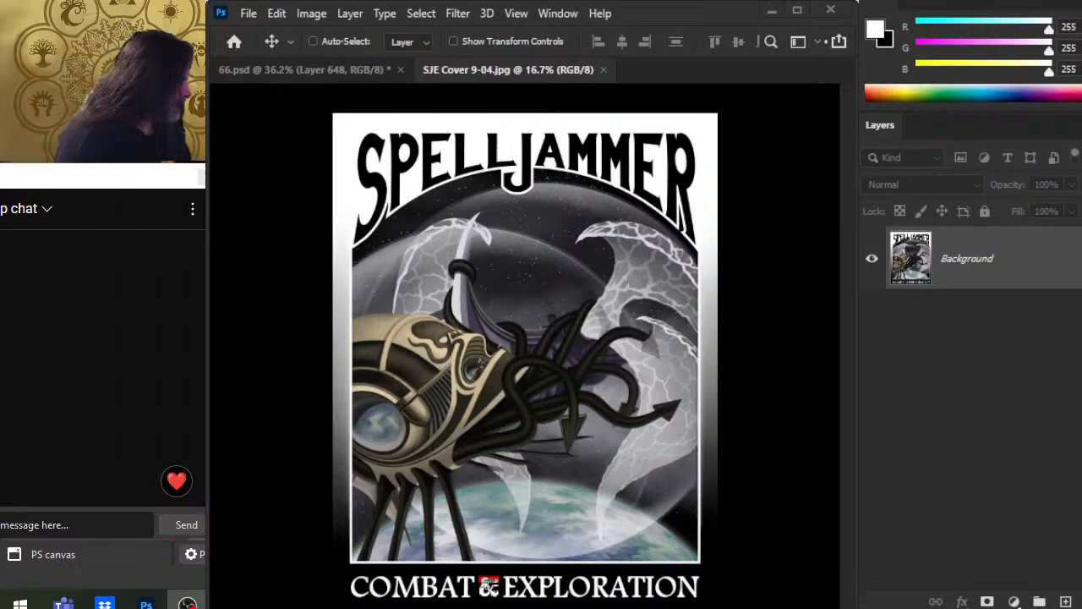
Switch to Chrome, open the streamer's own X profile and look through its recent livestream posts.
drag(947, 372, 963, 414)
click(436, 603)
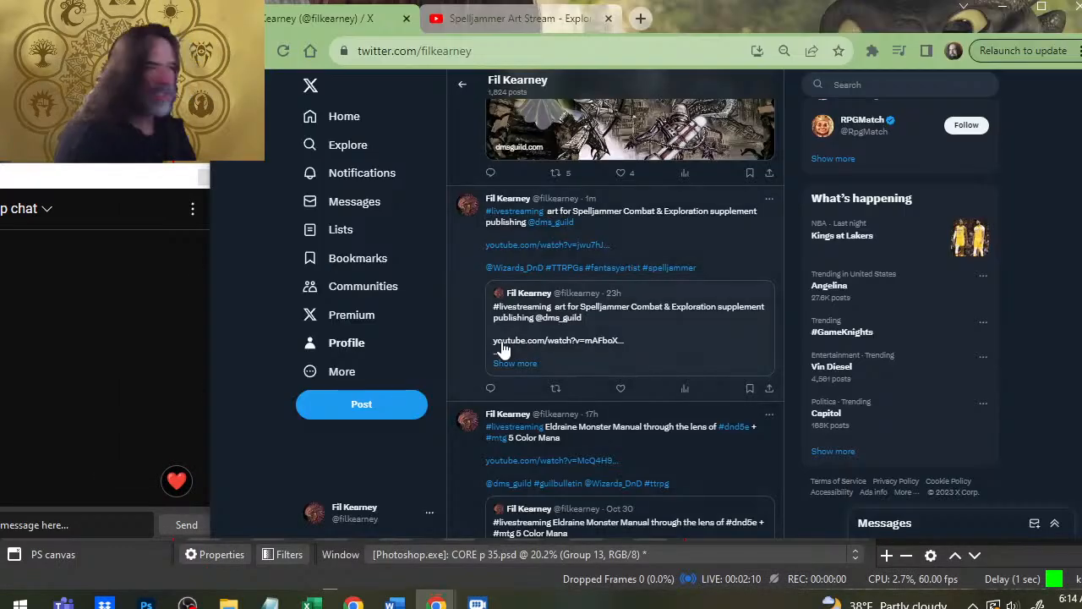
click(361, 344)
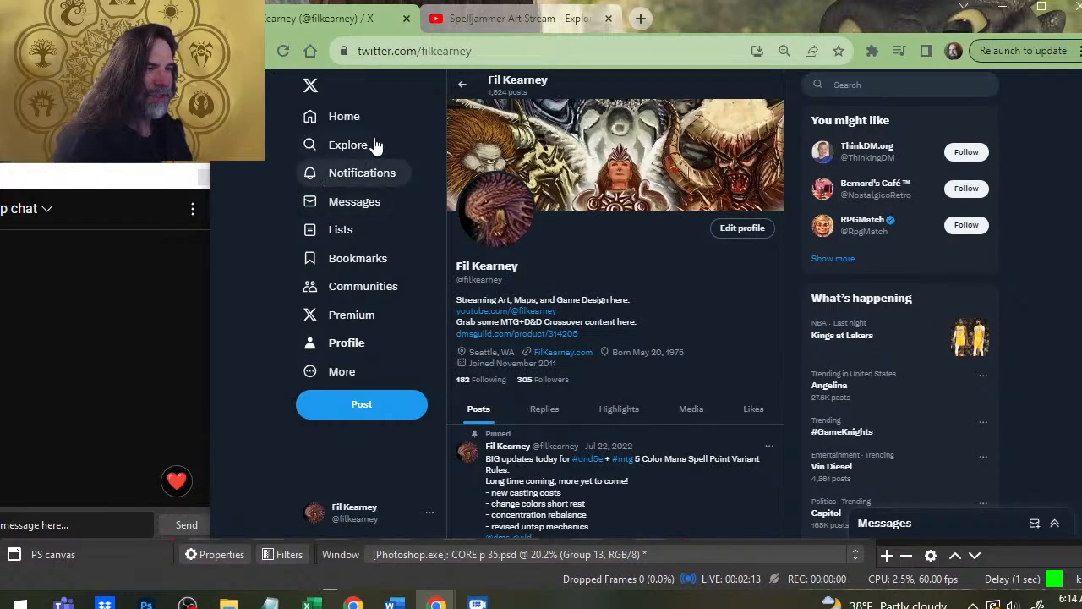
scroll(580, 415, down, 2)
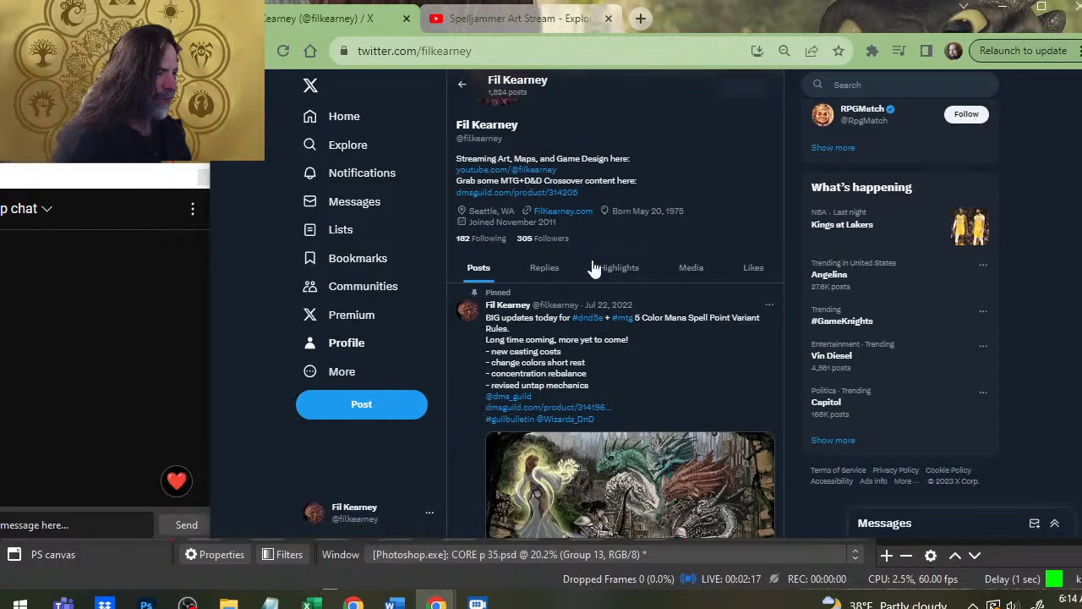
scroll(593, 267, down, 5)
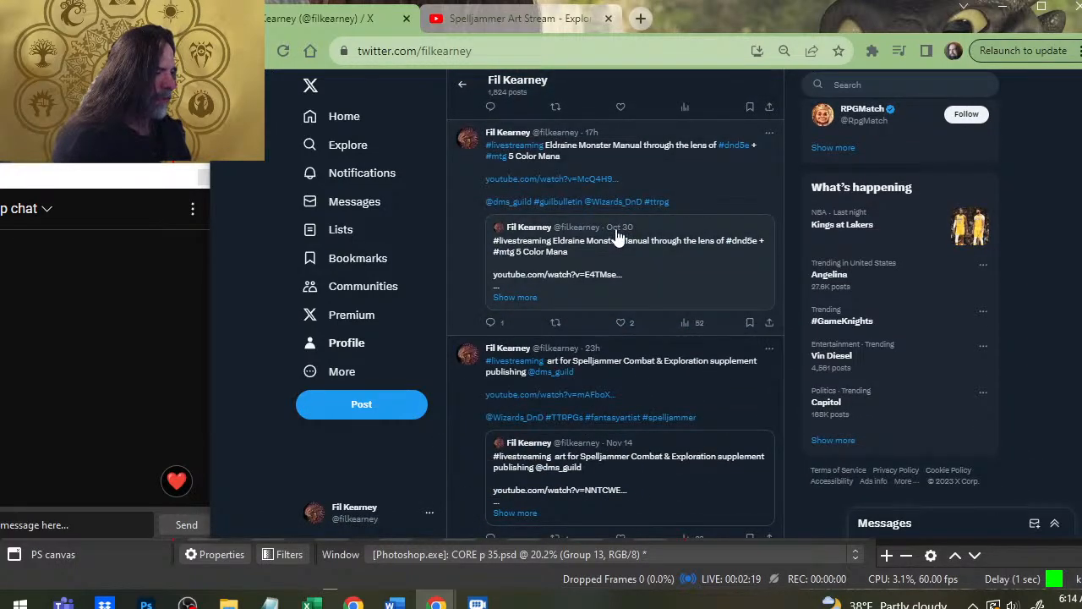
scroll(618, 236, down, 10)
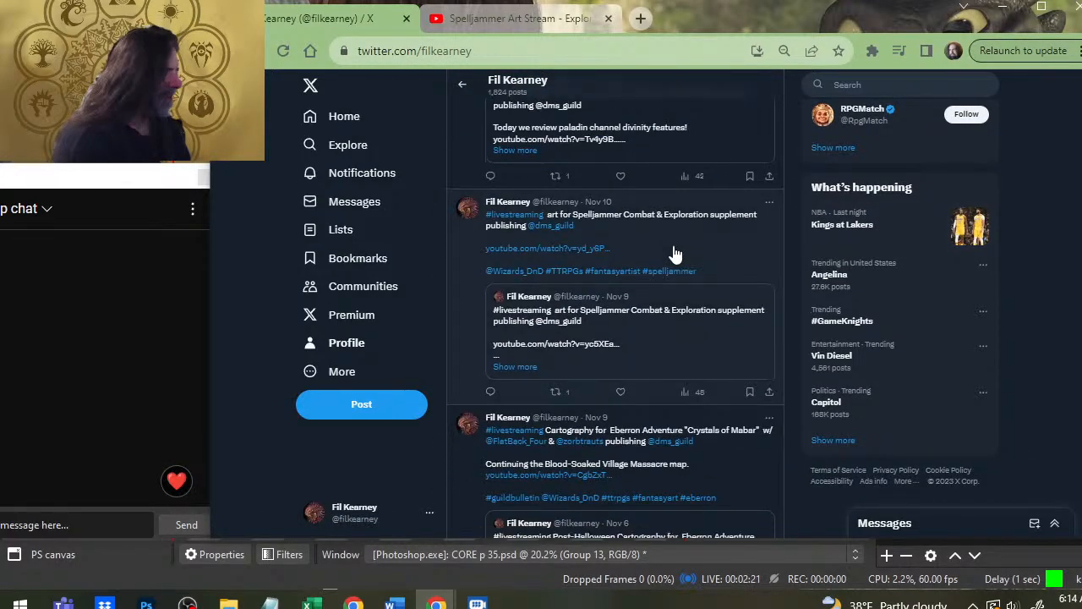
scroll(668, 253, down, 10)
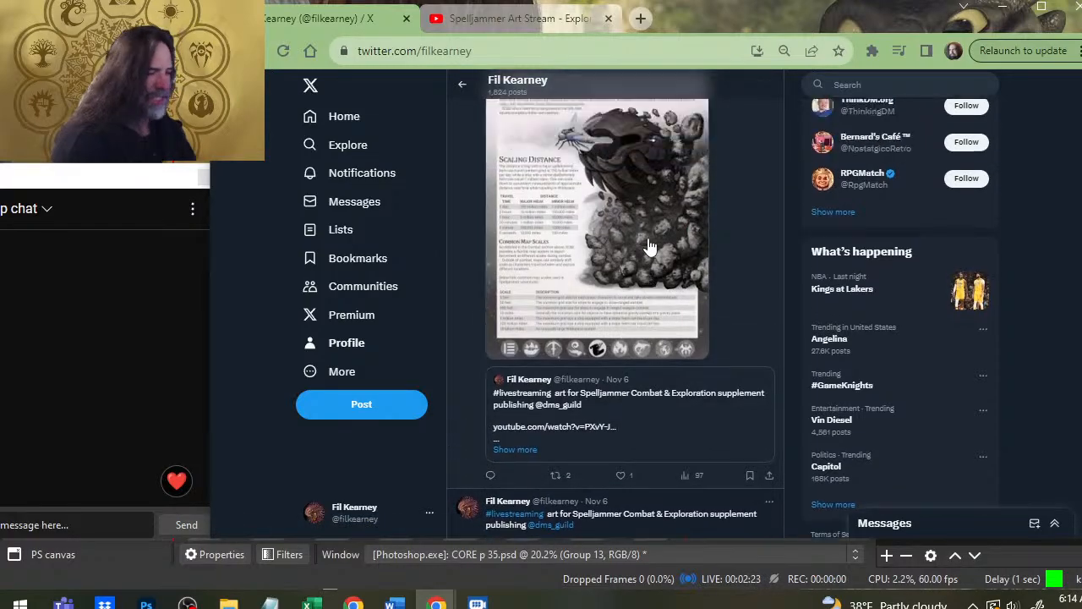
scroll(648, 251, up, 15)
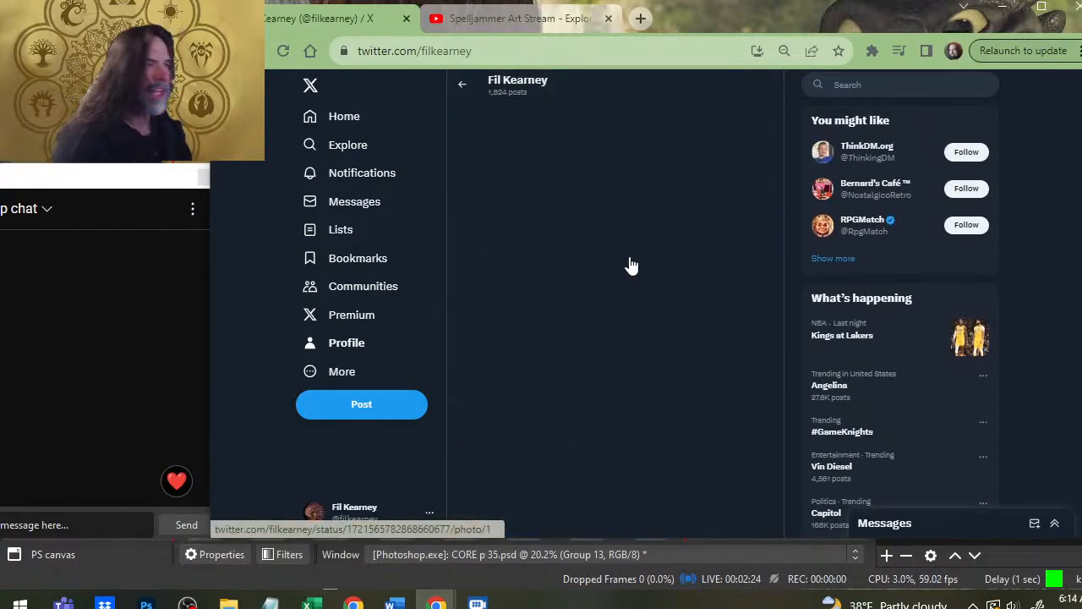
Close the X profile tab and like the Spelljammer Art Stream video on YouTube.
click(406, 18)
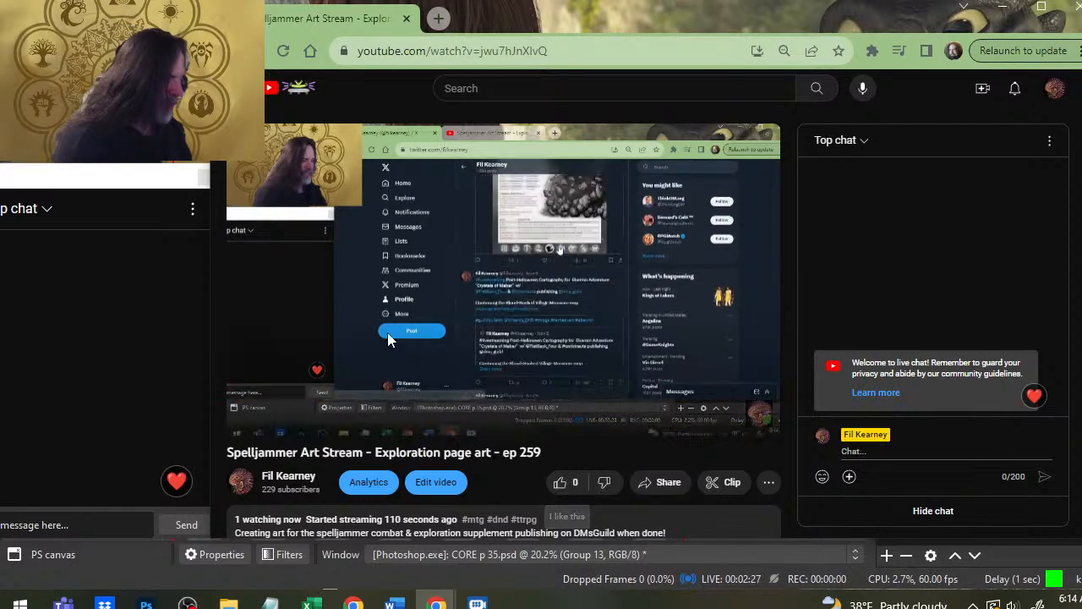
click(559, 482)
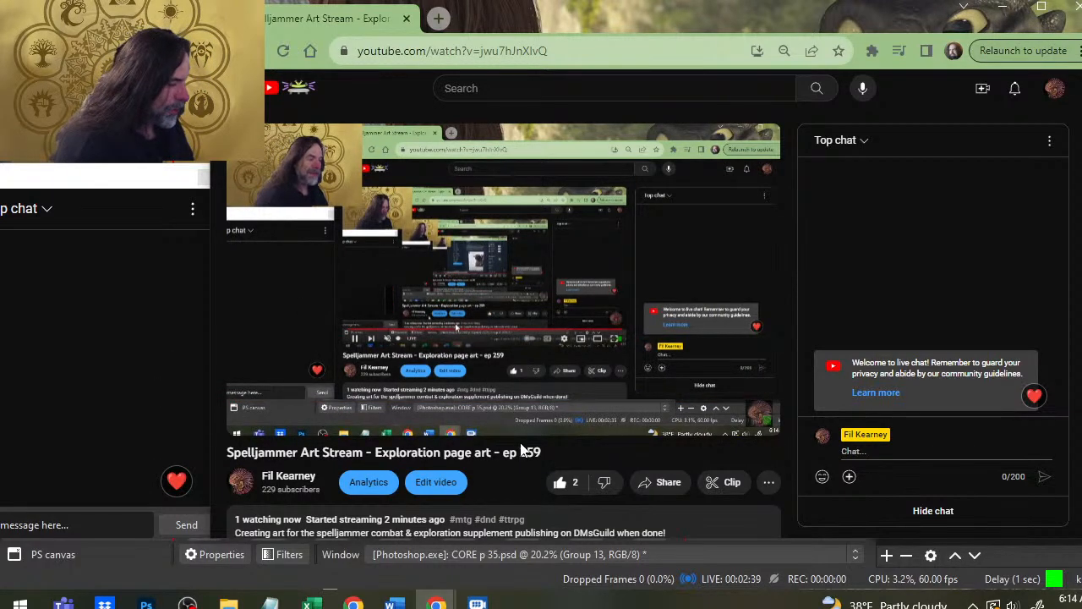
Switch to the SCE Layout 11-09 document in Word and survey its page thumbnails through to the end.
key(alt+Tab)
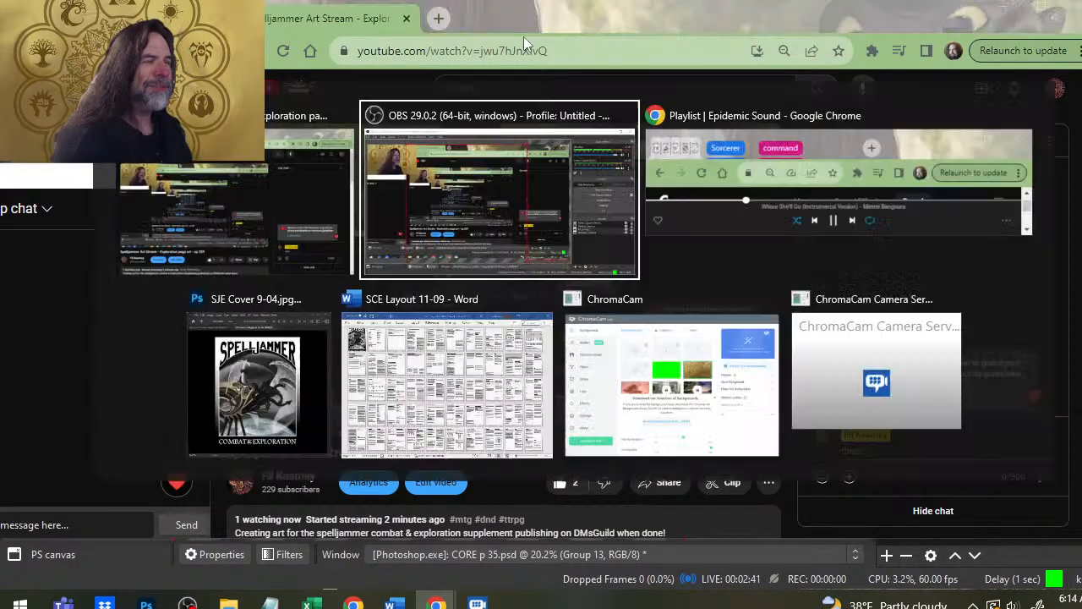
key(alt+Tab)
key(alt+Tab)
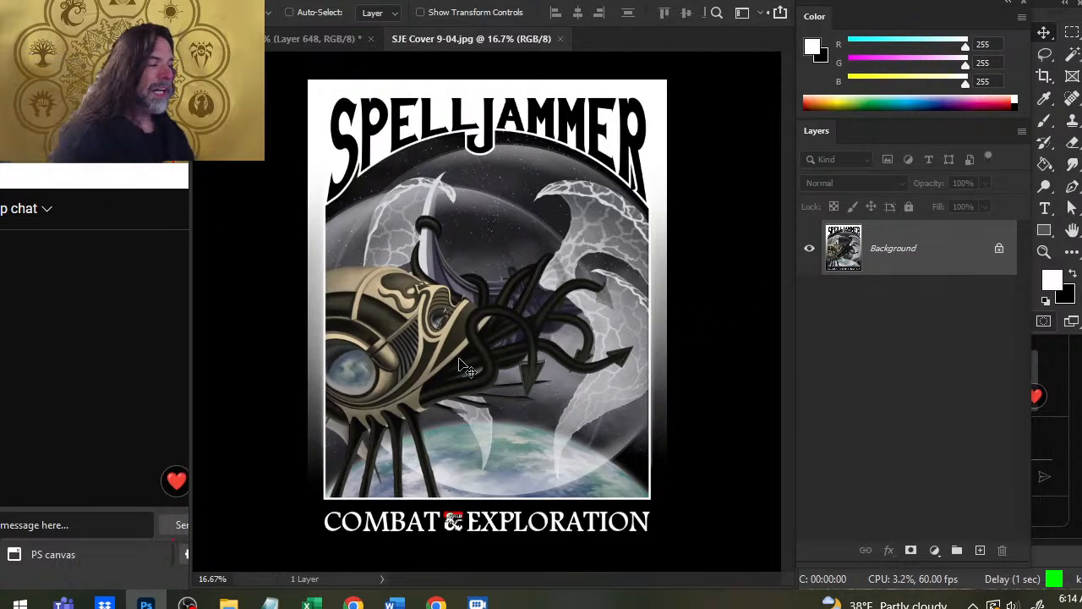
key(alt+Tab)
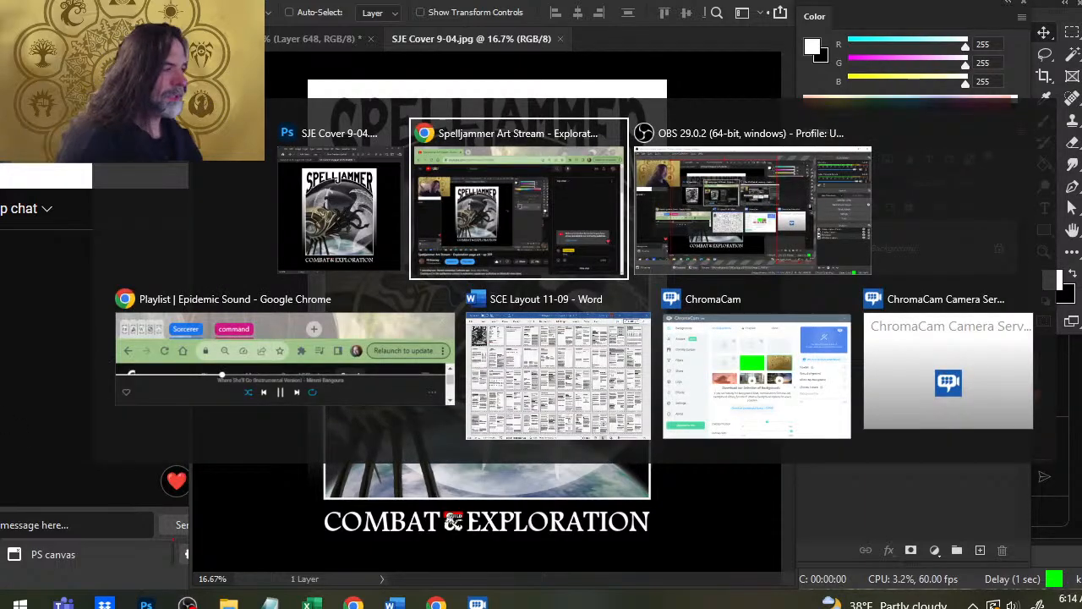
key(Tab)
key(Tab)
key(Tab)
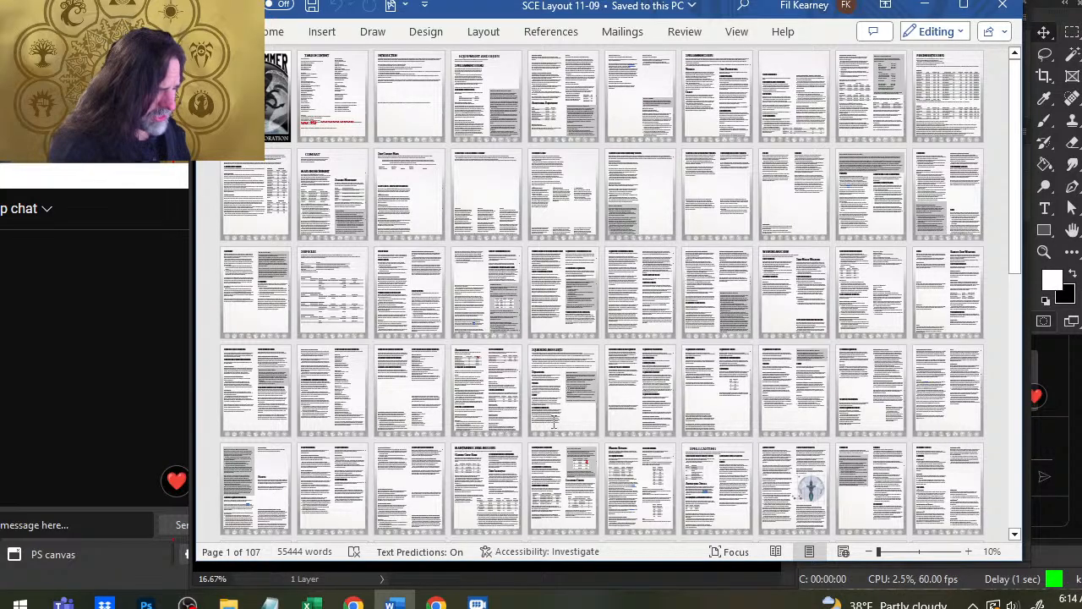
scroll(463, 408, down, 2)
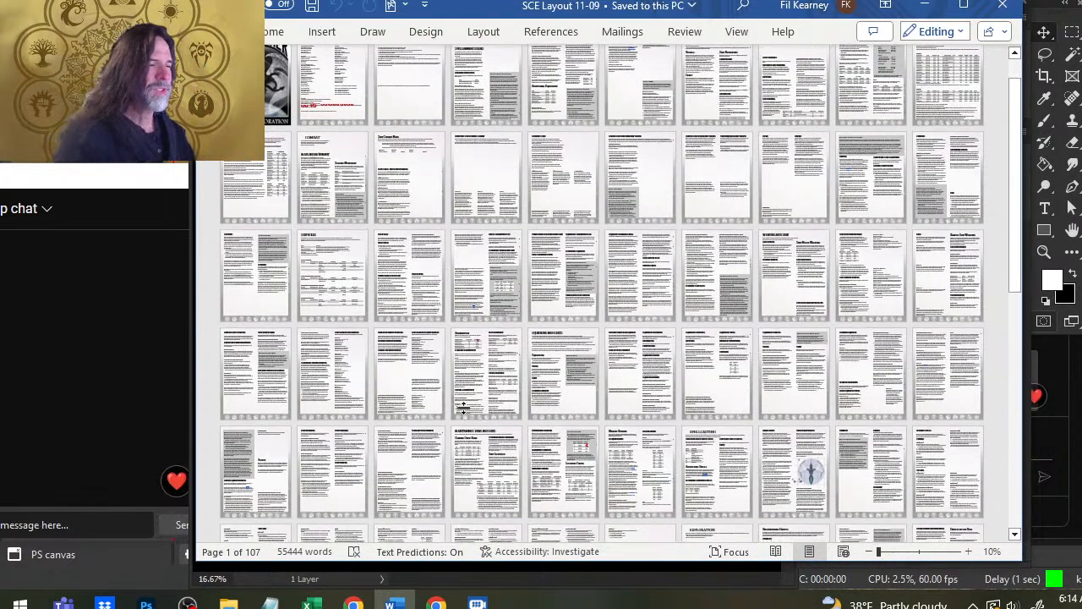
scroll(463, 408, down, 10)
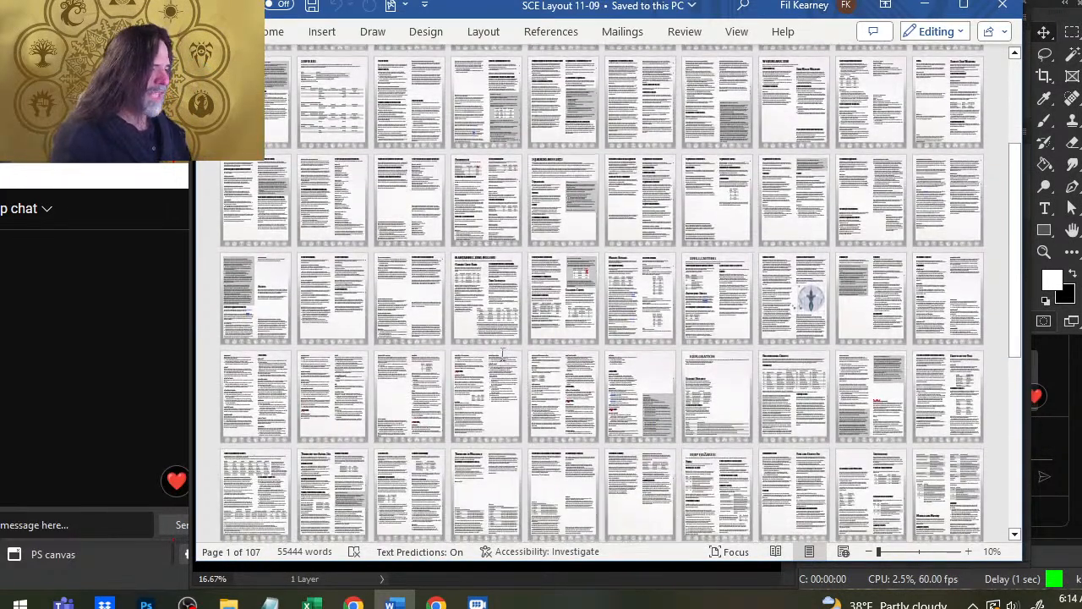
scroll(502, 353, down, 1)
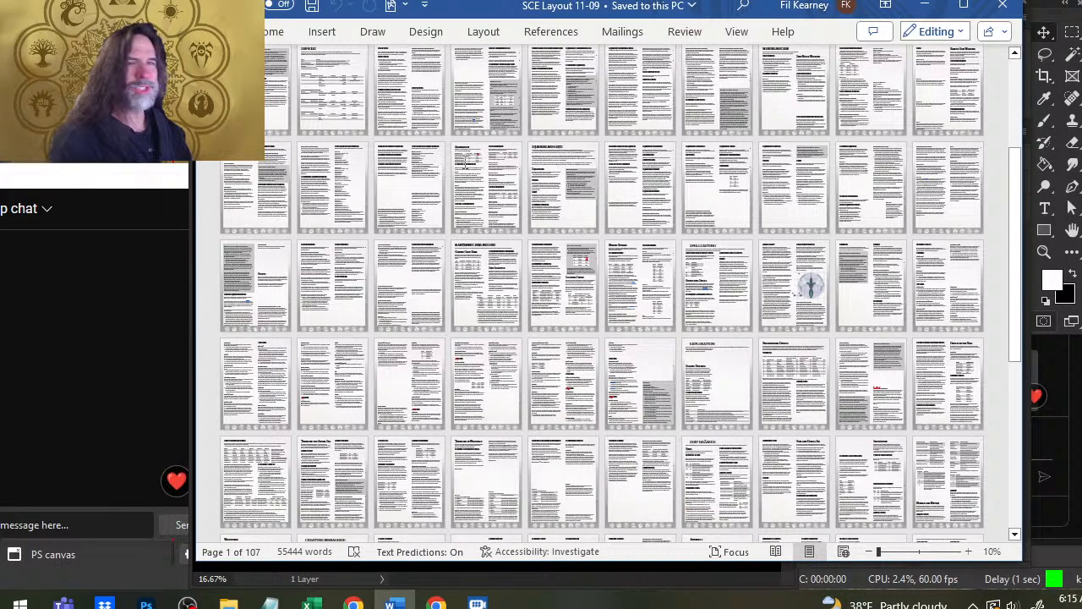
scroll(472, 179, down, 4)
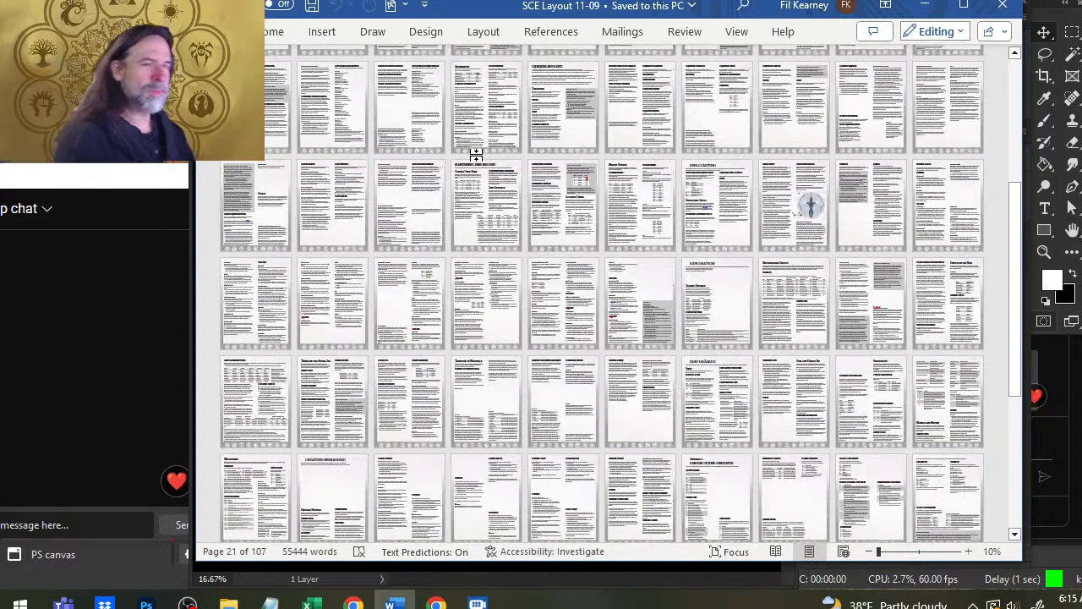
scroll(381, 137, down, 1)
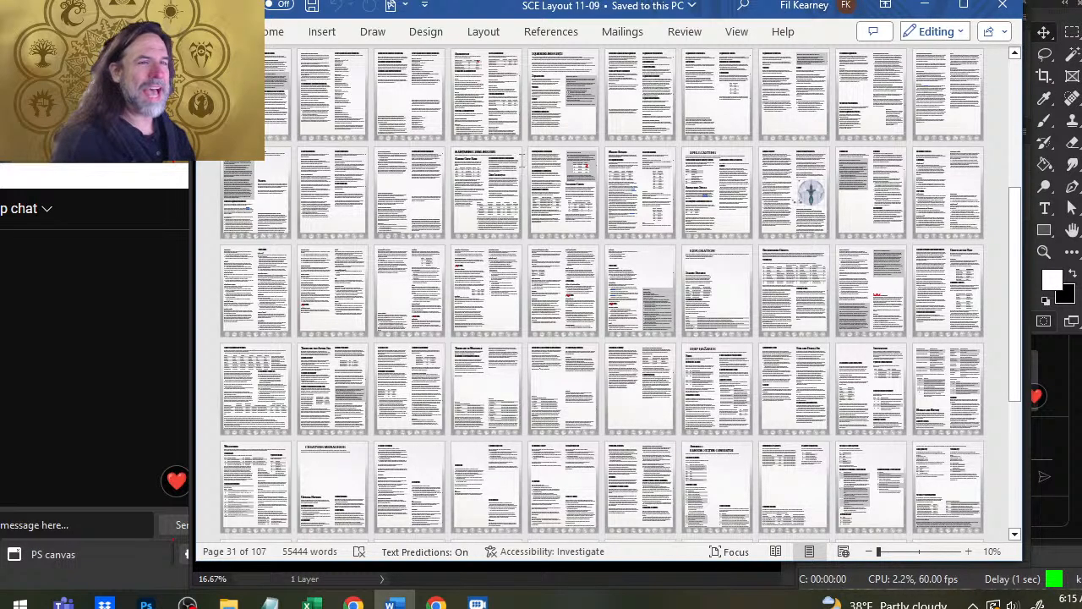
scroll(311, 125, down, 3)
scroll(617, 292, down, 7)
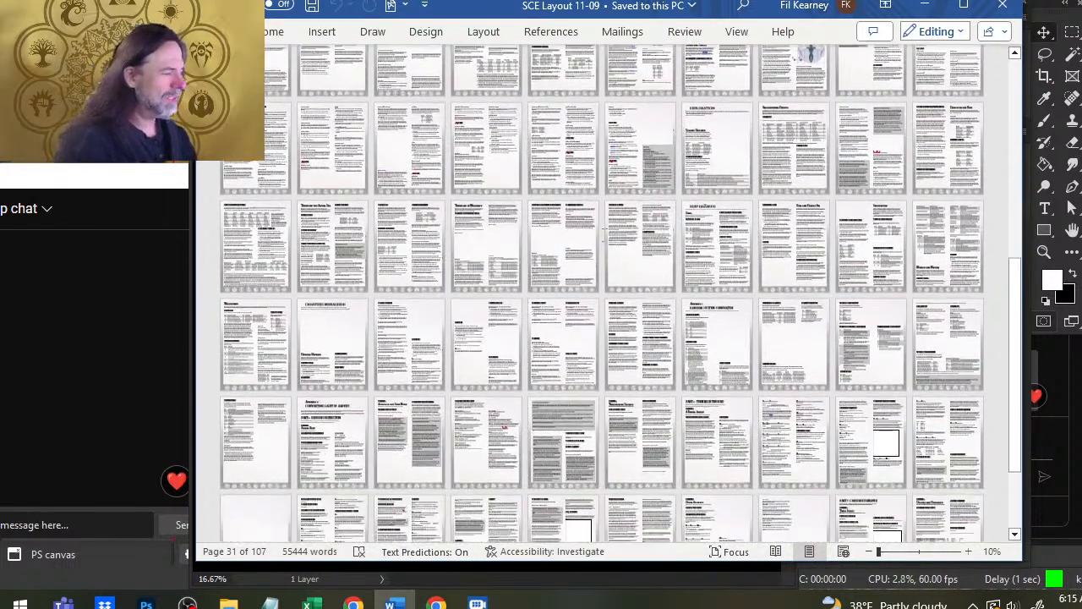
scroll(584, 229, down, 5)
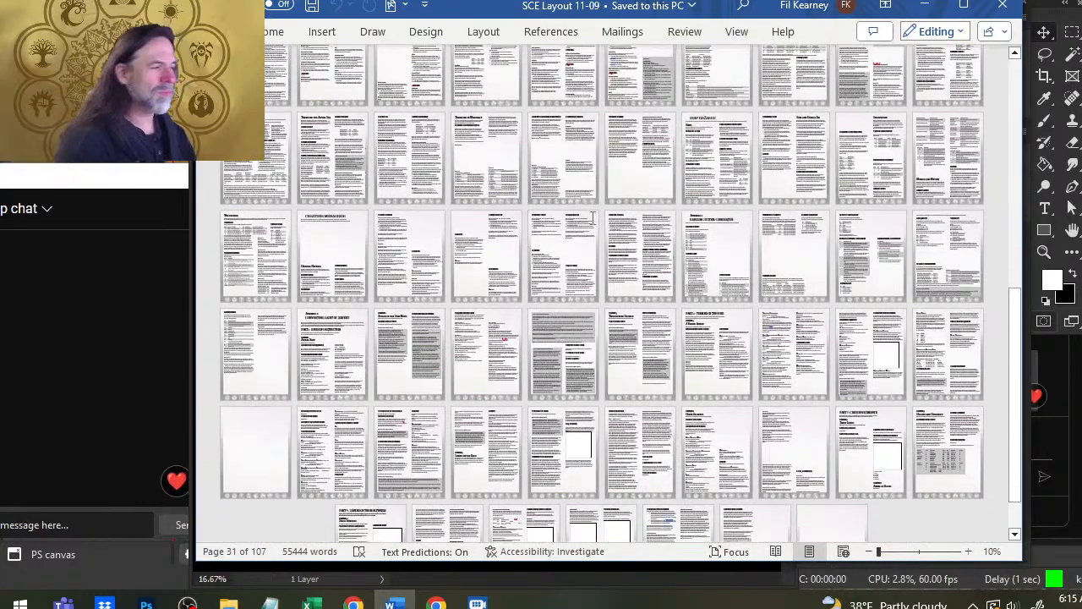
scroll(592, 215, down, 1)
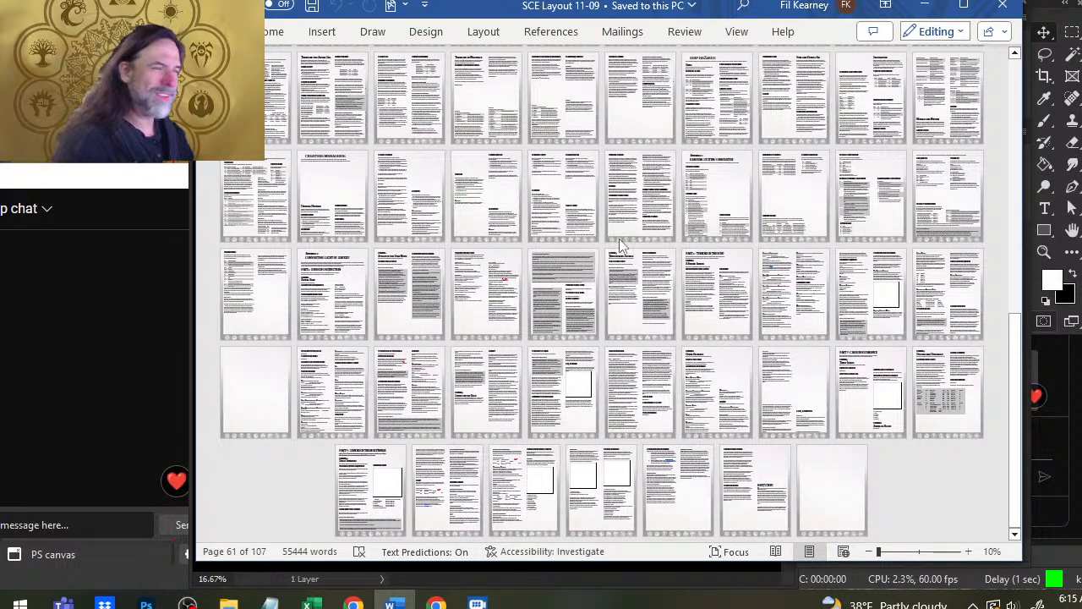
scroll(630, 245, up, 3)
scroll(629, 246, down, 3)
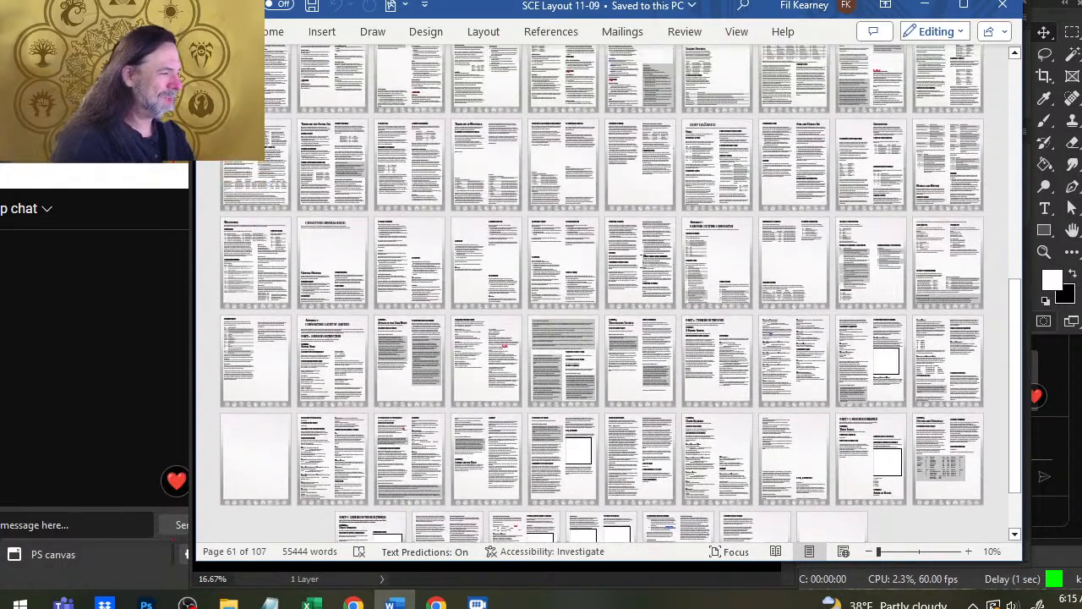
scroll(535, 211, up, 3)
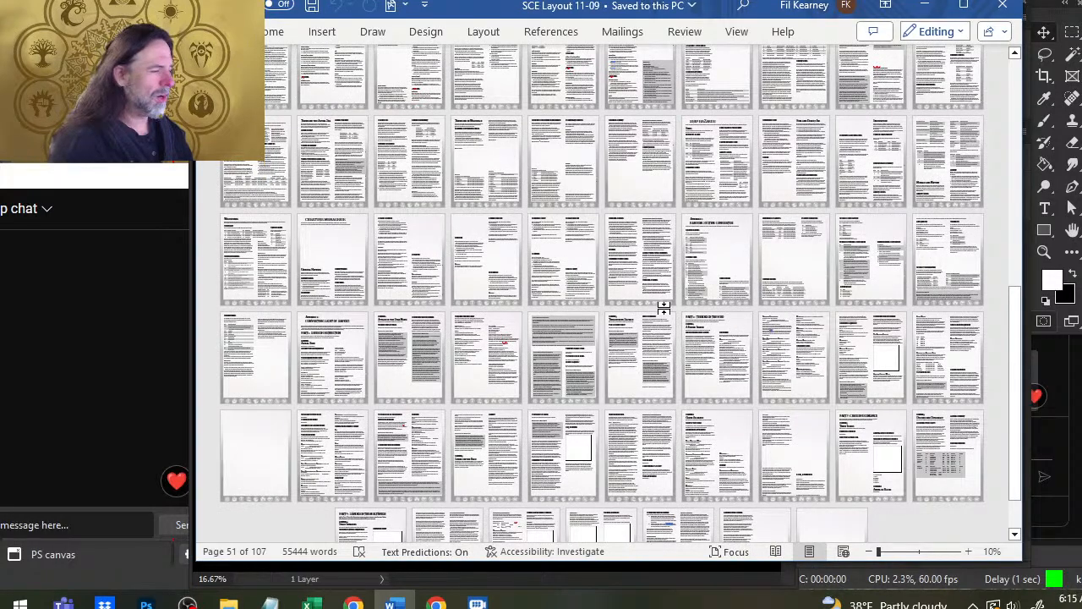
Examine the Exploration chapter's pages at a readable size, up to the Planetary Objects and Spherical Gravity pages.
ctrl+scroll(604, 312, up, 2)
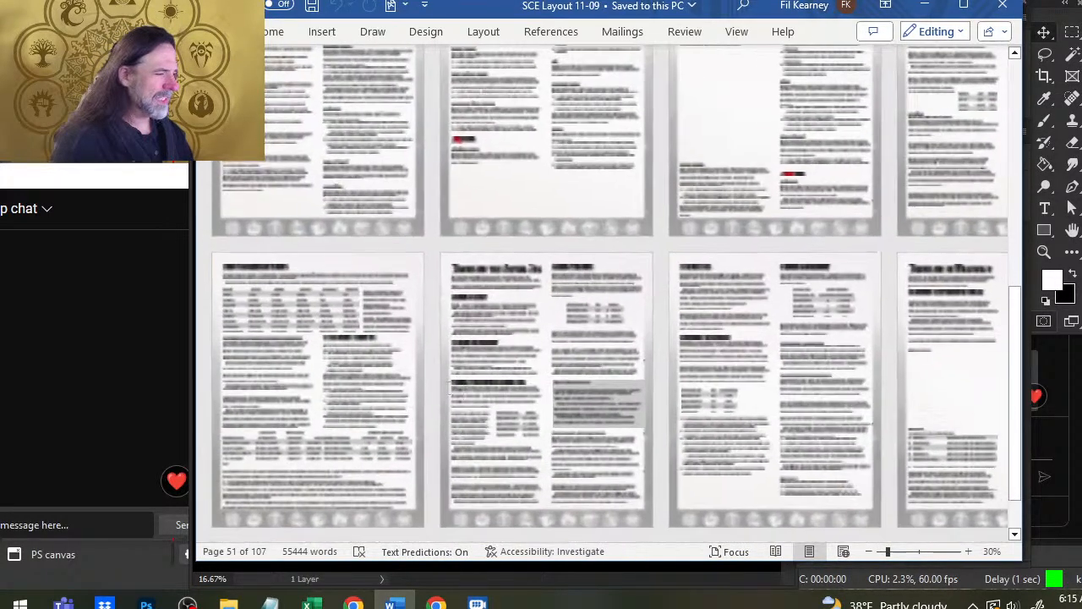
scroll(675, 318, down, 4)
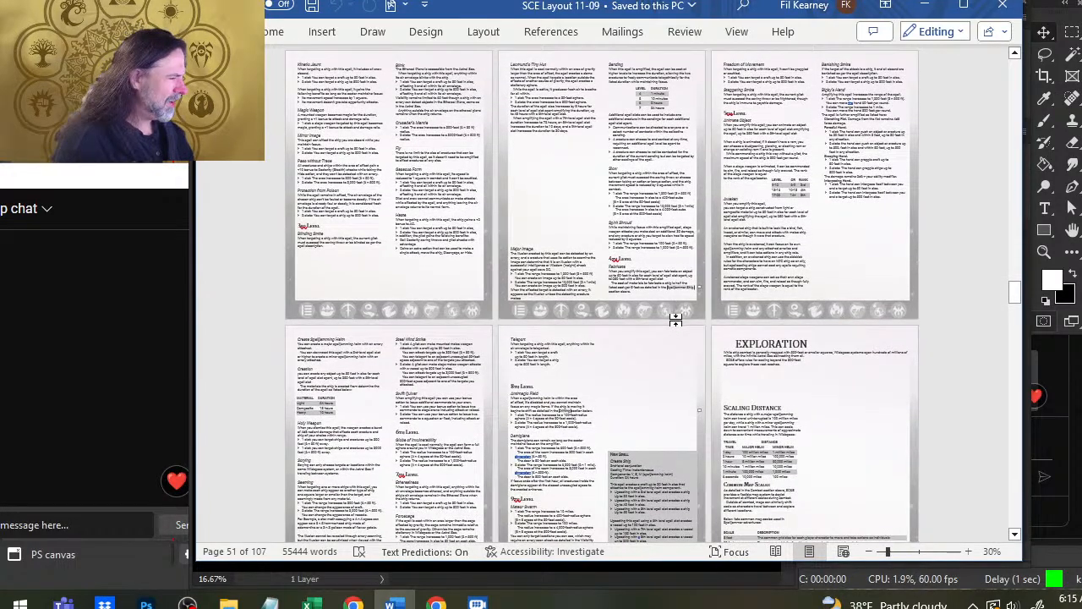
scroll(676, 318, down, 6)
scroll(610, 271, down, 6)
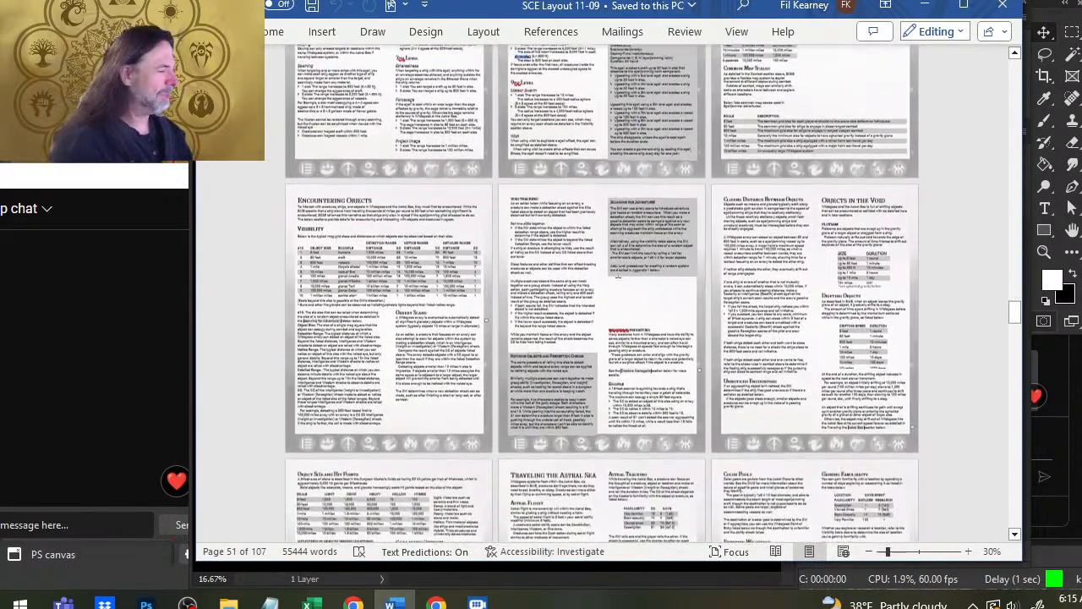
scroll(646, 268, down, 5)
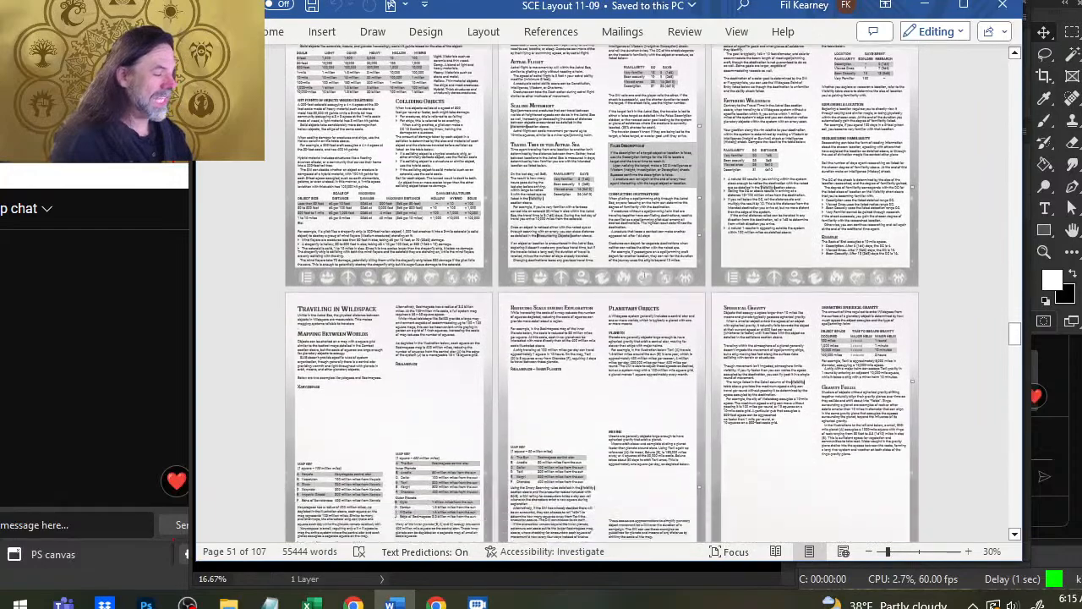
scroll(679, 262, down, 1)
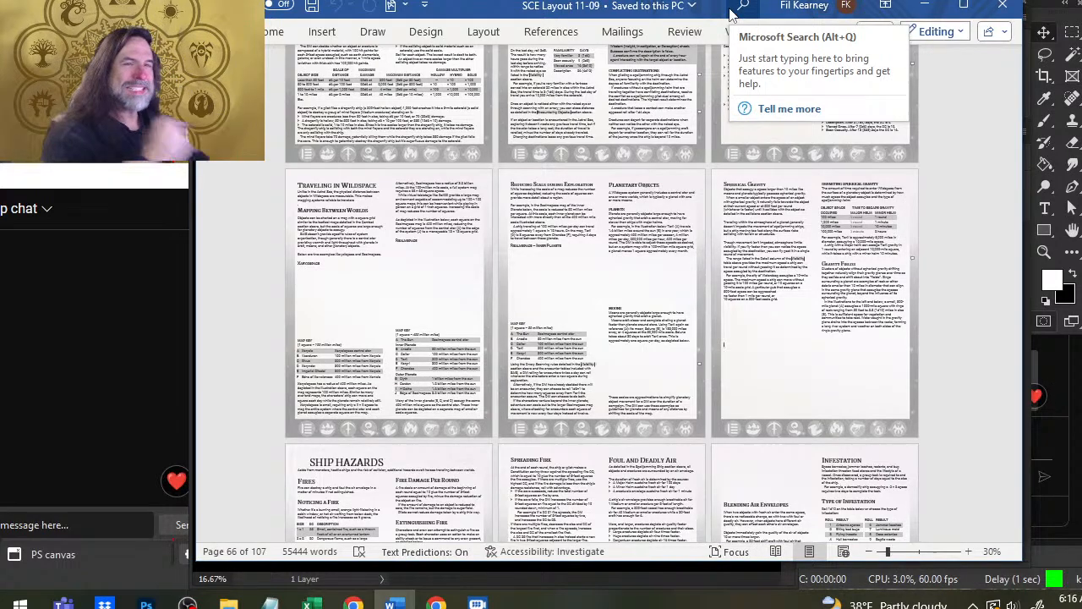
scroll(918, 77, up, 2)
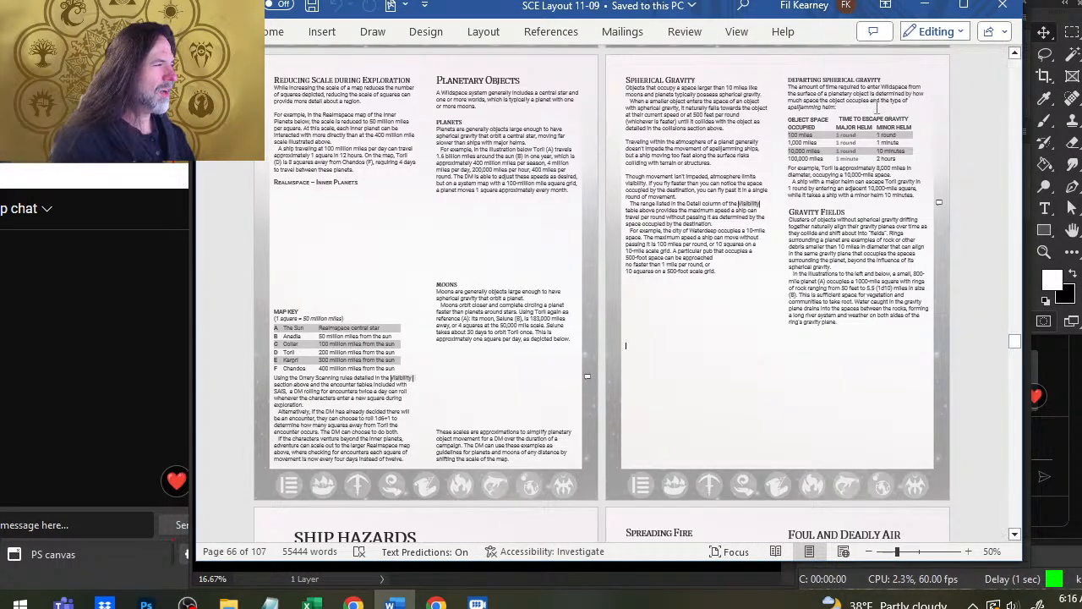
scroll(600, 292, up, 2)
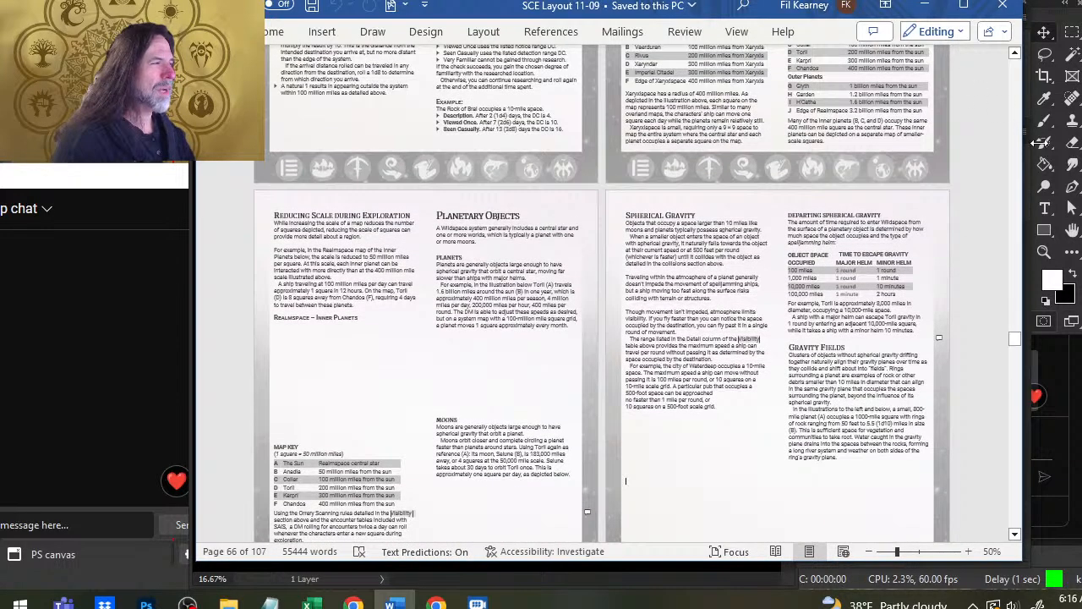
Switch to Photoshop, close SJE Cover 9-04.jpg and hide the illos group in the page 66 document.
key(alt+Tab)
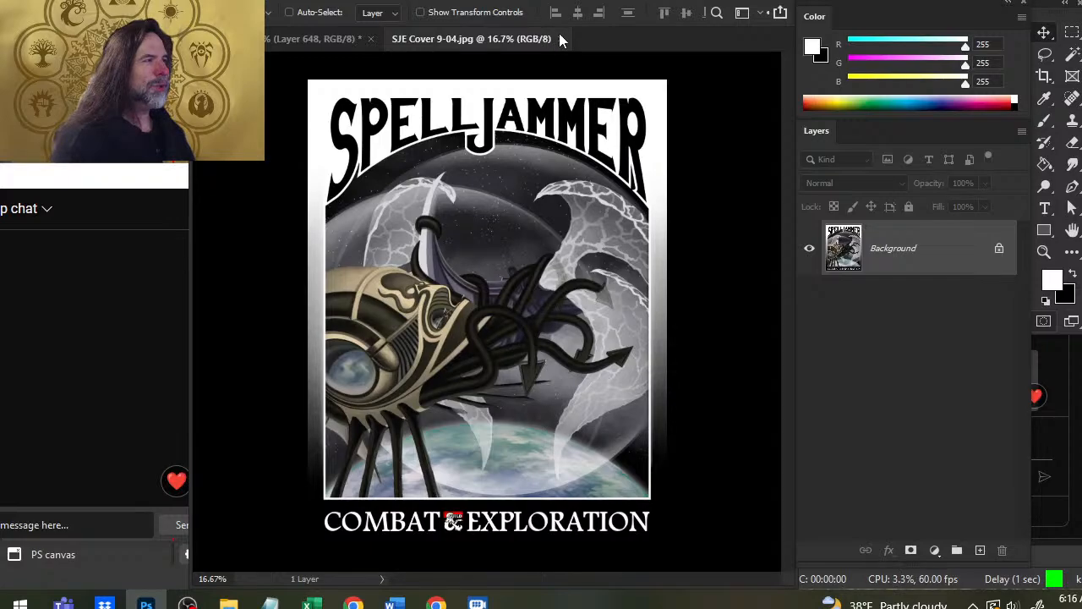
click(561, 39)
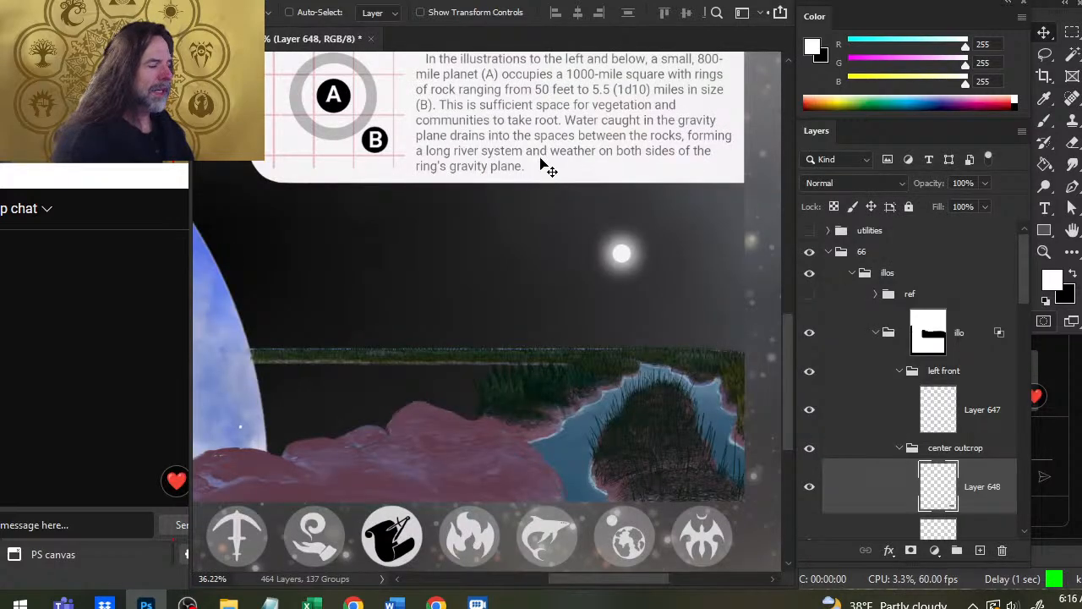
key(z)
drag(583, 257, 483, 222)
drag(466, 308, 525, 305)
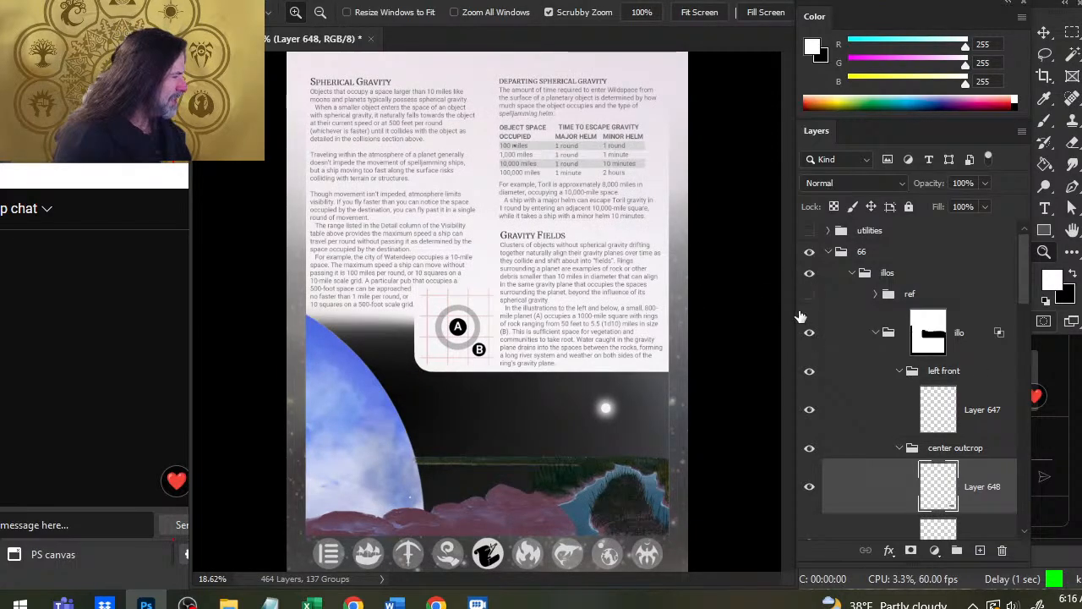
click(809, 272)
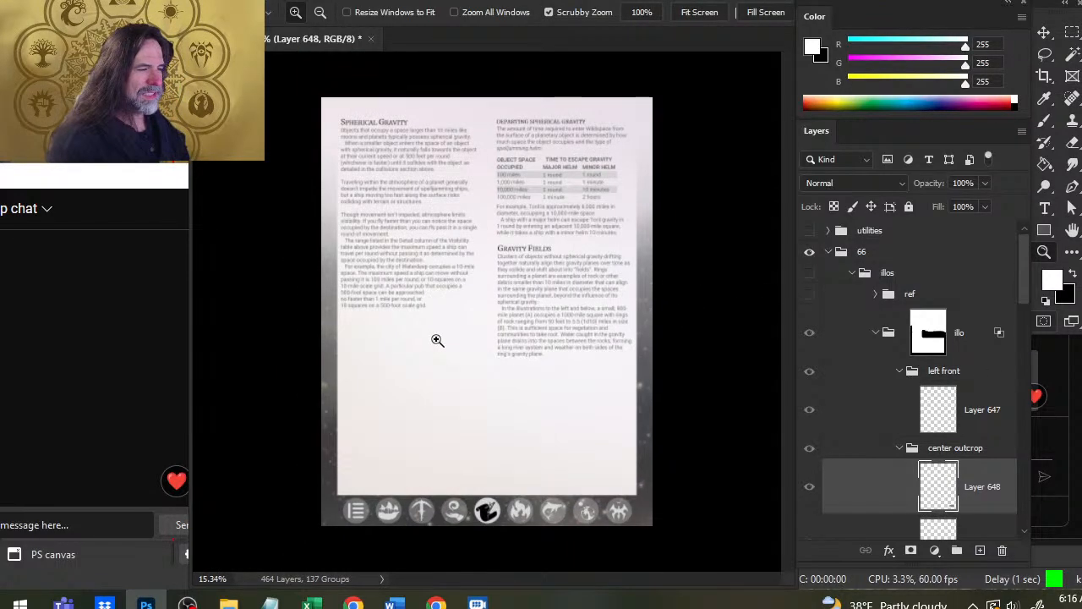
Switch to Word and examine the Spherical Gravity page's text layout against the Photoshop page.
key(alt+Tab)
scroll(623, 394, down, 3)
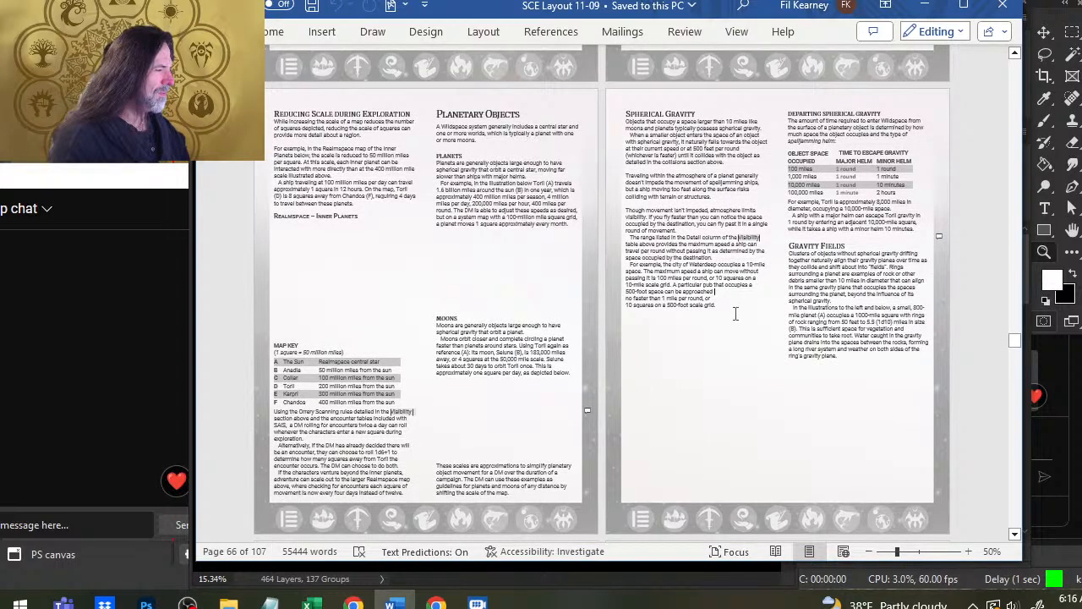
Check the Gravity Fields text in Word and show the illos and ref groups in Photoshop's page 66 document.
scroll(737, 319, up, 1)
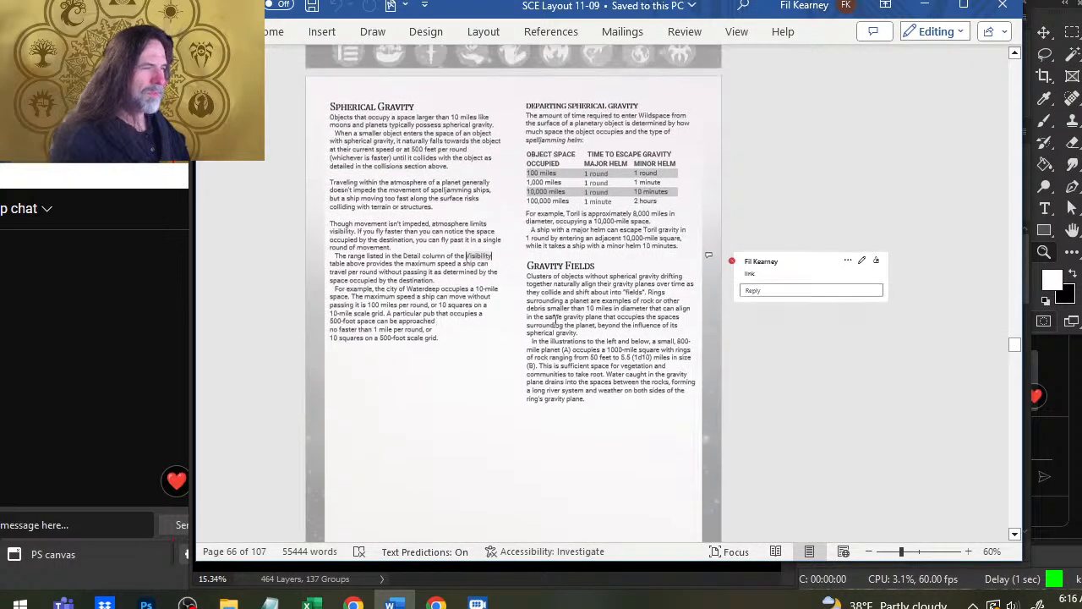
scroll(555, 323, down, 5)
key(alt+Tab)
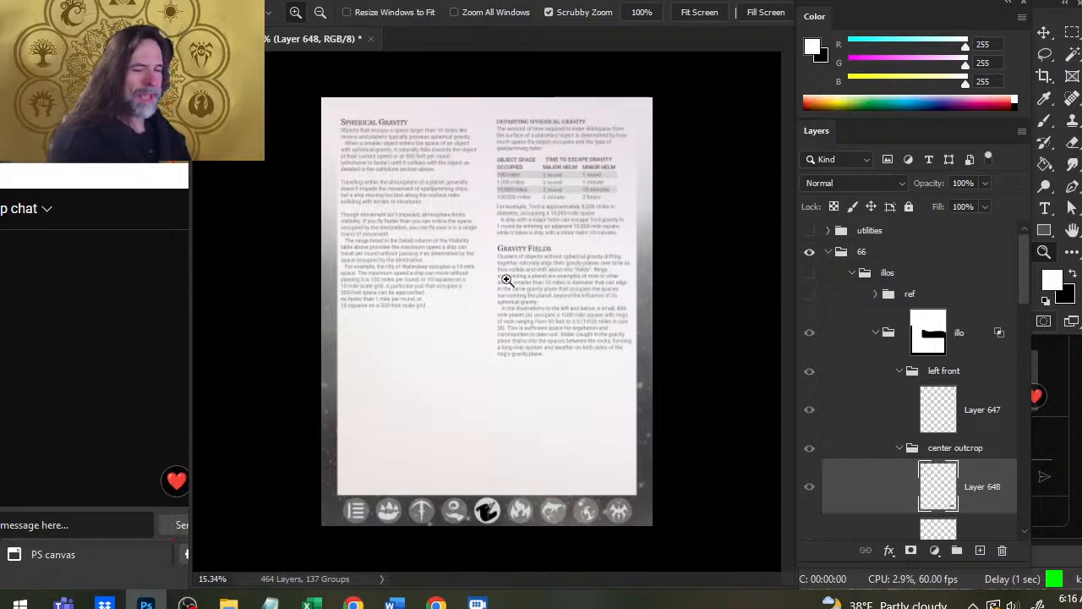
click(809, 272)
key(alt+Tab)
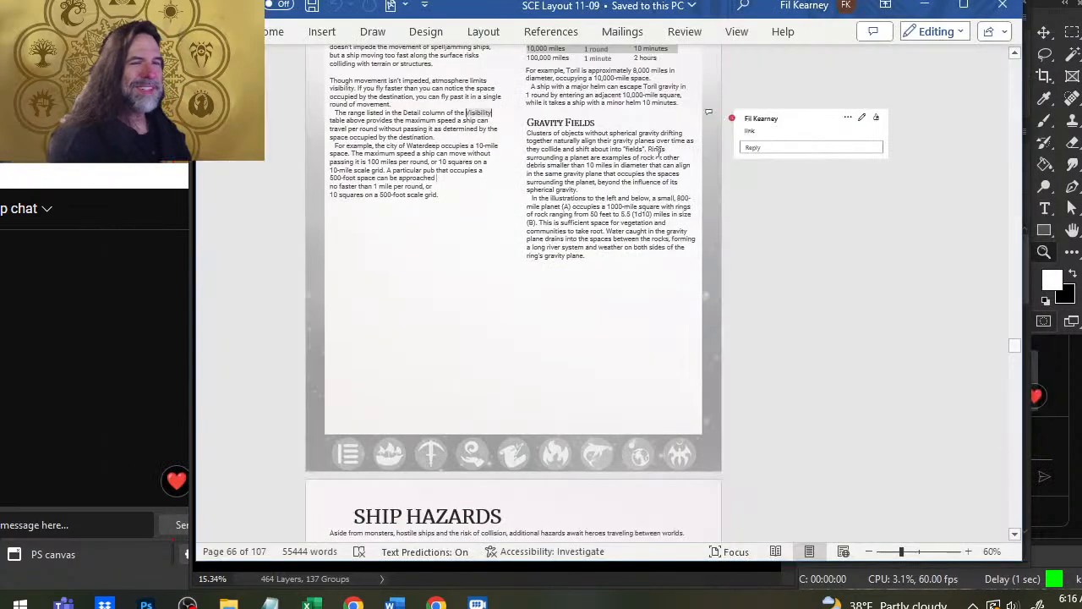
key(alt+Tab)
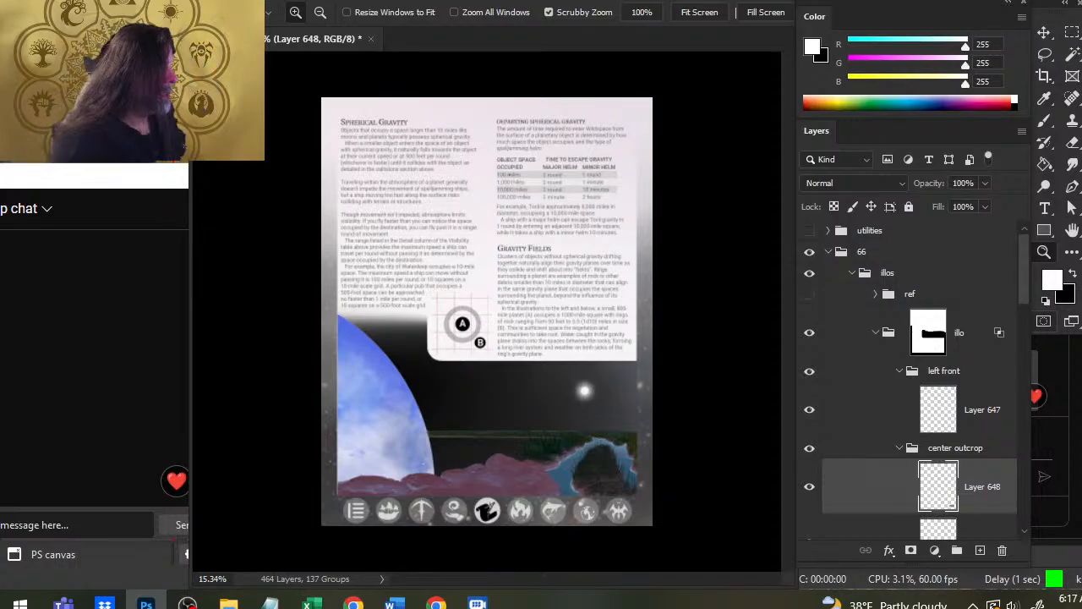
click(809, 294)
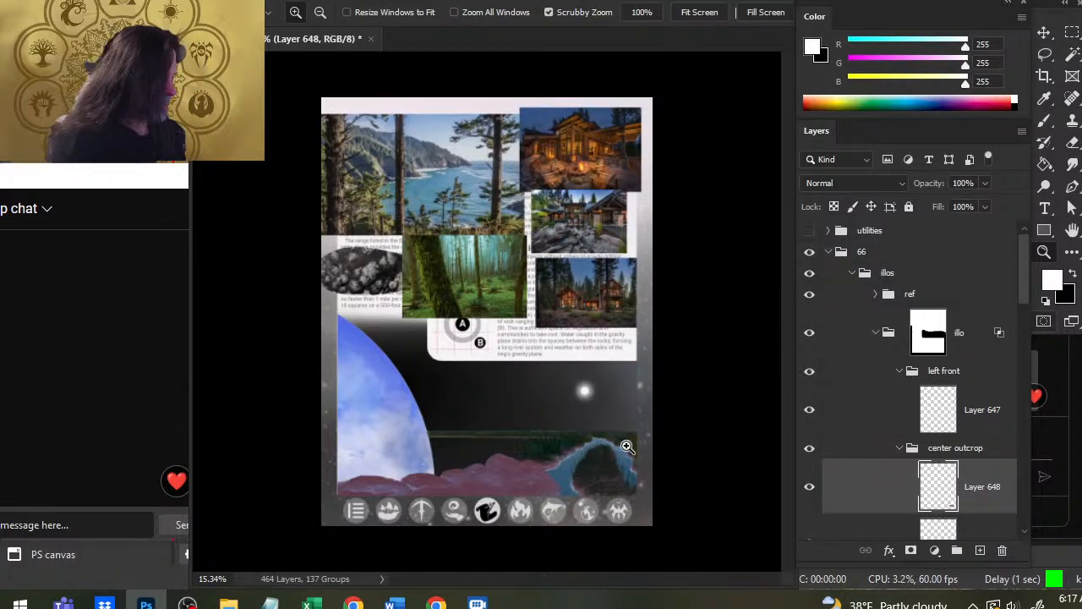
Select the "bush new 7-19" brush preset for painting the river landscape.
drag(625, 445, 722, 454)
drag(618, 480, 650, 320)
key(b)
right_click(640, 332)
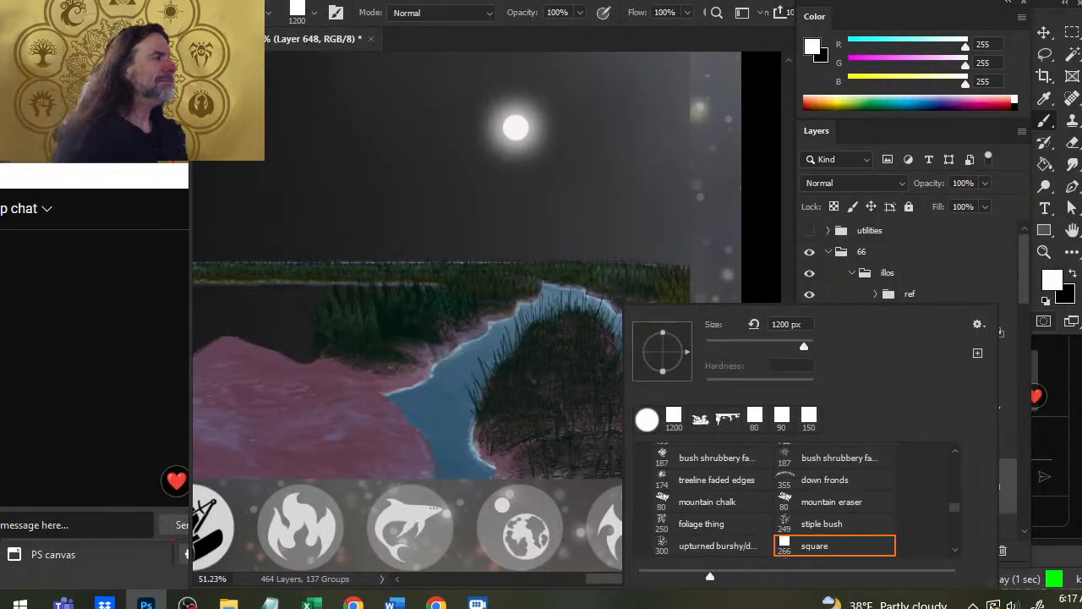
key(Escape)
right_click(609, 352)
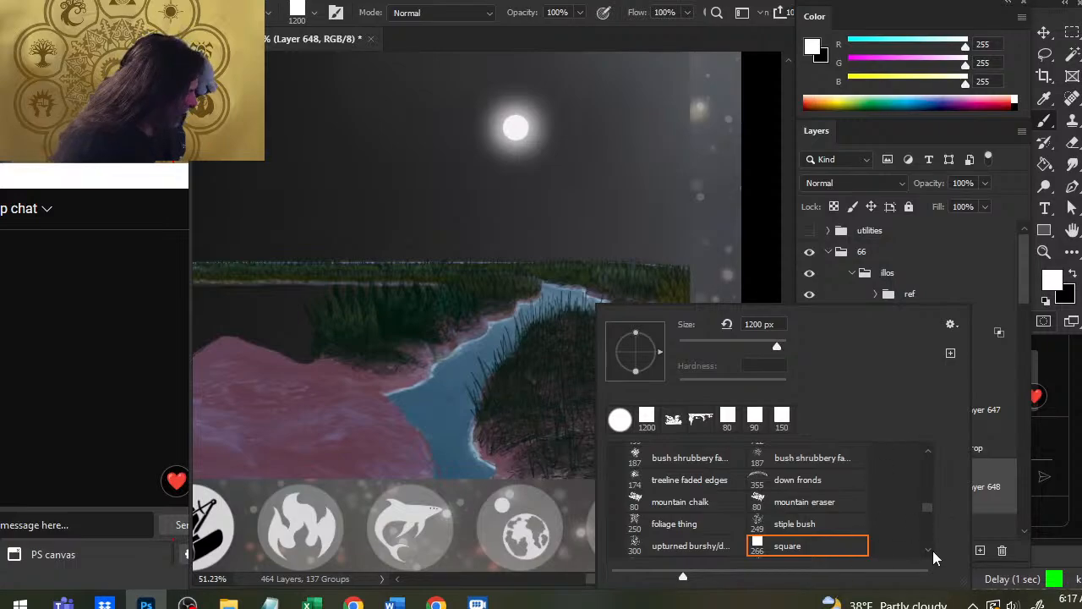
scroll(932, 548, down, 4)
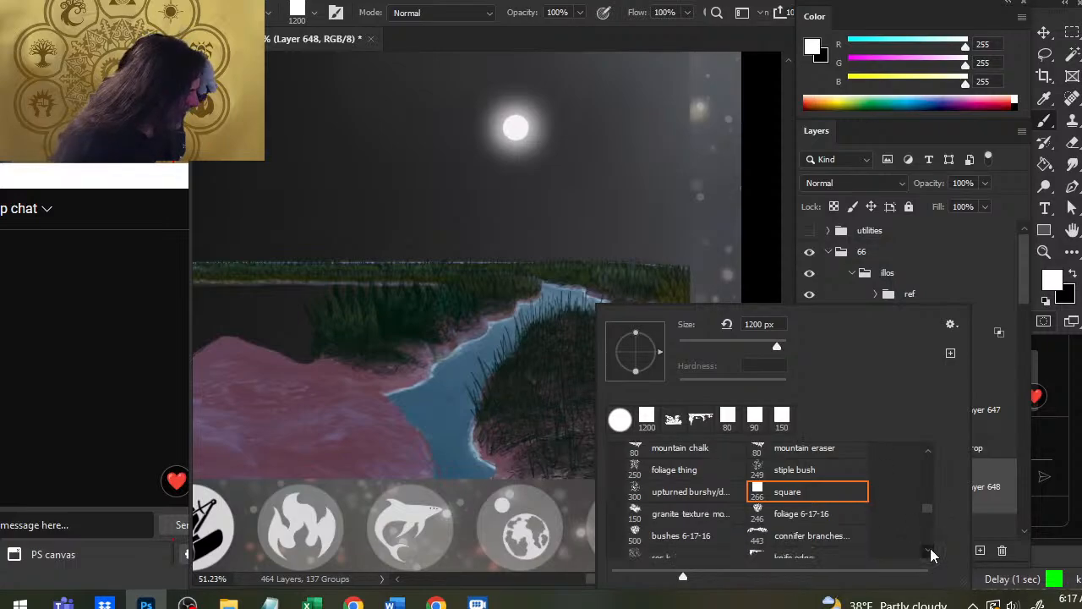
scroll(929, 548, down, 5)
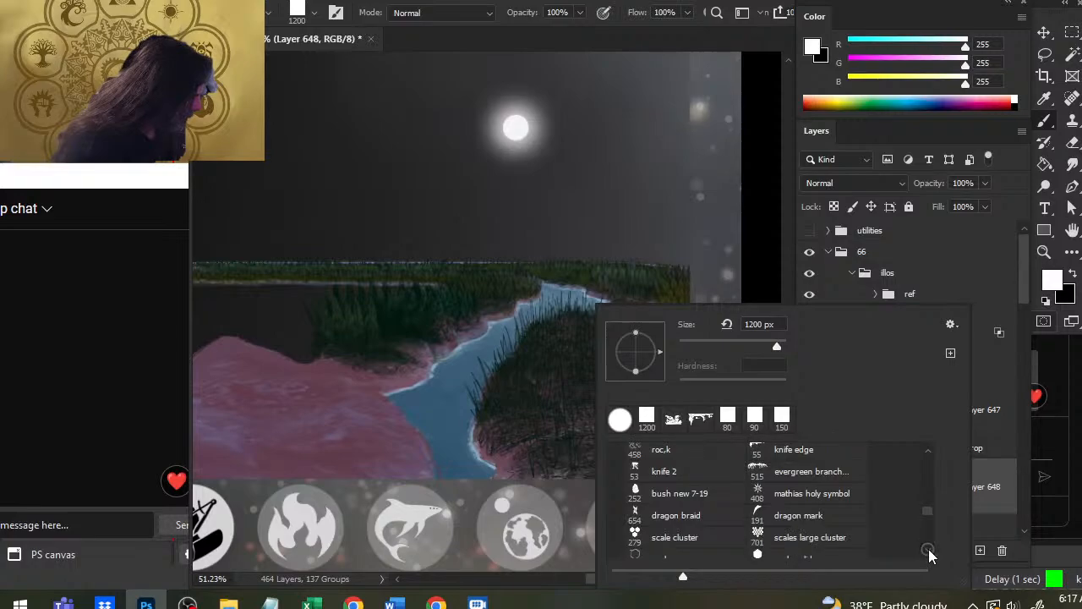
click(697, 499)
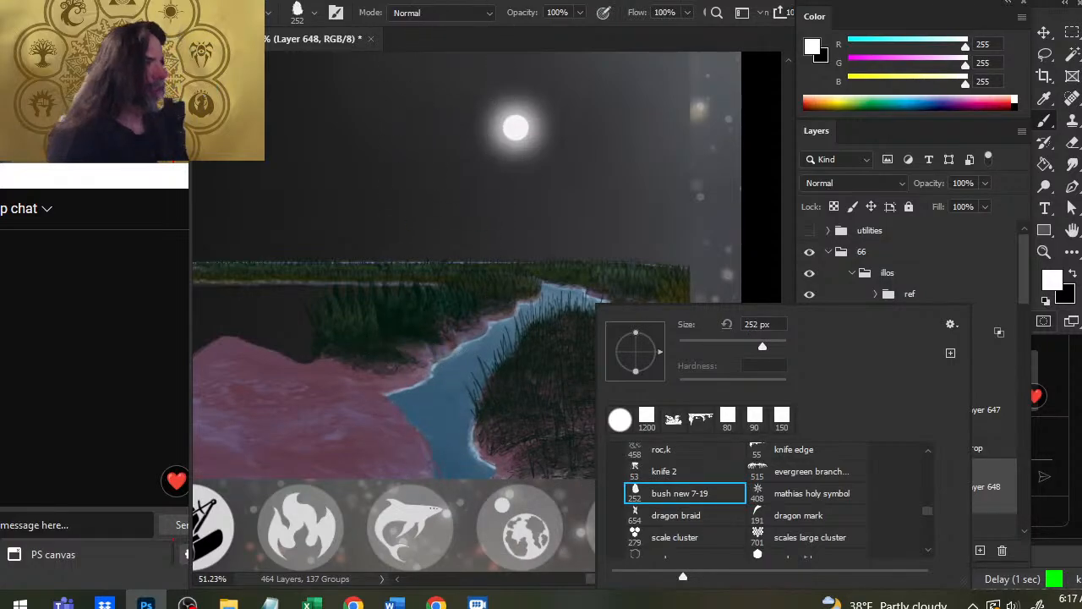
click(610, 3)
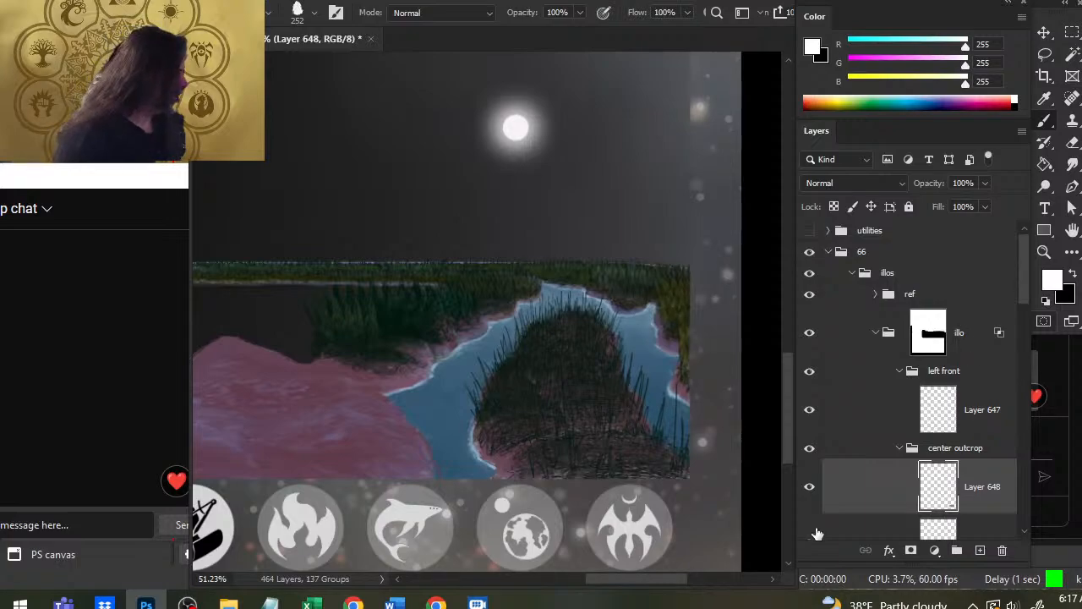
Find the left bnack group in the illustration's layers and check its contents by toggling its visibility.
click(803, 502)
click(803, 502)
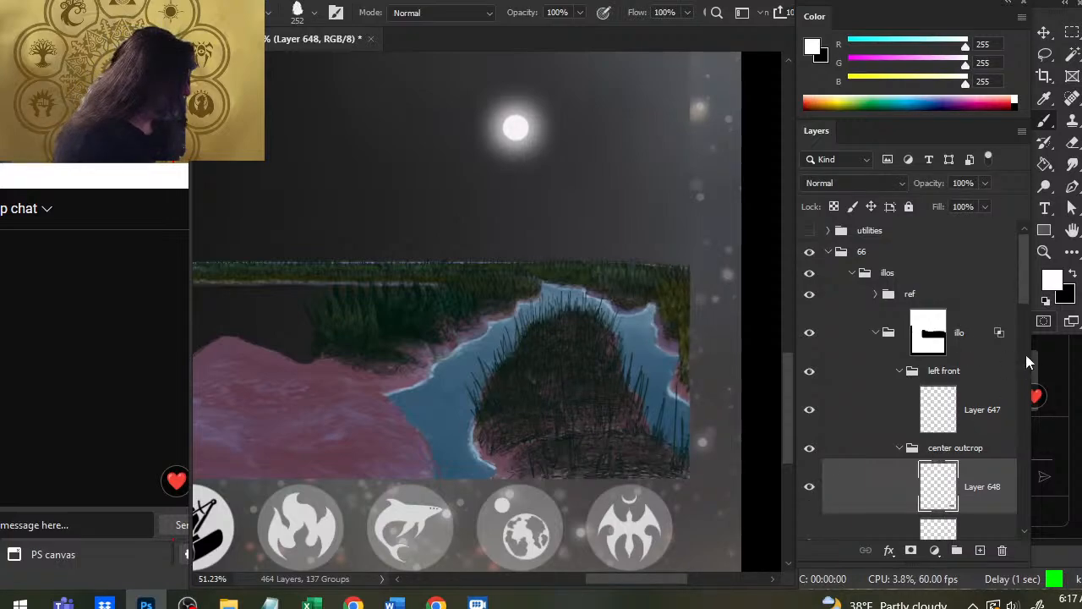
drag(1022, 278, 1023, 442)
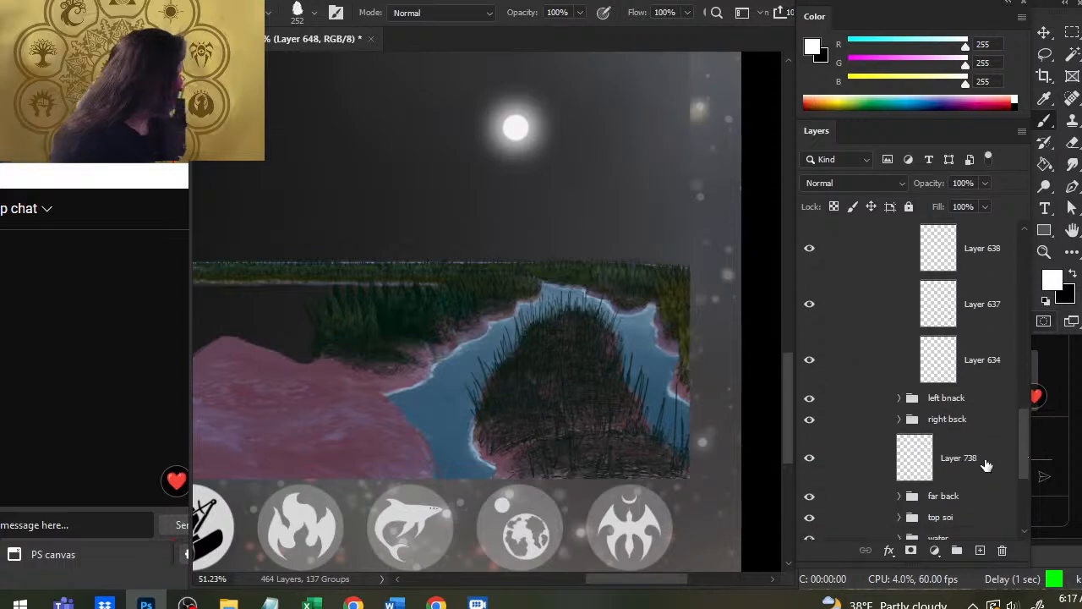
click(813, 399)
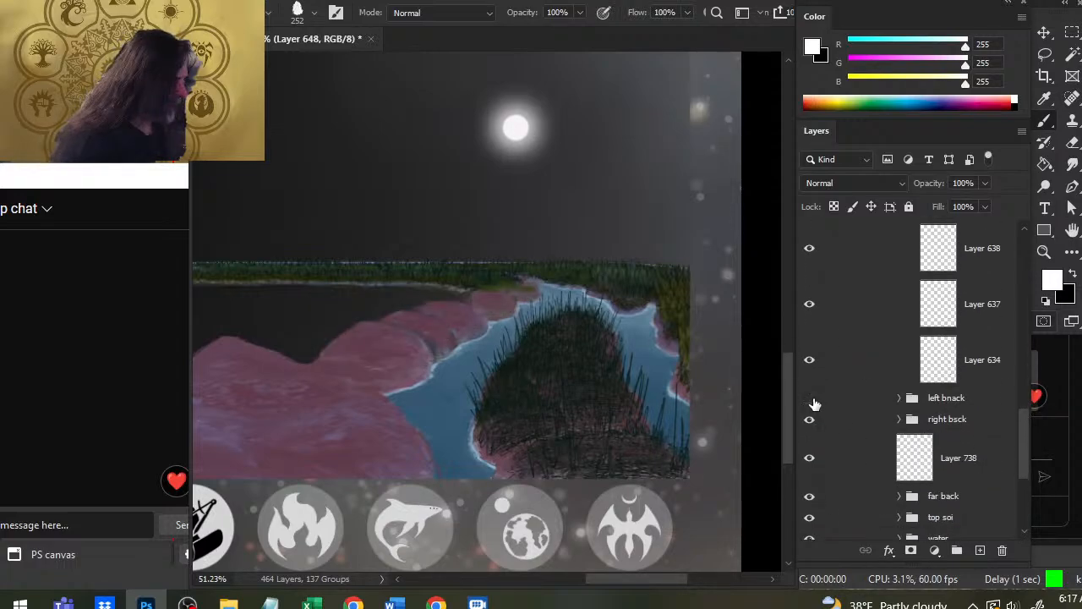
click(813, 399)
Place Layer 634 in a new group and add an empty layer above it inside that group.
click(866, 365)
key(ctrl+g)
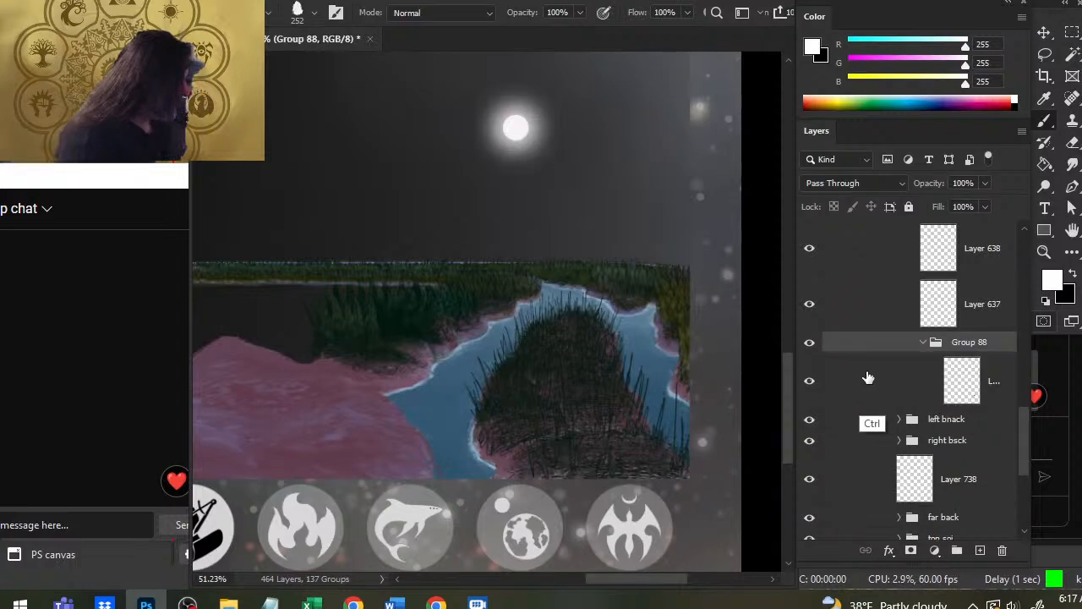
click(907, 379)
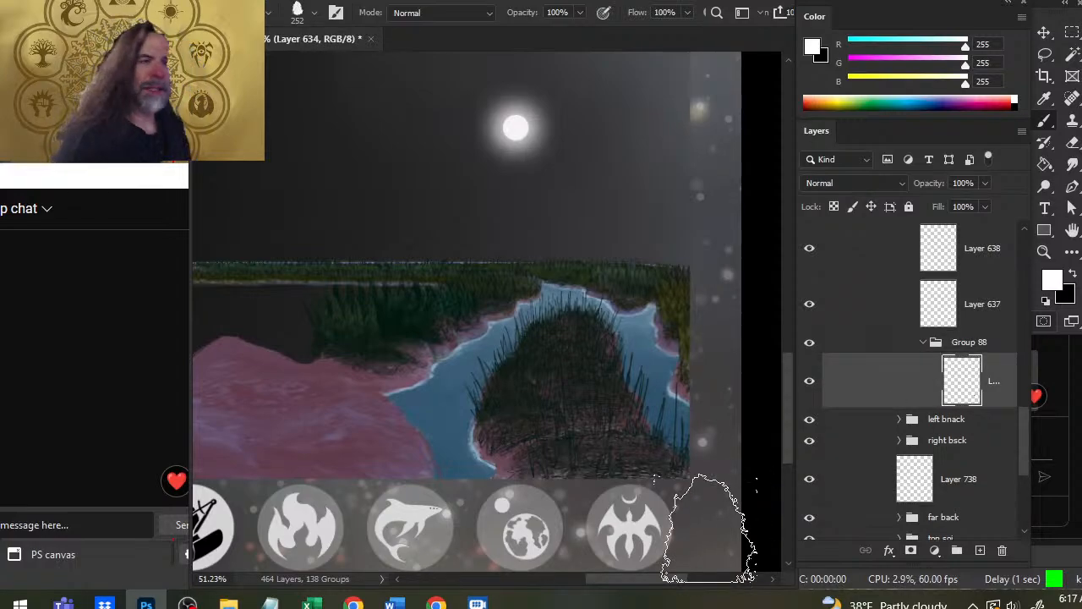
key(ctrl+d)
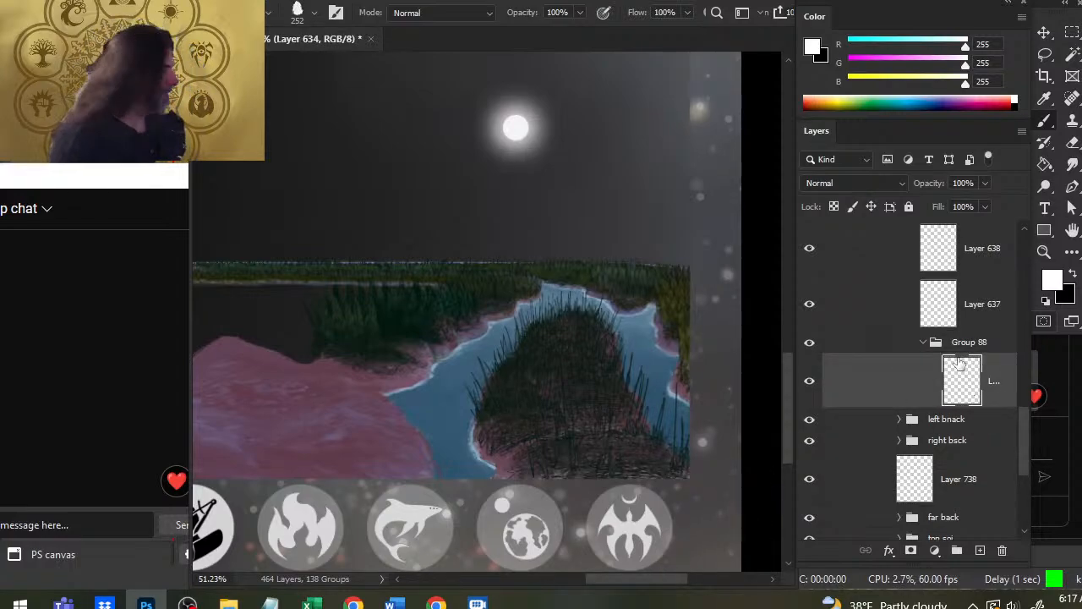
click(808, 389)
click(806, 396)
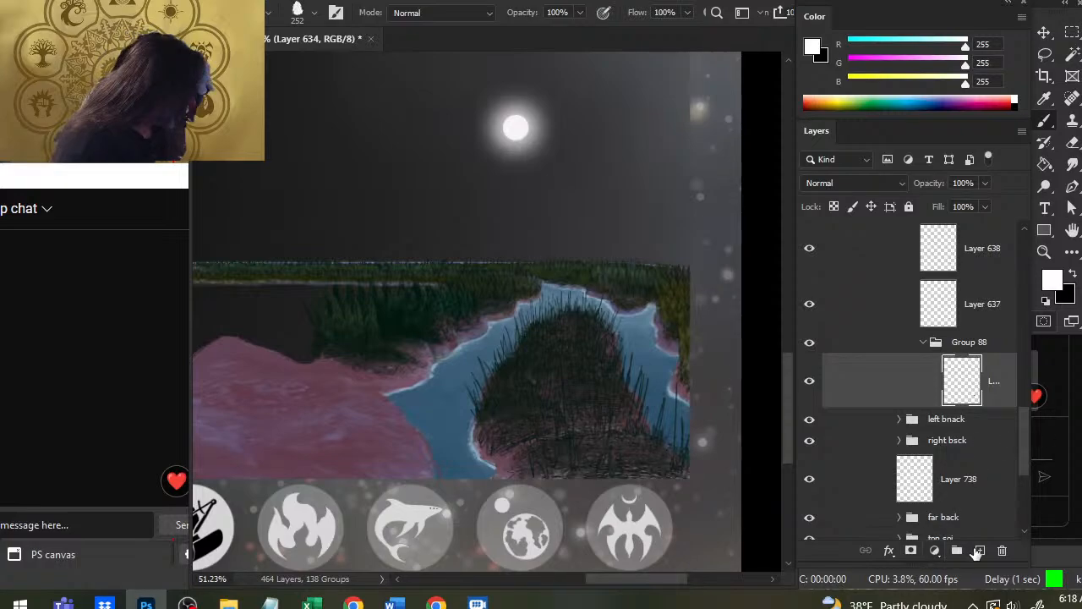
click(980, 550)
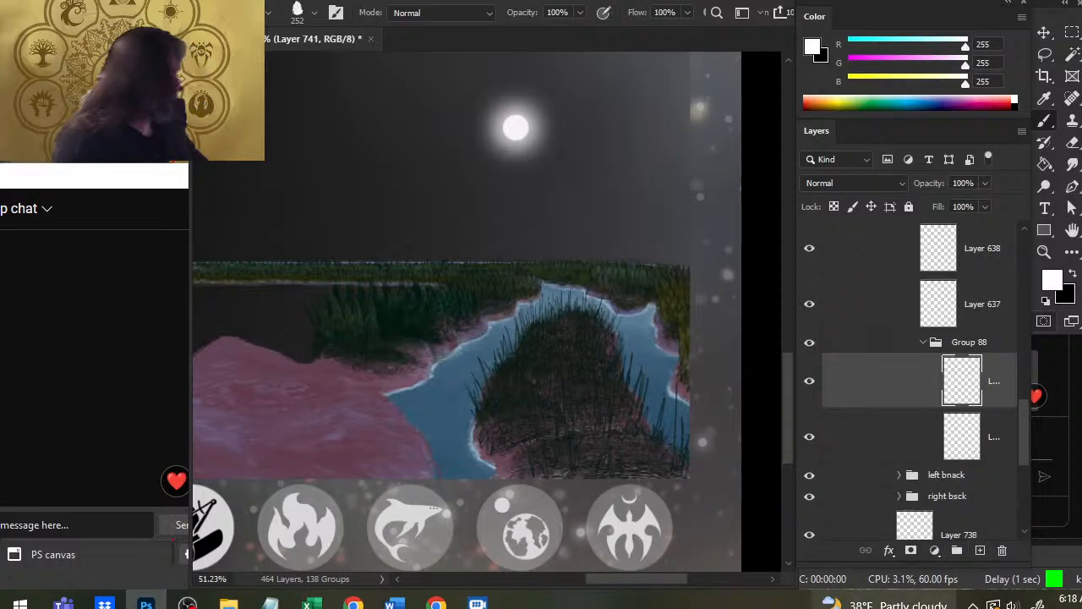
Reduce the bush brush size to 70 px.
key(ctrl+shift+d)
mouse_move(640, 397)
mouse_down()
mouse_move(586, 235)
mouse_move(605, 269)
mouse_move(564, 293)
mouse_move(526, 292)
mouse_move(530, 276)
mouse_move(535, 293)
mouse_move(551, 286)
mouse_up()
key(bracketleft)
key(bracketleft)
key(bracketleft)
key(bracketleft)
key(bracketleft)
key(bracketleft)
key(bracketleft)
key(bracketleft)
right_click(582, 342)
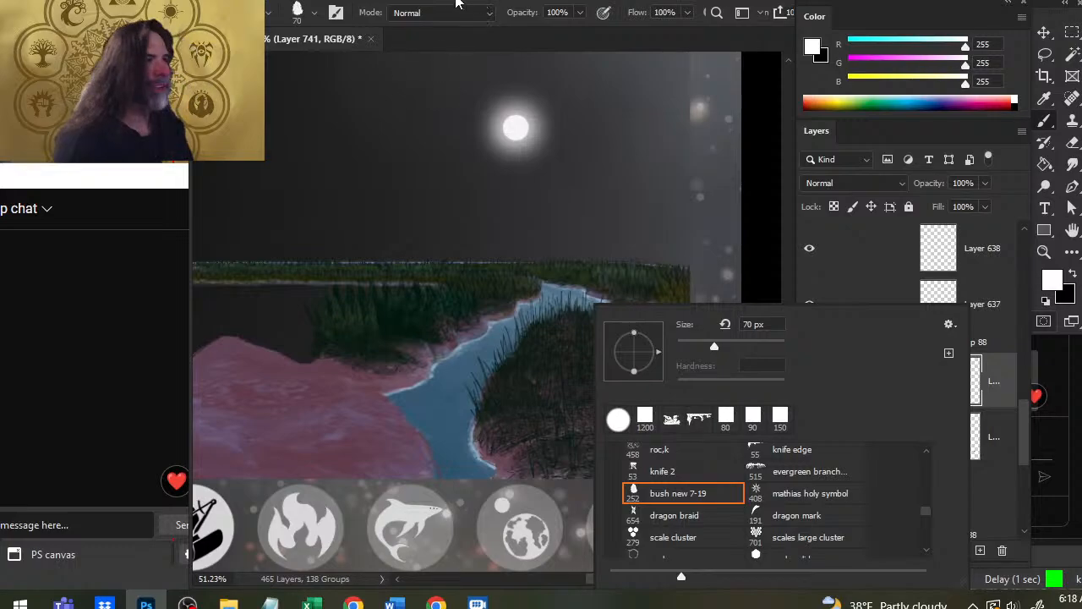
Enable Shape Dynamics with Brush Projection in the bush brush's settings.
click(558, 0)
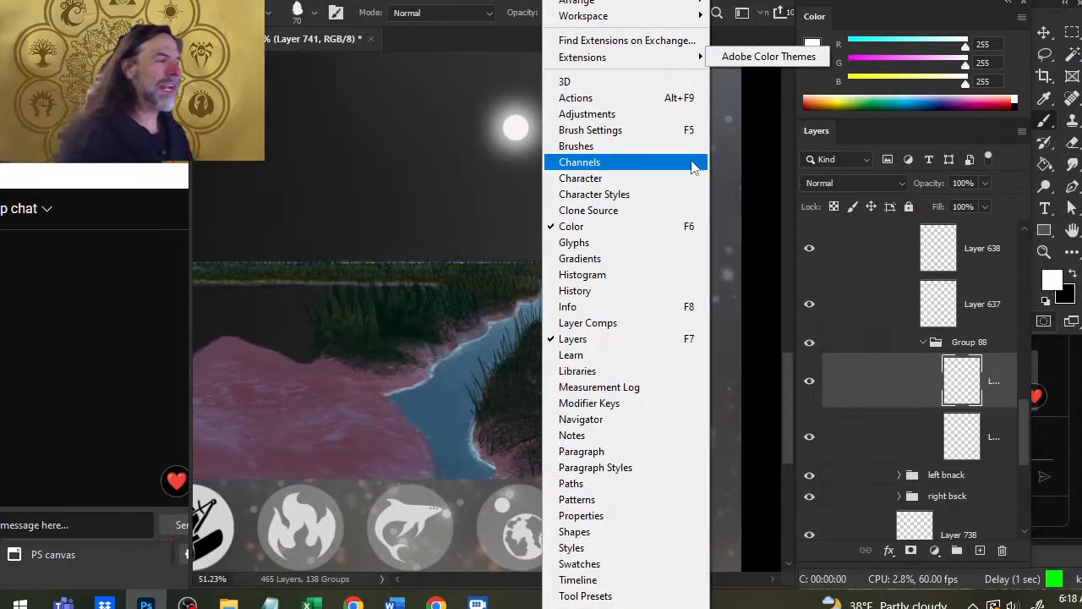
click(616, 128)
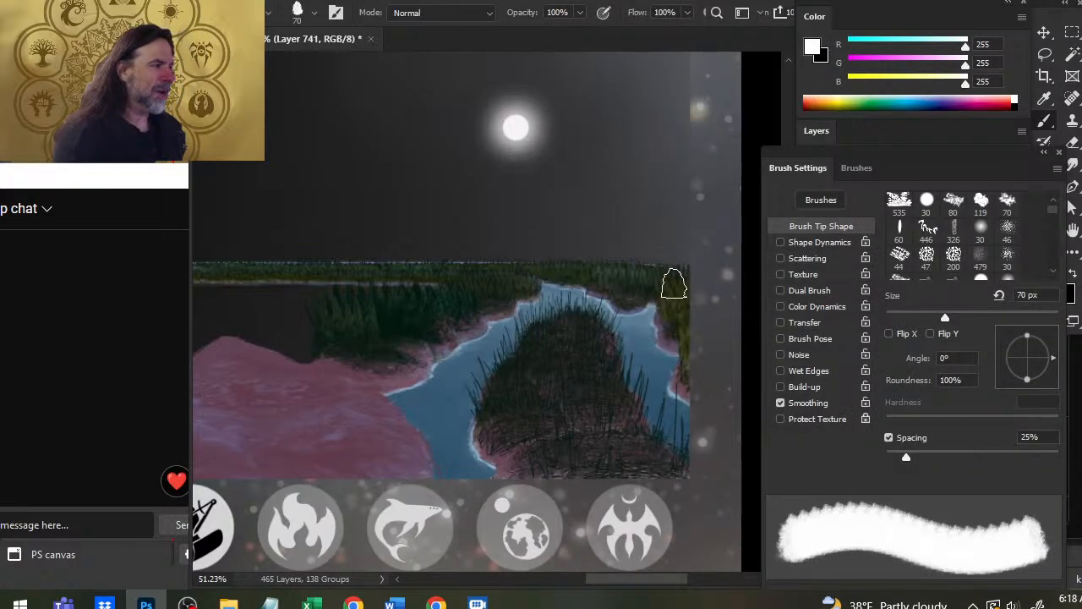
click(816, 242)
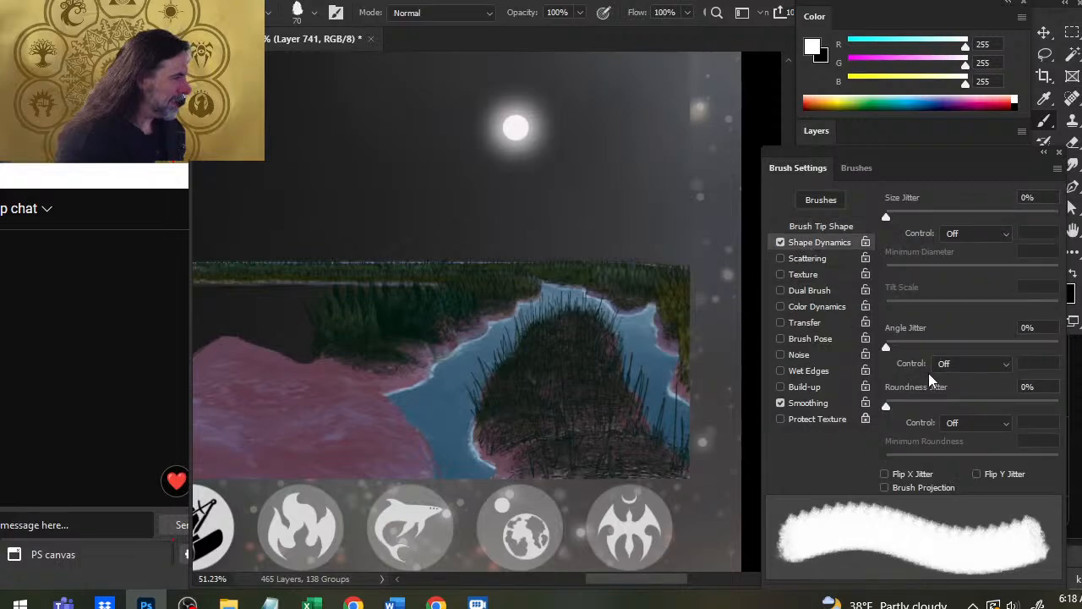
click(885, 488)
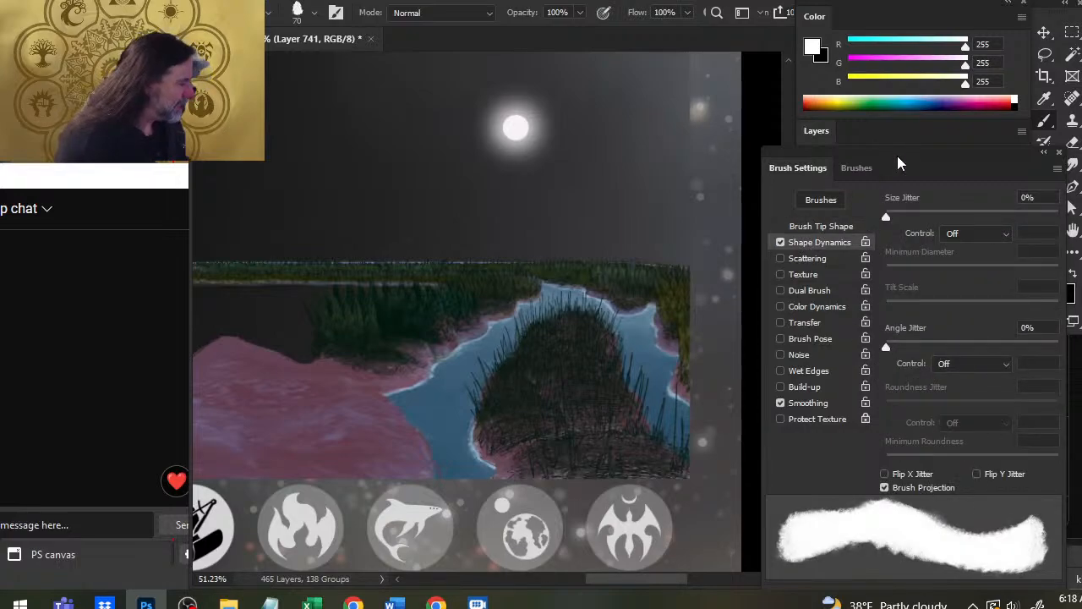
click(1058, 152)
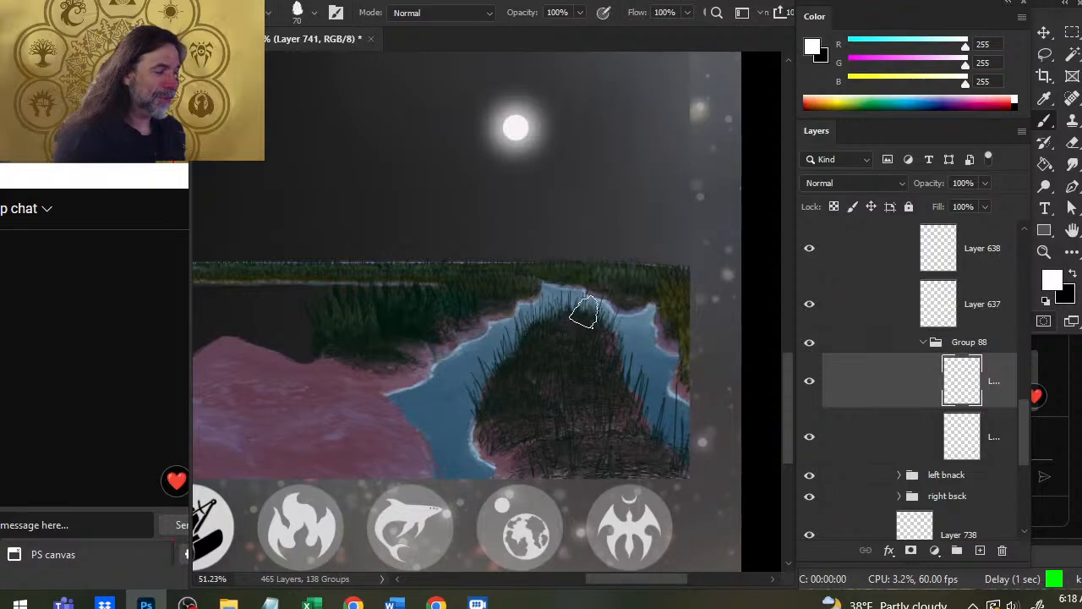
right_click(583, 309)
key(Escape)
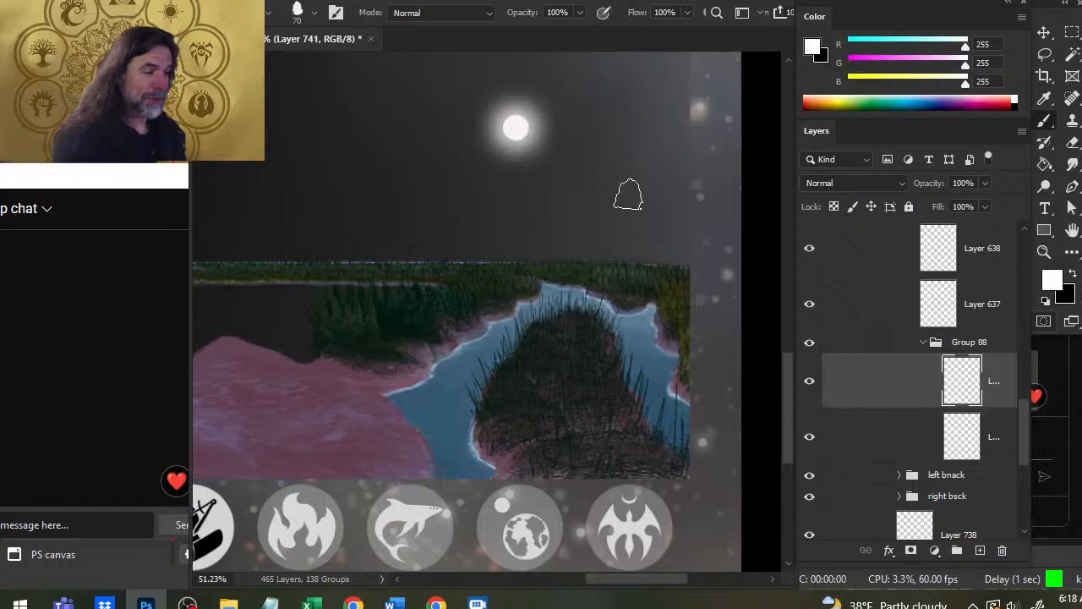
Examine the coastal pine, forest and lodge reference photos placed above the river illustration.
drag(578, 299, 682, 575)
drag(611, 171, 595, 455)
drag(301, 243, 244, 388)
drag(607, 287, 705, 571)
drag(427, 307, 646, 237)
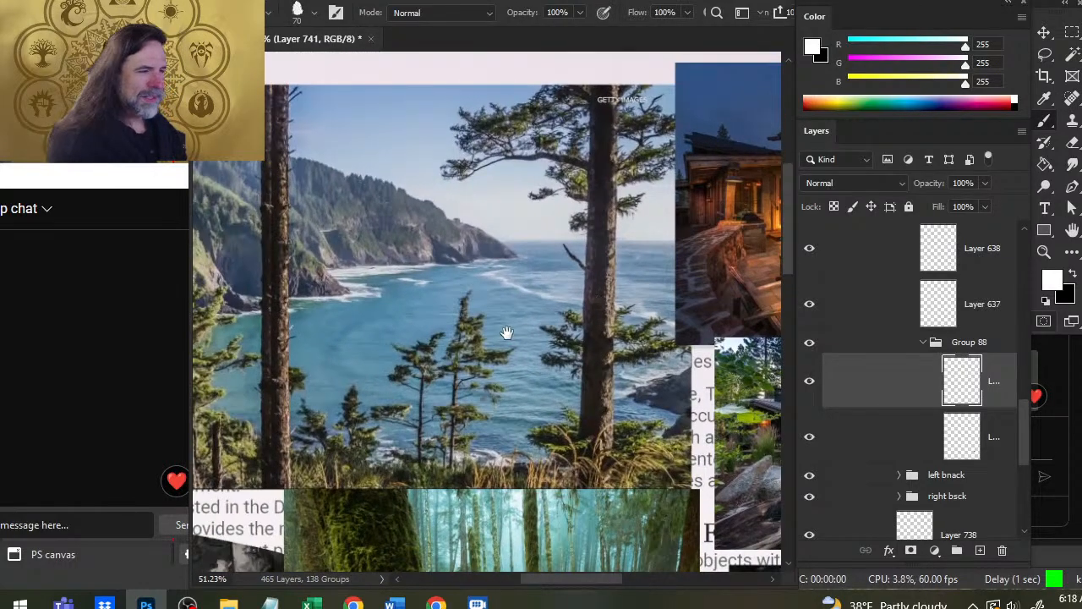
drag(395, 287, 295, 244)
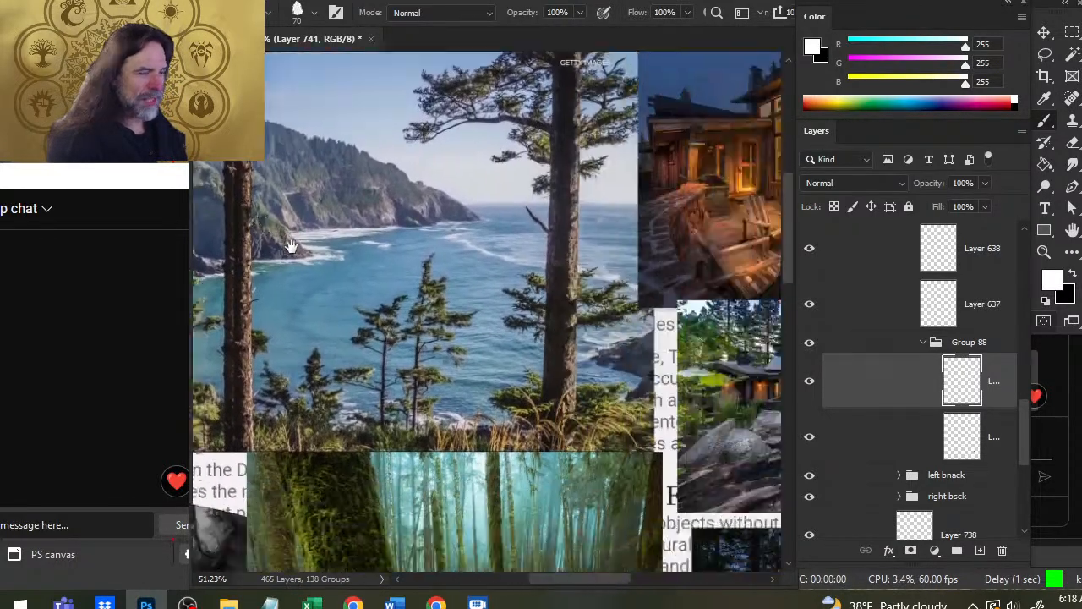
drag(676, 364, 432, 284)
scroll(610, 412, down, 15)
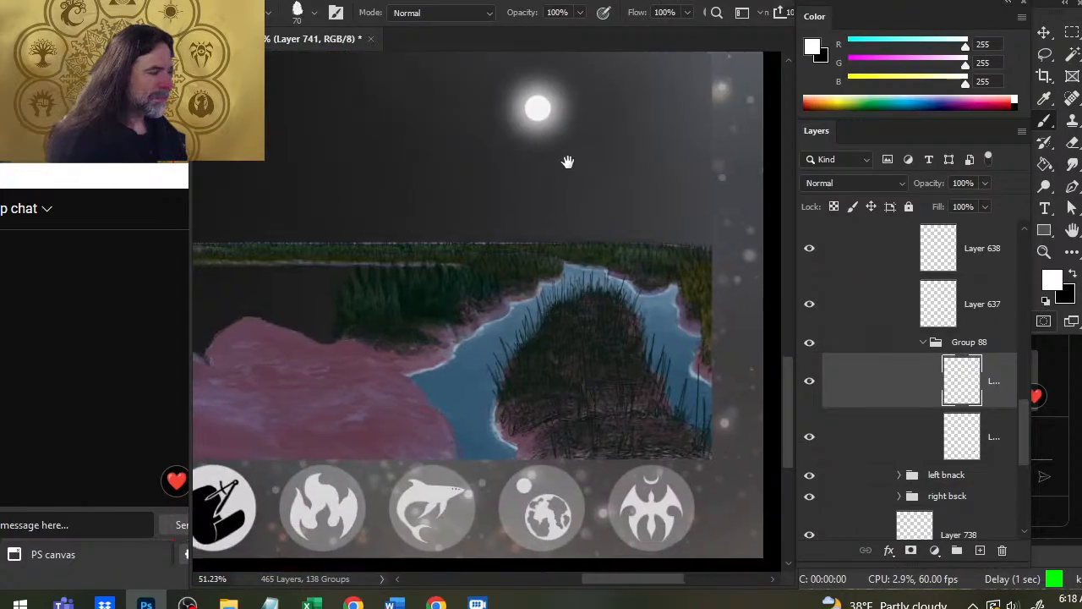
Sample dark greens from the riverbank vegetation for the foreground and background colours, including R 42, G 53, B 38.
key(z)
drag(492, 291, 539, 330)
key(b)
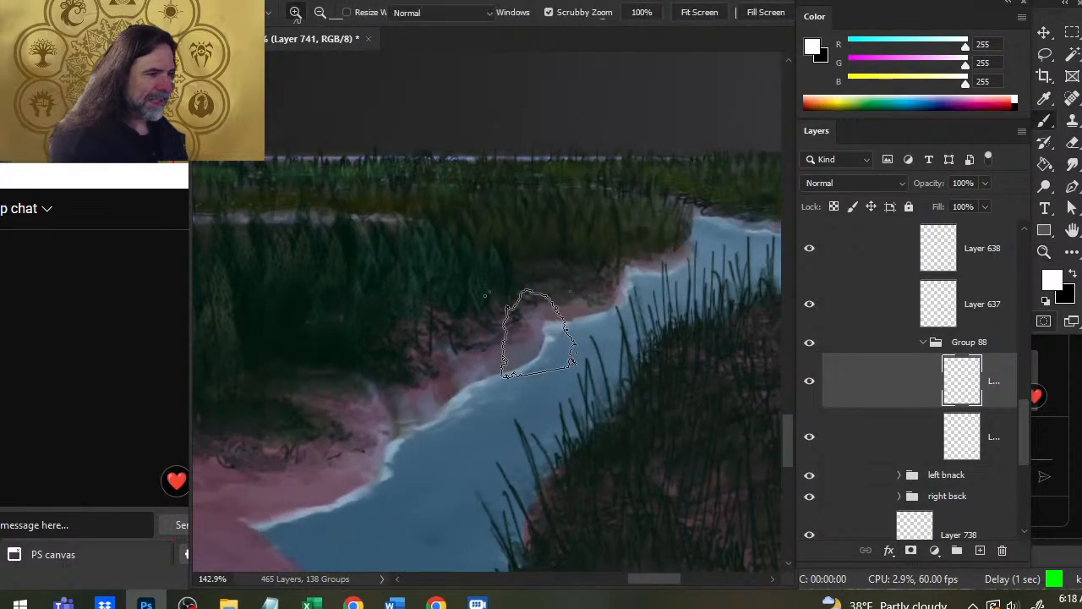
drag(620, 155, 652, 216)
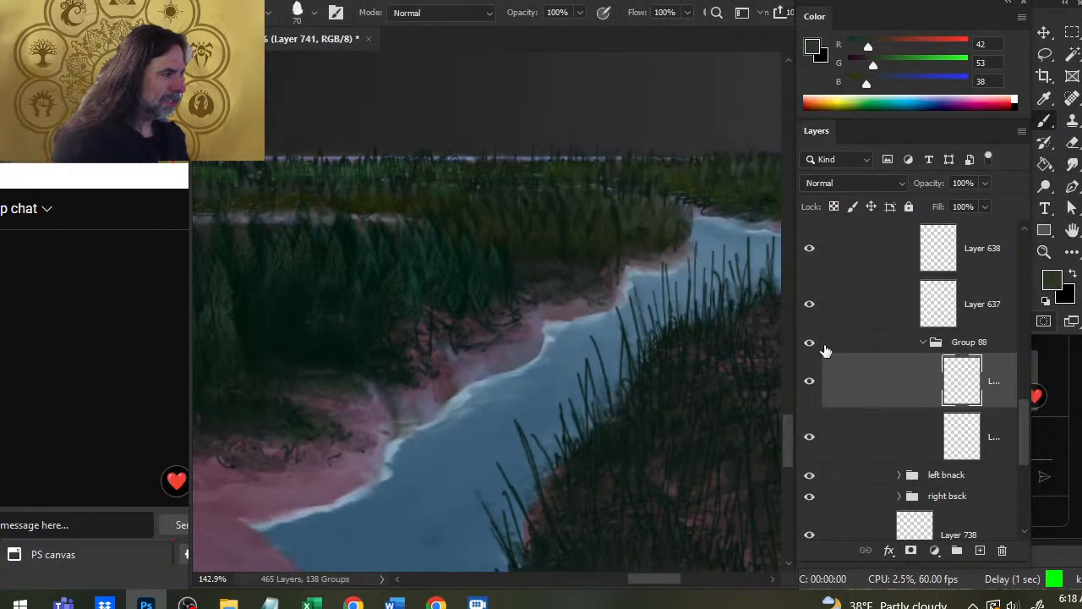
key(x)
mouse_move(330, 293)
alt+mouse_down()
mouse_move(323, 310)
mouse_move(335, 270)
alt+mouse_up()
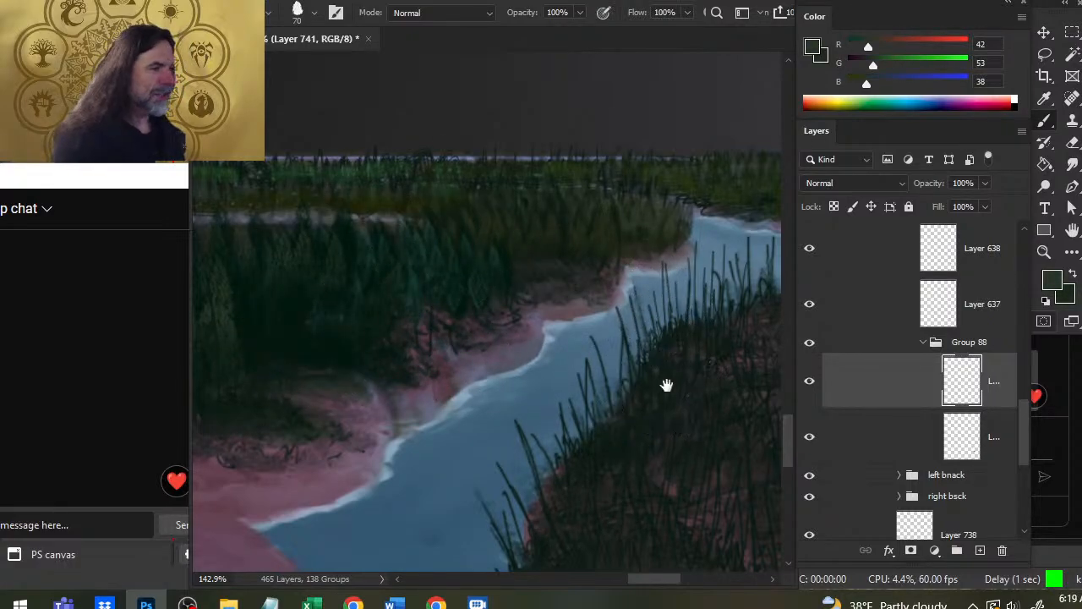
Sample a lighter vegetation green and adjust the foreground colour to R 94, G 105, B 68.
drag(665, 379, 406, 425)
alt+drag(623, 211, 591, 216)
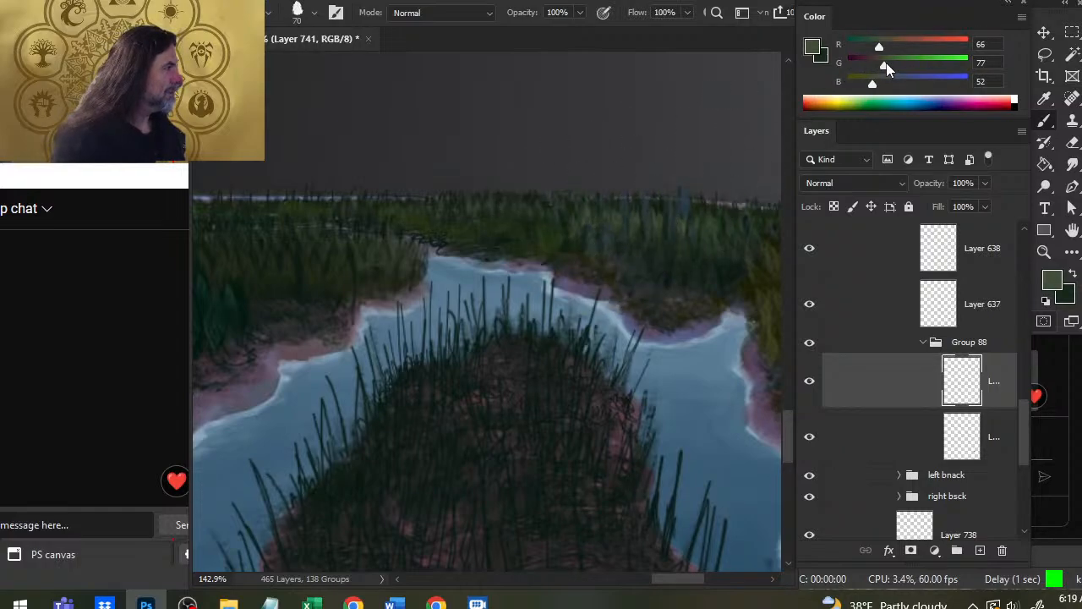
drag(885, 65, 896, 65)
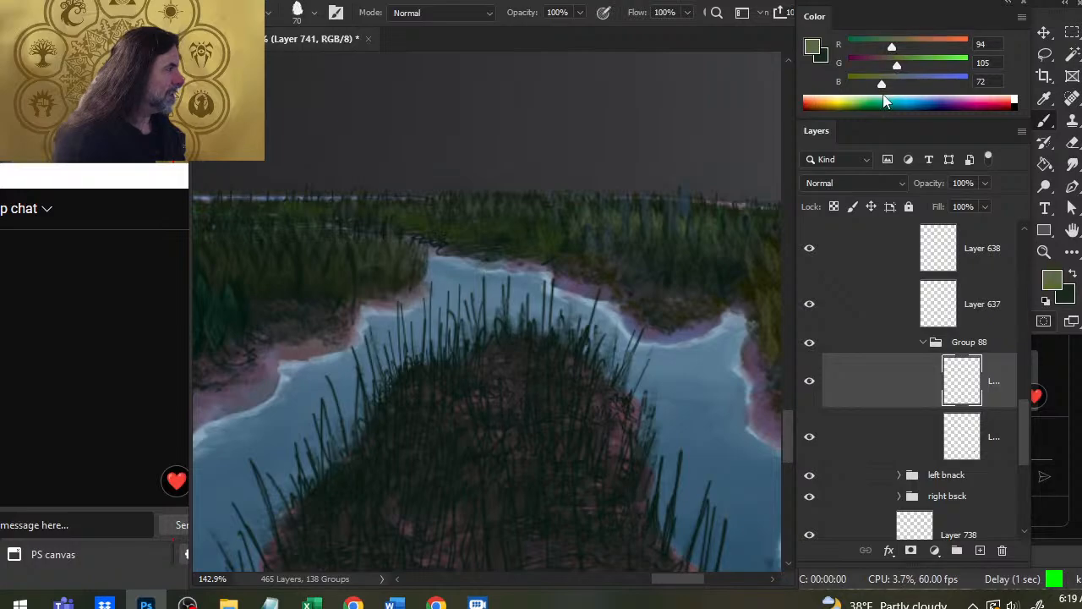
drag(889, 92, 885, 92)
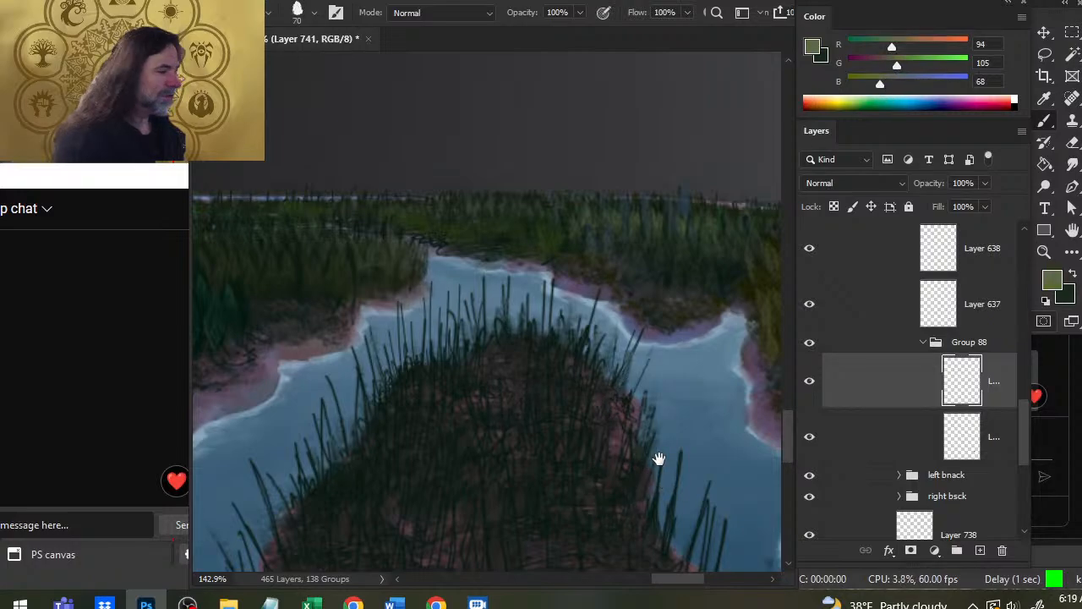
Try the distant connifer spin brush preset for the trees on the central peninsula.
drag(657, 459, 631, 280)
key(bracketright)
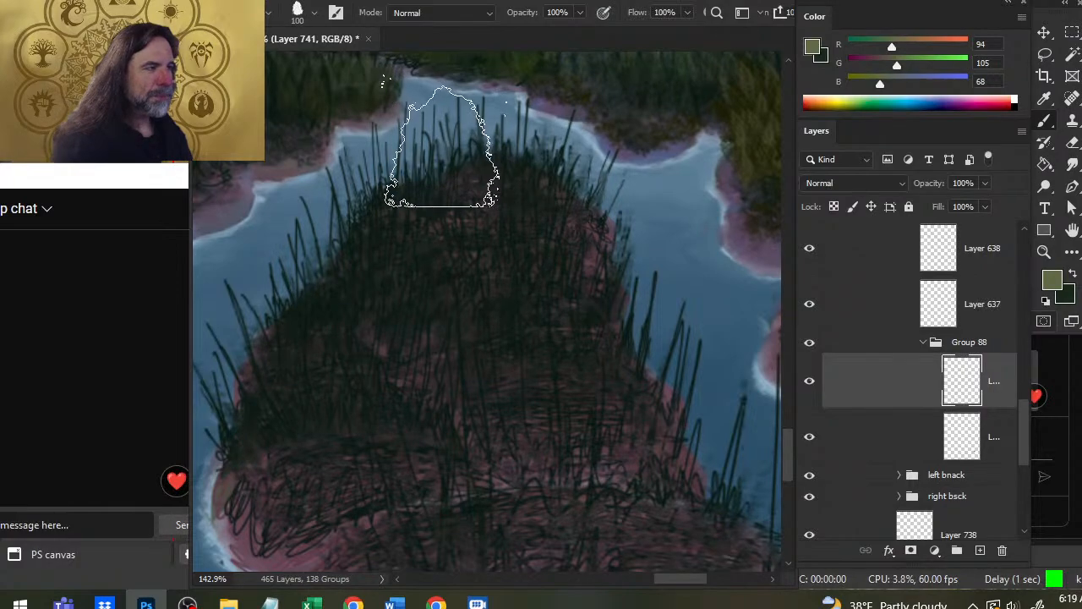
right_click(554, 191)
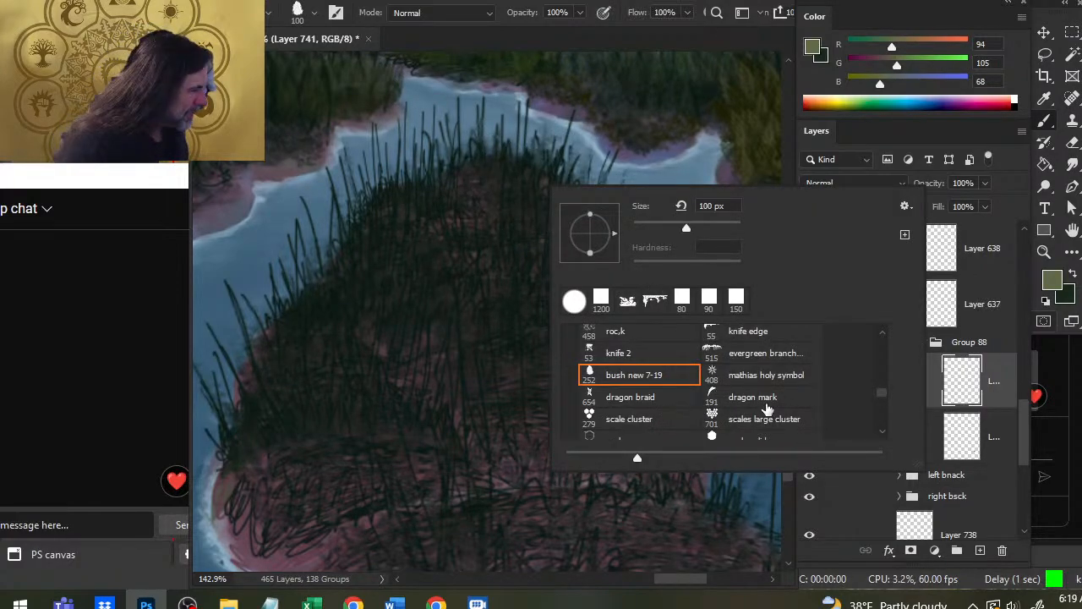
scroll(884, 438, down, 6)
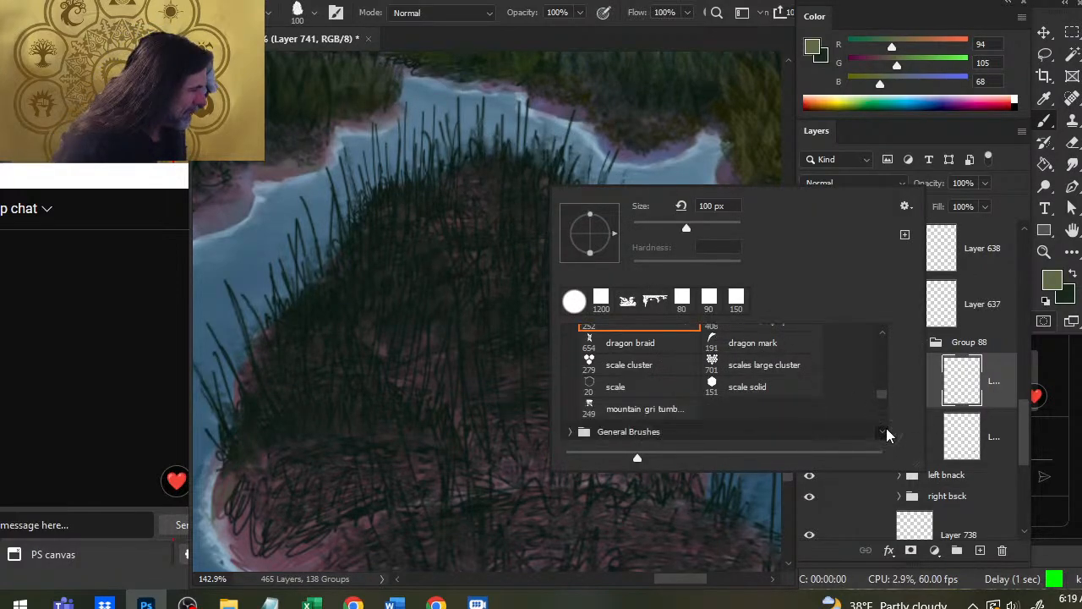
scroll(886, 430, down, 2)
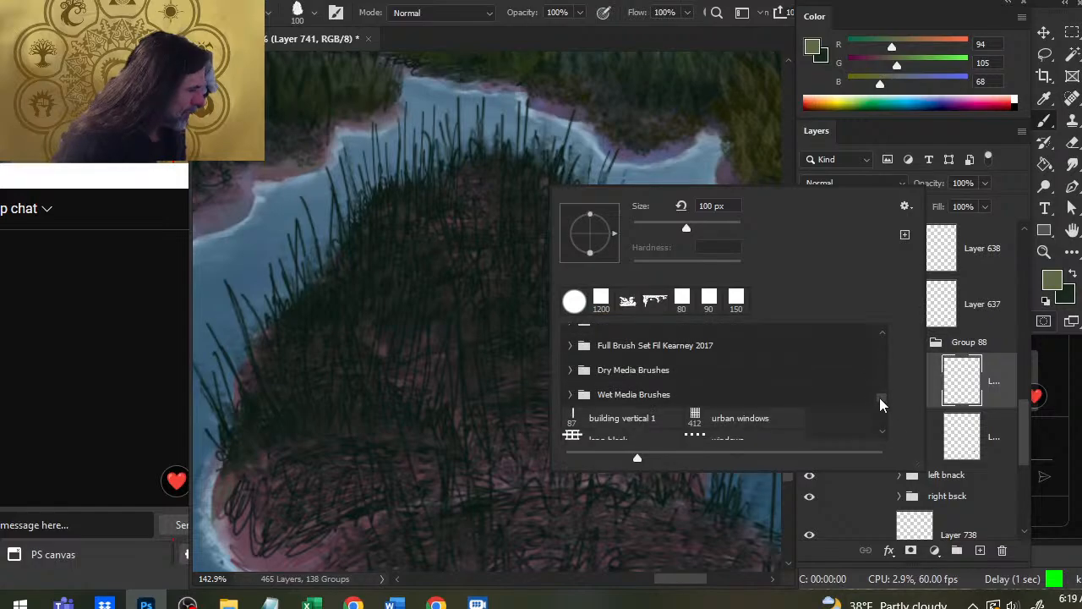
scroll(885, 402, down, 4)
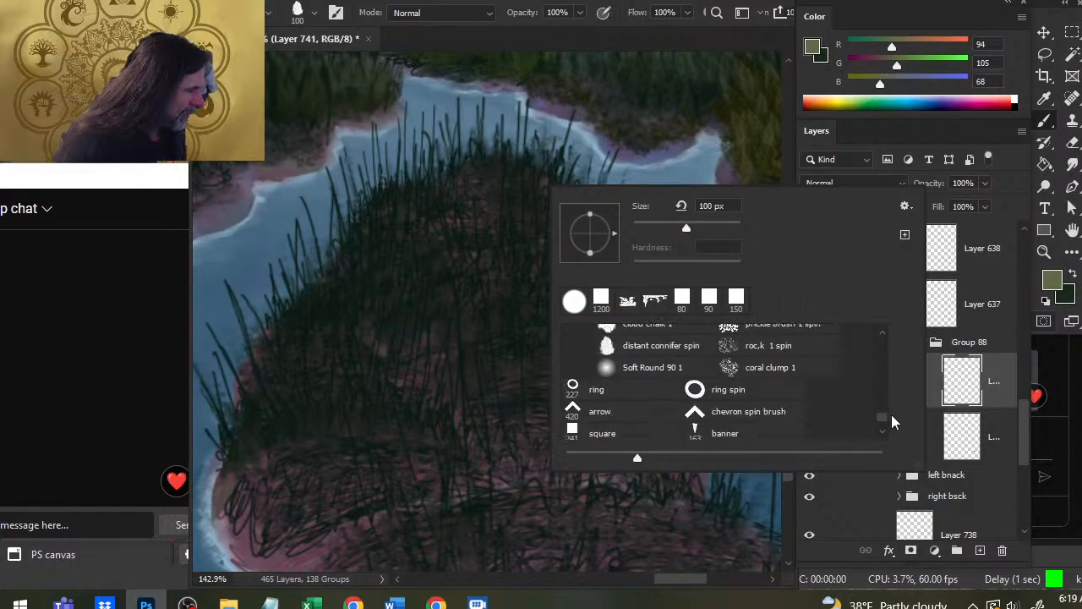
click(885, 334)
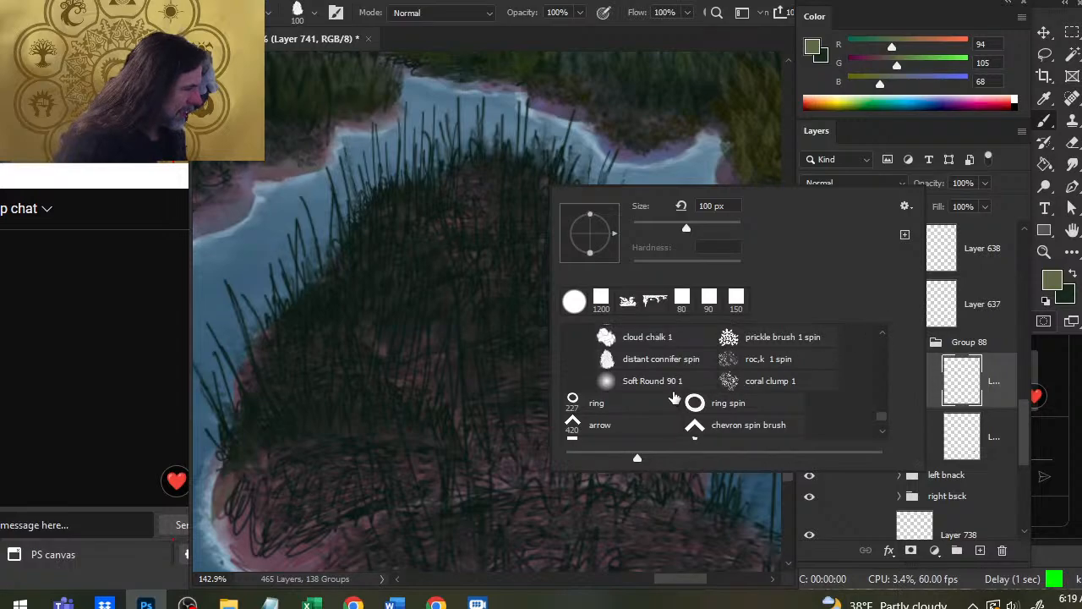
click(653, 363)
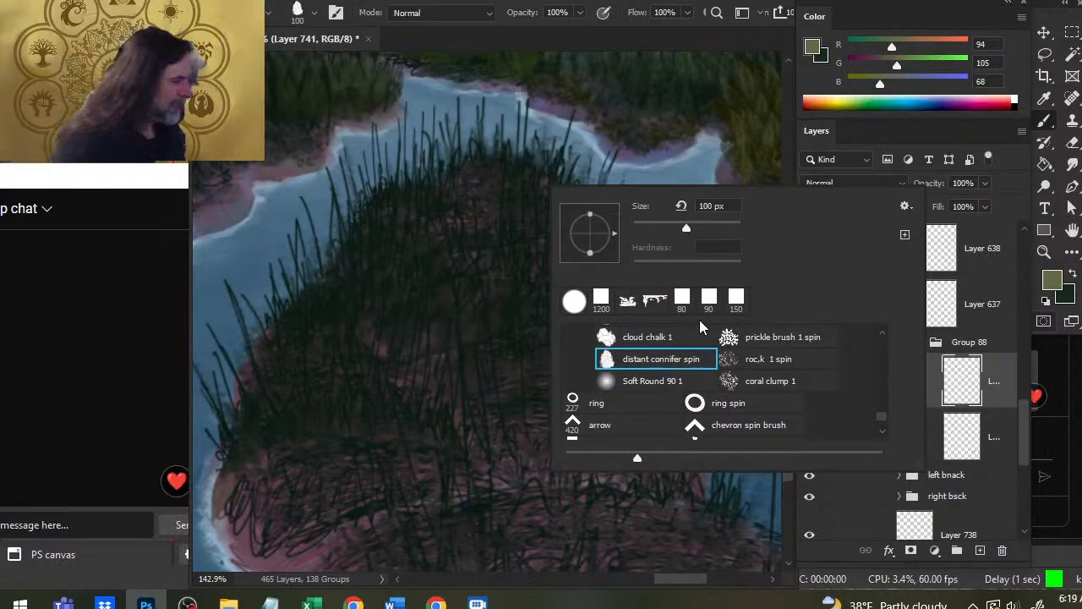
Choose the upright distant evergreen brush preset with a size of 158 px.
click(884, 432)
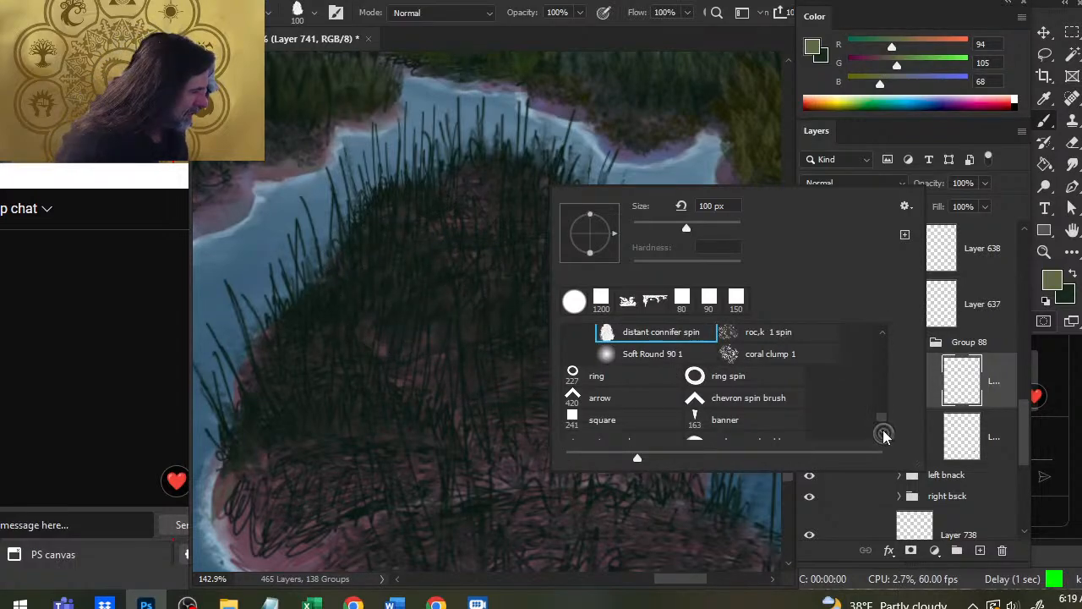
scroll(884, 437, down, 4)
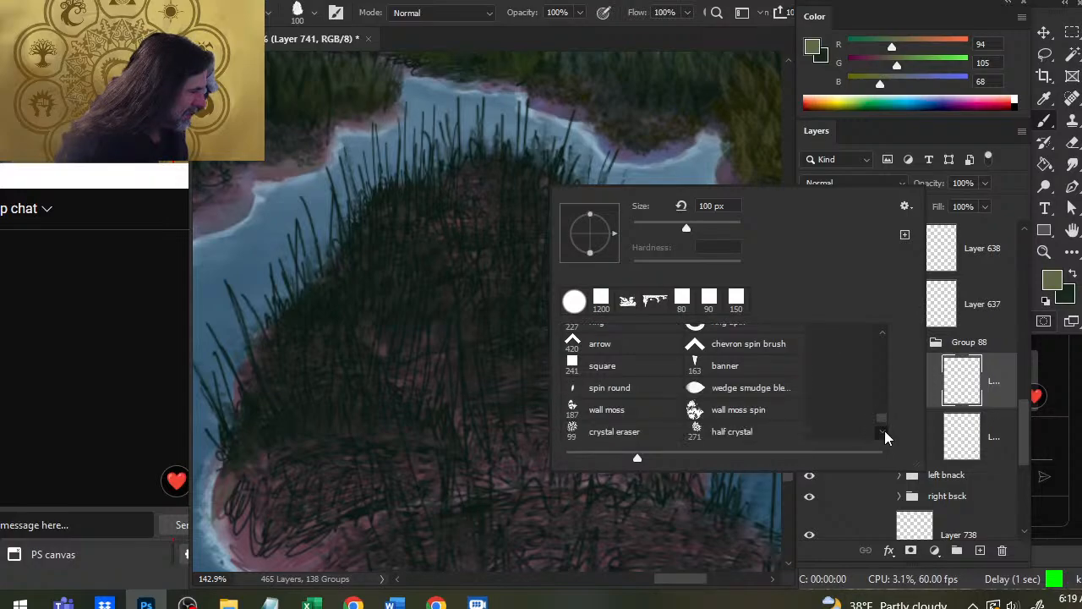
click(884, 432)
click(884, 432)
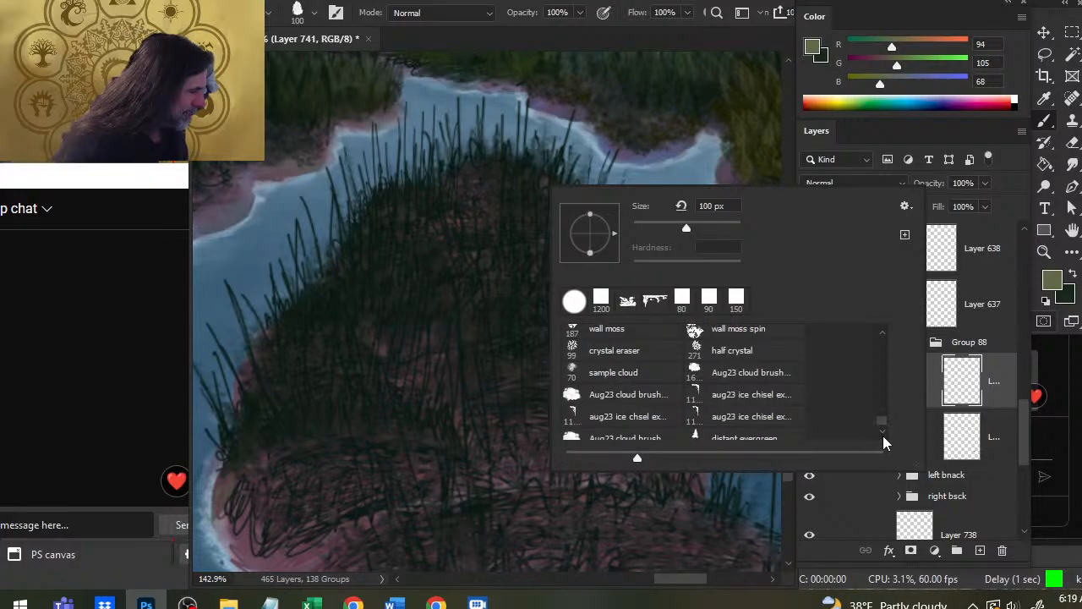
click(885, 432)
click(884, 432)
click(884, 432)
click(884, 432)
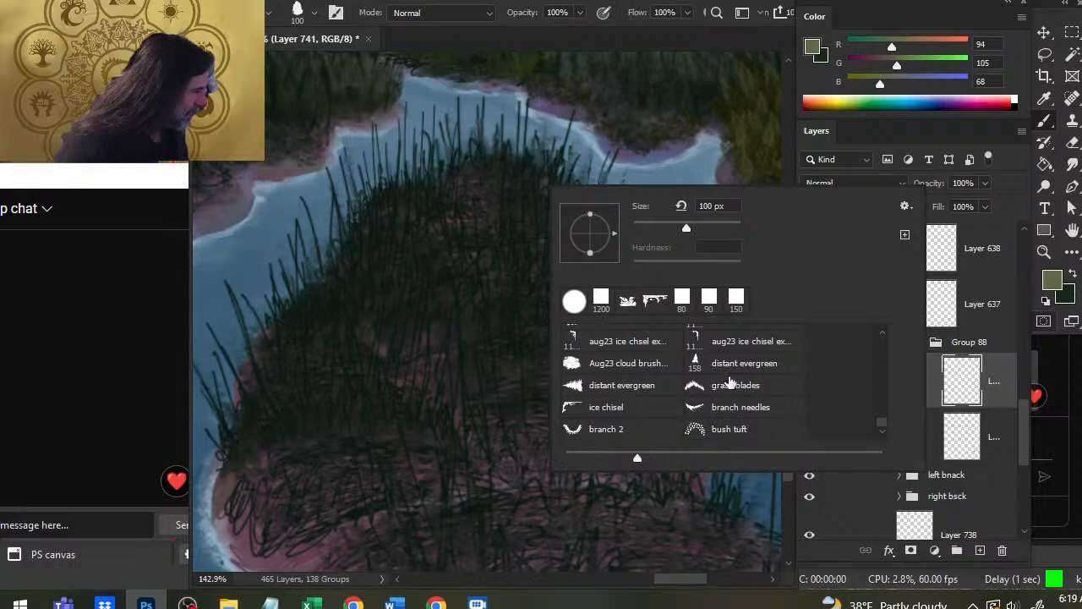
click(729, 365)
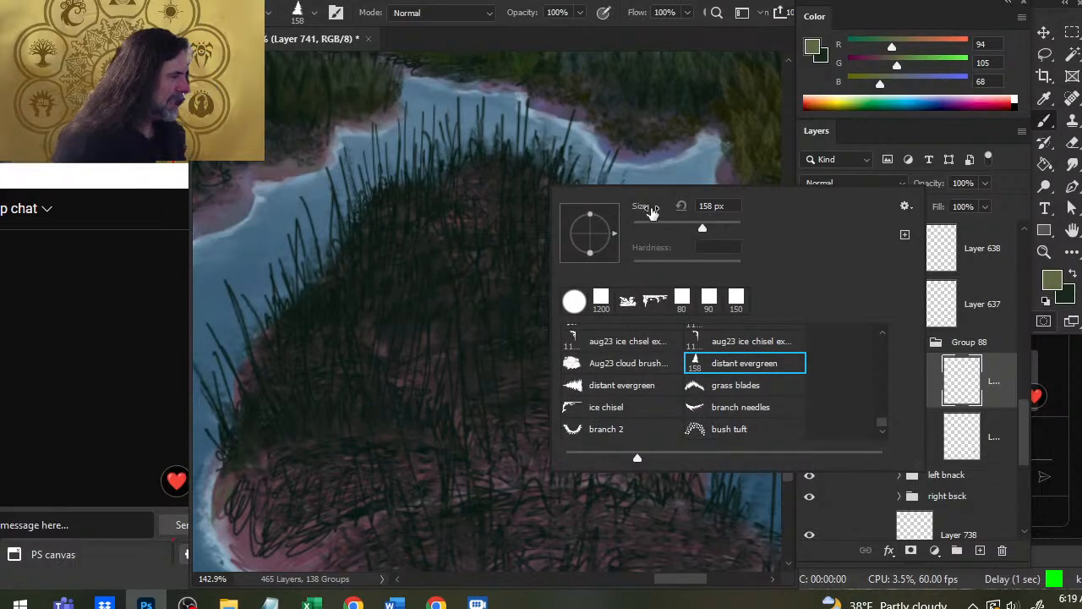
Enable Shape Dynamics with Brush Projection for the distant evergreen brush.
click(558, 1)
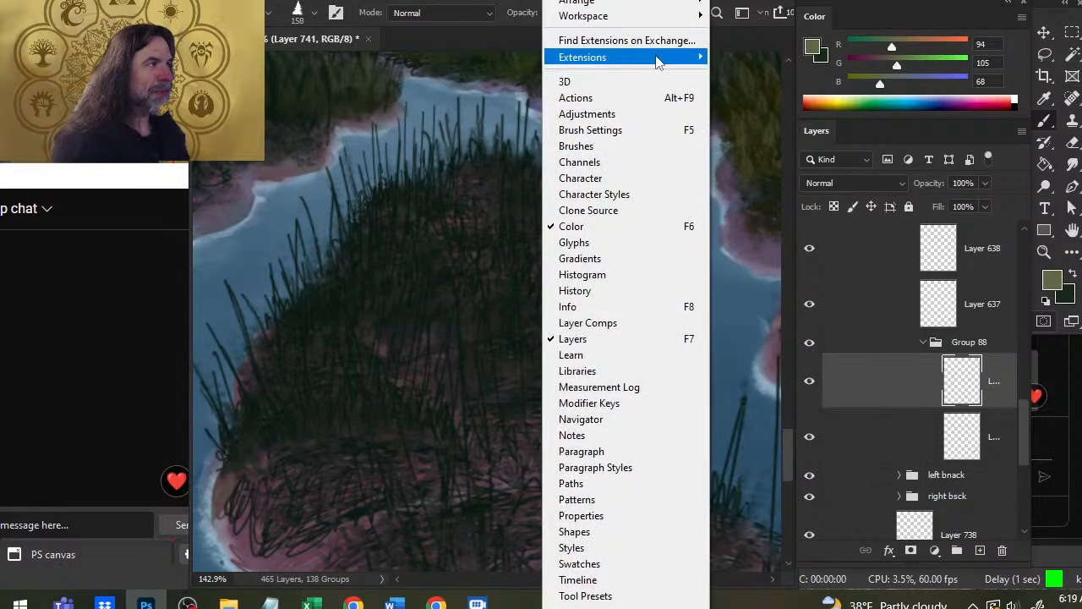
click(647, 130)
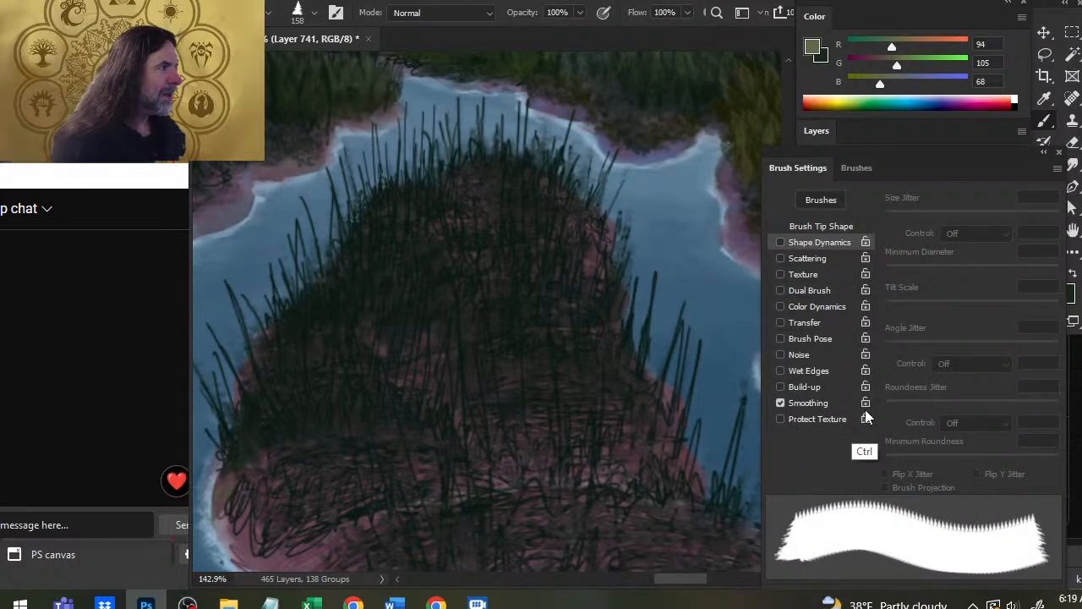
click(816, 242)
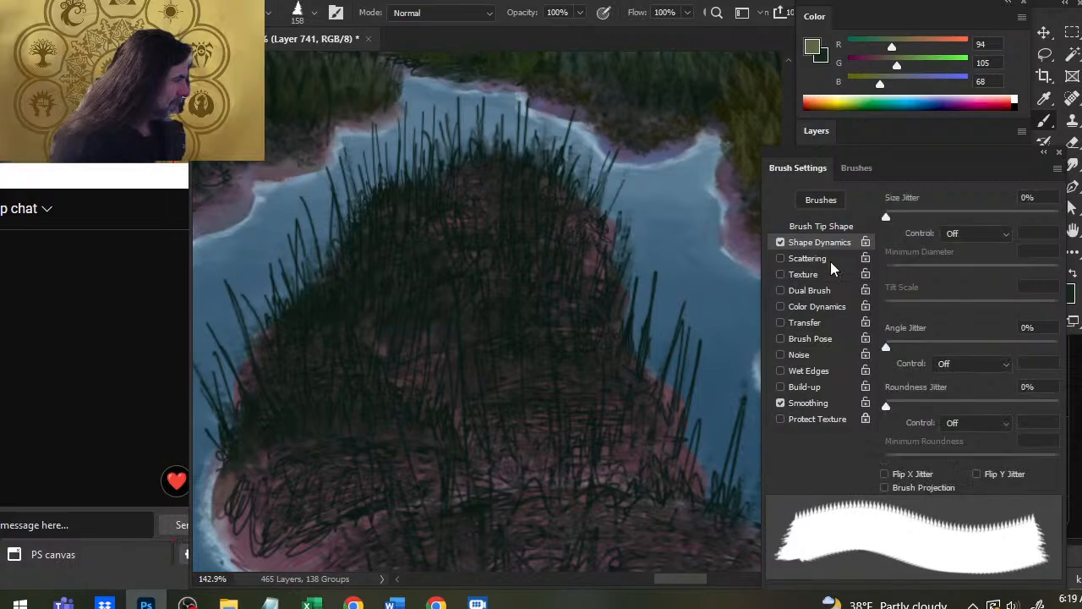
click(886, 488)
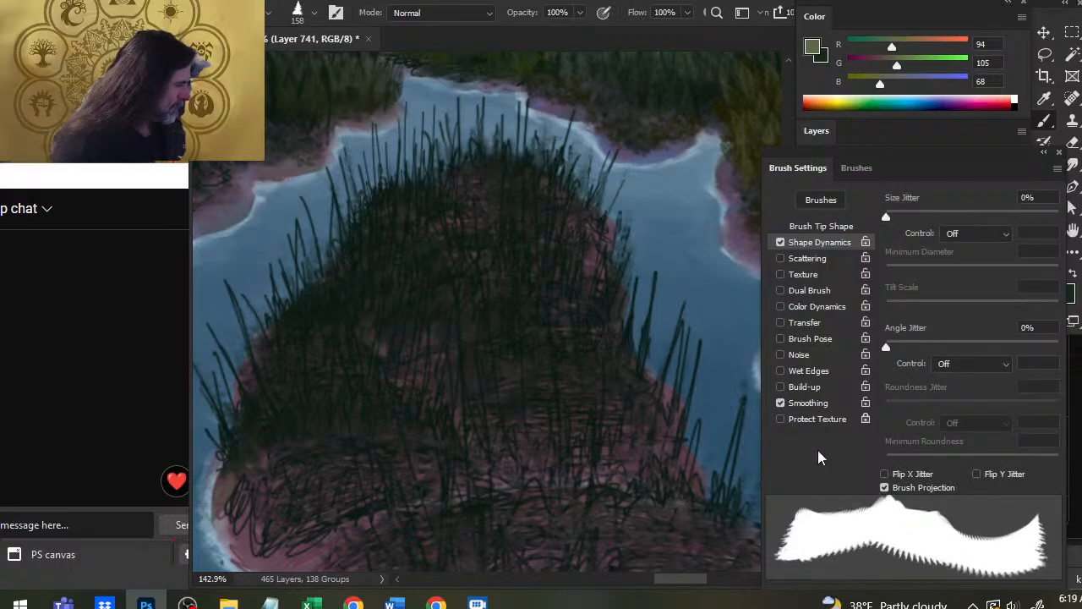
Switch to the sideways distant evergreen brush preset and close the brush settings.
right_click(538, 272)
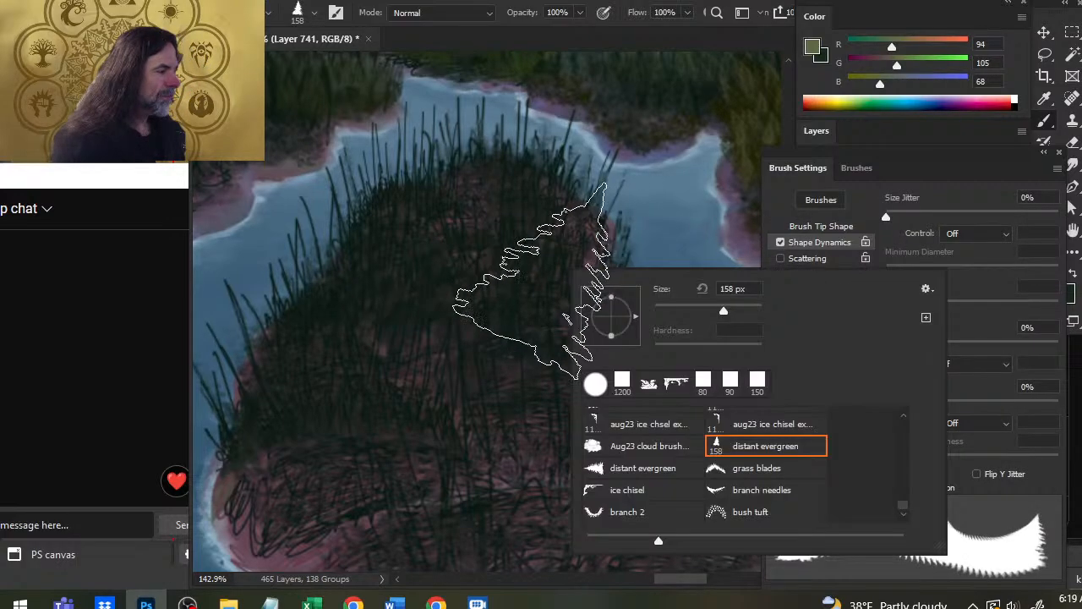
drag(611, 305, 610, 313)
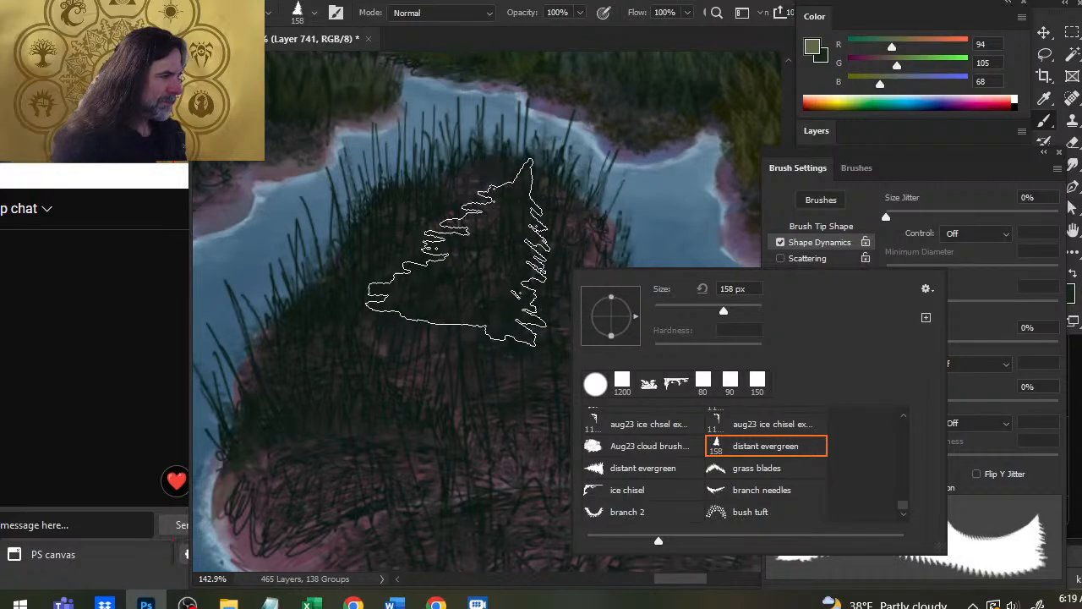
right_click(497, 243)
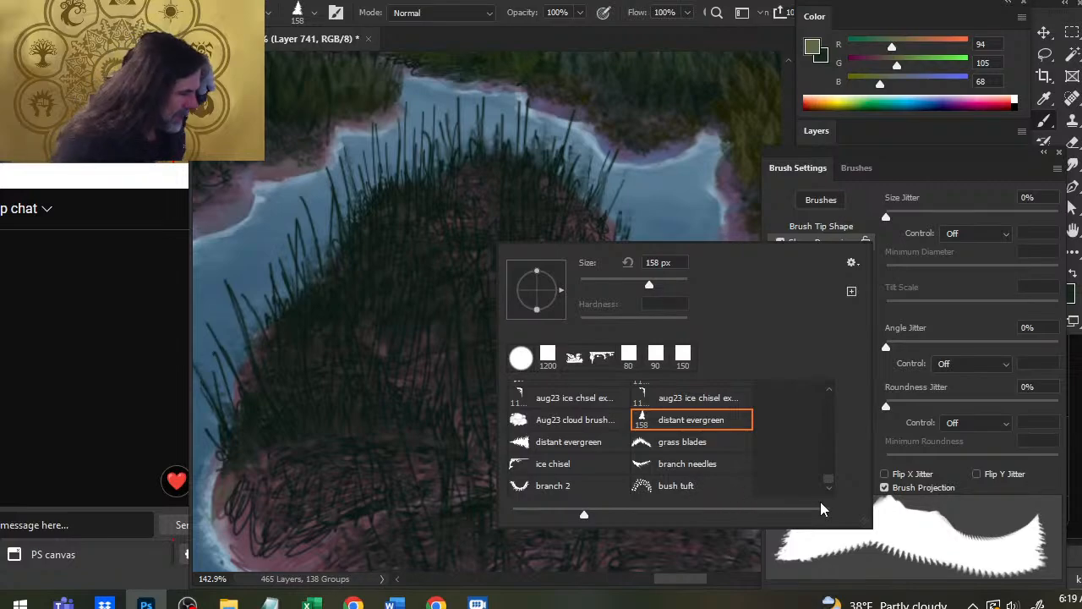
click(592, 443)
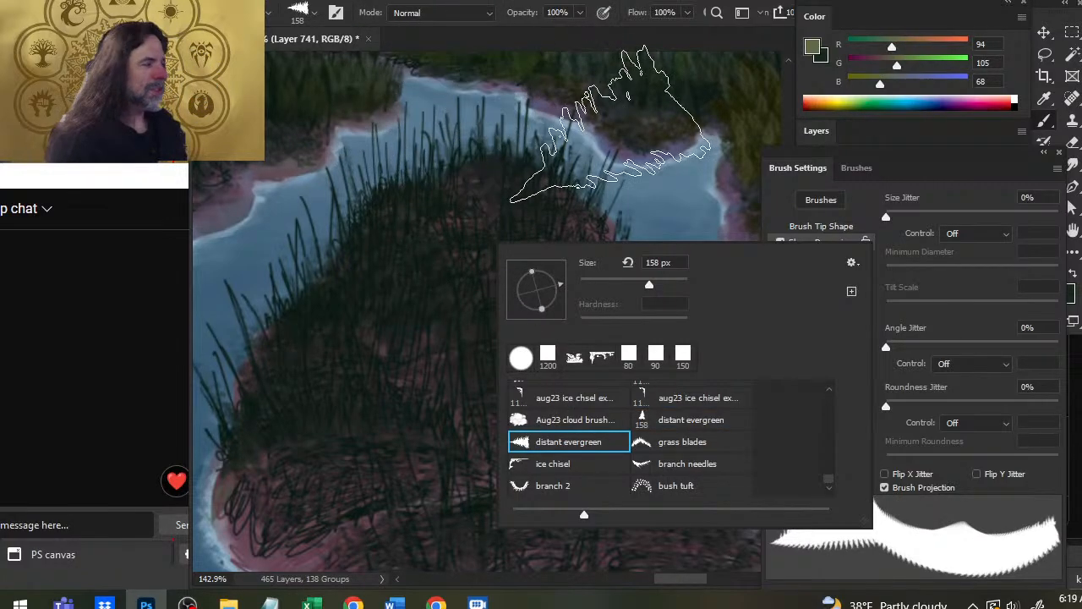
click(925, 162)
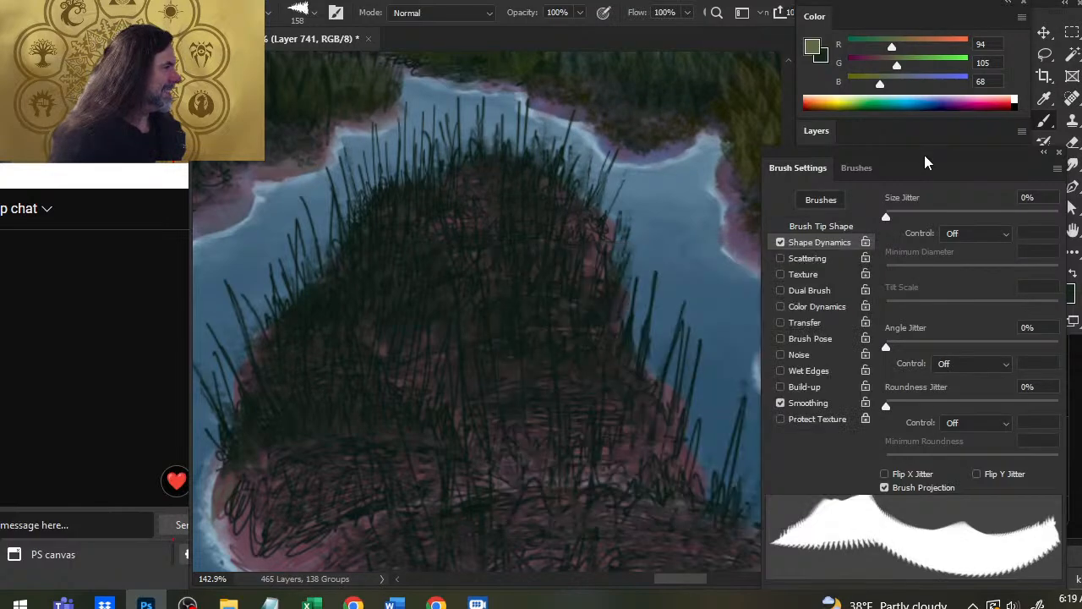
click(1061, 159)
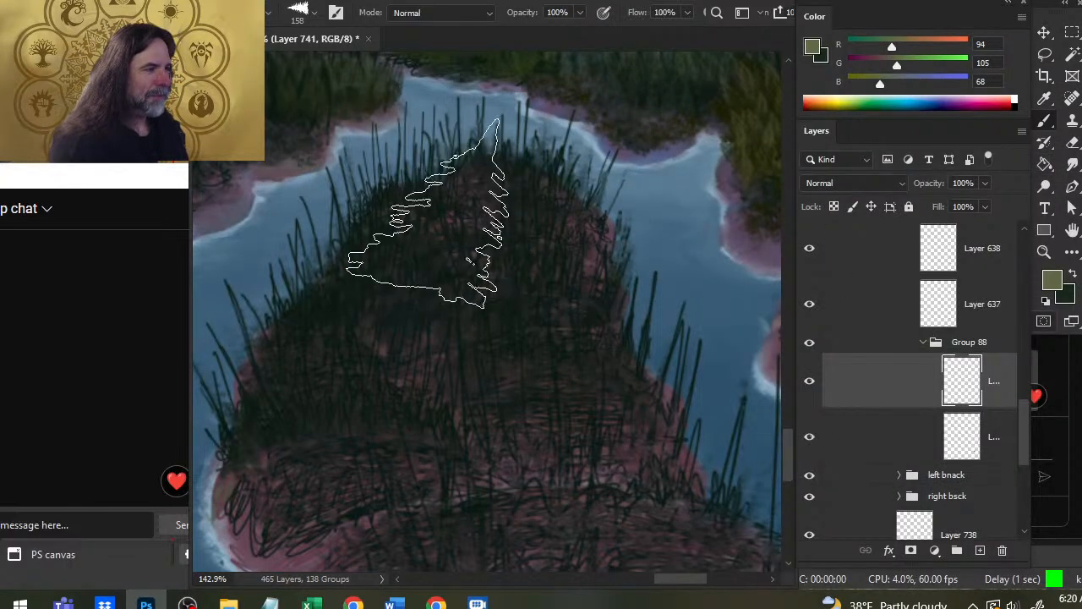
Rotate the distant evergreen brush tip about a quarter turn so its tree shape points straight up.
right_click(473, 207)
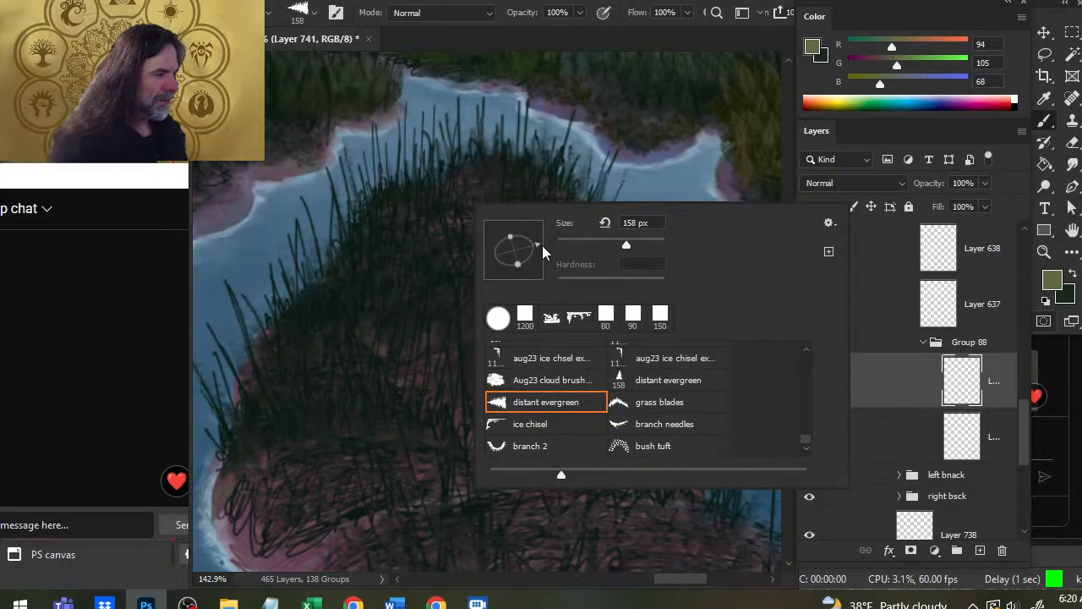
drag(543, 247, 513, 226)
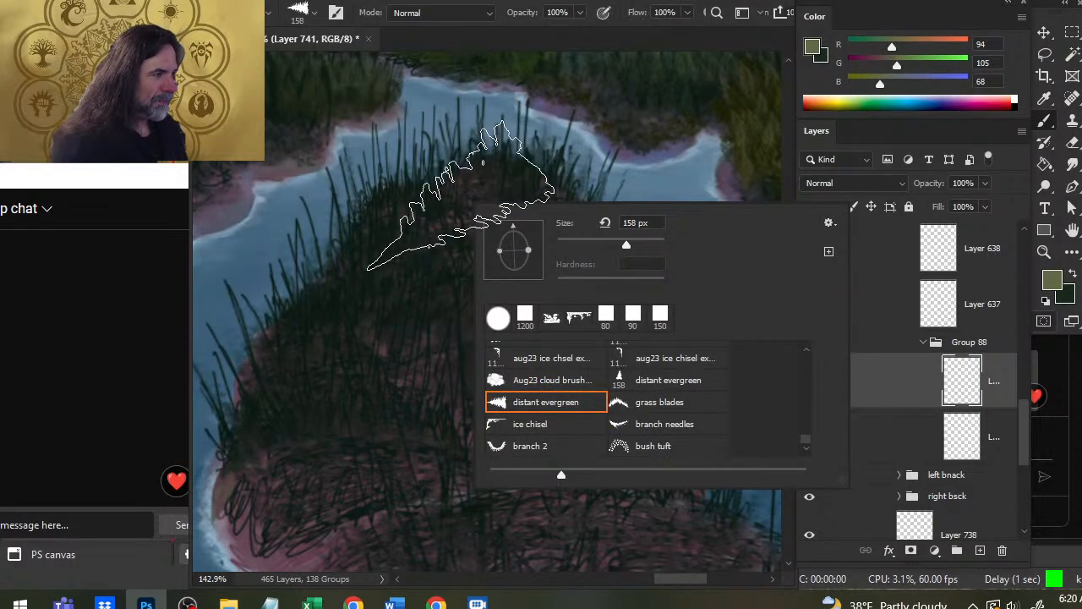
key(Escape)
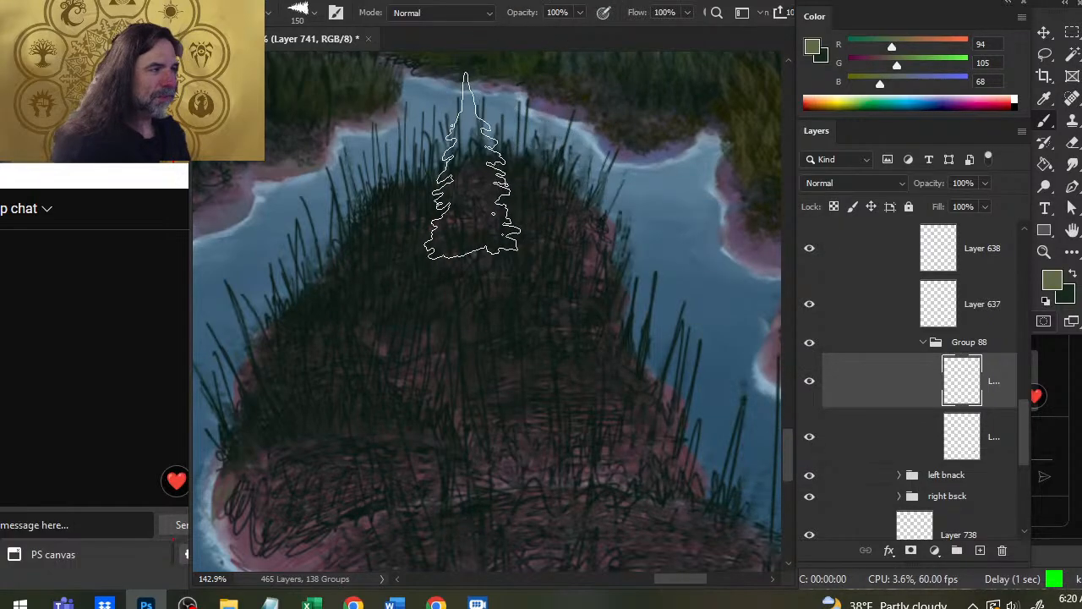
Reduce the evergreen brush to 50 px and stamp a light green test tree at the peninsula's far tip.
key(bracketleft)
key(bracketleft)
key(bracketleft)
key(bracketleft)
key(bracketleft)
key(bracketleft)
key(bracketleft)
key(bracketleft)
drag(480, 134, 485, 161)
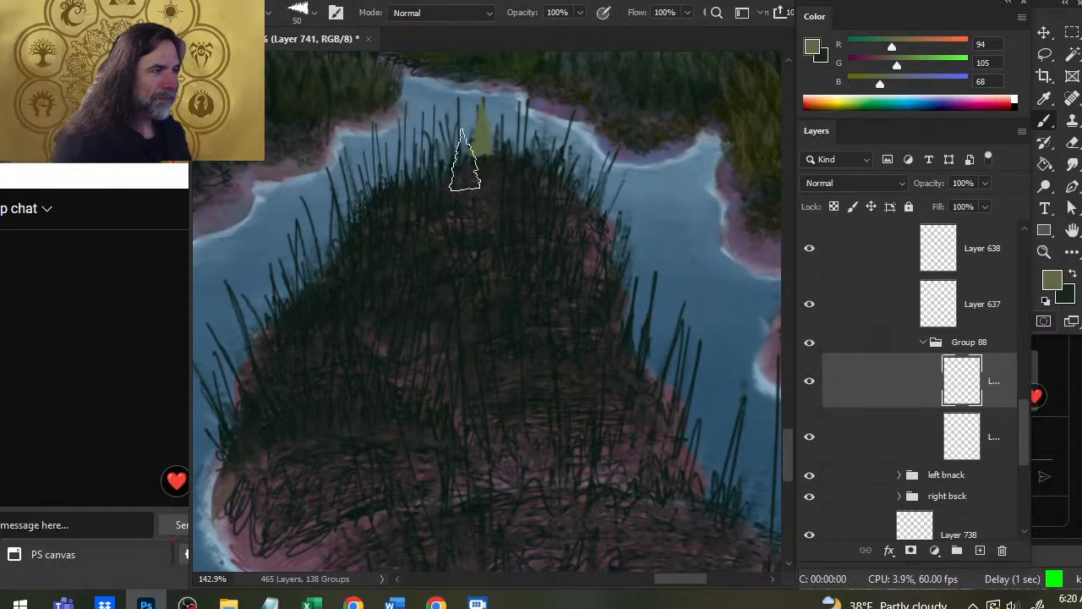
Swap to the dark green R 23, G 40, B 28 and stamp a row of evergreens along the peninsula's far tip.
key(x)
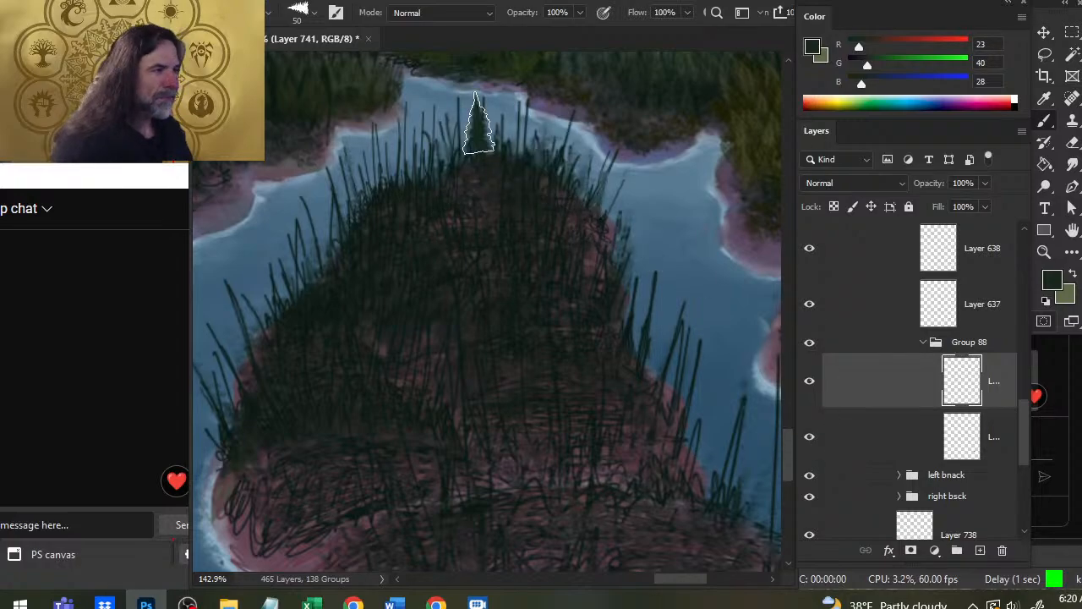
click(488, 132)
click(509, 127)
click(460, 132)
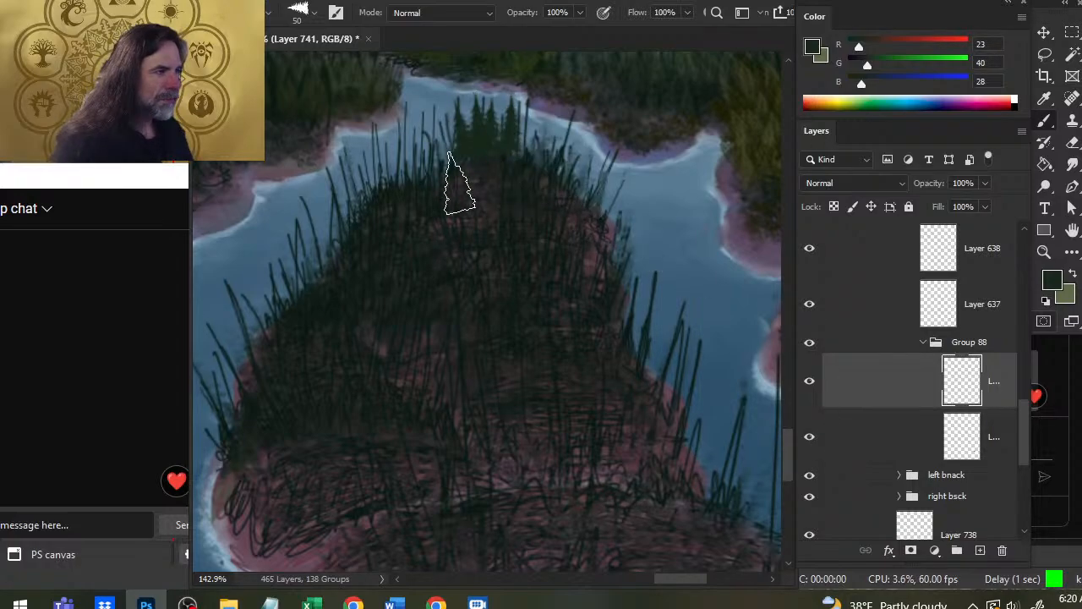
click(532, 116)
click(560, 144)
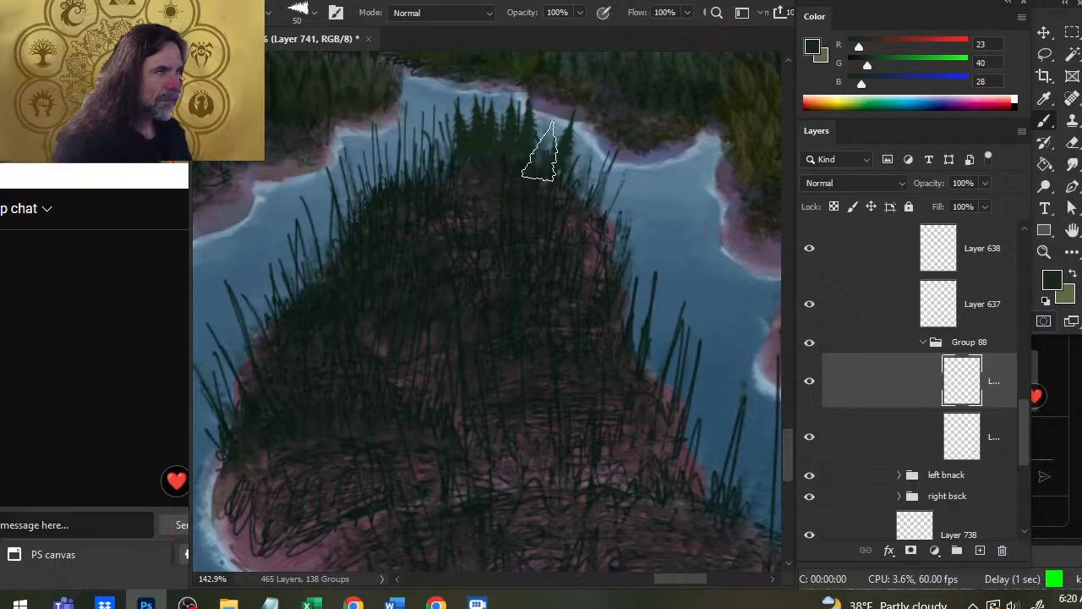
Sample the darker green R 21, G 33, B 19 from the far riverbank and fill out the evergreen row along both sides of the peninsula's tip.
alt+click(233, 125)
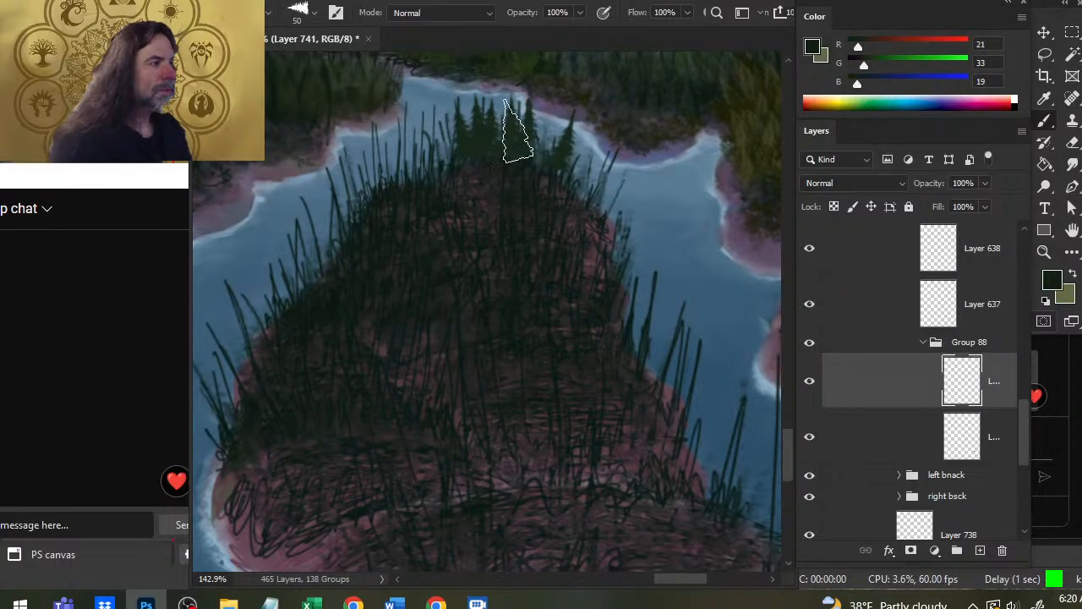
click(478, 125)
click(504, 130)
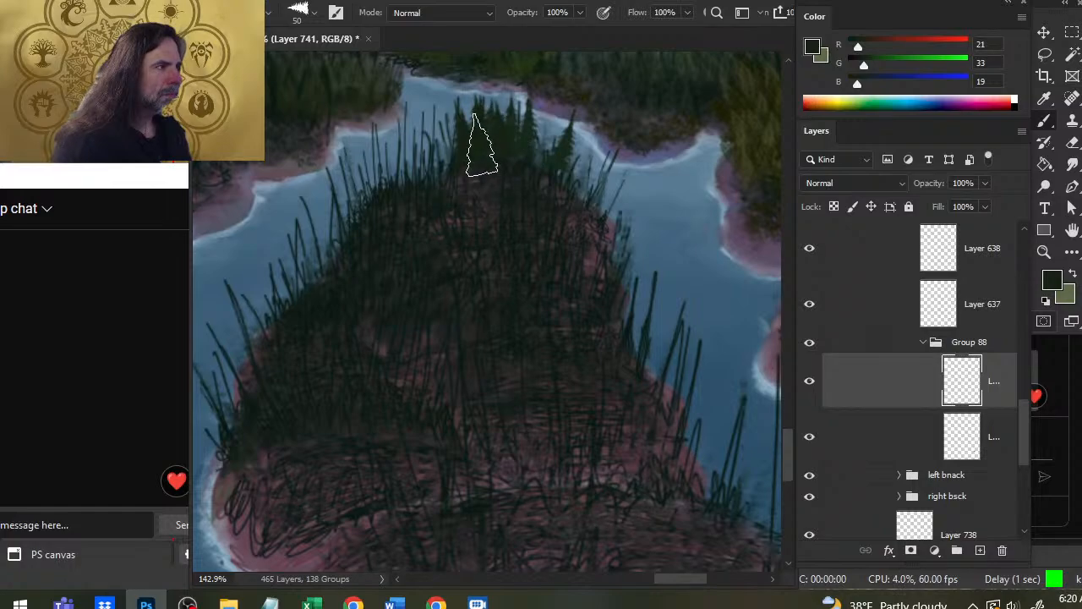
click(450, 143)
click(452, 149)
click(572, 159)
click(530, 167)
click(418, 164)
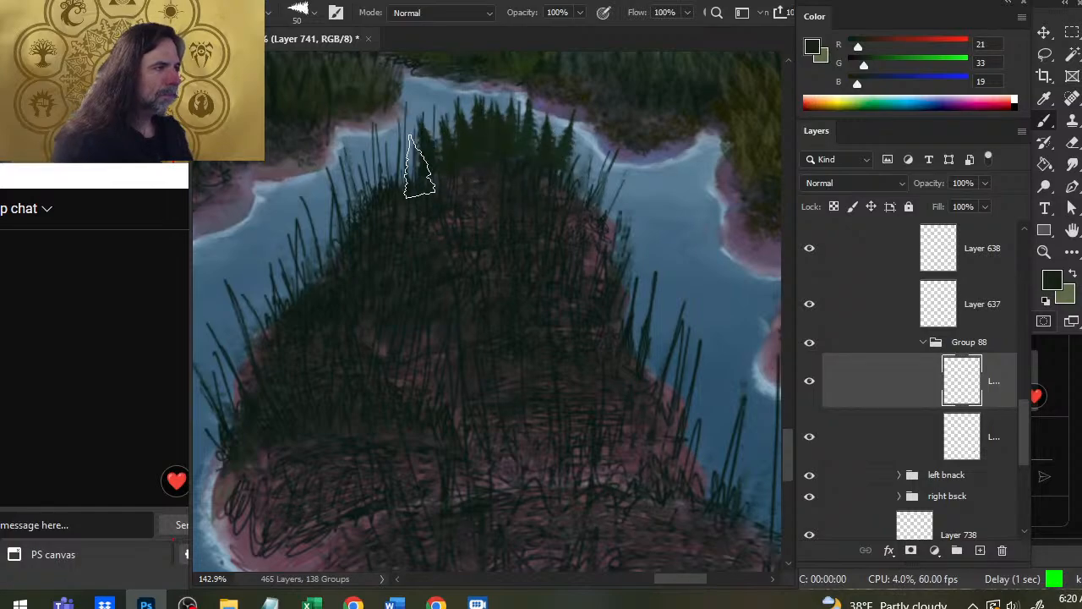
click(404, 167)
click(413, 155)
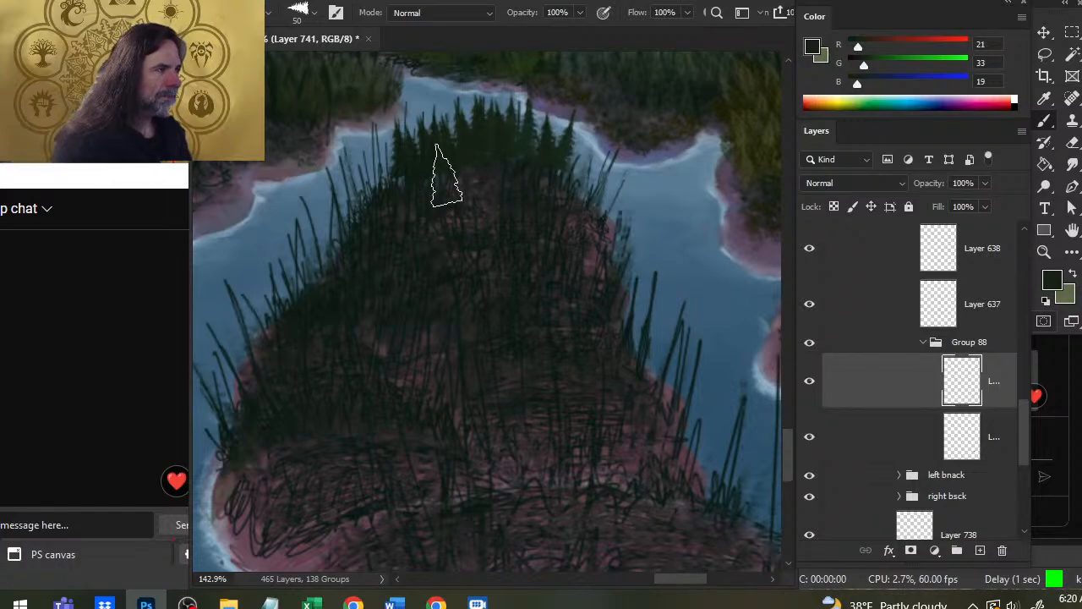
Give the Eraser the evergreen tree tip at 35 px and carve tree-shaped gaps into the evergreen row.
key(e)
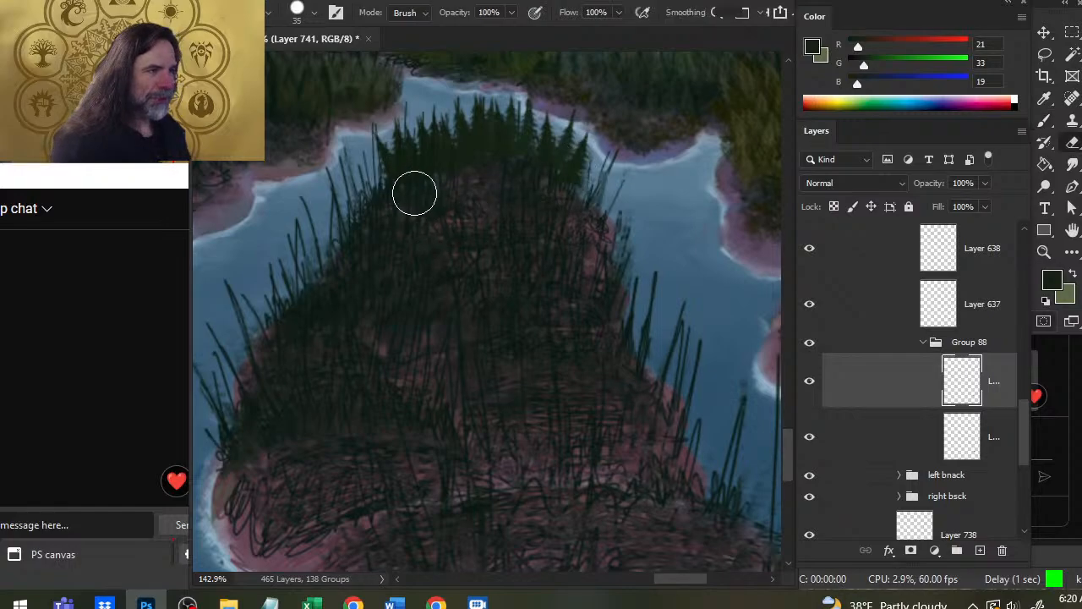
right_click(475, 269)
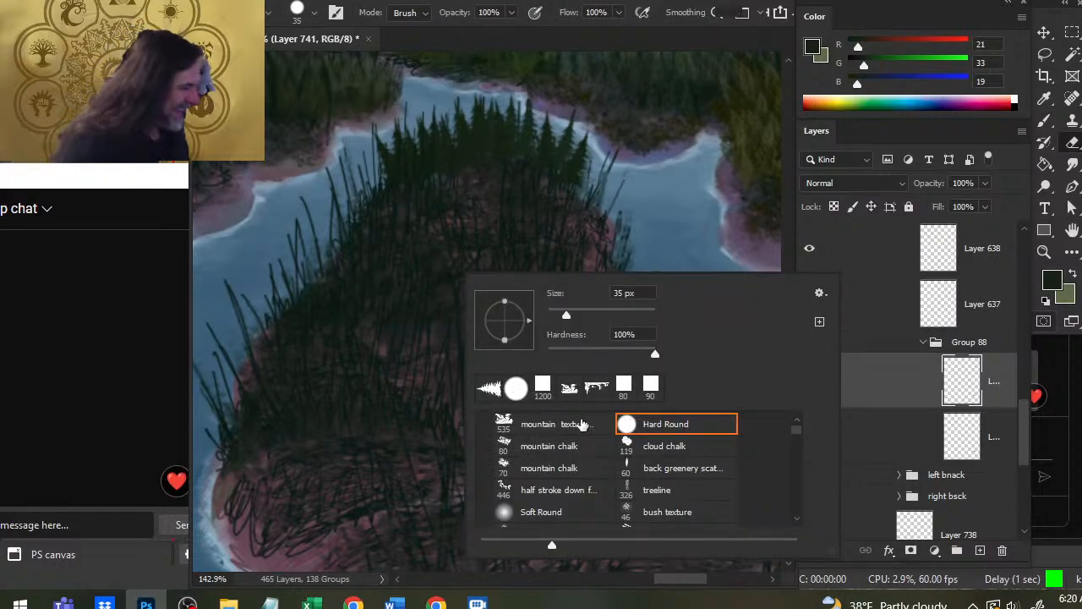
click(488, 390)
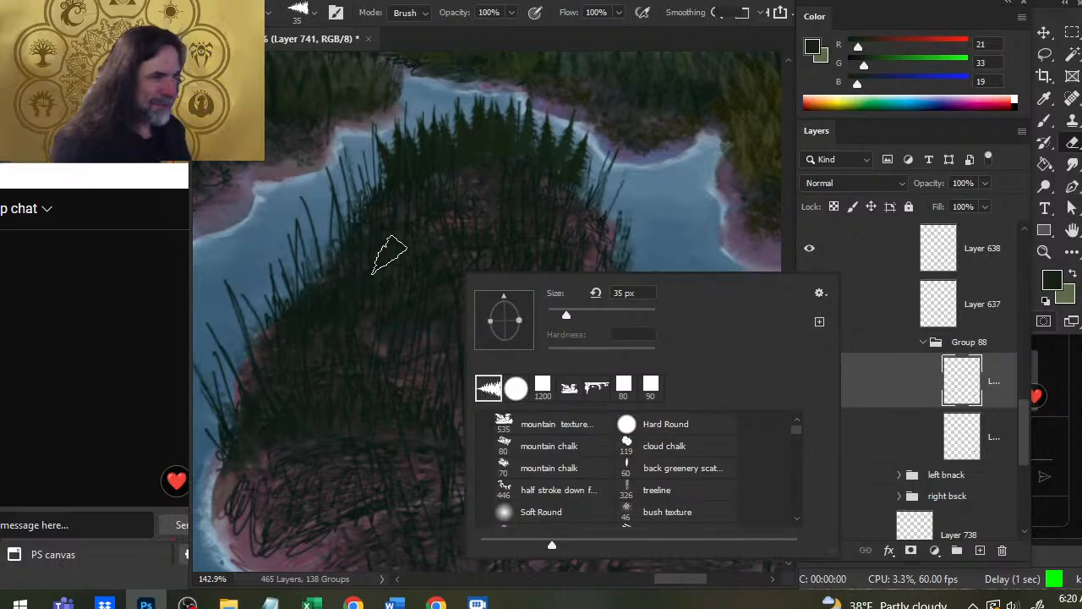
click(414, 194)
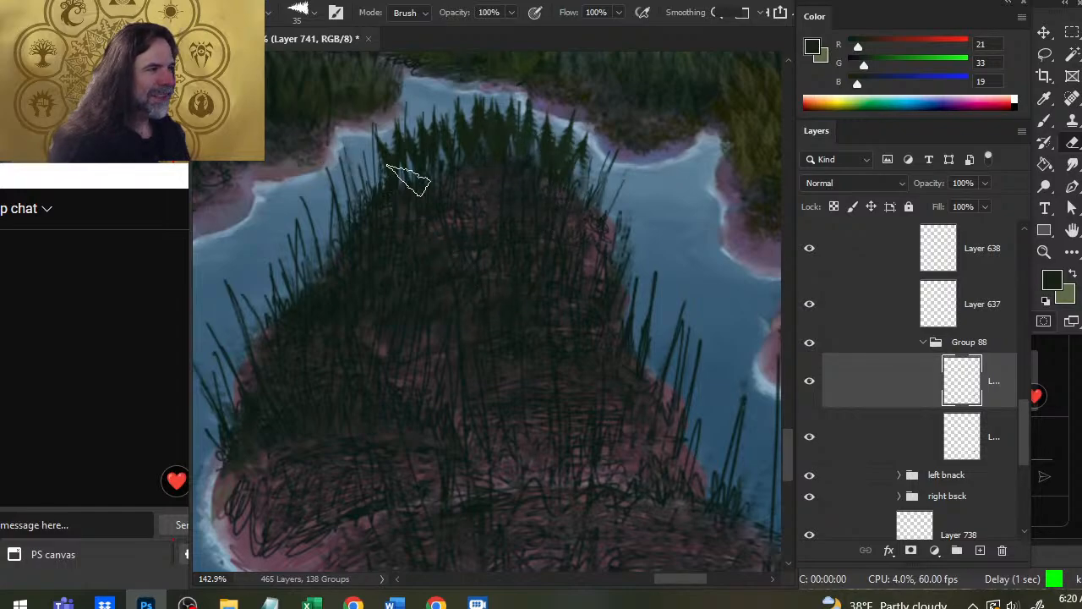
Stamp more dark evergreens at both ends of the row and trim the outermost riverside tree with the tree-shaped eraser.
key(b)
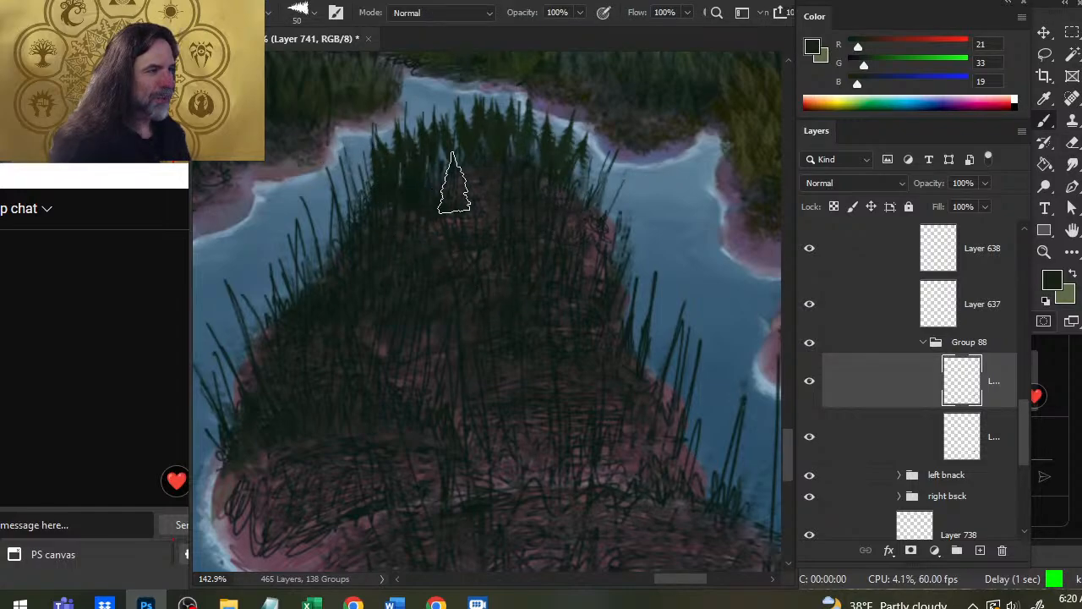
click(427, 122)
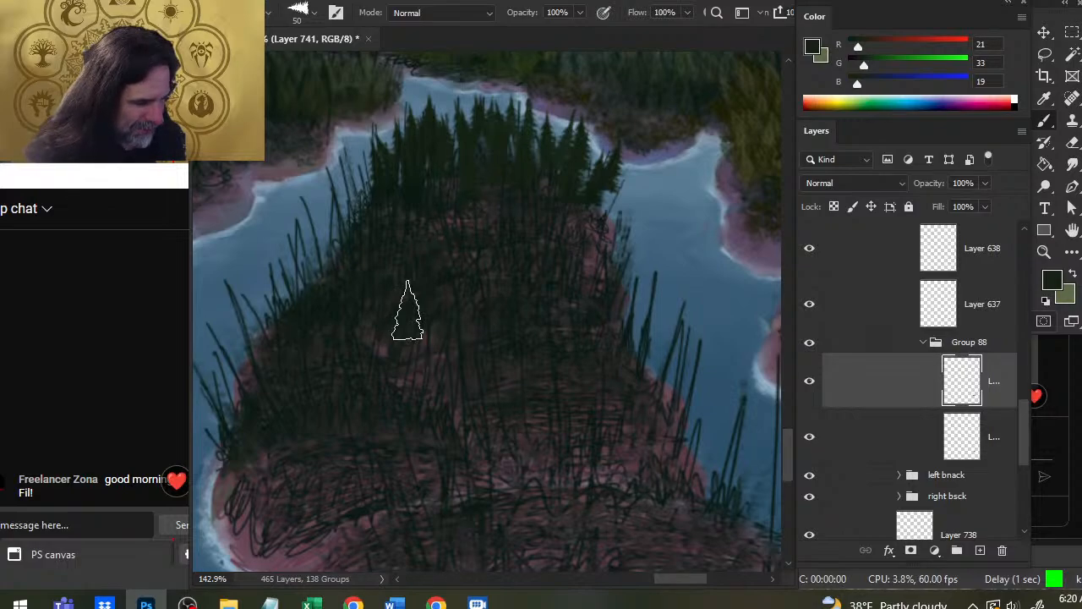
key(e)
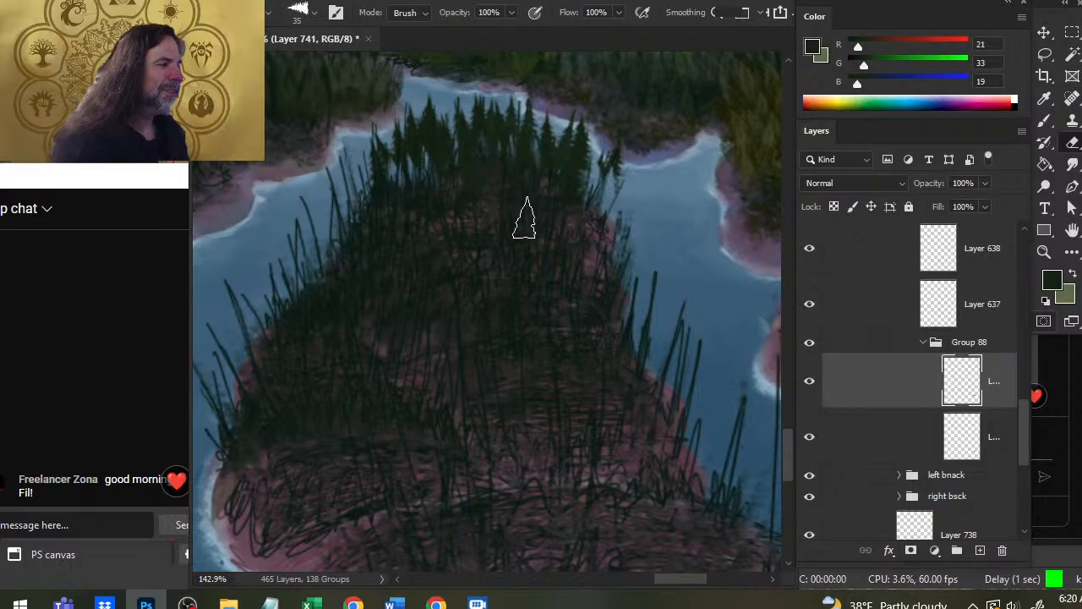
key(b)
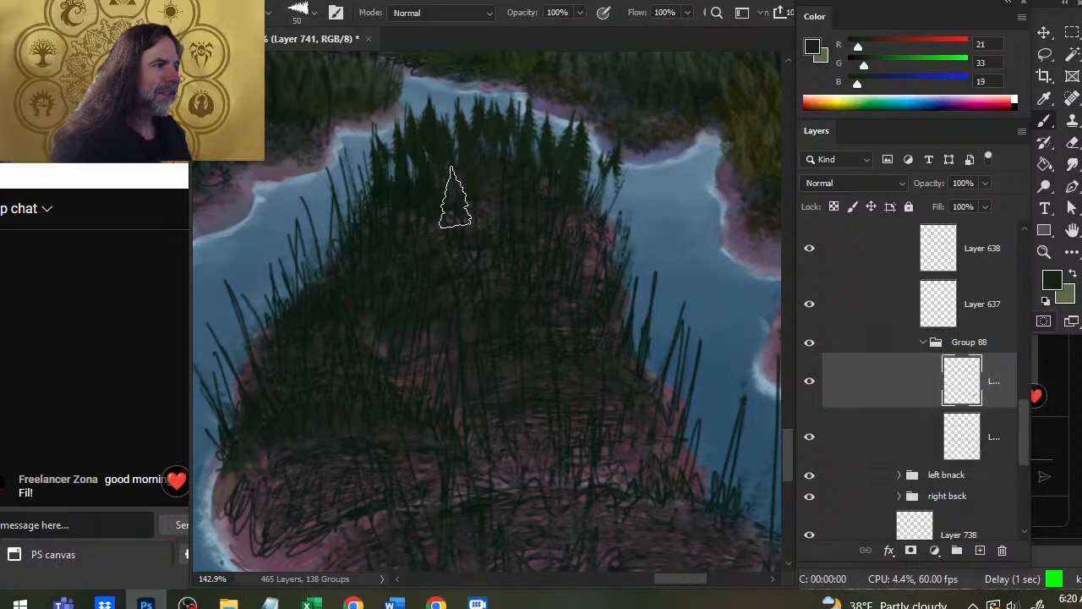
Swap to the olive green R 94, G 105, B 68 and stamp translucent evergreens across the row at 50% and 20% opacity.
key(x)
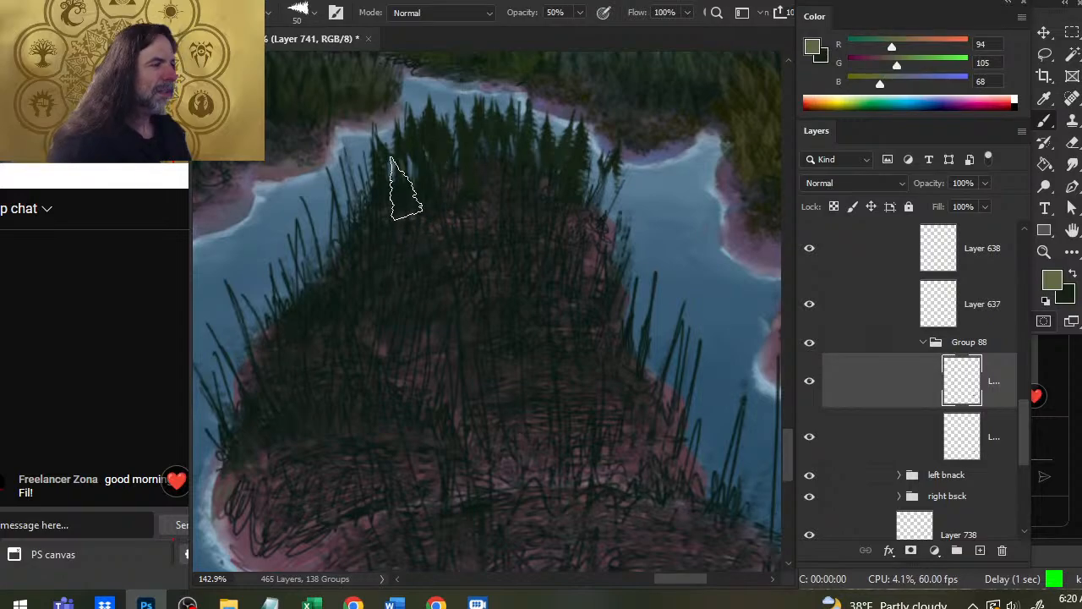
mouse_move(404, 181)
mouse_down()
mouse_move(437, 142)
mouse_move(463, 174)
mouse_up()
key(2)
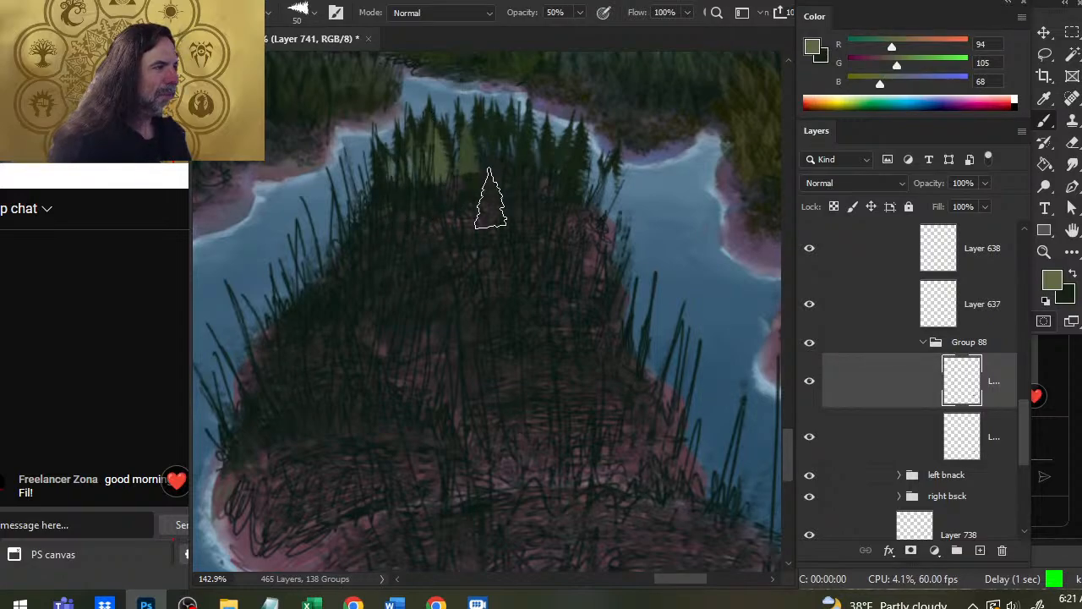
mouse_move(484, 142)
mouse_down()
mouse_move(518, 209)
mouse_move(520, 153)
mouse_move(543, 156)
mouse_move(561, 205)
mouse_move(569, 156)
mouse_move(581, 192)
mouse_up()
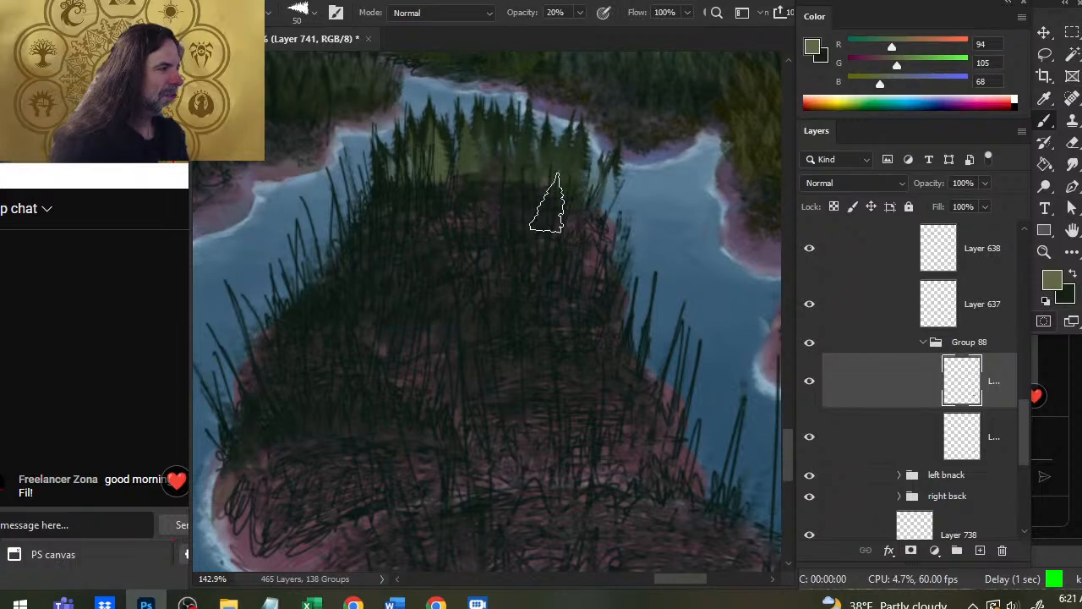
On a new layer, stamp a nearer row of R 21, G 33, B 19 evergreens, enlarging the brush from 50 to 60 px.
key(x)
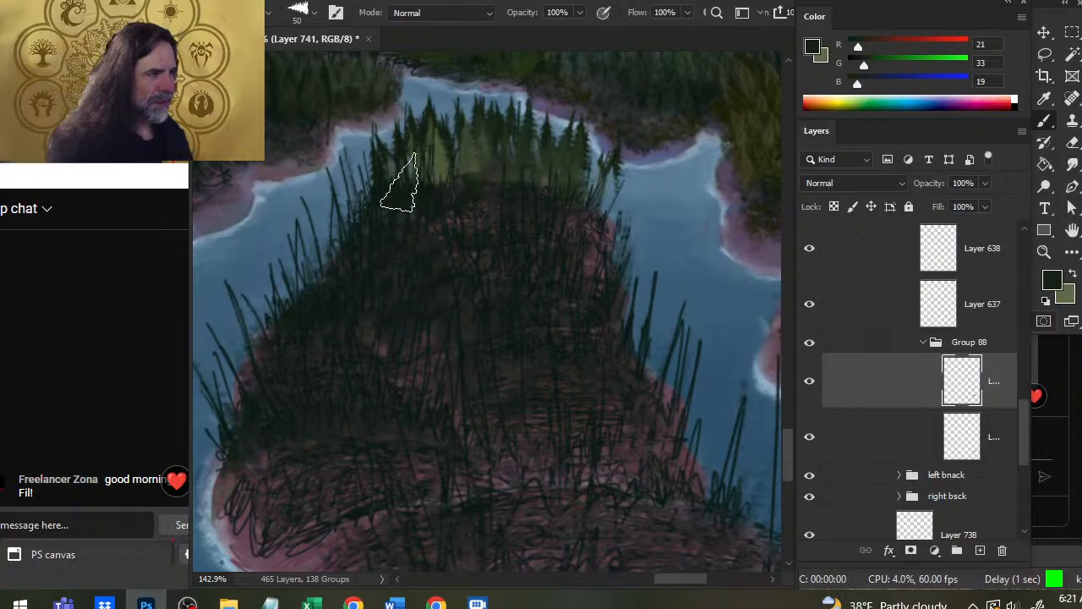
click(980, 551)
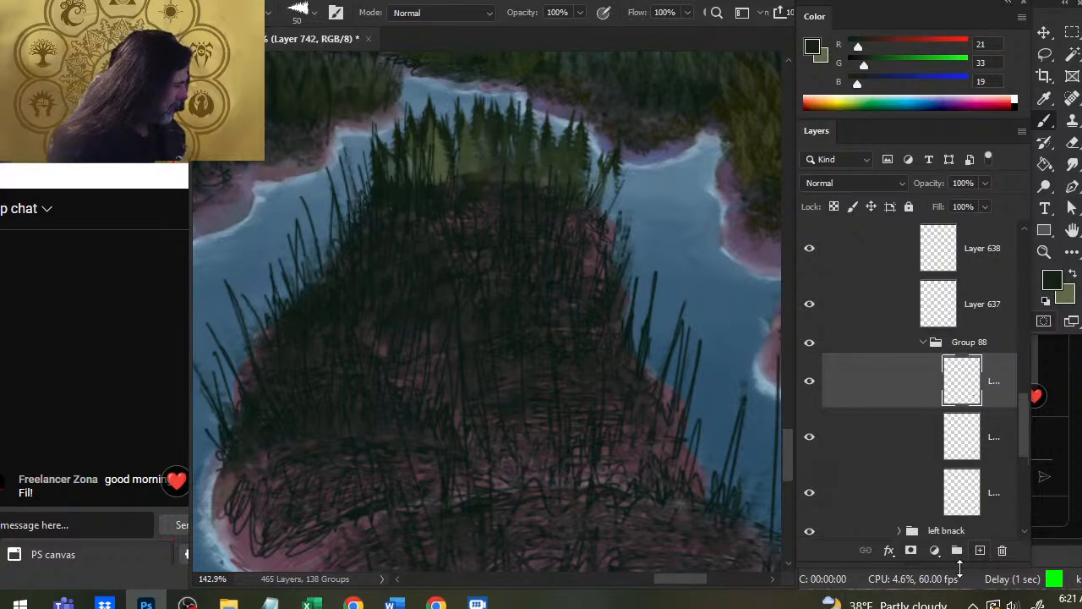
click(411, 169)
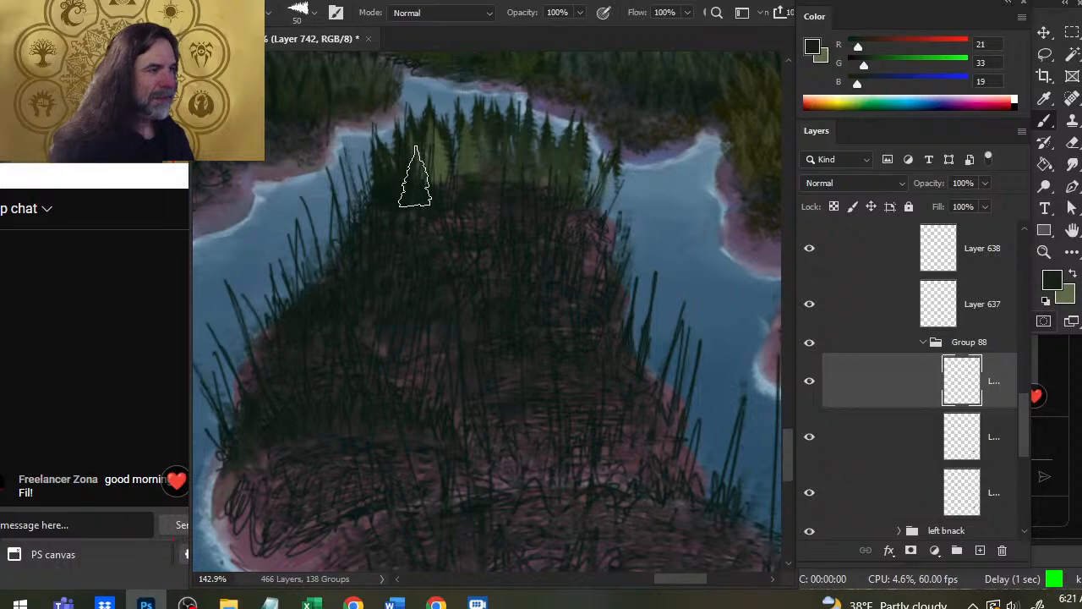
click(429, 174)
click(466, 180)
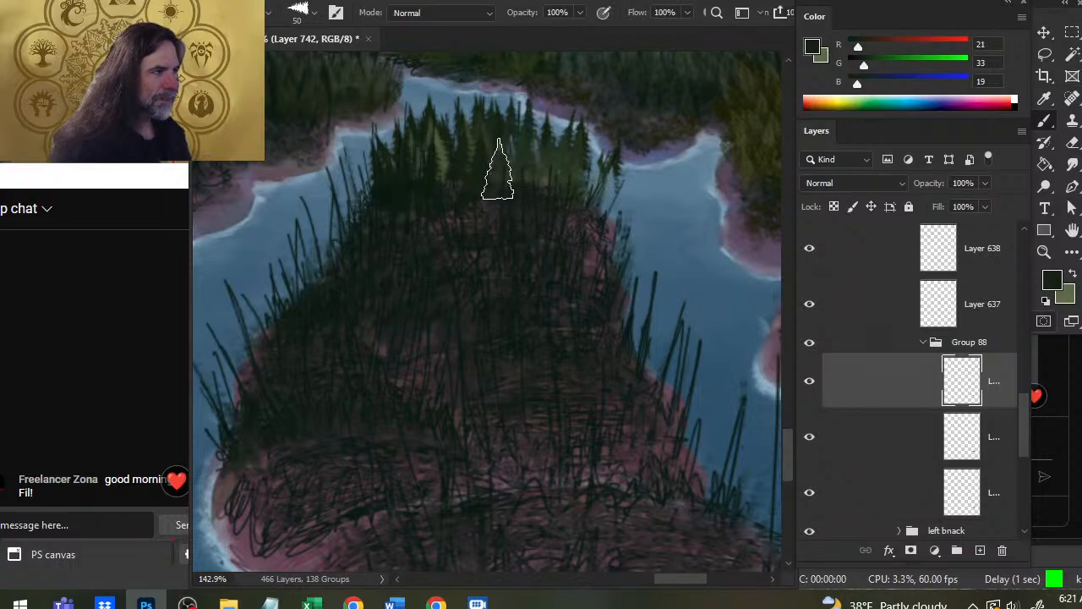
key(])
click(548, 184)
click(574, 188)
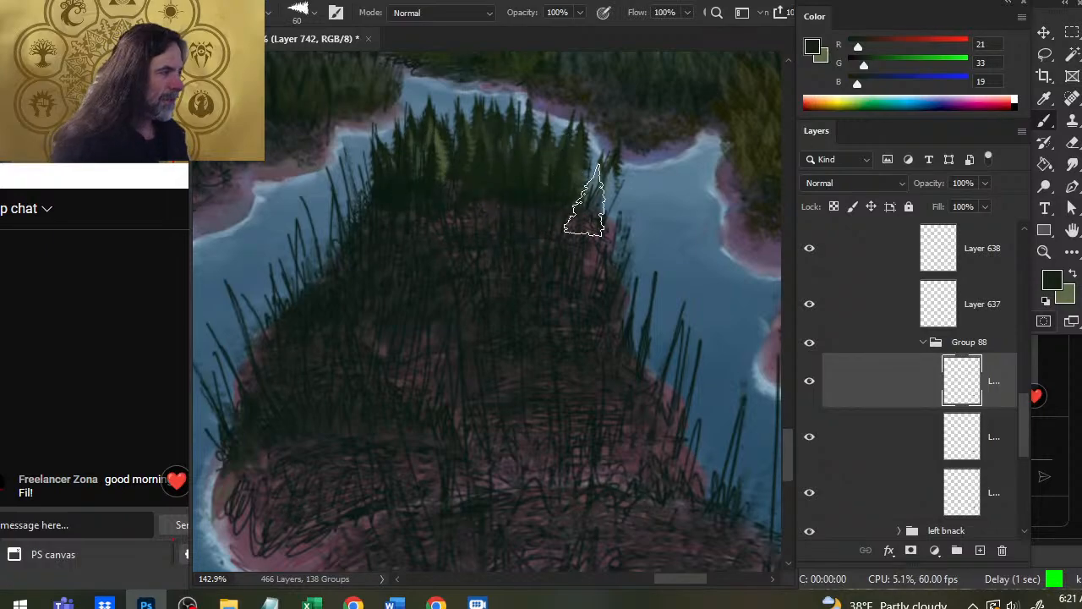
click(587, 199)
Alternate the tree-shaped eraser and dark evergreen brush to break up and refill the nearer tree row.
key(e)
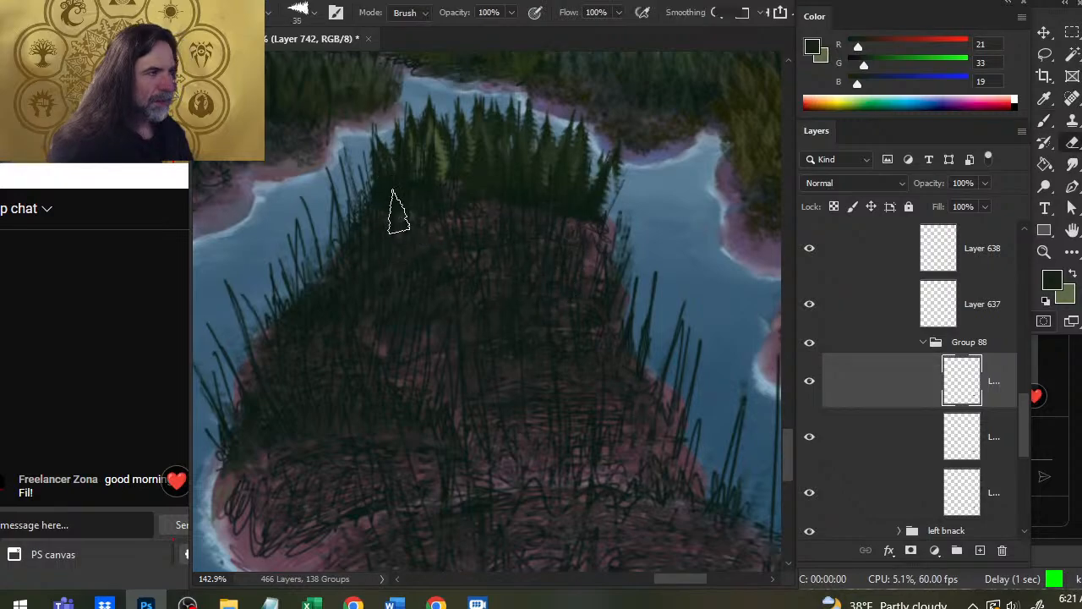
mouse_move(439, 169)
mouse_down()
mouse_move(470, 219)
mouse_move(481, 173)
mouse_up()
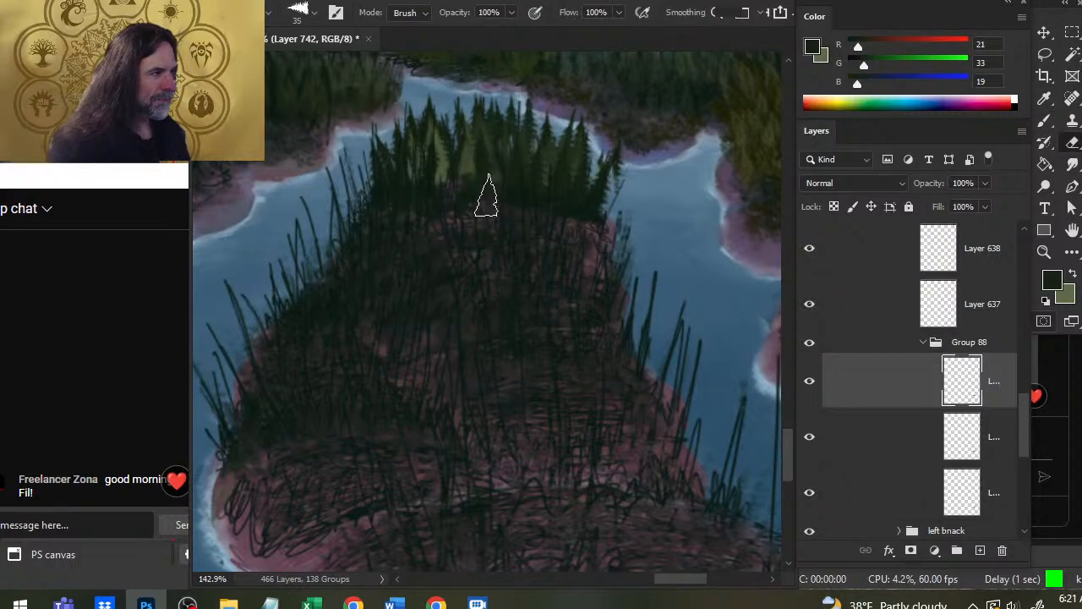
key(b)
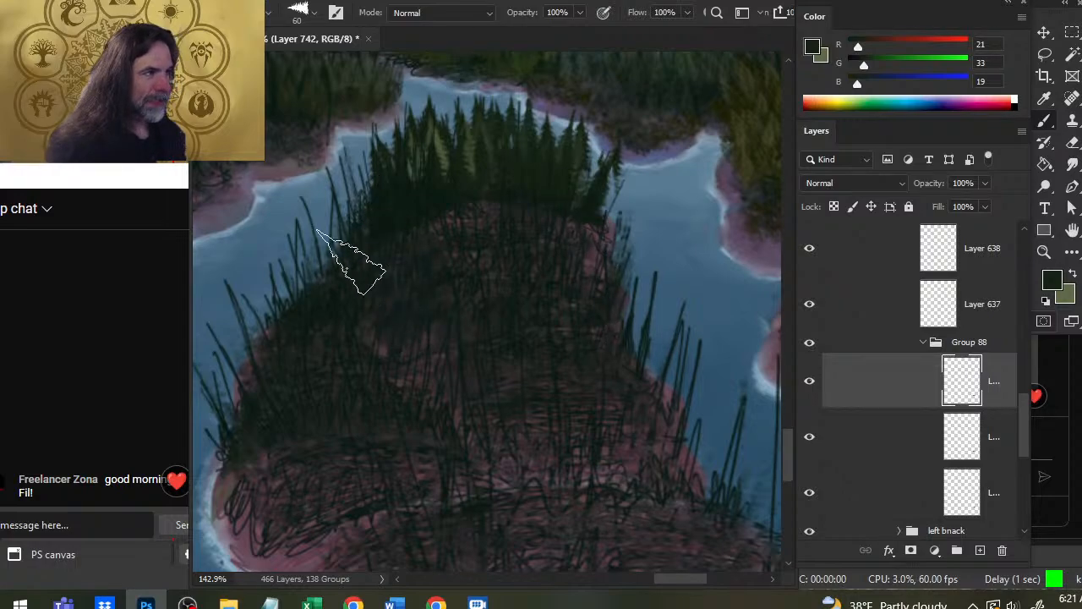
key(e)
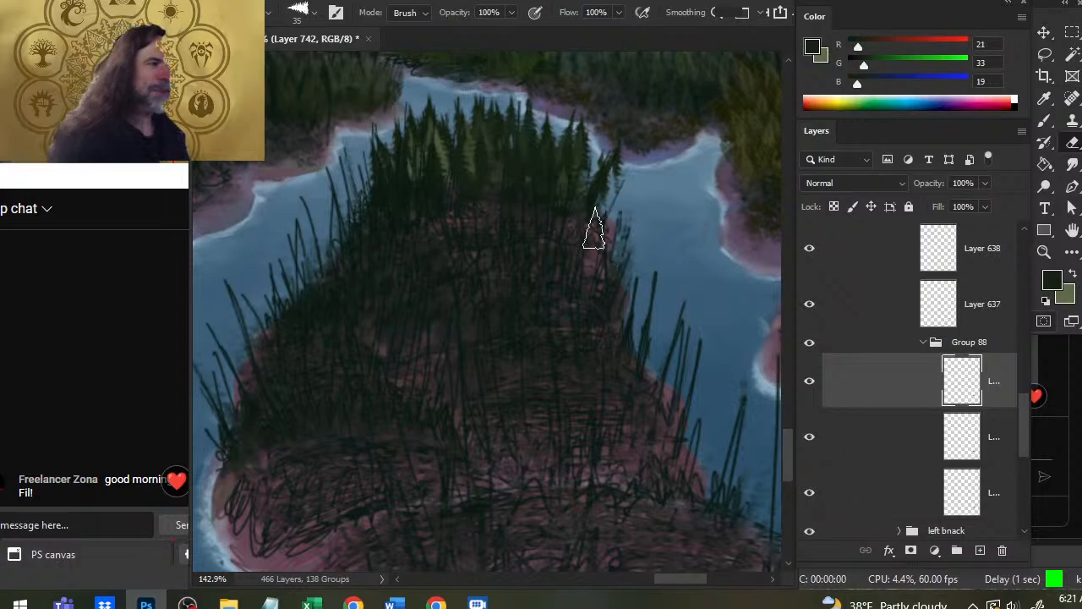
Stamp olive green R 94, G 105, B 68 highlight evergreens over the nearer row at 70 px and 40% opacity.
key(x)
key(b)
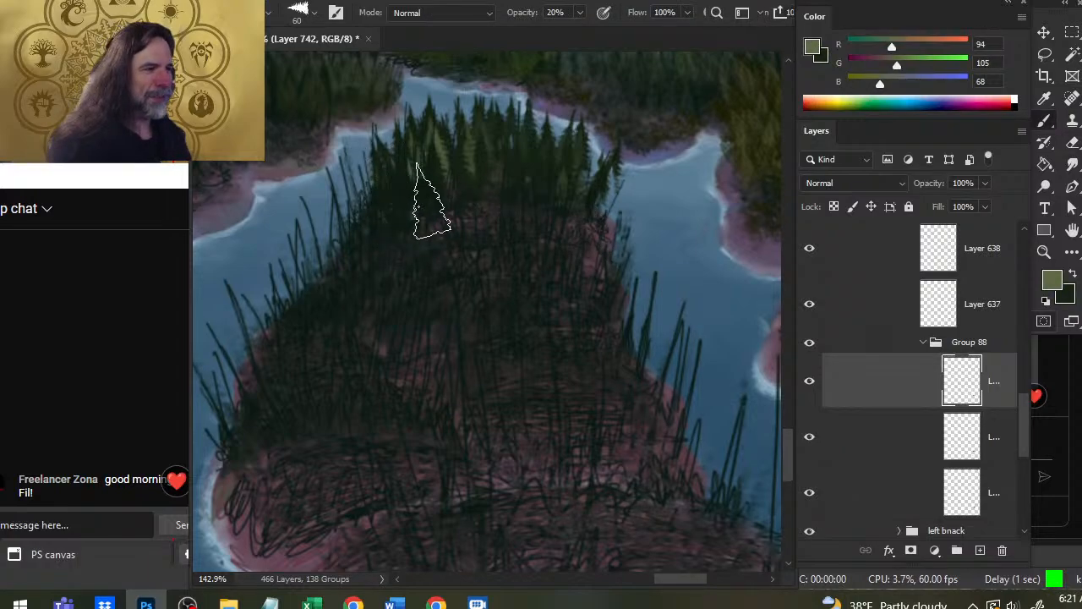
key(bracketright)
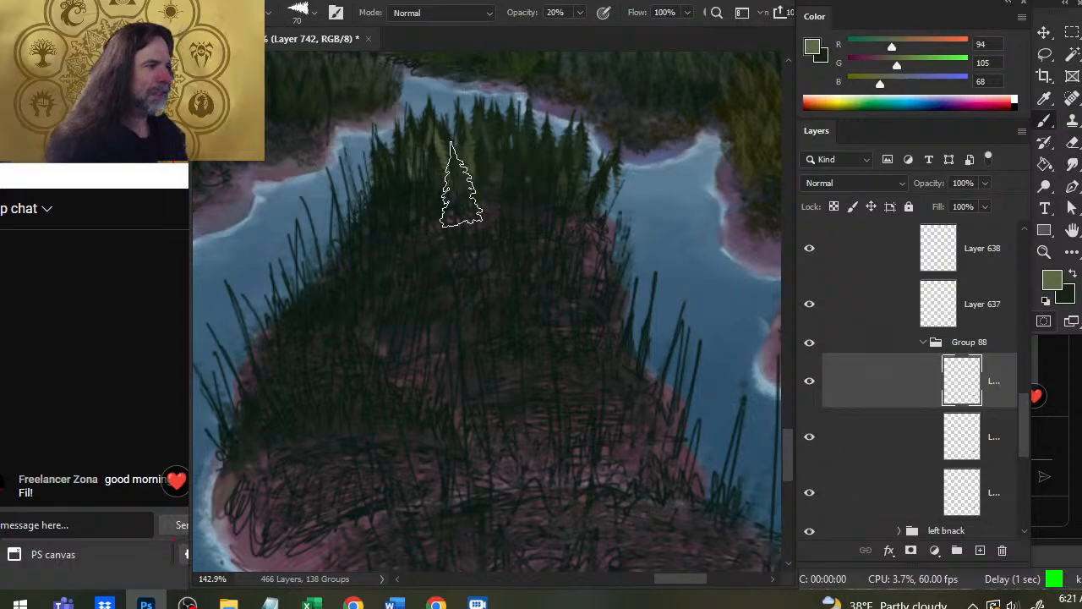
key(4)
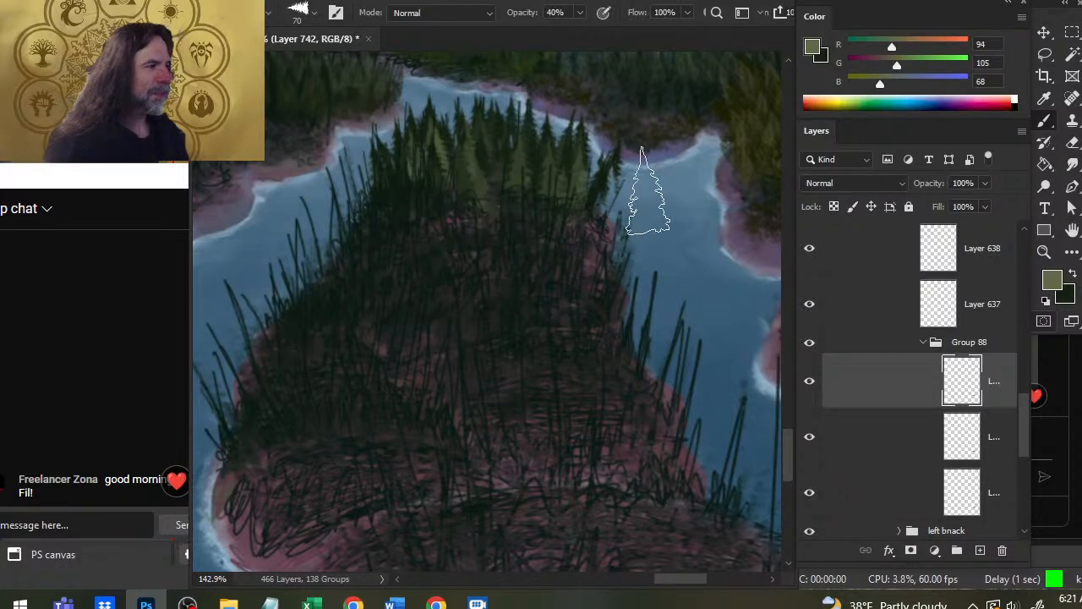
Collapse Group 88, place Layer 637 in its own new group, and add an empty layer above it.
click(810, 308)
click(813, 306)
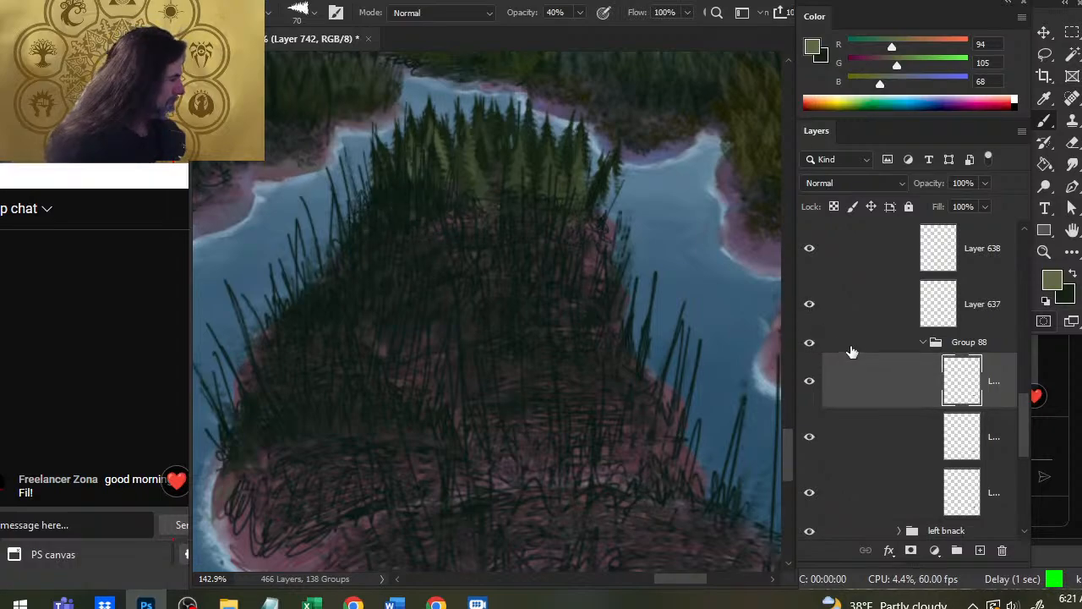
click(921, 342)
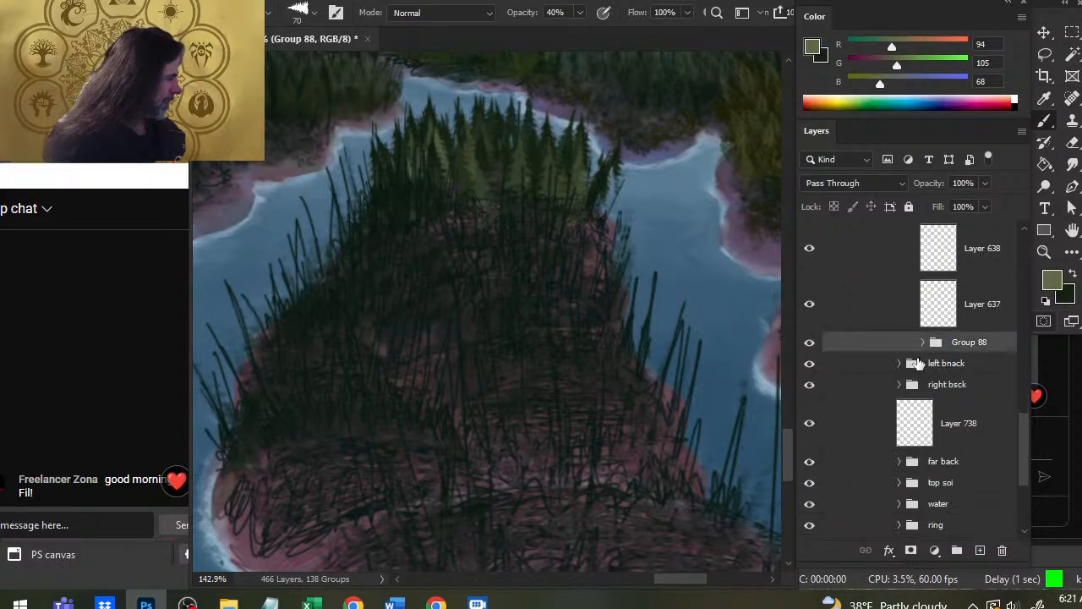
click(889, 320)
key(ctrl+g)
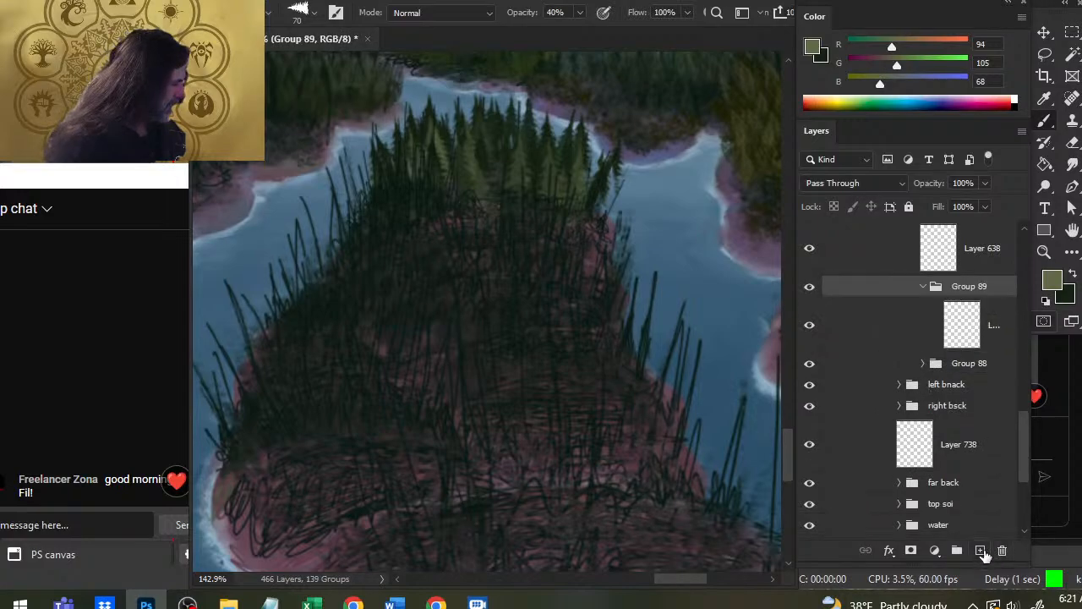
click(980, 550)
Sample the dark olive R 35, G 42, B 23 from the far riverbank and stamp 70 px evergreens in front of the tree row.
key(x)
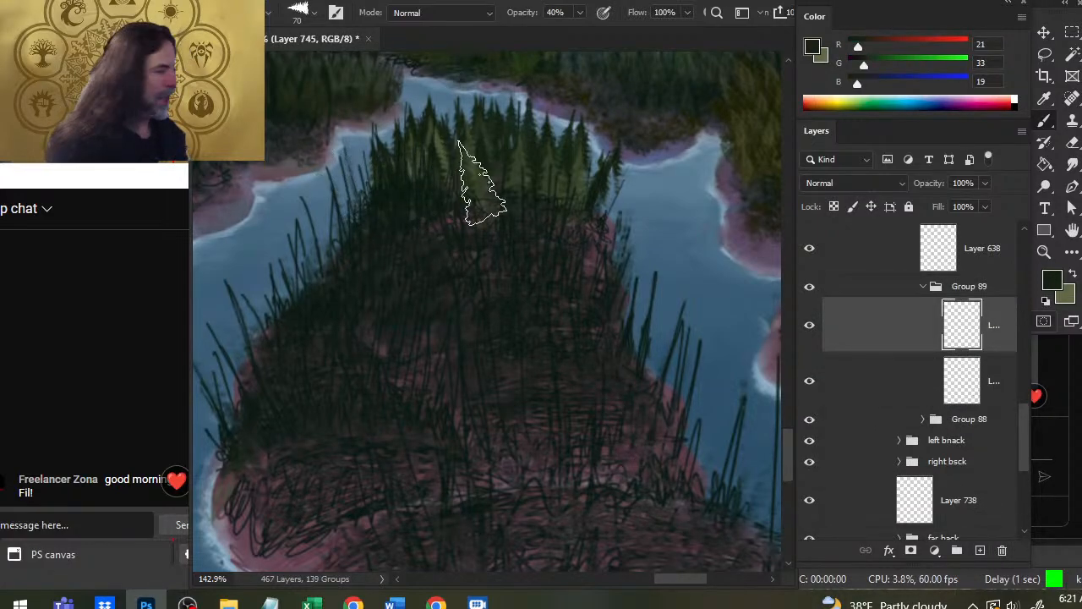
drag(482, 181, 569, 273)
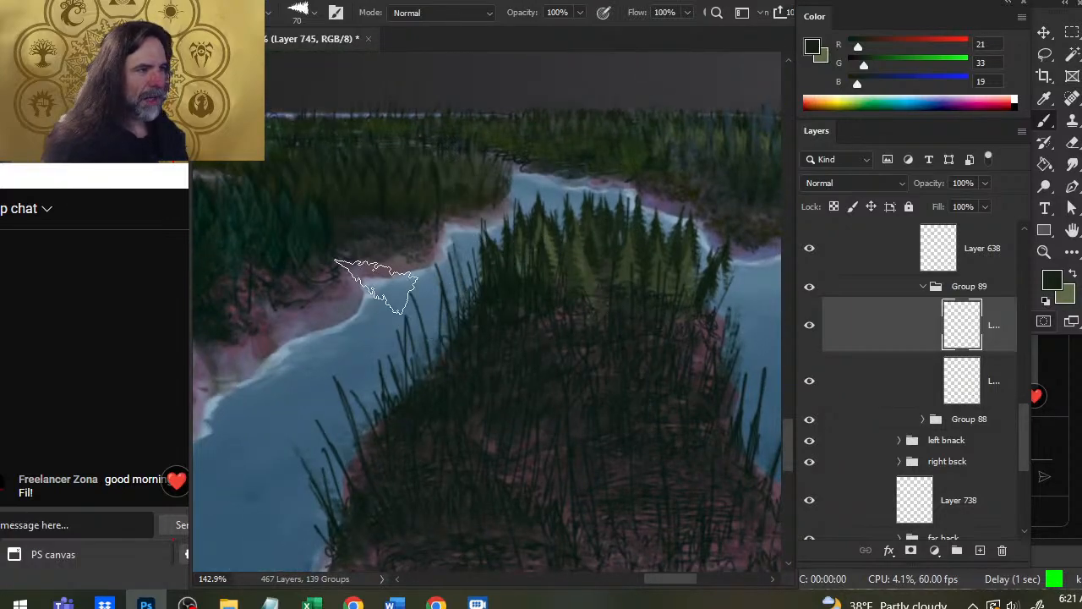
alt+click(436, 175)
alt+click(430, 190)
drag(597, 305, 558, 245)
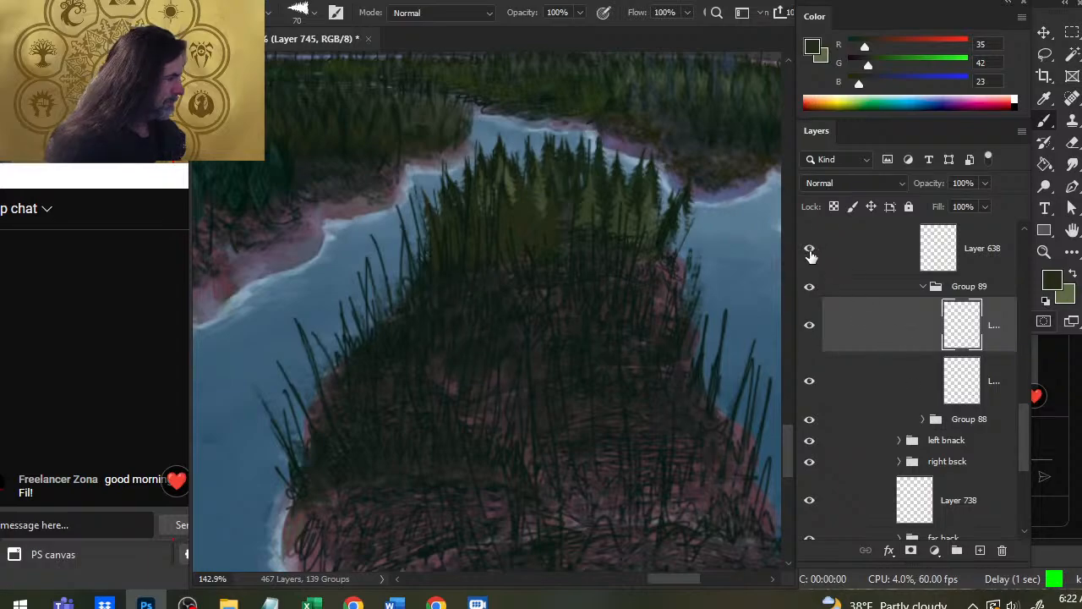
Check what Layer 638 contains and move it into the group with Layer 637, directly beneath the olive evergreen layer.
click(809, 251)
drag(852, 261, 871, 351)
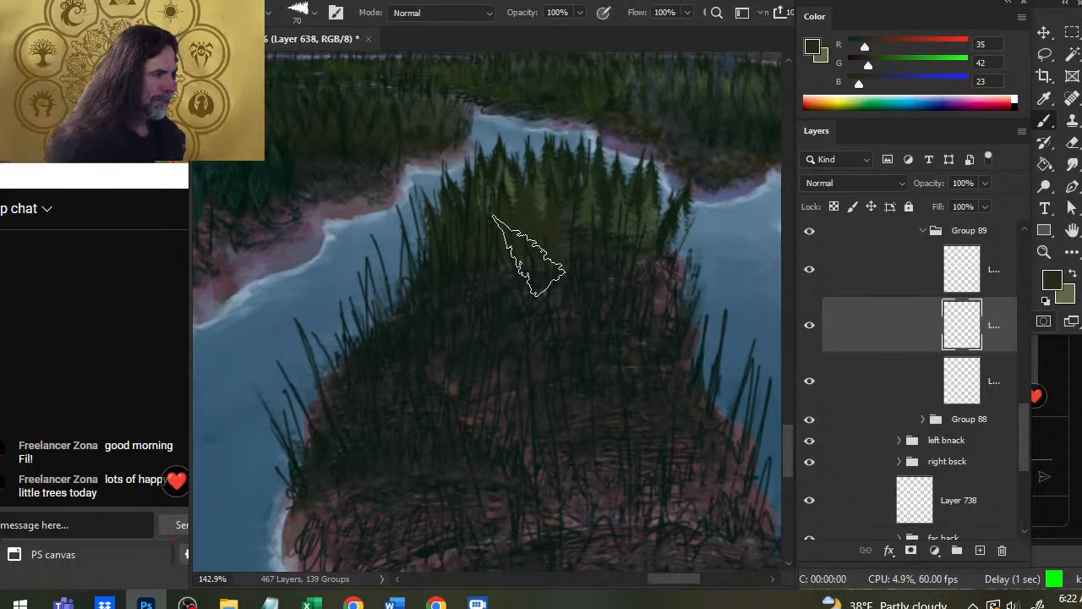
key(x)
key(e)
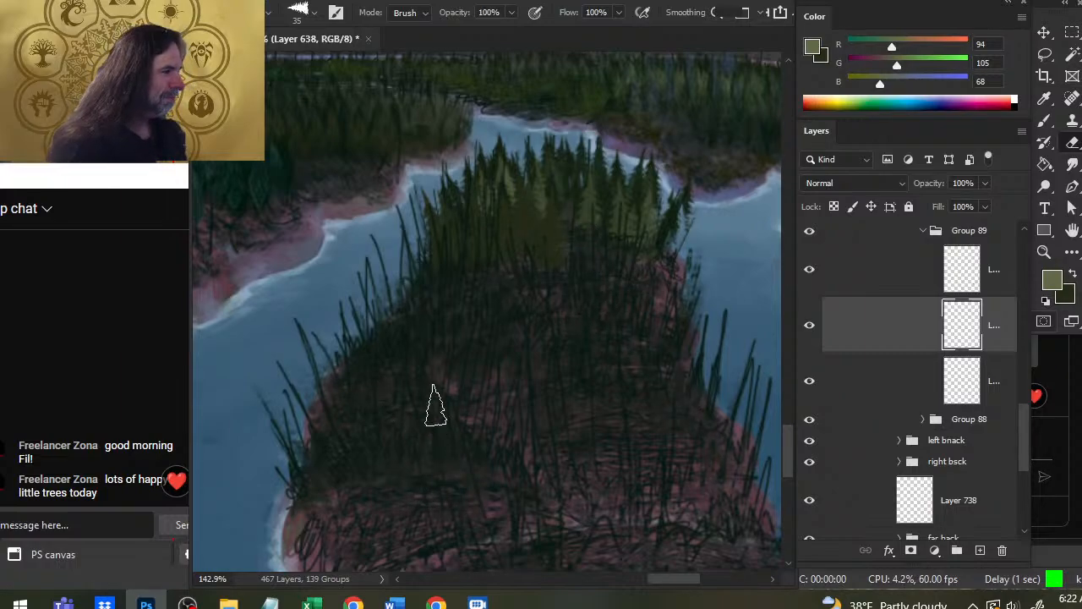
Add a new layer above the olive evergreens and sample the grey-green R 50, G 64, B 62 from the far bank for the evergreen brush.
click(847, 286)
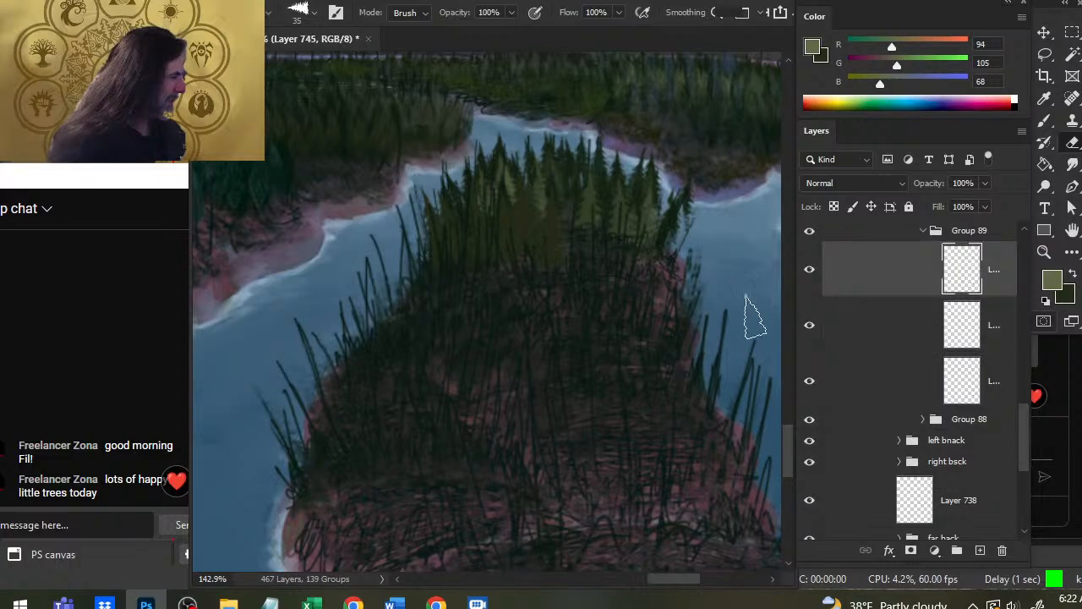
click(978, 551)
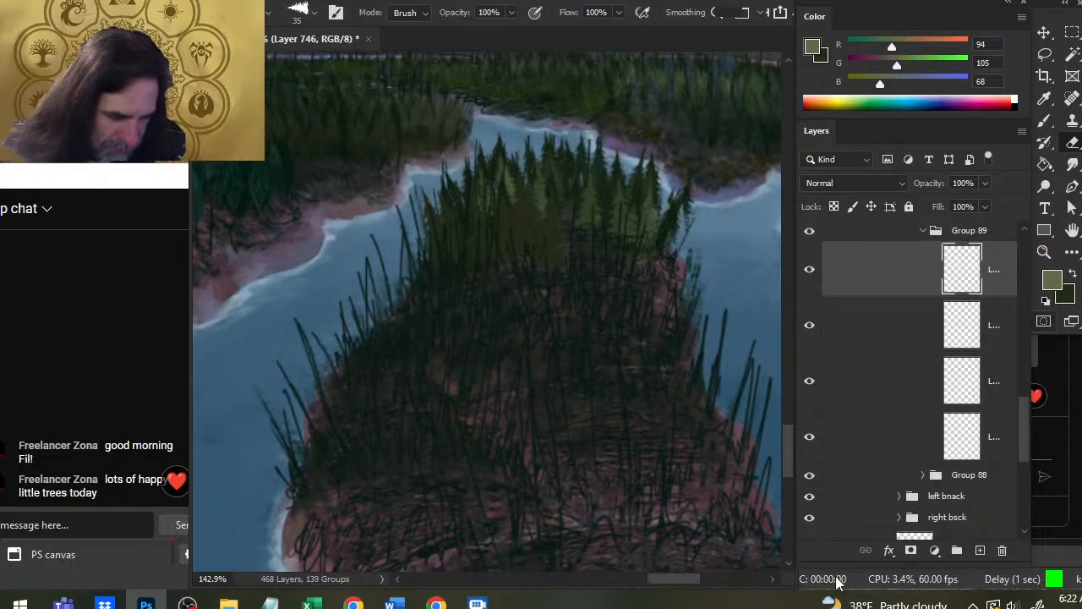
key(b)
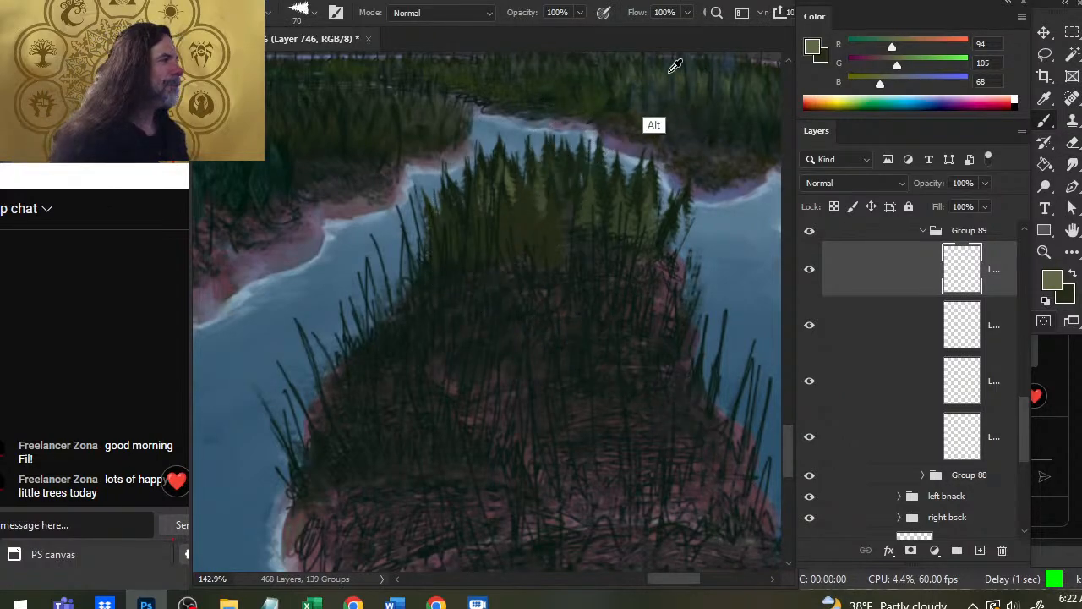
alt+click(656, 125)
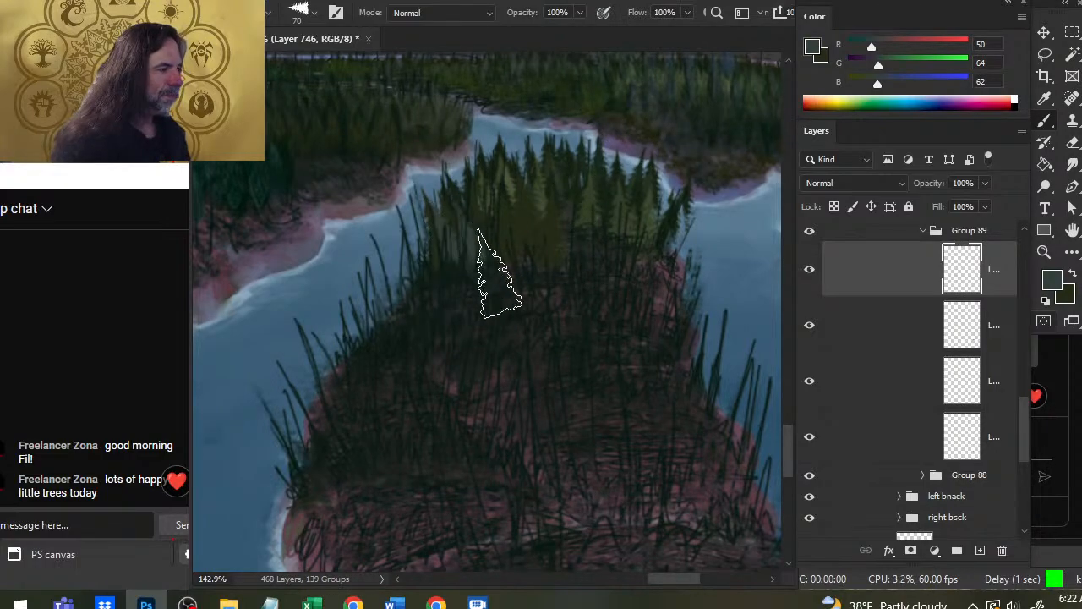
Sample the dark green R 2, G 23, B 14 from the far riverbank and stamp three 70 px evergreens in front of the olive row.
key(5)
key(4)
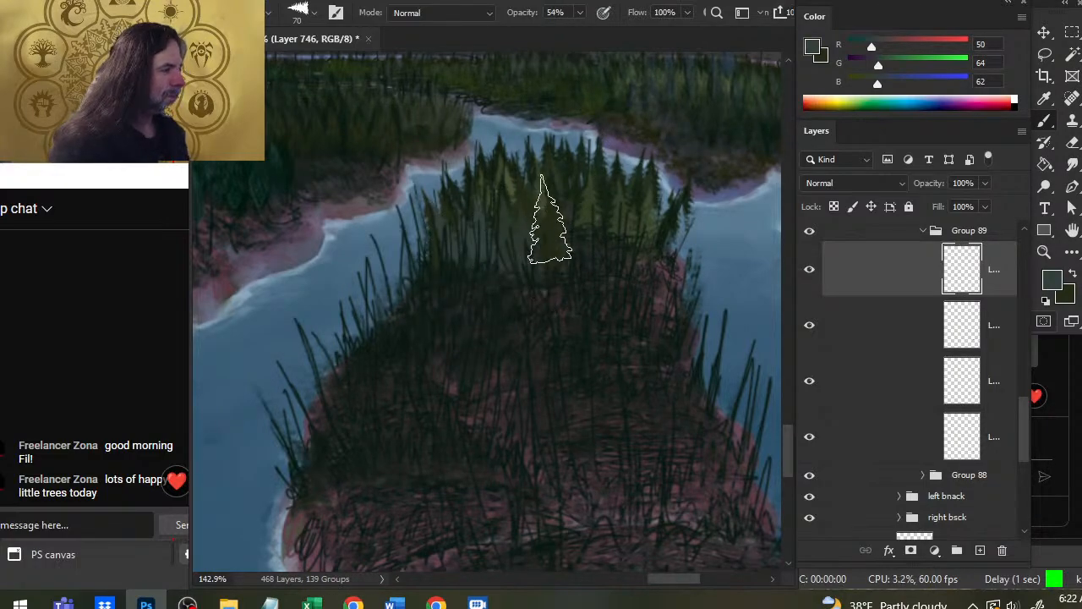
alt+click(585, 255)
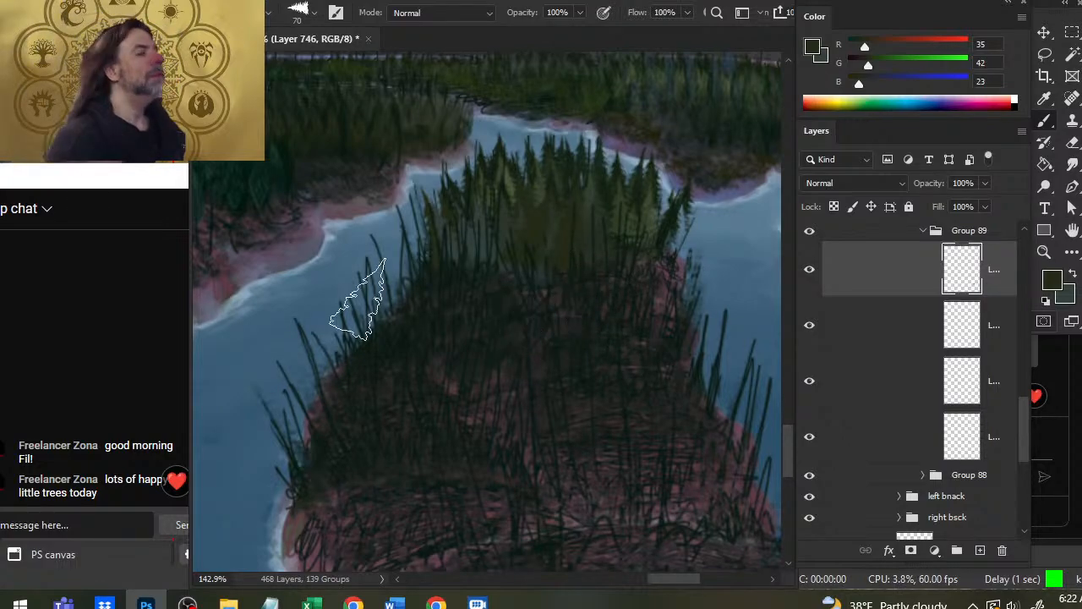
alt+click(303, 166)
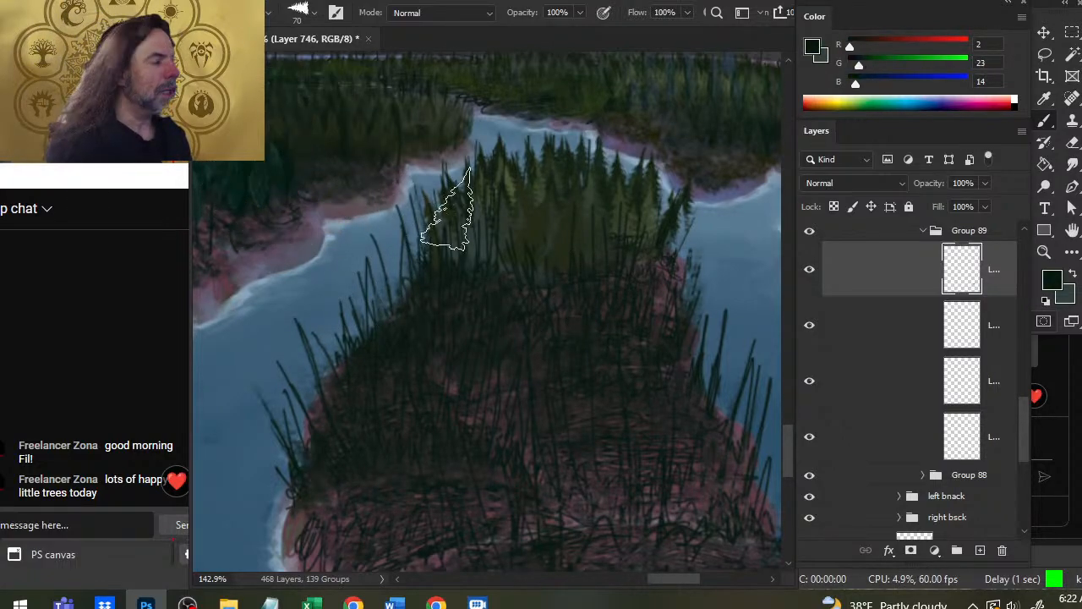
click(527, 236)
click(561, 240)
click(493, 243)
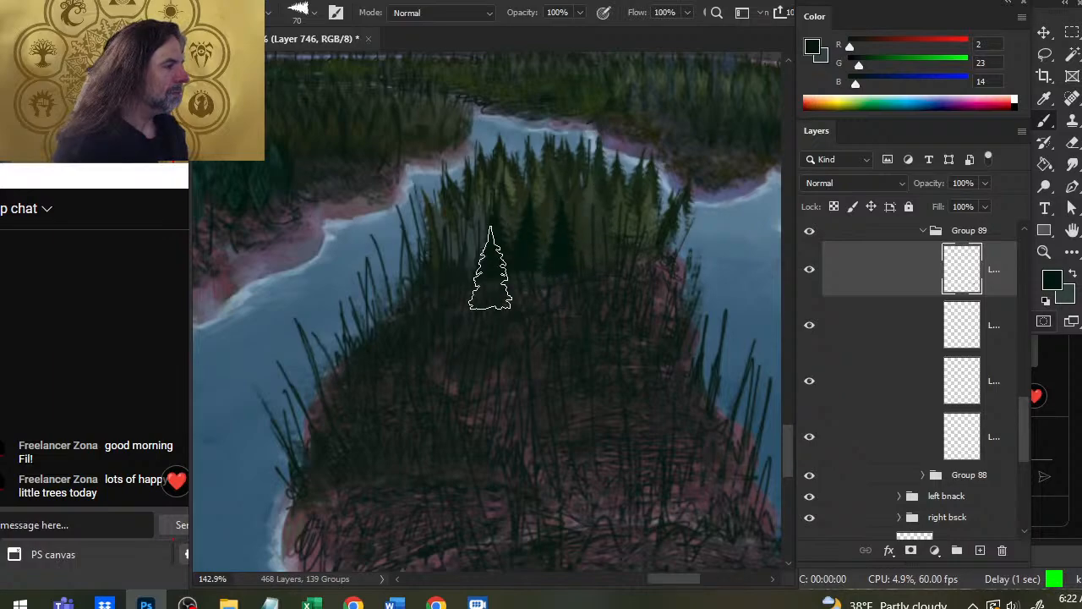
Extend the dark green evergreen row across the peninsula with 70 px stamps, varying the brush opacity between 23% and 80%.
key(2)
key(3)
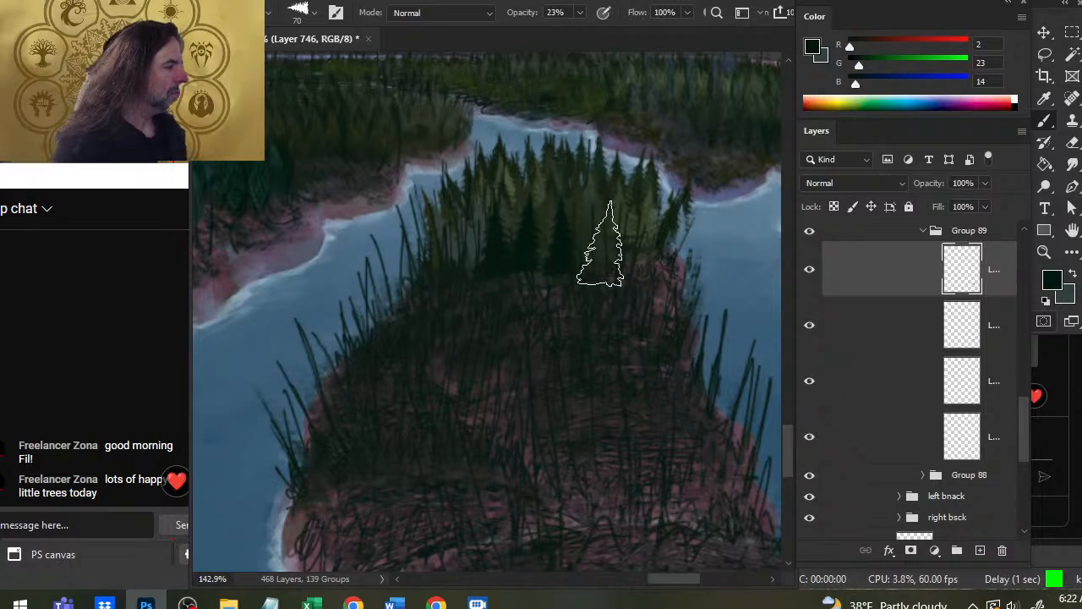
key(8)
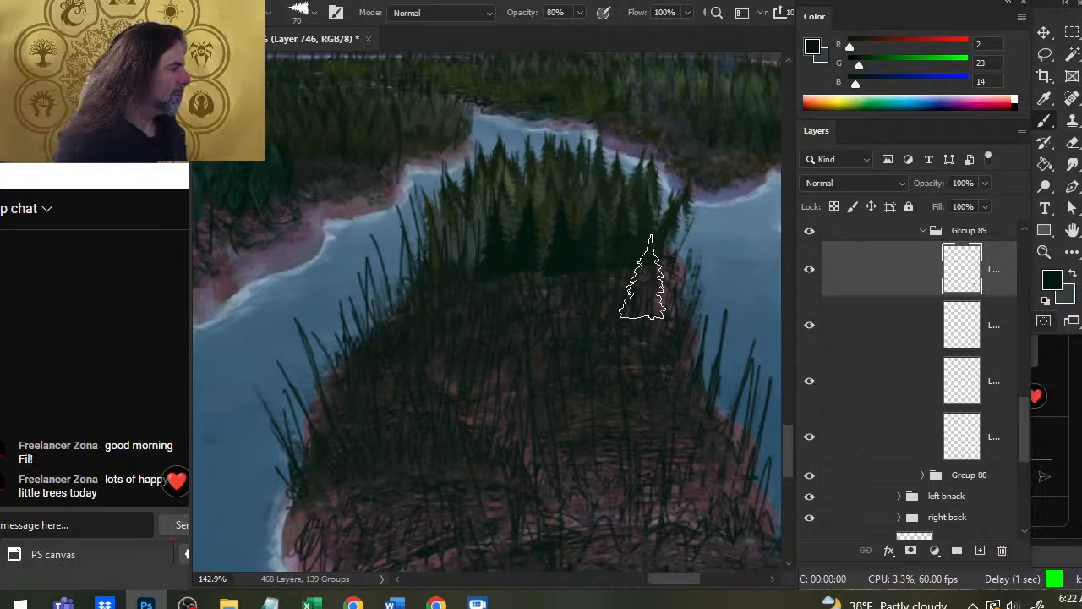
key(e)
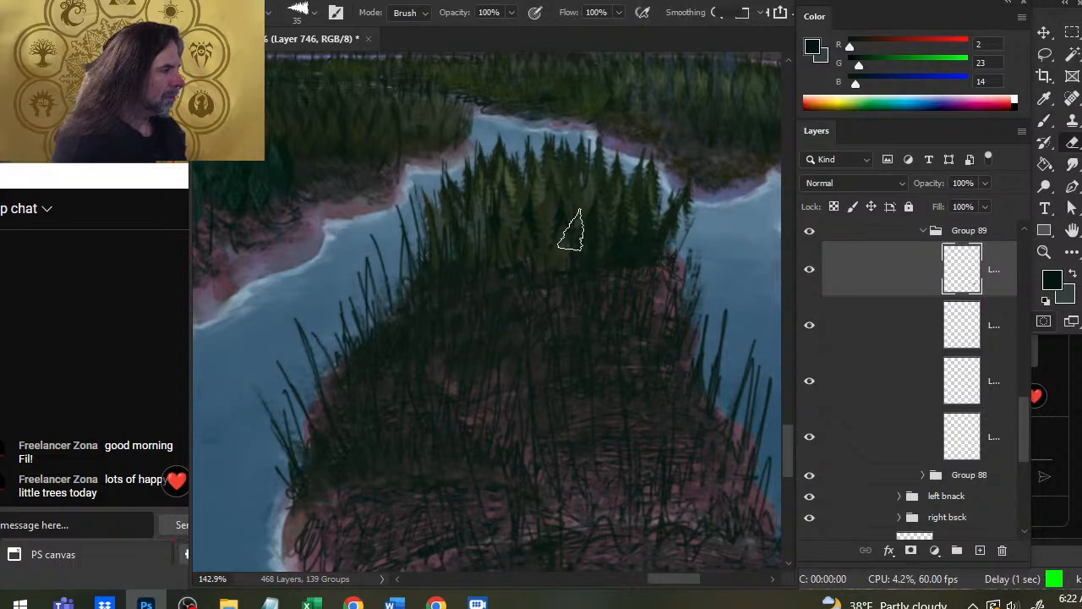
Stamp 60 px evergreens in the grey-green R 50, G 64, B 62 at 80% opacity along the front tree row.
key(b)
key(x)
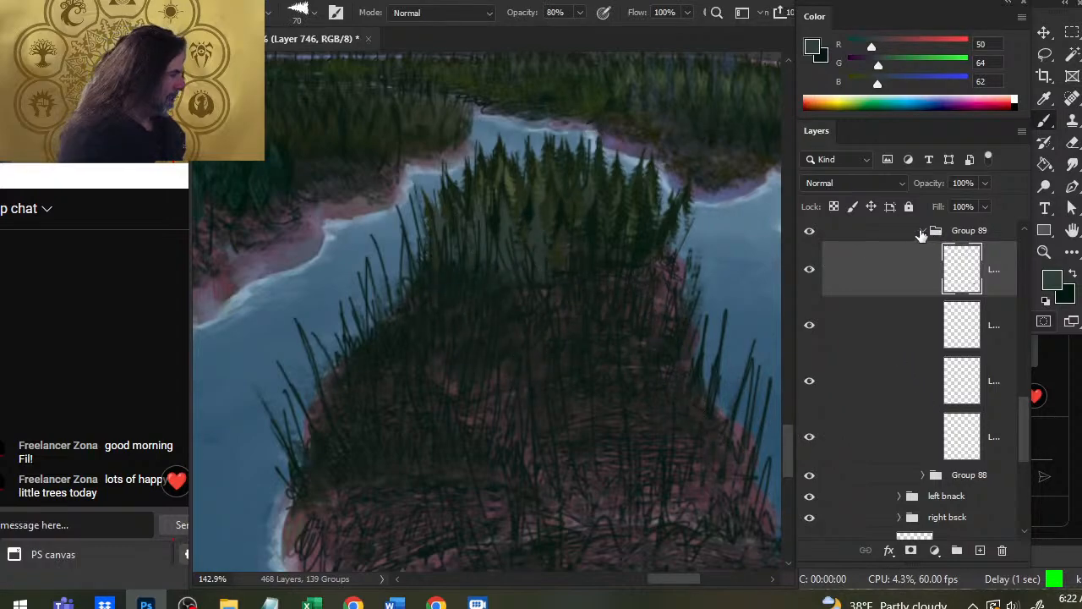
key(bracketleft)
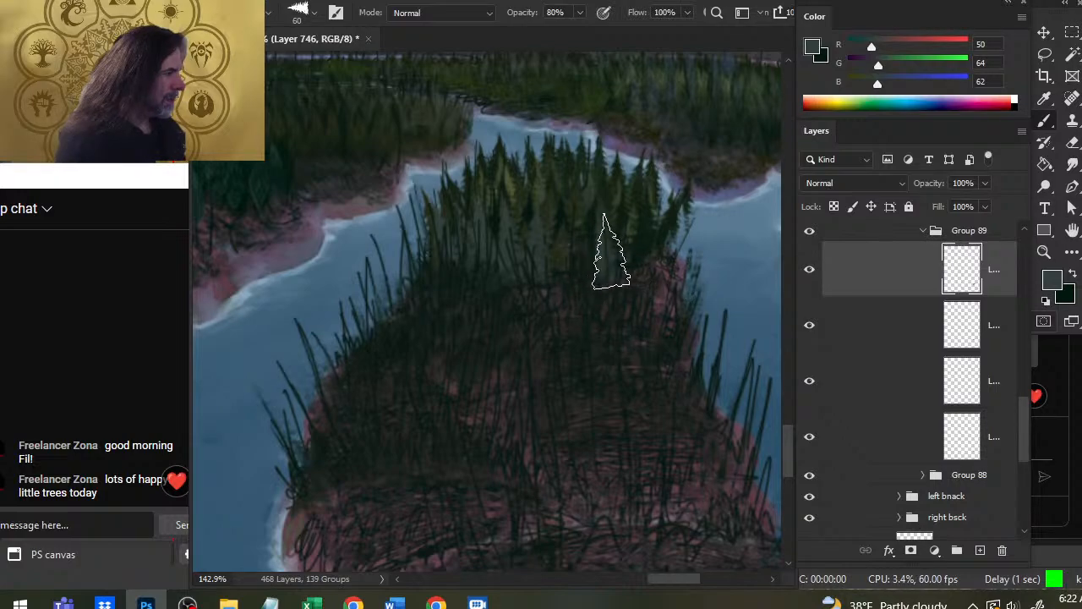
click(632, 251)
click(648, 273)
Collapse Group 89 and check what Layer 639 and Layer 641 contain by toggling their visibility.
key(z)
mouse_move(601, 344)
mouse_down()
mouse_move(539, 344)
mouse_move(473, 368)
mouse_up()
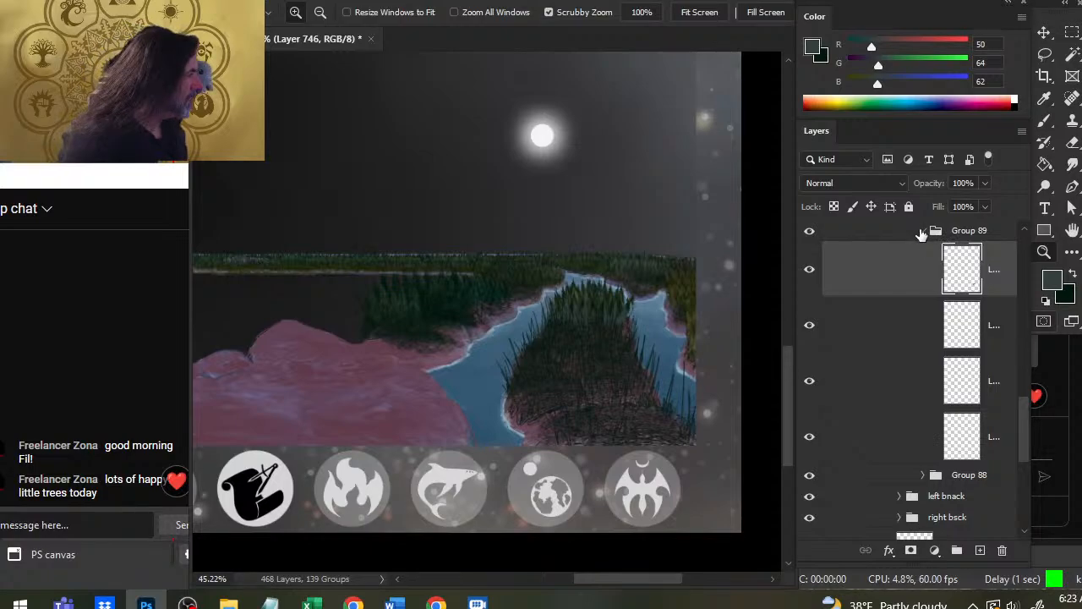
click(921, 234)
click(922, 232)
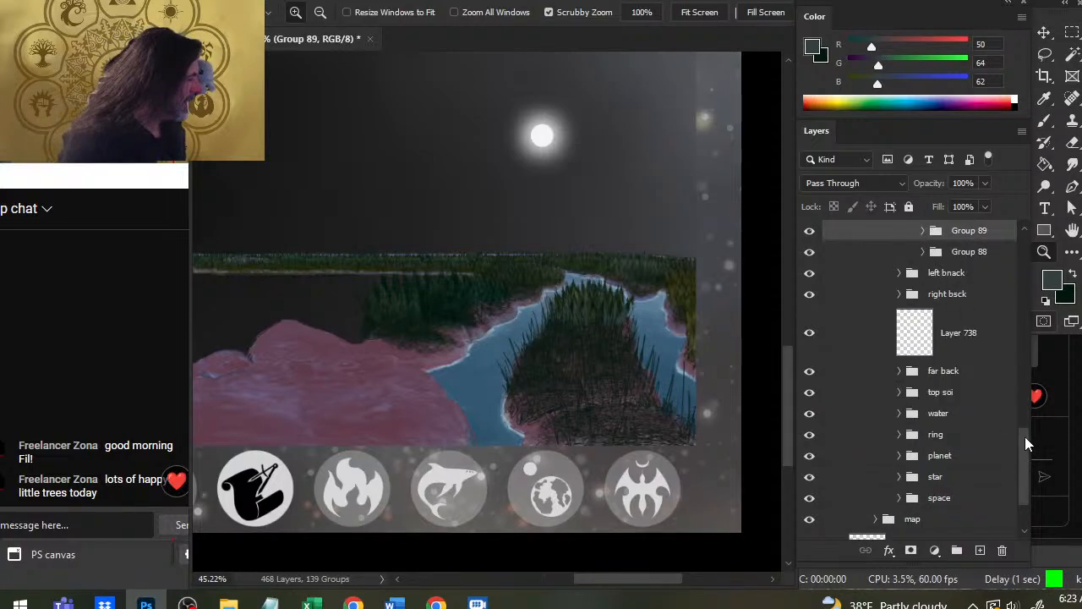
drag(1025, 442, 900, 387)
click(811, 376)
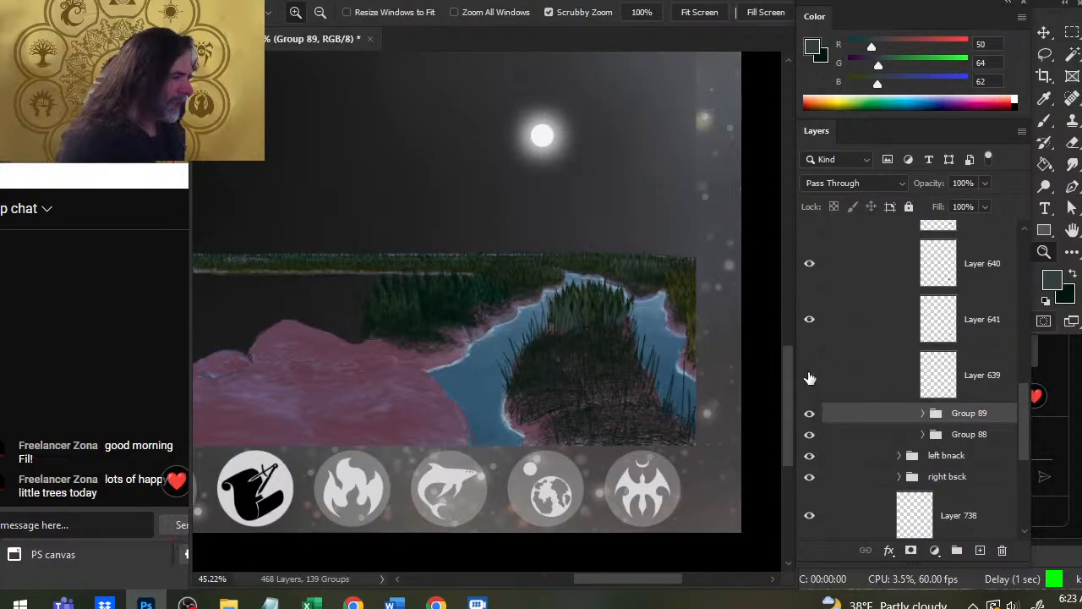
click(811, 376)
click(809, 377)
click(809, 378)
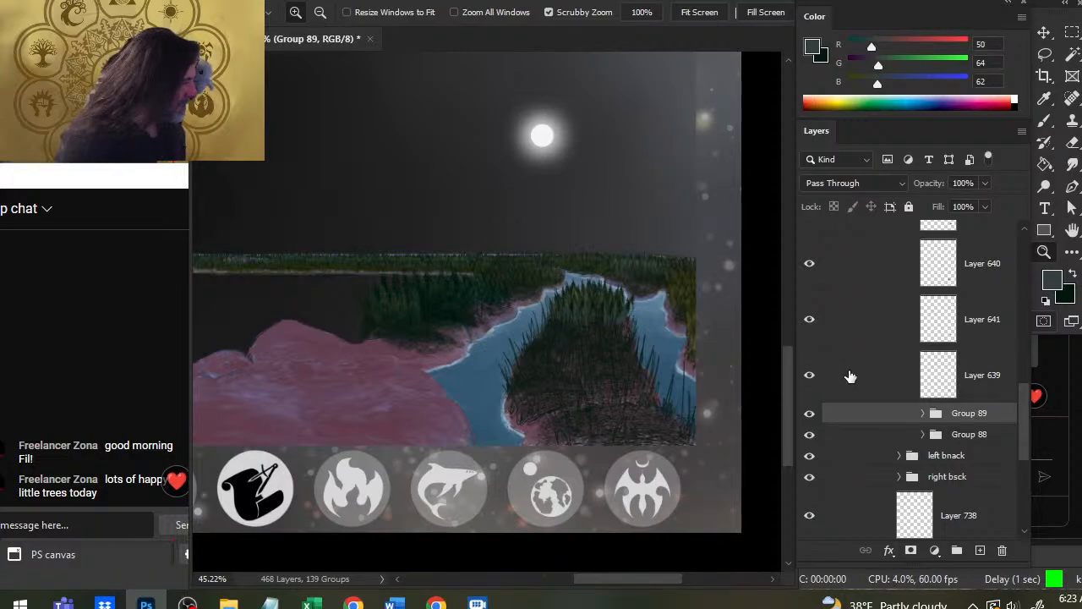
click(852, 379)
click(809, 320)
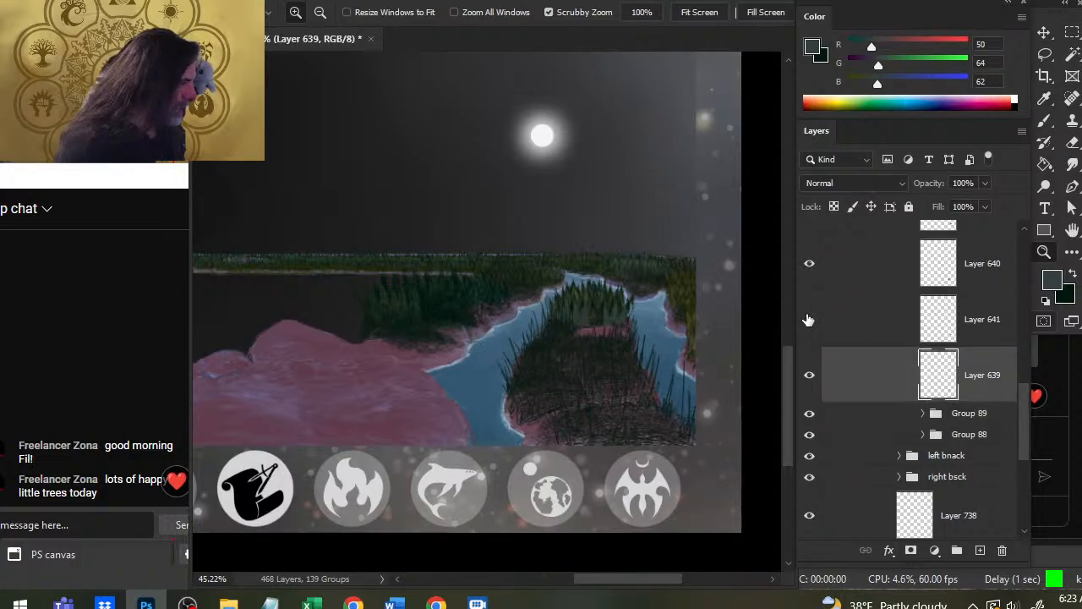
Put Layer 641 and Layer 639 into a new group and add an empty layer on top inside it.
click(866, 343)
shift+click(875, 372)
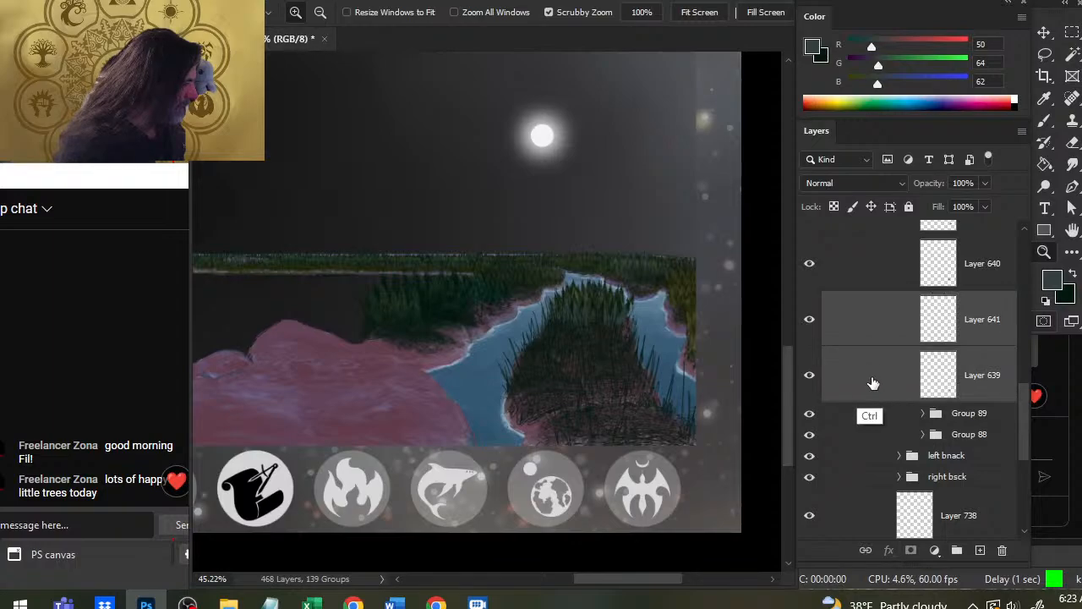
key(ctrl+g)
click(923, 302)
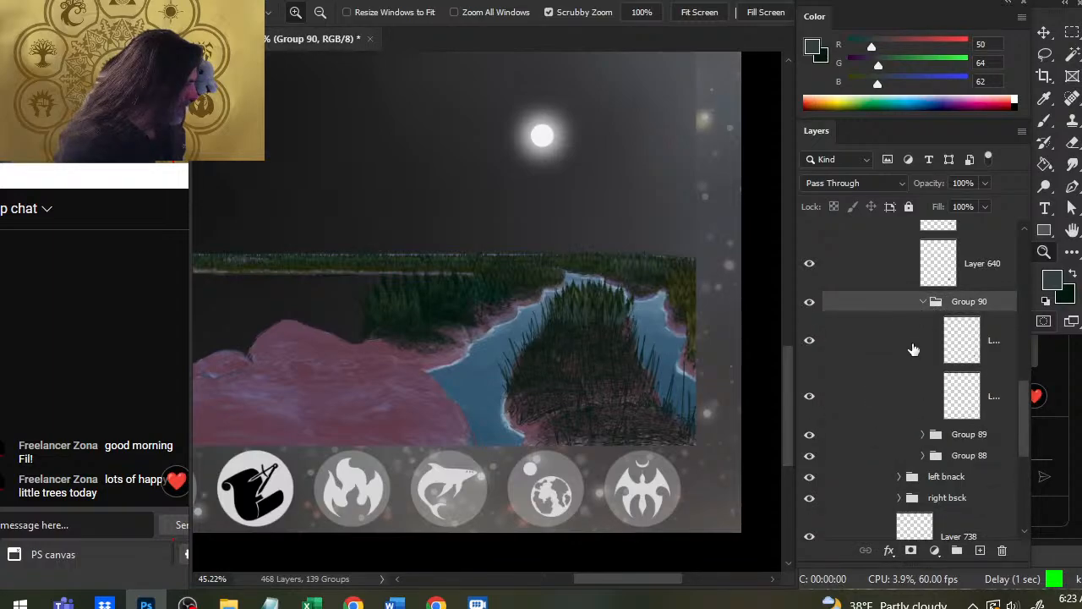
click(913, 349)
click(979, 551)
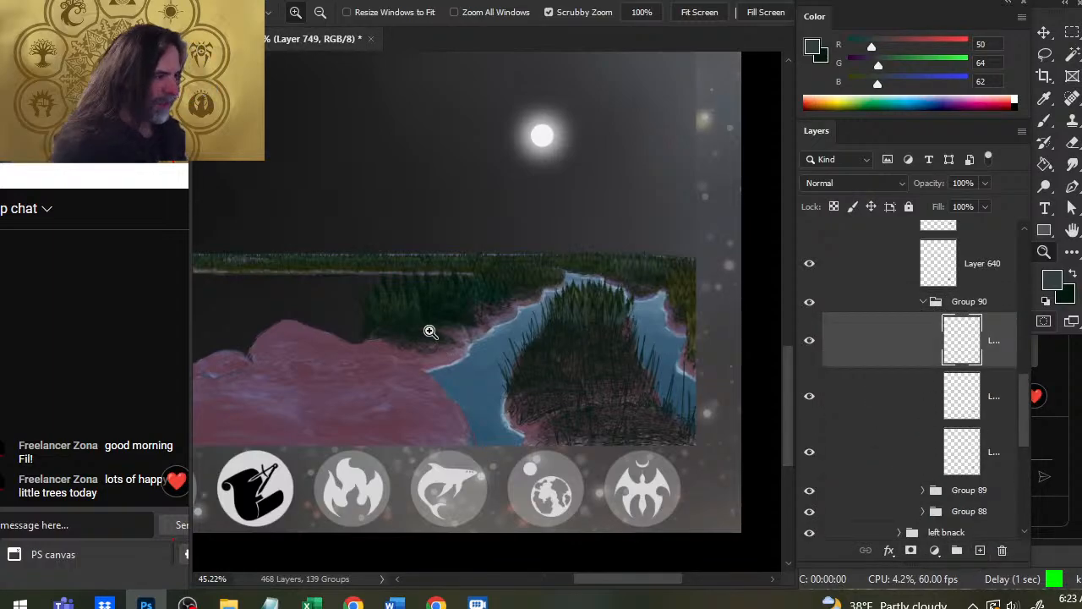
Browse the brush presets from the distant evergreen brush back to the start of the all brushes group for a foliage brush.
key(b)
right_click(640, 362)
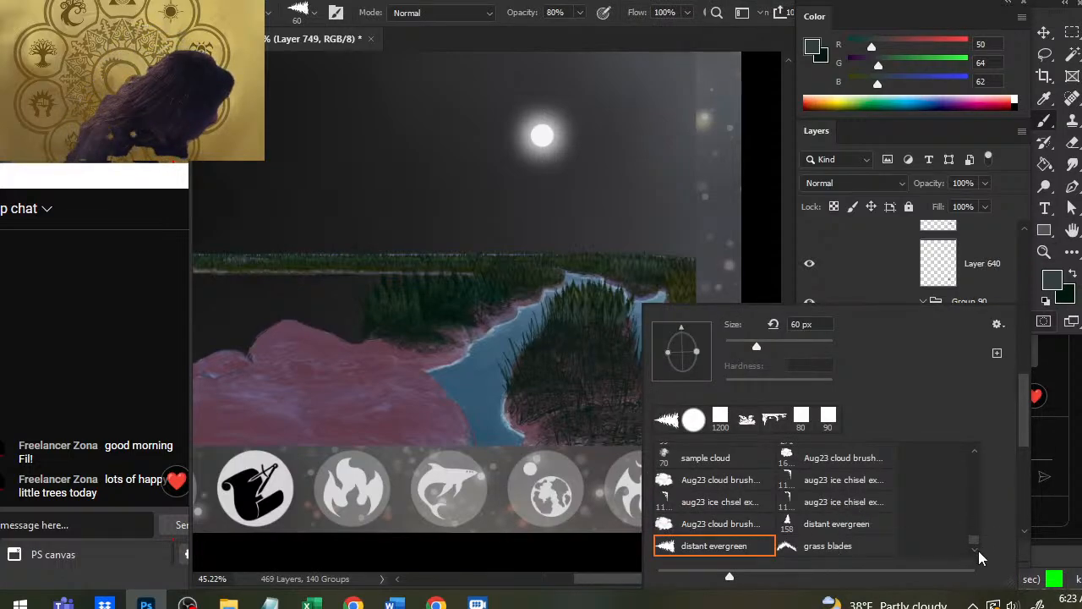
scroll(972, 457, up, 3)
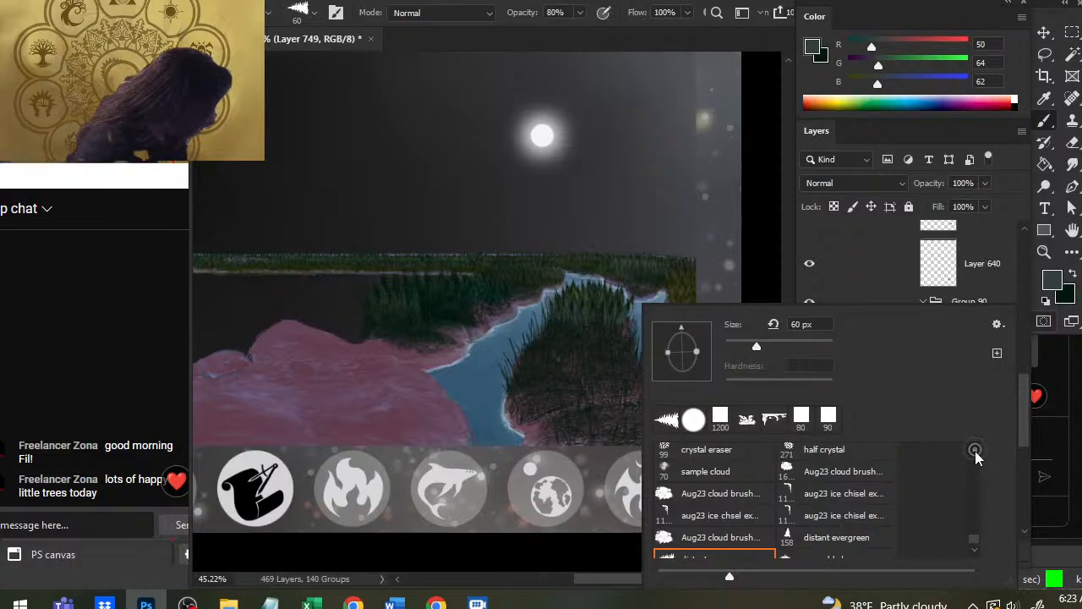
scroll(976, 453, up, 1)
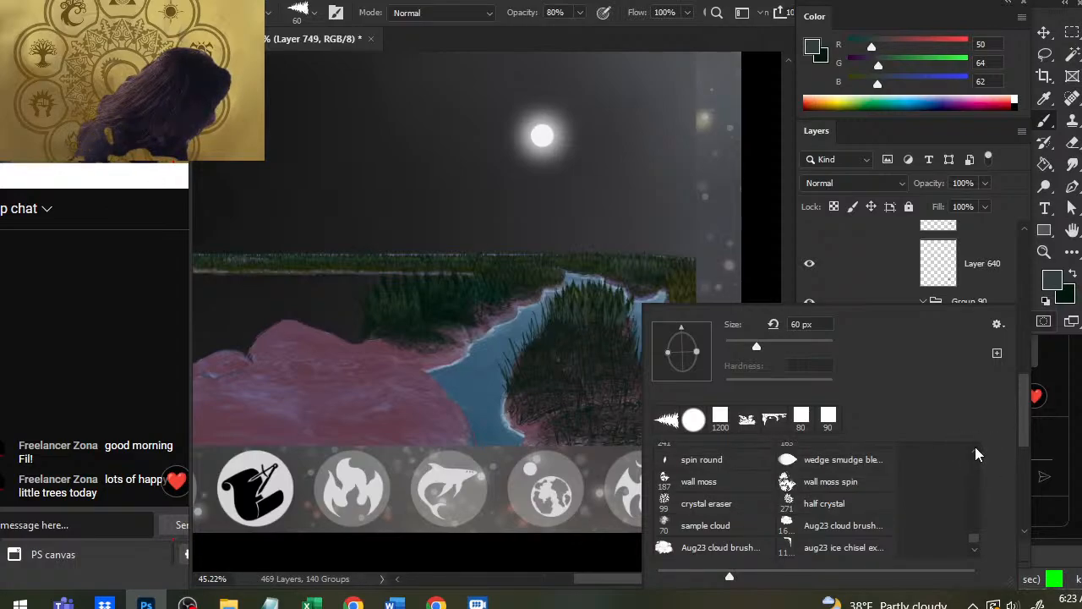
scroll(976, 454, up, 3)
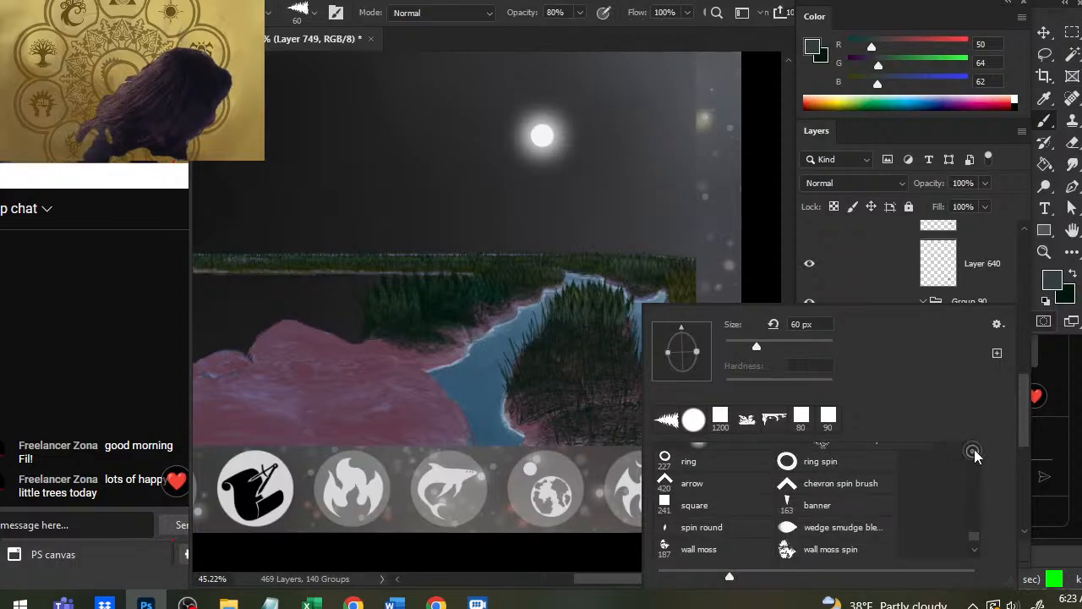
scroll(974, 455, up, 2)
scroll(974, 455, up, 5)
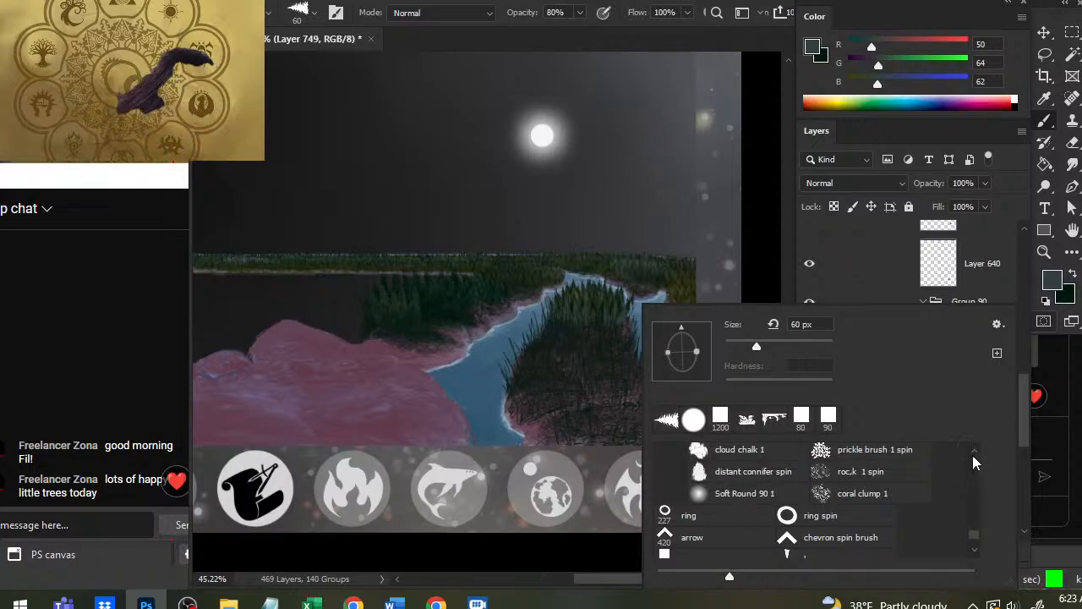
scroll(973, 456, up, 5)
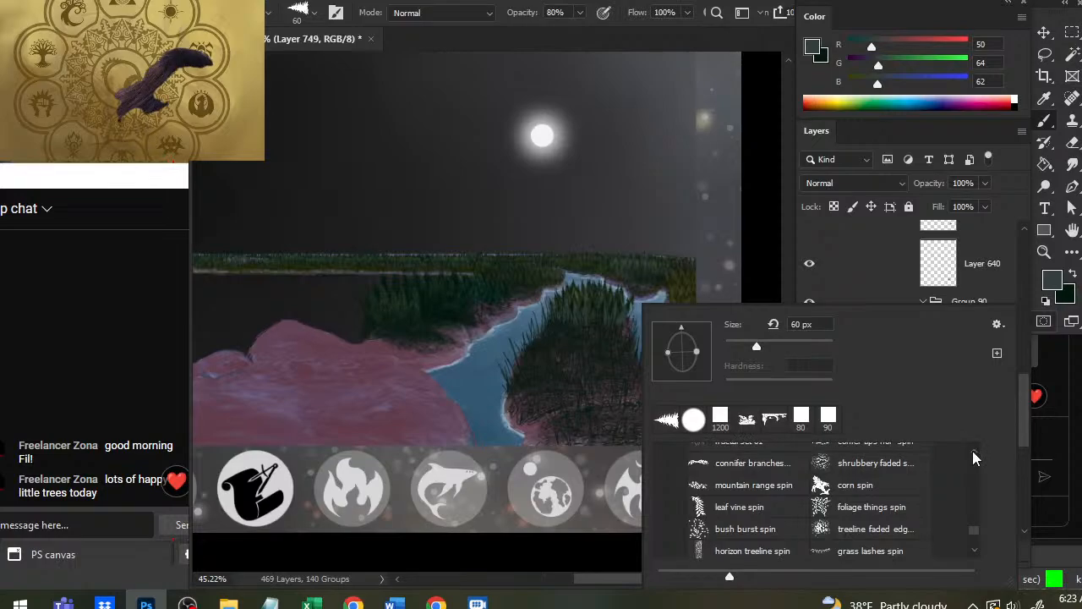
scroll(974, 456, up, 1)
scroll(976, 457, up, 3)
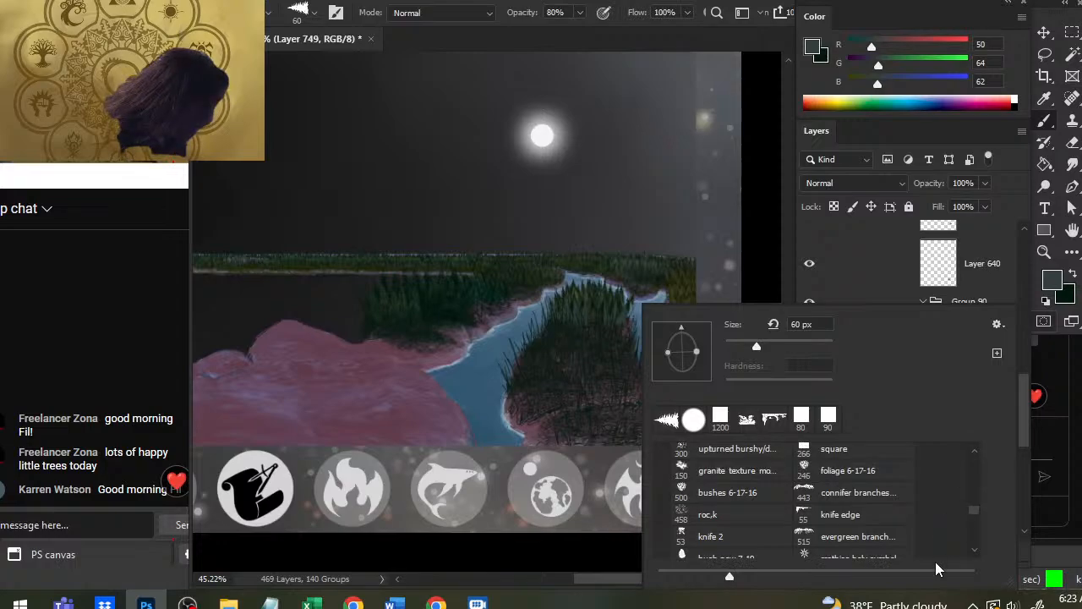
click(976, 550)
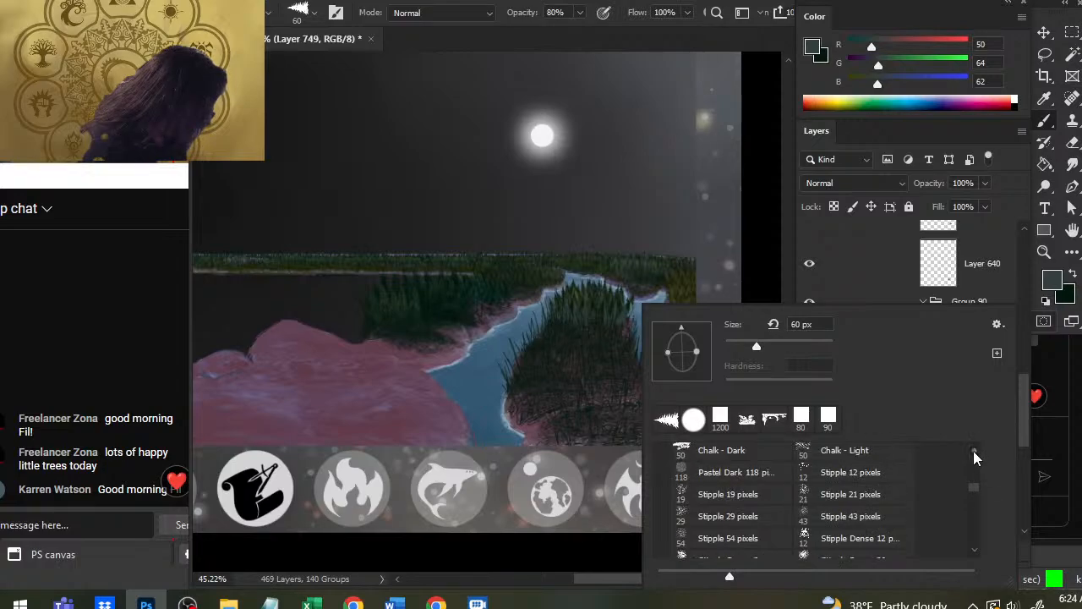
scroll(975, 457, up, 4)
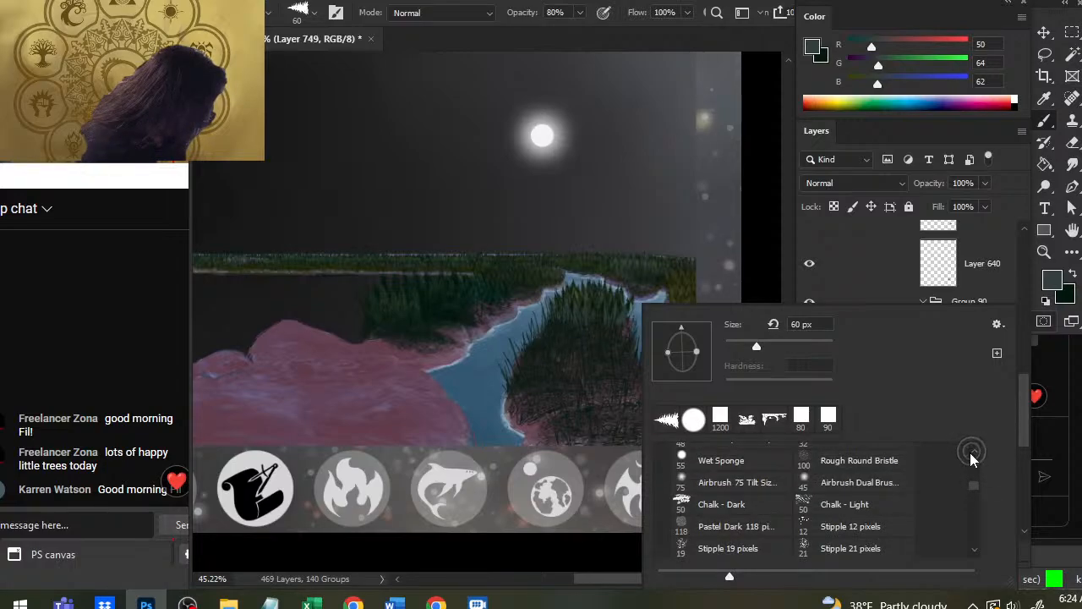
scroll(972, 457, up, 8)
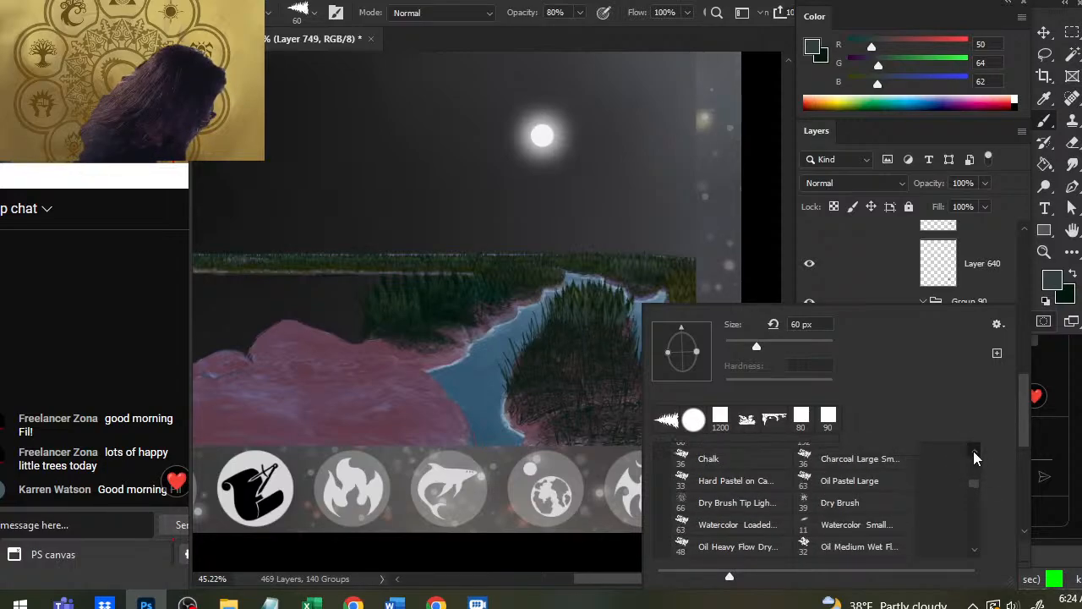
scroll(974, 457, up, 5)
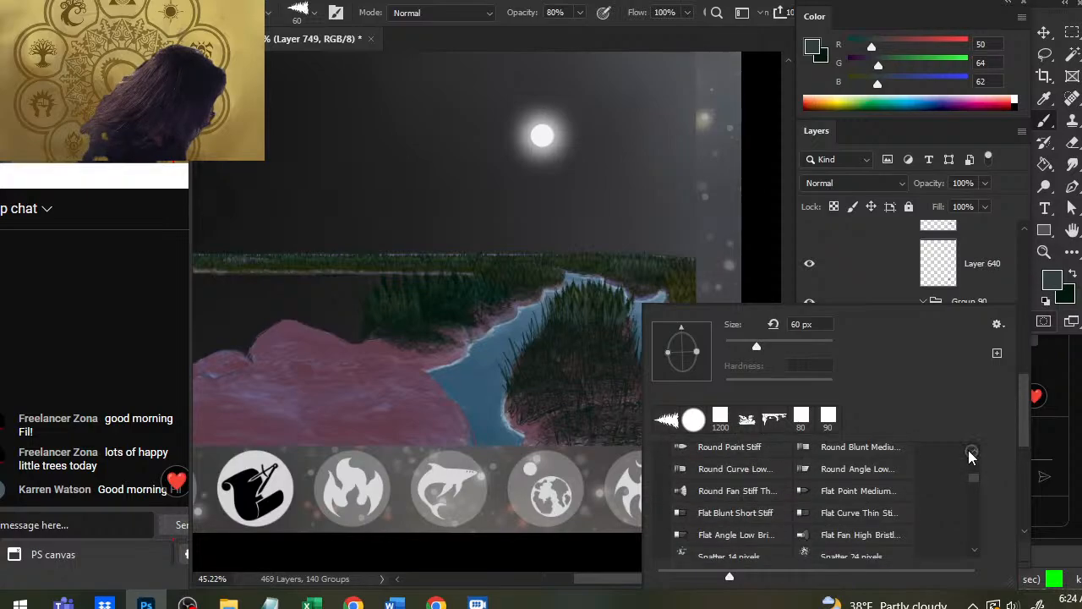
scroll(974, 458, up, 3)
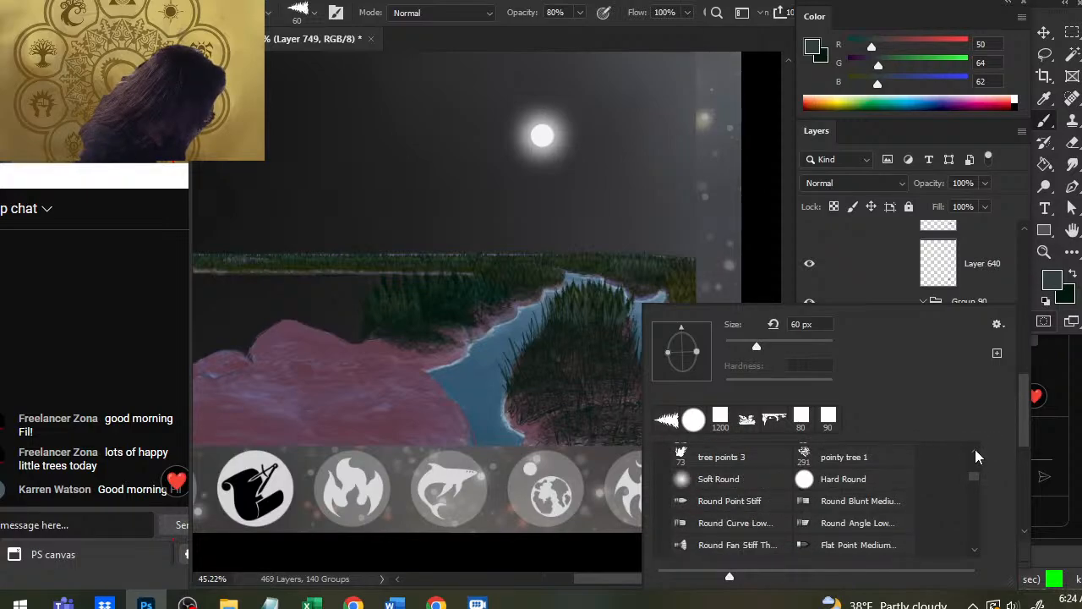
scroll(975, 457, up, 4)
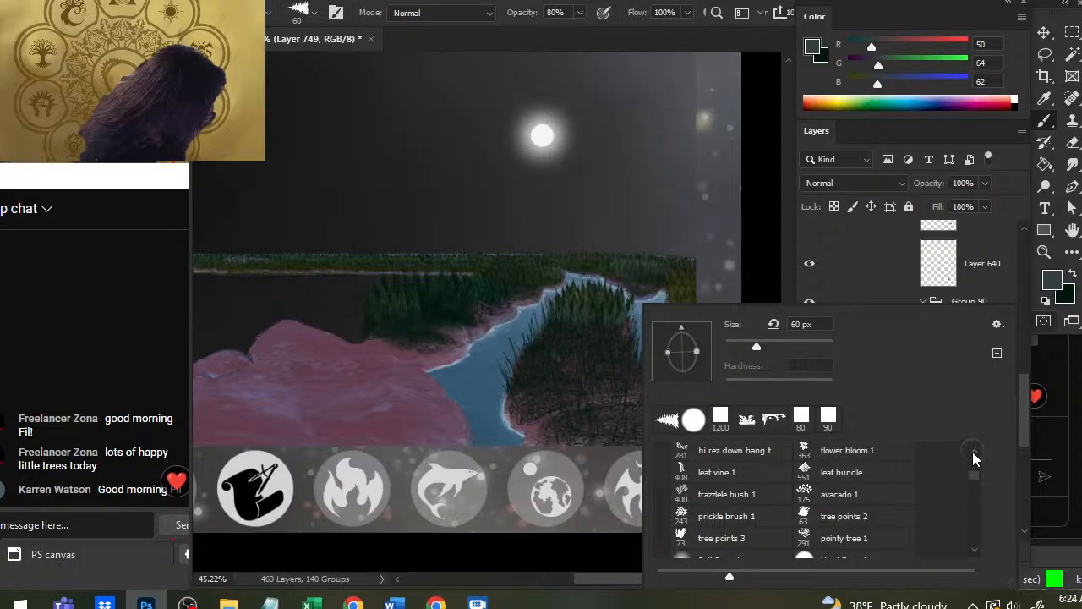
scroll(974, 458, up, 5)
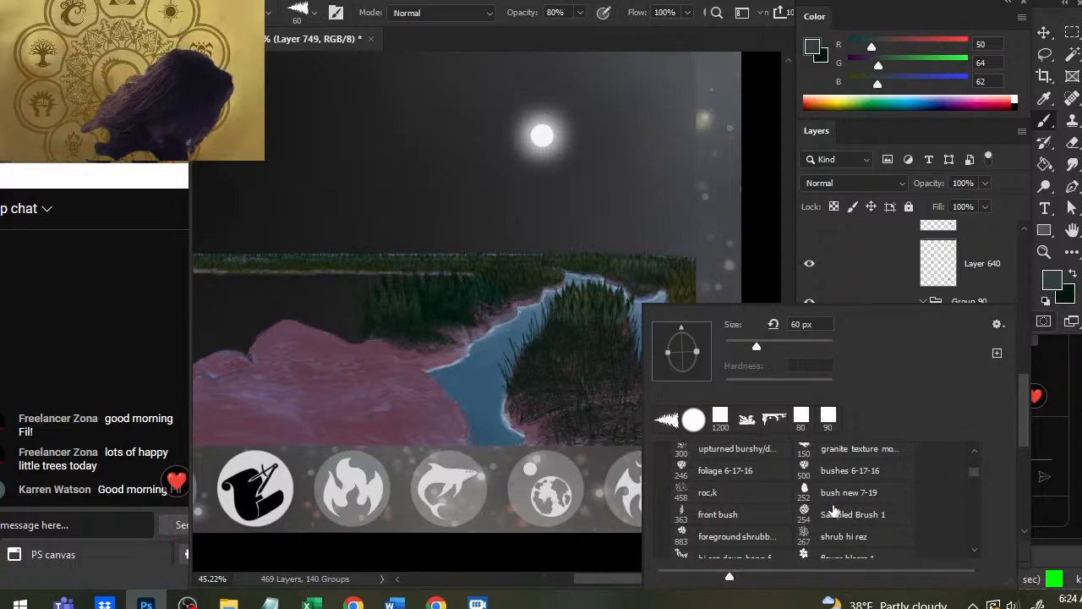
scroll(979, 457, up, 5)
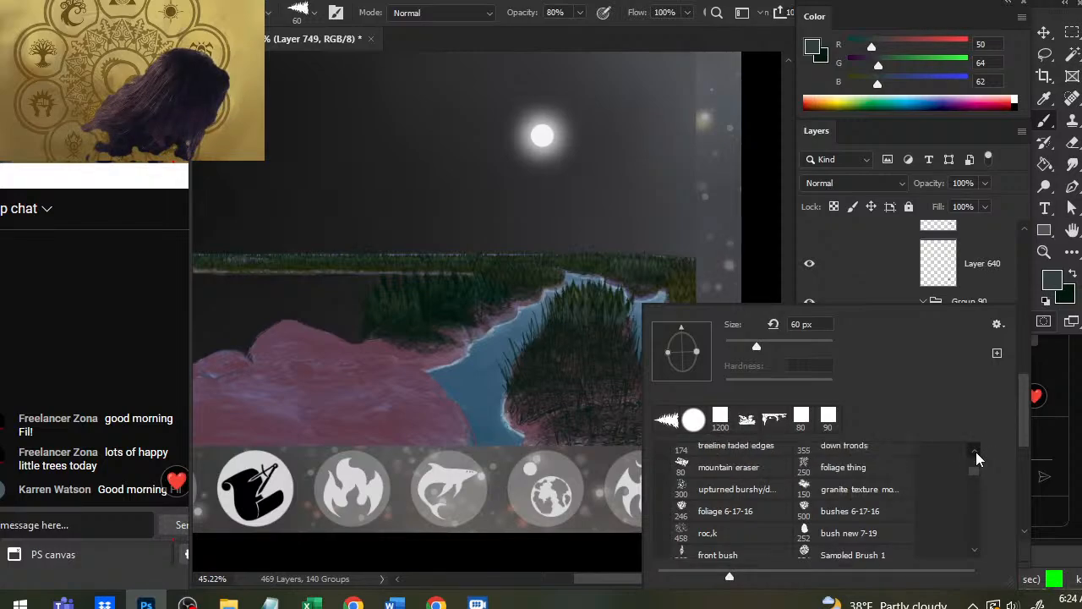
scroll(976, 461, up, 3)
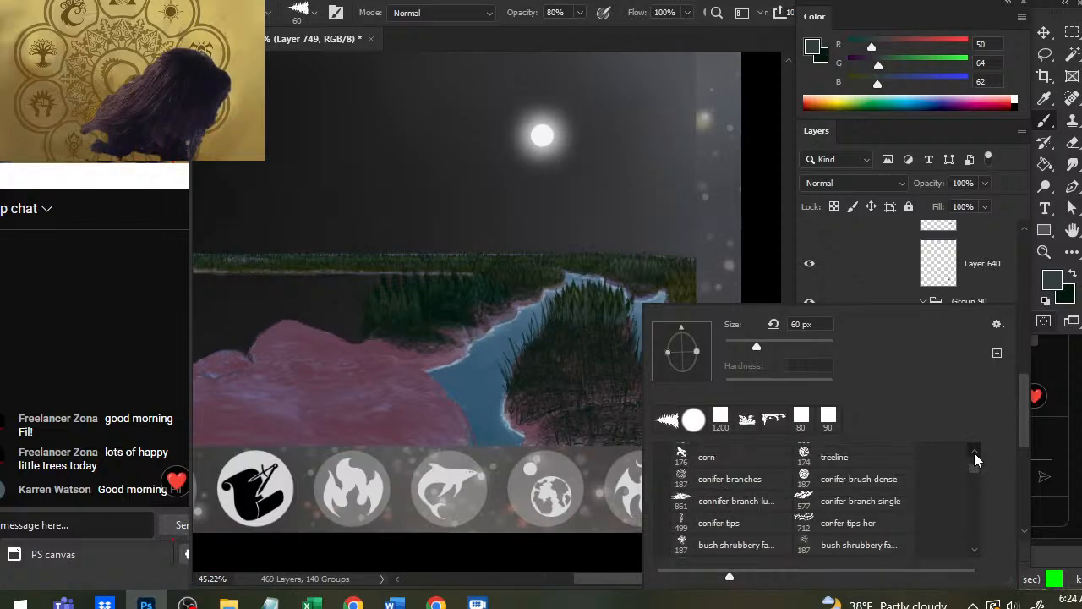
scroll(976, 461, up, 2)
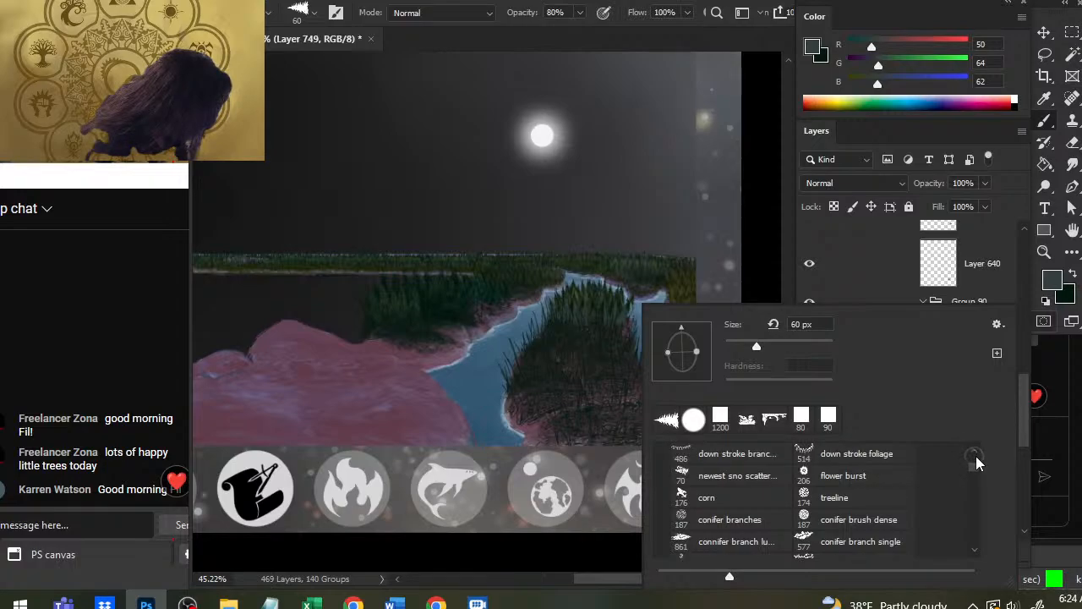
scroll(976, 461, up, 4)
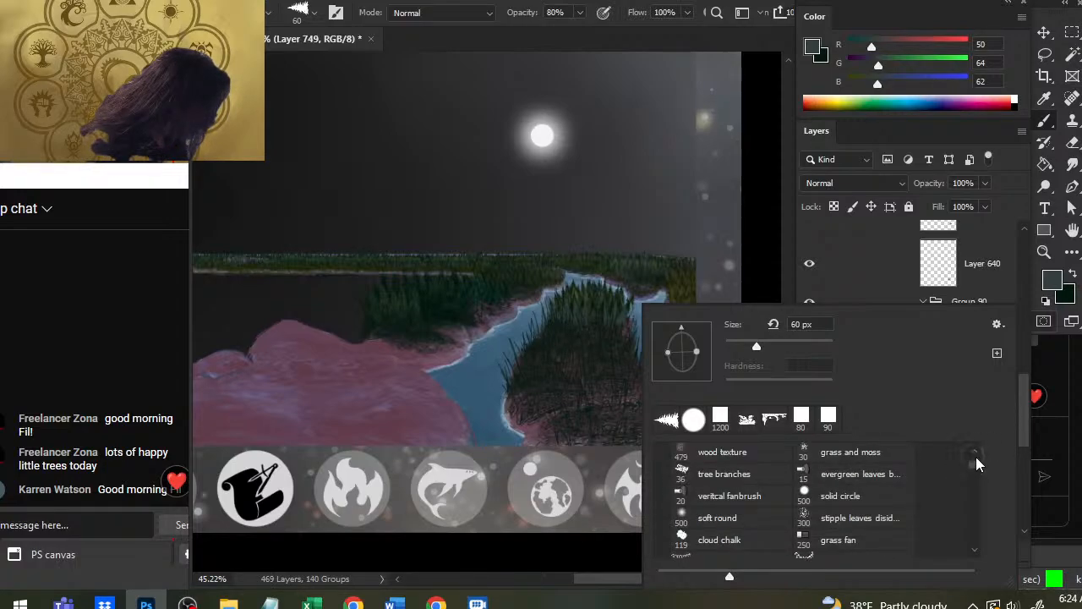
scroll(975, 461, up, 7)
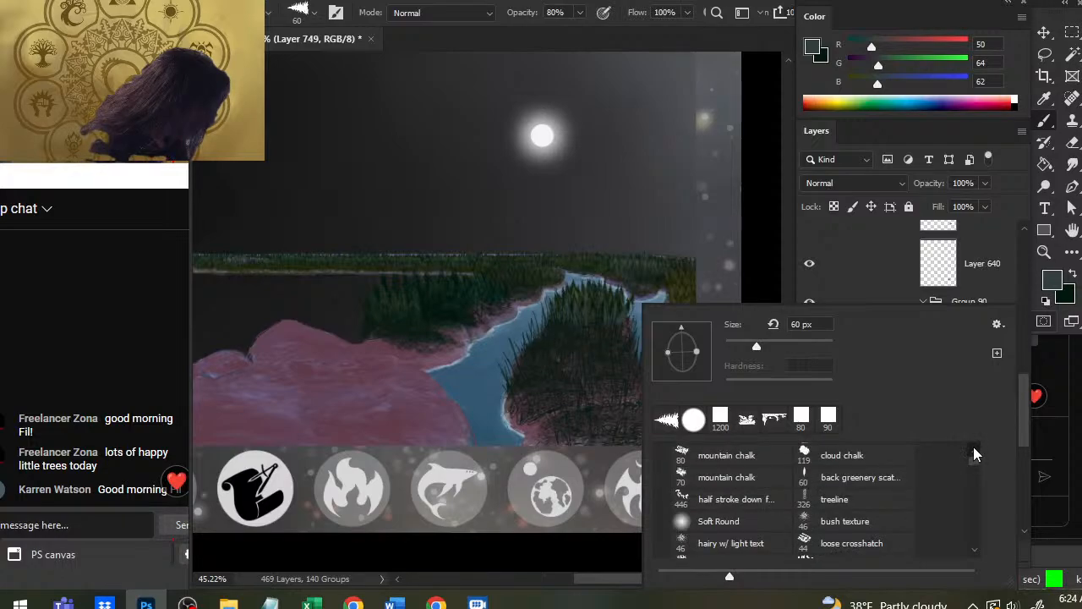
scroll(974, 455, up, 2)
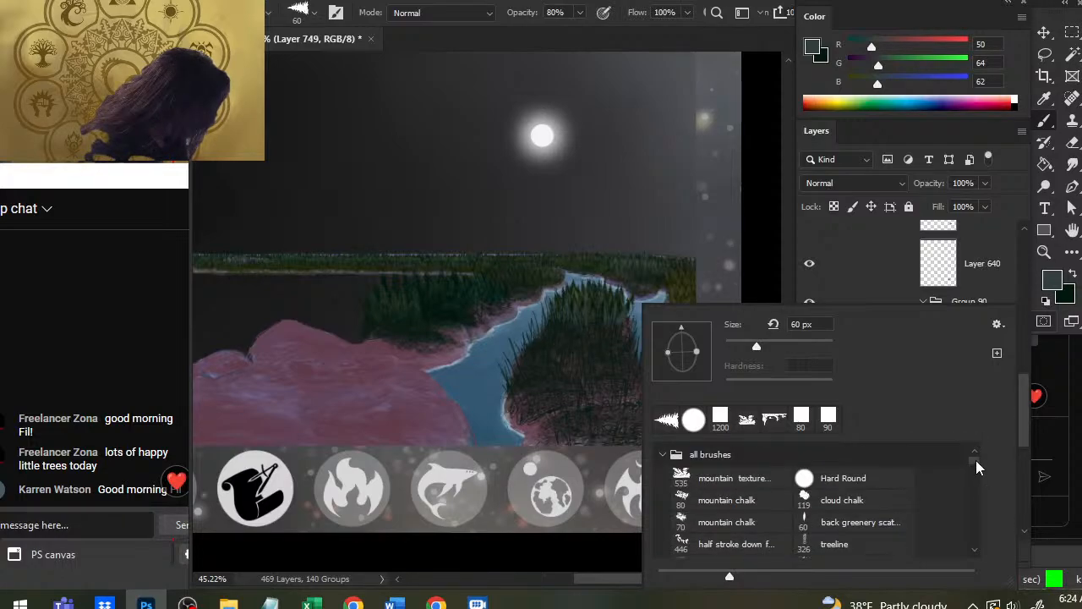
Look through the brush presets from the spin brushes down to the branch 2 and bush tuft brushes.
drag(977, 467, 980, 538)
click(975, 550)
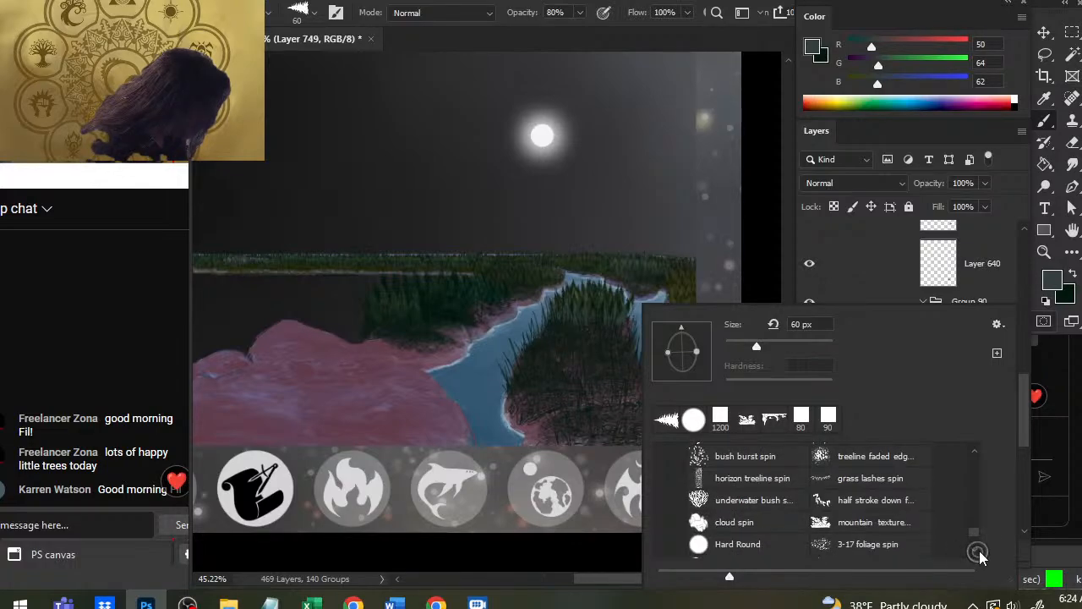
click(974, 550)
click(975, 550)
click(975, 550)
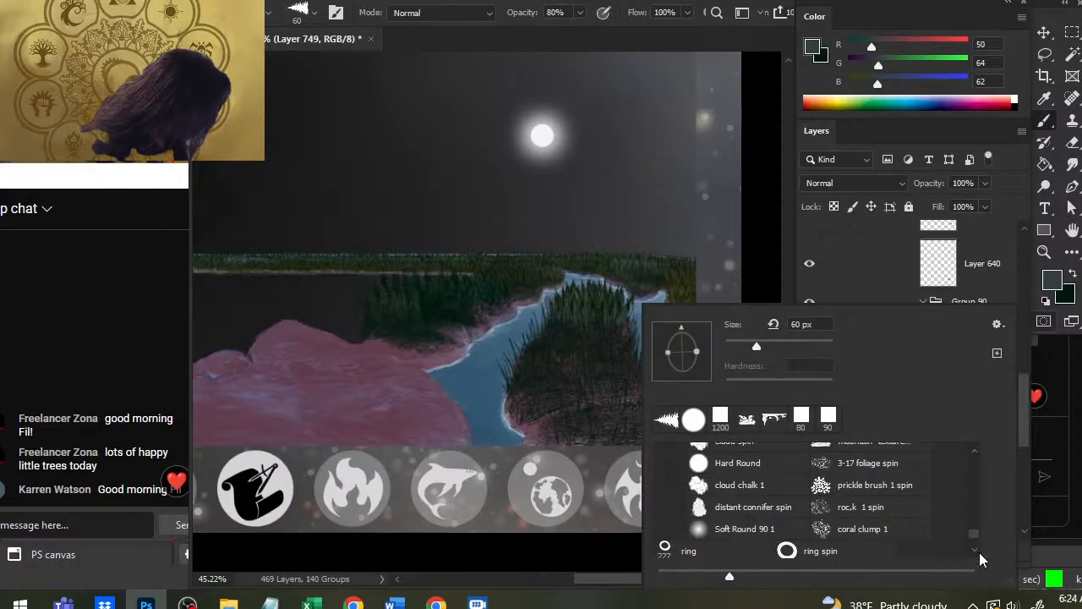
click(974, 550)
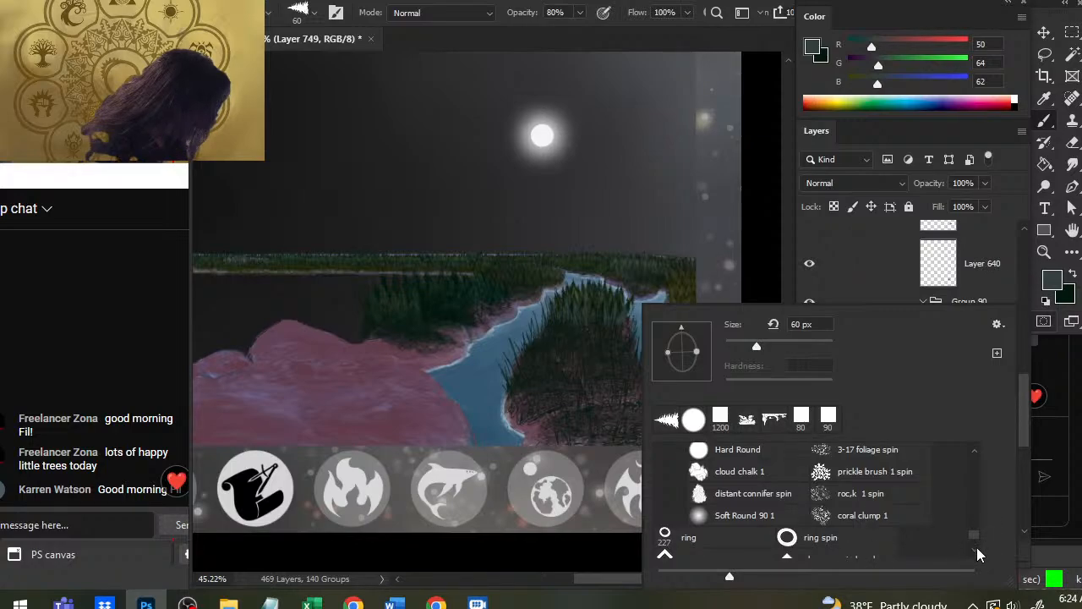
click(977, 551)
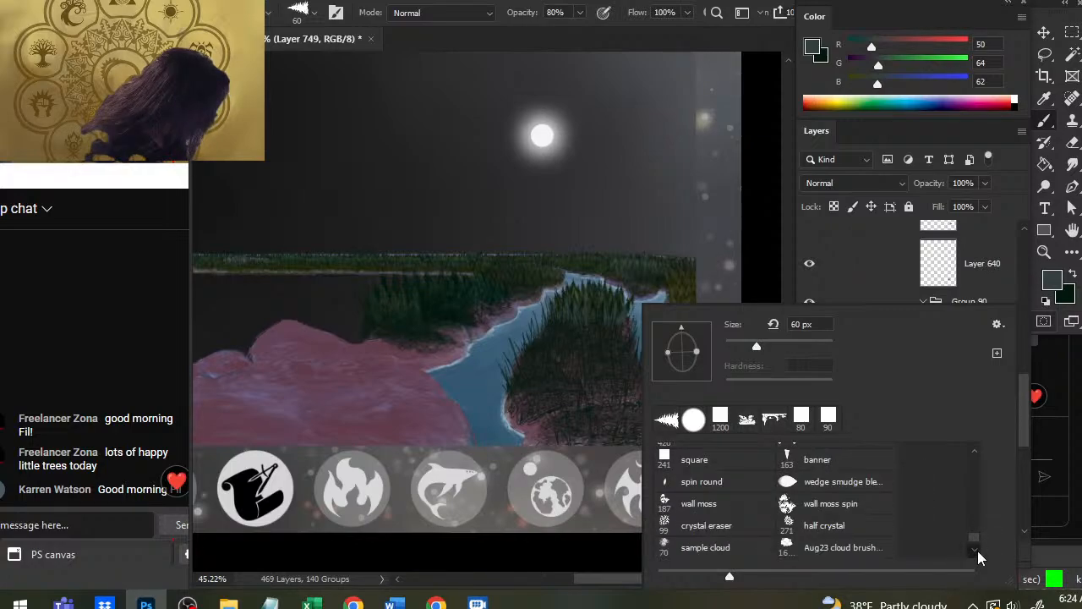
click(978, 554)
click(977, 554)
click(977, 554)
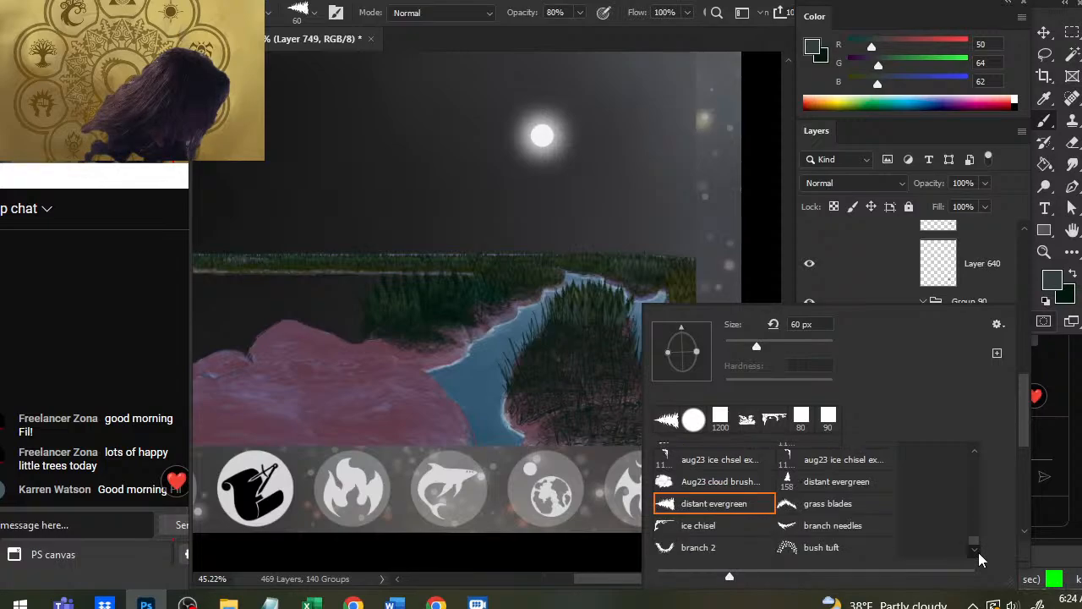
Choose the distant connifer spin brush and rotate its tip so the angle arrow points almost straight up.
scroll(974, 455, up, 2)
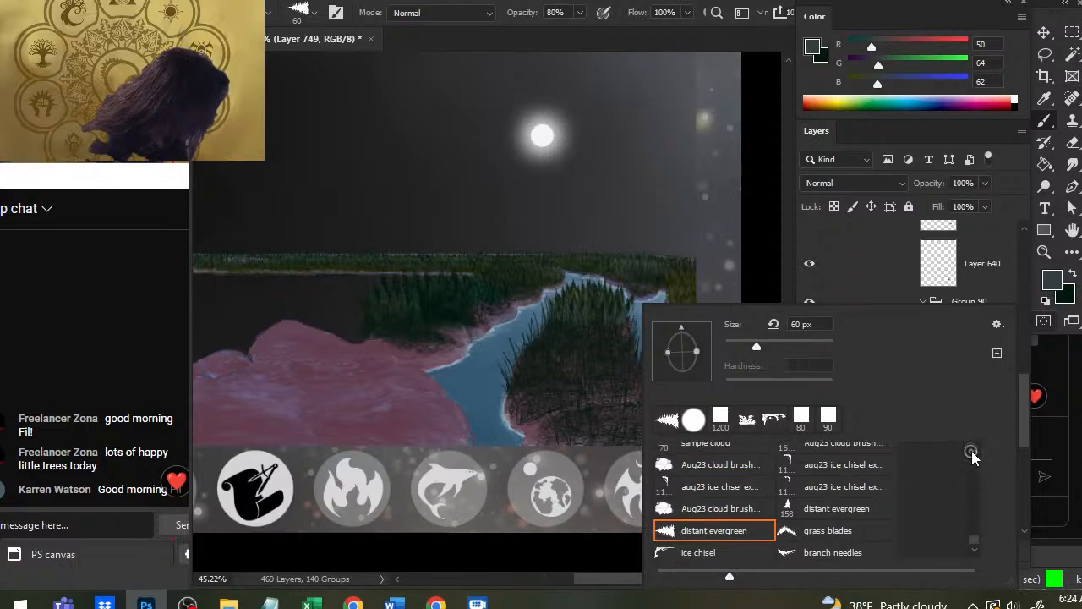
scroll(970, 459, up, 2)
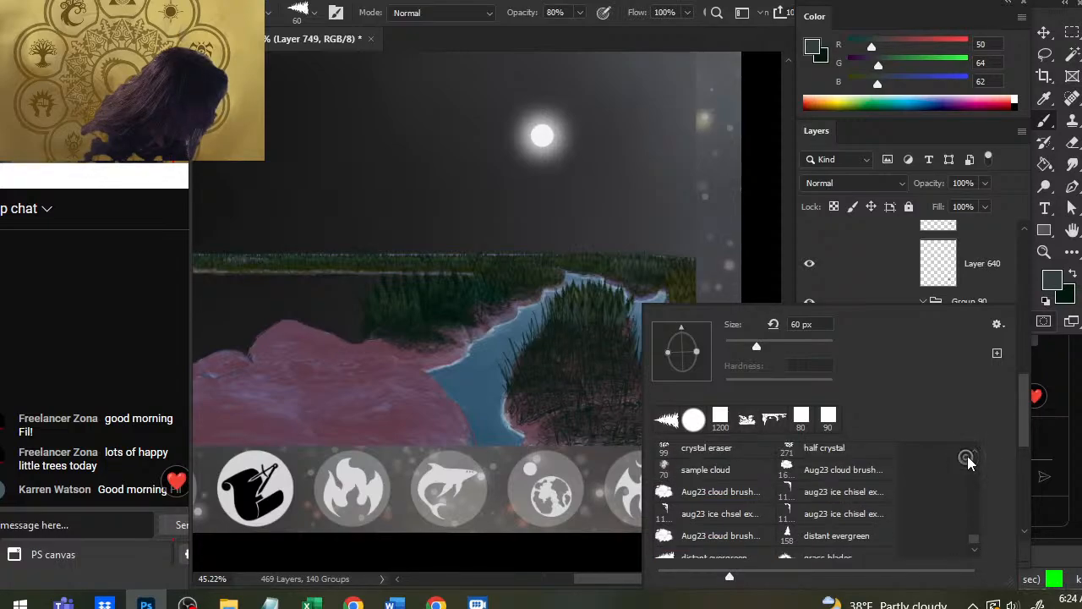
scroll(974, 464, up, 5)
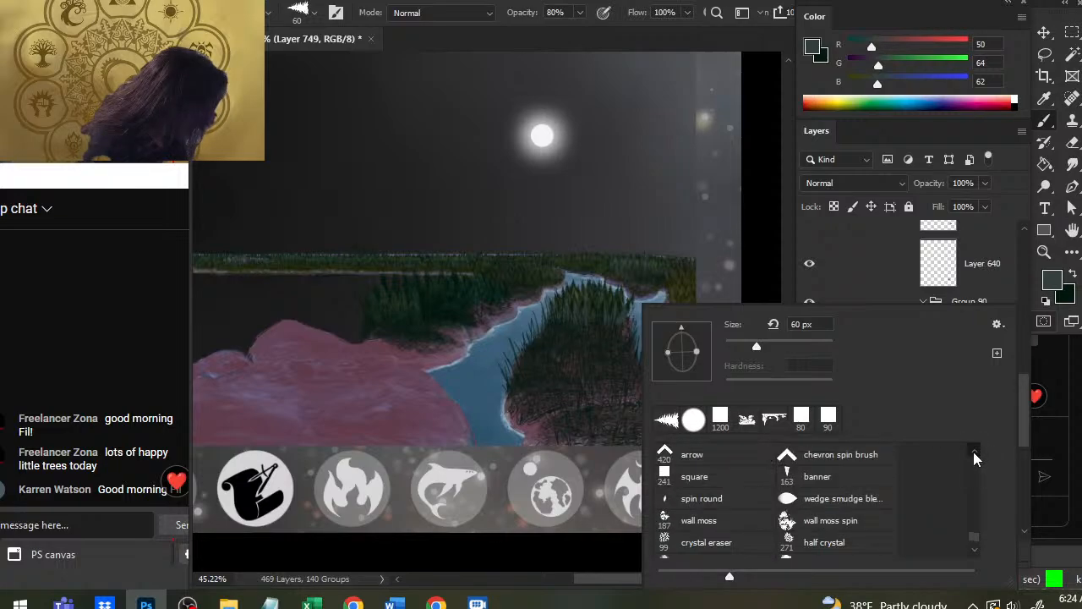
scroll(975, 458, up, 5)
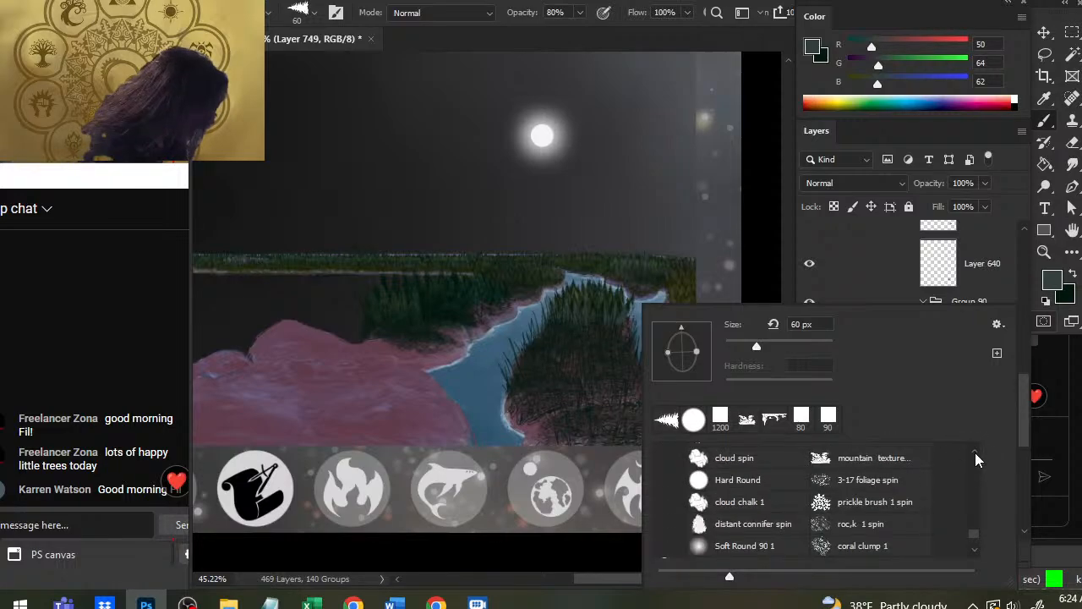
click(792, 524)
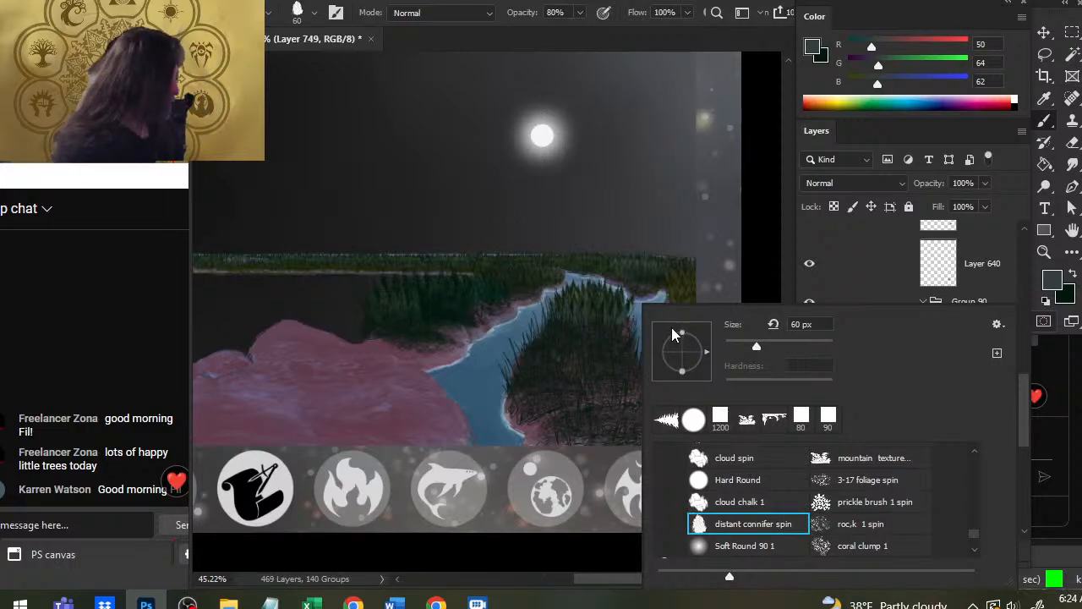
drag(664, 345, 666, 345)
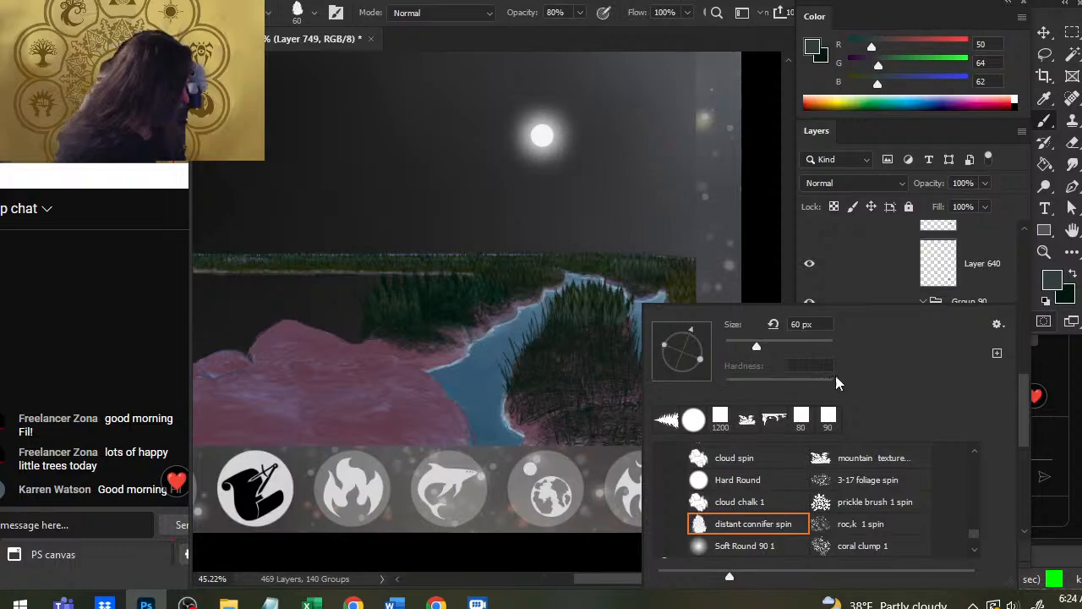
Search back up through the brush presets and choose the distant conifer brush listed just before the full brushes 2-28 folder.
scroll(978, 457, up, 5)
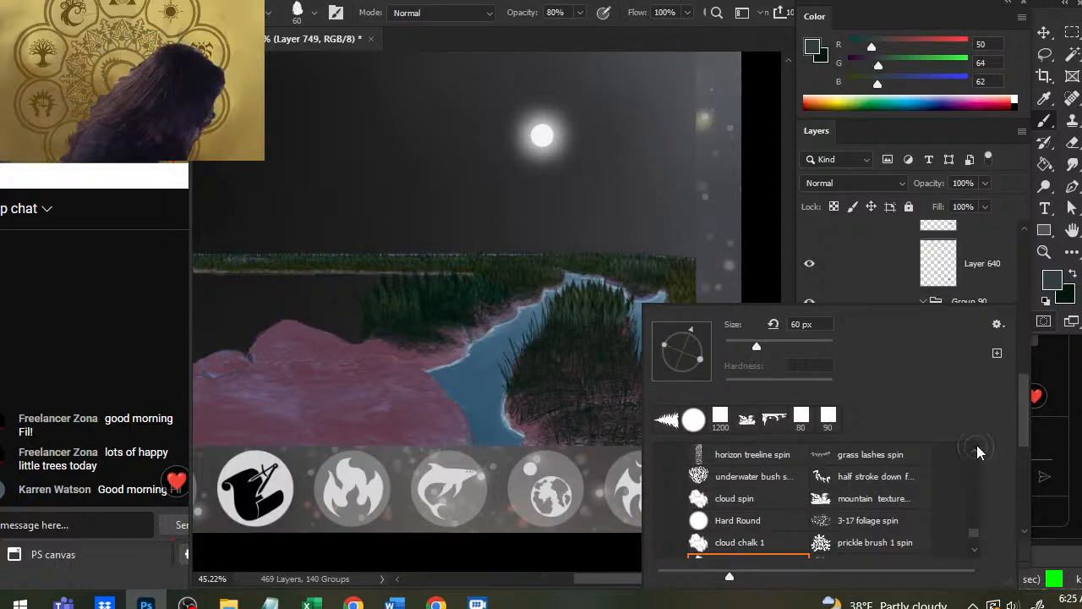
scroll(978, 450, up, 2)
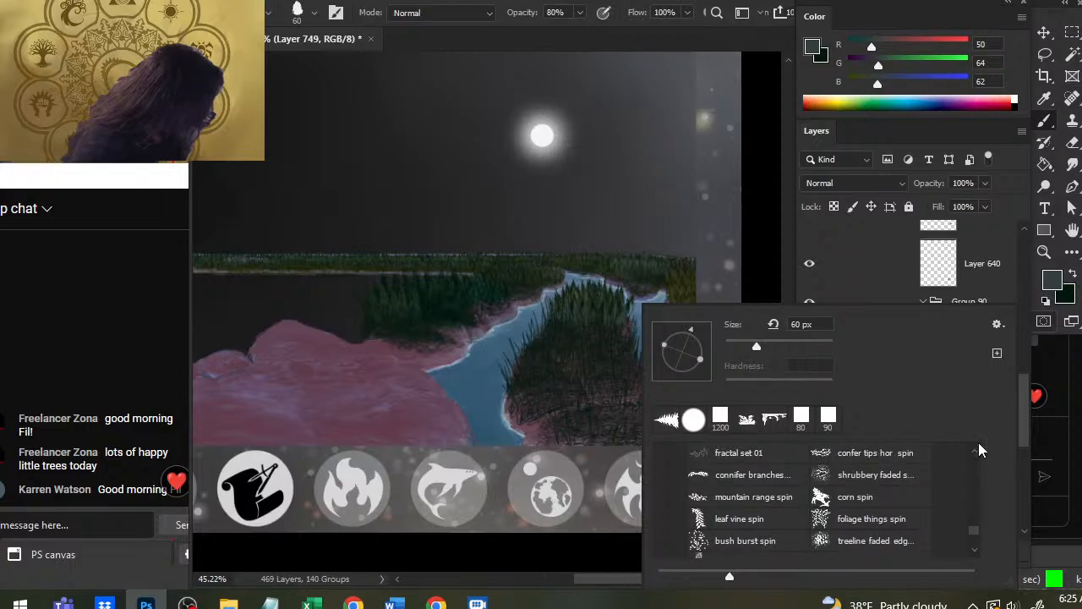
scroll(977, 453, up, 1)
scroll(976, 455, up, 3)
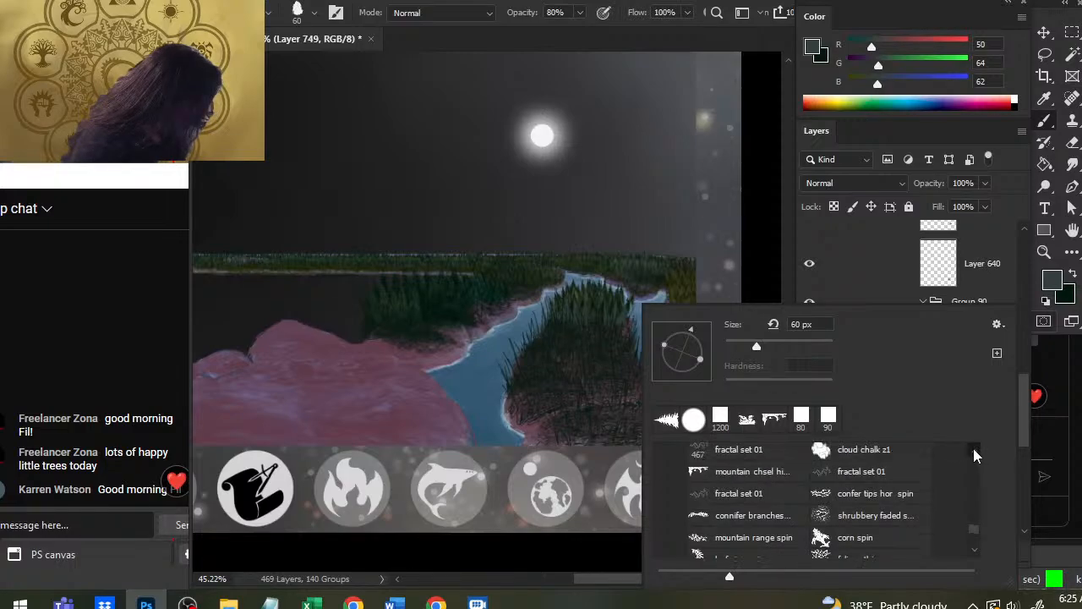
scroll(974, 456, up, 5)
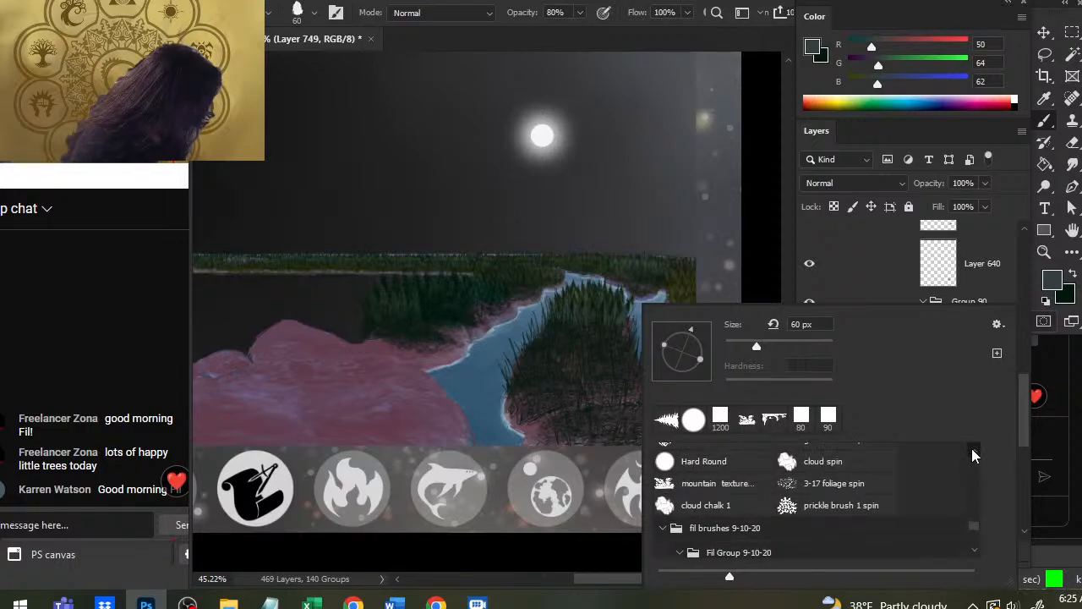
scroll(974, 456, up, 5)
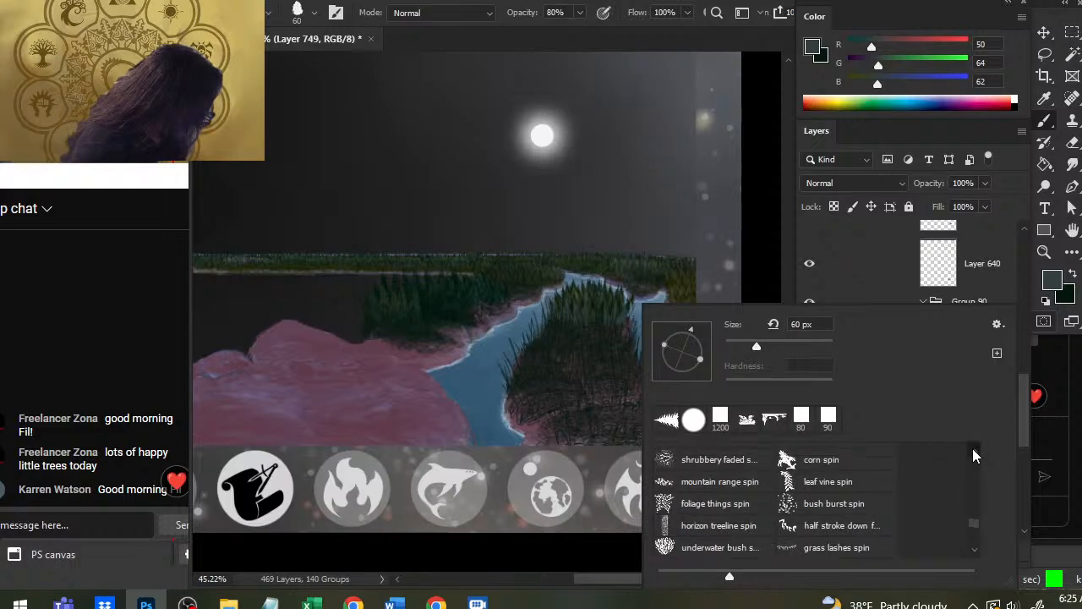
scroll(974, 457, up, 2)
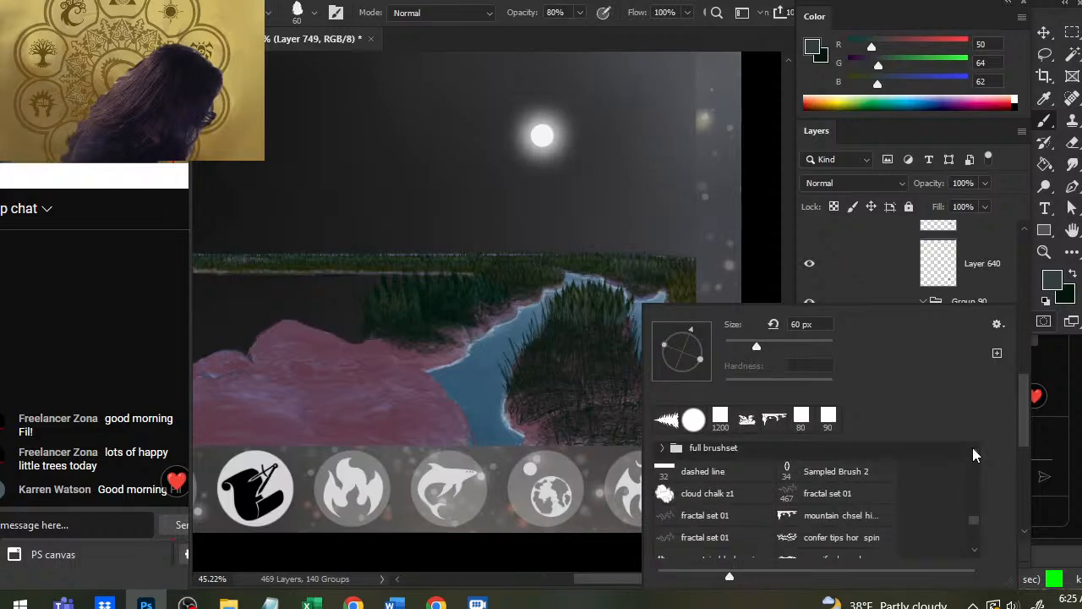
scroll(972, 463, up, 3)
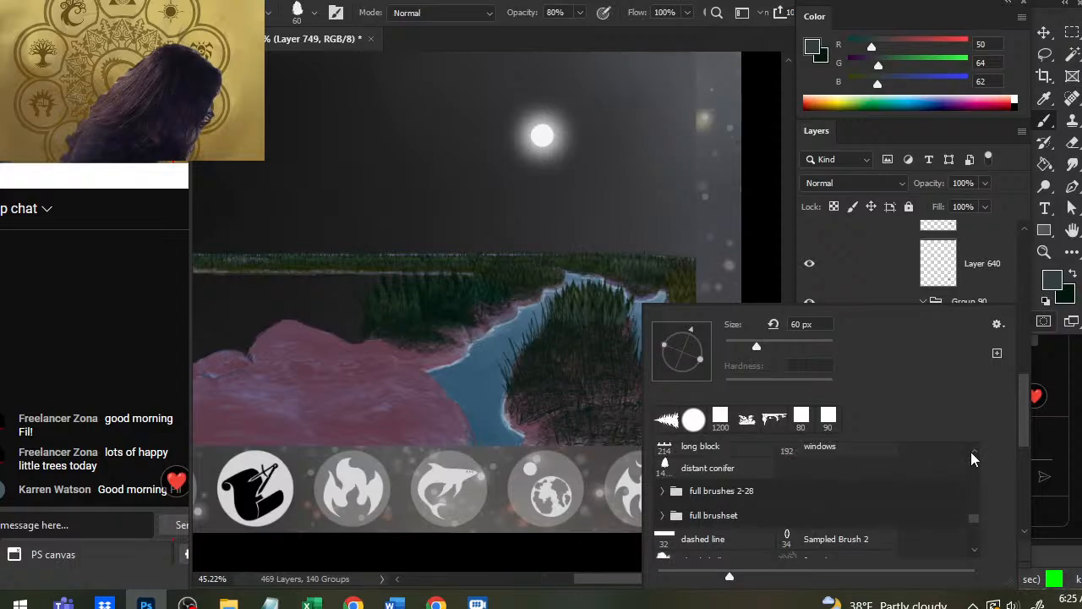
scroll(972, 458, up, 1)
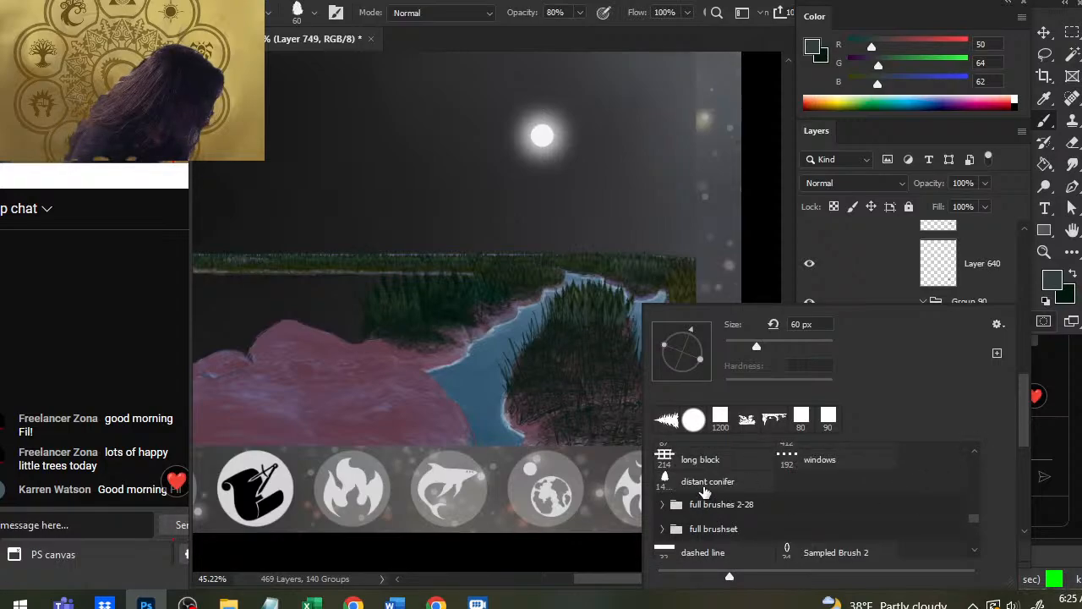
click(705, 486)
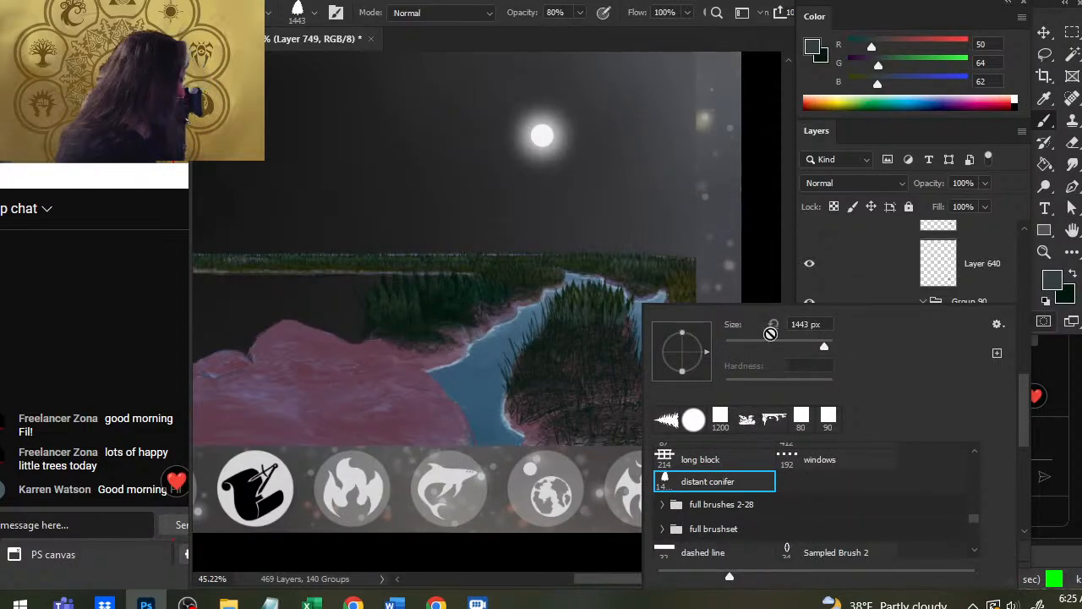
Enable Shape Dynamics with Brush Projection for the distant conifer brush in the brush settings.
click(560, 0)
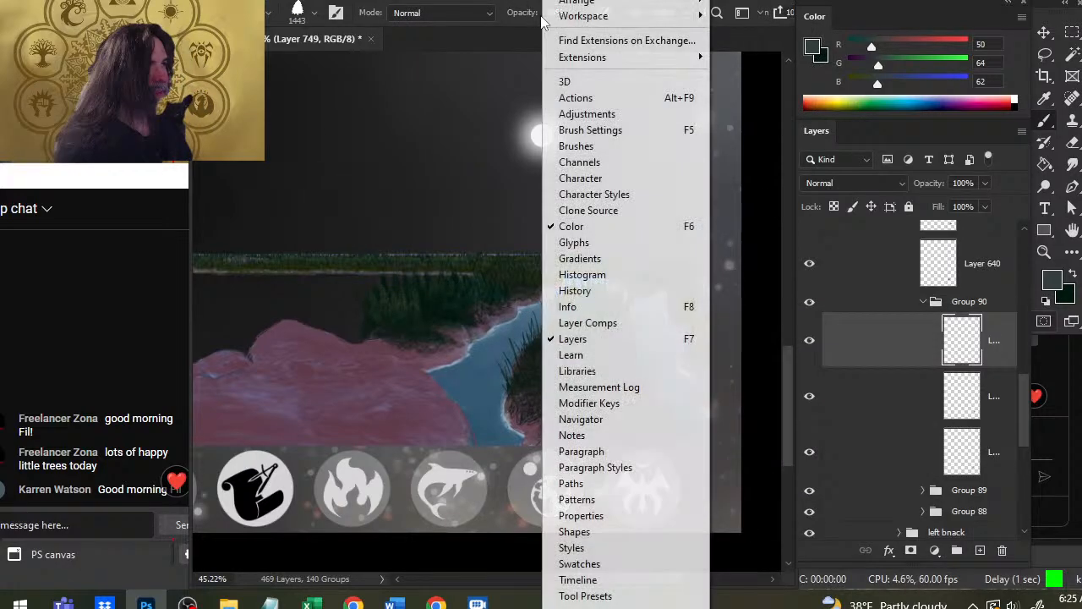
click(638, 131)
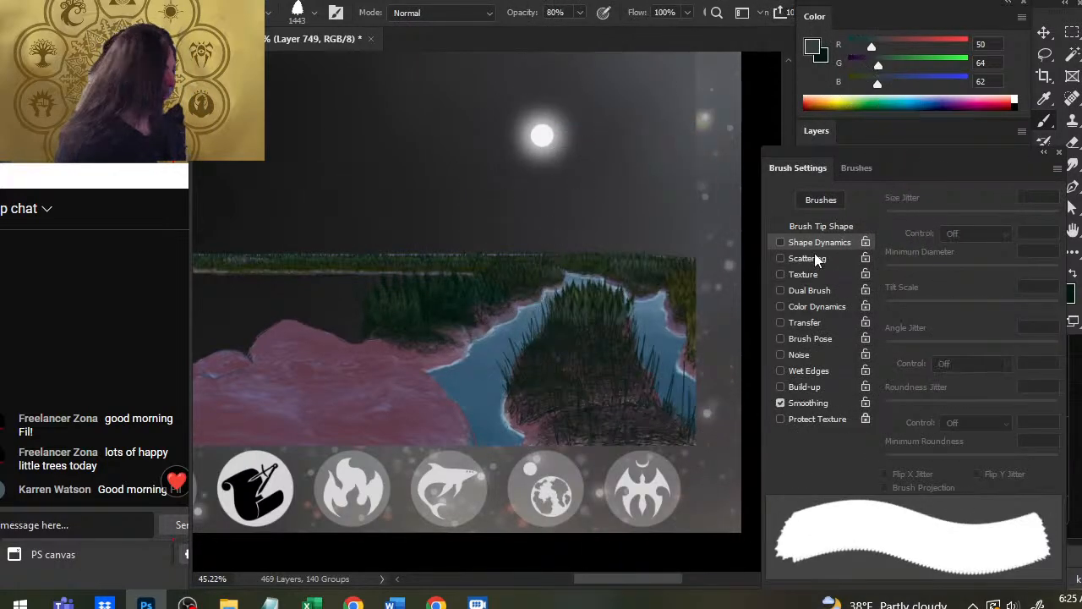
click(811, 243)
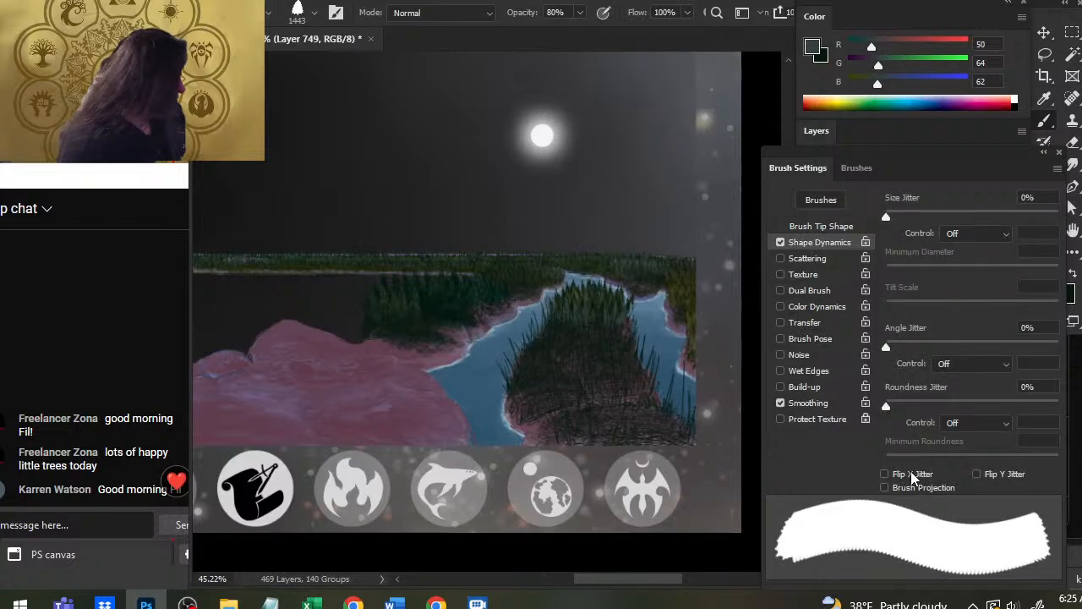
click(885, 488)
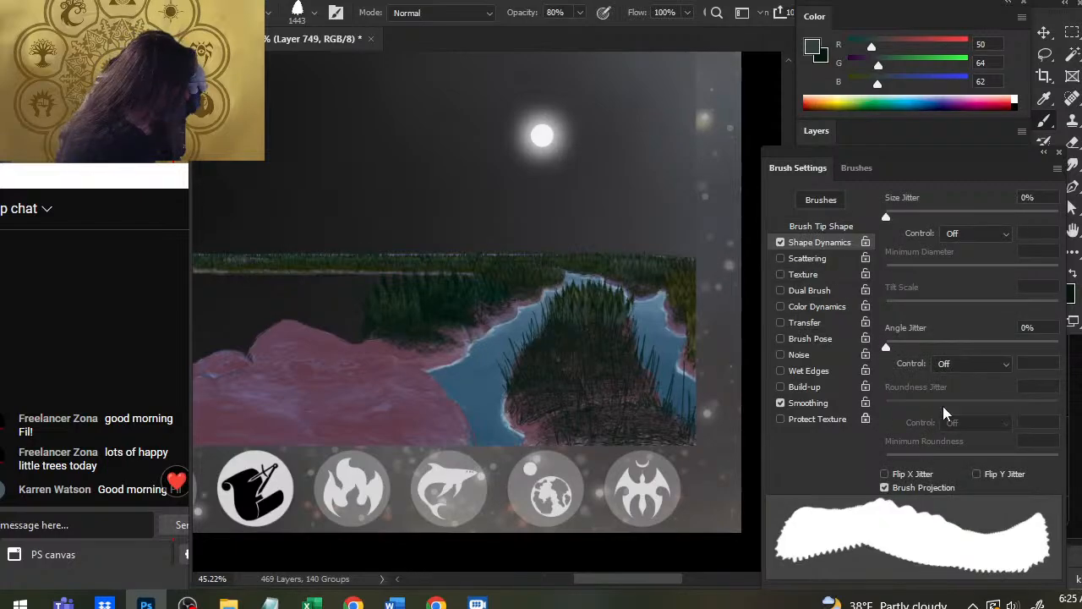
click(1049, 160)
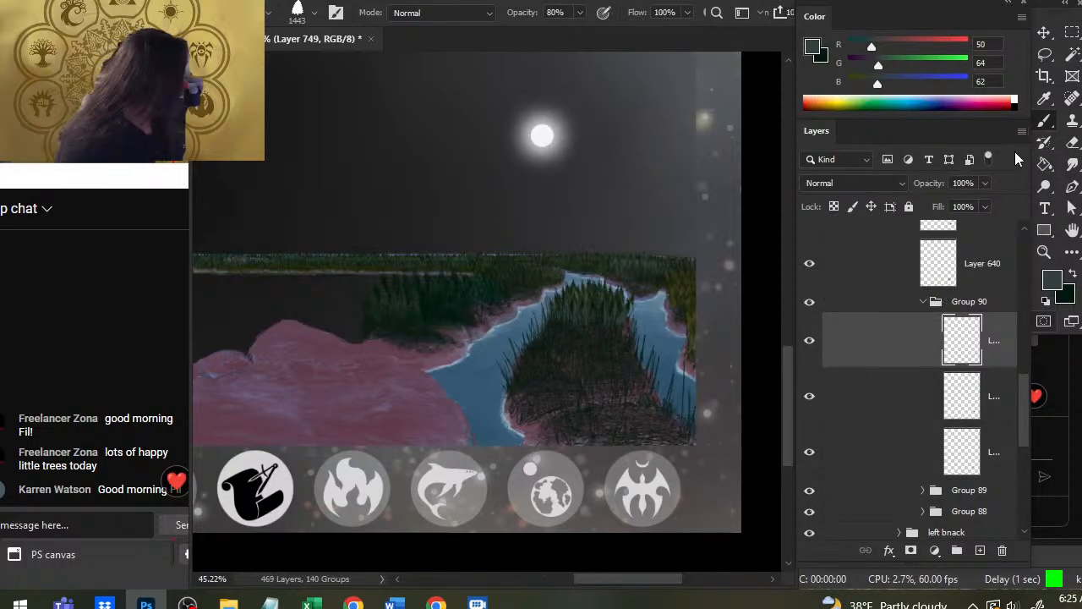
Try to rotate the distant conifer brush tip with its angle control.
right_click(559, 257)
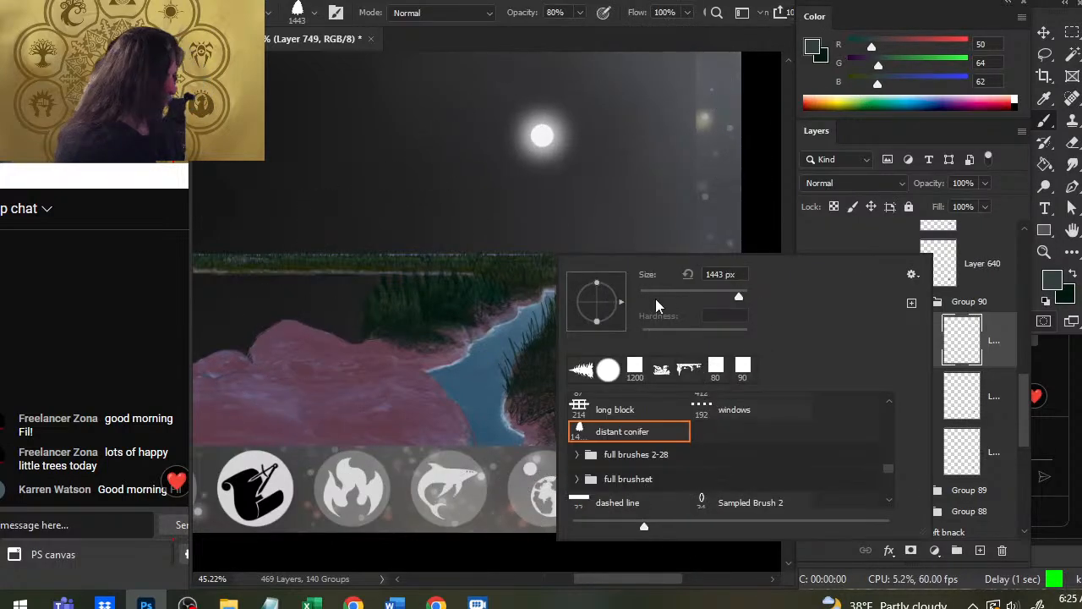
drag(597, 295, 594, 250)
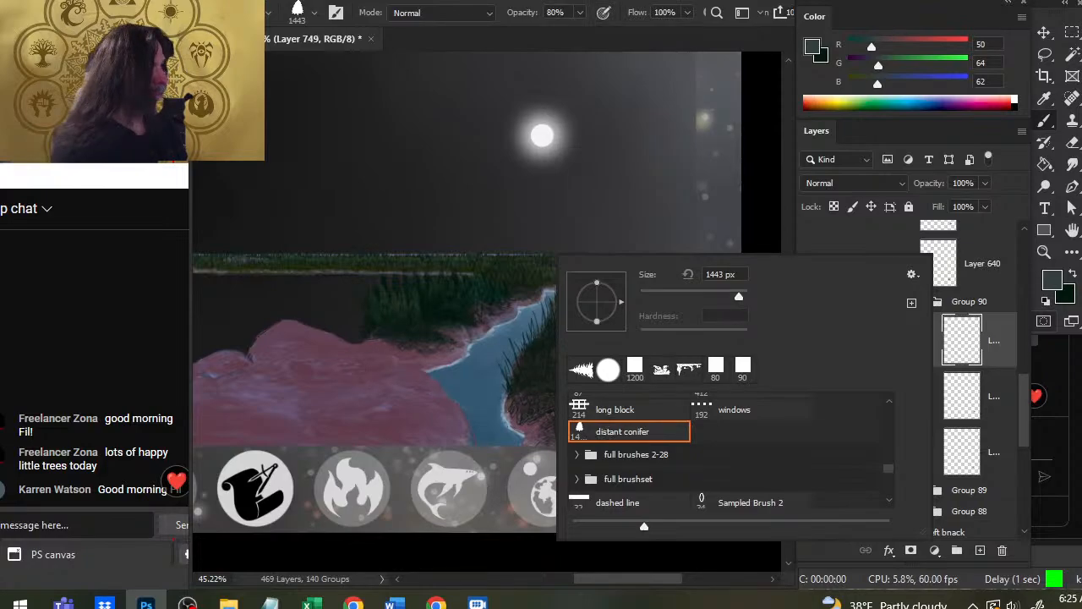
click(474, 321)
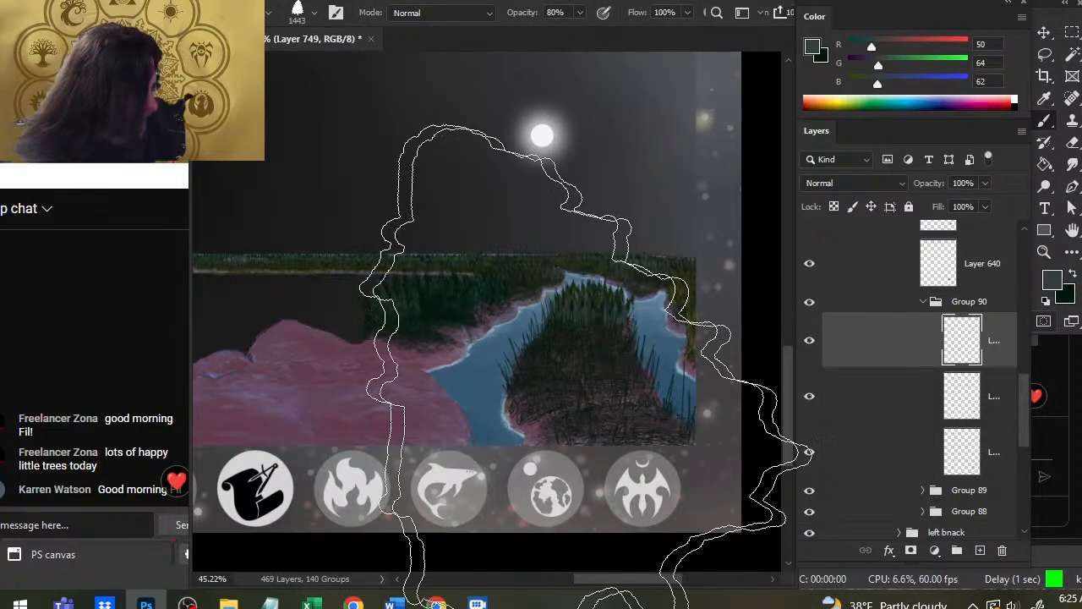
Reduce the distant conifer brush size to 125 px.
key(bracketleft)
key(bracketleft)
key(bracketleft)
key(bracketleft)
key(bracketleft)
key(bracketleft)
key(bracketleft)
key(bracketleft)
key(bracketleft)
key(bracketleft)
key(bracketleft)
key(bracketleft)
key(bracketleft)
key(bracketleft)
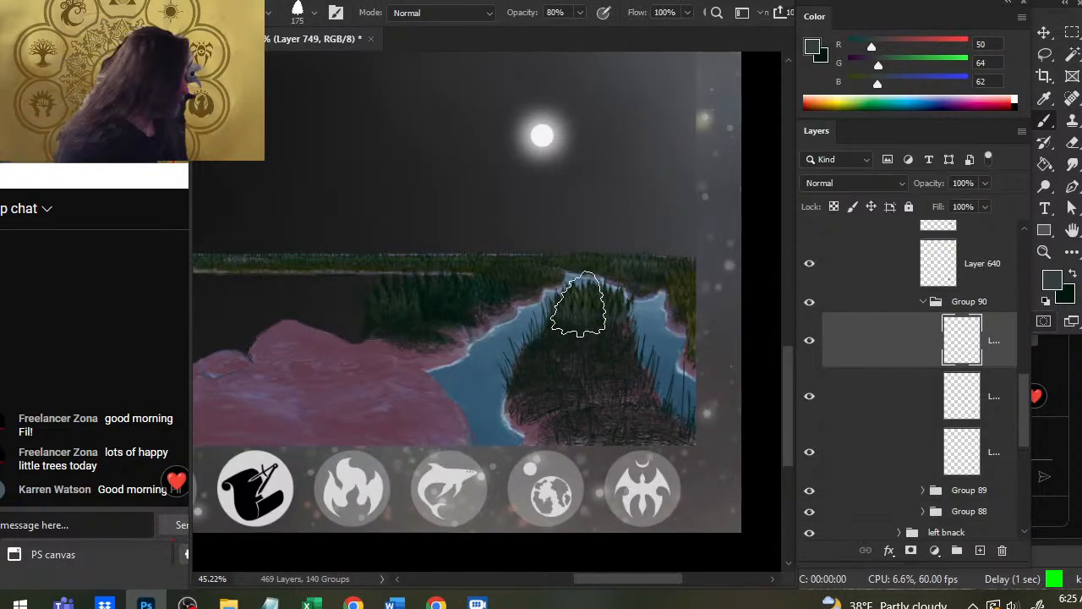
right_click(579, 306)
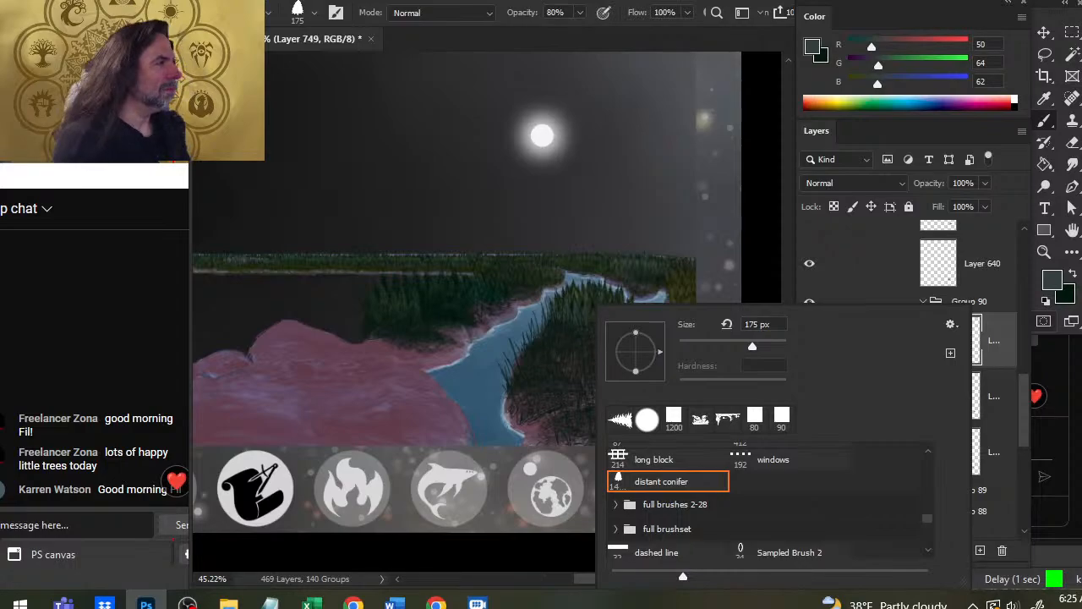
key(Escape)
key(bracketleft)
key(bracketleft)
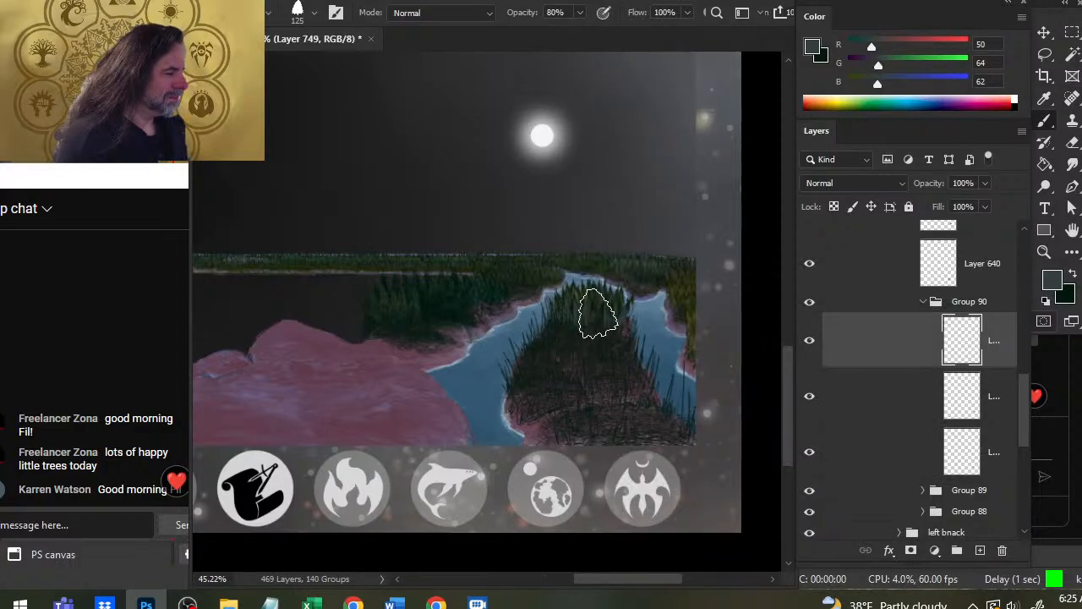
Switch to the pointed evergreen brush from the recently used brushes, keeping it at 125 px.
scroll(597, 315, up, 3)
right_click(548, 316)
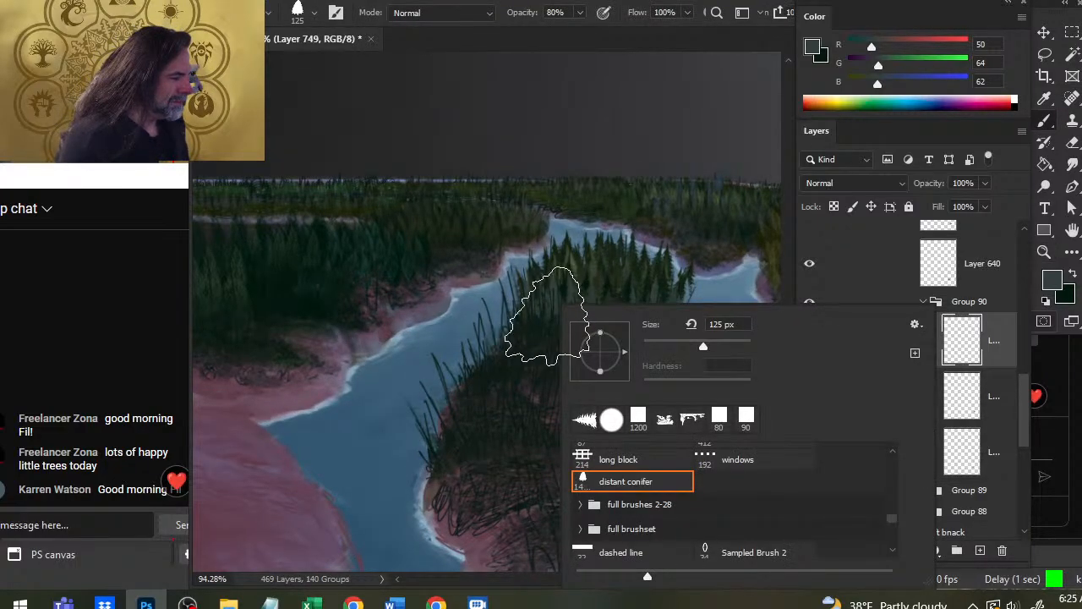
key(Escape)
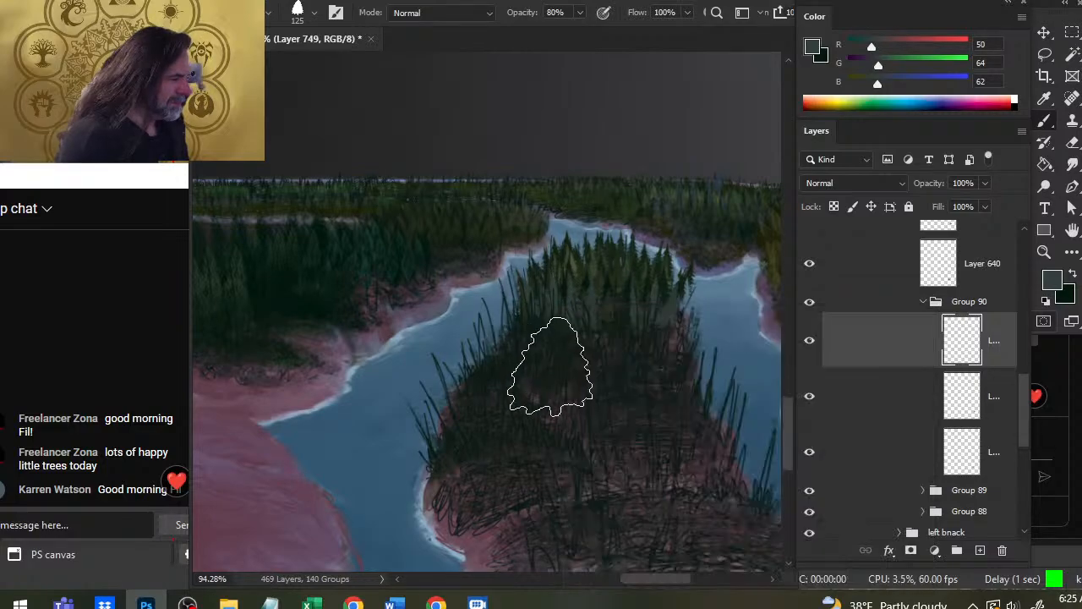
right_click(575, 309)
click(632, 412)
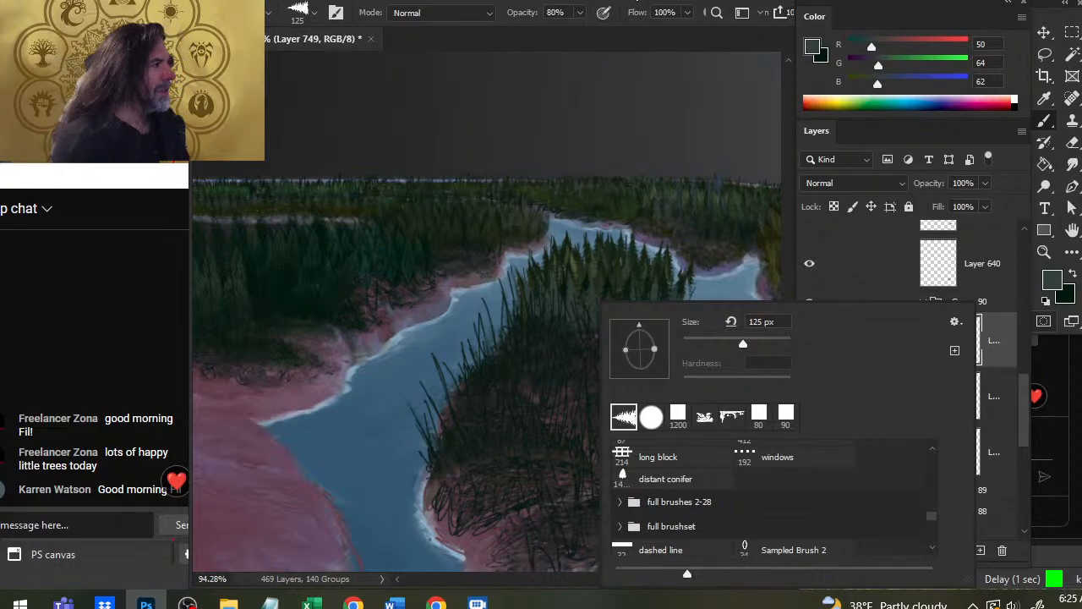
key(Escape)
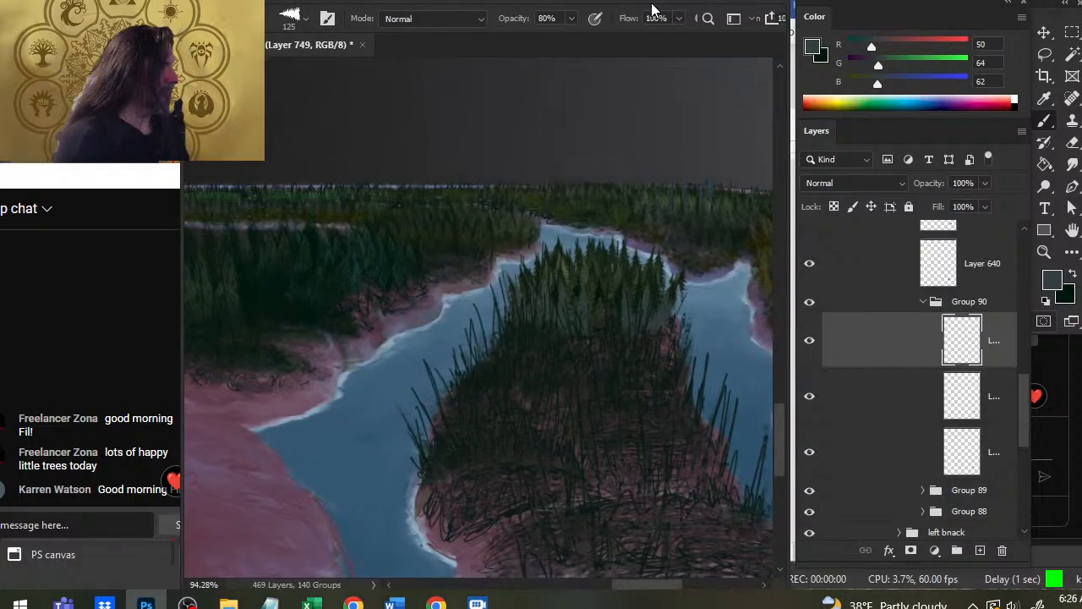
Move and resize the Photoshop window so its menus and lower edge fit on screen.
drag(782, 581, 793, 562)
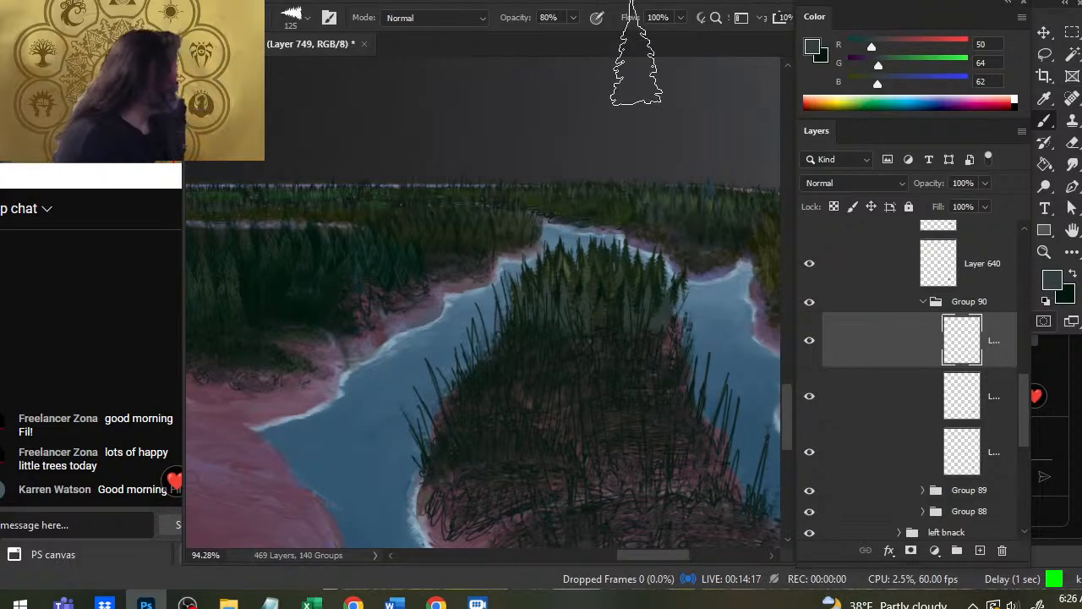
drag(640, 2, 649, 15)
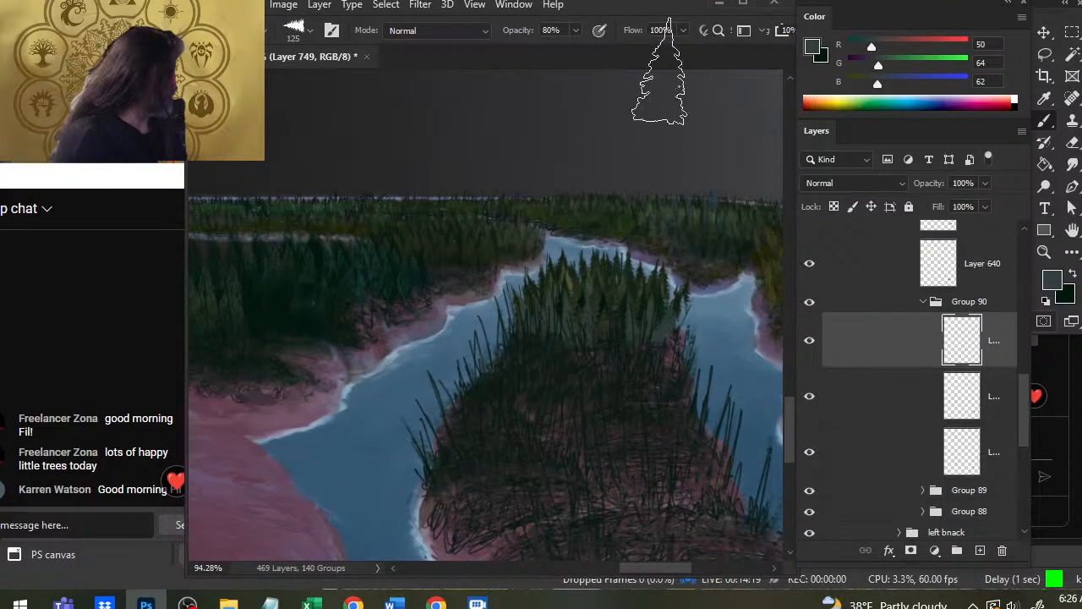
drag(789, 574, 782, 558)
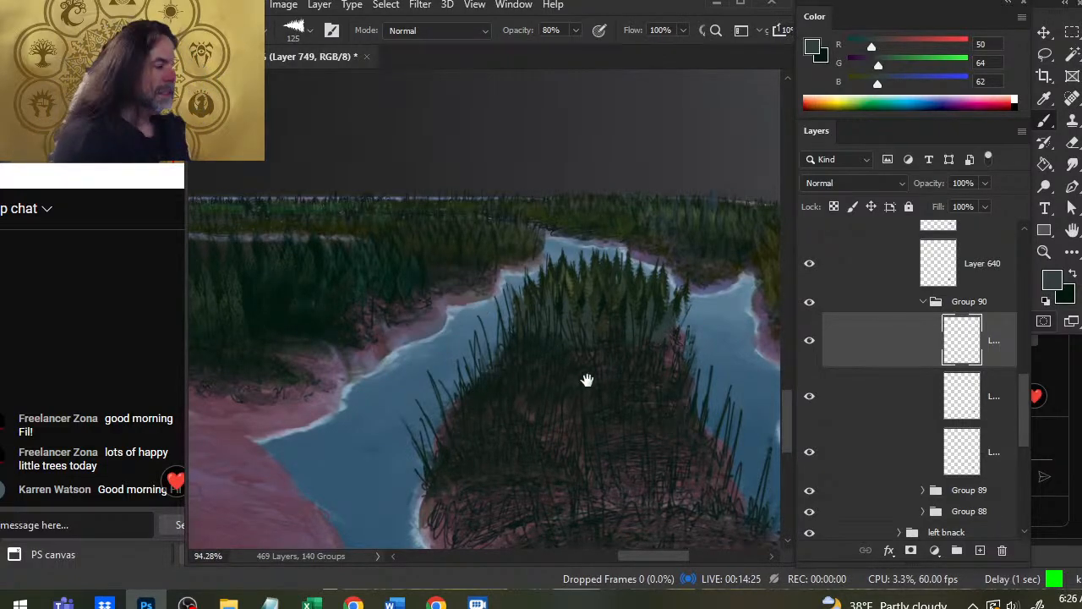
Shrink the evergreen brush to 70 px and sample the dark green (R 2, G 23, B 14) from the peninsula's foliage.
drag(586, 380, 566, 267)
key(bracketleft)
key(bracketleft)
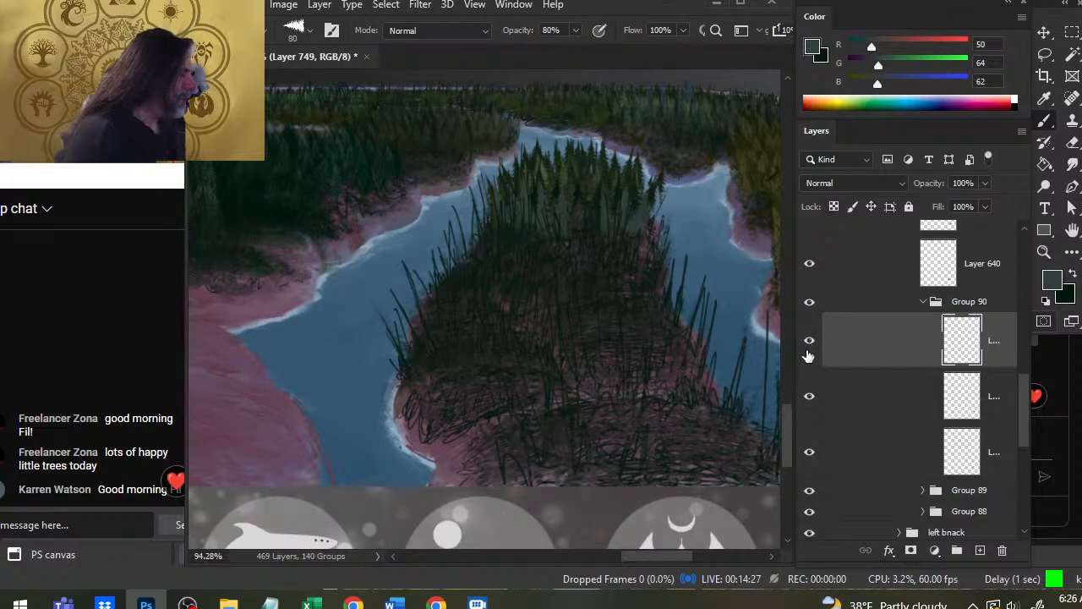
key(bracketleft)
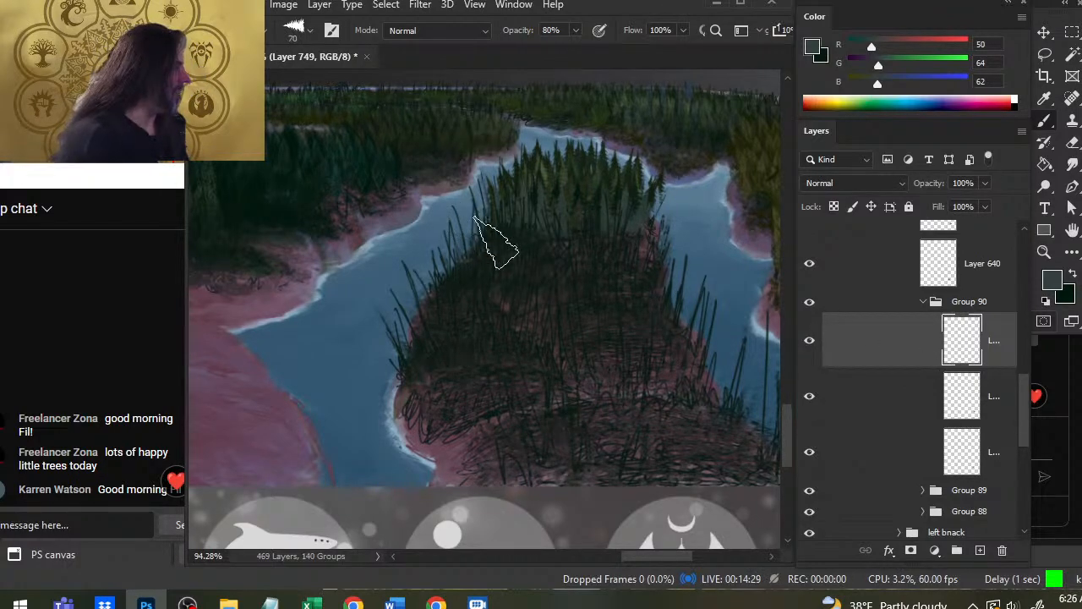
alt+click(512, 224)
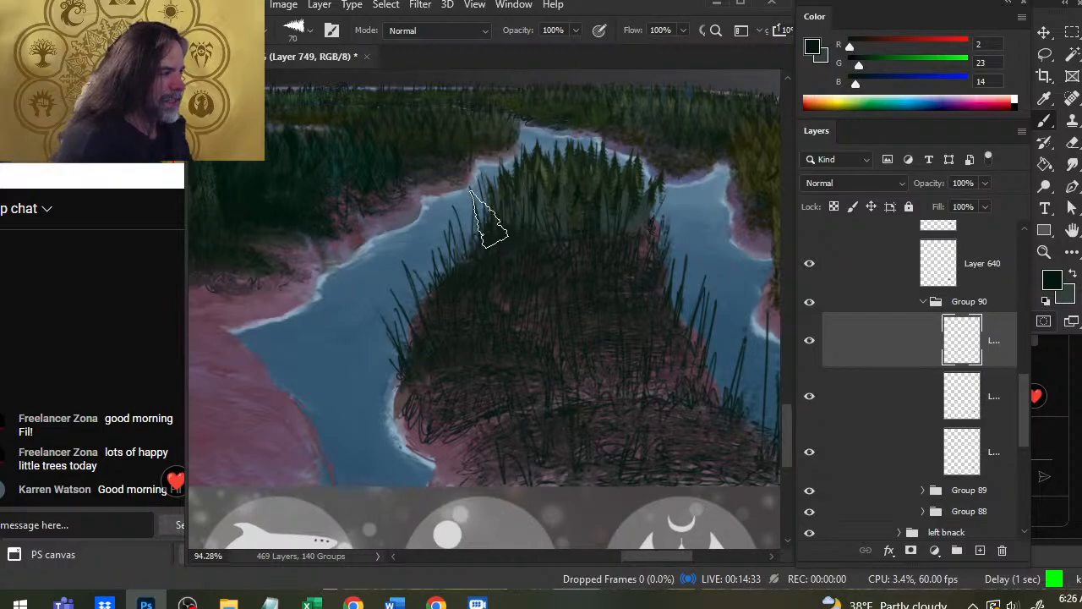
Hide Layer 640 and paint a row of dark evergreens along the base of the tree cluster at the peninsula's far end.
drag(493, 221, 506, 220)
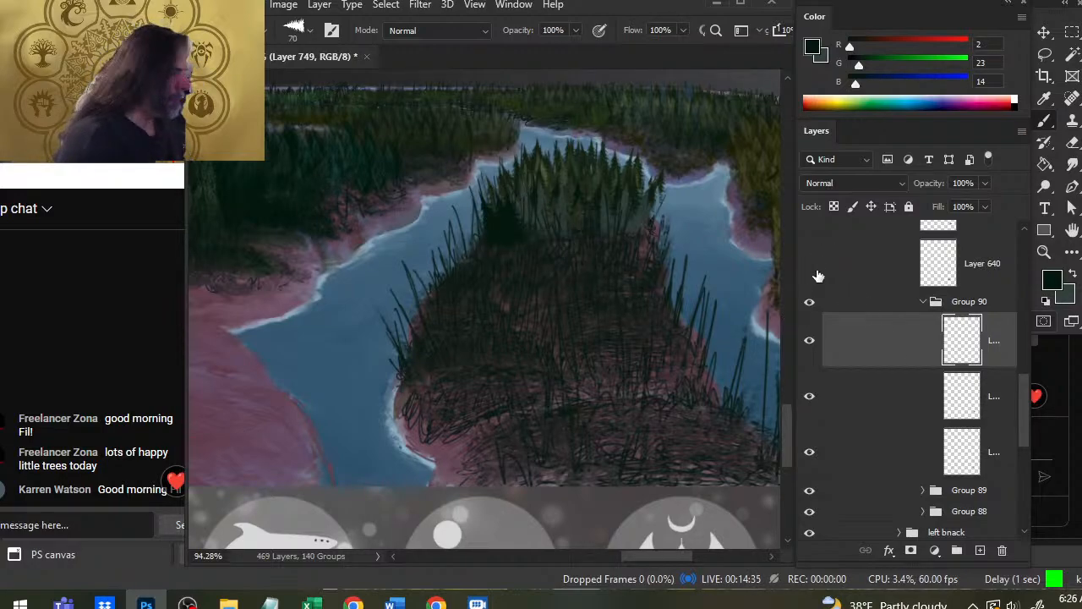
key(ctrl+z)
key(ctrl+z)
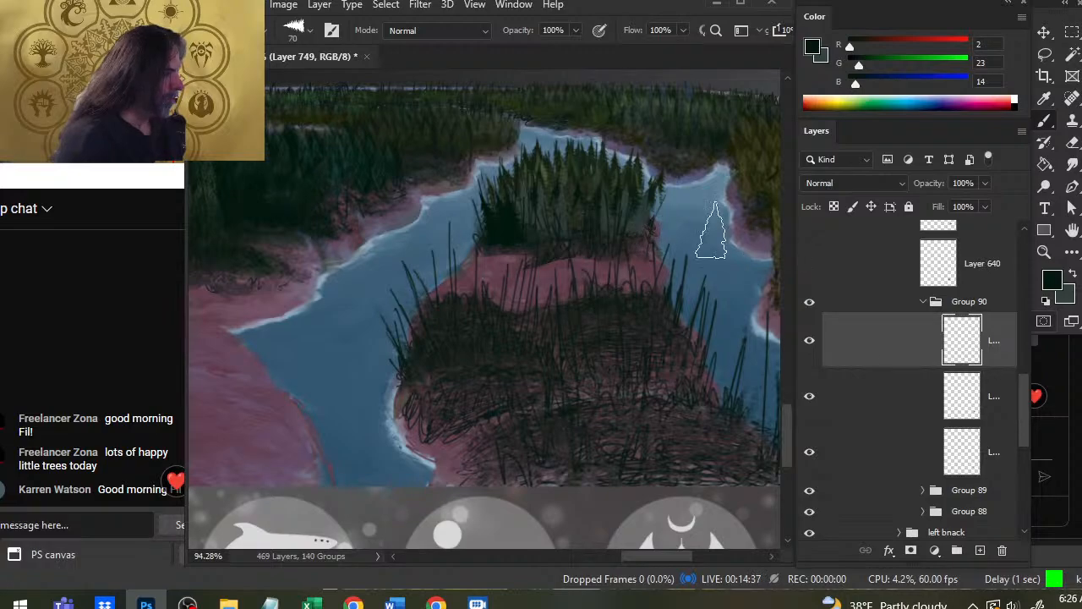
mouse_move(513, 203)
mouse_down()
mouse_move(538, 232)
mouse_move(551, 217)
mouse_move(562, 235)
mouse_move(576, 219)
mouse_move(589, 244)
mouse_move(599, 208)
mouse_move(655, 216)
mouse_up()
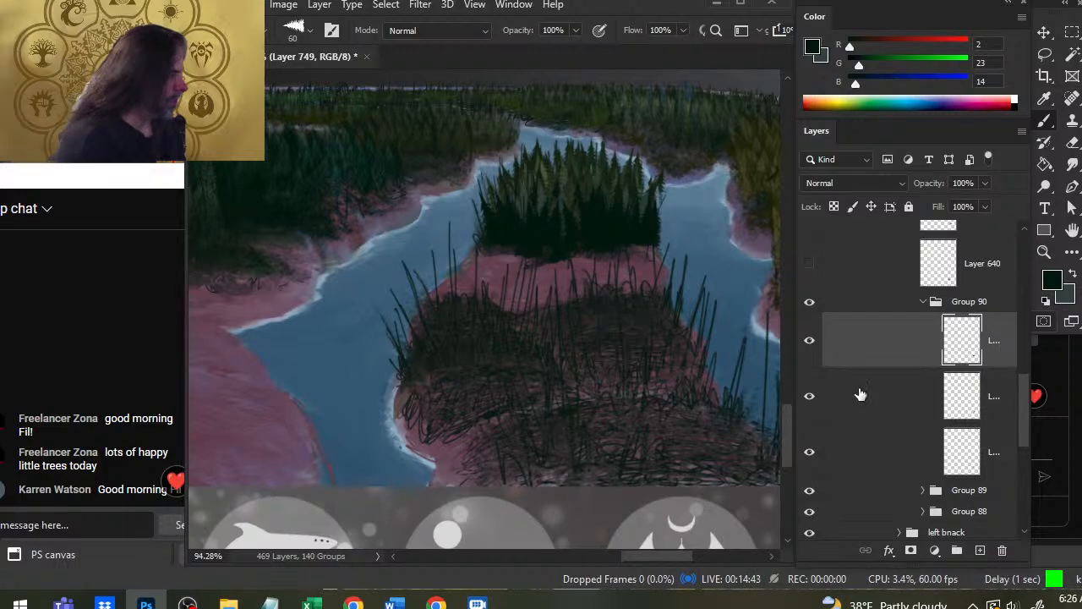
Soften the new dark evergreen row using the Eraser with the evergreen tip at 30% opacity and 70 px.
key(e)
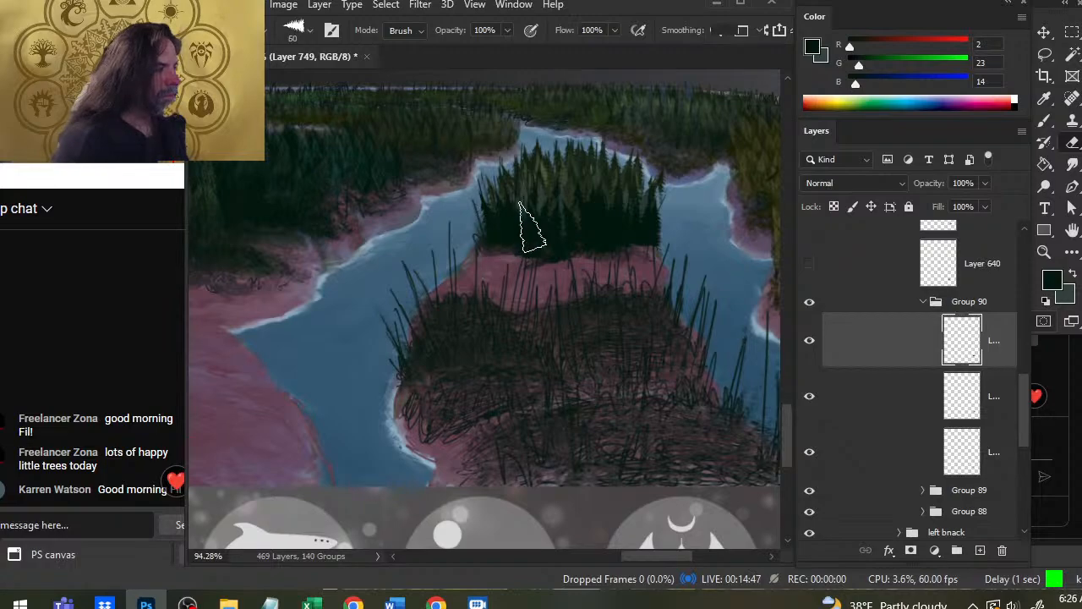
key(3)
key(bracketright)
key(bracketright)
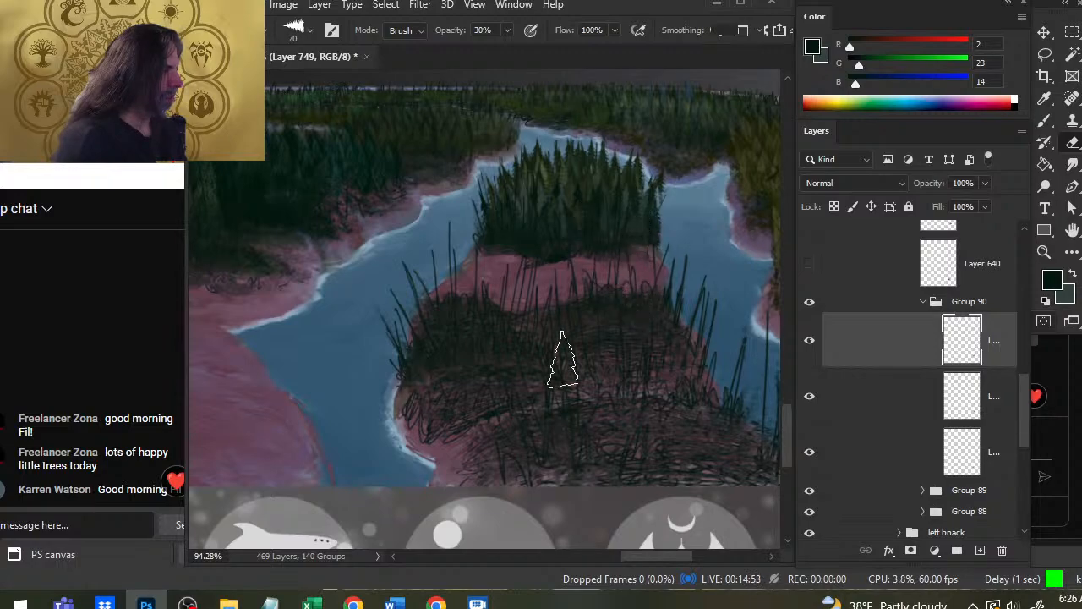
Sample the teal green (R 24, G 51, B 44) from the far bank's foliage and paint evergreens along the peninsula cluster's base, enlarging the brush to 70 px.
key(b)
alt+click(524, 245)
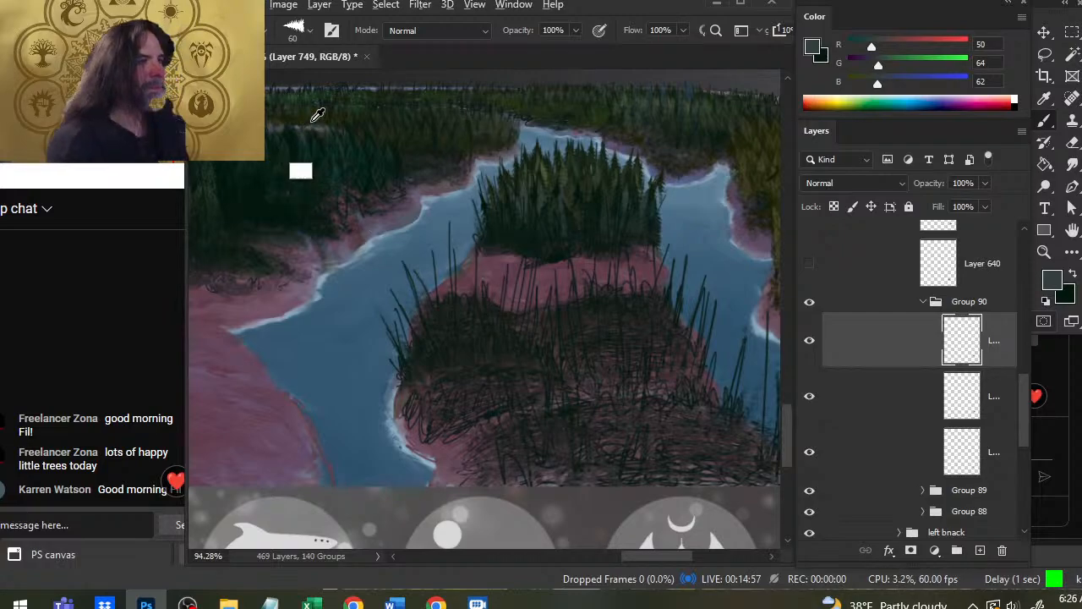
alt+click(254, 157)
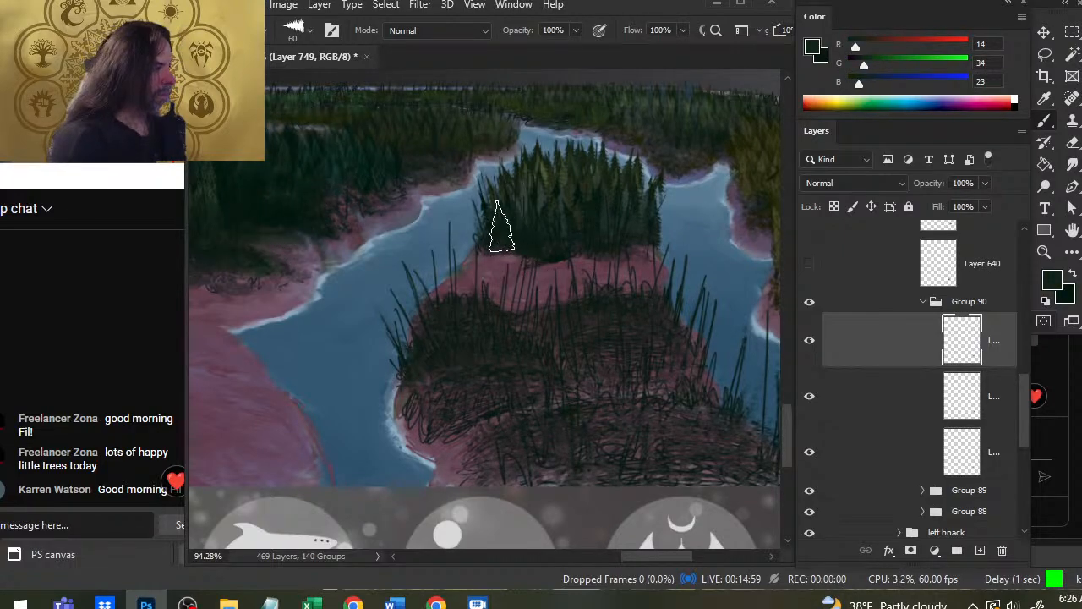
alt+click(346, 142)
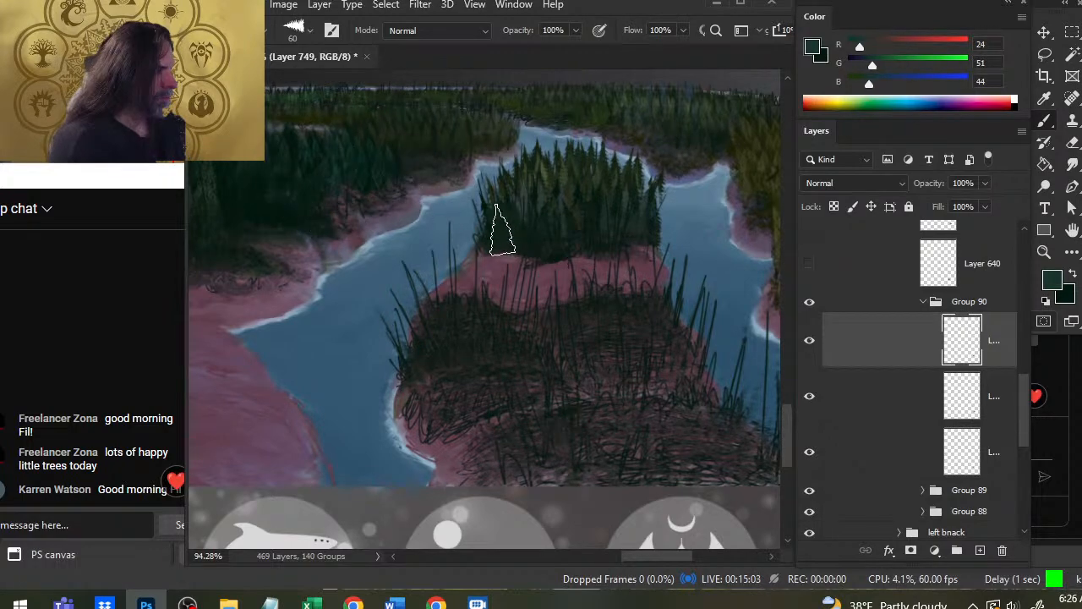
click(505, 230)
click(523, 225)
key(bracketright)
click(549, 234)
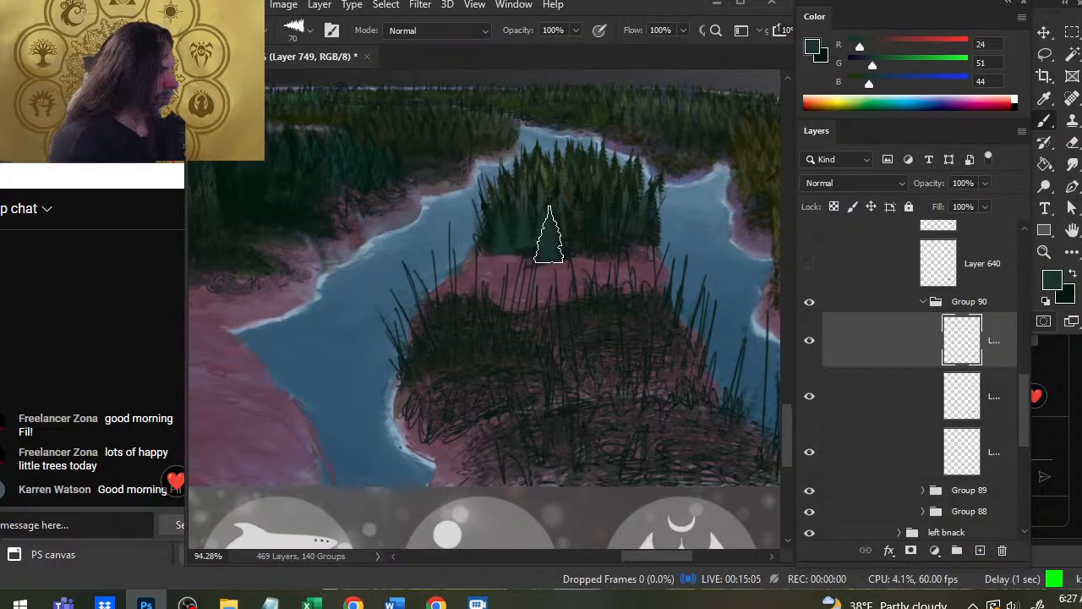
click(582, 229)
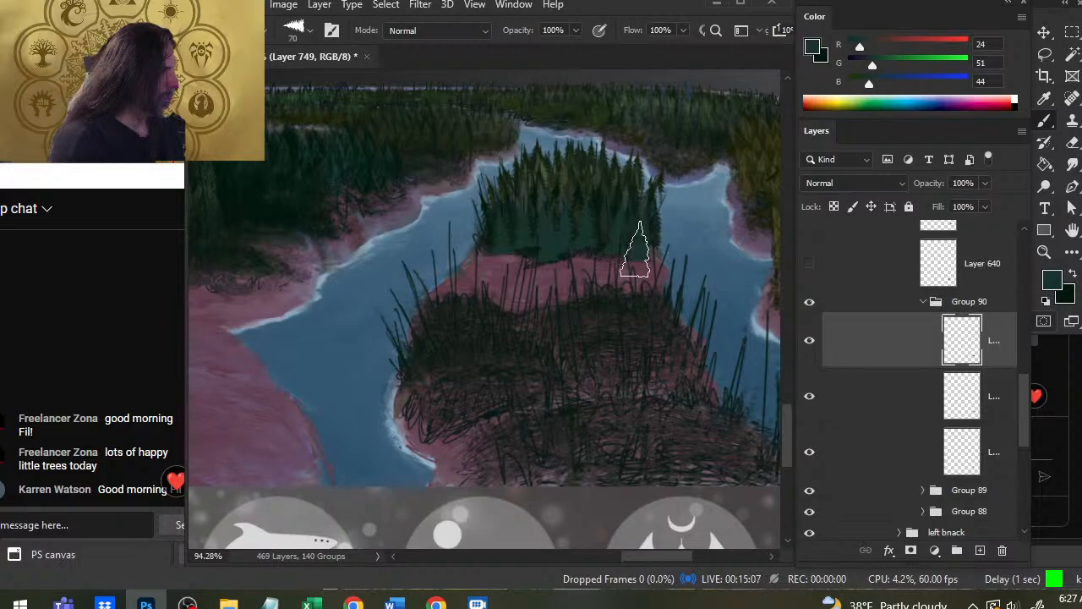
Switch back to the dark green (R 2, G 23, B 14) to touch up the teal evergreen row, and soften it using the Eraser at 30% opacity.
key(x)
click(495, 237)
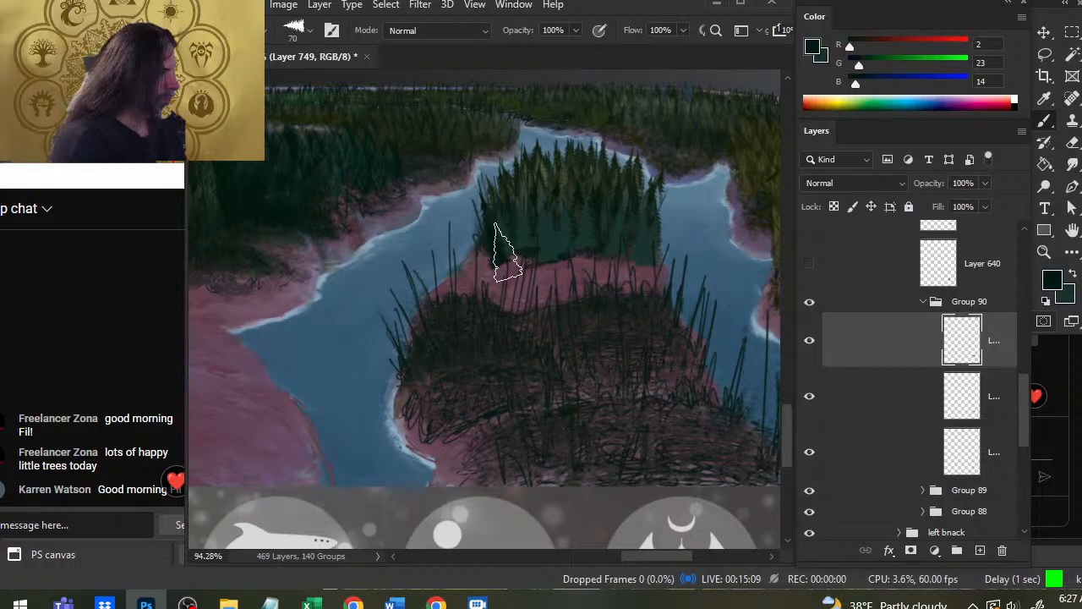
key(e)
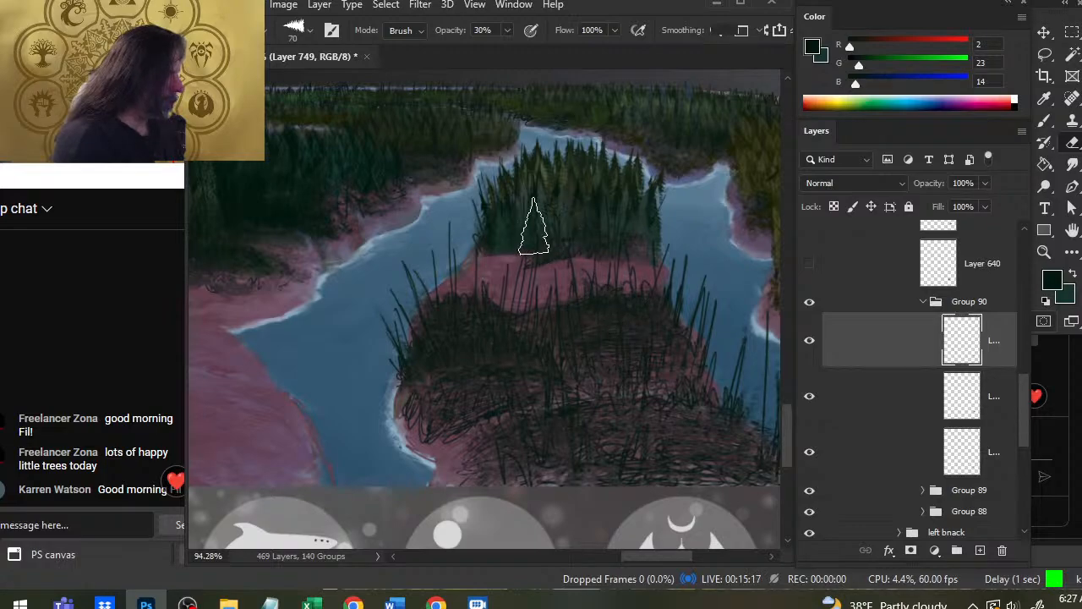
Collapse Group 90, turn Layers 642 and 640 visible, and group those two layers together.
click(922, 306)
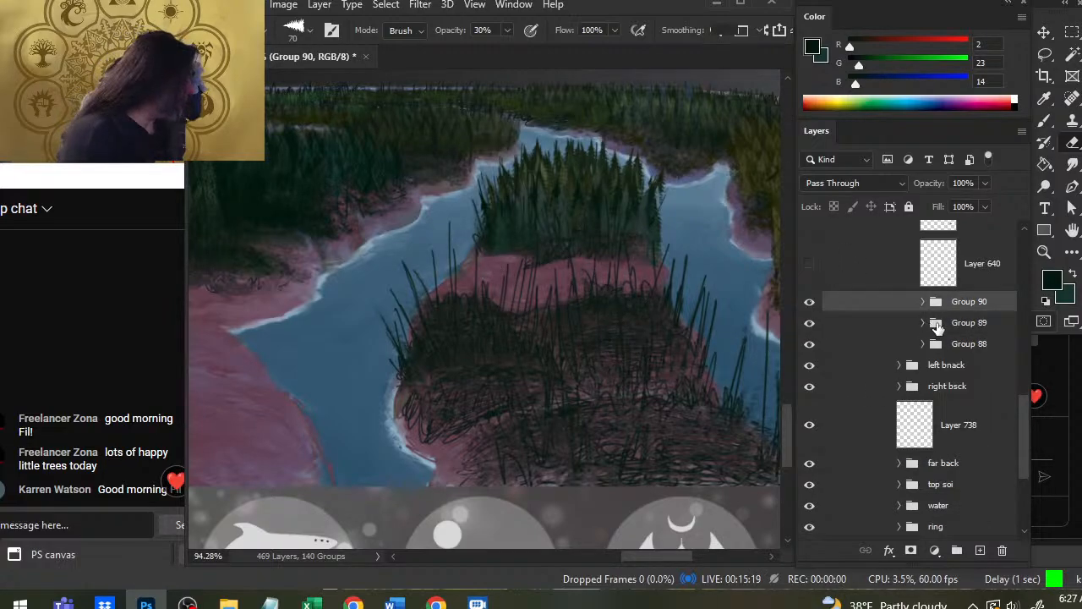
scroll(1020, 395, up, 3)
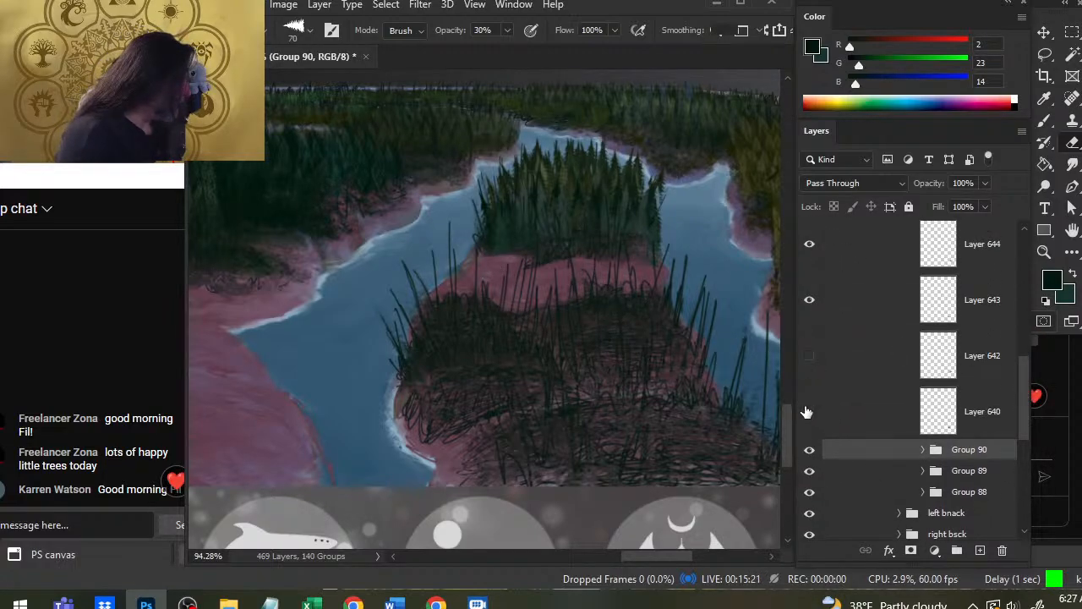
click(838, 375)
ctrl+click(872, 410)
key(ctrl+g)
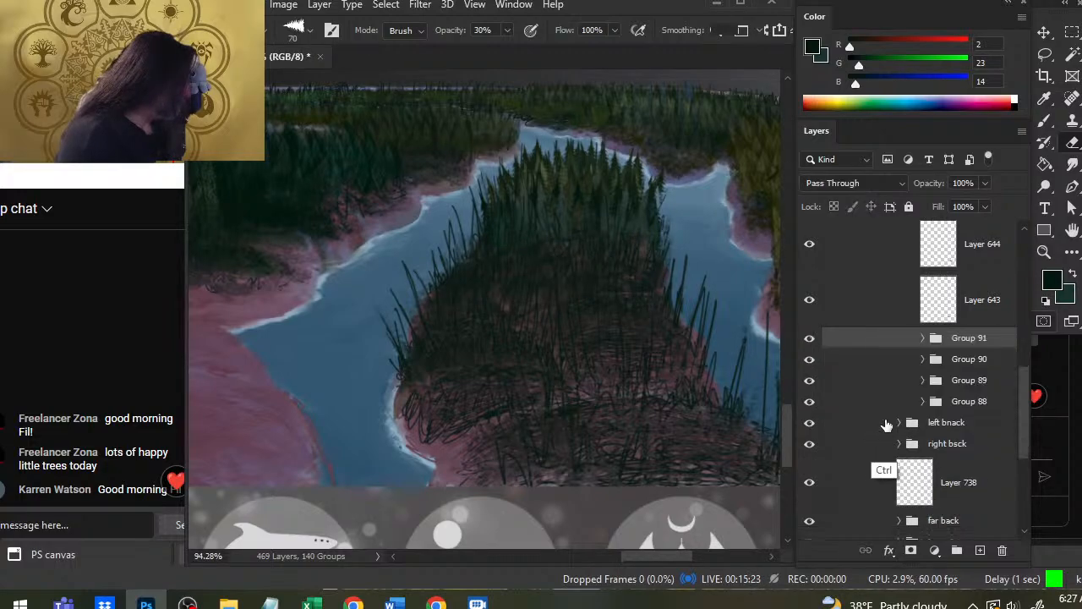
Add a layer above Layer 642 inside the new group and paint a dark evergreen row (R 2, G 23, B 14) across the peninsula at 80 px.
click(922, 337)
click(931, 385)
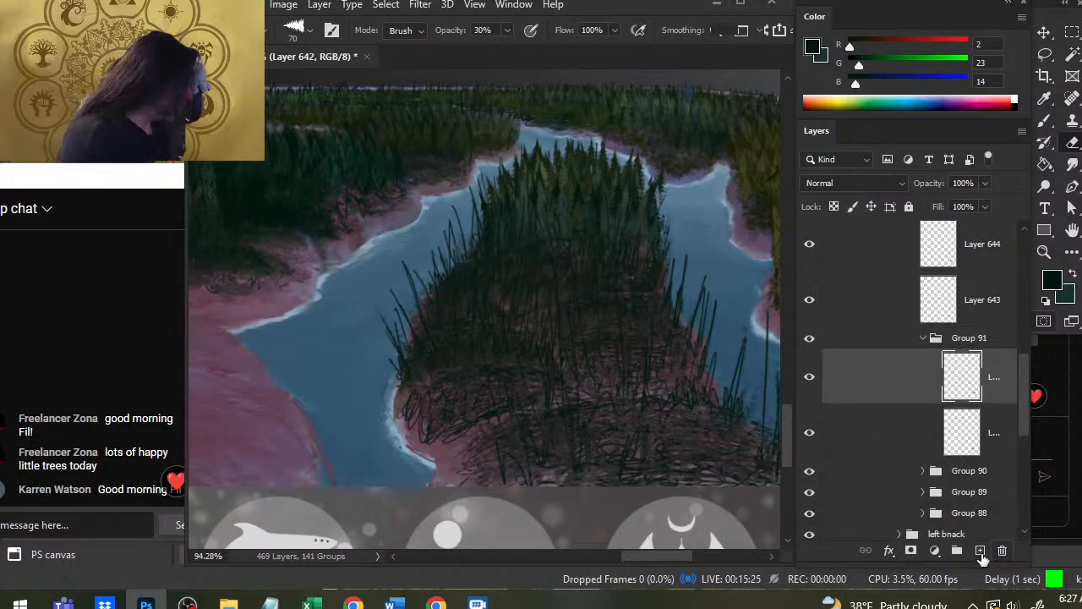
click(979, 550)
key(x)
key(b)
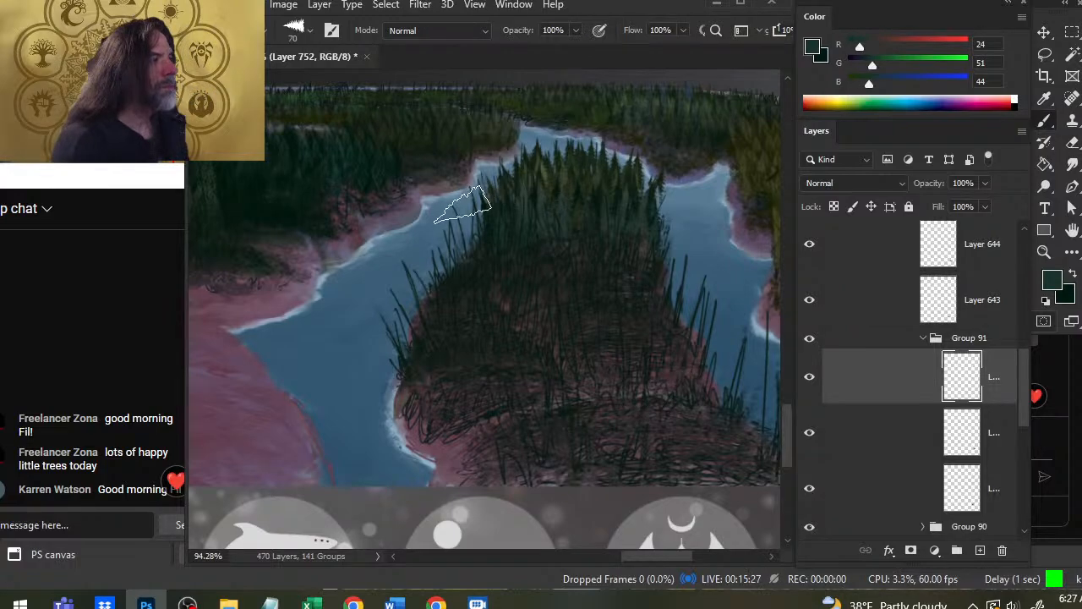
key(x)
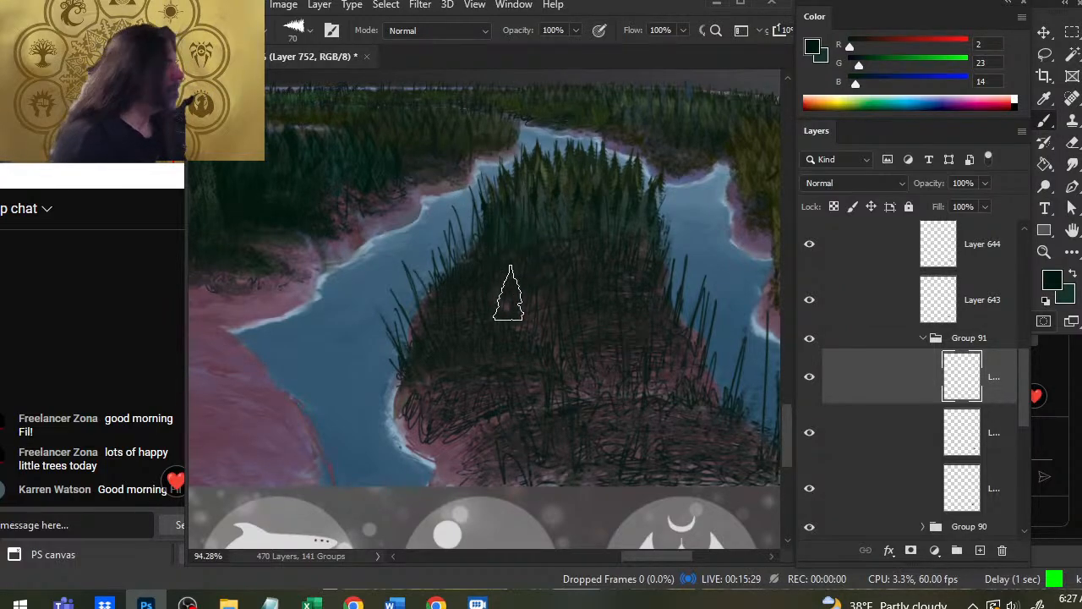
key(])
mouse_move(482, 236)
mouse_down()
mouse_move(530, 222)
mouse_move(553, 241)
mouse_move(550, 228)
mouse_move(563, 220)
mouse_move(600, 250)
mouse_move(618, 245)
mouse_move(608, 226)
mouse_move(620, 227)
mouse_move(640, 261)
mouse_up()
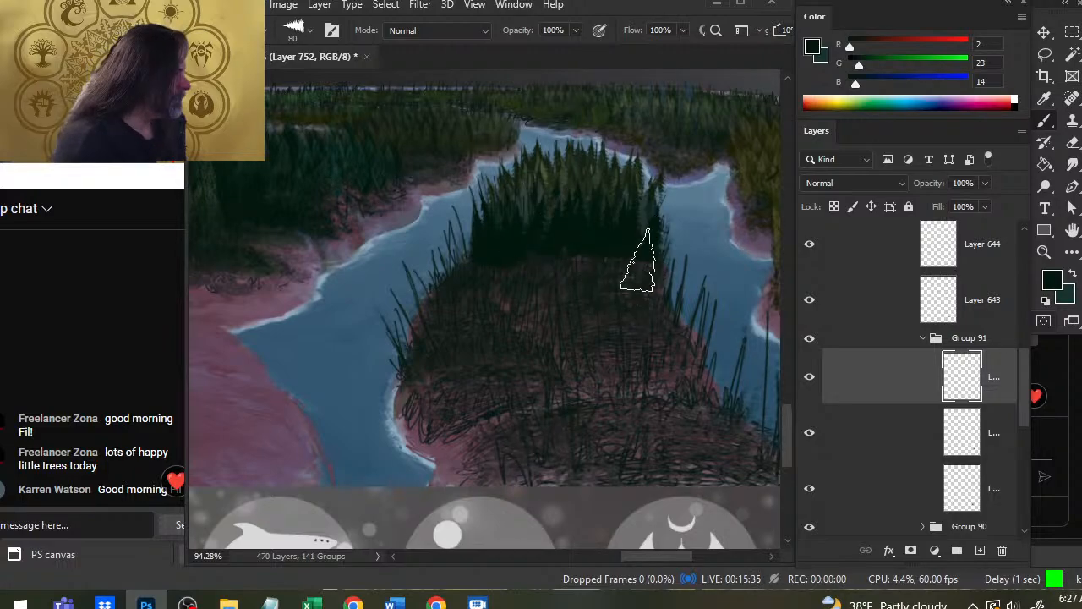
Soften the dark evergreen row with the Eraser at 30% opacity and add more dark evergreens at its left end.
key(e)
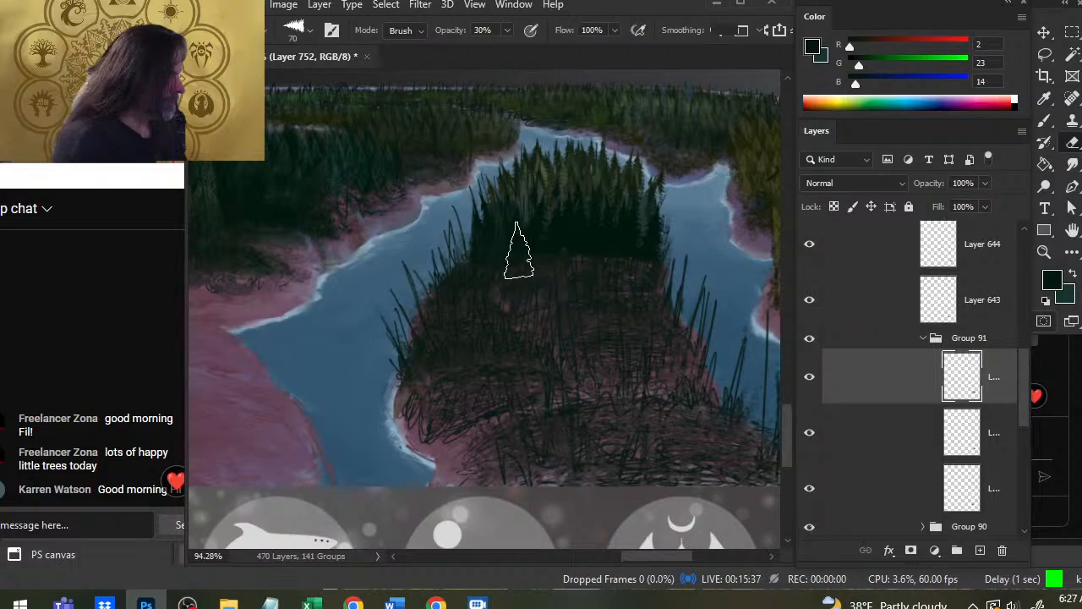
key(b)
drag(478, 219, 493, 265)
key(e)
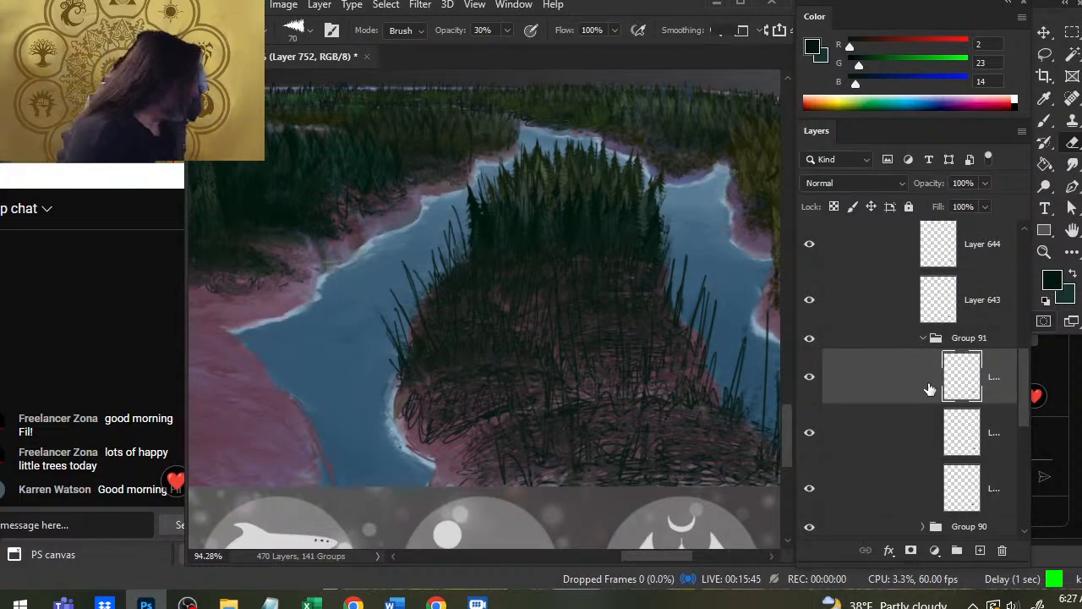
Add a layer and paint a teal evergreen row (R 24, G 51, B 44) over the base of the dark trees, enlarging the brush to 90 px.
click(980, 551)
key(x)
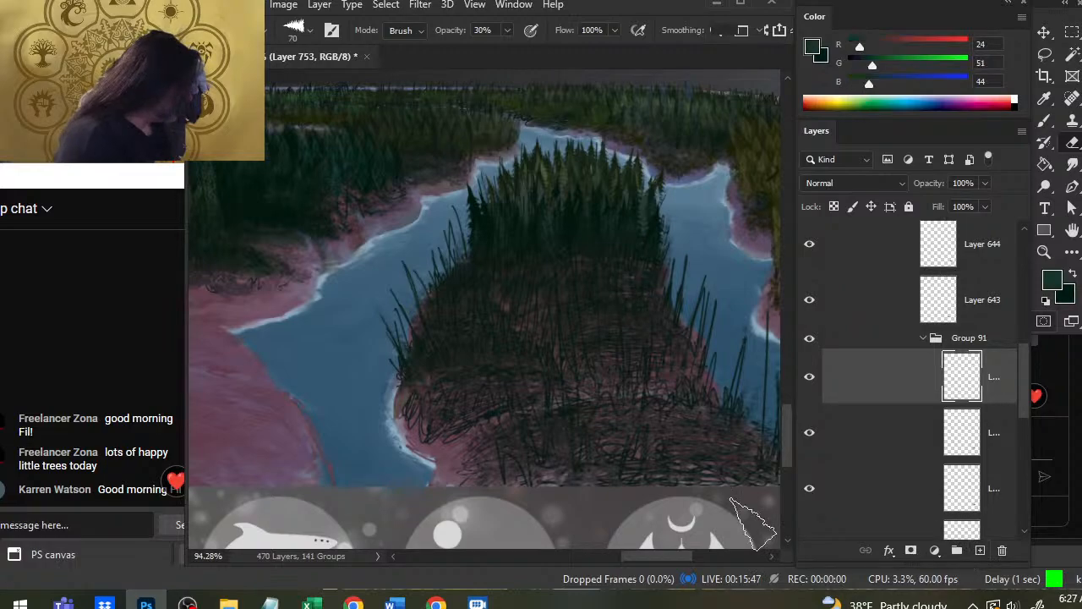
key(b)
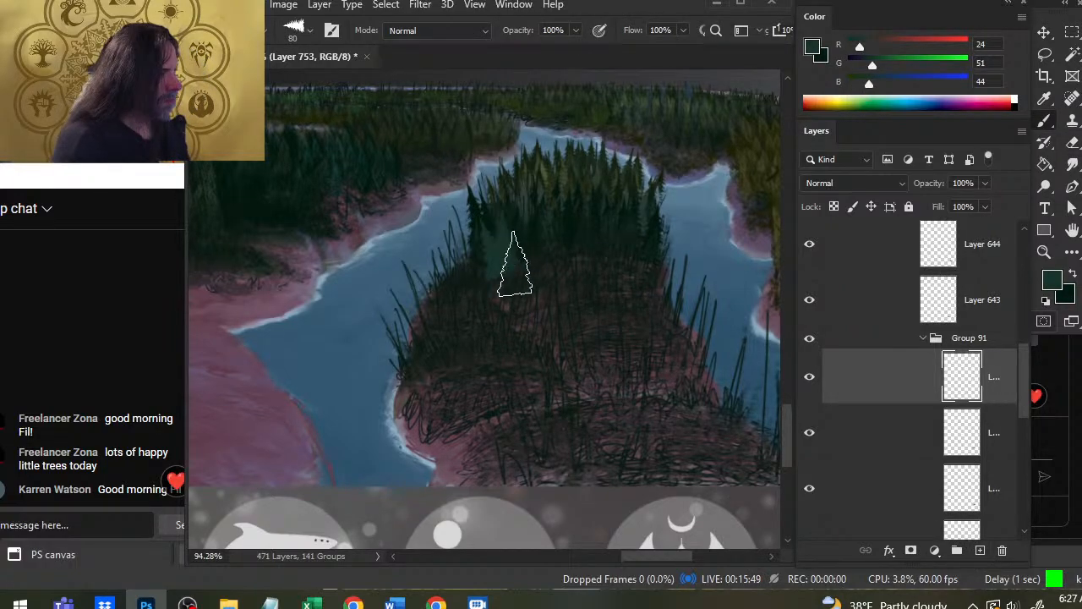
key(bracketright)
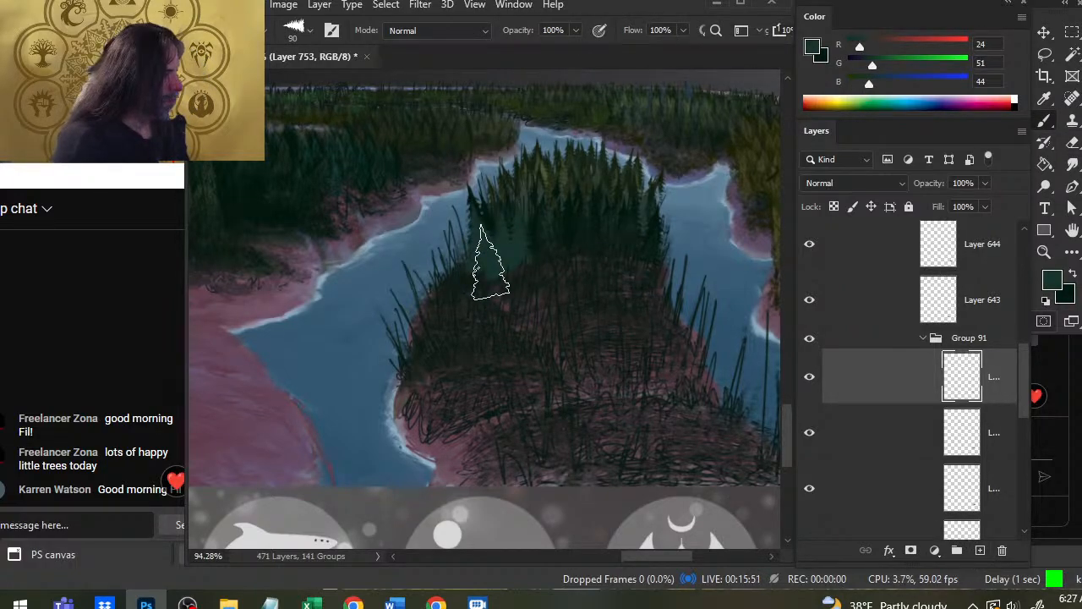
mouse_move(491, 262)
mouse_down()
mouse_move(539, 237)
mouse_move(630, 241)
mouse_up()
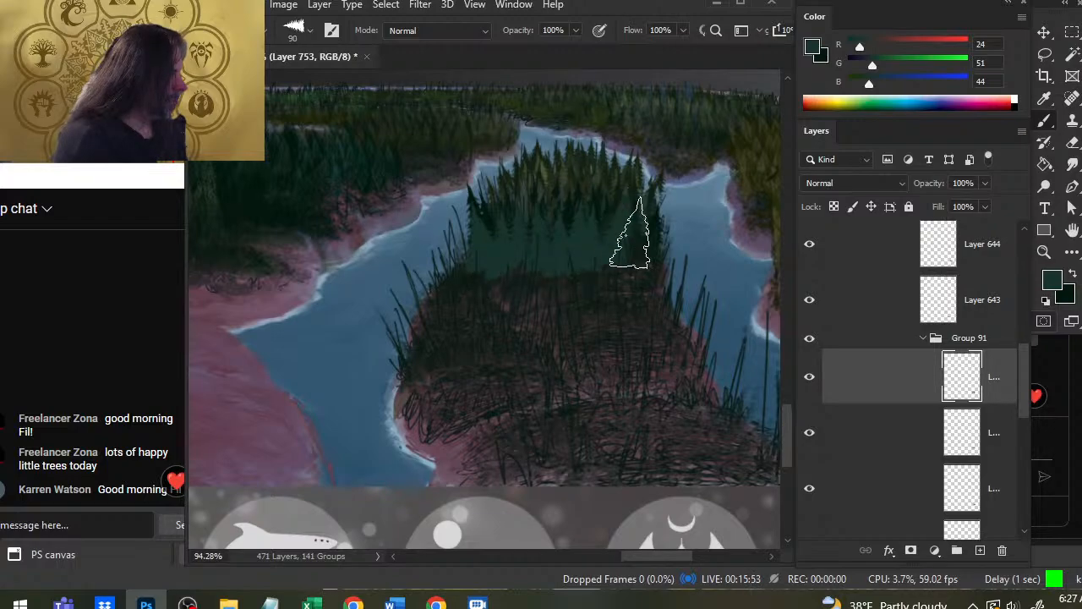
Compare the teal row by toggling its layer's visibility, and fade it into the dark trees using the Eraser at 30% opacity and 70 px.
click(810, 358)
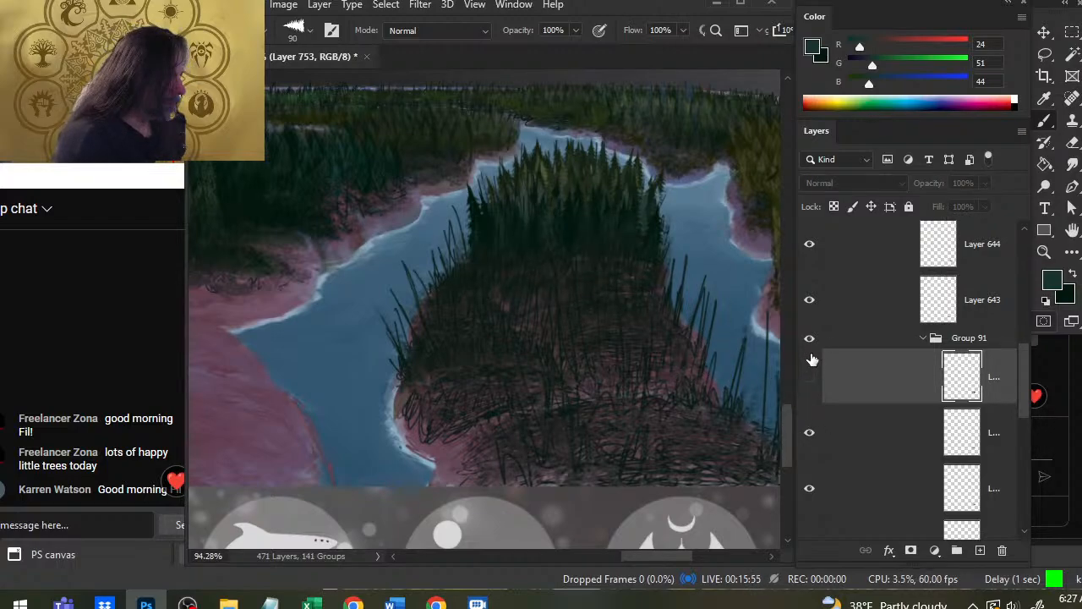
click(811, 343)
click(810, 340)
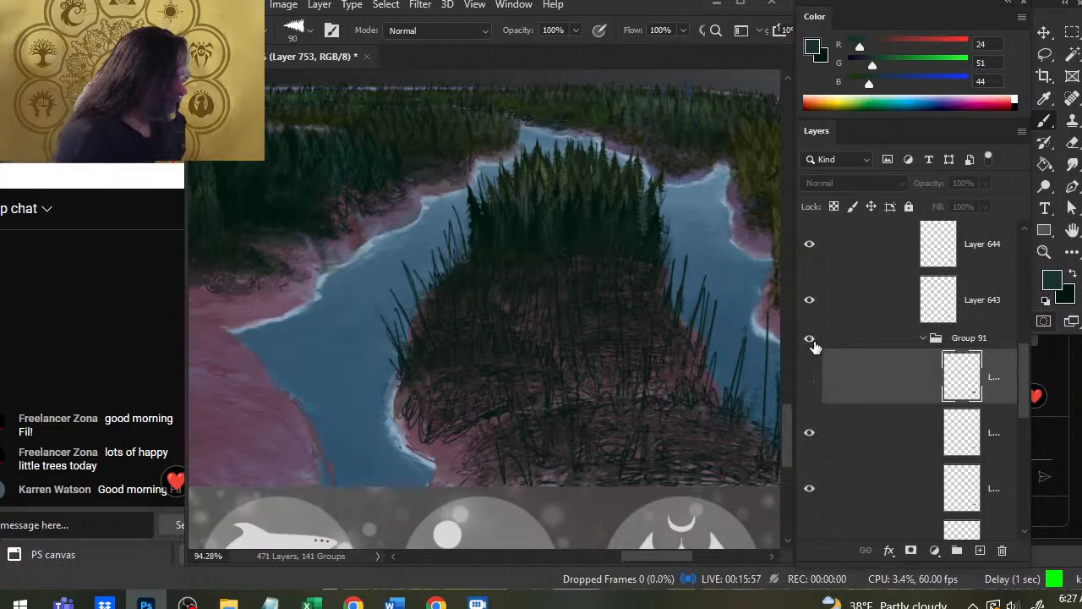
click(810, 378)
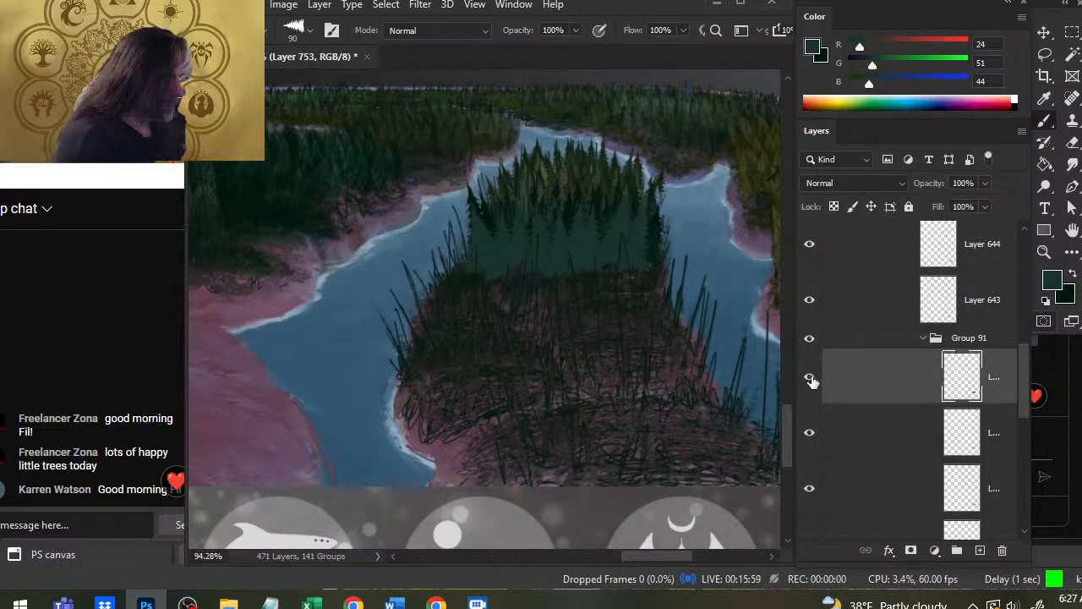
key(e)
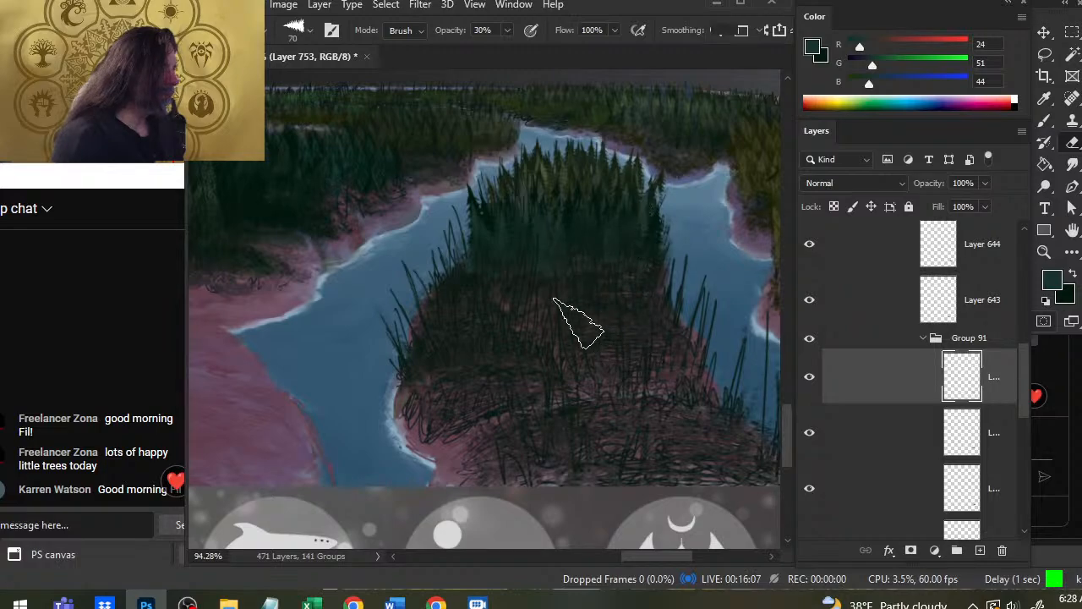
On a new layer, paint a dark evergreen row (R 2, G 23, B 14) below the teal trees at 90 px and soften it with the Eraser at 30%.
key(b)
alt+click(497, 257)
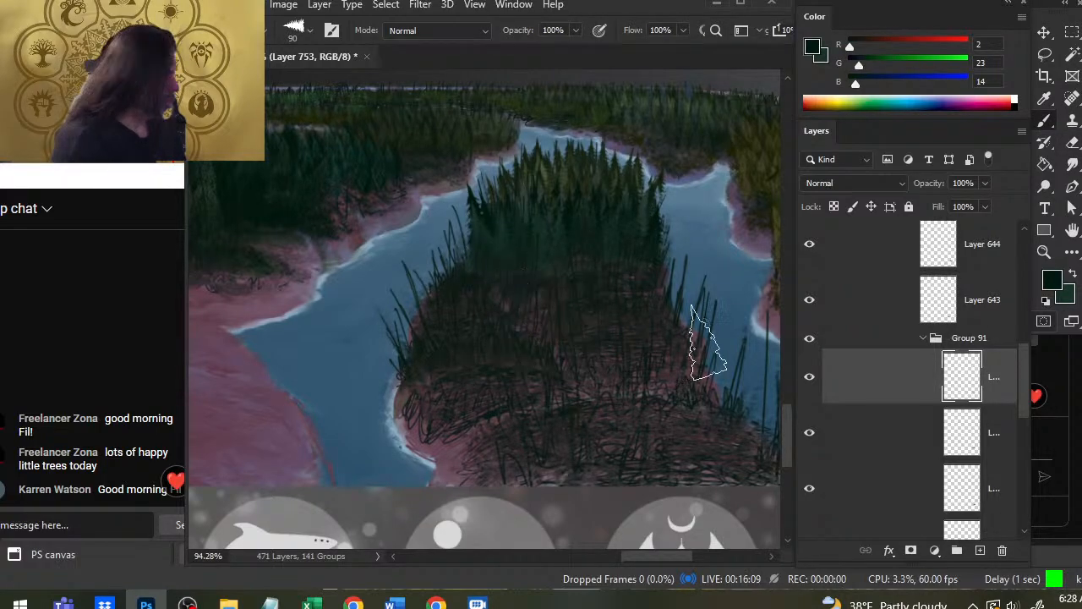
click(979, 551)
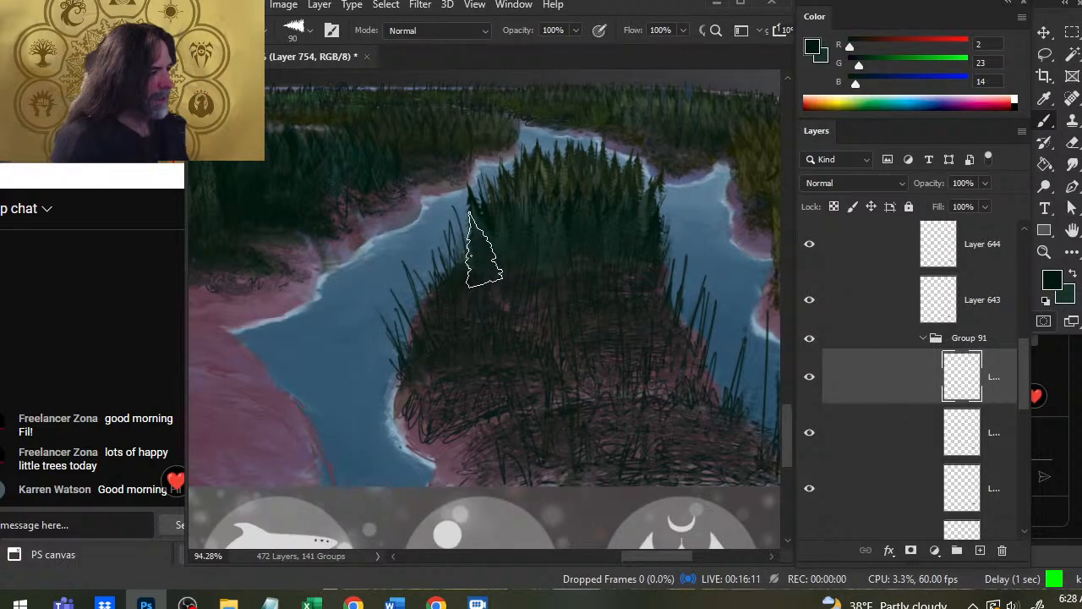
click(500, 251)
click(515, 241)
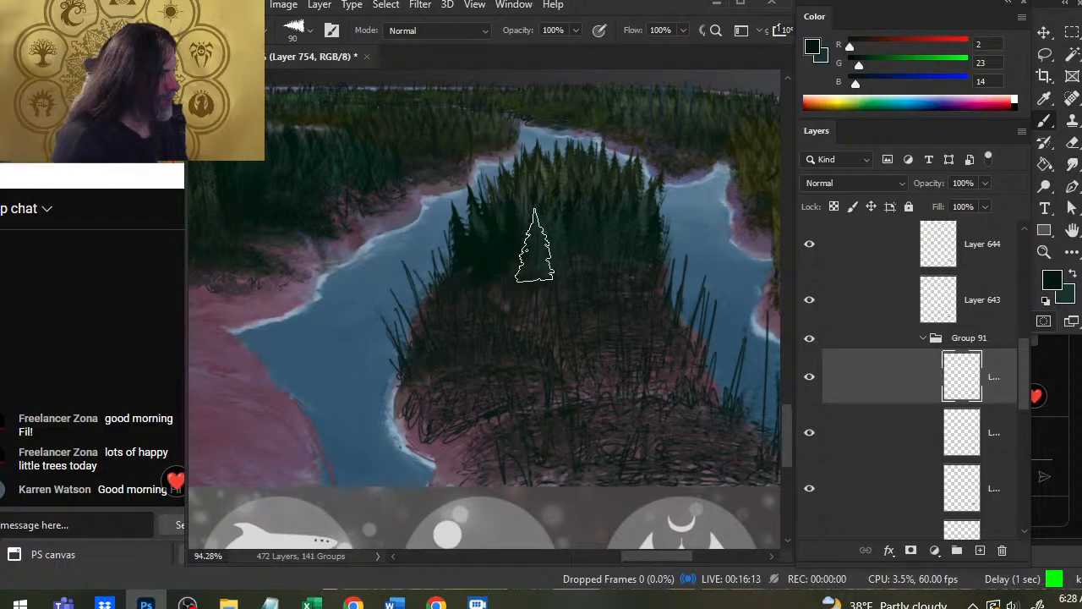
click(539, 243)
click(553, 238)
click(584, 238)
click(609, 245)
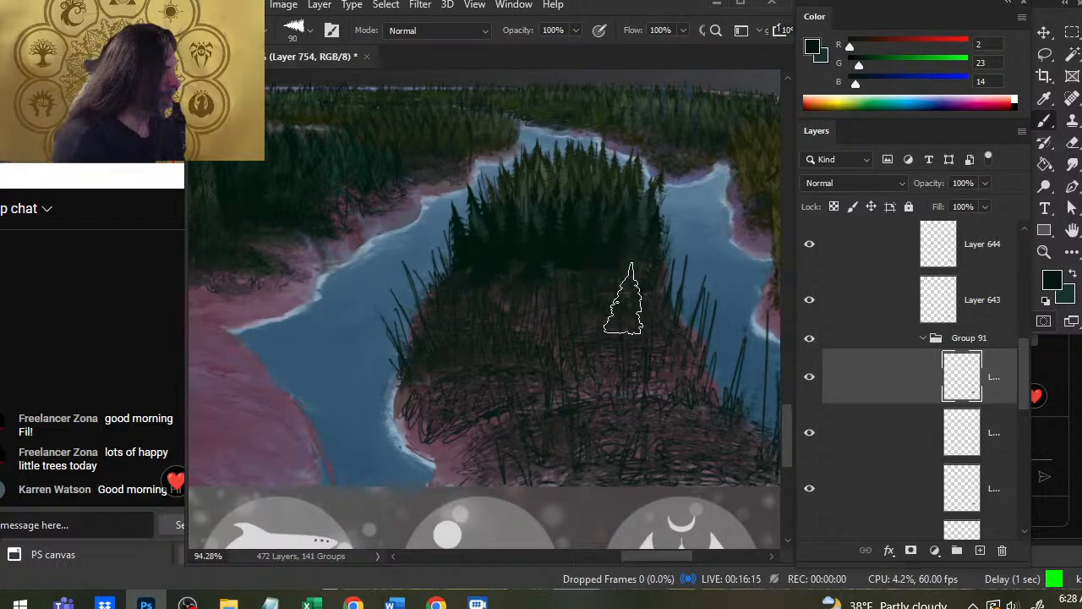
click(648, 251)
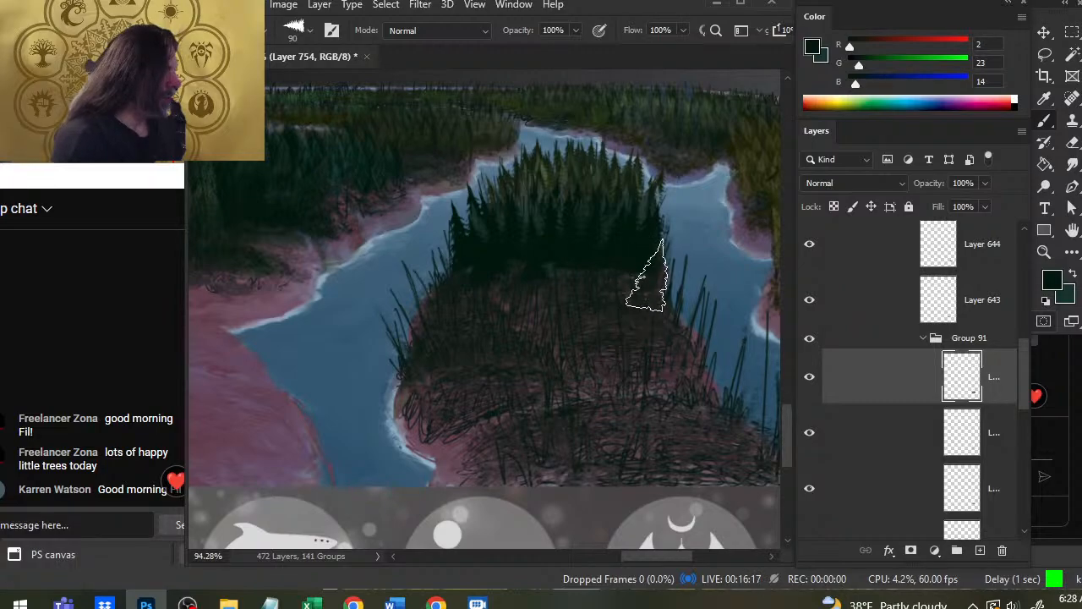
click(649, 260)
key(e)
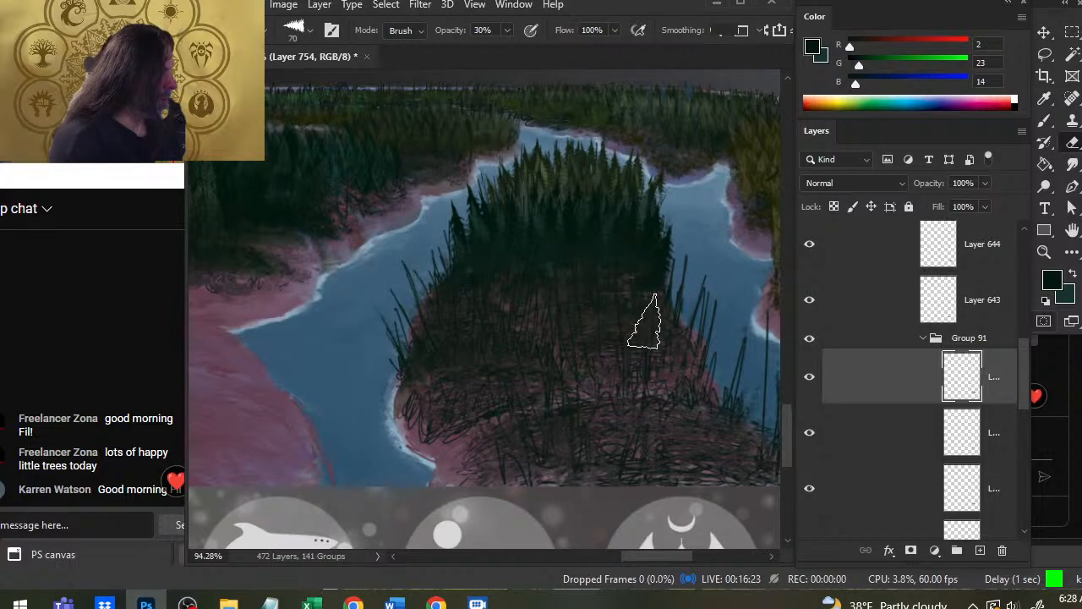
Paint teal evergreens (R 24, G 51, B 44) along the newest dark row with brush opacity reduced to 60%, and soften them with the Eraser at 30%.
key(x)
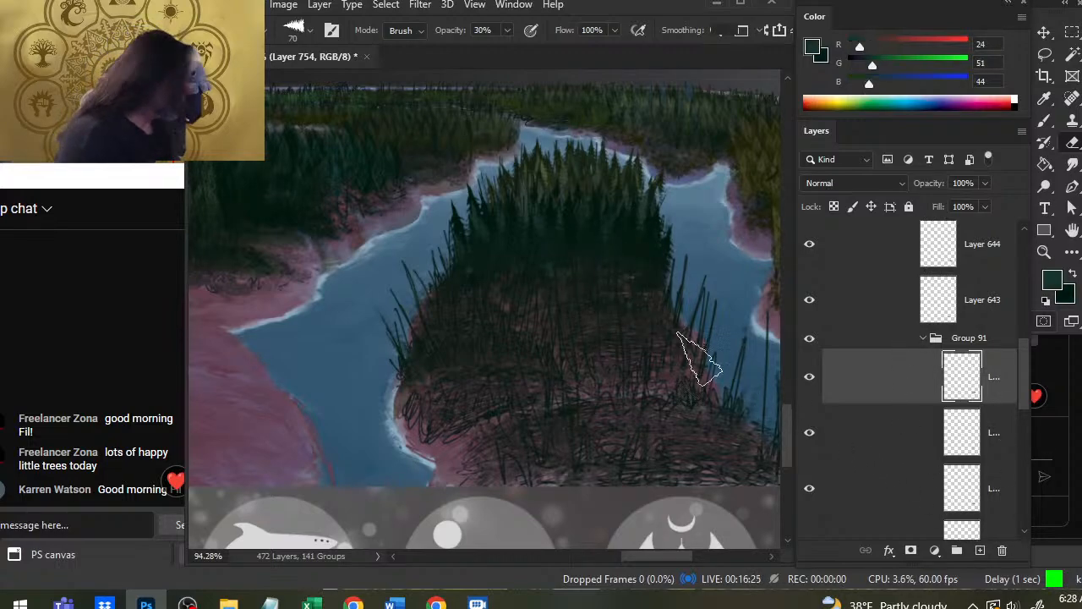
key(b)
click(483, 267)
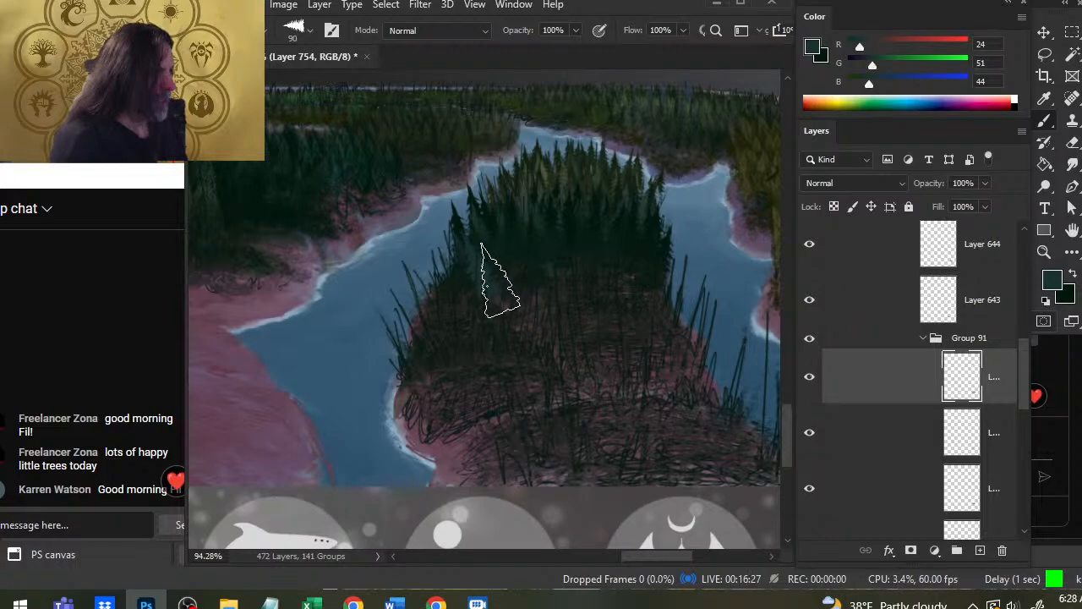
key(2)
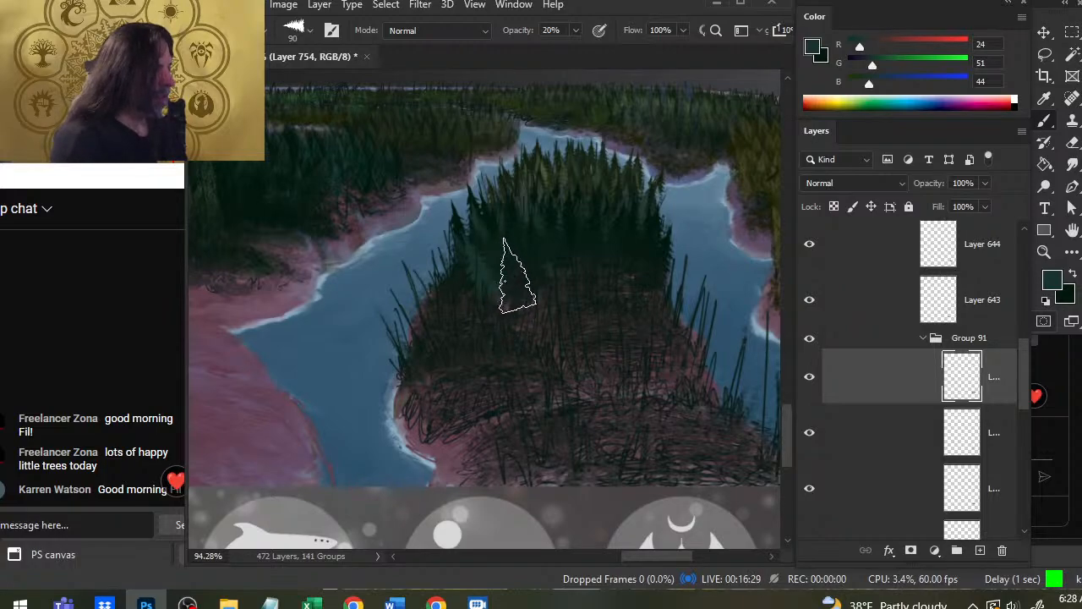
key(6)
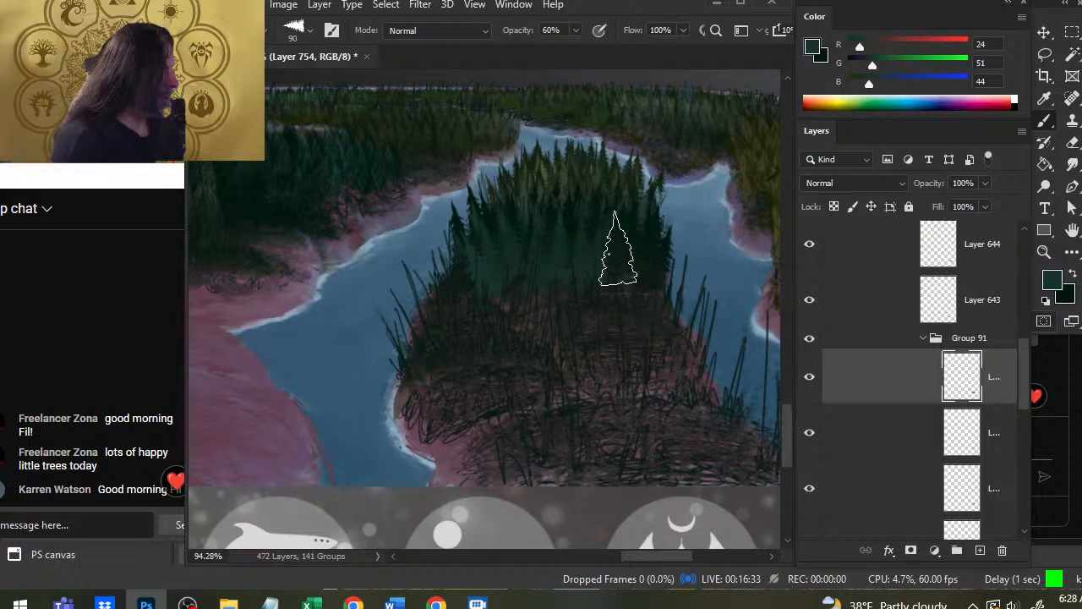
key(e)
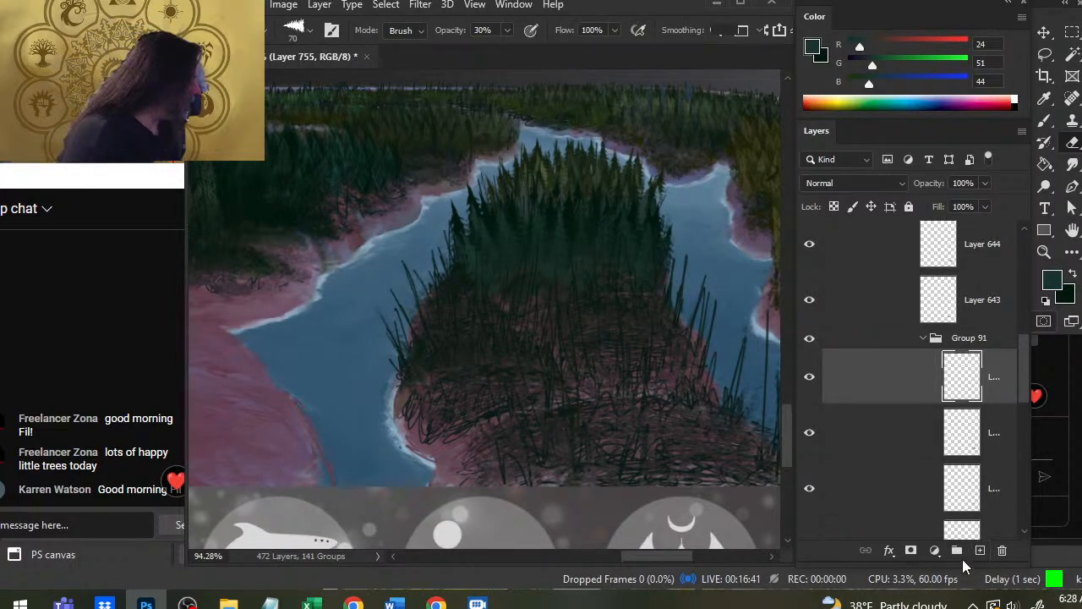
Paint a dark evergreen row (R 2, G 23, B 14) at 100 px below the teal trees and soften it with the Eraser at 30%.
key(x)
key(b)
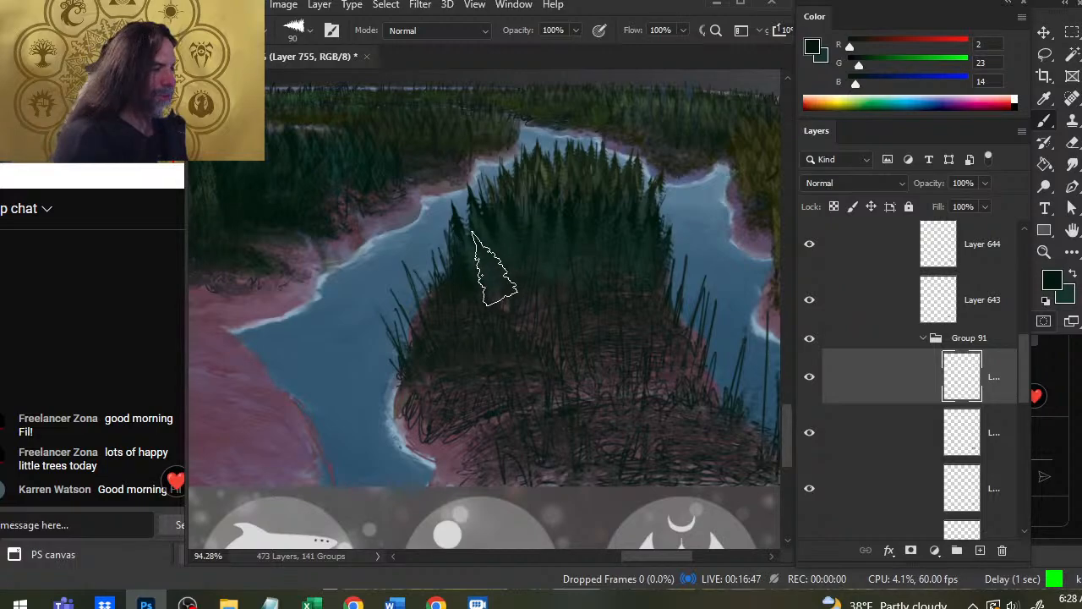
key([)
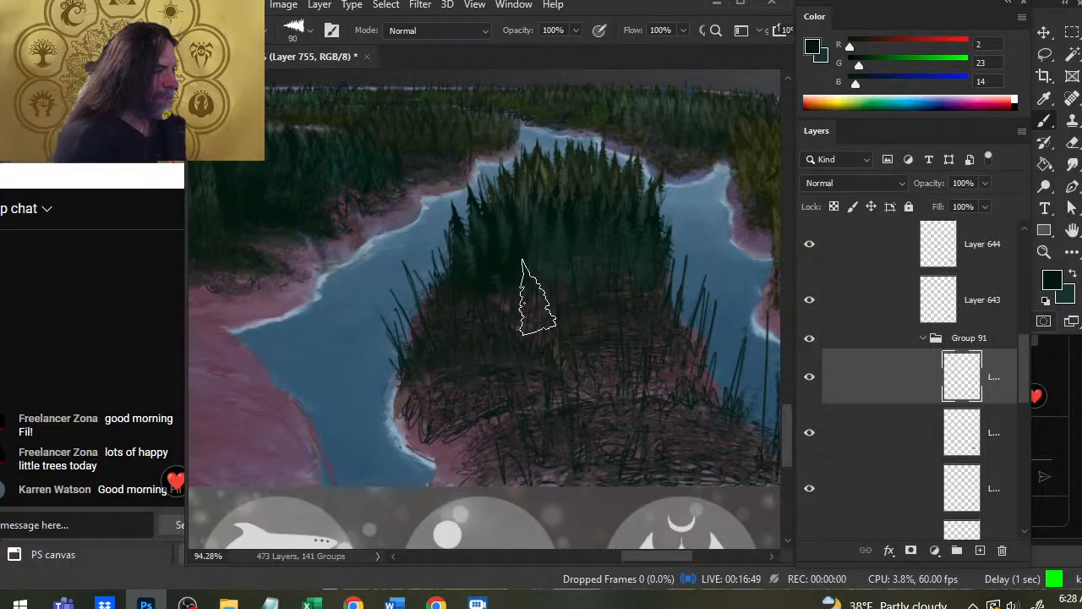
key(bracketright)
key(bracketright)
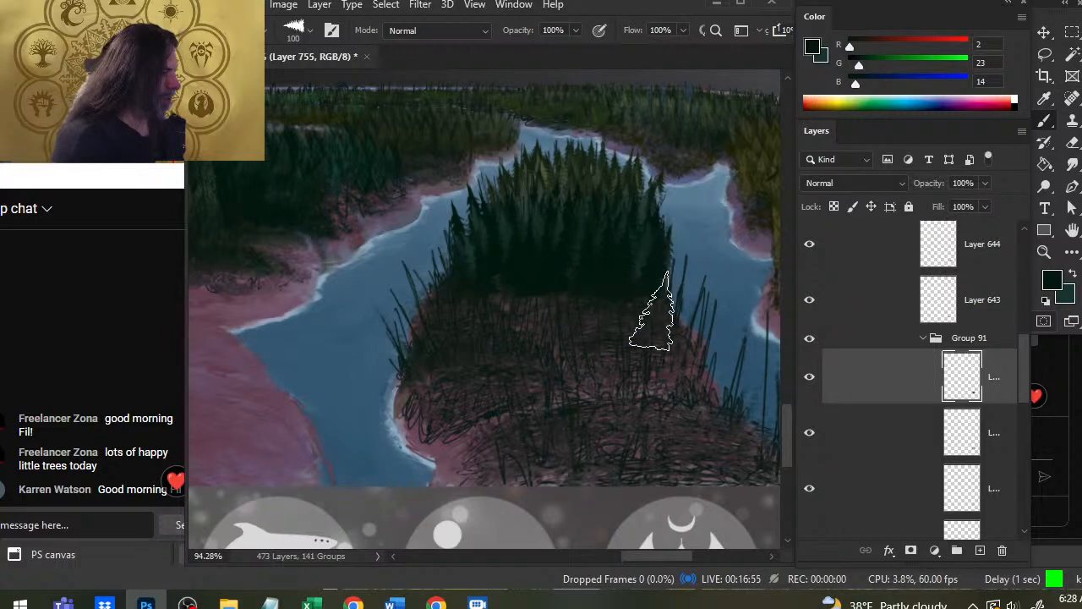
key(e)
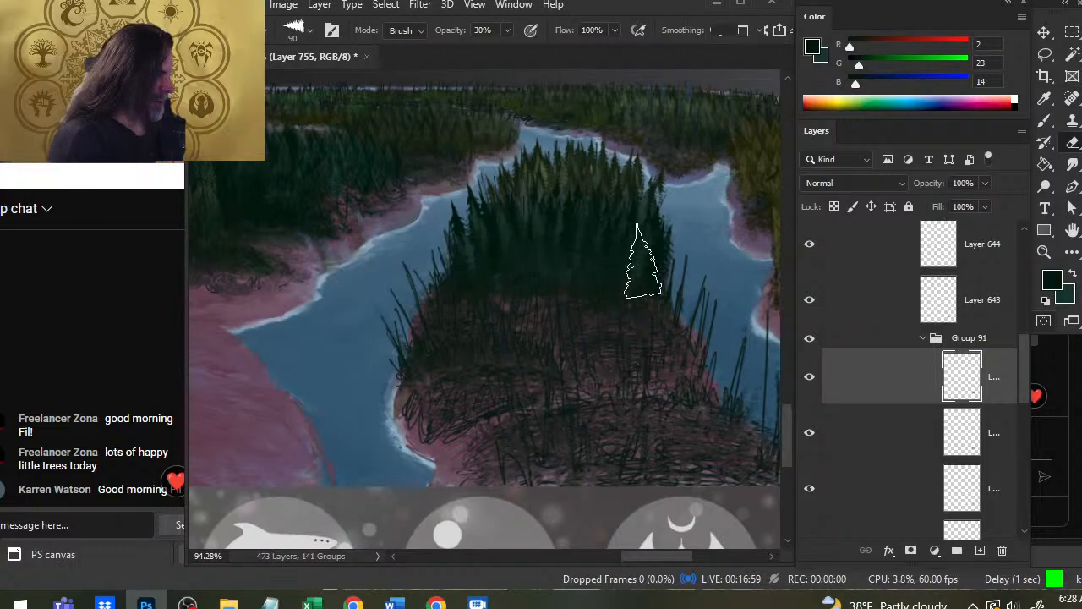
Paint teal evergreens (R 24, G 51, B 44) at 90 px over the dark row, fade them with the Eraser at 30%, and compare using layer visibility.
key(b)
alt+click(565, 319)
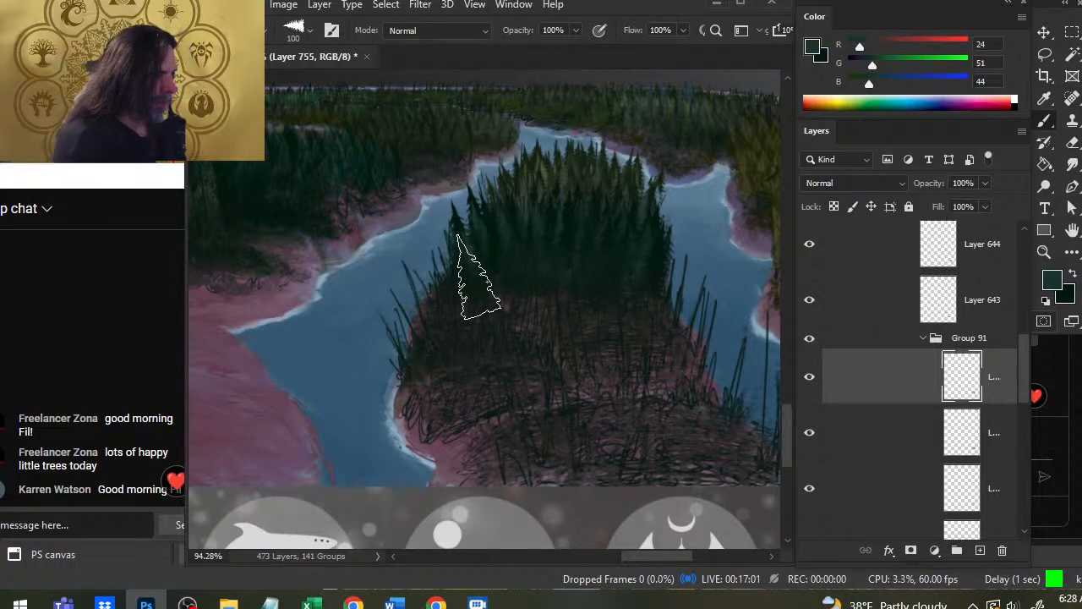
key(bracketleft)
click(502, 277)
click(519, 269)
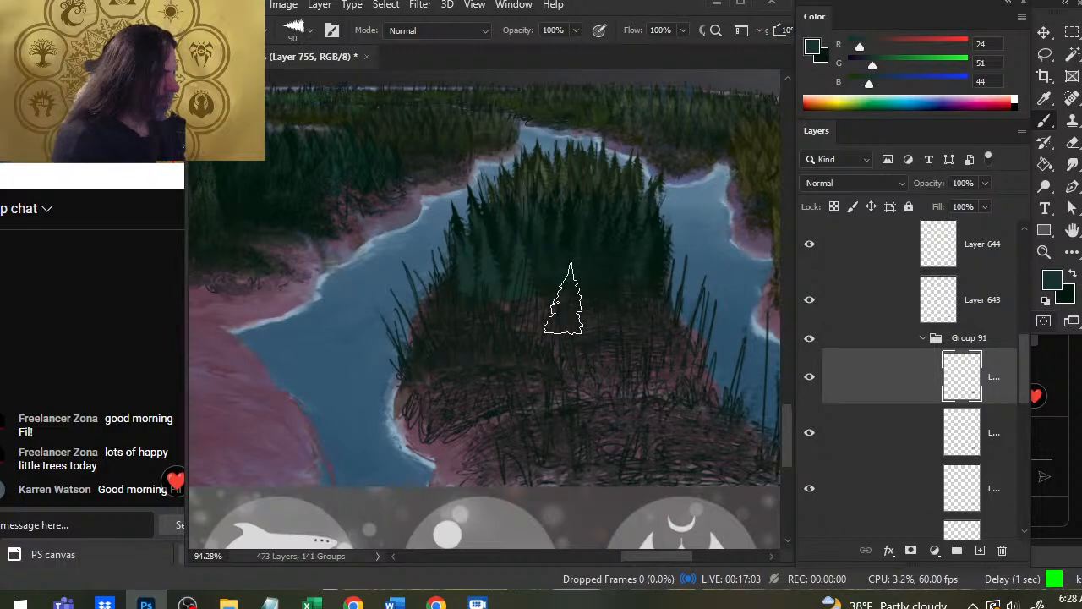
click(547, 270)
click(571, 260)
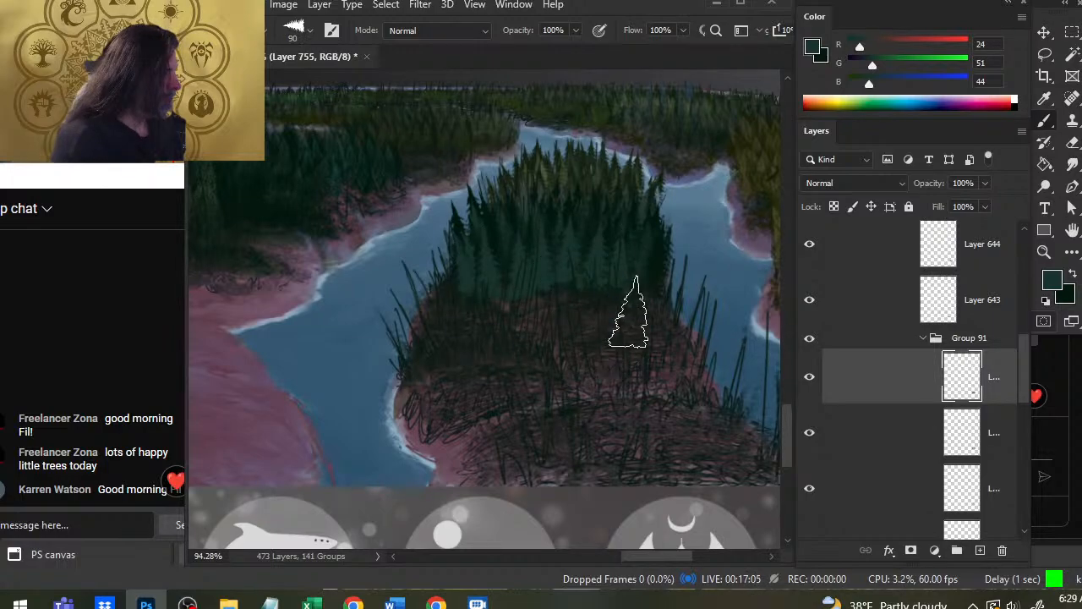
key(e)
mouse_move(471, 286)
mouse_down()
mouse_move(557, 303)
mouse_move(547, 304)
mouse_move(581, 255)
mouse_move(582, 305)
mouse_up()
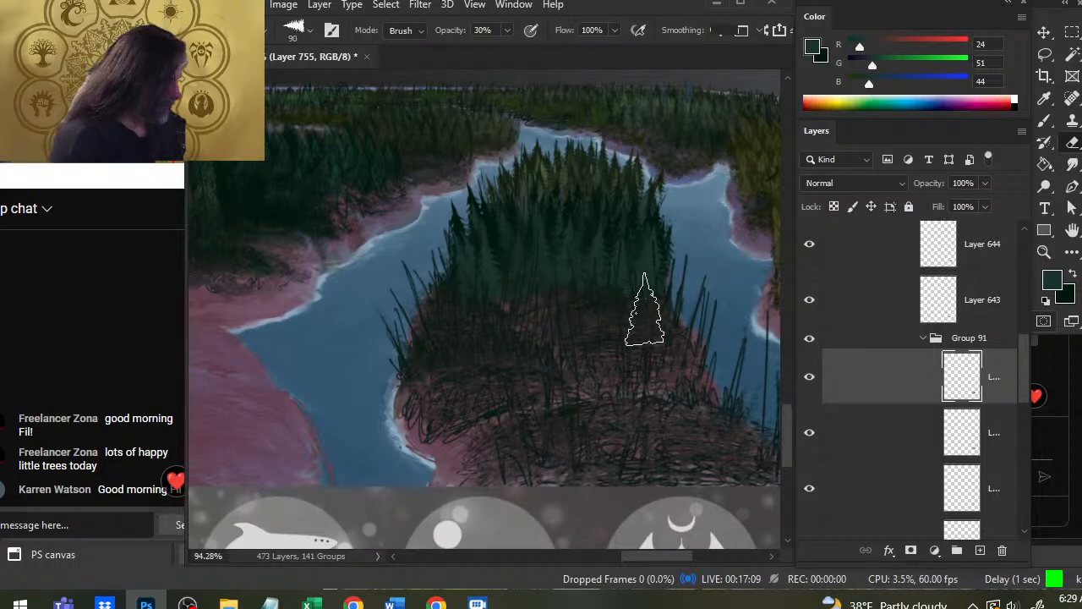
click(813, 351)
click(811, 367)
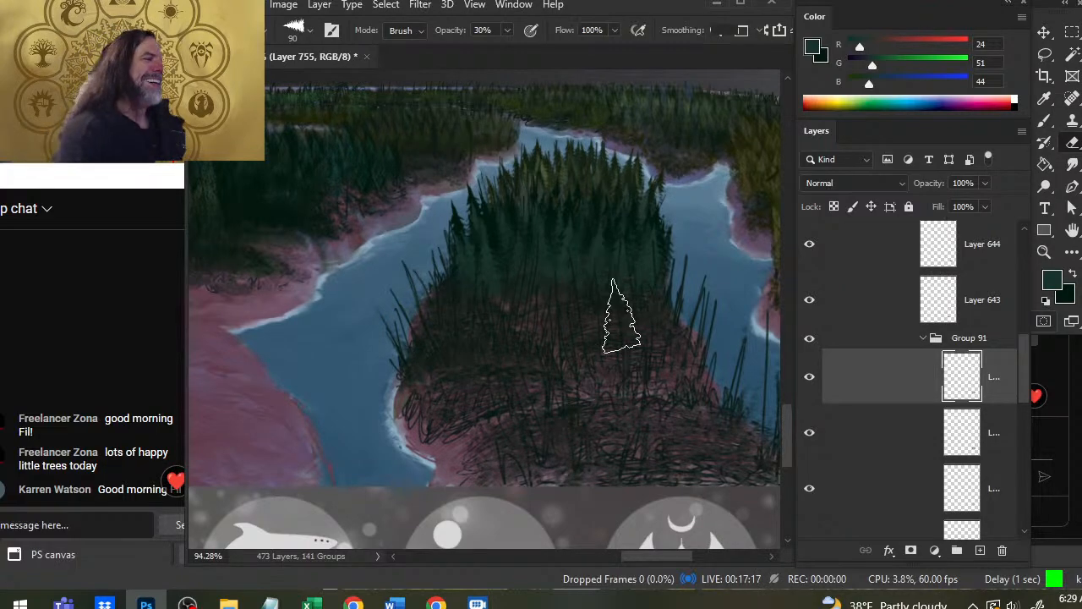
Check what Layer 643 and Layer 644 contain by toggling their visibility, and group the two layers above Group 91.
key(z)
drag(656, 314, 592, 389)
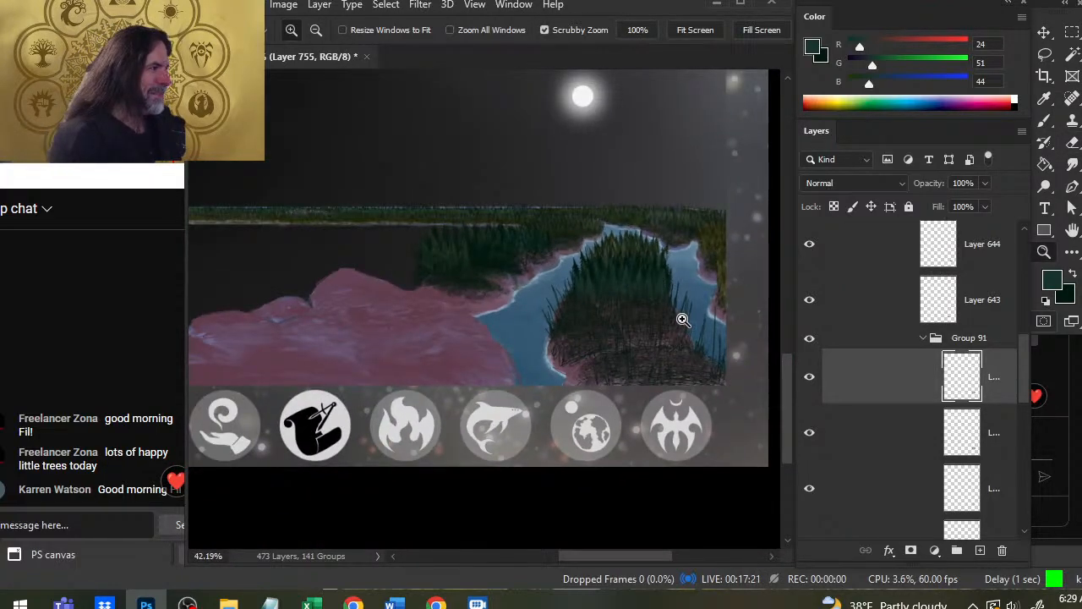
drag(683, 320, 736, 301)
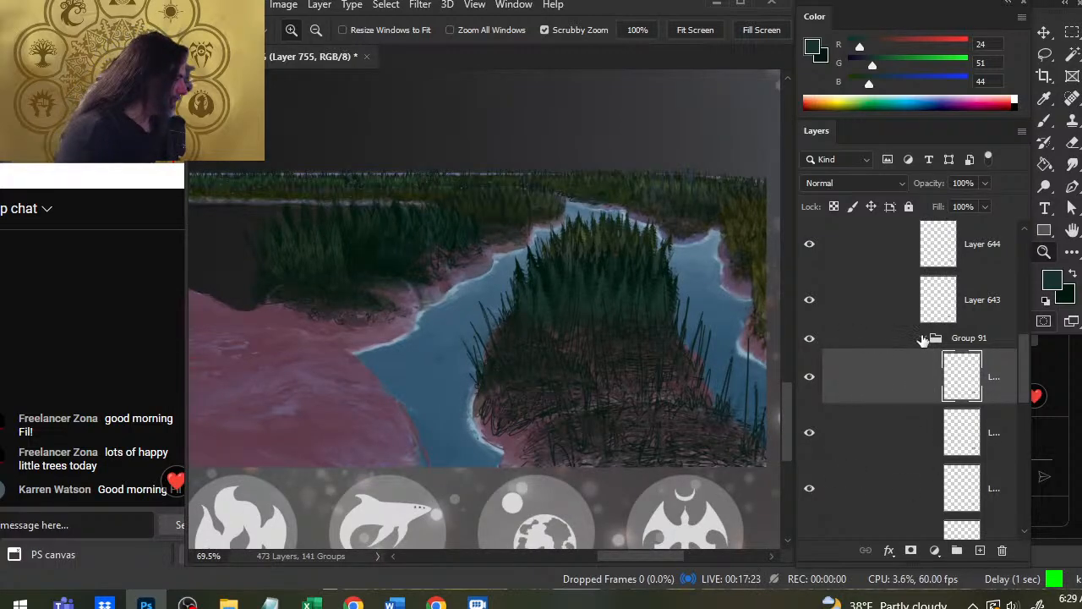
click(923, 338)
scroll(964, 358, up, 1)
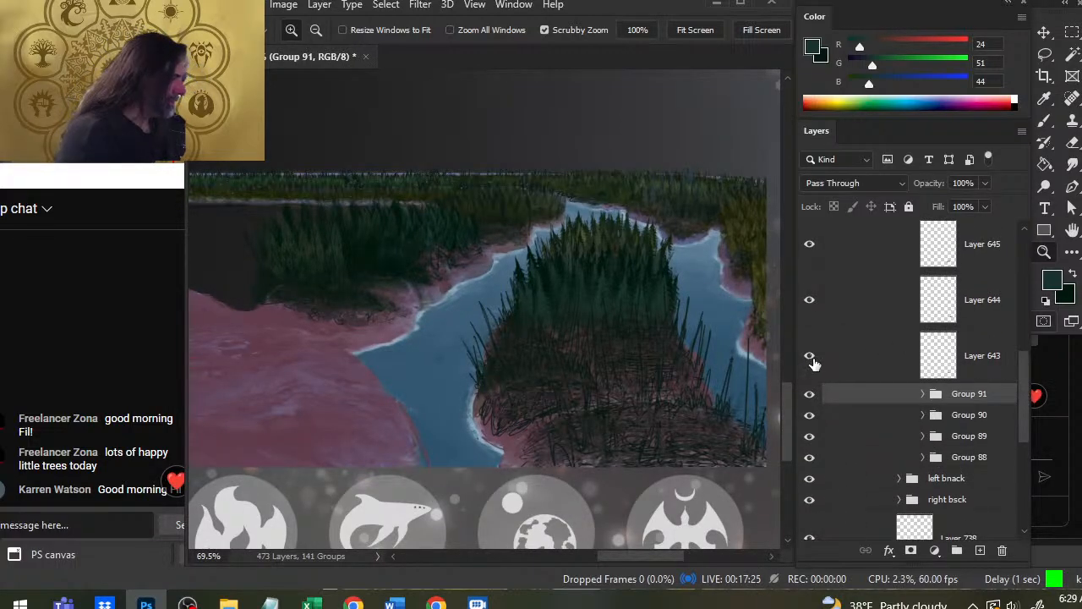
click(810, 356)
click(808, 355)
click(808, 306)
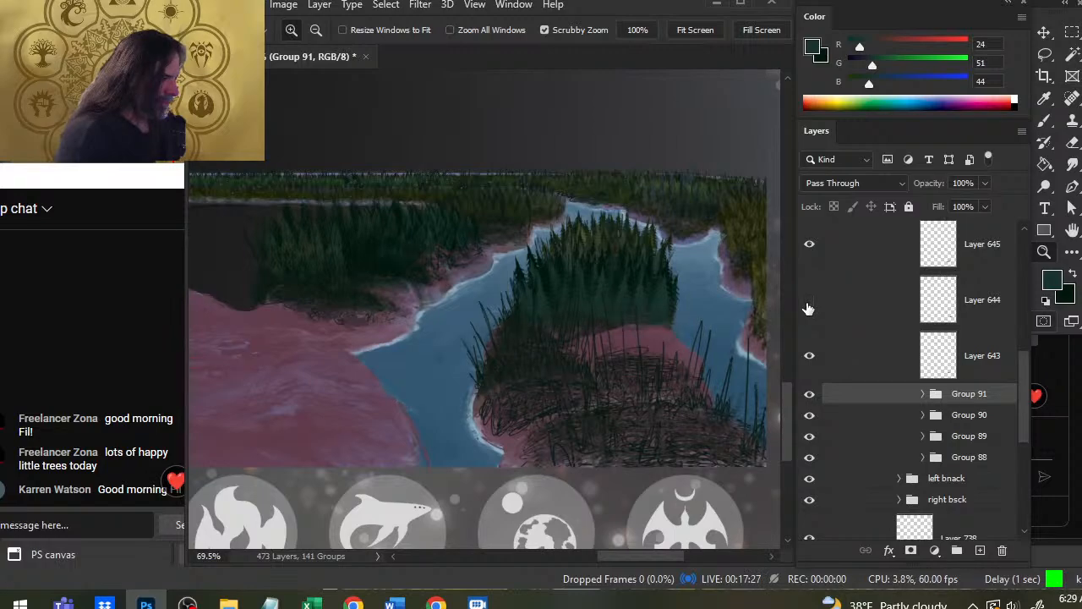
click(808, 306)
click(842, 315)
shift+click(877, 361)
key(ctrl+g)
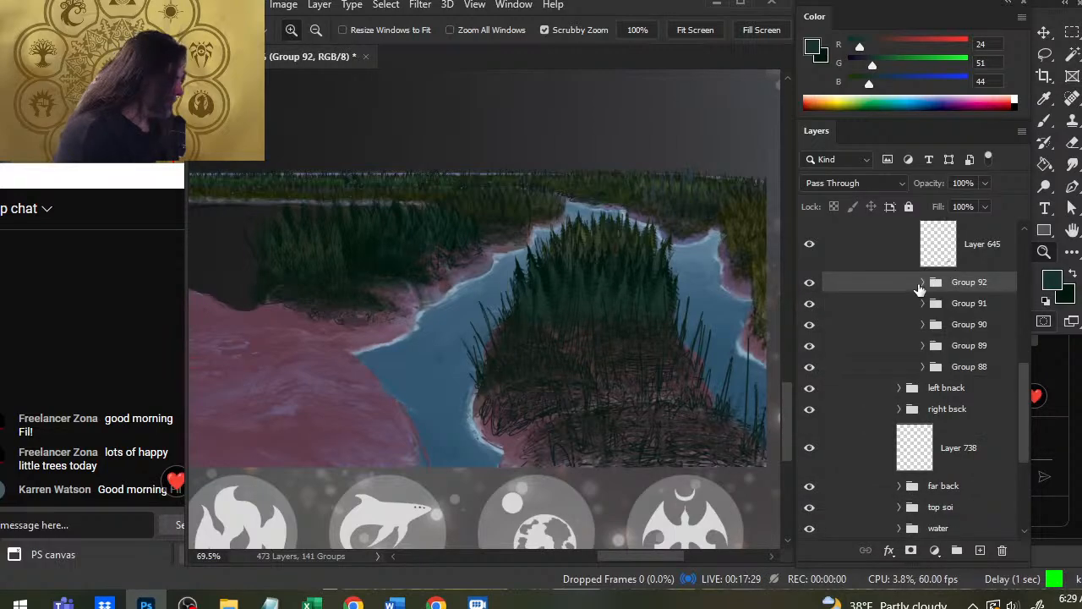
Add a layer atop the new group's contents, paint dark evergreens (R 2, G 23, B 14) at 100 px, and soften them with the Eraser at 30%.
click(921, 283)
click(918, 334)
click(979, 550)
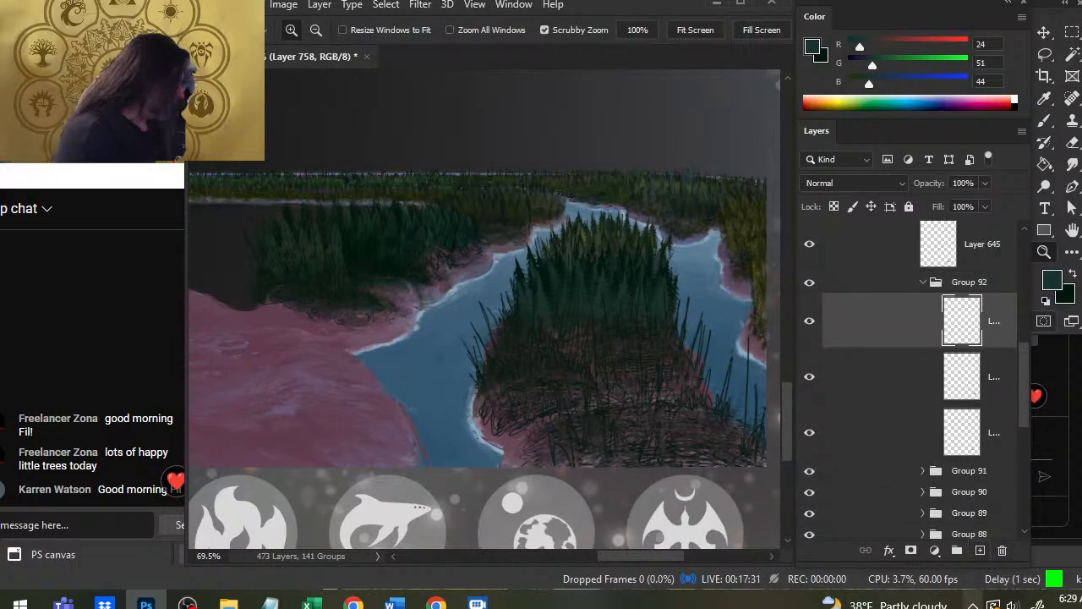
key(x)
key(b)
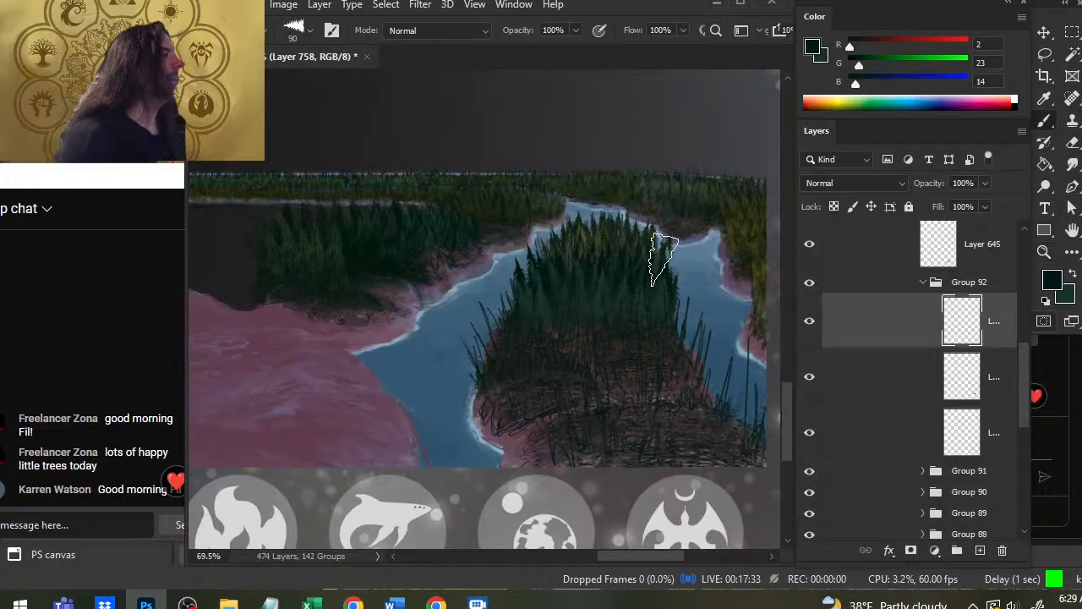
key(bracketright)
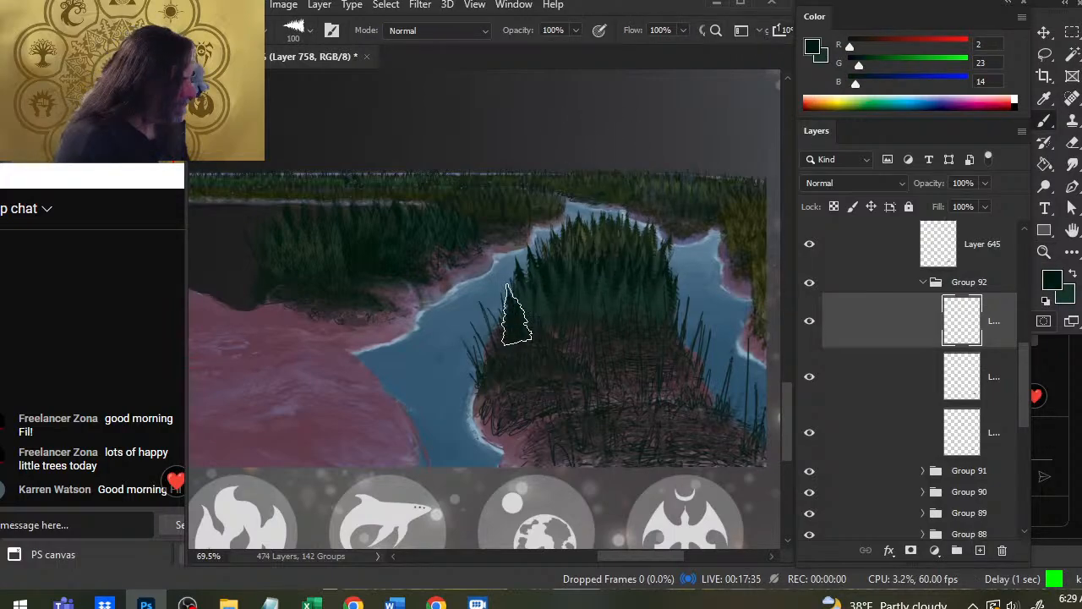
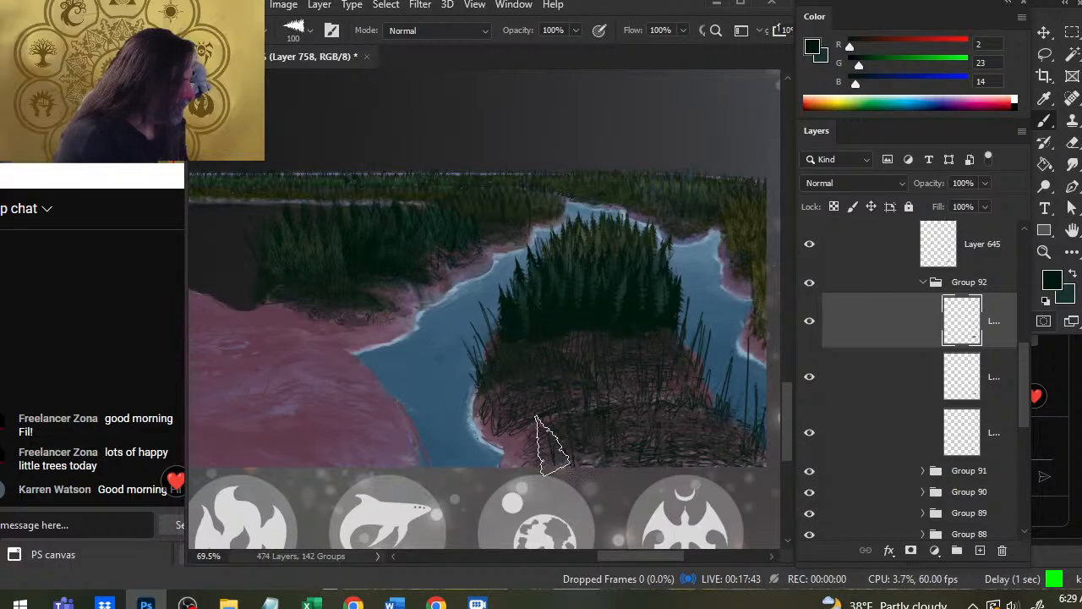
key(e)
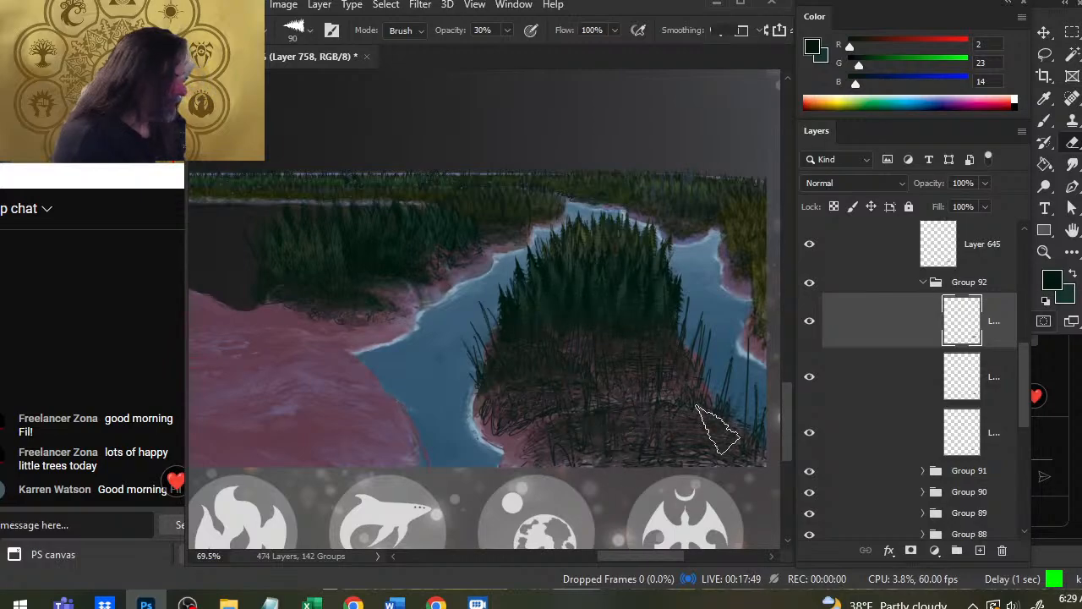
Paint teal evergreens (R 24, G 51, B 44) at 100 px along the dark row's base and blend them with the Eraser at 30%.
key(x)
key(b)
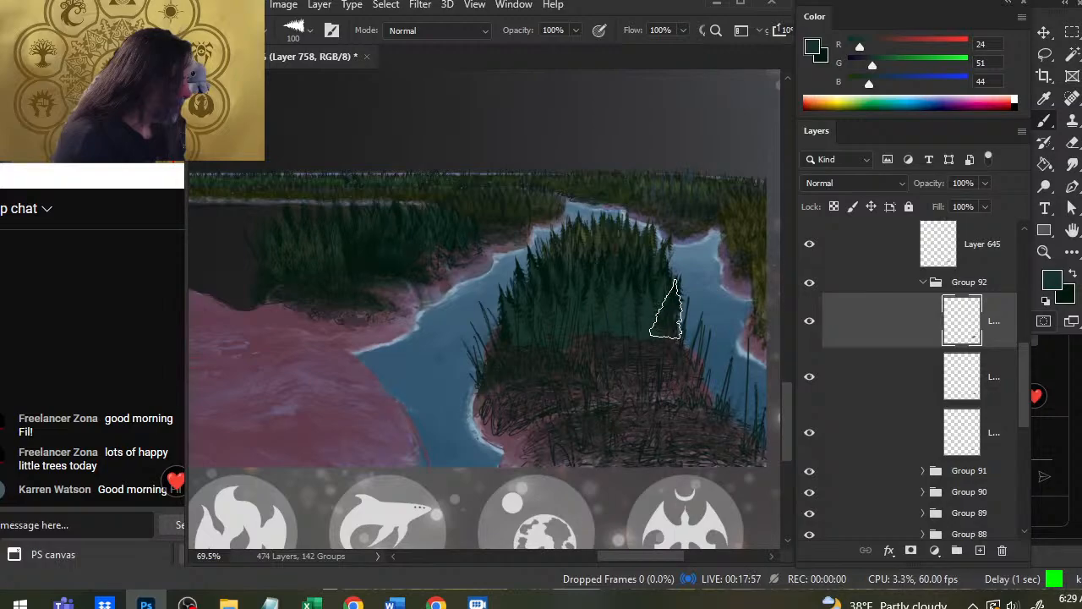
key(e)
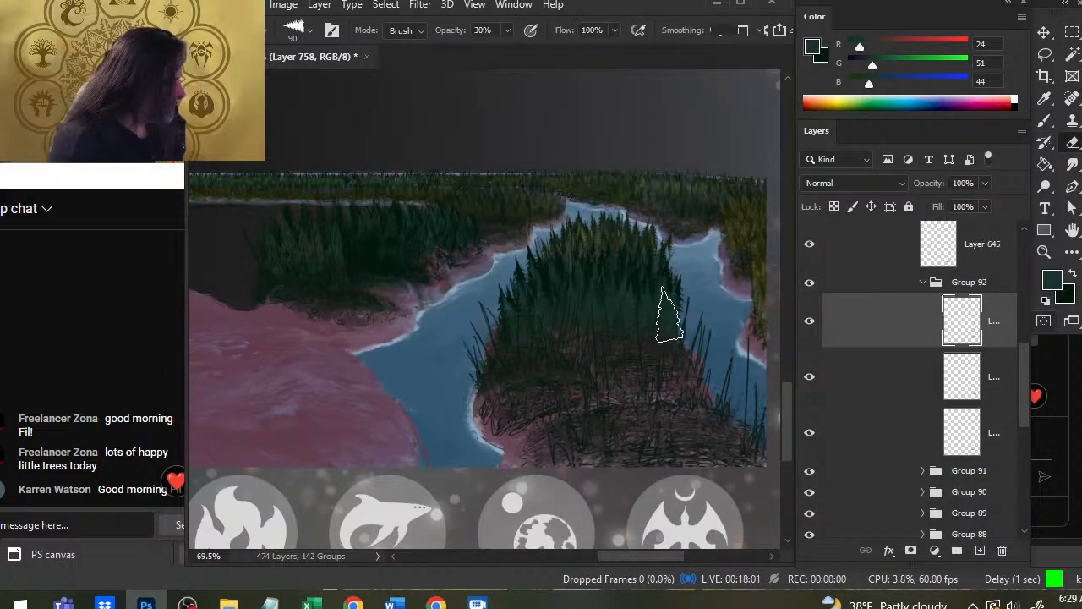
click(809, 284)
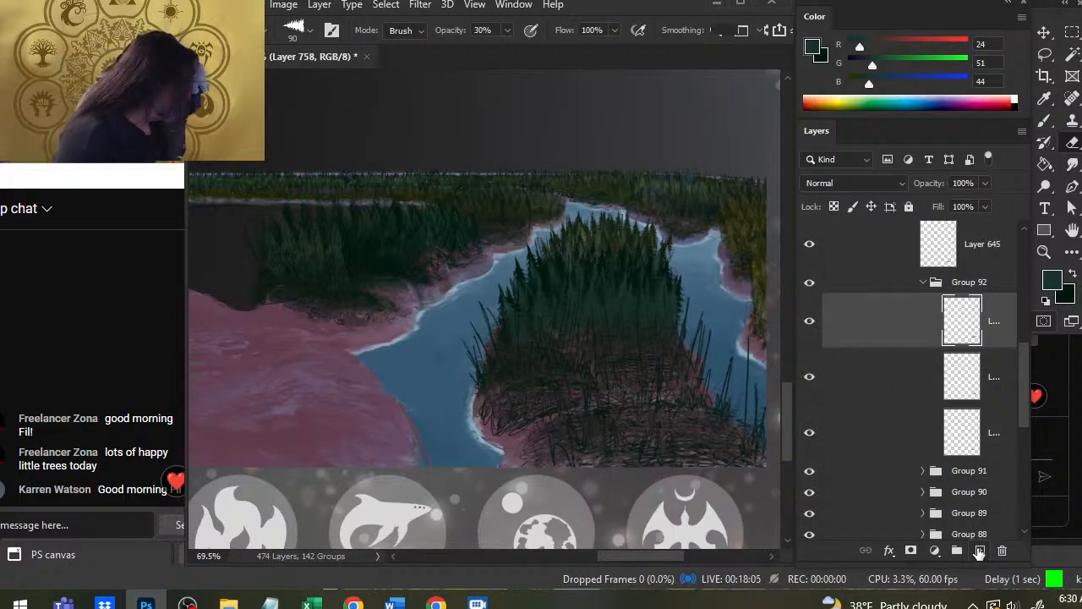
On another new layer in Group 92, paint a dark evergreen row (R 2, G 23, B 14) at 100 px and soften it with the Eraser.
click(978, 551)
key(b)
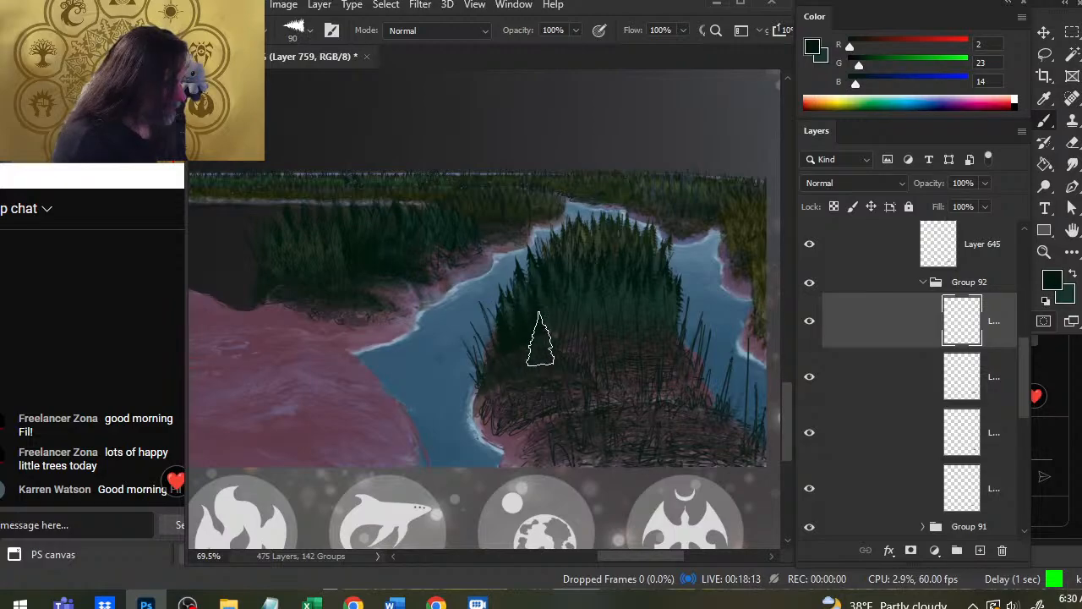
key(bracketright)
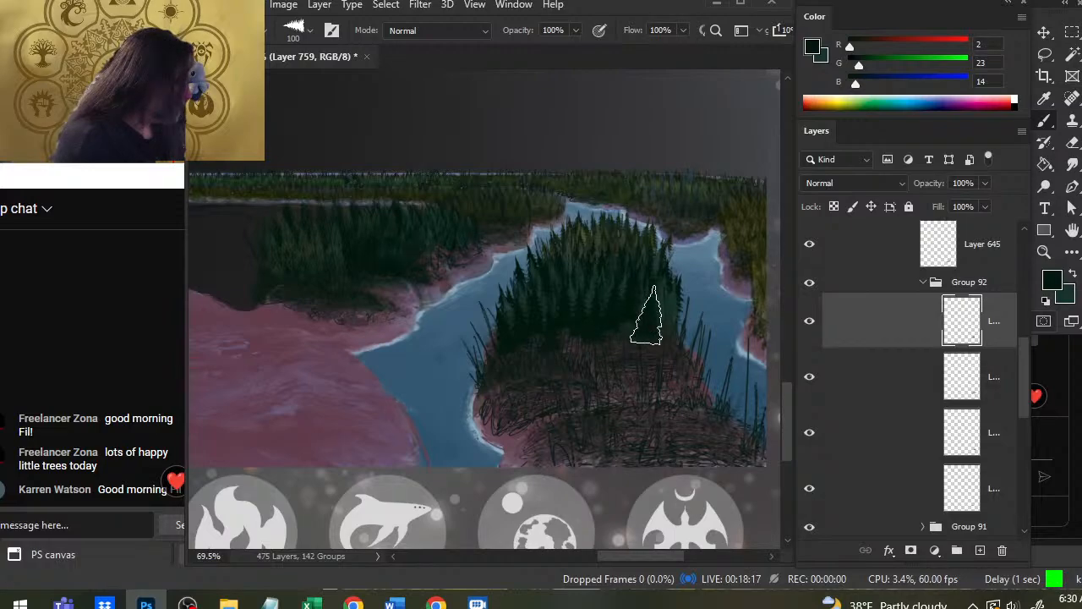
key(e)
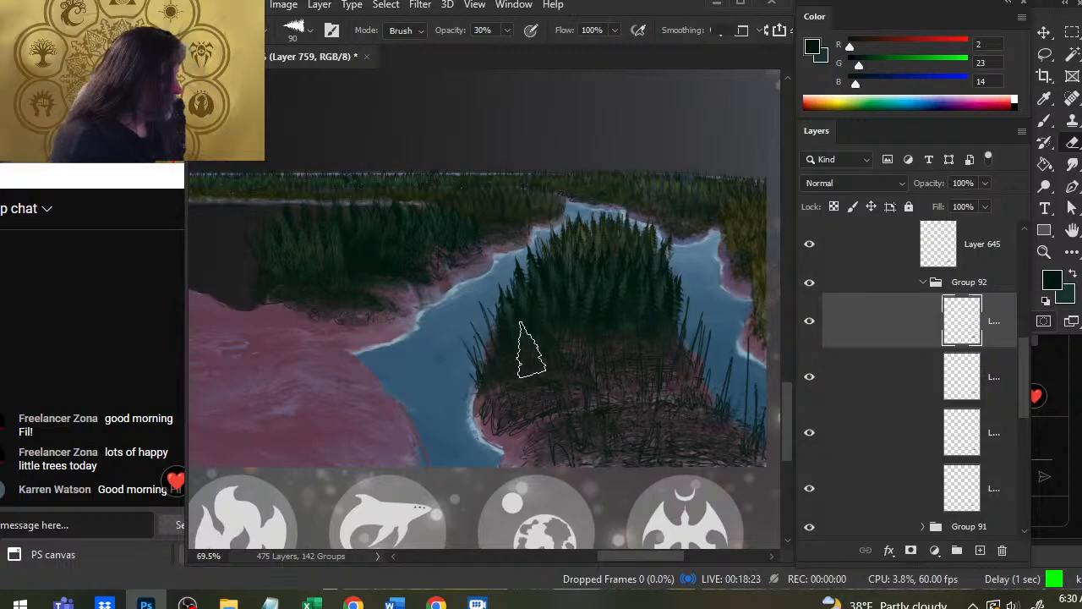
Paint teal evergreens (R 24, G 51, B 44) over the latest dark row at 60% opacity and 90 px, softening them with the Eraser at 30%.
key(b)
alt+click(512, 363)
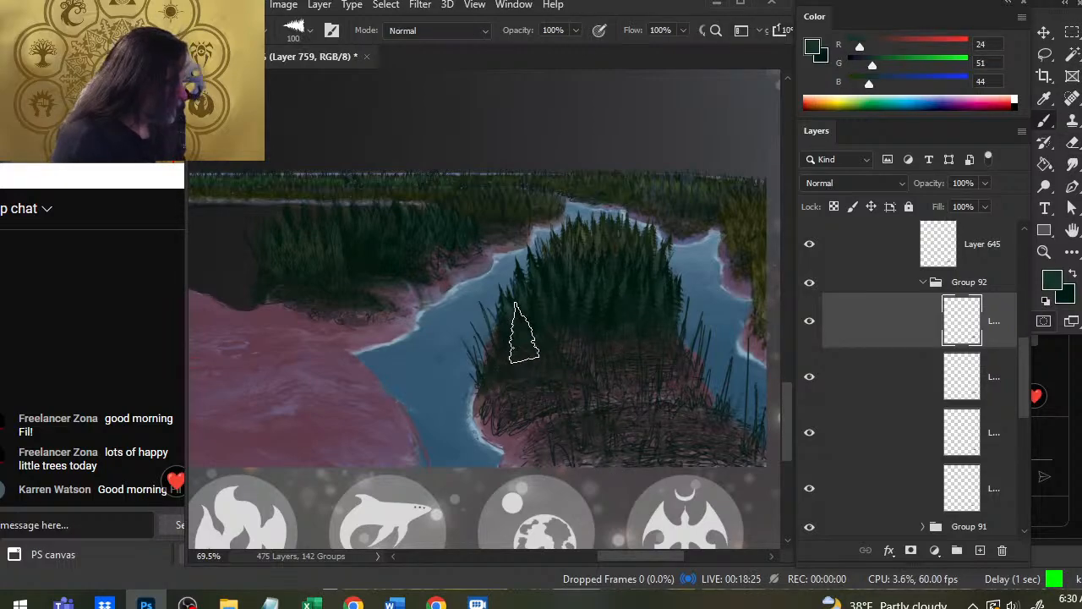
key(6)
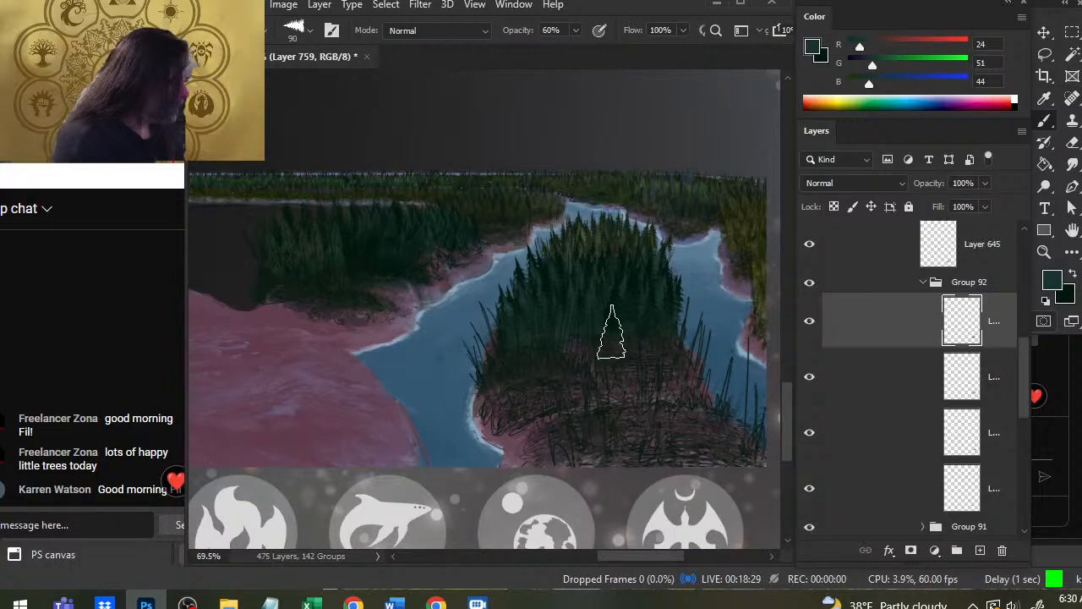
key(e)
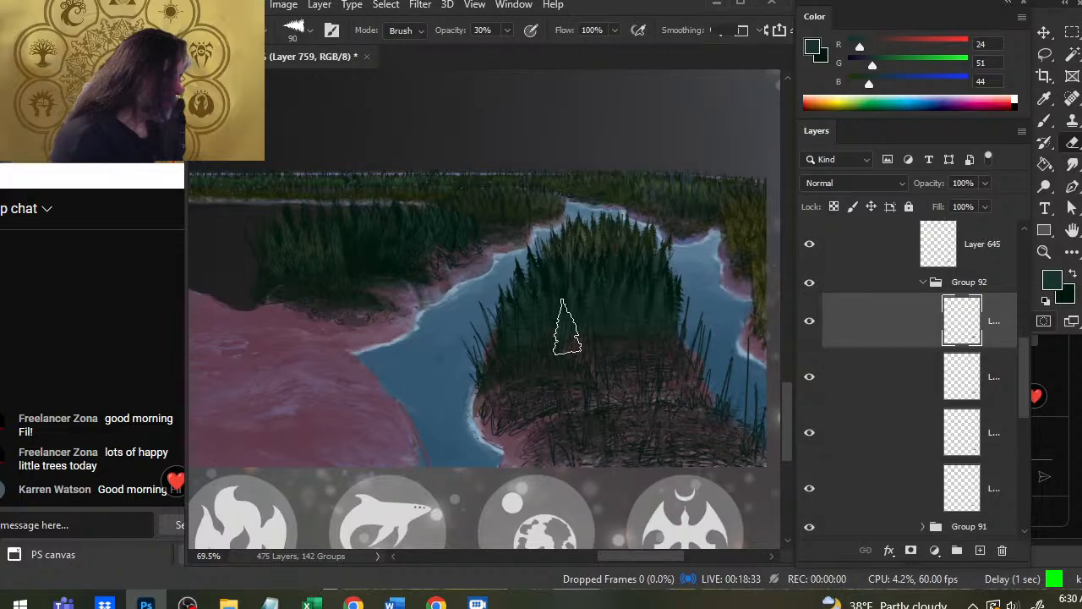
Collapse Group 92, check Layer 645 and Layer 646 by toggling their visibility, and group the two layers.
click(923, 283)
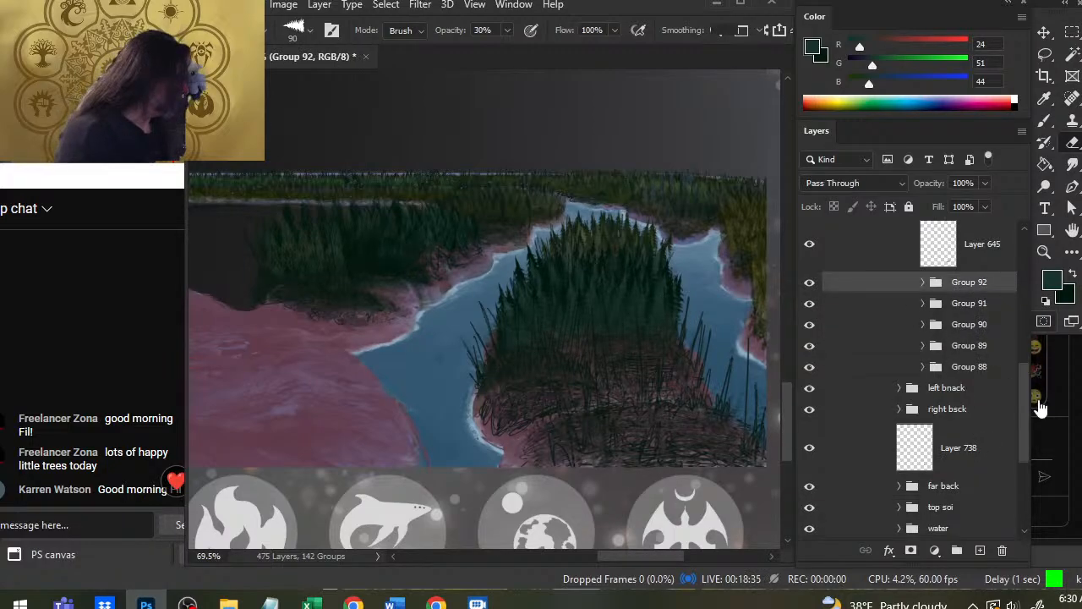
scroll(1027, 380, up, 2)
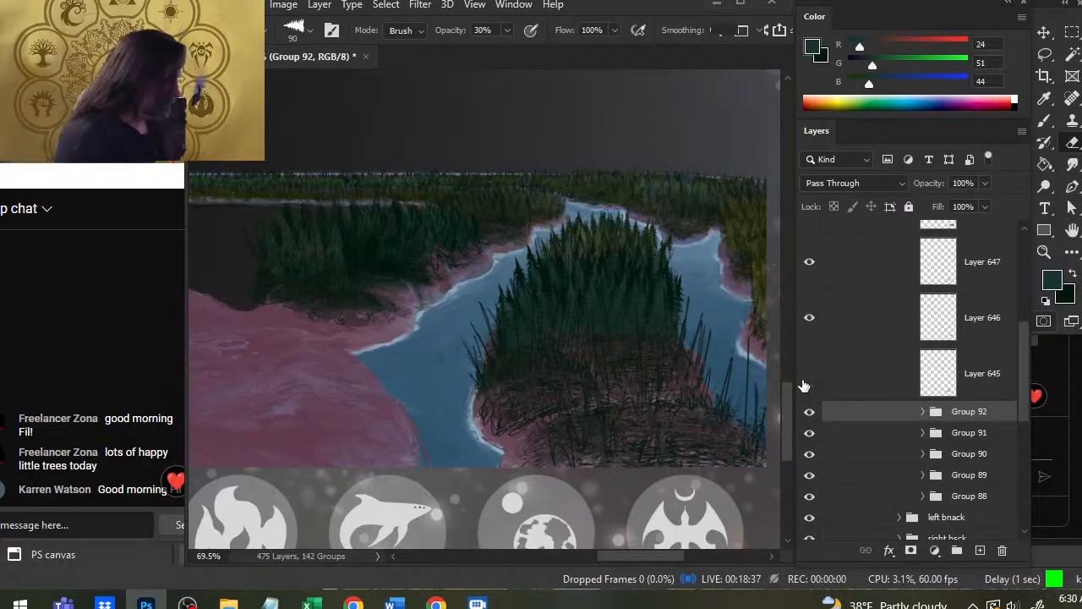
click(809, 373)
click(809, 317)
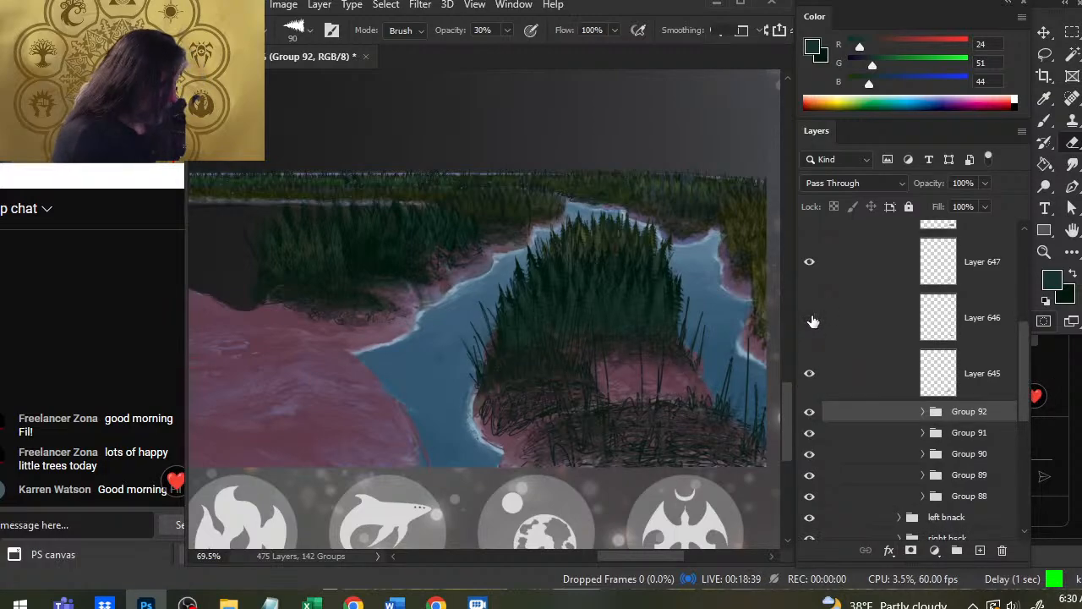
click(871, 361)
ctrl+click(862, 341)
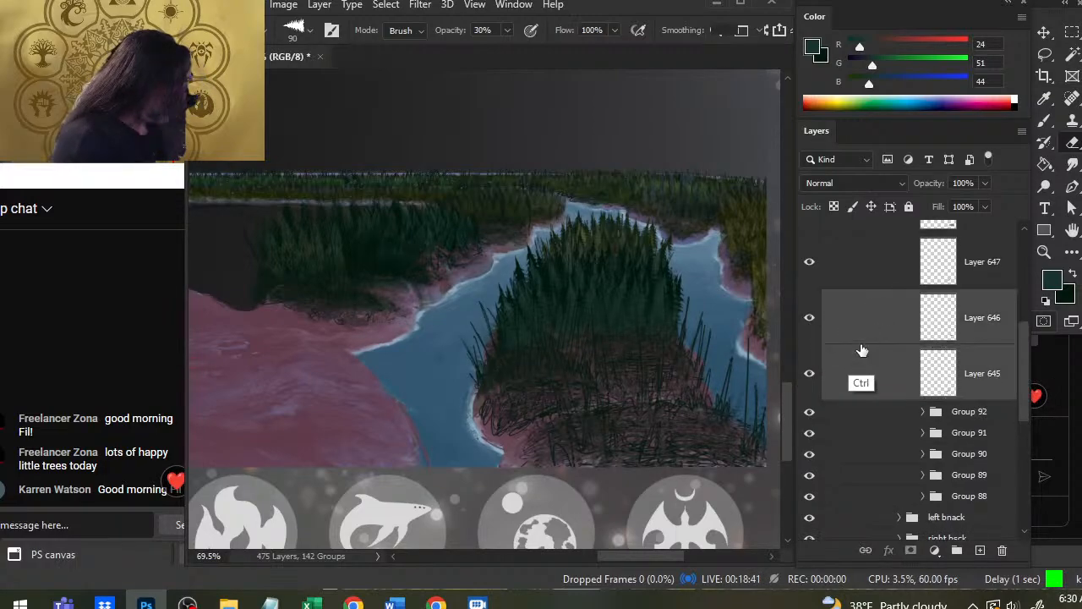
key(ctrl+g)
On a new layer in Group 93, paint a dark evergreen row (R 2, G 23, B 14) at 100 px and soften it with the Eraser.
click(922, 300)
click(929, 338)
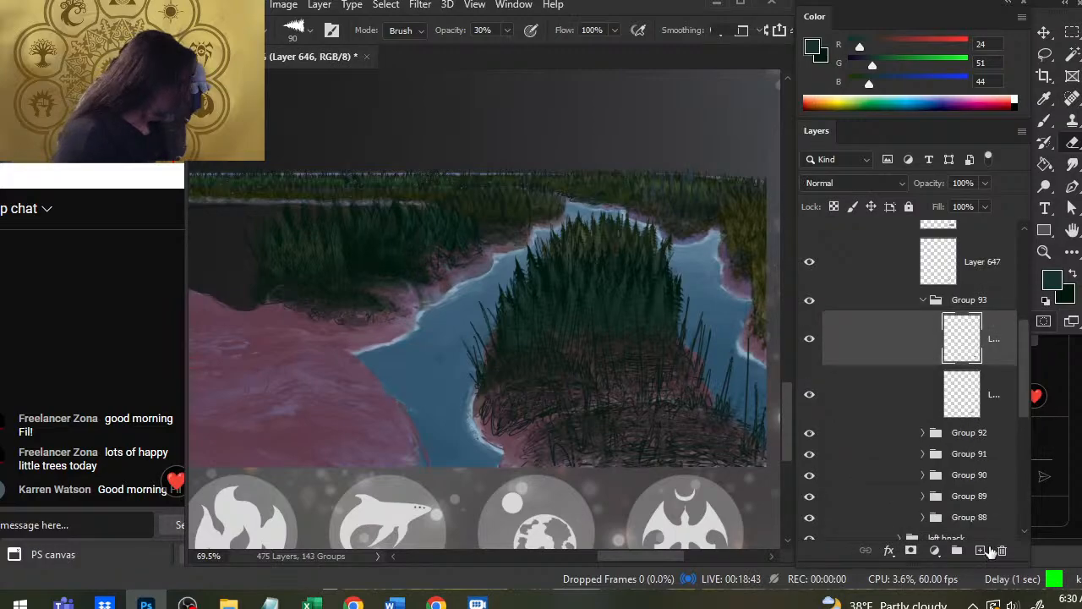
click(979, 550)
key(x)
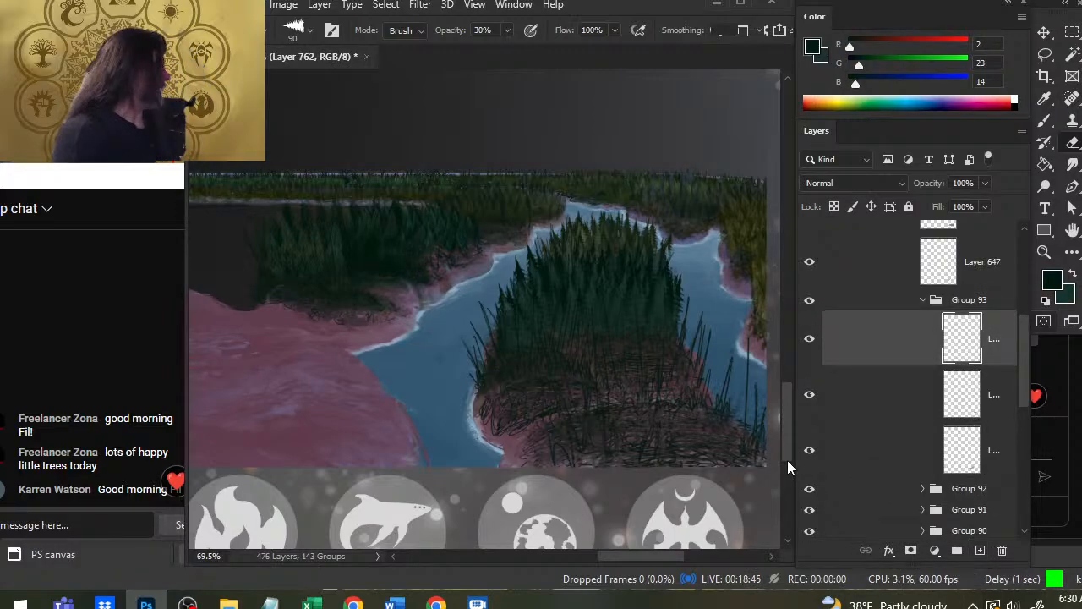
key(b)
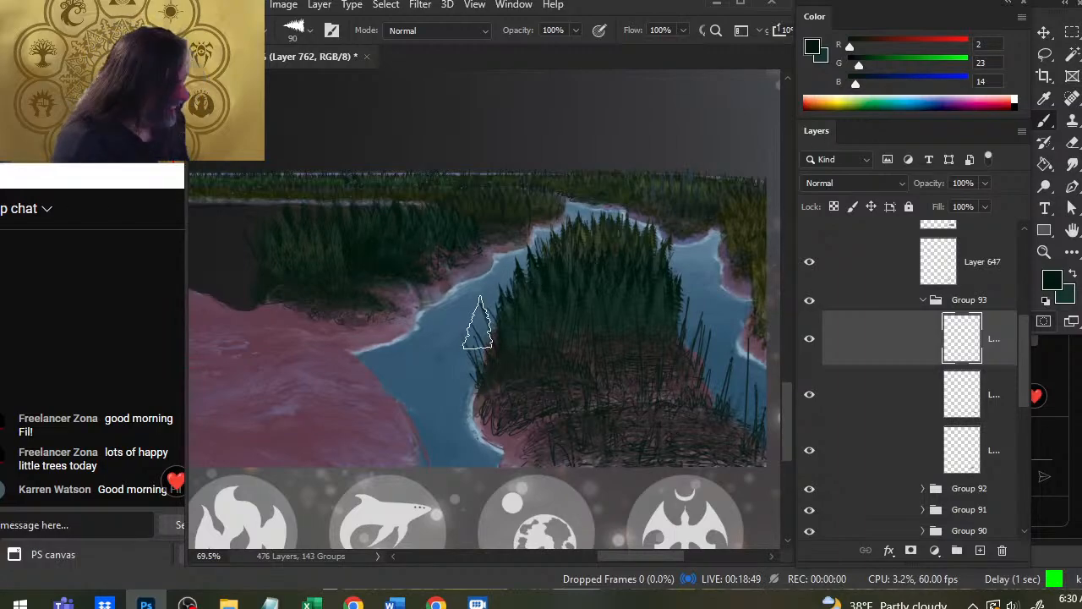
key(bracketright)
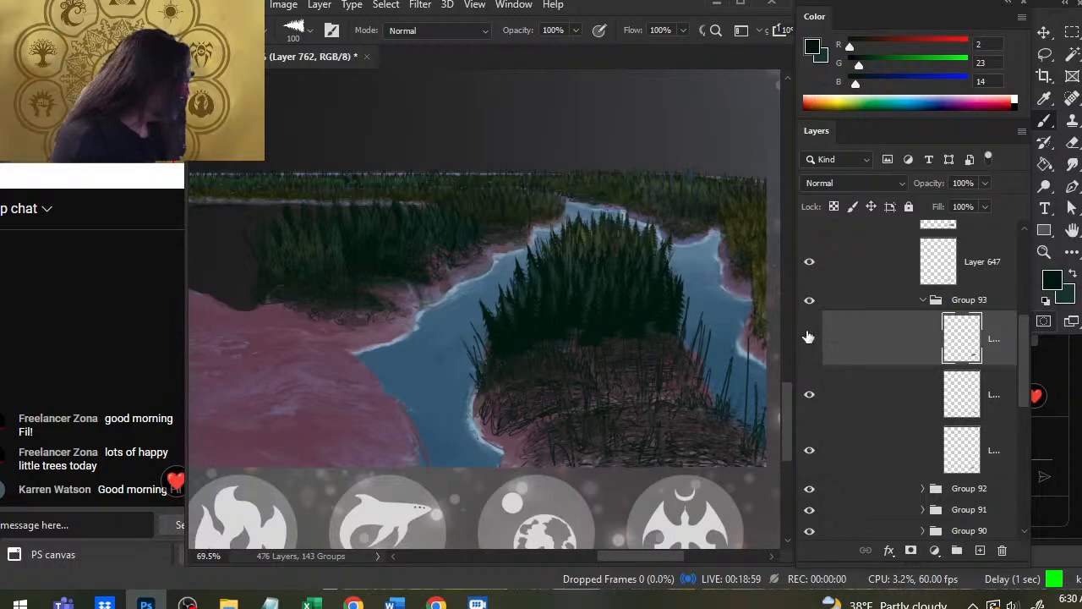
click(809, 301)
click(810, 302)
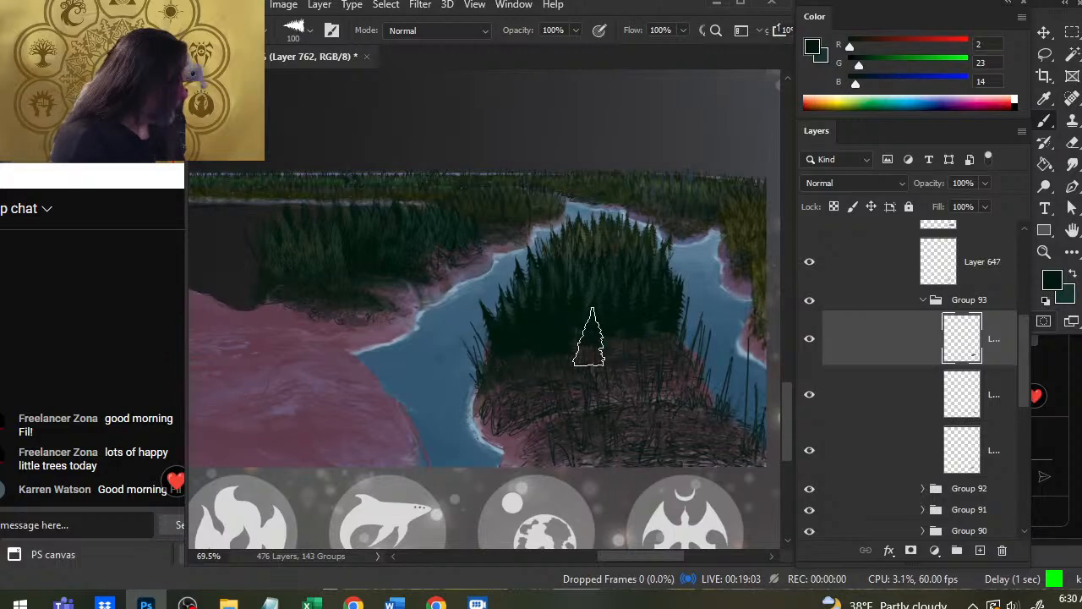
key(e)
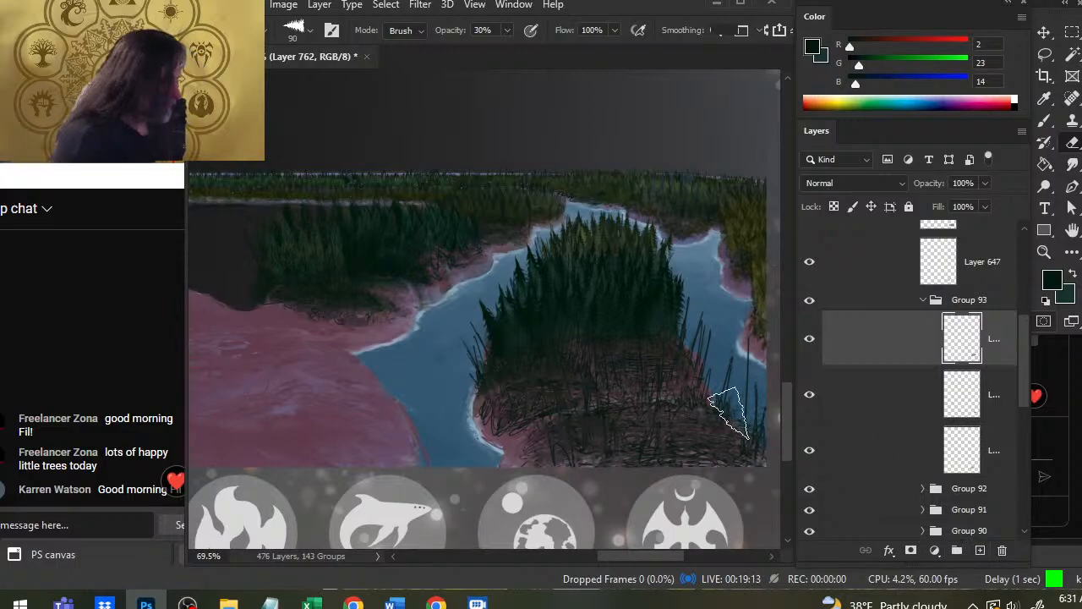
Paint teal evergreens (R 24, G 51, B 44) over the new dark row at 70% and 60% opacity, blending them with the Eraser at 30%.
key(x)
key(b)
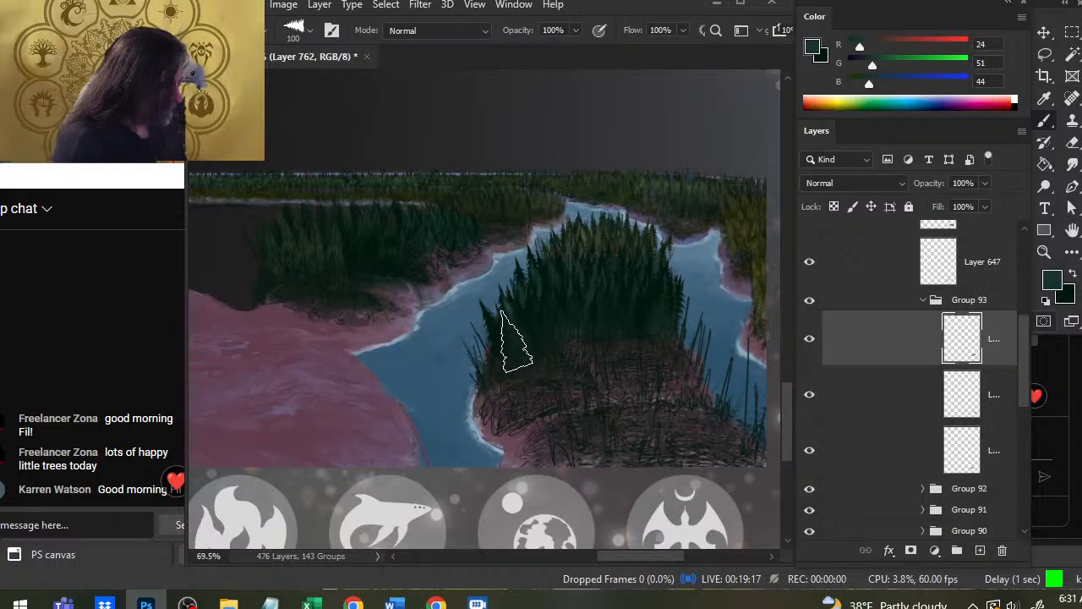
click(518, 338)
key(7)
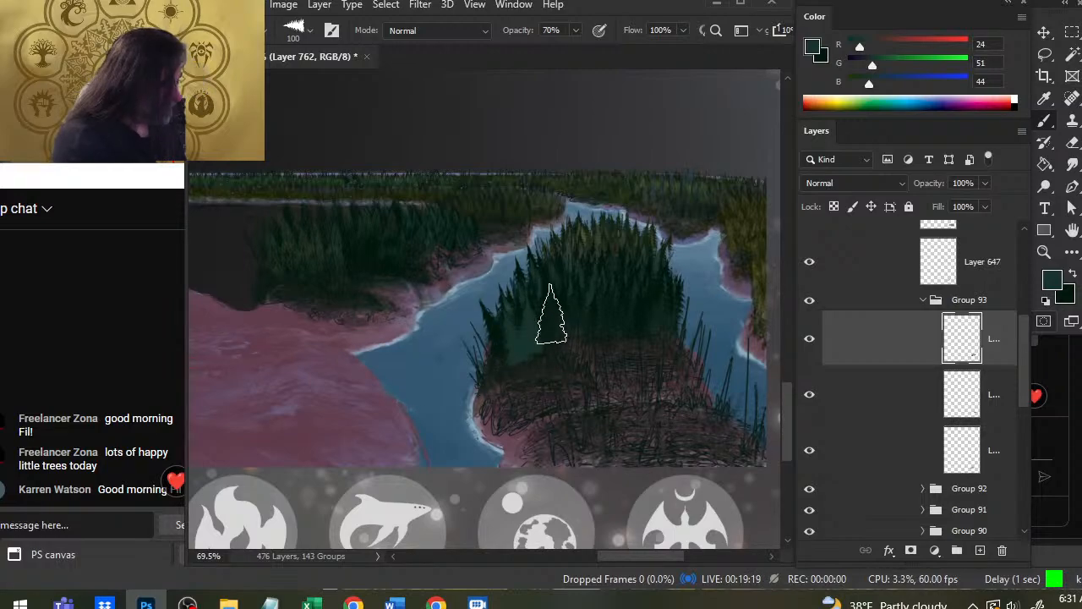
key(2)
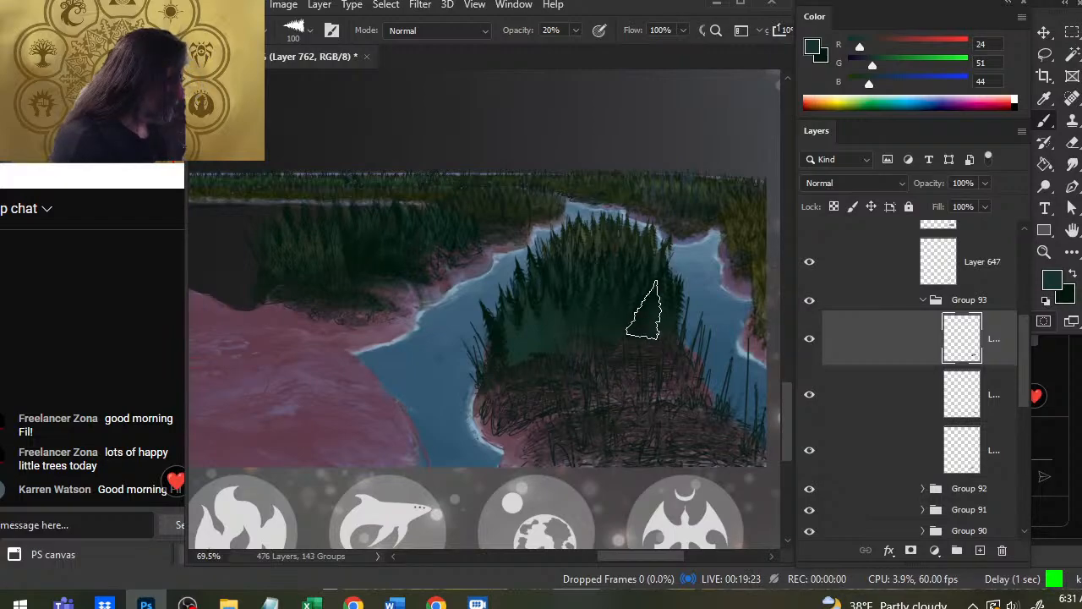
key(6)
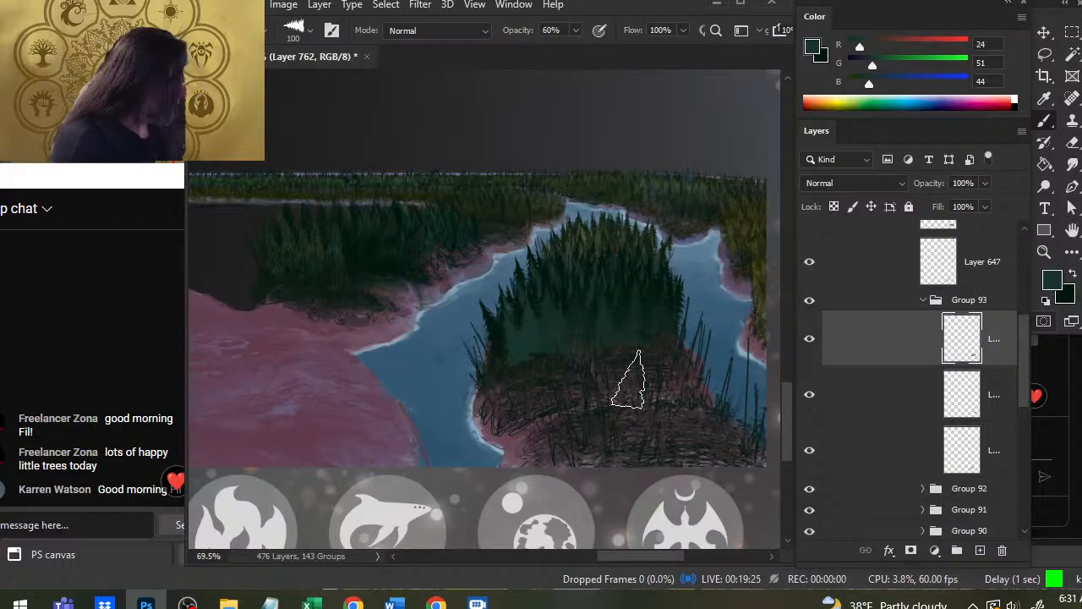
key(e)
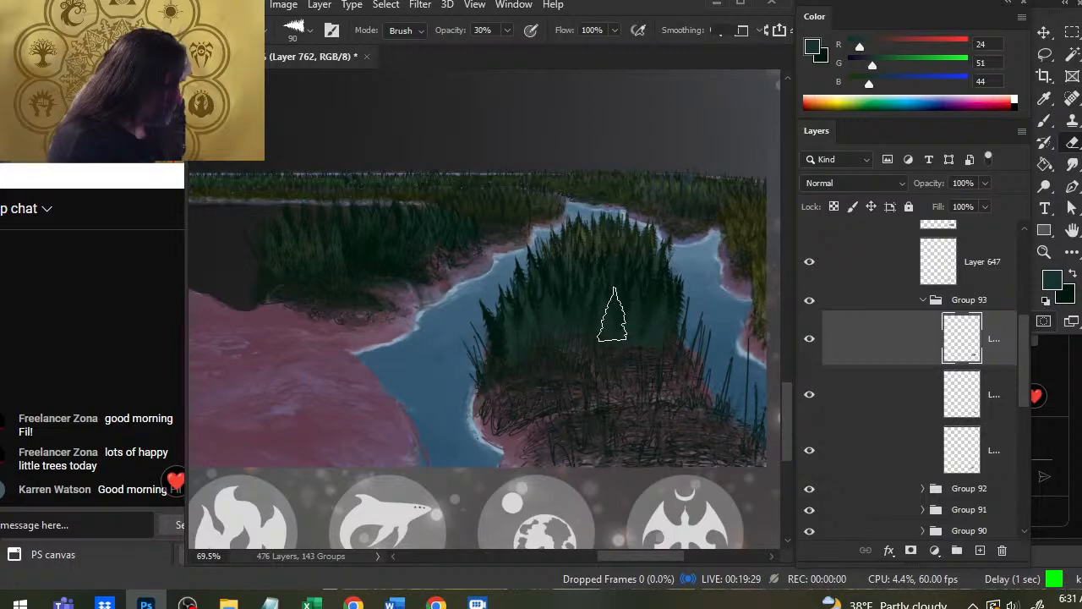
Add dark evergreens (R 2, G 23, B 14) at 50% opacity over the teal row, soften them, and check the result by toggling Group 93's visibility.
key(x)
key(b)
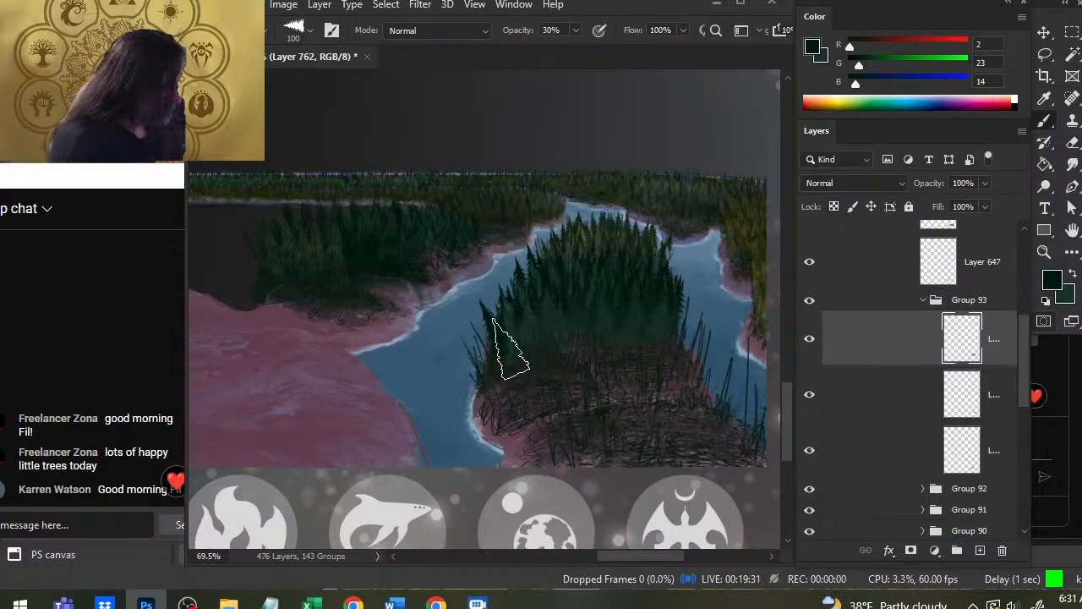
key(5)
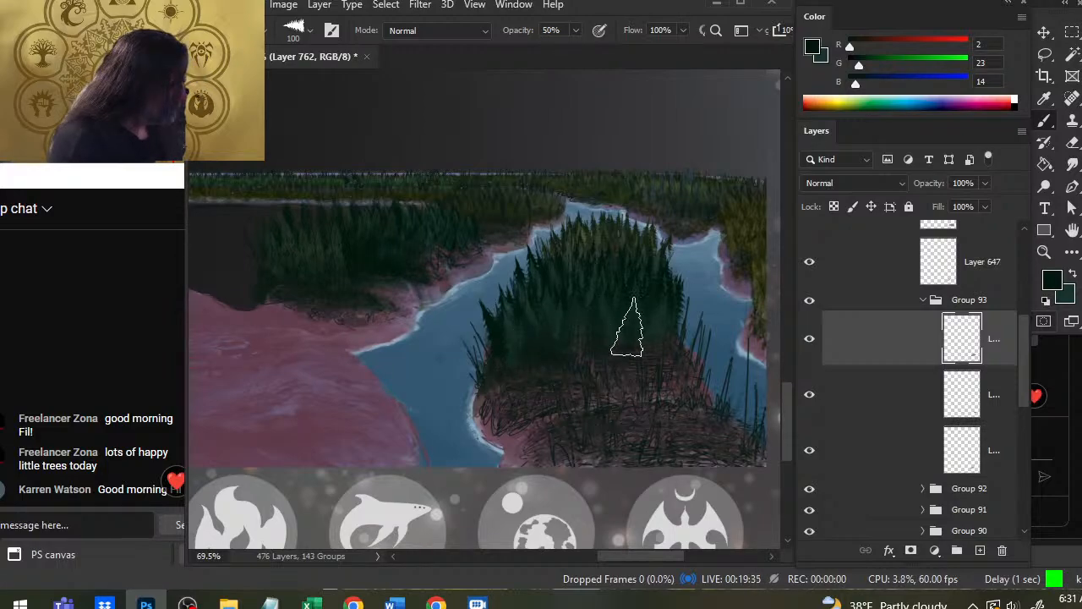
key(e)
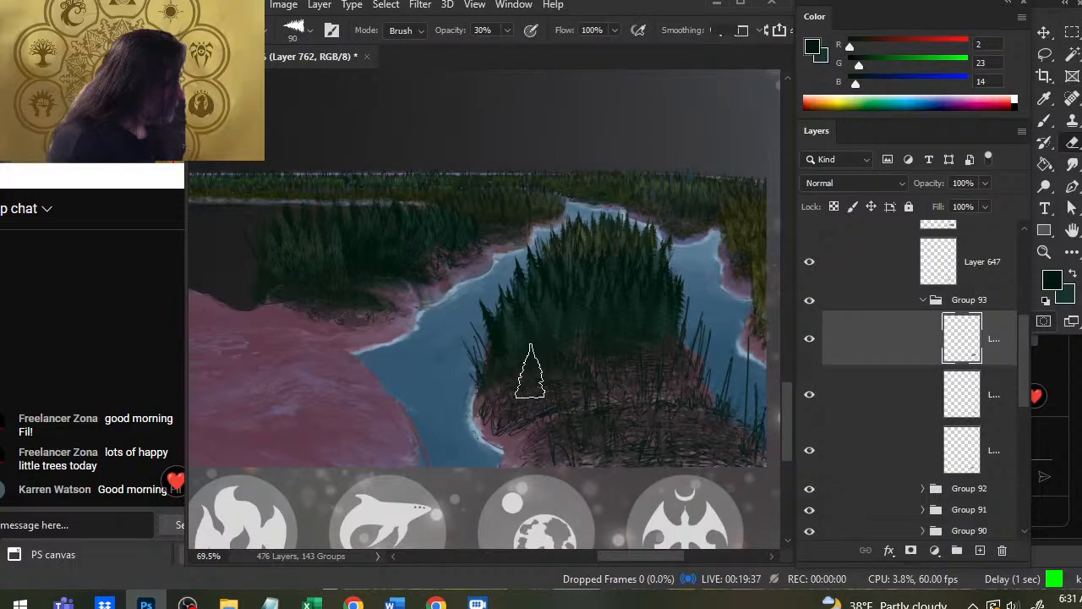
click(815, 312)
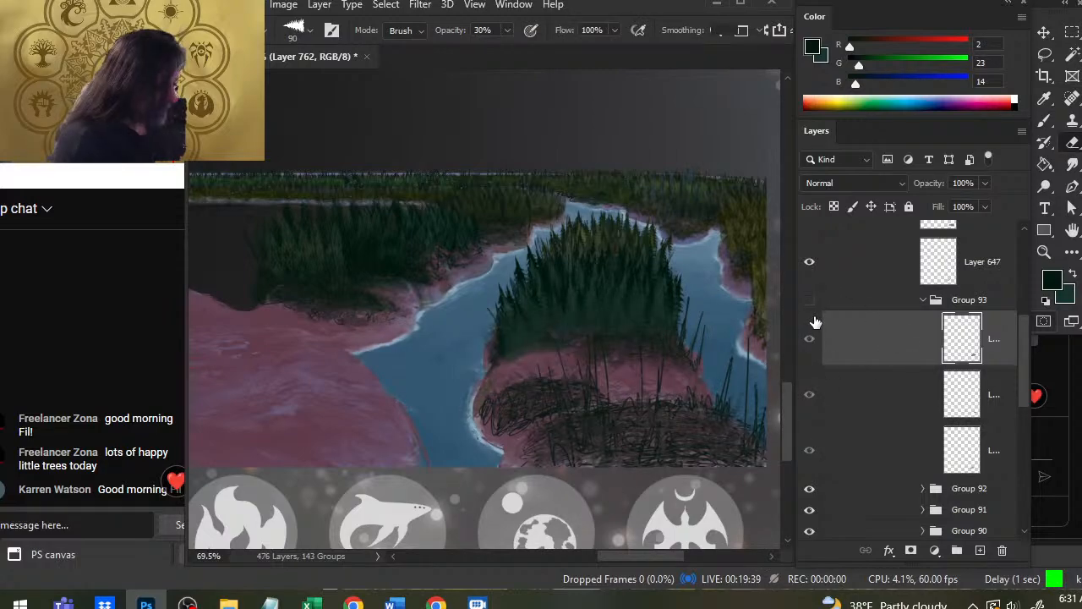
click(817, 316)
On a further new layer in Group 93, paint larger dark evergreens at 125 px across the peninsula and fade their bases with the Eraser.
key(b)
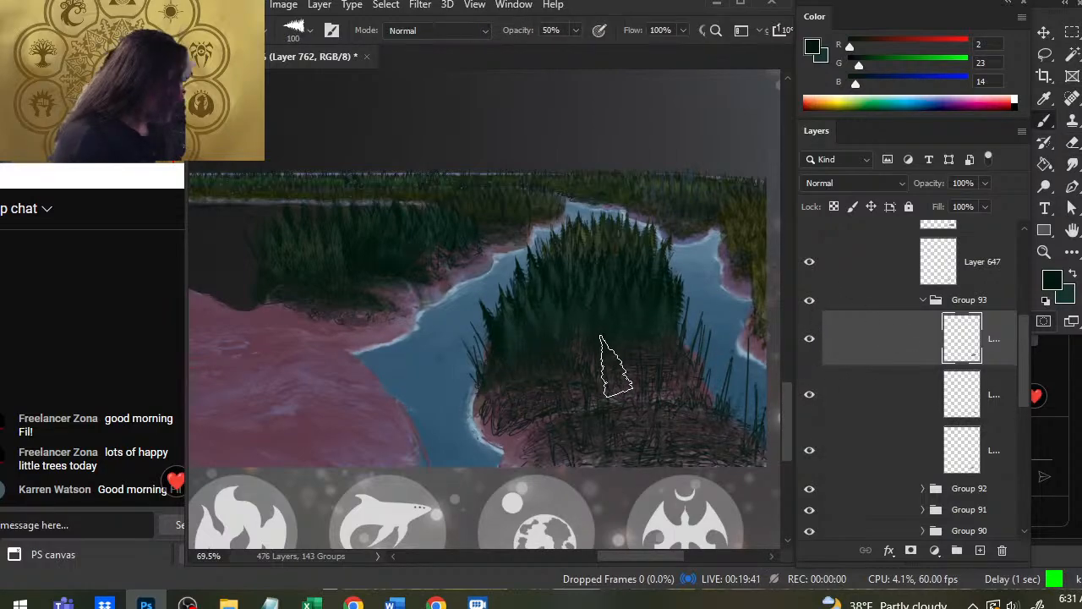
click(979, 550)
key(x)
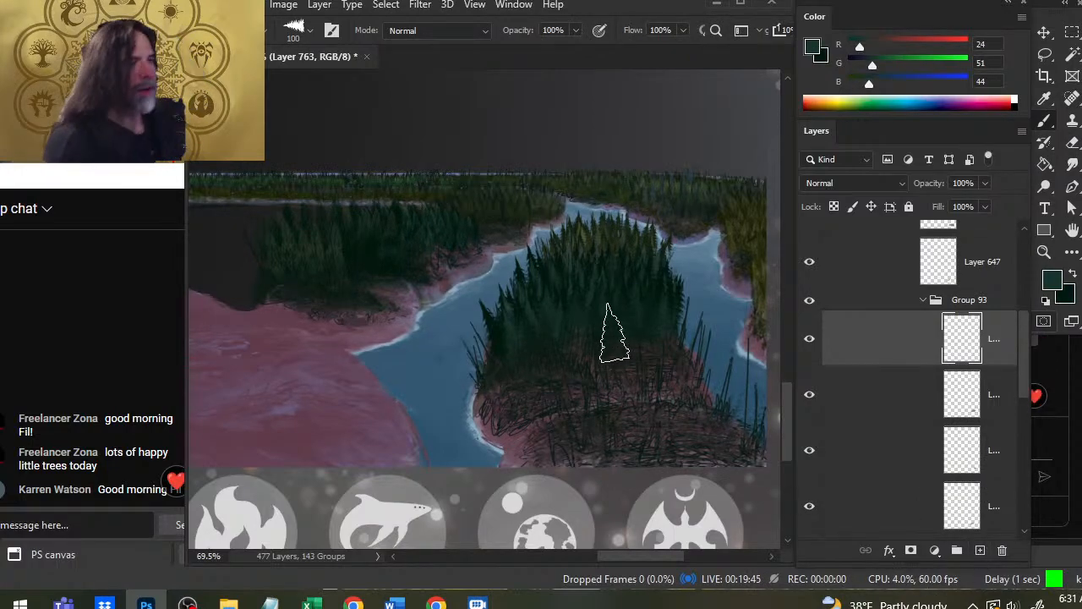
key(x)
key(bracketright)
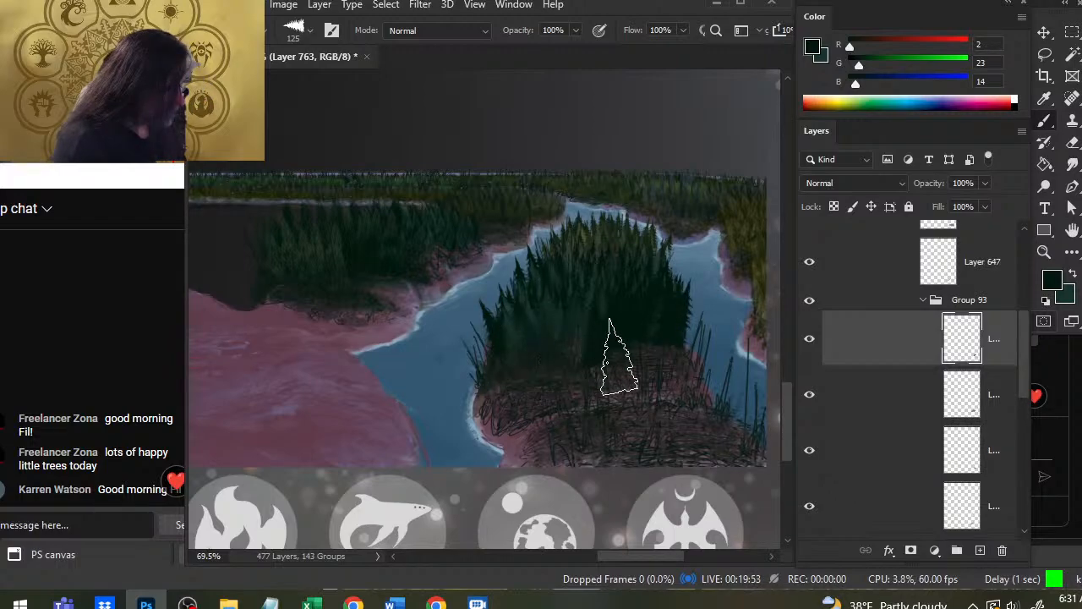
click(813, 303)
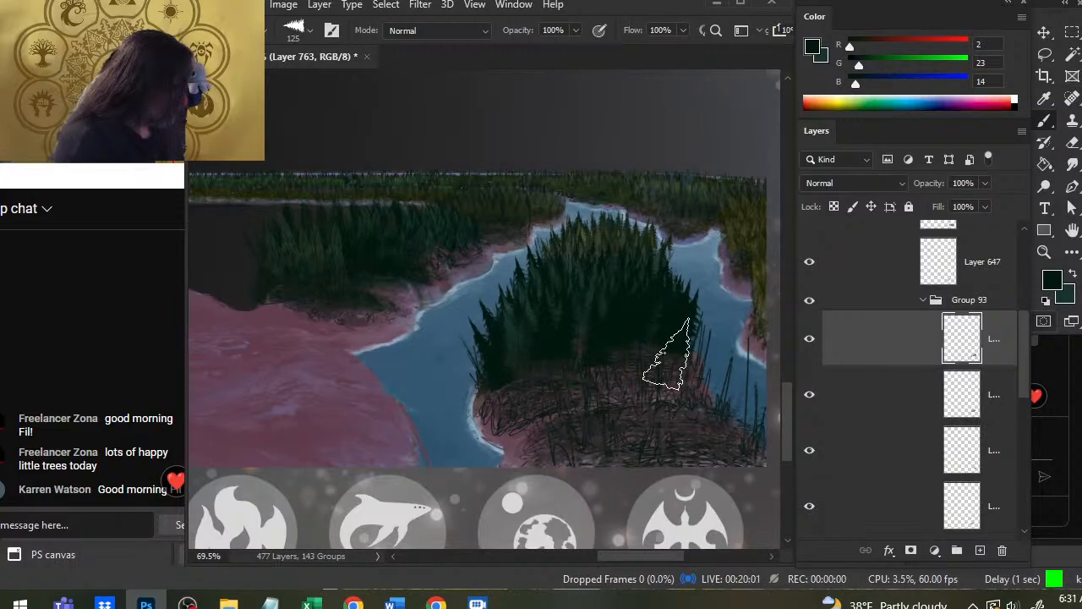
key(e)
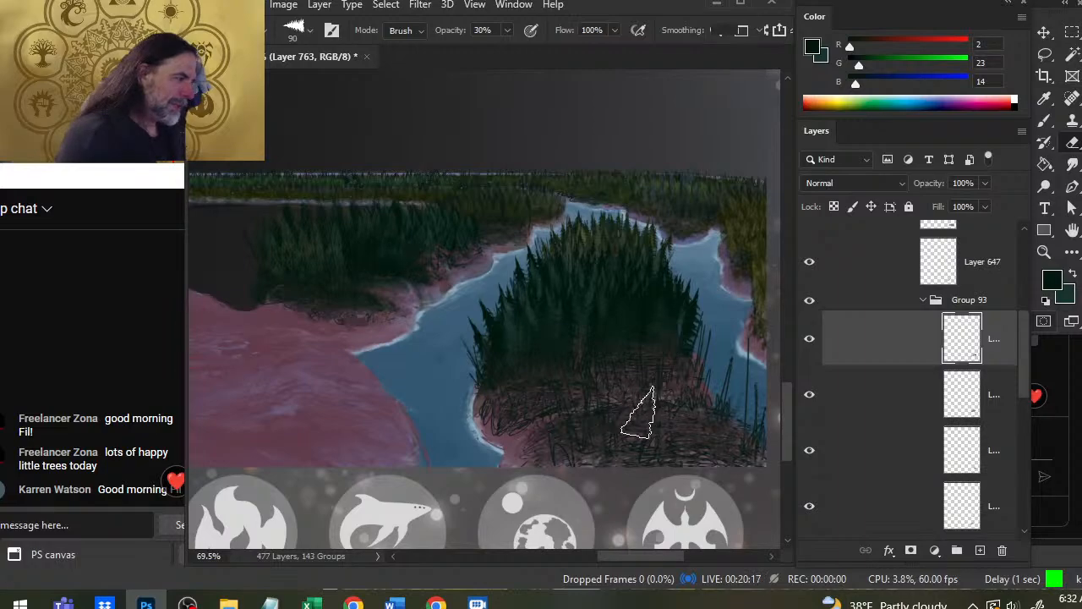
On another new layer, paint evergreens in a teal sampled from the trees (R 17, G 42, B 34) at 125 px, softening them with the Eraser.
key(ctrl)
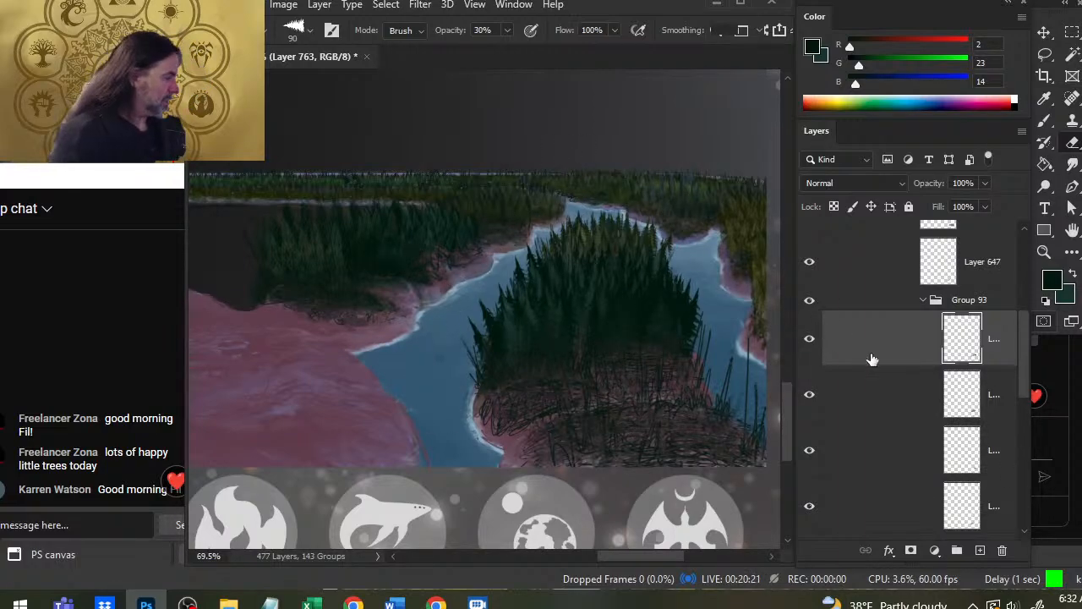
click(980, 550)
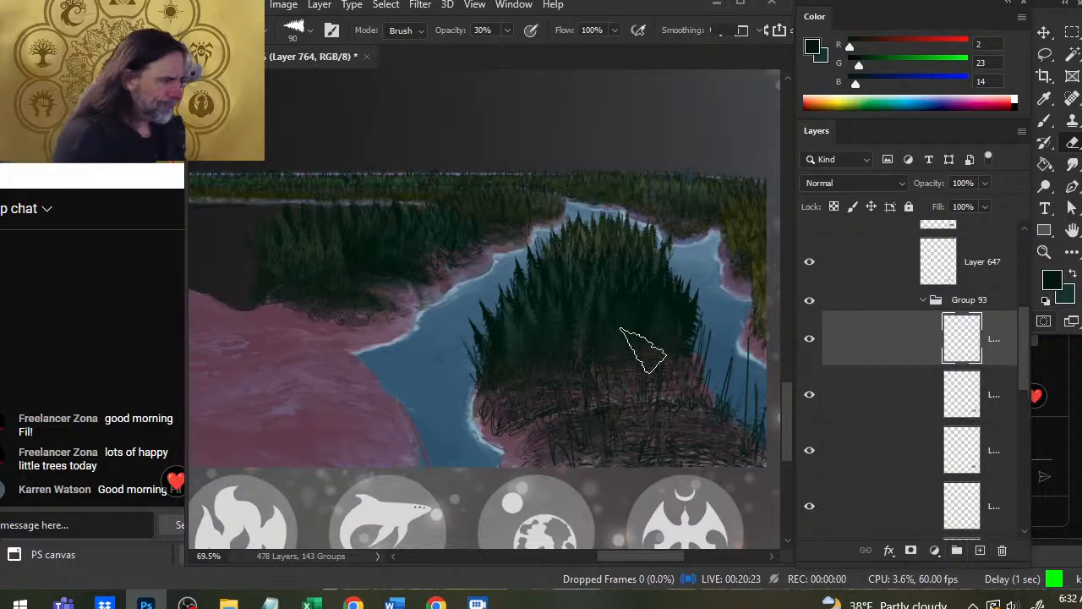
key(b)
alt+click(554, 308)
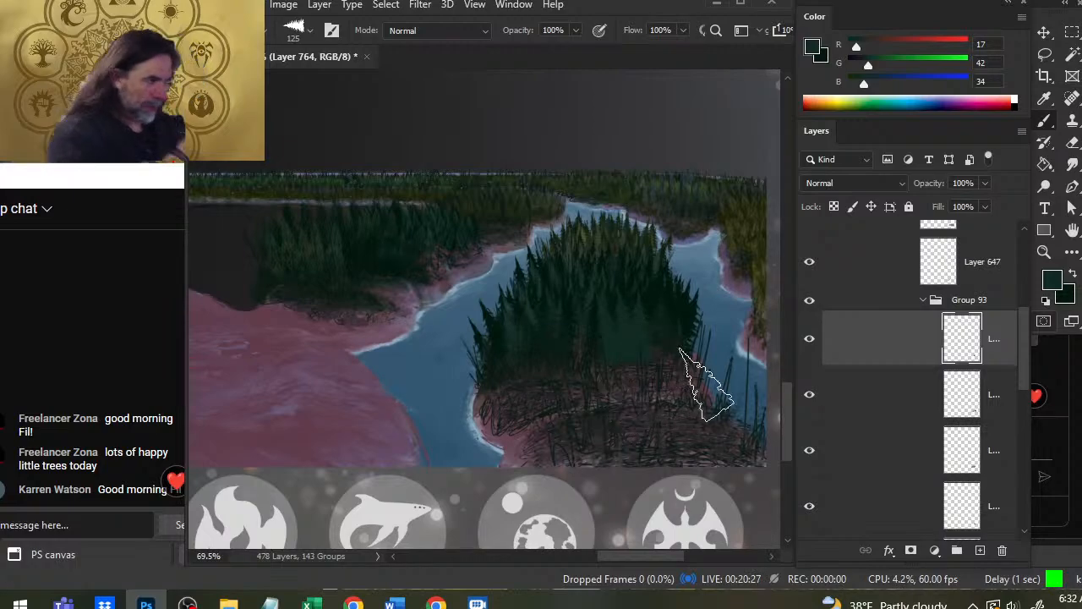
key(e)
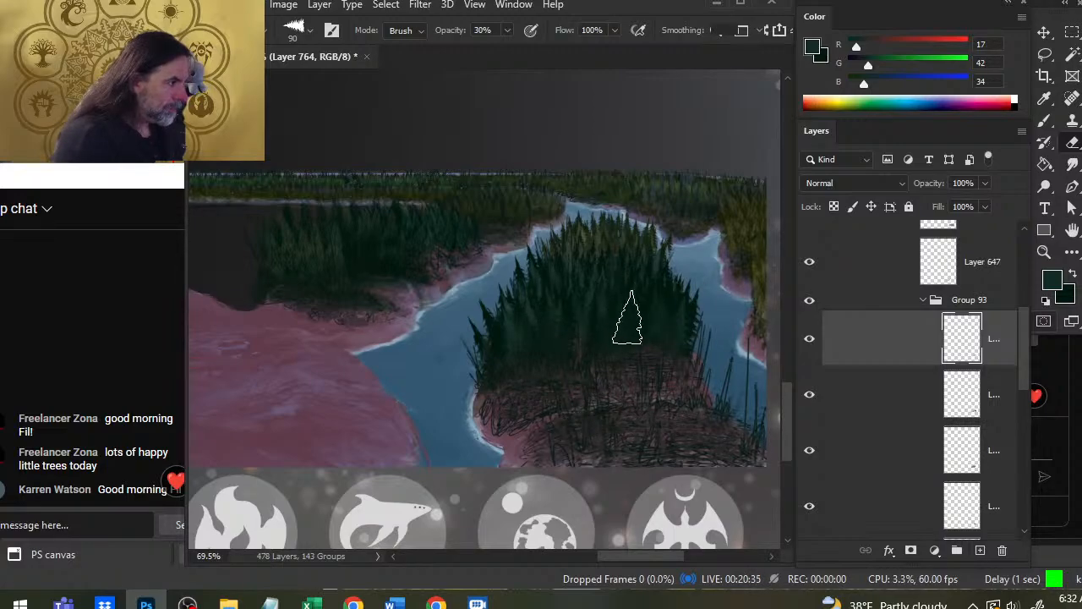
Compare the peninsula with and without Group 93 and its newest layer, both close up and with more of the page in view.
click(809, 321)
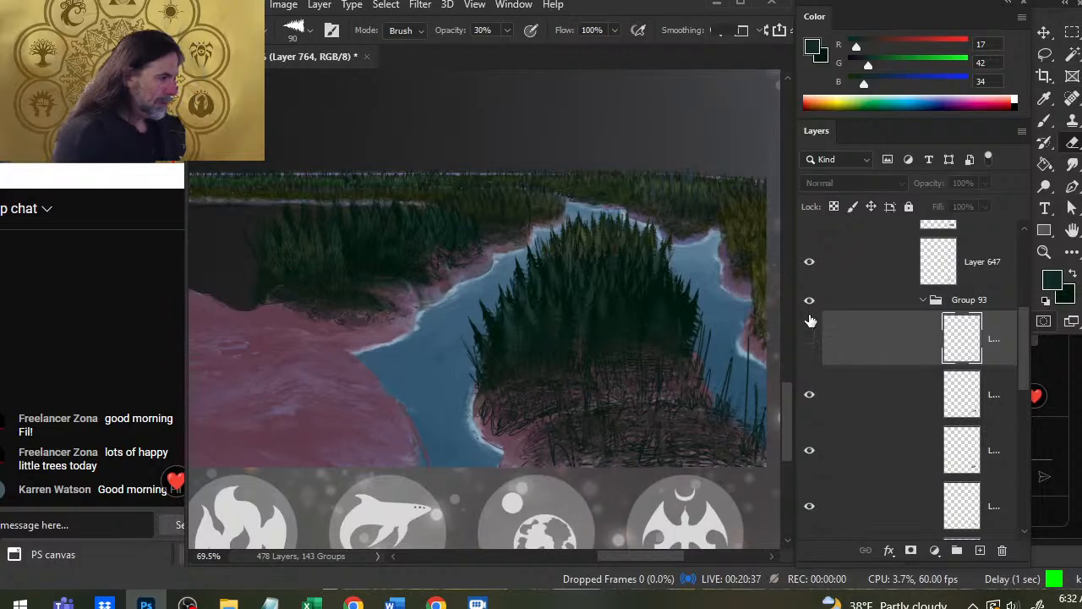
click(808, 302)
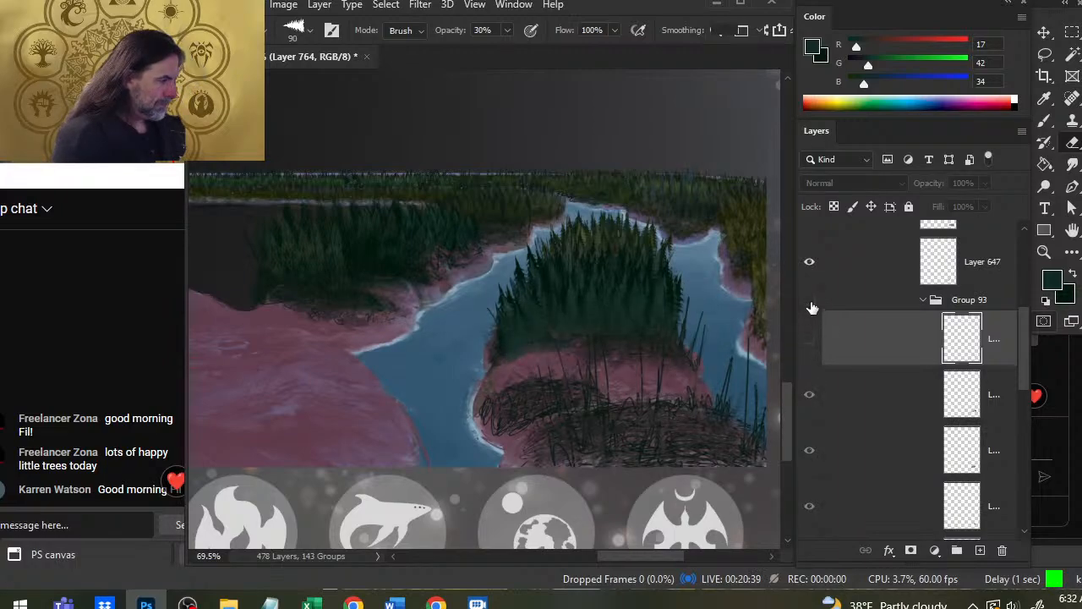
click(810, 302)
click(809, 339)
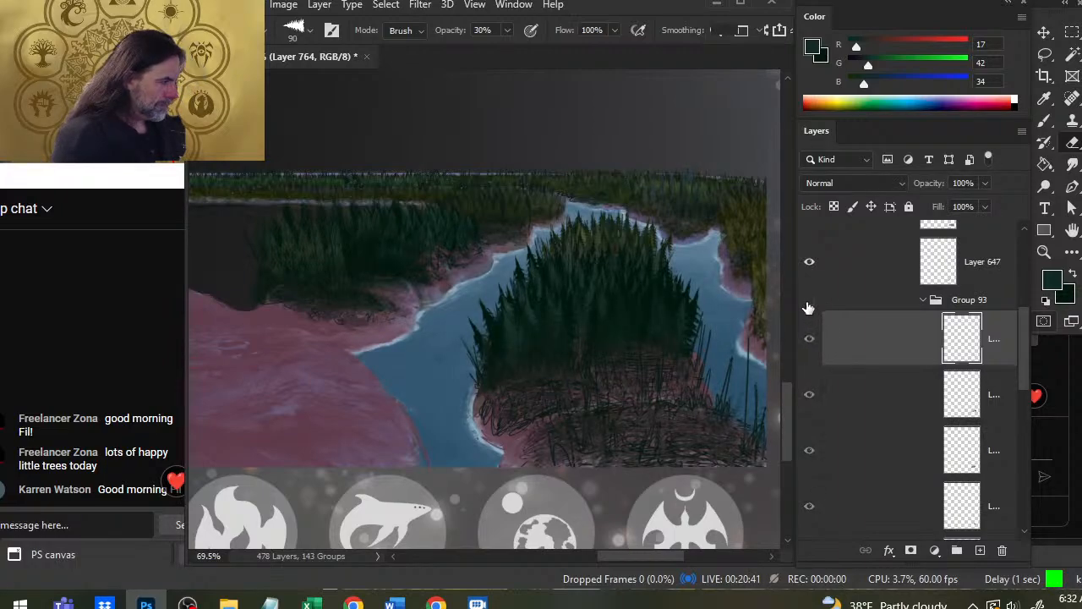
click(809, 304)
click(808, 306)
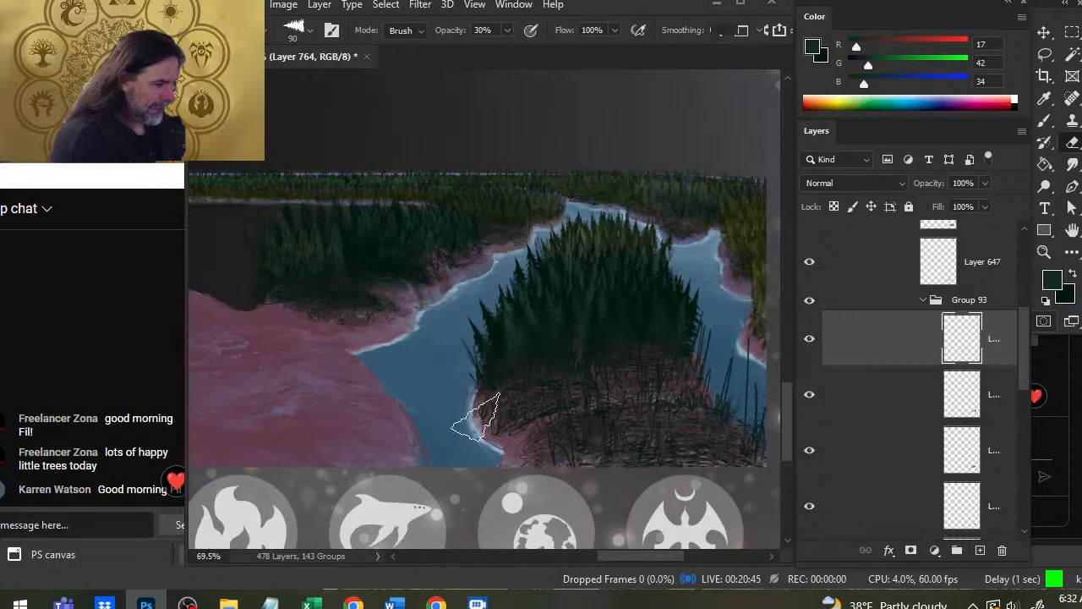
click(809, 301)
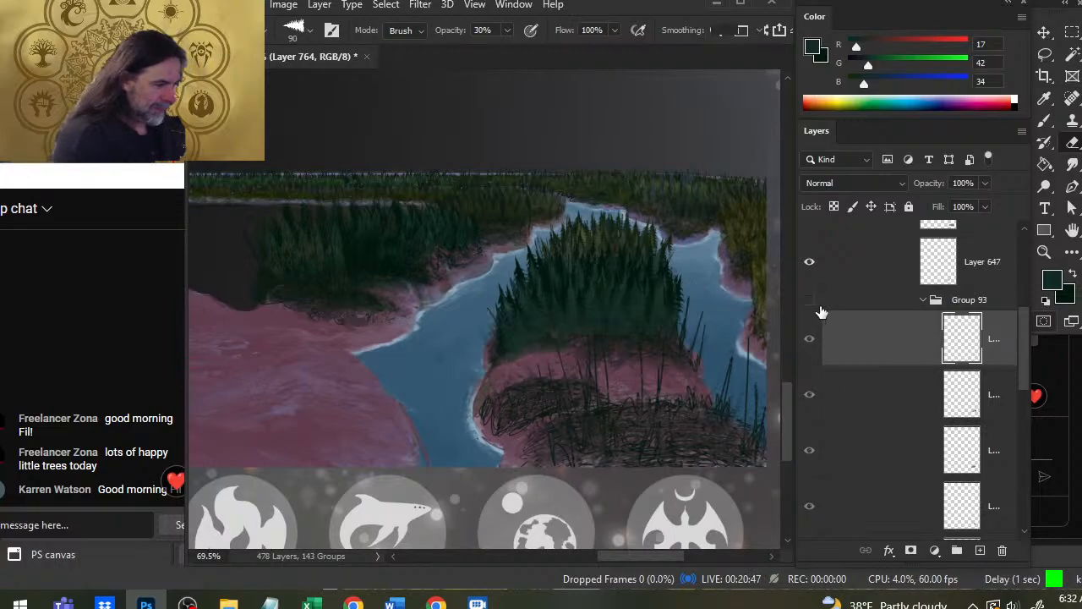
click(819, 305)
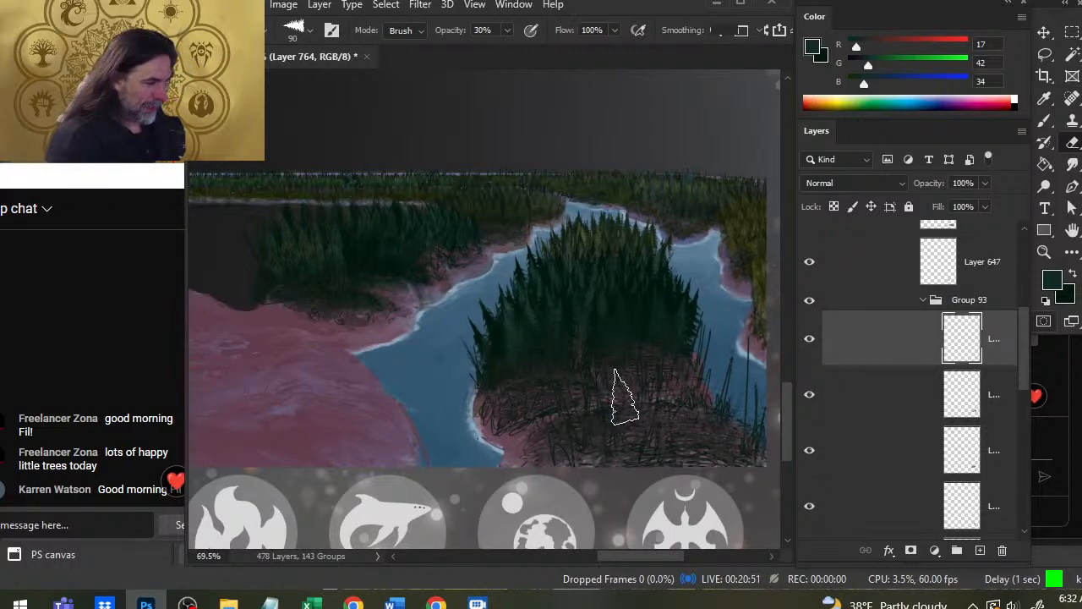
key(ctrl+space)
drag(631, 395, 581, 426)
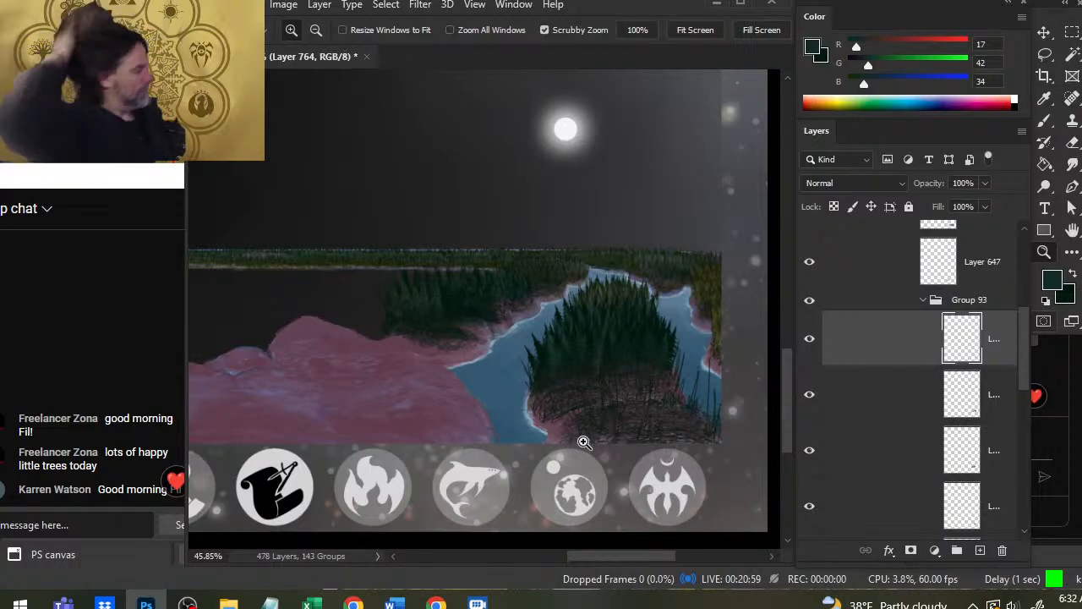
click(808, 304)
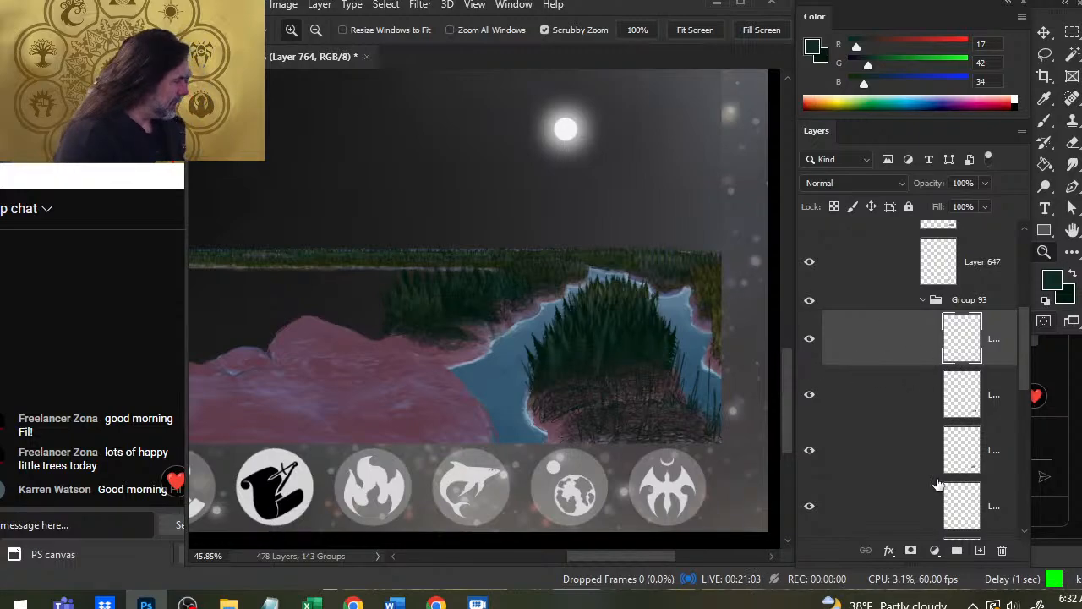
click(812, 342)
click(813, 343)
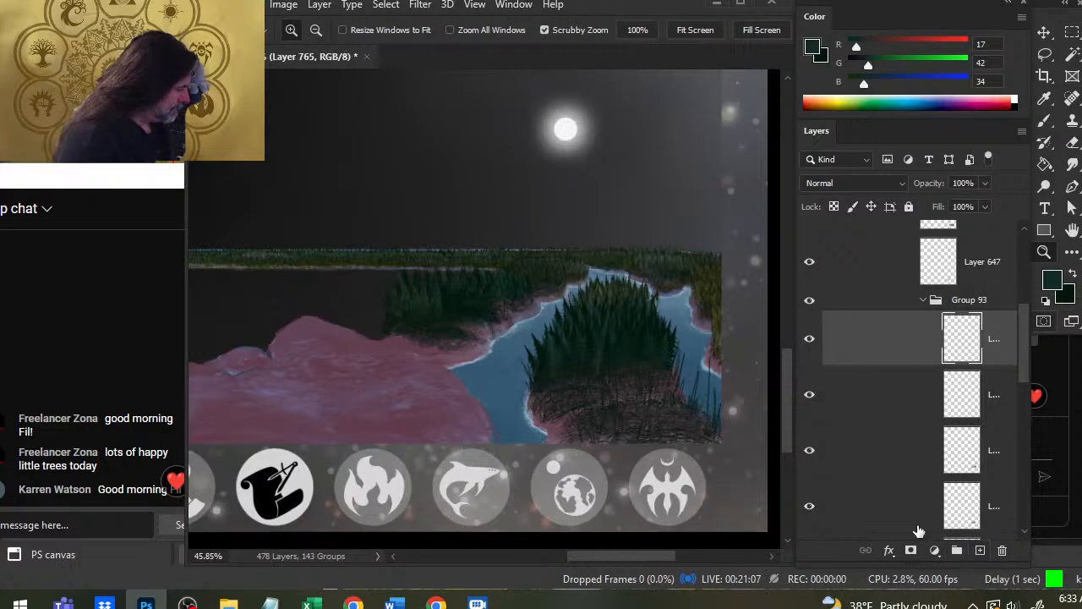
On a new layer in Group 93, paint 125 px evergreens across the peninsula in dark green and sampled teal (R 17, G 42, B 34), fading their bases.
key(b)
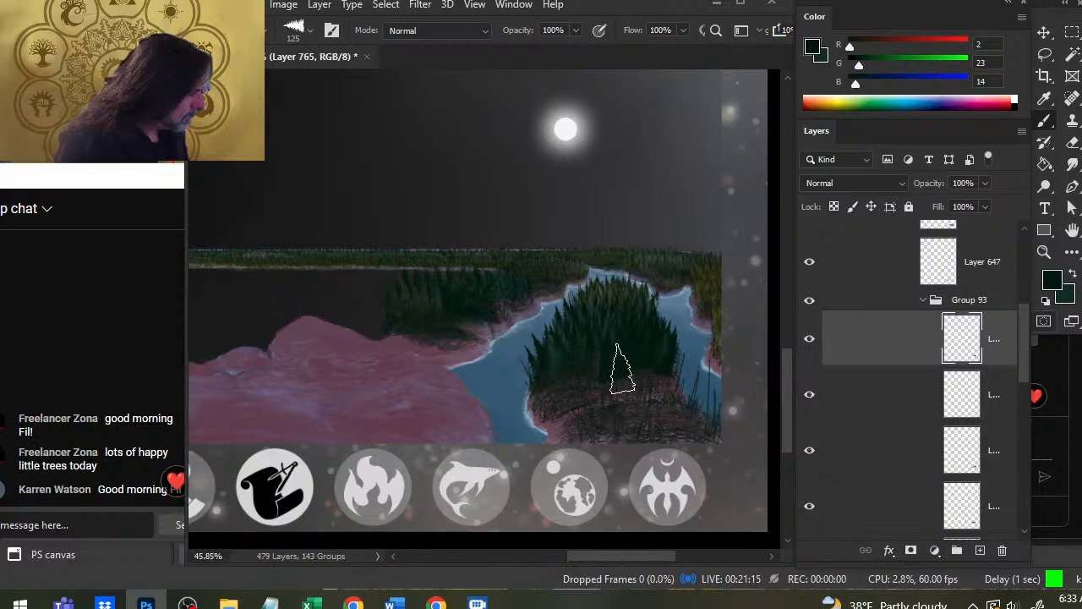
alt+click(620, 370)
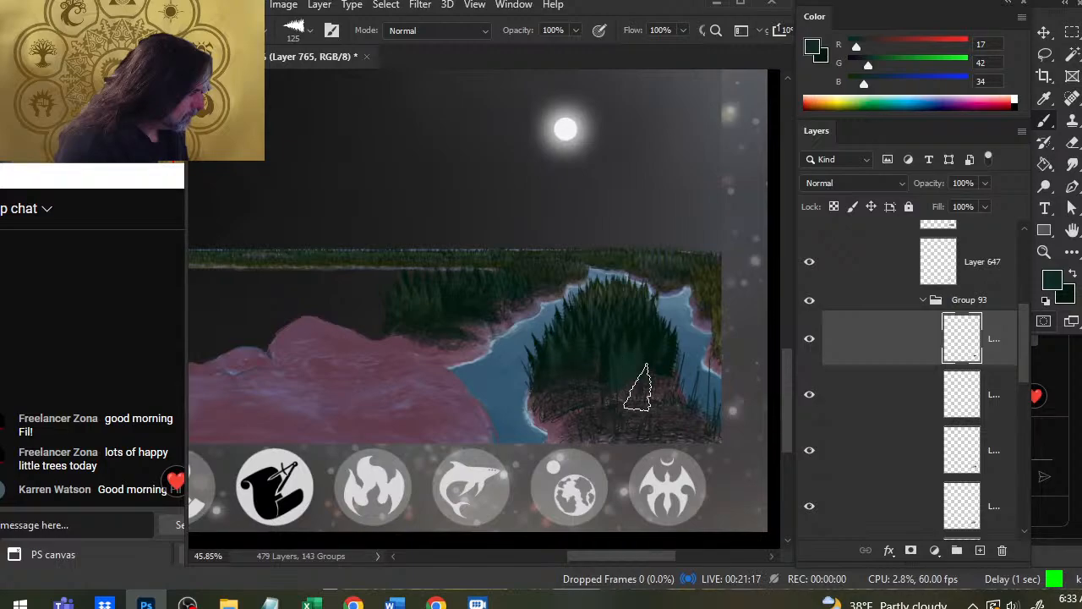
key(e)
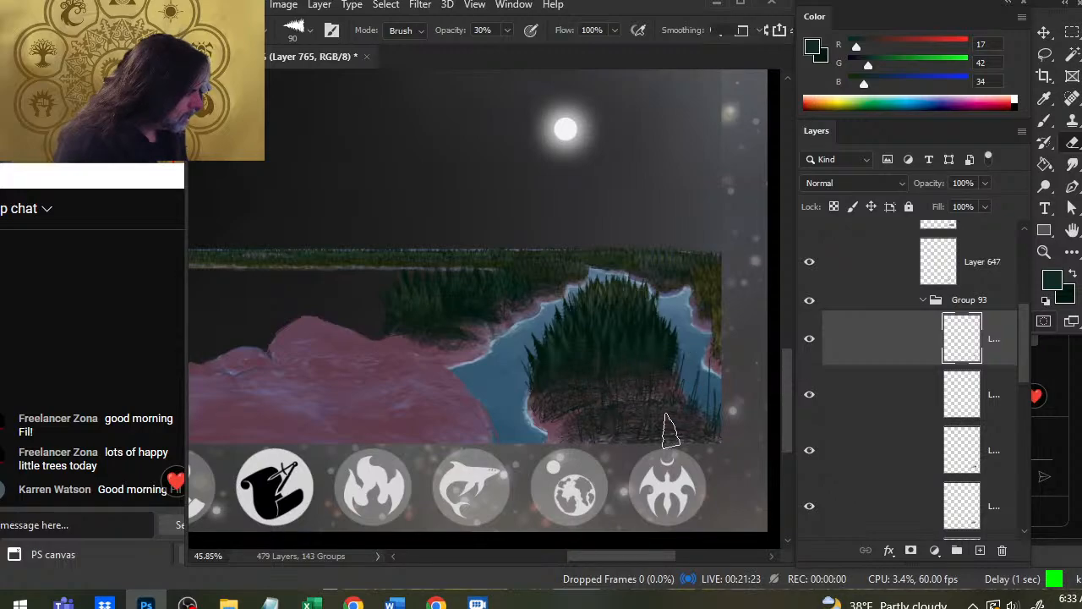
Add 100 px evergreens along the front of the tree row in dark green (R 2, G 23, B 14) and sampled teal, softening with the Eraser.
key(x)
key(b)
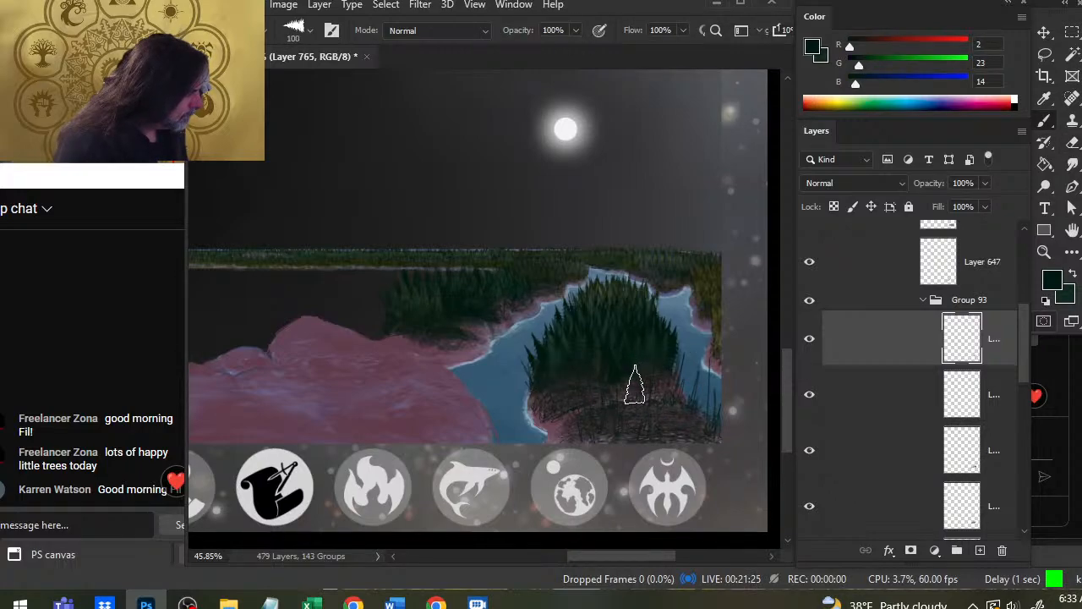
key(e)
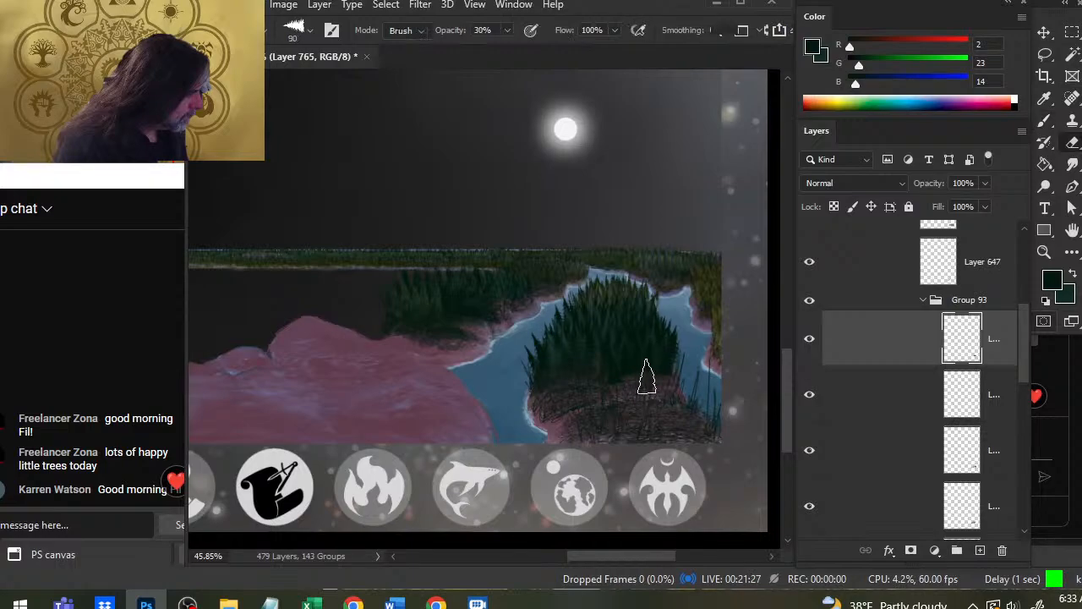
key(b)
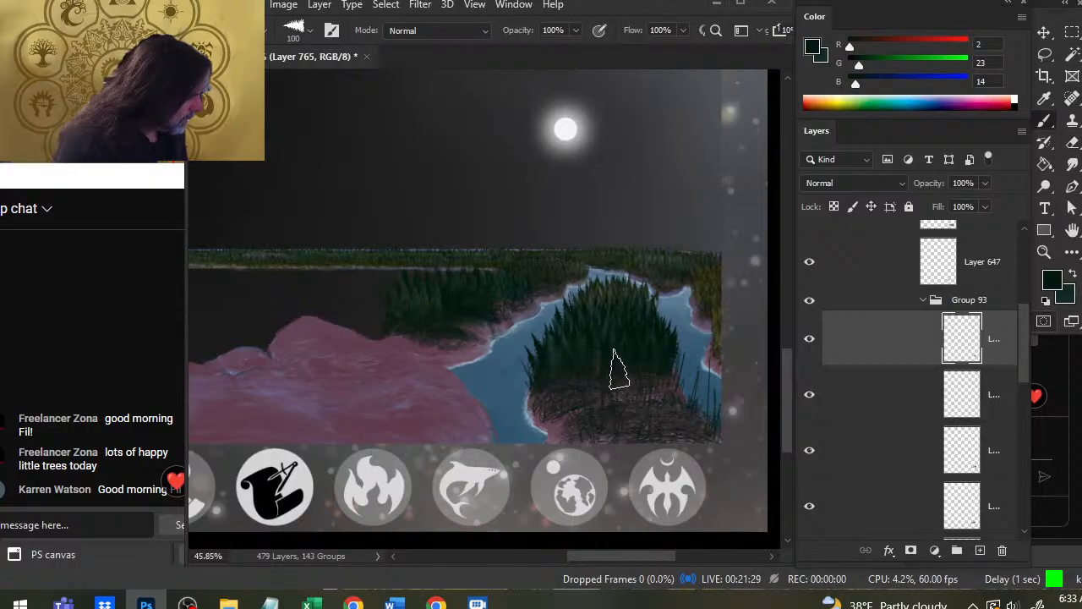
alt+click(616, 387)
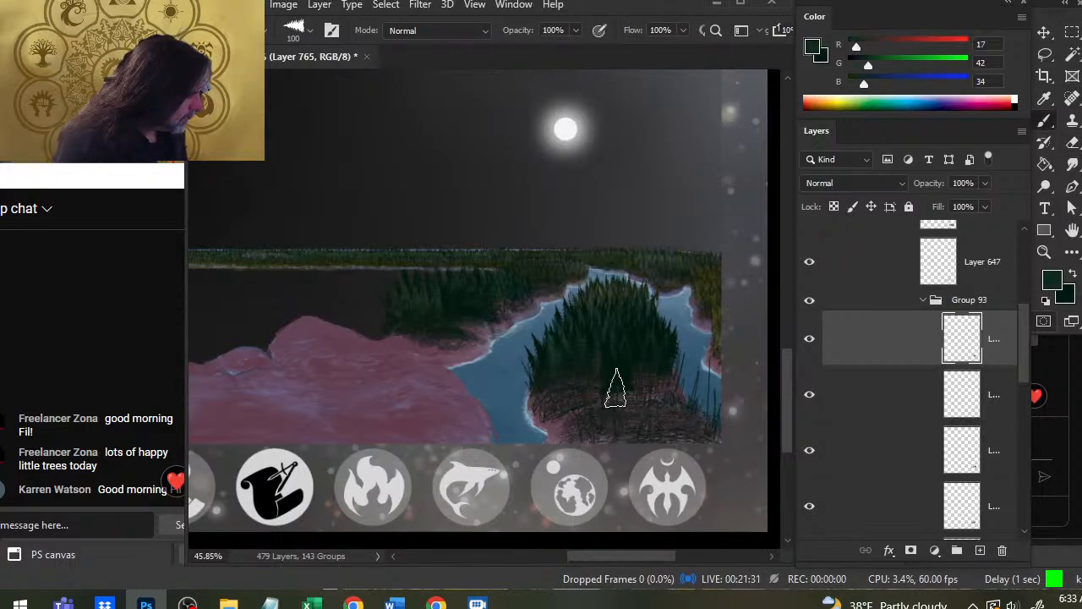
key(e)
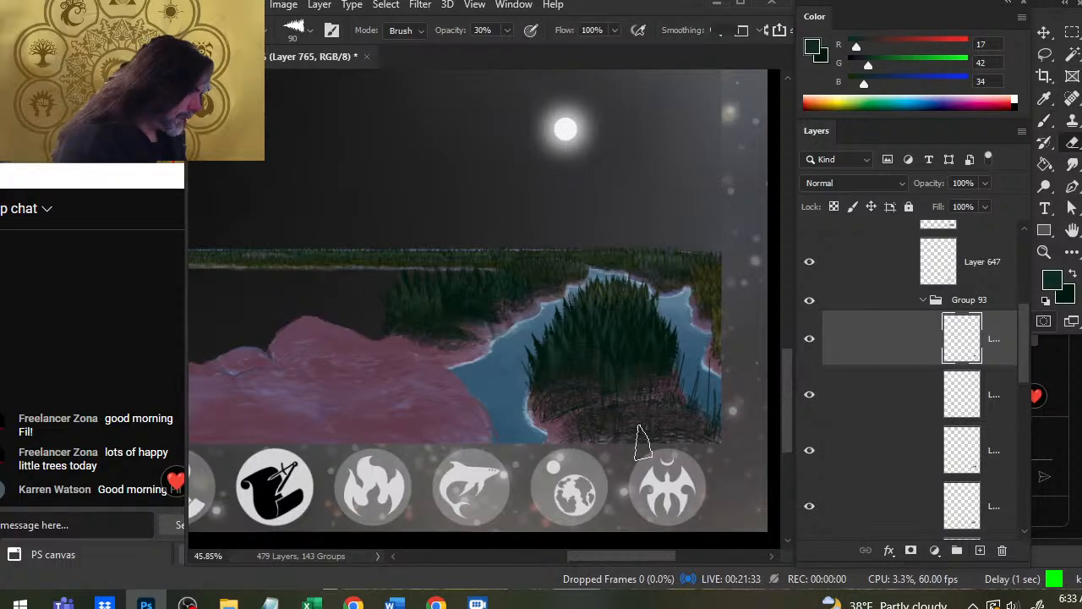
Fill in the middle of the front row with more 100 px evergreens, alternating sampled dark and teal, and fade their bases at 30% Eraser opacity.
key(b)
alt+click(626, 372)
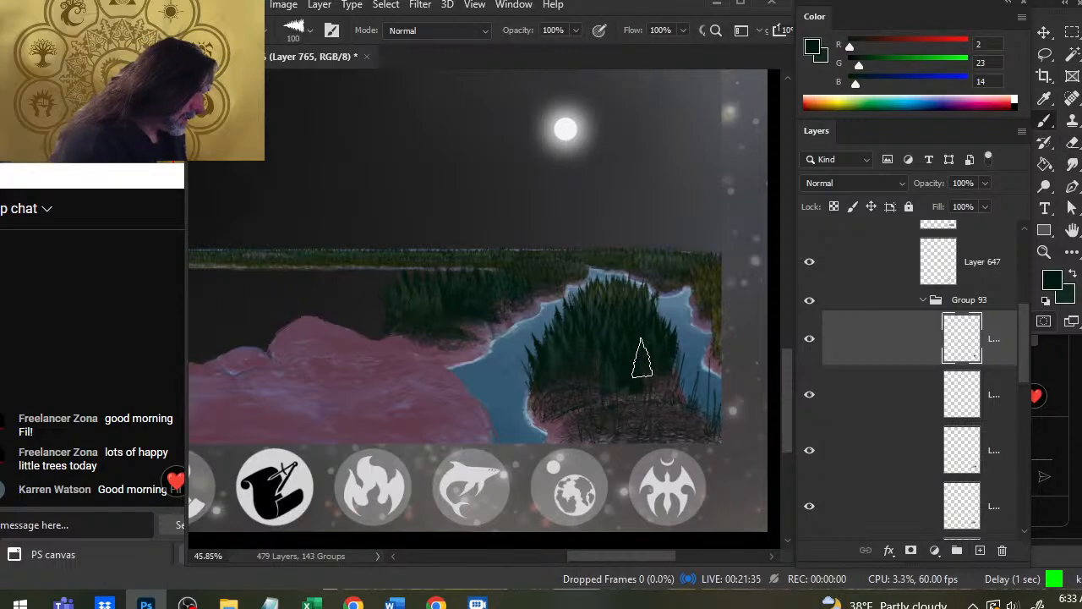
key(e)
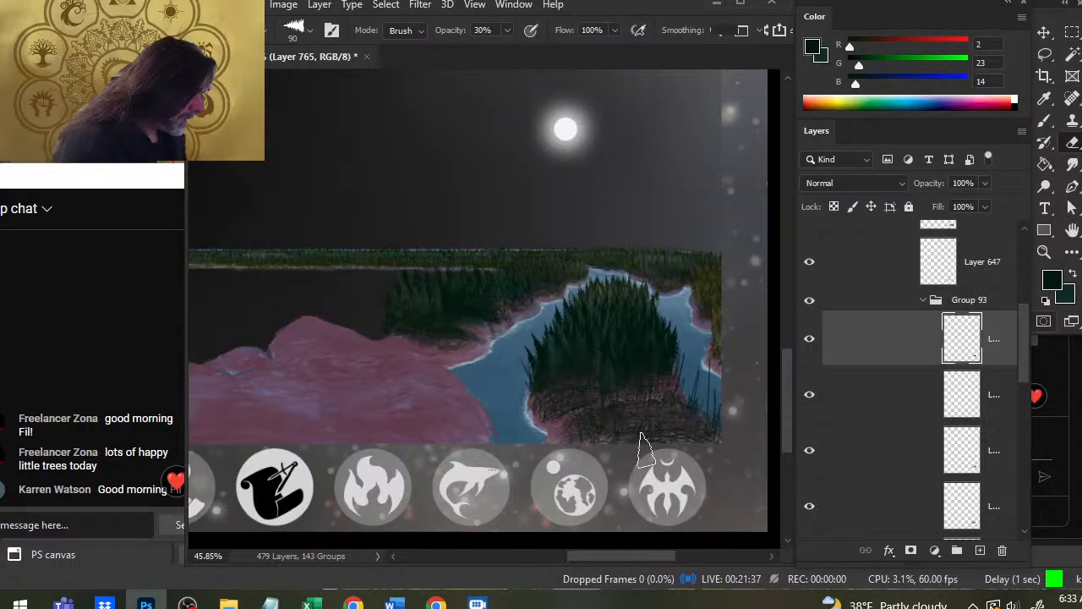
key(b)
alt+click(628, 369)
key(e)
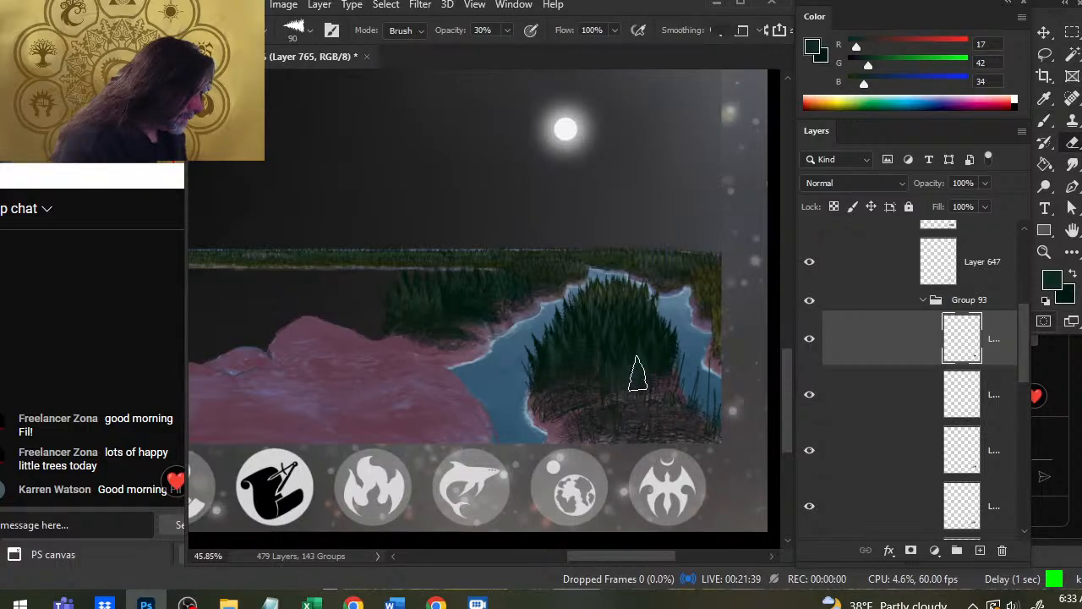
Extend the front row to the peninsula's right shore with 100 px evergreens in sampled dark and teal, erasing lightly to blend them.
key(b)
alt+click(649, 368)
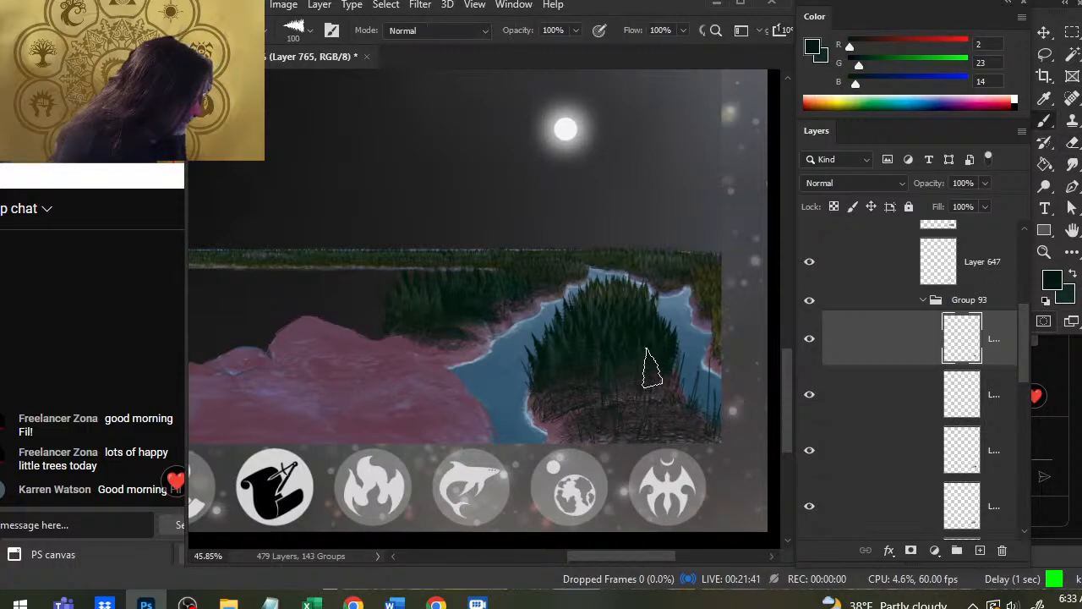
click(672, 372)
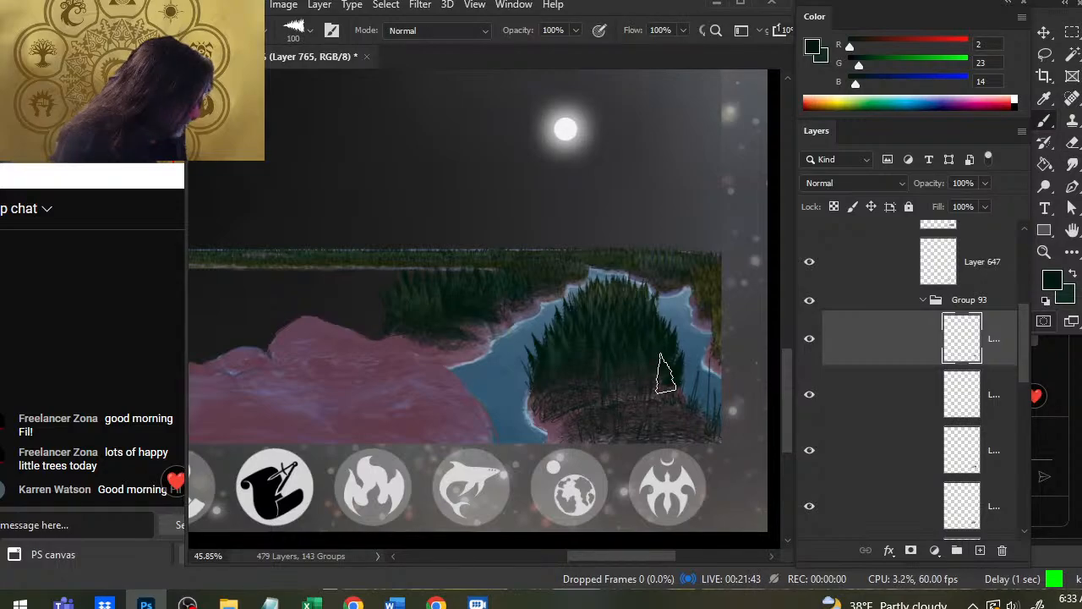
key(e)
alt+click(651, 369)
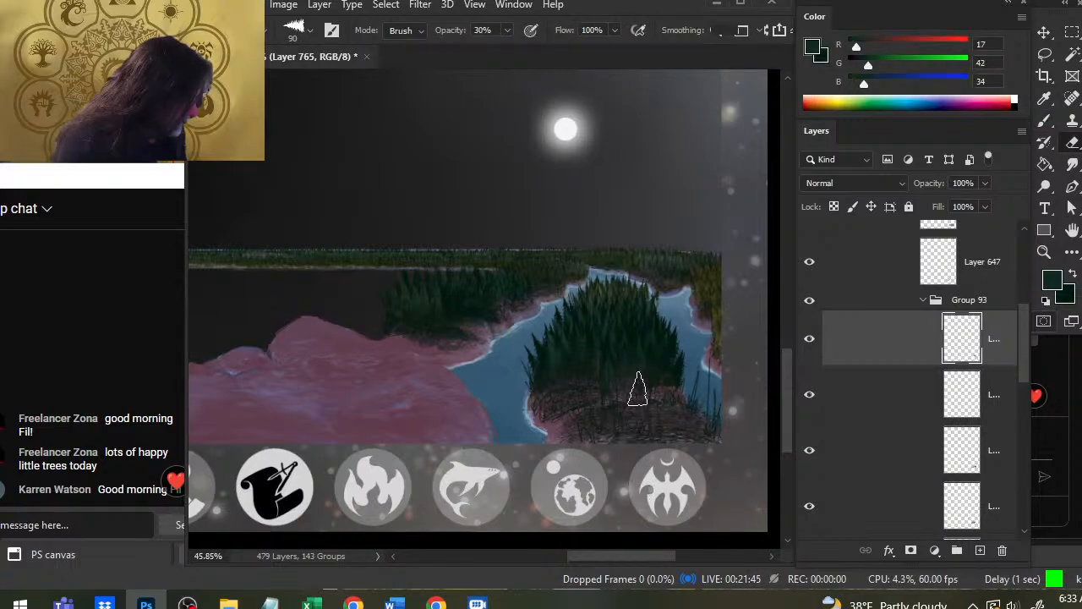
key(b)
key(e)
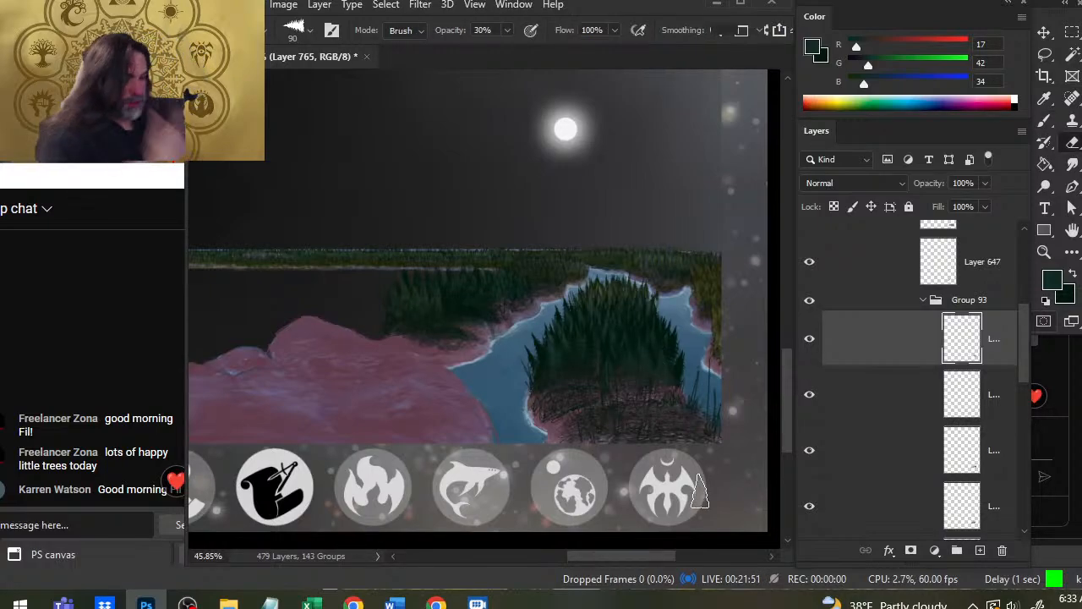
alt+click(630, 391)
key(b)
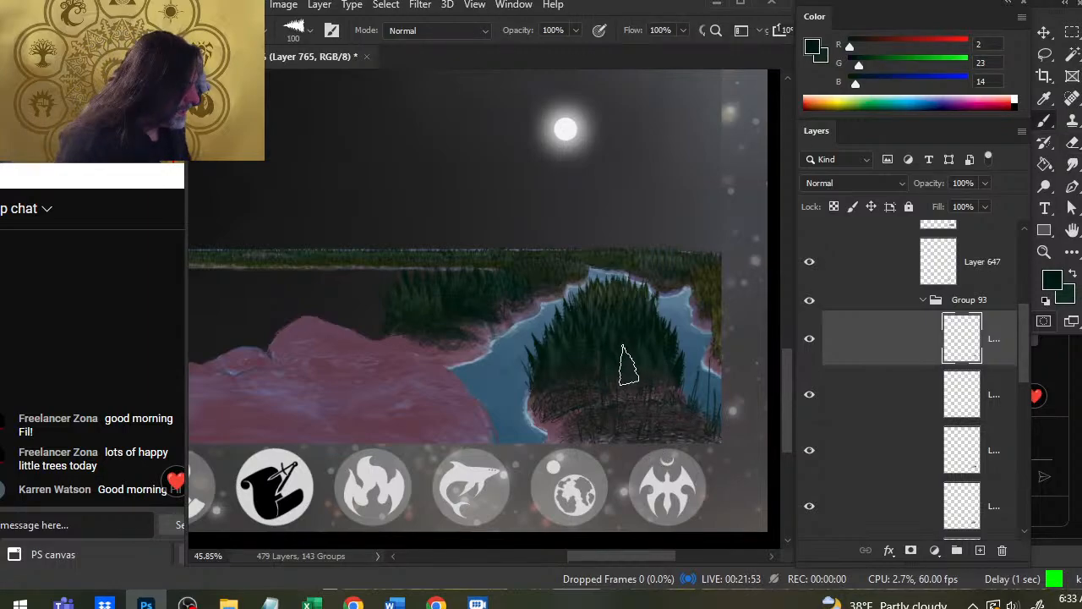
key(e)
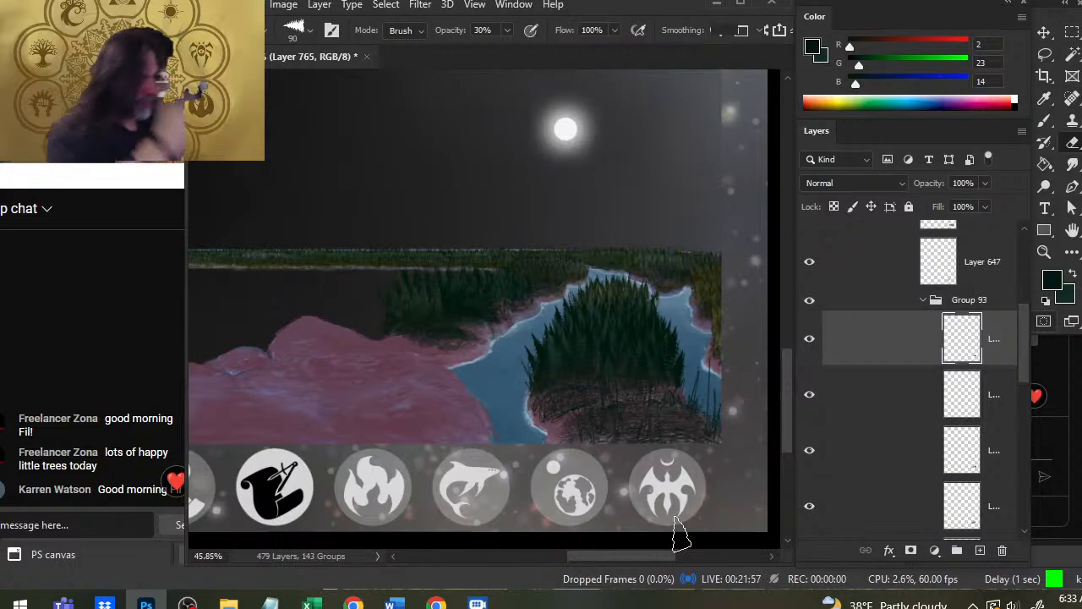
Compare the peninsula with and without Group 93, collapse that group, and check what Layer 647 contributes by hiding and reshowing it.
click(810, 302)
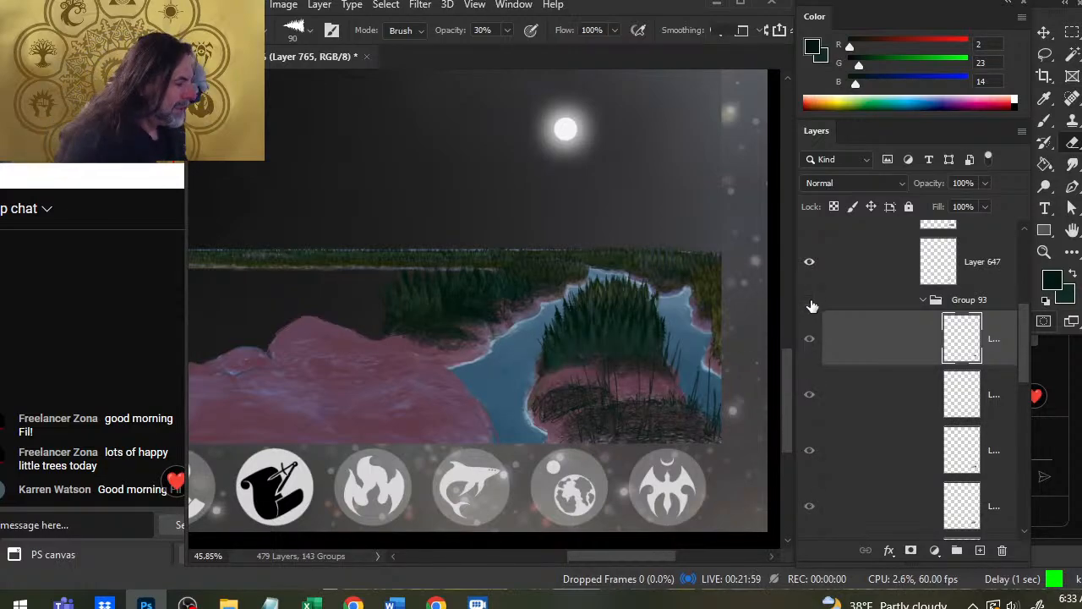
click(810, 303)
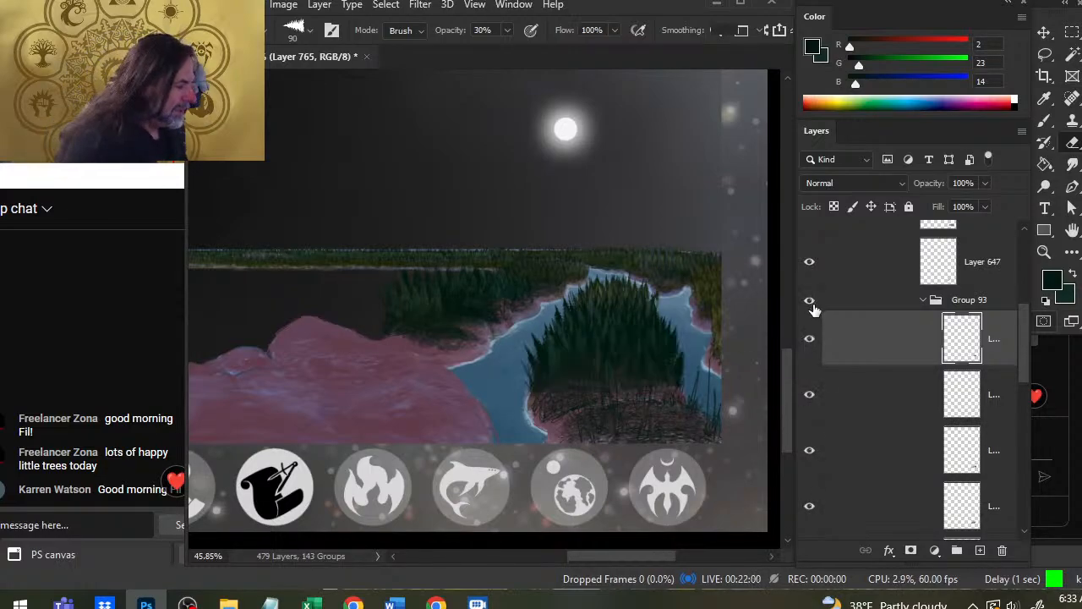
click(925, 302)
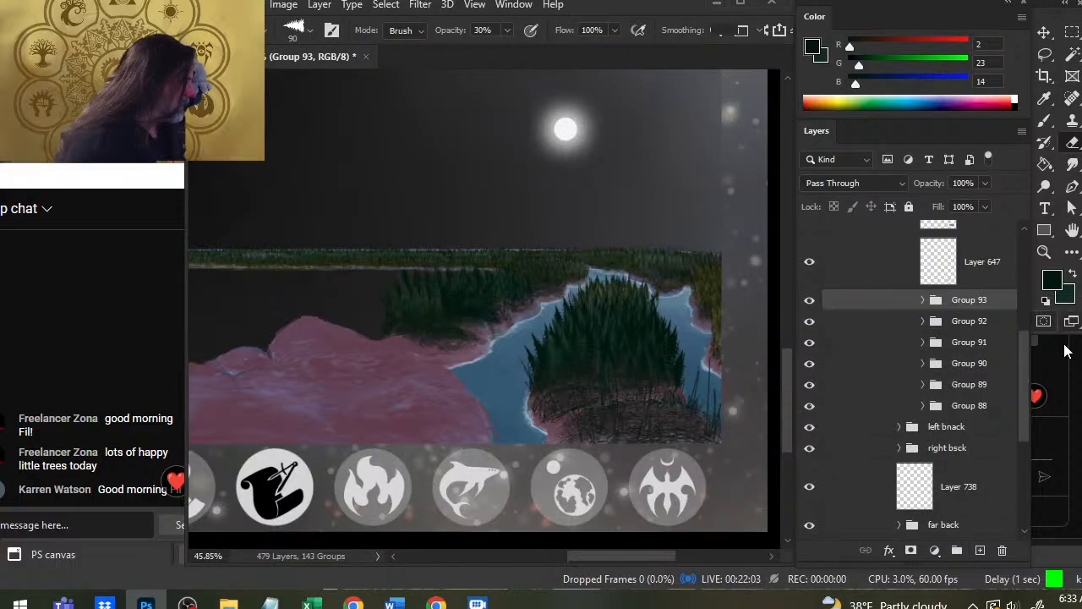
drag(1018, 383, 1007, 350)
click(810, 355)
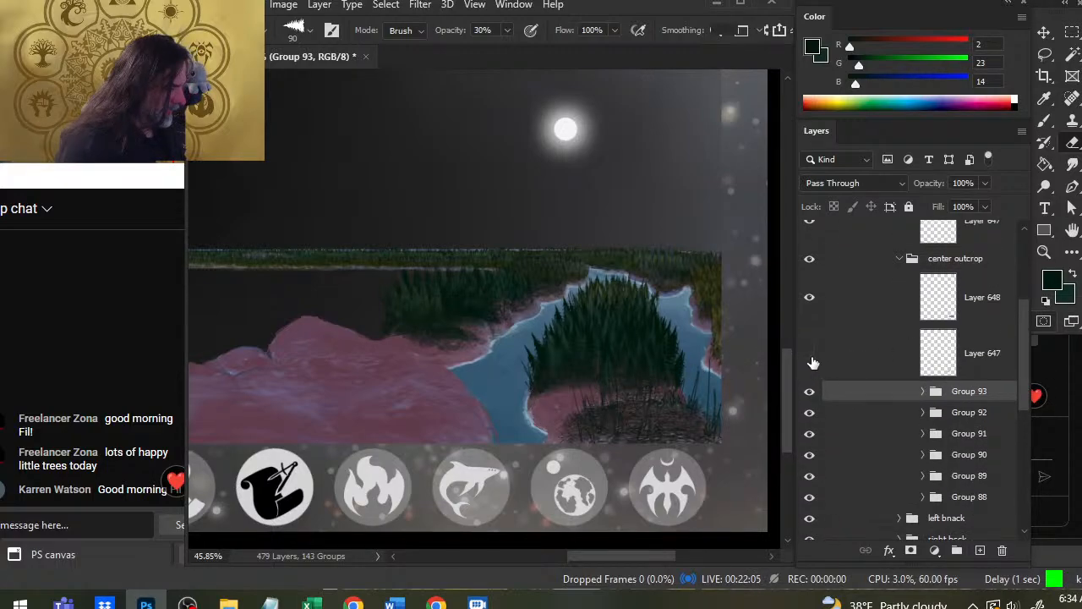
click(810, 357)
Place Layer 648 in its own new group within center outcrop and select the layer inside it.
click(862, 323)
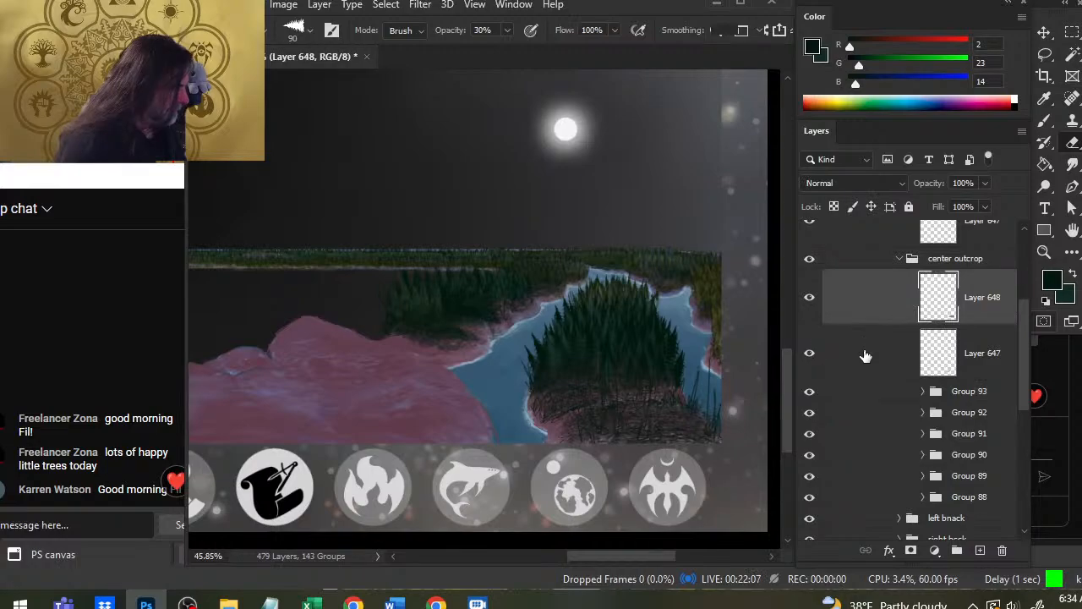
key(ctrl+g)
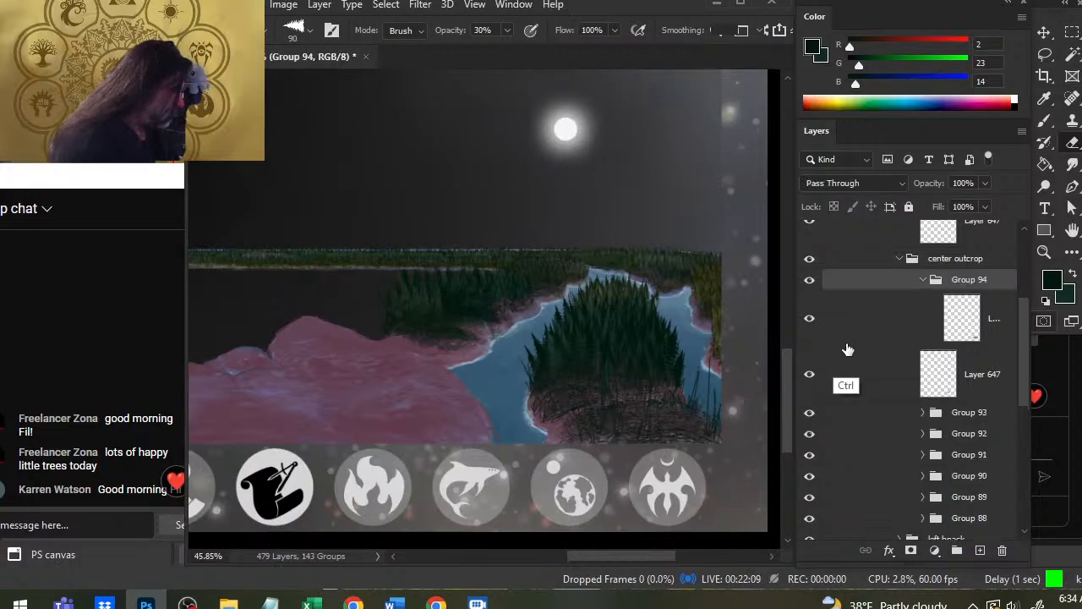
click(913, 339)
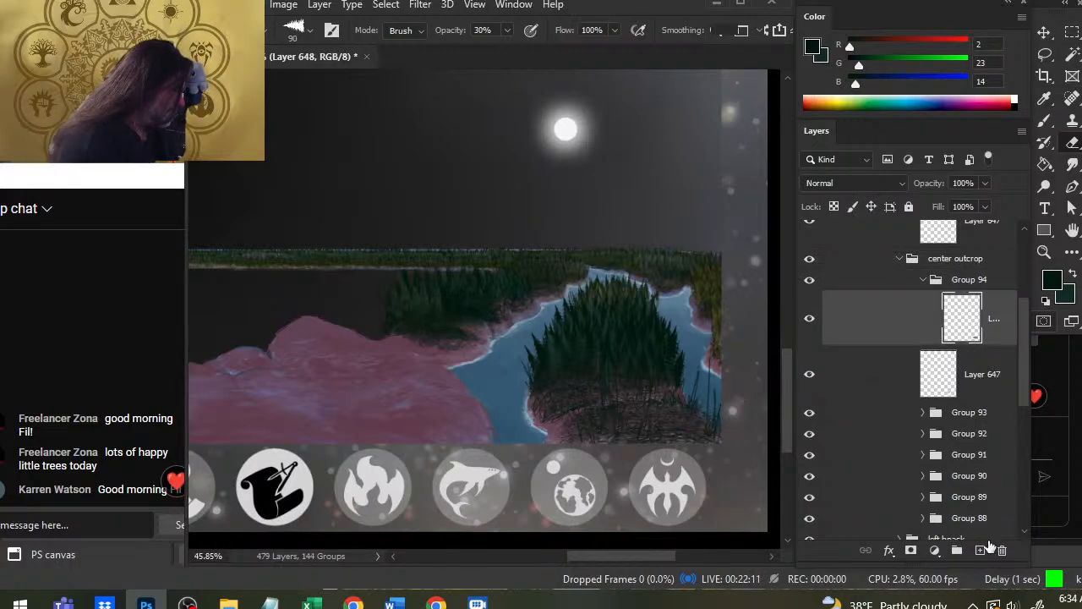
On a new layer above Layer 648, paint 150 px dark evergreens across the peninsula's lower right foreground and fade them with the Eraser.
click(980, 550)
key(b)
key(bracketright)
key(bracketright)
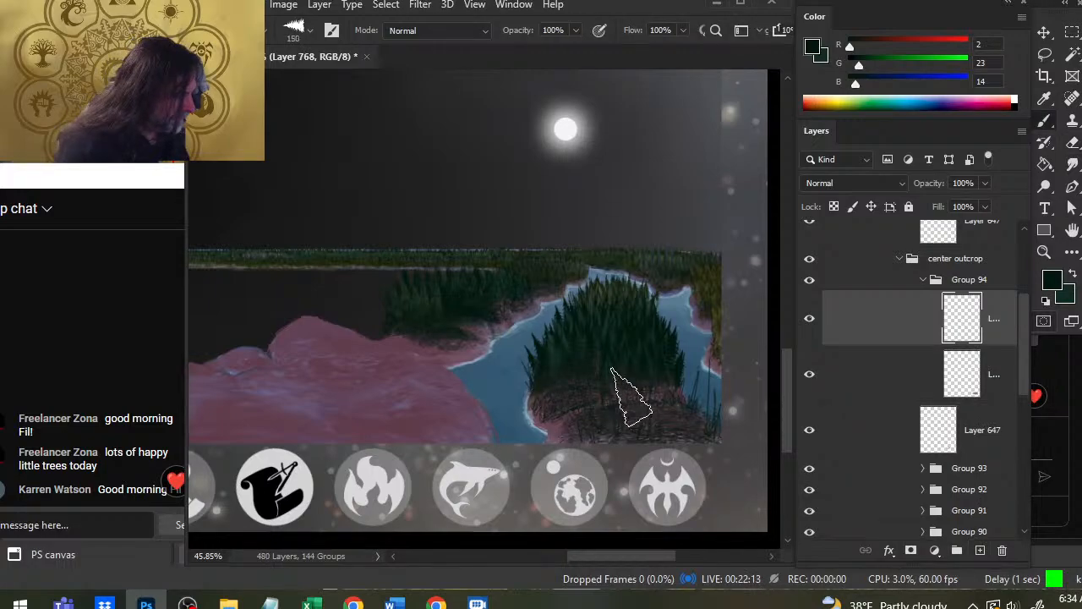
drag(640, 398, 656, 391)
click(691, 390)
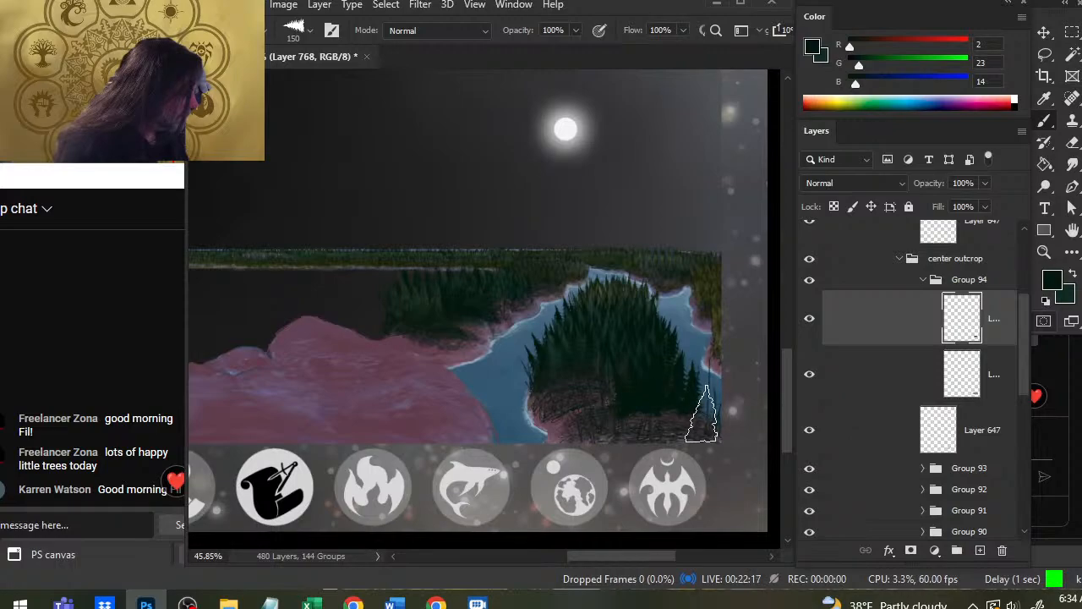
click(705, 410)
click(710, 401)
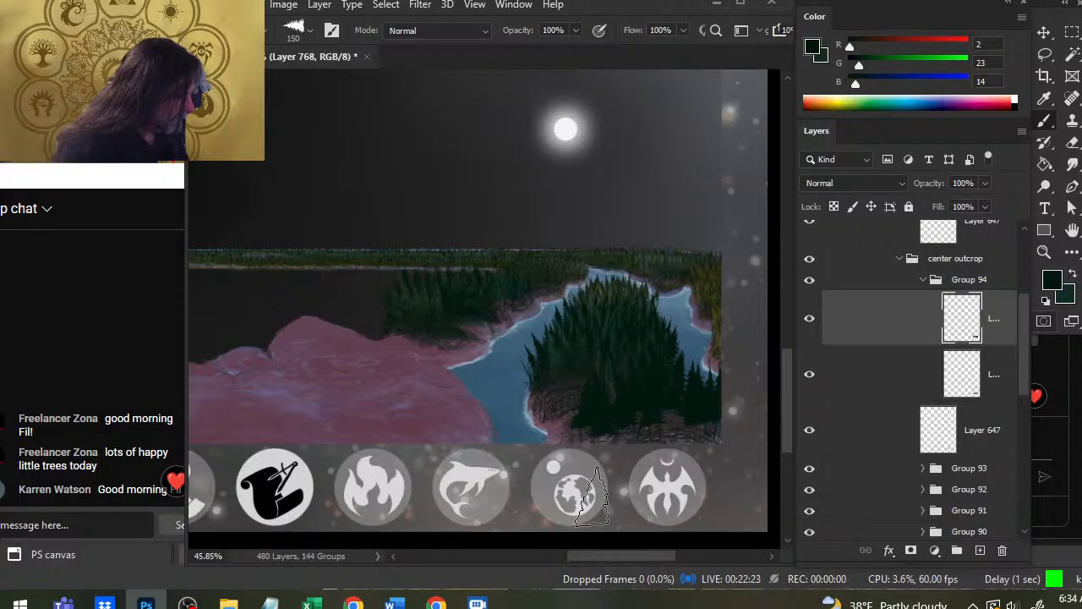
key(e)
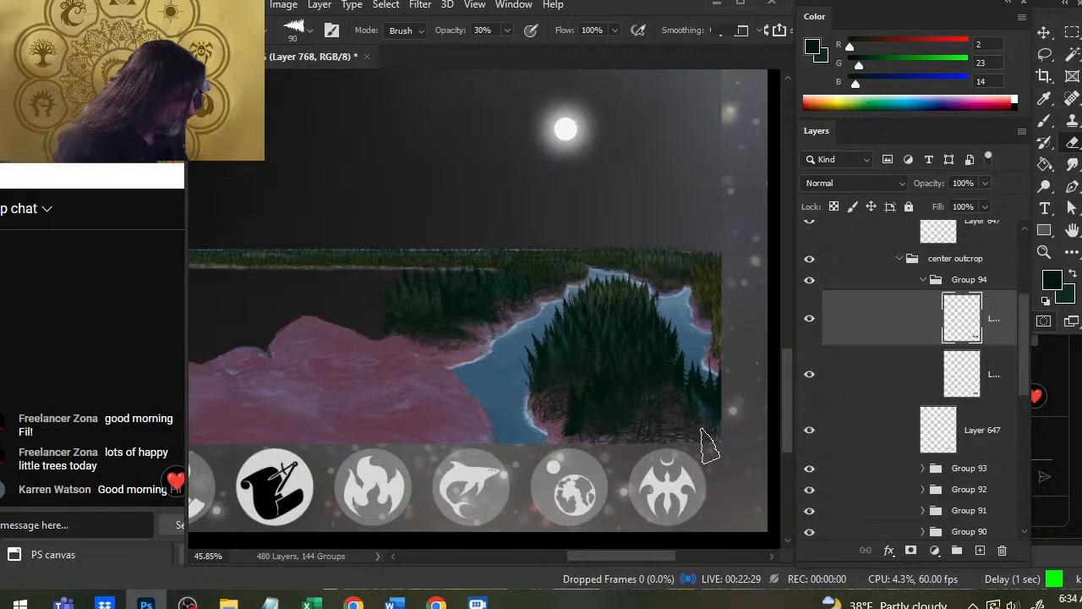
On another new layer in Group 94, paint 150 px teal evergreens (R 17, G 42, B 34) over the foreground and soften them with the Eraser.
key(x)
key(b)
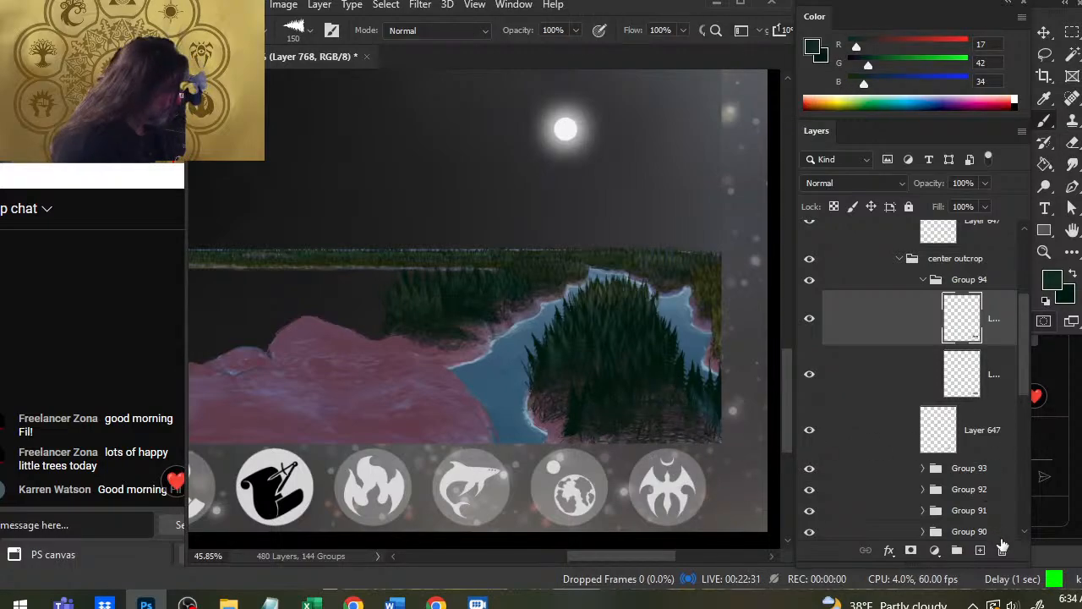
click(979, 551)
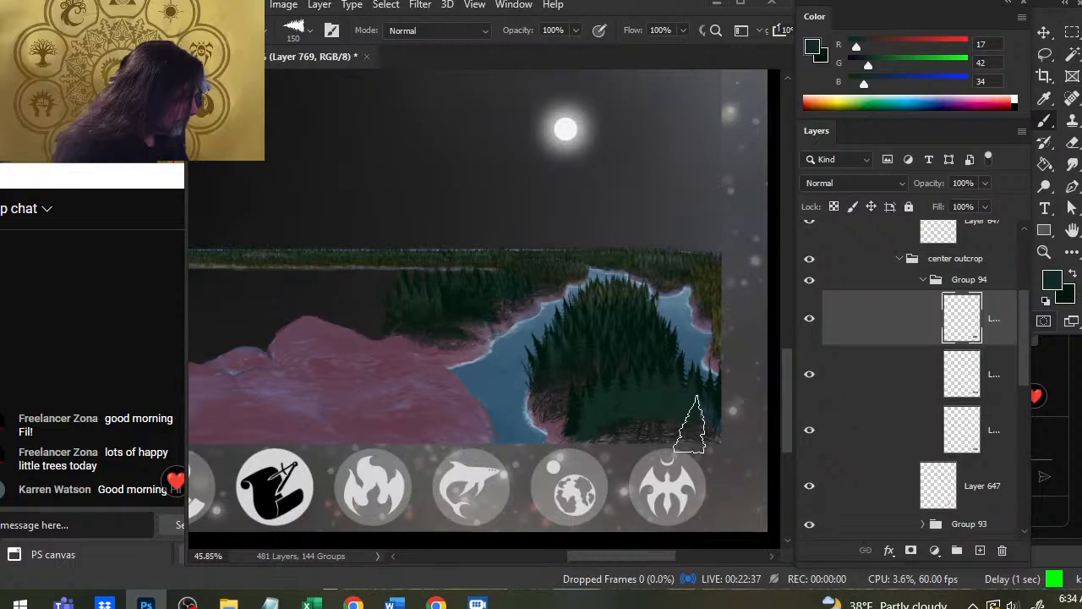
key(e)
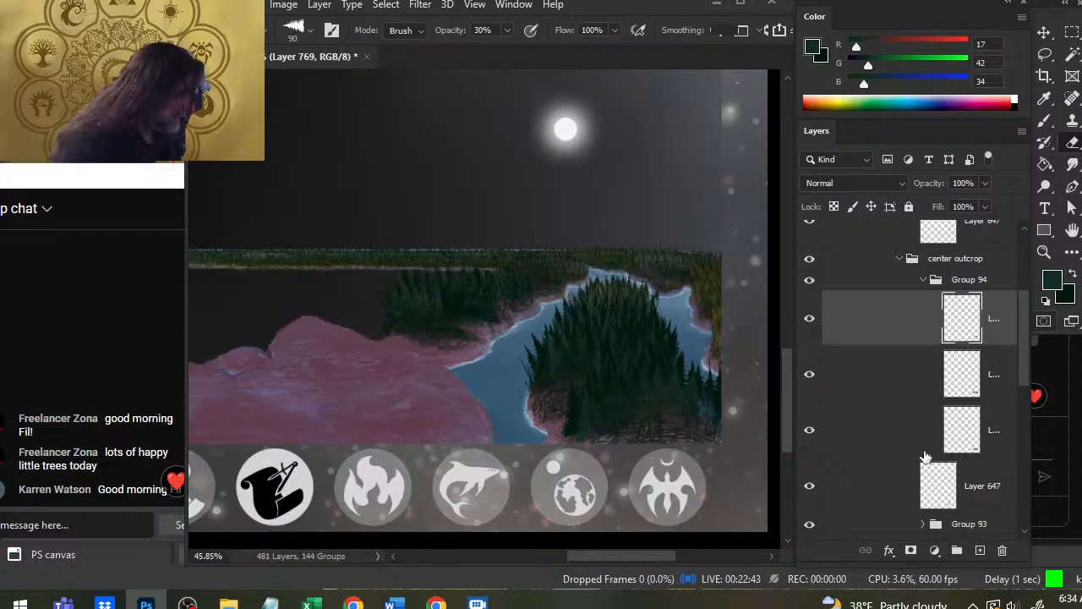
On a further new layer in Group 94, paint 175 px dark evergreens (R 2, G 23, B 14) along the bottom edge, fading them with the Eraser.
click(979, 553)
key(b)
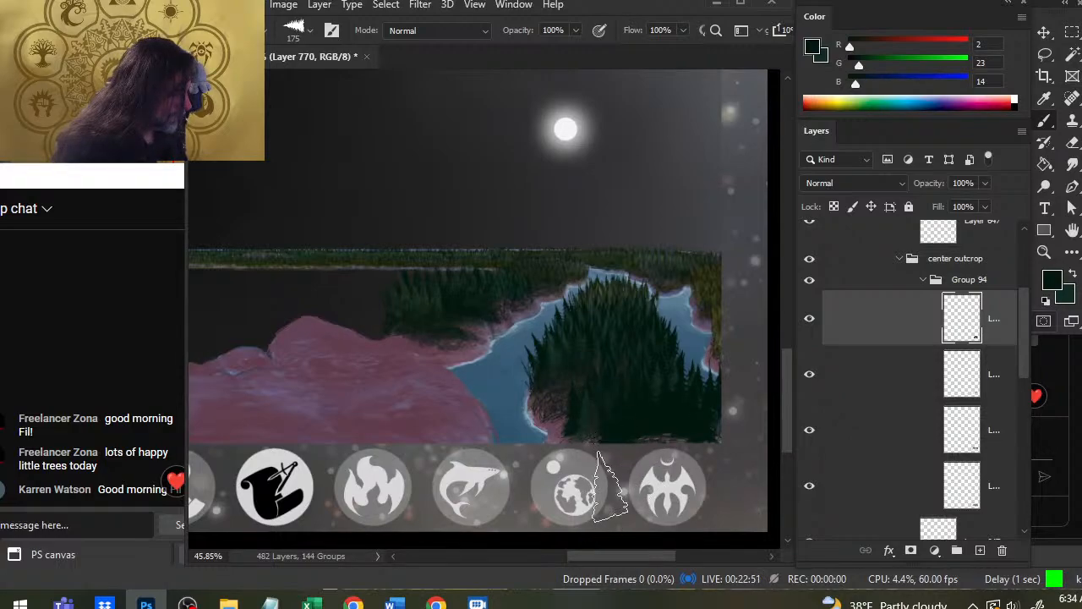
key(e)
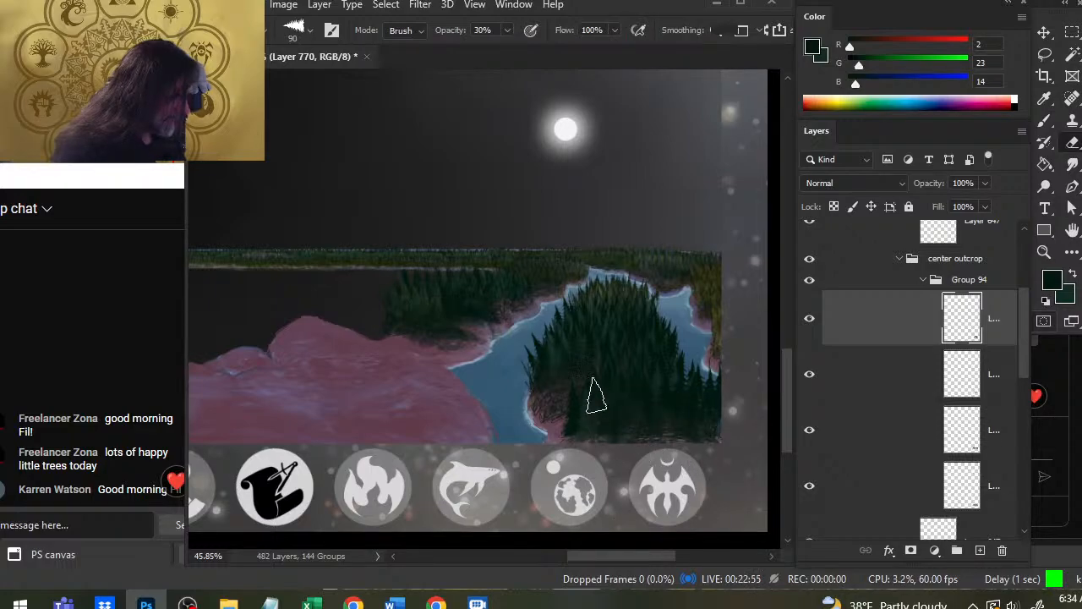
On Layer 769, touch up the peninsula's foreground with 175 px teal evergreens (R 17, G 42, B 34) and soften them with the Eraser.
click(854, 387)
key(b)
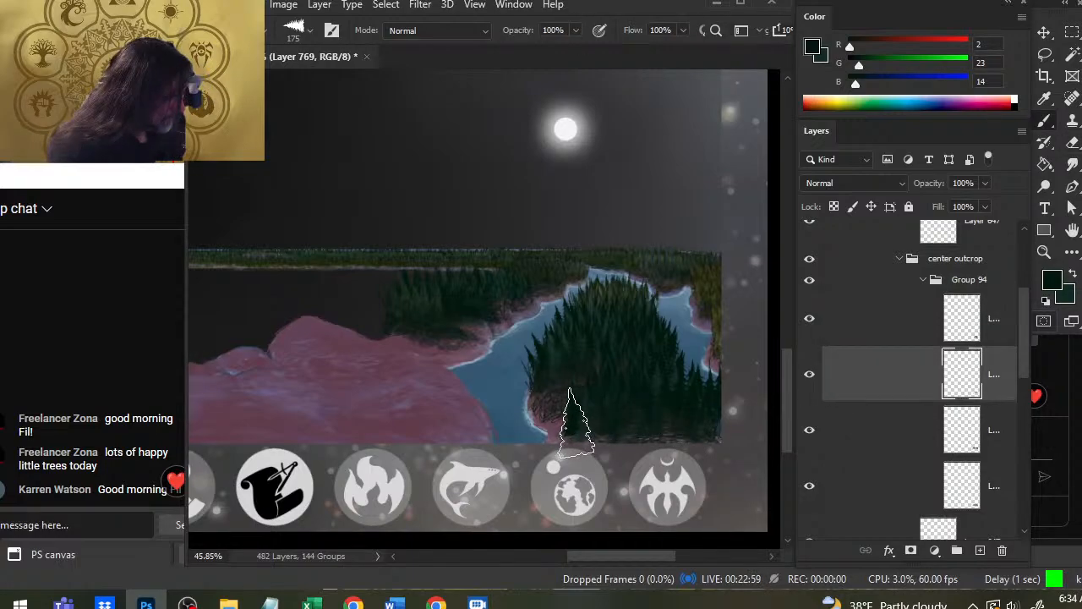
alt+click(583, 414)
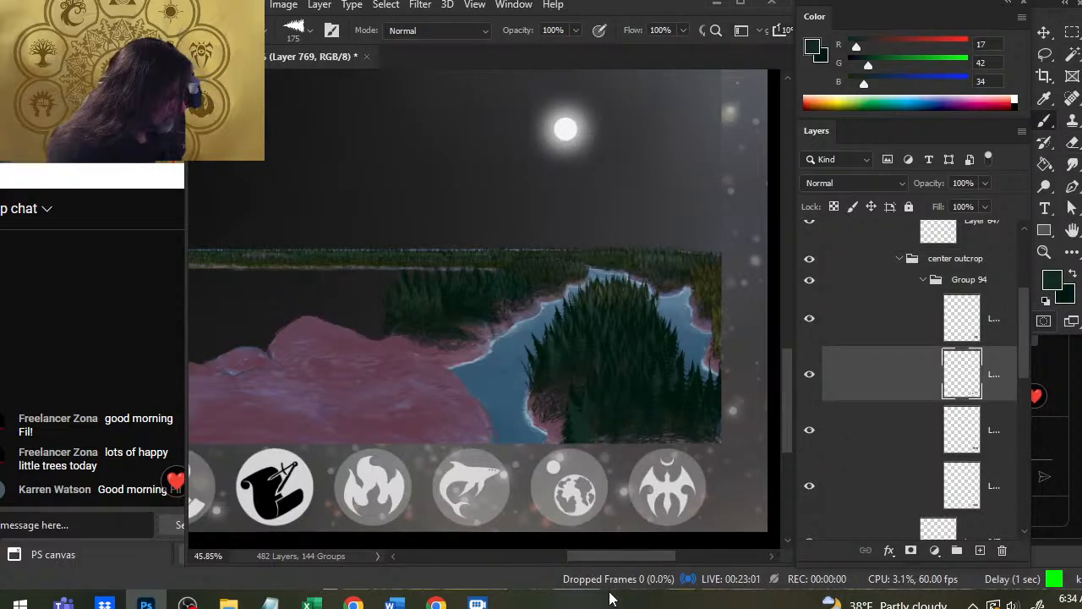
key(e)
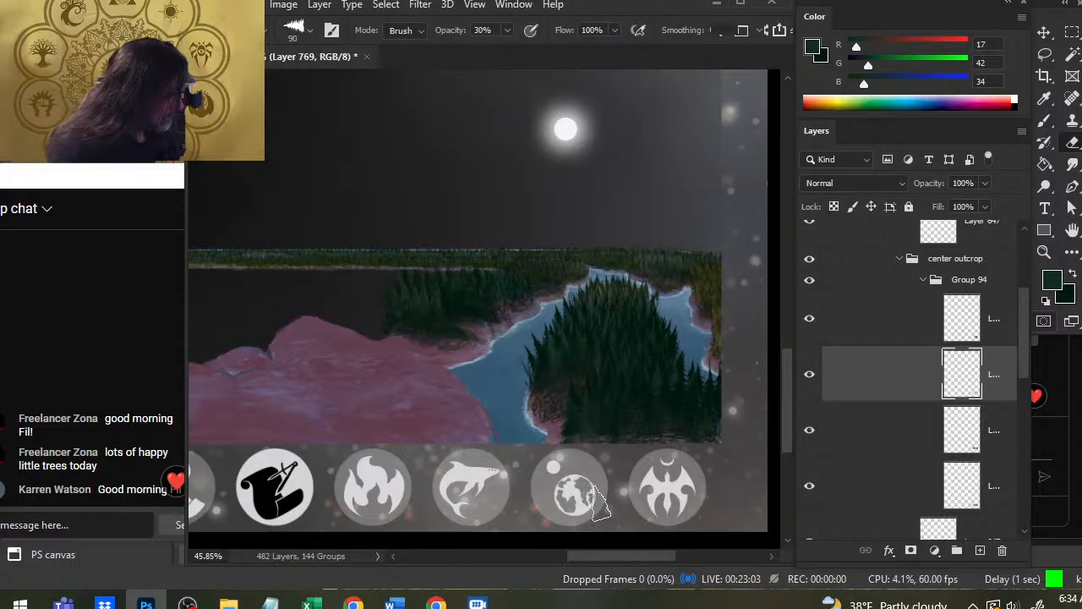
key(b)
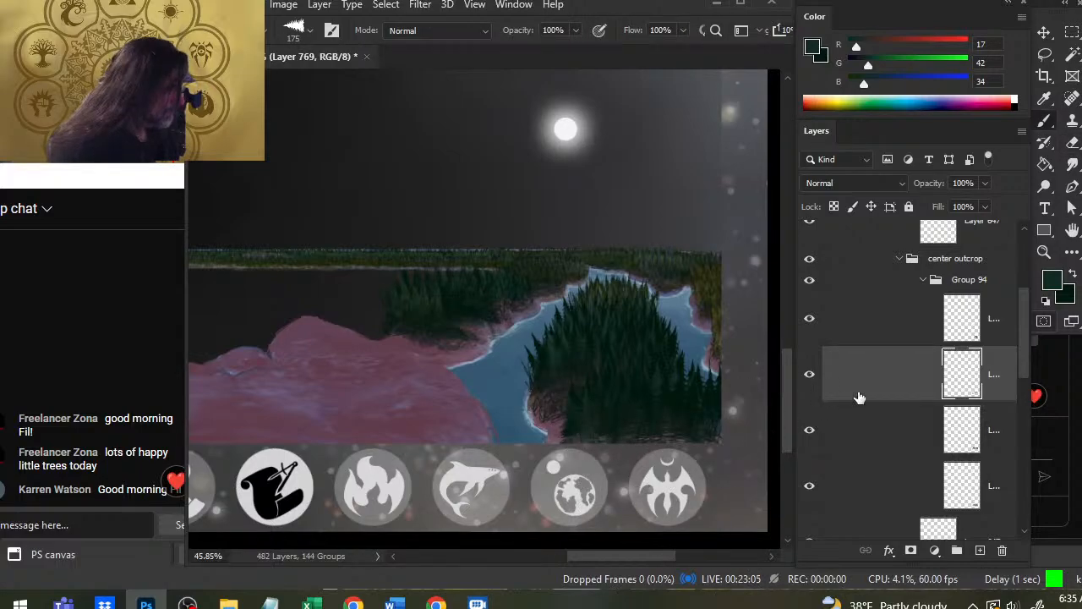
On a new layer above Layer 770, paint 175 px teal evergreens along the peninsula's bottom edge and fade them with the Eraser.
click(813, 320)
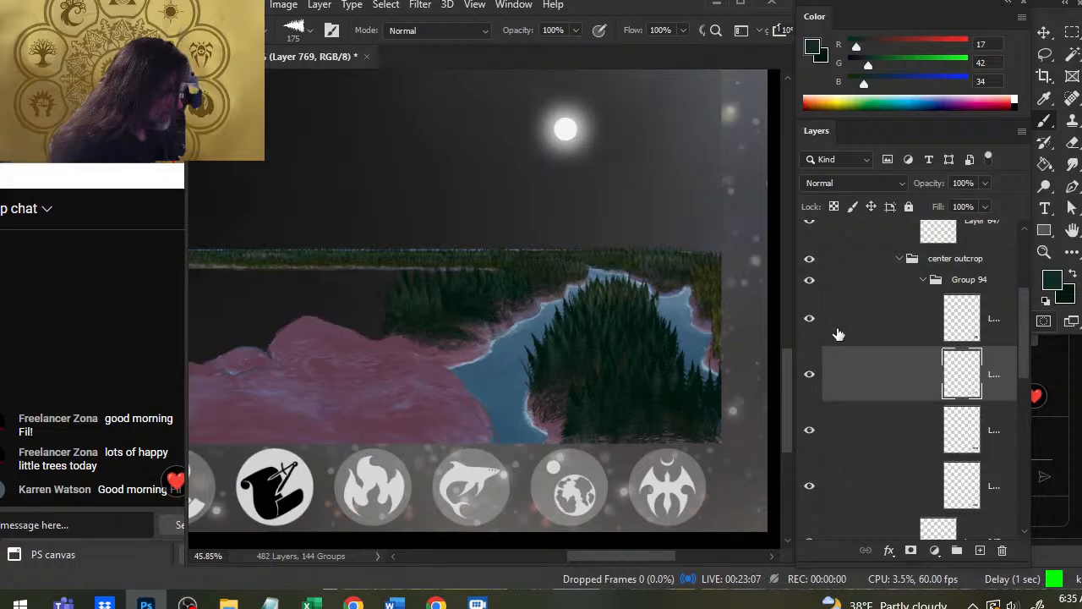
click(836, 330)
click(979, 550)
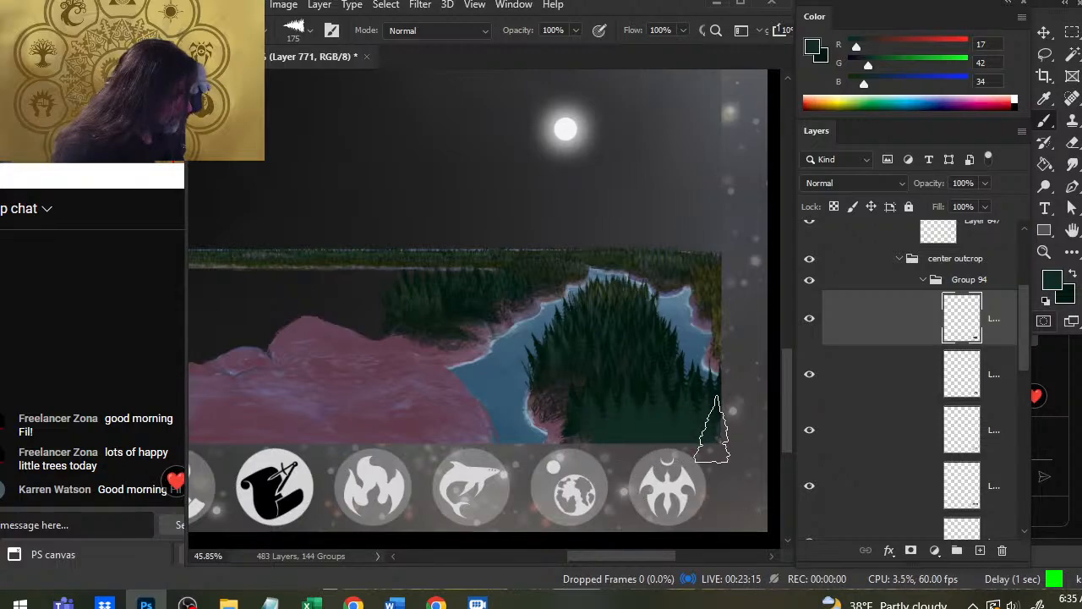
key(e)
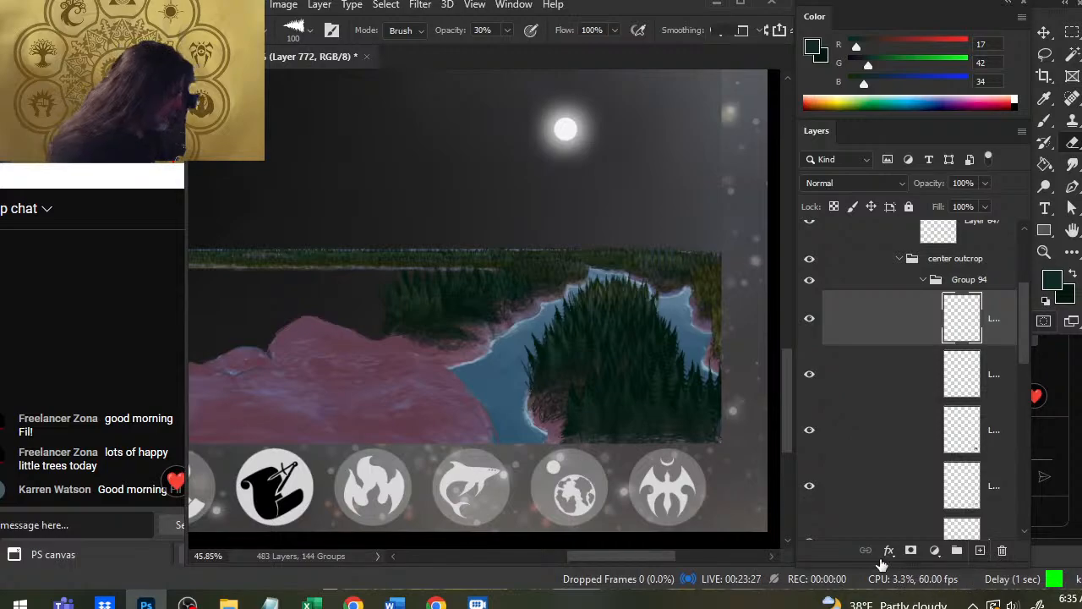
On another new layer in Group 94, paint 200 px dark evergreens (R 2, G 23, B 14) across the lower foreground.
key(x)
key(b)
key(])
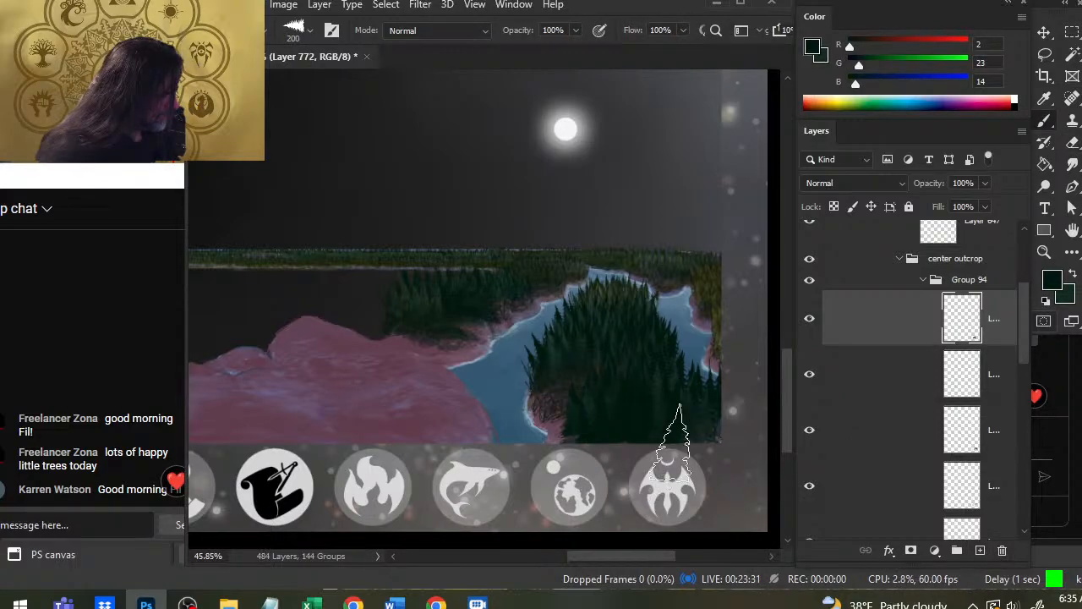
On a further new layer in Group 94, paint 200 px teal evergreens (R 17, G 42, B 34) in the foreground, softening them with the Eraser.
alt+click(596, 435)
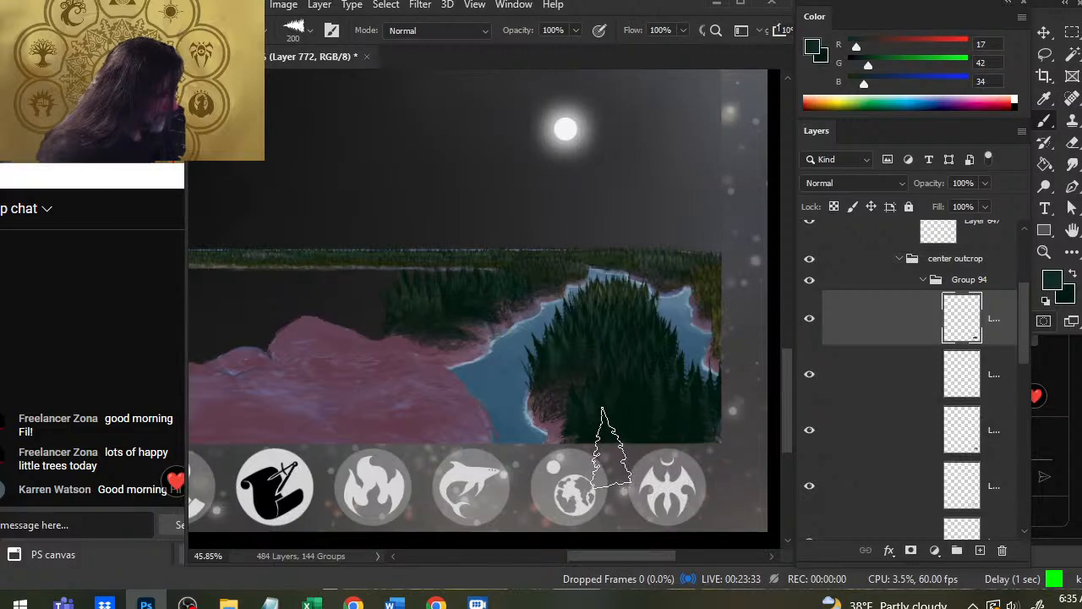
key(e)
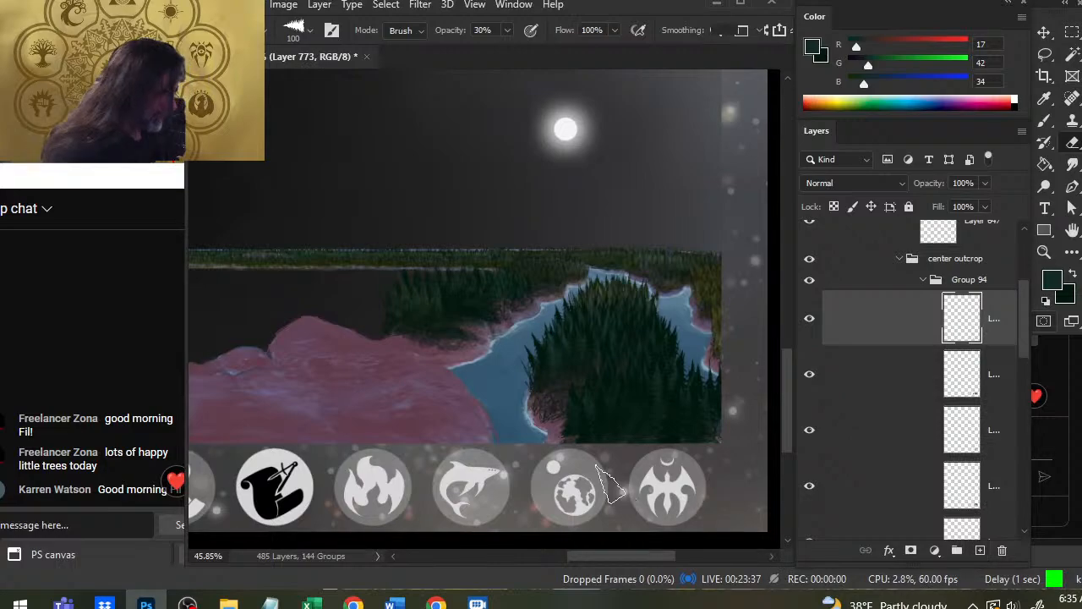
click(810, 318)
click(810, 318)
key(b)
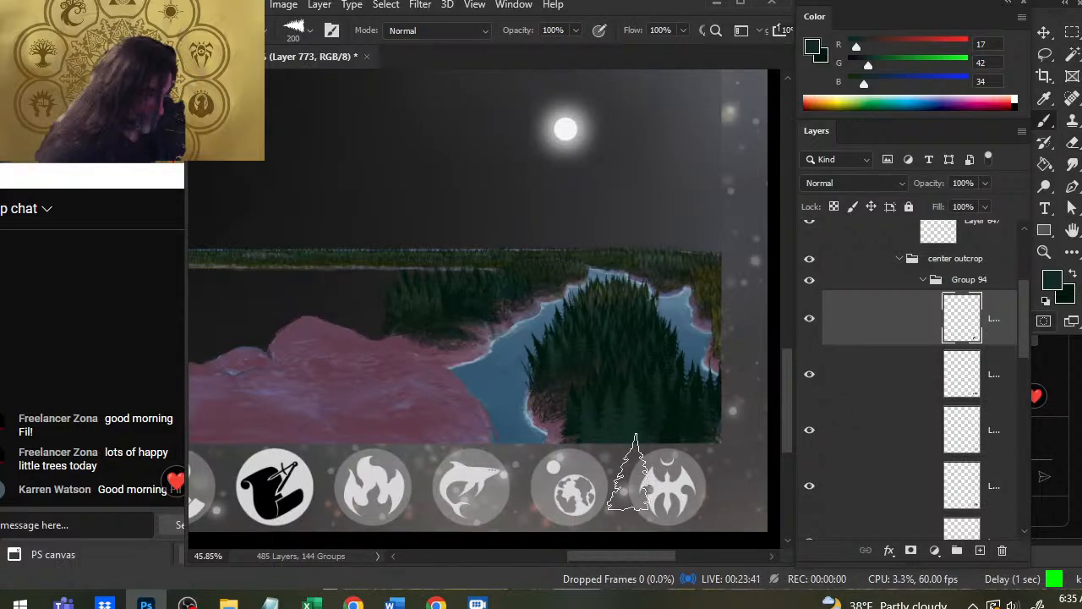
key(e)
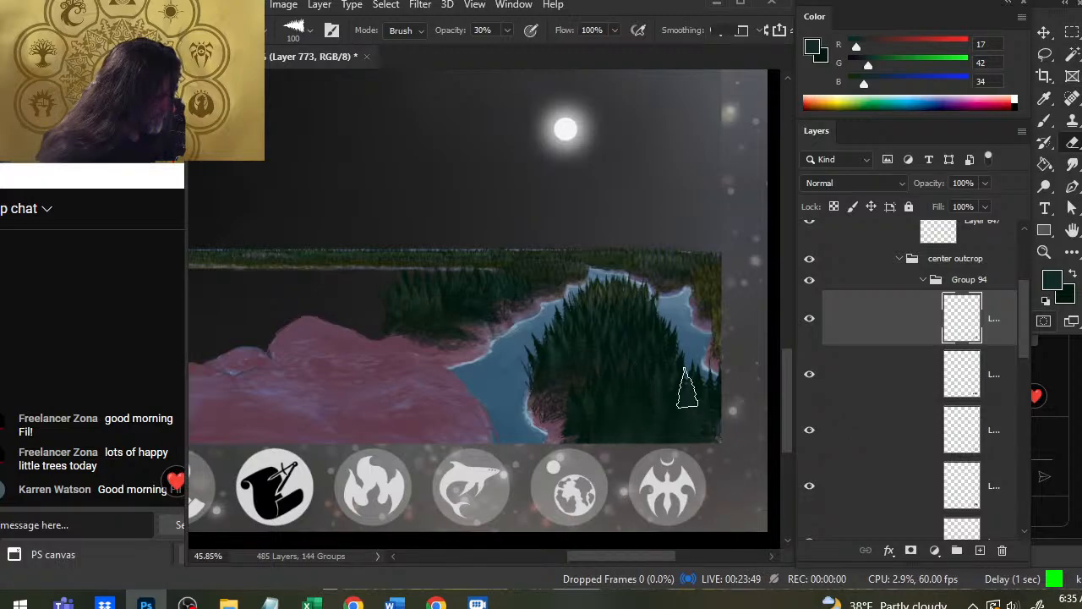
Inspect the peninsula's evergreens up close and against the rest of the page's illustration.
key(z)
drag(686, 423, 723, 507)
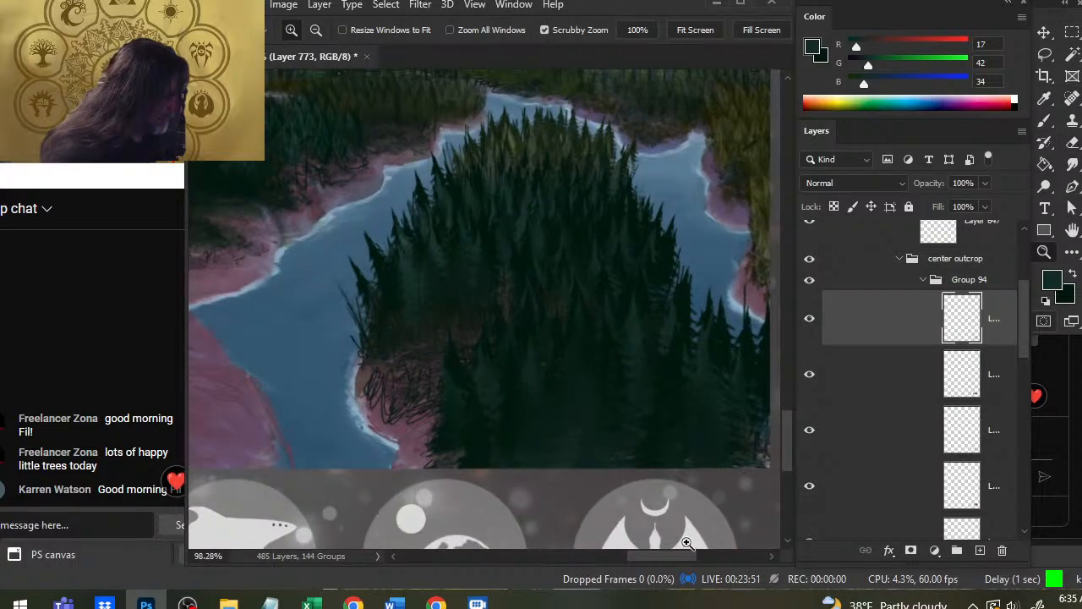
drag(675, 455, 610, 477)
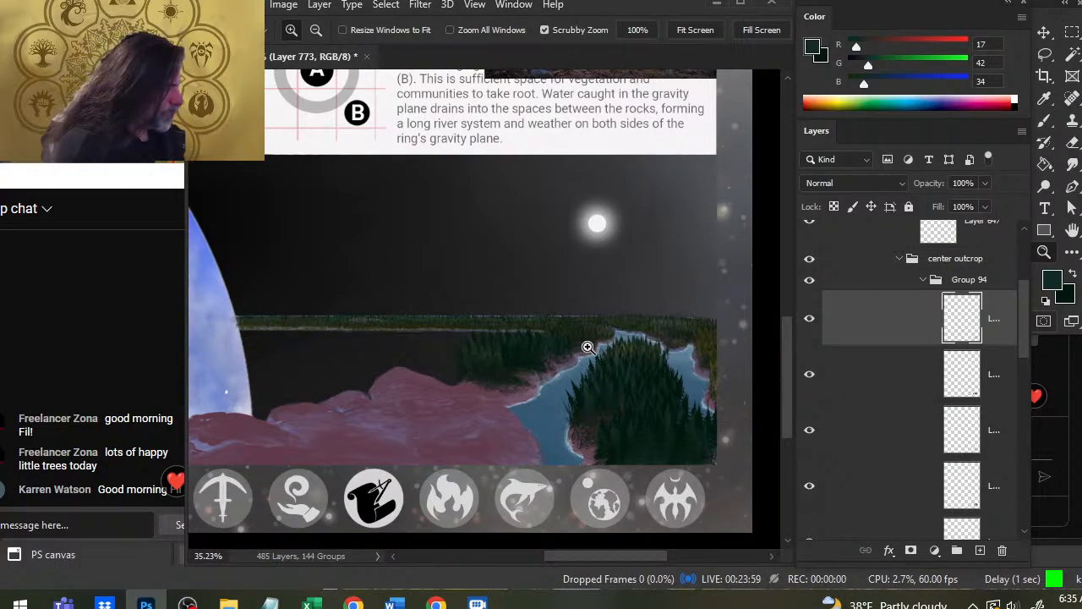
drag(626, 421, 605, 497)
drag(630, 424, 628, 349)
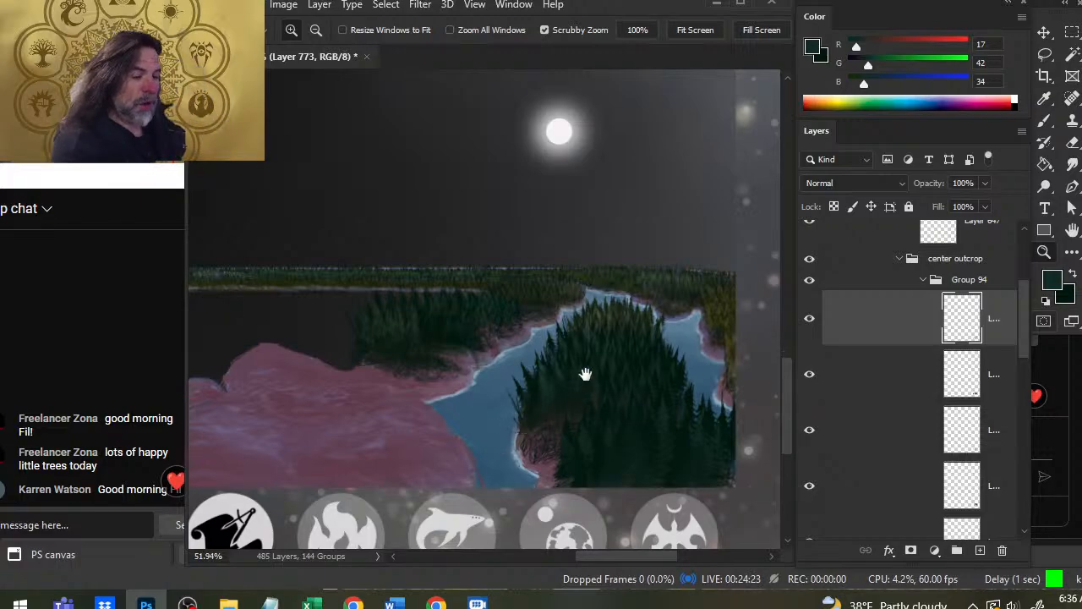
drag(529, 426, 699, 329)
drag(580, 398, 457, 393)
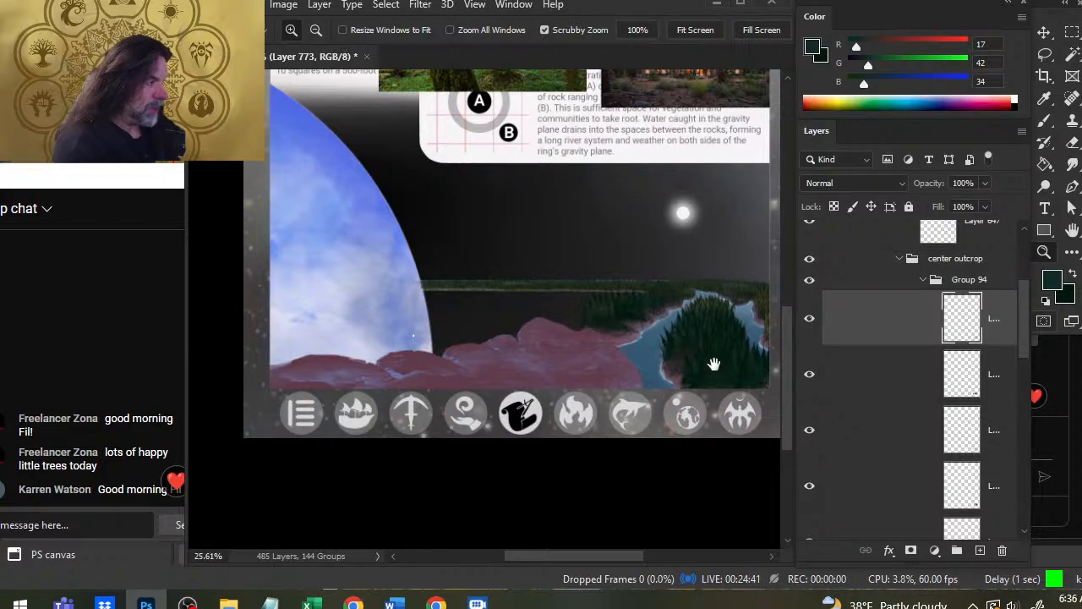
Collapse Group 94 in the center outcrop group and put Layer 647 below it into its own group.
drag(714, 364, 677, 316)
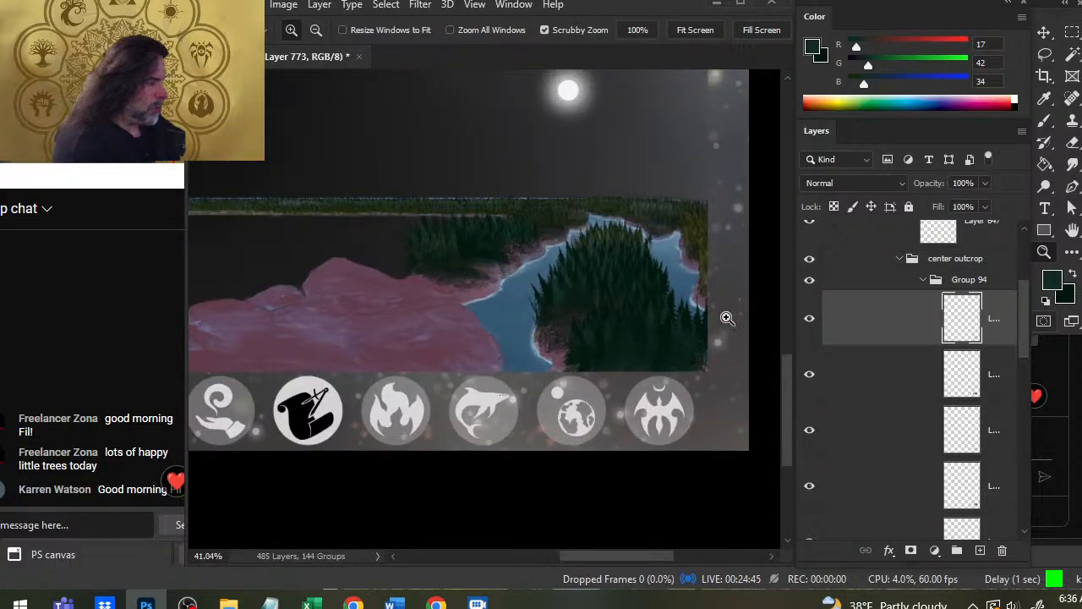
click(921, 280)
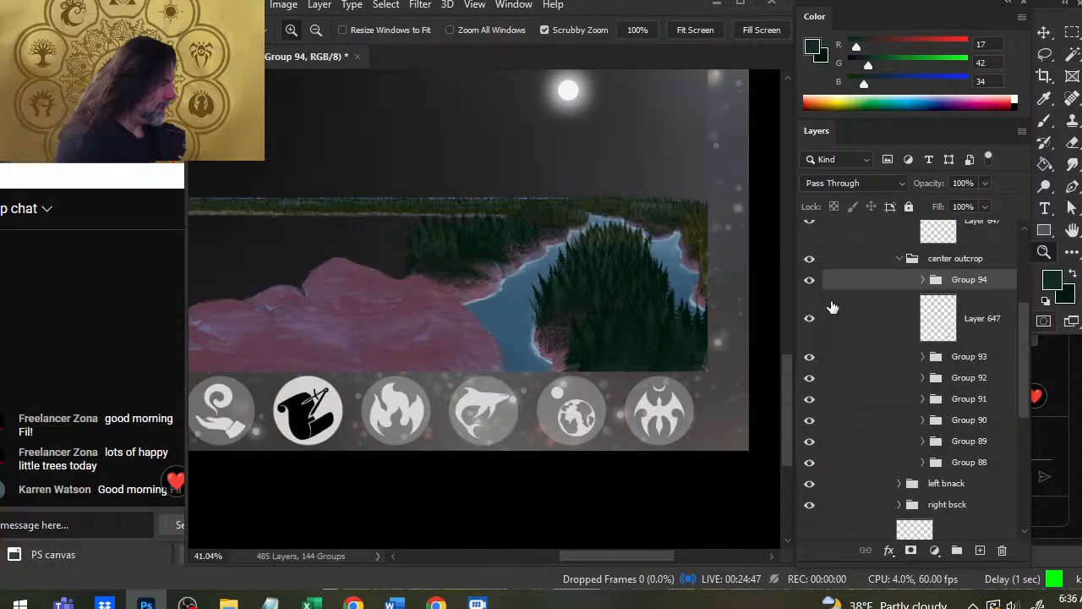
click(810, 326)
click(869, 327)
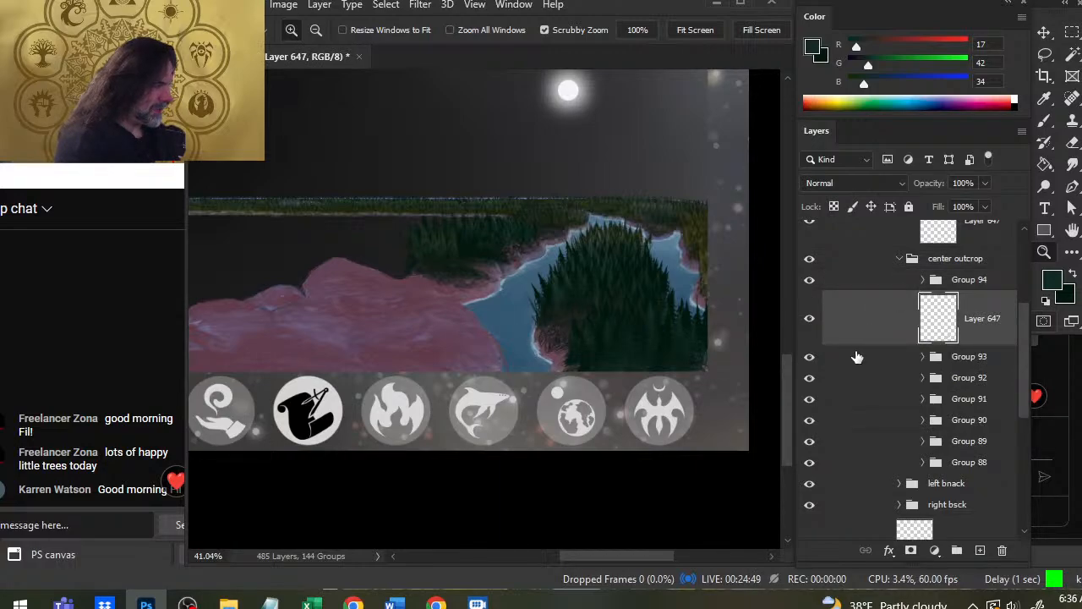
key(ctrl+g)
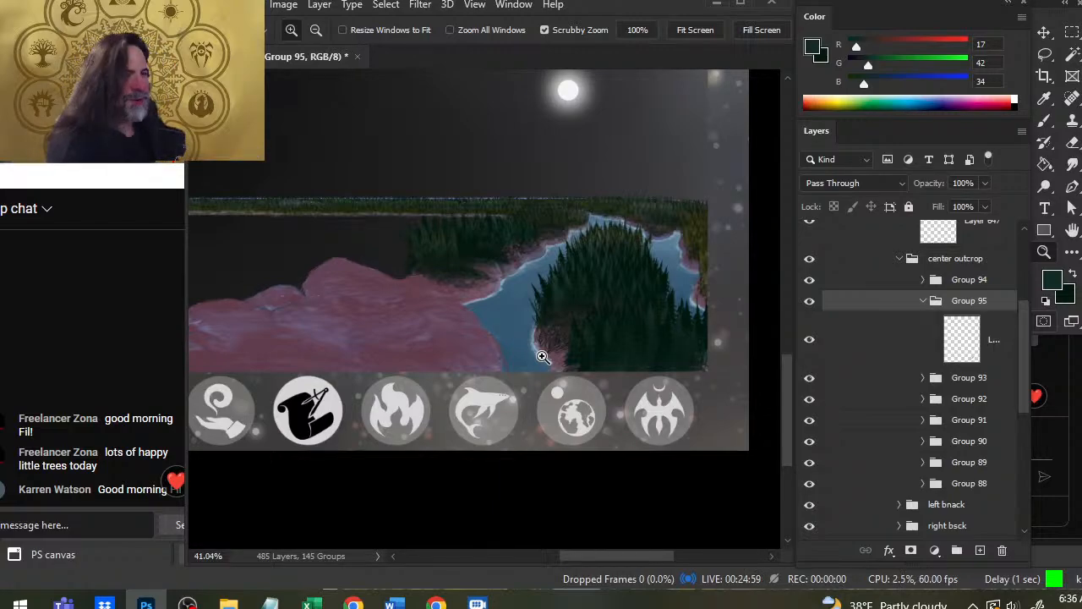
Examine the forested riverbanks and pink rock foreground, checking what the center outcrop group contains by toggling its visibility.
drag(645, 305, 664, 387)
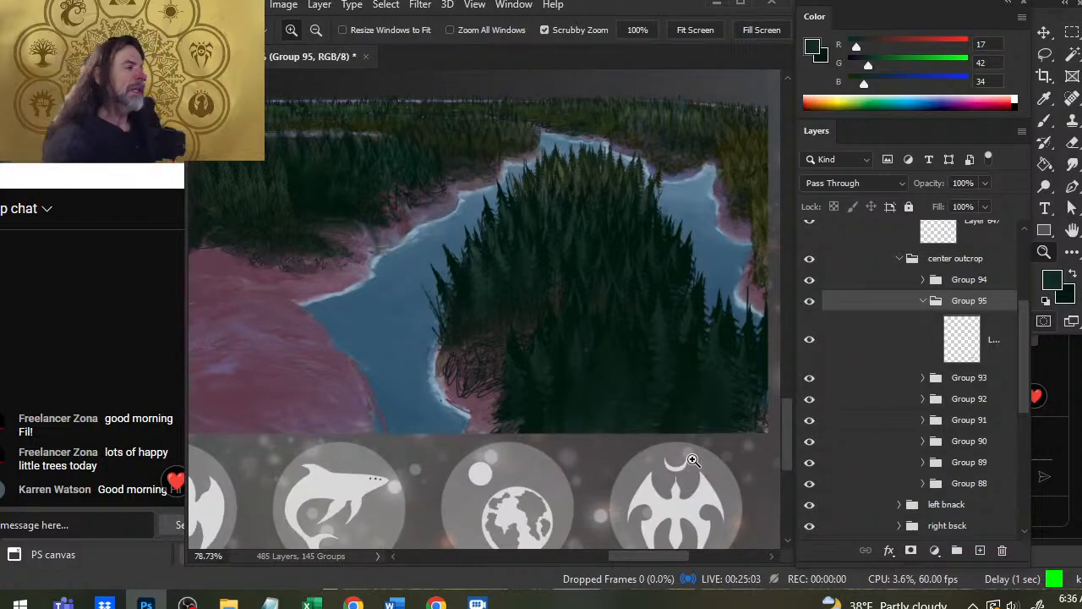
drag(661, 202, 647, 270)
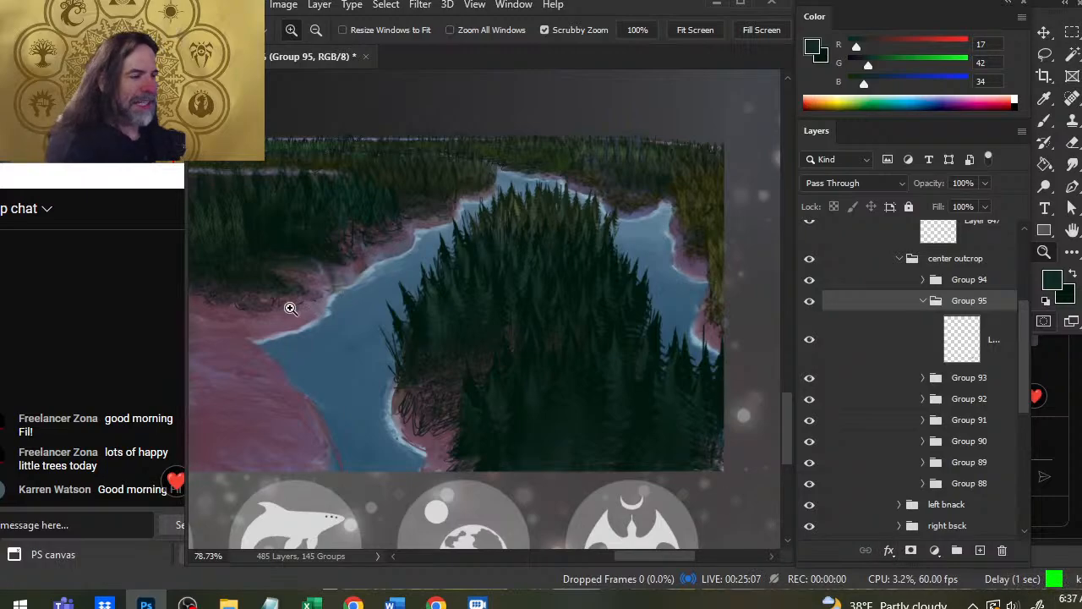
drag(605, 324, 564, 329)
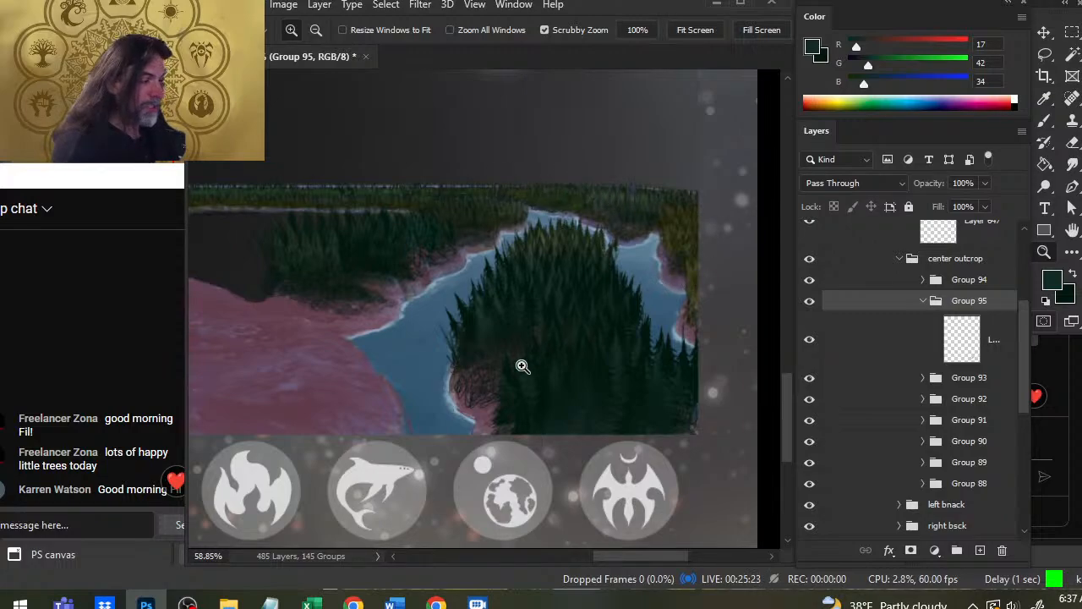
drag(519, 367, 506, 348)
drag(564, 348, 537, 346)
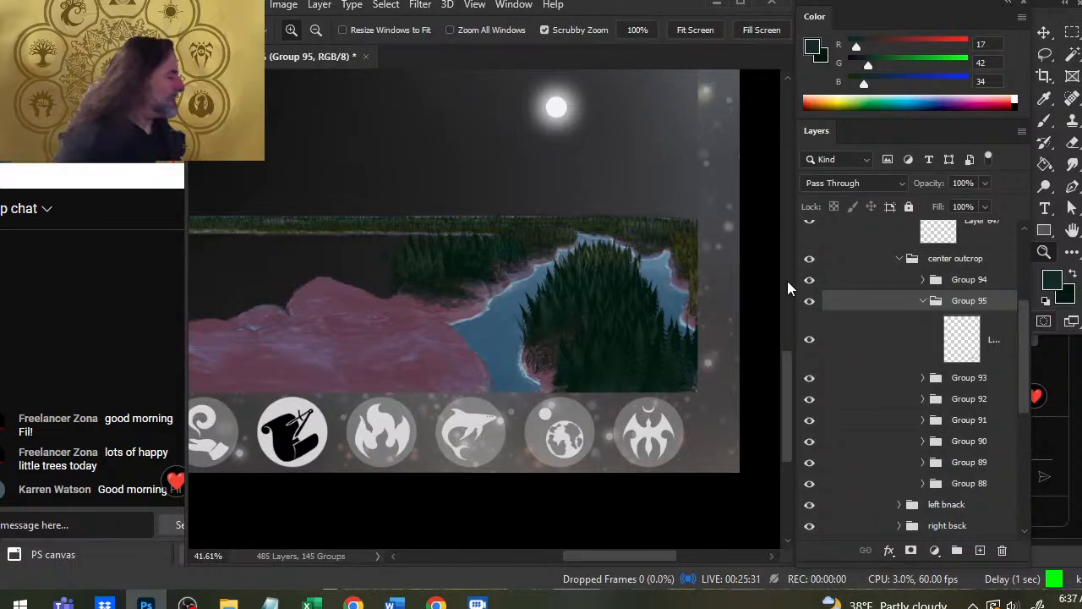
drag(1019, 349, 1017, 313)
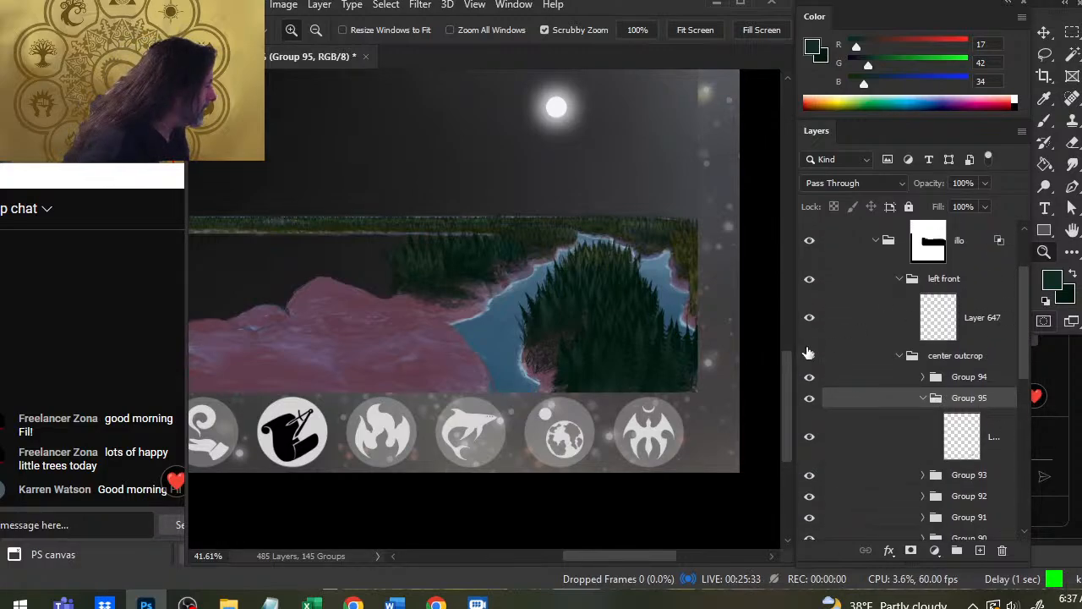
click(809, 356)
click(809, 356)
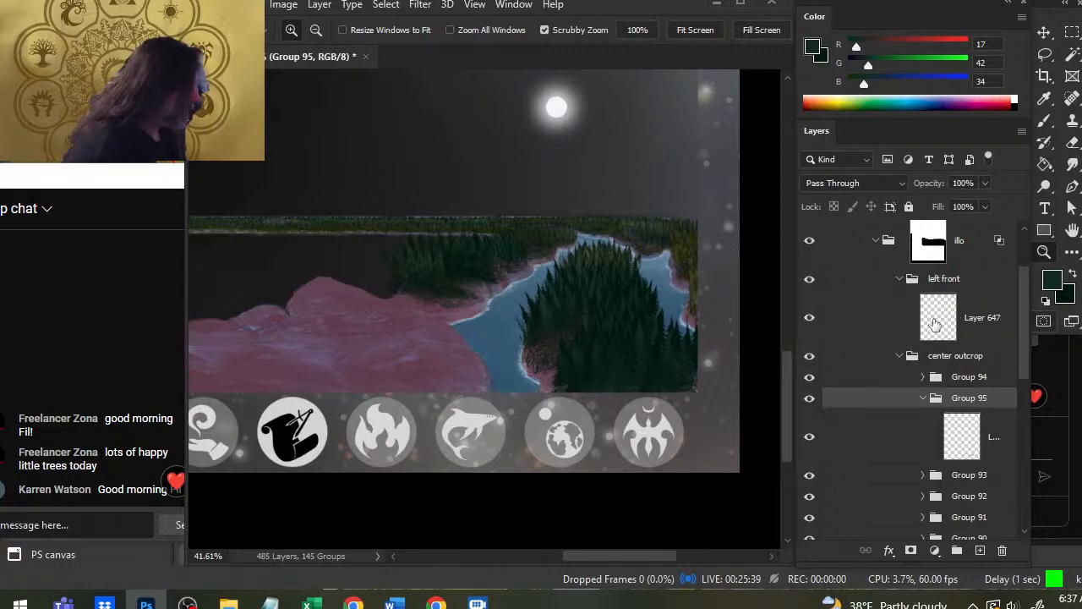
drag(590, 294, 751, 259)
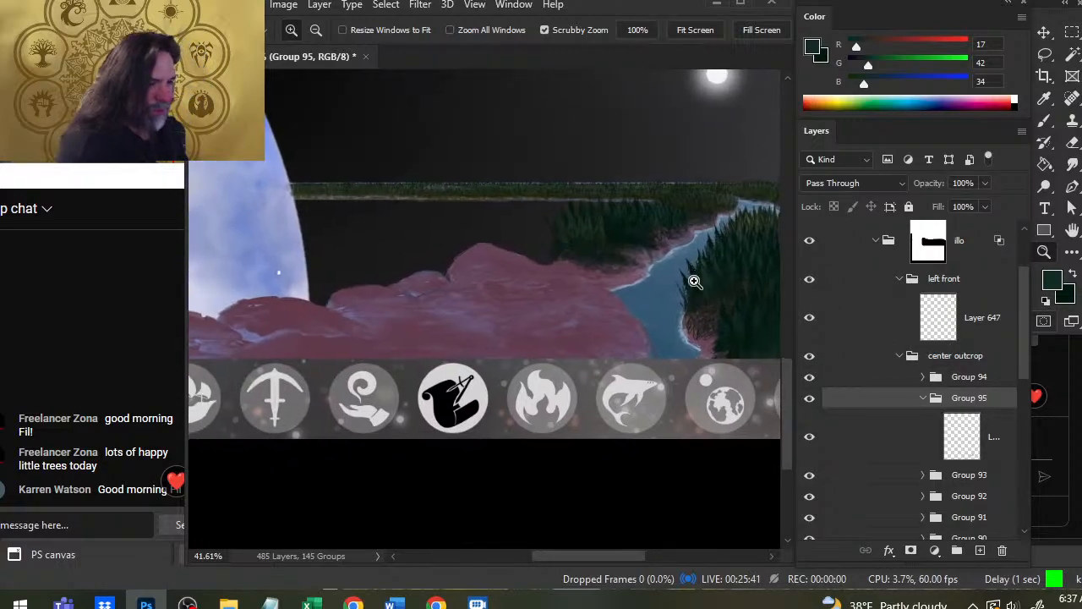
drag(694, 281, 645, 297)
Try to move a Magic Wand selection on Layer 647 of the left front group, and clear the selection.
click(954, 325)
key(w)
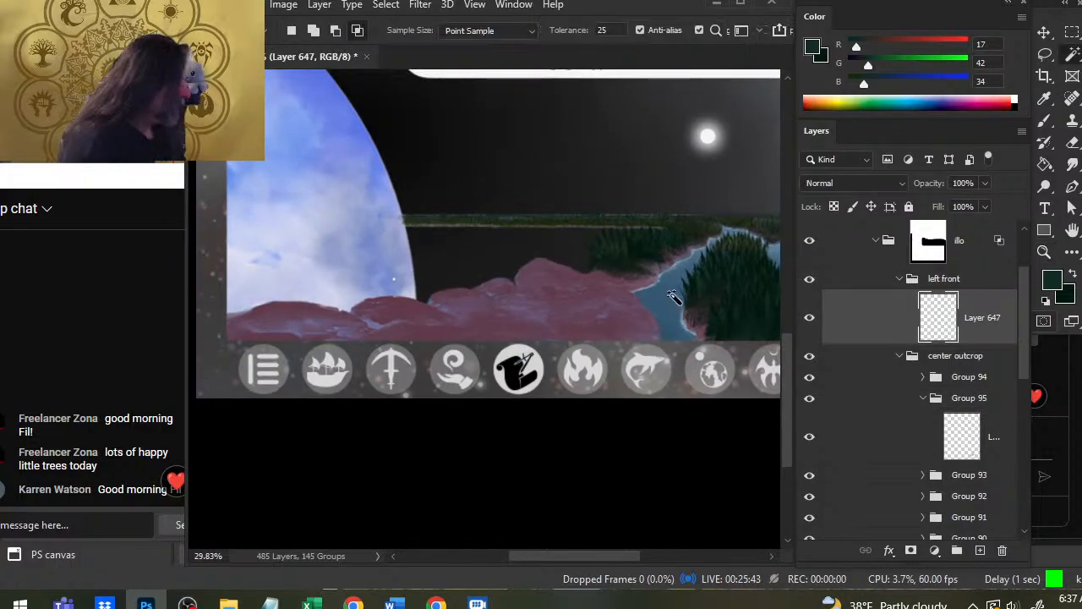
click(673, 303)
key(v)
click(682, 297)
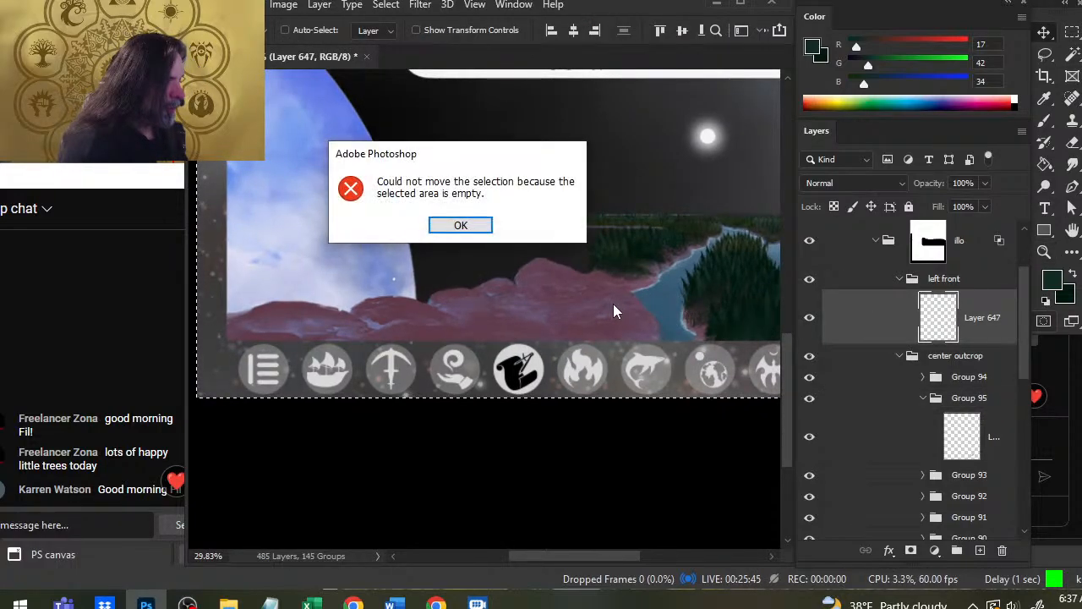
key(Return)
key(l)
key(ctrl+d)
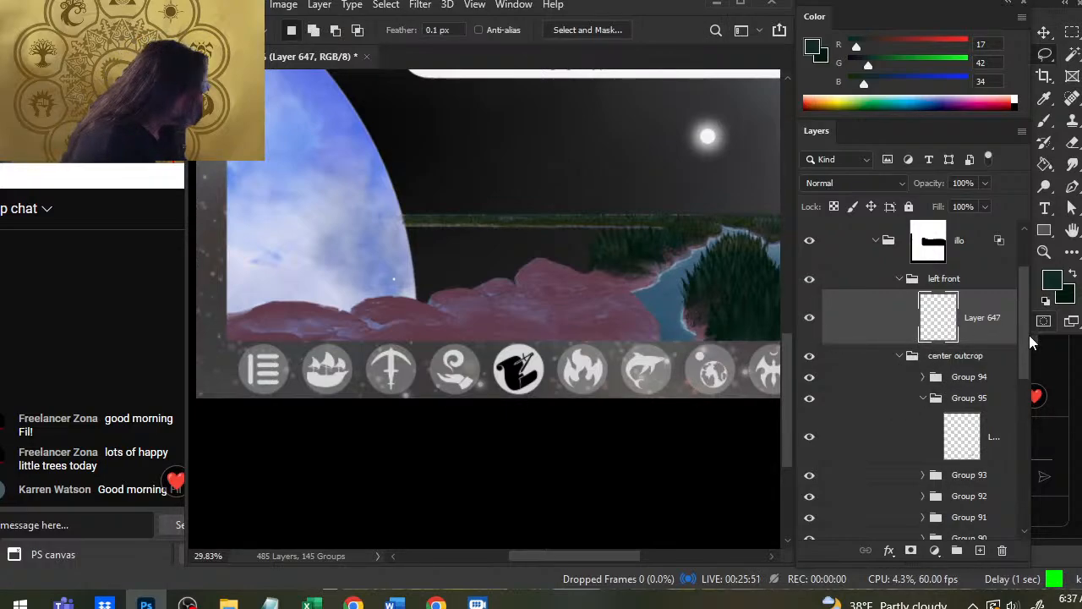
Put Layer 647 of the left front group into a new group named foreground.
mouse_move(1028, 334)
mouse_down()
mouse_move(1029, 298)
mouse_move(1029, 316)
mouse_up()
key(ctrl+g)
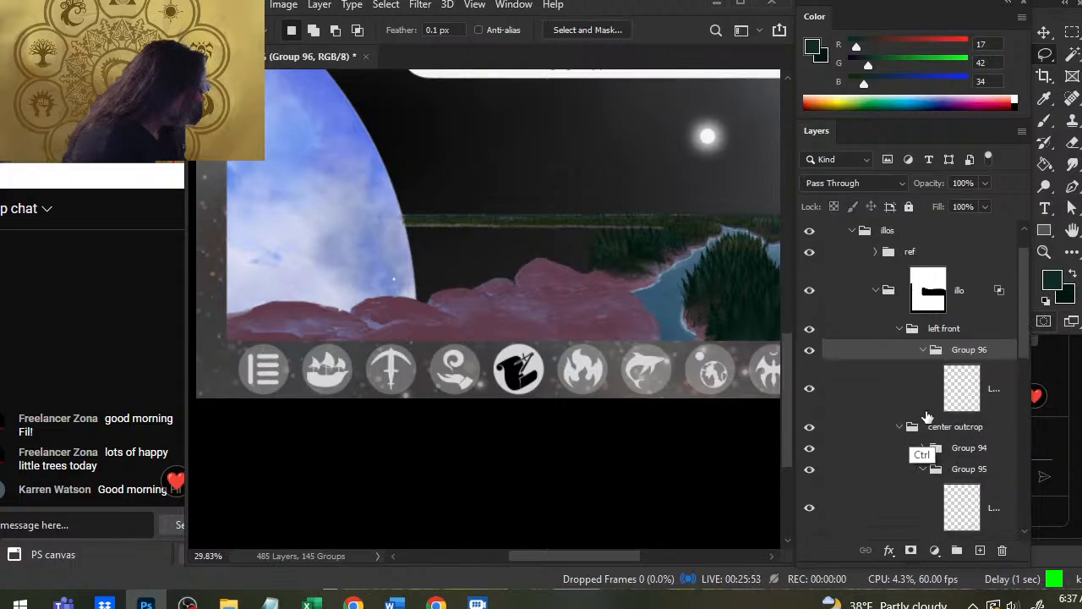
double_click(965, 352)
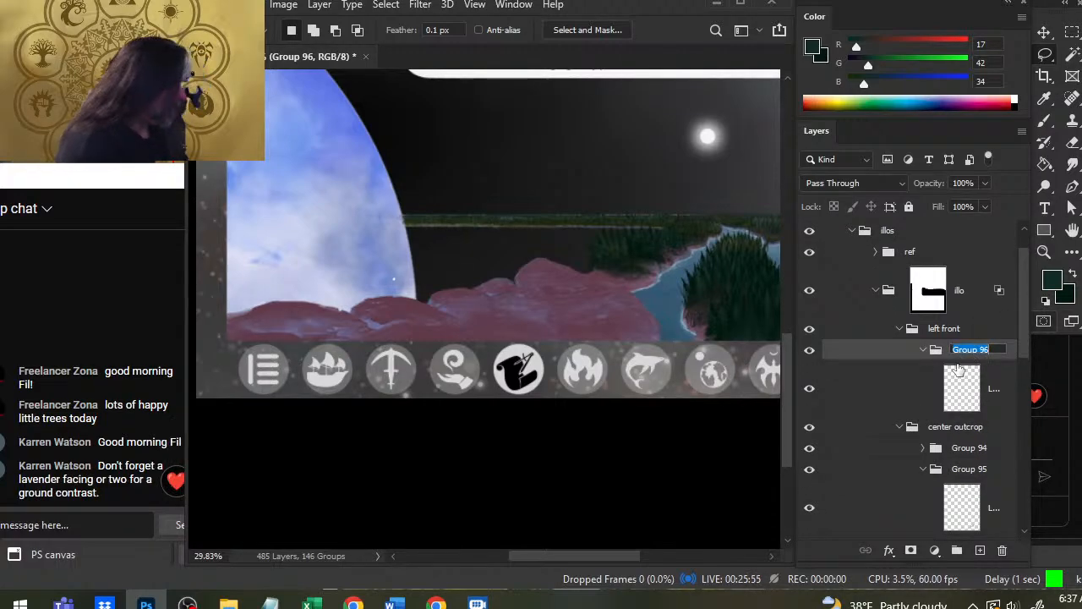
text(foreground)
key(Return)
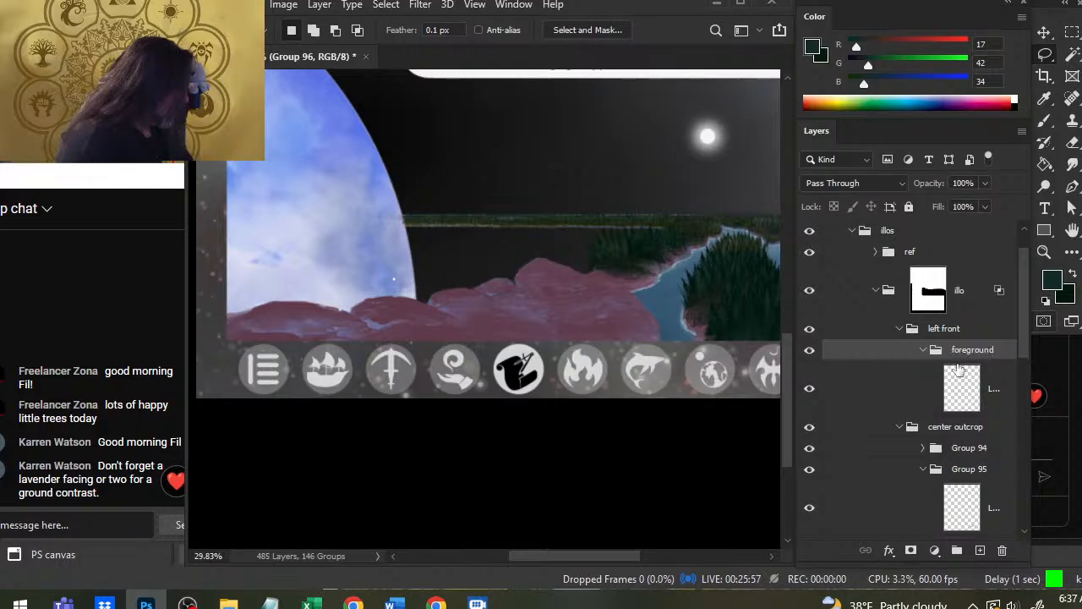
click(809, 388)
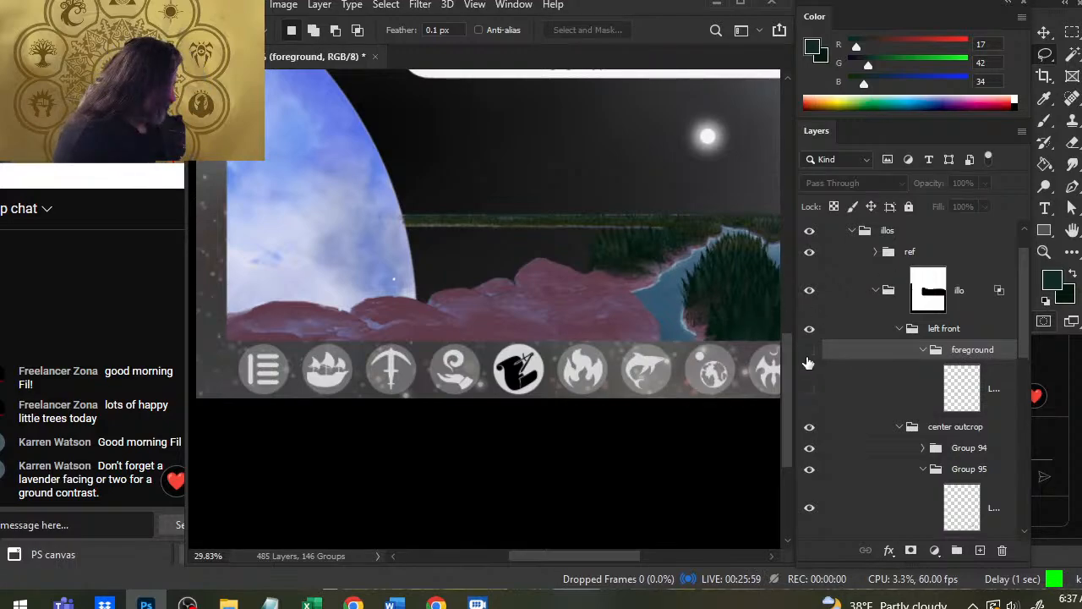
Look through the brush presets and choose the bush tuft brush for painting.
key(b)
right_click(641, 280)
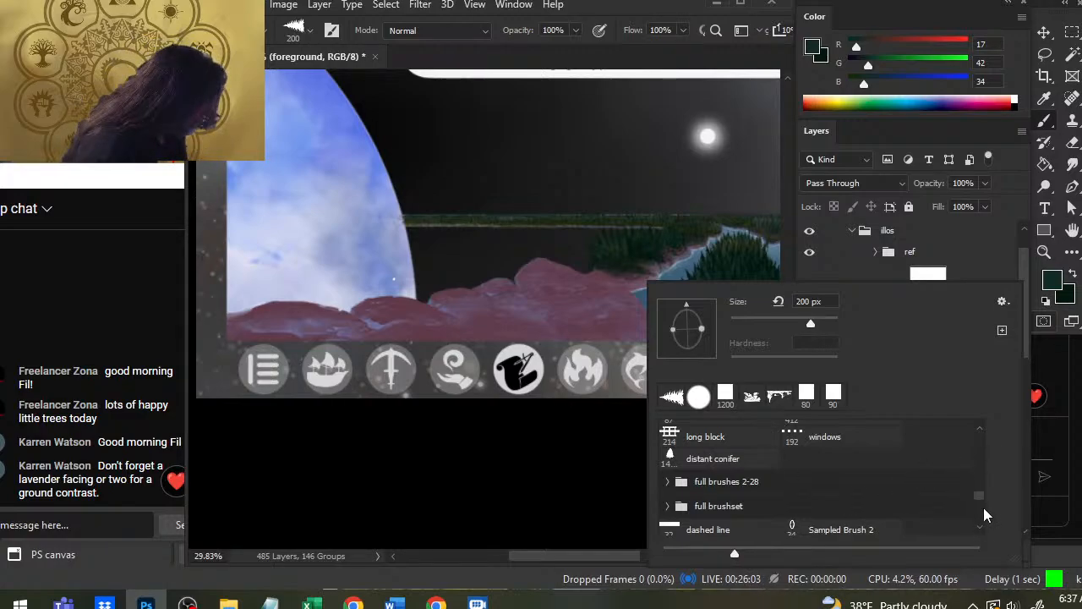
scroll(984, 523, down, 5)
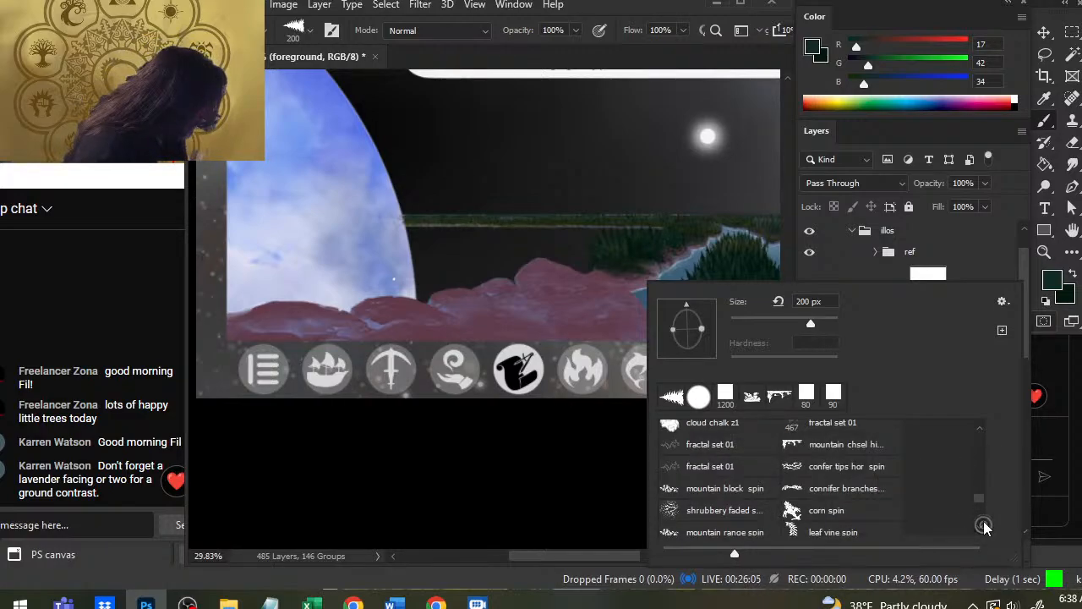
scroll(984, 526, down, 2)
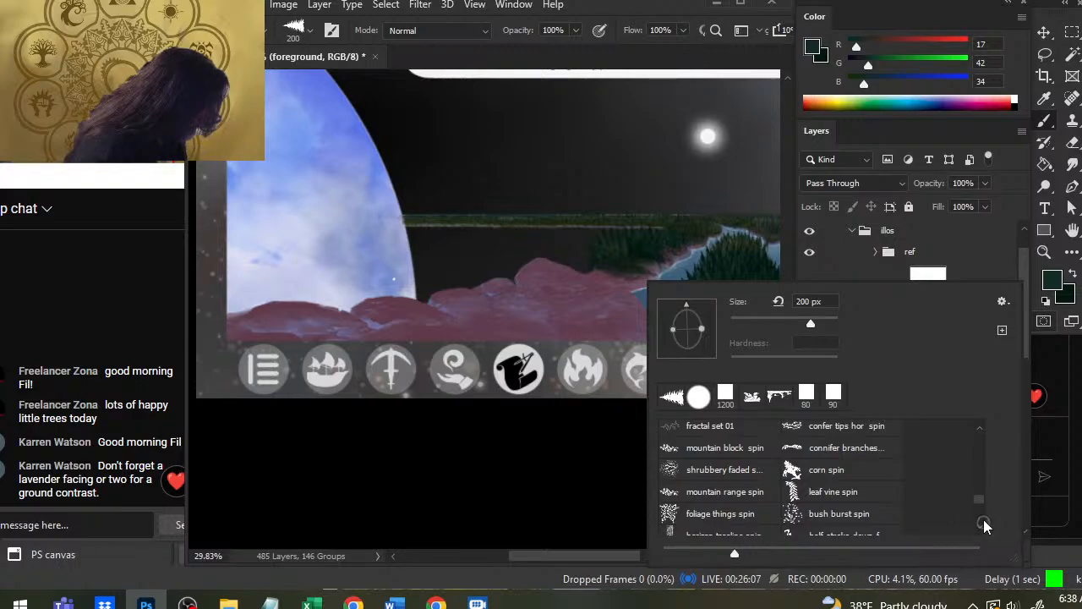
scroll(986, 525, down, 4)
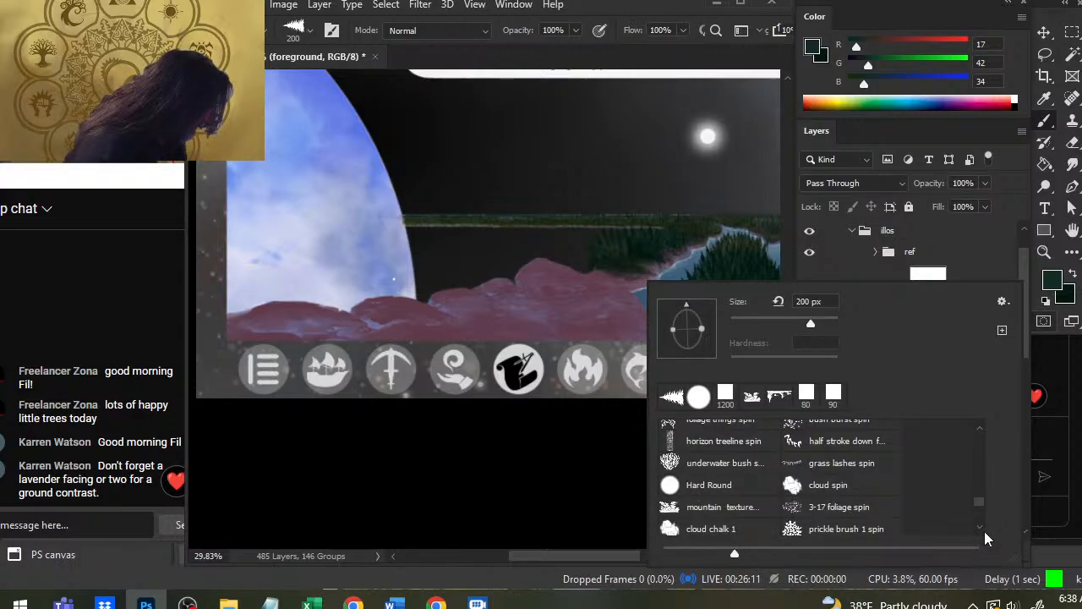
scroll(980, 530, down, 1)
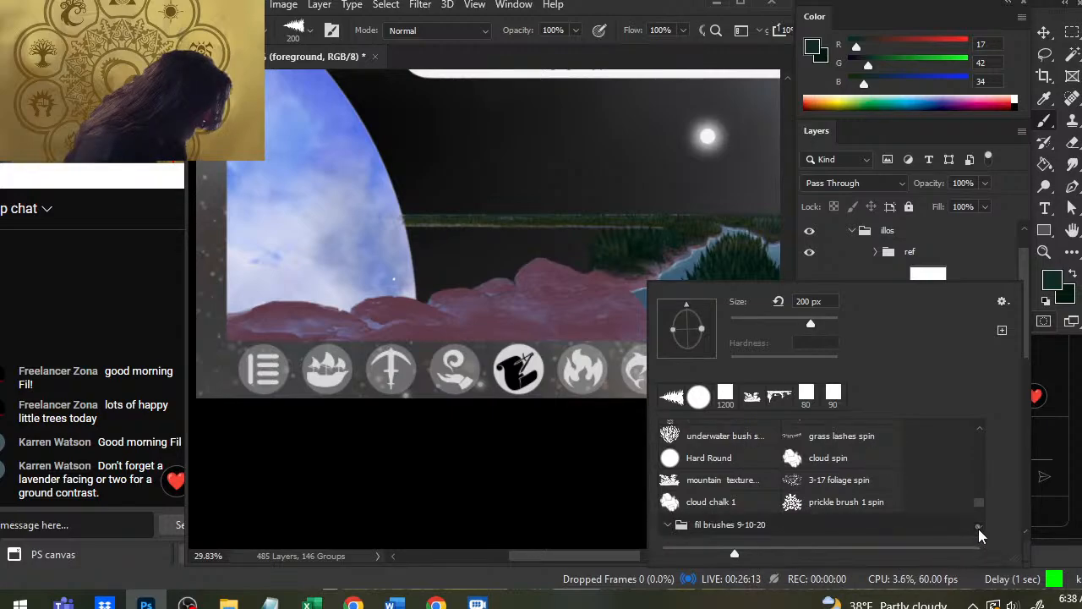
scroll(979, 529, down, 1)
scroll(981, 528, down, 6)
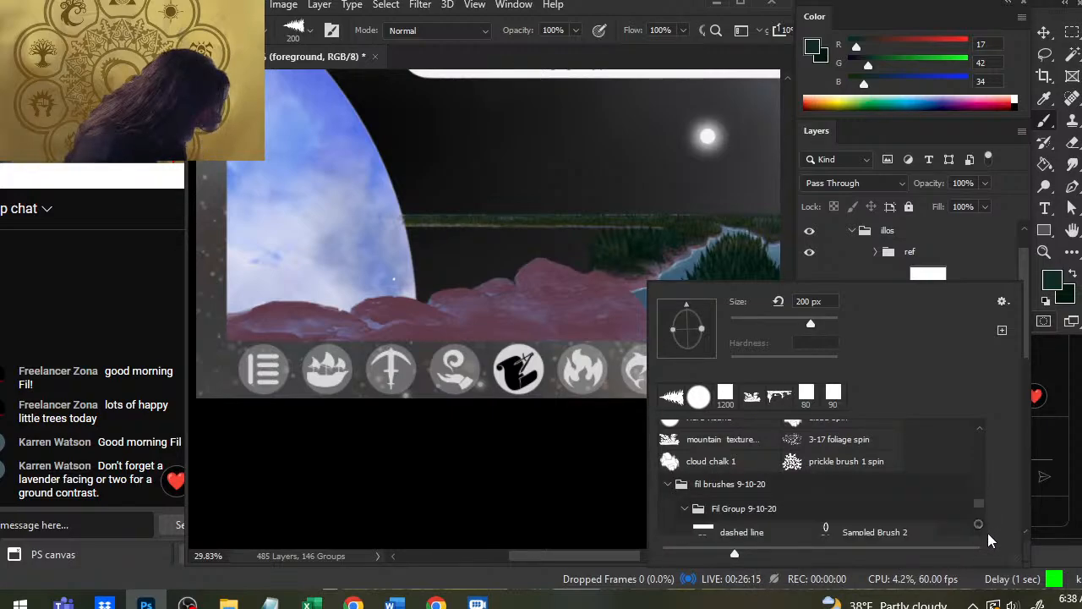
scroll(980, 526, down, 7)
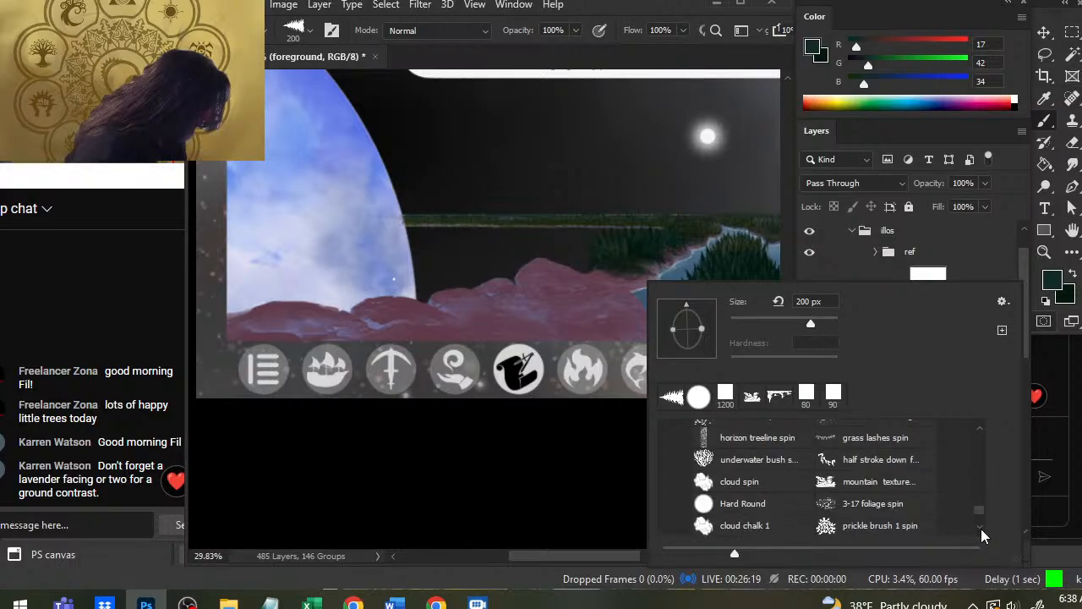
scroll(980, 529, down, 6)
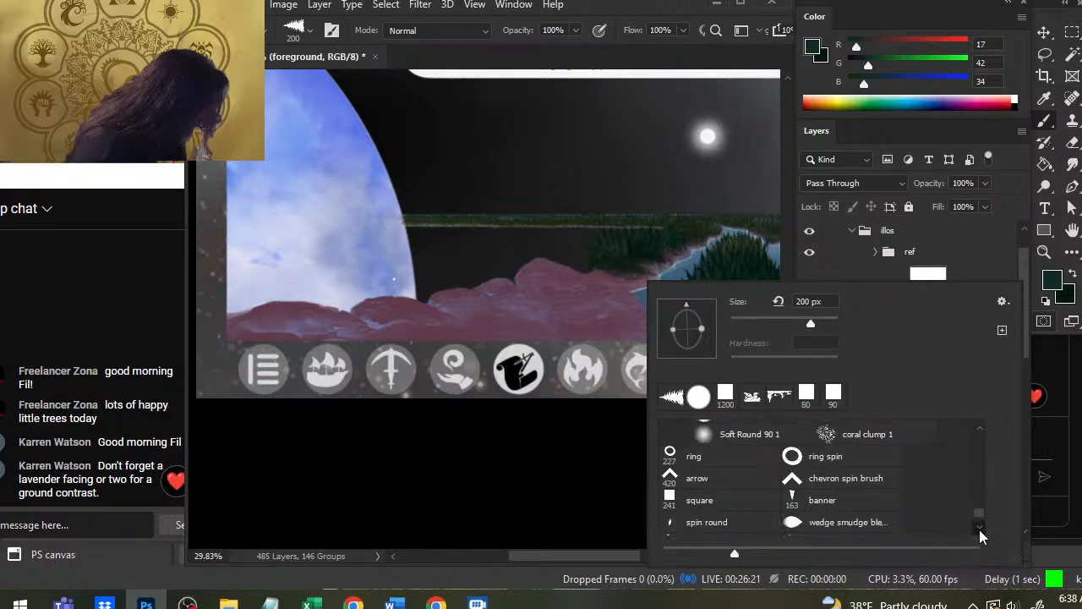
scroll(980, 530, down, 4)
scroll(979, 531, down, 4)
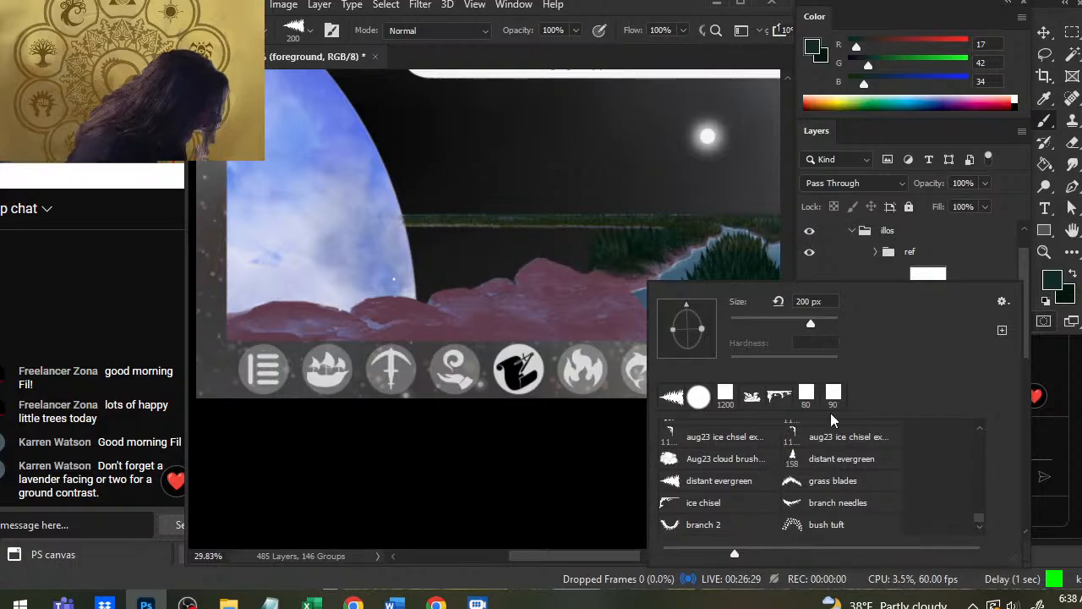
click(980, 431)
click(982, 430)
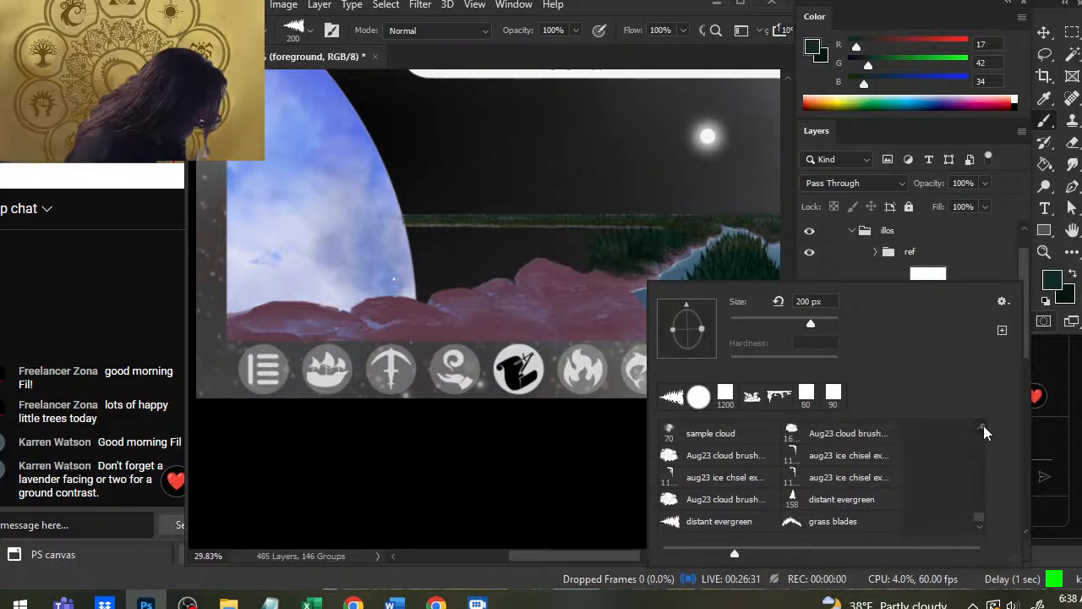
click(980, 532)
click(981, 530)
click(845, 526)
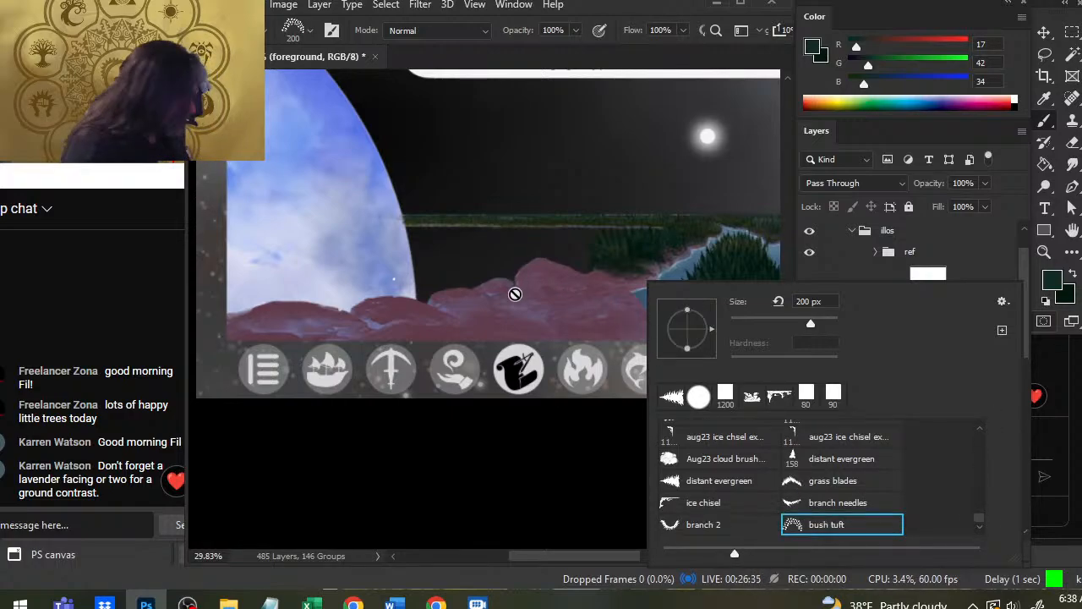
Select the layer inside the foreground group and flatten the bush tuft brush tip to a narrow horizontal ellipse.
click(930, 272)
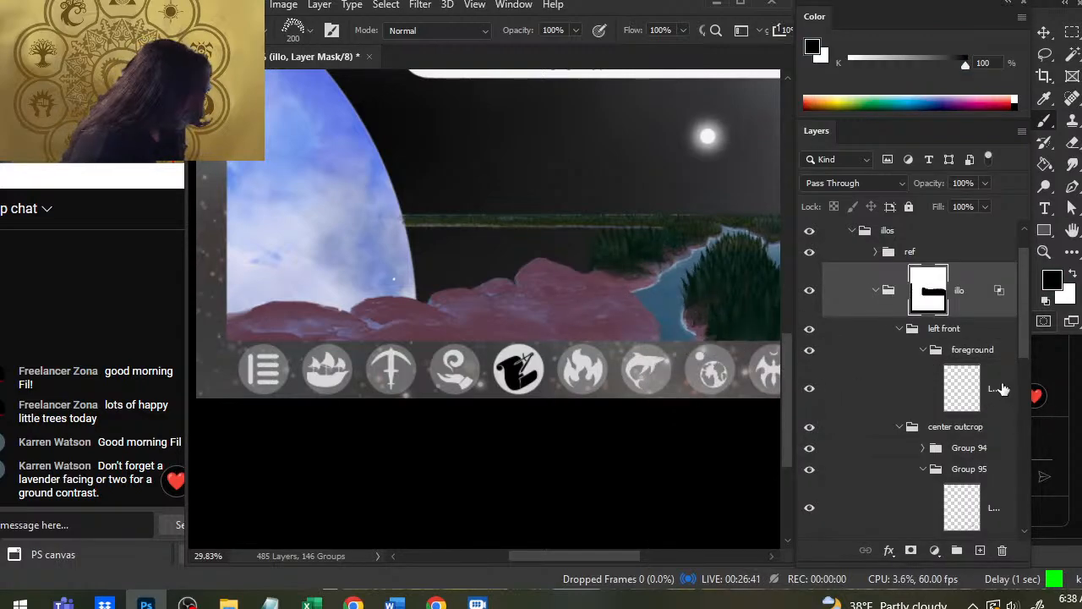
click(1000, 388)
right_click(554, 301)
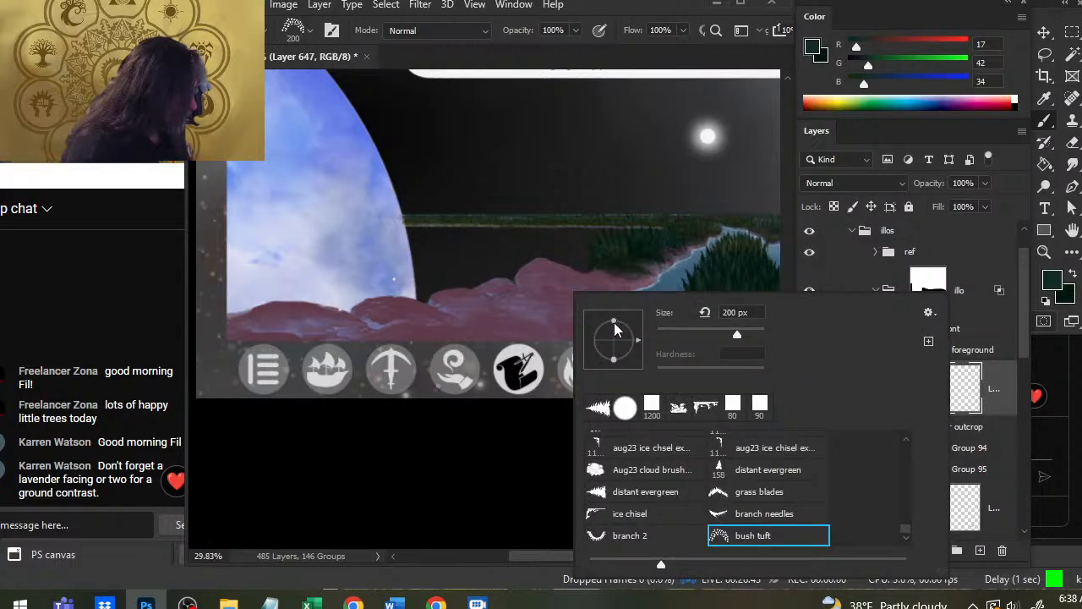
drag(613, 322, 614, 333)
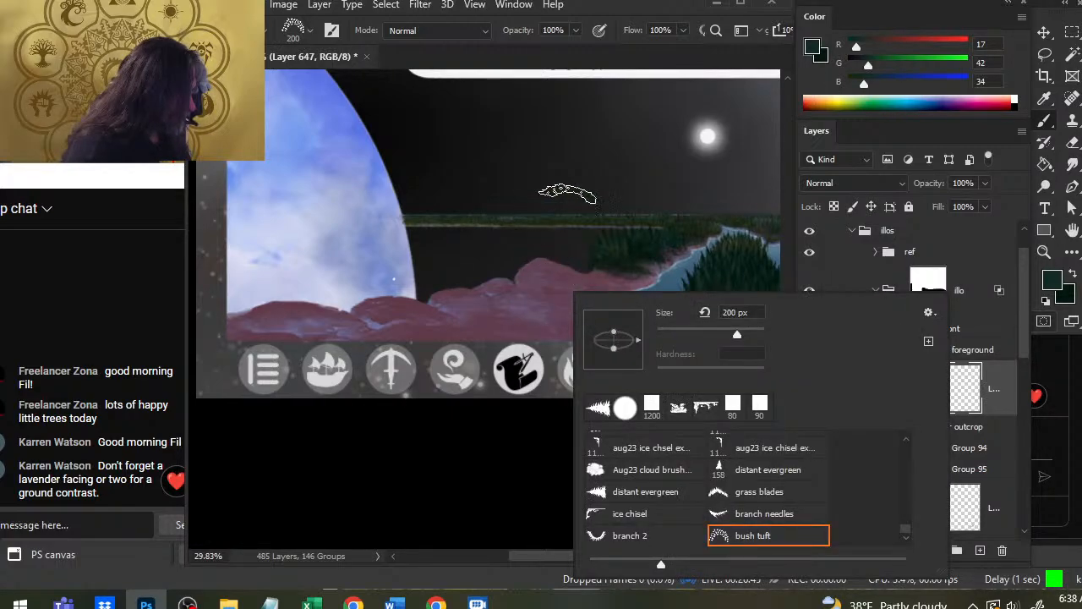
click(633, 5)
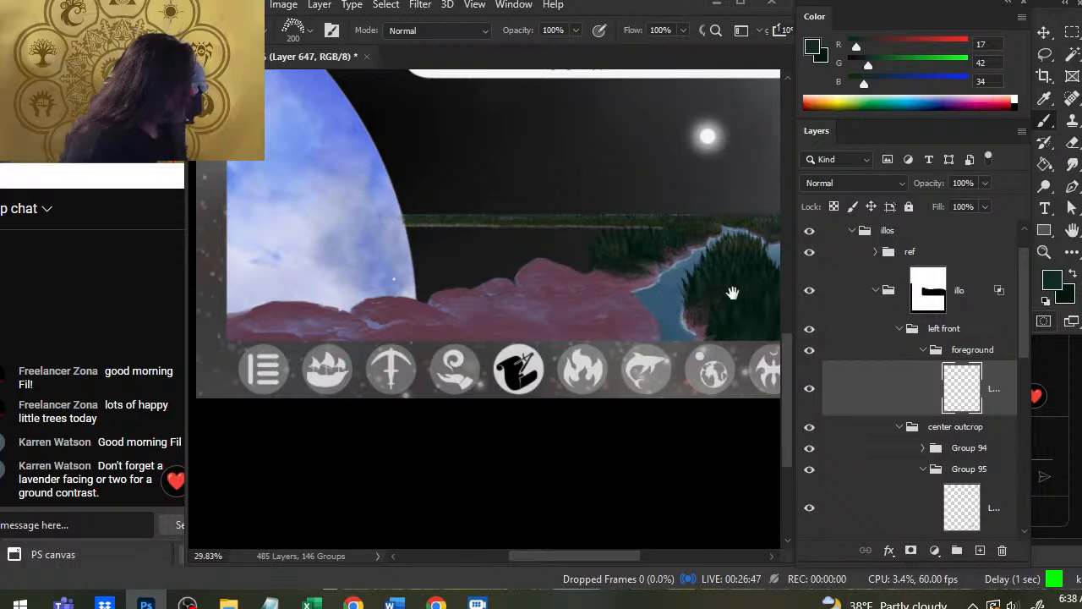
Sample a dark olive green (R 46, G 62, B 22) from the mossy forest reference photo as the painting color.
drag(686, 300, 679, 541)
drag(585, 264, 458, 225)
drag(607, 355, 636, 381)
drag(585, 325, 513, 352)
key(z)
drag(344, 330, 686, 361)
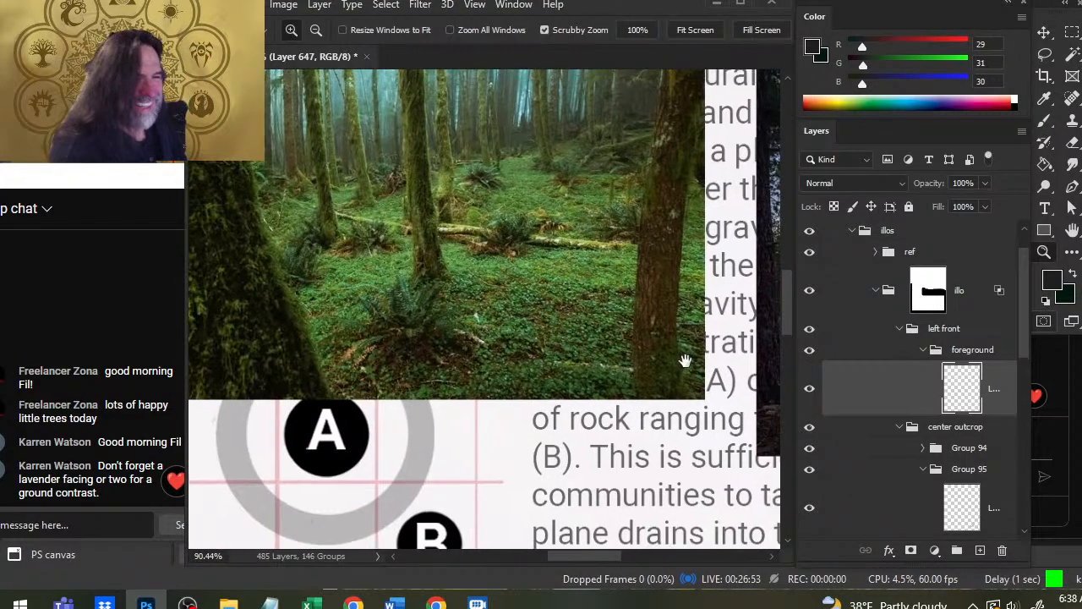
key(b)
drag(385, 313, 419, 327)
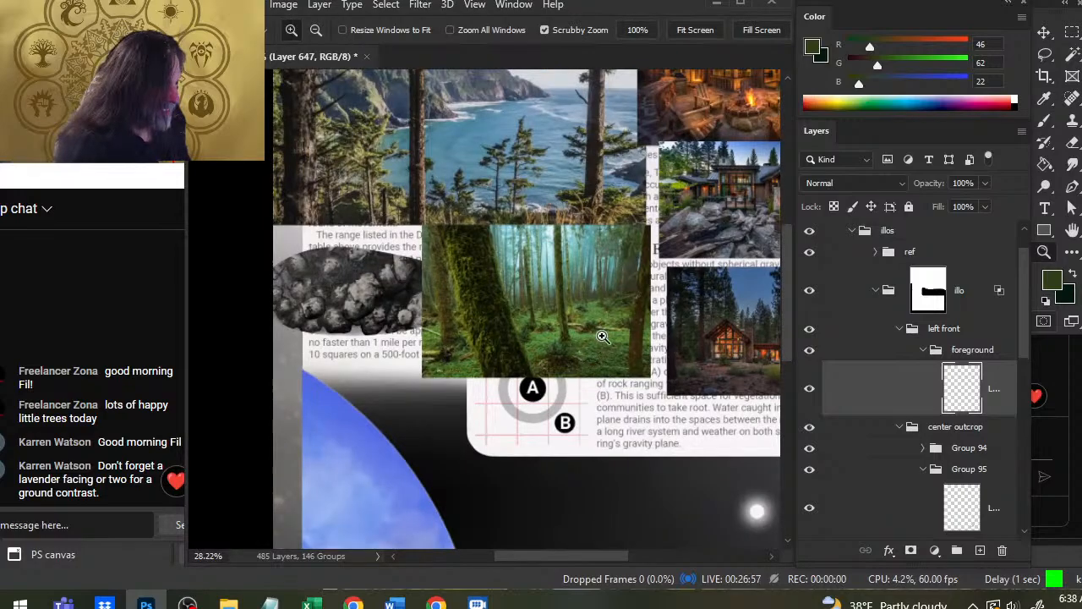
Paint bush tuft foliage over the rock crest beside the river in dark green (R 2, G 23, B 14) at brush size 125.
key(x)
drag(578, 347, 655, 351)
key(b)
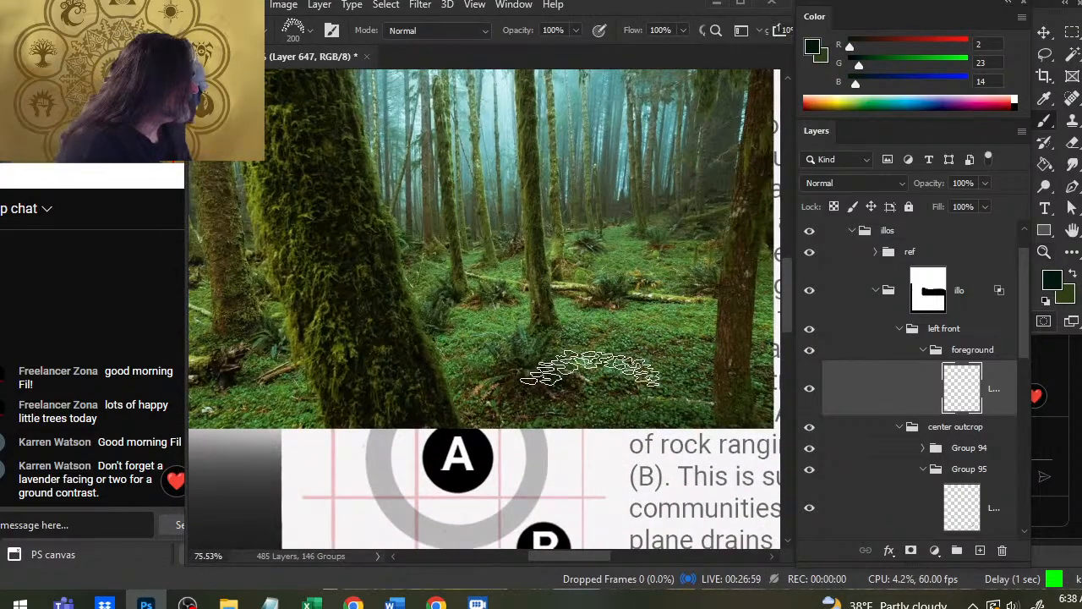
key(z)
drag(646, 403, 558, 399)
mouse_move(663, 453)
mouse_down()
mouse_move(618, 242)
mouse_move(586, 167)
mouse_up()
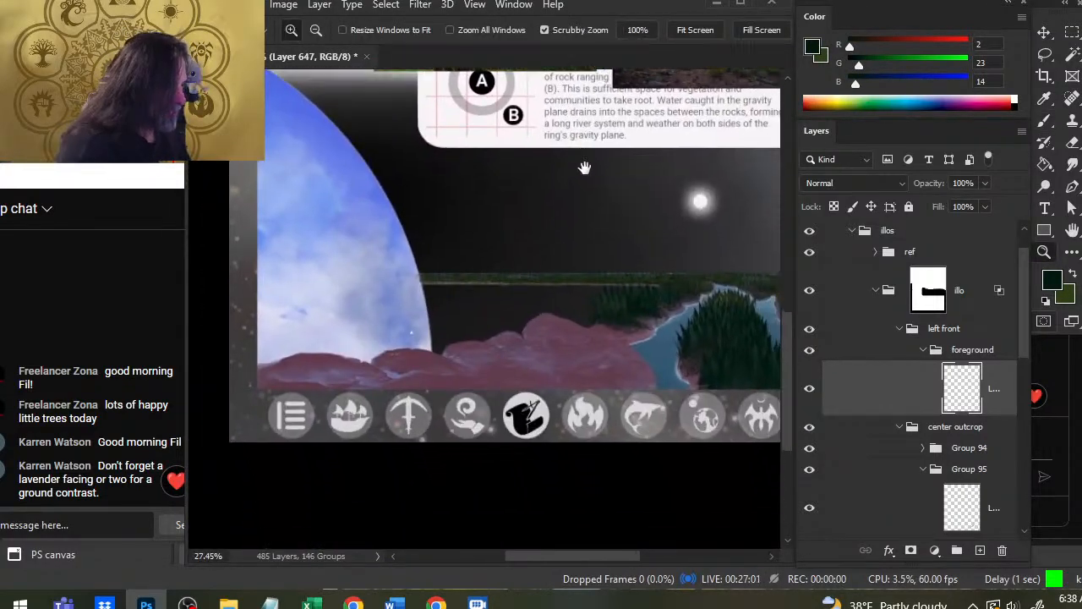
key(b)
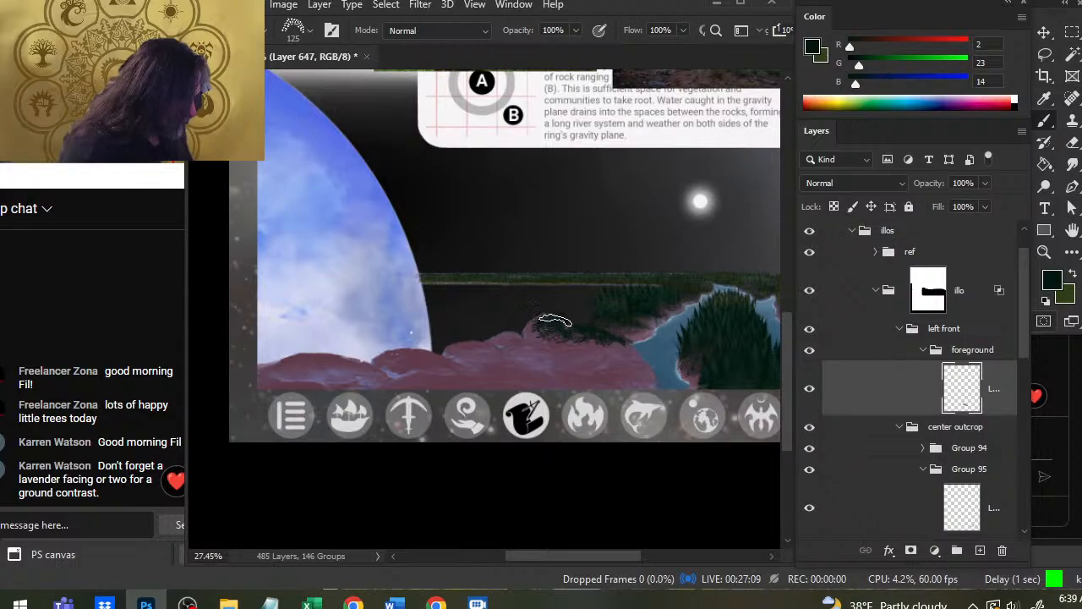
drag(531, 333, 527, 325)
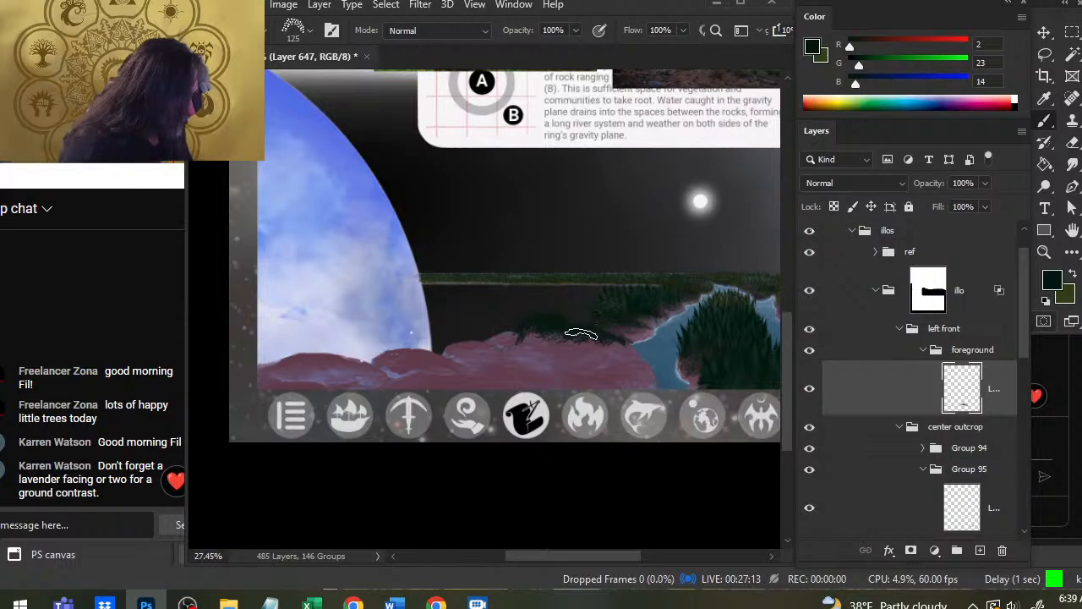
mouse_move(582, 334)
mouse_down()
mouse_move(521, 338)
mouse_move(543, 350)
mouse_move(515, 342)
mouse_move(517, 360)
mouse_move(516, 342)
mouse_move(585, 344)
mouse_up()
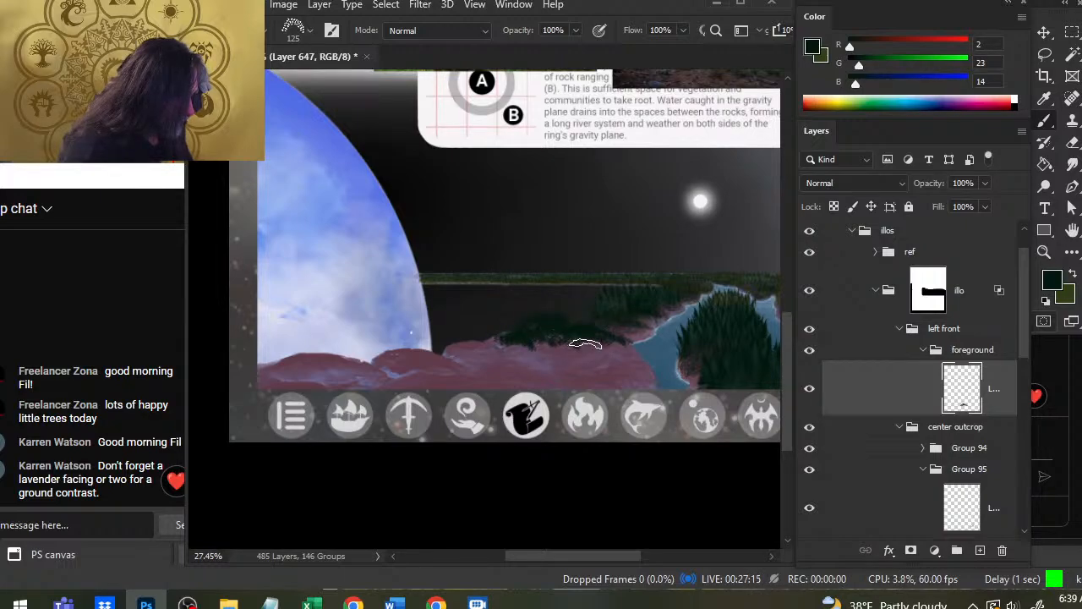
mouse_move(511, 340)
mouse_down()
mouse_move(567, 339)
mouse_move(571, 352)
mouse_move(621, 361)
mouse_up()
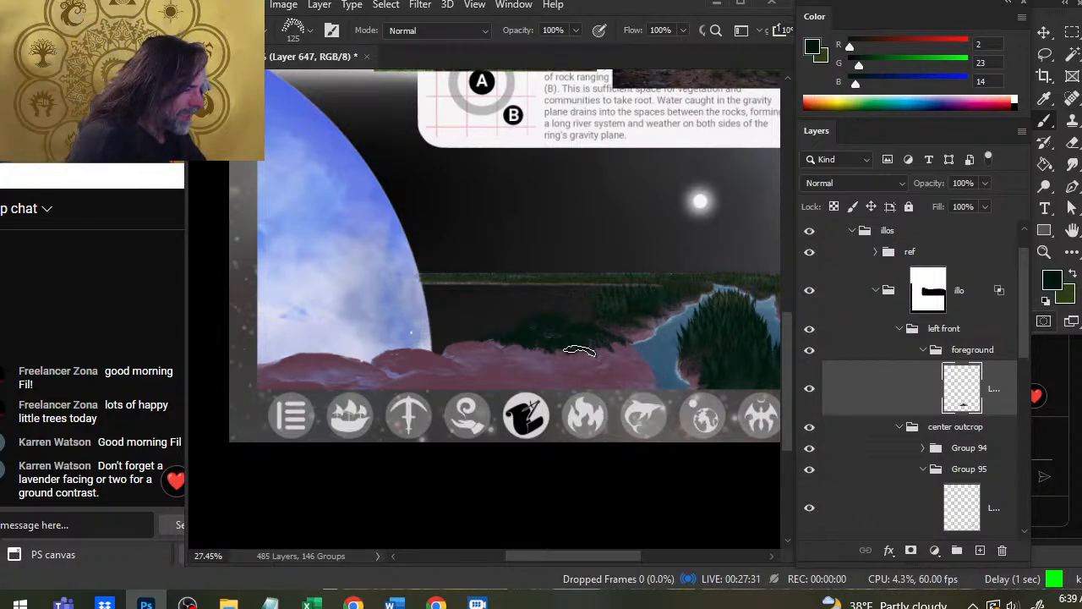
Extend the dark green foliage down the slope to the riverbank and over the crest of the neighbouring rock toward the planet.
mouse_move(580, 351)
mouse_down()
mouse_move(618, 344)
mouse_move(594, 346)
mouse_move(624, 350)
mouse_move(616, 358)
mouse_move(626, 364)
mouse_up()
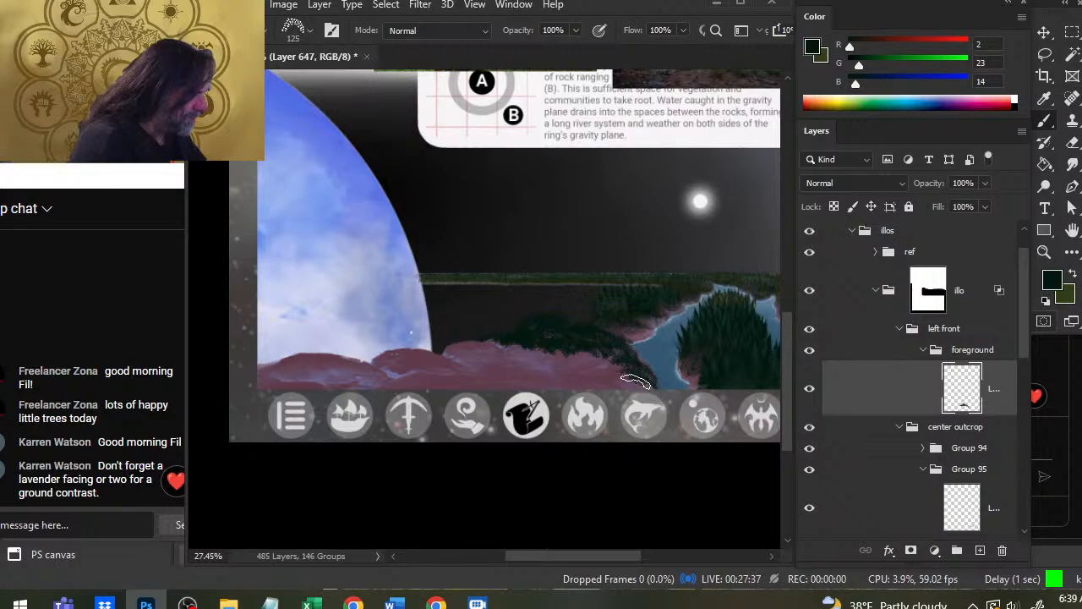
mouse_move(635, 381)
mouse_down()
mouse_move(623, 359)
mouse_move(584, 357)
mouse_up()
mouse_move(508, 346)
mouse_down()
mouse_move(475, 349)
mouse_move(501, 343)
mouse_move(577, 361)
mouse_move(516, 351)
mouse_move(559, 361)
mouse_up()
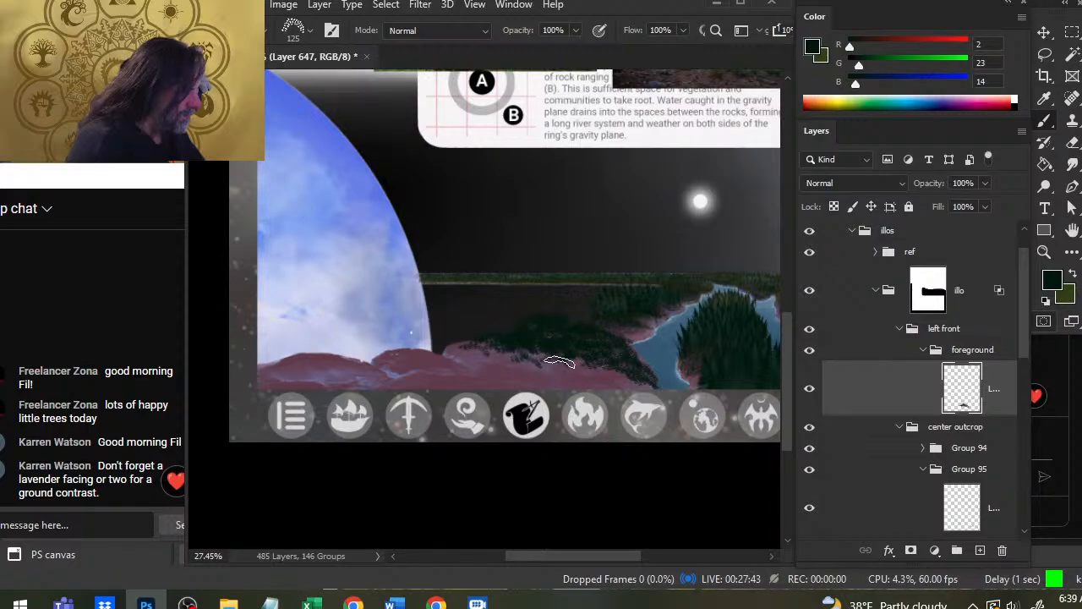
Set the eraser to the bush tuft brush at 20% opacity and thin the foliage over the rocky outcrop.
key(e)
right_click(547, 364)
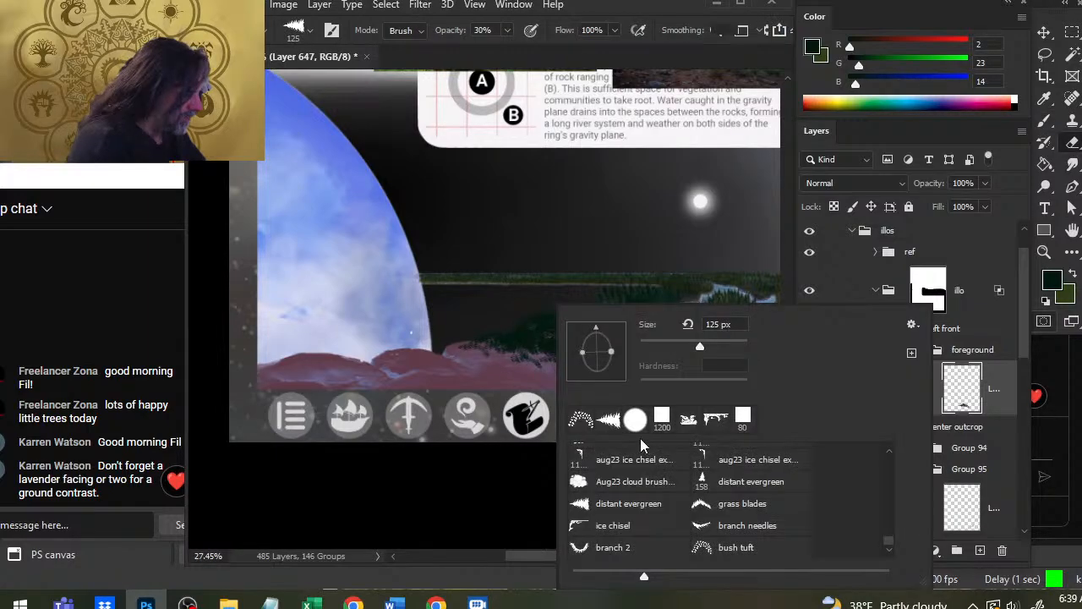
click(480, 509)
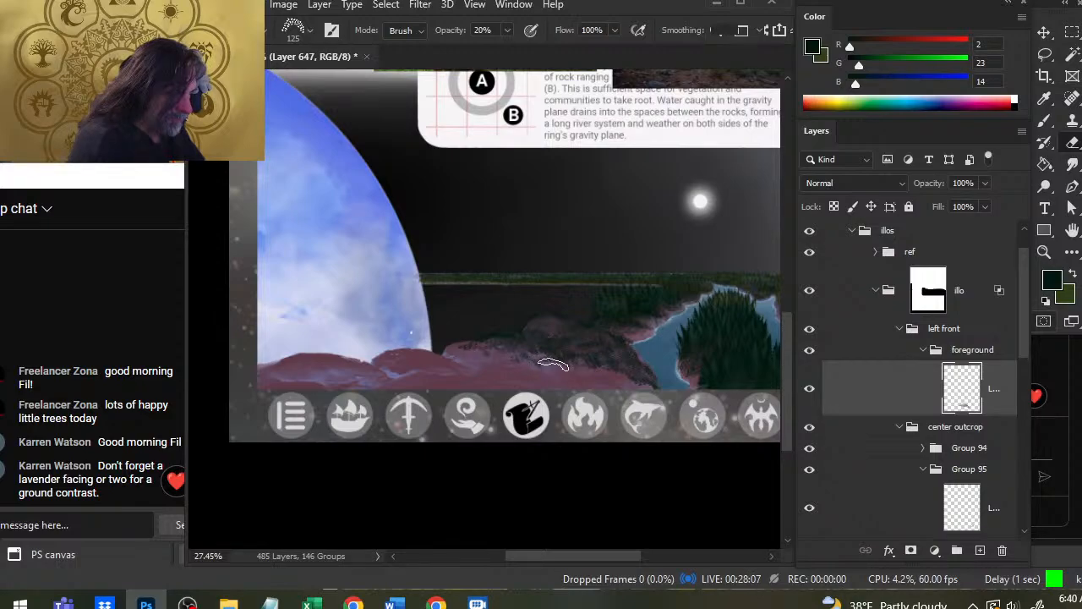
Paint more dark green foliage across the outcrop's lower slopes and partly erase it at 20% opacity to reveal the rock.
key(b)
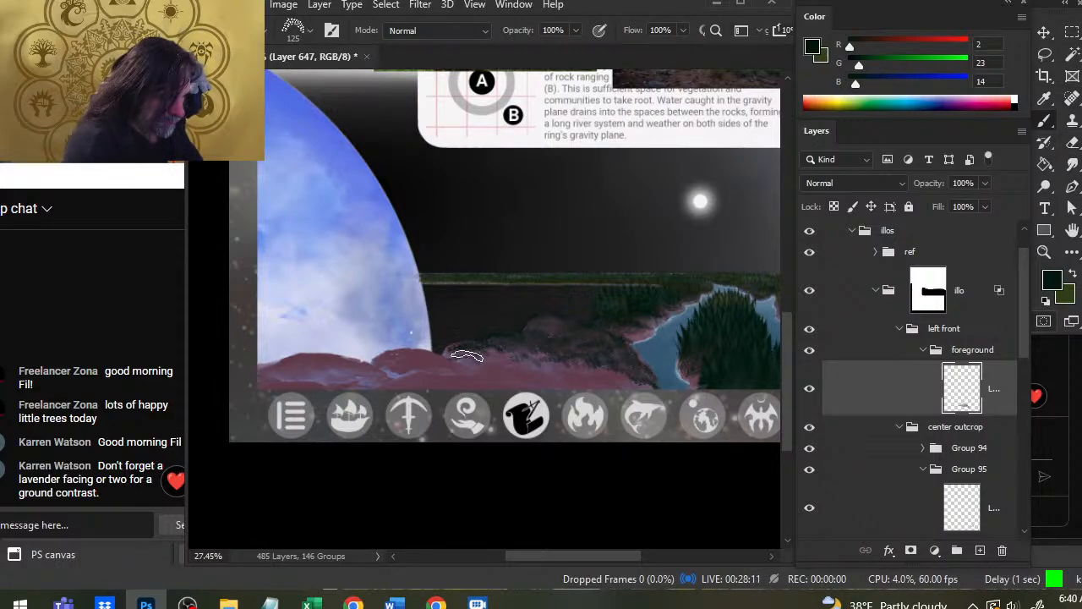
mouse_move(463, 355)
mouse_down()
mouse_move(502, 357)
mouse_move(482, 364)
mouse_move(517, 348)
mouse_move(539, 362)
mouse_move(496, 360)
mouse_move(550, 361)
mouse_move(467, 361)
mouse_up()
mouse_move(533, 351)
mouse_down()
mouse_move(562, 374)
mouse_move(571, 362)
mouse_move(548, 353)
mouse_move(590, 363)
mouse_move(564, 367)
mouse_move(591, 374)
mouse_up()
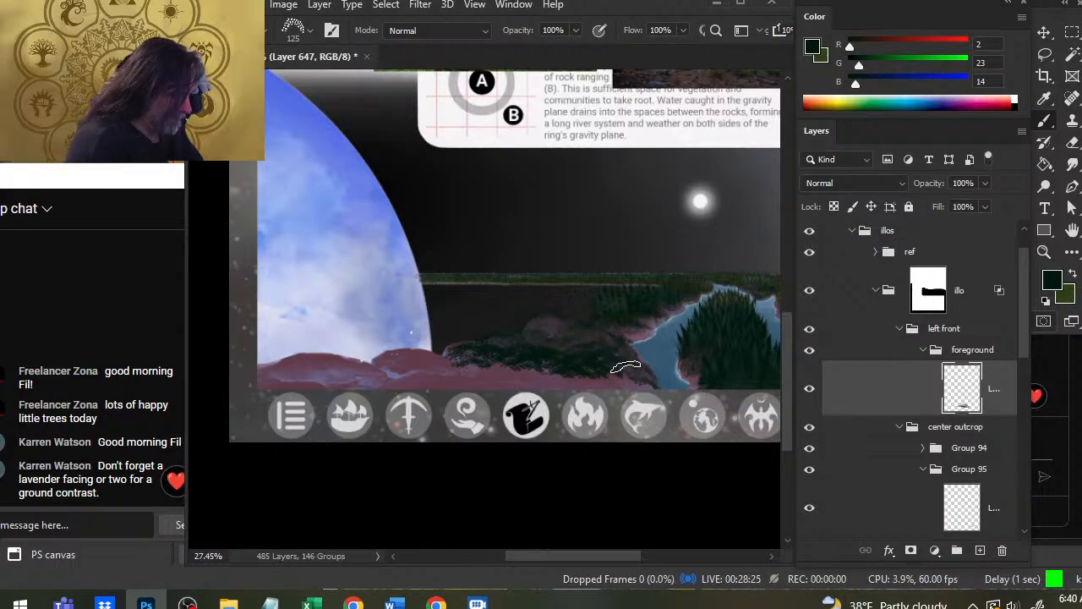
mouse_move(613, 368)
mouse_down()
mouse_move(644, 390)
mouse_move(633, 381)
mouse_up()
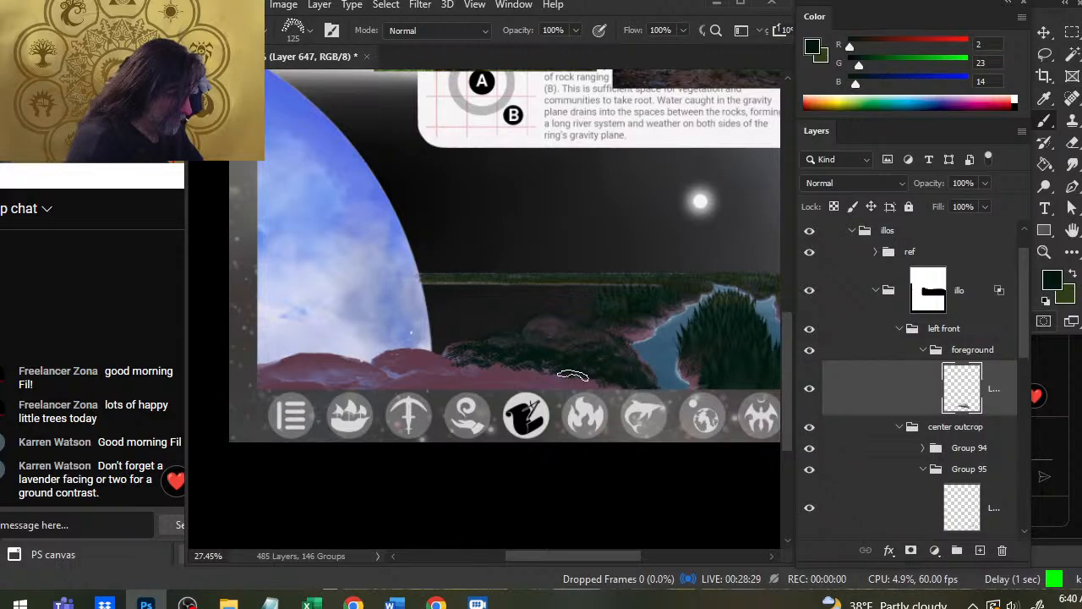
key(e)
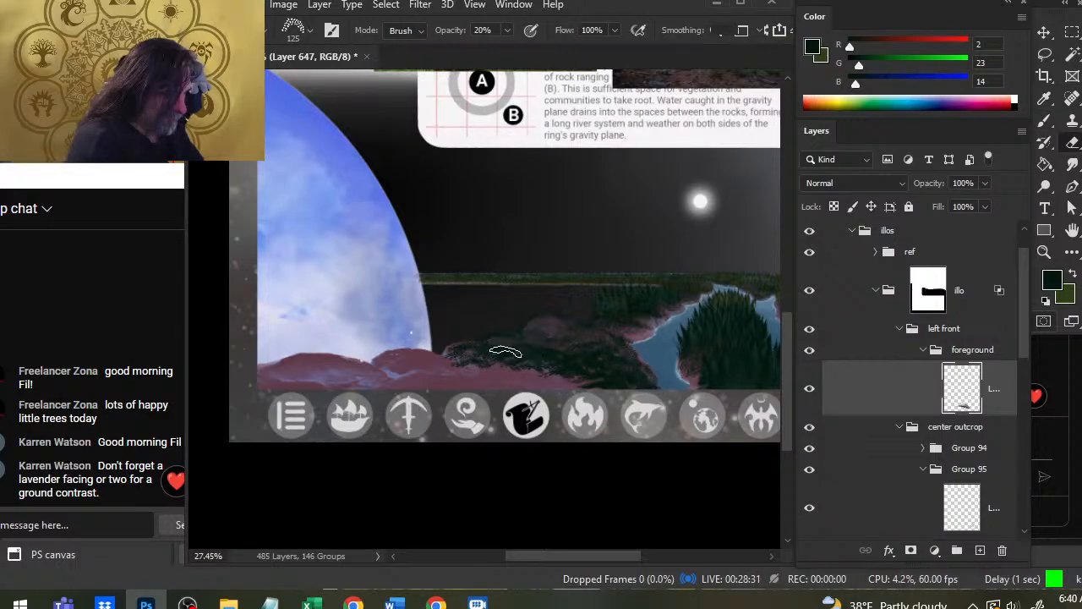
drag(506, 352, 569, 358)
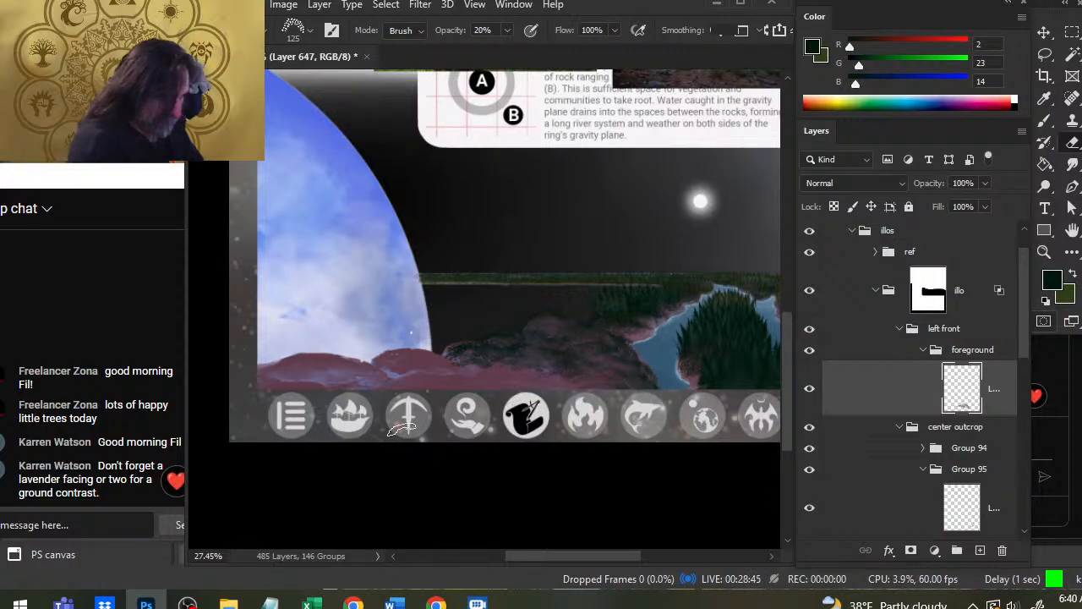
Cover the rock in front of the planet's edge with foliage at brush size 150 and soften it with the 20% eraser.
key(b)
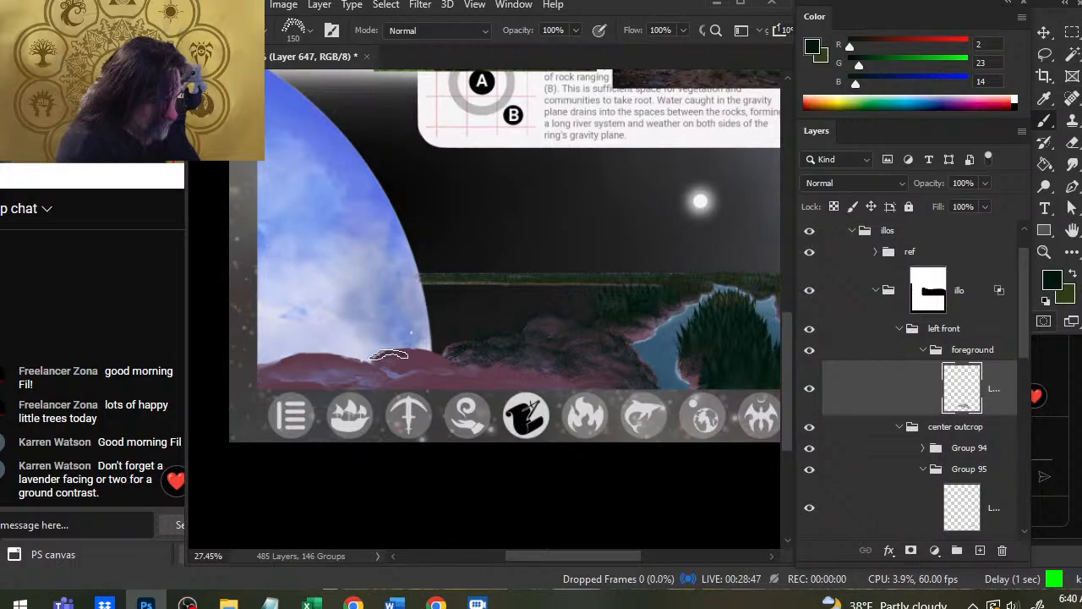
mouse_move(389, 356)
mouse_down()
mouse_move(445, 361)
mouse_move(405, 355)
mouse_move(411, 373)
mouse_move(448, 364)
mouse_move(458, 374)
mouse_move(410, 375)
mouse_move(456, 366)
mouse_move(480, 378)
mouse_move(406, 380)
mouse_move(461, 372)
mouse_move(468, 382)
mouse_move(466, 362)
mouse_move(502, 390)
mouse_move(477, 373)
mouse_move(479, 385)
mouse_move(435, 382)
mouse_move(394, 408)
mouse_move(482, 393)
mouse_move(448, 383)
mouse_move(485, 364)
mouse_move(522, 372)
mouse_up()
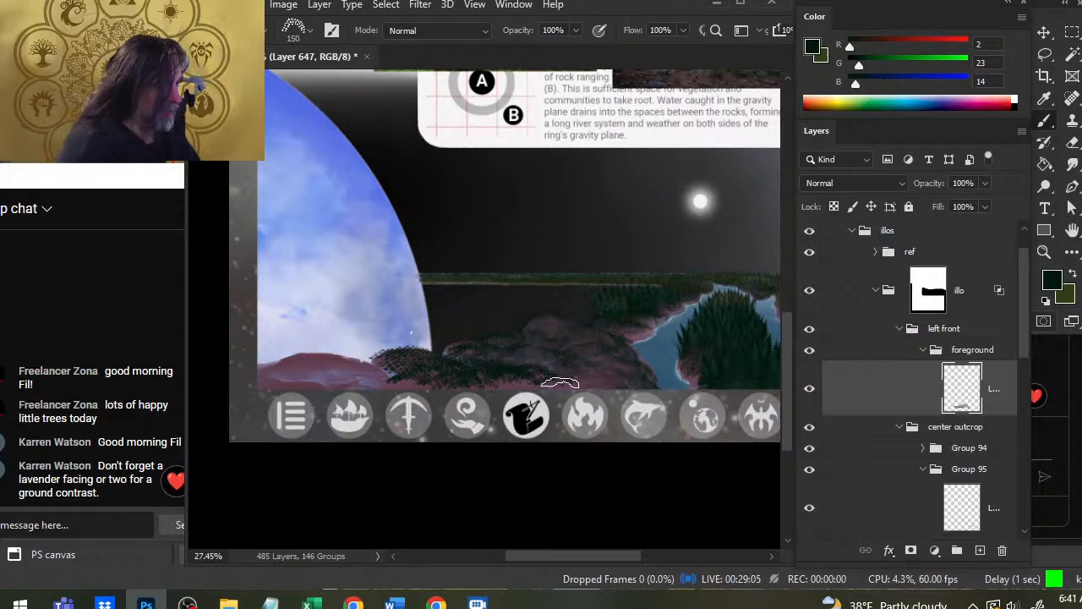
key(e)
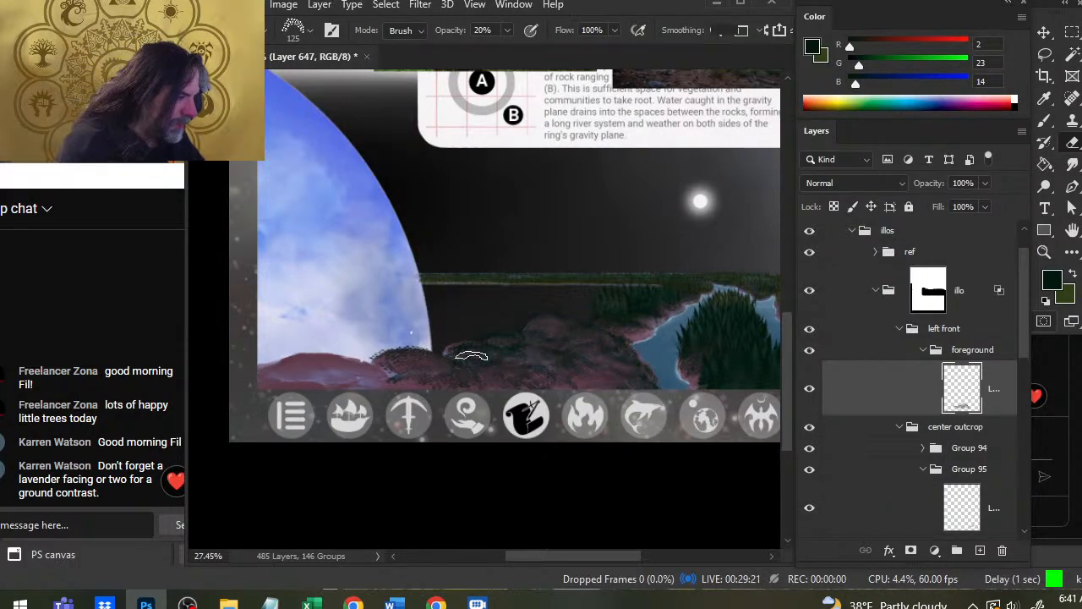
key(b)
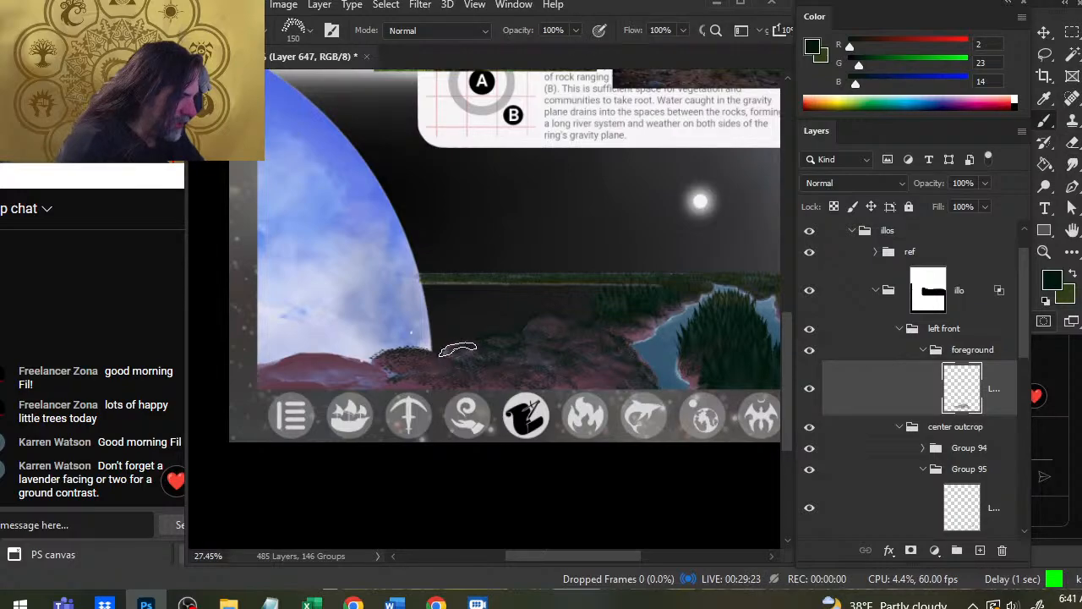
key(e)
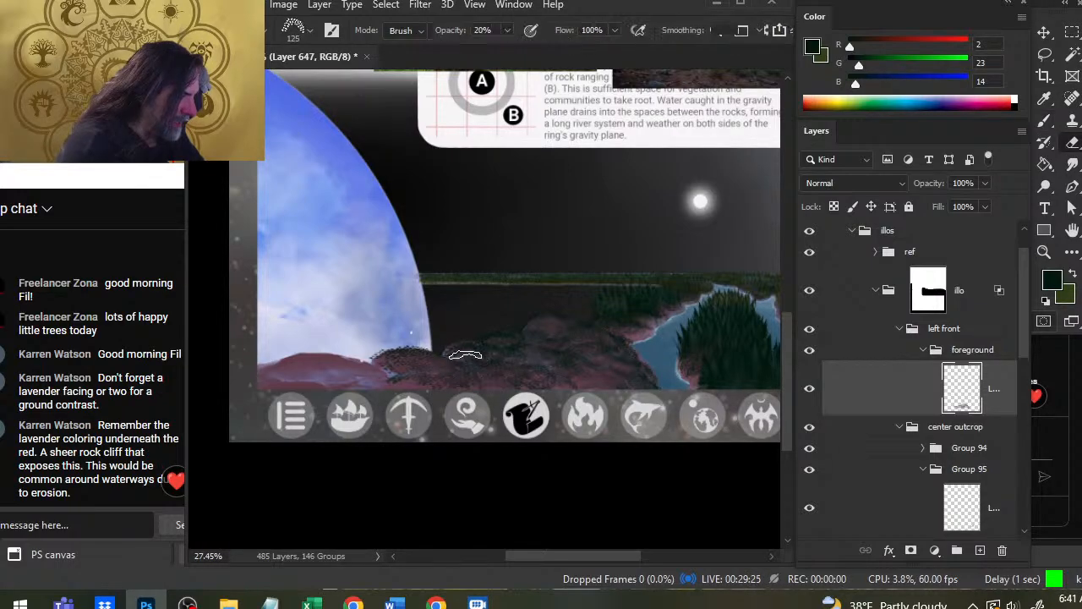
key(b)
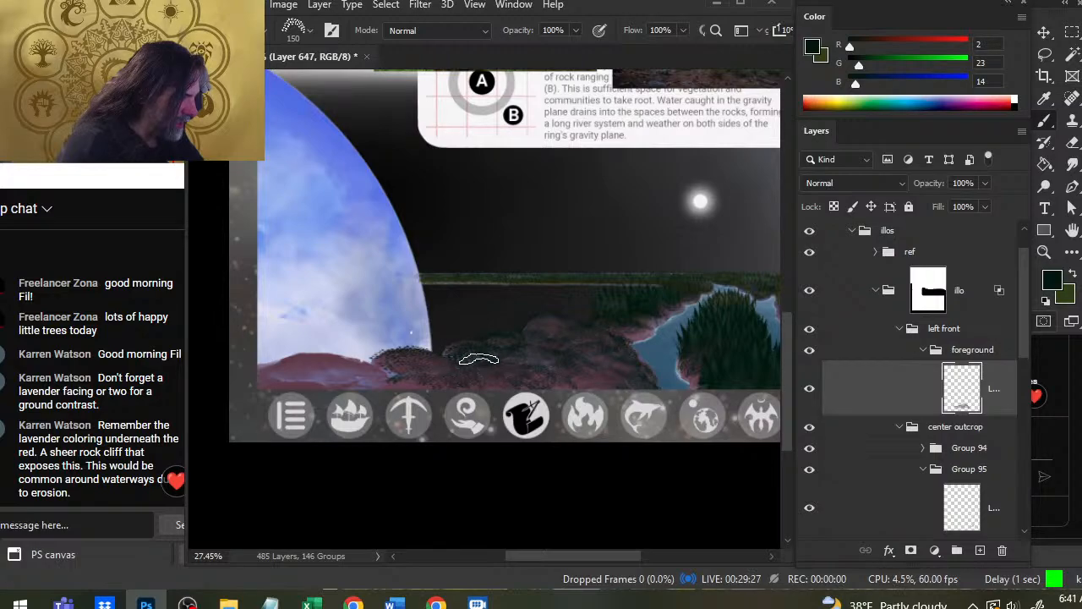
key(e)
key(b)
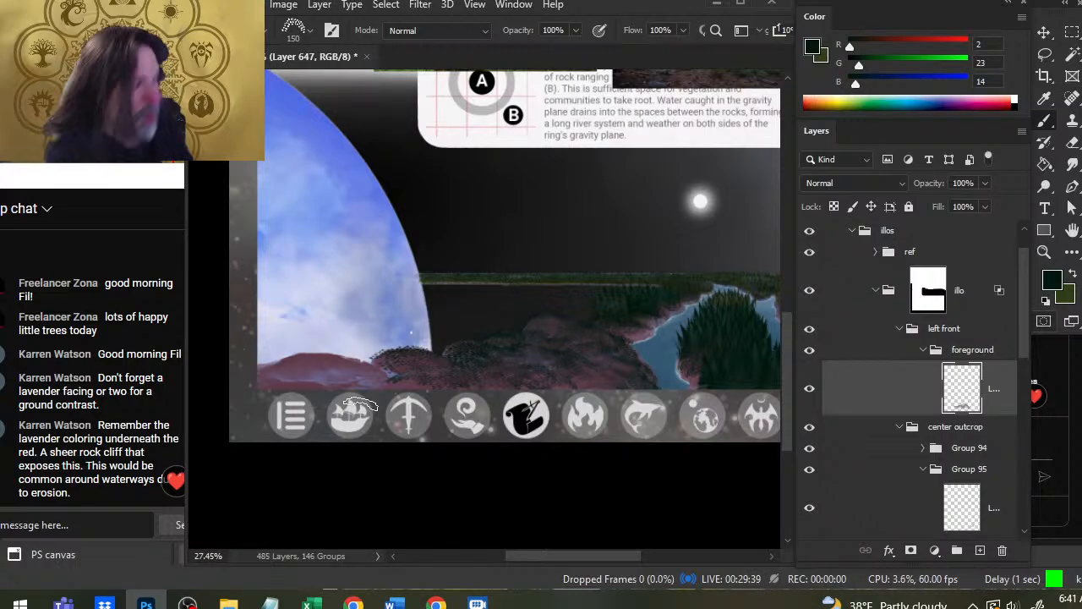
Thin the foliage along the outcrop's riverbank edge with the bush tuft eraser at size 125 and 20% opacity.
drag(688, 325, 693, 336)
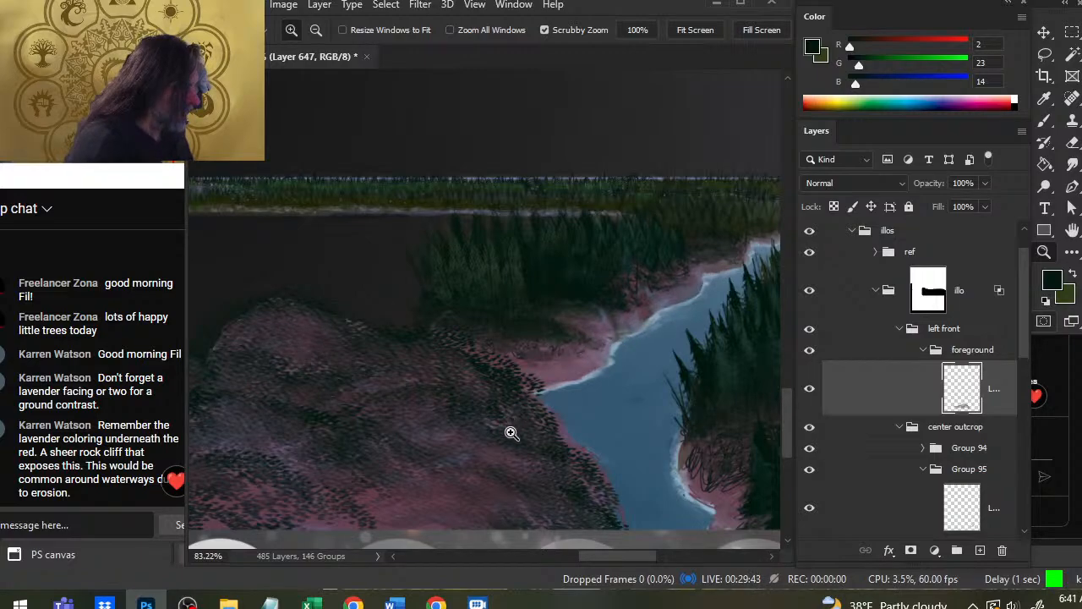
drag(510, 433, 555, 302)
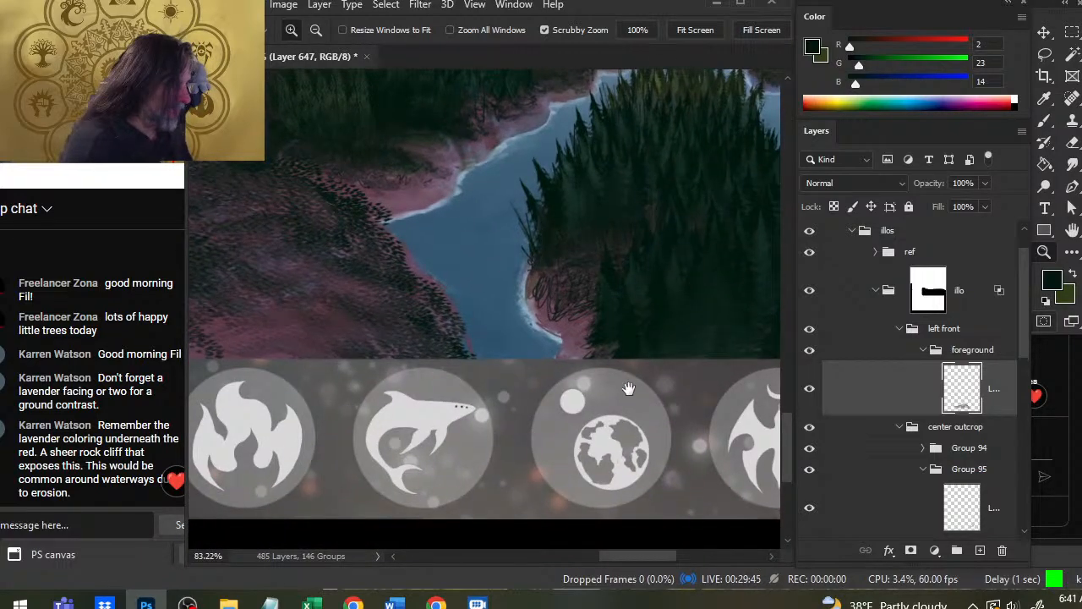
drag(616, 345, 465, 316)
click(559, 321)
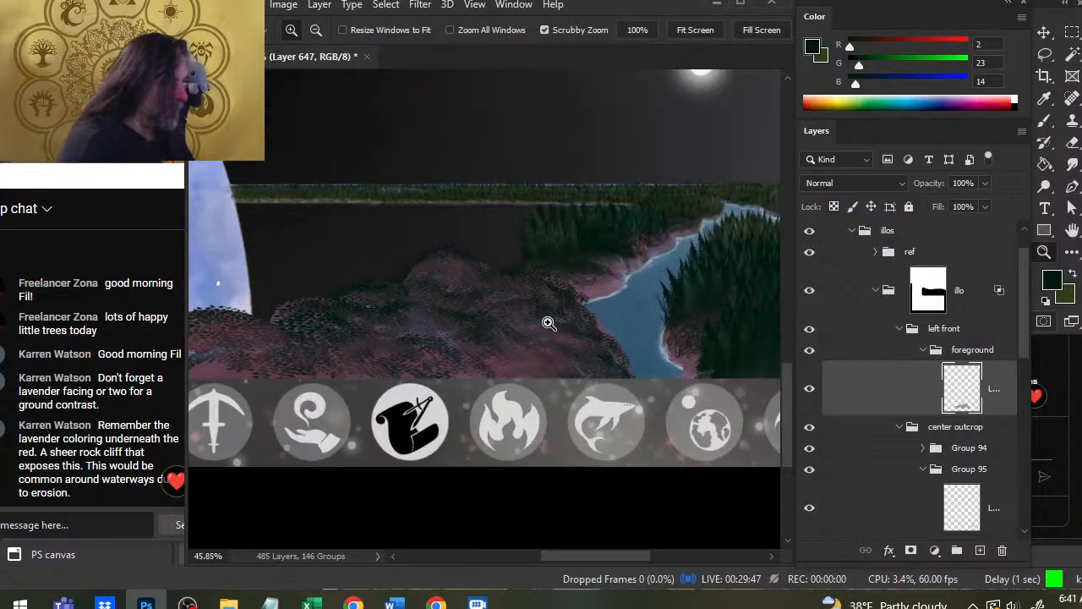
key(e)
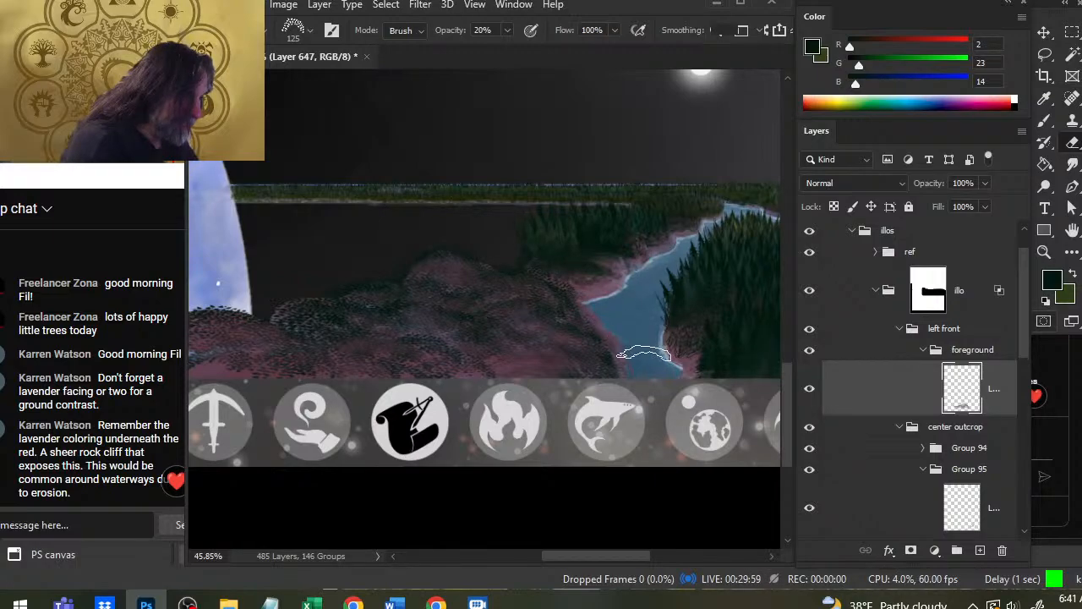
key(z)
drag(647, 344, 649, 462)
key(e)
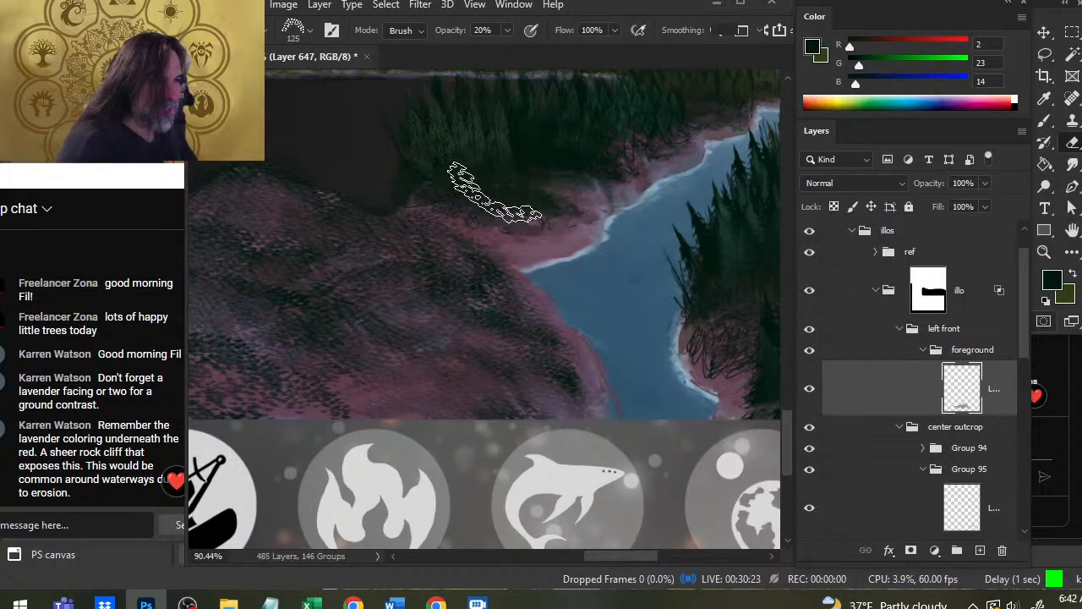
Raise the eraser opacity to 80%, clean stray foliage from the rock ridges and riverbank edge, and save the document.
drag(436, 275, 768, 316)
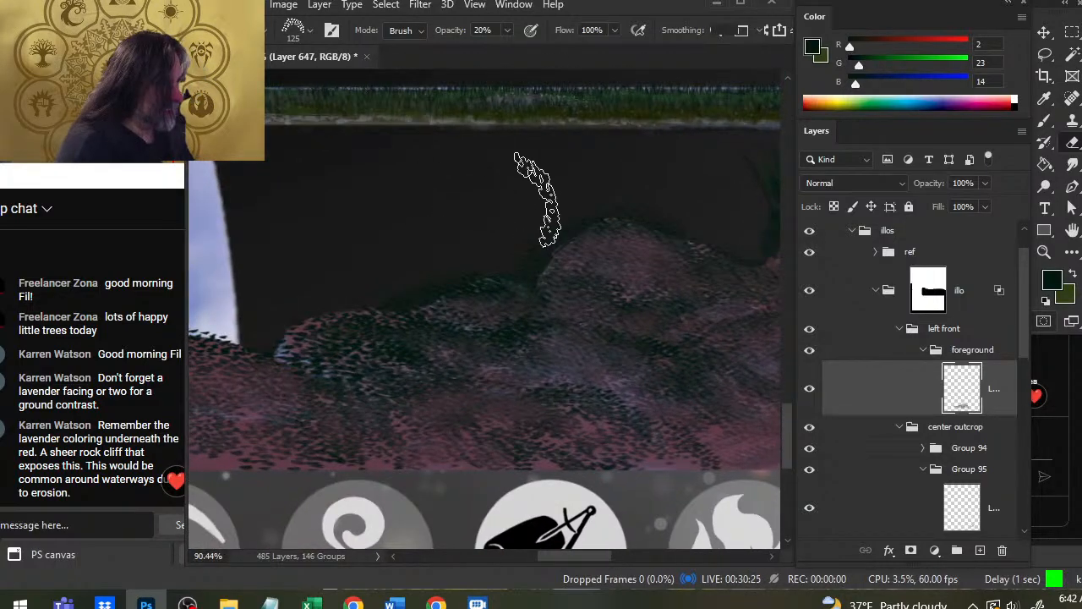
key(8)
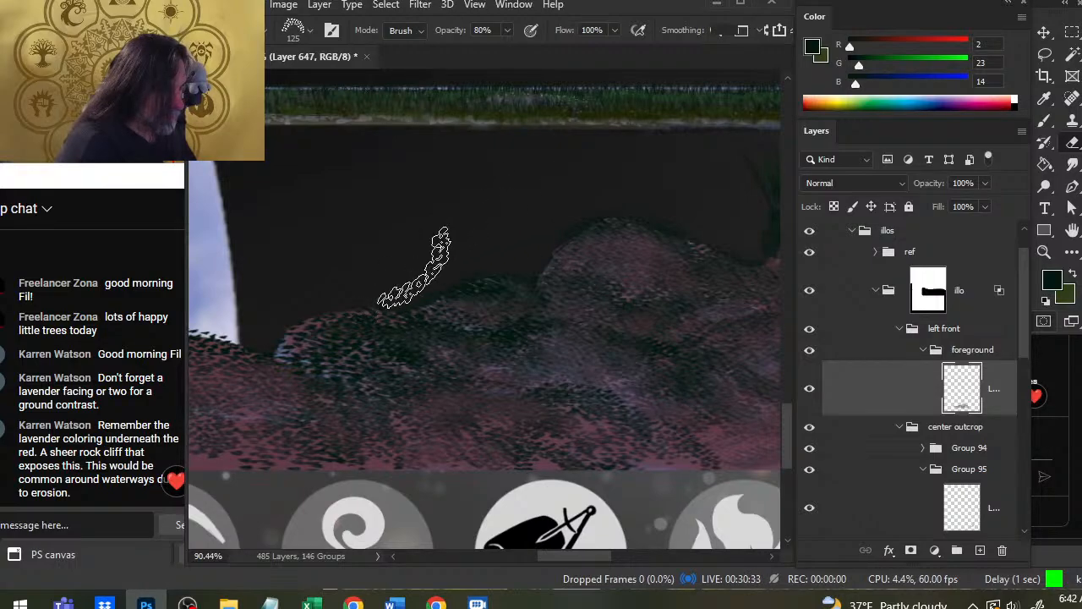
key(space)
drag(384, 258, 685, 223)
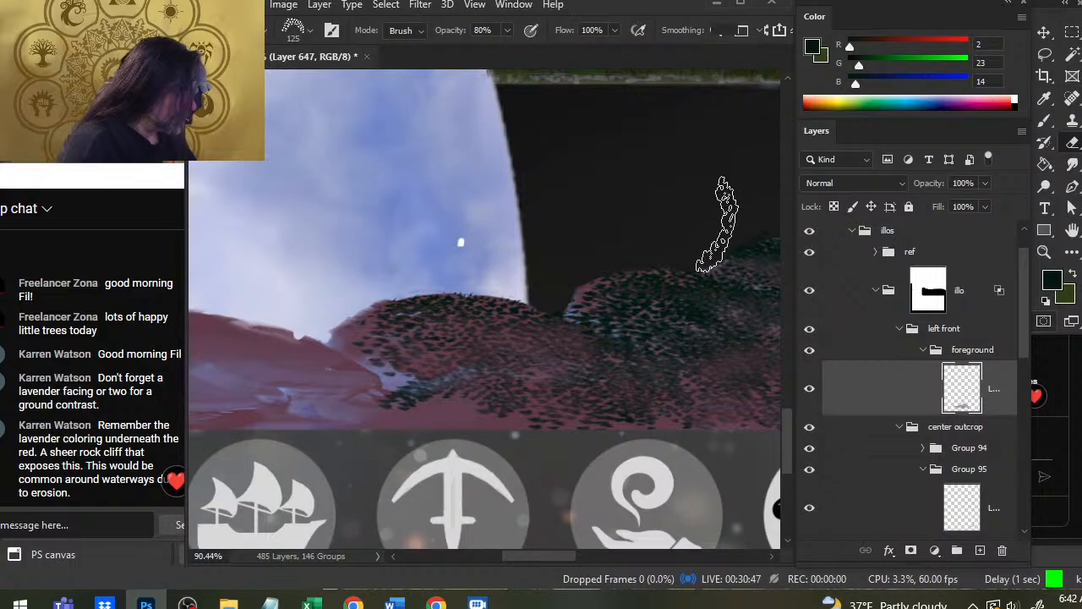
drag(695, 207, 542, 245)
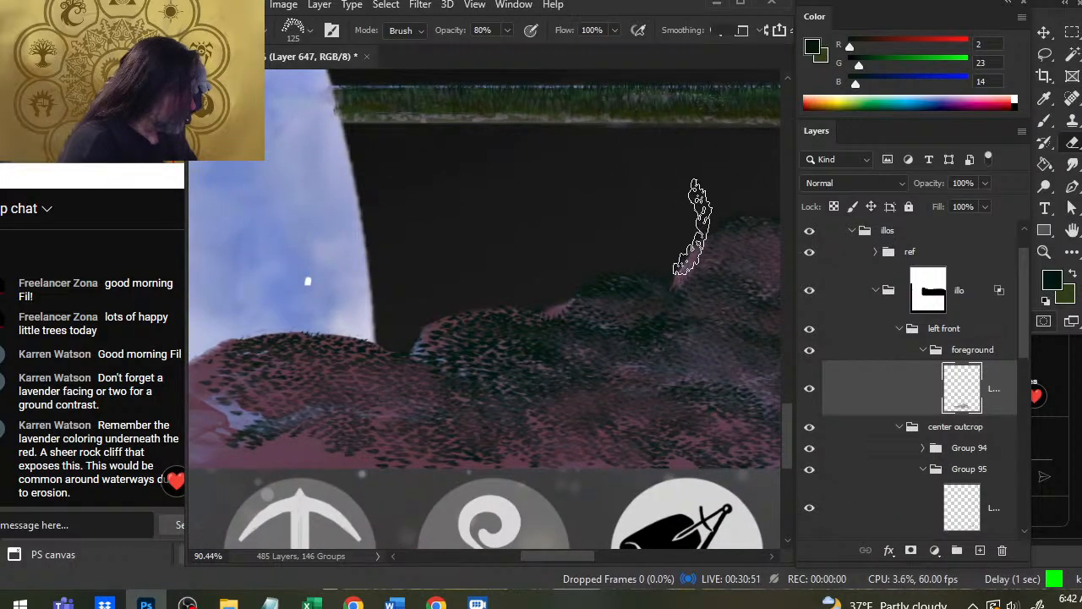
drag(706, 178, 529, 231)
drag(671, 241, 485, 232)
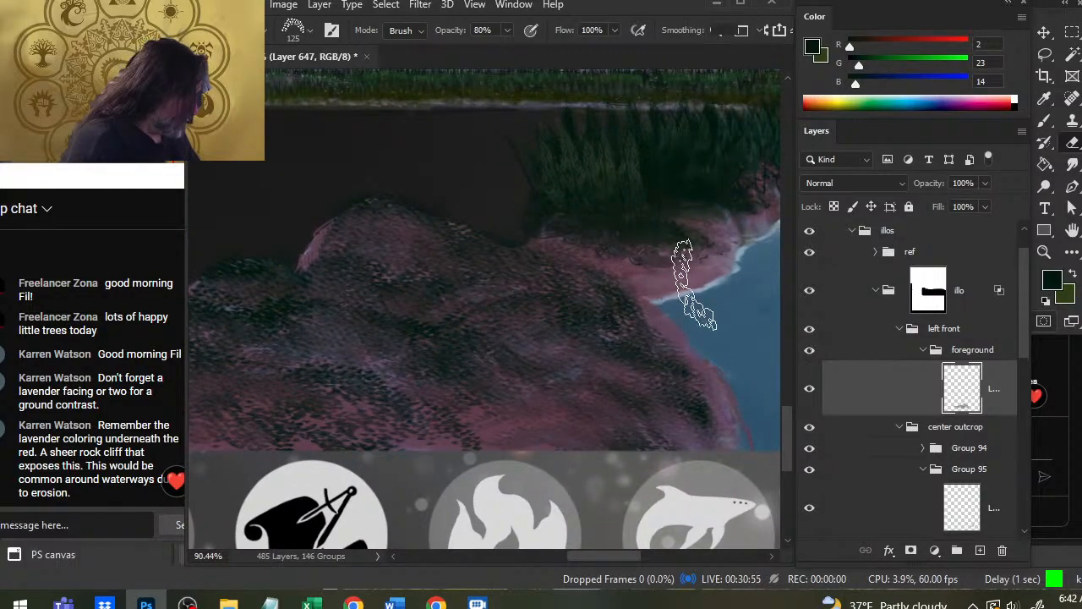
drag(660, 324, 562, 223)
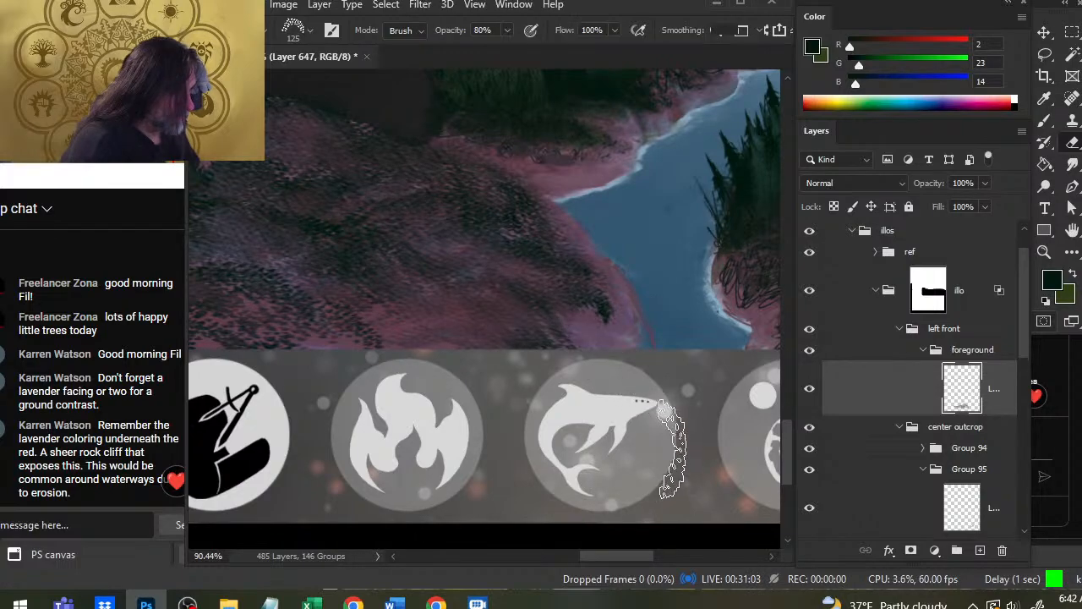
key(z)
drag(676, 458, 656, 492)
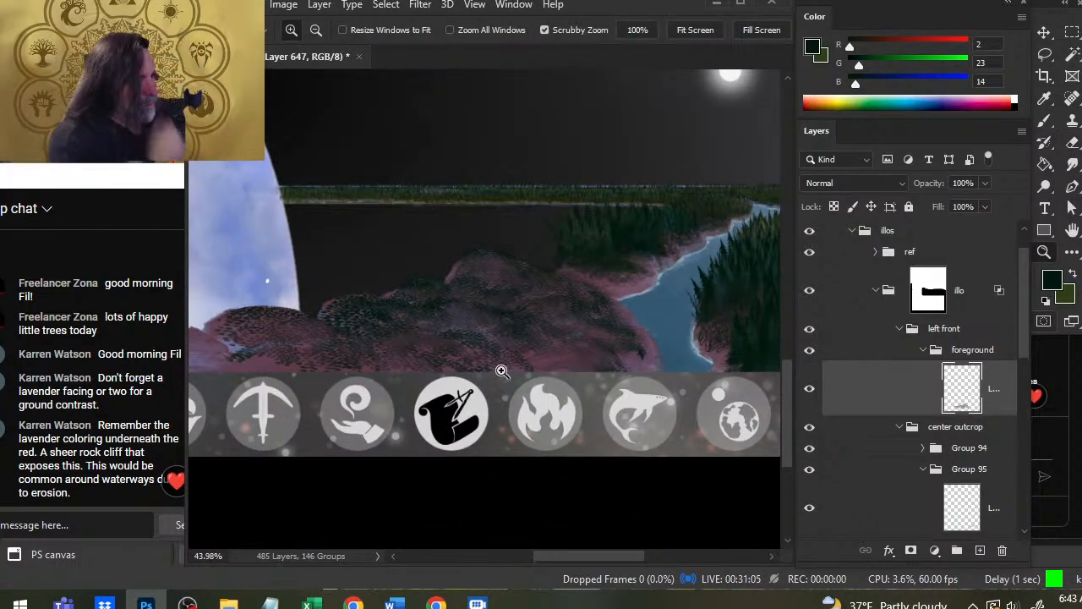
drag(431, 356, 657, 309)
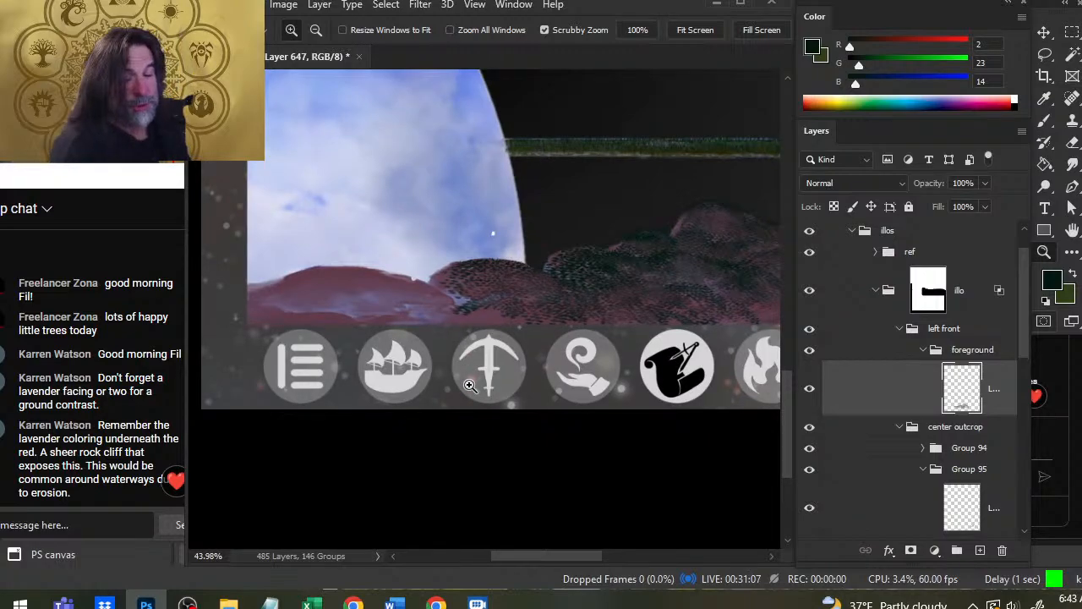
Paint dark green foliage on the low rock in front of the planet at brush size 150 and thin it with the 20% eraser.
key(b)
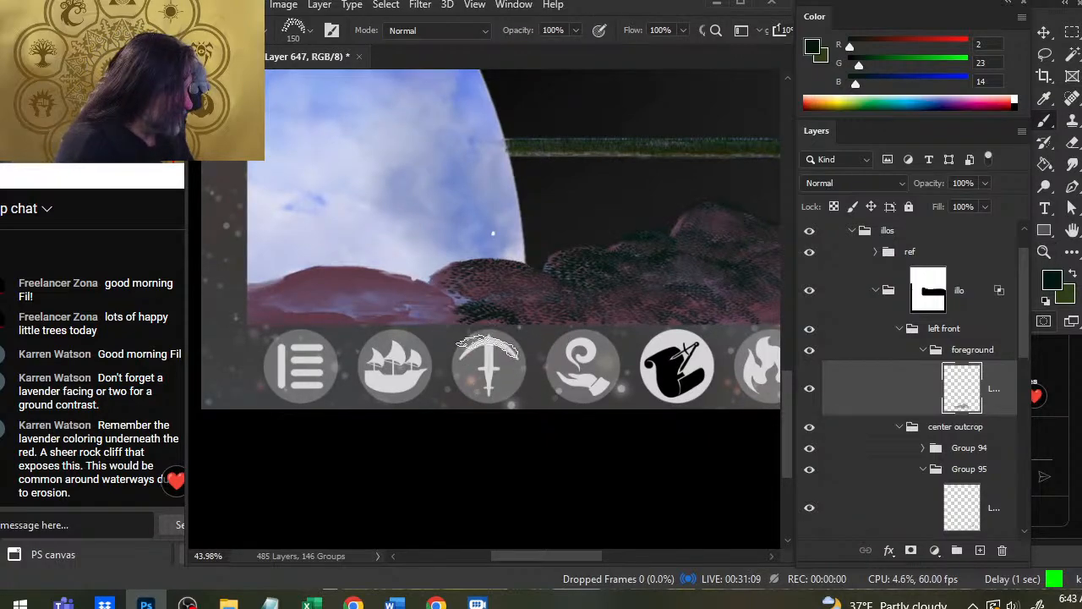
key(e)
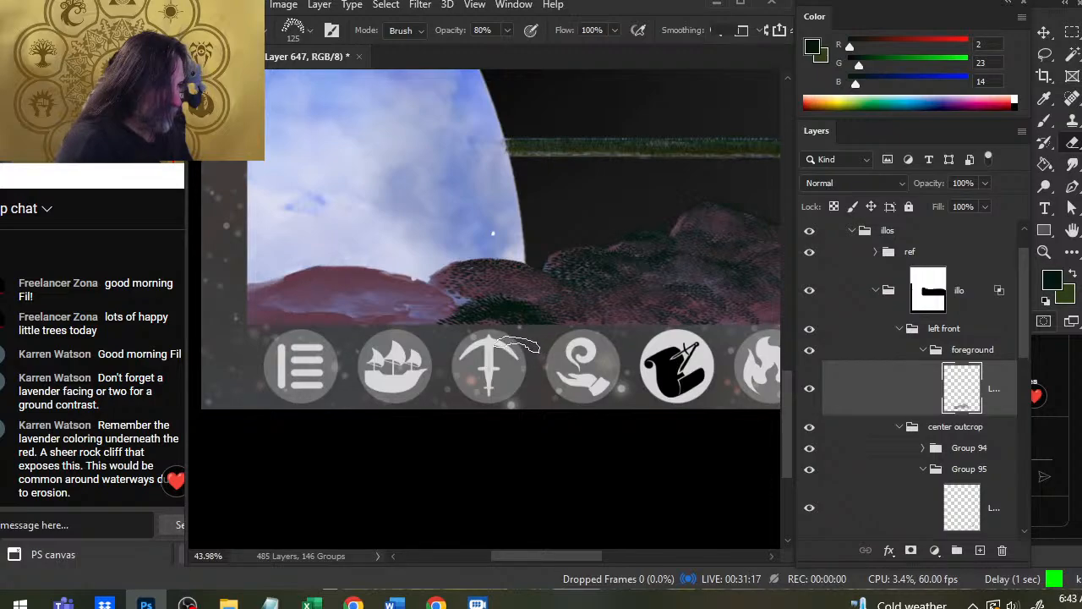
key(2)
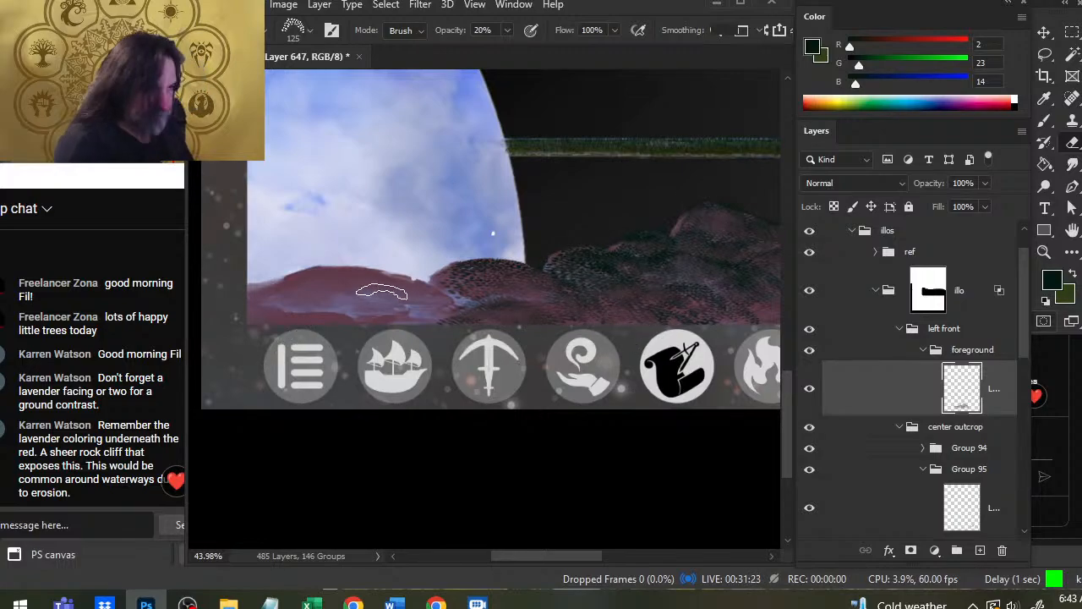
Cover the mound at the illustration's far left end with dark green foliage using brush sizes 150 to 175, and soften it at 20% opacity.
drag(381, 294, 547, 320)
key(b)
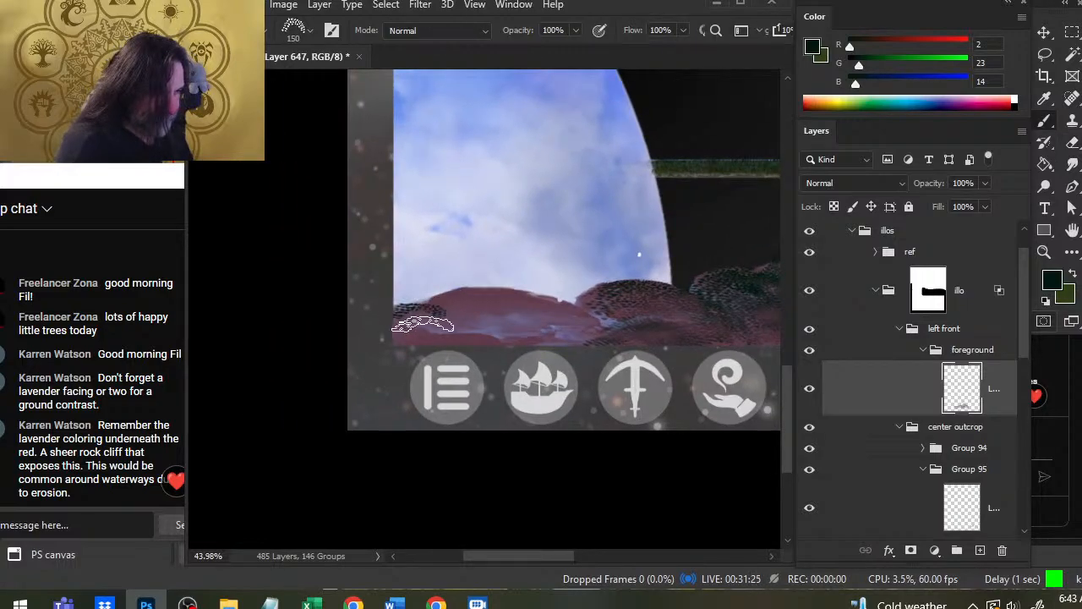
mouse_move(435, 306)
mouse_down()
mouse_move(541, 302)
mouse_move(588, 326)
mouse_move(566, 338)
mouse_move(481, 308)
mouse_move(460, 315)
mouse_move(481, 307)
mouse_move(563, 321)
mouse_move(494, 315)
mouse_move(396, 334)
mouse_move(444, 315)
mouse_move(414, 319)
mouse_move(481, 333)
mouse_move(476, 317)
mouse_move(507, 322)
mouse_move(497, 332)
mouse_move(518, 314)
mouse_move(531, 335)
mouse_move(518, 340)
mouse_move(547, 342)
mouse_move(571, 326)
mouse_move(583, 343)
mouse_move(486, 346)
mouse_move(551, 336)
mouse_move(643, 346)
mouse_move(388, 336)
mouse_move(519, 322)
mouse_move(513, 359)
mouse_move(408, 328)
mouse_move(412, 344)
mouse_move(532, 329)
mouse_move(483, 326)
mouse_move(419, 336)
mouse_move(545, 338)
mouse_move(516, 322)
mouse_move(423, 318)
mouse_move(528, 313)
mouse_move(495, 312)
mouse_move(610, 348)
mouse_move(613, 328)
mouse_move(634, 334)
mouse_move(512, 340)
mouse_move(643, 350)
mouse_move(676, 339)
mouse_move(538, 326)
mouse_move(622, 325)
mouse_move(628, 339)
mouse_move(395, 347)
mouse_move(464, 312)
mouse_move(416, 310)
mouse_move(410, 285)
mouse_up()
key(bracketright)
key(e)
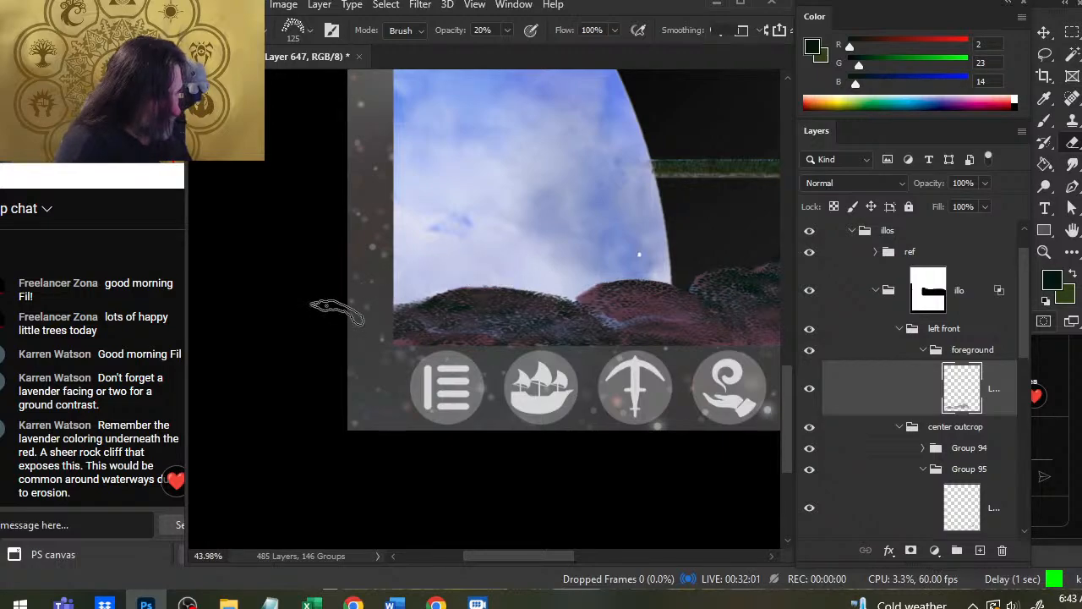
Fill the low rocks below the planet's edge with dark green foliage at brush size 150 and partly erase it at 20% opacity.
mouse_move(584, 355)
mouse_down()
mouse_move(479, 338)
mouse_move(464, 348)
mouse_up()
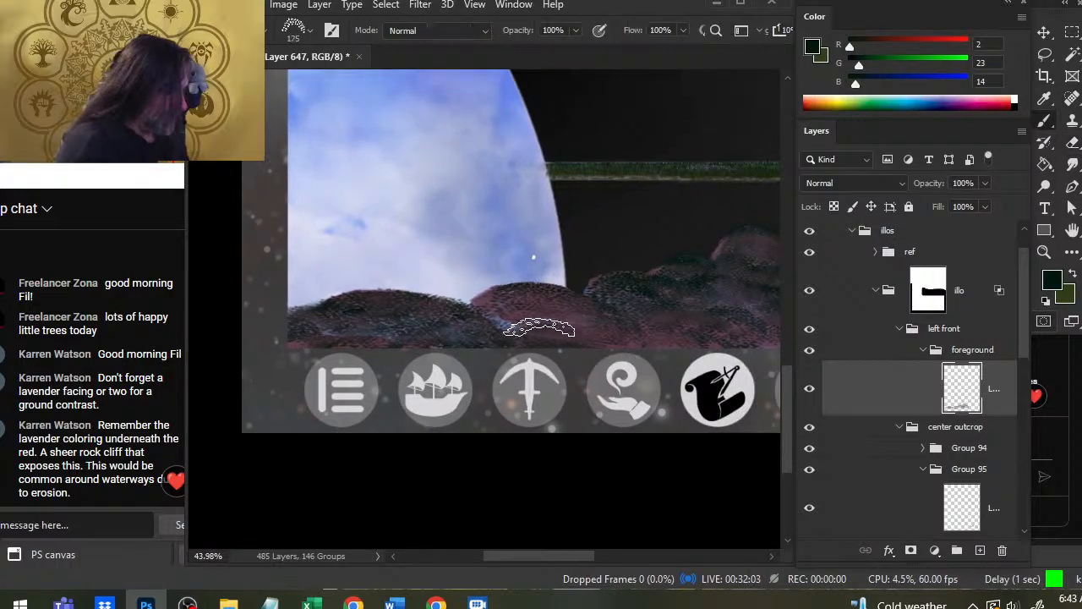
key(b)
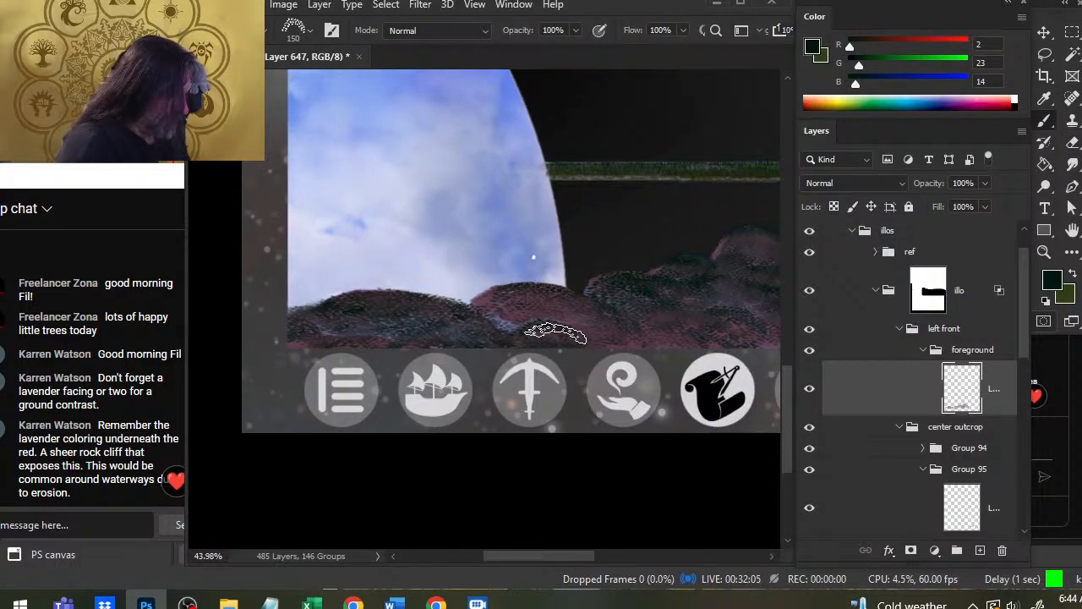
drag(559, 339, 614, 346)
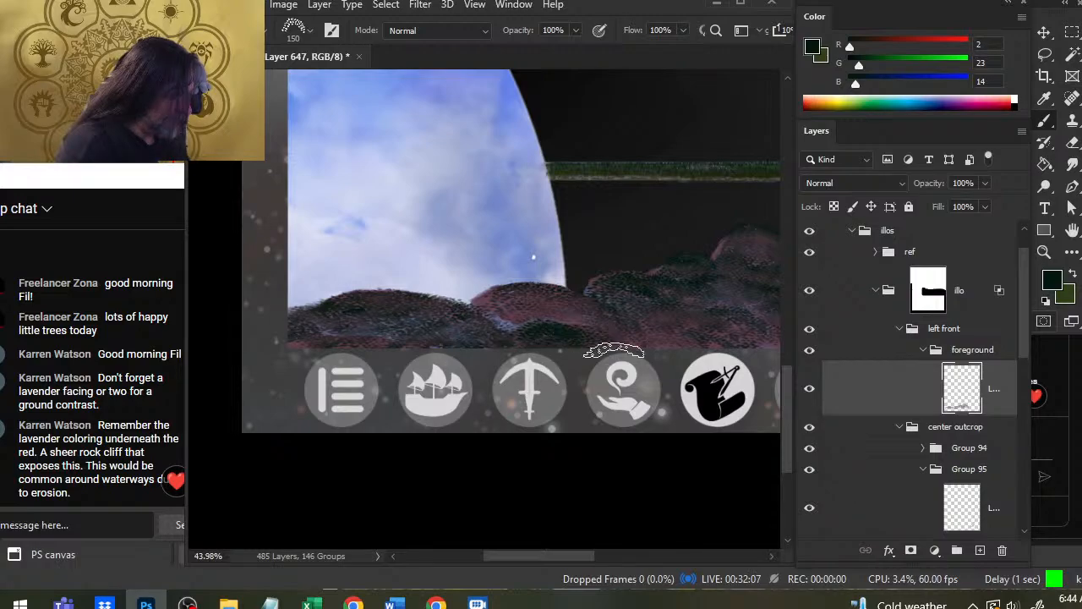
key(e)
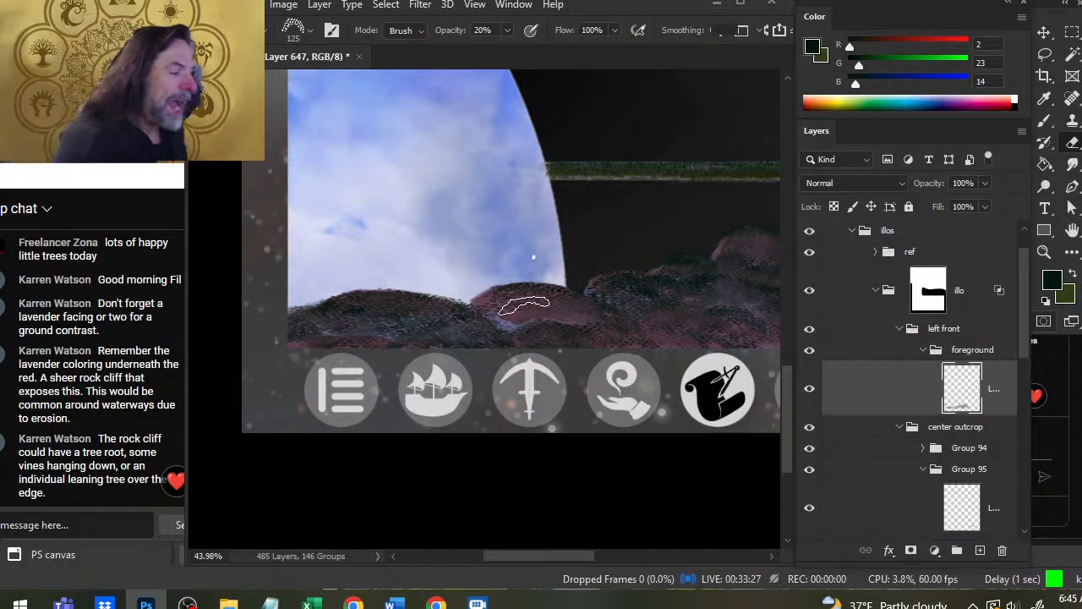
key(b)
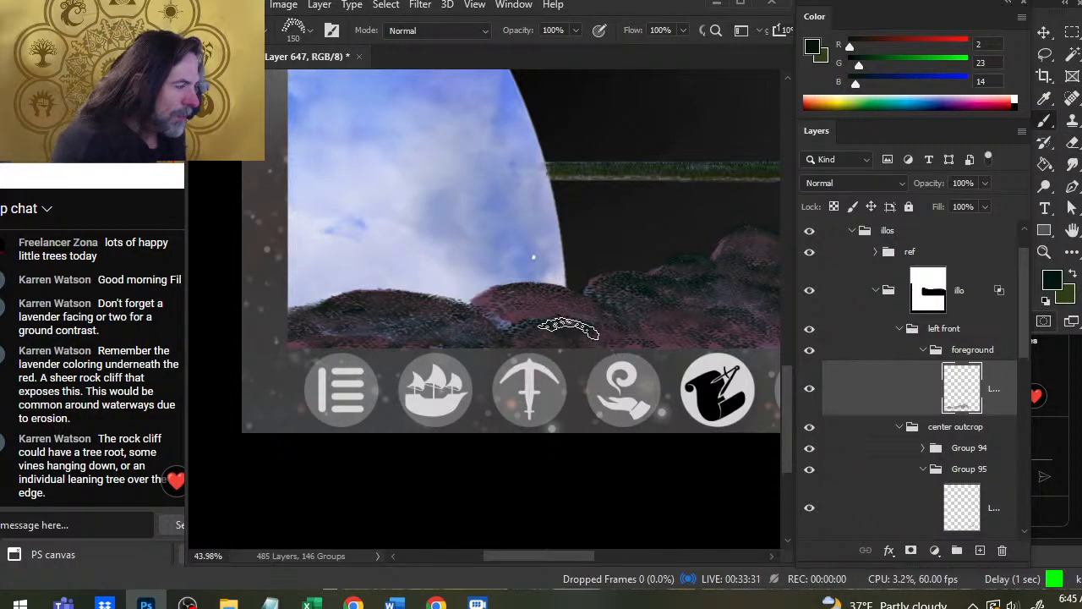
key(e)
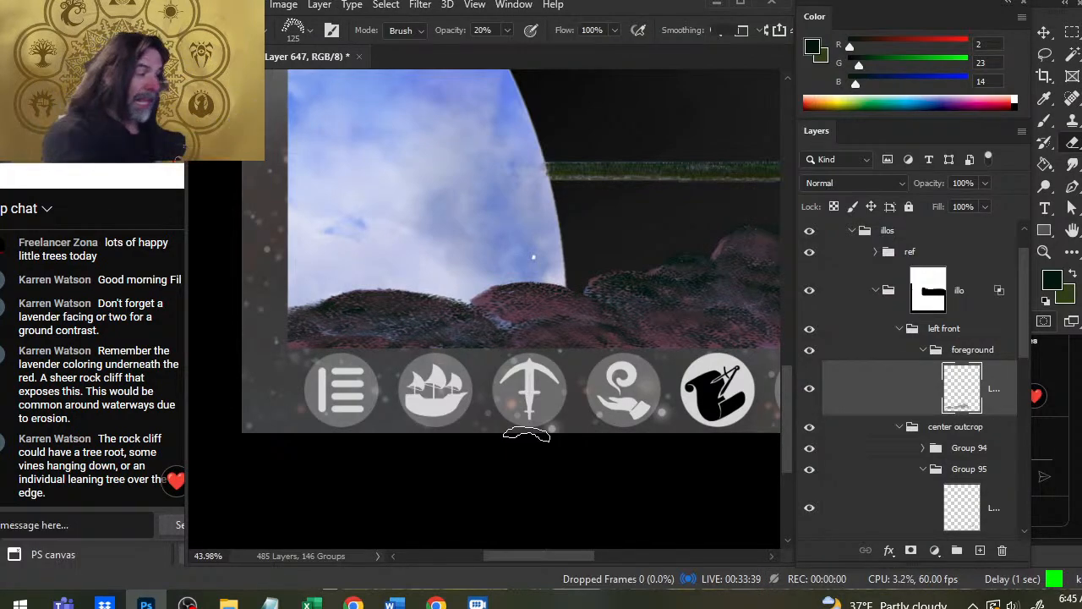
Add a new layer above the dark foliage in the foreground group and make olive green (46, 62, 22) the painting color.
drag(640, 276, 459, 230)
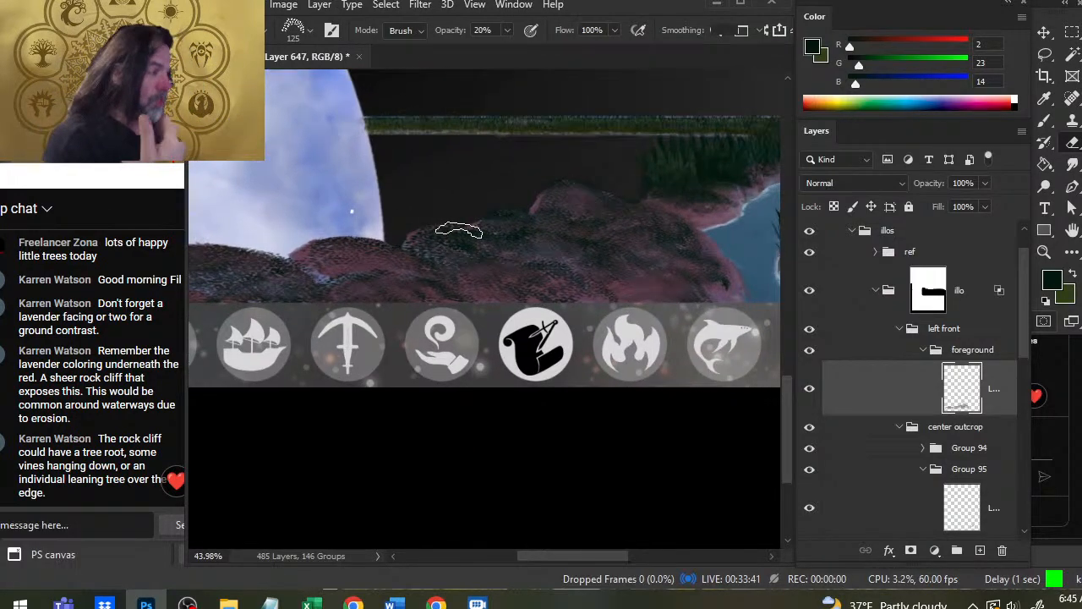
mouse_move(696, 221)
mouse_down()
mouse_move(393, 251)
mouse_move(378, 269)
mouse_up()
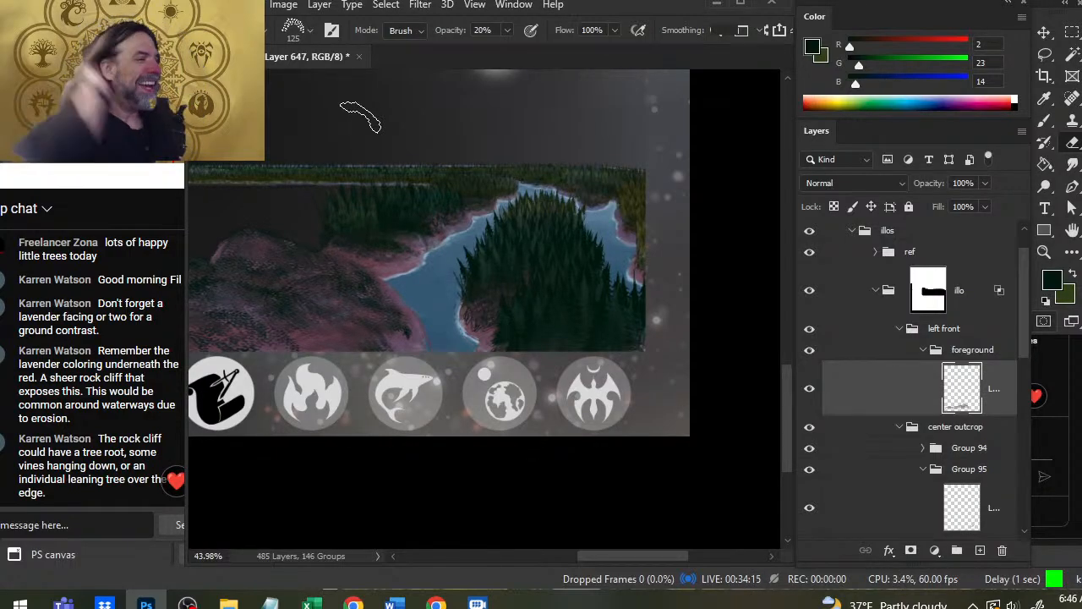
drag(482, 289, 620, 209)
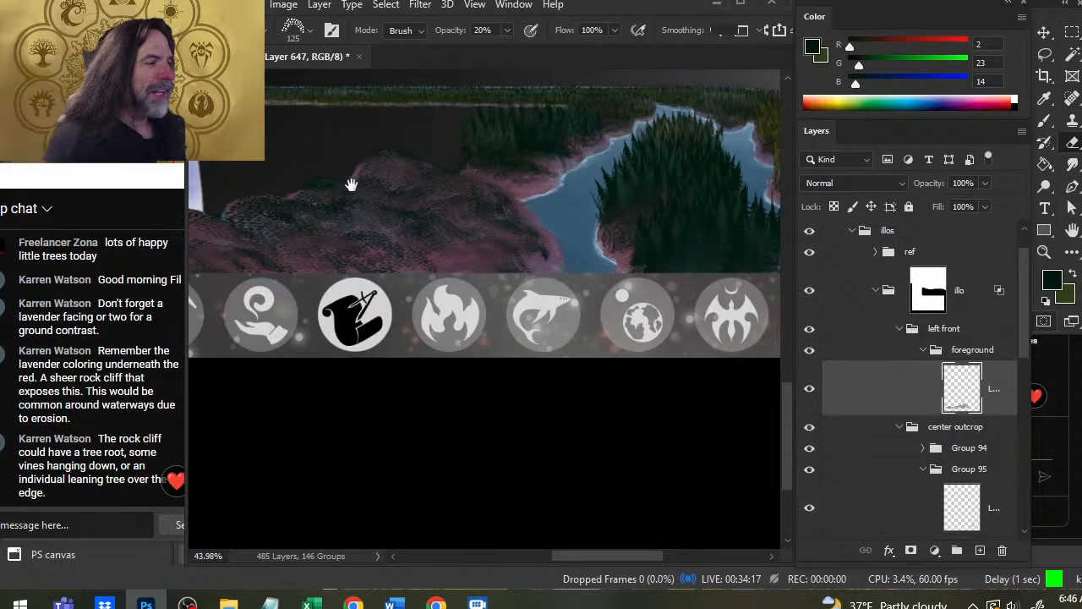
key(ctrl+space)
drag(404, 178, 488, 247)
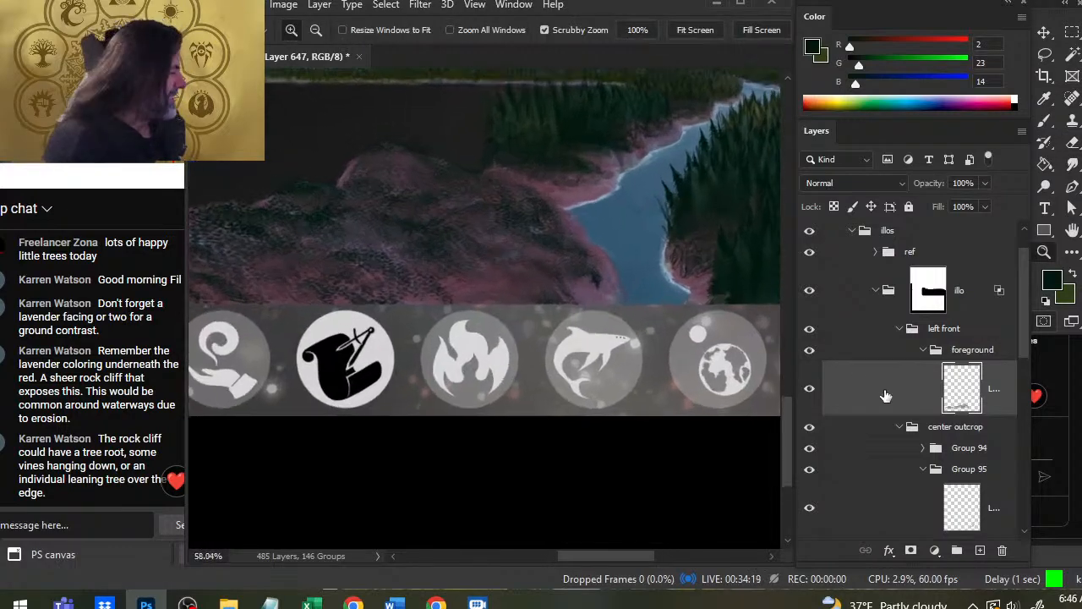
click(978, 550)
key(x)
Paint olive green foliage over the outcrop's peak at brush size 80 and thin it with the 20% eraser.
key(b)
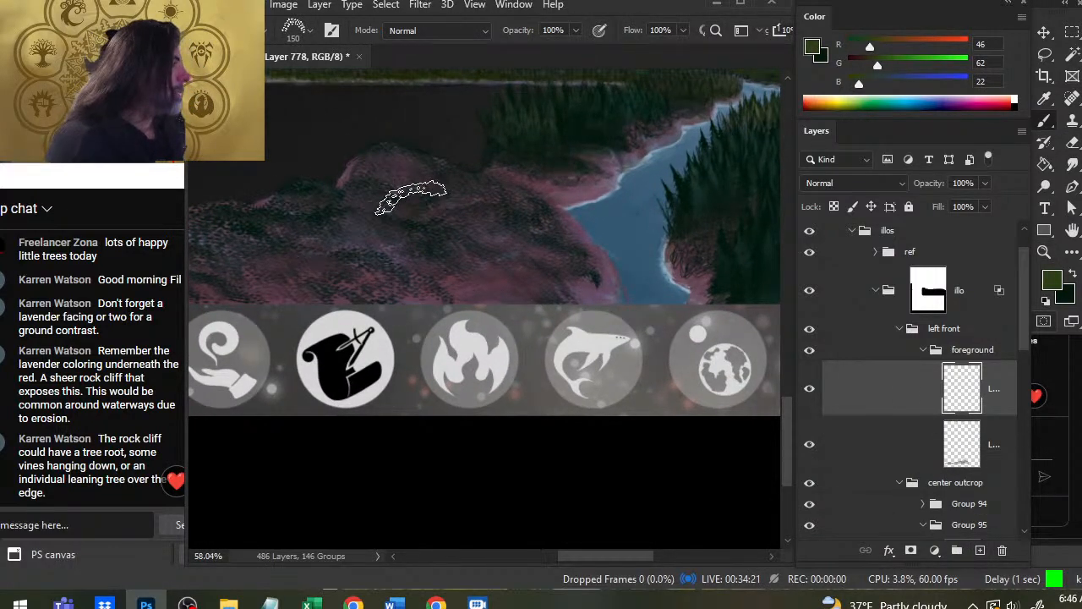
key(bracketleft)
key(bracketleft)
key(bracketleft)
key(bracketleft)
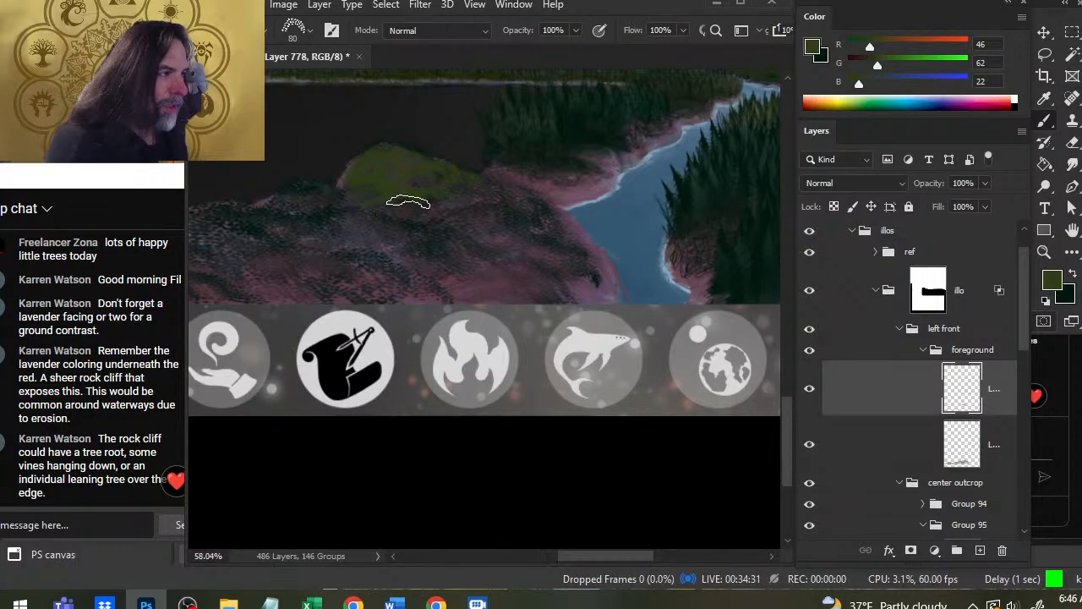
key(e)
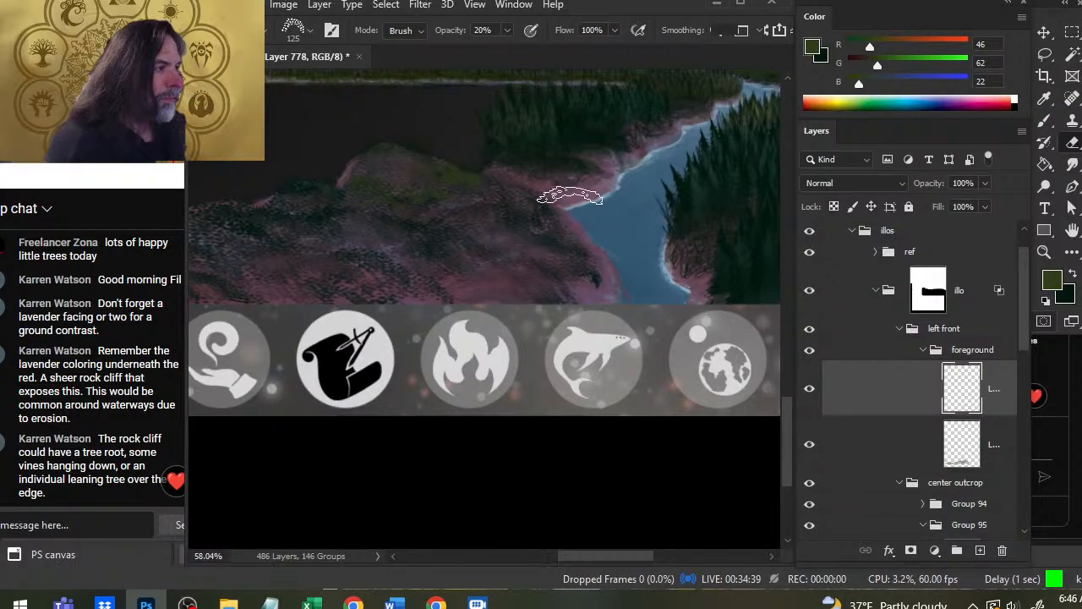
Add olive green foliage to the ridges between the outcrop's peak and the planet, blending it with the 20% eraser.
drag(404, 248, 570, 228)
key(b)
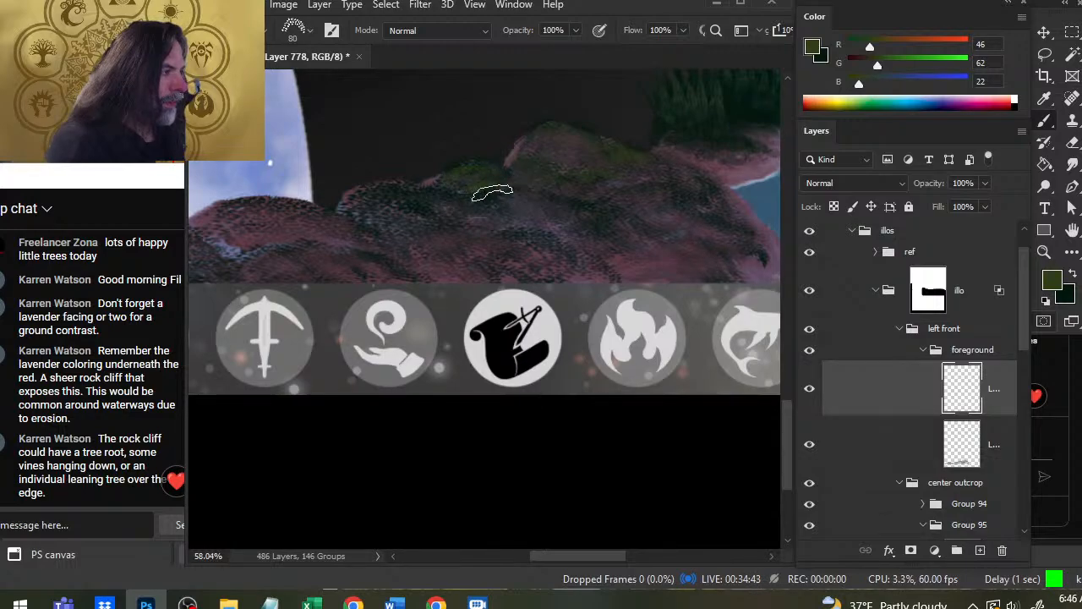
mouse_move(493, 192)
mouse_down()
mouse_move(471, 203)
mouse_move(499, 185)
mouse_move(481, 186)
mouse_up()
key(e)
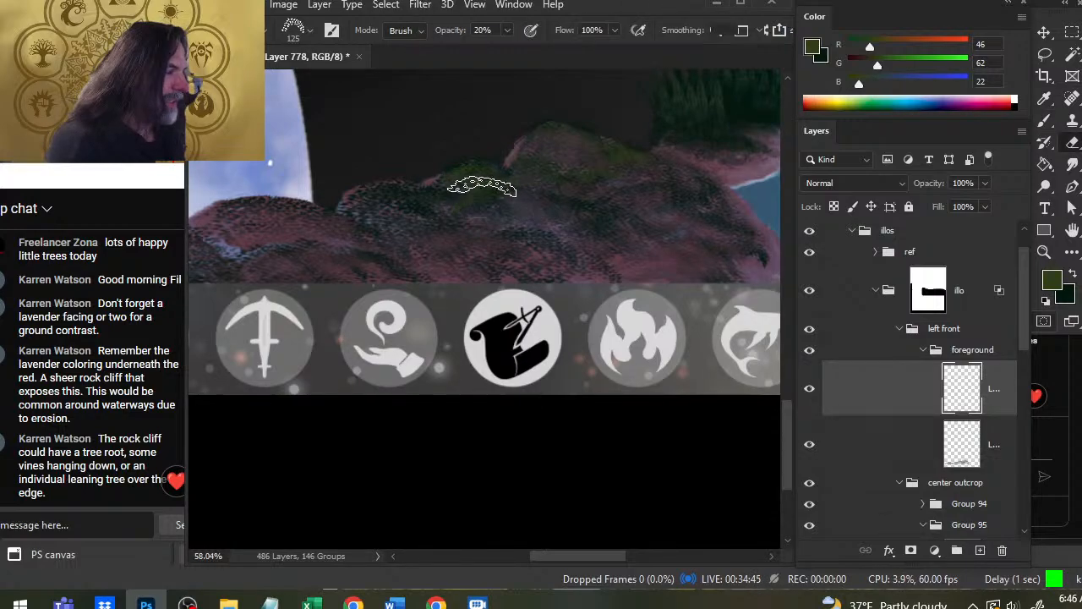
key(b)
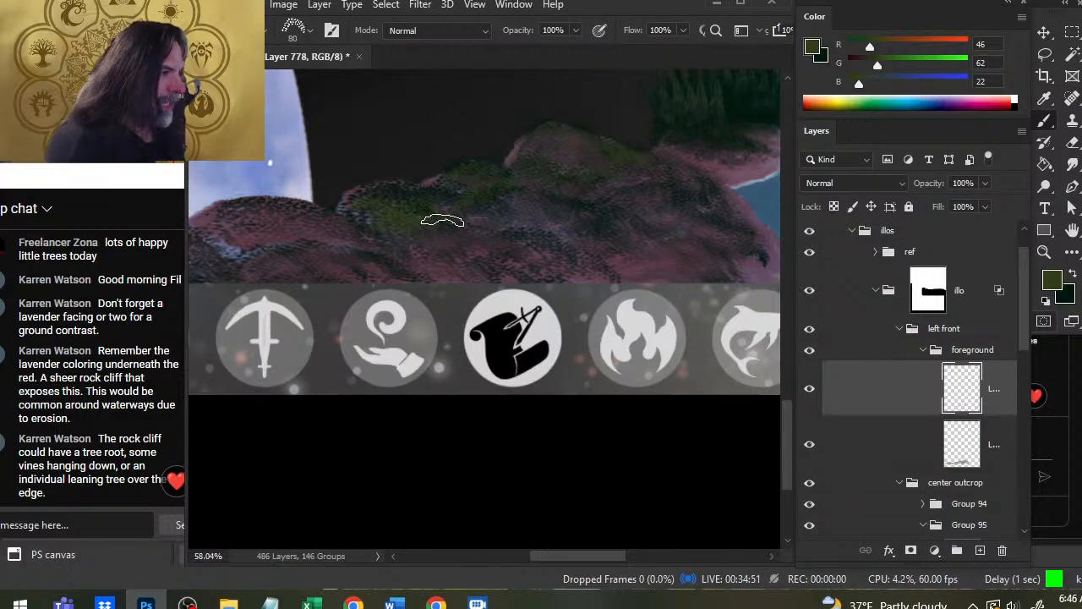
key(e)
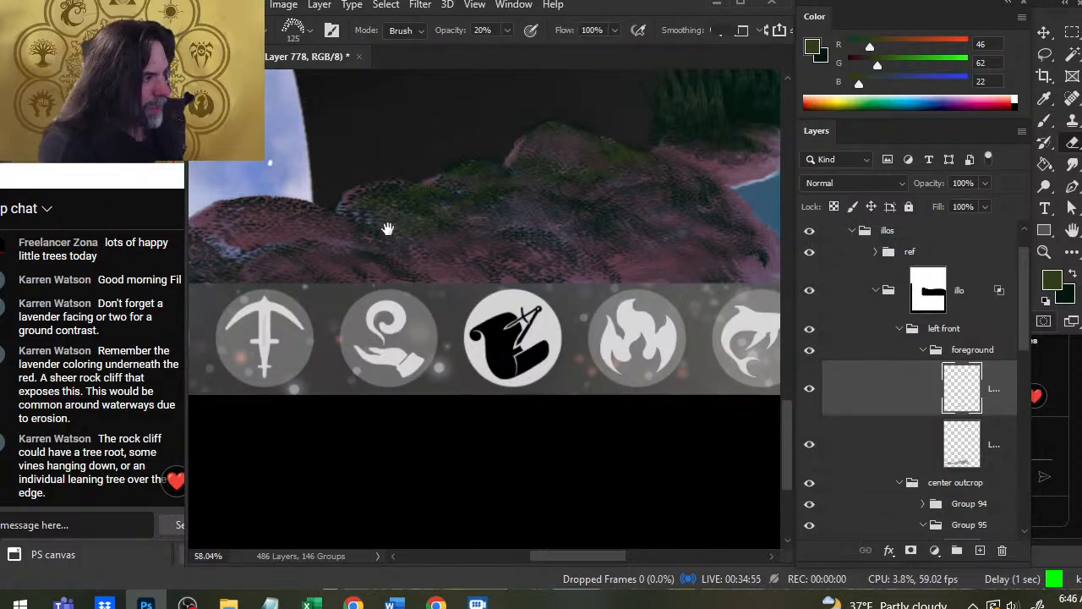
Paint olive green highlights on the mound at the planet's edge and the rocks beneath it, and fade them at 20% opacity.
drag(387, 229, 529, 223)
key(b)
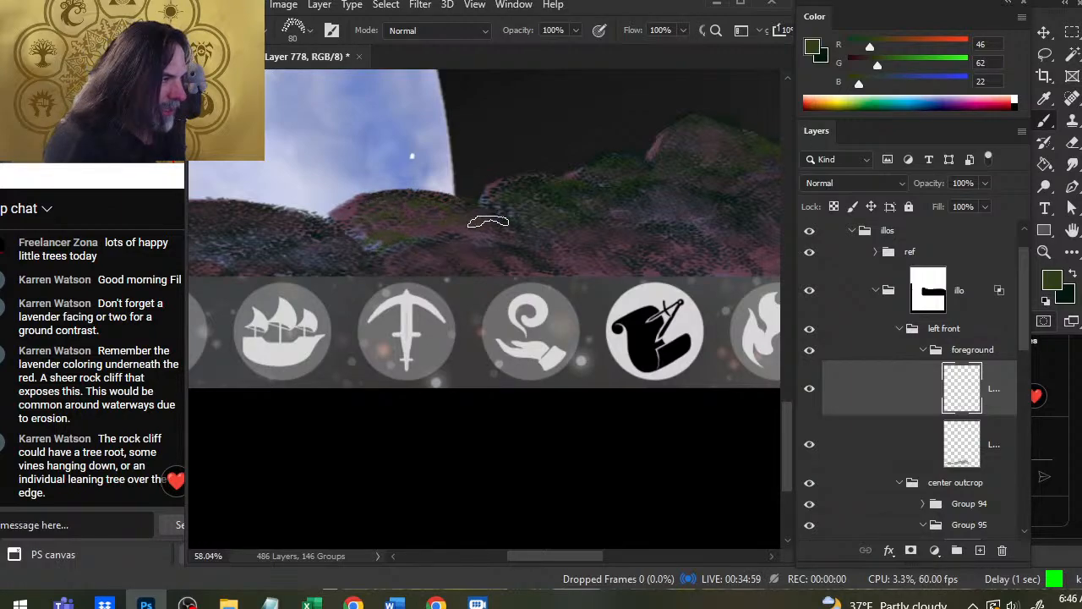
key(e)
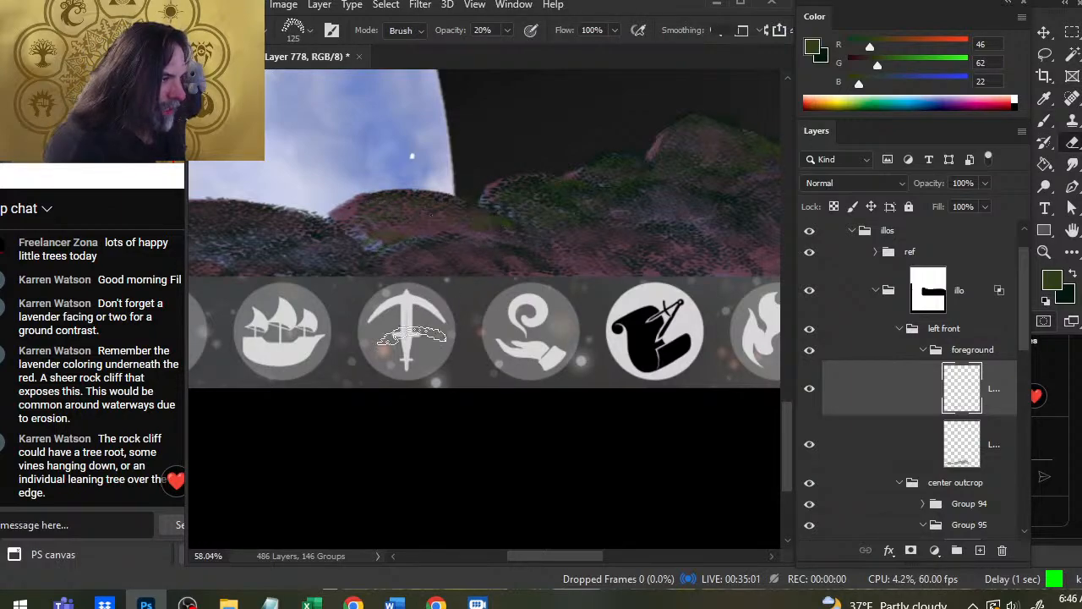
key(b)
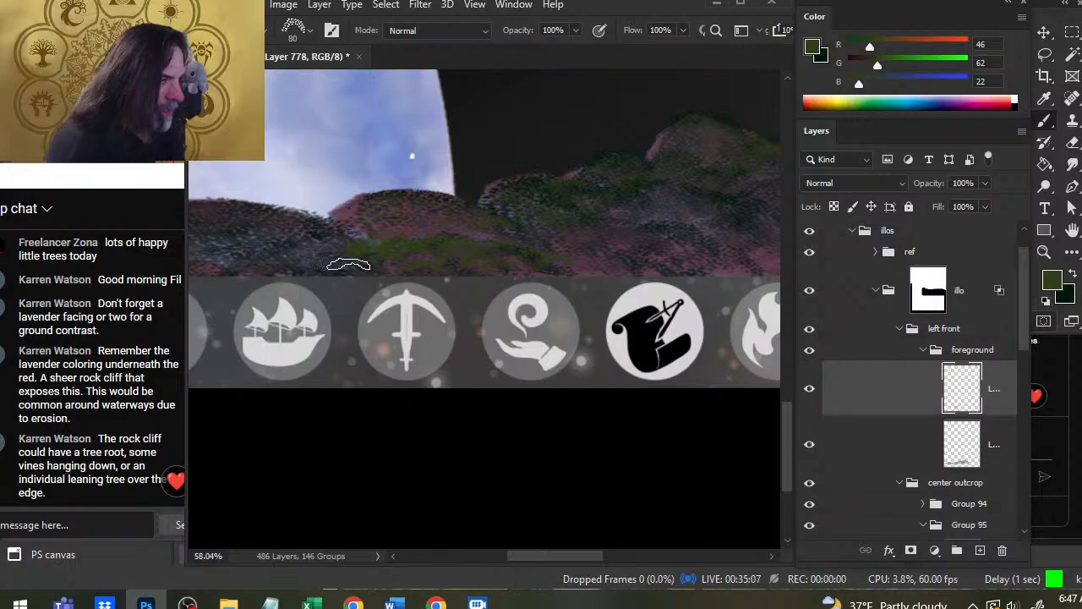
key(e)
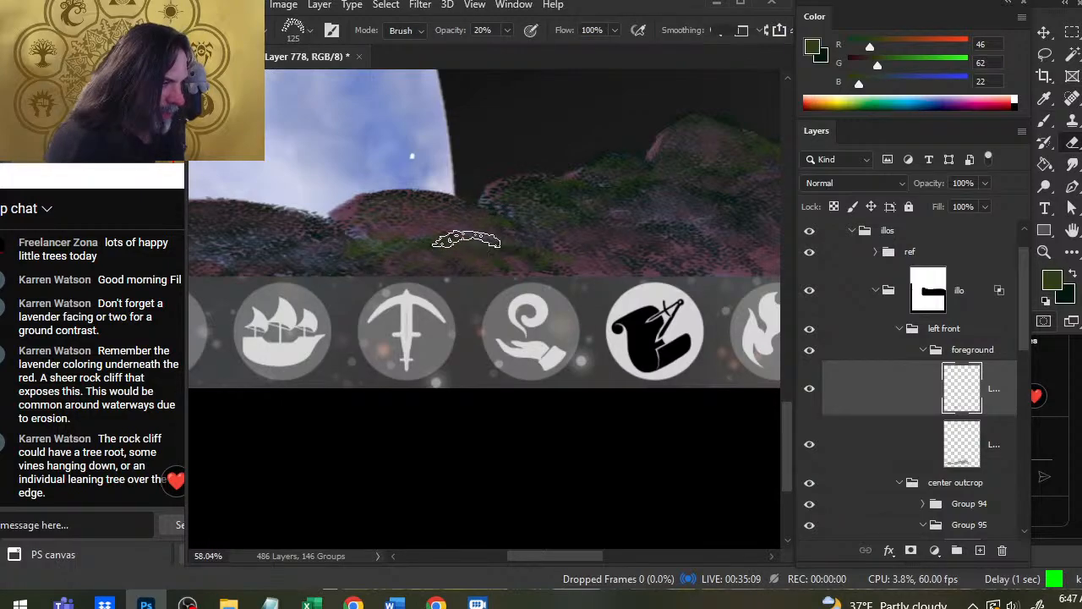
Compare the artwork with the olive layer hidden and shown, and extend the olive foliage along the outcrop's lower edge, thinning it at 20%.
key(b)
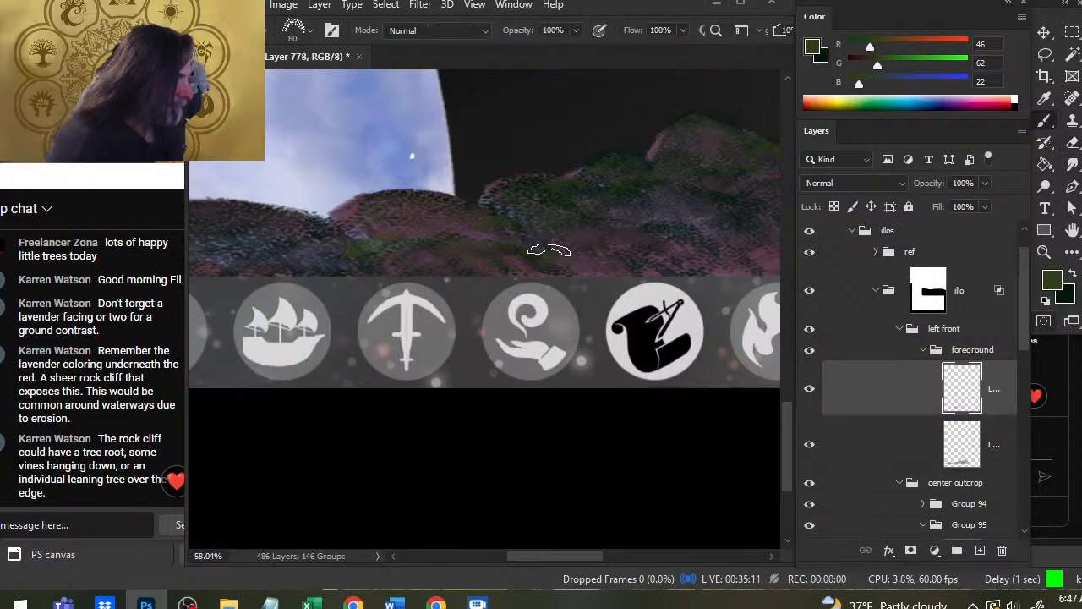
click(809, 394)
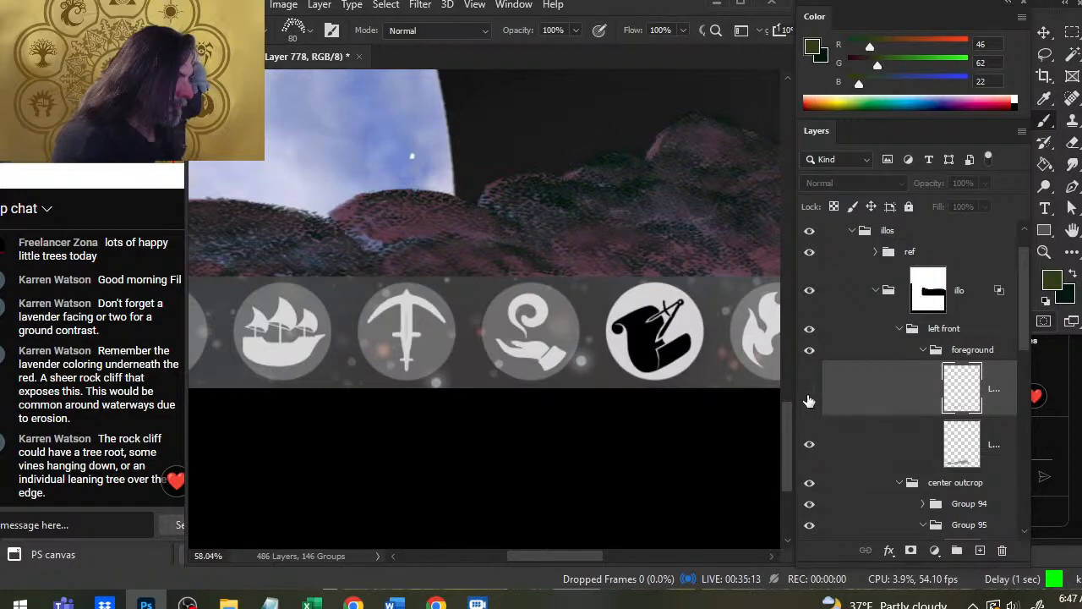
click(808, 394)
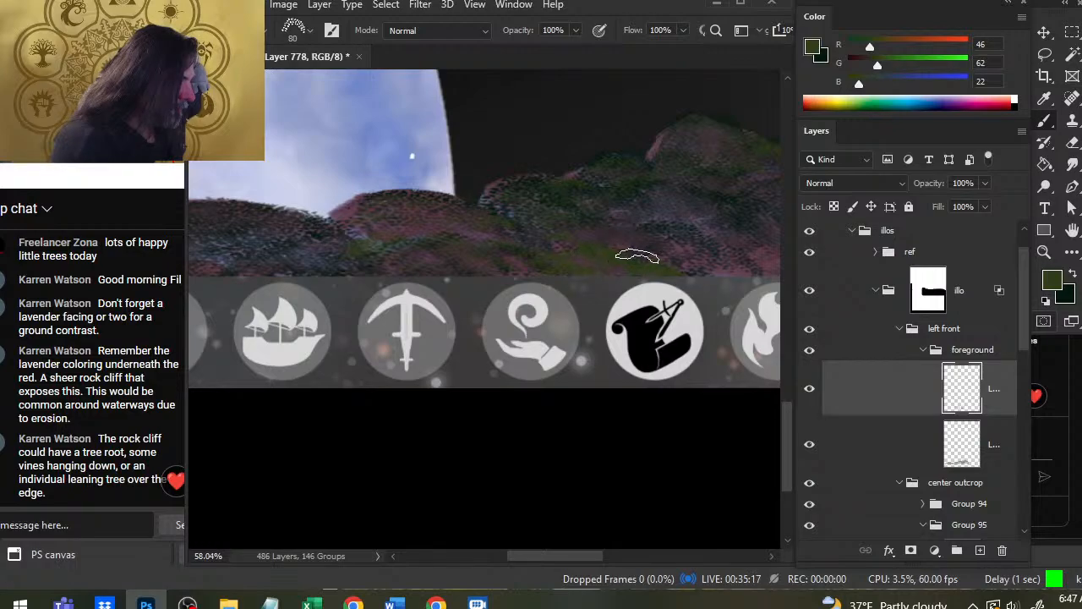
key(e)
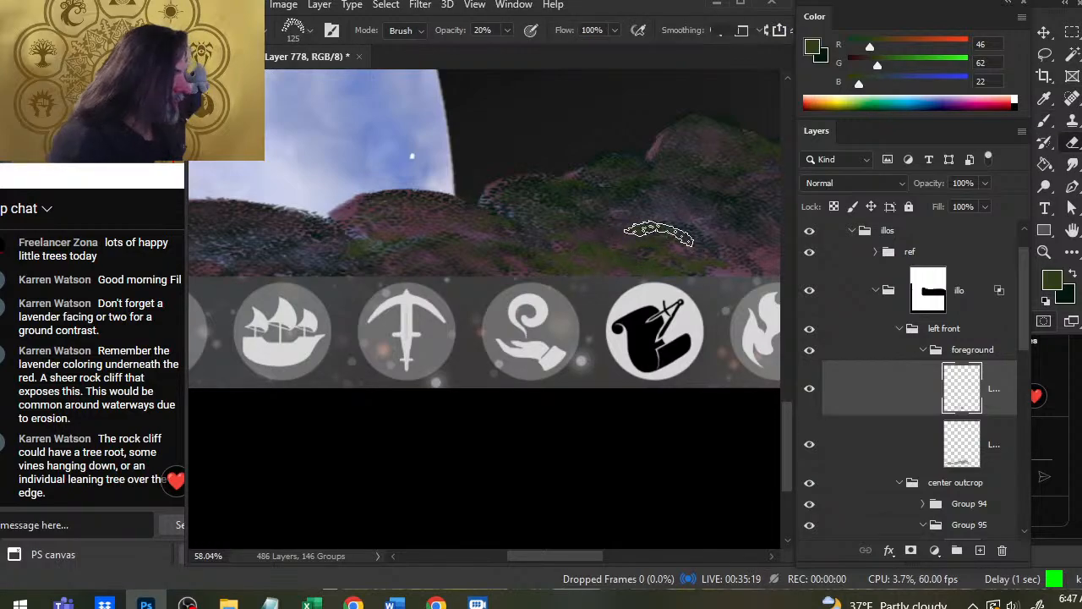
Cover the far-left mound and adjoining low rocks with olive foliage at brush size 90, and thin it with the eraser raised to 60% opacity.
drag(444, 300, 601, 286)
key(b)
key(bracketright)
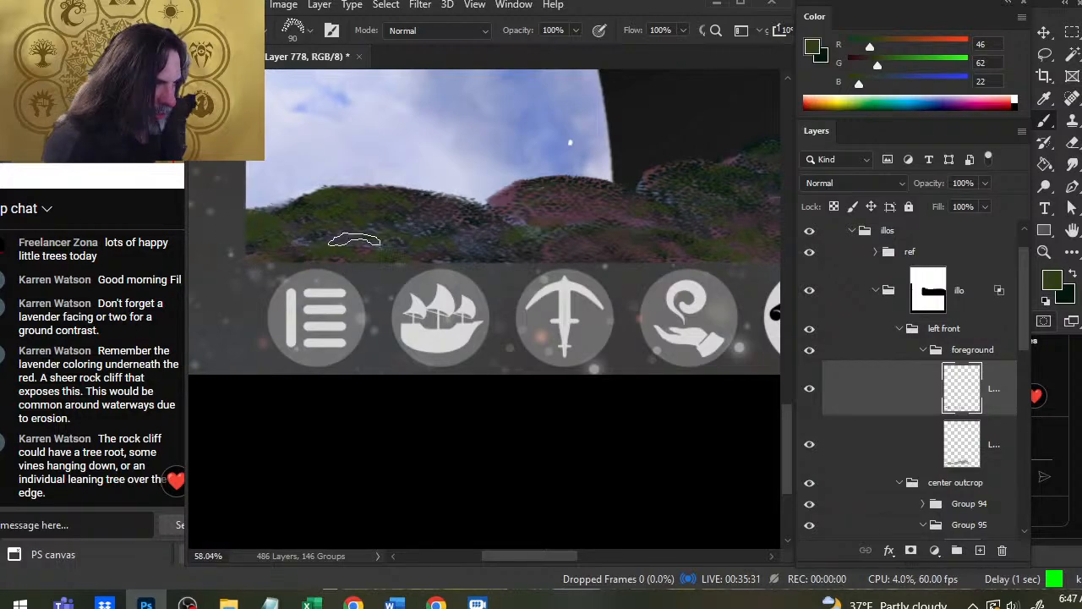
key(e)
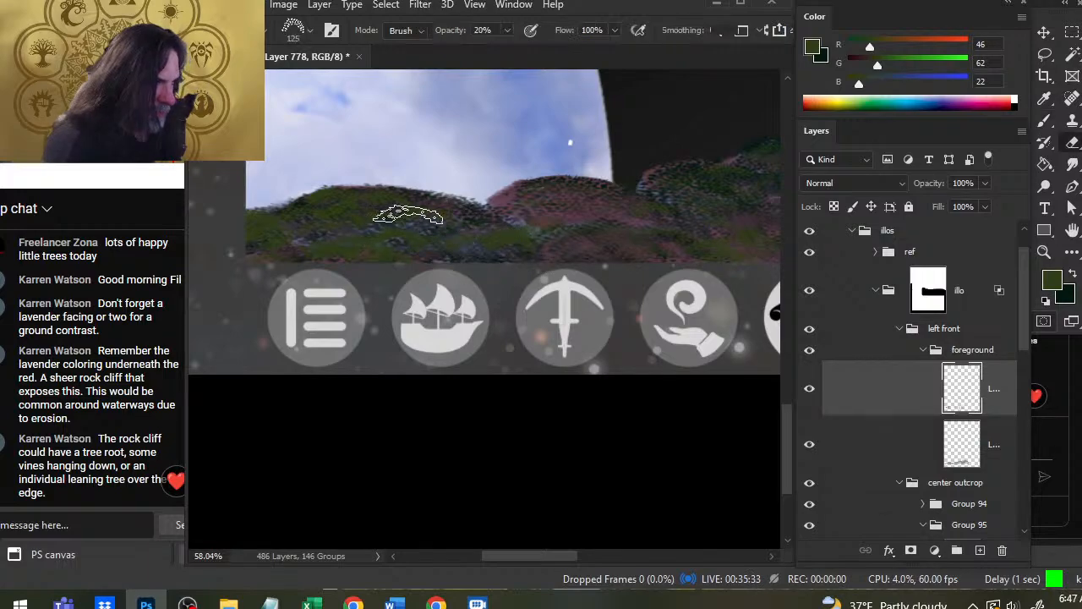
key(6)
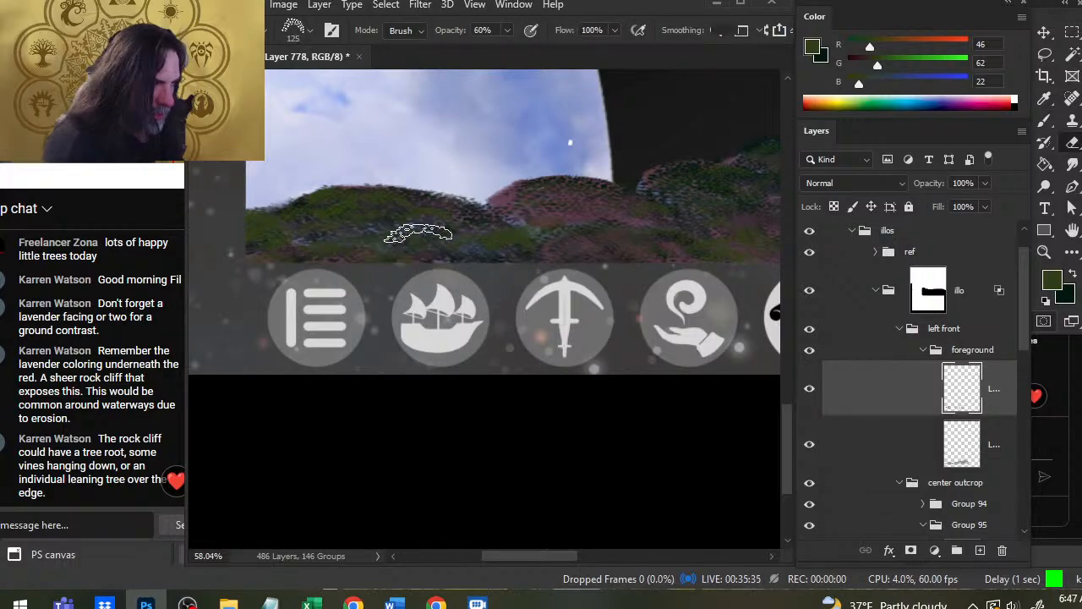
key(b)
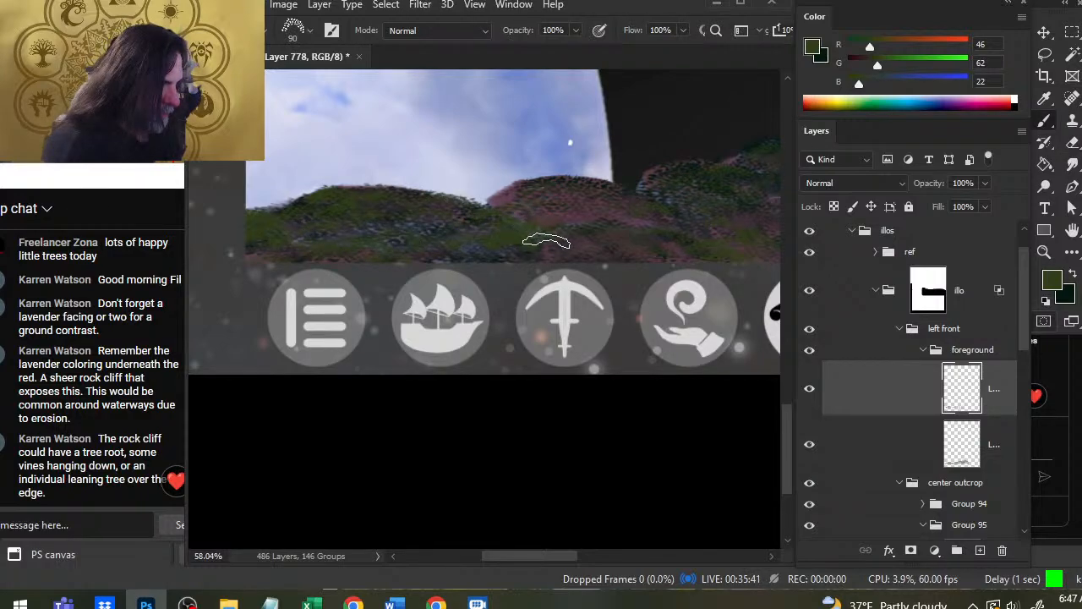
key(e)
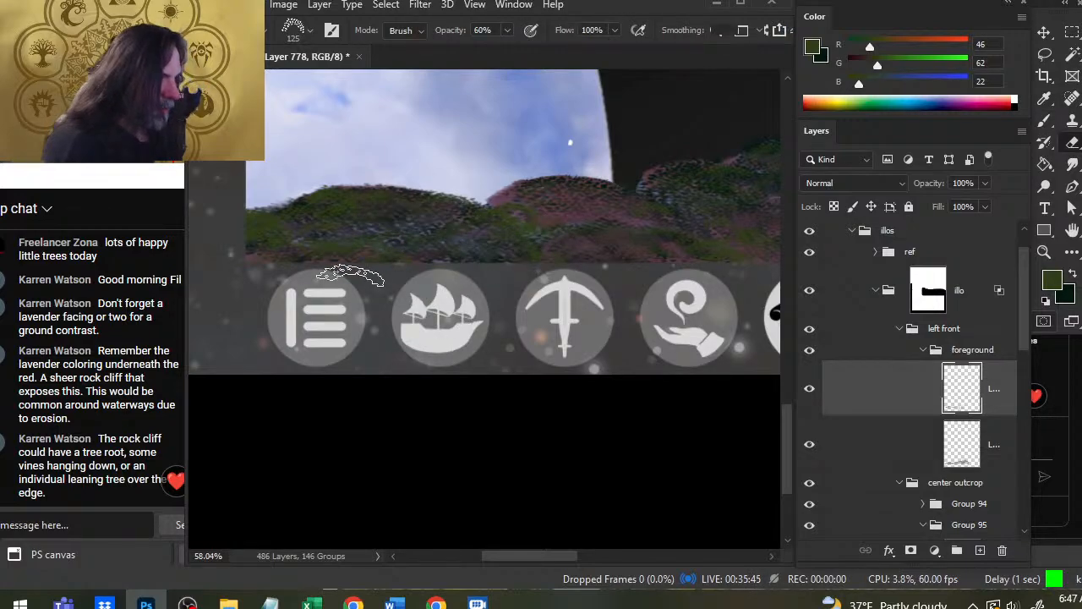
Extend the olive green foliage across the low rocks between the planet's mounds and the outcrop, thinning it with the 60% eraser.
key(b)
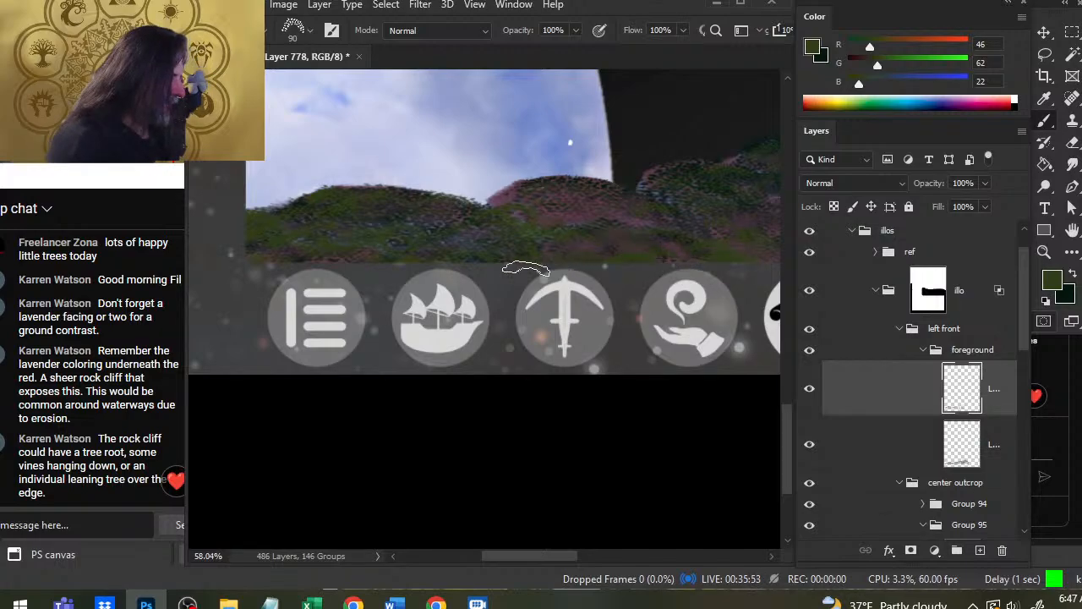
key(e)
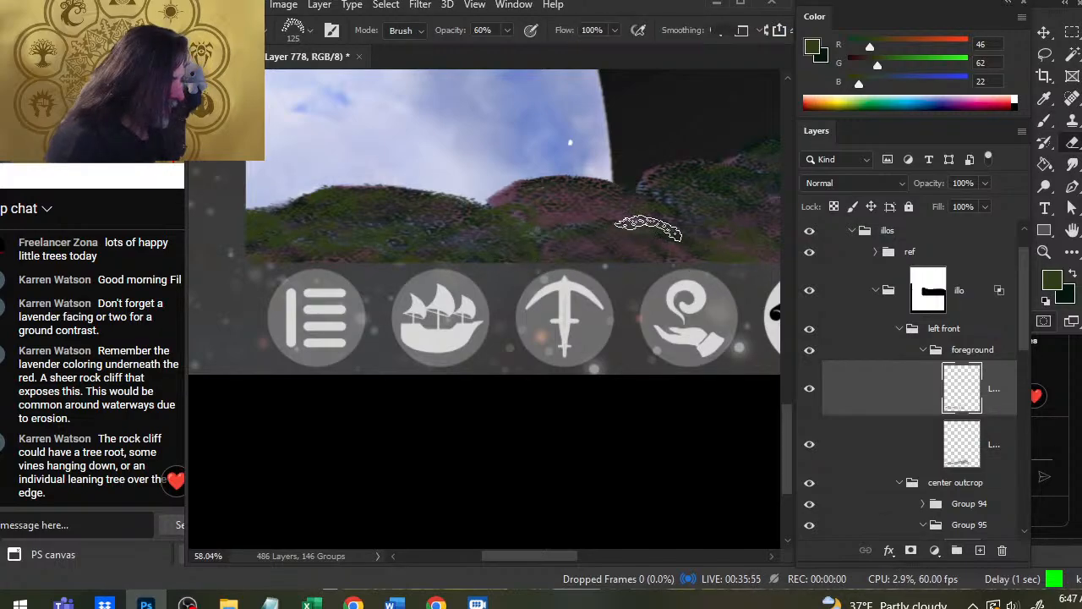
key(b)
key(z)
mouse_move(694, 258)
mouse_down()
mouse_move(402, 300)
mouse_move(420, 302)
mouse_up()
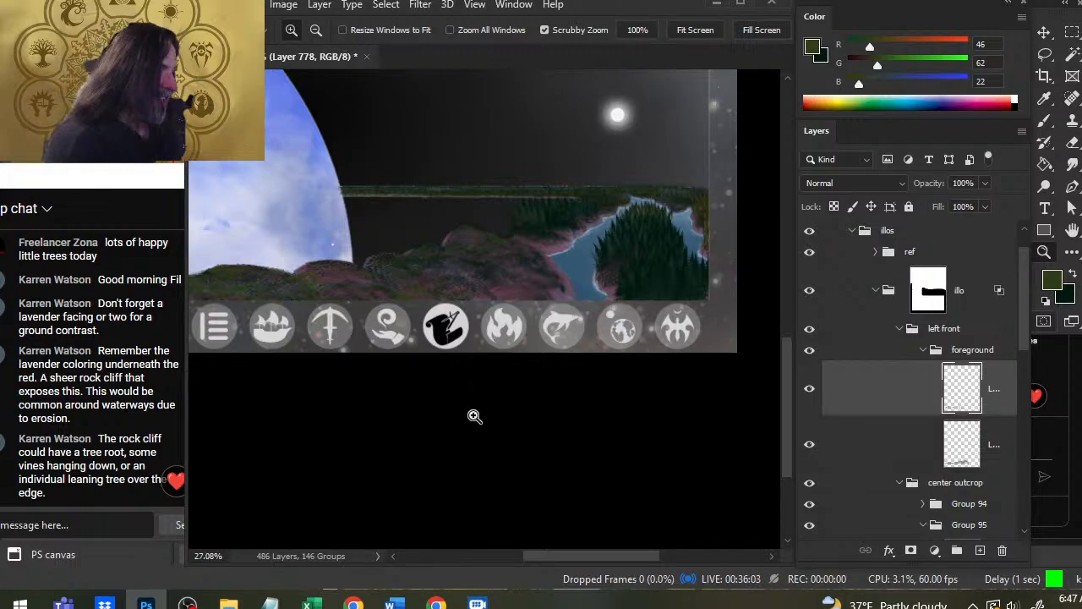
key(b)
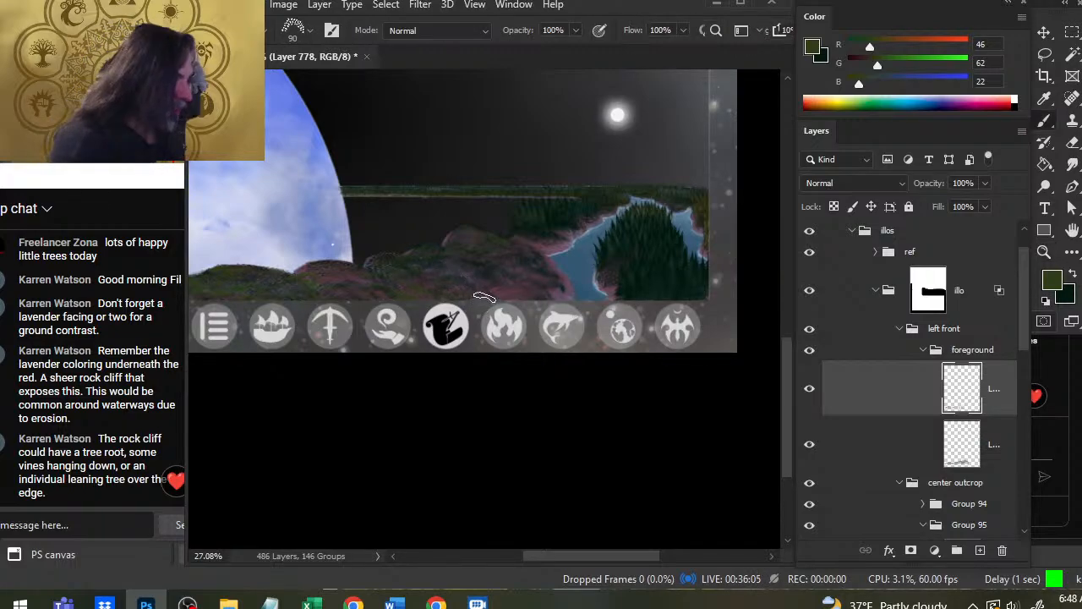
key(e)
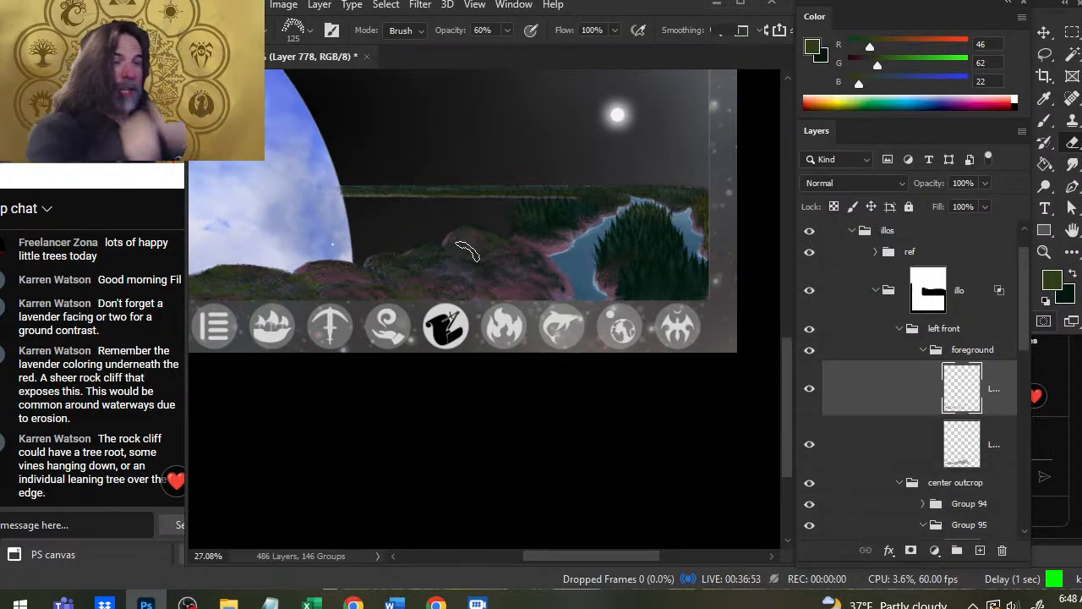
Paint olive green highlights on the outcrop's peak and slope, thinning them with the eraser reduced to size 100.
key(z)
drag(505, 304, 546, 300)
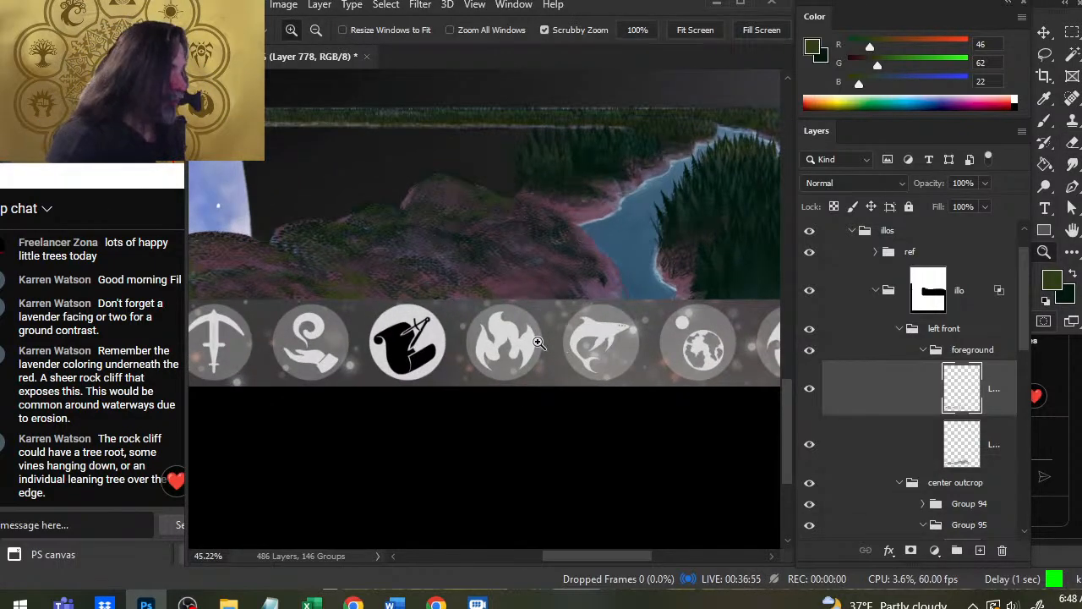
key(b)
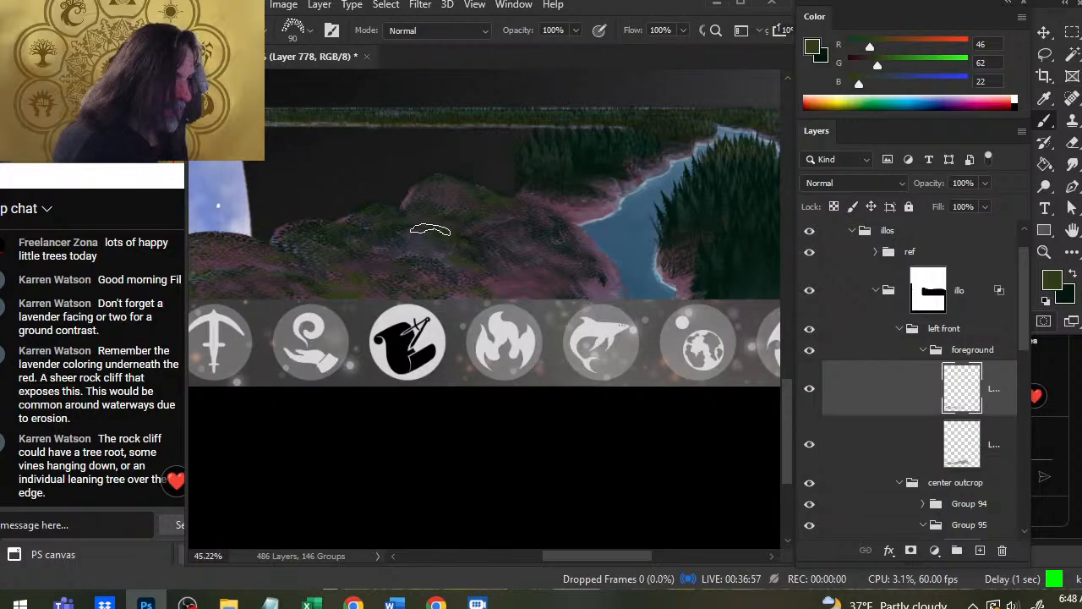
key(e)
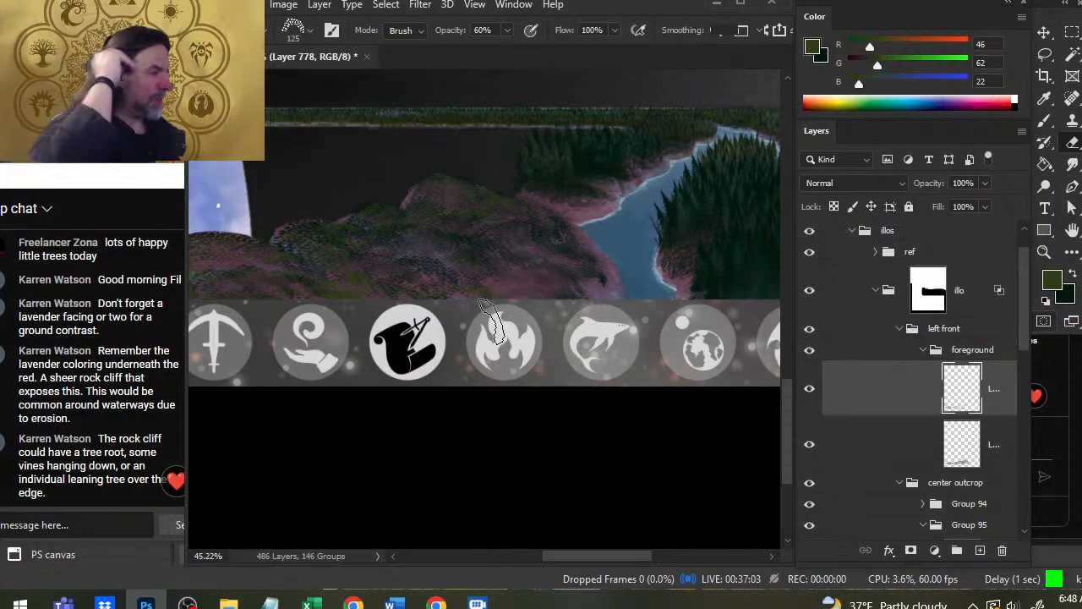
key(bracketleft)
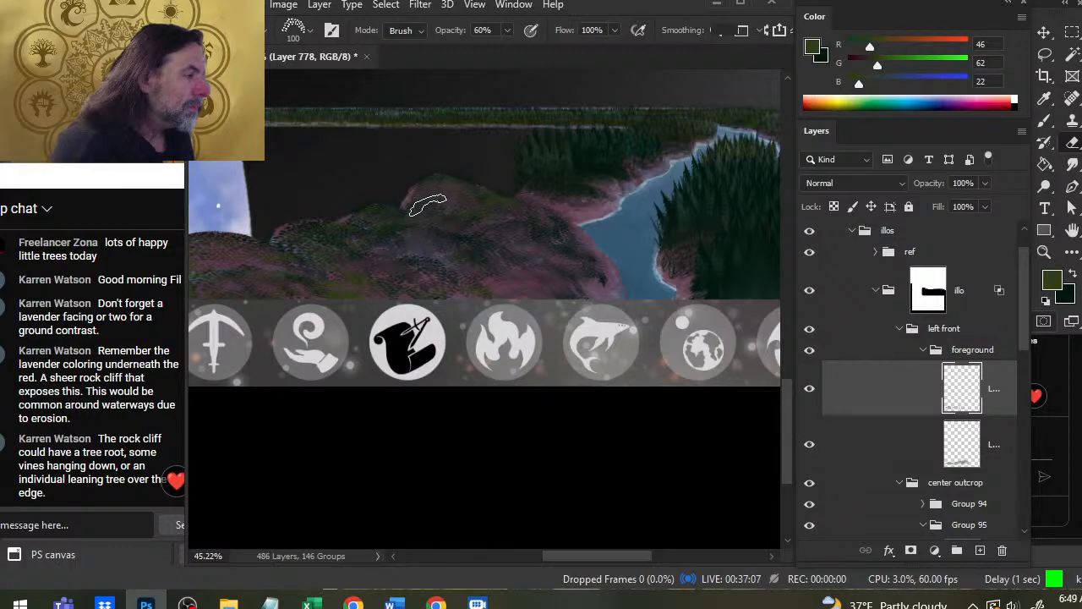
key(b)
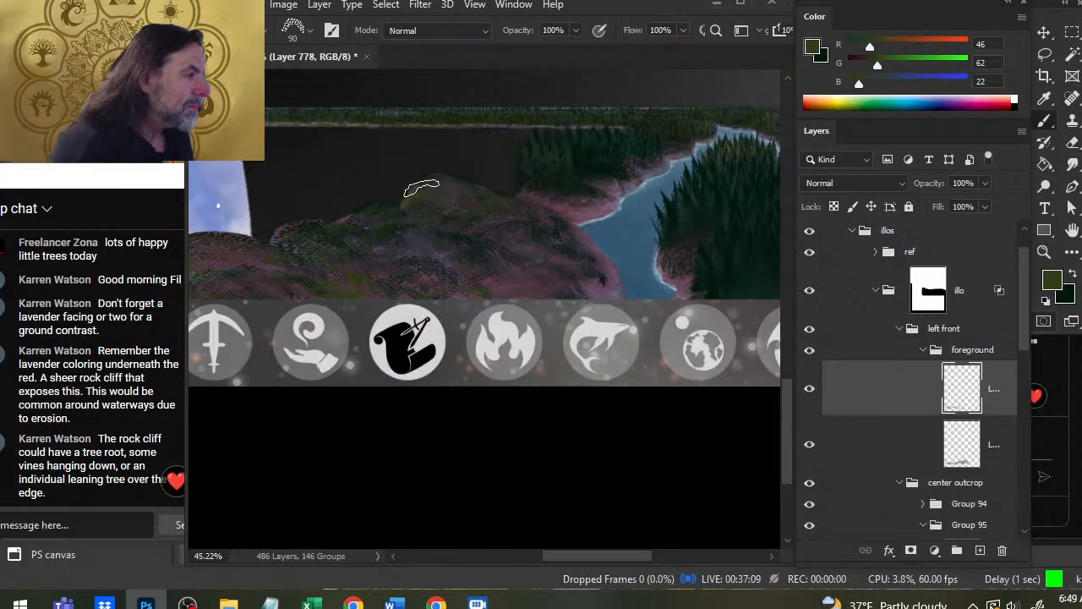
key(e)
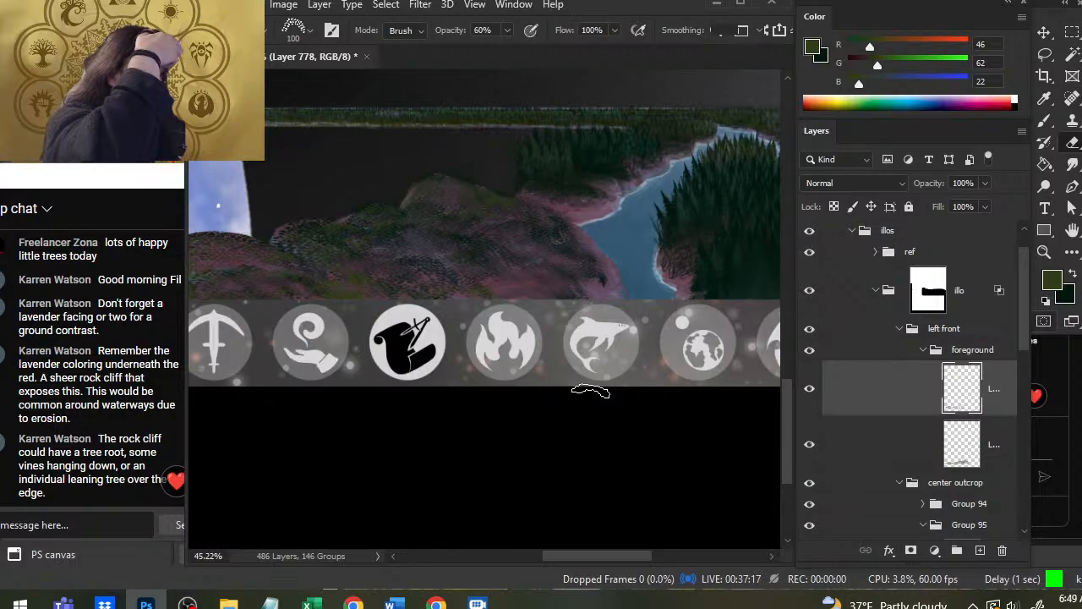
Add olive green foliage along the outcrop's crest from its peak down to the ridge beside the planet, softening it at 60% opacity.
key(z)
drag(580, 222, 550, 243)
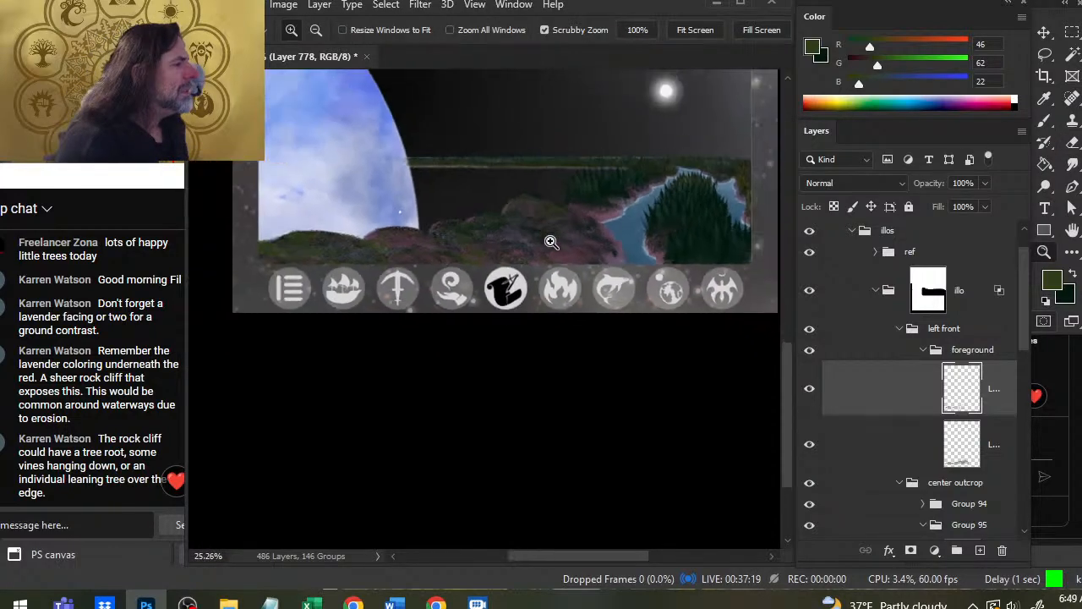
drag(634, 248, 557, 238)
drag(376, 225, 452, 244)
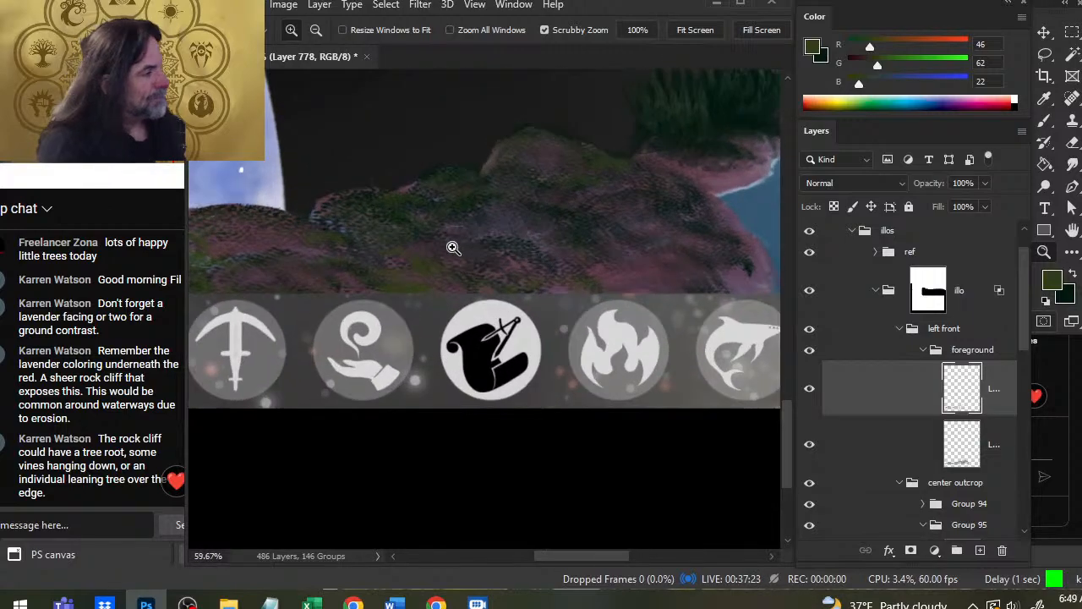
key(b)
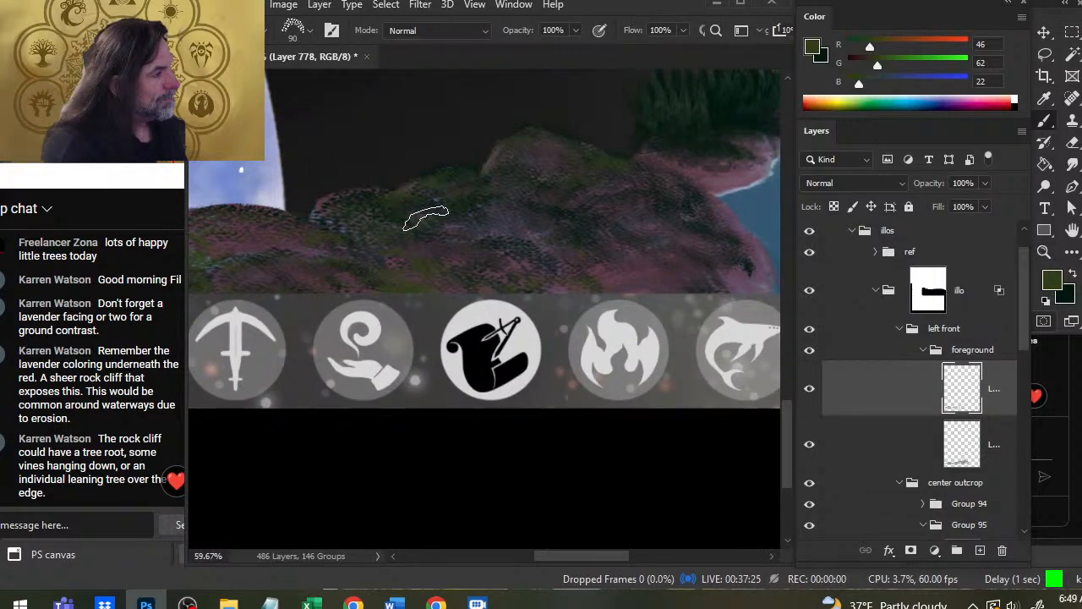
key(e)
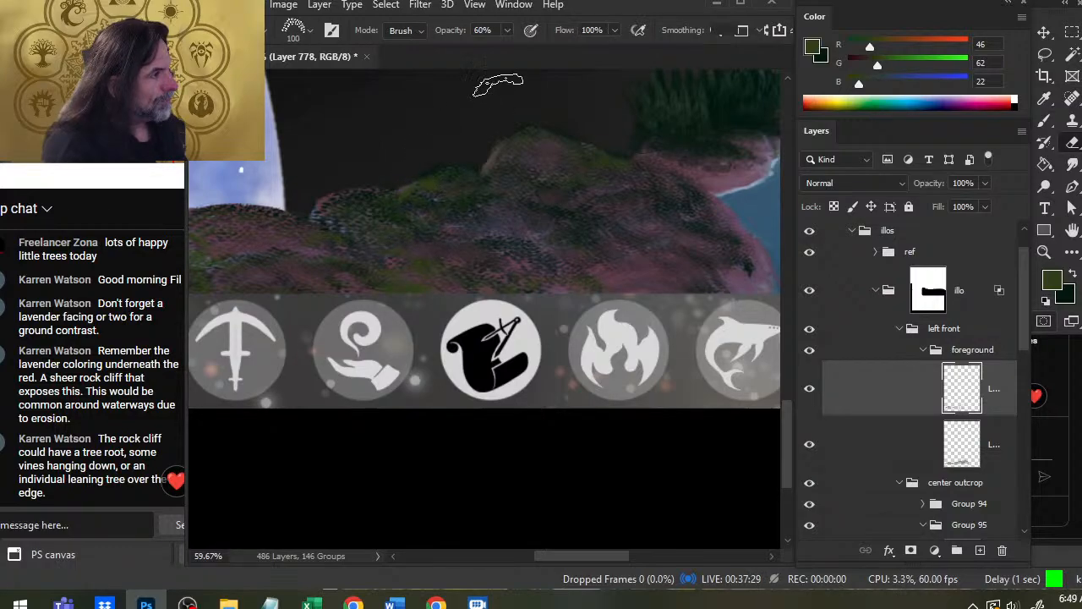
key(b)
mouse_move(500, 147)
mouse_down()
mouse_move(500, 158)
mouse_move(509, 126)
mouse_up()
key(e)
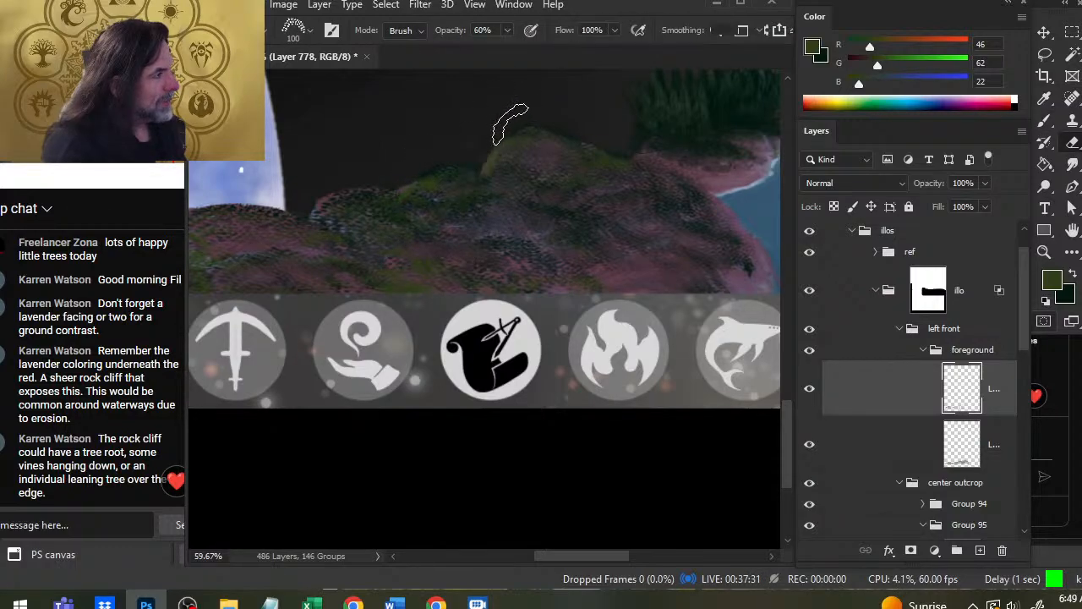
key(b)
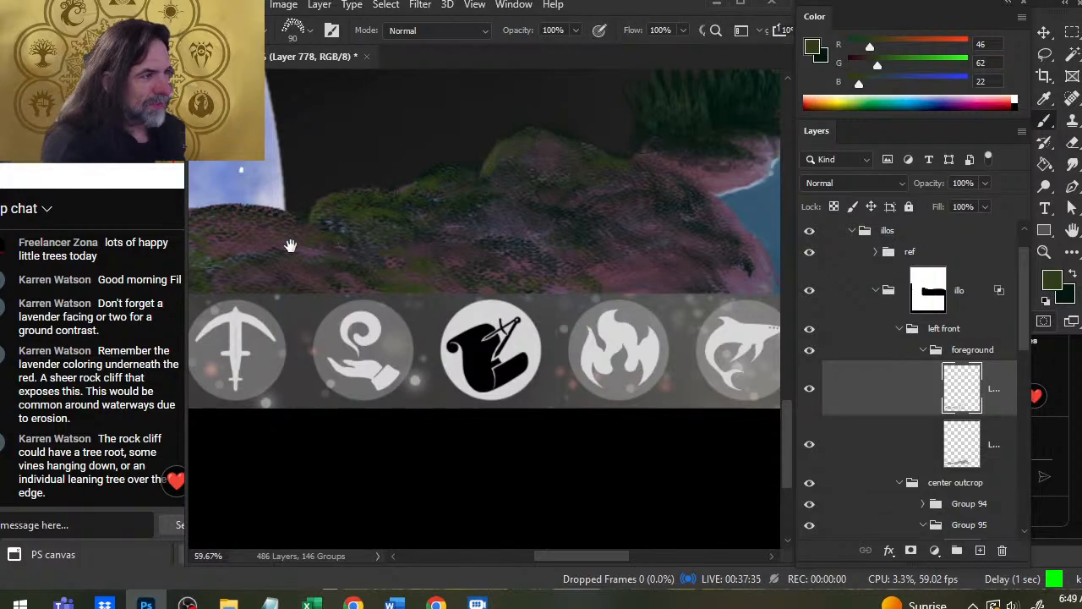
Paint olive green highlights along the top of the mound at the planet's edge and thin them with the eraser.
drag(290, 245, 509, 240)
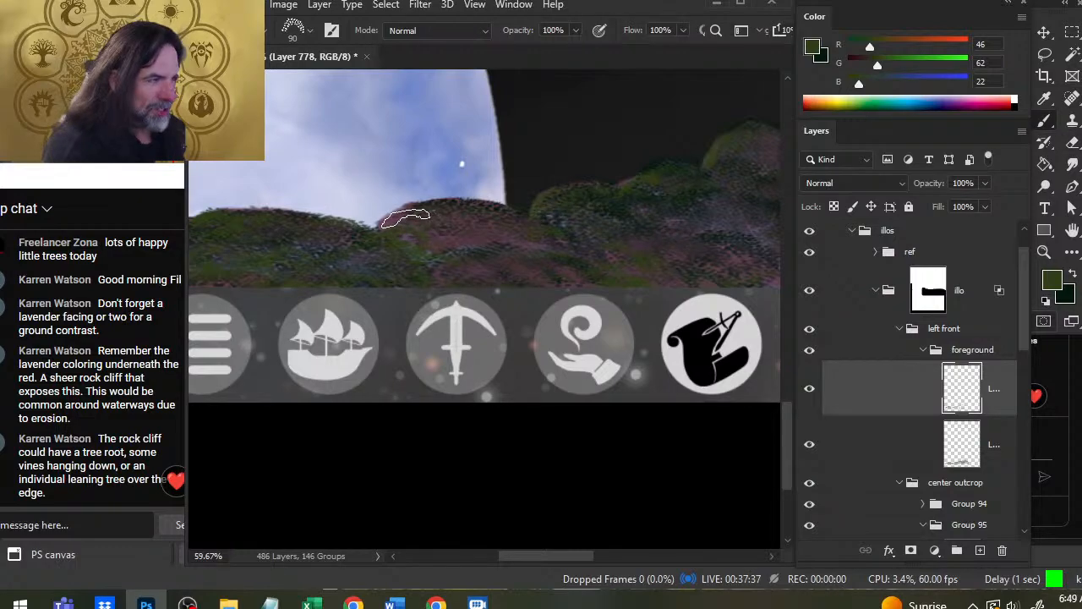
key(e)
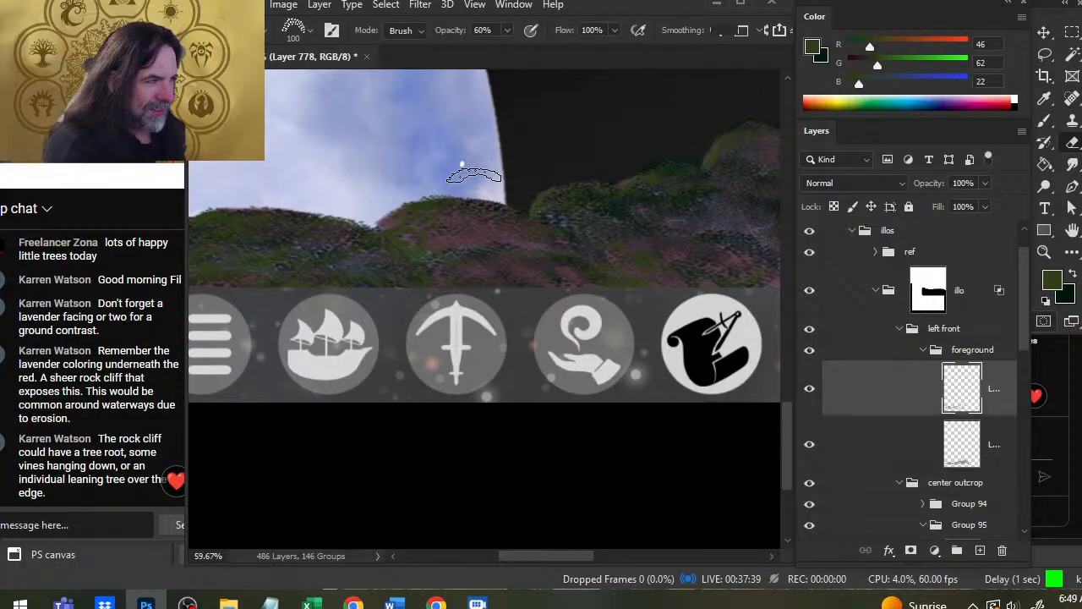
key(b)
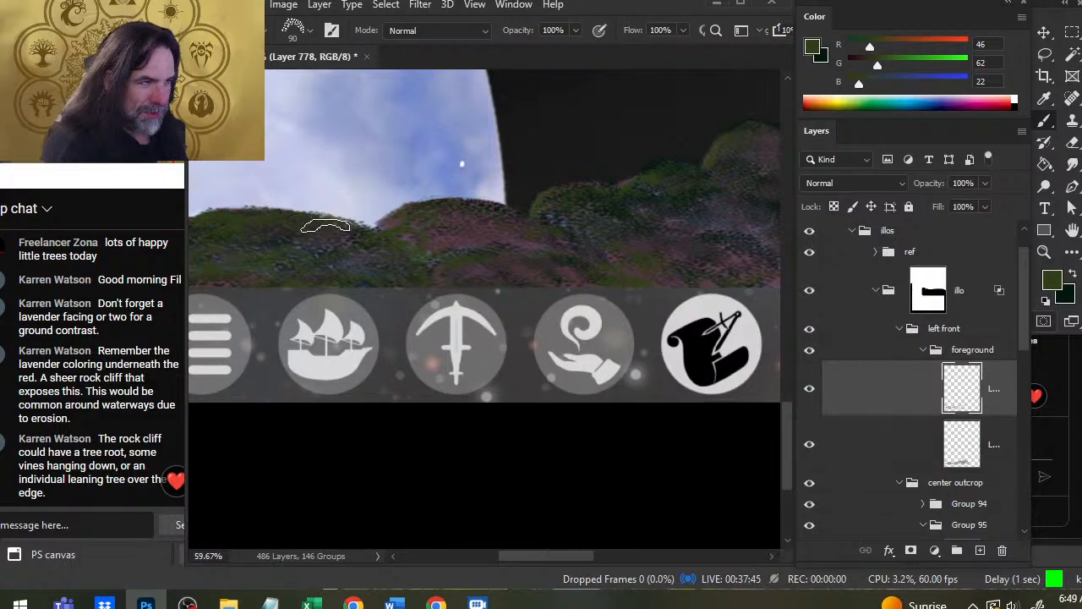
Shade the pink rocks along the outcrop's lower edge with dark green foliage, using a size 100 brush at 20% opacity.
key(z)
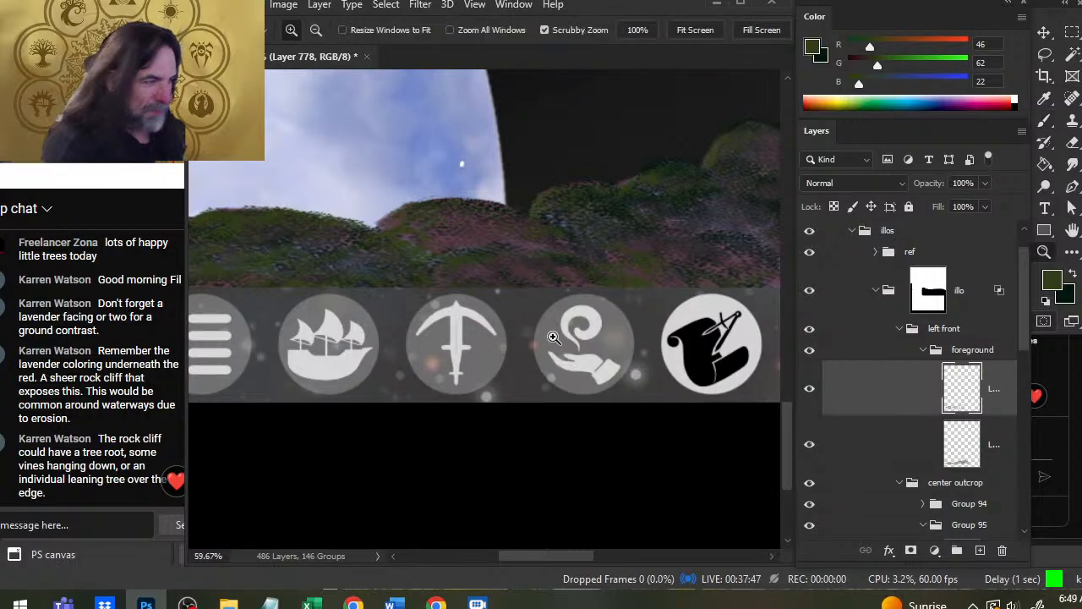
drag(538, 289, 460, 286)
drag(645, 302, 370, 325)
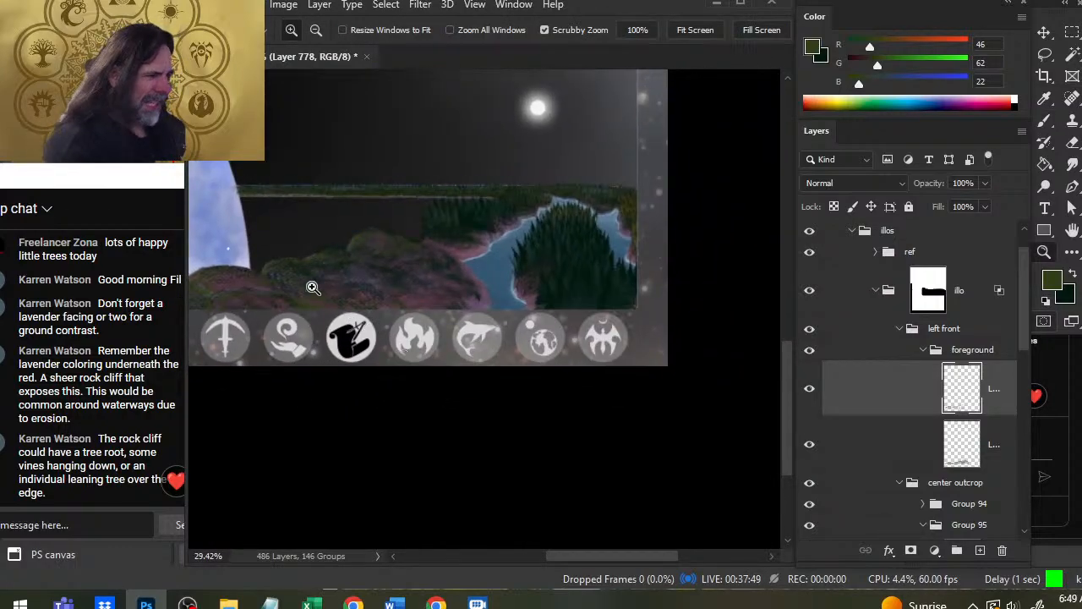
drag(311, 287, 425, 307)
key(b)
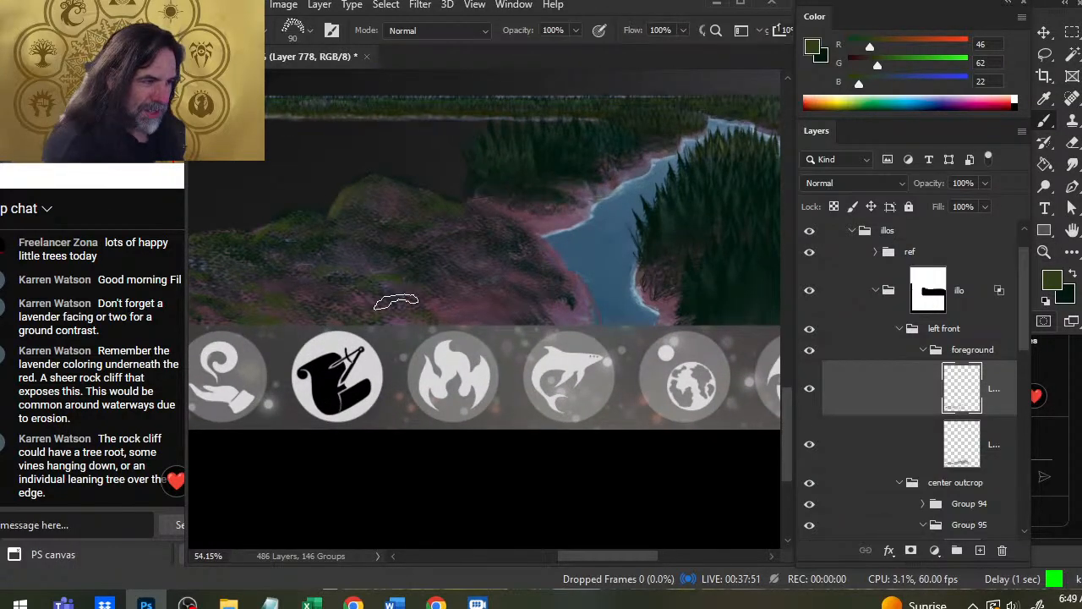
alt+click(430, 303)
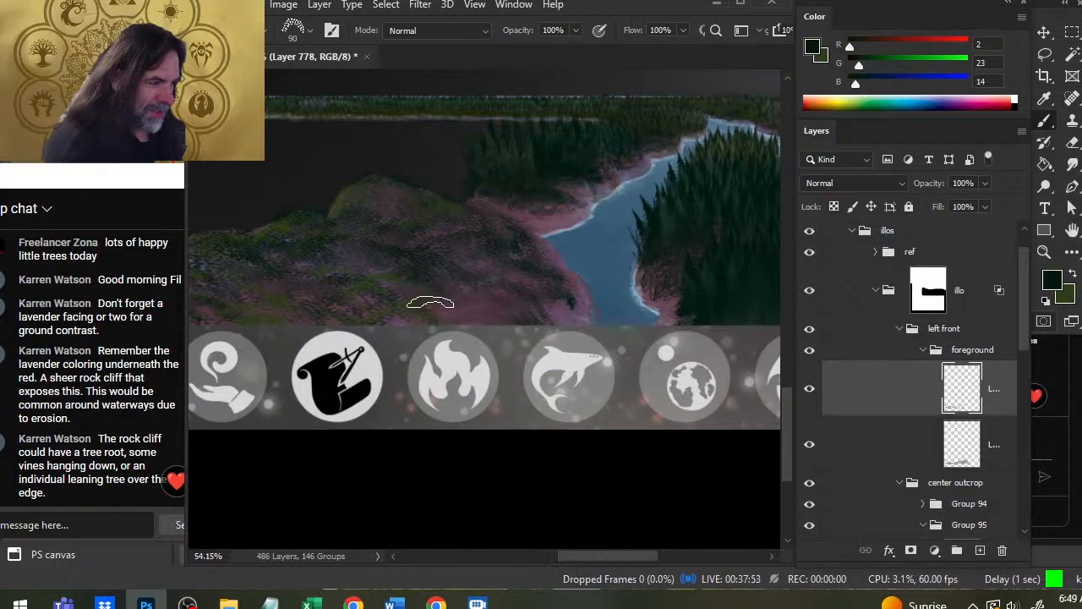
key(bracketright)
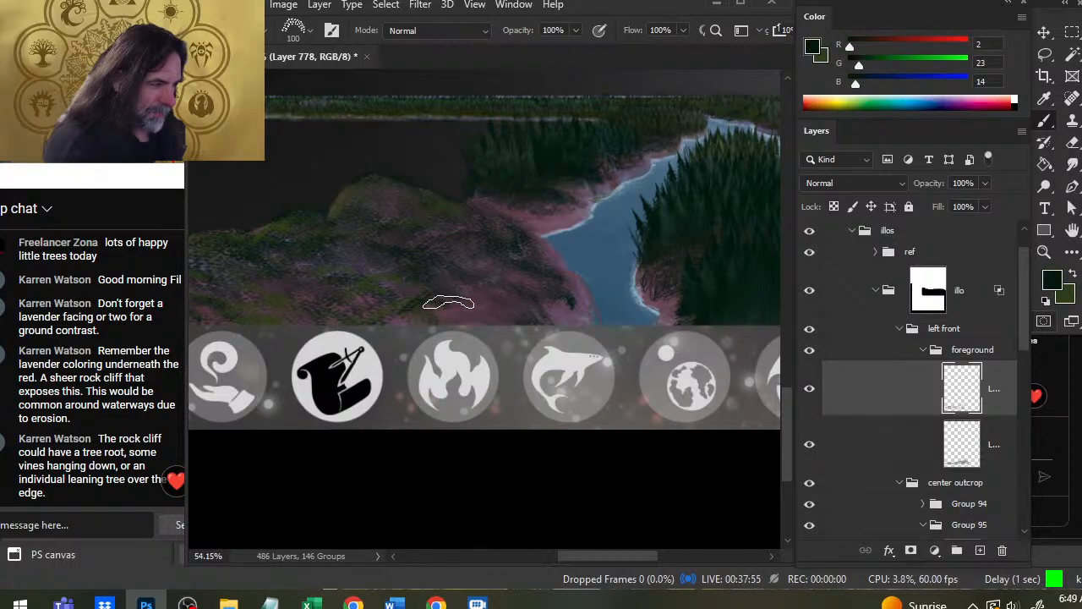
key(2)
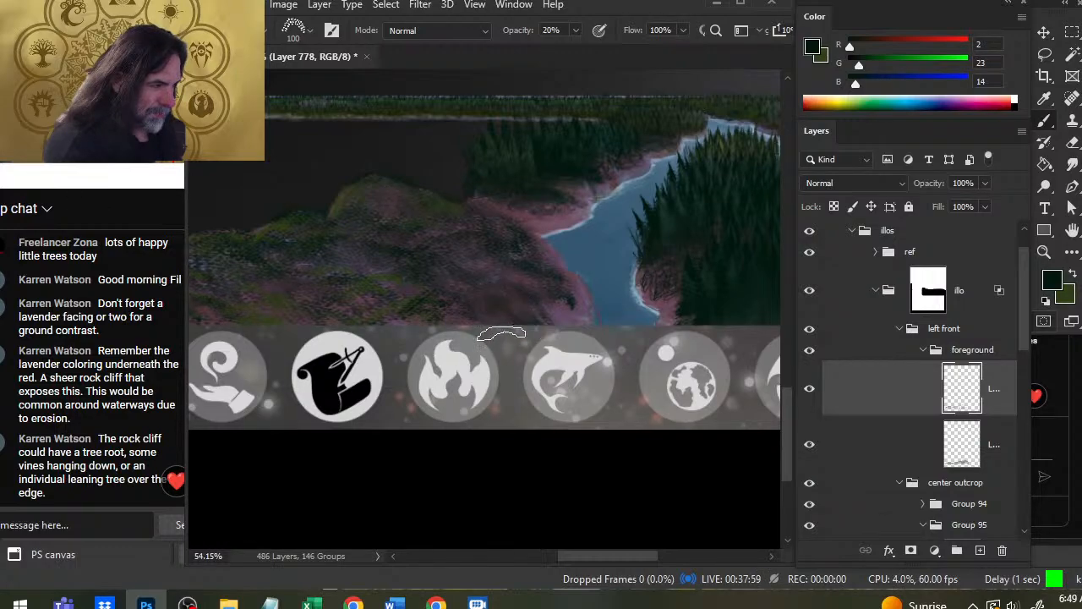
key(e)
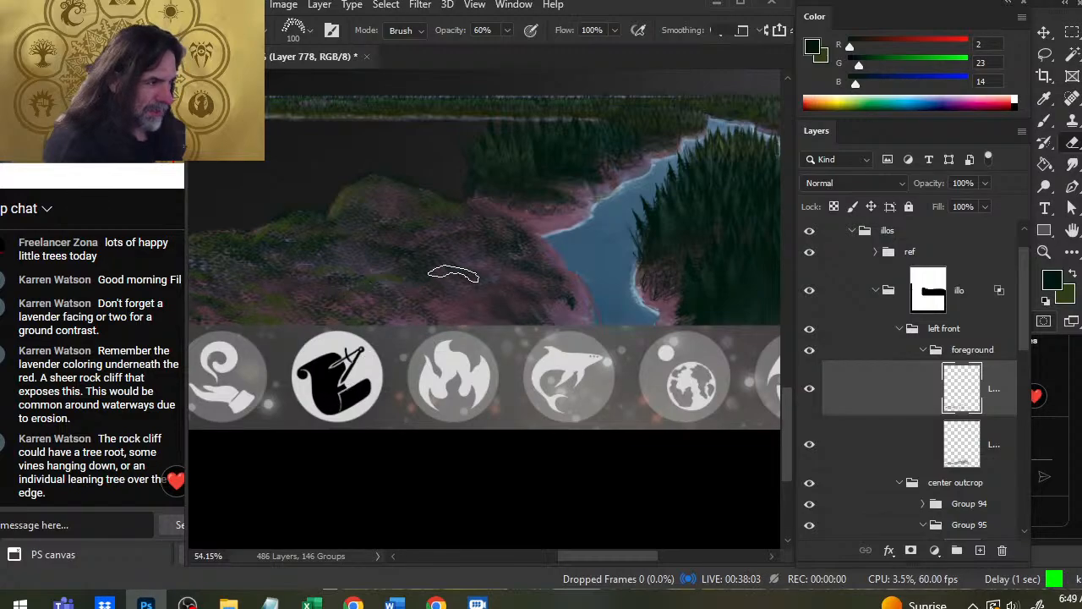
Build up olive green foliage over the outcrop's body, painting at 20% opacity and then 40%.
key(b)
alt+click(377, 253)
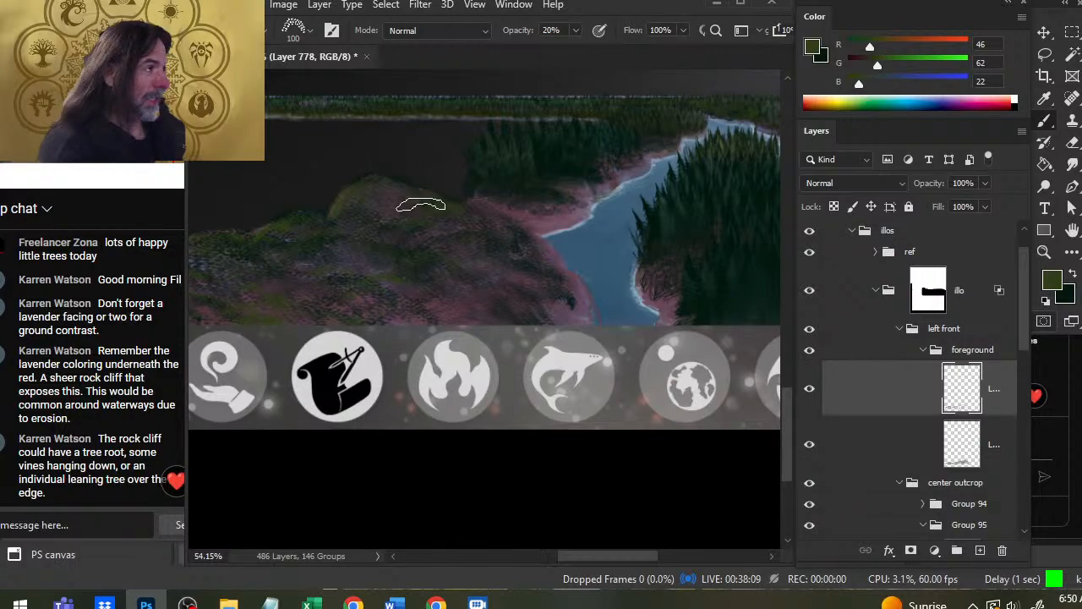
drag(408, 249, 570, 225)
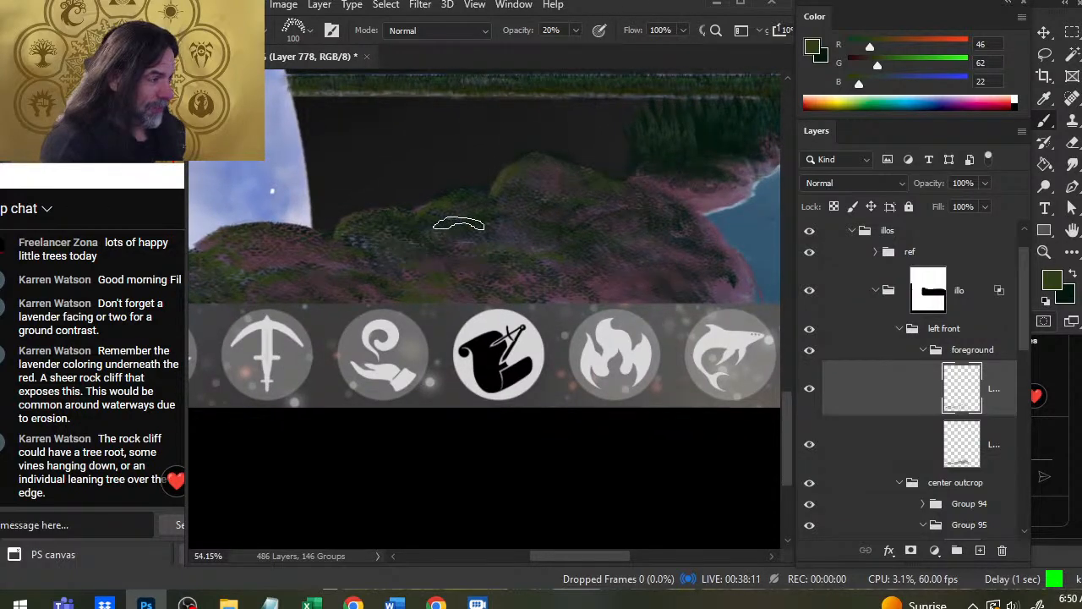
key(4)
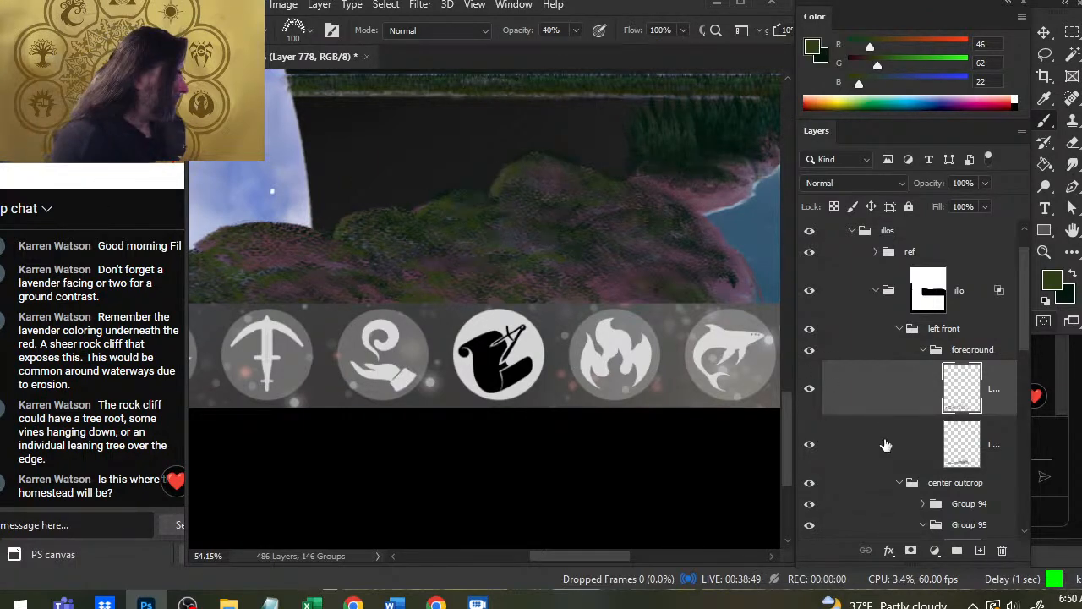
Collapse the foreground and left front groups and create a new layer above left front.
click(924, 351)
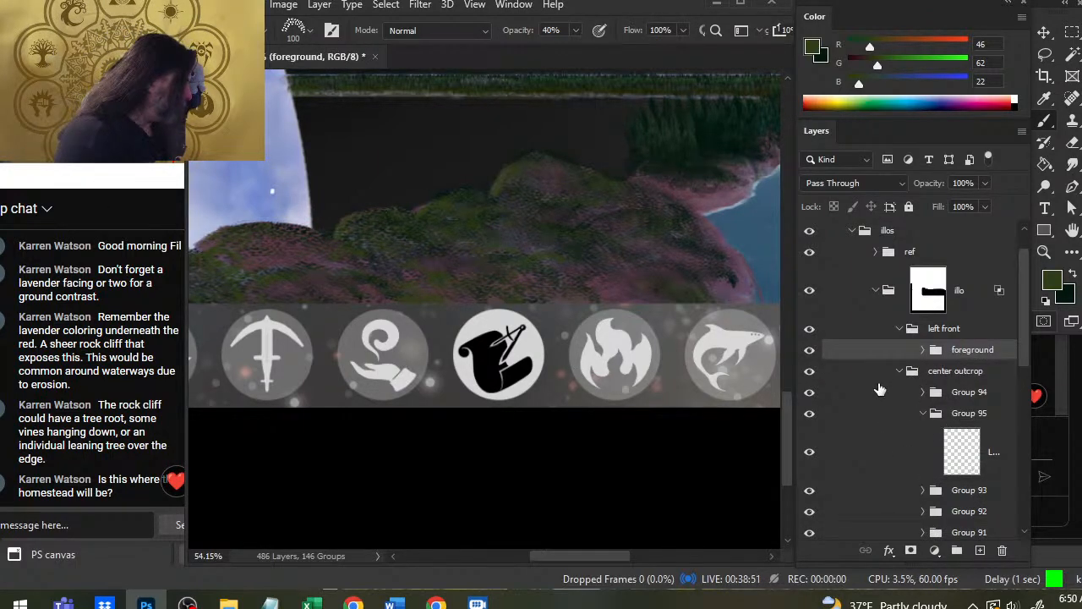
click(897, 330)
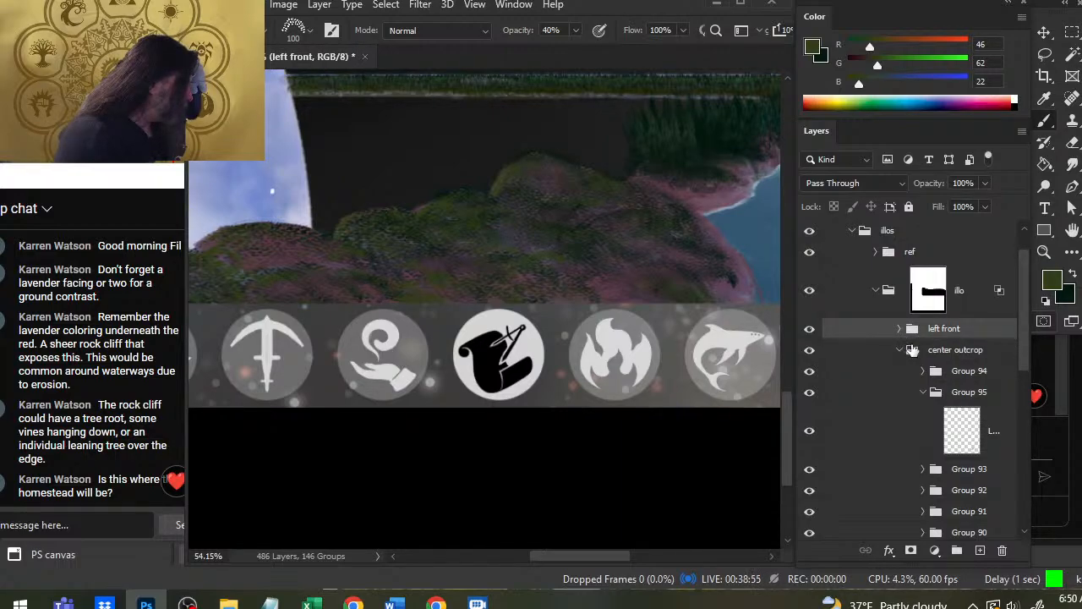
click(980, 551)
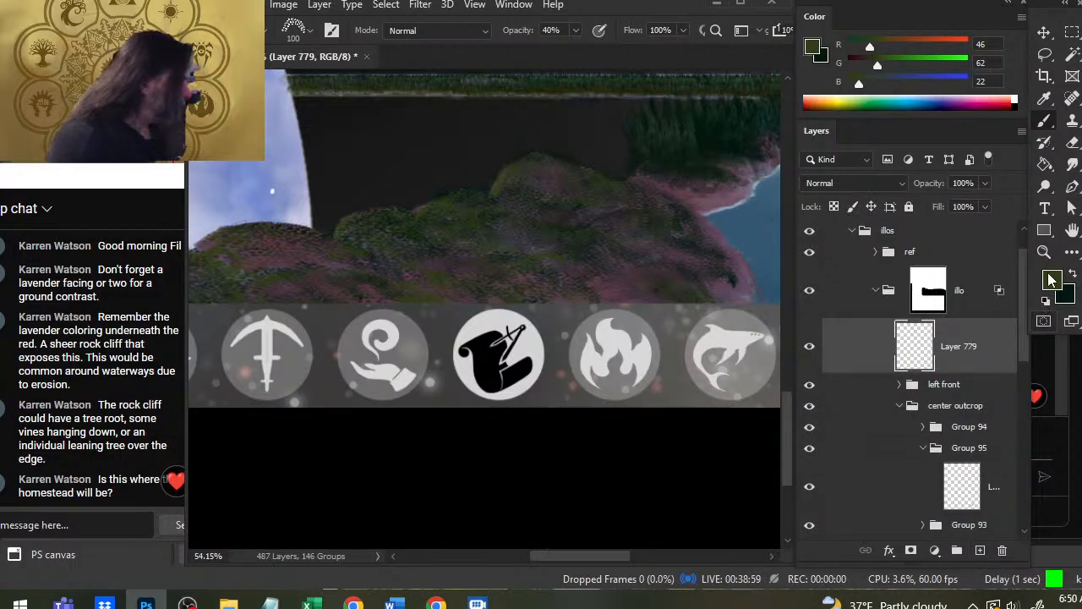
Reset the colors to the default black and white and switch to a plain round brush at size 90.
click(1045, 302)
key(bracketleft)
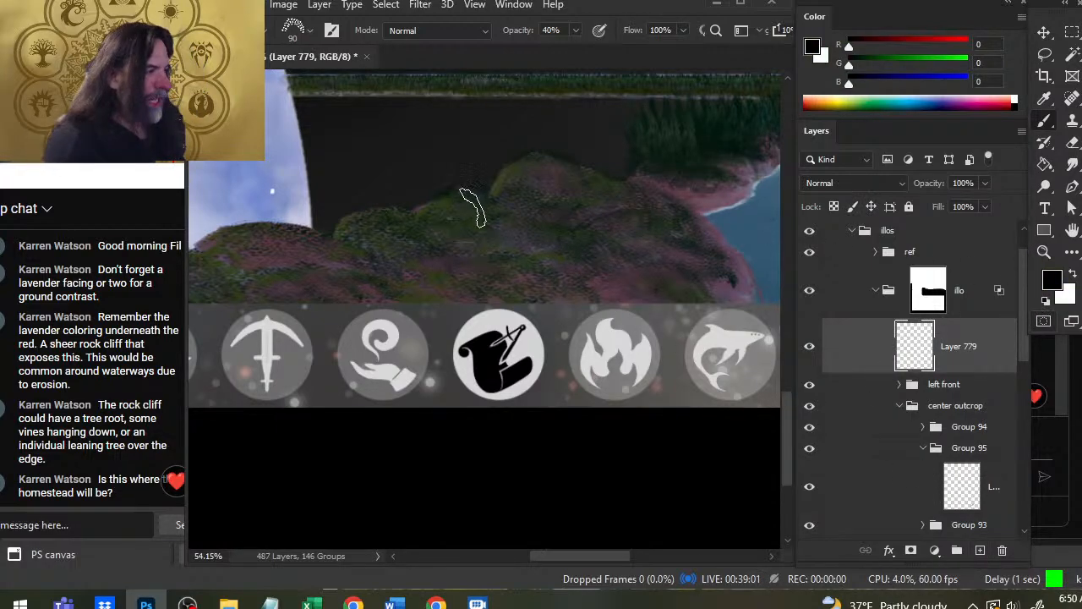
right_click(524, 233)
click(600, 351)
click(409, 497)
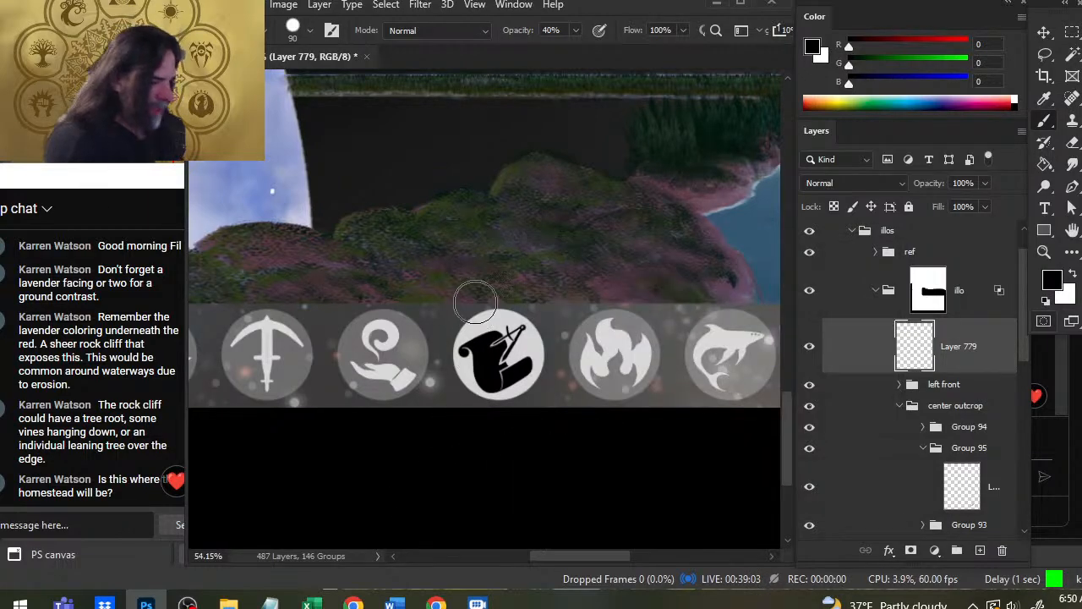
Sketch a translucent white platform shape across the middle of the rocky outcrop with a smaller brush at 40% opacity.
key(bracketleft)
key(bracketleft)
key(bracketleft)
key(bracketleft)
key(x)
mouse_move(440, 242)
mouse_down()
mouse_move(474, 230)
mouse_move(480, 245)
mouse_move(582, 247)
mouse_up()
mouse_move(474, 232)
mouse_down()
mouse_move(514, 263)
mouse_move(517, 246)
mouse_move(485, 244)
mouse_move(552, 265)
mouse_up()
Sketch black posts and crossbeams over the white platform, using a size 20 brush at 100% opacity, and delete the sketch layer.
key(x)
key(bracketleft)
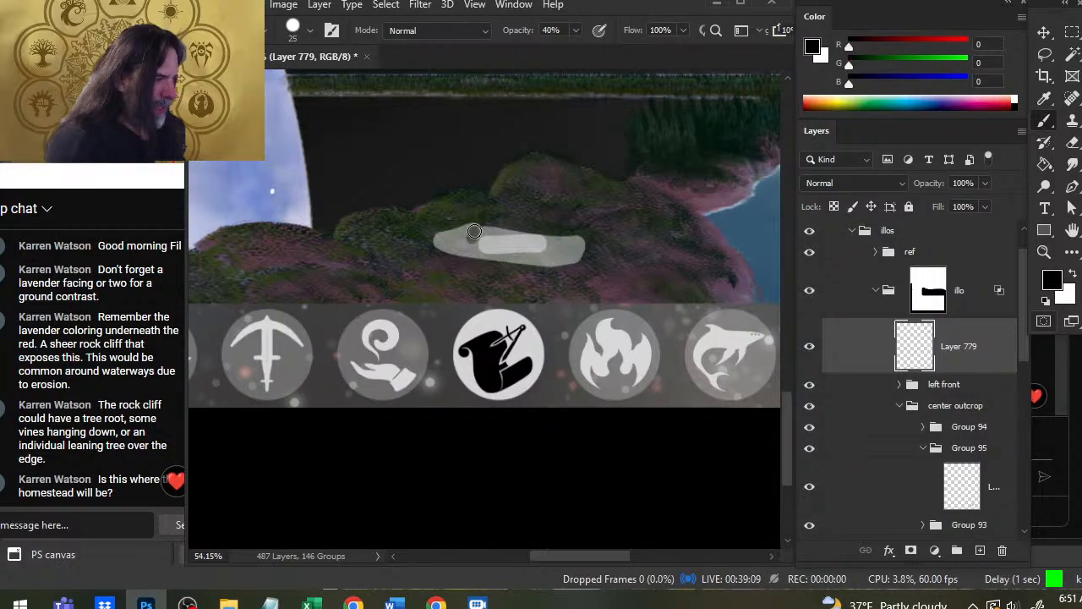
mouse_move(474, 232)
mouse_down()
mouse_move(457, 243)
mouse_move(468, 243)
mouse_up()
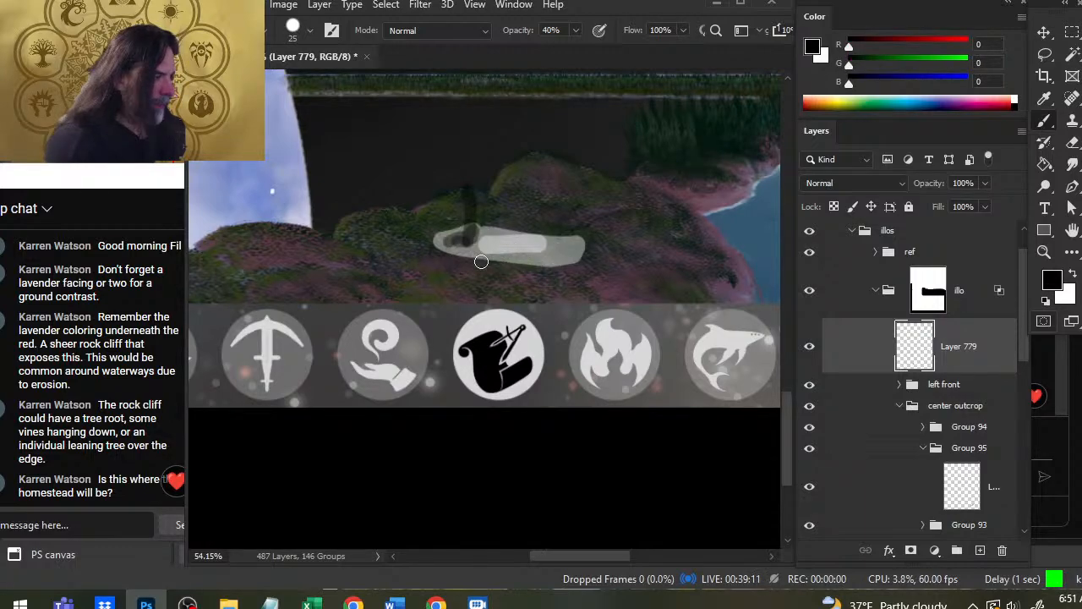
mouse_move(475, 173)
mouse_down()
mouse_move(473, 240)
mouse_move(442, 188)
mouse_move(446, 257)
mouse_up()
drag(576, 205, 574, 259)
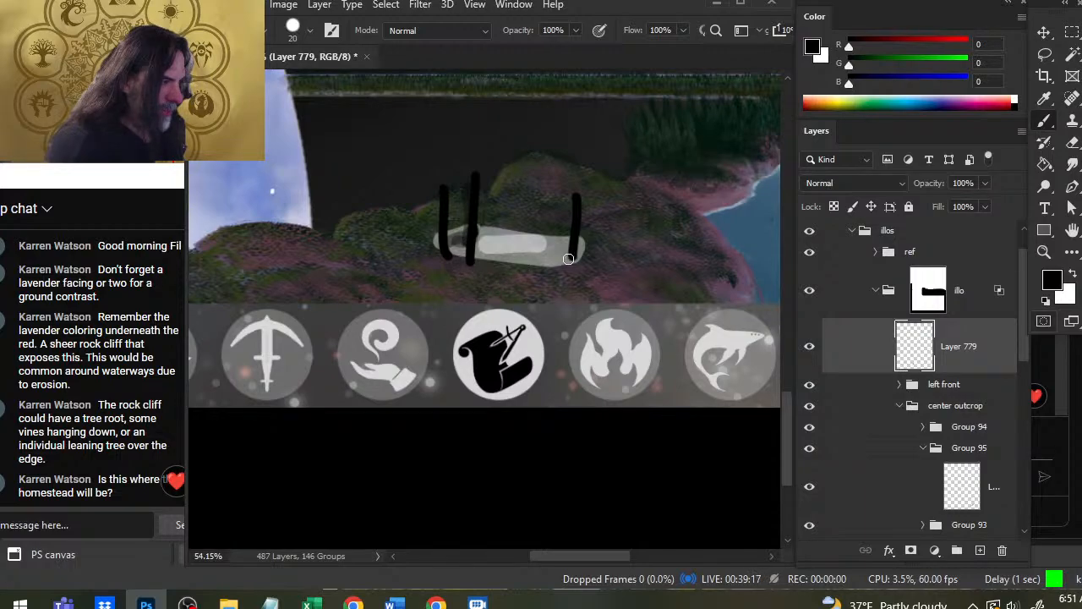
drag(457, 238, 558, 254)
drag(442, 230, 573, 221)
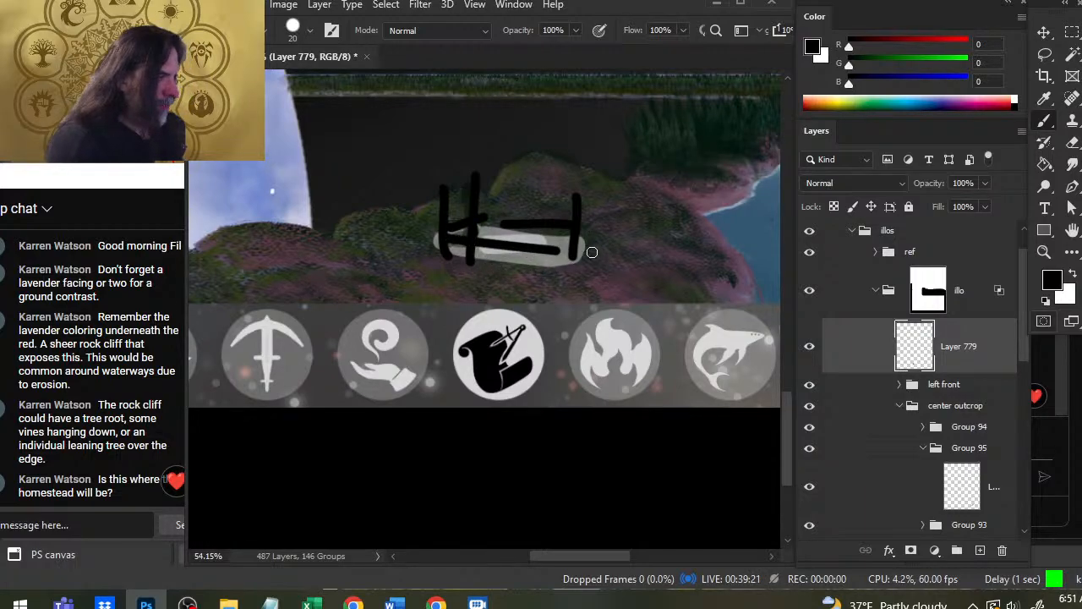
key(Delete)
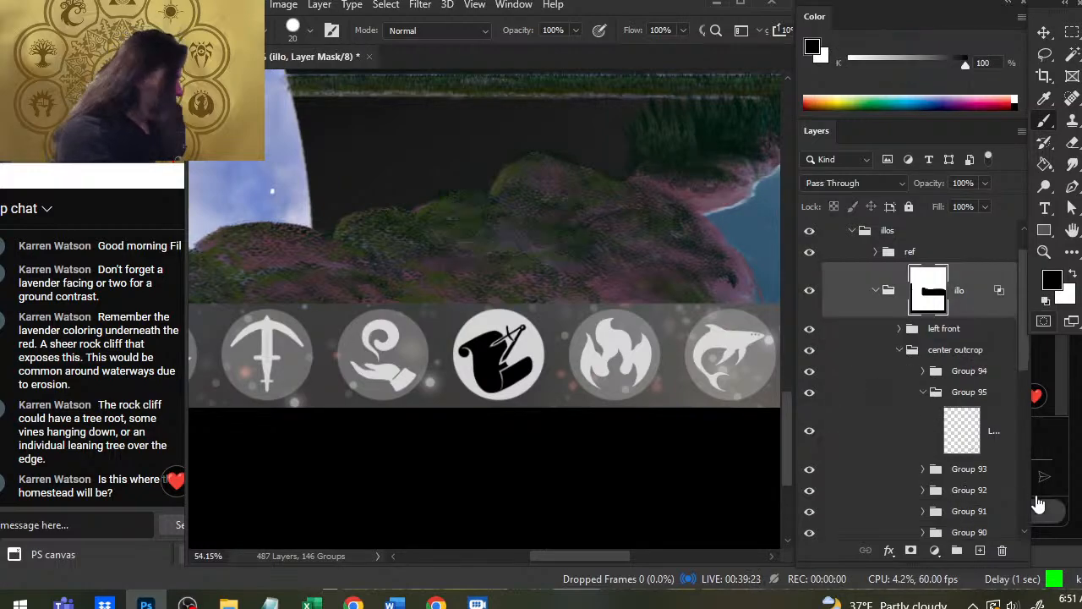
Create a new layer above left front and paint two vertical black posts on the outcrop with the size 20 brush.
click(979, 550)
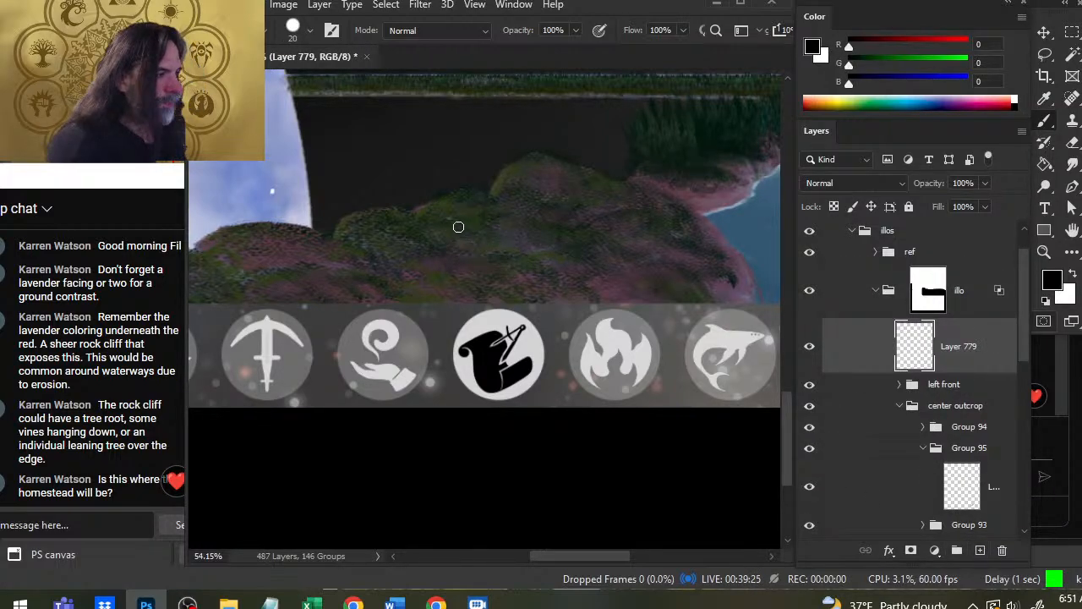
drag(431, 172, 435, 238)
drag(572, 166, 572, 266)
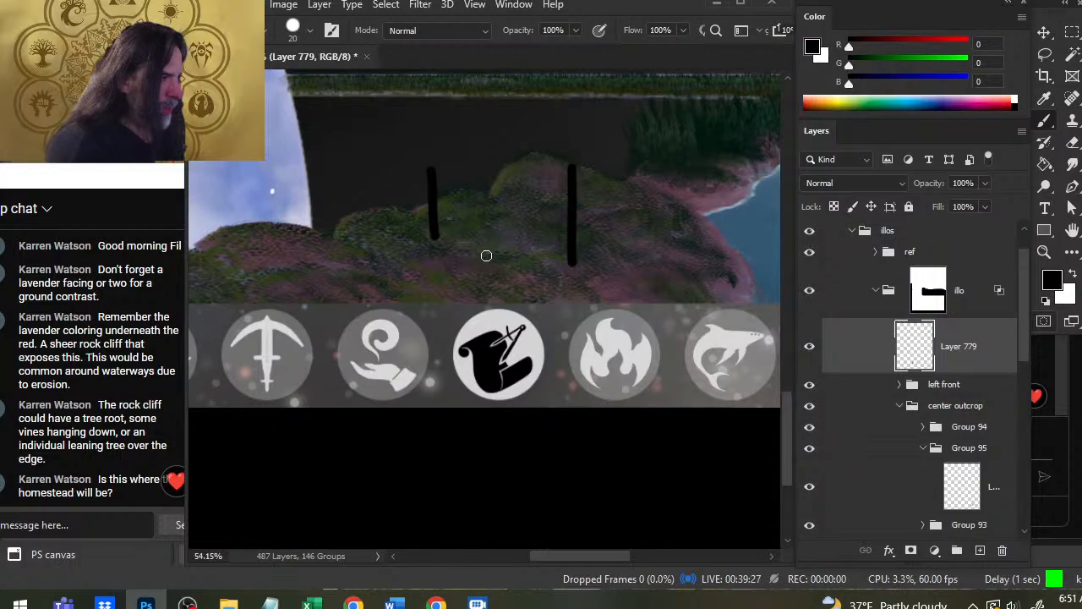
Paint three parallel straight white planks slanting between the lower parts of the two black posts.
key(x)
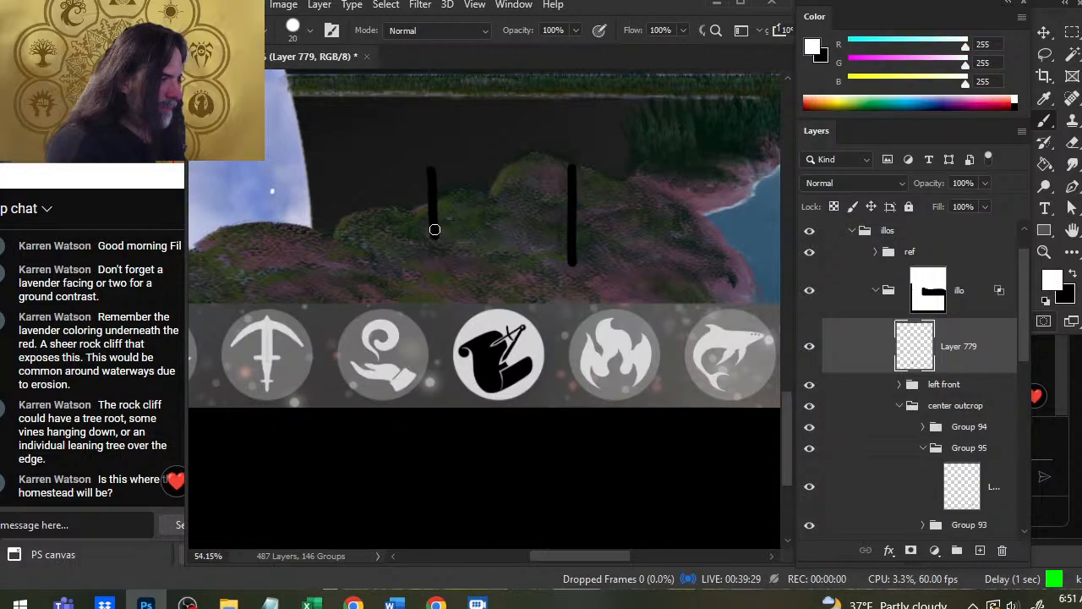
click(434, 230)
shift+click(573, 262)
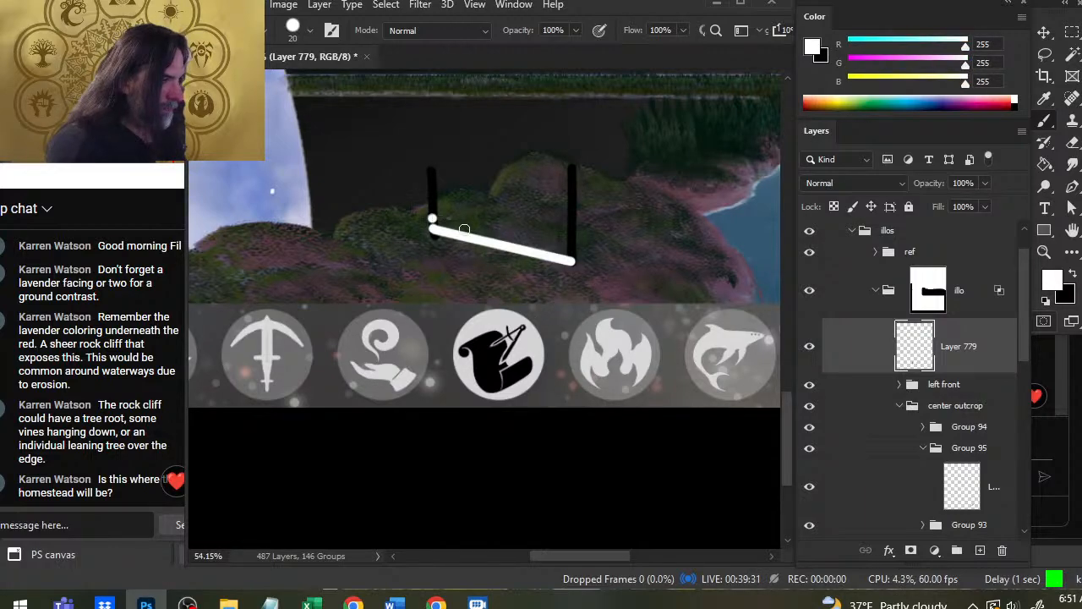
click(574, 252)
shift+click(432, 220)
click(434, 209)
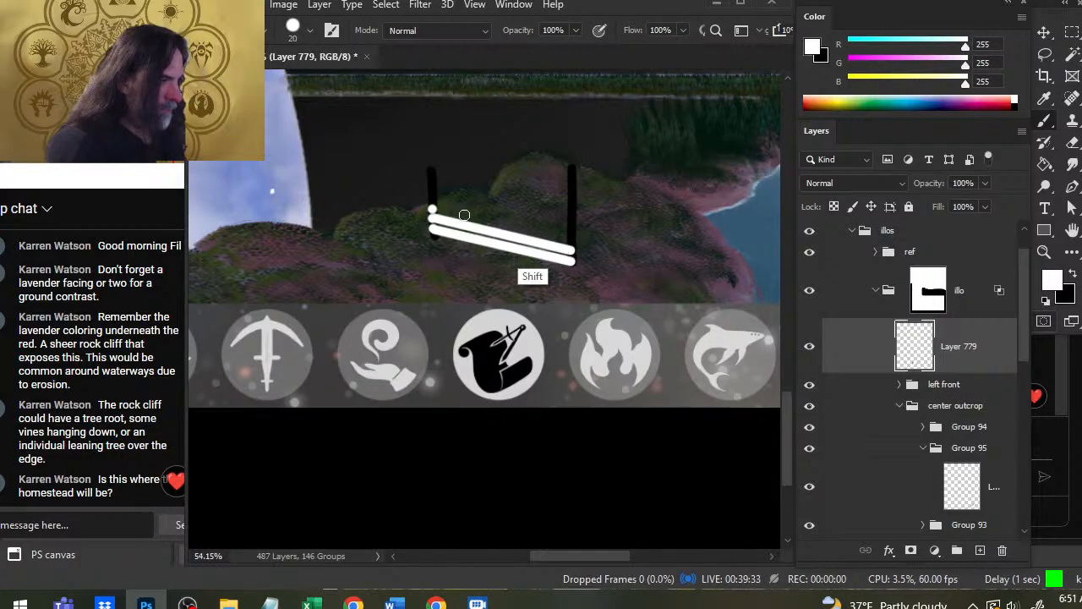
shift+click(574, 240)
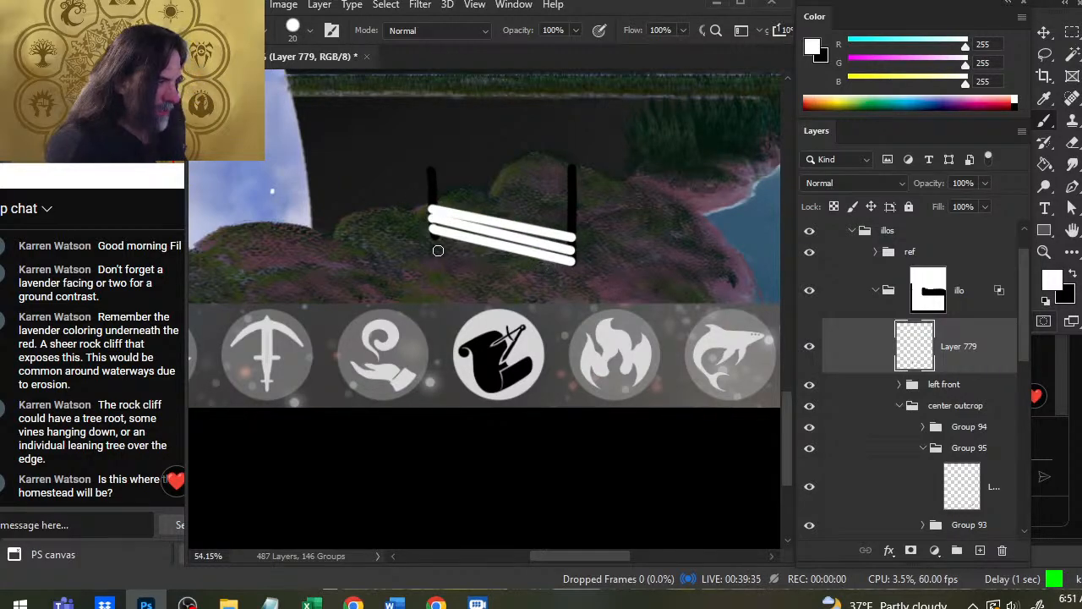
Roughen the ground beneath the planks with black size 9 strokes and delete the sketch layer.
key(x)
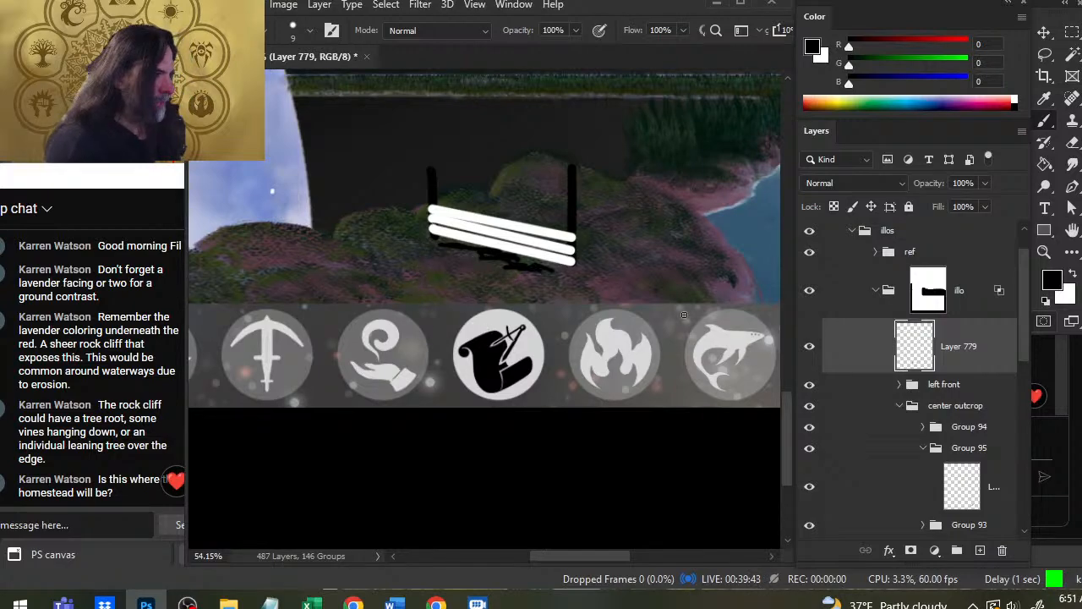
key(e)
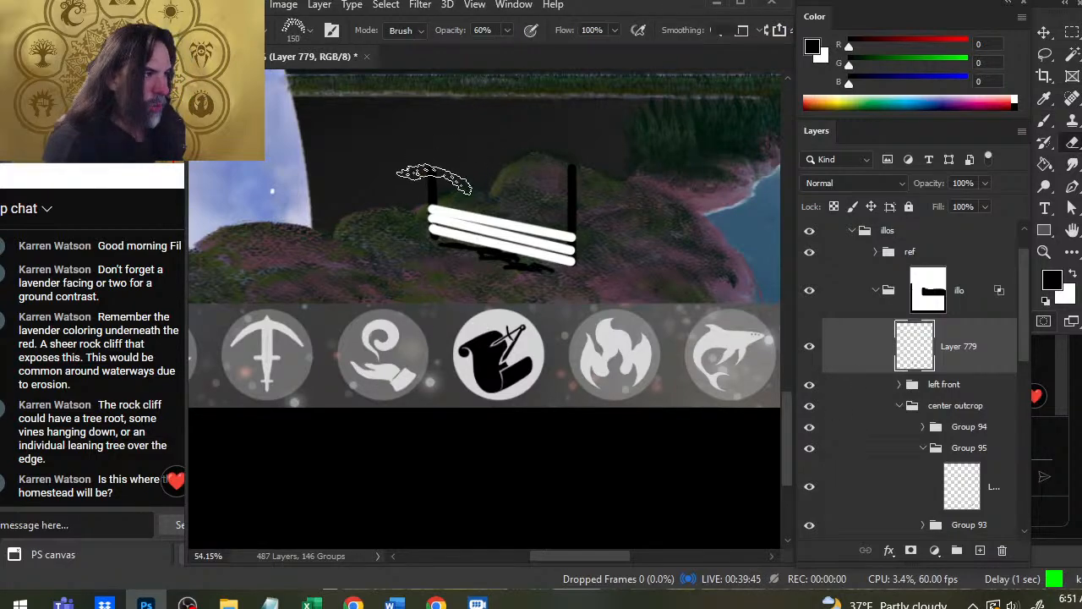
key(Delete)
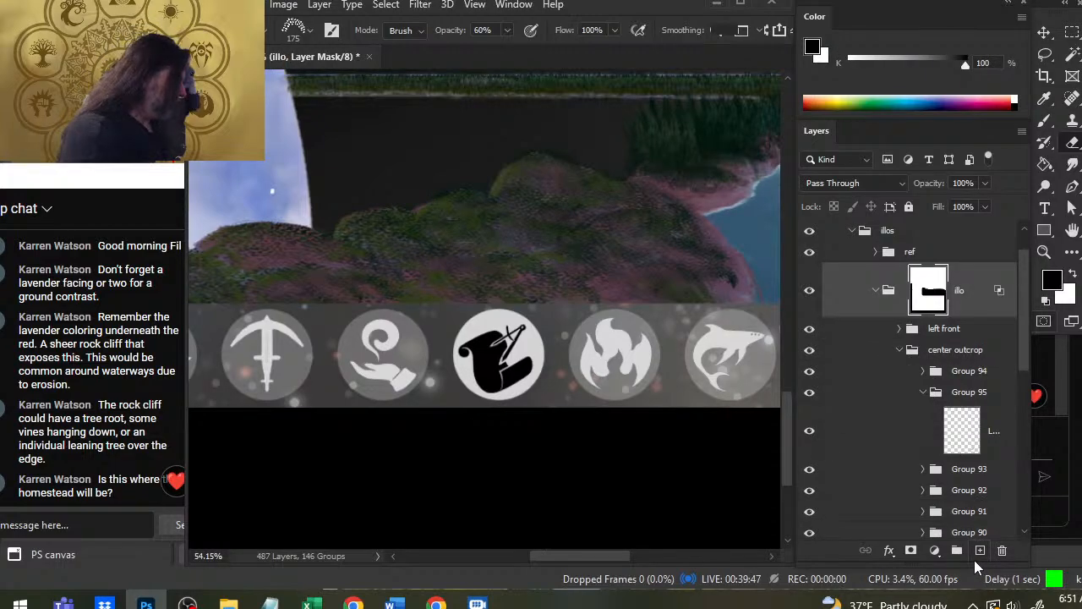
On a new layer, sketch a raised platform with short black legs and a white outlined top, and fill the top white.
click(981, 550)
key(b)
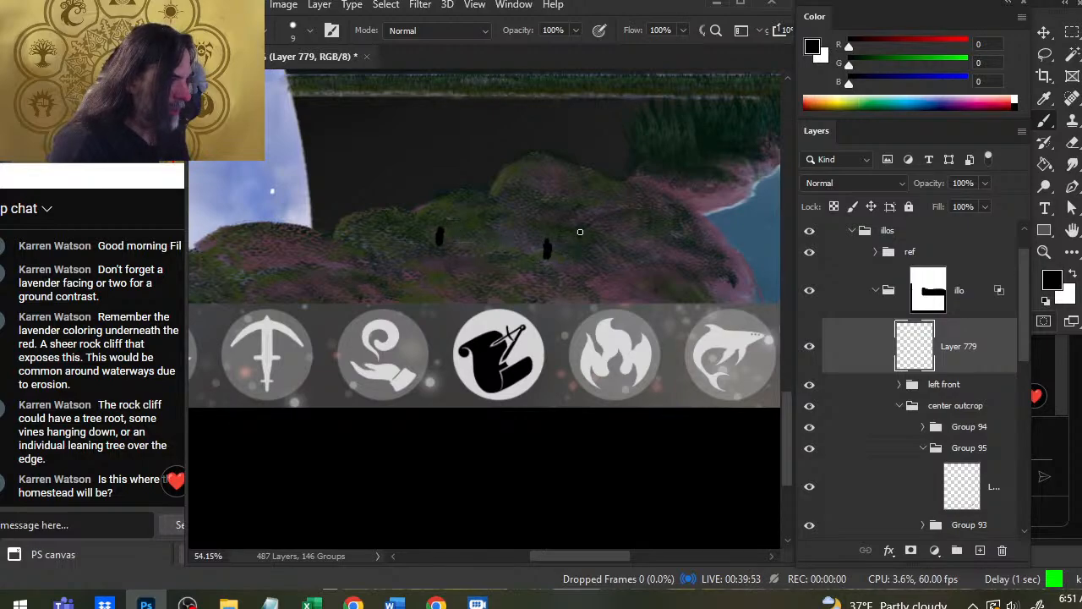
key(x)
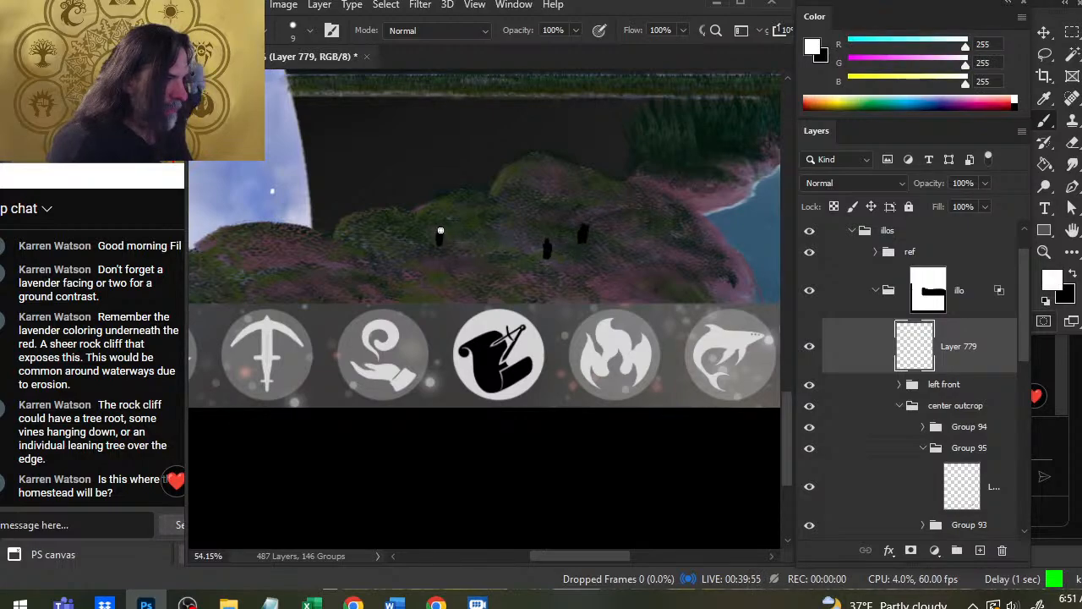
drag(484, 218, 554, 223)
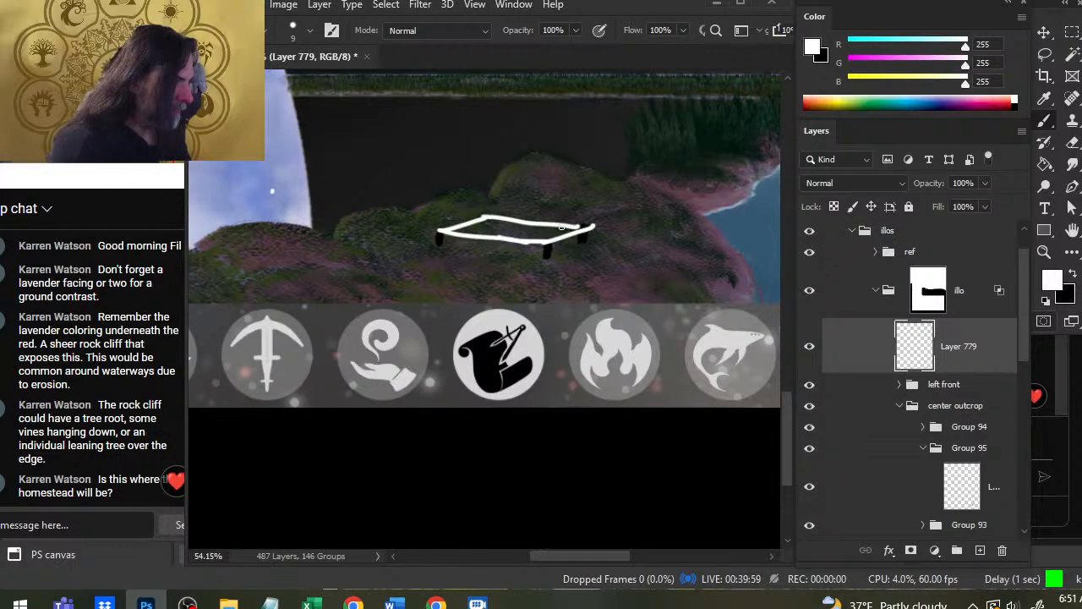
drag(543, 245, 538, 253)
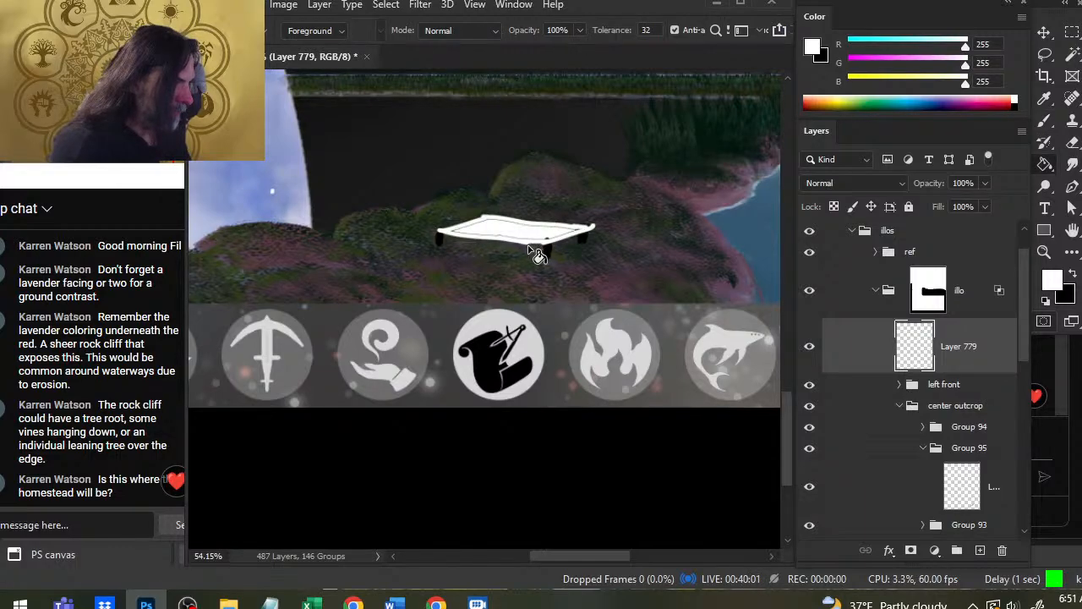
Add black arrows, upright posts and horizontal white wall lines to the platform sketch, and delete the sketch layer.
key(x)
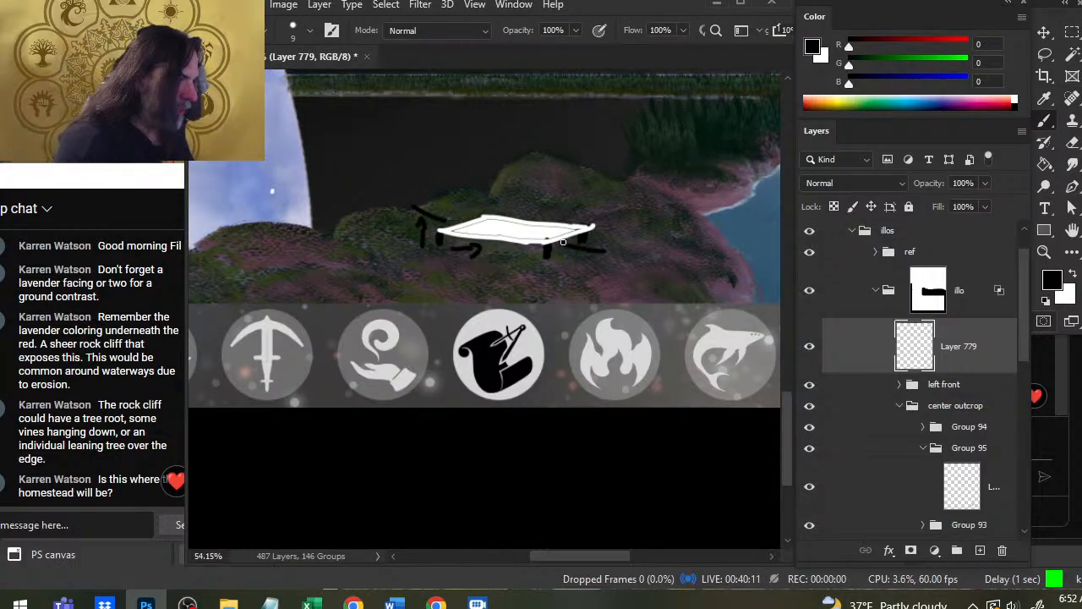
drag(626, 246, 617, 274)
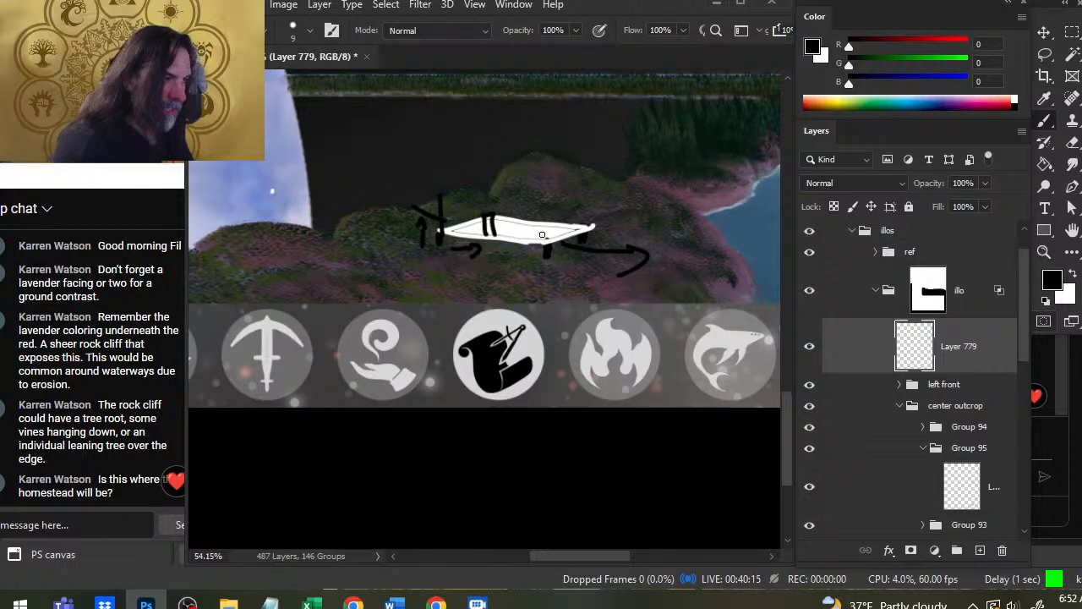
key(x)
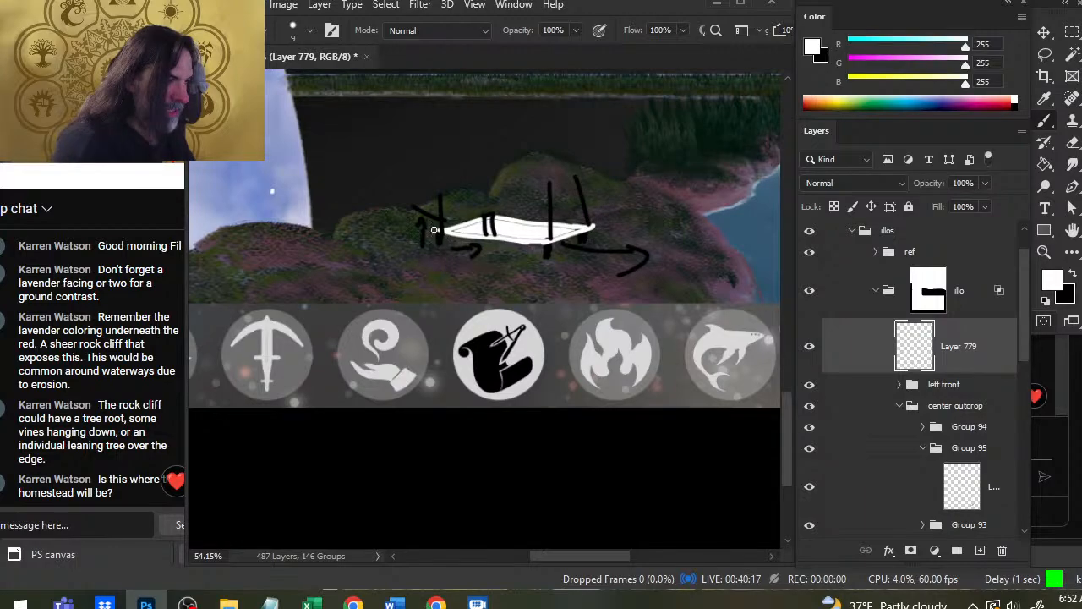
mouse_move(444, 237)
mouse_down()
mouse_move(448, 209)
mouse_move(541, 211)
mouse_up()
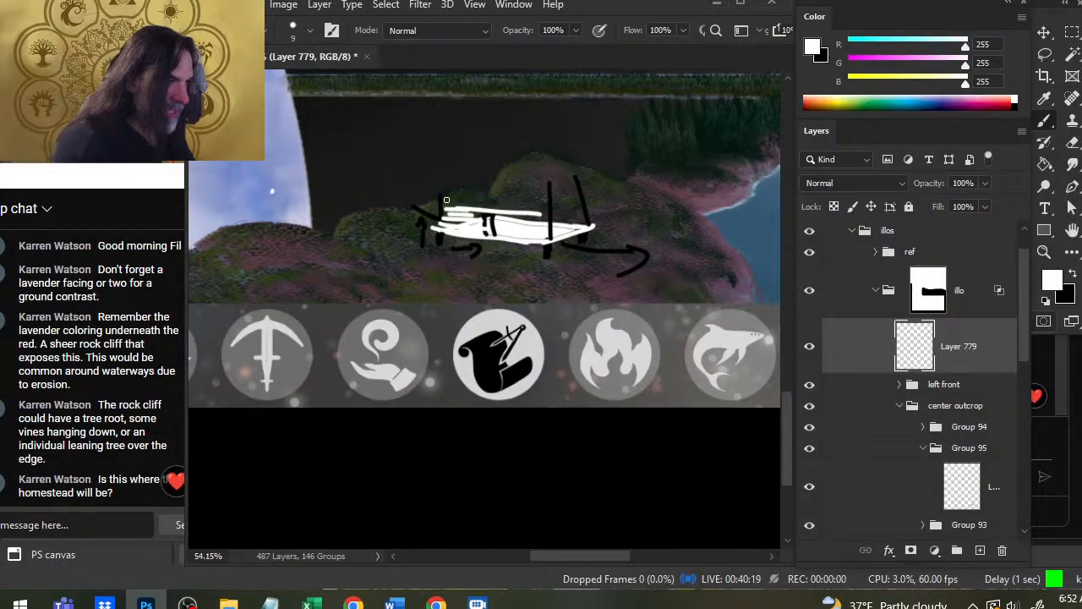
mouse_move(446, 204)
mouse_down()
mouse_move(545, 204)
mouse_move(526, 200)
mouse_up()
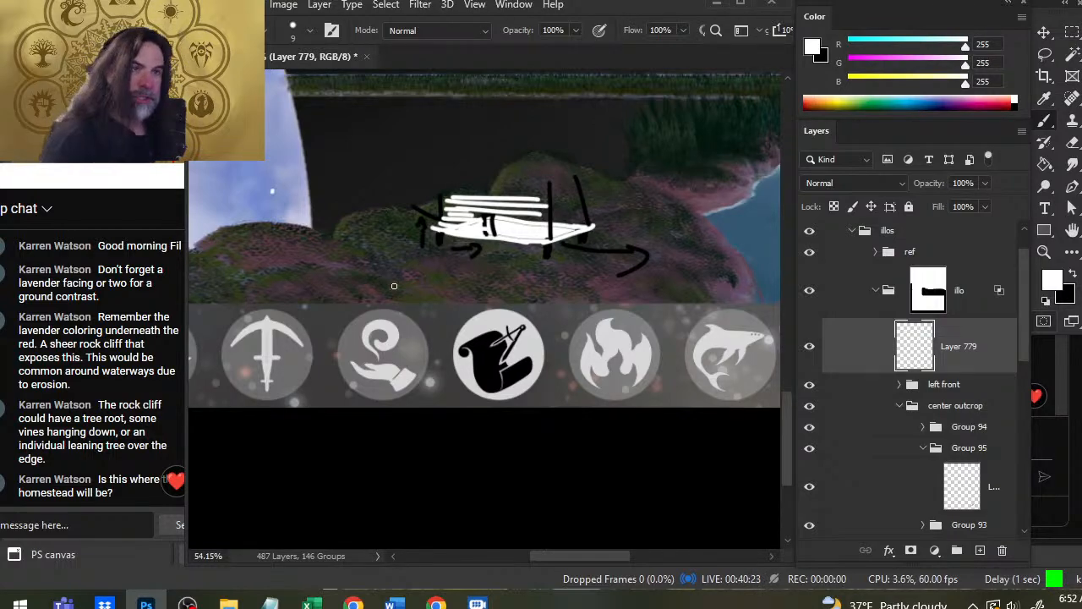
key(Delete)
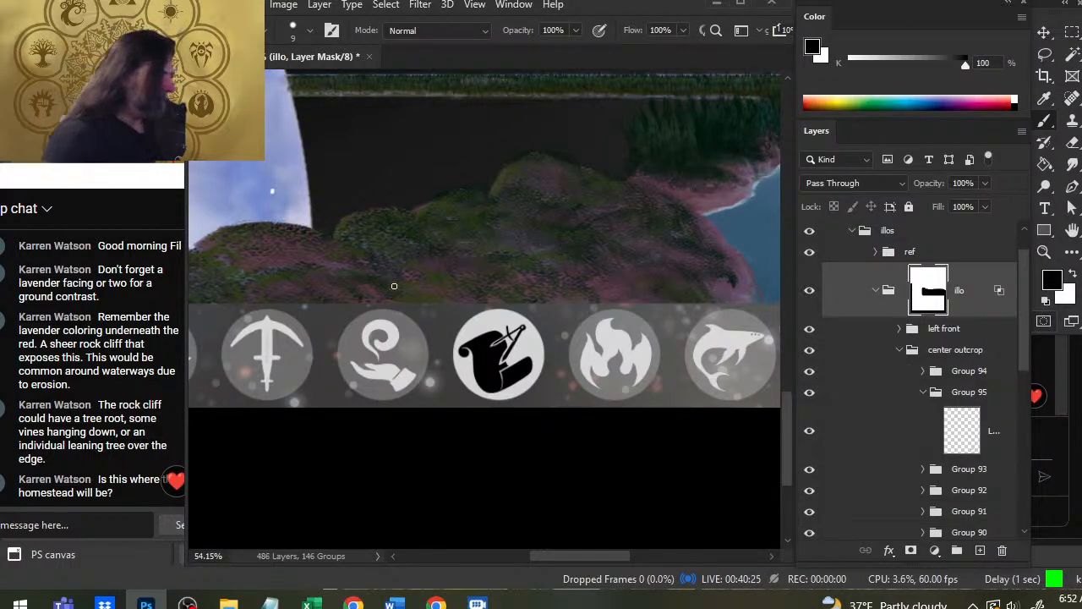
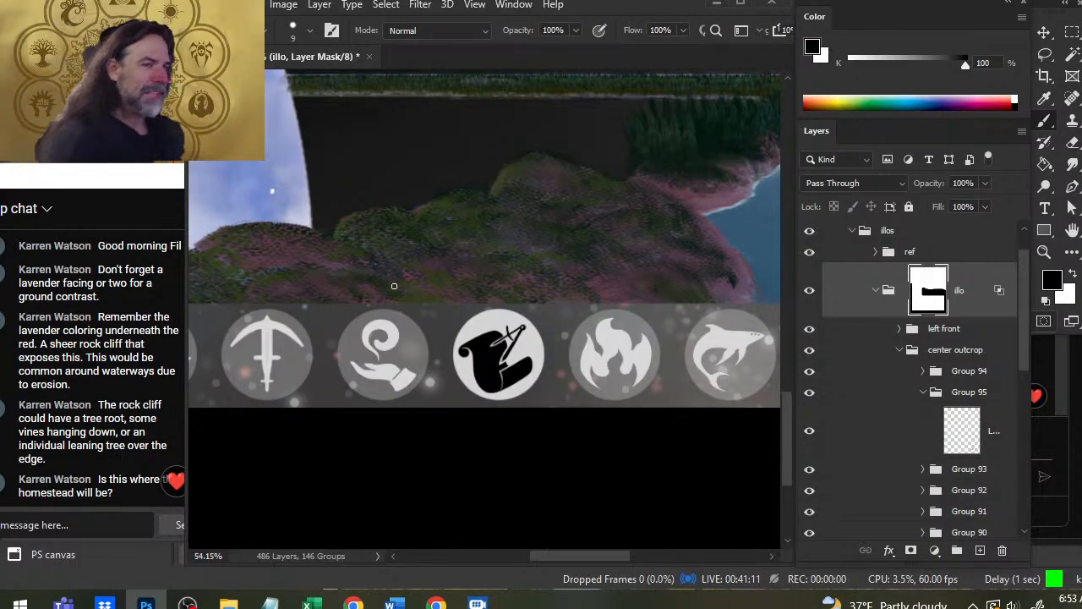
Expand the left front group and create a new layer above its foreground group.
drag(680, 243, 546, 297)
drag(630, 275, 562, 299)
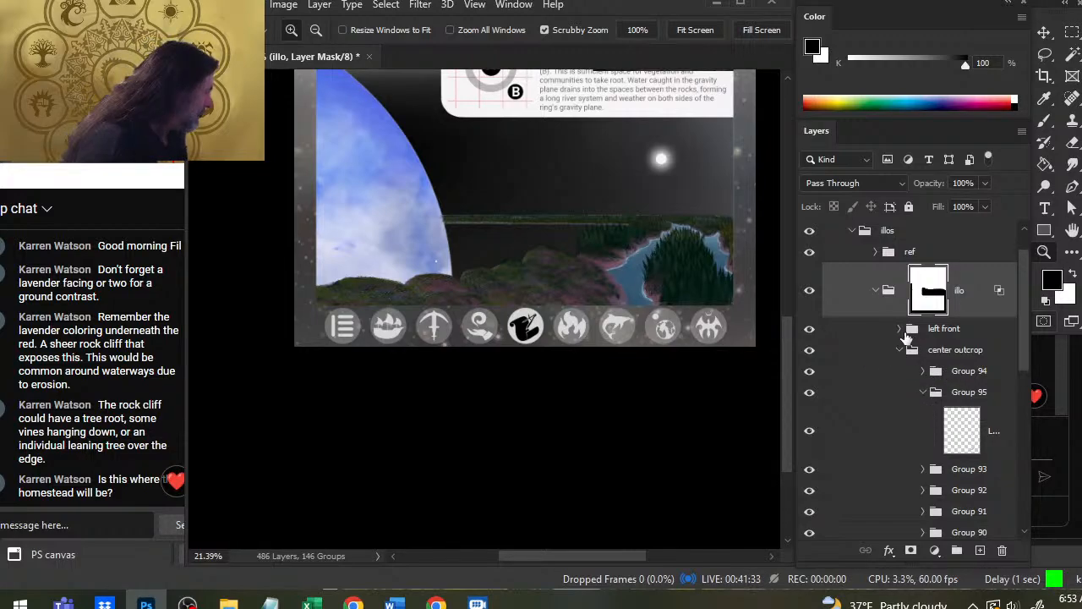
click(900, 330)
click(891, 351)
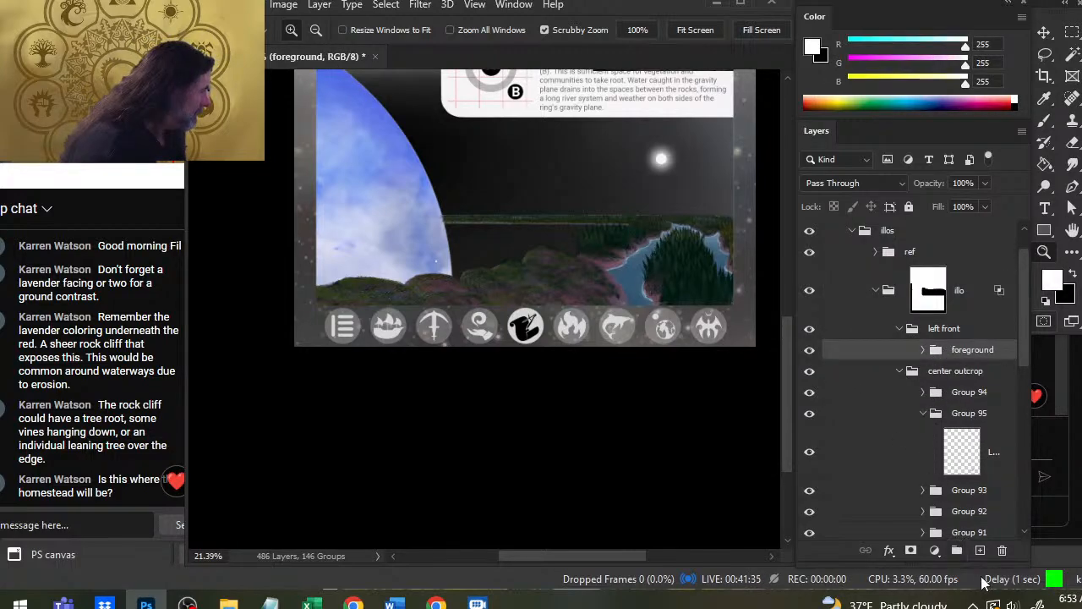
click(979, 551)
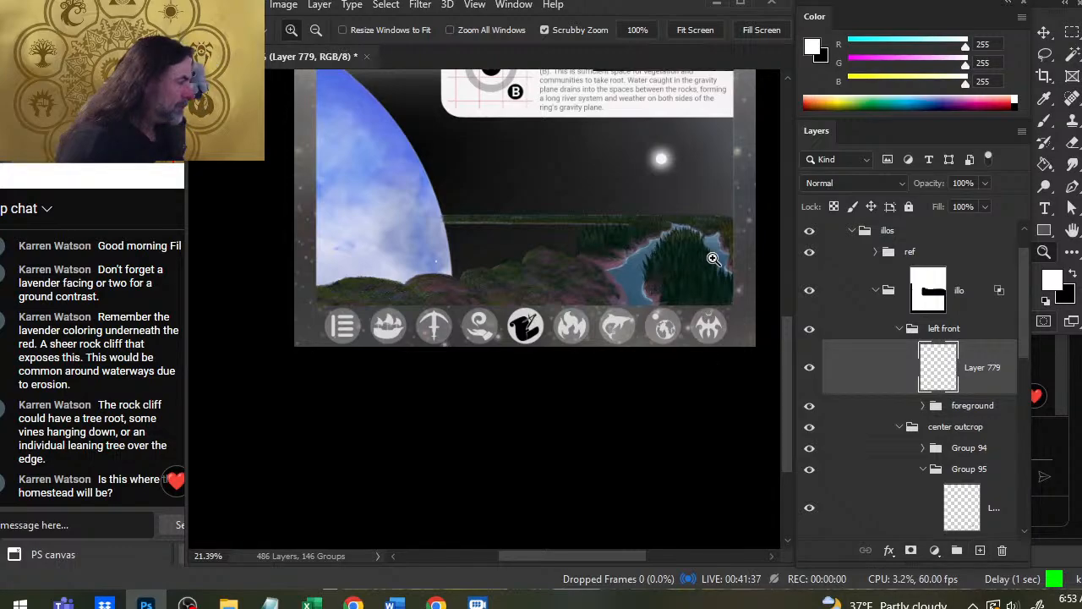
Set the foreground color to very dark green (RGB 2, 23, 14) and reduce the brush to size 1.
drag(662, 250, 807, 265)
key(b)
drag(550, 234, 613, 298)
key(d)
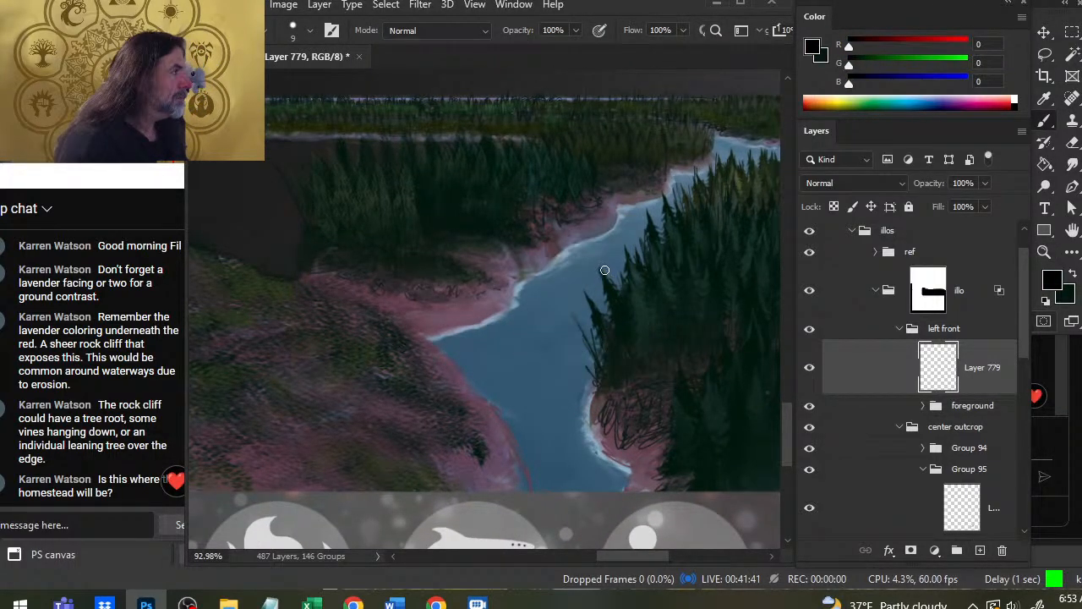
key(x)
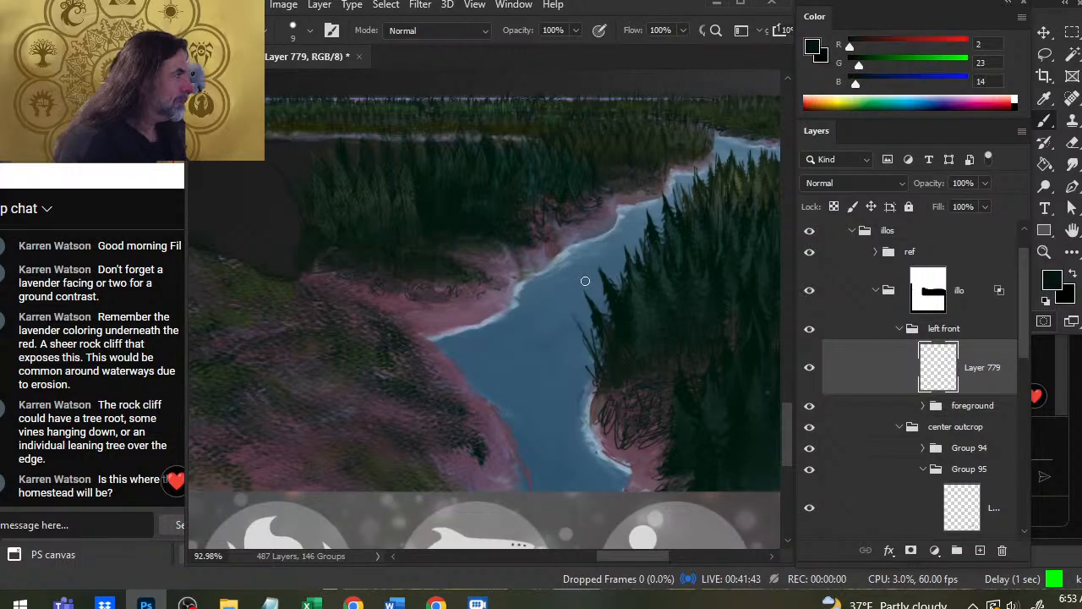
key(bracketleft)
key(bracketleft)
key(bracketleft)
key(bracketleft)
key(bracketleft)
key(bracketleft)
key(bracketleft)
key(bracketleft)
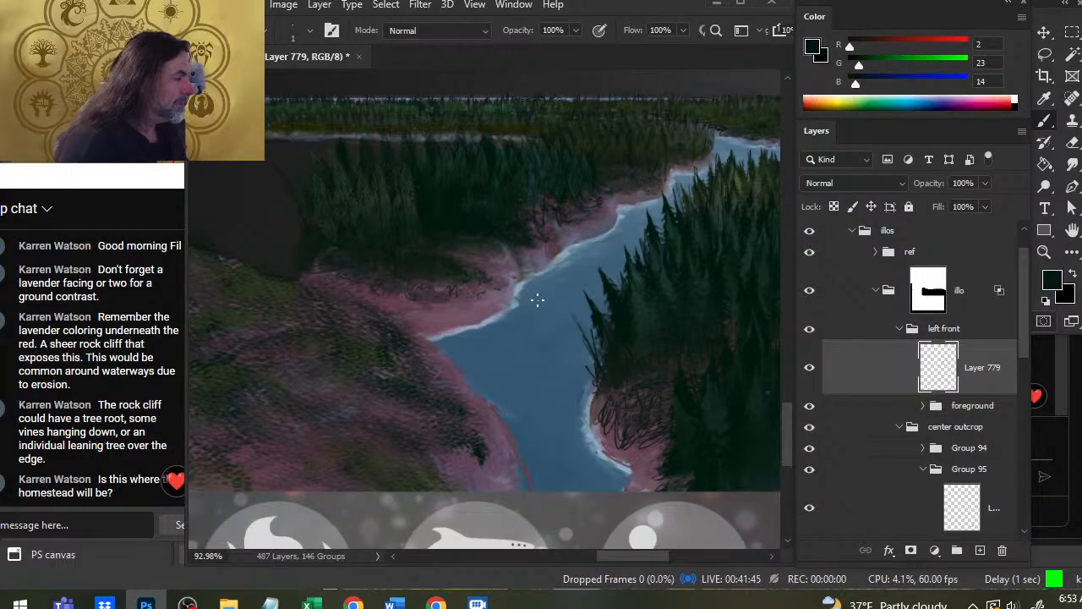
Enlarge the brush to size 4 and try a thin dark green vertical stroke at the outcrop's crest.
mouse_move(536, 299)
mouse_down()
mouse_move(652, 285)
mouse_move(638, 279)
mouse_up()
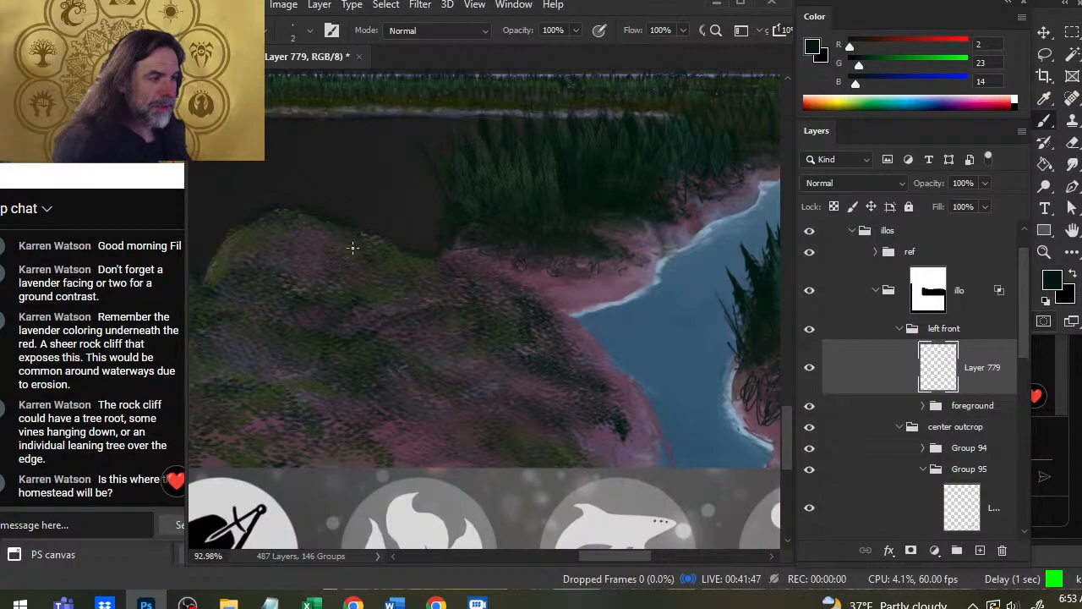
key(bracketright)
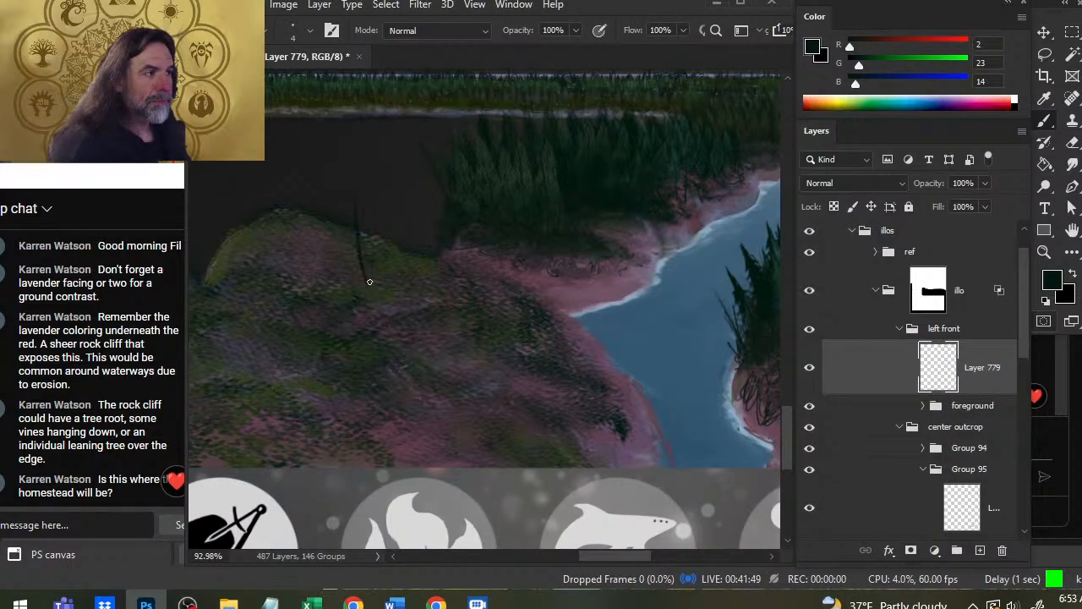
key(z)
drag(477, 288, 534, 317)
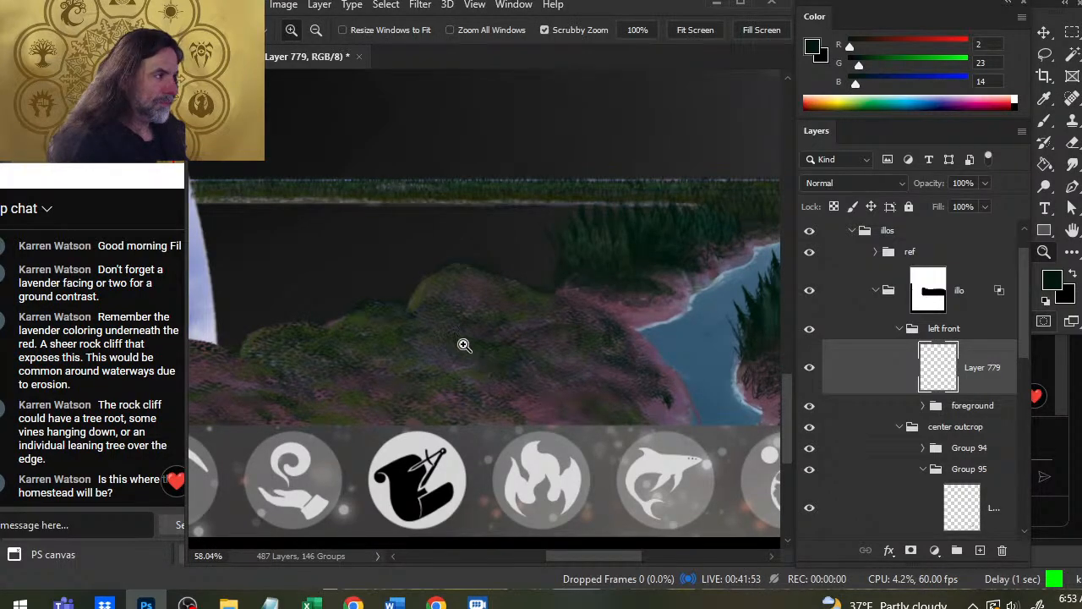
key(b)
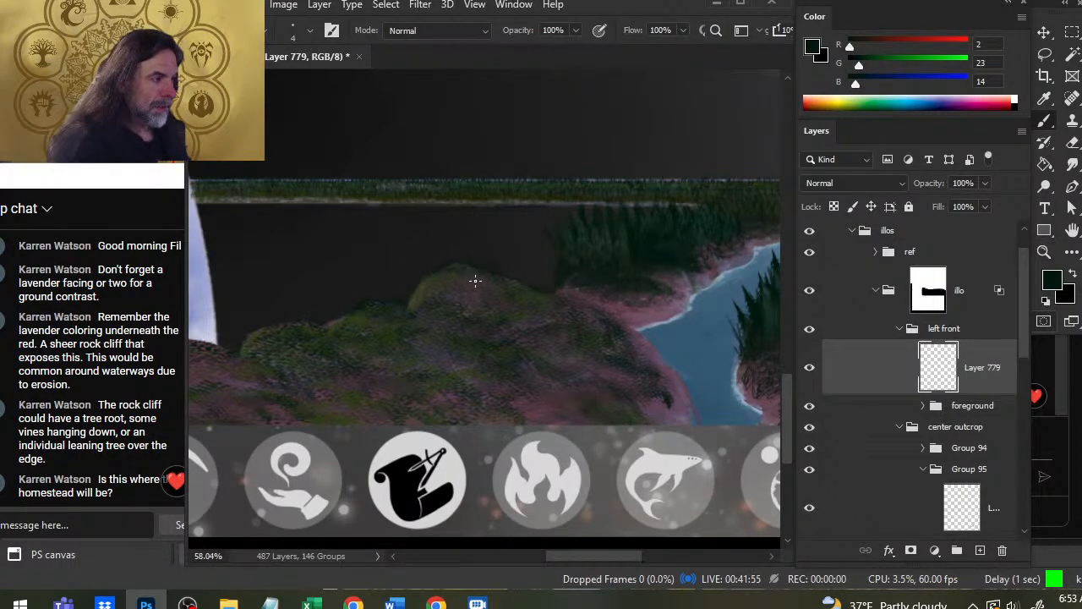
Paint several thin dark green vertical stalks rising from the outcrop's crest and its left slope.
drag(476, 281, 477, 138)
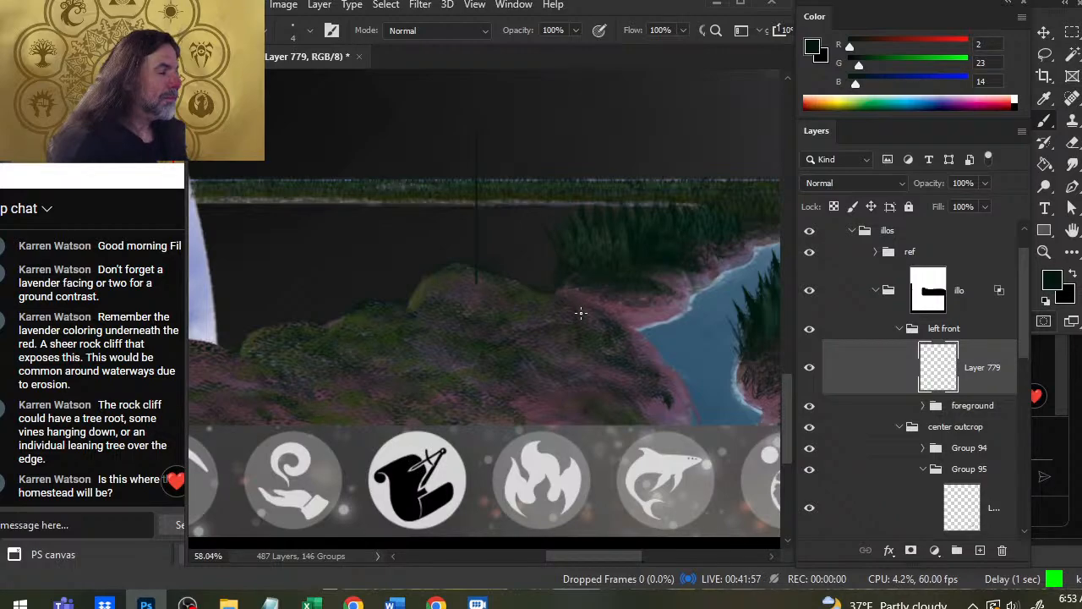
key(z)
mouse_move(583, 316)
mouse_down()
mouse_move(553, 323)
mouse_move(569, 329)
mouse_move(555, 321)
mouse_move(580, 368)
mouse_move(496, 338)
mouse_move(495, 306)
mouse_move(505, 307)
mouse_up()
key(v)
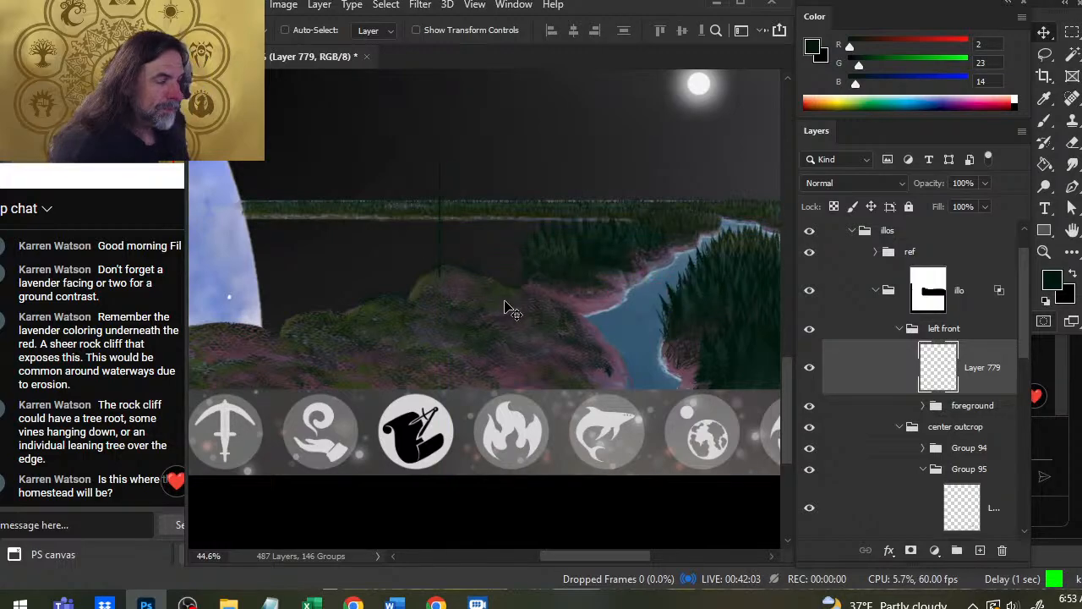
key(b)
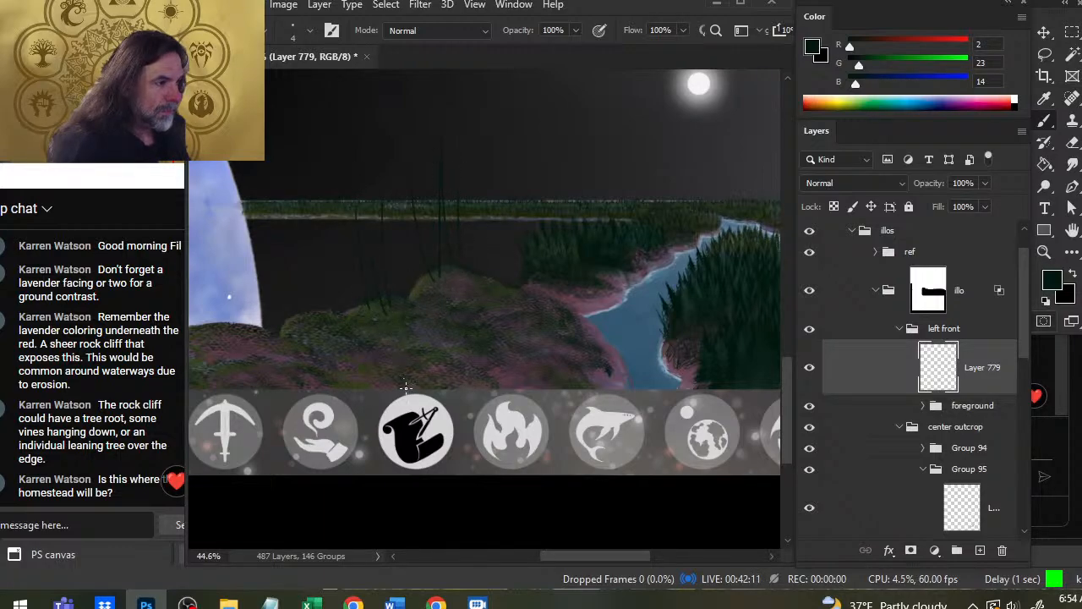
Paint eight thin dark green stalks on the left foreground mounds against the blue planet, shortening the tallest one.
drag(516, 335, 668, 351)
mouse_move(365, 355)
mouse_down()
mouse_move(346, 221)
mouse_move(364, 228)
mouse_up()
drag(356, 351, 314, 206)
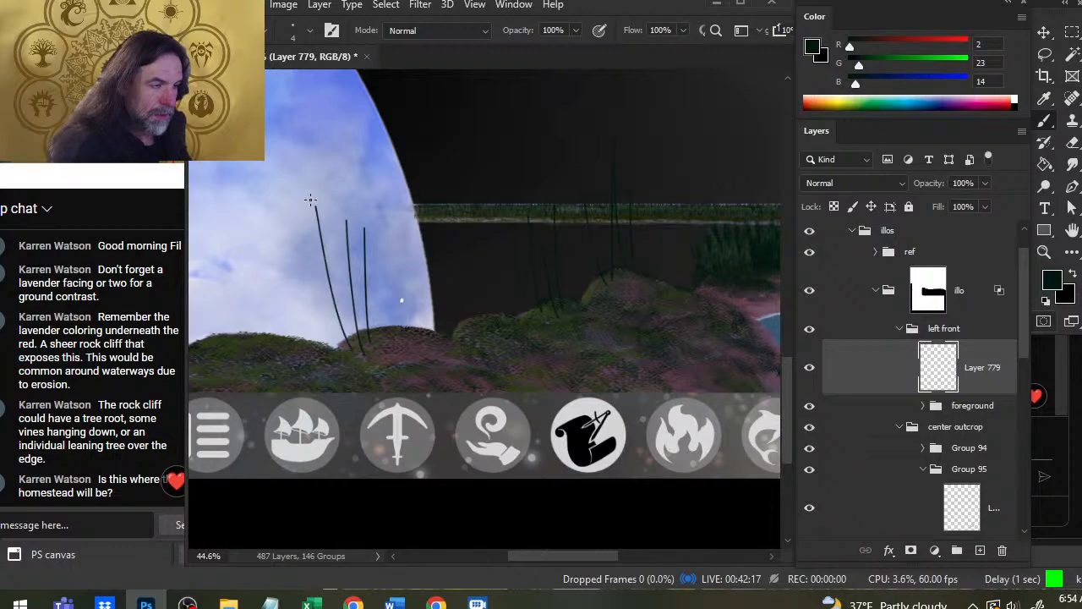
drag(380, 319, 533, 303)
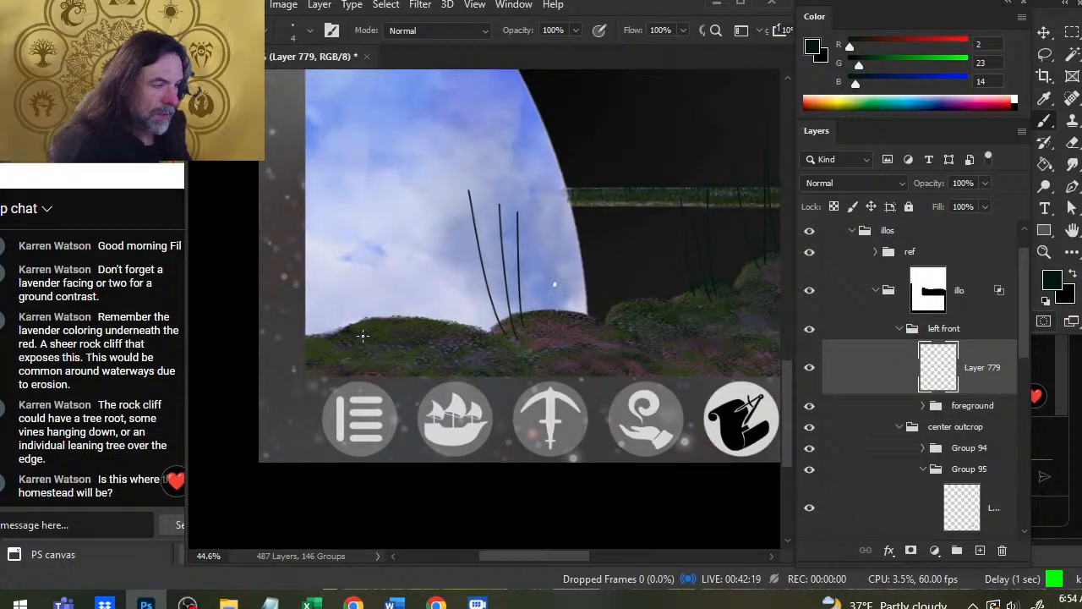
mouse_move(365, 348)
mouse_down()
mouse_move(333, 222)
mouse_move(351, 196)
mouse_up()
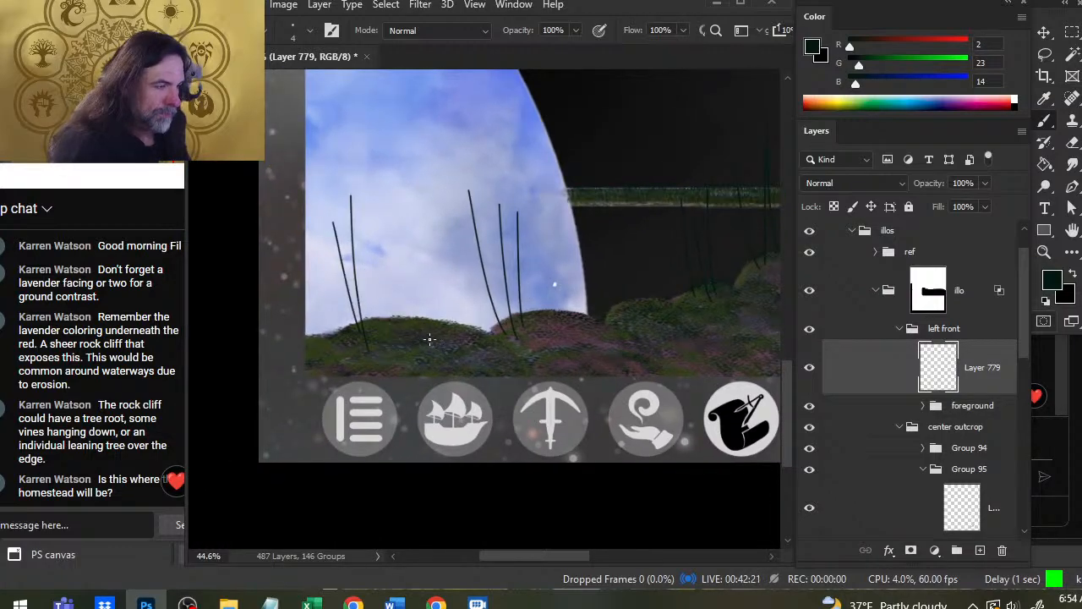
drag(427, 337, 392, 183)
drag(435, 327, 429, 206)
drag(451, 309, 444, 140)
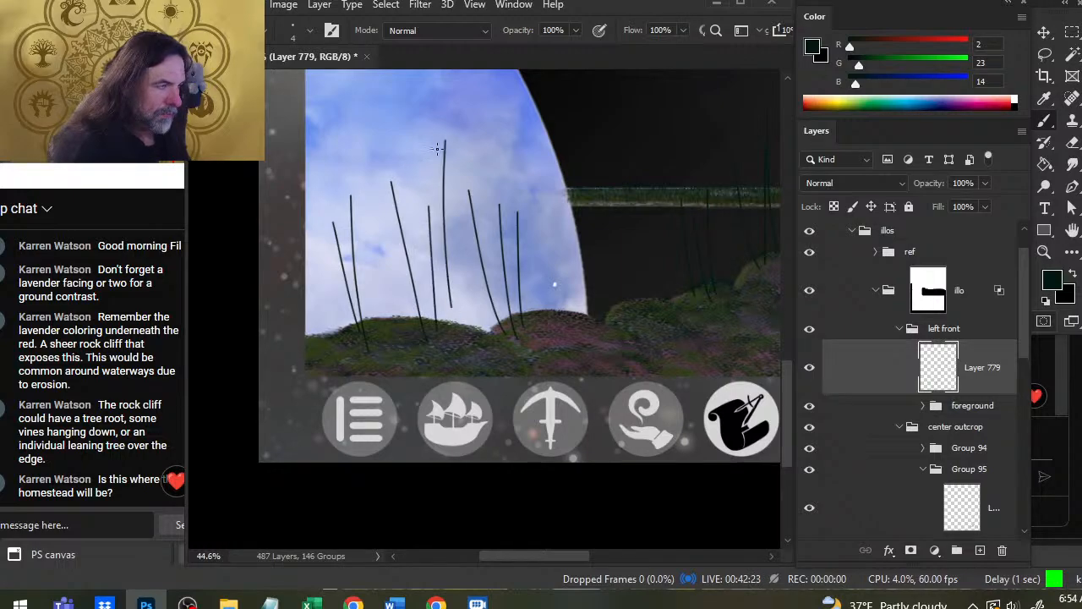
key(ctrl+z)
drag(450, 336, 447, 217)
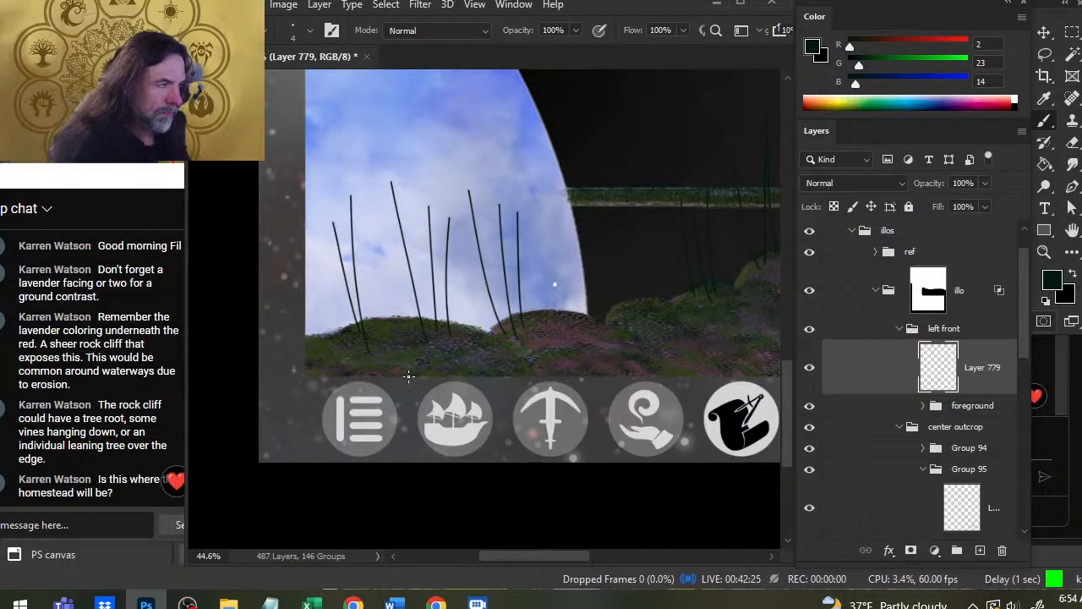
Sketch a slanted four-sided platform outline in dark green on the outcrop slope below the crest.
mouse_move(556, 316)
mouse_down()
mouse_move(429, 357)
mouse_move(327, 319)
mouse_up()
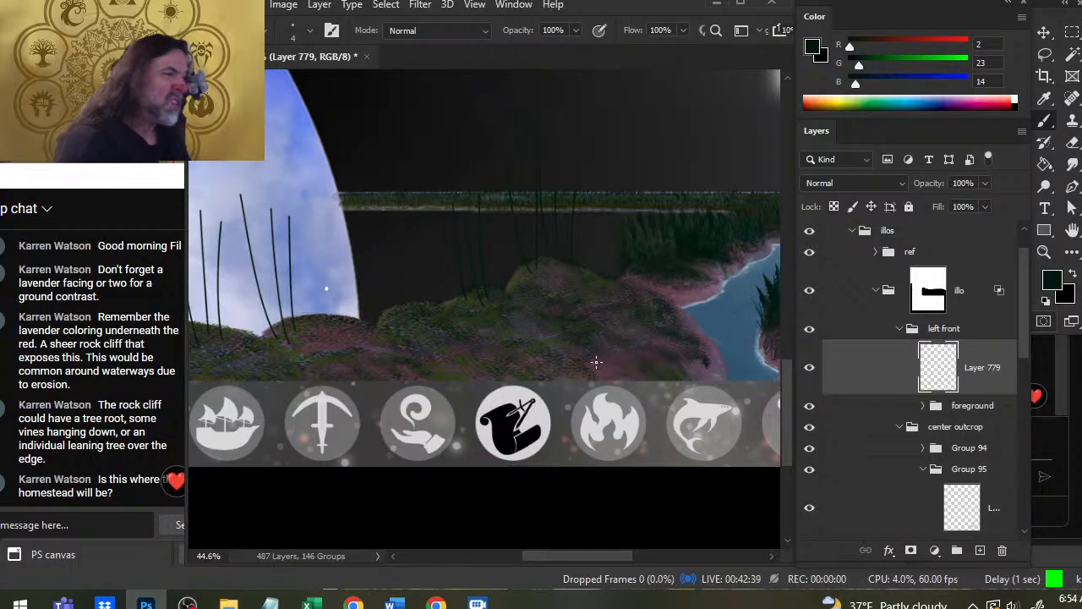
key(z)
drag(659, 288, 587, 313)
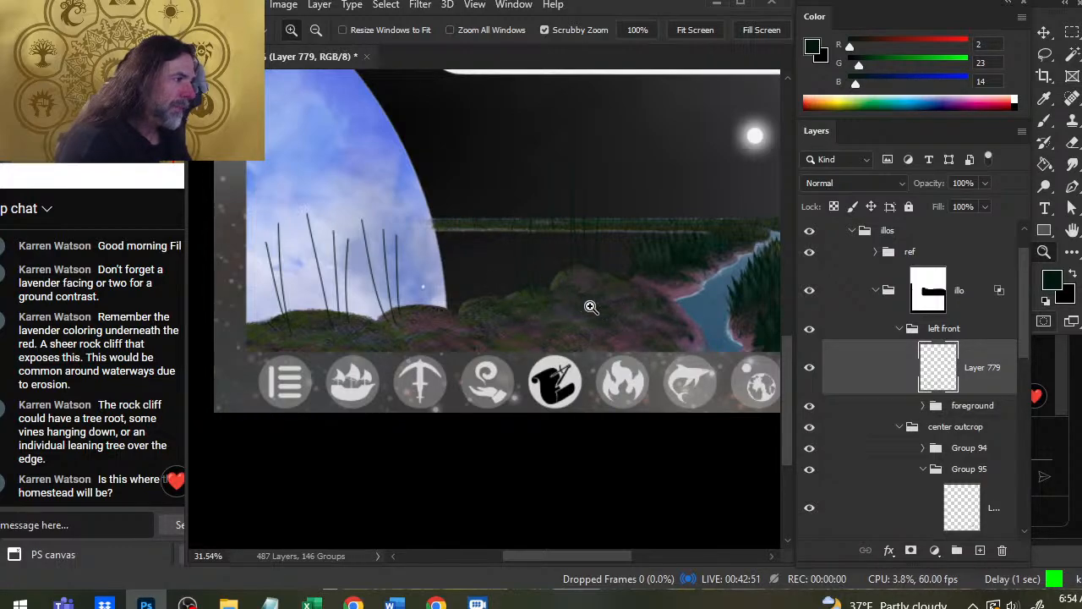
key(b)
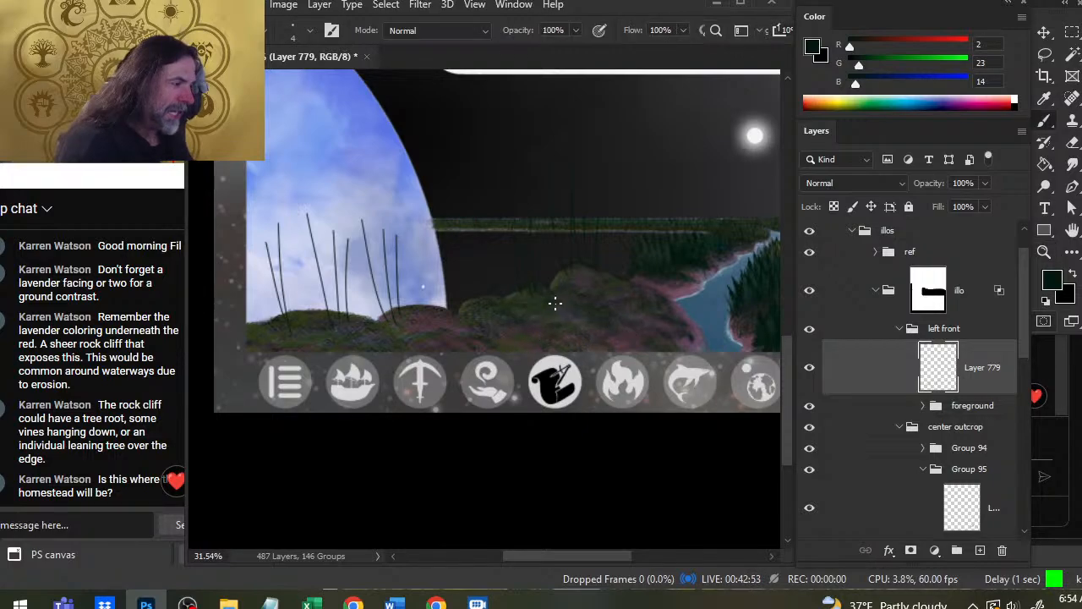
mouse_move(479, 322)
mouse_down()
mouse_move(543, 297)
mouse_move(546, 333)
mouse_move(593, 316)
mouse_move(585, 321)
mouse_up()
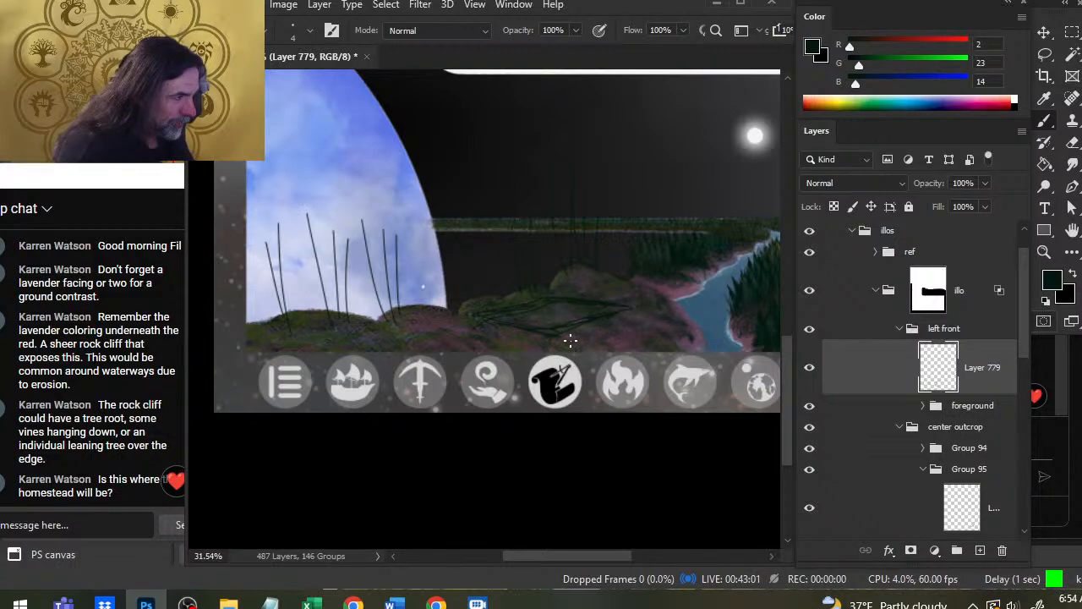
Set the eraser to a hard round tip, 80 px in size with 100% hardness, for cleaning up the platform sketch.
key(e)
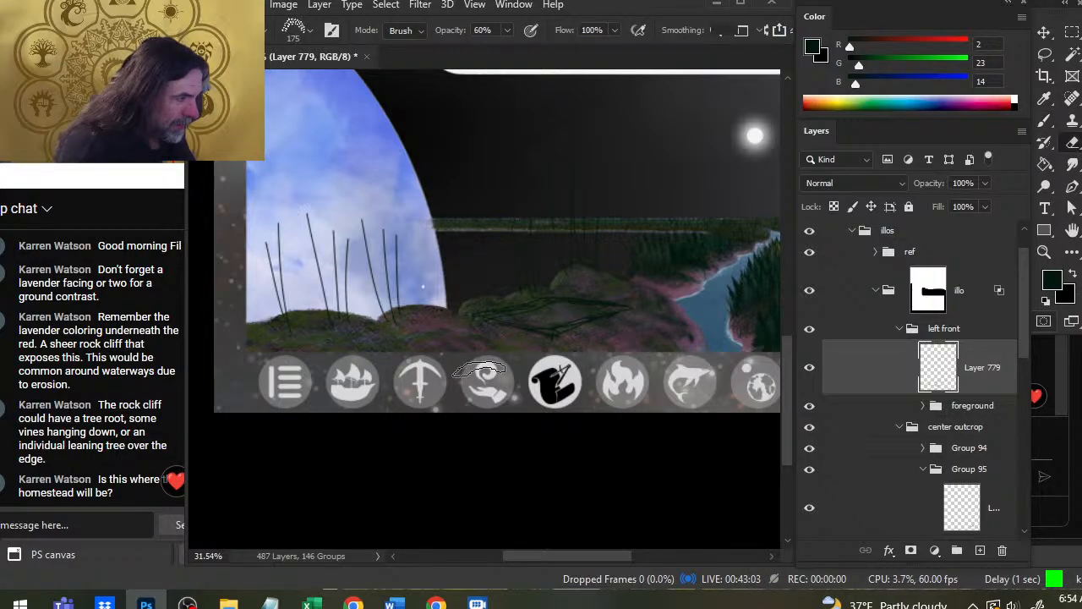
key(b)
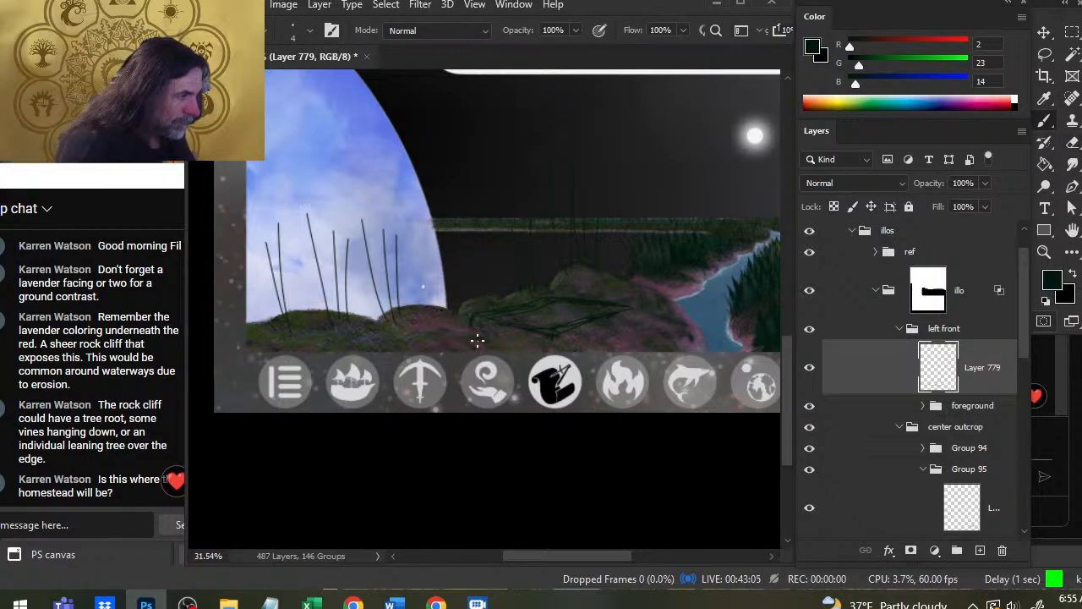
key(e)
right_click(477, 340)
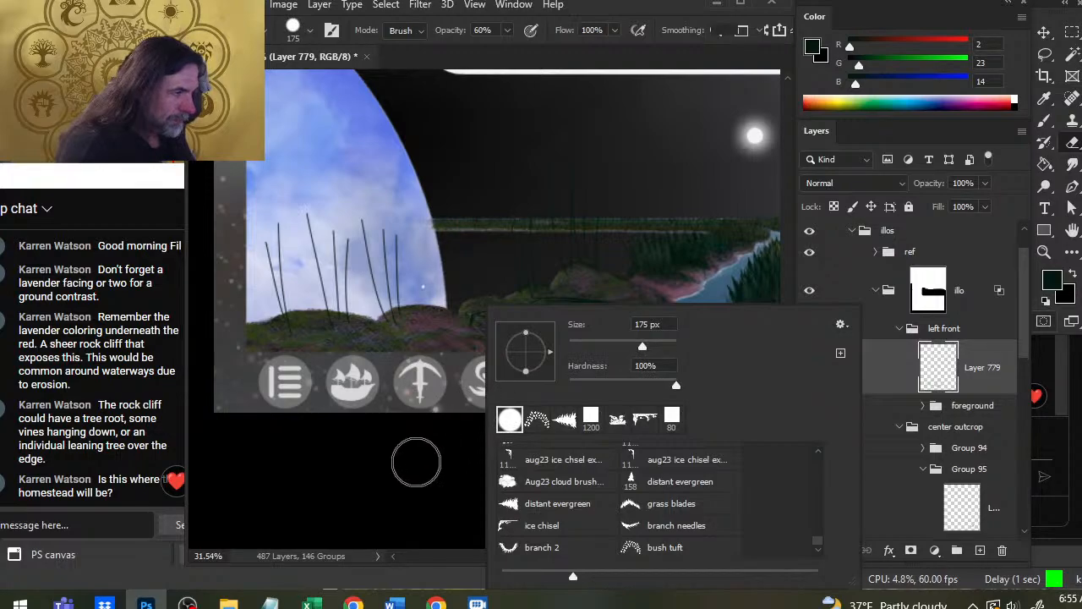
click(415, 462)
key(bracketleft)
key(bracketleft)
key(bracketleft)
key(bracketleft)
key(bracketleft)
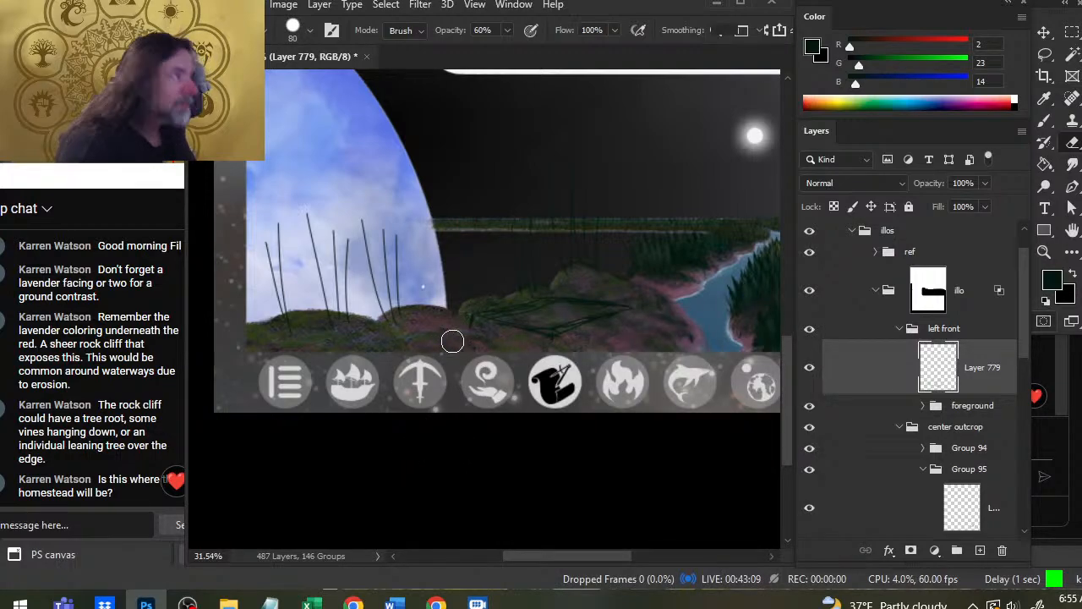
key(0)
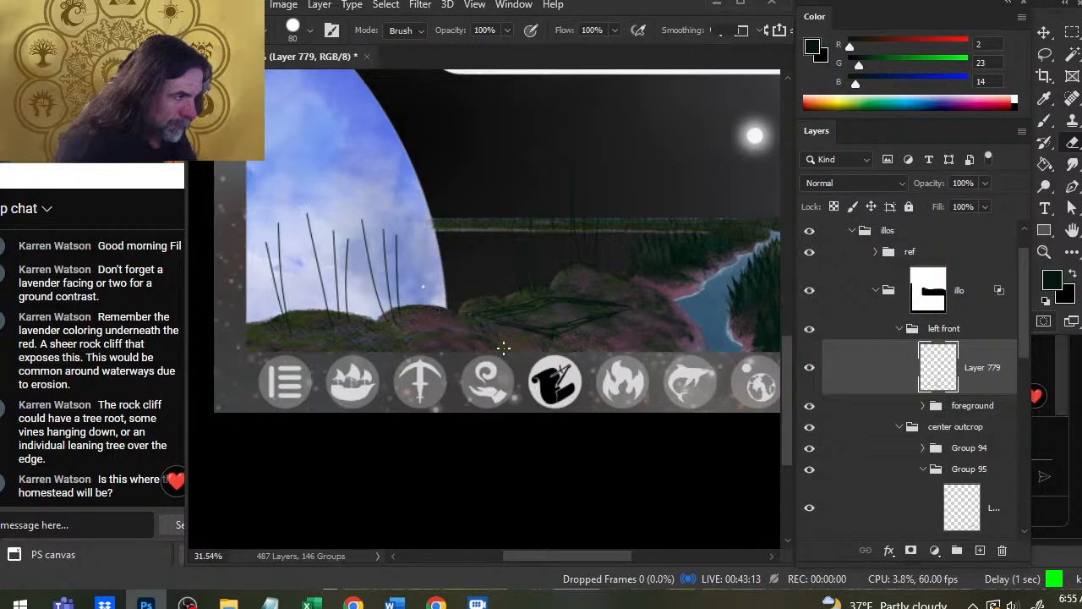
Hatch the platform sketch with dark green plank lines, and put the lassoed platform on a new layer.
key(b)
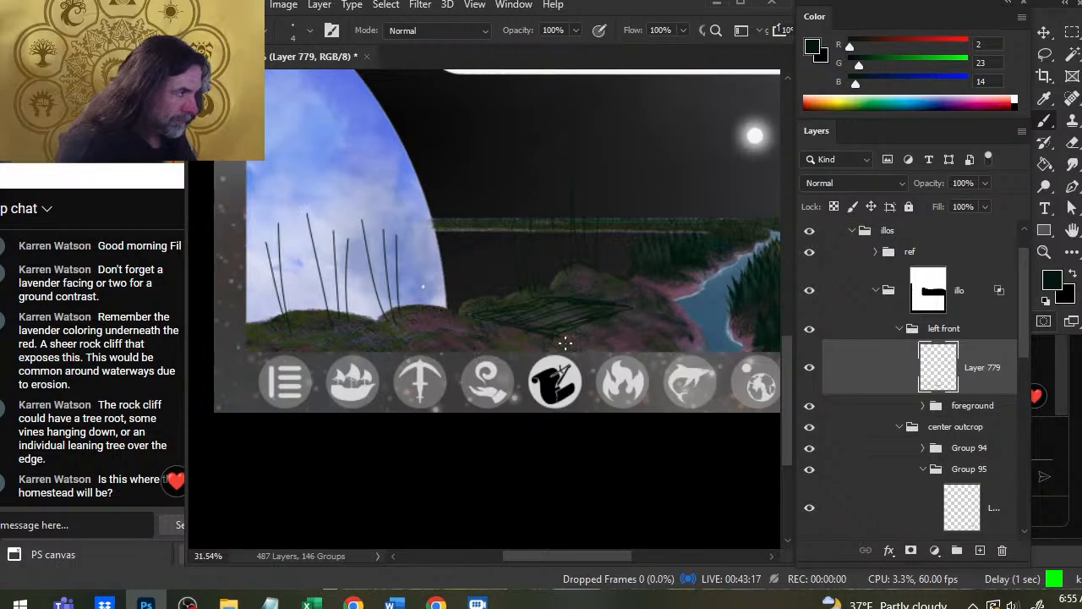
key(v)
key(l)
mouse_move(605, 299)
mouse_down()
mouse_move(531, 293)
mouse_move(456, 317)
mouse_move(551, 351)
mouse_move(641, 317)
mouse_move(636, 296)
mouse_move(550, 291)
mouse_move(611, 307)
mouse_up()
key(ctrl+j)
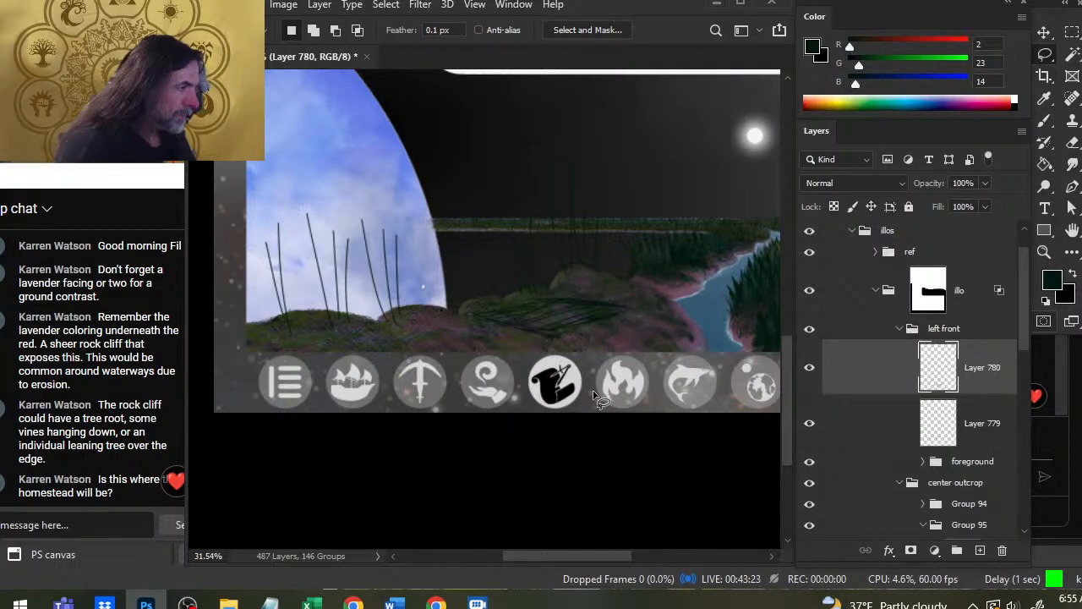
Reposition the platform sketch on the outcrop slope and touch up its edges and lines.
key(v)
drag(652, 368, 623, 323)
key(e)
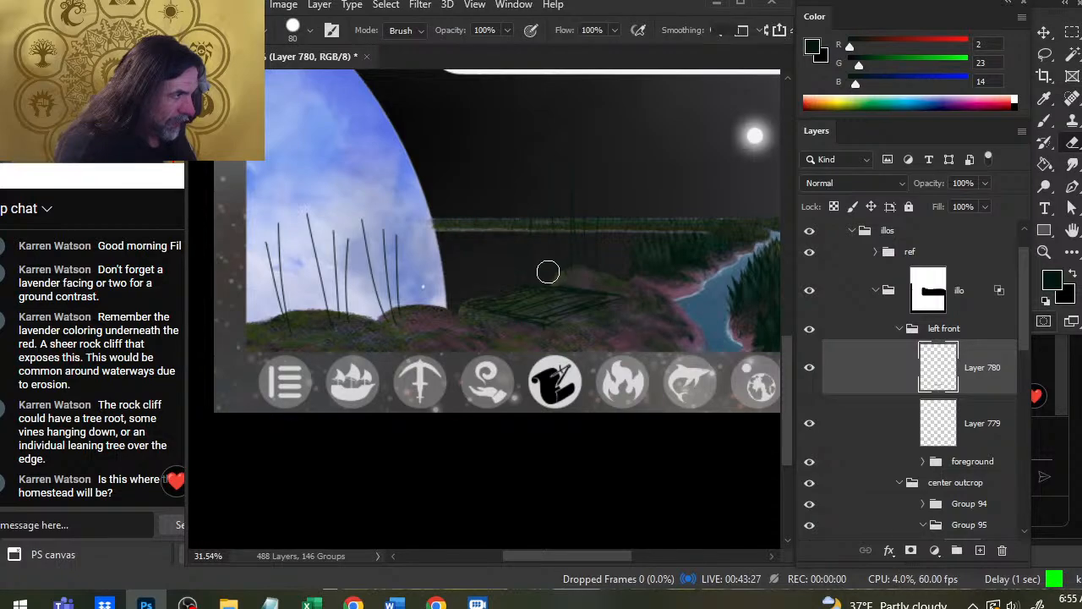
key(b)
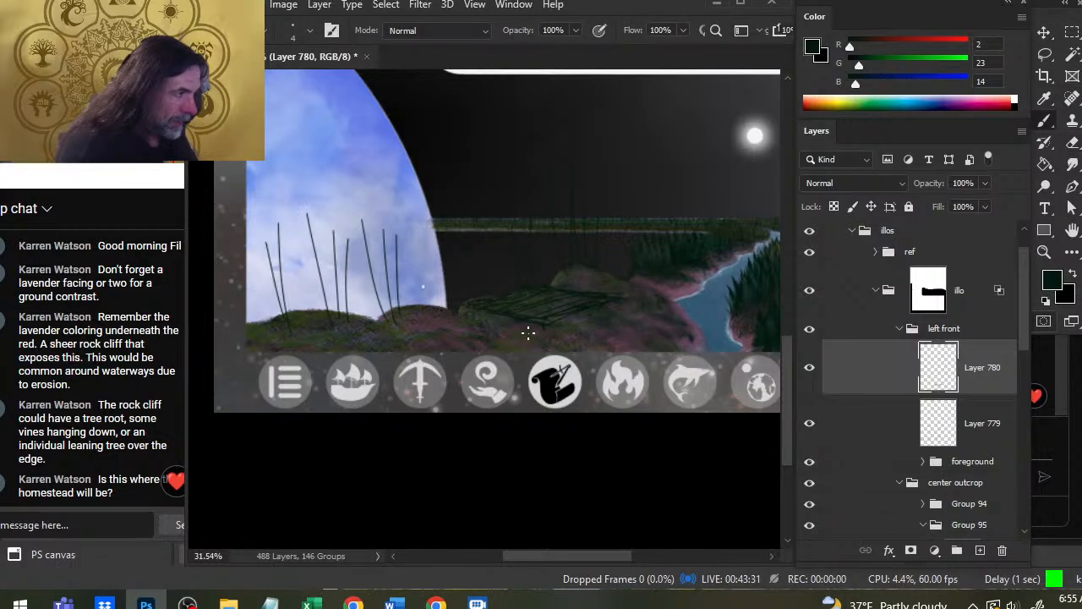
key(v)
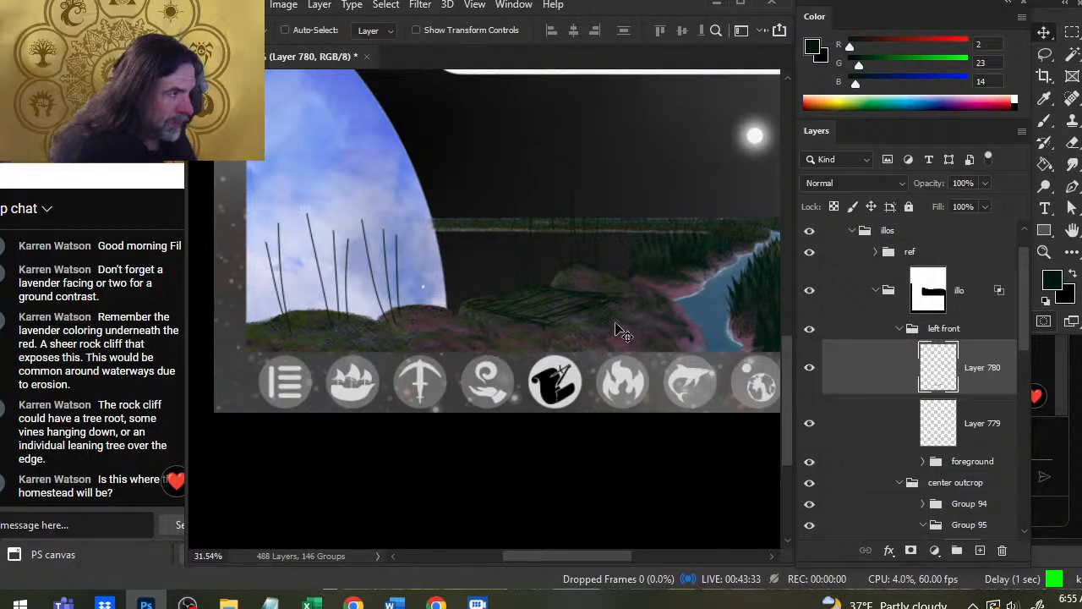
mouse_move(613, 330)
mouse_down()
mouse_move(628, 328)
mouse_move(552, 326)
mouse_up()
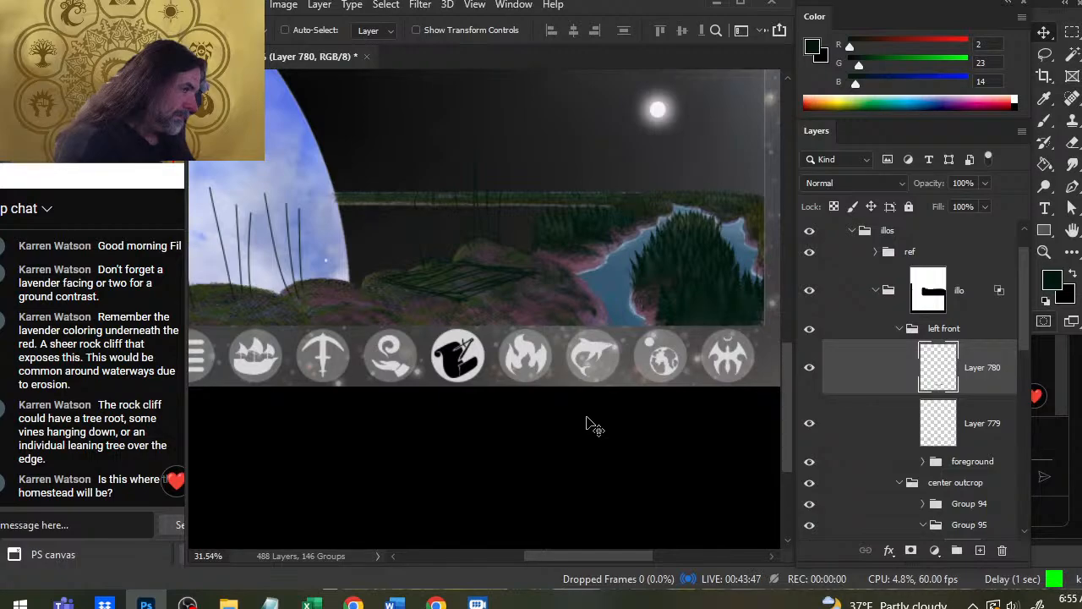
Scale the platform sketch down proportionally to 79.86% and adjust its placement on the slope.
key(l)
right_click(543, 310)
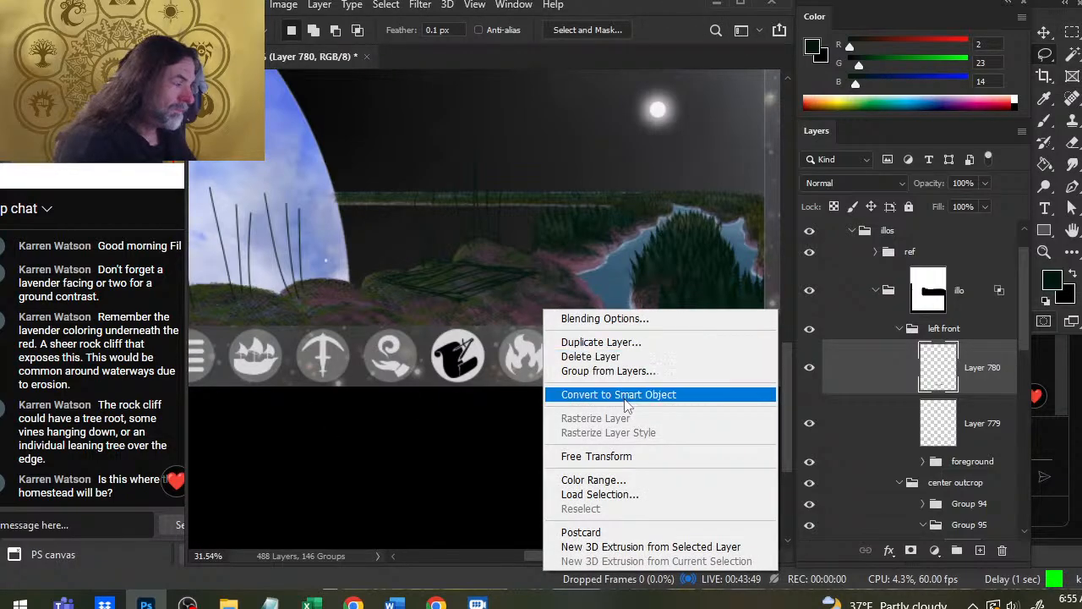
click(640, 457)
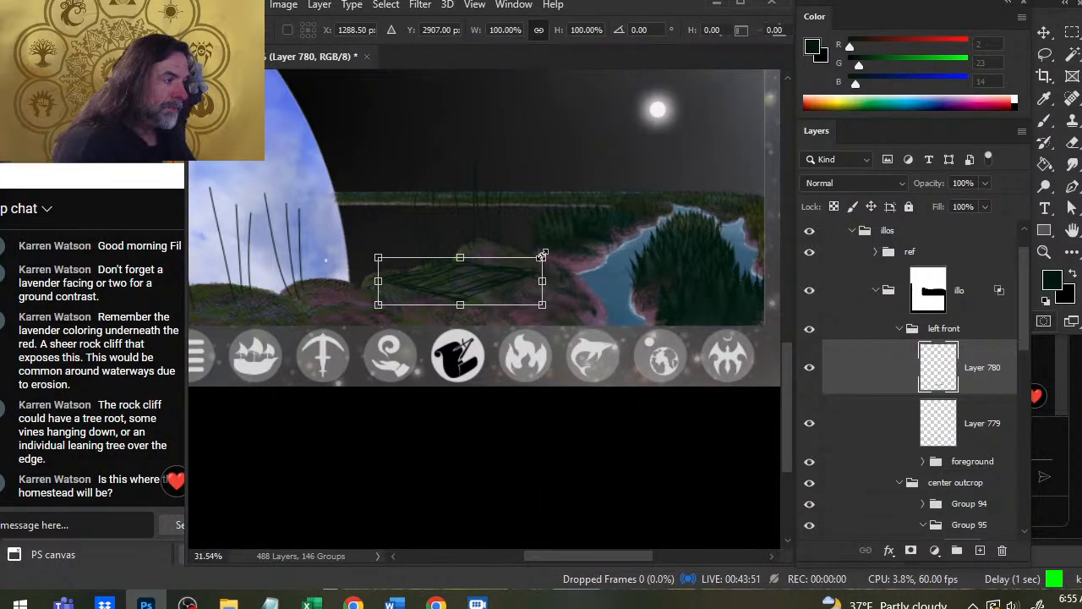
drag(536, 254, 513, 265)
key(Return)
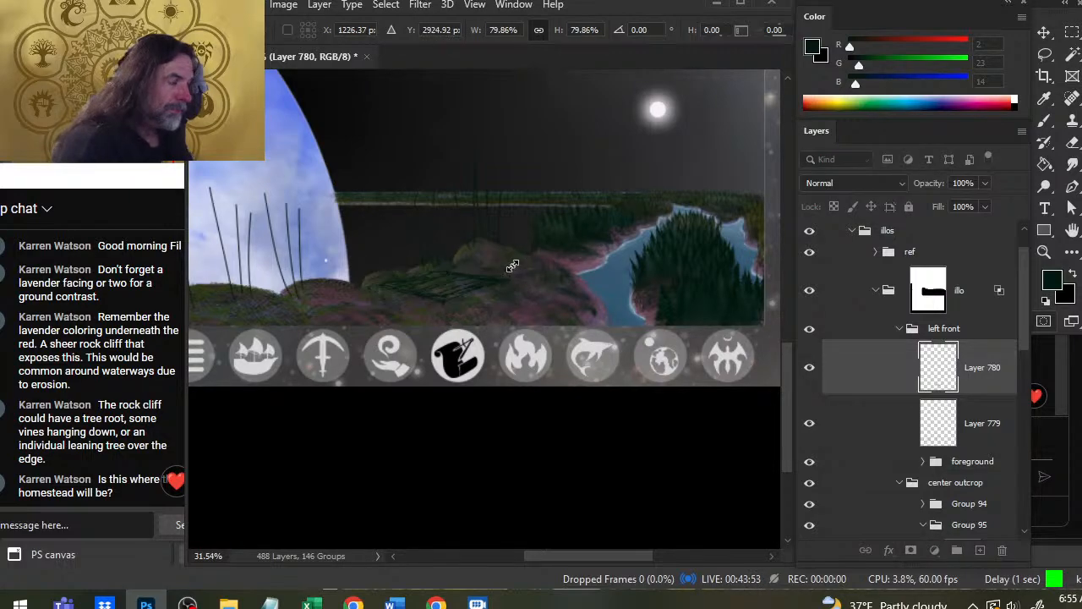
key(v)
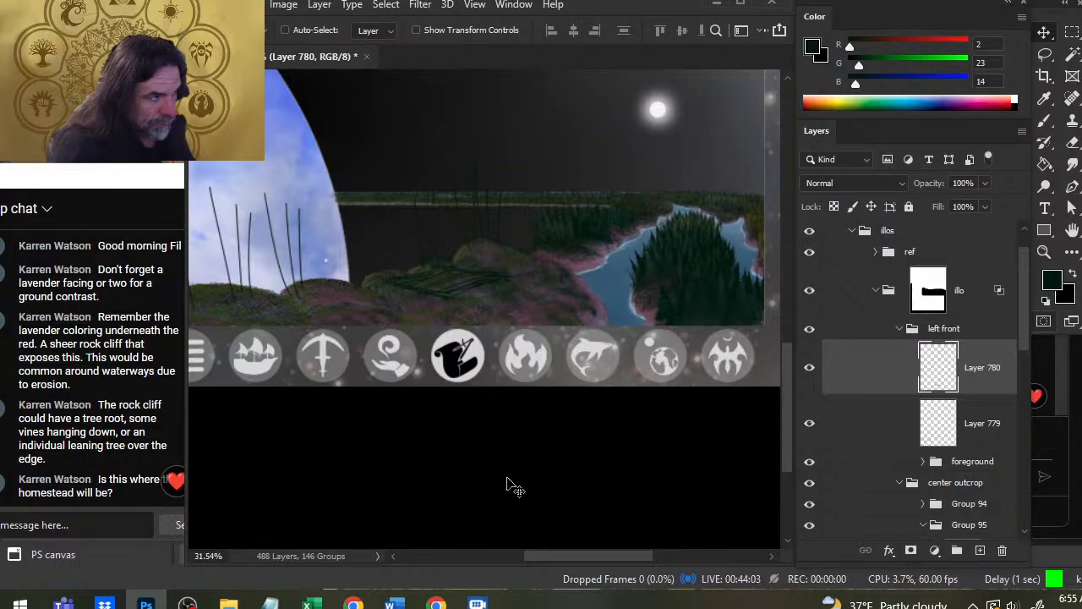
Shrink the platform sketch proportionally once more and settle it on the left part of the outcrop.
key(l)
right_click(591, 284)
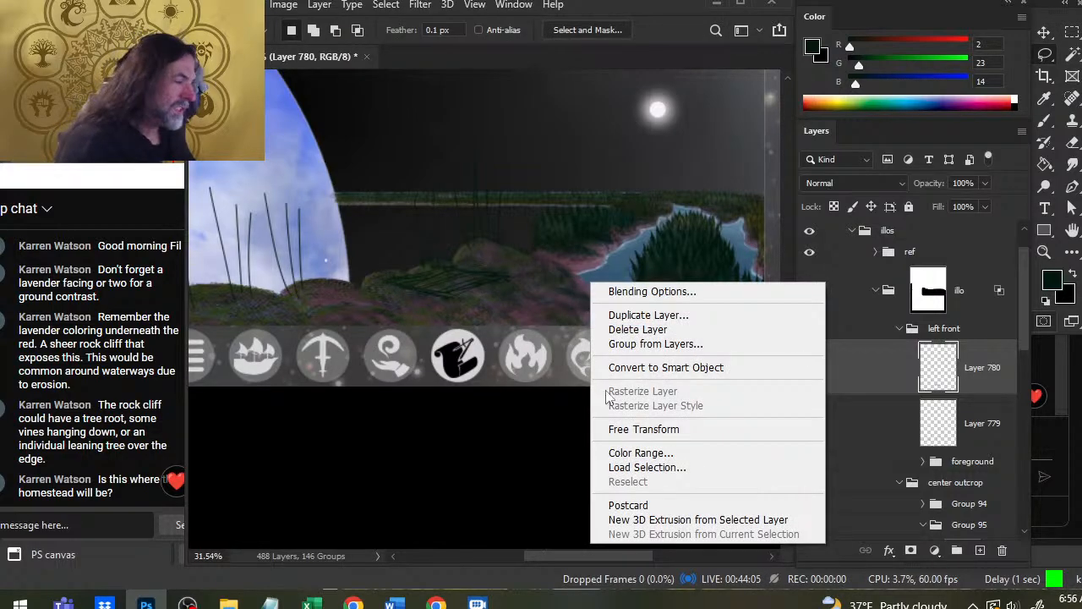
click(658, 431)
drag(515, 262, 488, 276)
key(Return)
key(v)
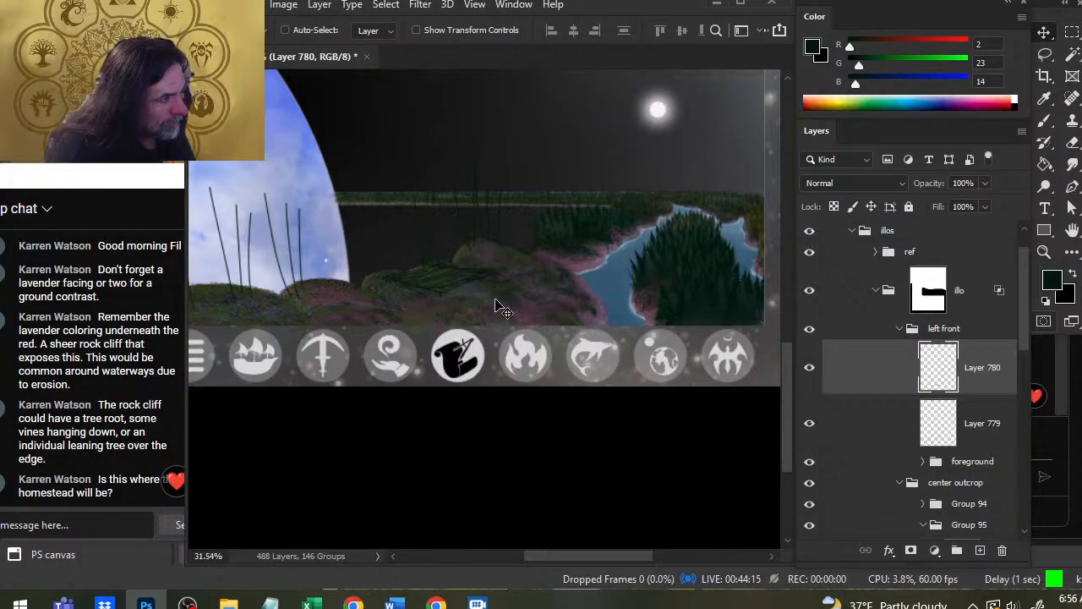
Sketch a hatched dark green platform along the pink riverbank edge below the dark trees.
key(b)
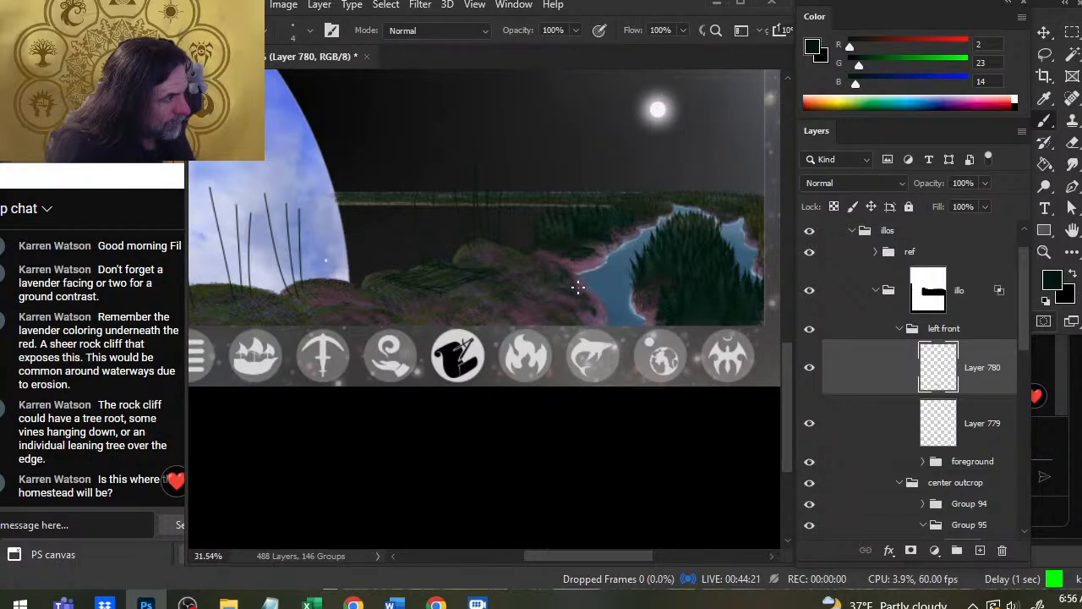
key(e)
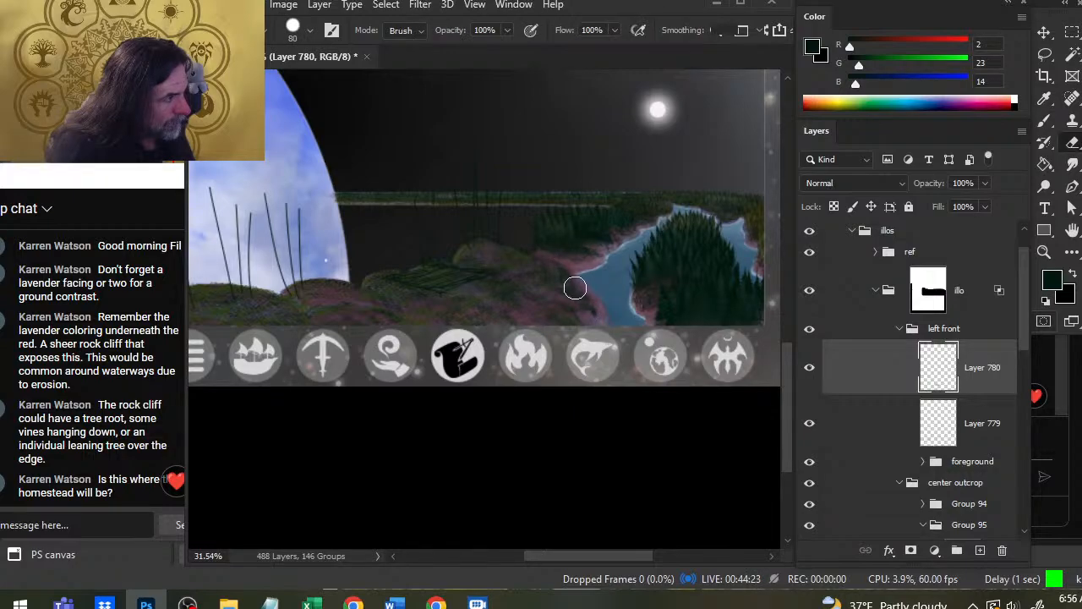
key(z)
drag(526, 222, 587, 292)
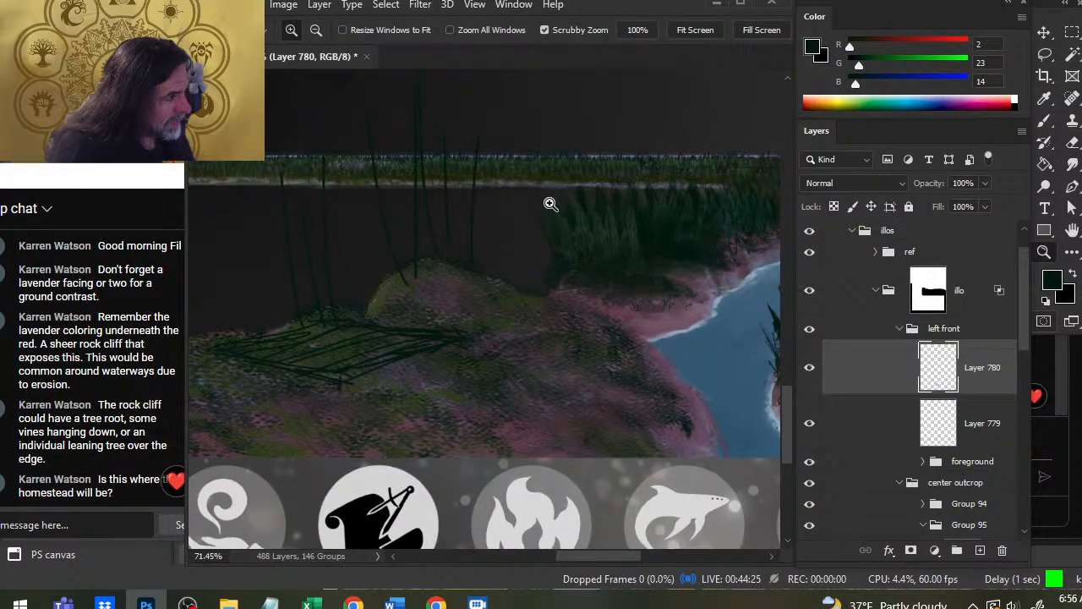
key(b)
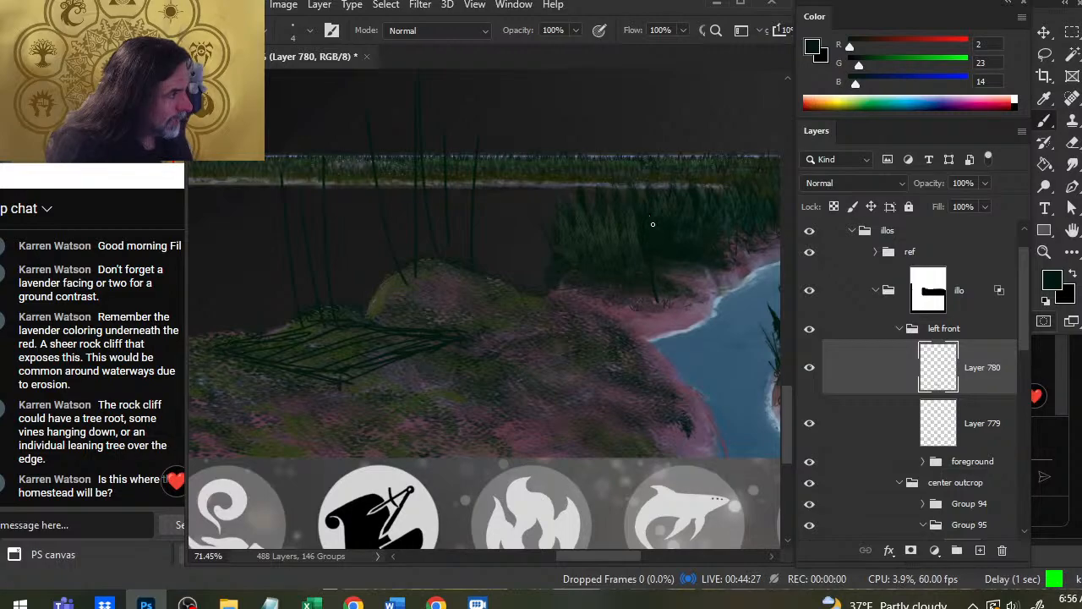
mouse_move(551, 286)
mouse_down()
mouse_move(599, 270)
mouse_move(581, 272)
mouse_move(684, 287)
mouse_move(652, 304)
mouse_up()
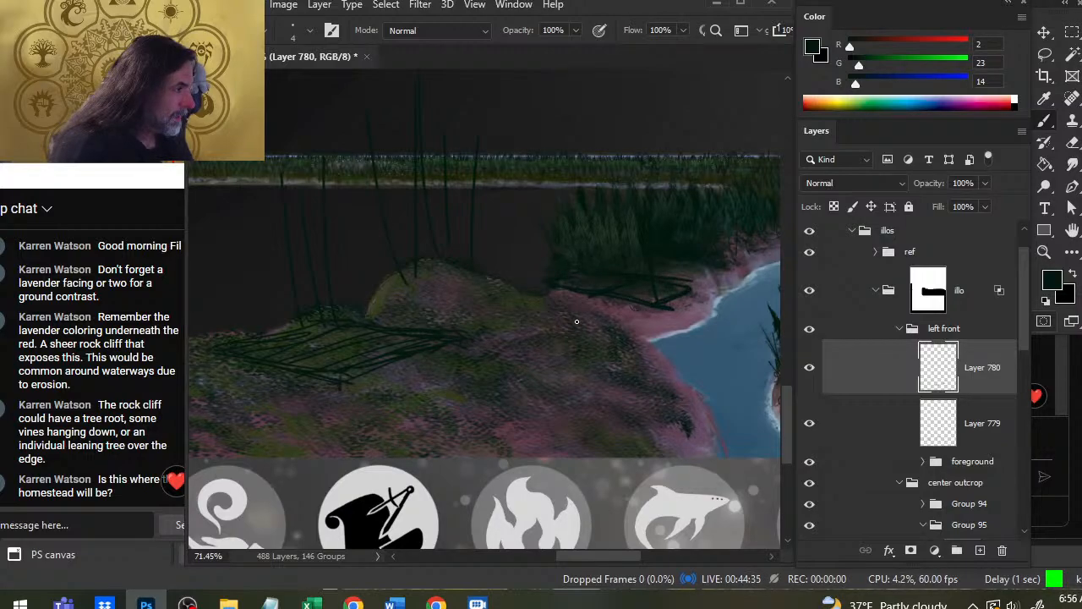
key(e)
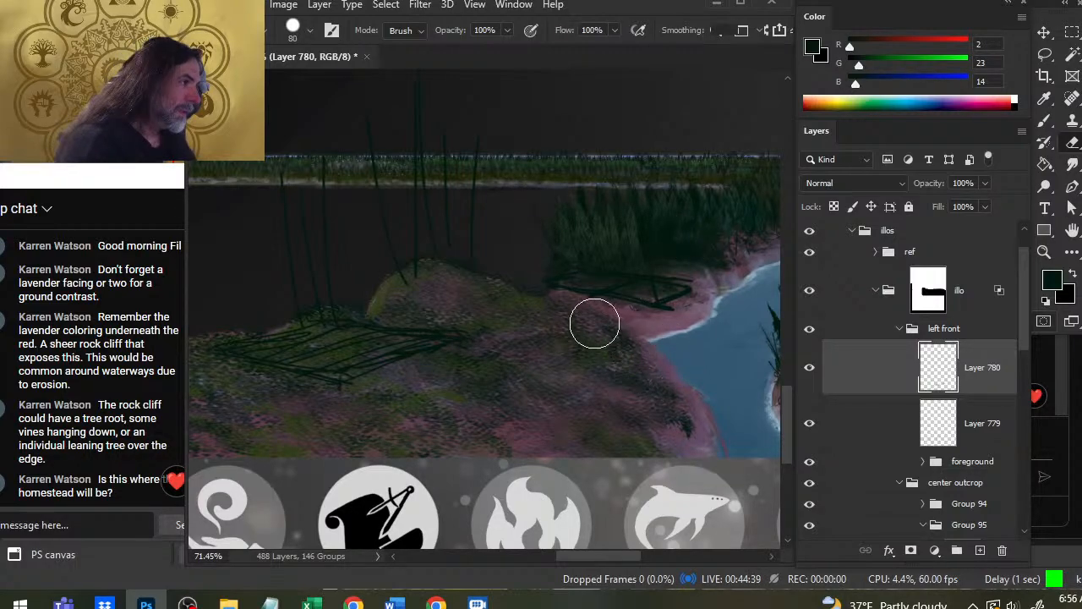
key(b)
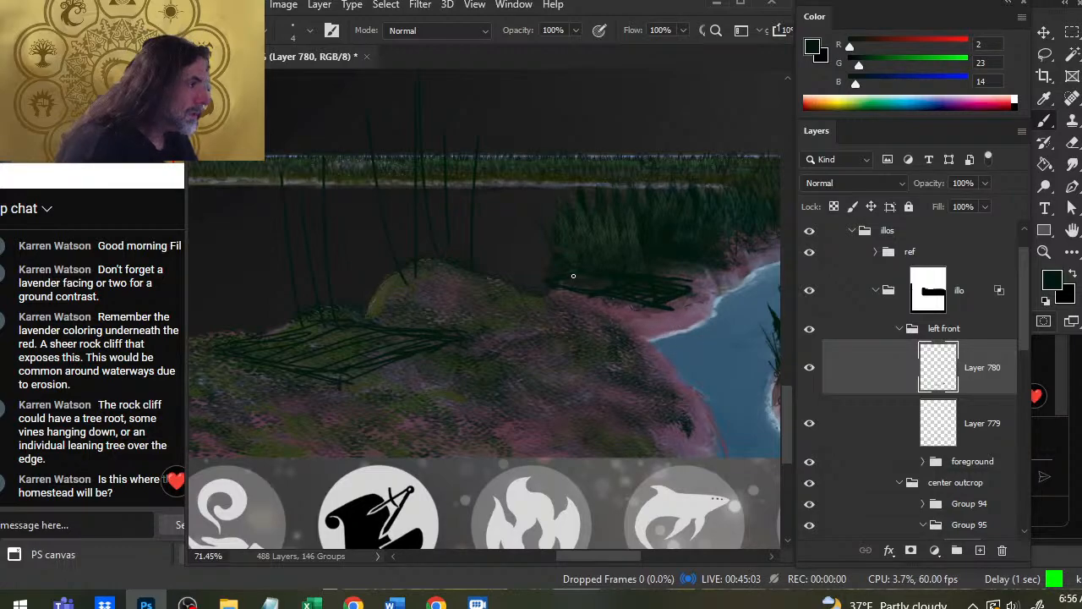
Sketch a rounded dark green outline above the riverbank platform and erase its stray lines.
key(ctrl)
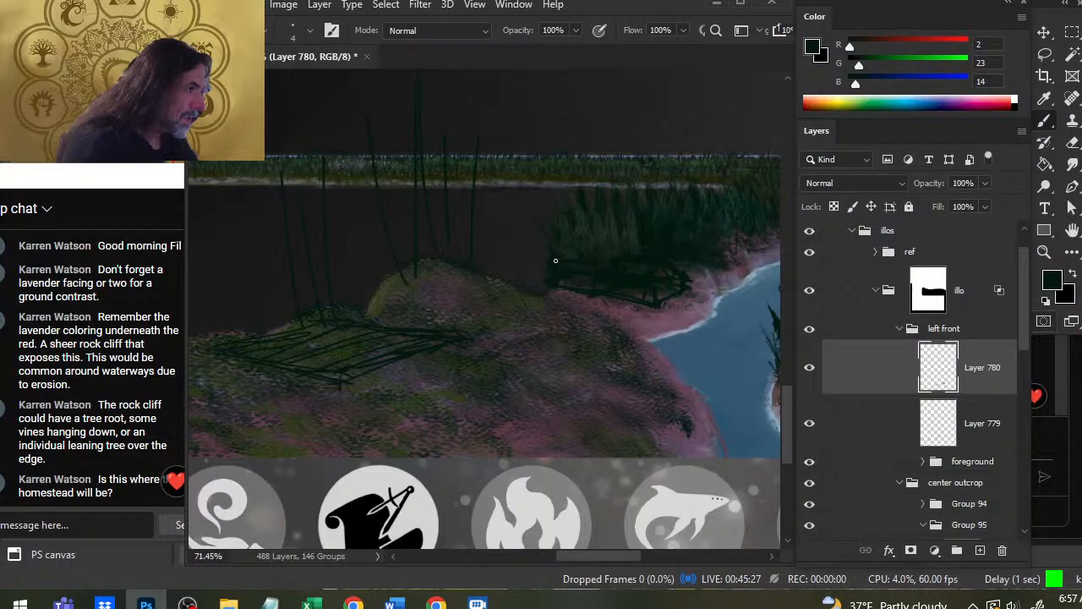
mouse_move(543, 250)
mouse_down()
mouse_move(599, 249)
mouse_move(591, 242)
mouse_up()
key(e)
key(b)
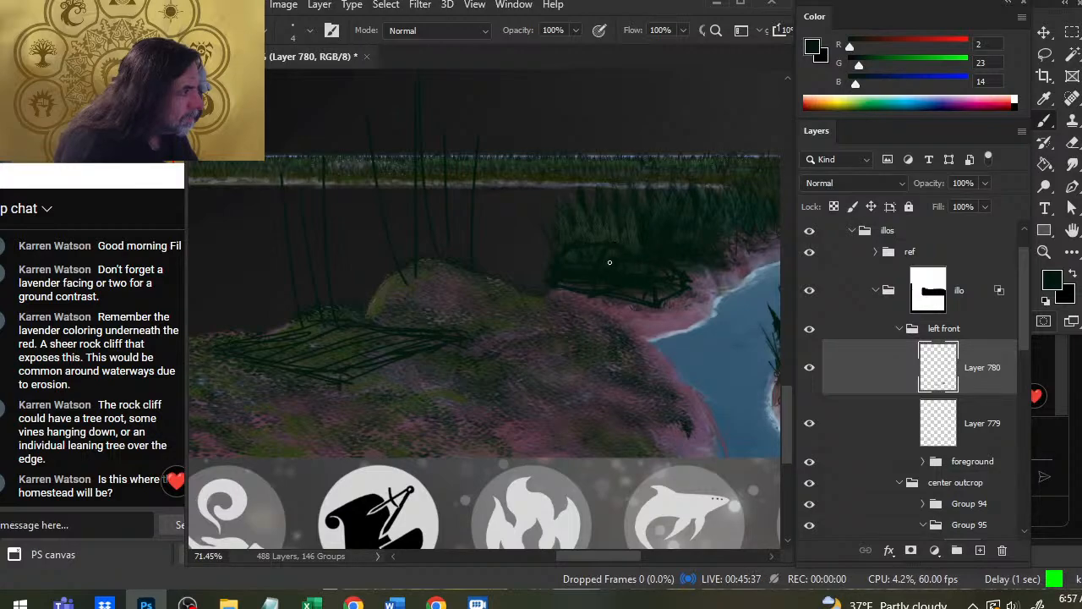
key(e)
drag(585, 248, 583, 279)
key(b)
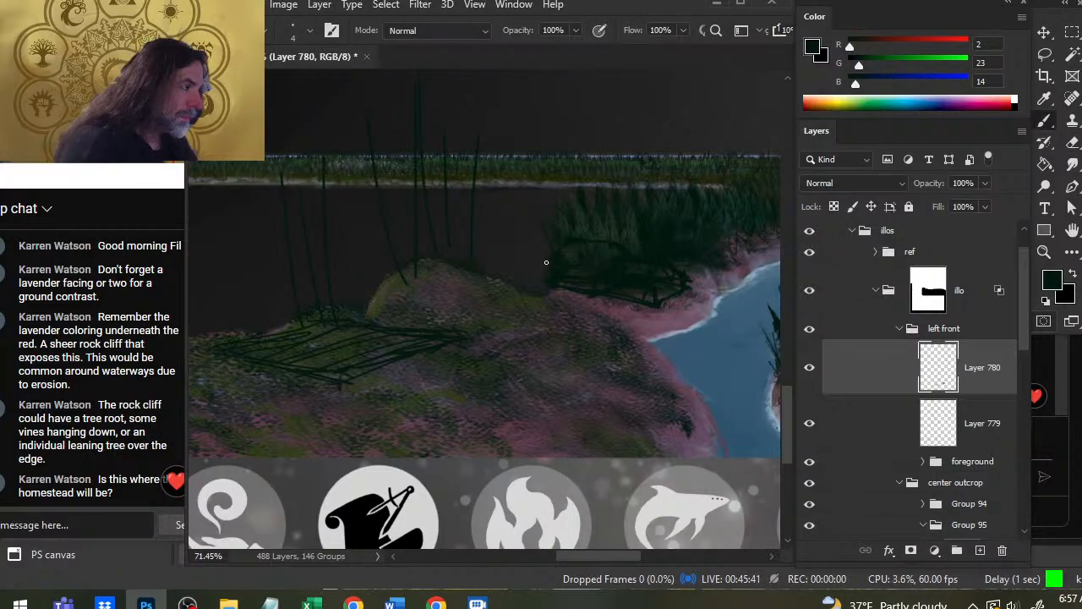
Examine the lodge reference photos and the whole scene, toggling Layer 780's visibility to judge the platform sketches.
drag(681, 319, 560, 346)
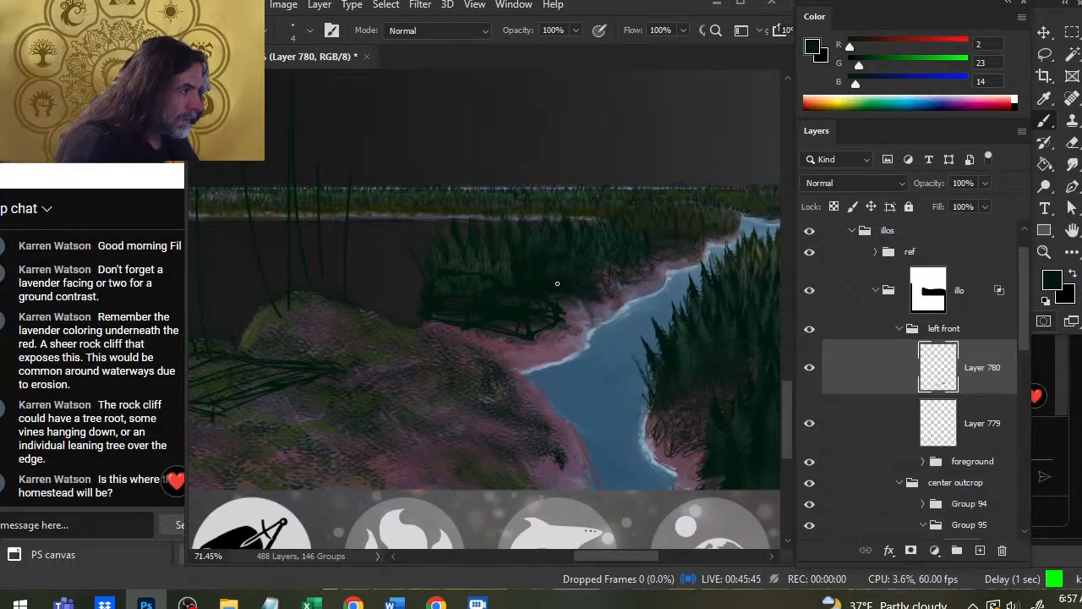
key(z)
drag(638, 298, 478, 302)
drag(629, 186, 622, 505)
drag(682, 245, 583, 308)
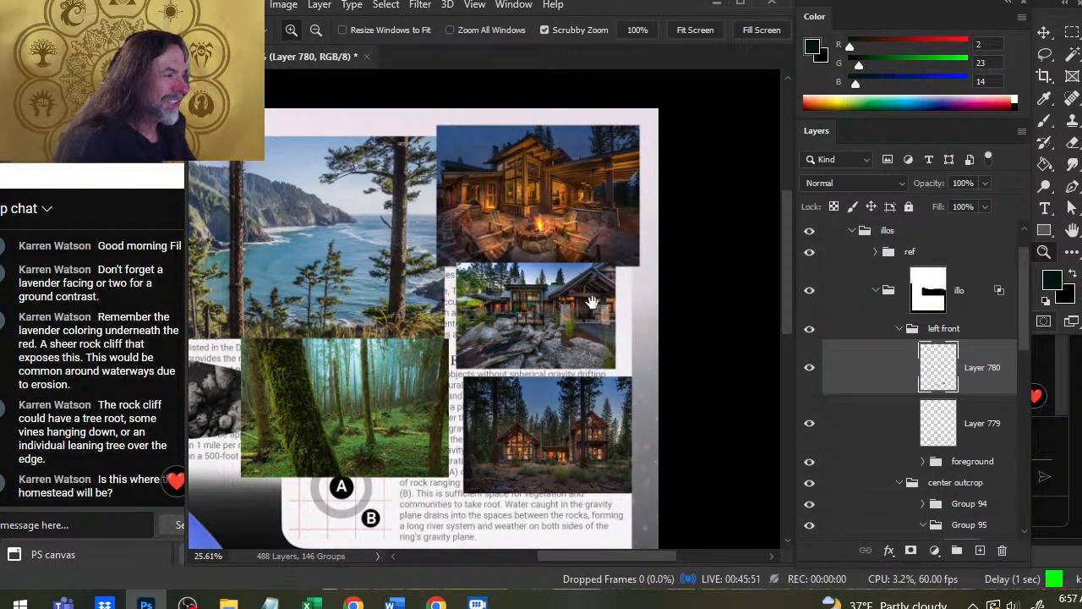
drag(541, 490, 653, 167)
drag(680, 254, 632, 212)
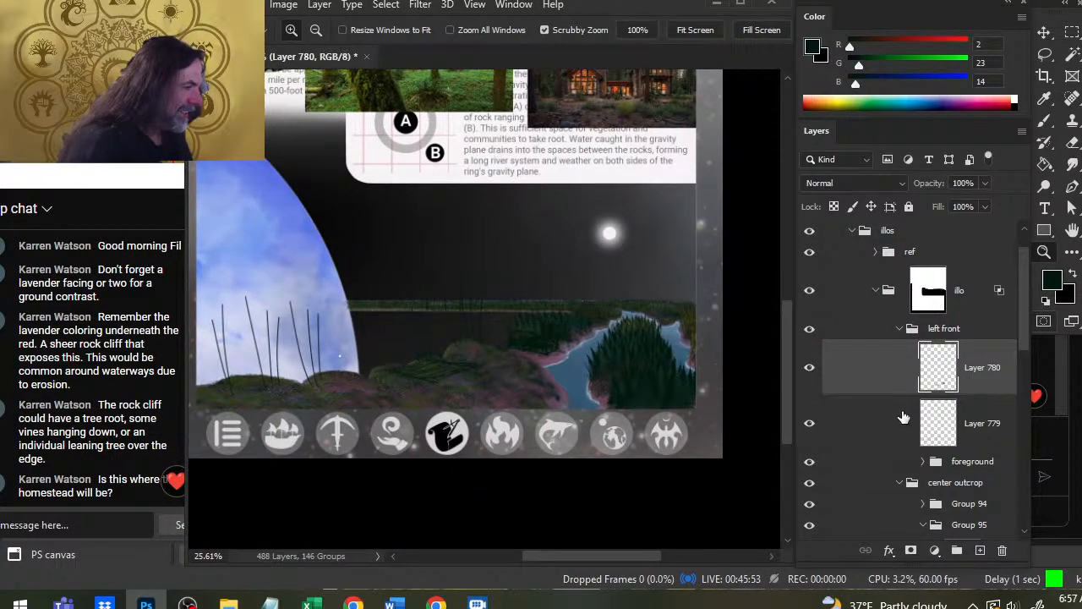
click(812, 368)
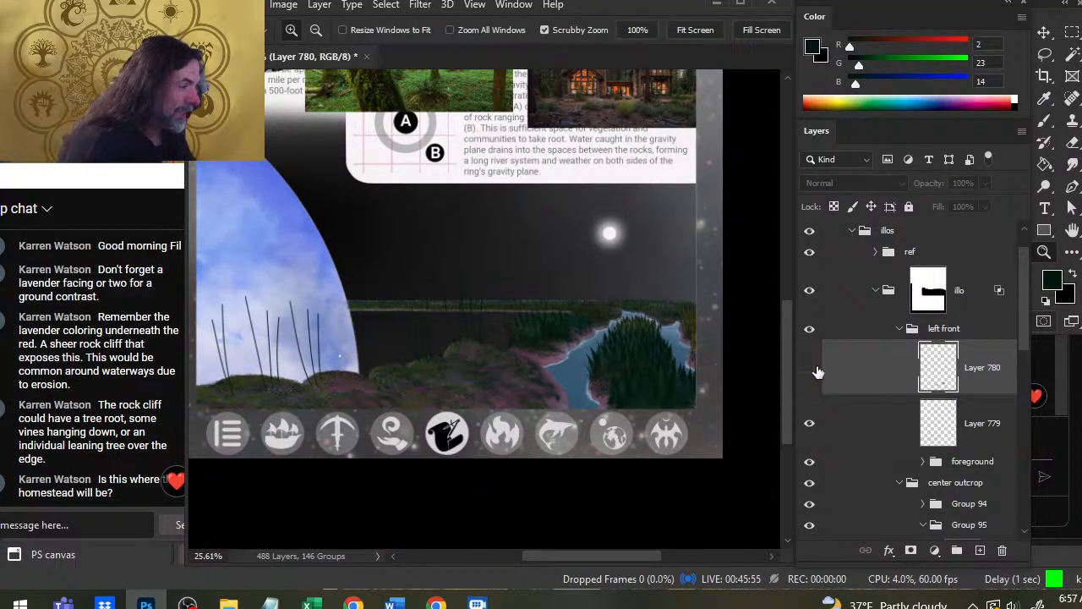
click(812, 367)
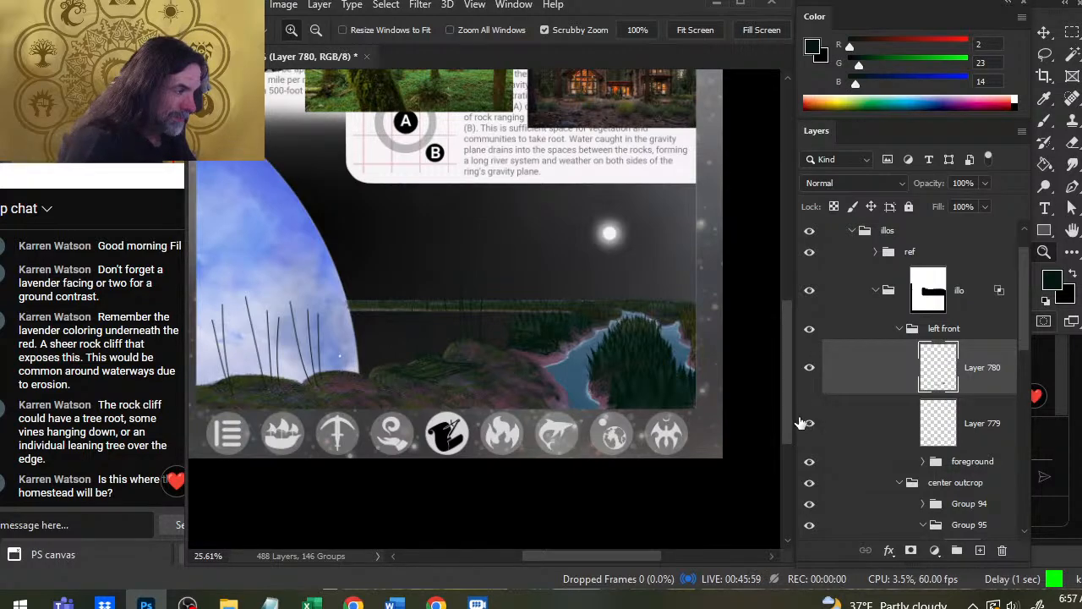
click(810, 368)
click(810, 368)
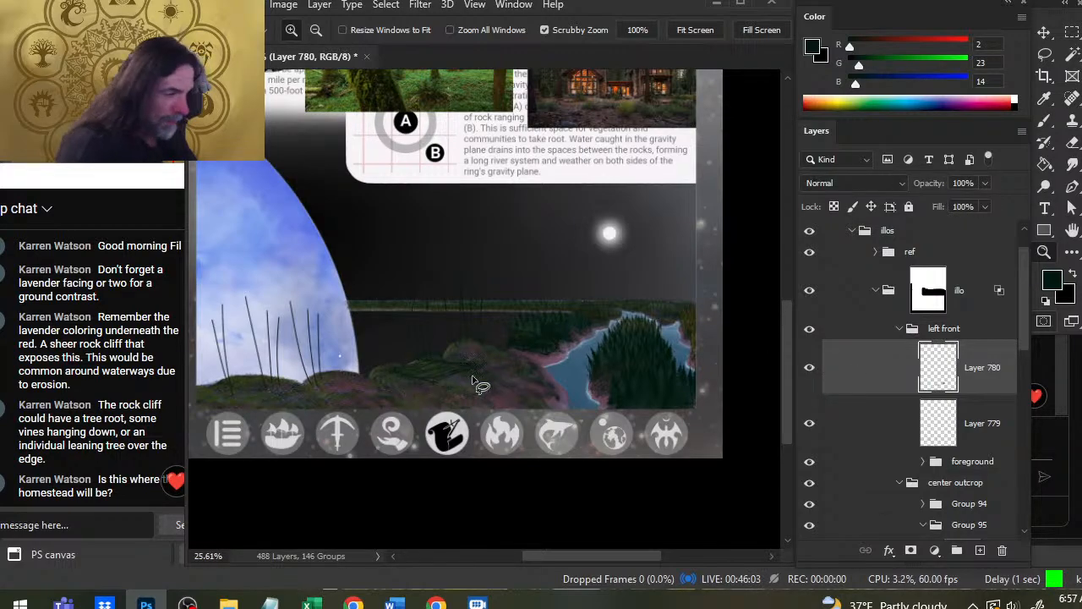
Lasso the outcrop platform on Layer 780 and cut it to its own new layer.
key(l)
mouse_move(510, 374)
mouse_down()
mouse_move(485, 426)
mouse_move(511, 422)
mouse_up()
key(ctrl+shift+j)
Shift the outcrop platform toward the left part of the slope and enlarge it slightly with Free Transform.
key(z)
drag(490, 371, 500, 415)
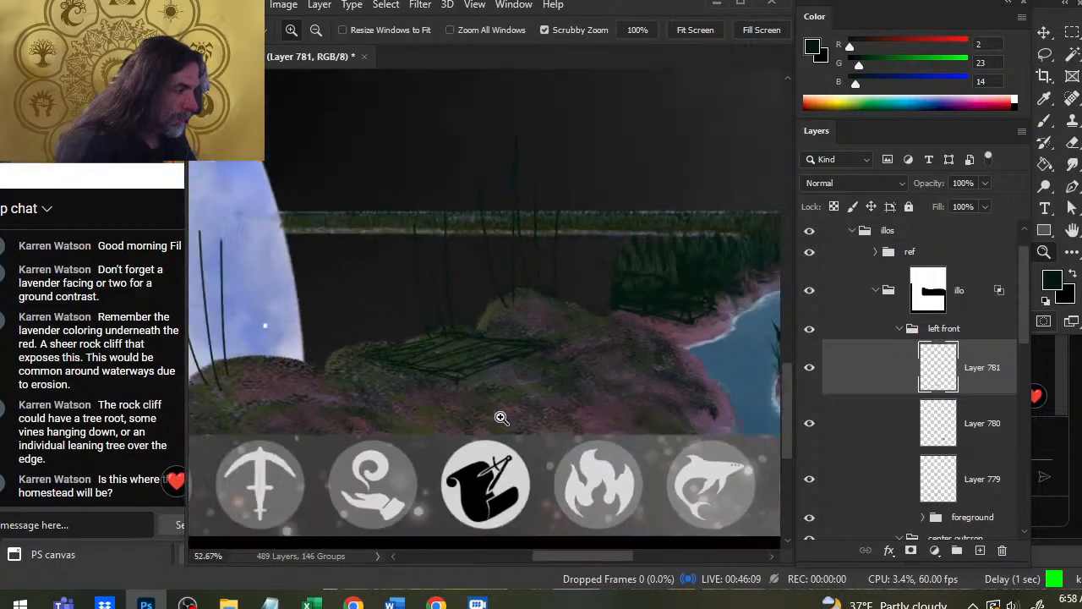
key(v)
drag(586, 385, 502, 404)
right_click(534, 326)
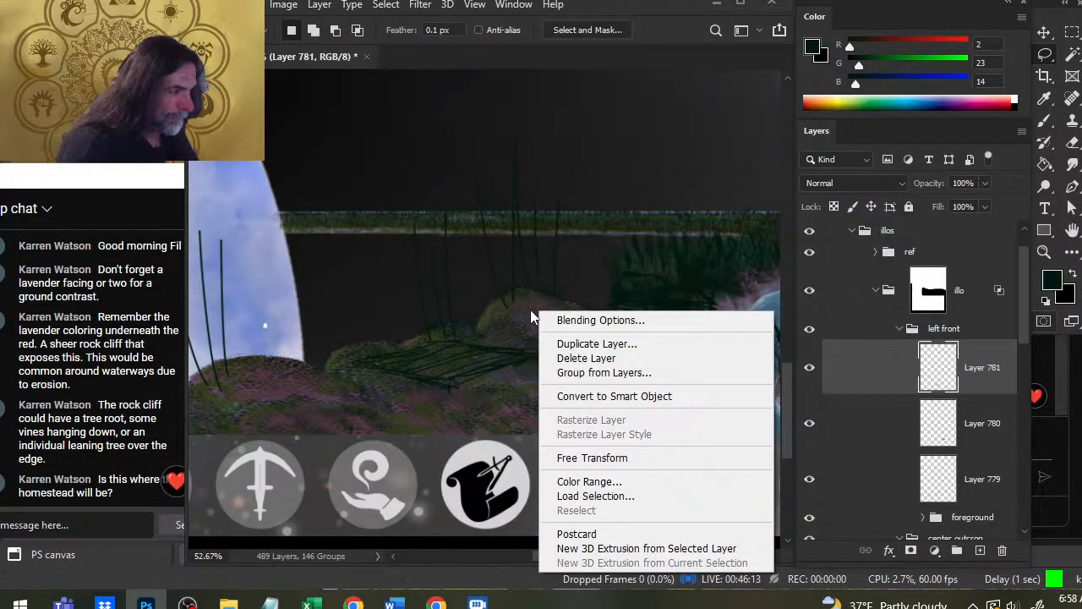
click(641, 456)
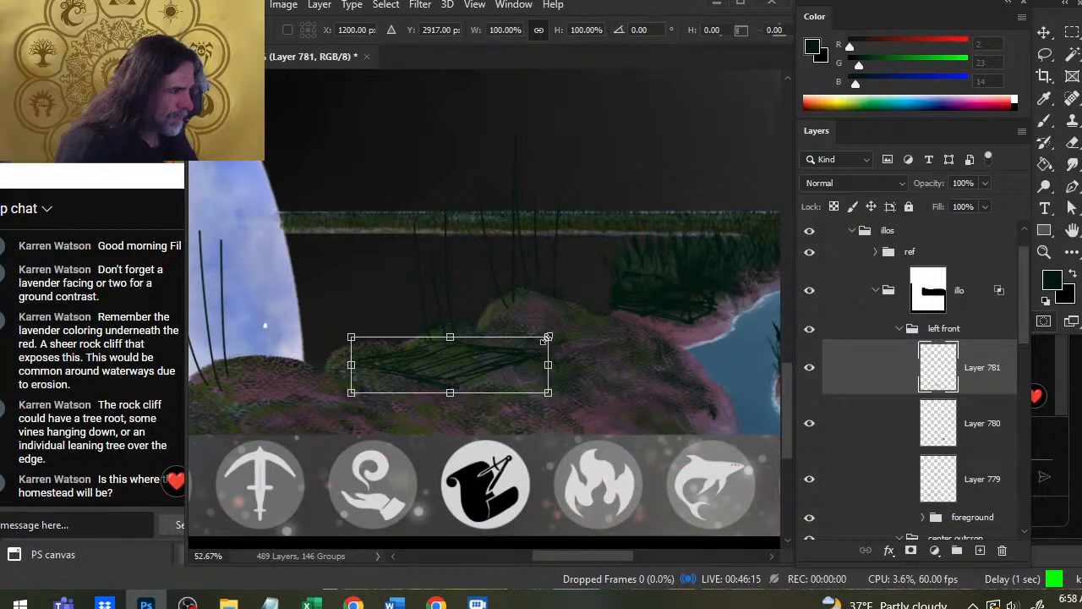
drag(546, 335, 564, 331)
key(Return)
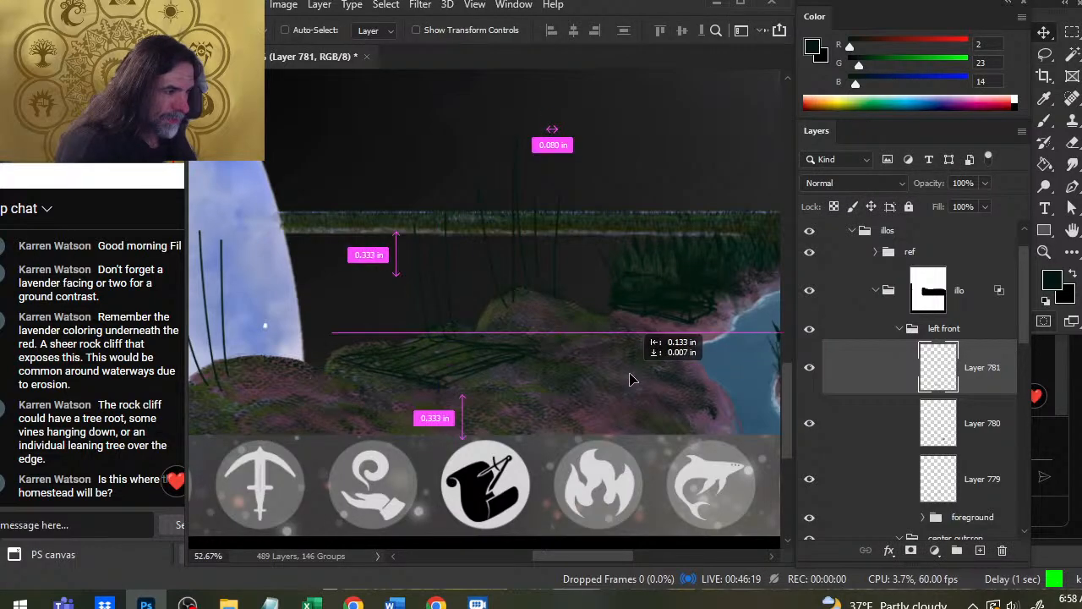
Scale the riverbank platform on Layer 780 proportionally to 78.98% and nudge it into place below the trees.
click(874, 426)
key(l)
right_click(638, 305)
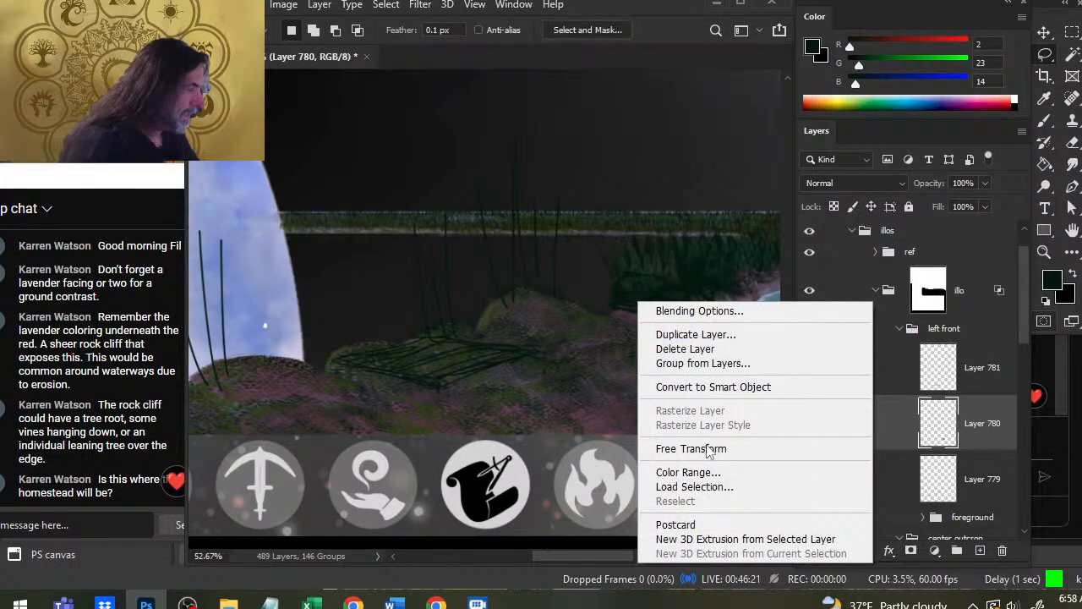
click(742, 451)
drag(720, 241, 692, 249)
key(Return)
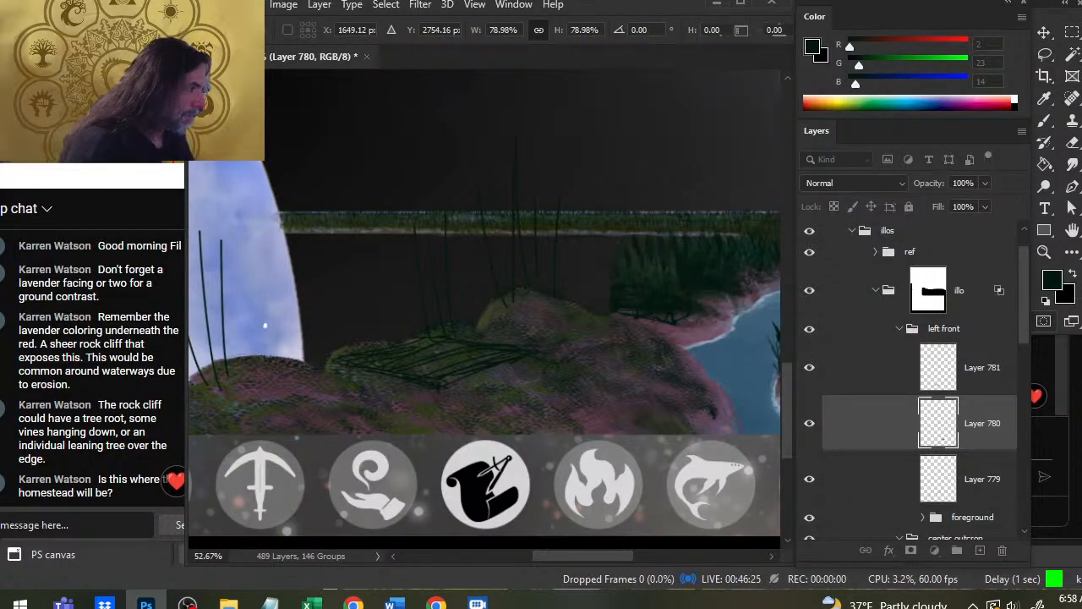
key(v)
drag(718, 340, 720, 336)
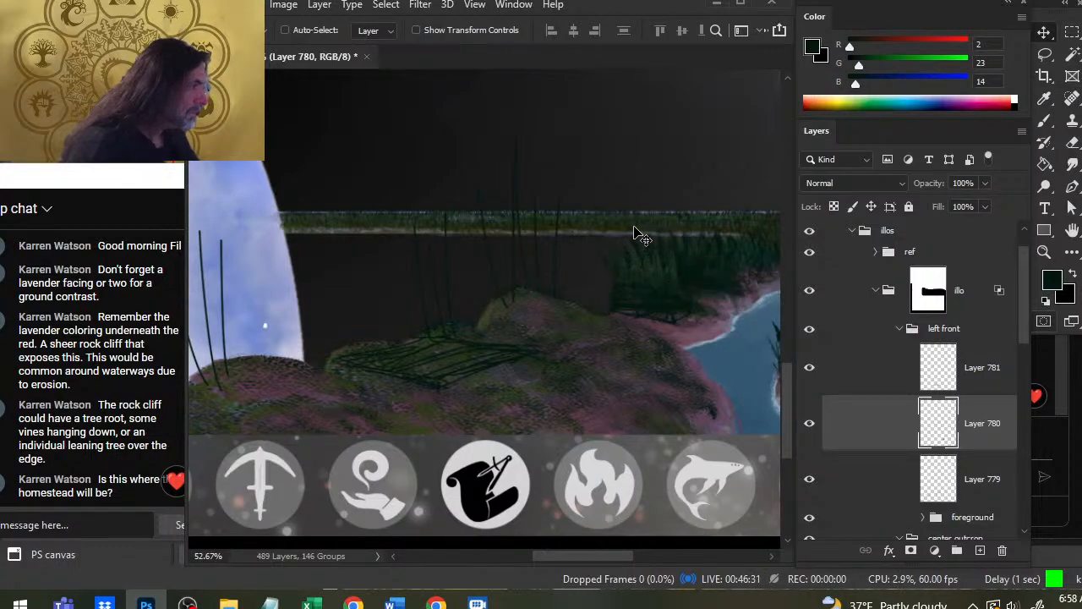
Sample wall and wood browns from the lodge reference photo with the boulders in front.
drag(650, 341, 491, 306)
key(z)
drag(597, 339, 551, 364)
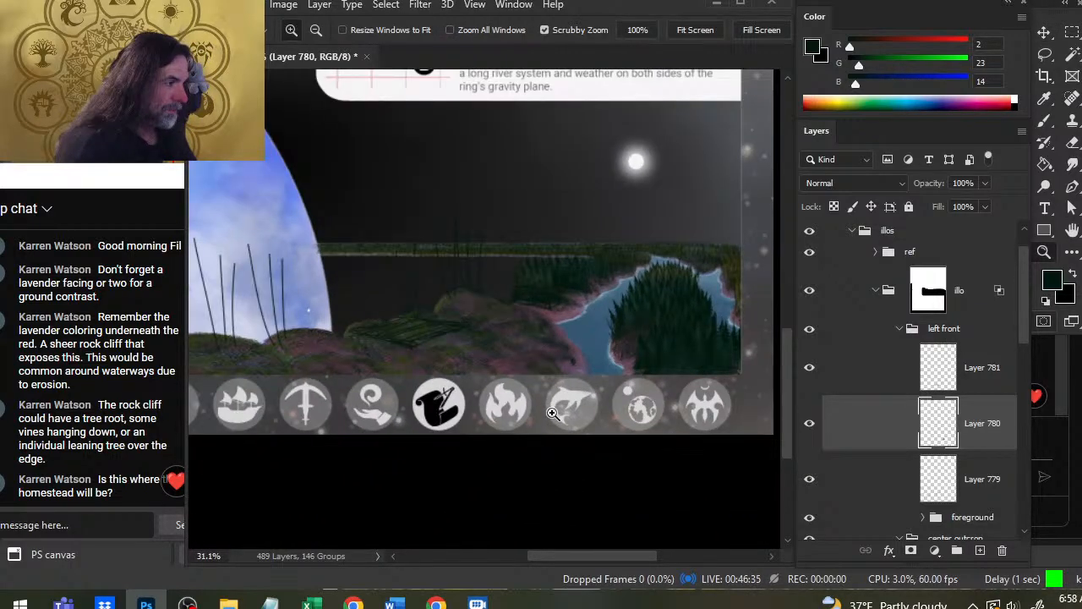
drag(609, 223, 629, 495)
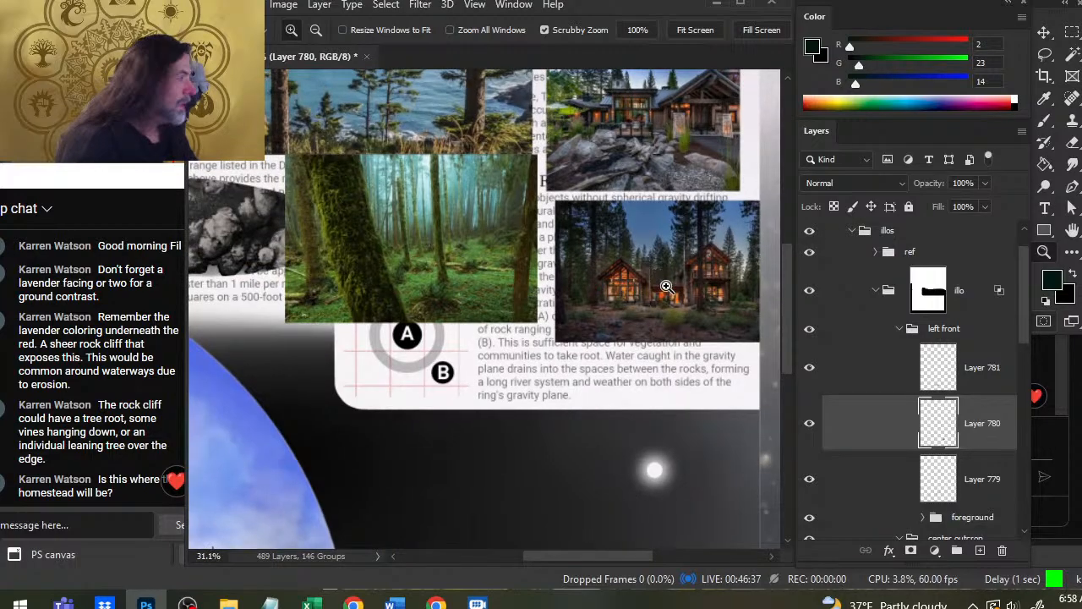
key(x)
mouse_move(602, 112)
mouse_down()
mouse_move(505, 232)
mouse_move(591, 230)
mouse_up()
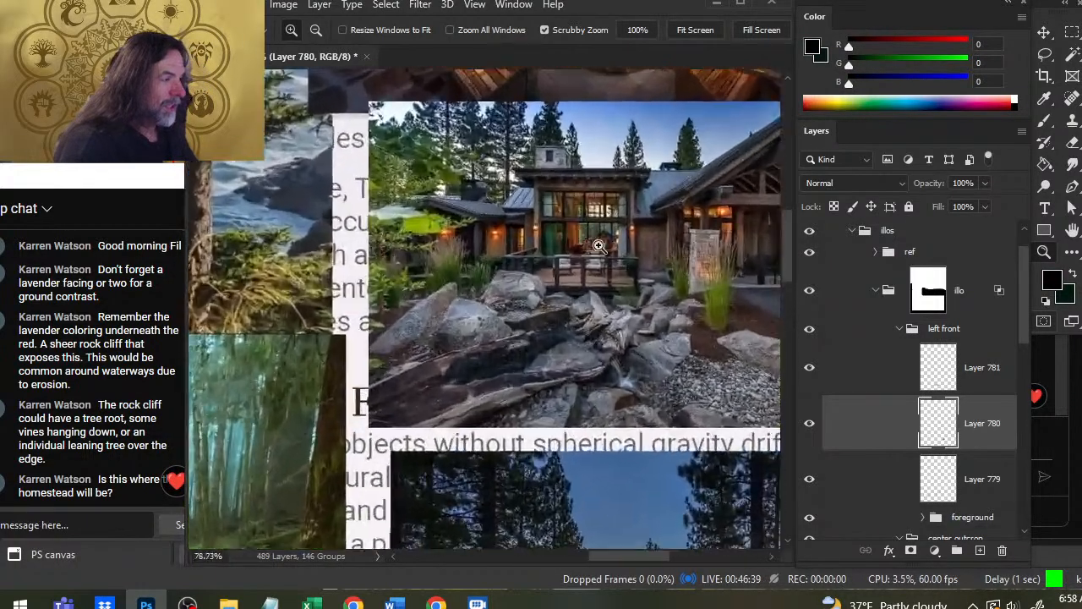
key(b)
alt+click(656, 227)
alt+drag(657, 226, 646, 292)
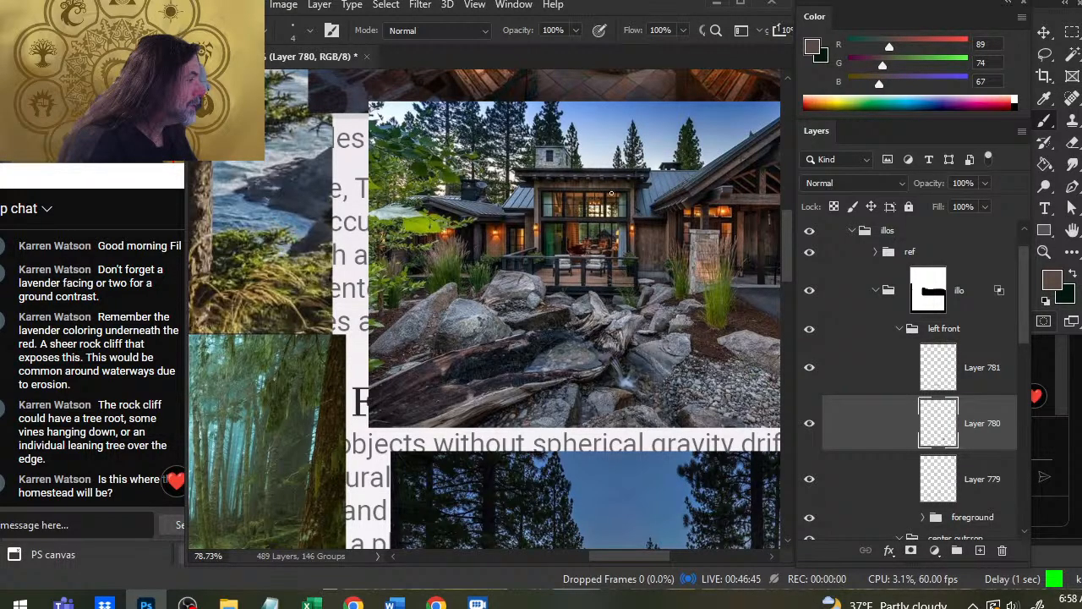
alt+drag(664, 187, 490, 243)
Sample a reddish brown from the lit cabins in the pine forest reference photo.
scroll(592, 381, down, 6)
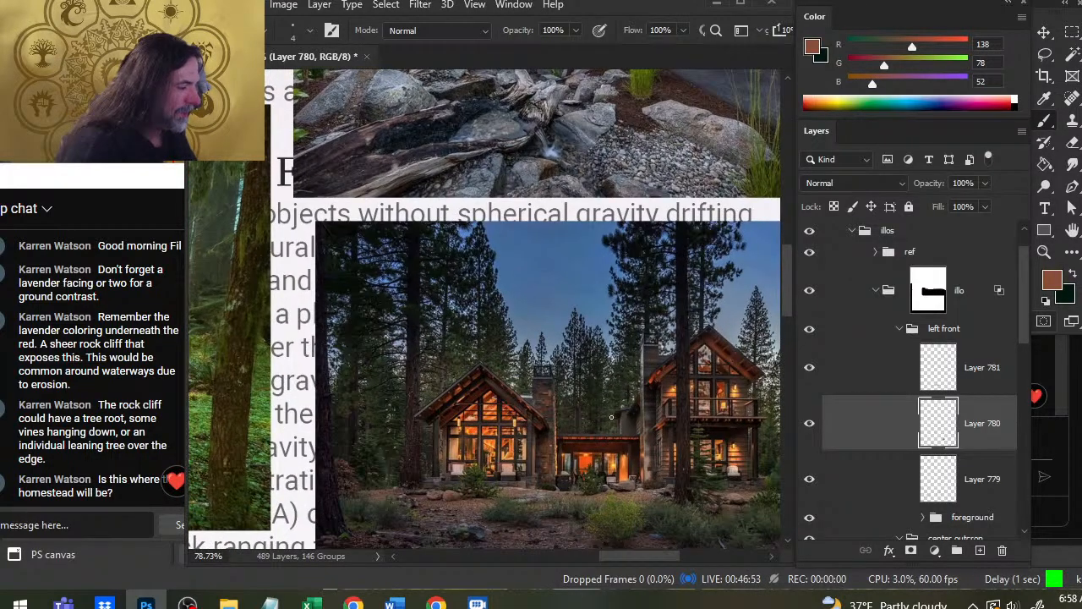
alt+drag(498, 419, 666, 423)
drag(683, 428, 707, 495)
Sample timber browns and dark greys from the fire pit lodge reference photo.
key(ctrl+space)
drag(637, 278, 406, 391)
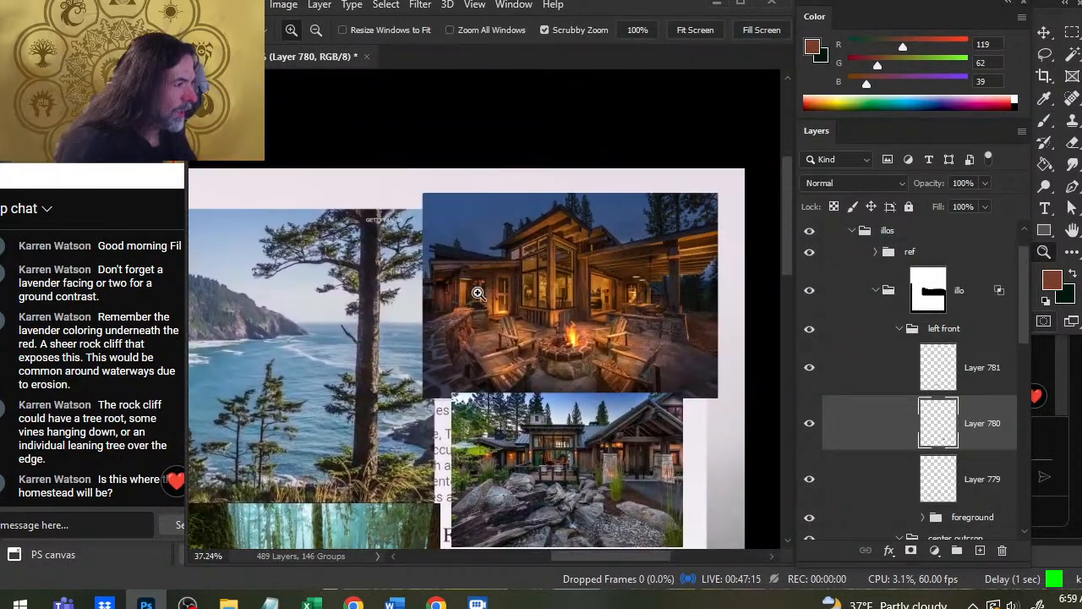
key(ctrl+space)
drag(590, 259, 657, 270)
drag(562, 216, 576, 218)
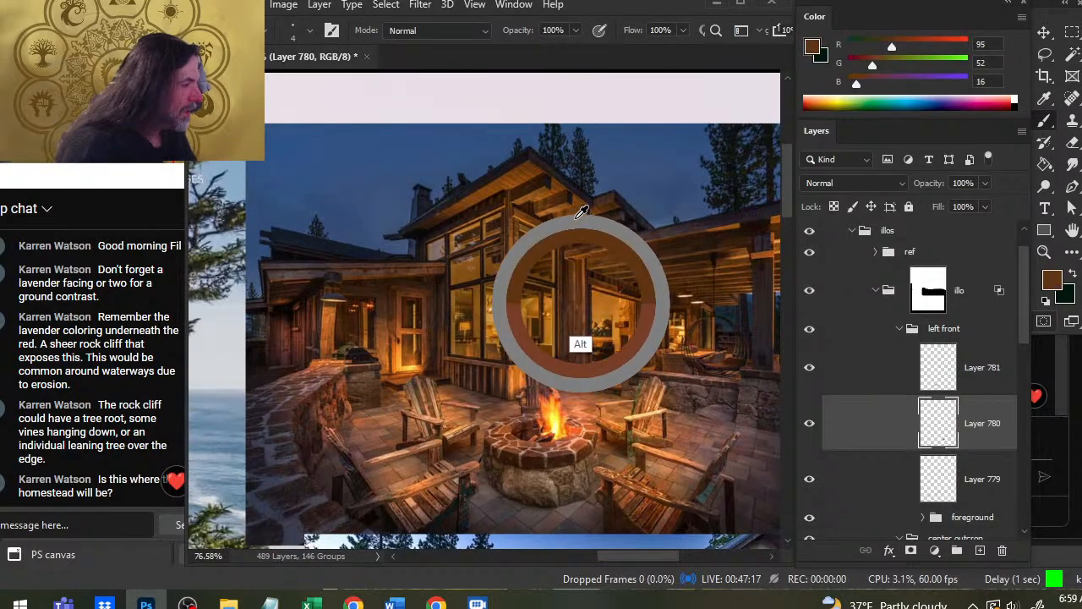
drag(580, 302, 673, 232)
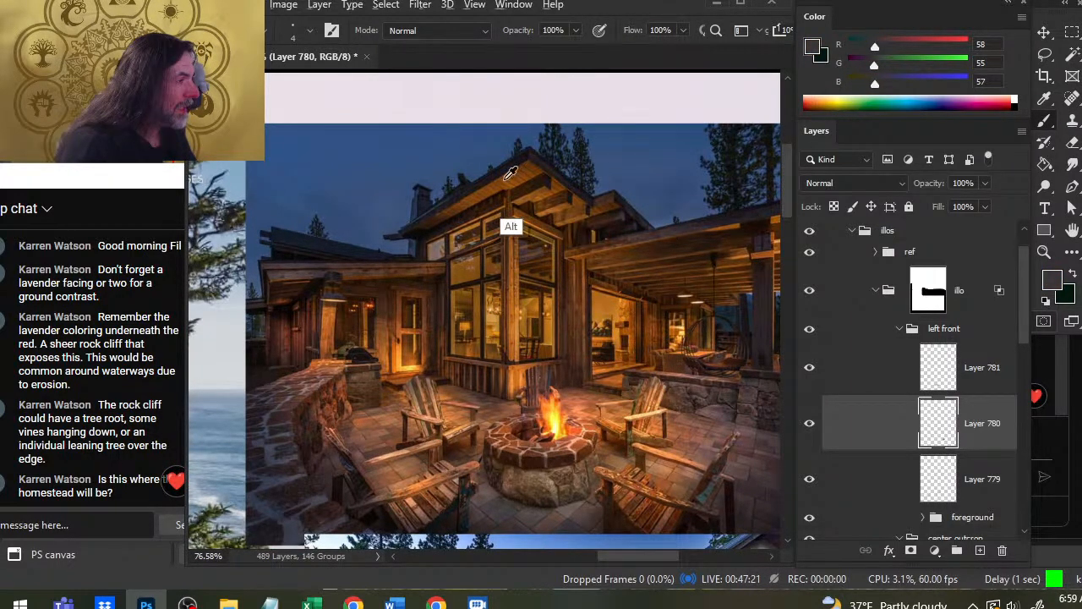
drag(516, 180, 286, 411)
Sample a dark brown, RGB 61, 50, 47, from the lit cabins in the pine forest reference photo.
key(z)
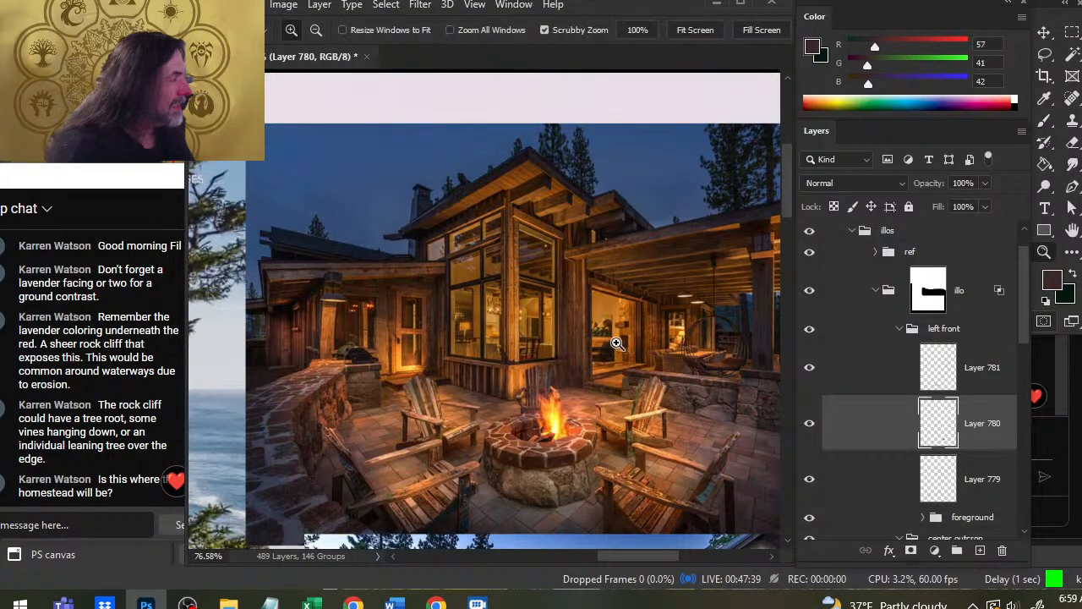
drag(607, 343, 514, 364)
drag(553, 469, 539, 252)
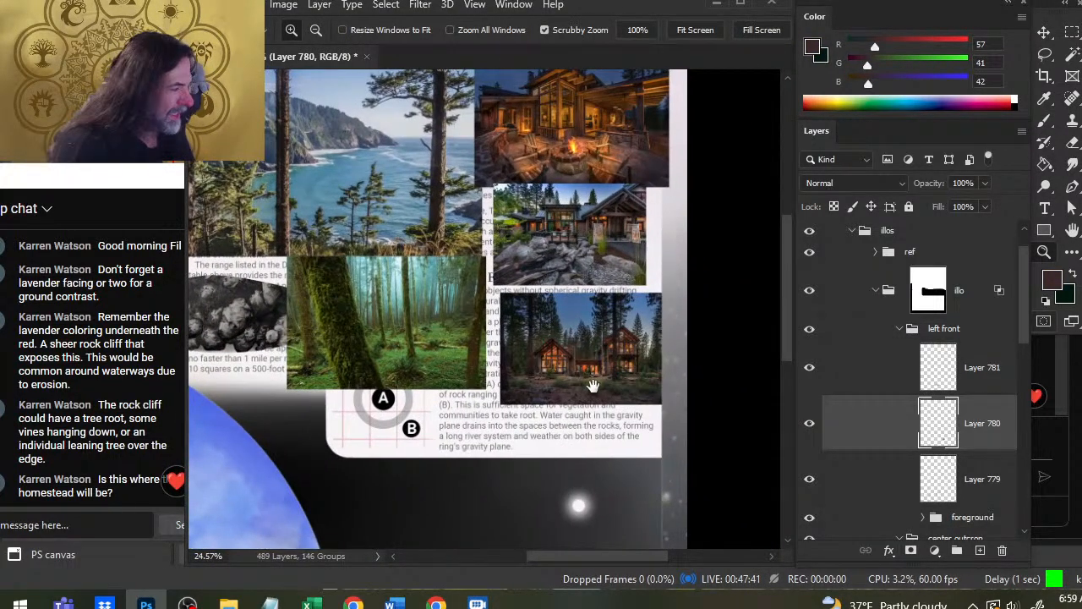
drag(588, 410, 614, 178)
drag(556, 383, 561, 524)
drag(539, 286, 471, 314)
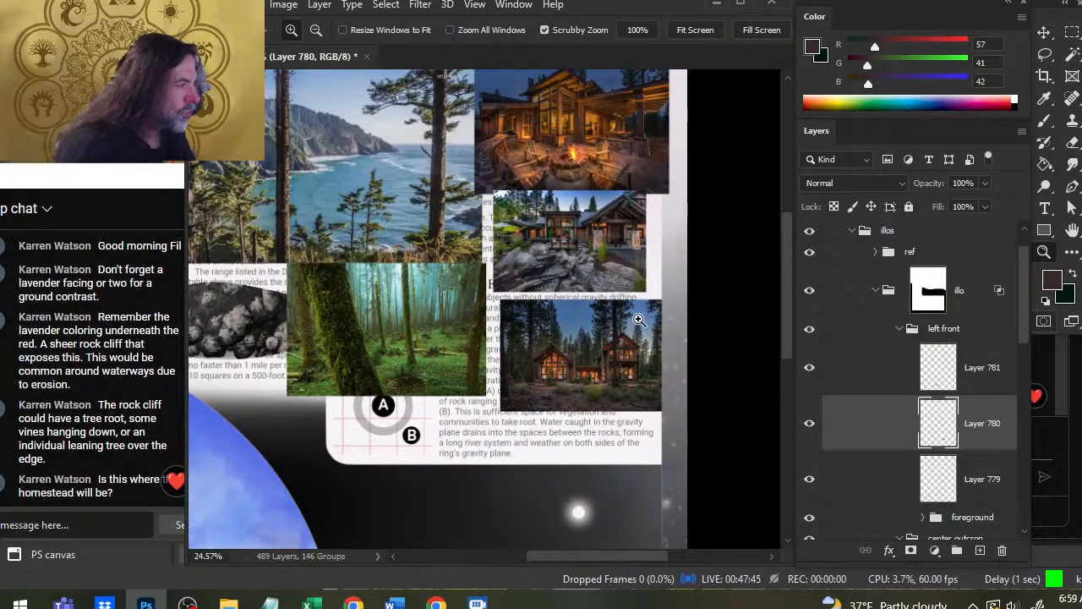
drag(634, 321, 691, 314)
key(b)
drag(593, 372, 571, 433)
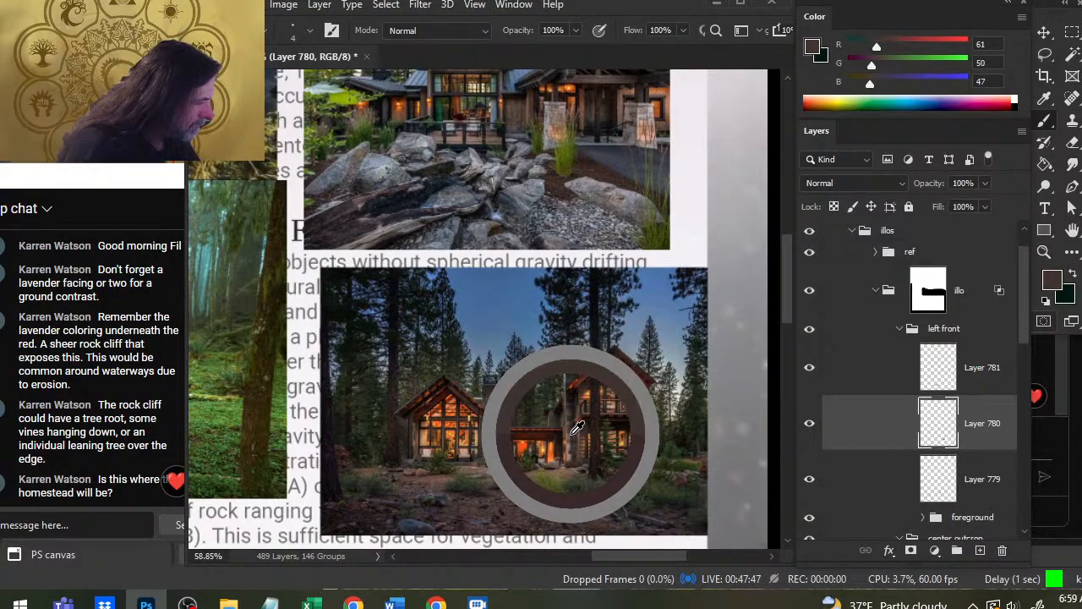
Sample a darker reddish brown, RGB 56, 37, 40, from the two-storey cabin in the pine forest photo.
drag(580, 364, 663, 364)
drag(665, 444, 424, 390)
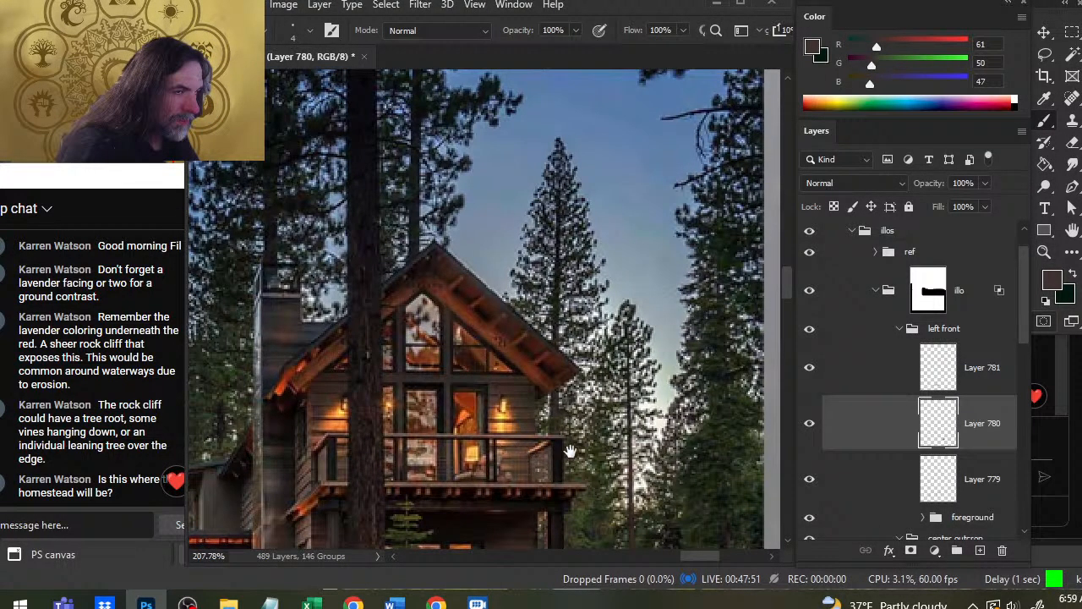
drag(570, 451, 533, 339)
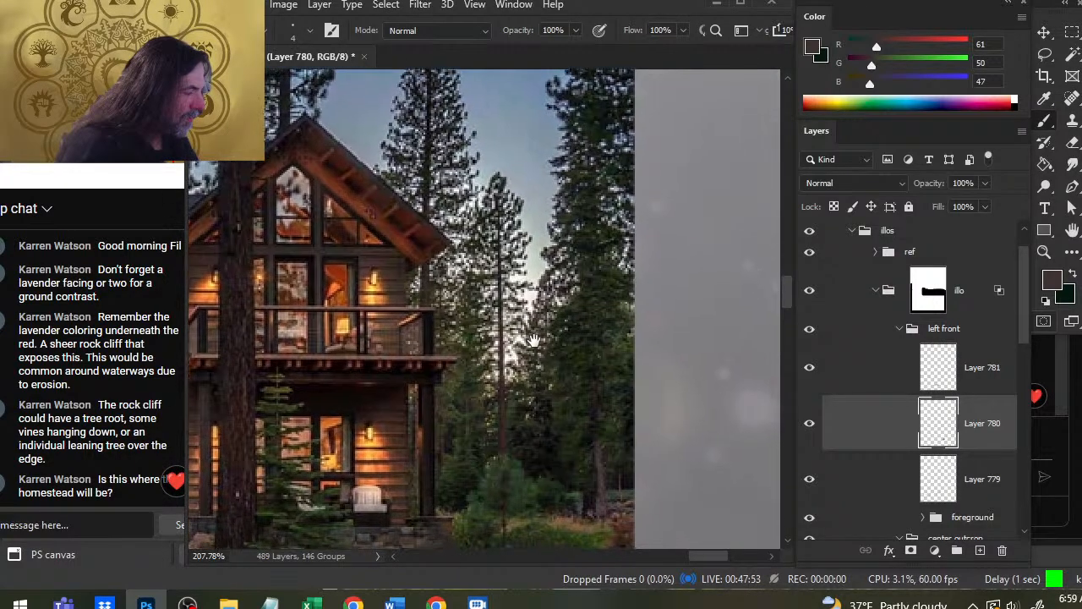
mouse_move(551, 475)
mouse_down()
mouse_move(568, 321)
mouse_move(671, 309)
mouse_up()
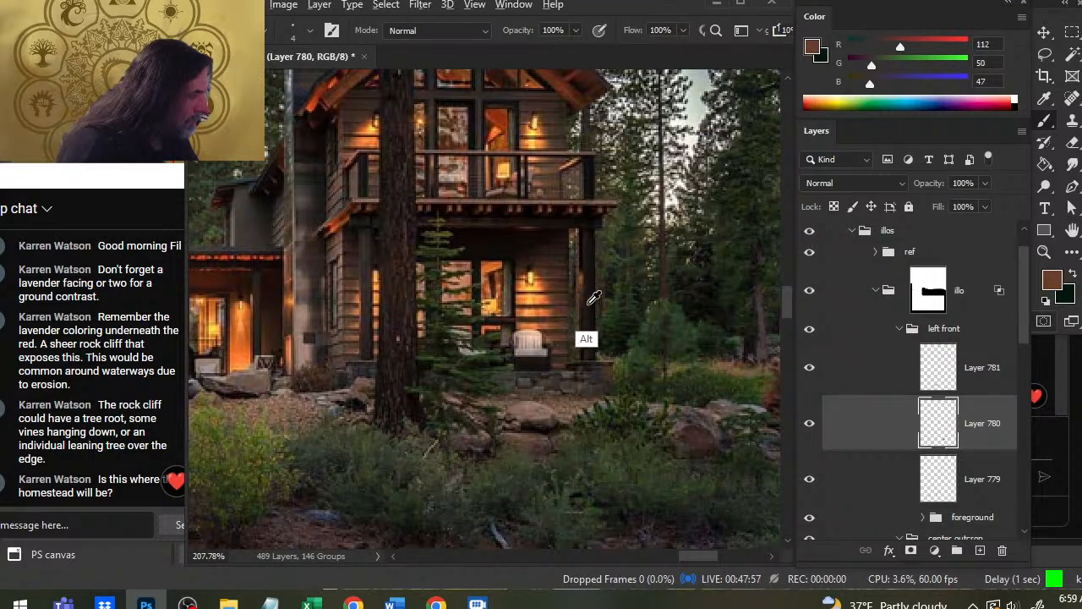
mouse_move(592, 291)
mouse_down()
mouse_move(532, 299)
mouse_move(572, 302)
mouse_move(565, 370)
mouse_move(543, 399)
mouse_move(370, 264)
mouse_move(373, 275)
mouse_up()
Return to the river landscape, enlarge the brush to 40 px and try the sampled brown beside the riverbank trees.
key(z)
mouse_move(524, 350)
mouse_down()
mouse_move(457, 355)
mouse_move(459, 347)
mouse_up()
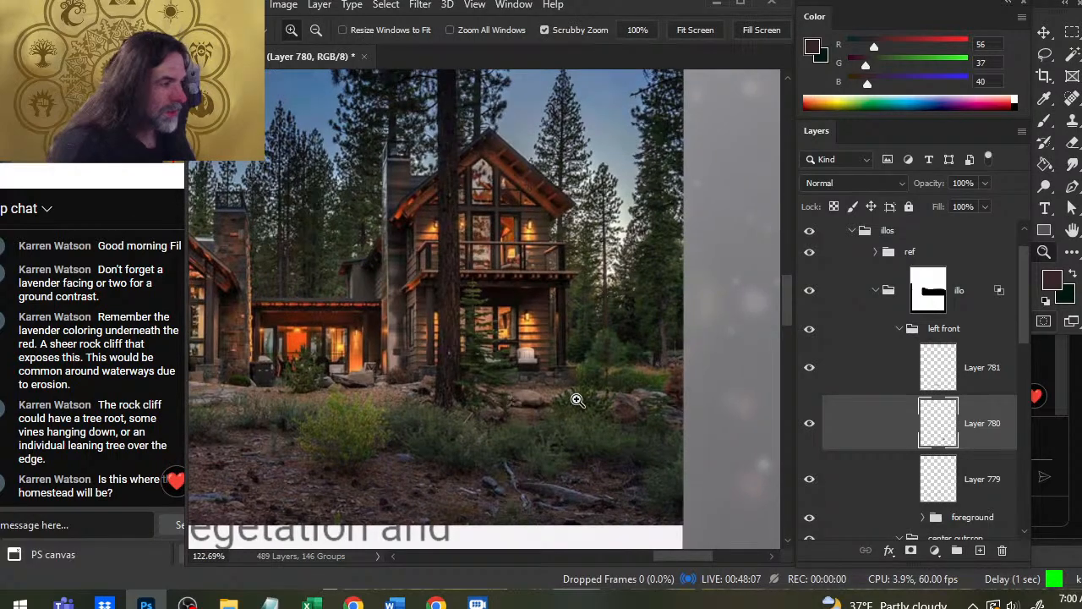
drag(577, 399, 503, 366)
drag(575, 401, 496, 405)
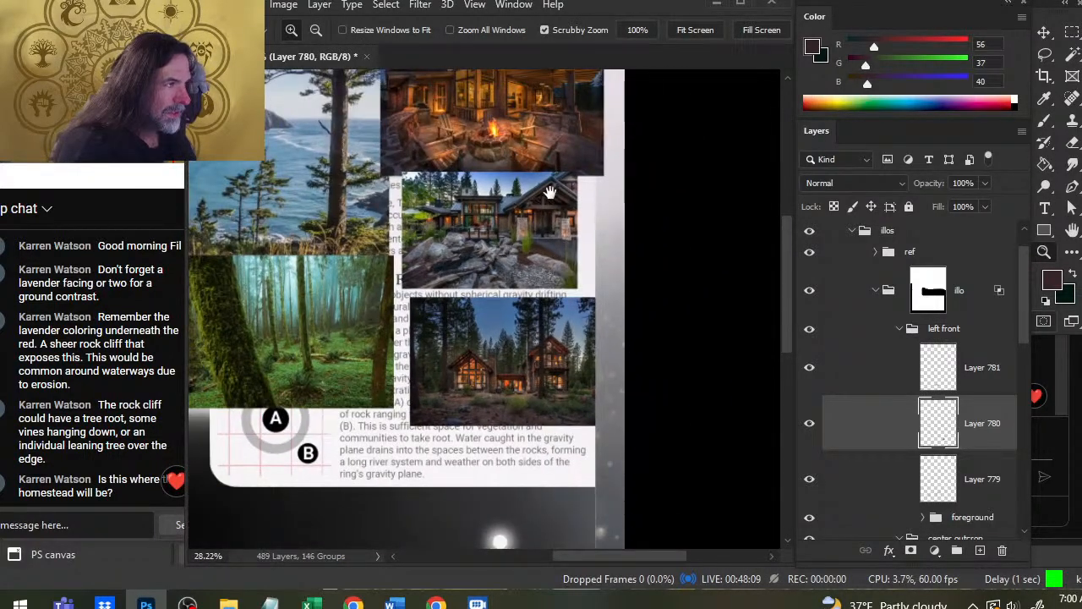
mouse_move(472, 457)
mouse_down()
mouse_move(588, 167)
mouse_move(581, 132)
mouse_up()
key(b)
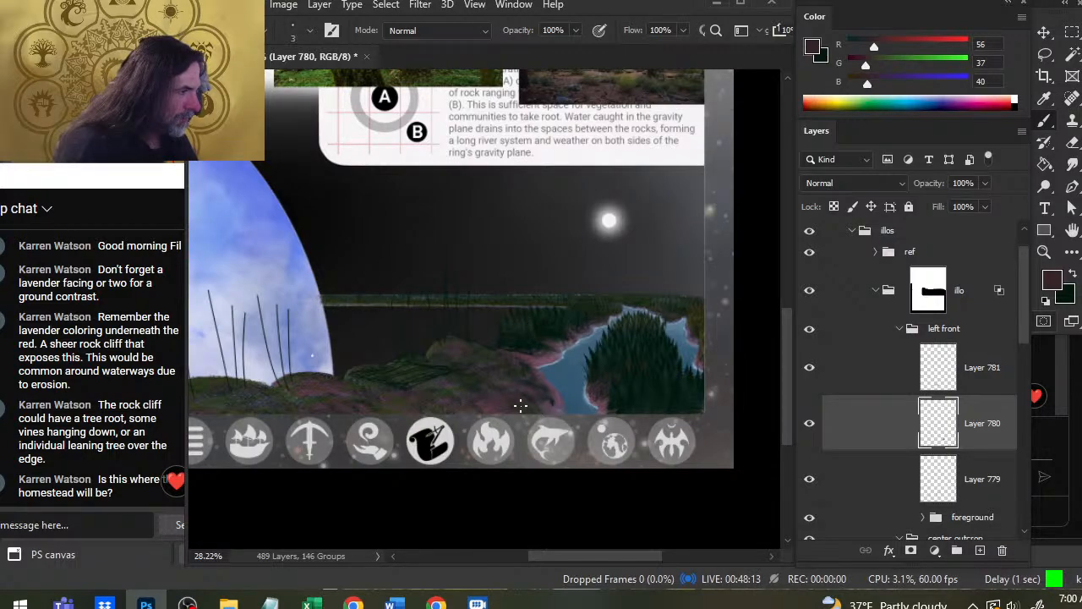
key(bracketright)
key(bracketright)
key(bracketright)
key(bracketright)
key(bracketright)
key(bracketright)
key(bracketright)
key(bracketright)
key(bracketright)
key(bracketright)
key(bracketright)
key(bracketright)
drag(529, 353, 519, 336)
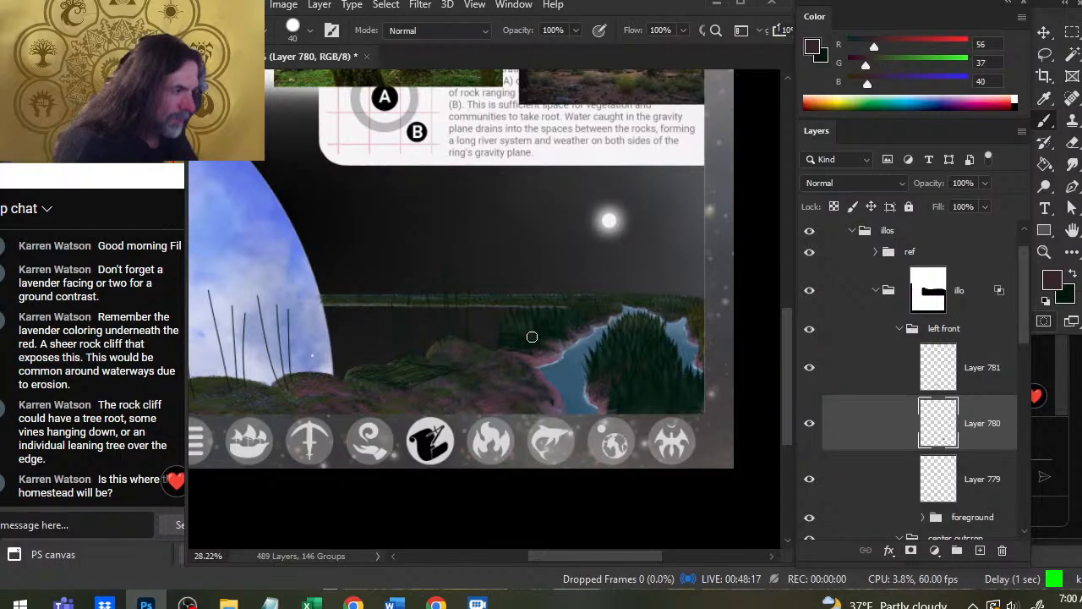
Sample dark tones from the tree-covered island in the river as a base for the building colour.
key(z)
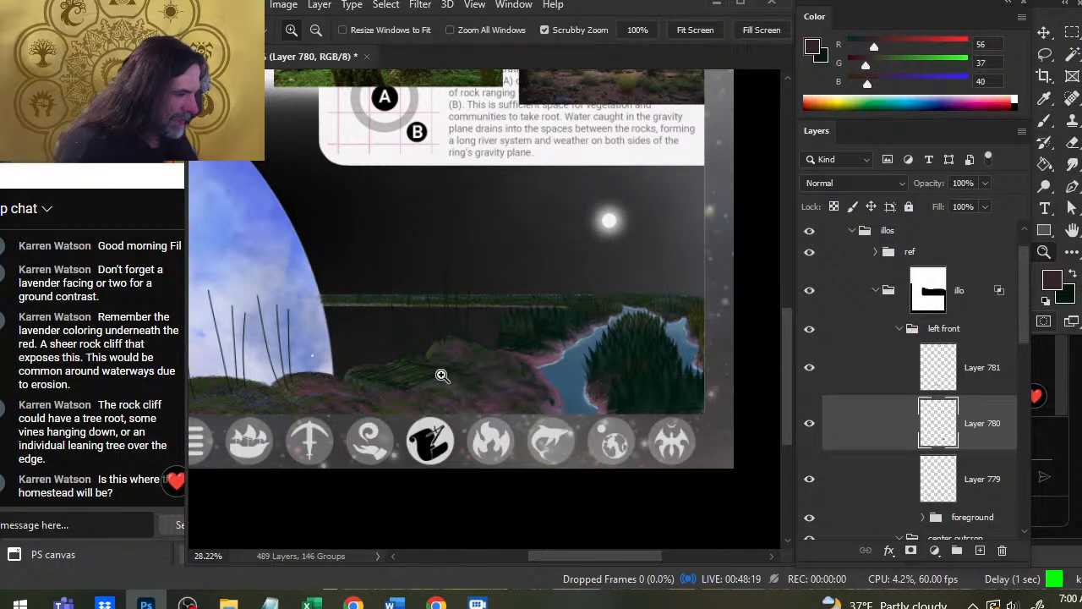
drag(440, 375, 464, 355)
key(b)
drag(553, 294, 583, 381)
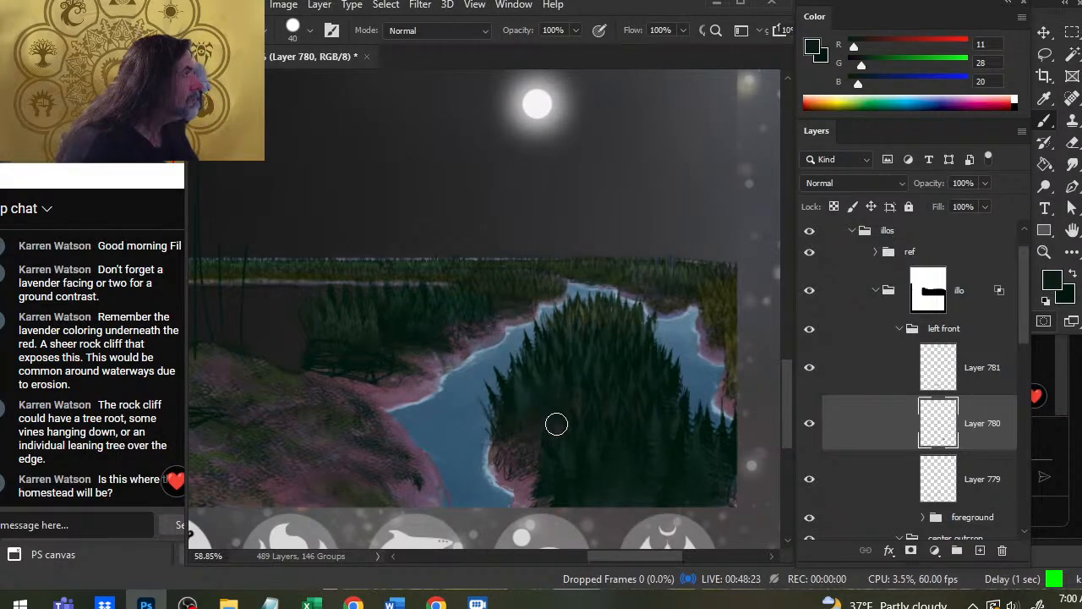
alt+click(577, 330)
drag(572, 336, 572, 331)
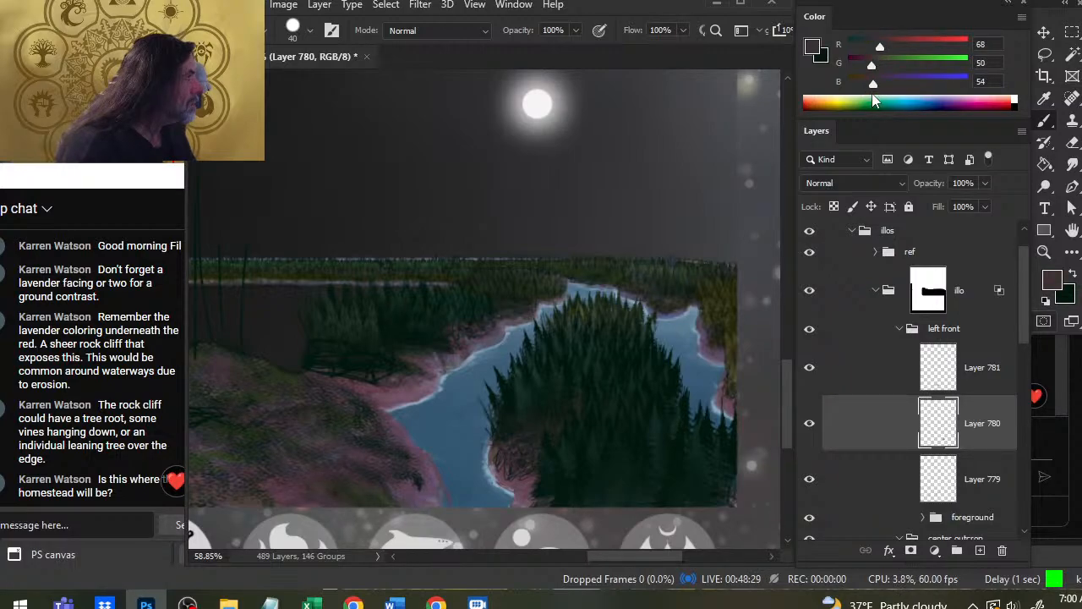
Mix a muted tan brown as the foreground colour, RGB 105, 85, 67.
drag(873, 95, 877, 94)
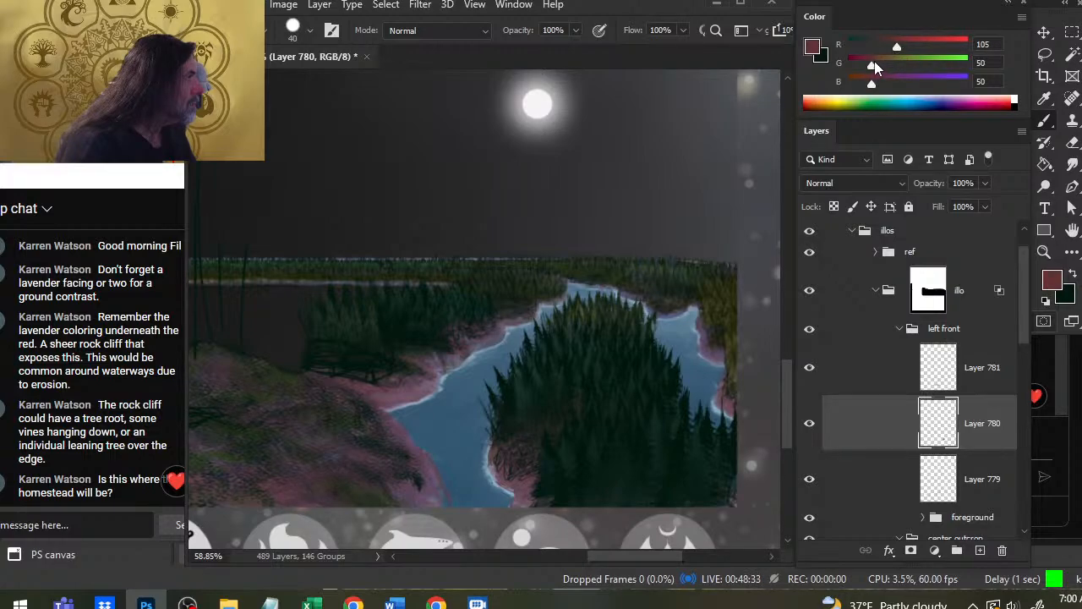
click(881, 76)
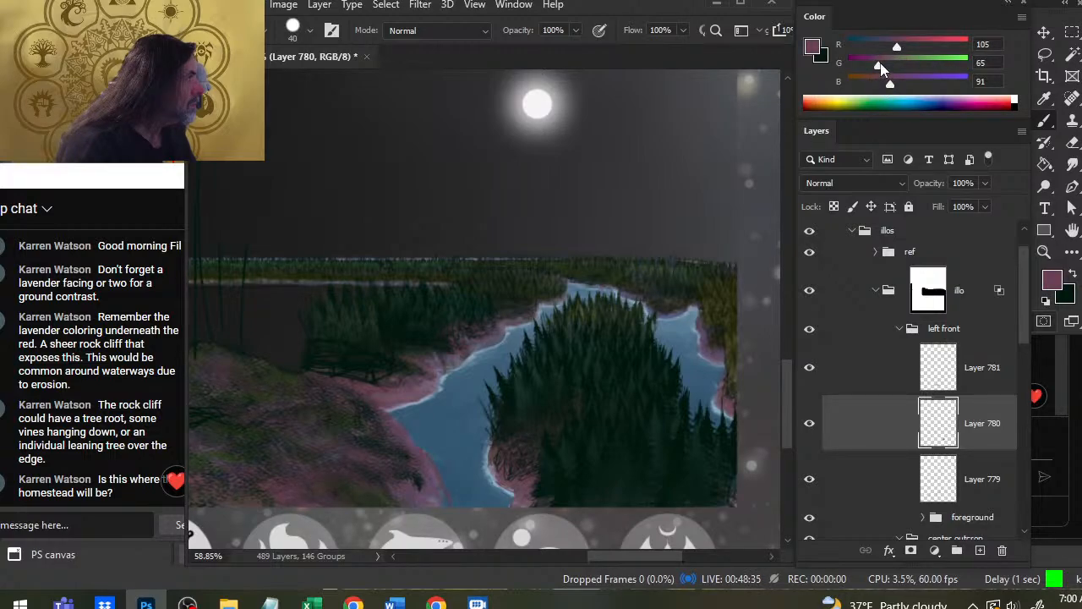
drag(881, 70, 894, 71)
click(887, 67)
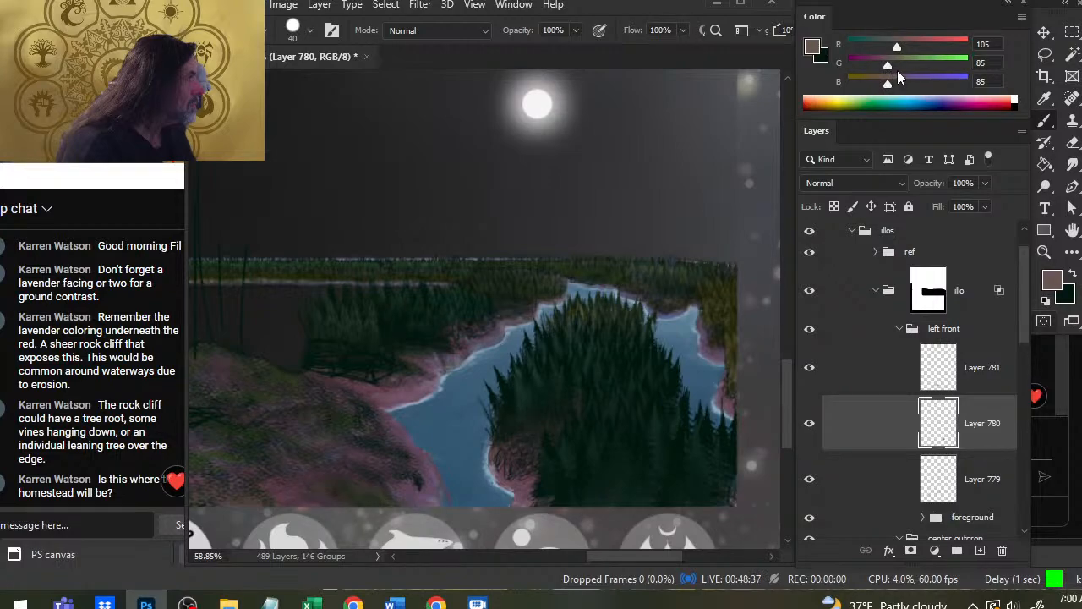
click(879, 84)
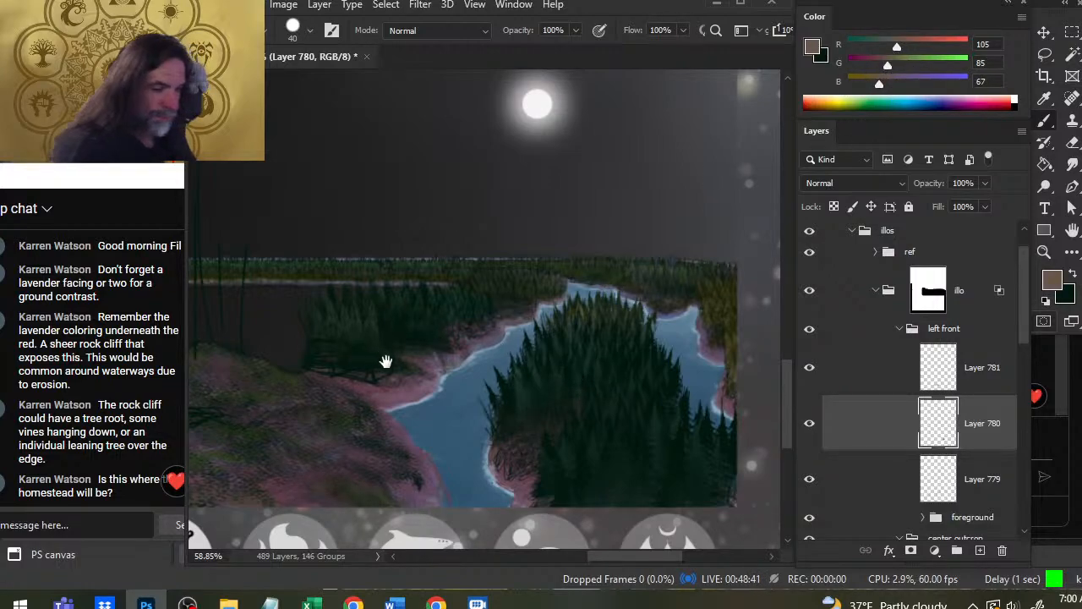
Try a tan dab on the riverbank, swap the brush colours and toggle Layer 780's visibility to compare.
mouse_move(387, 357)
mouse_down()
mouse_move(533, 306)
mouse_move(493, 301)
mouse_up()
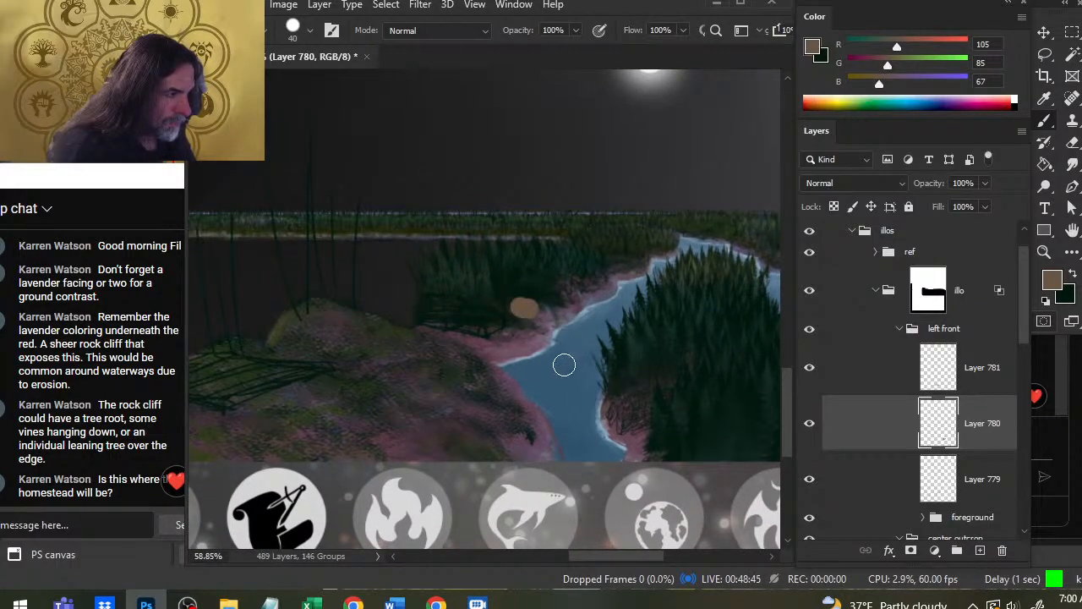
key(x)
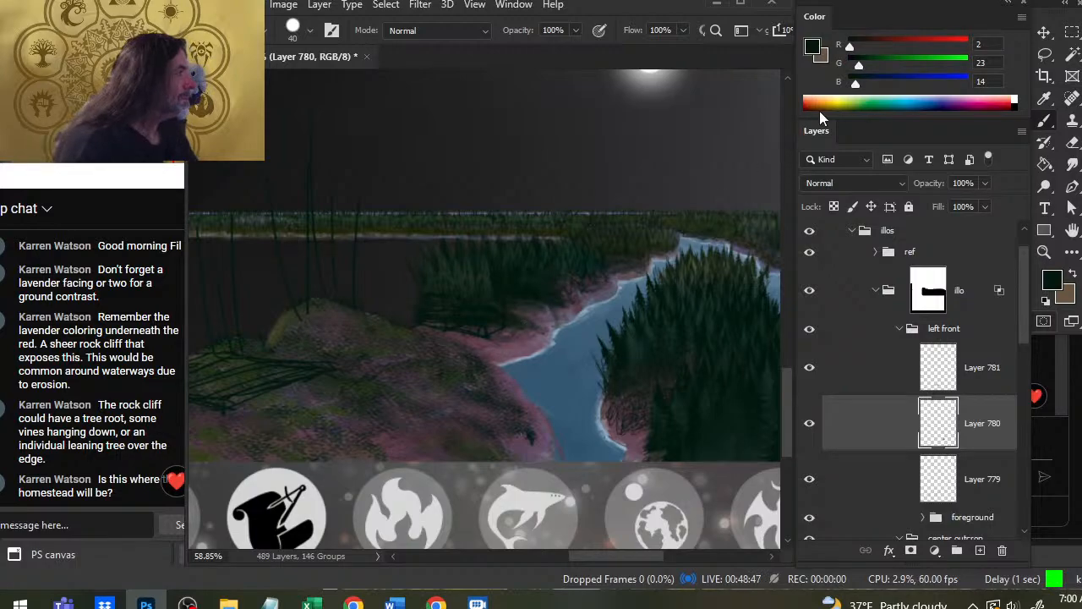
key(x)
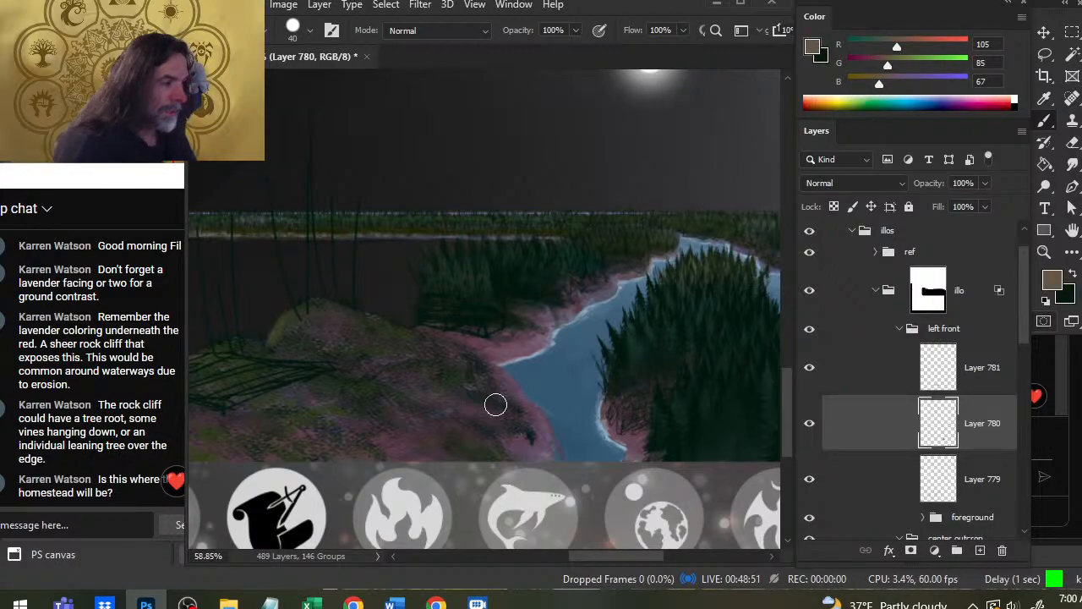
click(809, 423)
click(808, 423)
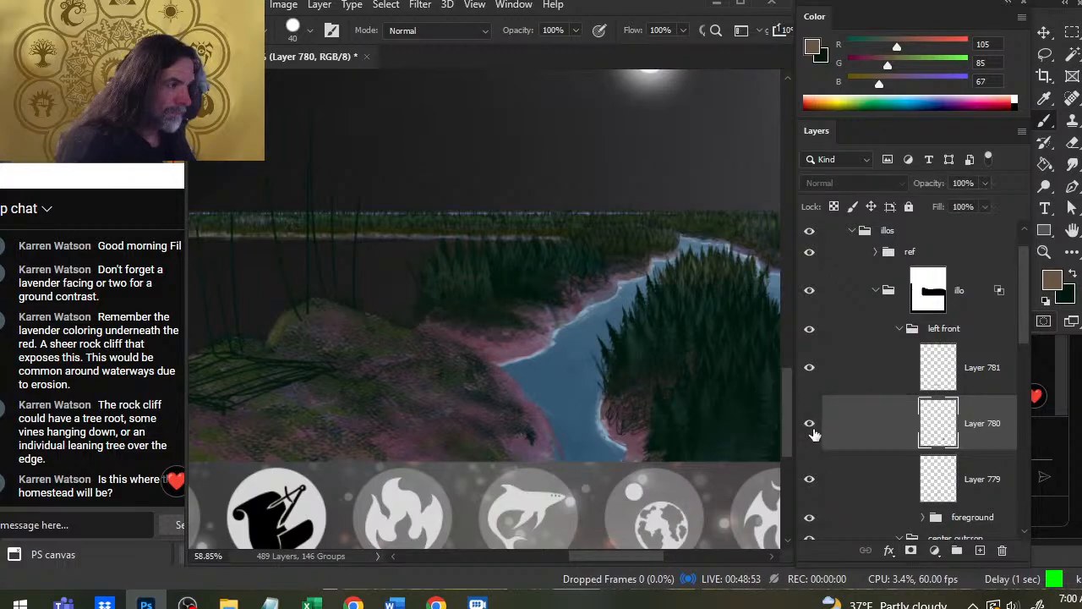
key(x)
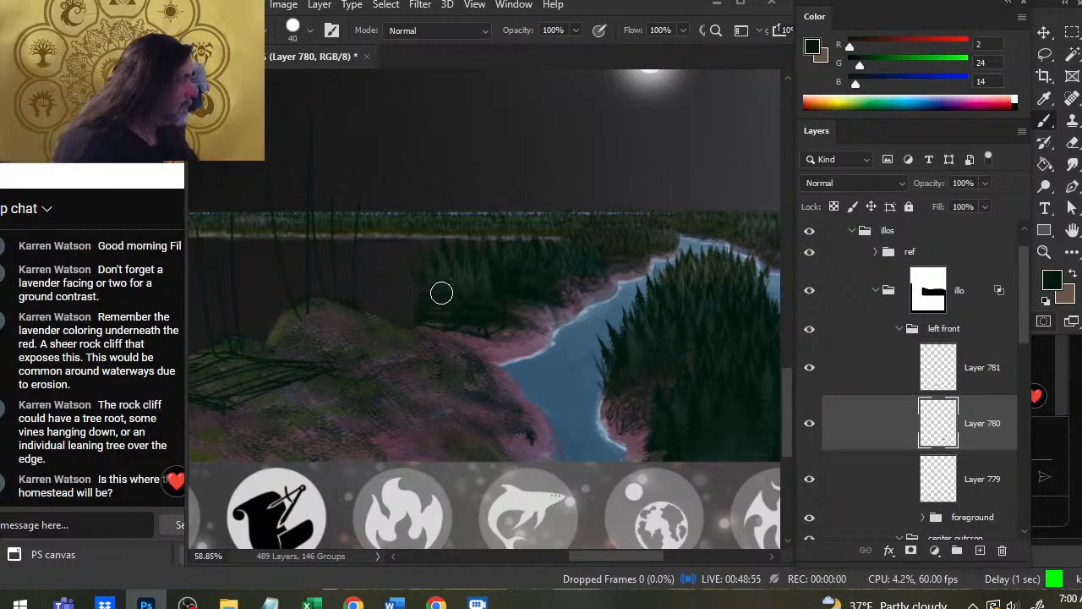
key(x)
Paint a small tan building at the inland end of the riverbank platform with an 8 px brush and trim its edges with the eraser.
key(bracketleft)
key(bracketleft)
key(bracketleft)
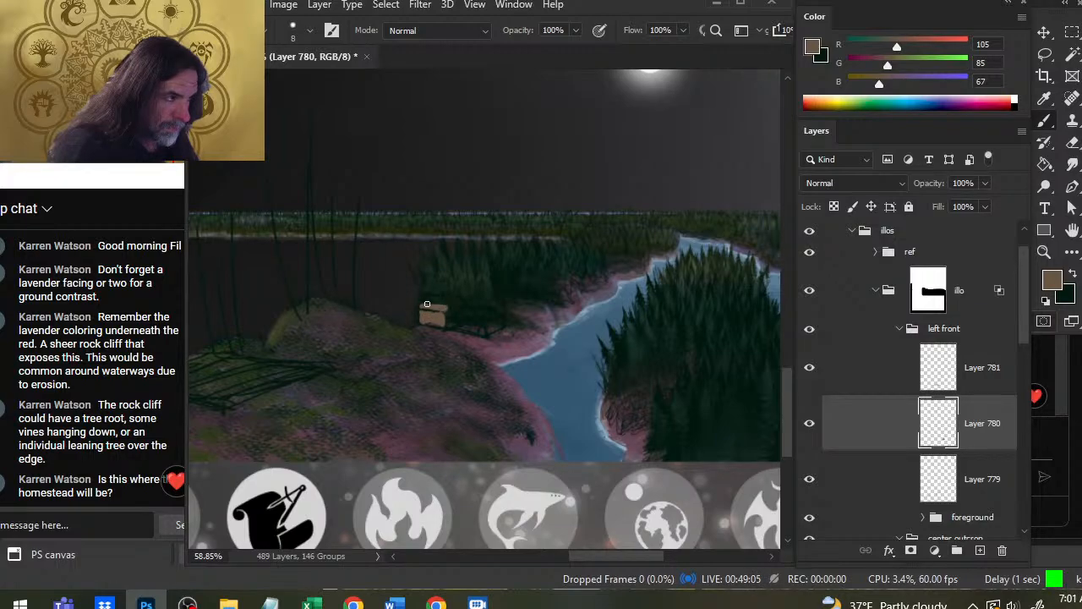
key(e)
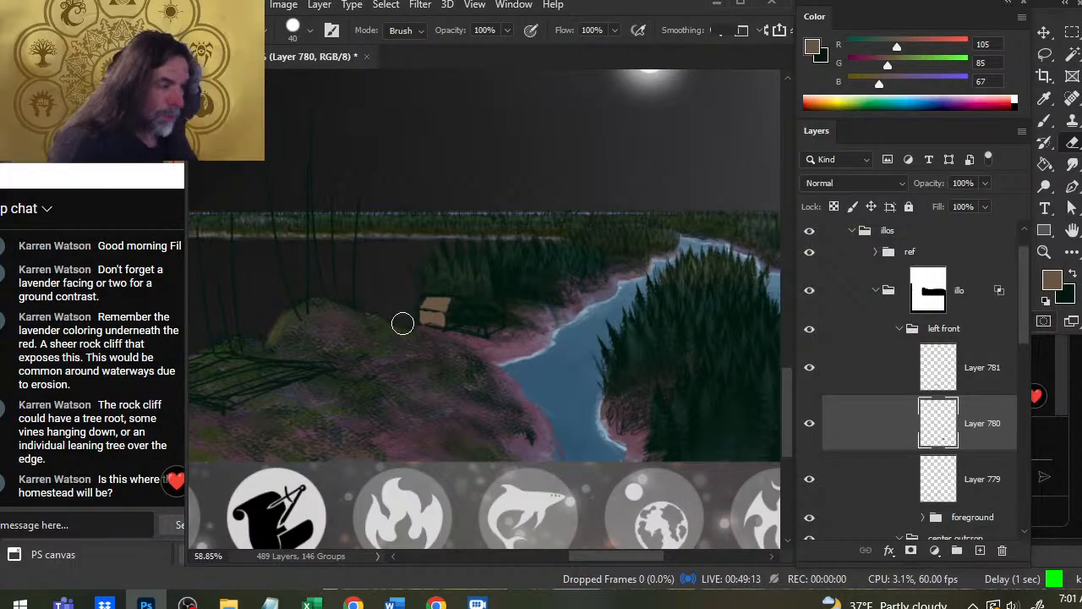
Paint a second tan building beside the first, shaping its roof and side with dark green strokes and the eraser.
key(b)
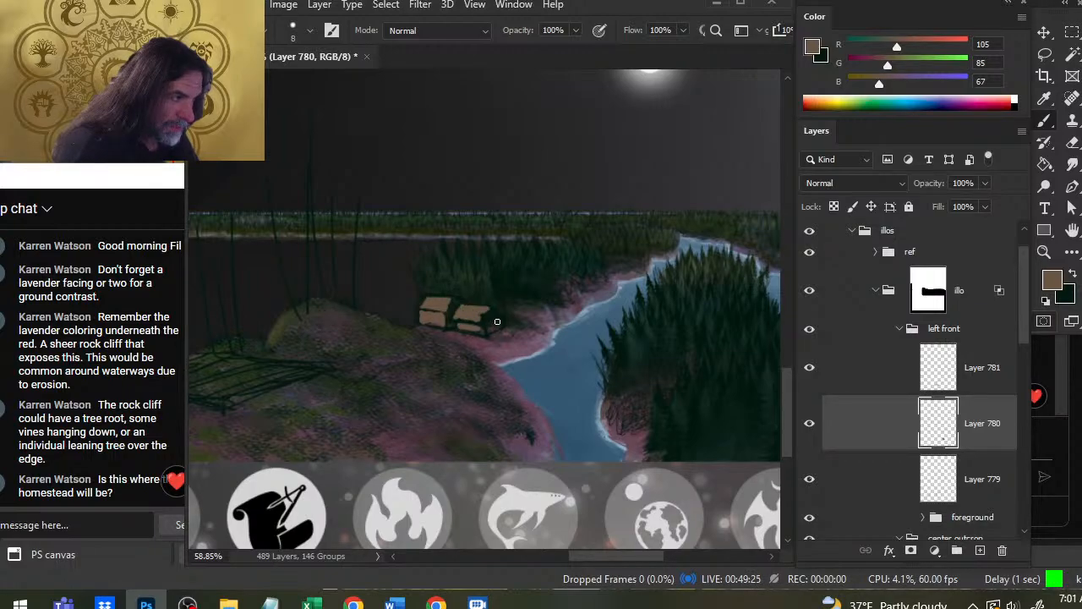
key(x)
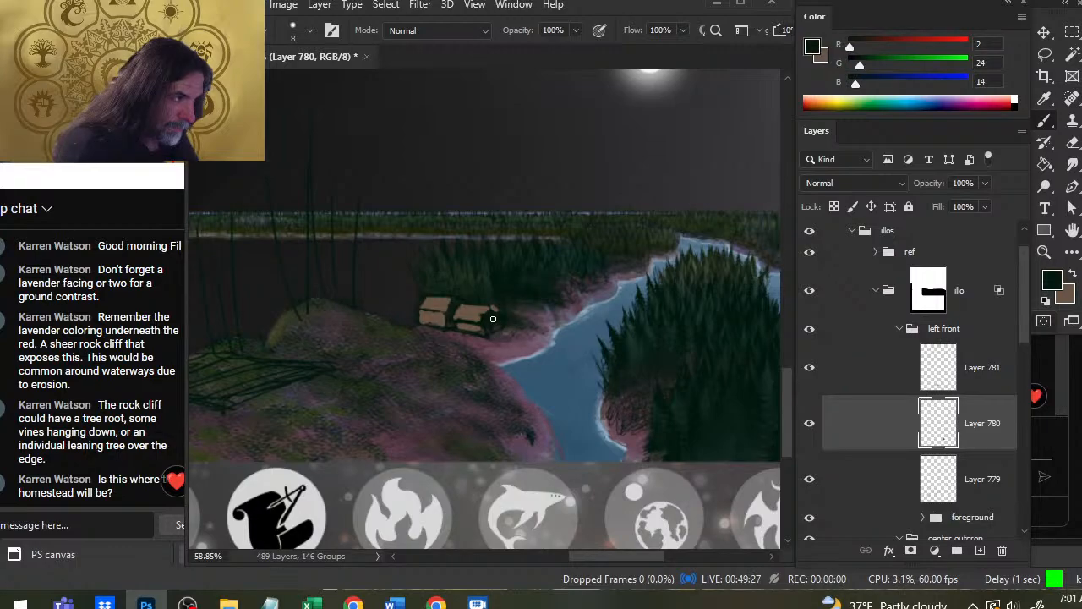
key(e)
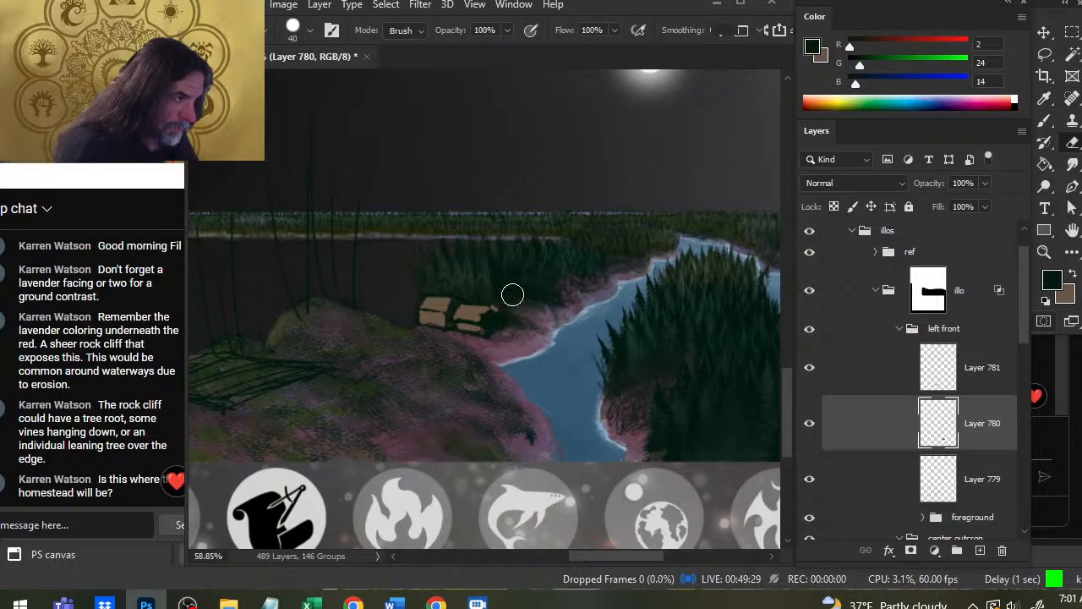
key(b)
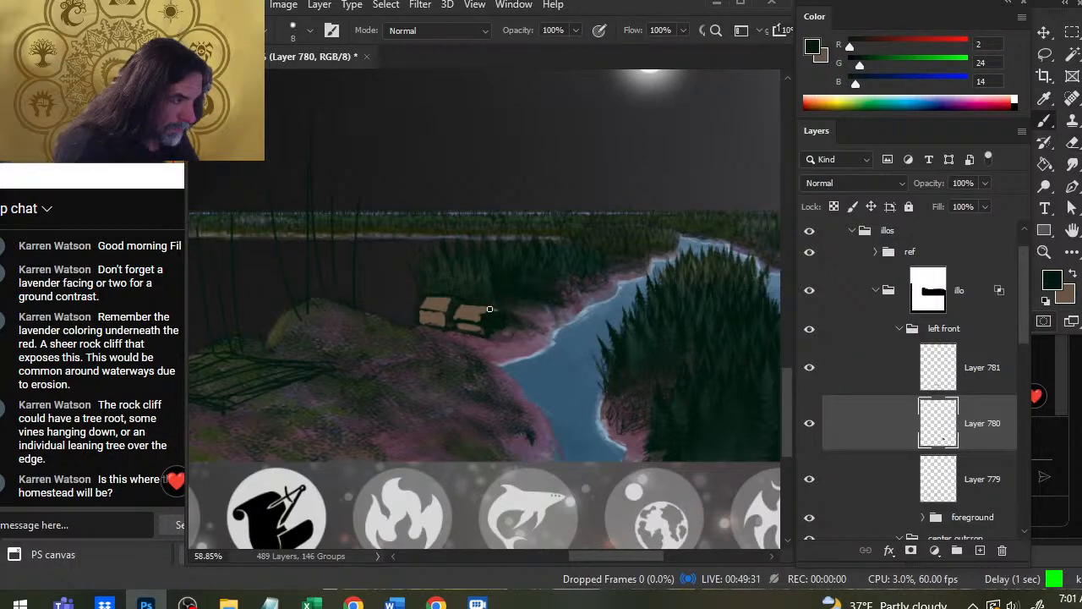
key(x)
key(e)
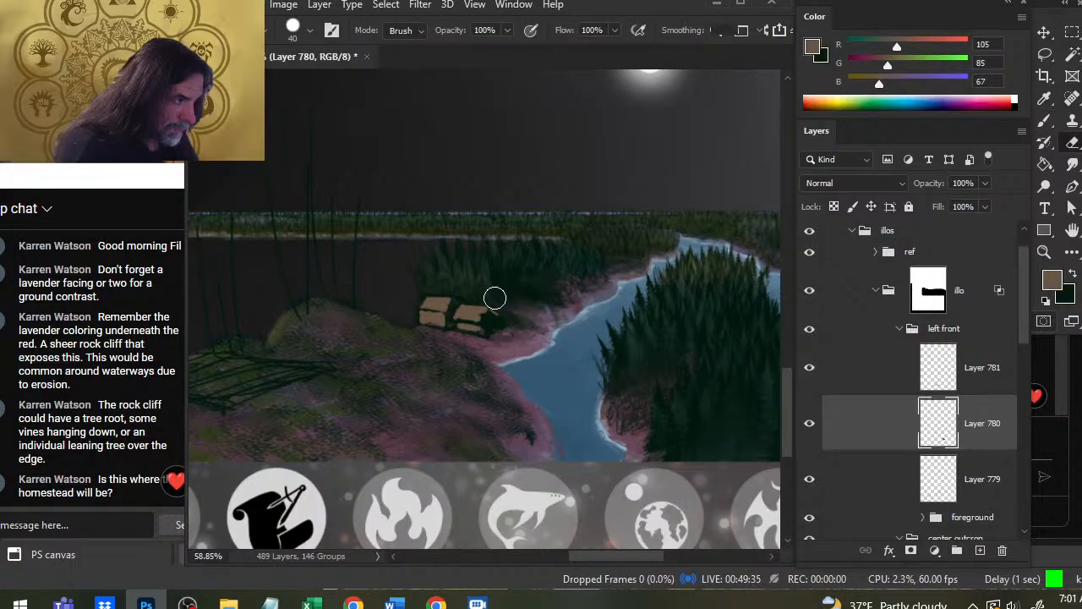
key(b)
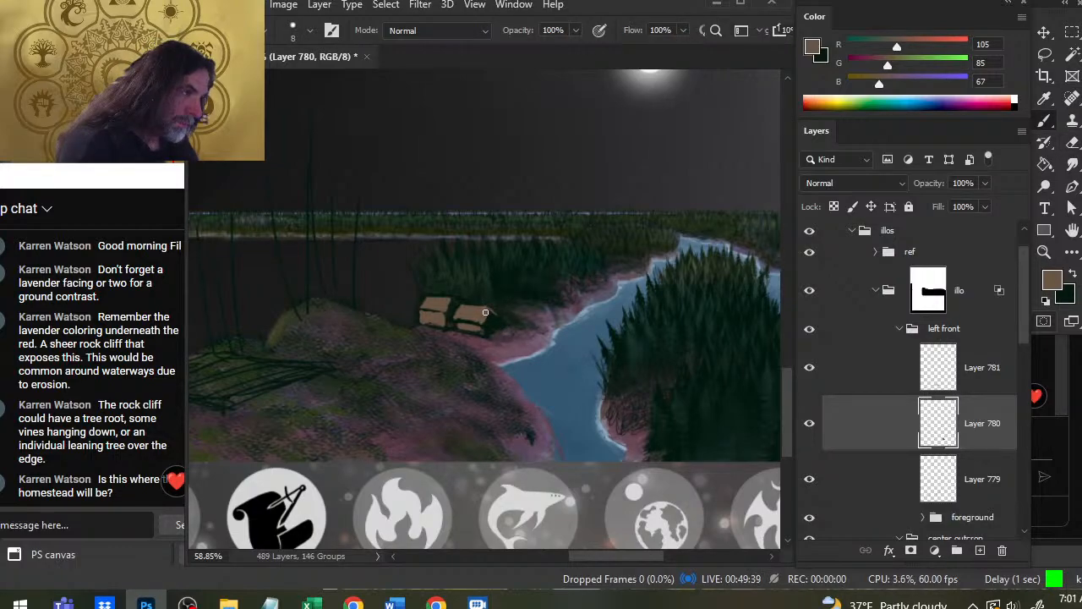
key(e)
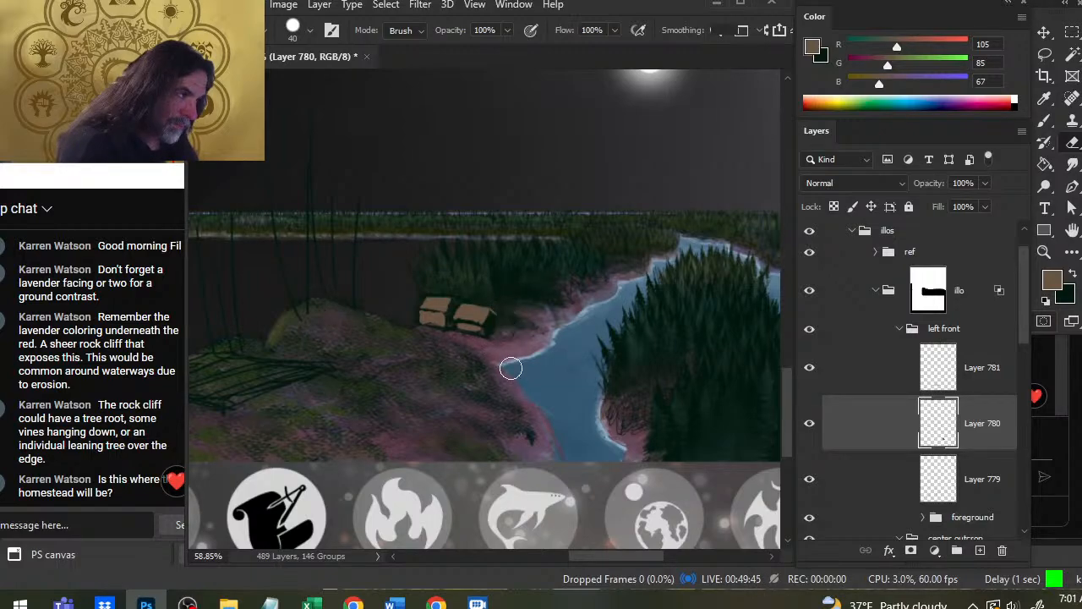
Refine the river-facing end of the second building with the brush, dark green shading, eraser and Smudge tool.
key(b)
key(r)
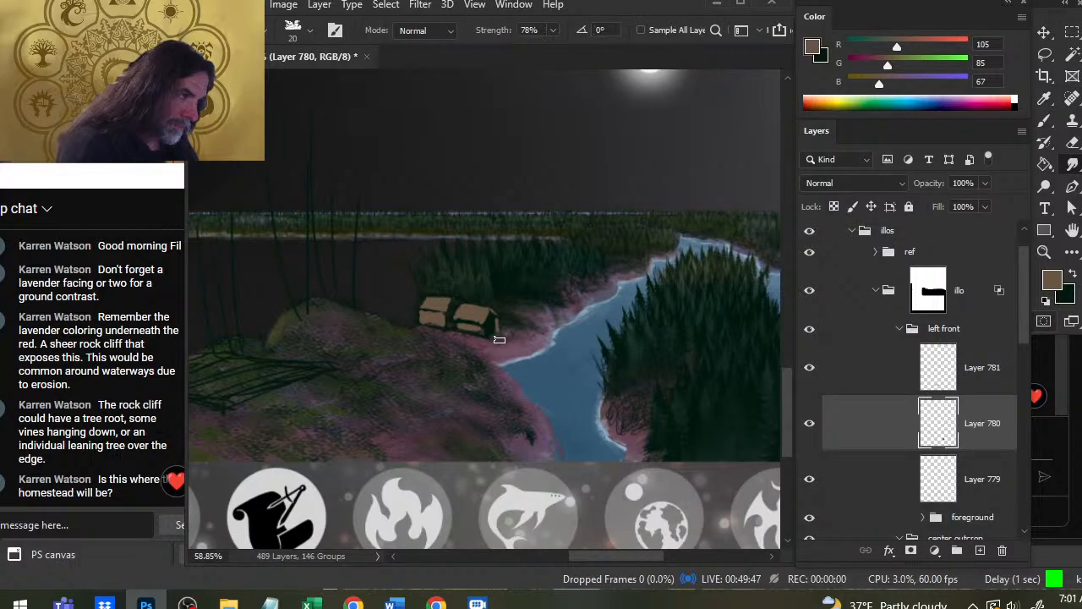
key(b)
key(x)
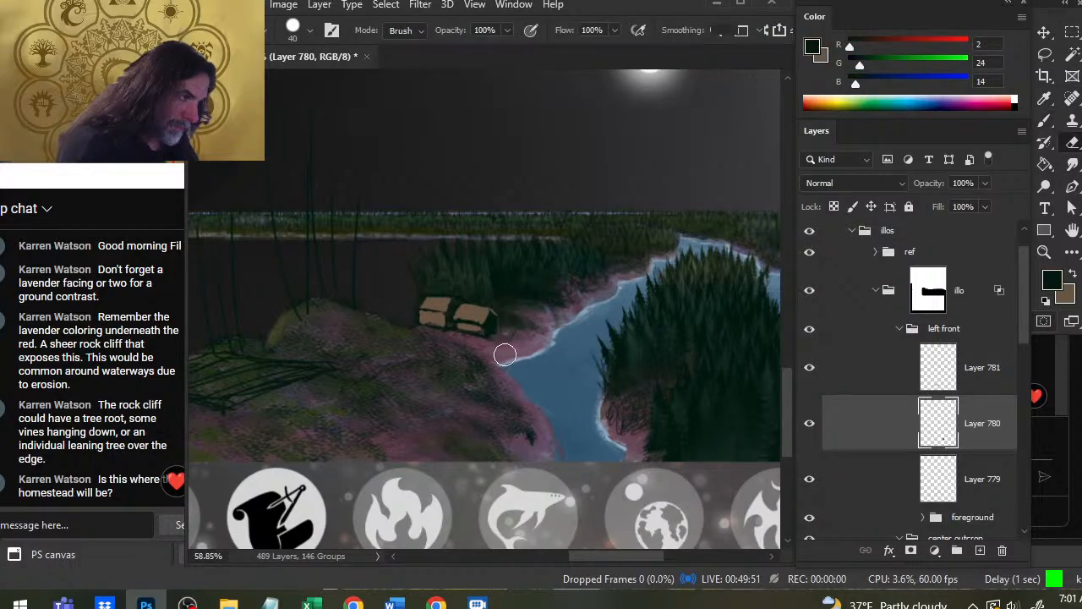
key(r)
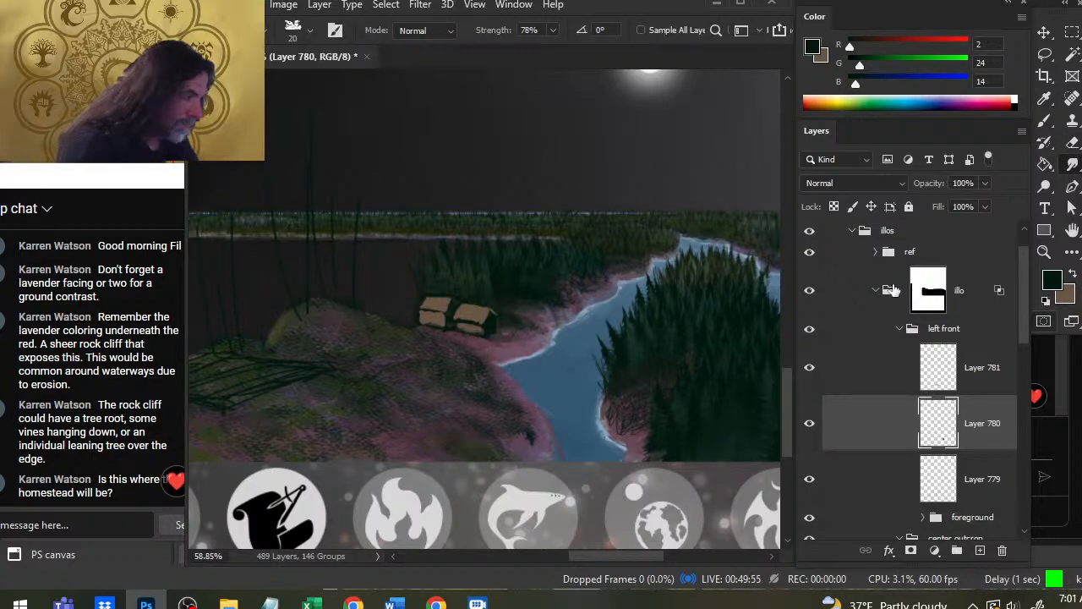
Lower Layer 780's opacity to 64% and check the two tan buildings against the whole illustration.
click(985, 183)
drag(987, 205, 959, 207)
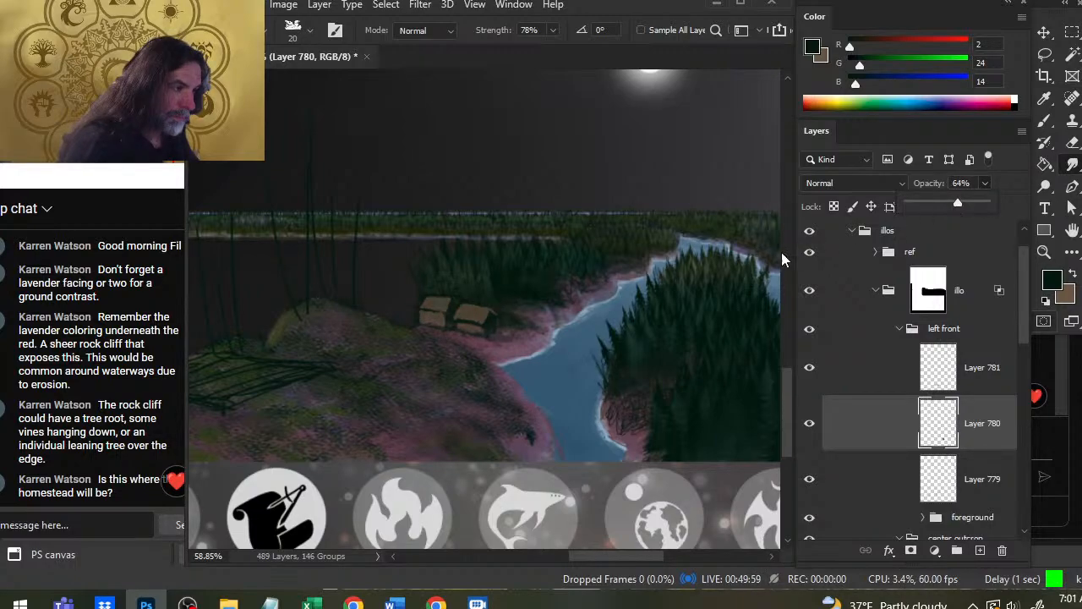
key(z)
drag(577, 312, 519, 336)
key(space)
drag(564, 291, 483, 208)
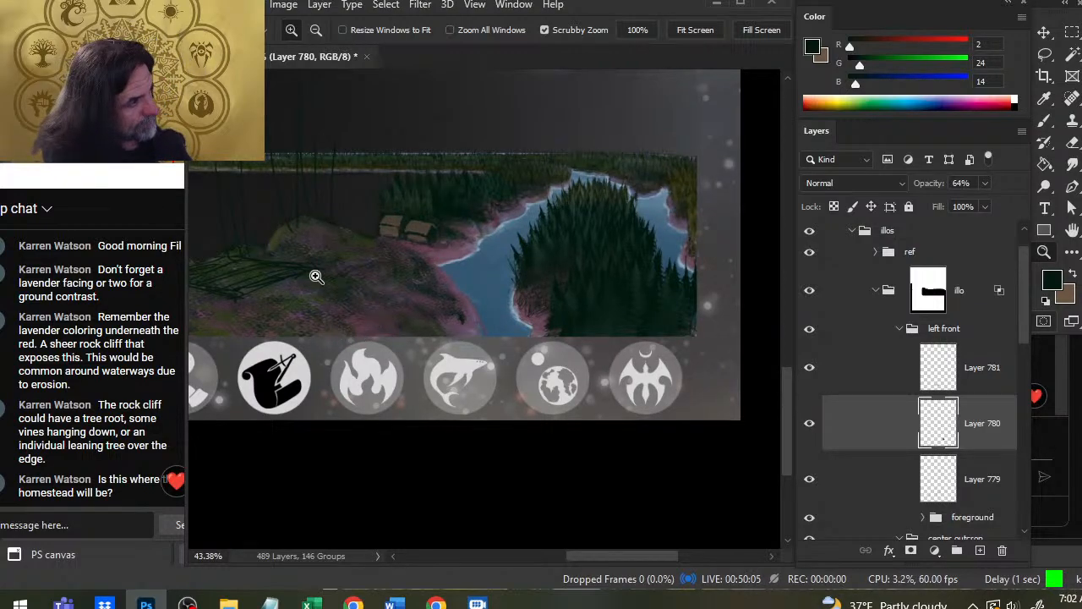
drag(478, 239, 501, 259)
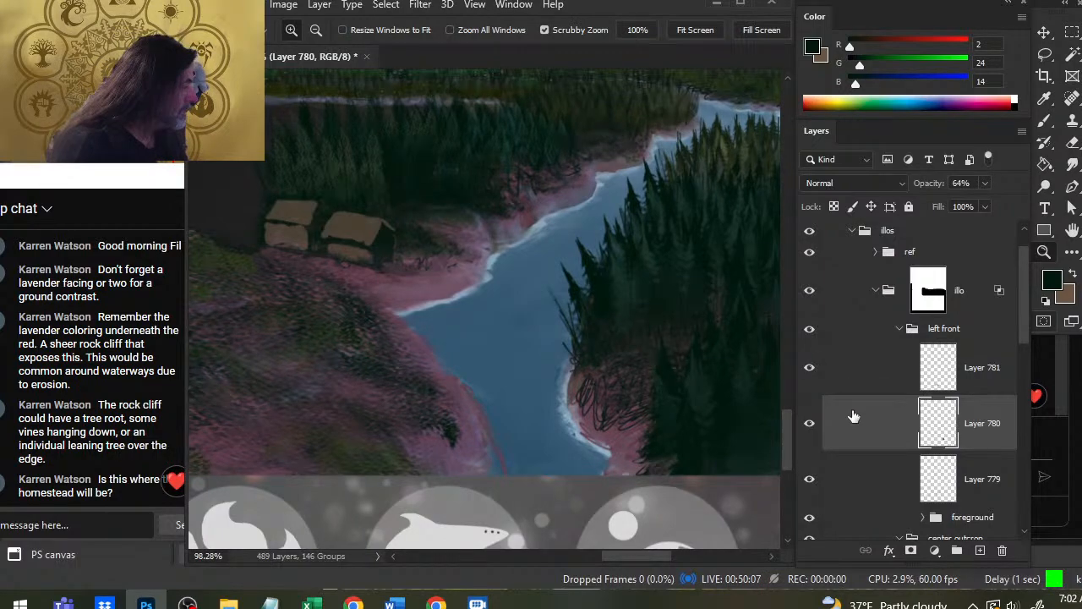
Move Layer 780 down the layer stack to directly above the left bnack group, toggling layer visibility to check its contents.
click(808, 428)
click(809, 429)
click(814, 371)
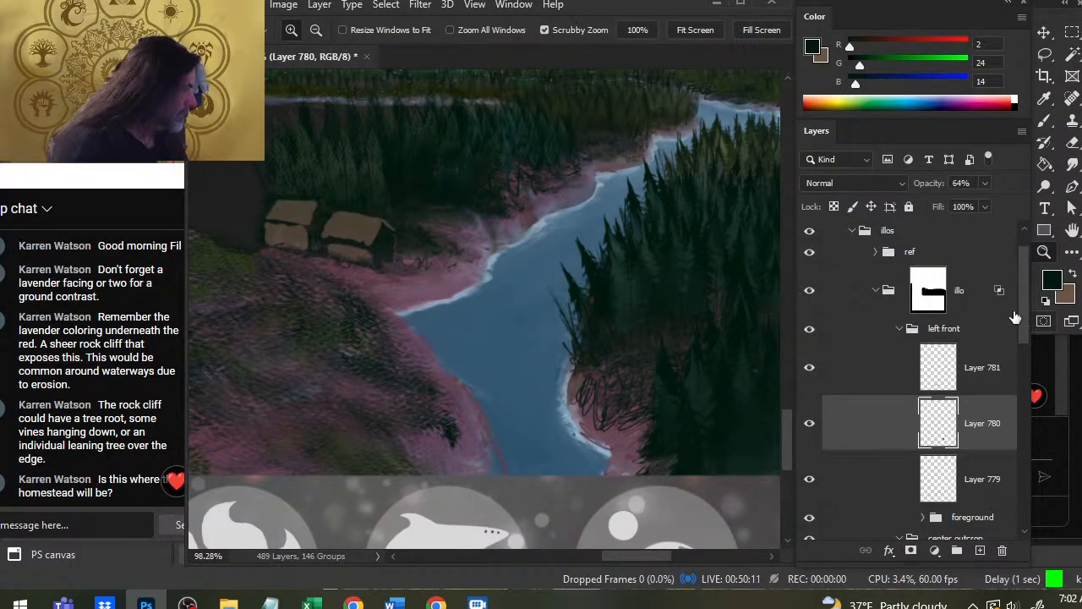
drag(1016, 318, 1012, 370)
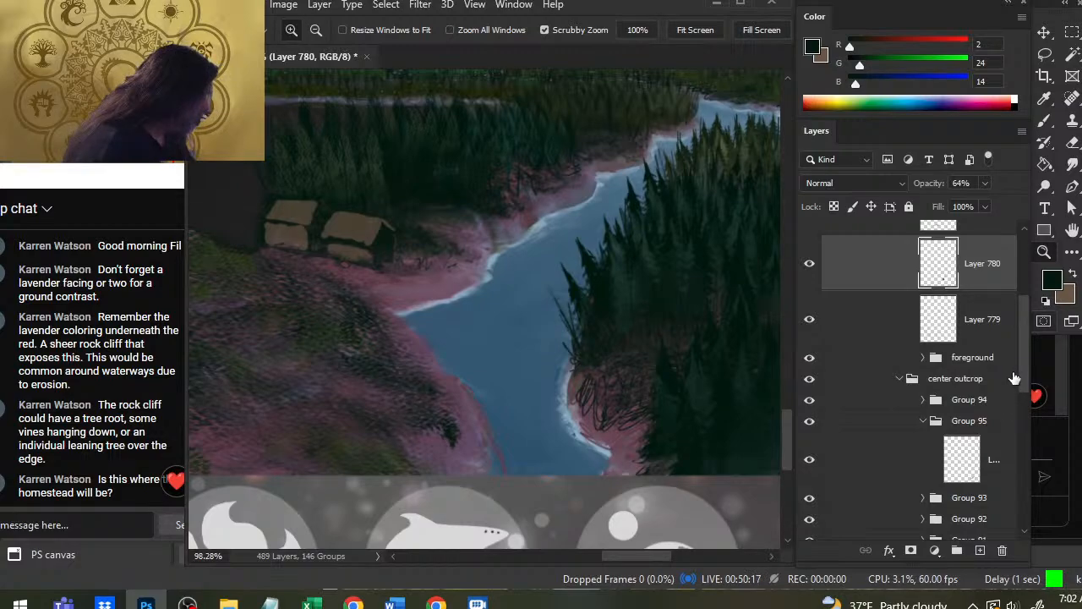
mouse_move(1027, 379)
mouse_down()
mouse_move(1036, 433)
mouse_move(1028, 362)
mouse_move(1019, 377)
mouse_up()
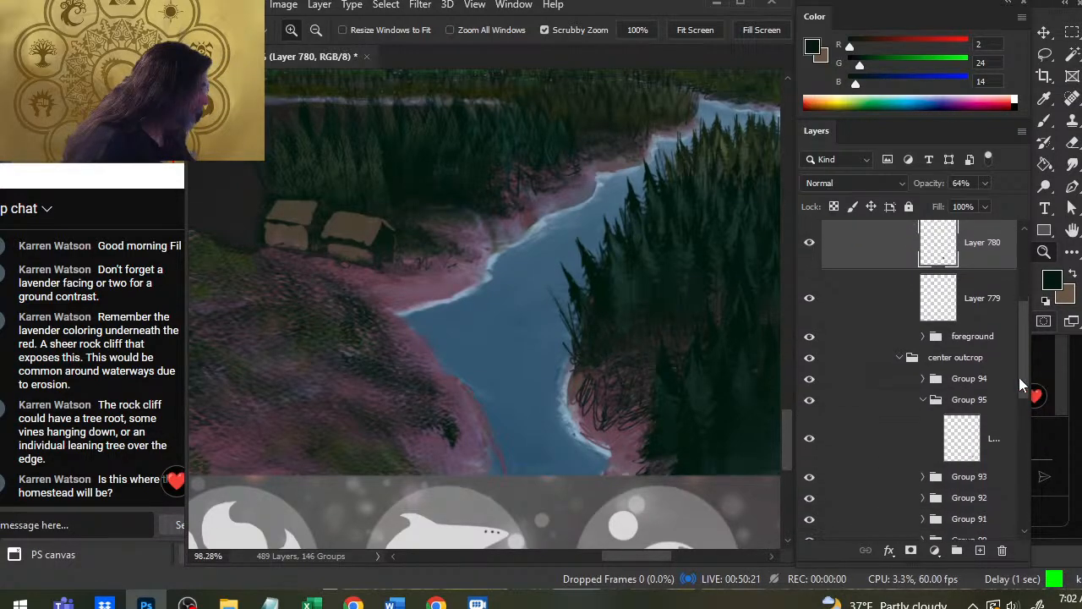
drag(873, 260, 911, 481)
drag(870, 433, 868, 399)
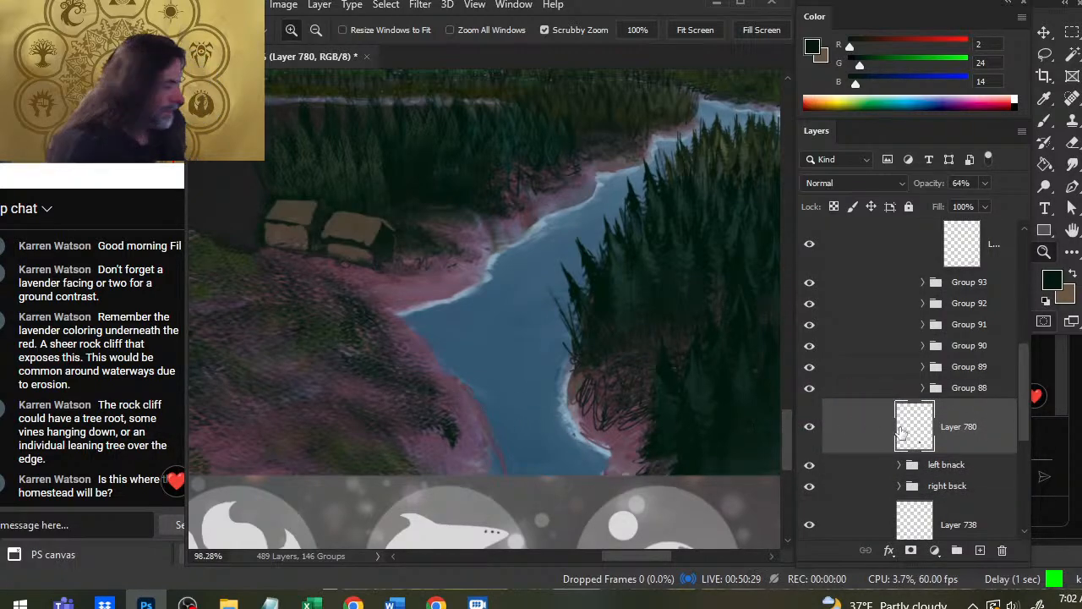
click(813, 467)
click(813, 467)
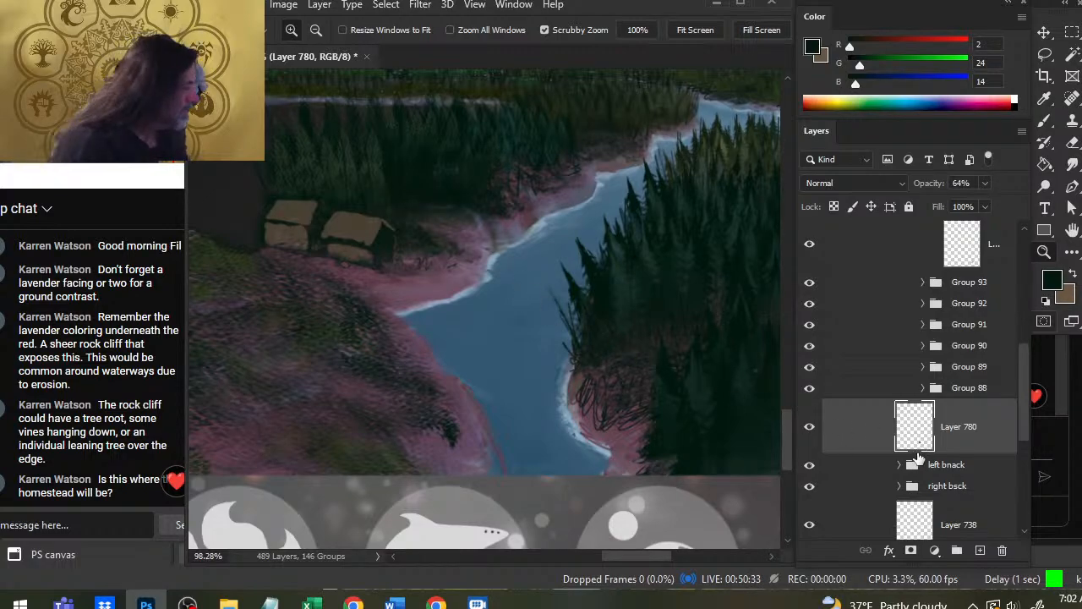
Add a new layer above the left bnack group and paint a dark green patch on the riverbank beside the second building.
click(964, 466)
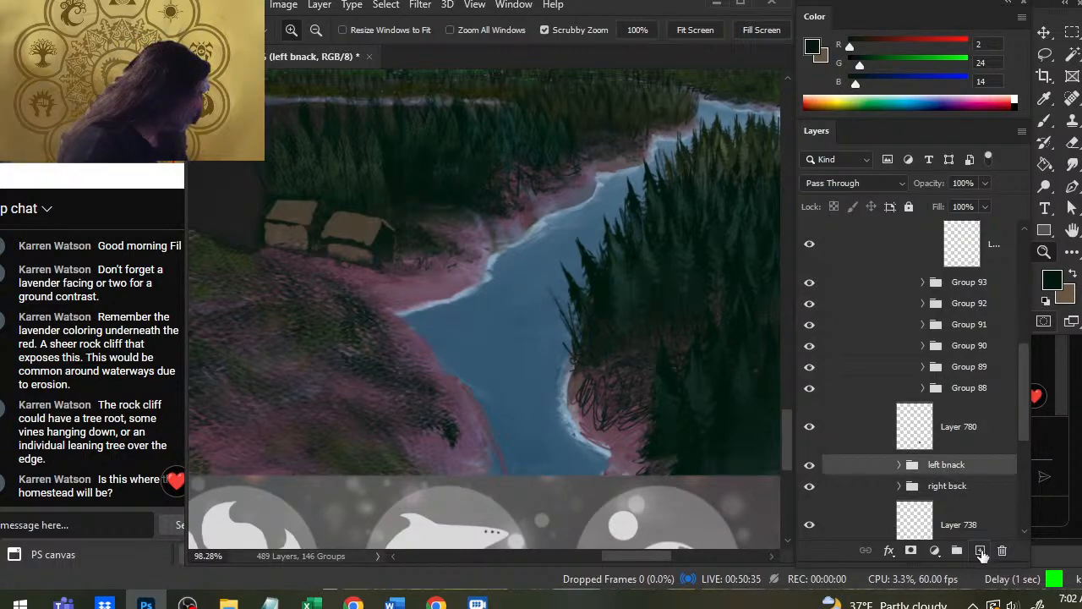
click(981, 550)
key(b)
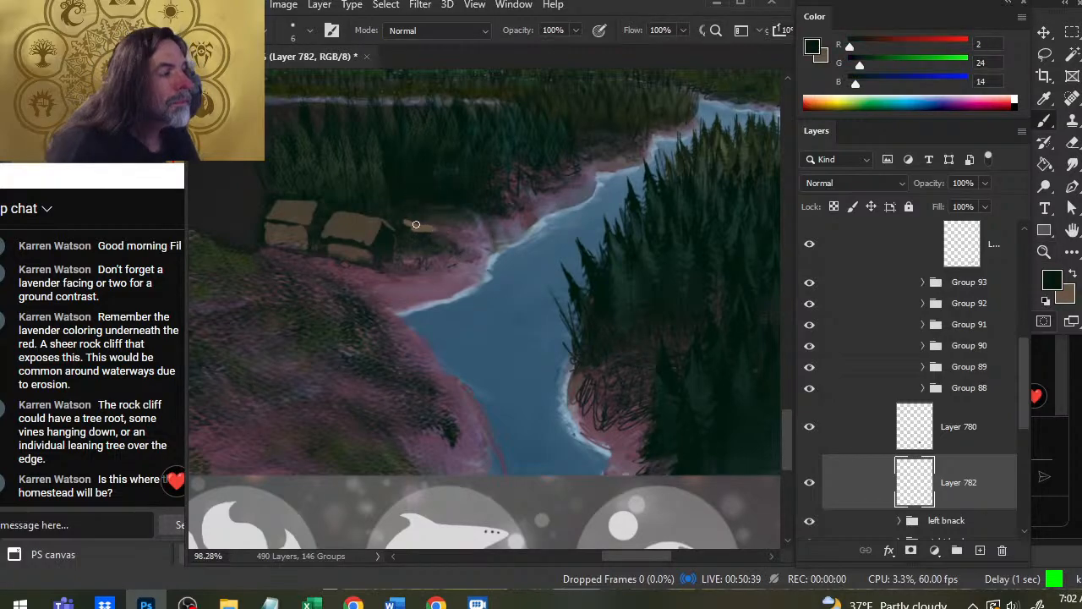
drag(416, 224, 415, 225)
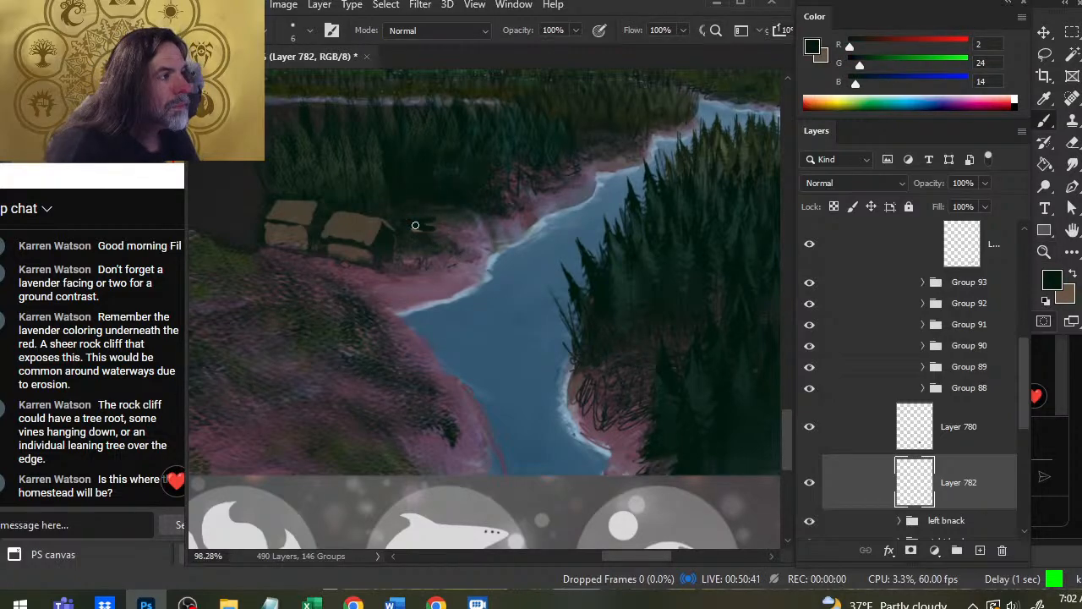
drag(425, 229, 421, 228)
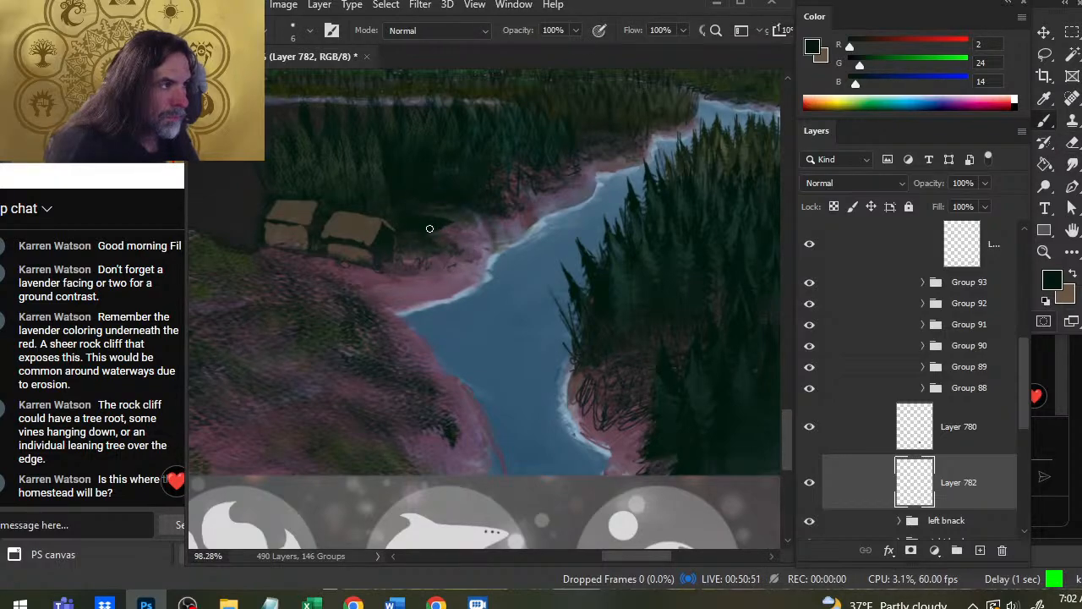
Paint the tan walls of a third small building over the dark patch with a 6 px brush.
key(x)
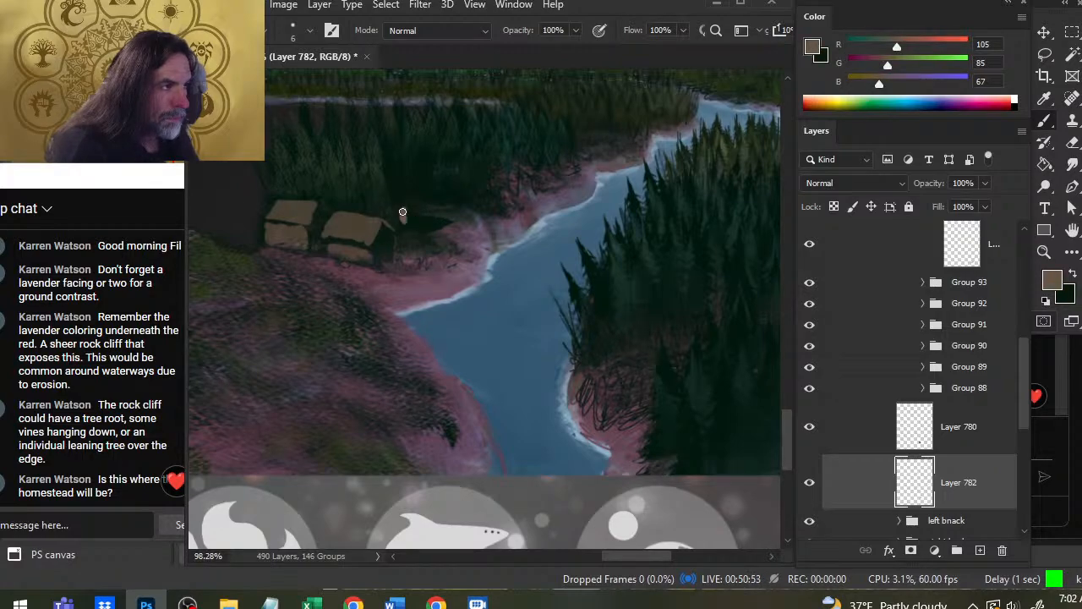
drag(402, 211, 422, 225)
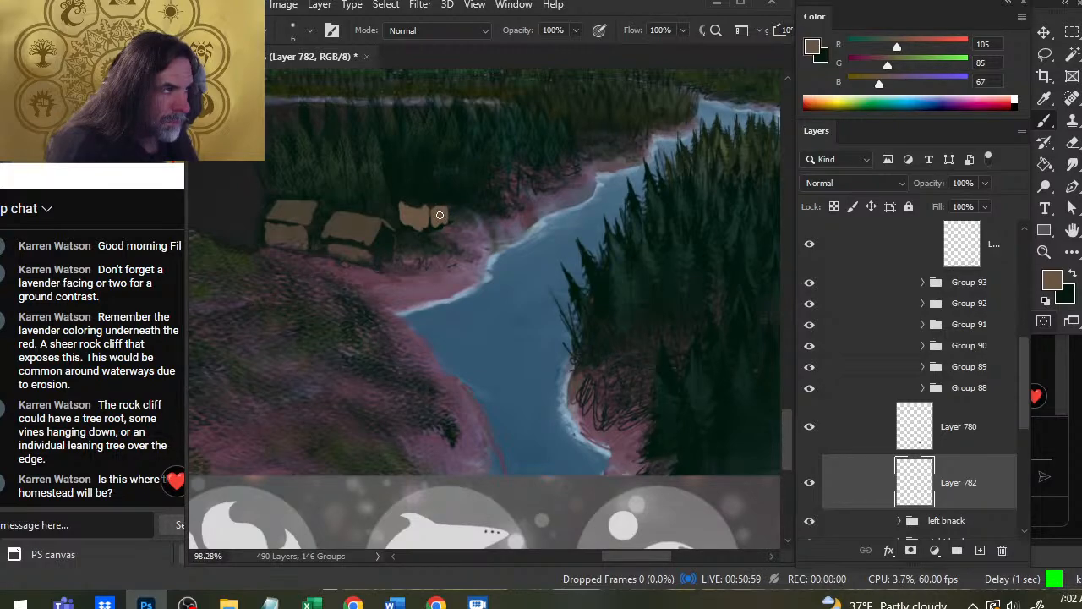
key(e)
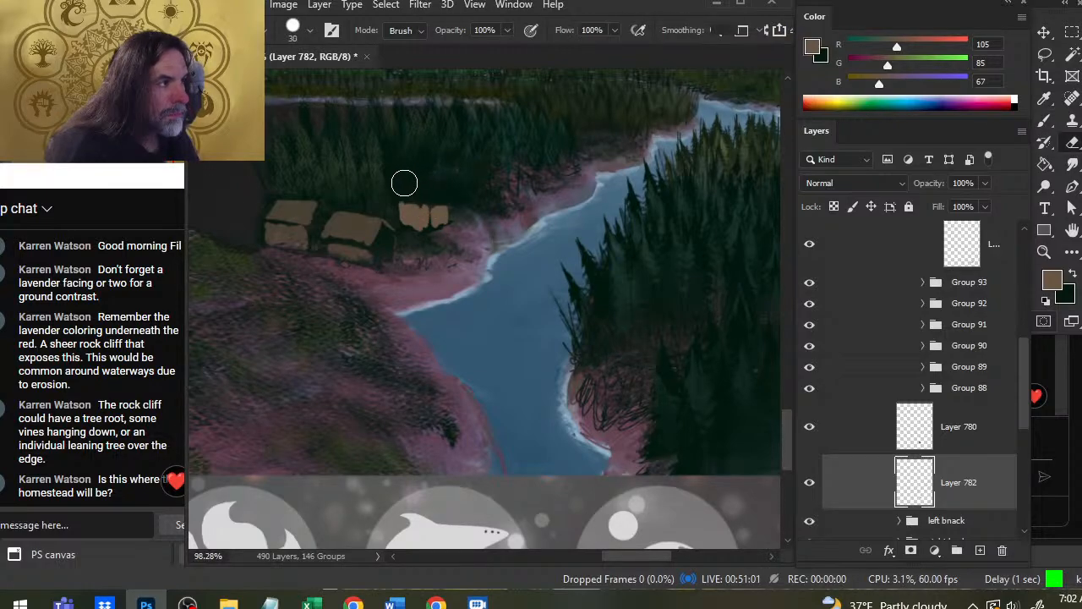
key(b)
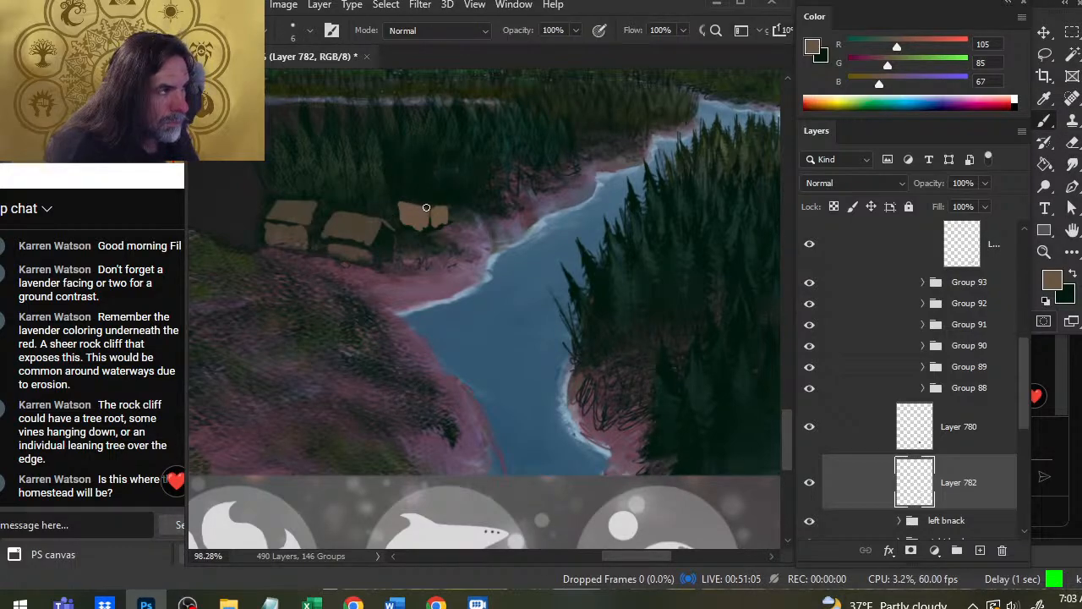
Paint a dark green line along the top of the third building's walls and blend it with a 9 px Smudge tool.
key(x)
key(x)
key(x)
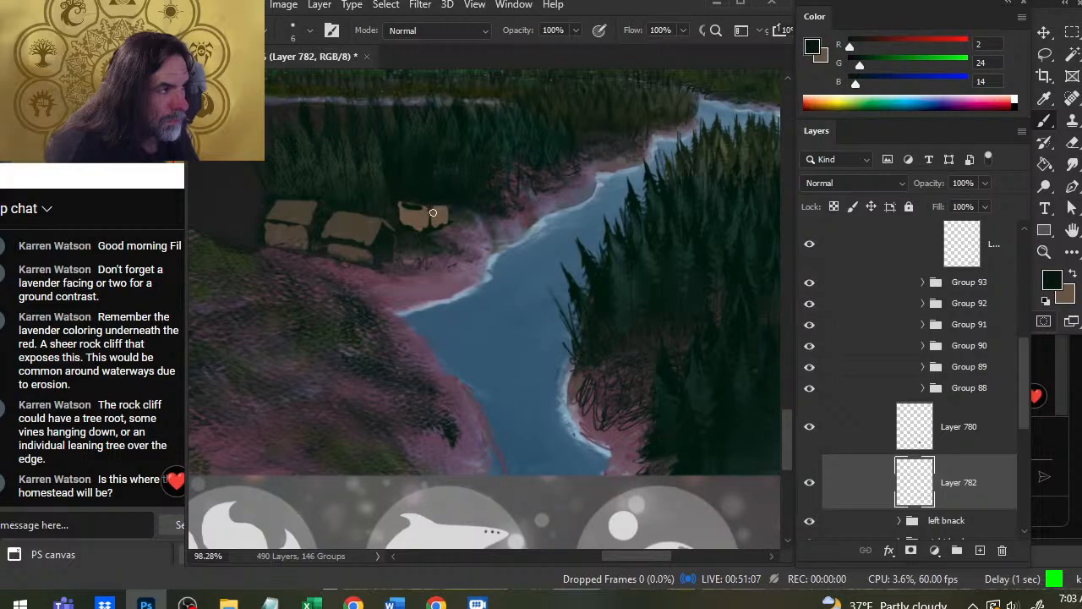
drag(416, 208, 415, 213)
key(r)
key(bracketleft)
key(bracketleft)
key(bracketleft)
key(bracketleft)
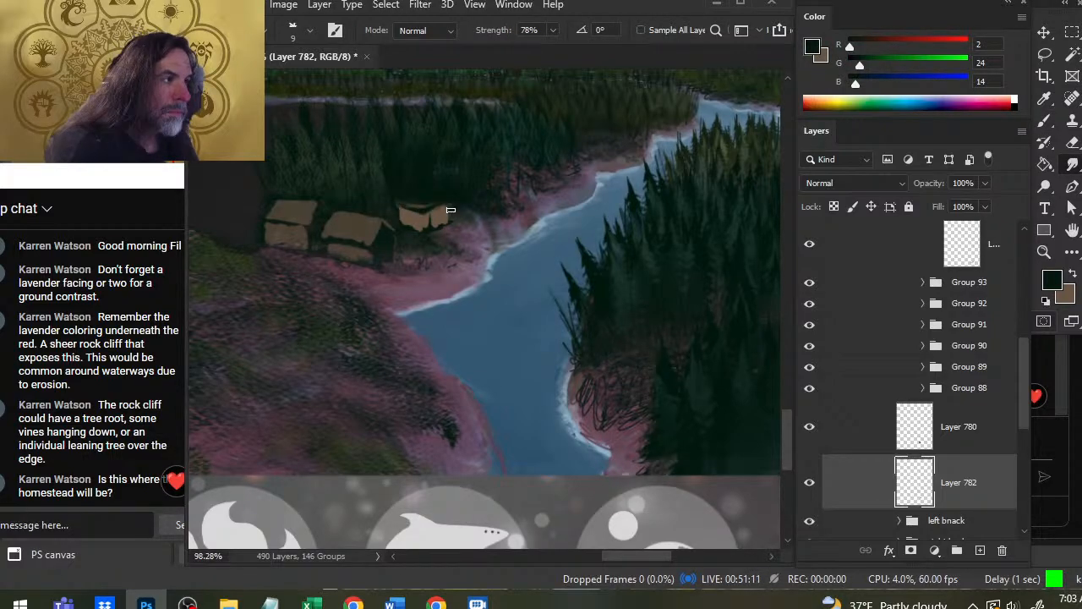
mouse_move(423, 213)
mouse_down()
mouse_move(442, 211)
mouse_move(420, 224)
mouse_up()
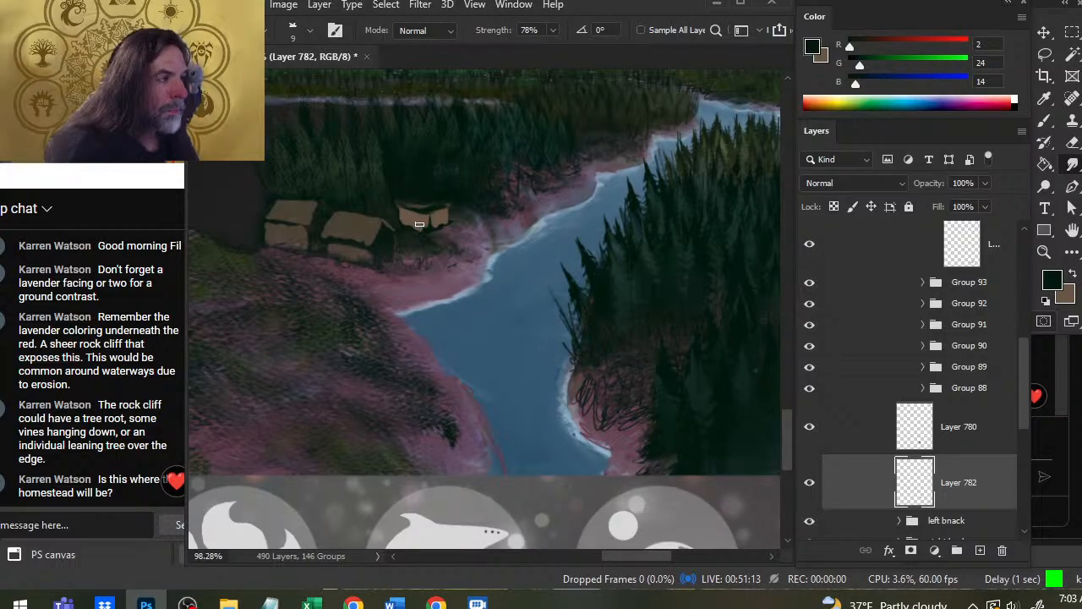
Paint a tan roof on the third building and trim its outline with a 25 px eraser.
key(x)
key(b)
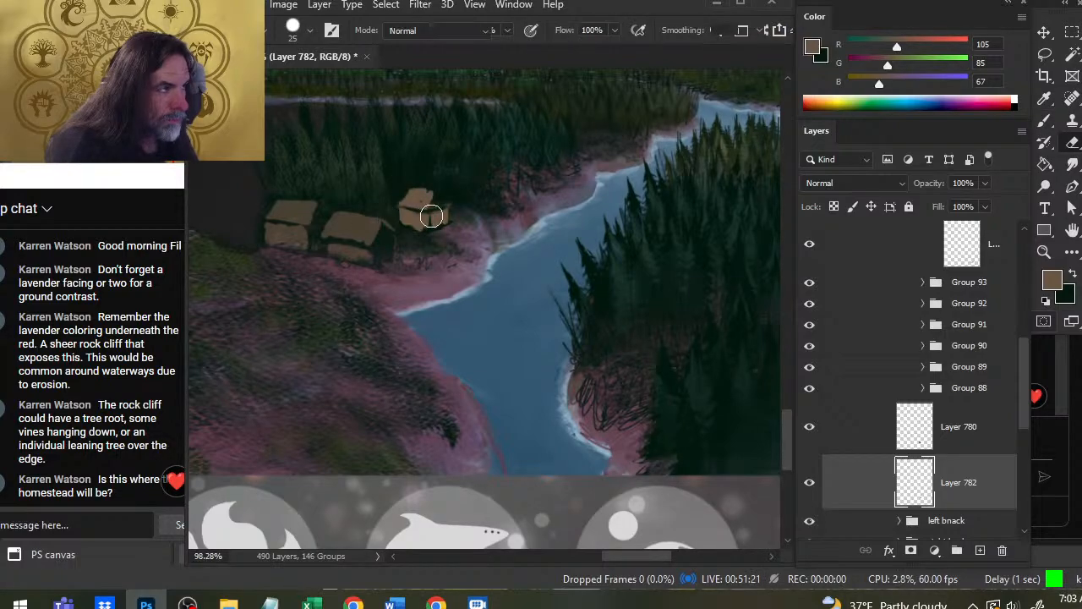
key(e)
mouse_move(432, 182)
mouse_down()
mouse_move(409, 178)
mouse_move(445, 203)
mouse_up()
key(b)
key(e)
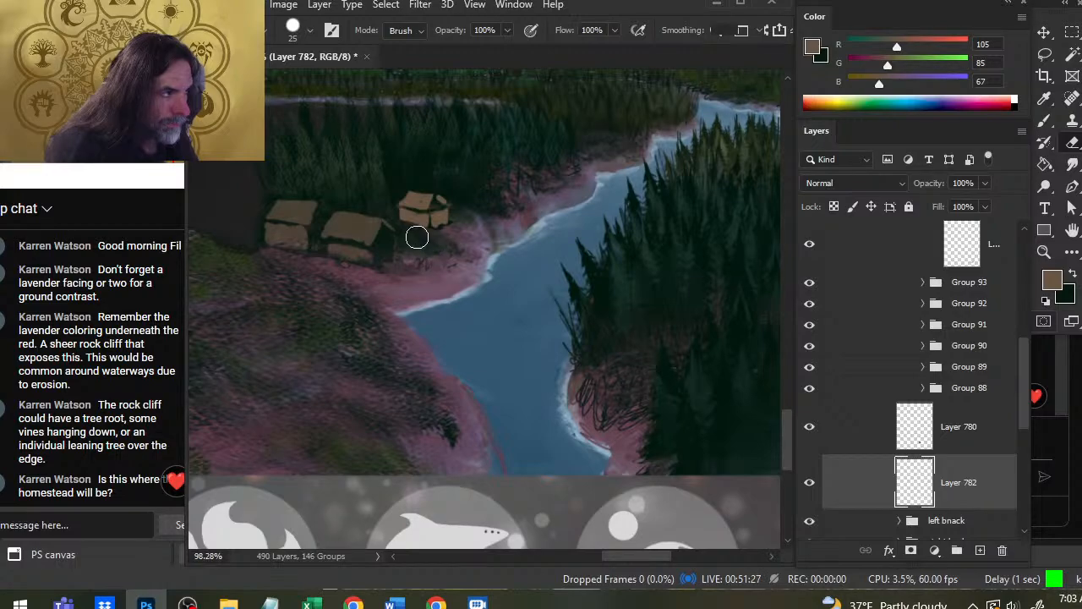
Shade the third building's base and gable end with dark green and soften the edges with the Smudge tool at 40% strength.
key(x)
key(b)
drag(402, 220, 442, 228)
key(r)
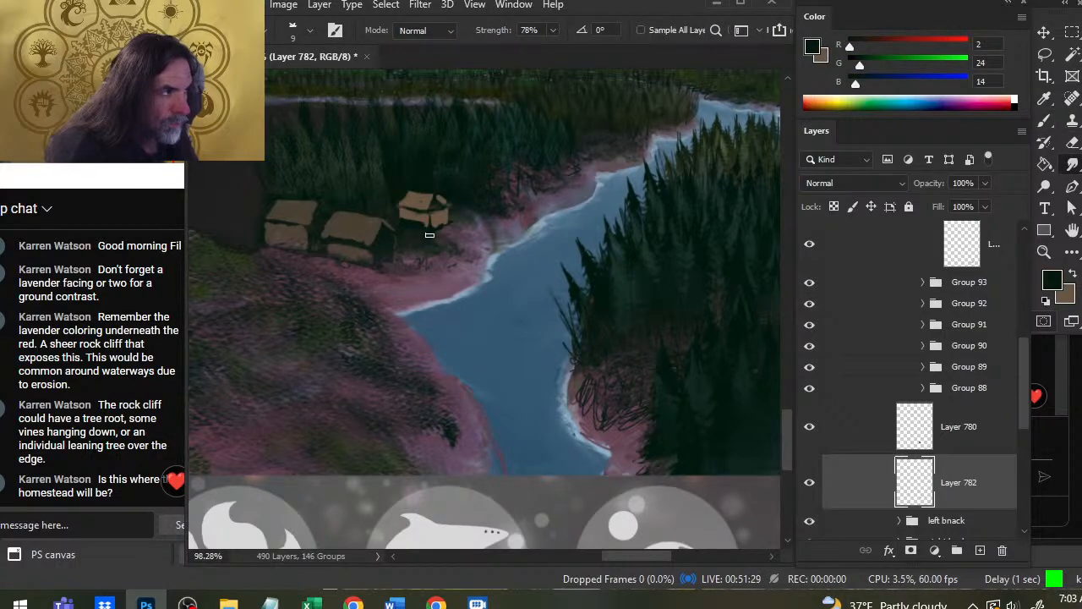
key(4)
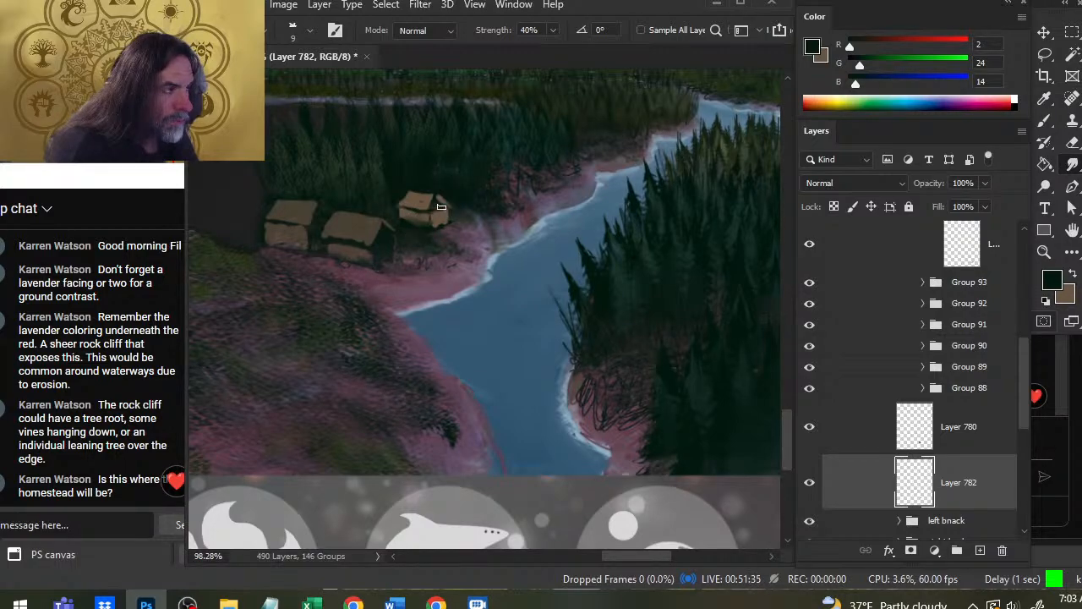
key(b)
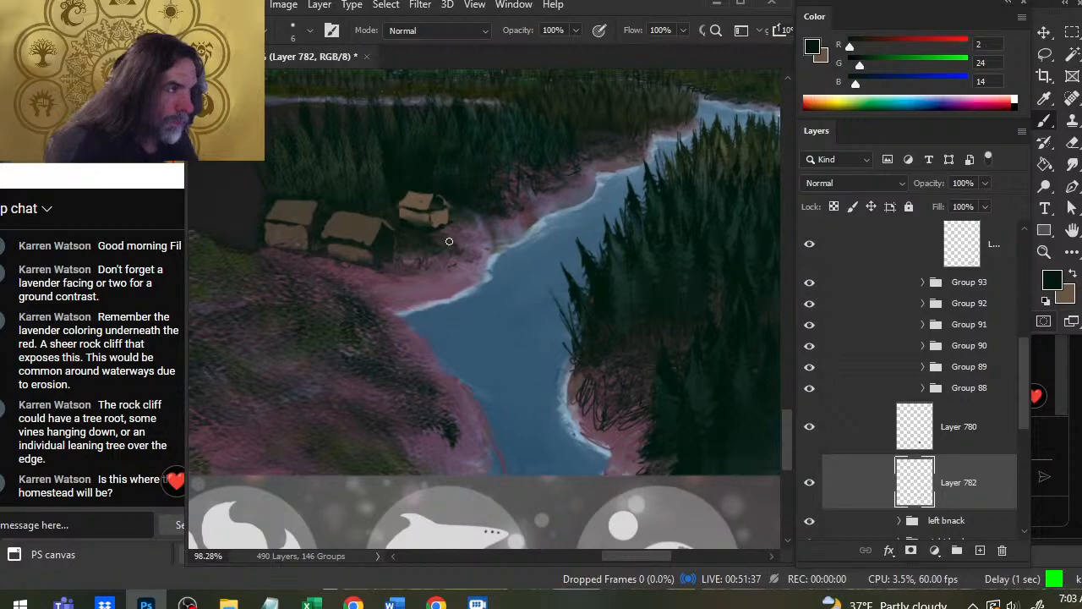
key(r)
drag(445, 188, 447, 216)
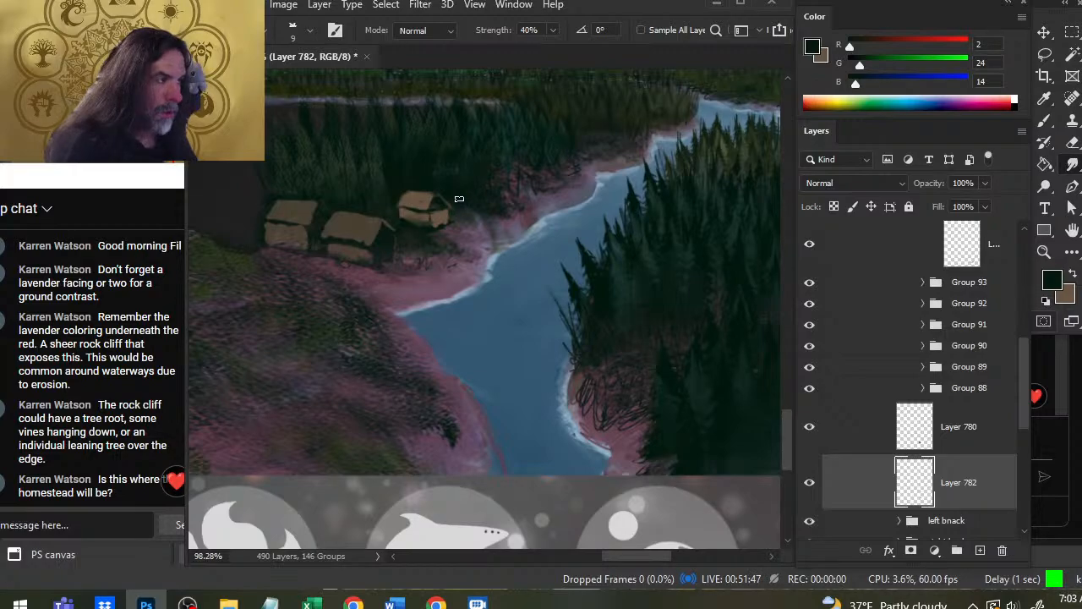
Paint a small dark green patch farther upstream on the pink riverbank and trim it with the eraser.
key(z)
mouse_move(482, 248)
mouse_down()
mouse_move(432, 307)
mouse_move(395, 316)
mouse_up()
drag(464, 317, 508, 305)
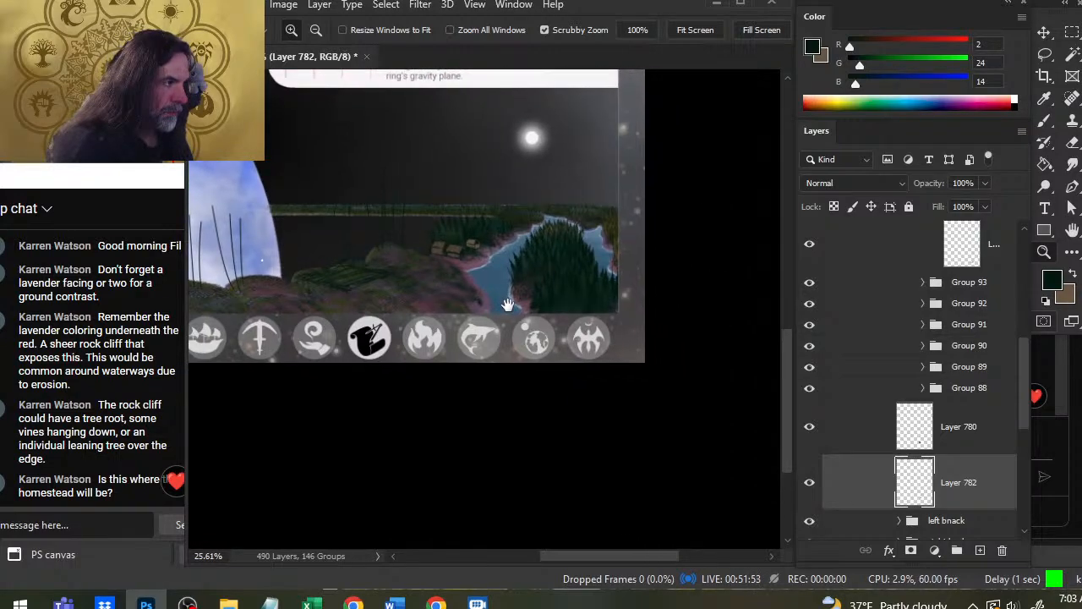
drag(499, 258, 556, 257)
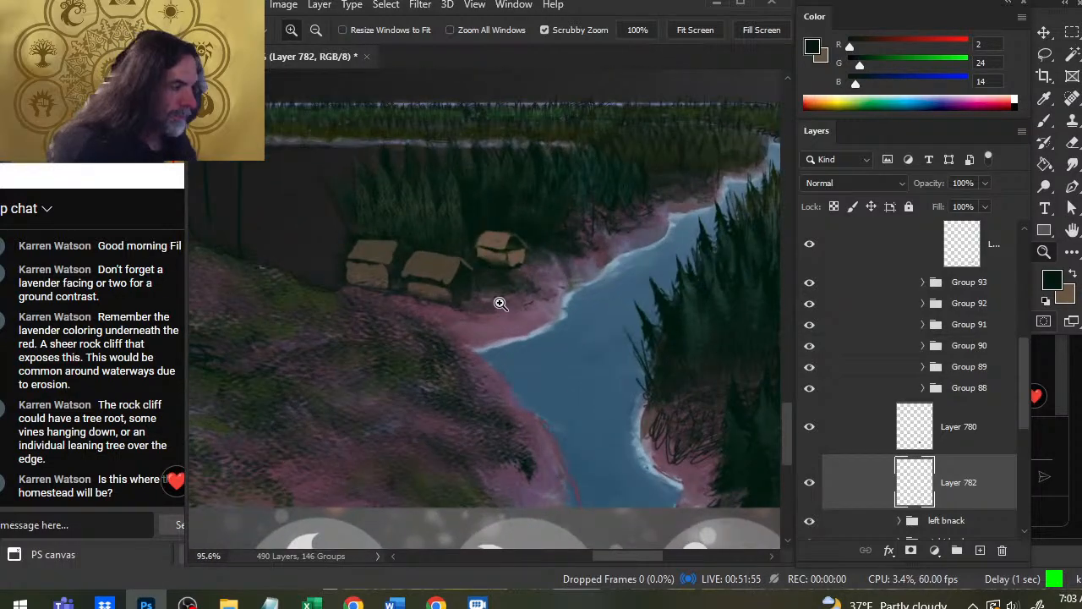
drag(638, 243, 529, 287)
key(b)
alt+click(513, 280)
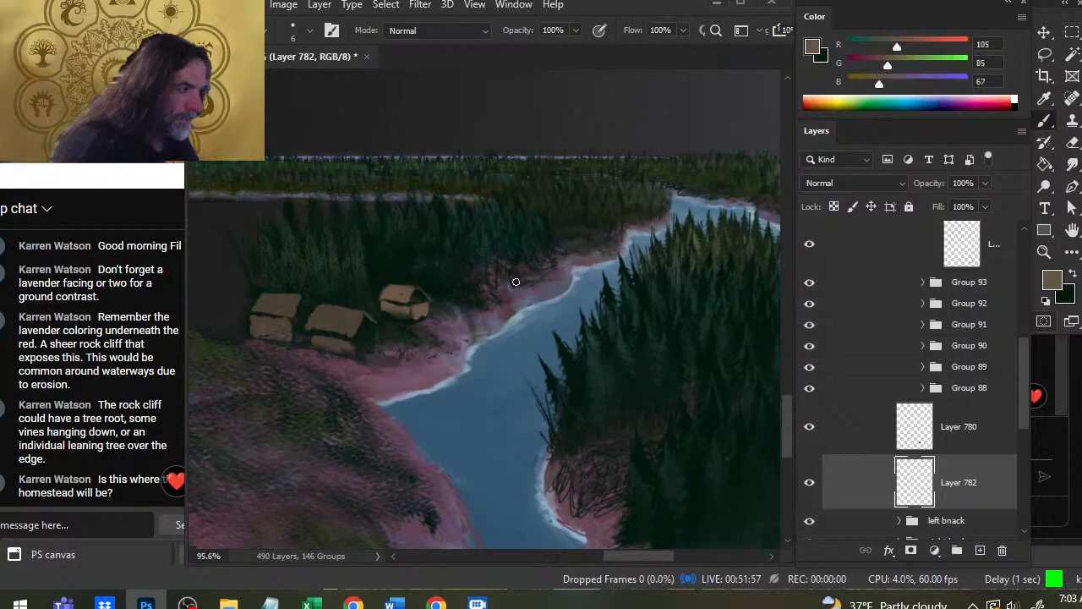
alt+click(503, 277)
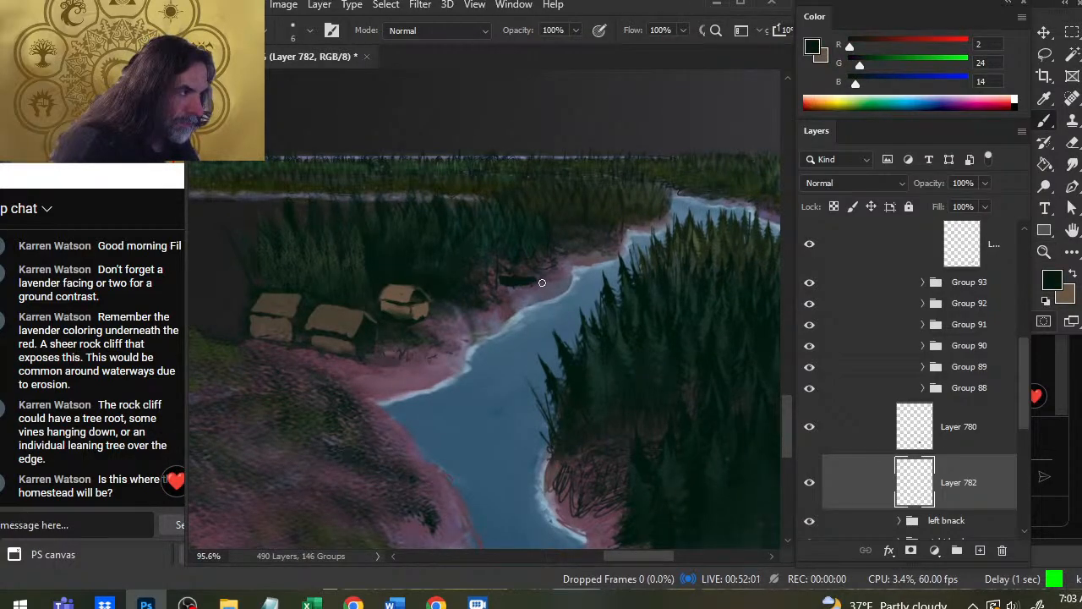
key(e)
drag(539, 271, 577, 273)
key(b)
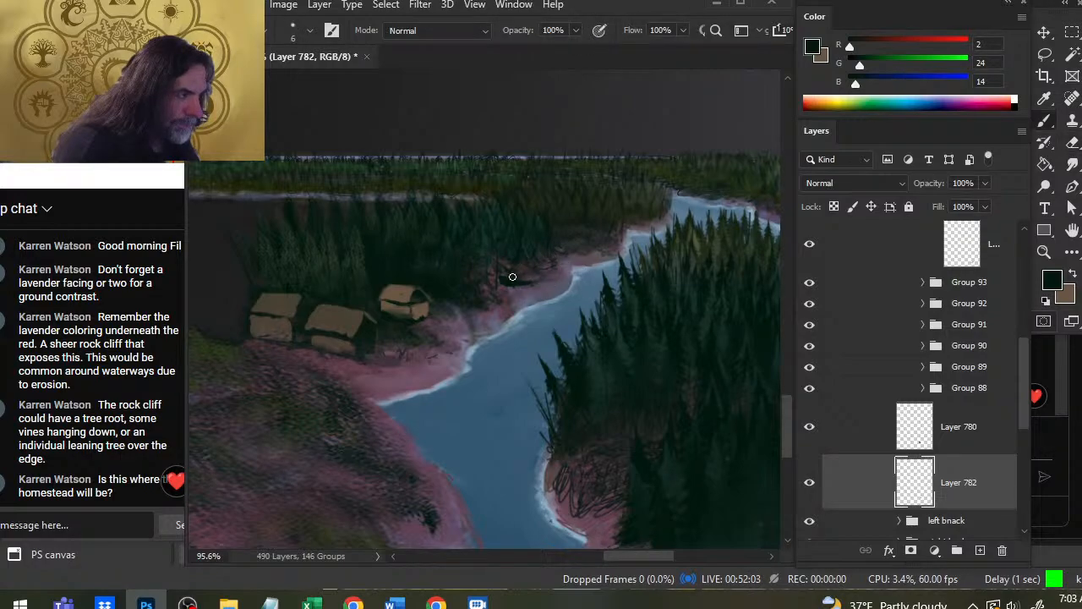
key(e)
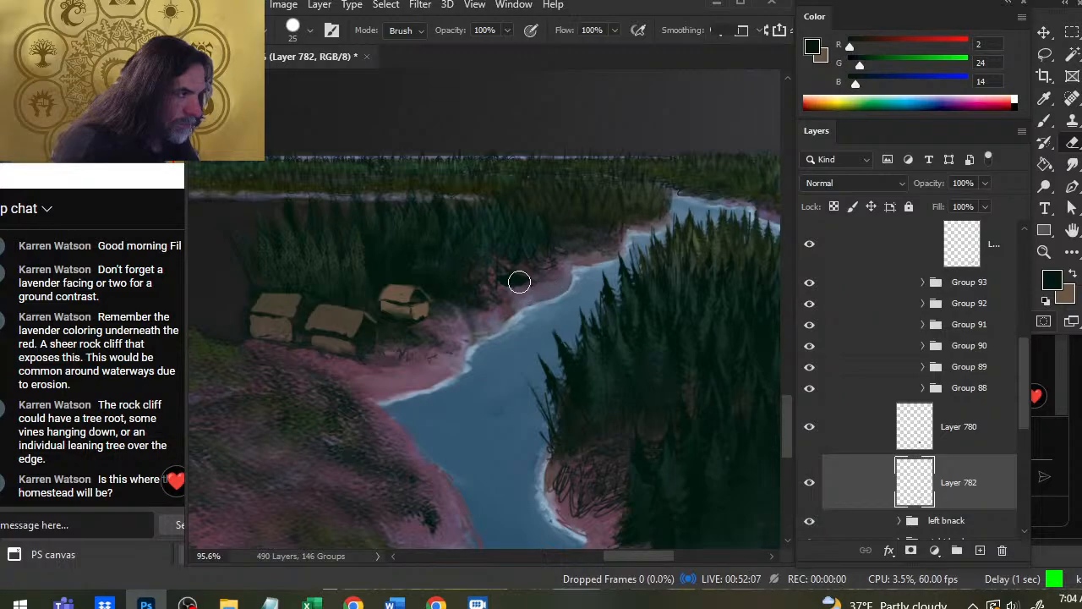
Paint a smaller fourth tan building on the upstream patch, shade its walls with dark green and blend it with the Smudge tool.
key(x)
key(b)
drag(508, 275, 507, 279)
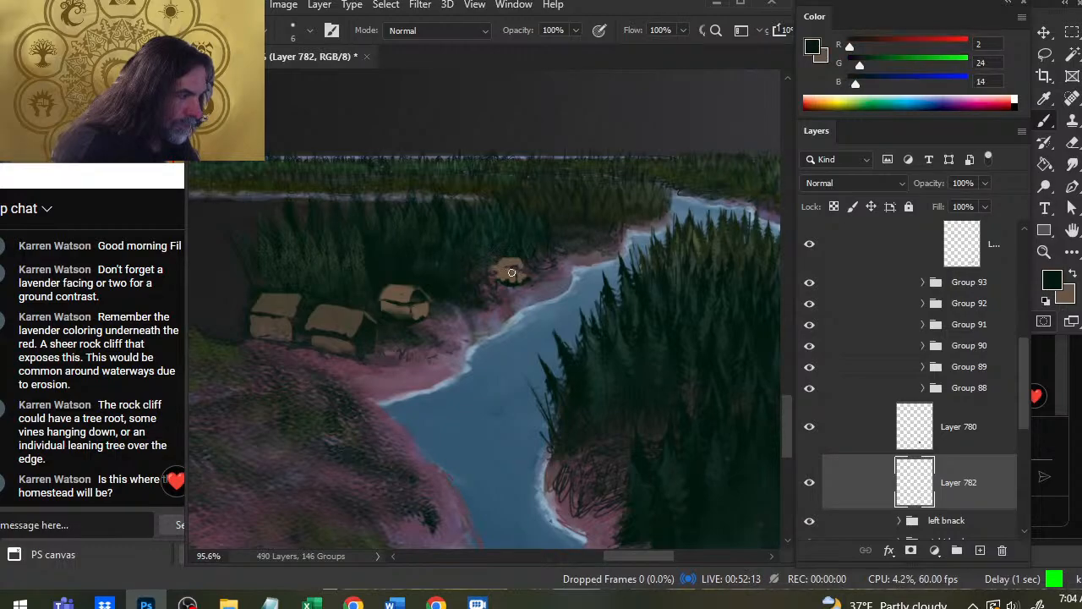
key(x)
drag(498, 270, 518, 277)
key(r)
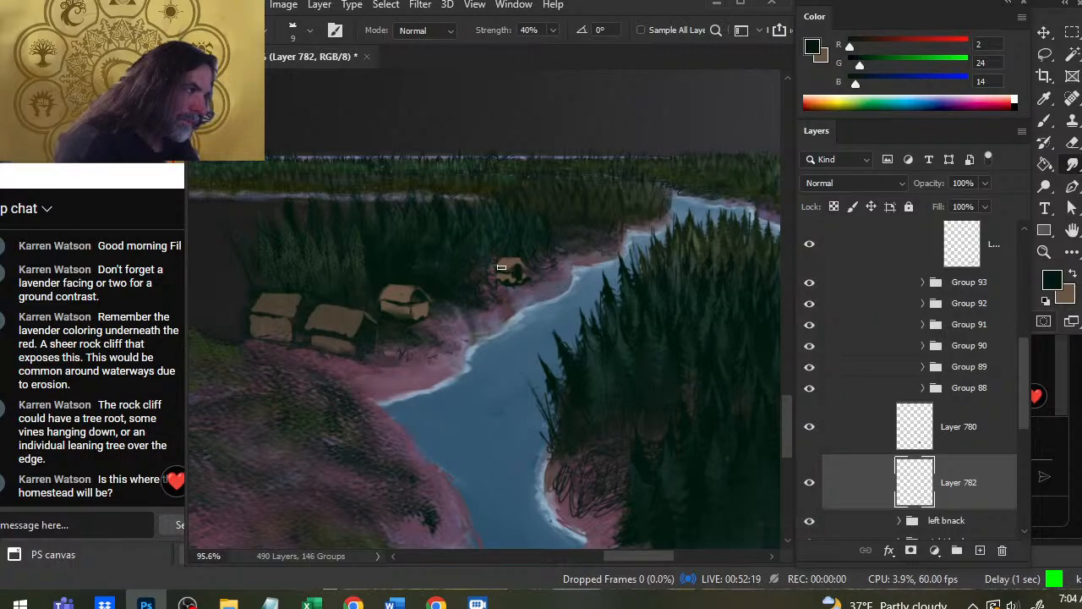
drag(497, 275, 508, 275)
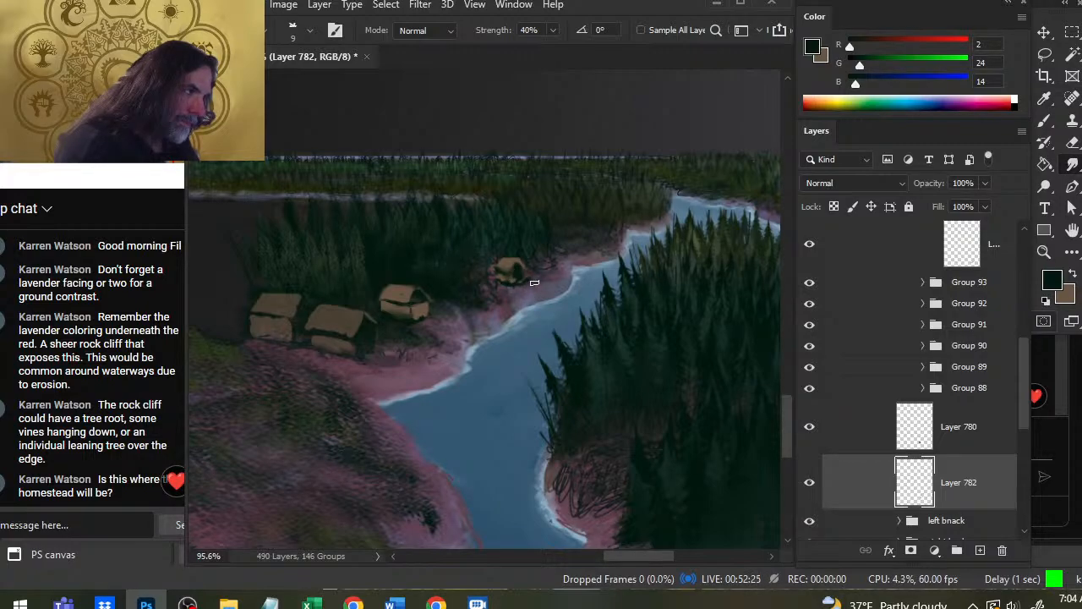
key(b)
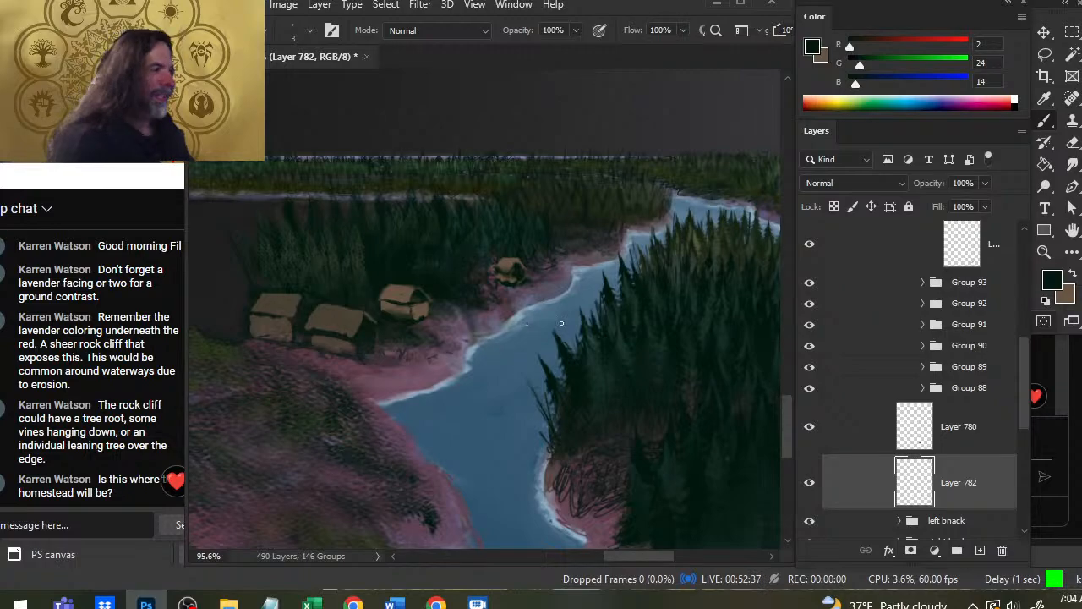
Paint a tiny fifth tan building just upstream of the fourth on the pink riverbank, with dark green shading around its base.
key(z)
drag(585, 310, 471, 314)
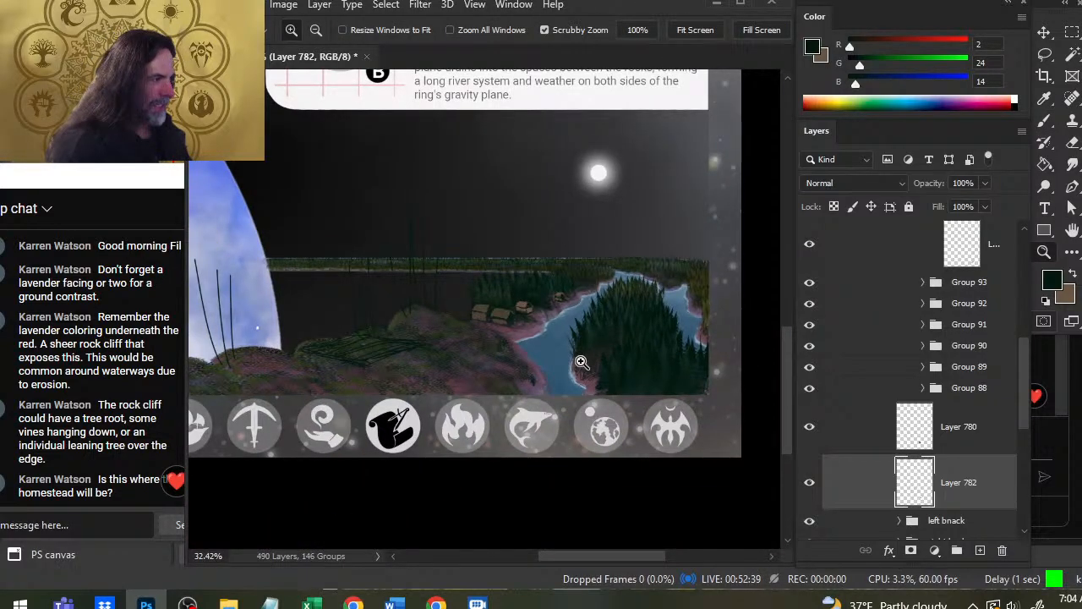
drag(592, 289, 713, 309)
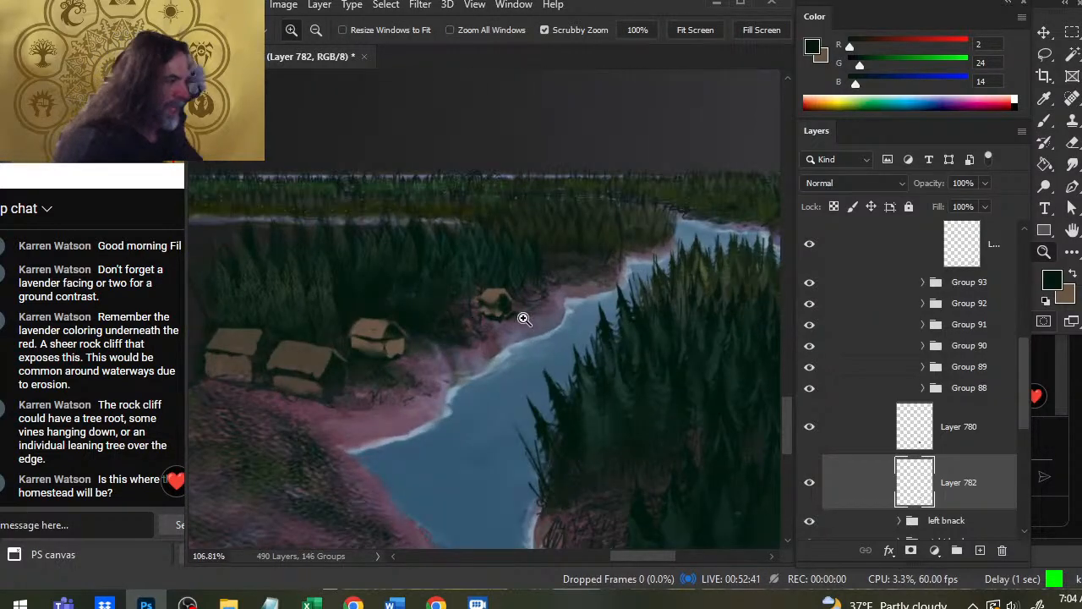
key(b)
key(x)
key(x)
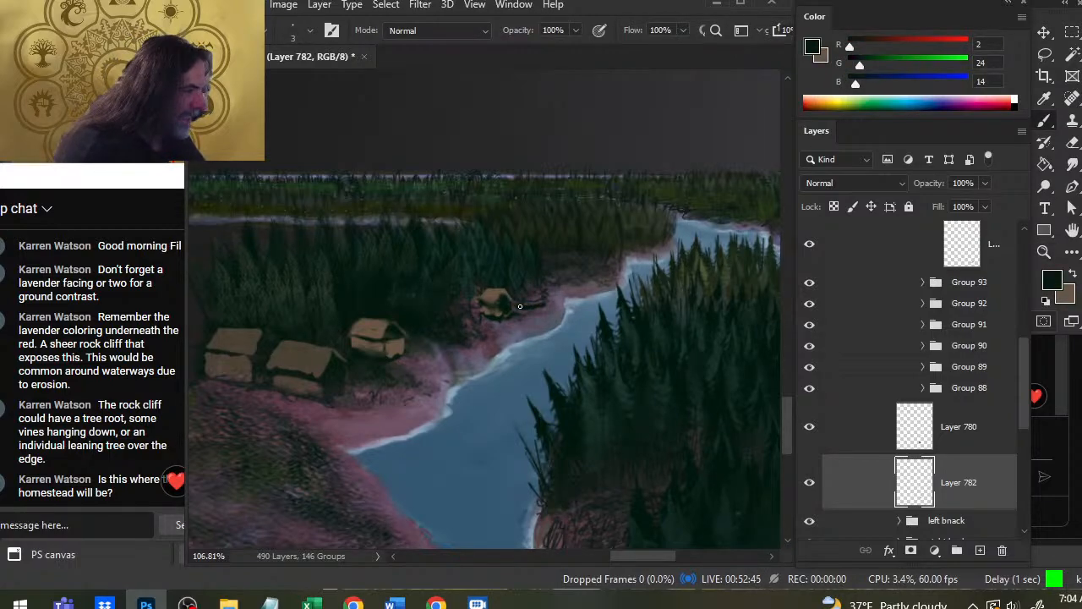
key(x)
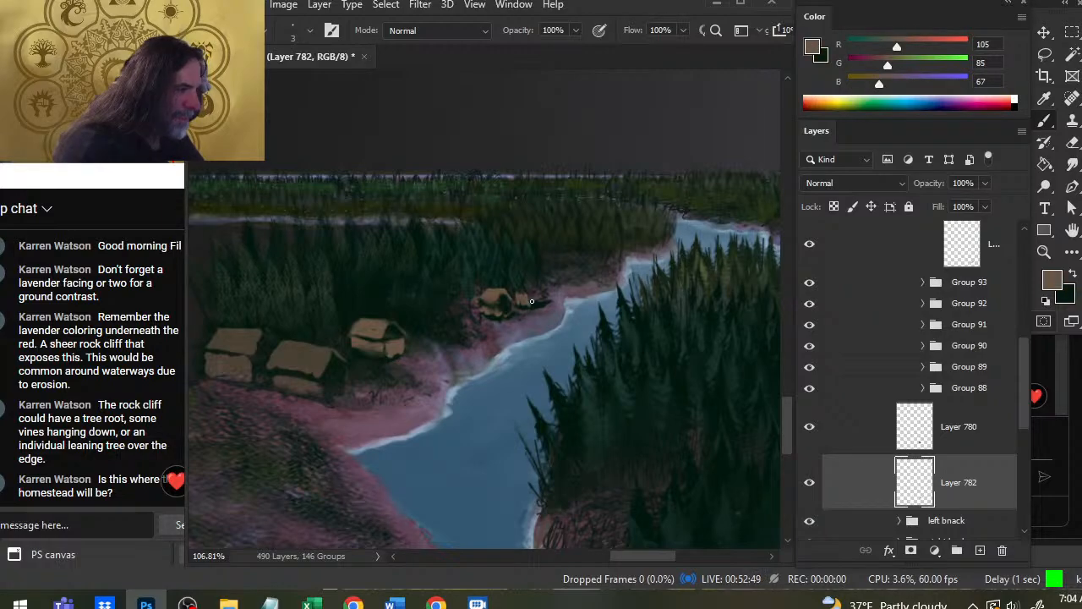
key(x)
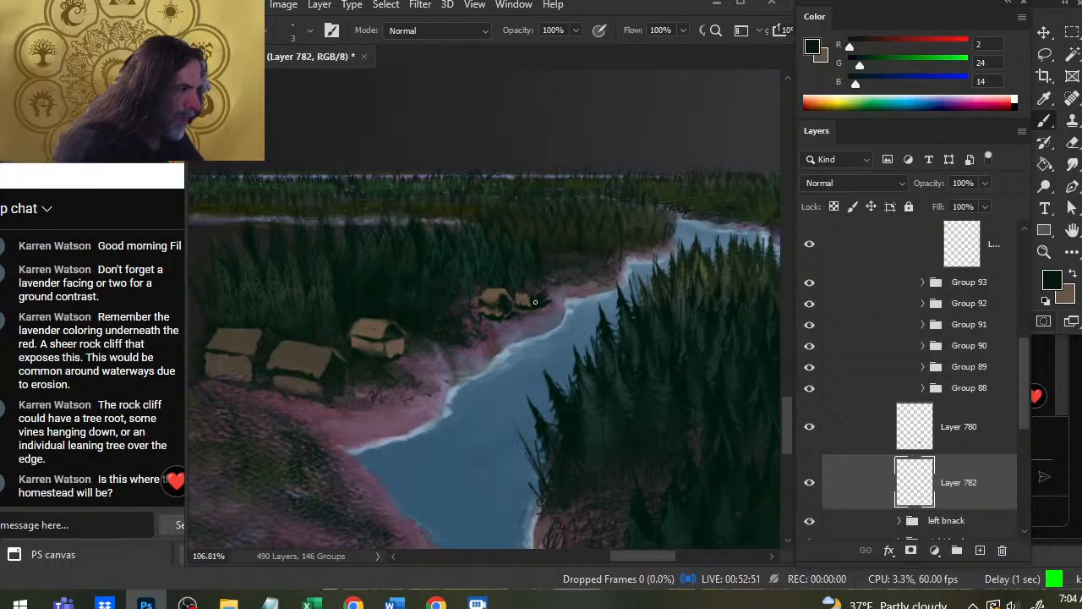
key(x)
drag(524, 298, 516, 294)
key(ctrl+space)
mouse_move(595, 320)
mouse_down()
mouse_move(503, 305)
mouse_move(592, 316)
mouse_up()
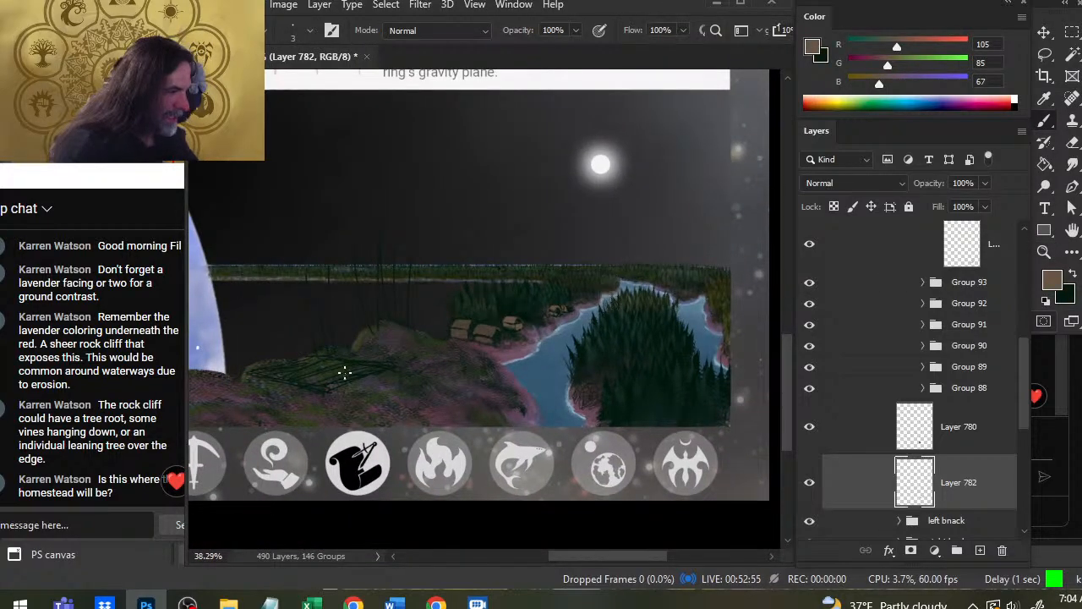
key(x)
drag(601, 295, 343, 370)
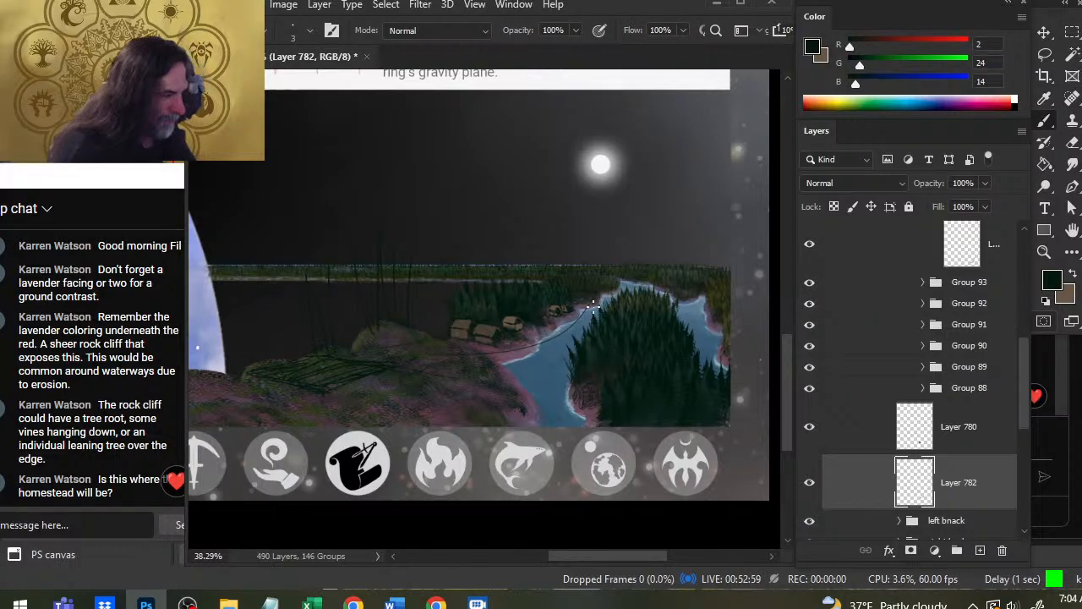
key(ctrl+z)
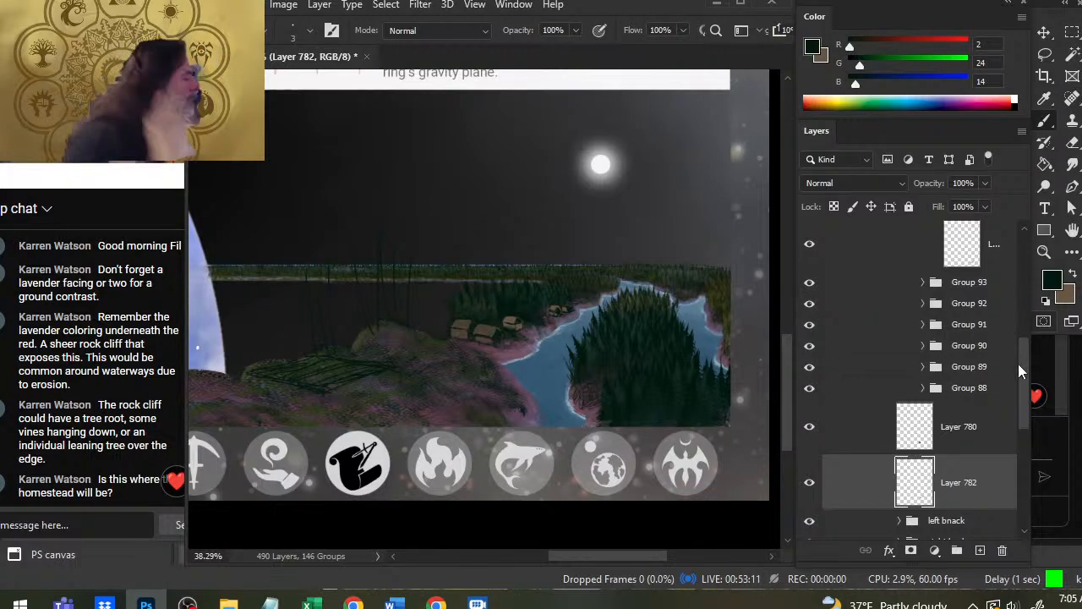
Identify the center outcrop group by toggling its visibility and add a new layer above the existing layer in Group 95.
drag(1032, 361, 1013, 345)
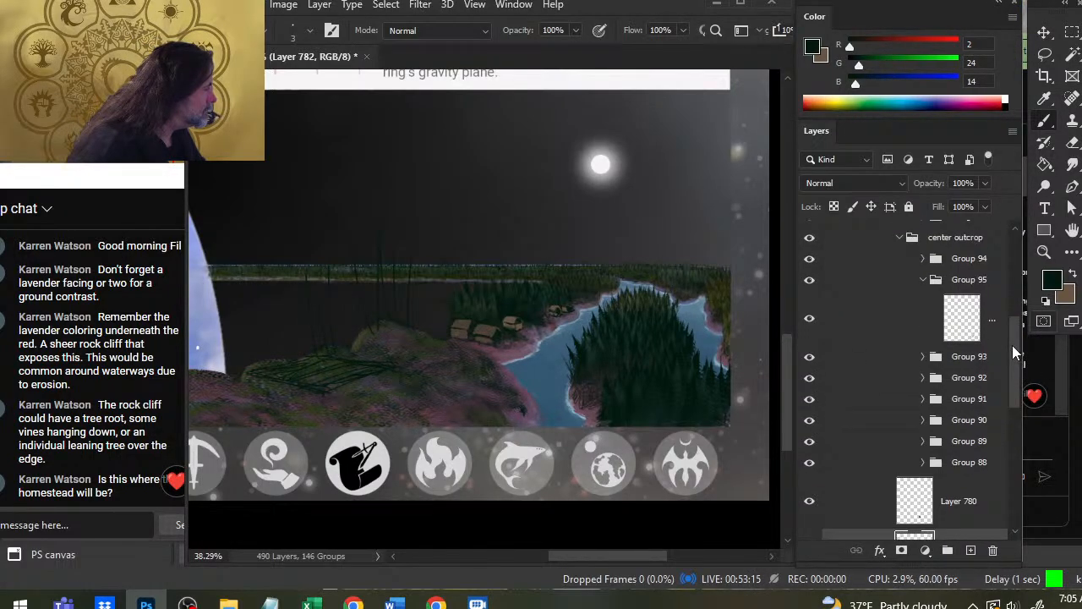
click(811, 231)
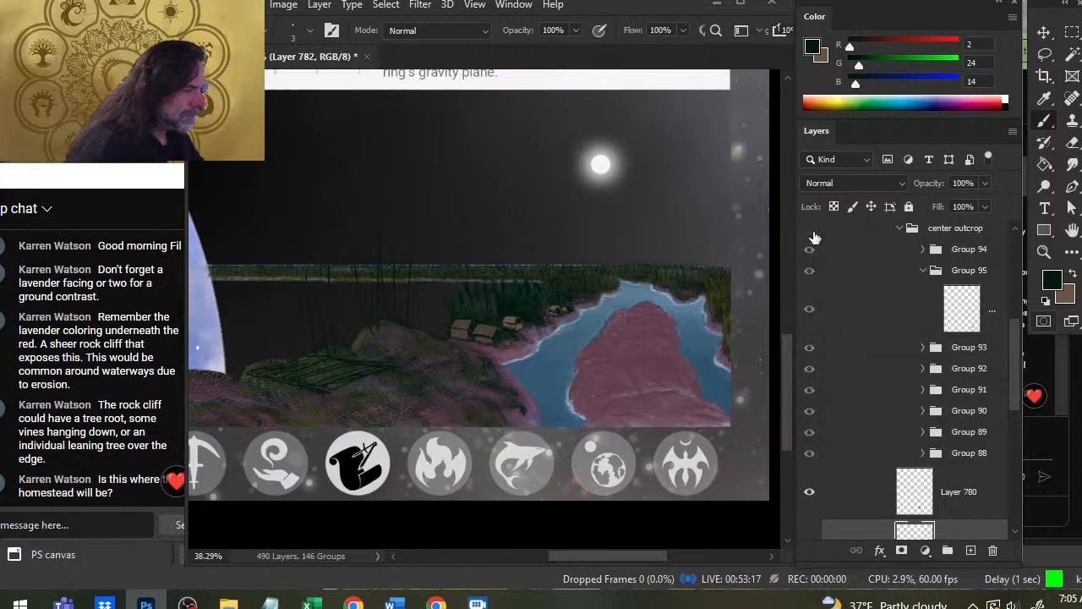
click(810, 233)
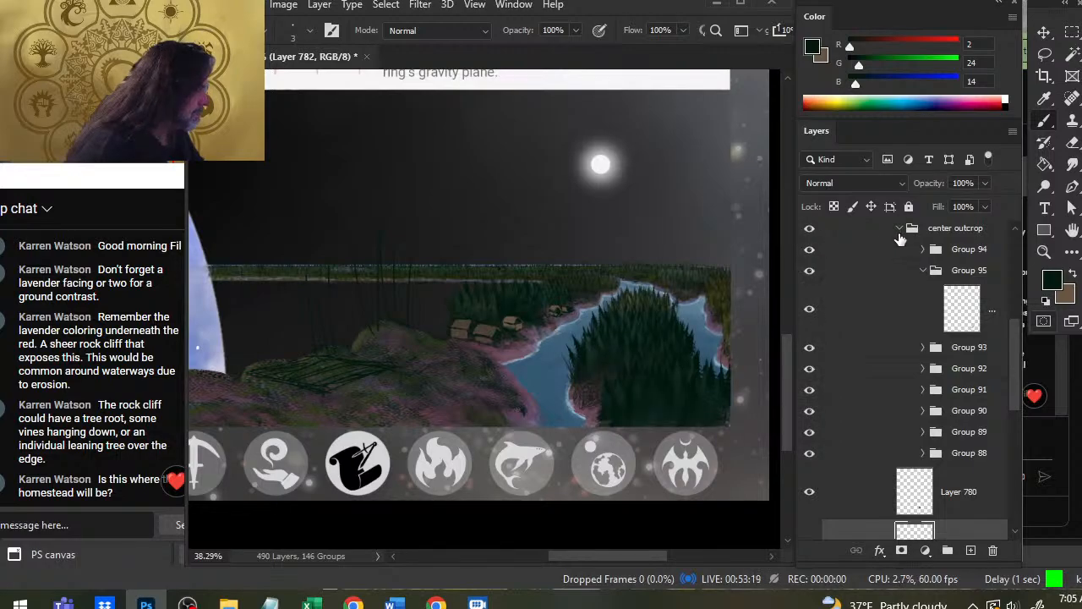
click(809, 311)
click(809, 311)
click(898, 323)
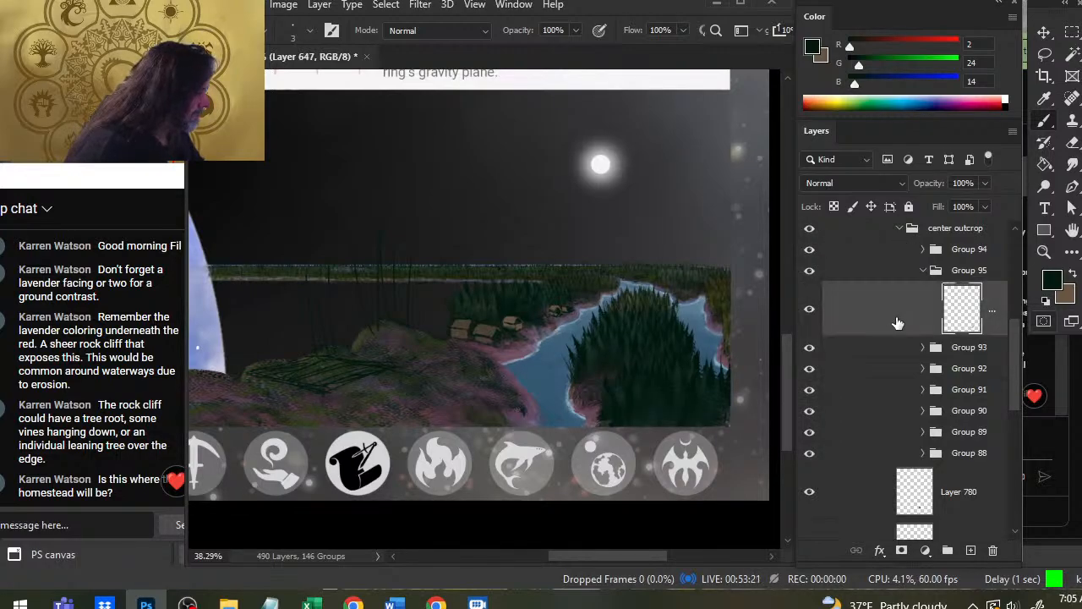
click(970, 550)
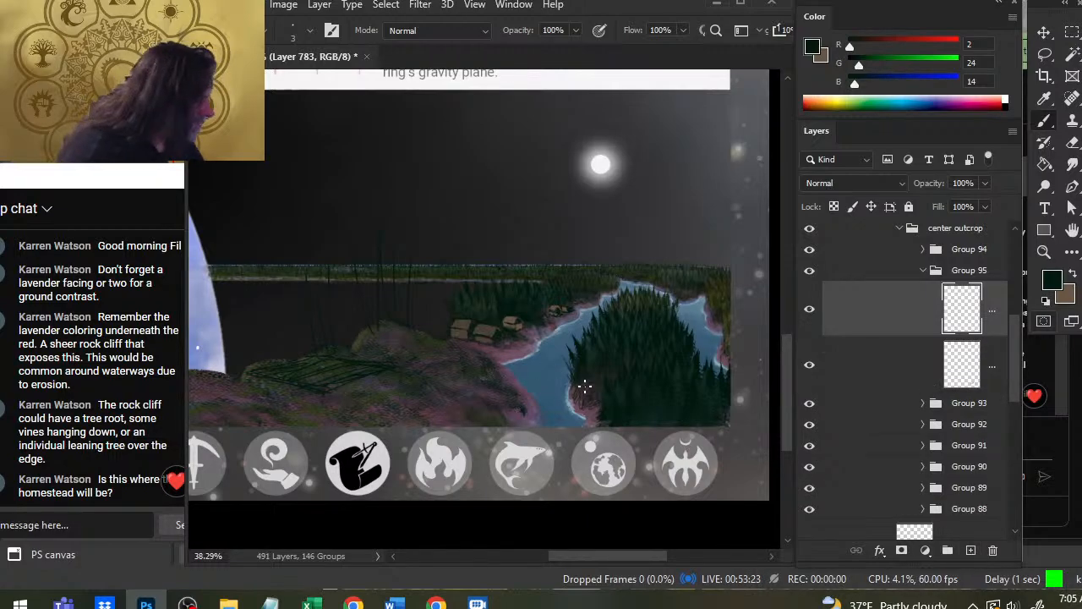
Block in a dark green base patch on the center outcrop, just above its scribbled shoreline, with the 3 px brush.
key(z)
drag(601, 377, 625, 374)
drag(614, 373, 499, 285)
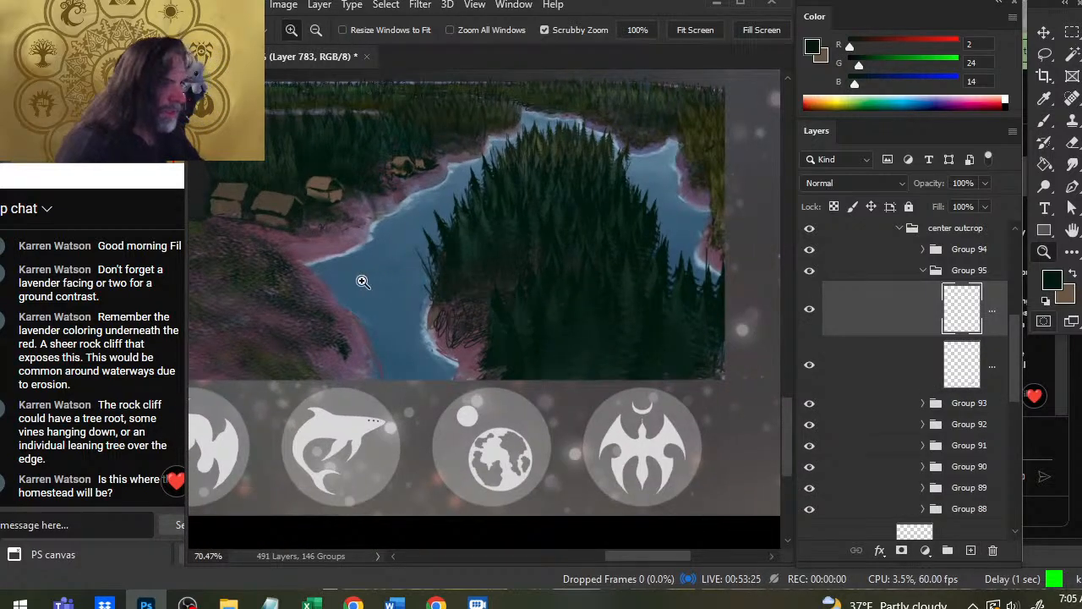
key(x)
key(b)
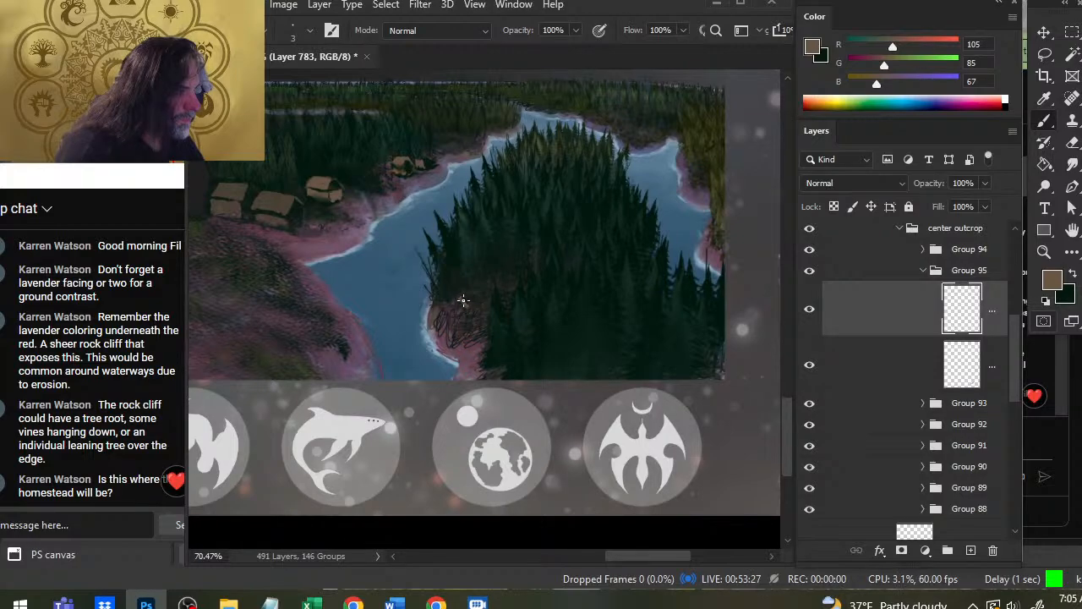
key(x)
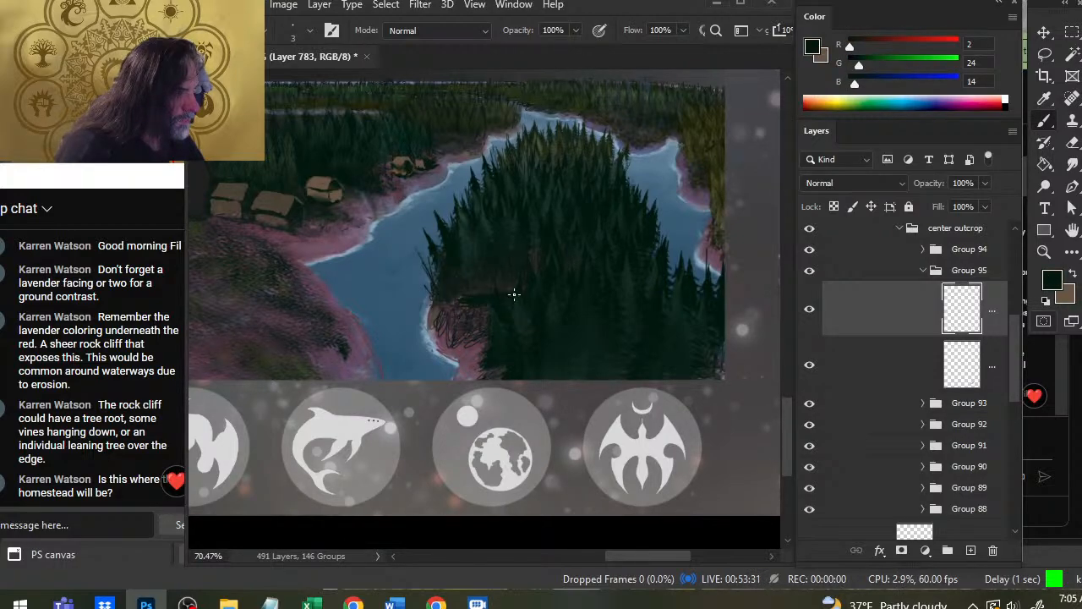
Build up a tan timber lodge over the dark patch on the center outcrop, alternating tan planks with dark green gaps.
key(x)
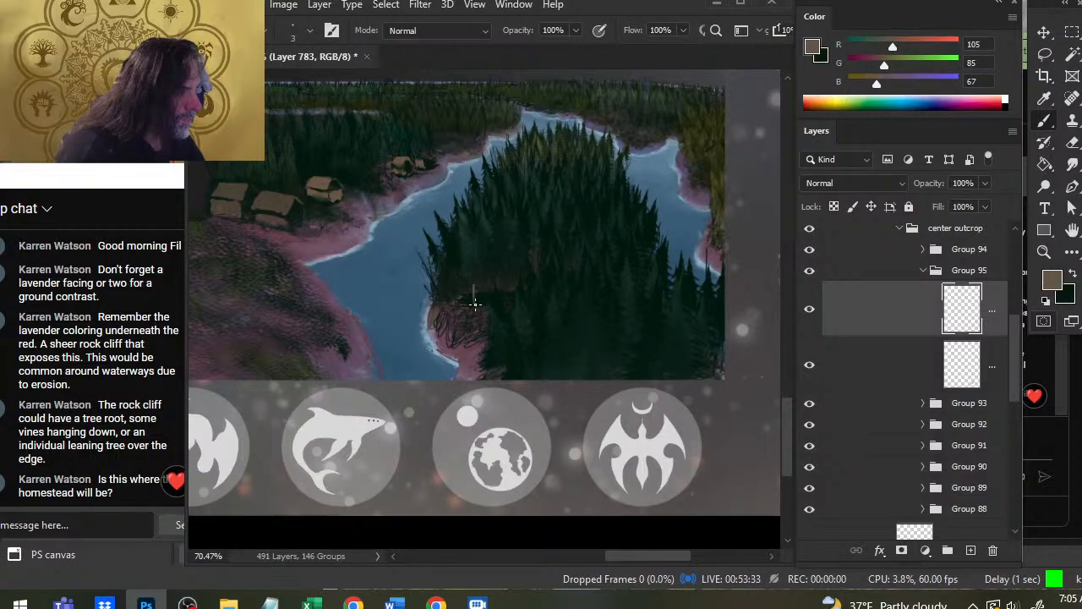
drag(471, 301, 507, 288)
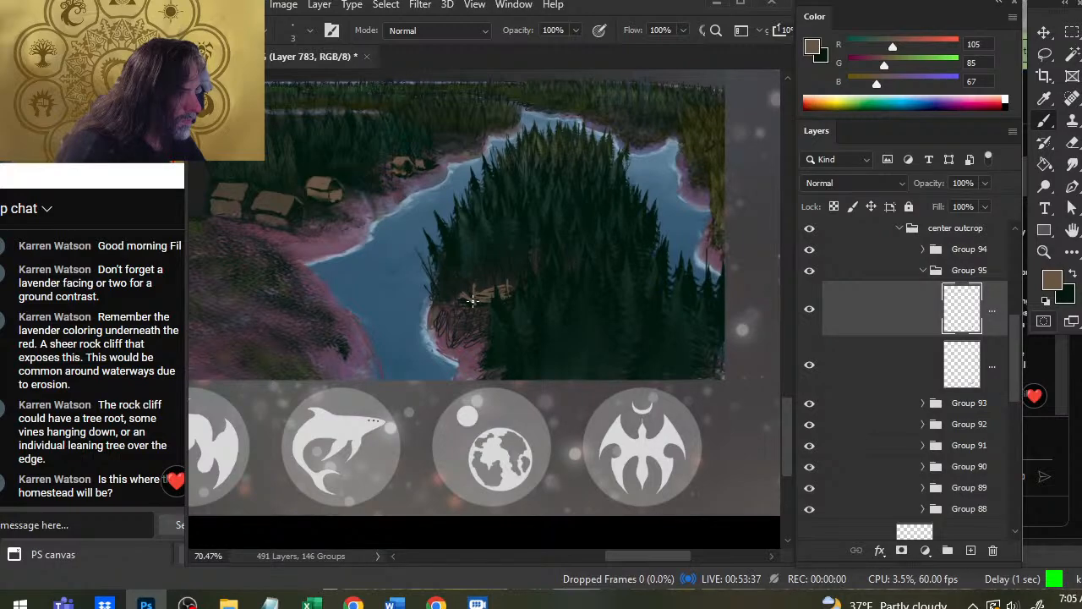
drag(471, 300, 483, 295)
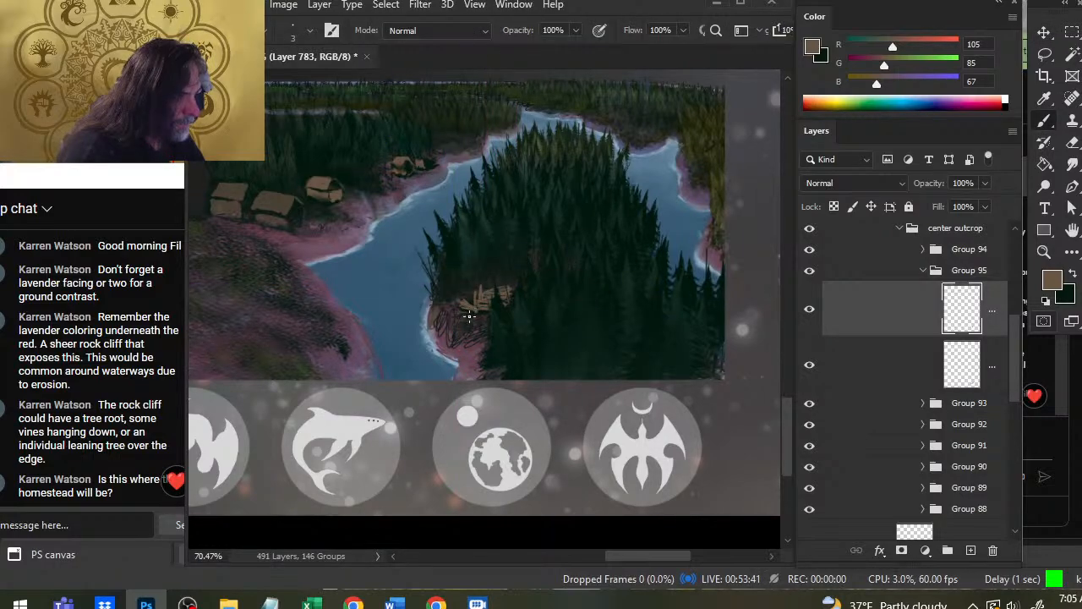
key(x)
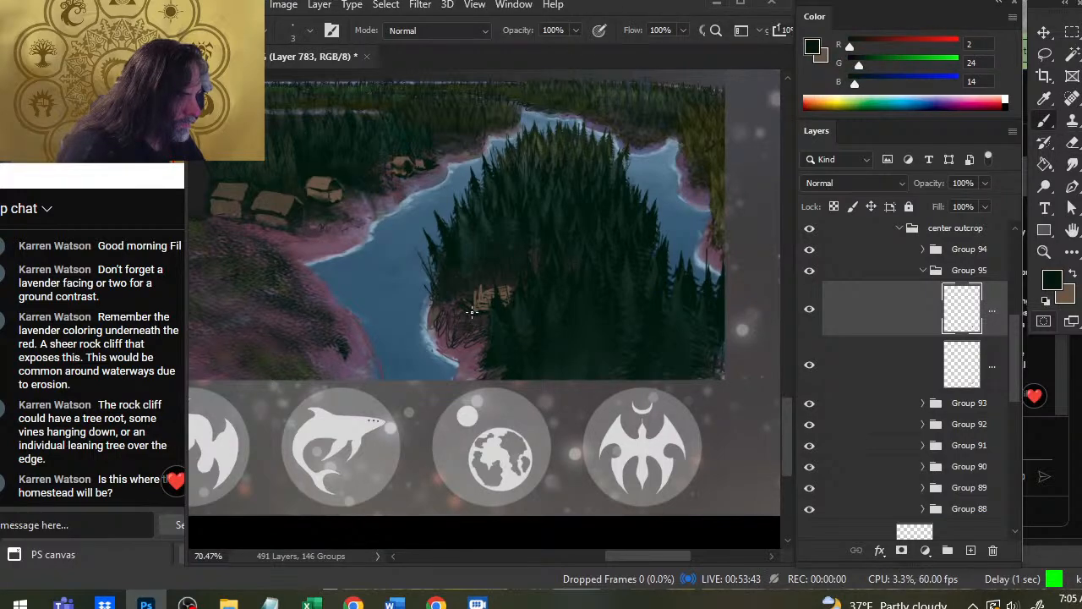
key(x)
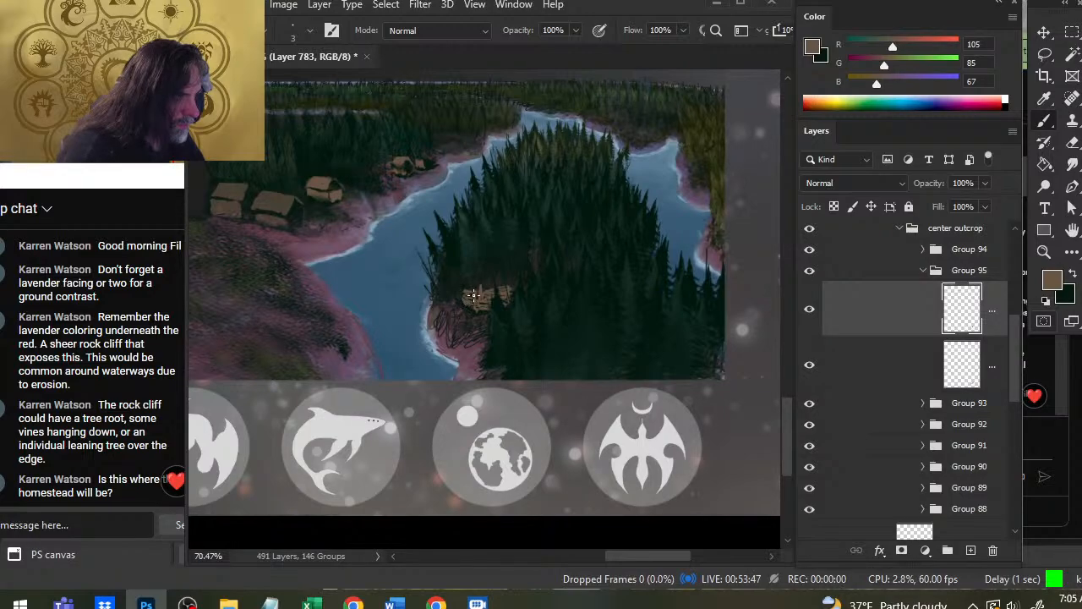
key(x)
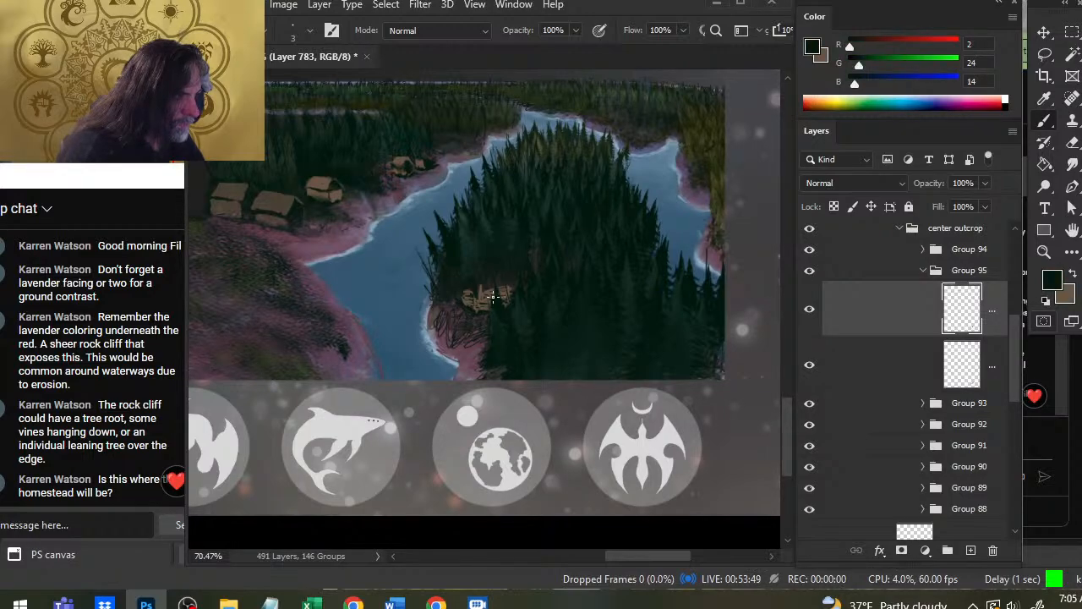
mouse_move(488, 288)
mouse_down()
mouse_move(508, 288)
mouse_move(480, 291)
mouse_move(511, 293)
mouse_move(497, 277)
mouse_move(471, 281)
mouse_move(515, 286)
mouse_move(466, 291)
mouse_move(462, 314)
mouse_up()
key(x)
key(x)
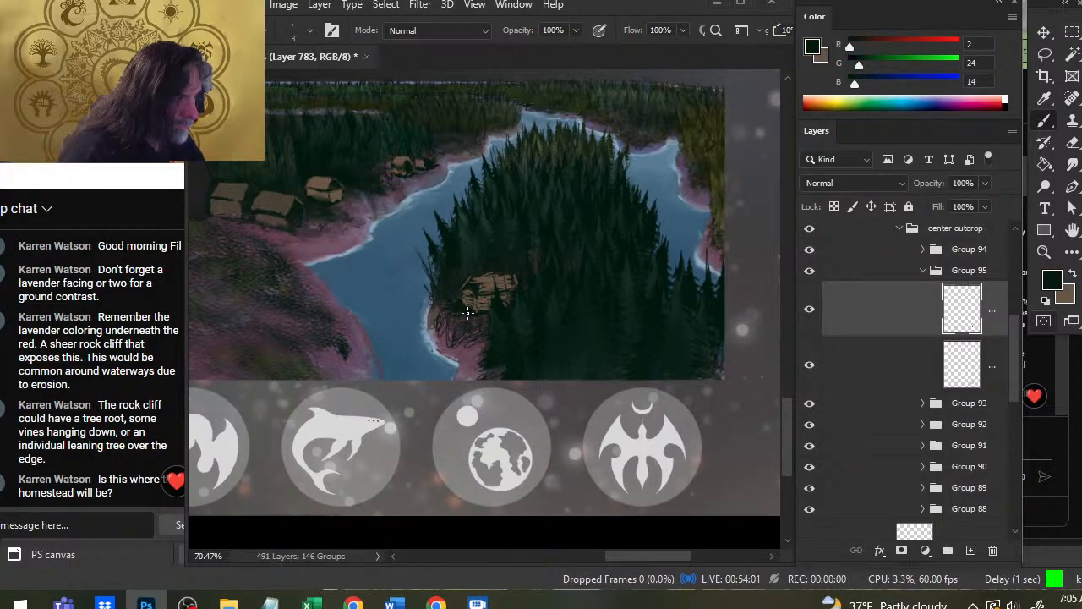
Extend the lodge downhill to the outcrop's shoreline with dark green strokes and a small tan lower structure.
drag(474, 318, 466, 339)
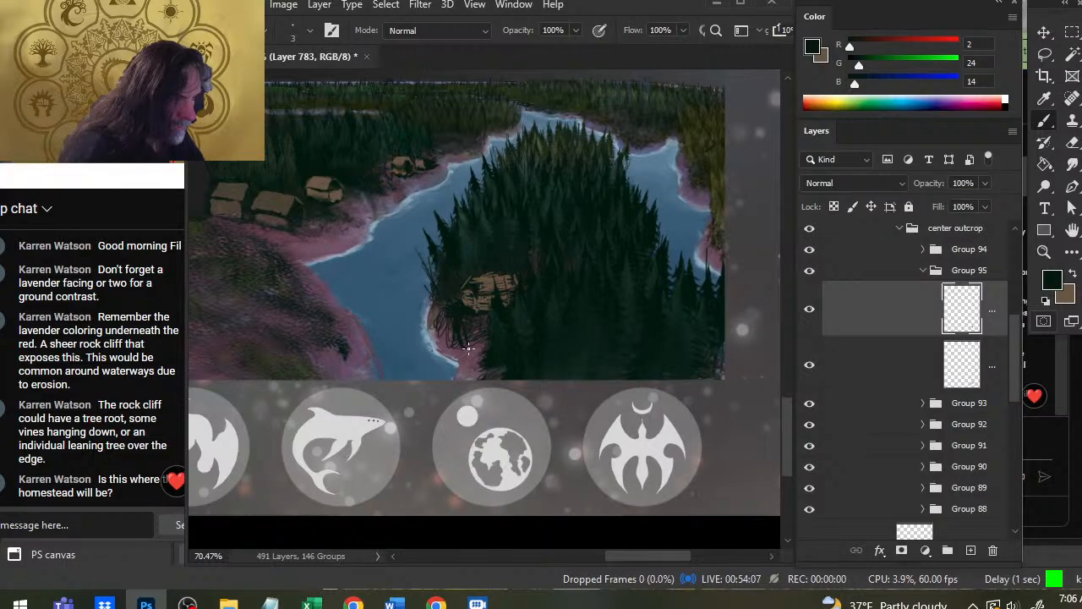
mouse_move(439, 349)
mouse_down()
mouse_move(473, 357)
mouse_move(467, 343)
mouse_move(470, 347)
mouse_up()
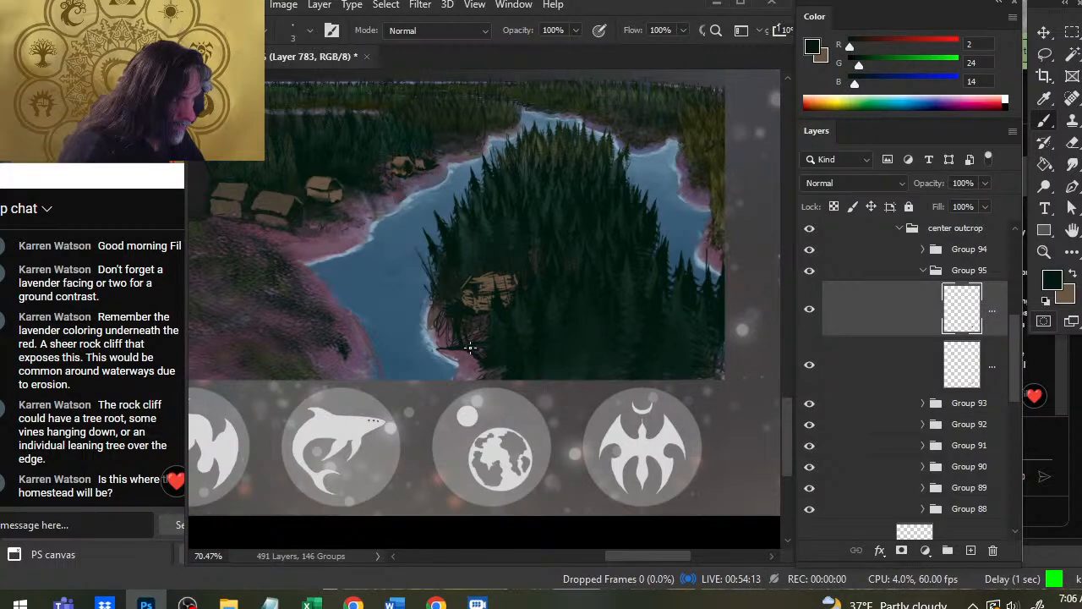
key(x)
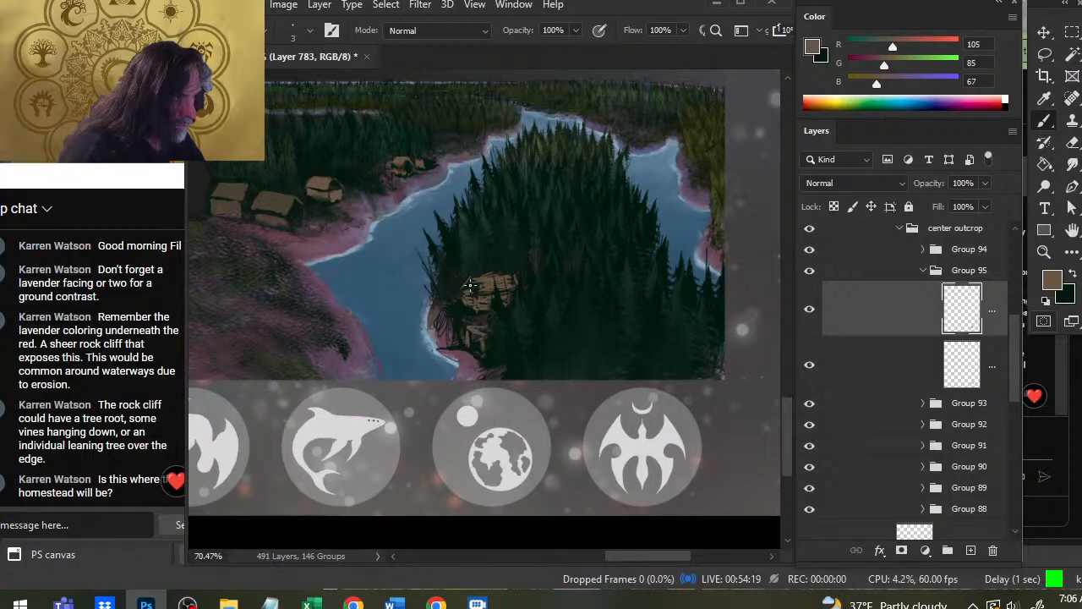
Paint the outcrop lodge's pitched roof in tan and trim its outer edge with the 25 px eraser.
mouse_move(475, 295)
mouse_down()
mouse_move(481, 276)
mouse_move(510, 272)
mouse_up()
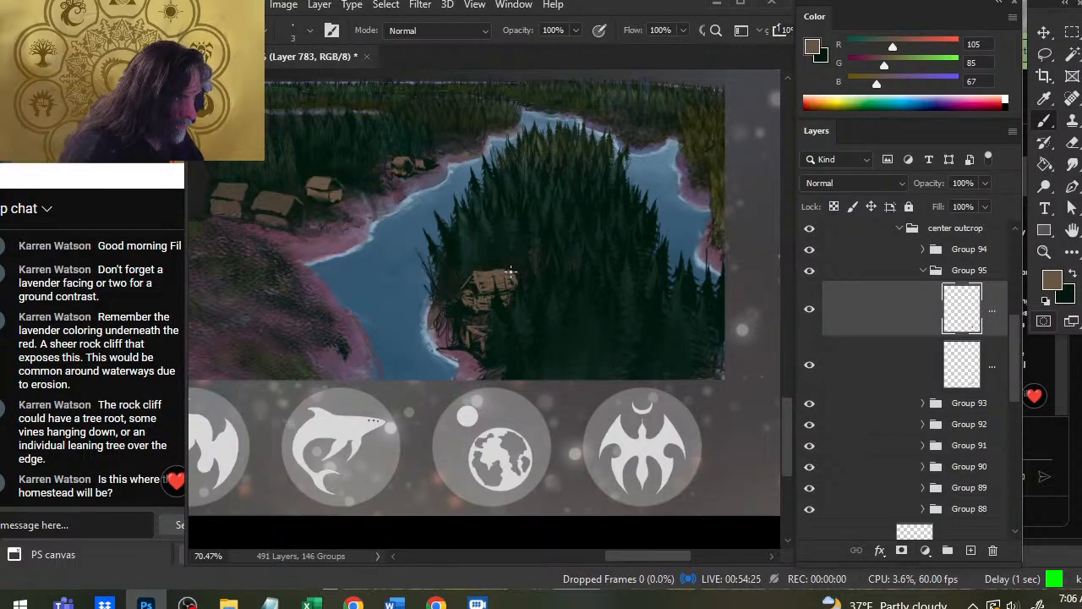
key(e)
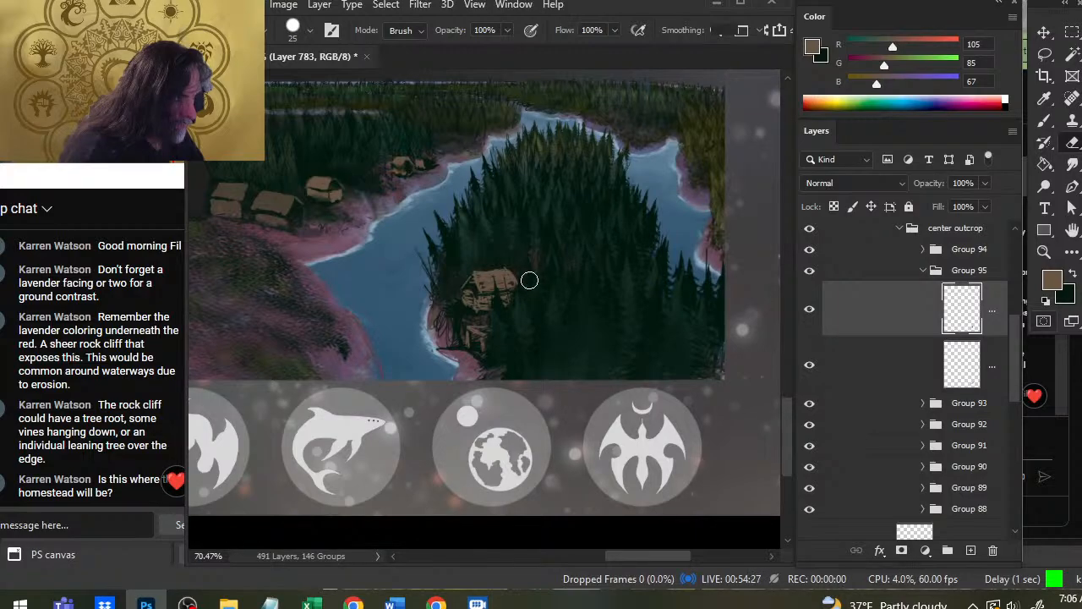
key(b)
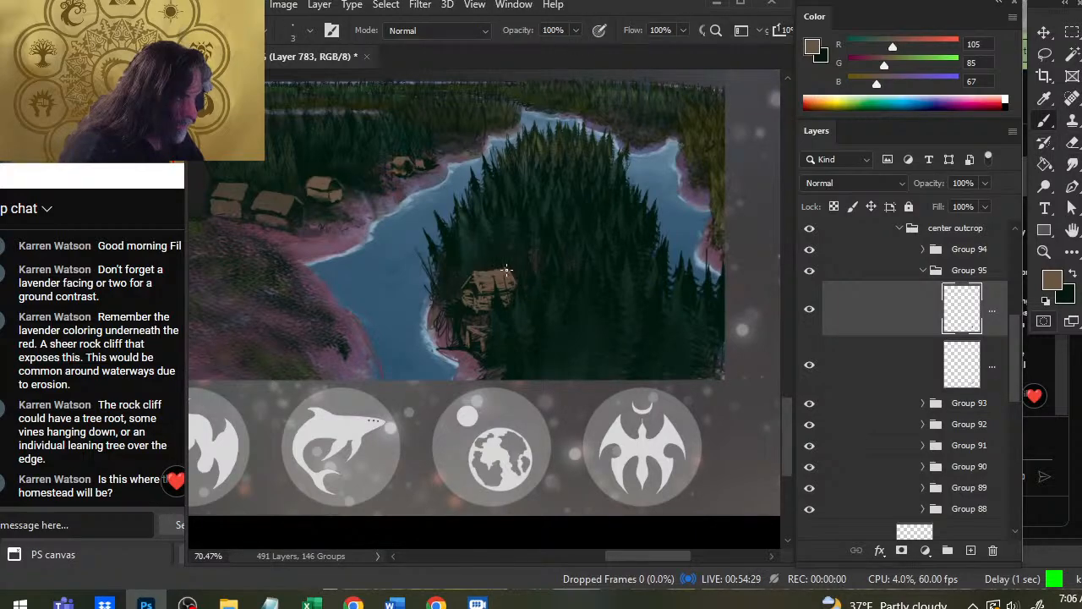
key(e)
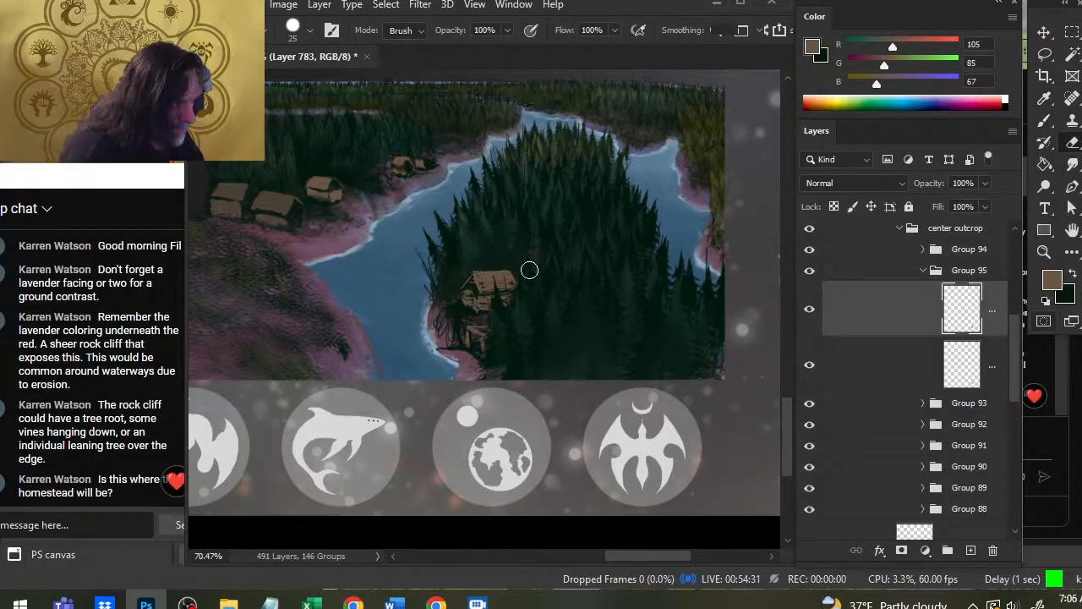
key(b)
Refine the outcrop lodge's lower structure down to the waterline with alternating 3 px dark green and tan strokes, adding a dark landing at the shore.
alt+click(471, 295)
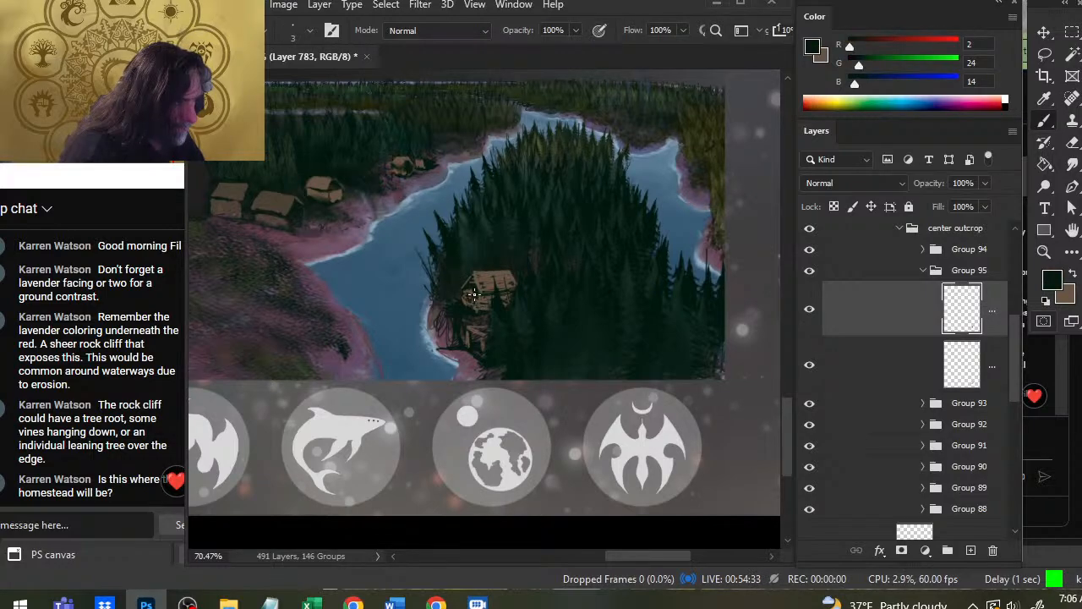
mouse_move(474, 295)
mouse_down()
mouse_move(464, 305)
mouse_move(474, 330)
mouse_up()
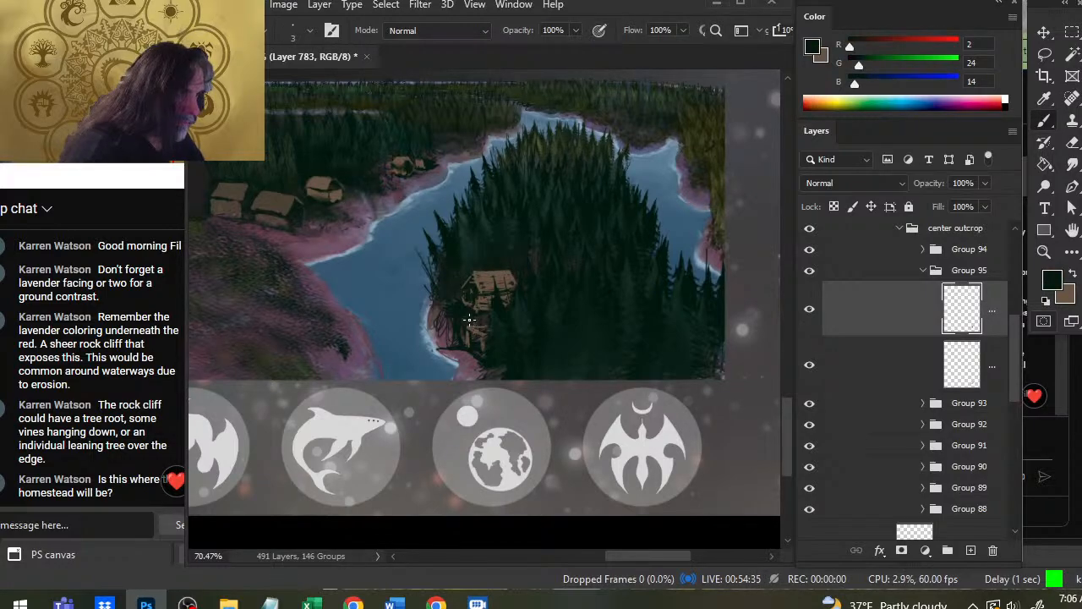
key(x)
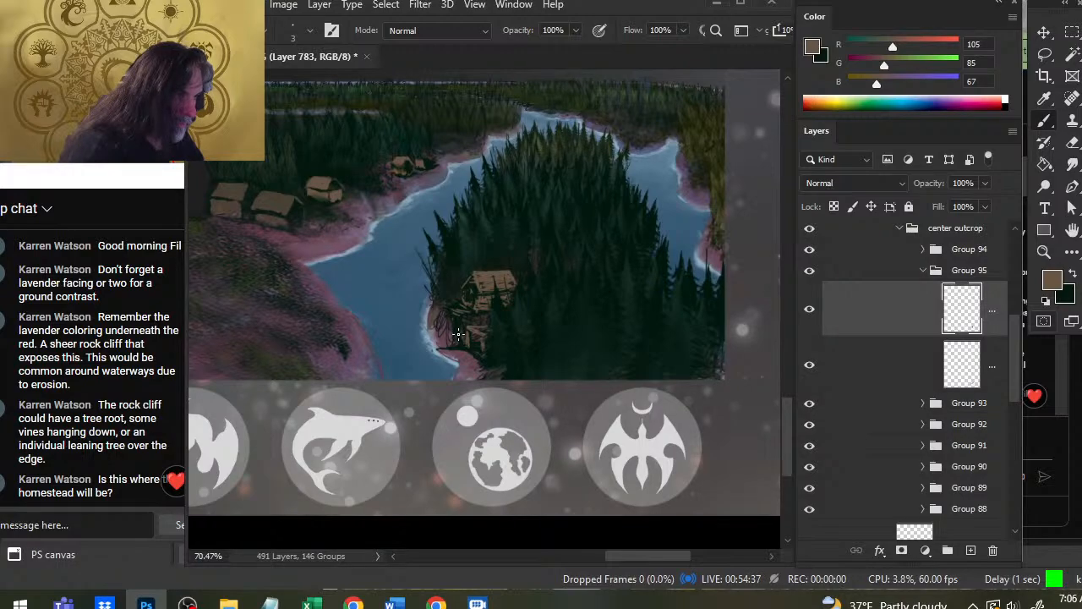
key(x)
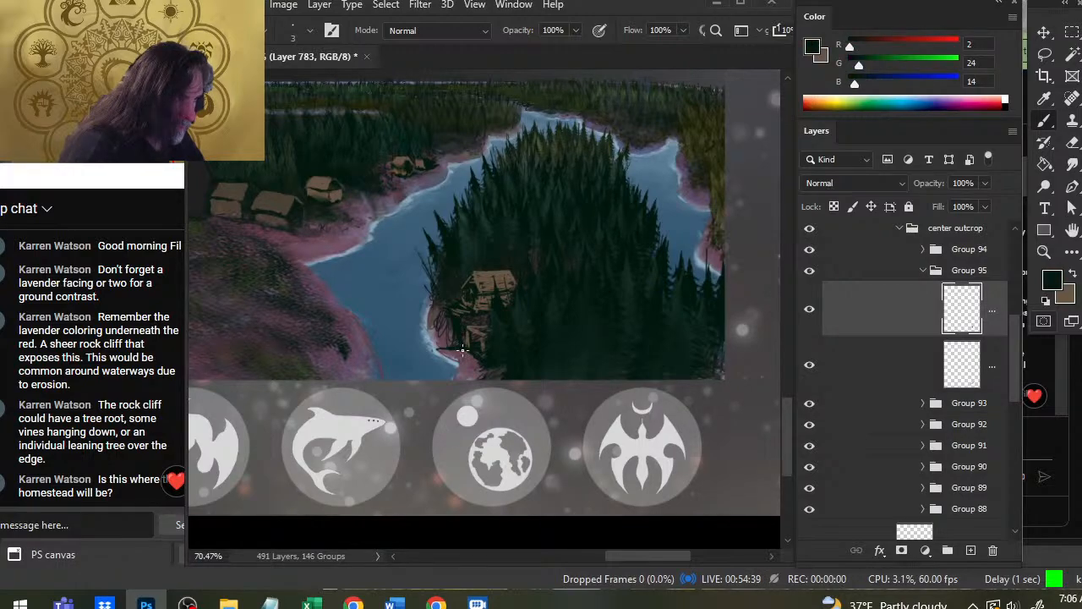
key(x)
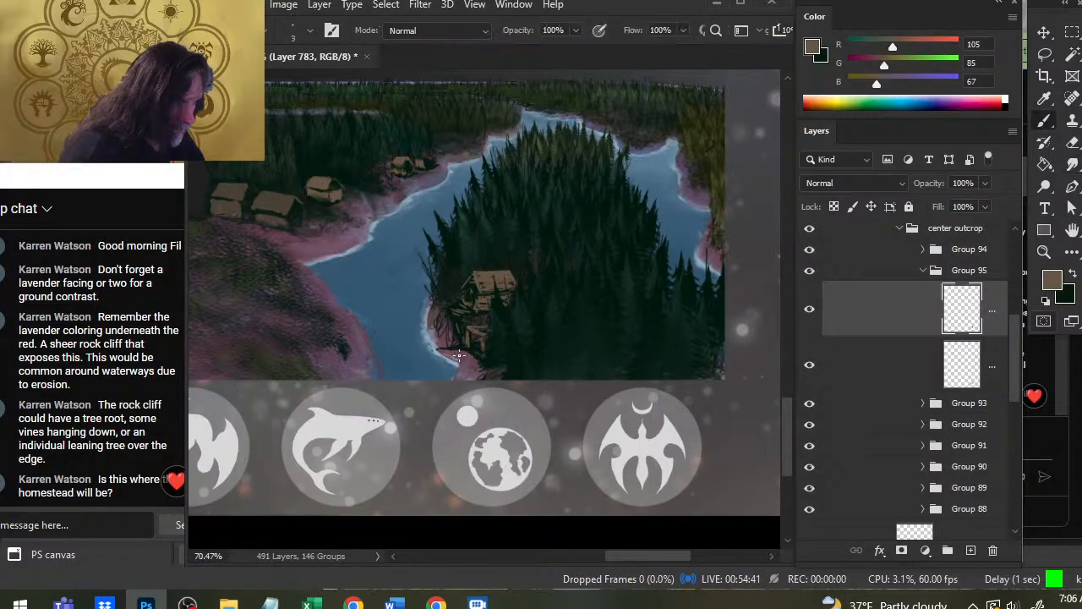
key(x)
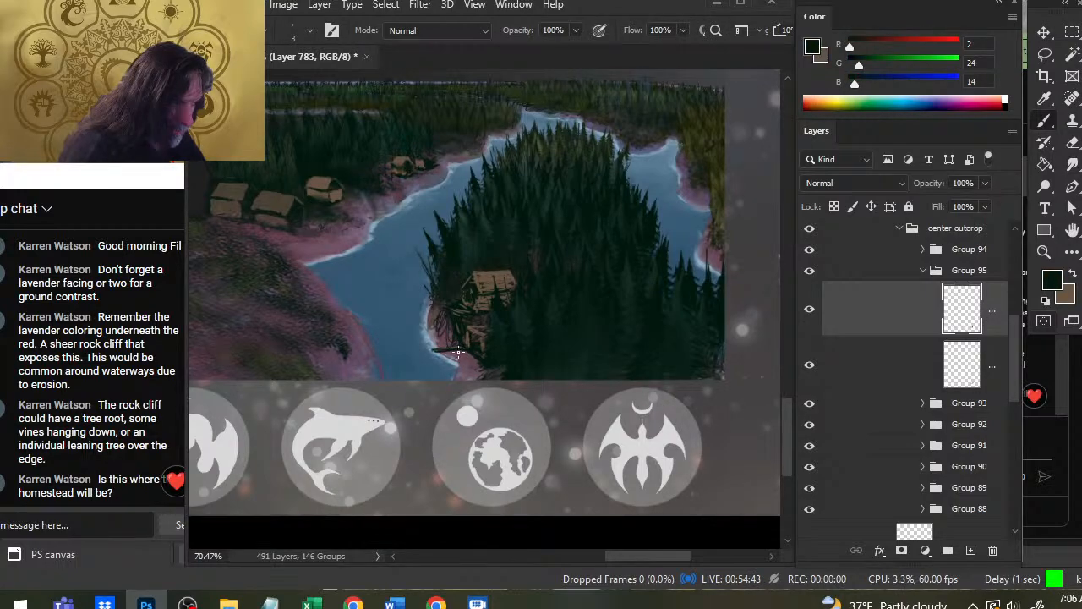
key(x)
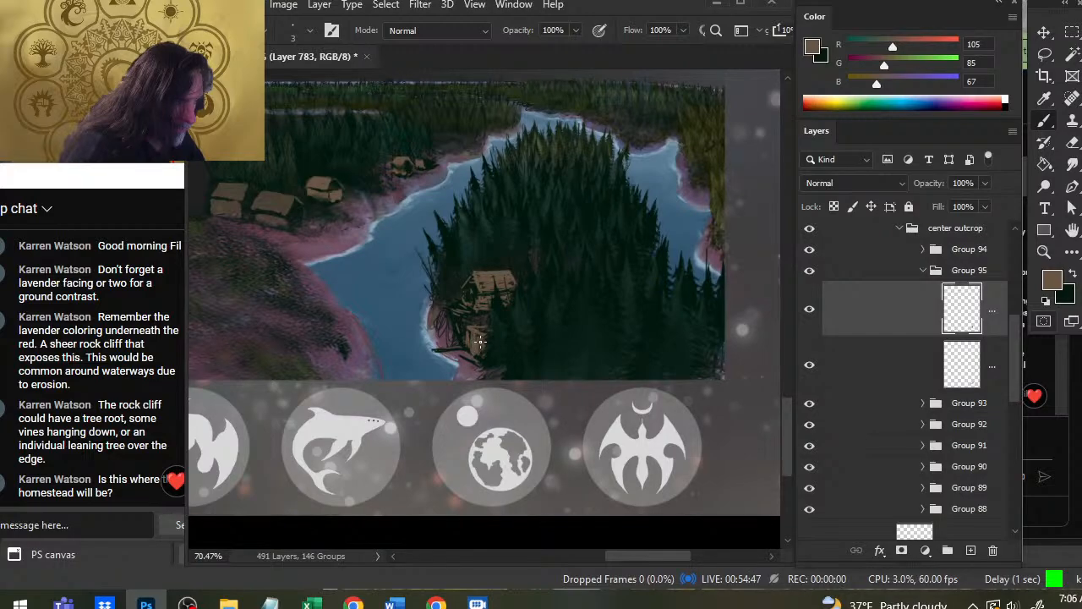
key(x)
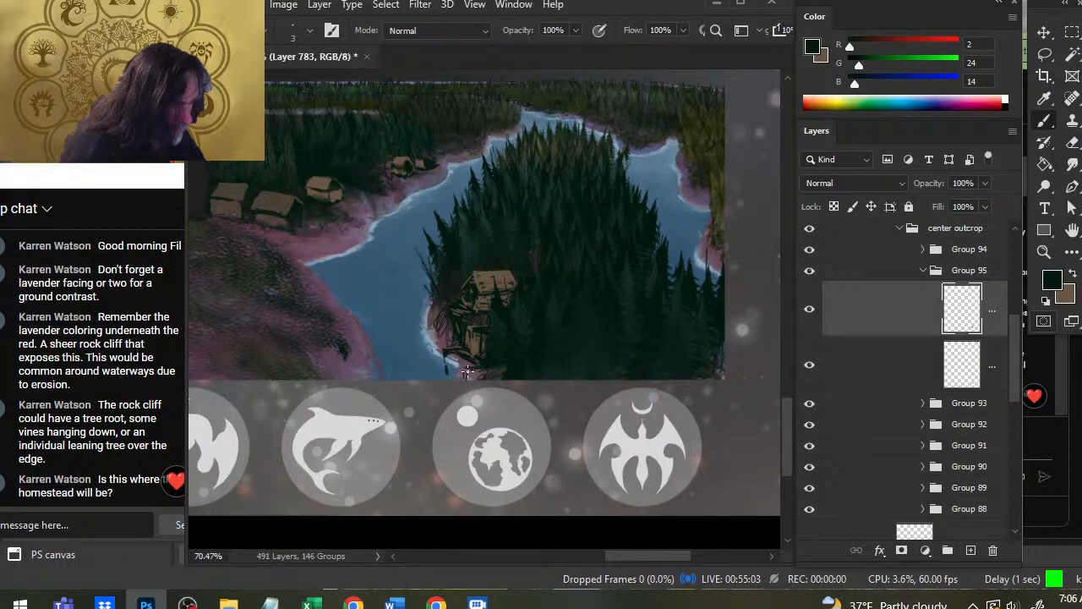
Paint dark green vertical support posts below the lodge's shoreline landing and trim their outer edges with the 25 px eraser.
mouse_move(462, 365)
mouse_down()
mouse_move(463, 377)
mouse_move(446, 377)
mouse_up()
key(e)
key(b)
key(e)
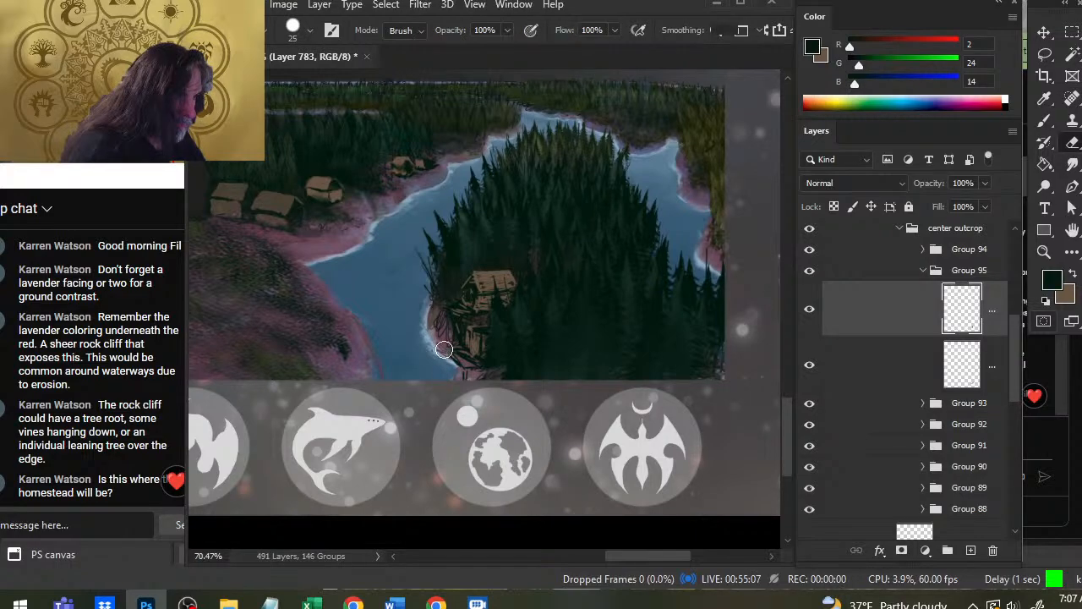
key(b)
key(e)
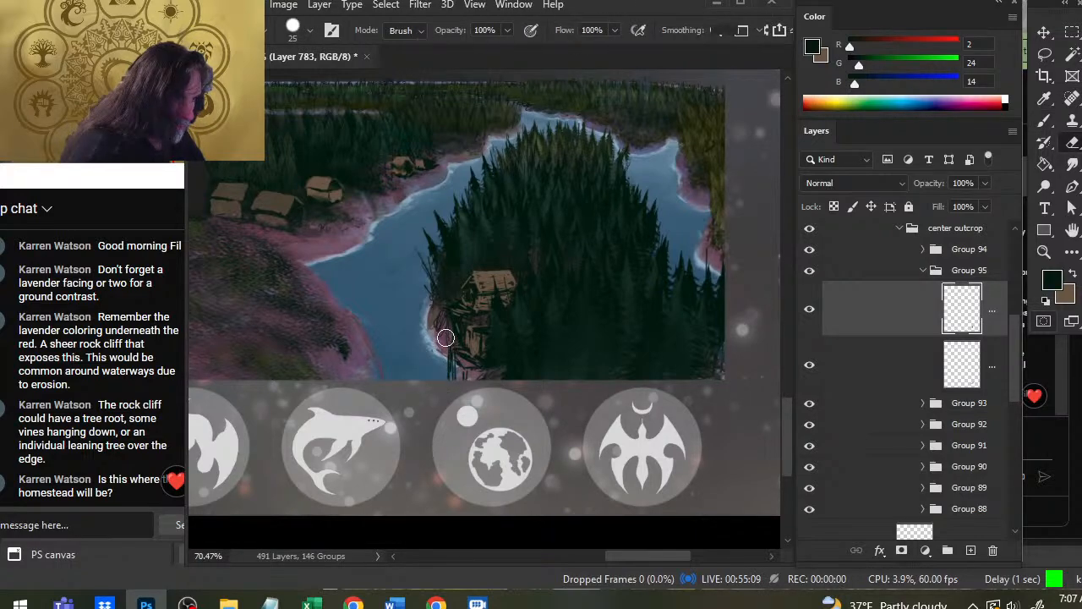
key(b)
key(e)
key(b)
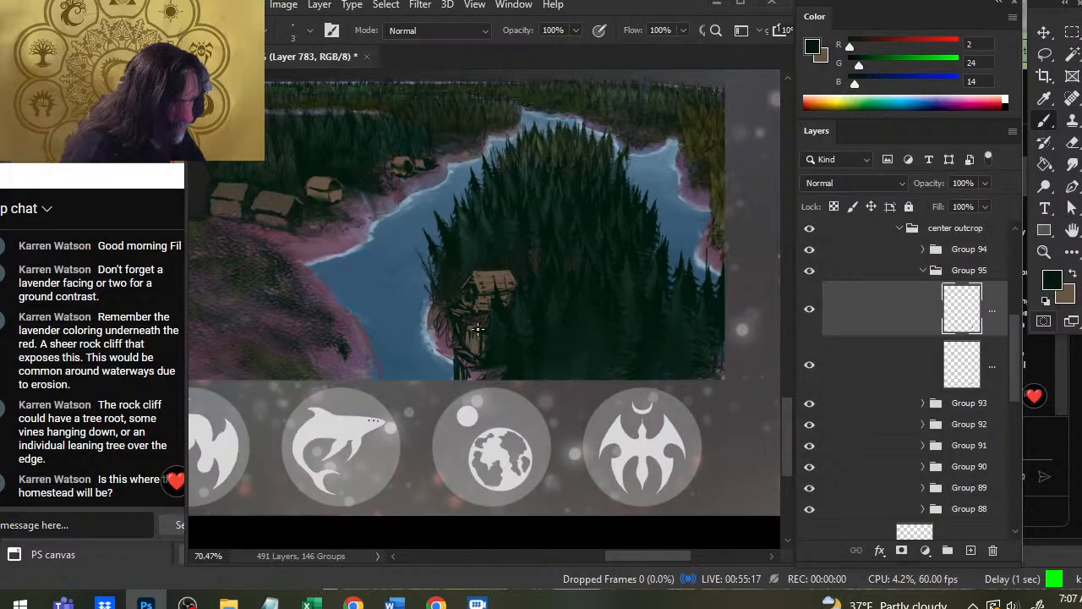
Touch up the lower structure and the bank at its base with 3 px tan and dark green strokes.
key(x)
key(x)
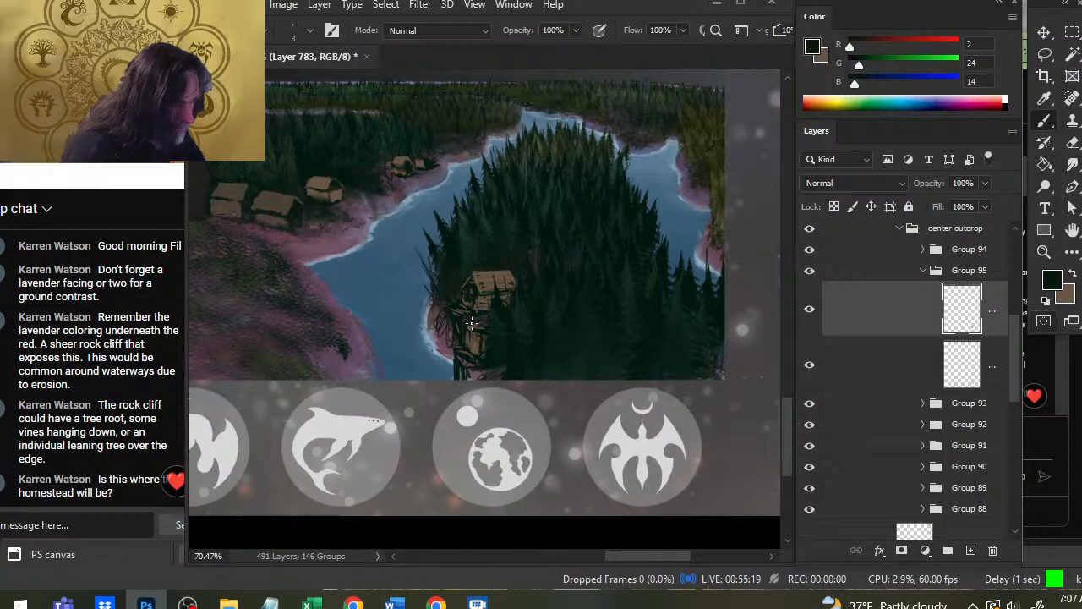
key(e)
key(b)
key(x)
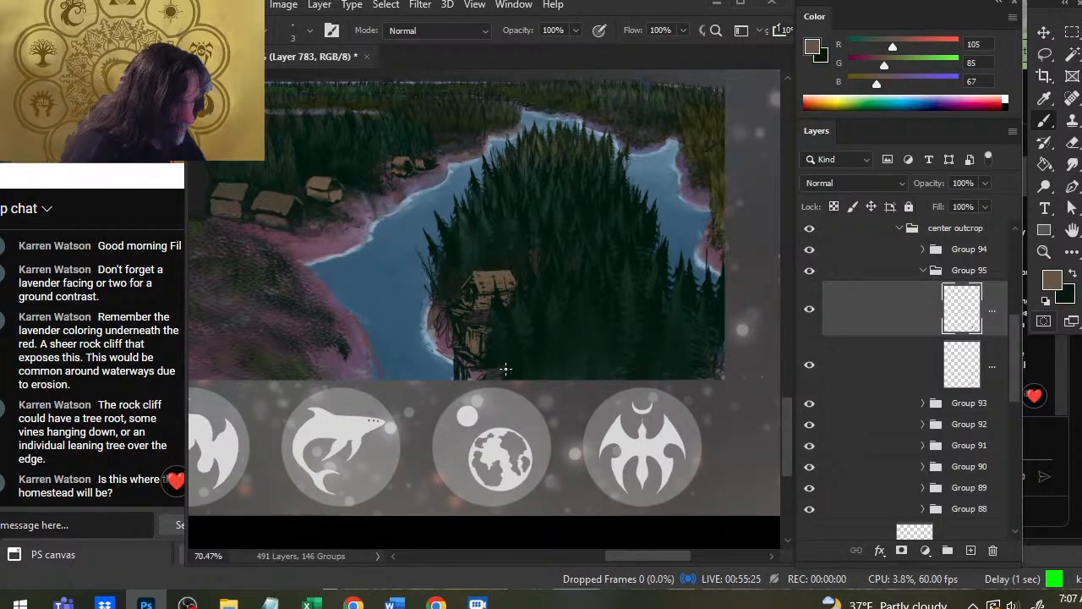
key(x)
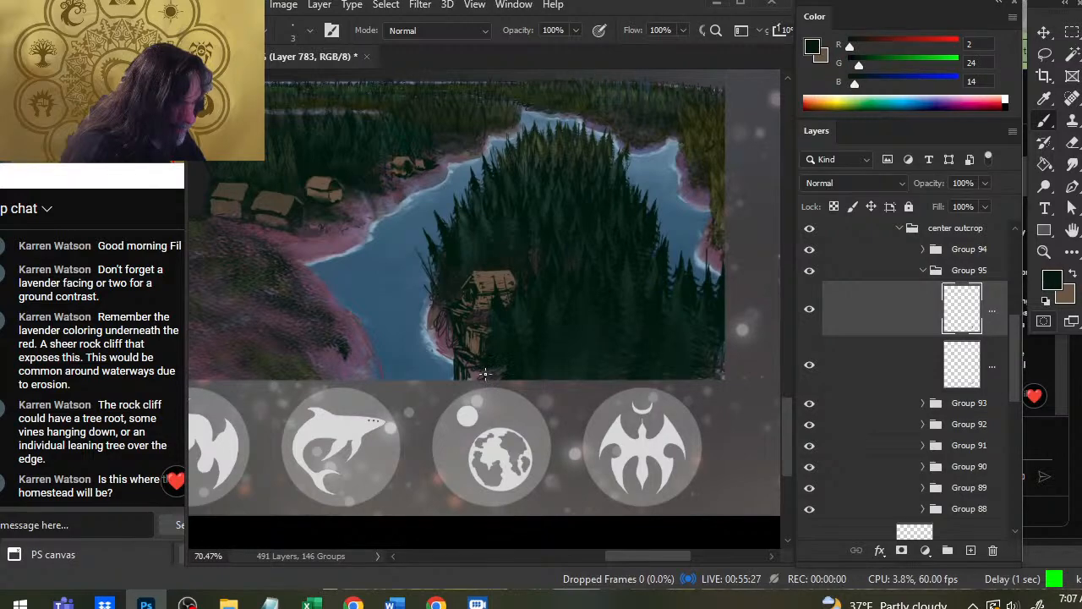
key(r)
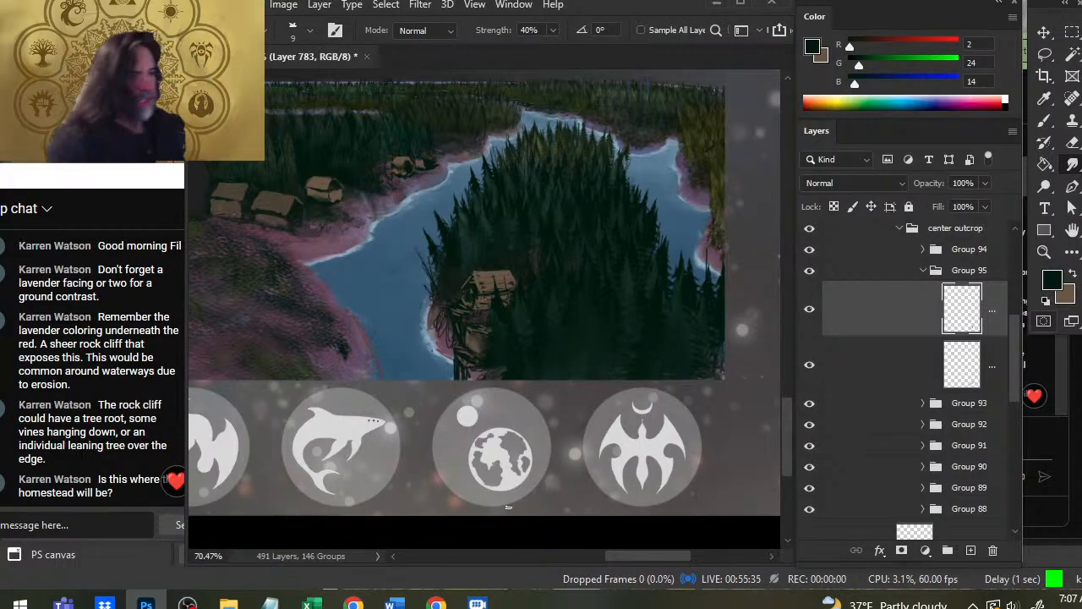
key(t)
click(476, 321)
key(Escape)
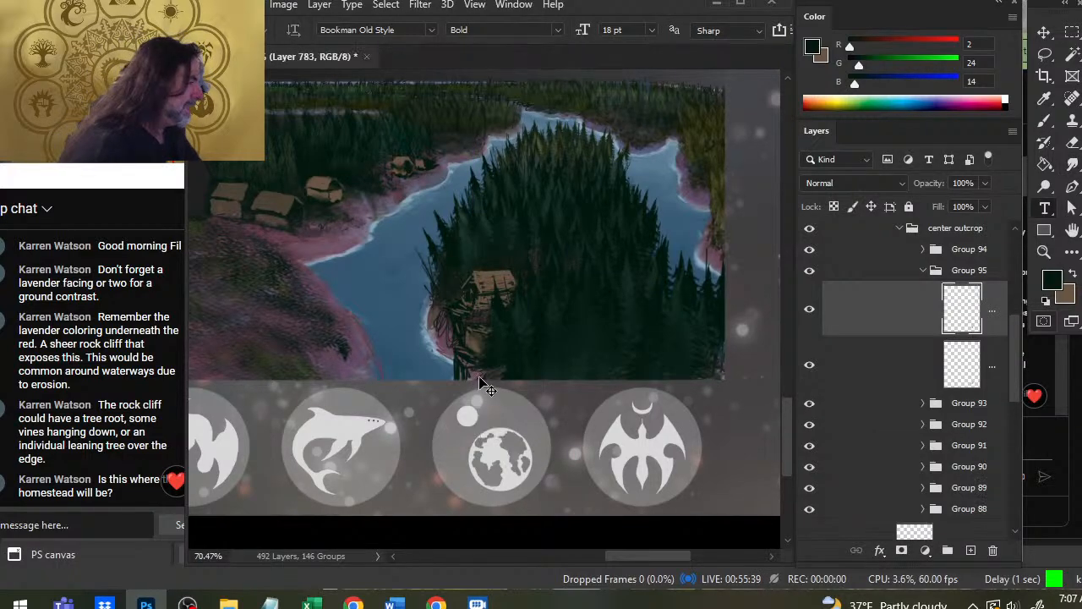
Smudge the lodge's river-facing side at 60% strength and darken the gap above the lower structure with 3 px dark green strokes.
key(r)
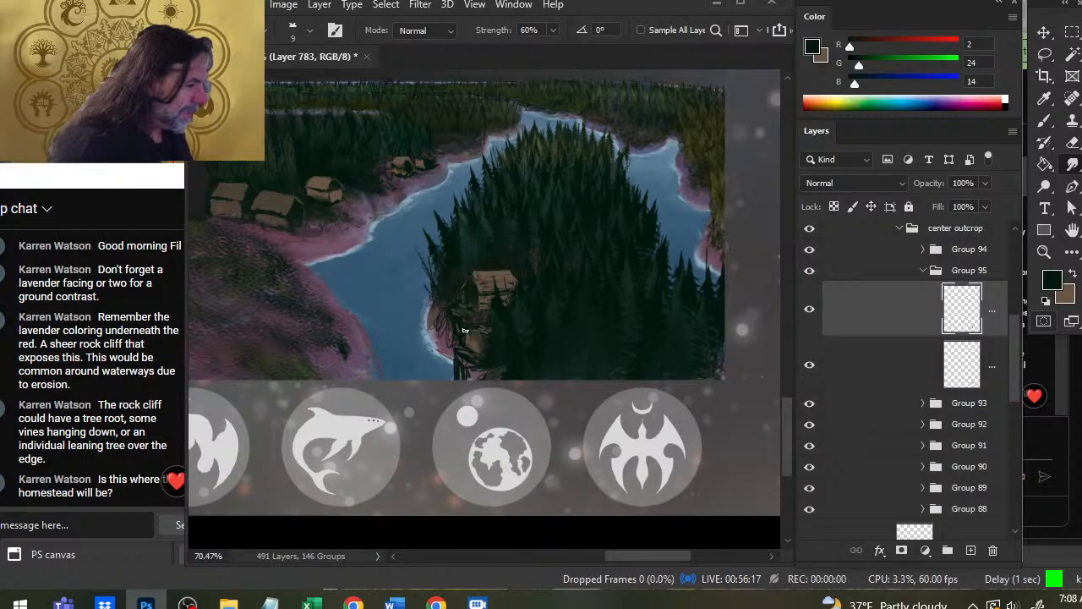
key(b)
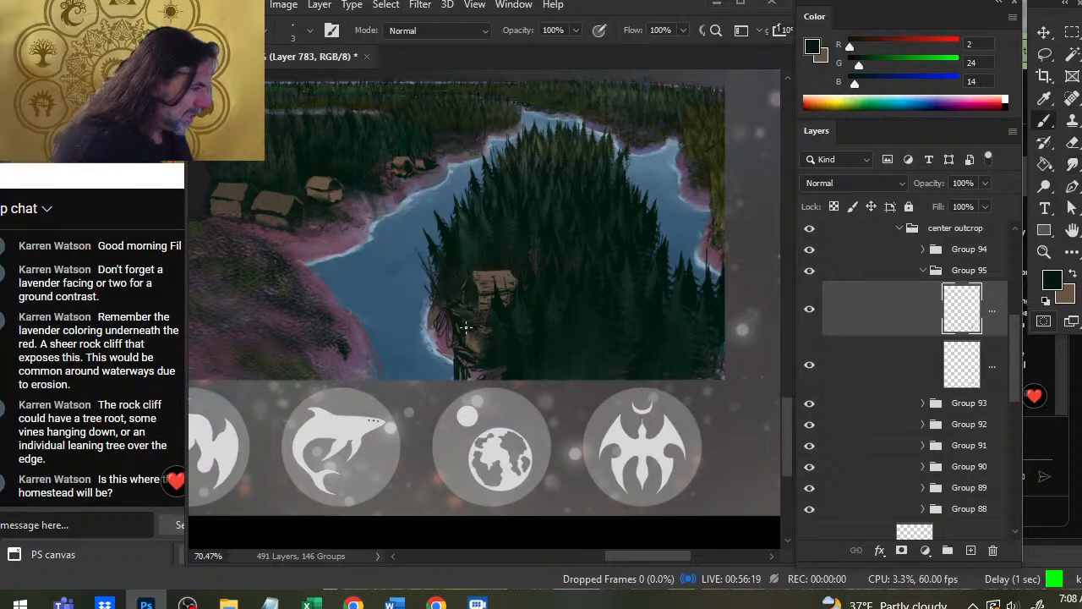
mouse_move(467, 328)
mouse_down()
mouse_move(490, 344)
mouse_move(479, 357)
mouse_move(471, 343)
mouse_move(486, 333)
mouse_up()
key(r)
key(b)
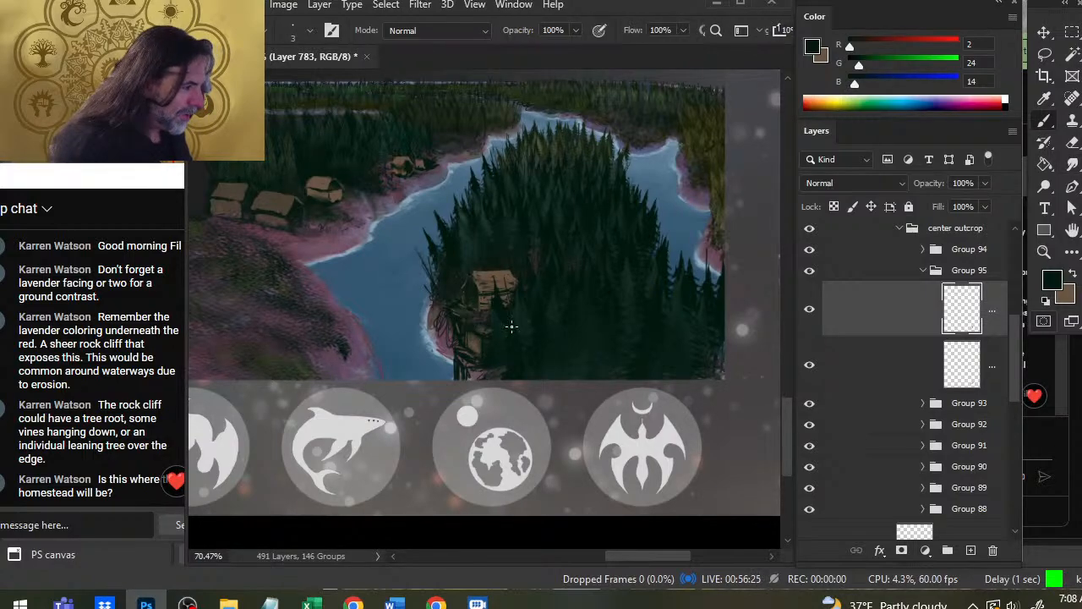
key(r)
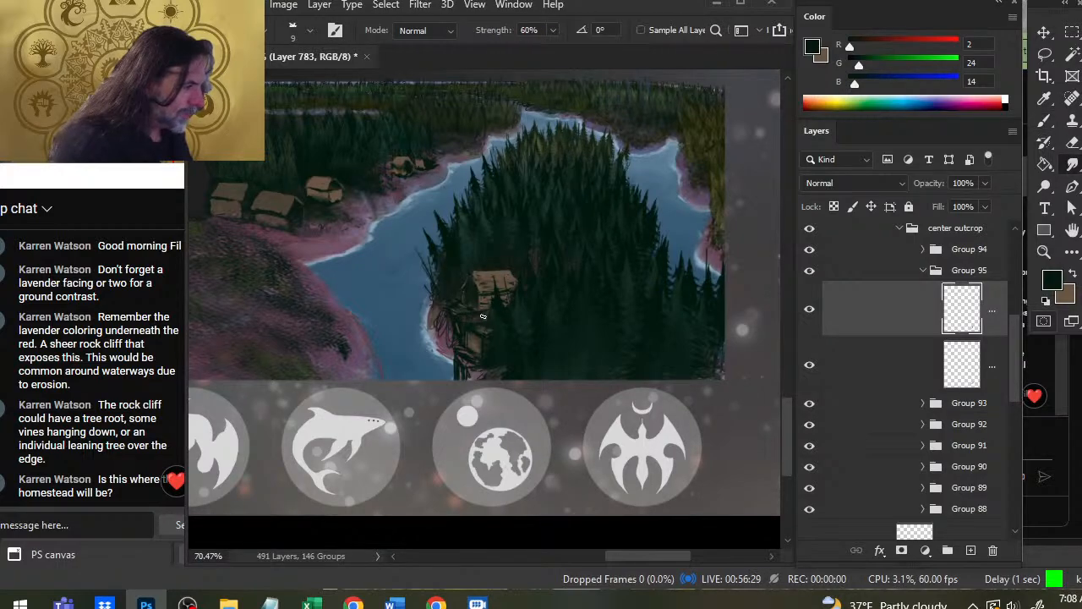
key(b)
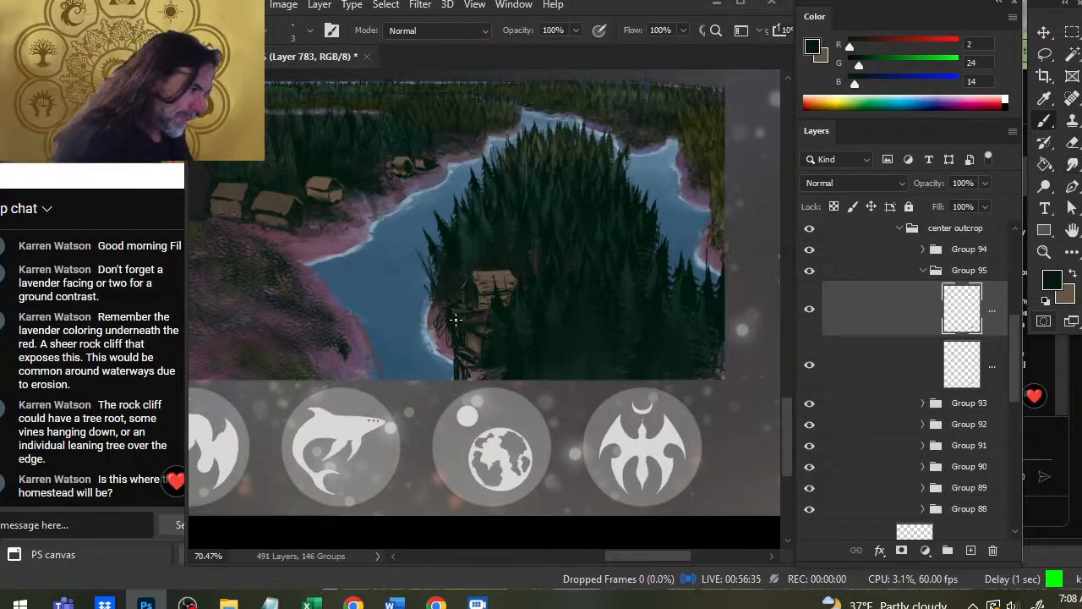
Add dark green deck and post strokes on the lodge's river-facing side, blending them with the Smudge tool and trimming with the 25 px eraser.
key(r)
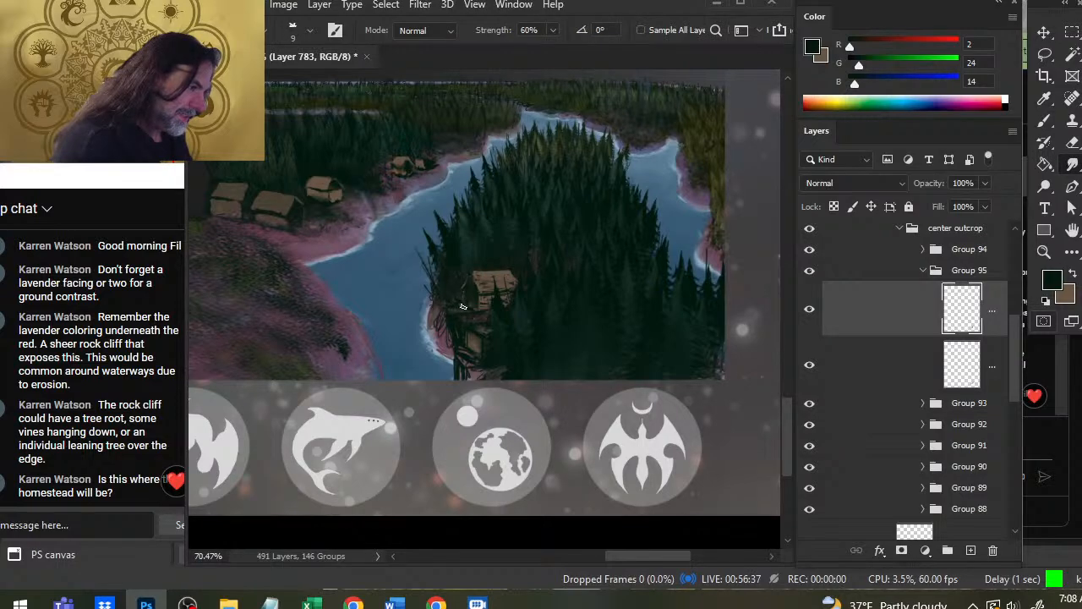
key(b)
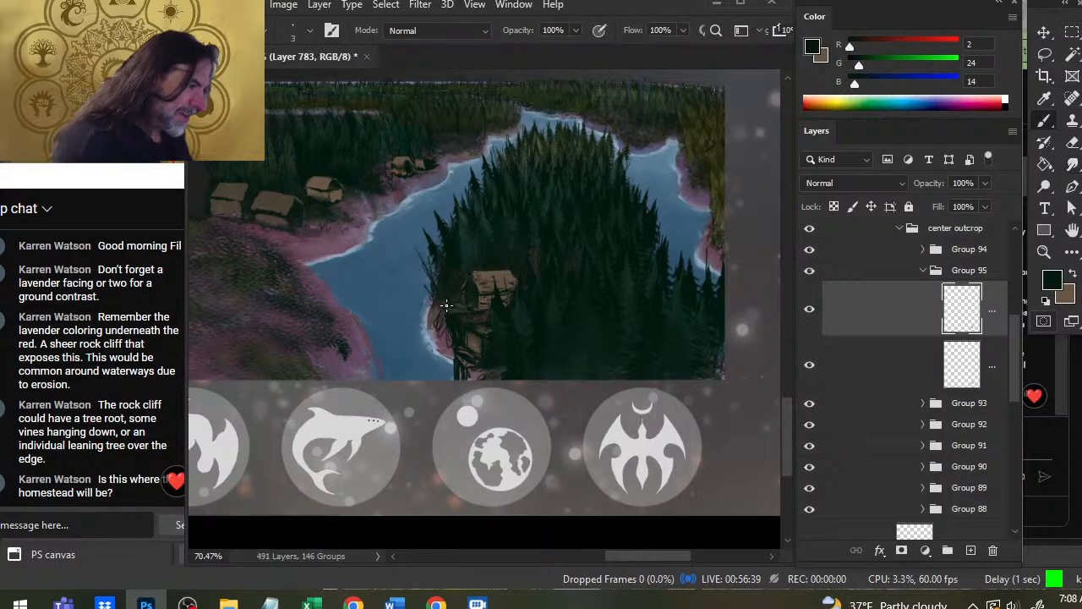
key(r)
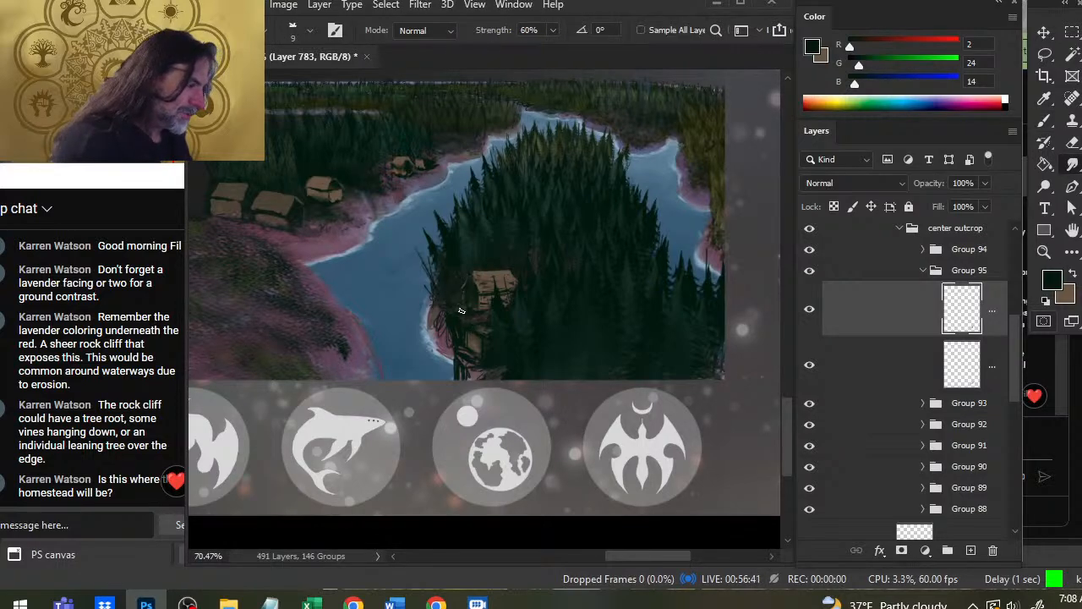
key(b)
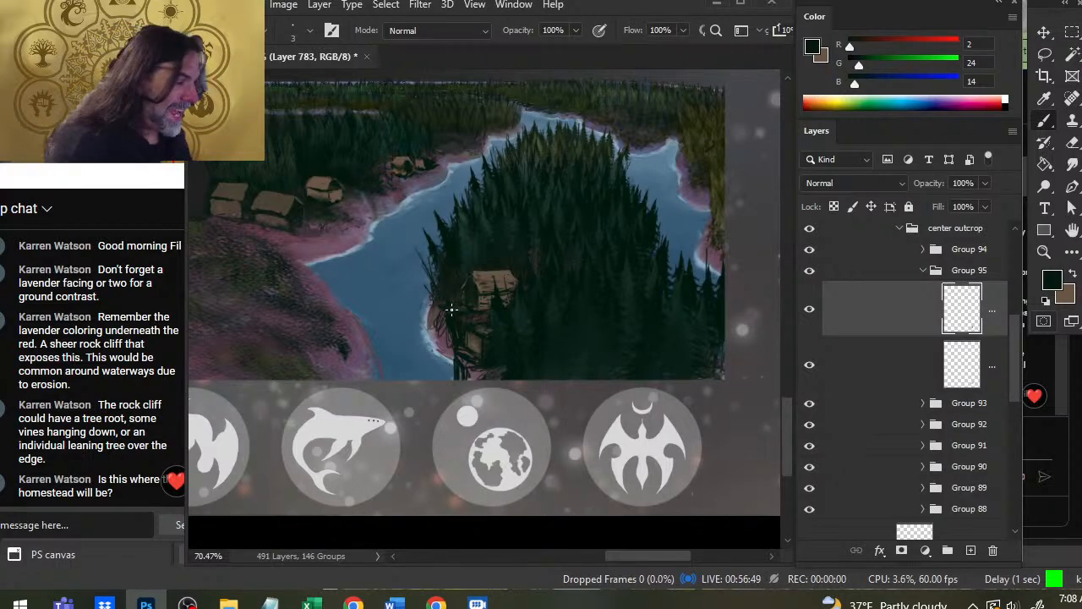
key(e)
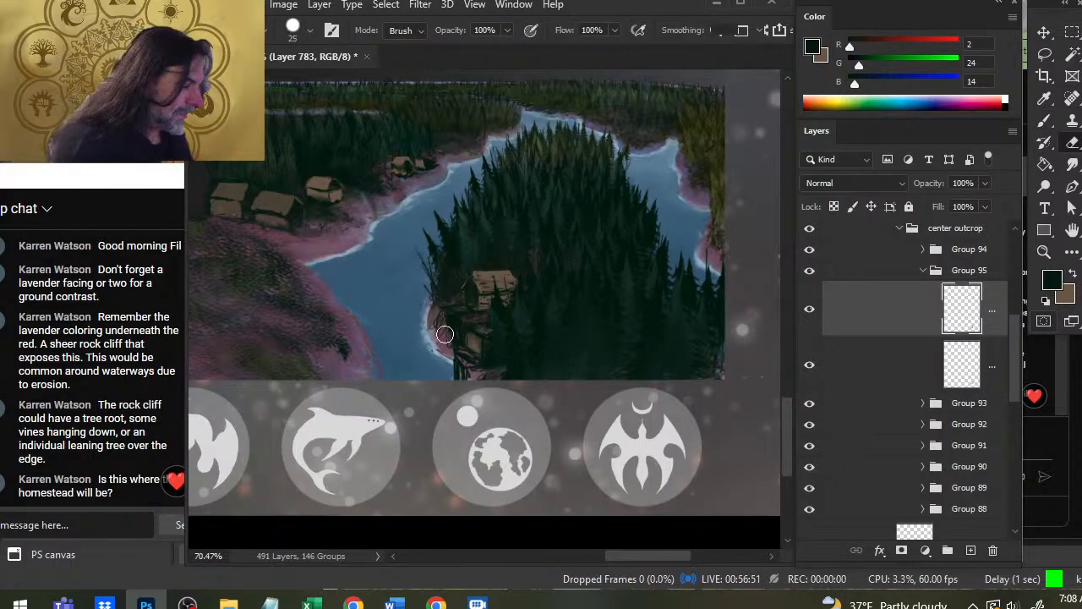
key(b)
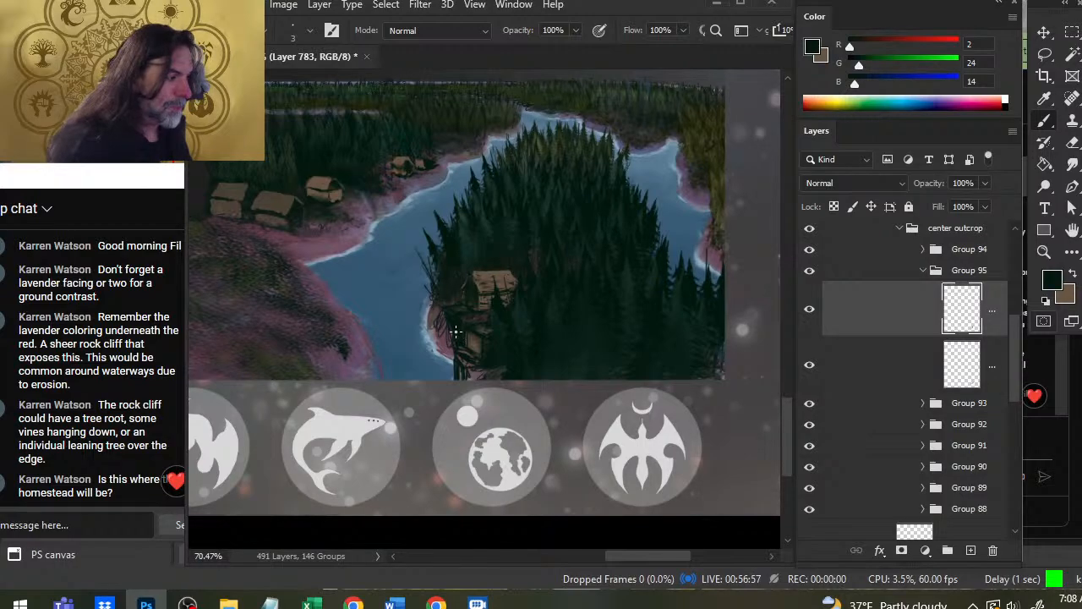
key(r)
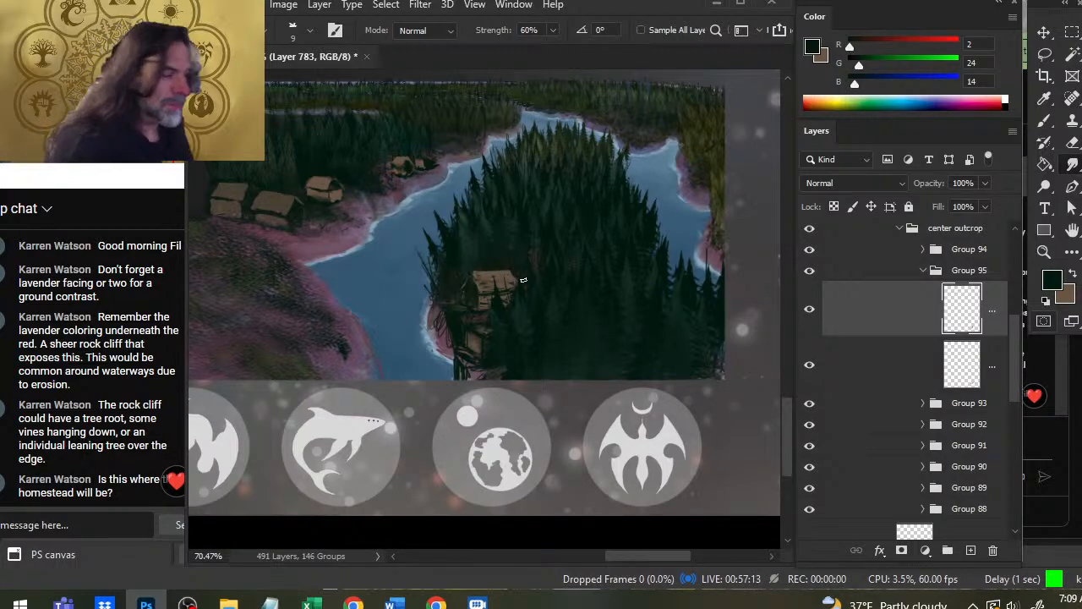
Detail the lower structure and its waterside framework with fine 1 px tan and dark green strokes, softened with the Smudge tool at 60%.
key(x)
key(b)
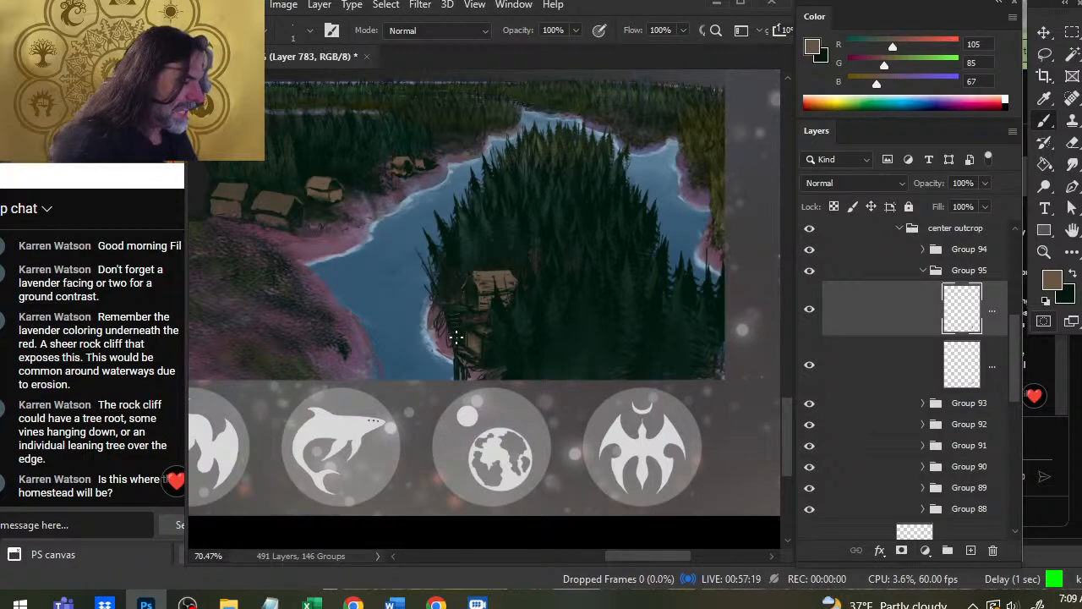
key(x)
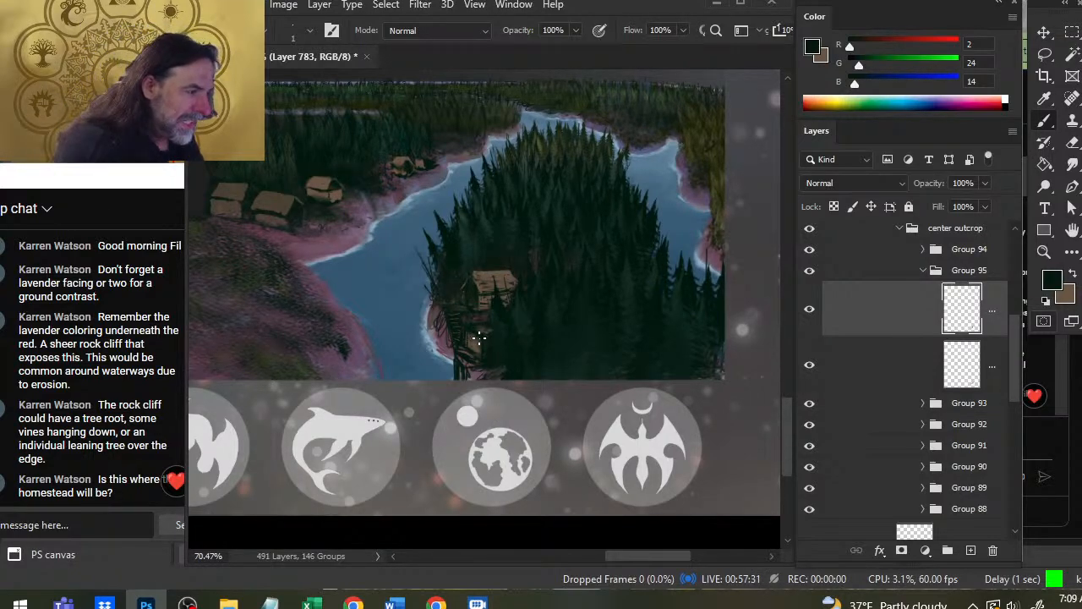
key(r)
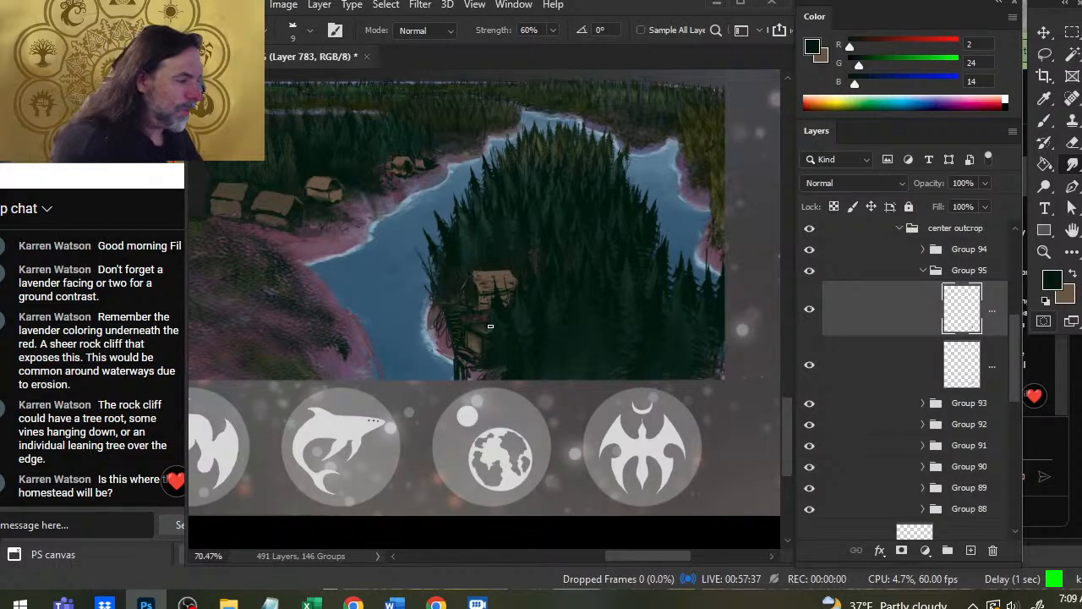
key(b)
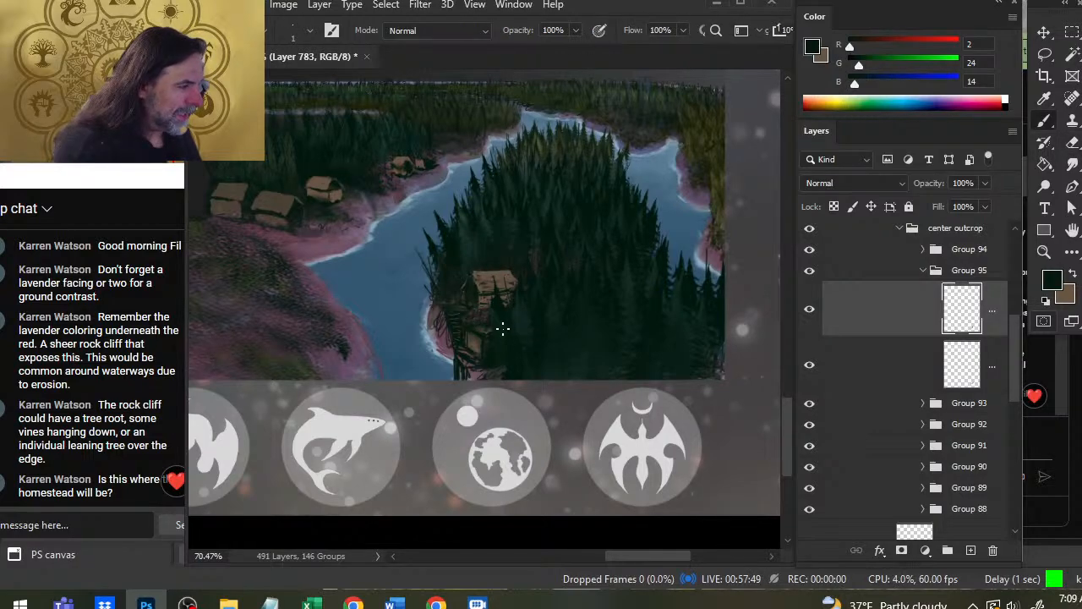
Paint fine 1 px tan strokes along the upper lodge's river-facing roof edge and blend them with the Smudge tool at 60%.
key(x)
key(r)
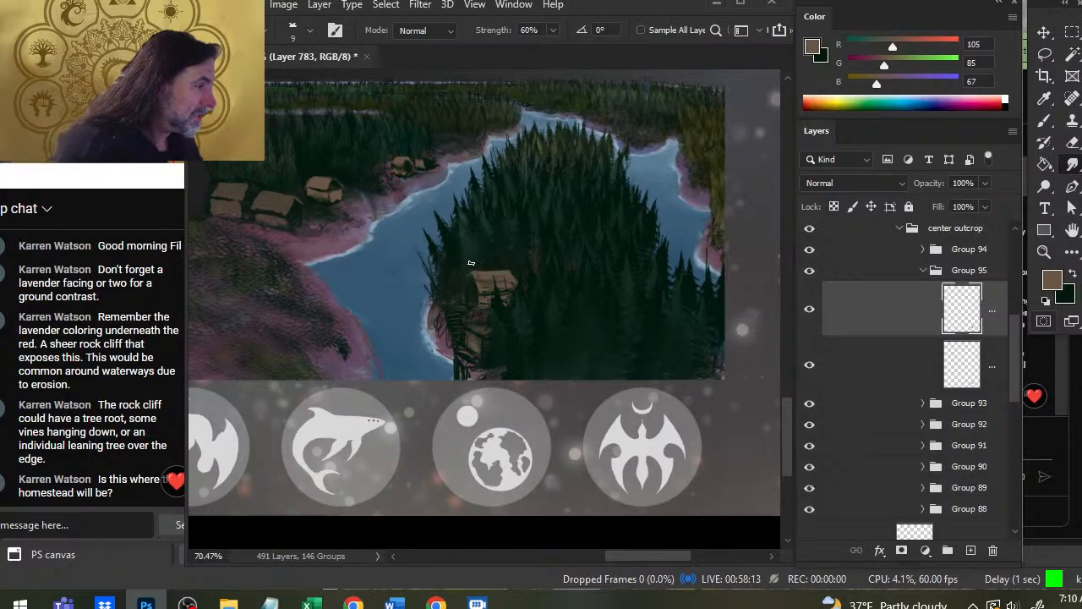
key(b)
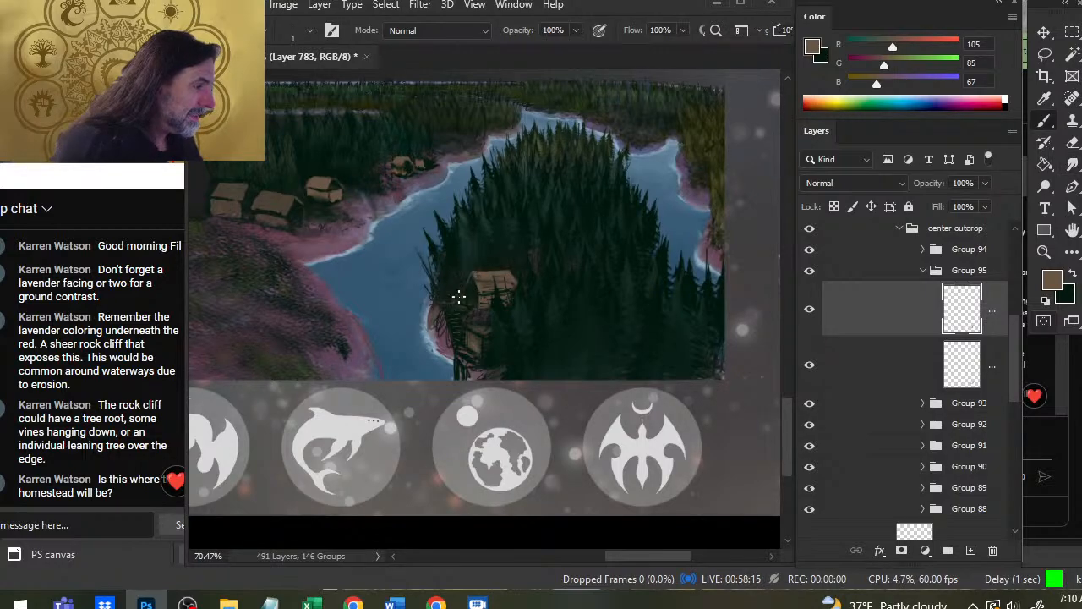
key(r)
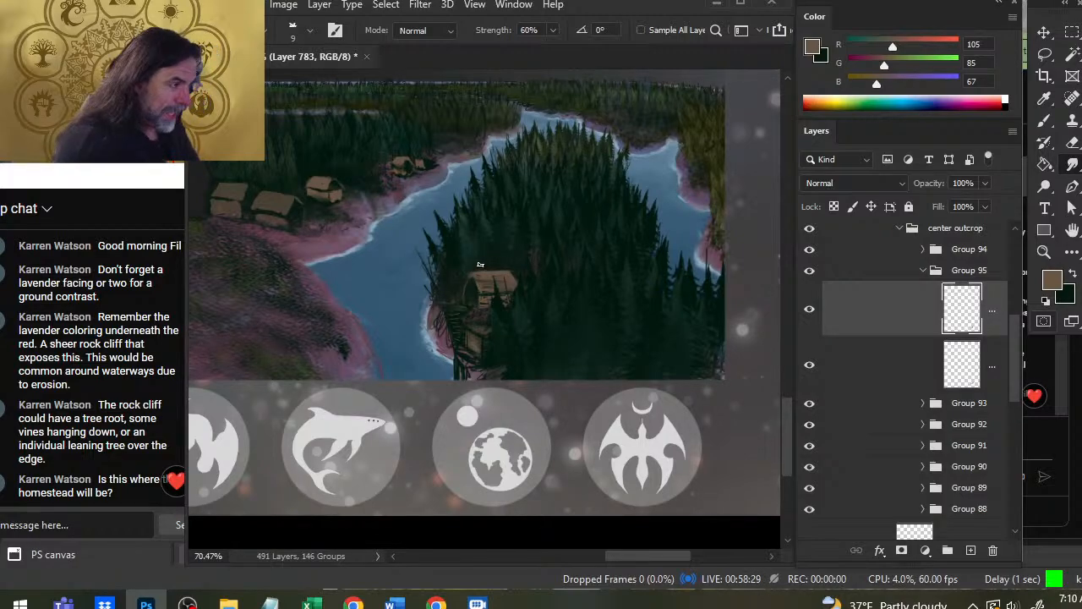
Touch up the roof of the upper hut on the centre outcrop with thin brown brush strokes and the eraser.
key(b)
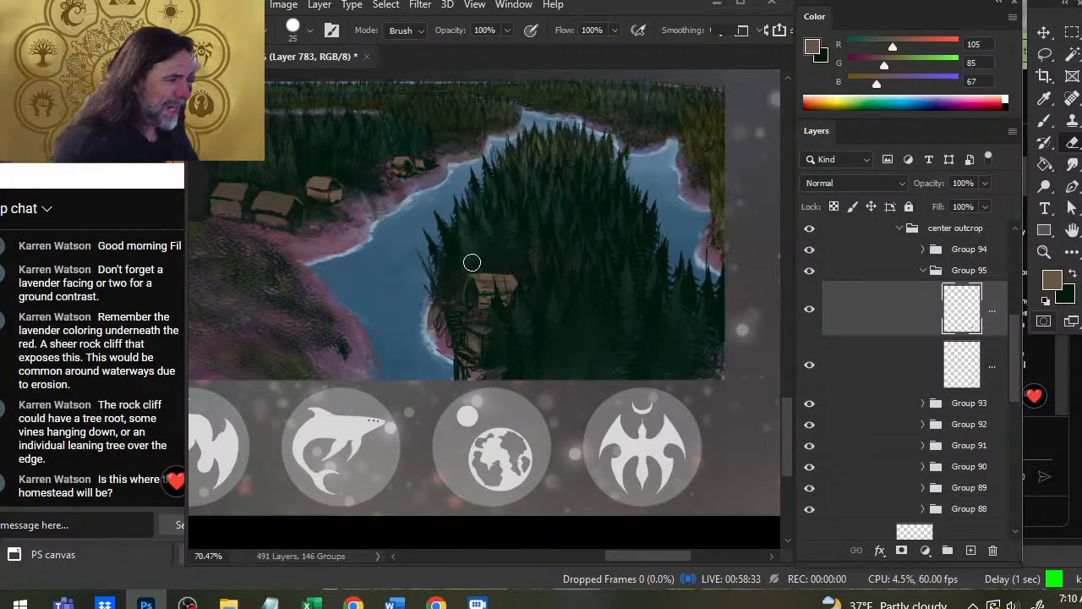
key(b)
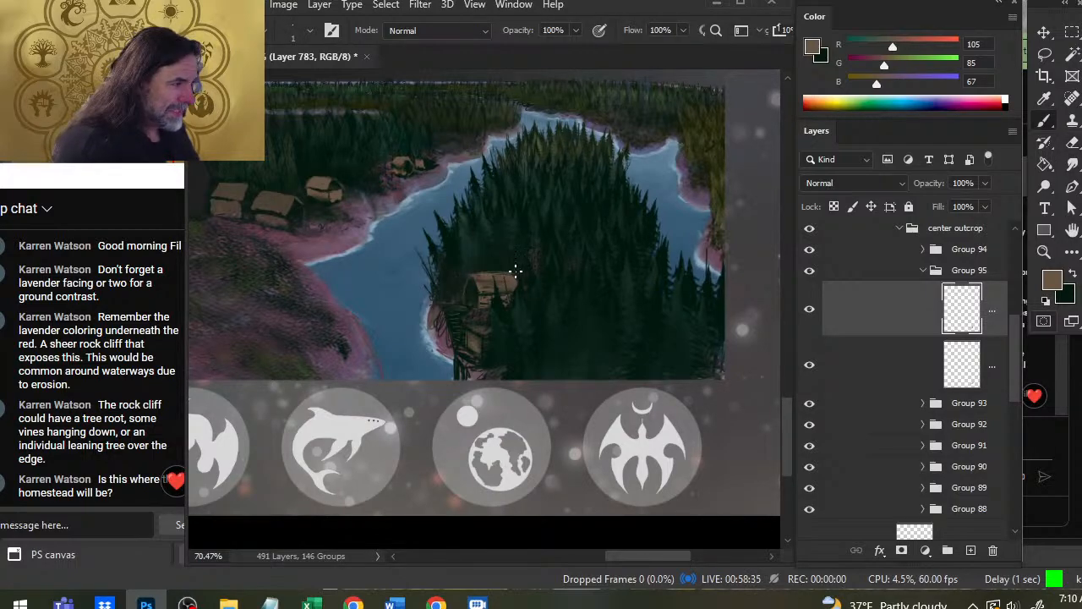
key(e)
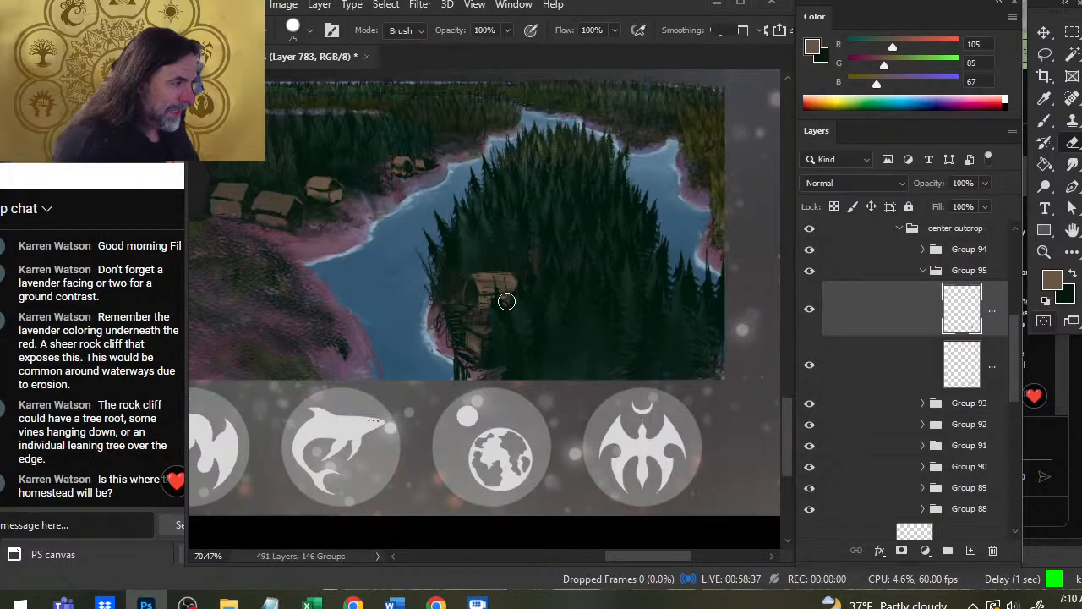
key(b)
drag(477, 281, 471, 277)
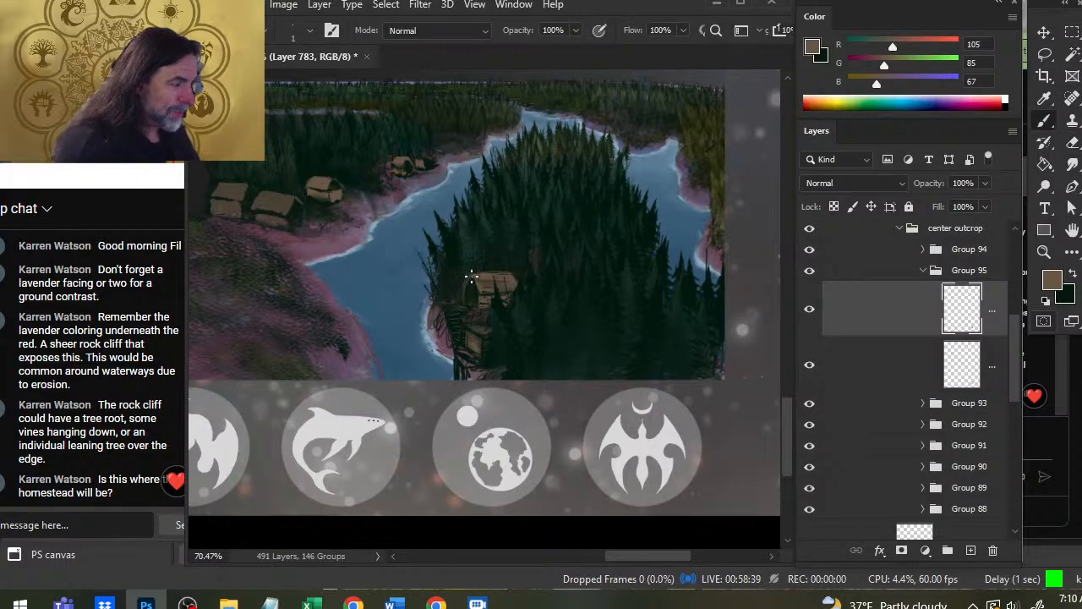
key(e)
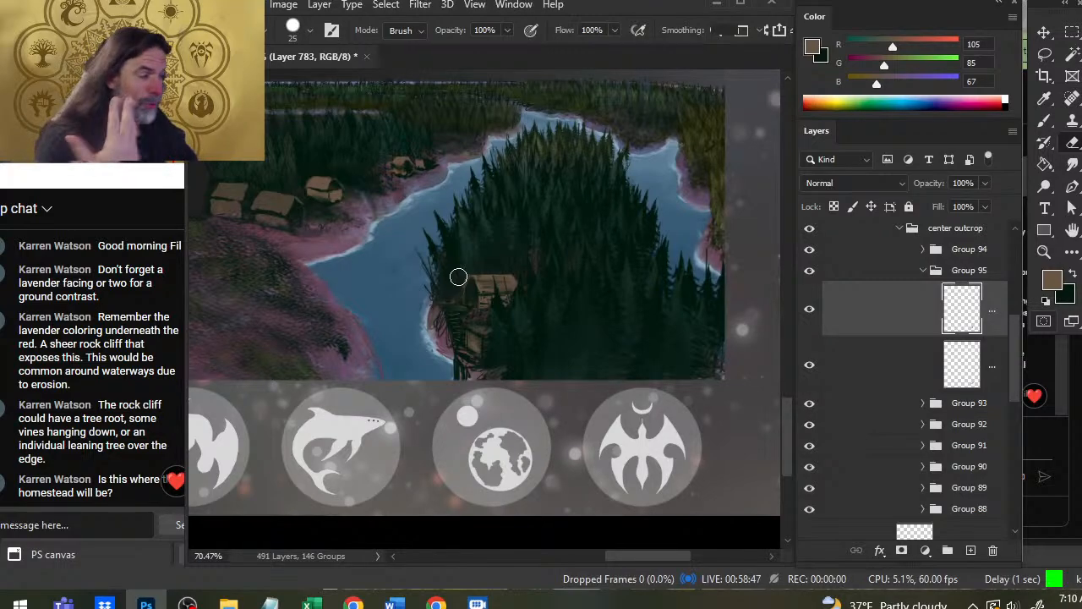
key(b)
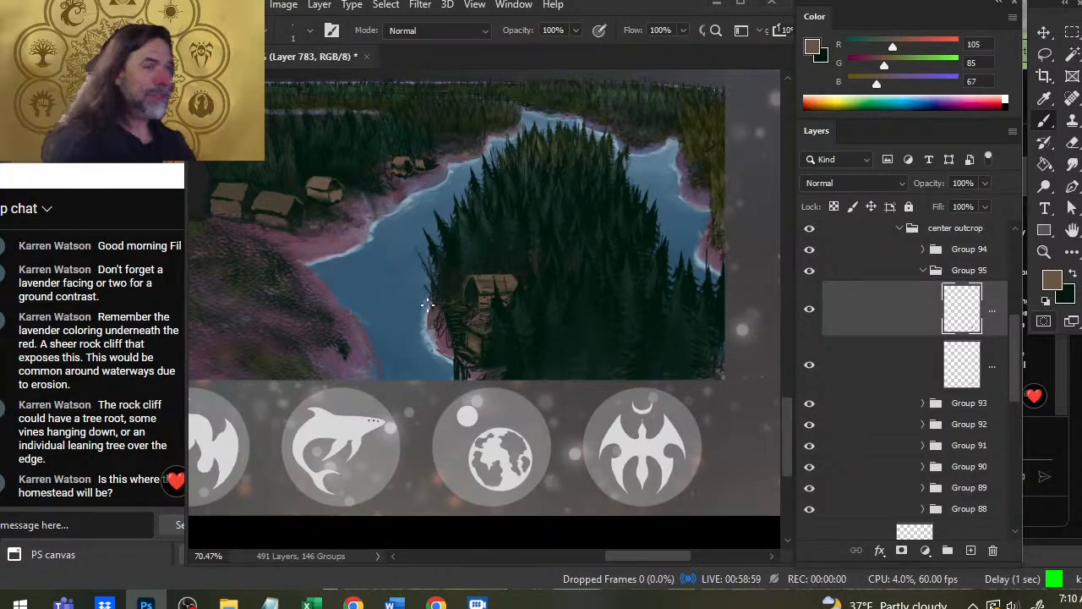
Add dark green shading to the centre outcrop huts and blend it with the Smudge tool at 60% strength.
key(x)
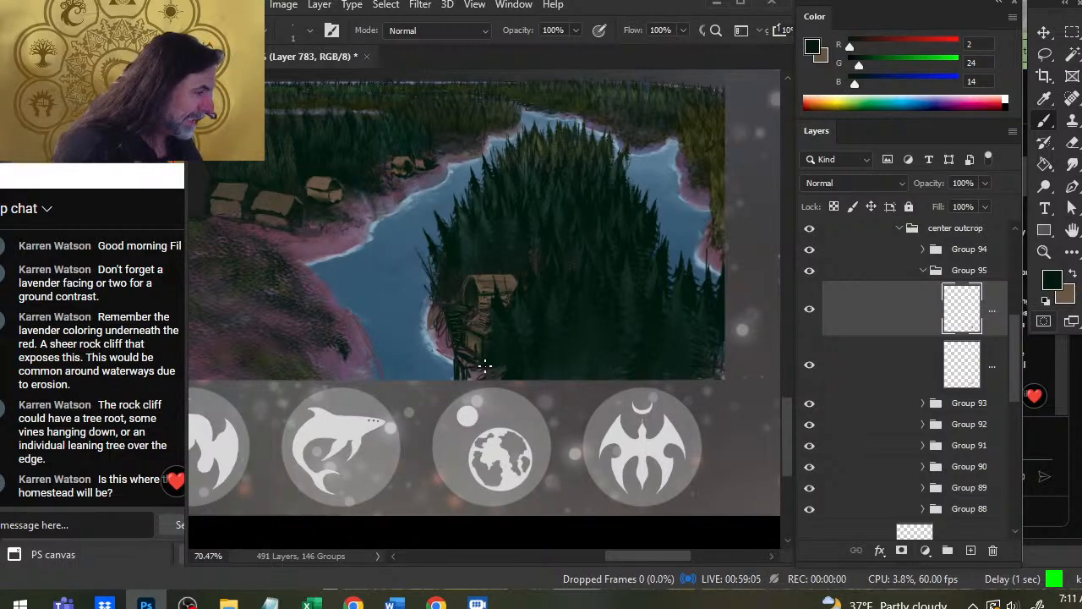
key(r)
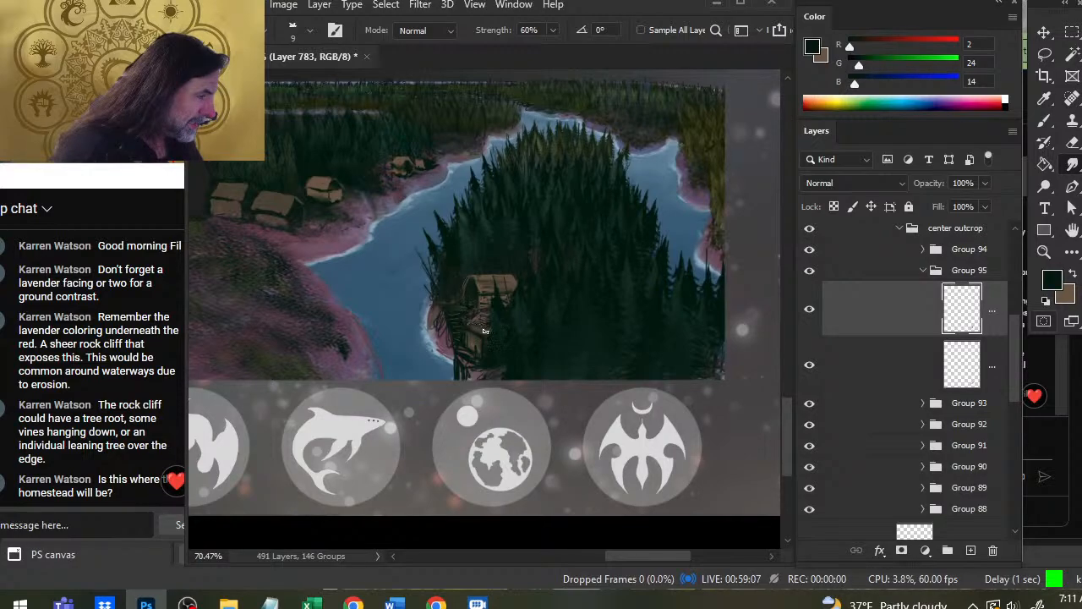
key(b)
key(r)
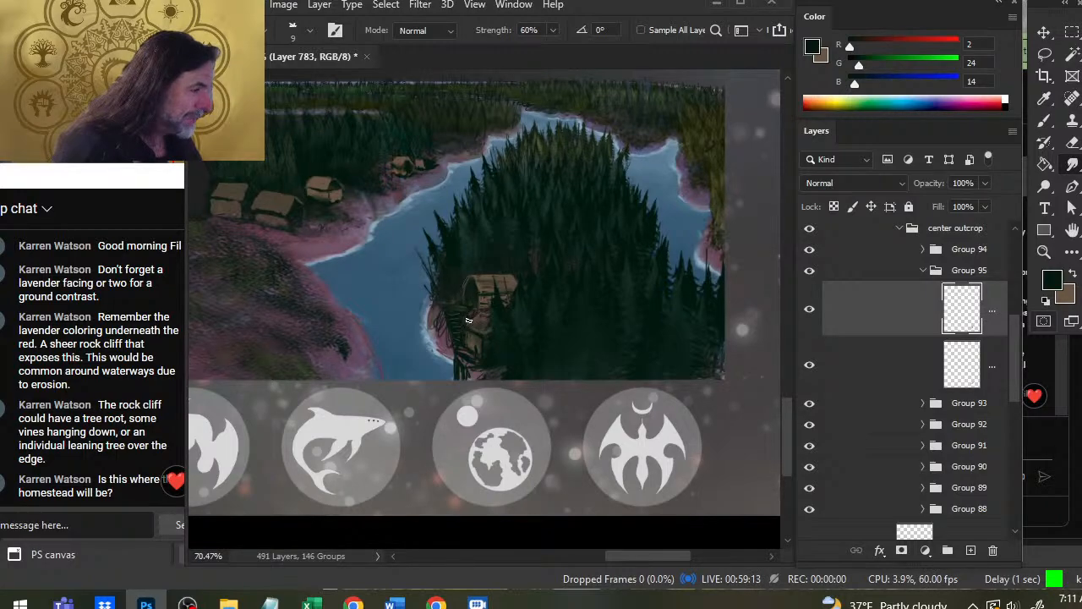
key(b)
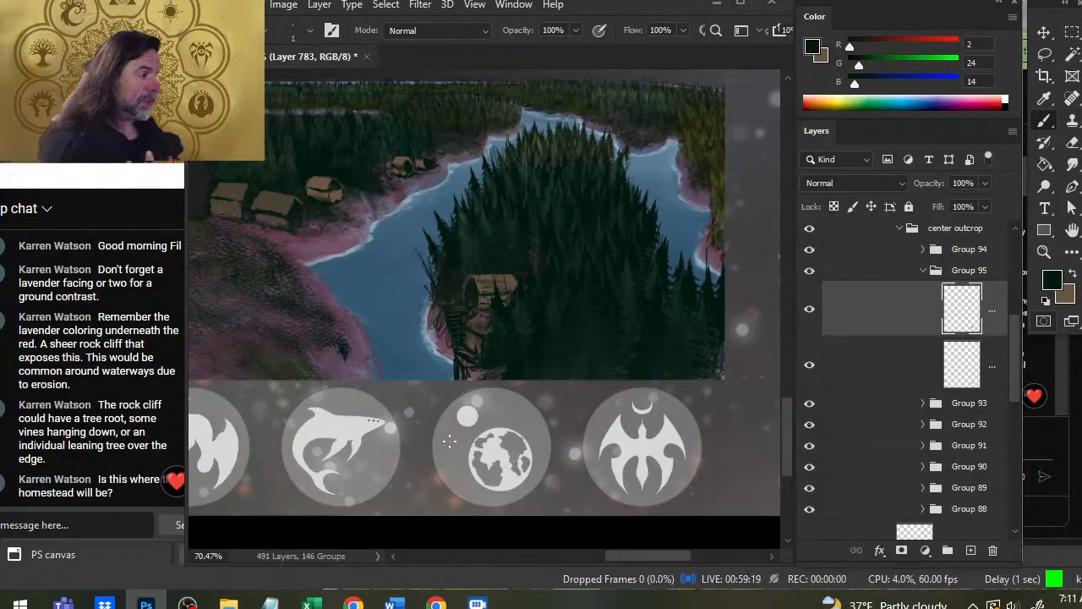
key(r)
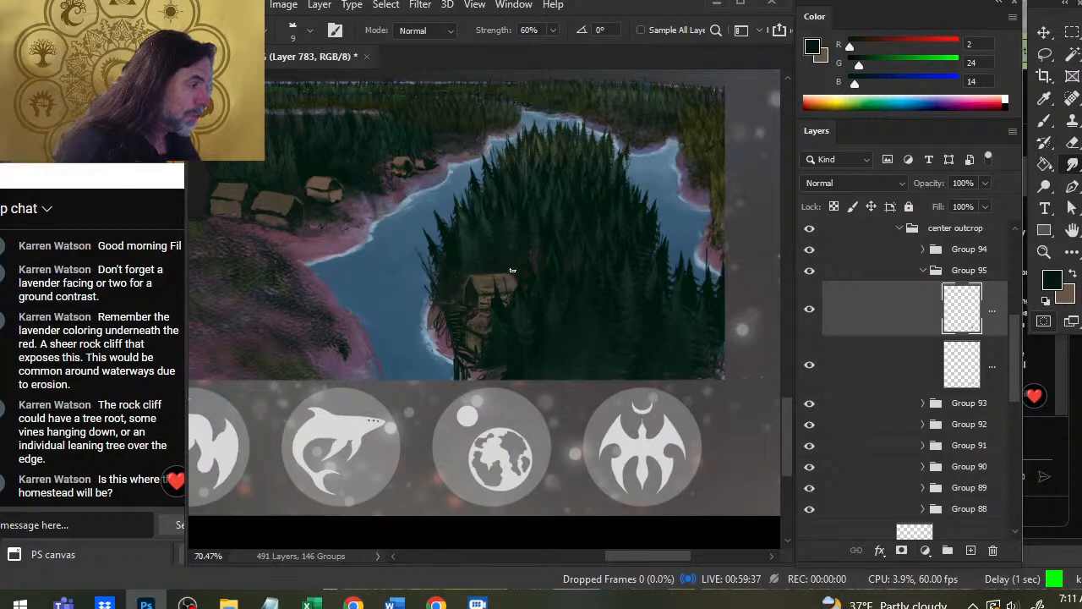
key(e)
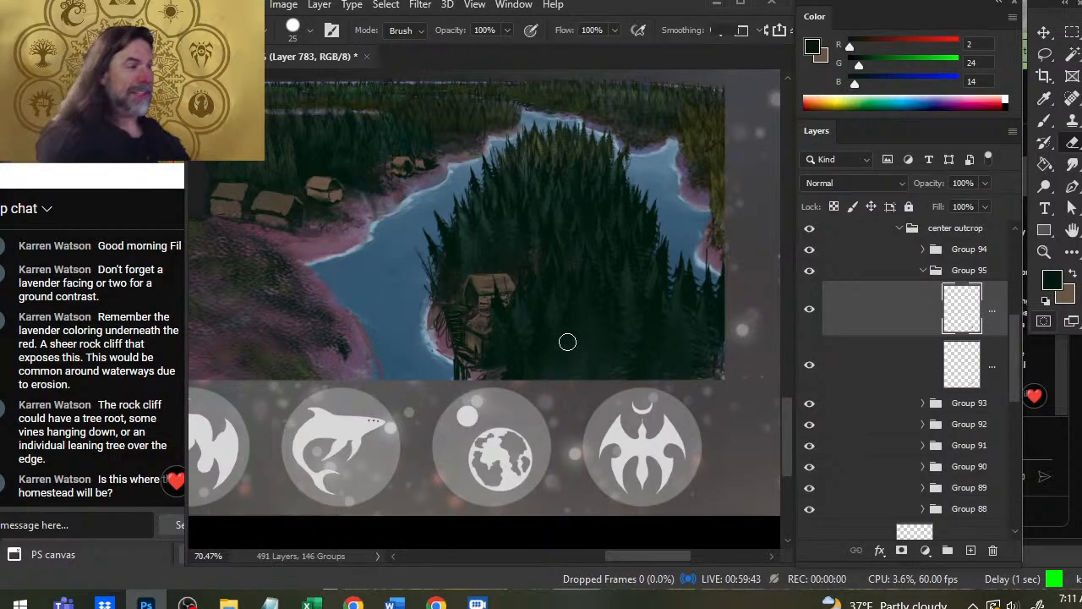
Toggle the visibility of Layer 780 and Layer 782 to identify which left-bank huts each one holds.
drag(503, 206, 458, 251)
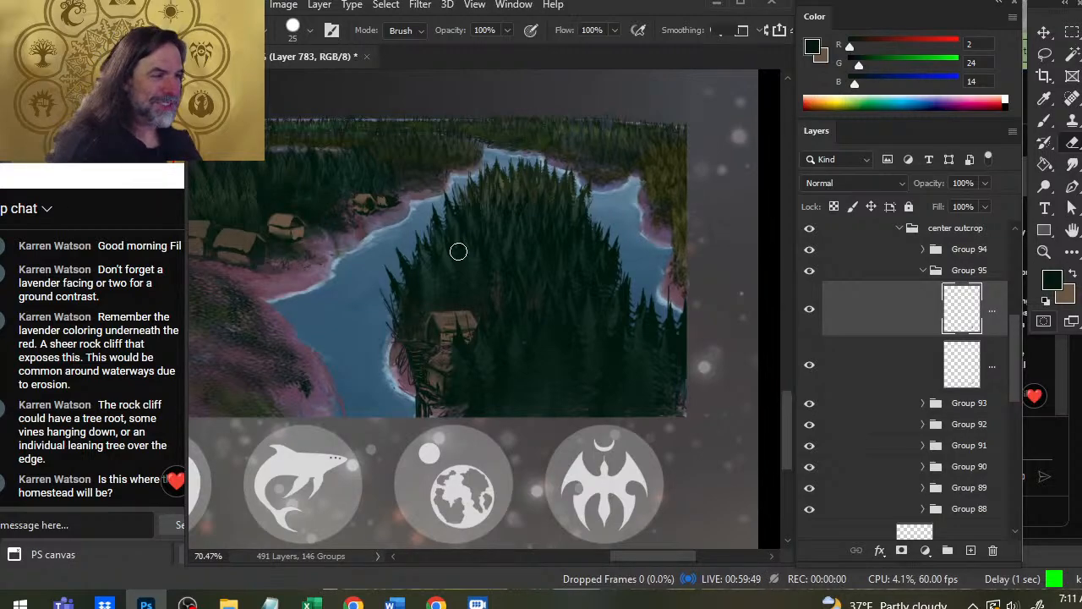
drag(268, 240, 338, 243)
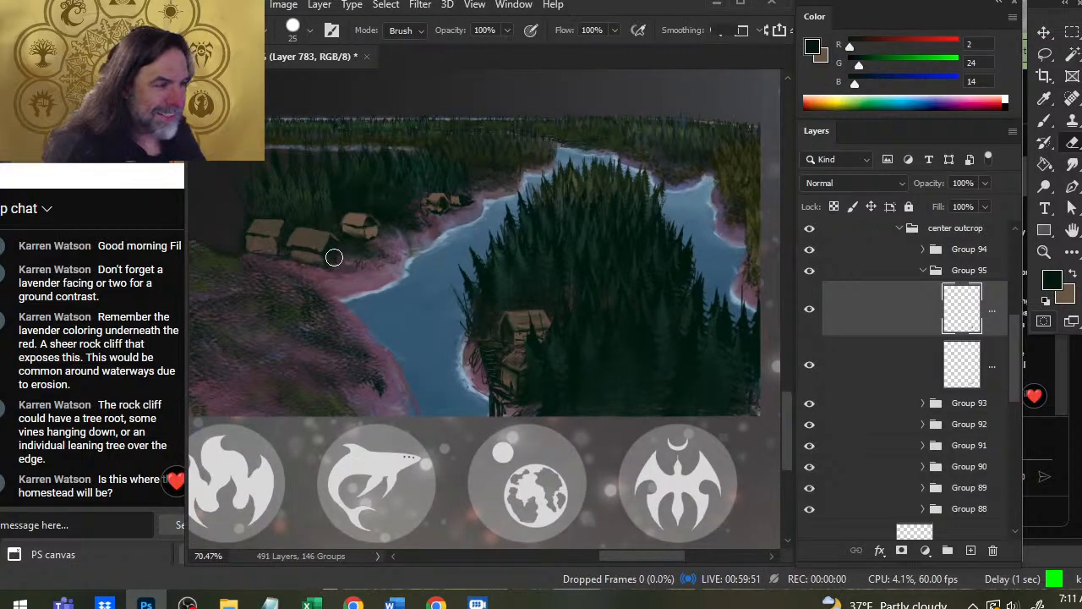
key(r)
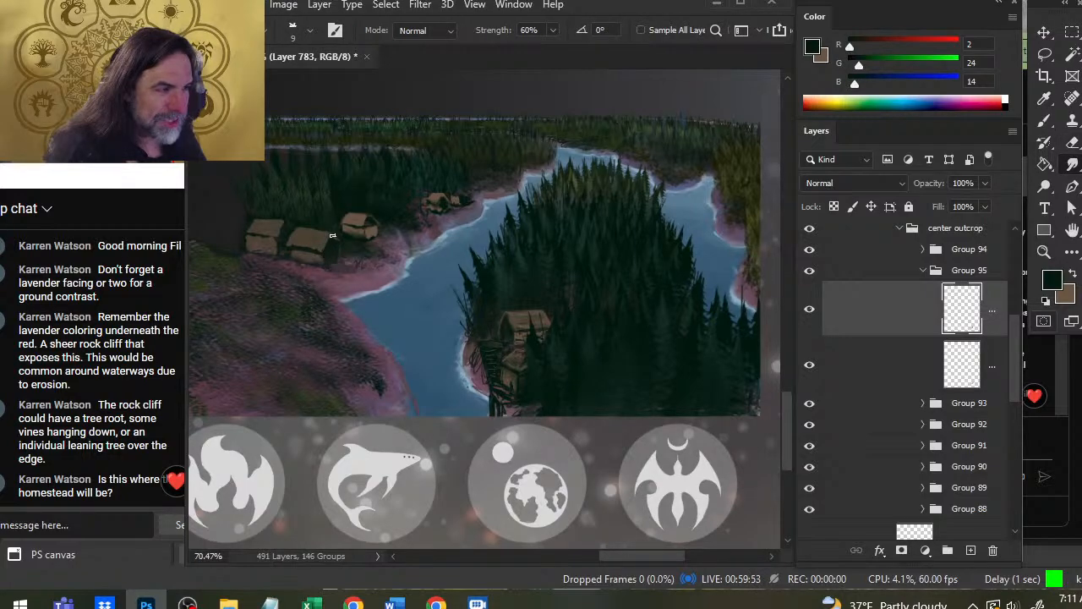
click(809, 368)
click(810, 369)
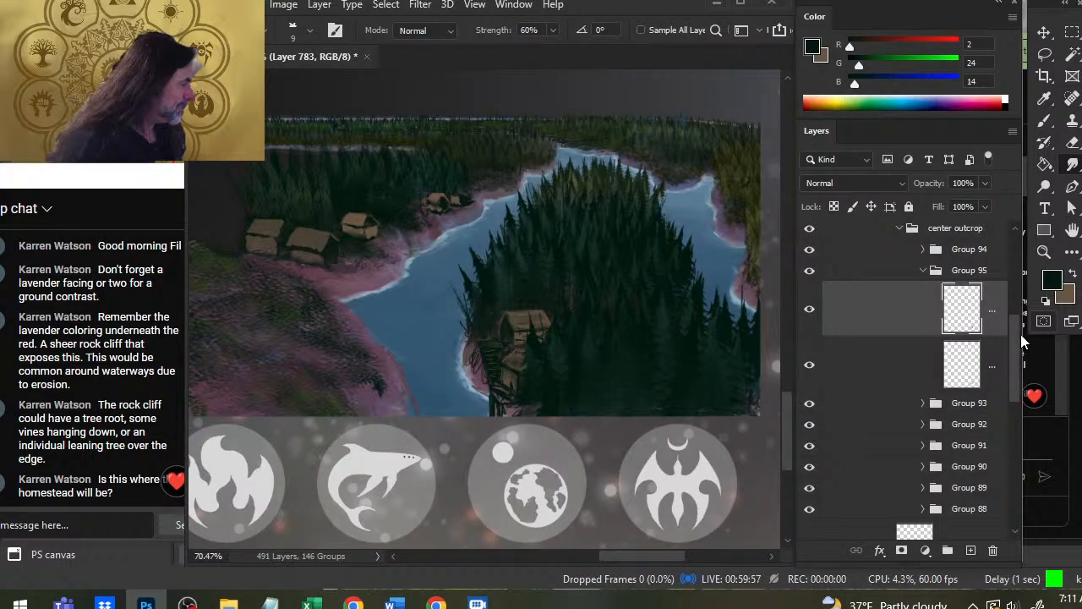
drag(1020, 334, 1024, 372)
click(810, 406)
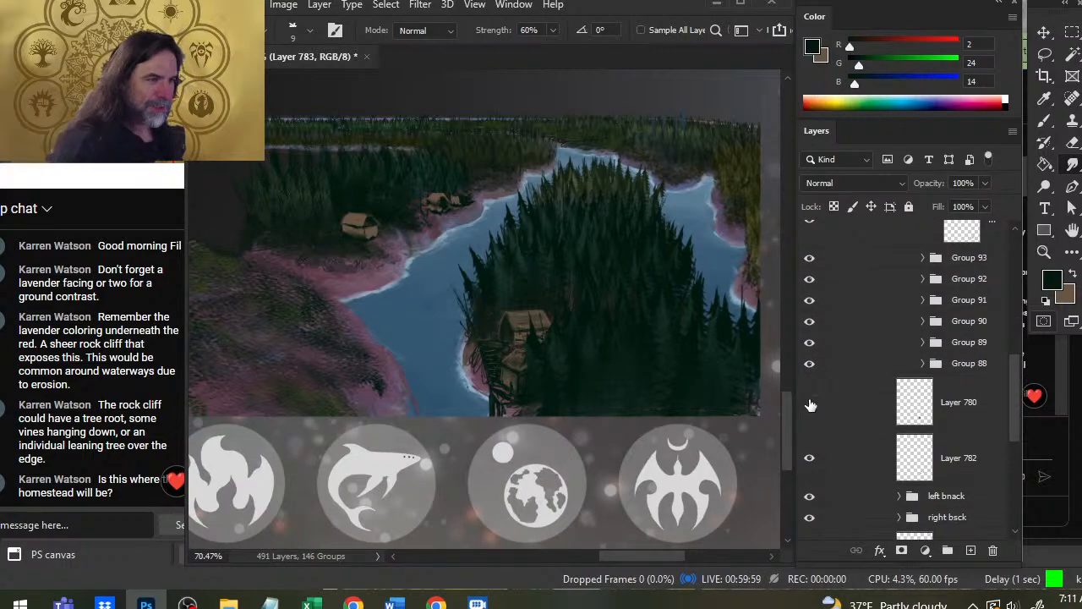
click(810, 405)
click(813, 461)
click(812, 461)
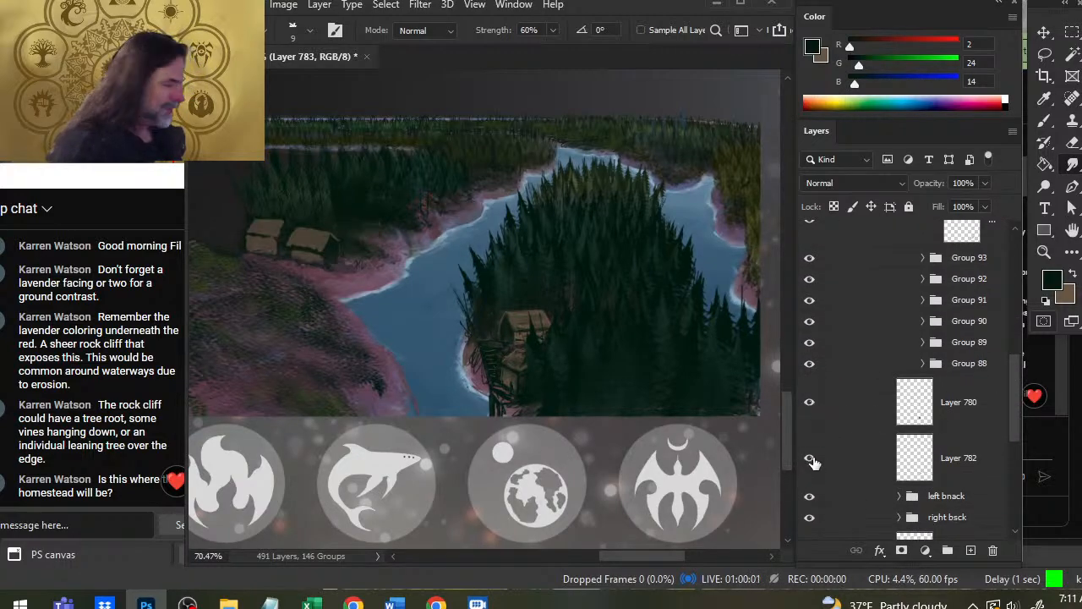
click(861, 409)
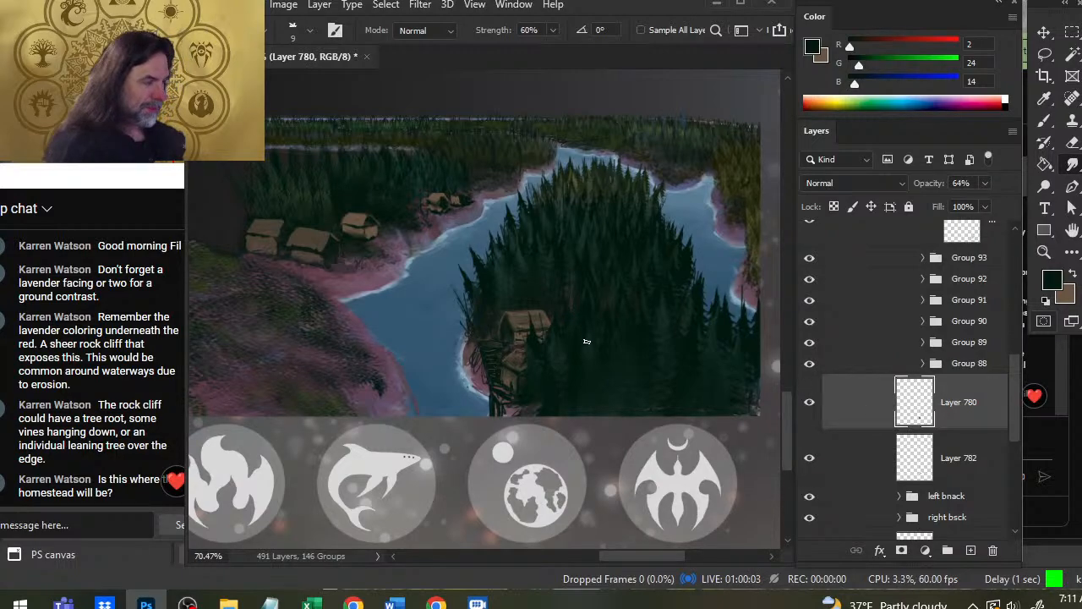
click(810, 405)
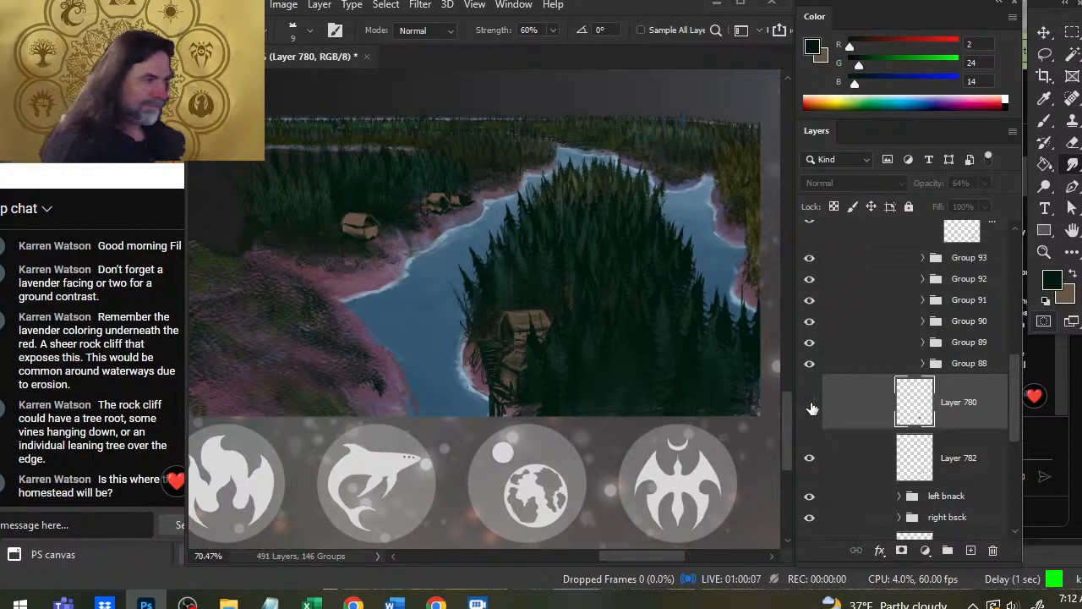
click(810, 405)
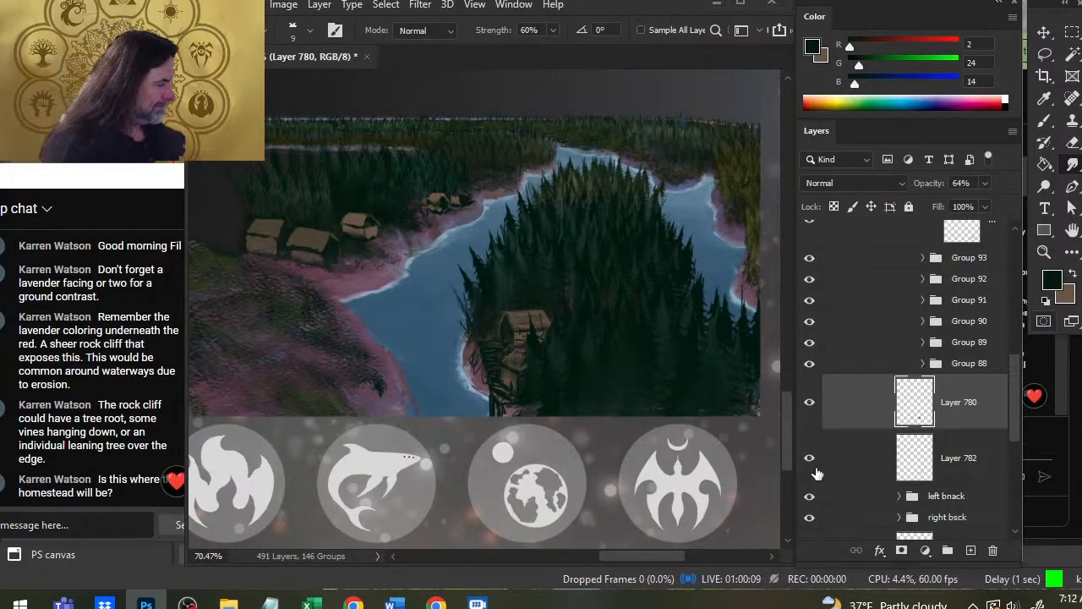
Select Layer 780 and Layer 782 together and scale the left-bank huts down to about 91.37%.
ctrl+click(855, 457)
key(l)
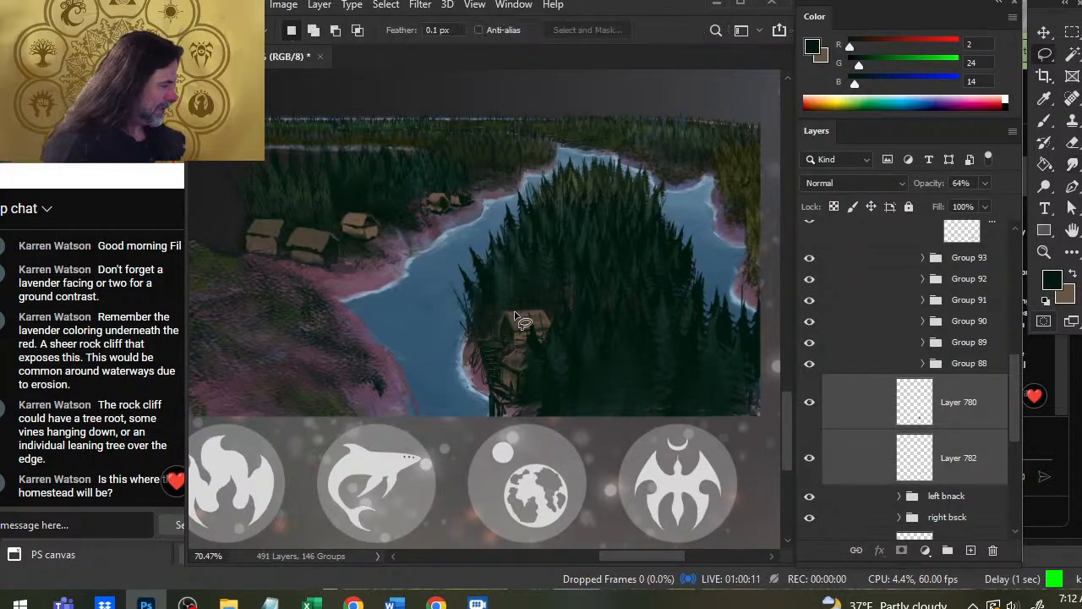
right_click(526, 307)
click(583, 457)
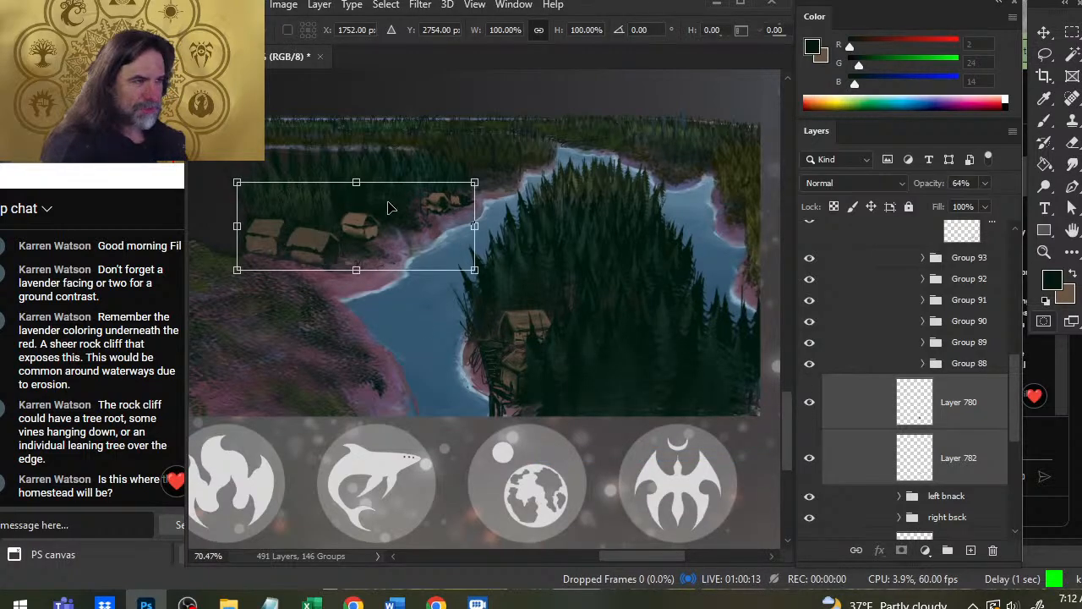
drag(355, 183, 353, 188)
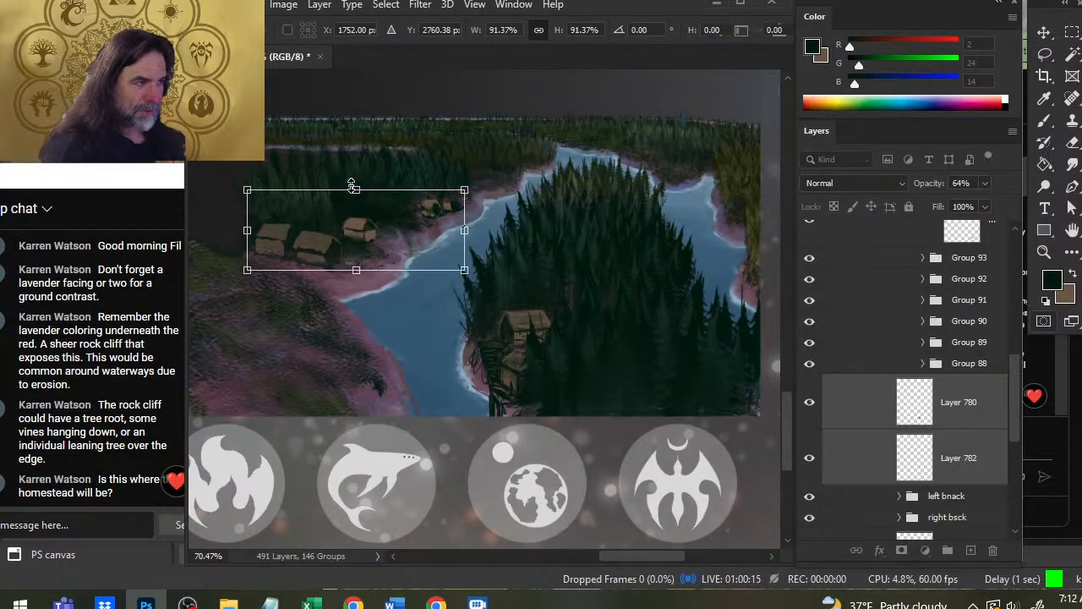
key(Return)
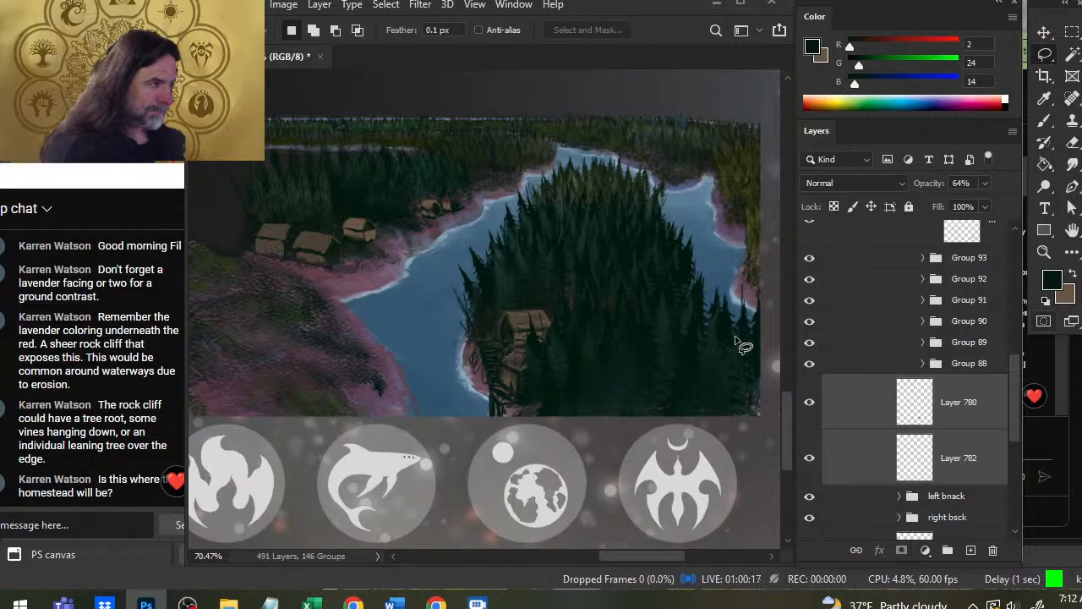
Nudge the huts on Layer 782 slightly up and to the left.
click(881, 461)
key(v)
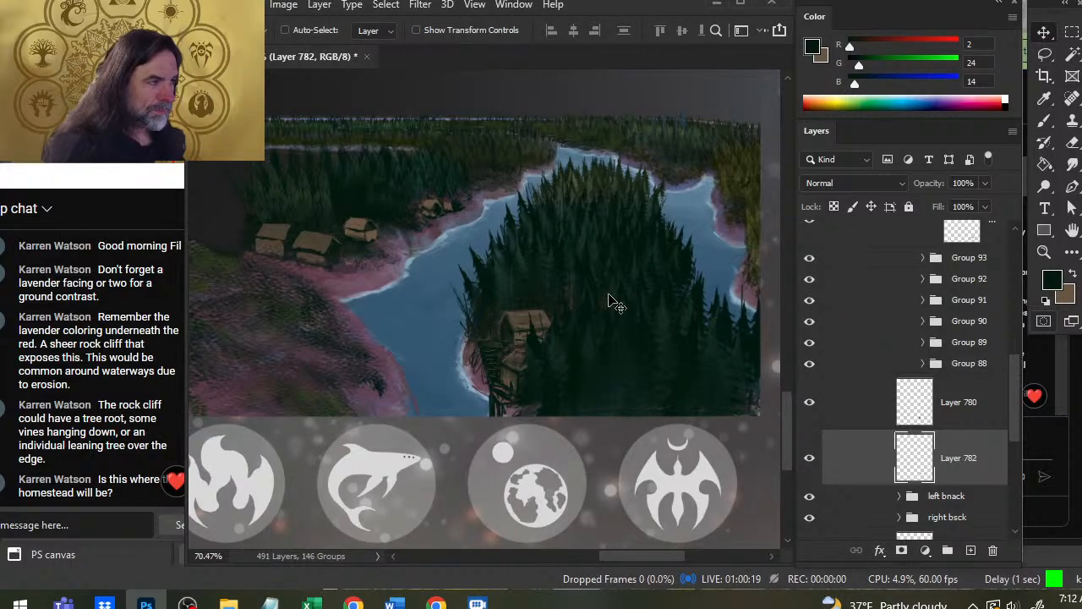
key(Up)
key(Up)
key(Up)
key(Left)
key(Left)
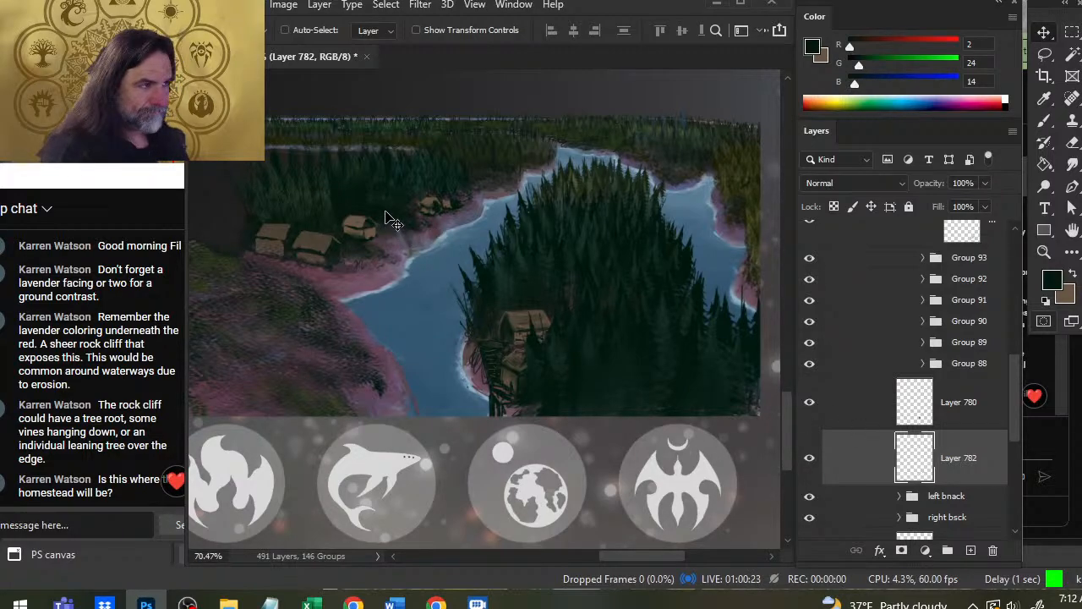
Lasso the nearer hut on Layer 782 and place it on its own new layer.
key(l)
mouse_move(392, 221)
mouse_down()
mouse_move(346, 210)
mouse_move(394, 225)
mouse_up()
key(ctrl+j)
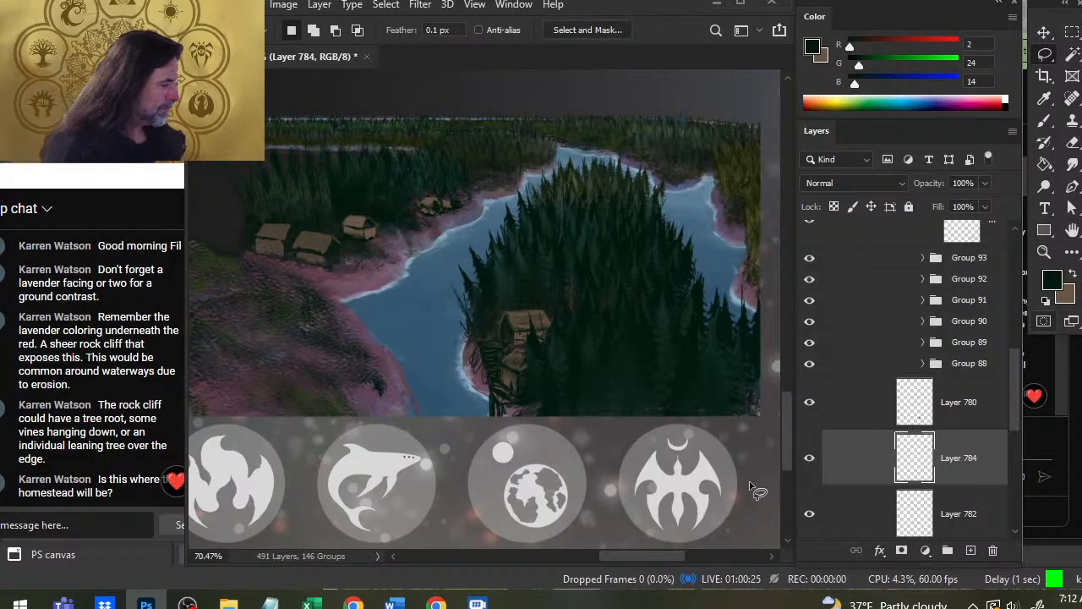
Nudge the separated hut left toward the neighbouring pair and slightly upward.
key(v)
key(Left)
key(Left)
key(Left)
key(Left)
key(Left)
key(Left)
key(Left)
key(Left)
key(Left)
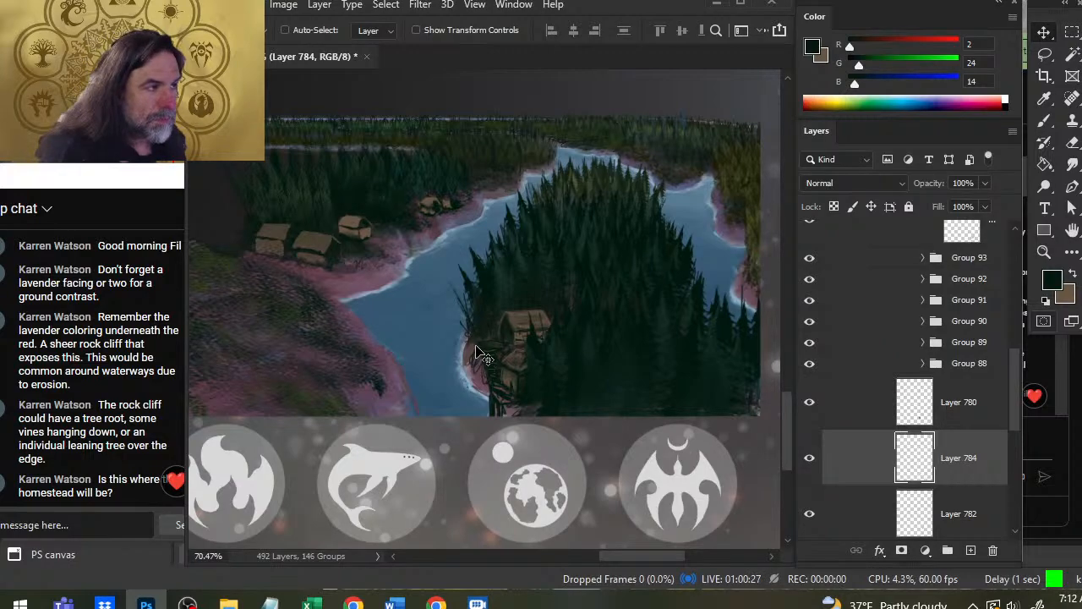
key(Up)
key(Up)
key(Up)
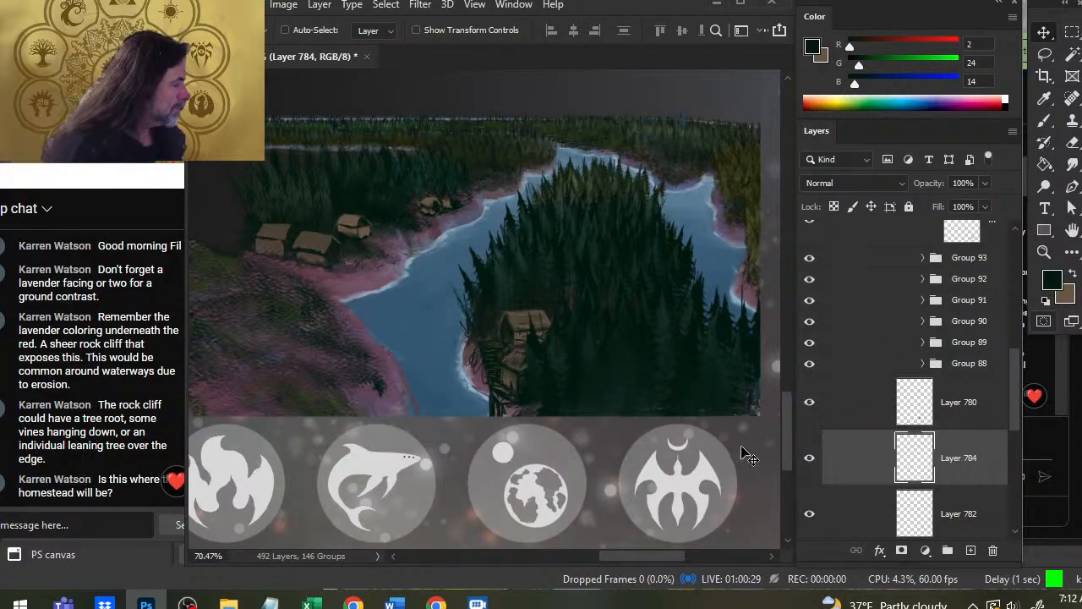
On Layer 780, sample the dark green hut shadow and paint thin vertical pier posts with a size 2 brush on the left bank's shore.
key(z)
drag(734, 404, 553, 350)
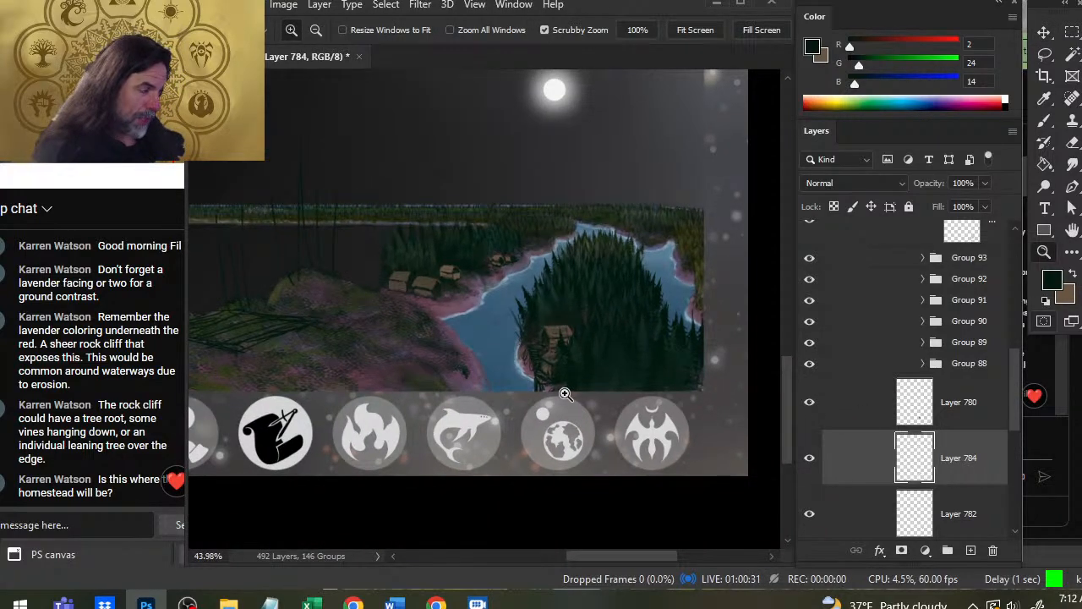
drag(471, 313, 585, 369)
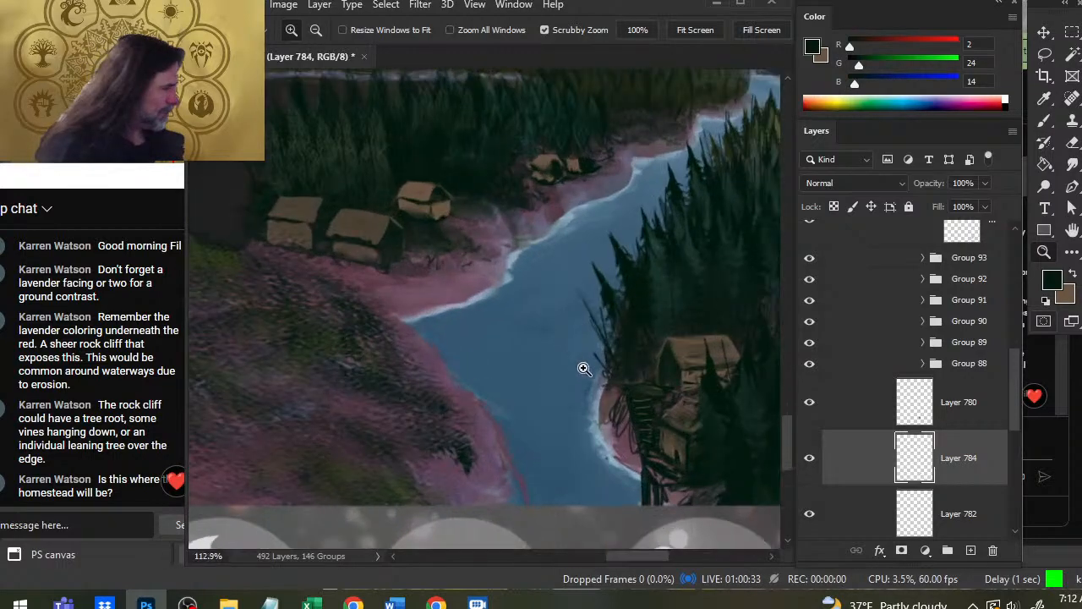
click(869, 397)
key(x)
key(b)
alt+click(390, 256)
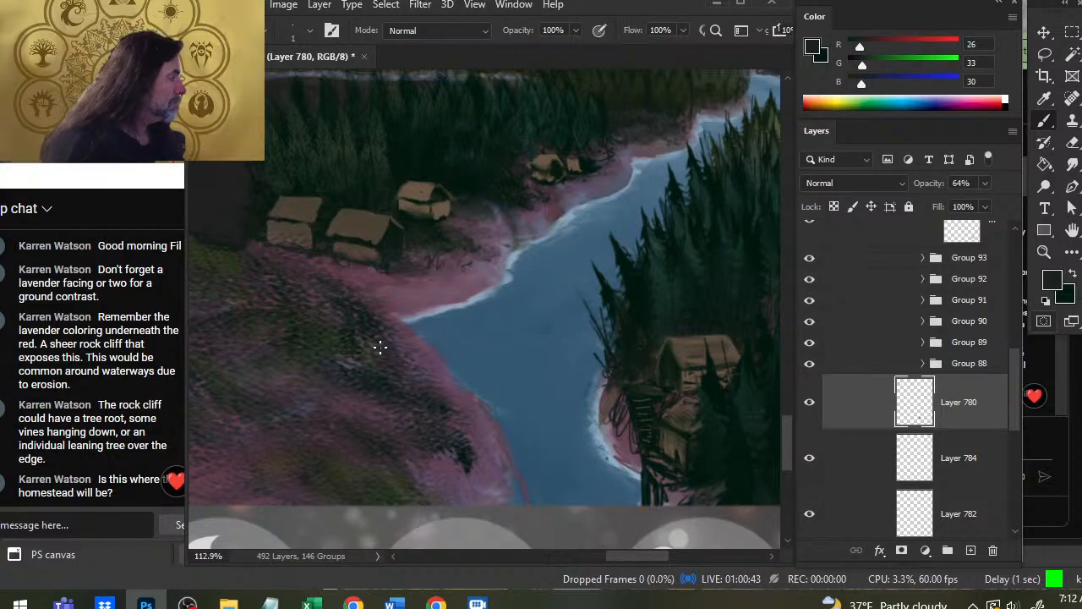
alt+click(367, 228)
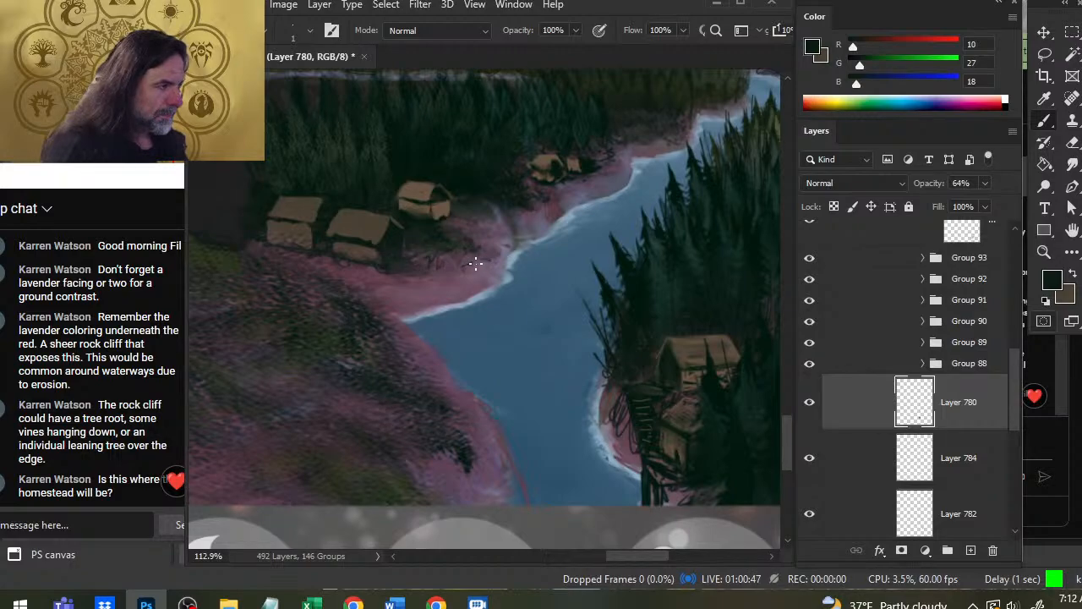
key(bracketright)
mouse_move(432, 276)
mouse_down()
mouse_move(426, 316)
mouse_move(423, 304)
mouse_up()
drag(417, 272, 423, 315)
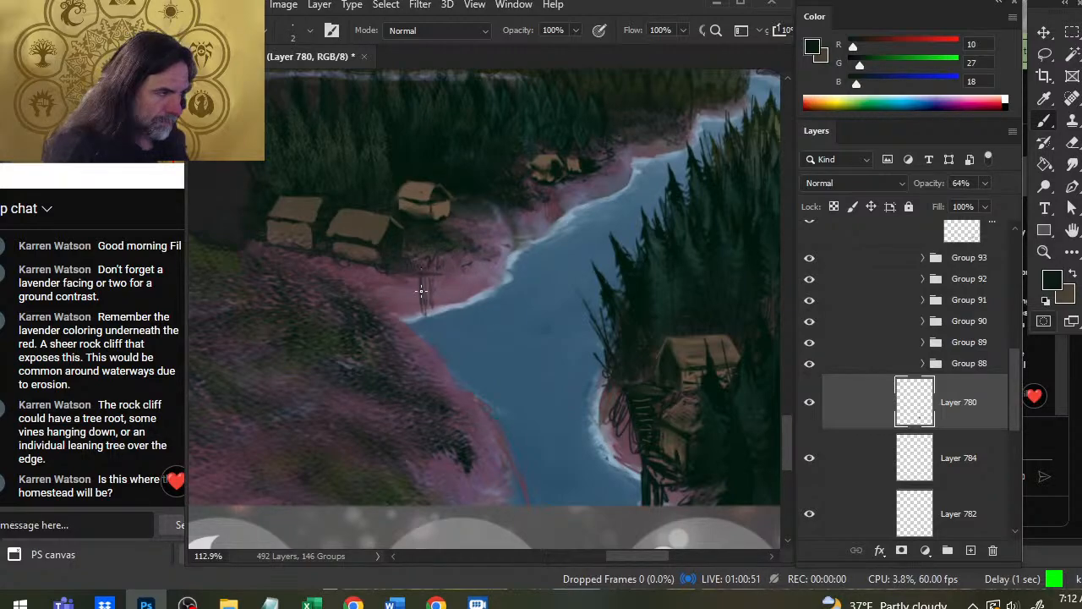
drag(417, 277, 417, 308)
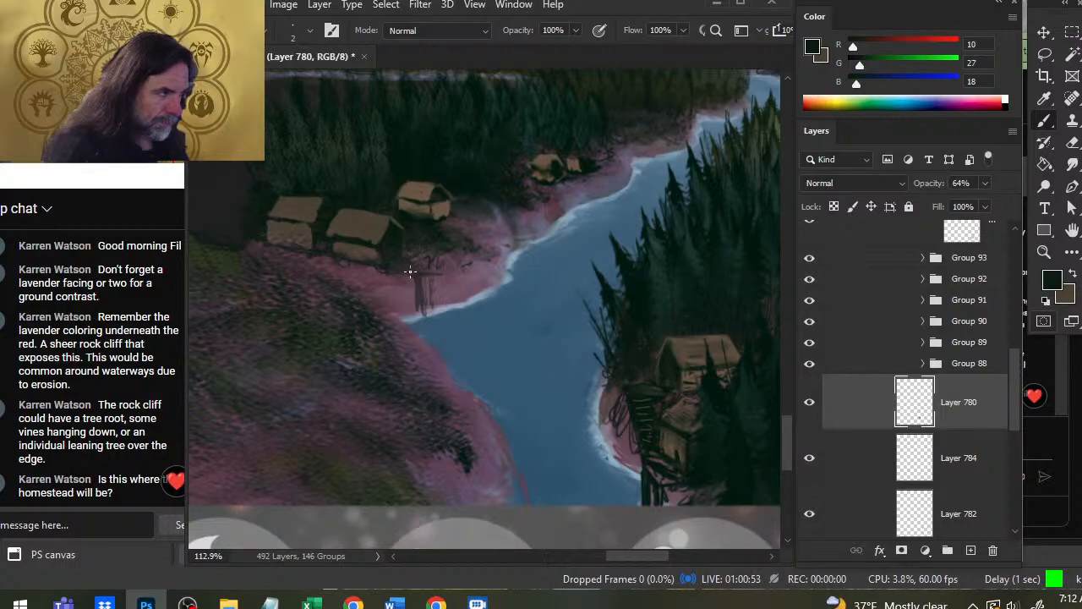
Paint the pier's dark waterline edge and outer post, and erase stray marks around the post's upper end.
mouse_move(449, 264)
mouse_down()
mouse_move(416, 289)
mouse_move(417, 281)
mouse_move(423, 324)
mouse_up()
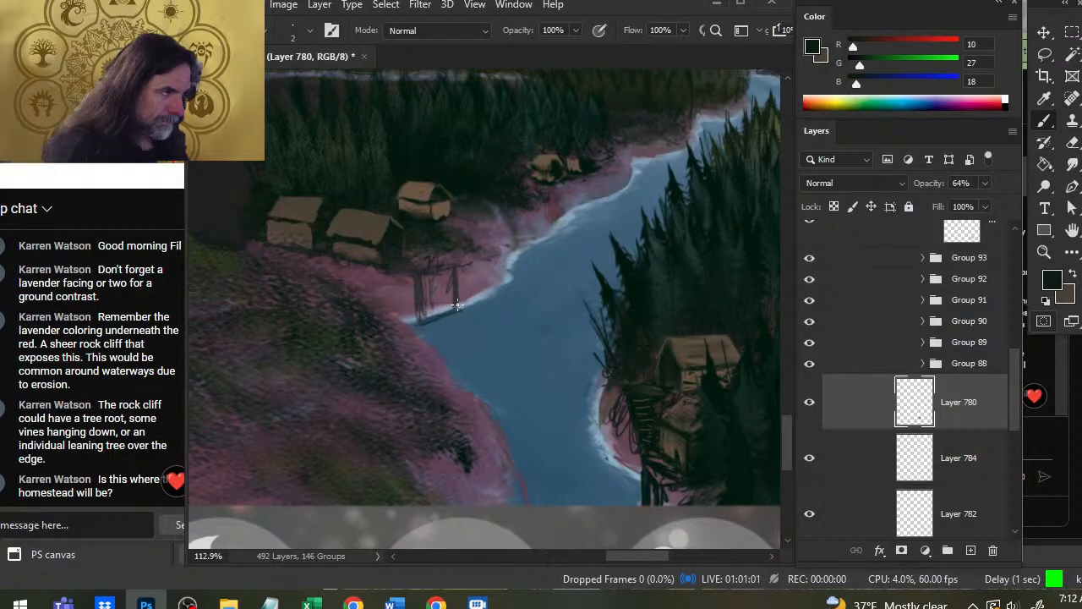
drag(455, 270, 459, 310)
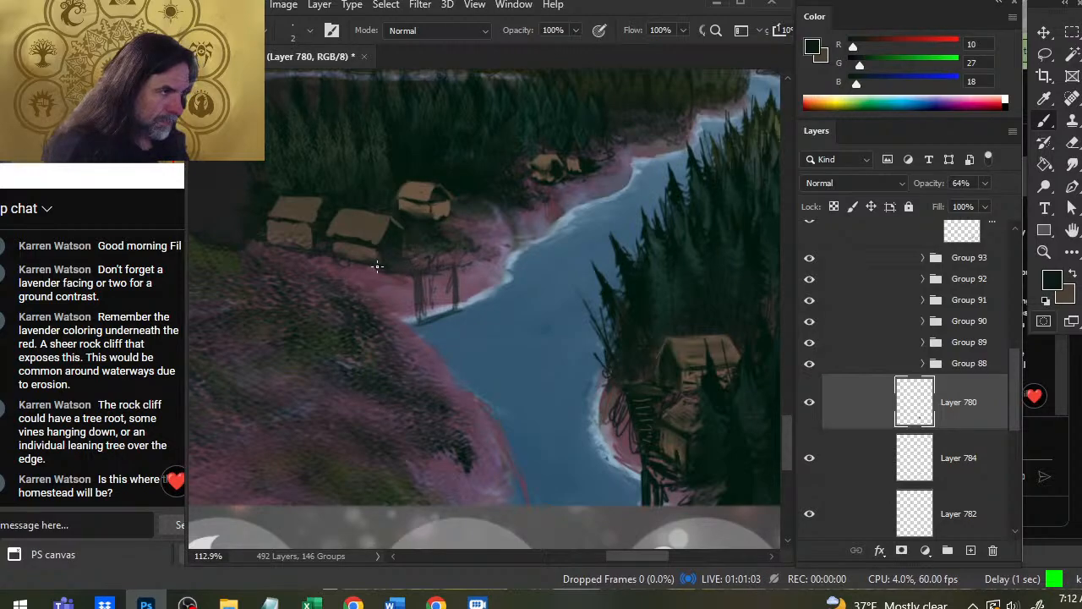
key(e)
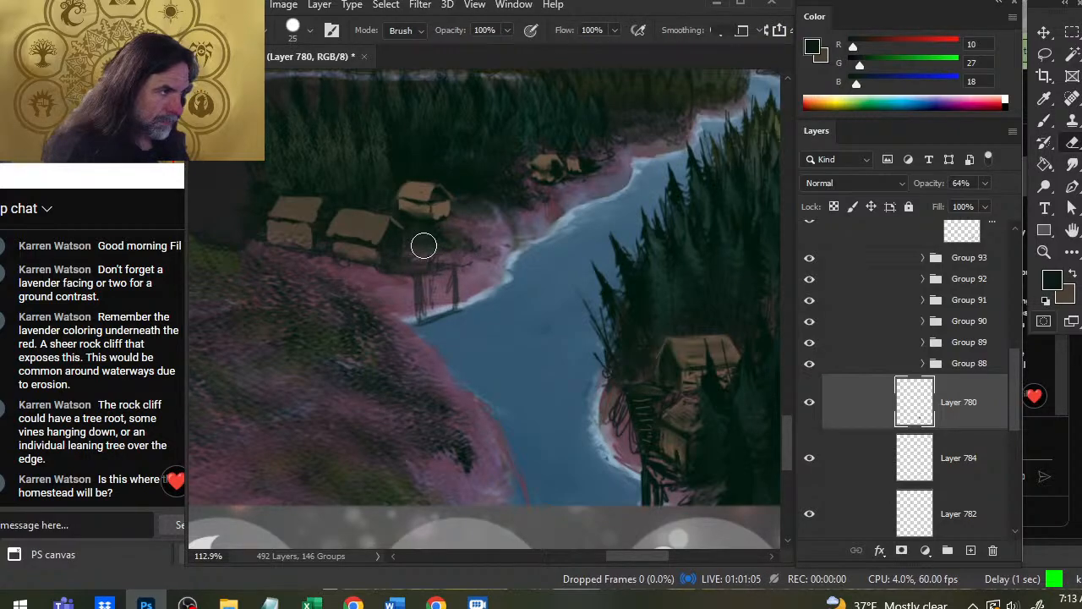
mouse_move(471, 254)
mouse_down()
mouse_move(434, 290)
mouse_move(448, 267)
mouse_move(443, 306)
mouse_move(446, 265)
mouse_up()
key(b)
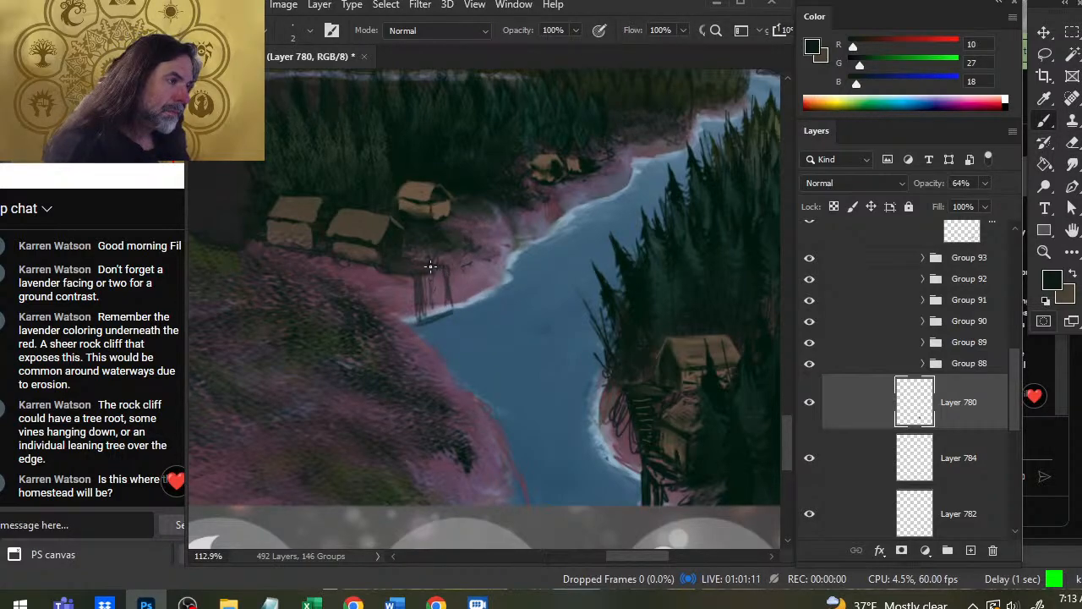
Refine the pier by erasing and repainting its posts and braces, and extend its dark waterline edge along the shore.
key(e)
key(b)
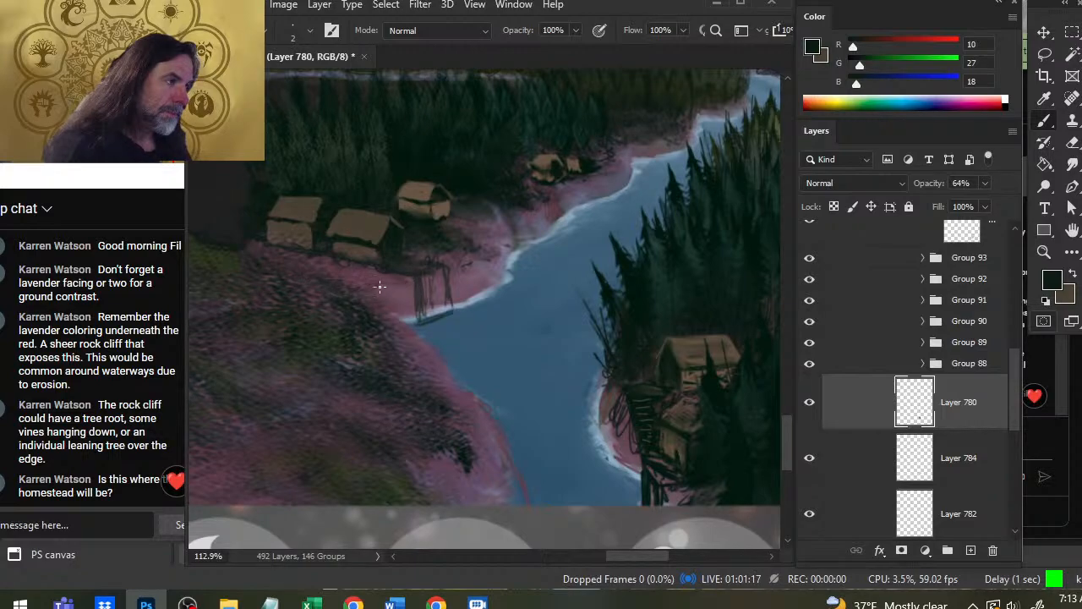
key(e)
key(b)
key(e)
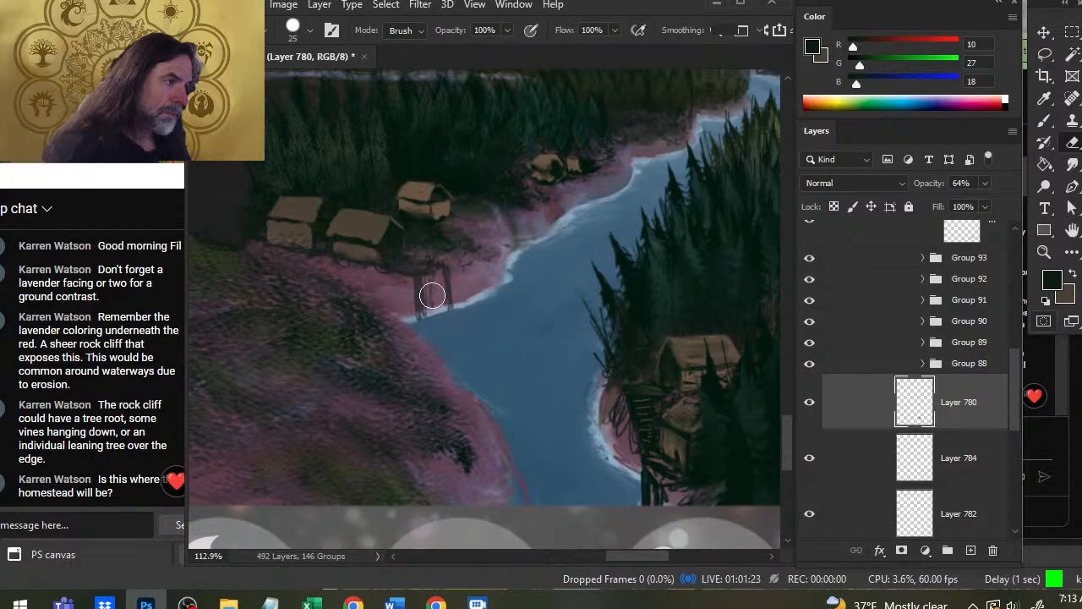
key(b)
mouse_move(433, 276)
mouse_down()
mouse_move(396, 304)
mouse_move(459, 311)
mouse_move(422, 316)
mouse_move(461, 300)
mouse_move(431, 317)
mouse_move(493, 295)
mouse_move(454, 308)
mouse_up()
key(e)
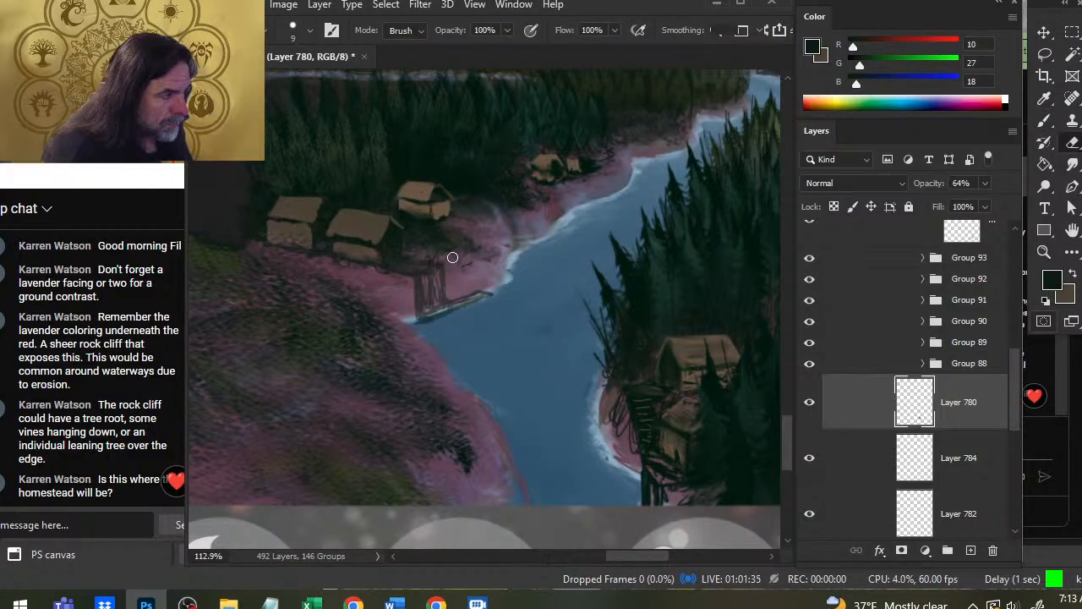
key(b)
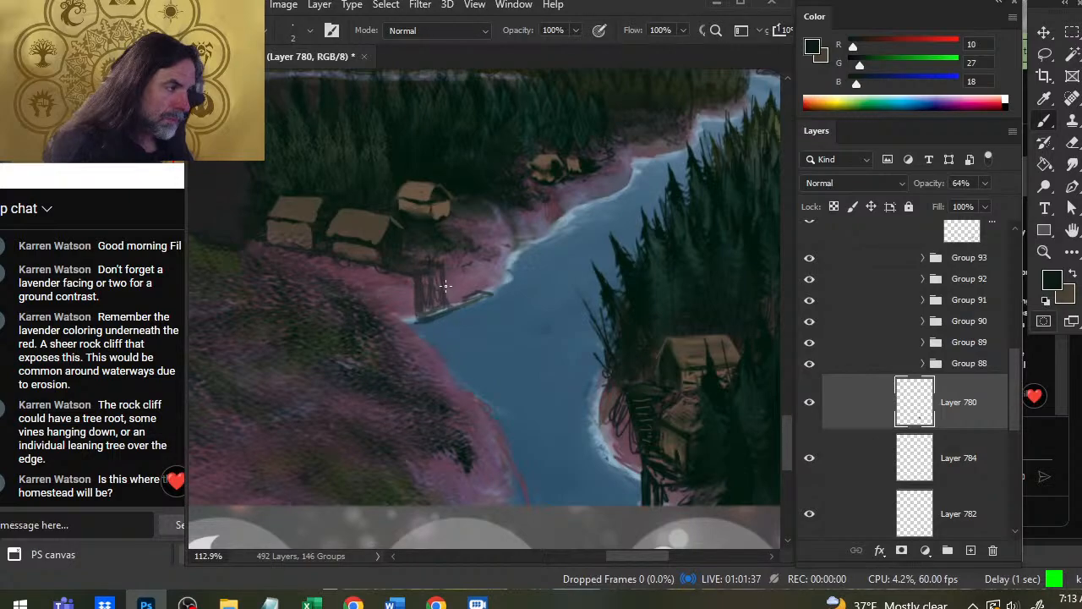
Paint small dark window marks and plank lines on the roofs and walls of the two nearest left-bank huts.
alt+click(393, 247)
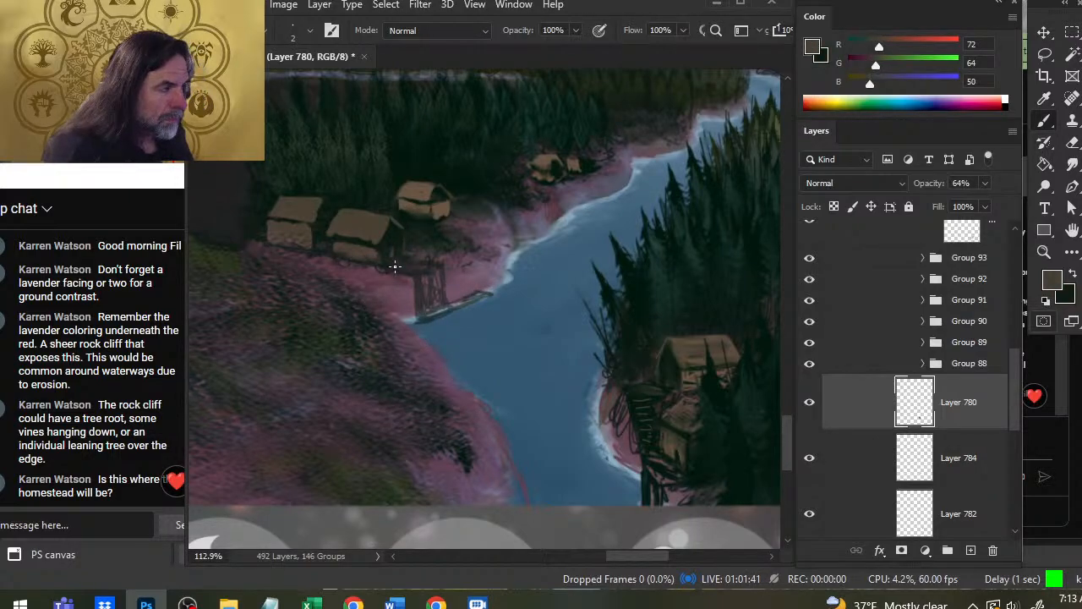
key(x)
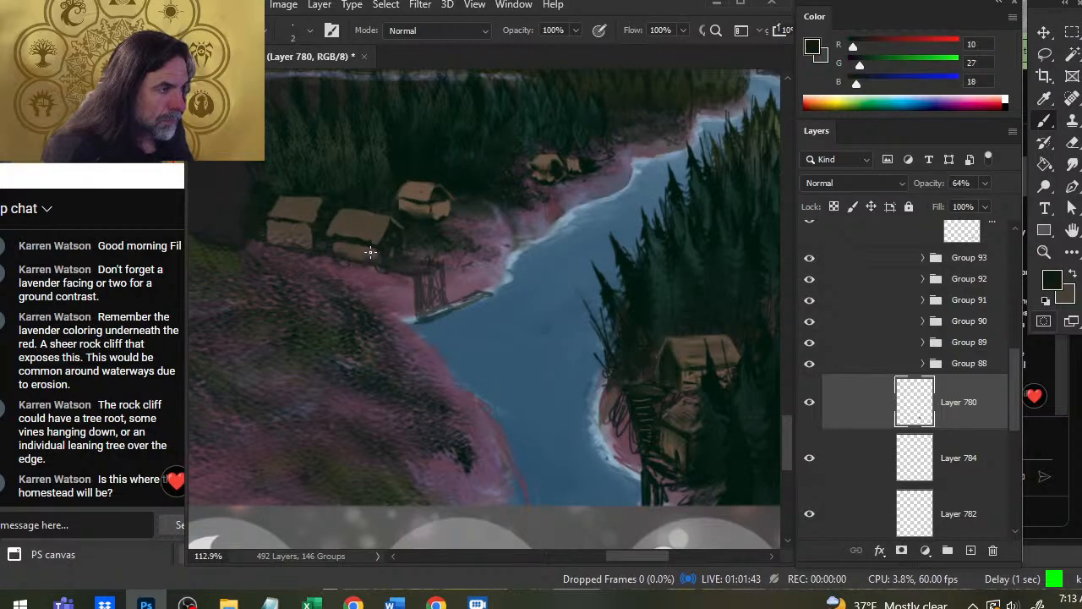
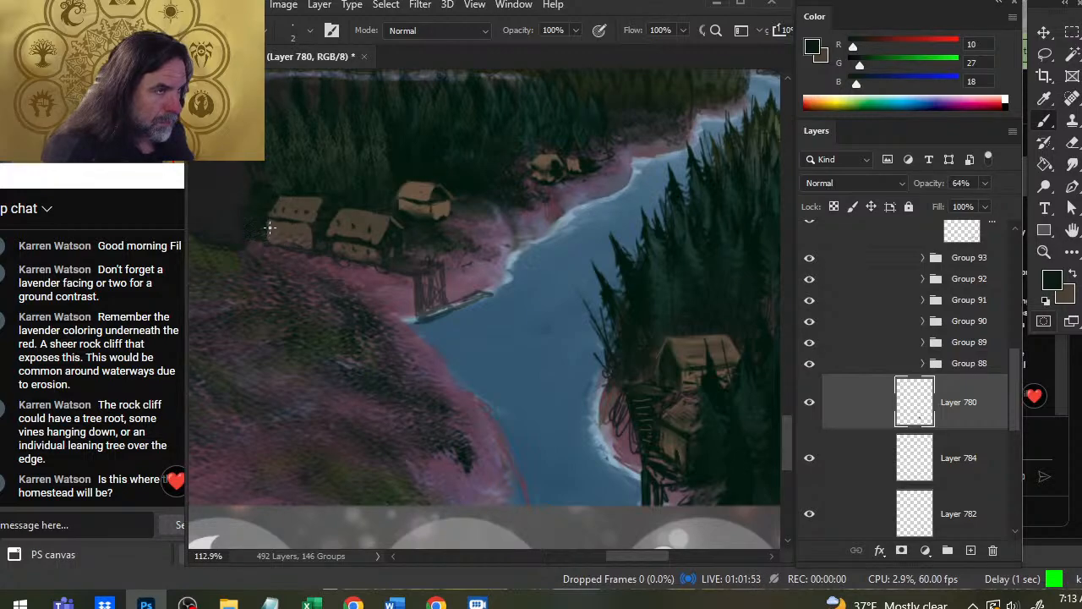
drag(270, 227, 310, 234)
key(ctrl+z)
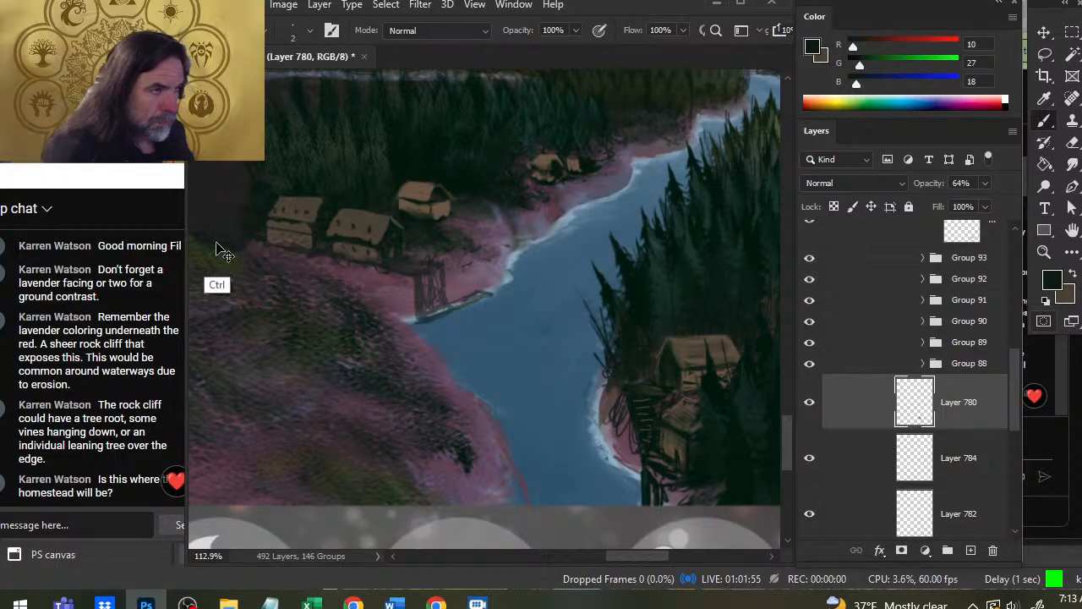
drag(270, 223, 310, 233)
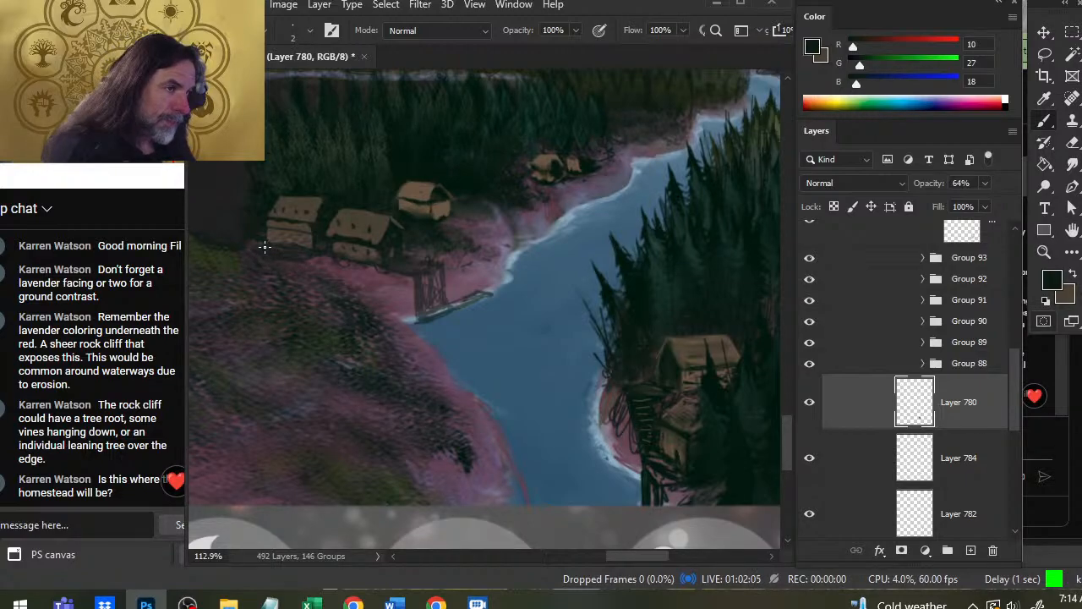
Darken the ground between the two nearest left-bank huts and the pier, erasing excess paint along its edges.
key(e)
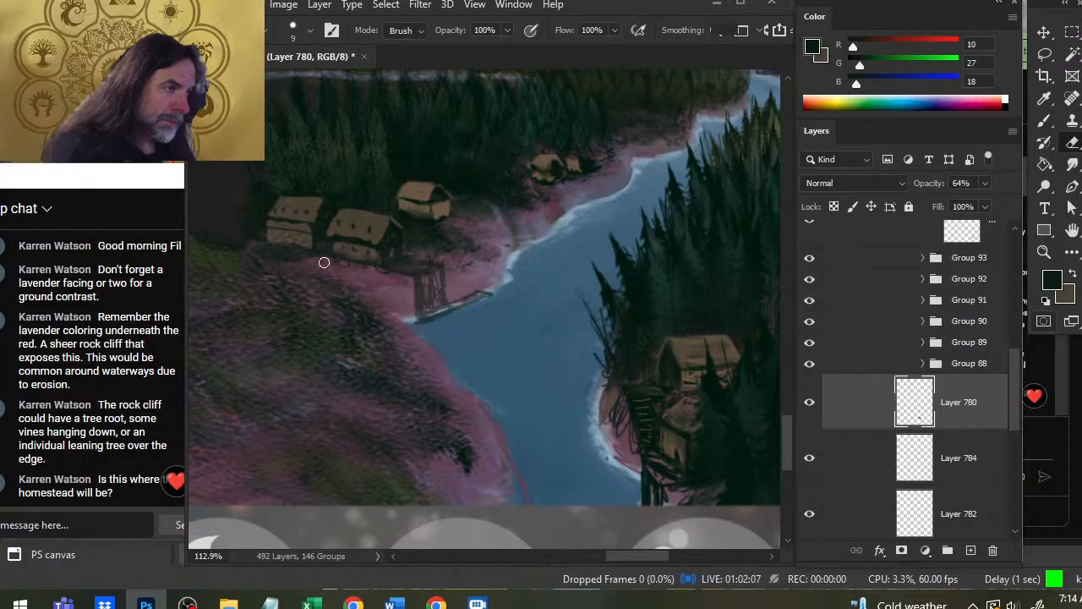
key(b)
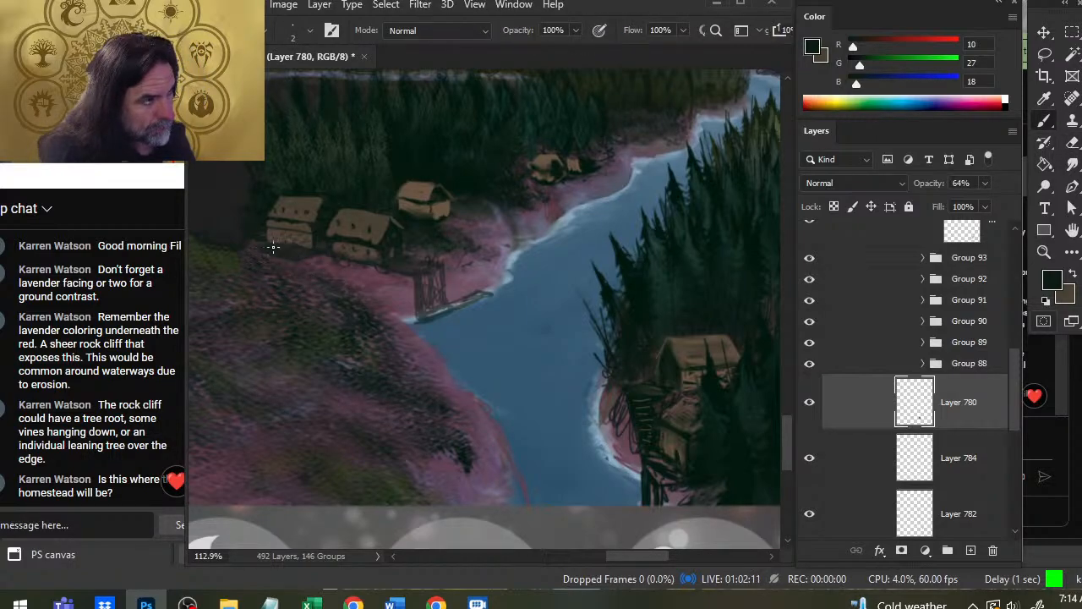
key(e)
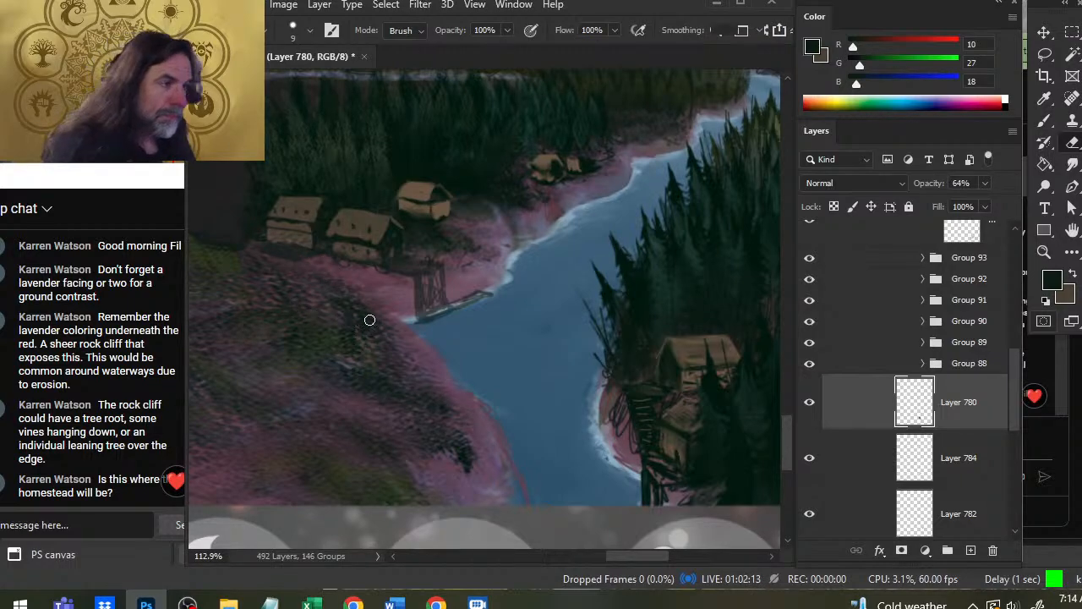
key(b)
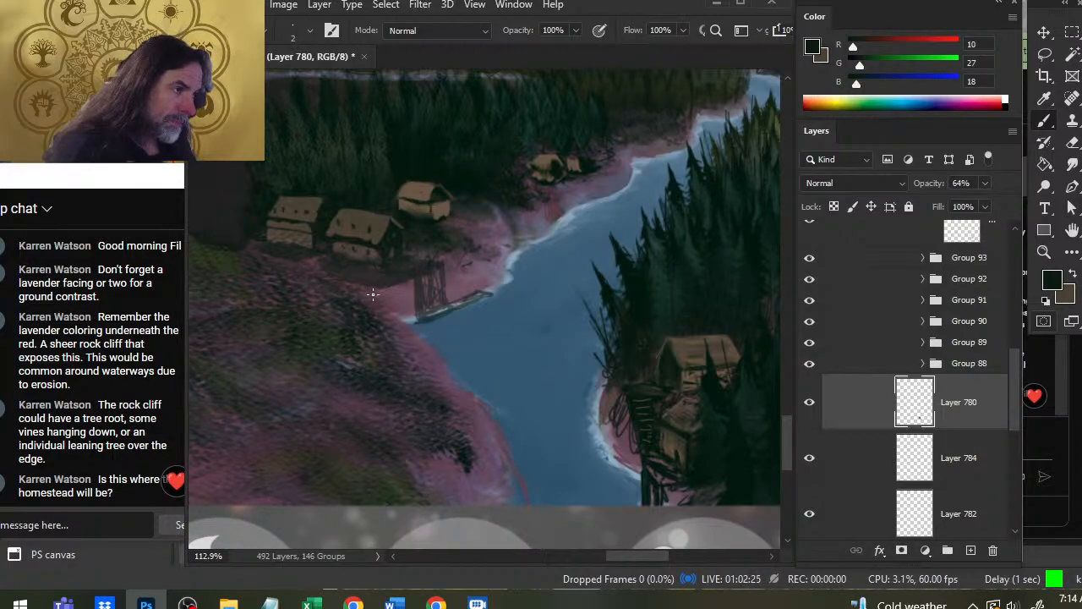
key(r)
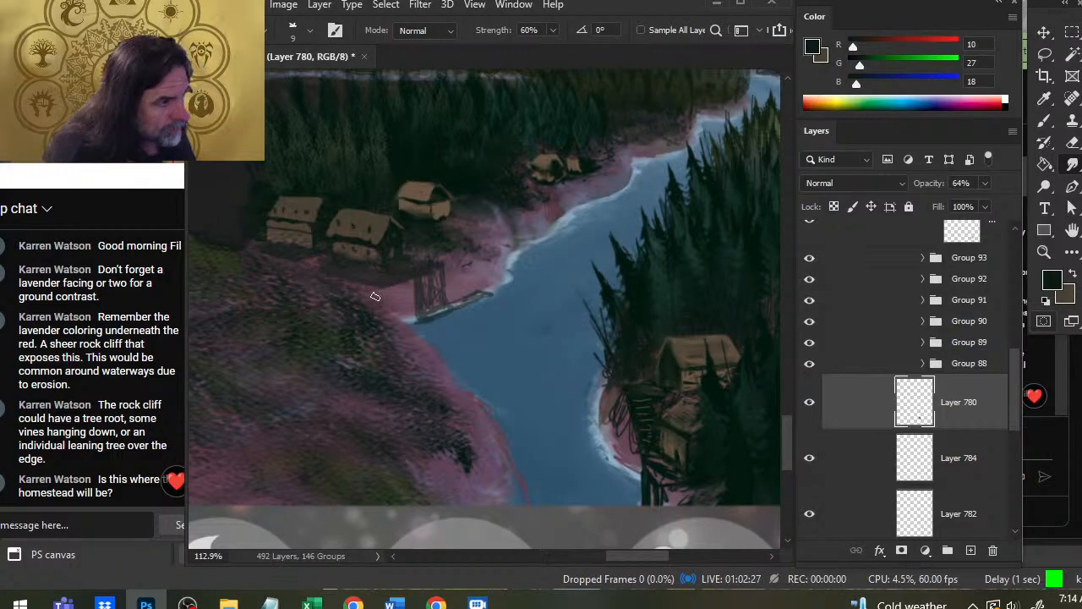
Extend the pier's near post into the water and paint the shore around its base with the sampled dark brown.
key(z)
drag(514, 384, 443, 420)
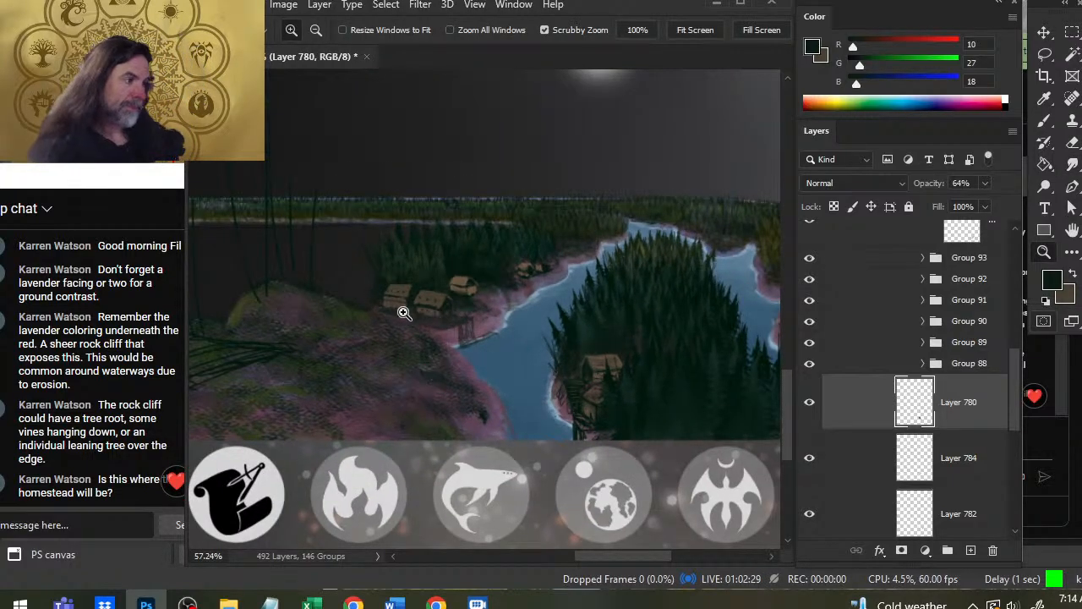
drag(471, 347, 507, 347)
key(b)
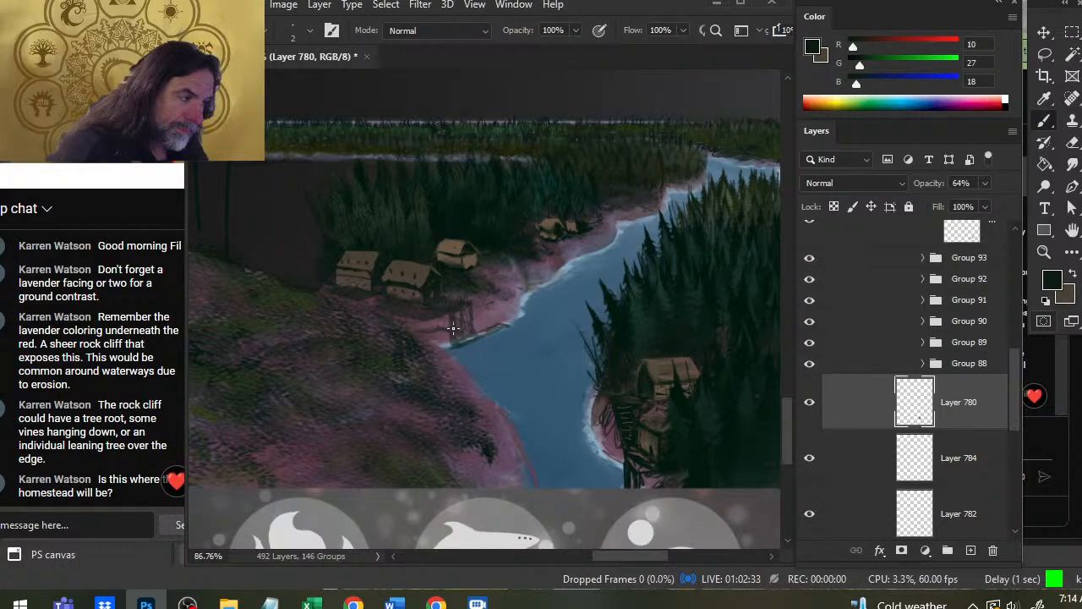
drag(462, 331, 455, 342)
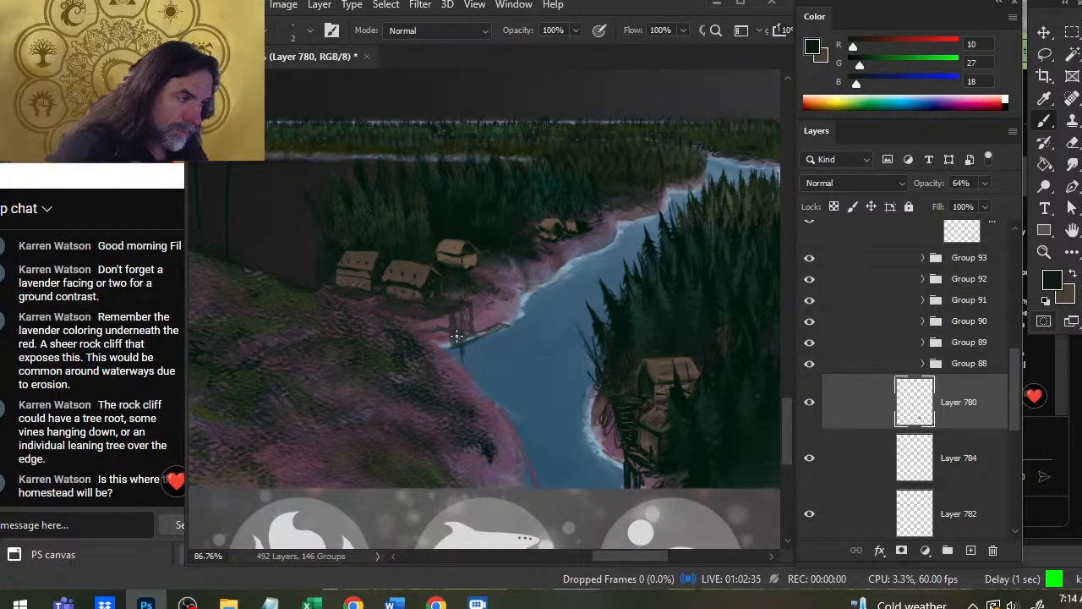
alt+click(446, 322)
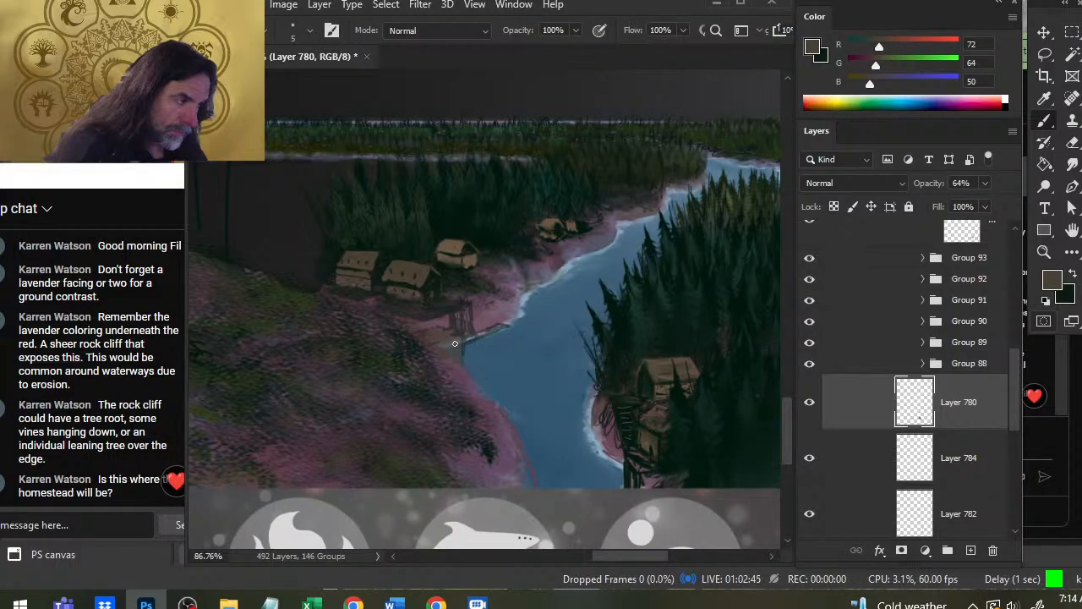
key(r)
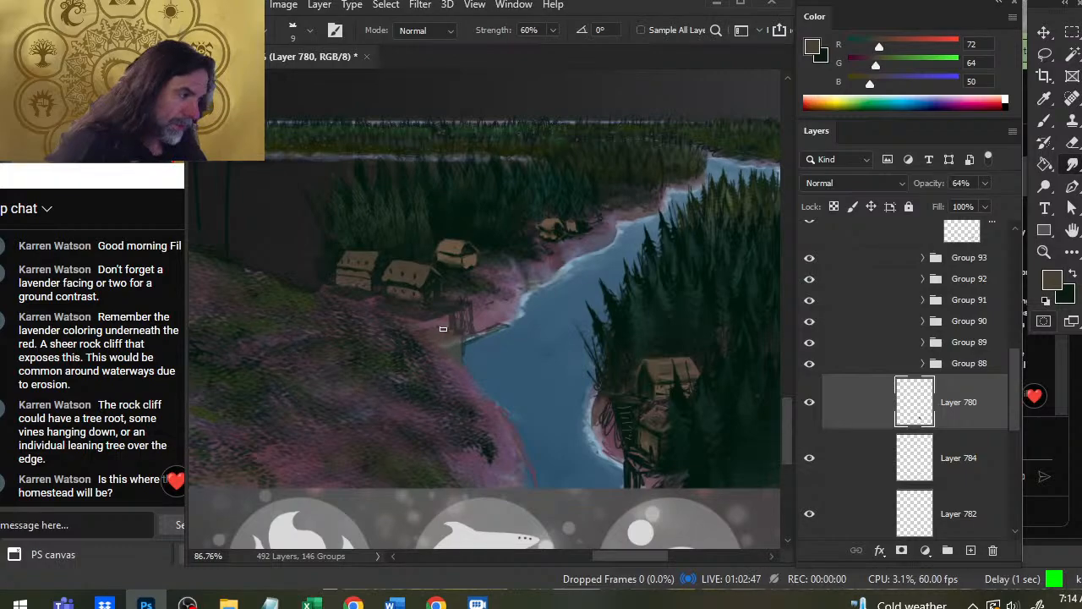
key(b)
key(x)
drag(464, 358, 496, 363)
key(e)
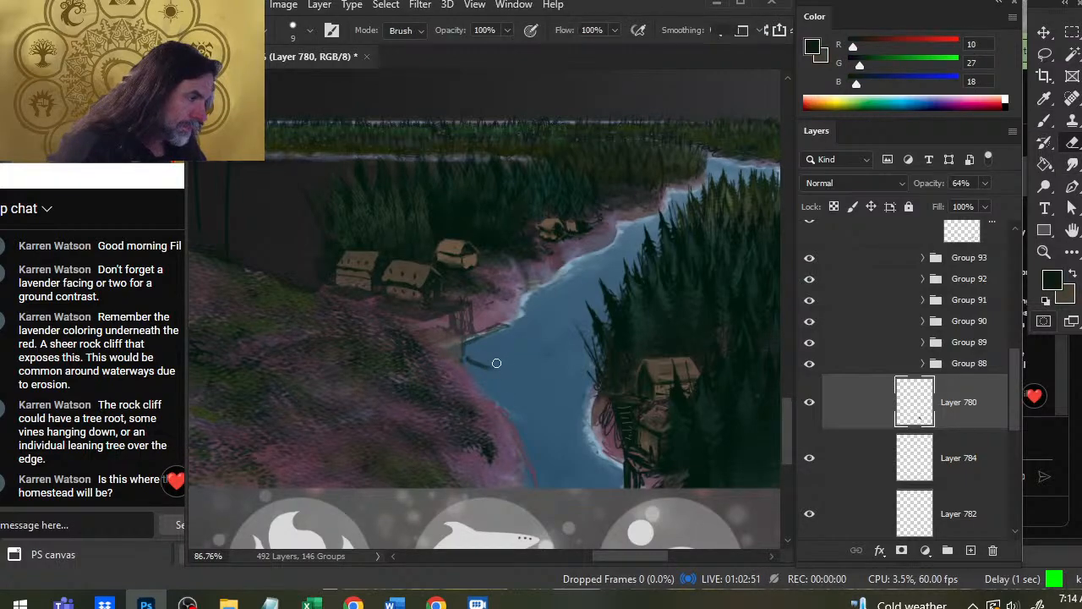
Repaint the pier's near corner post in dark green at the waterline and erase its excess length below the shore.
key(b)
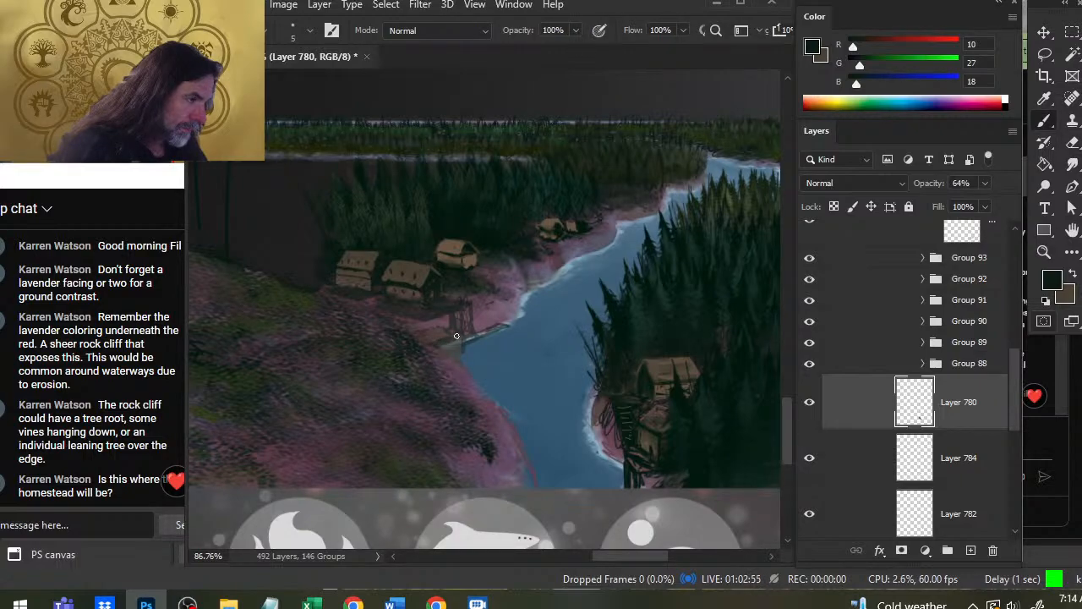
key(e)
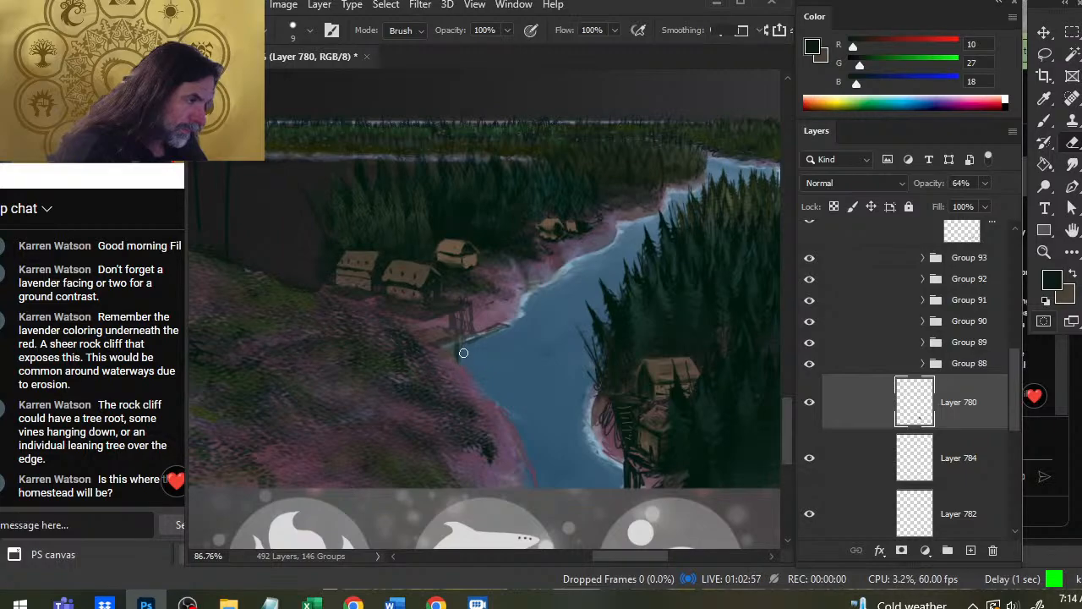
key(b)
drag(456, 341, 458, 377)
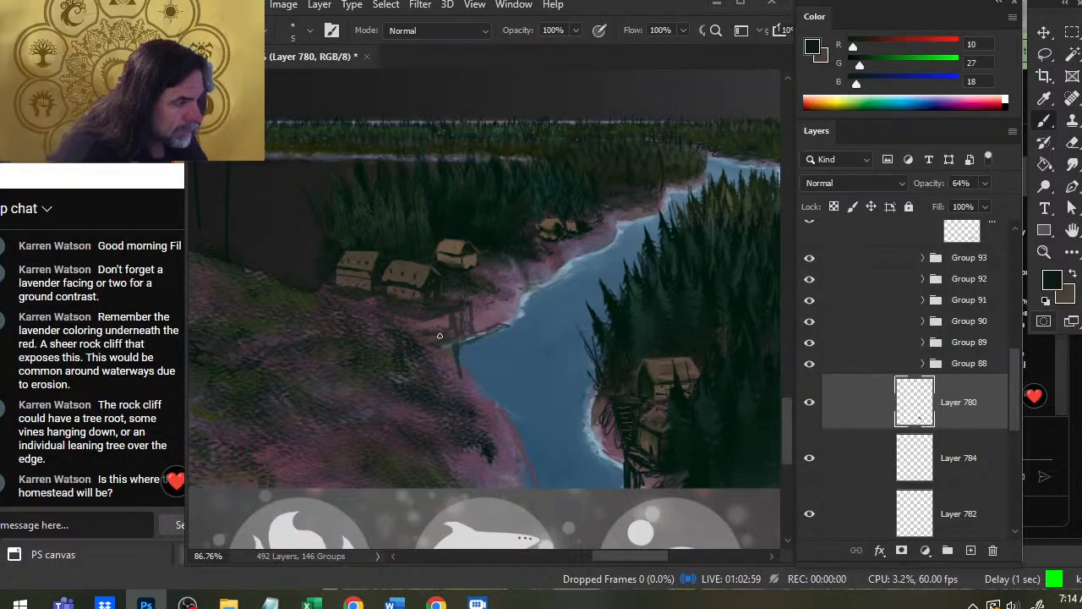
key(e)
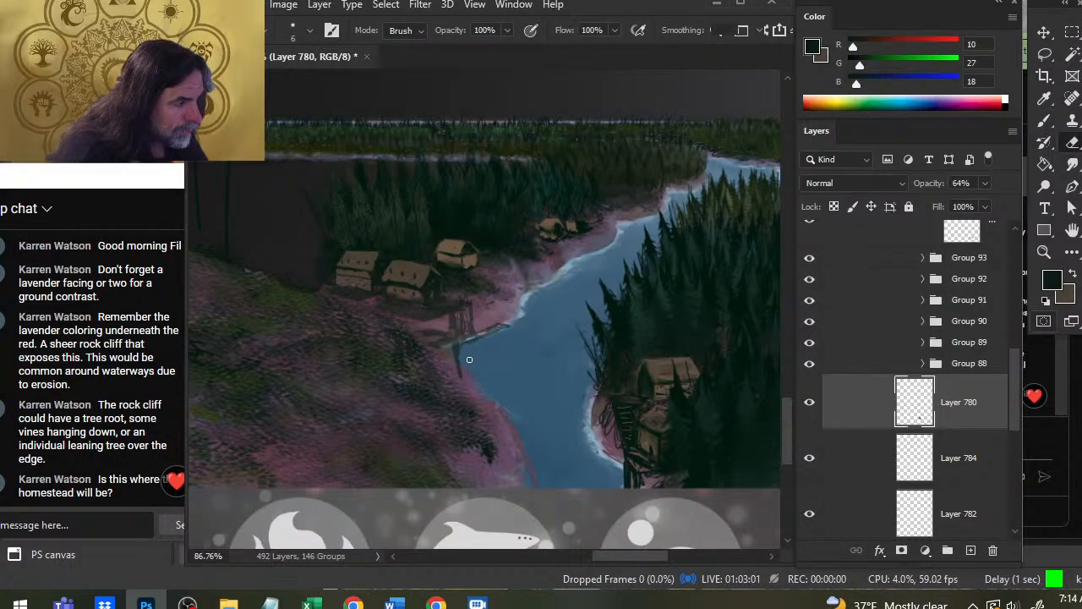
mouse_move(463, 376)
mouse_down()
mouse_move(459, 344)
mouse_move(460, 376)
mouse_move(431, 358)
mouse_up()
key(b)
key(r)
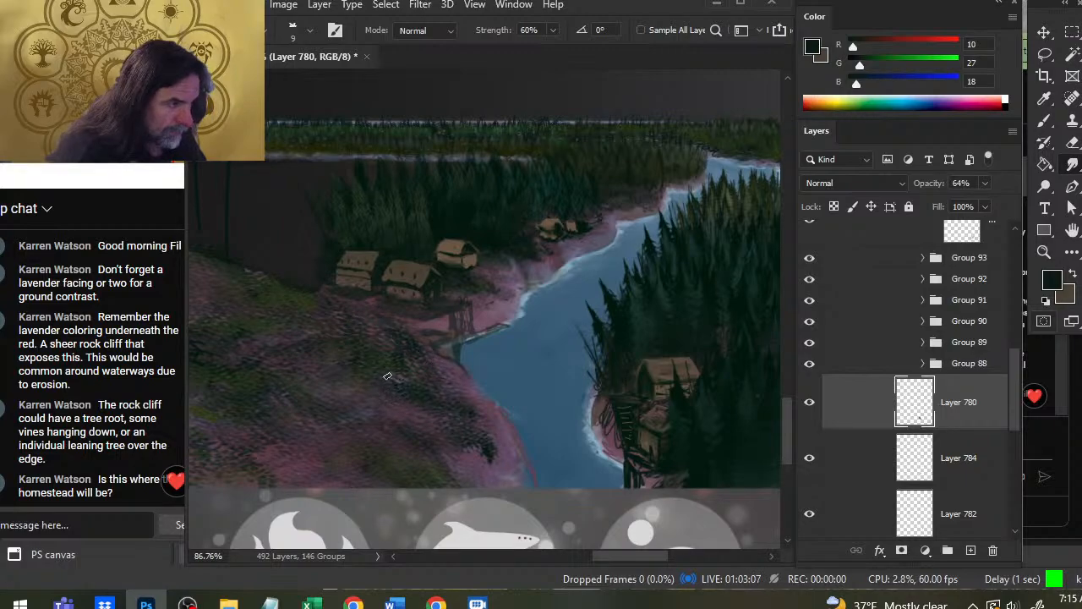
Paint the ground strip between the nearest left-bank hut and the pier with the sampled grey-brown.
key(b)
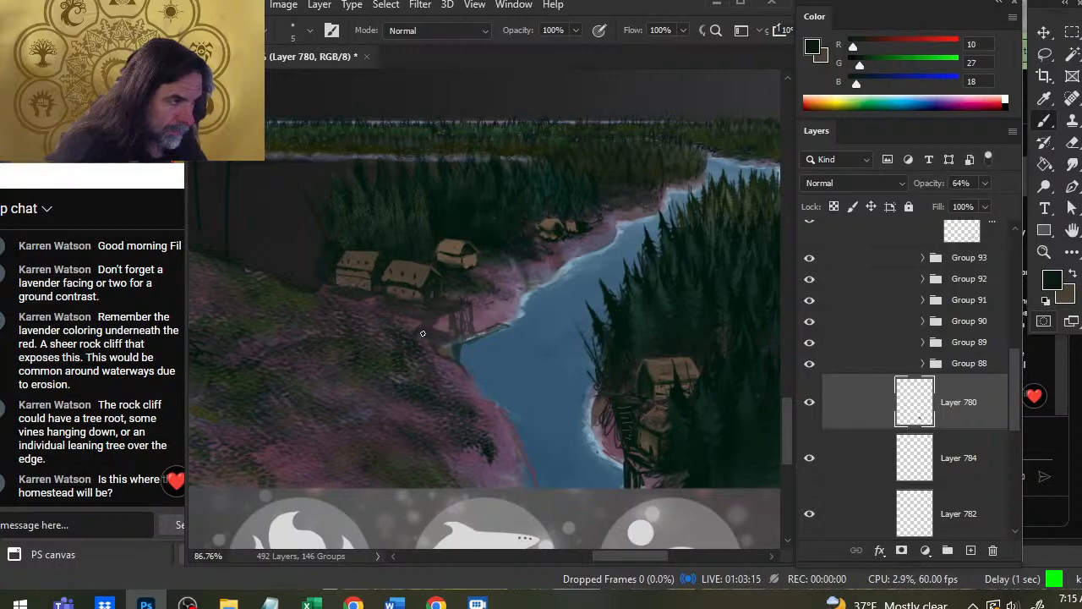
alt+click(441, 318)
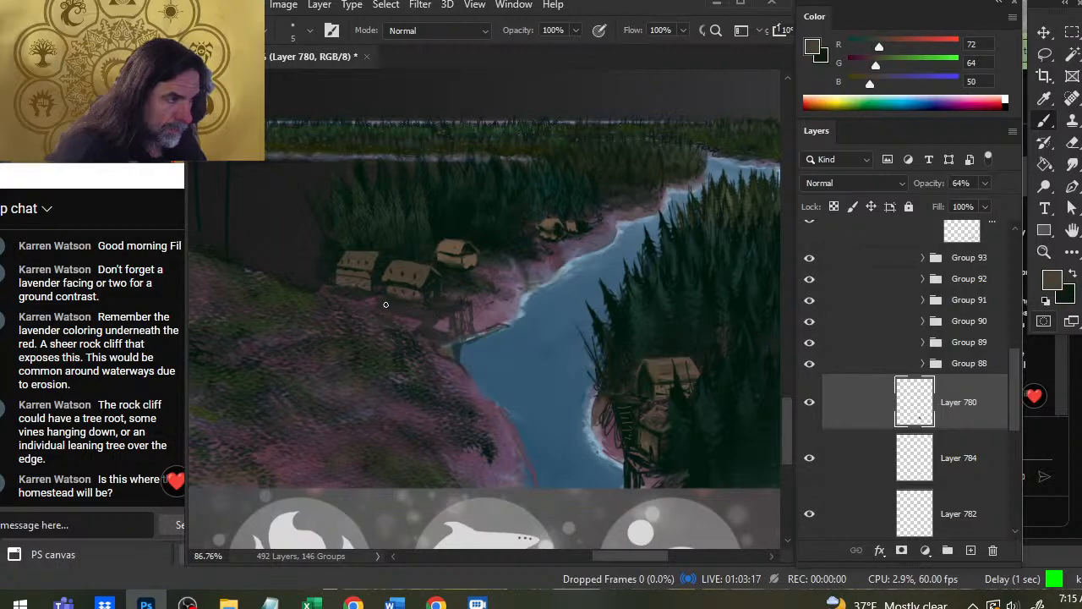
drag(436, 315, 398, 306)
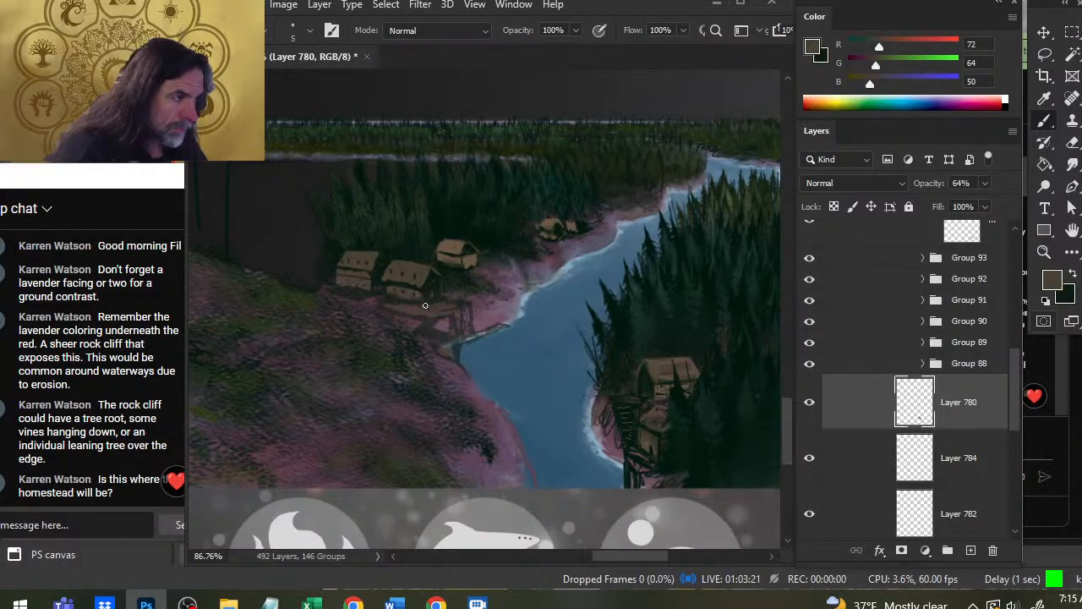
key(r)
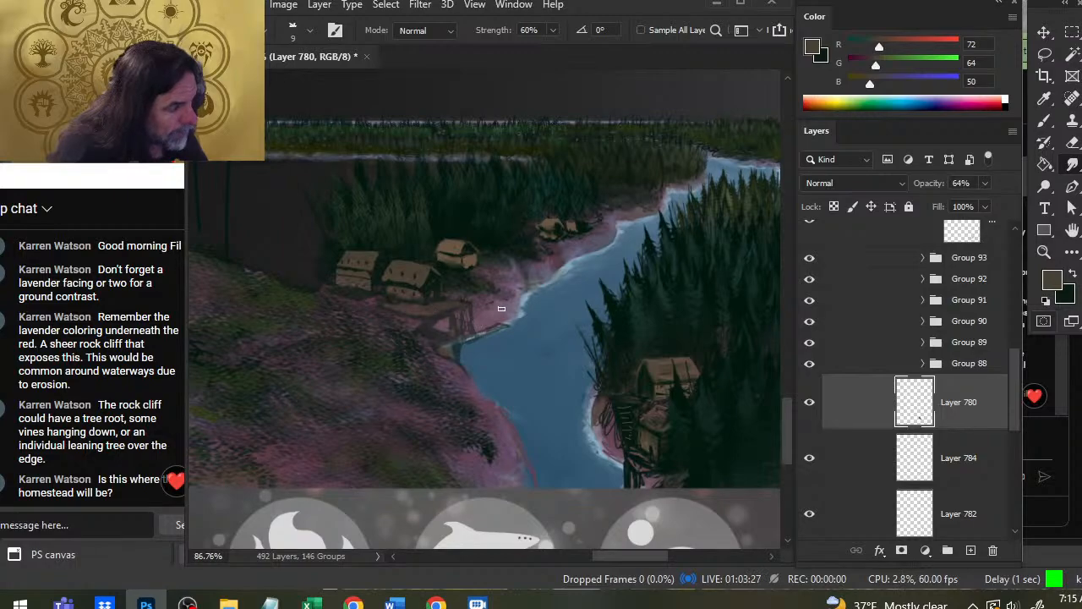
Paint a dark green dock reaching from the left bank past the shoreline into the river, upstream of the pier.
key(x)
key(b)
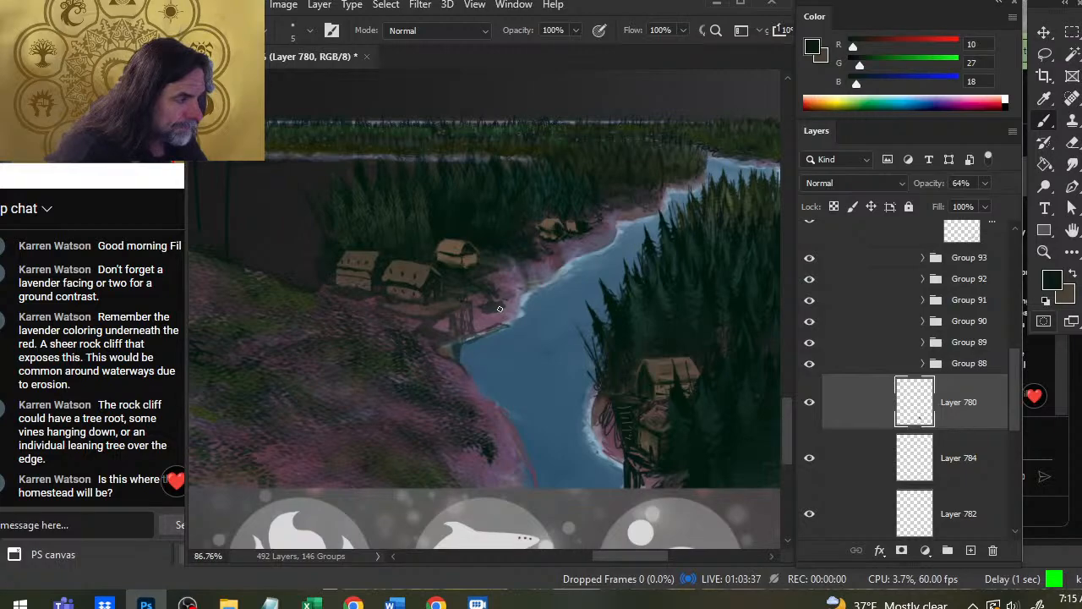
drag(503, 305, 523, 314)
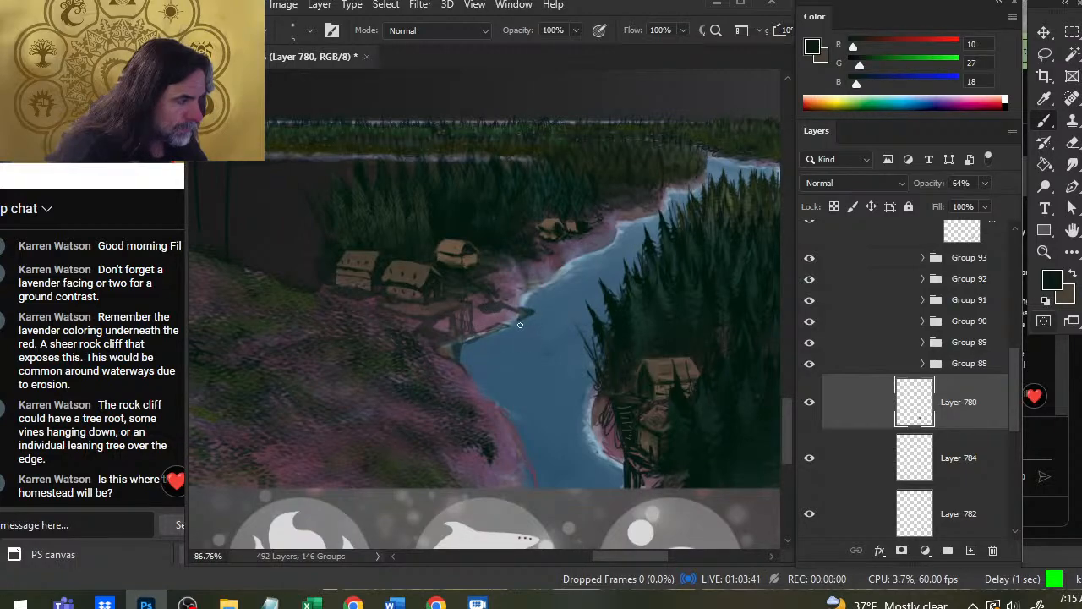
key(e)
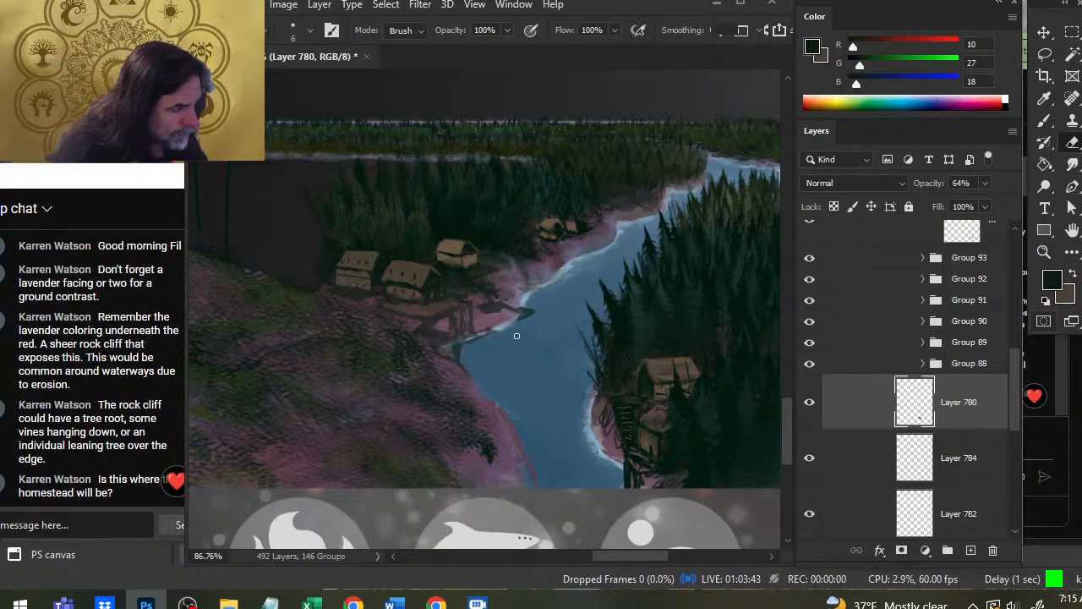
Darken the shoreline beside the pier and paint short dark green strokes in the water below it, trimming with the Eraser.
key(b)
key(e)
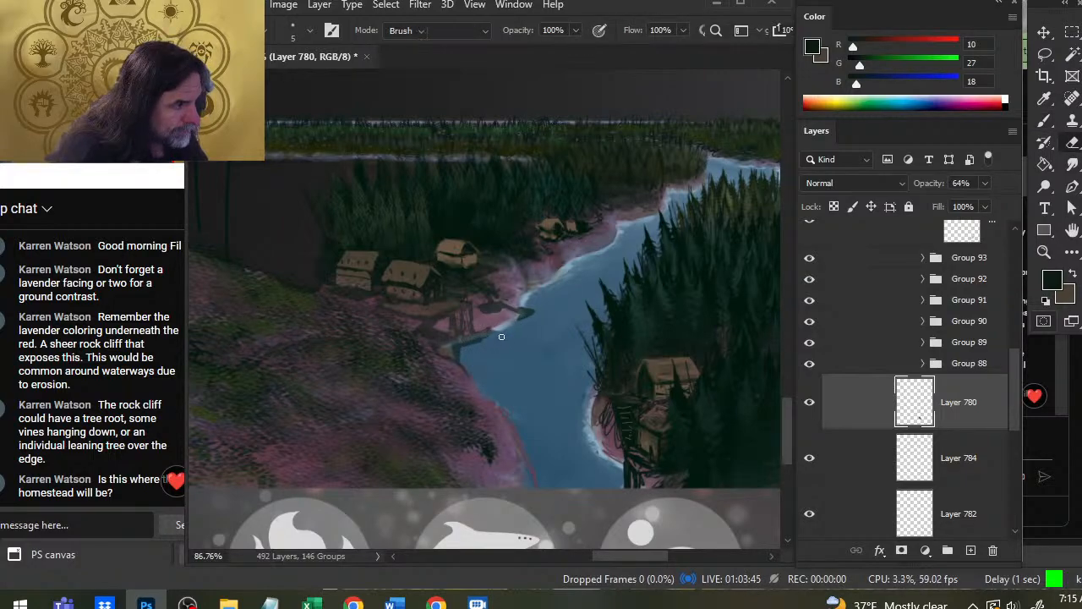
key(b)
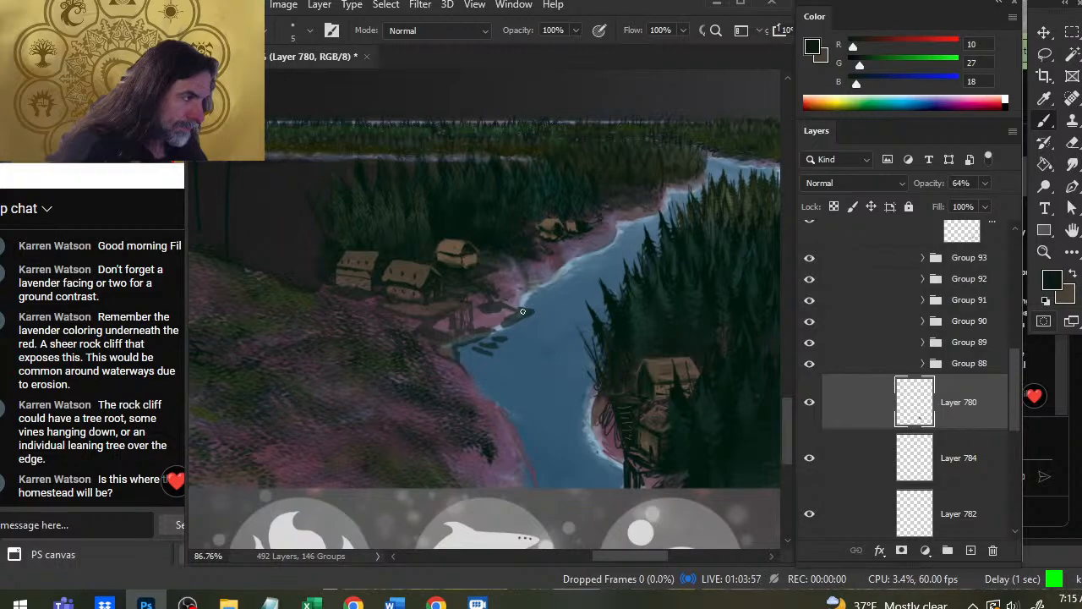
key(e)
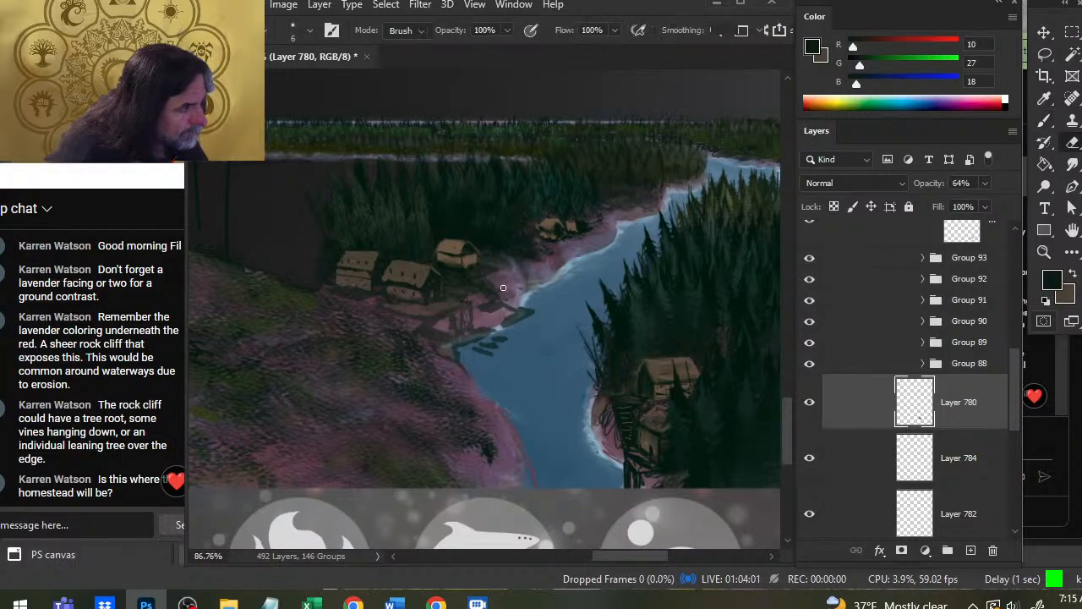
Add a dark walkway and thin upright posts to the upstream dock on the left bank, refining the edges by erasing and smudging.
key(b)
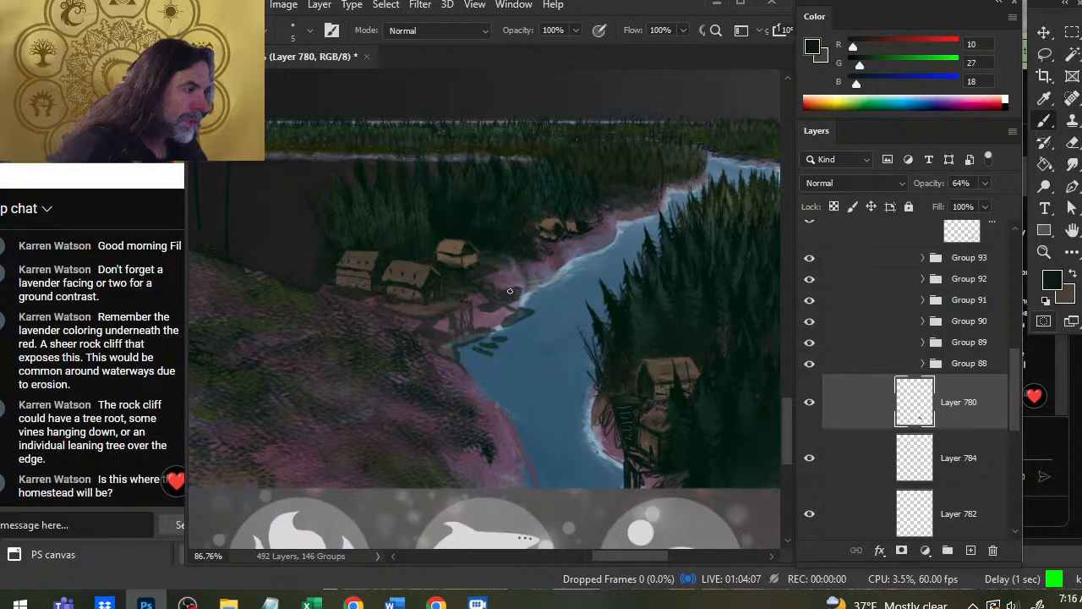
key(e)
key(b)
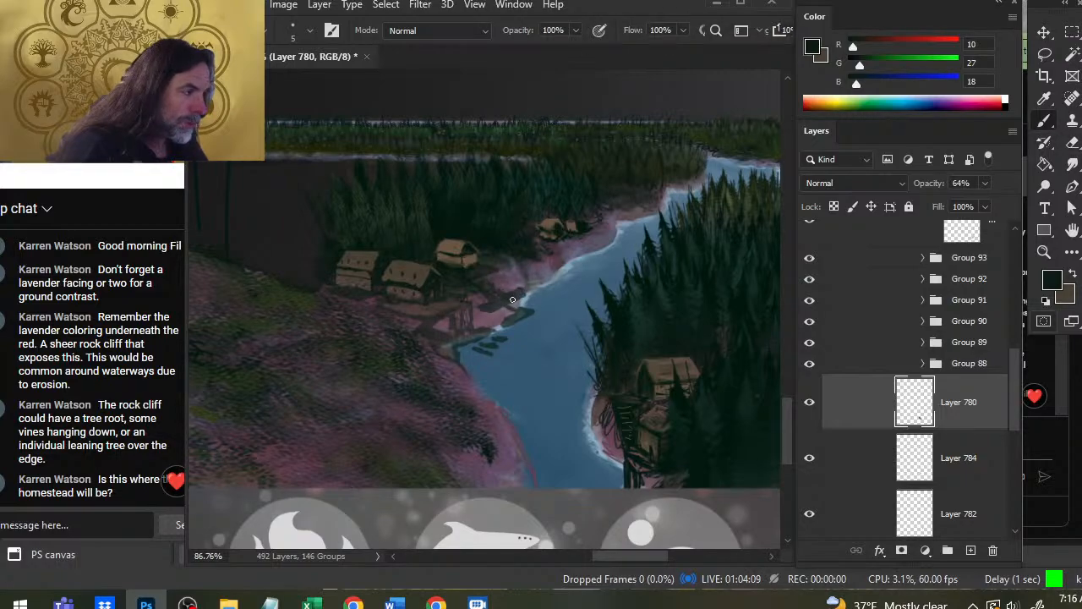
key(e)
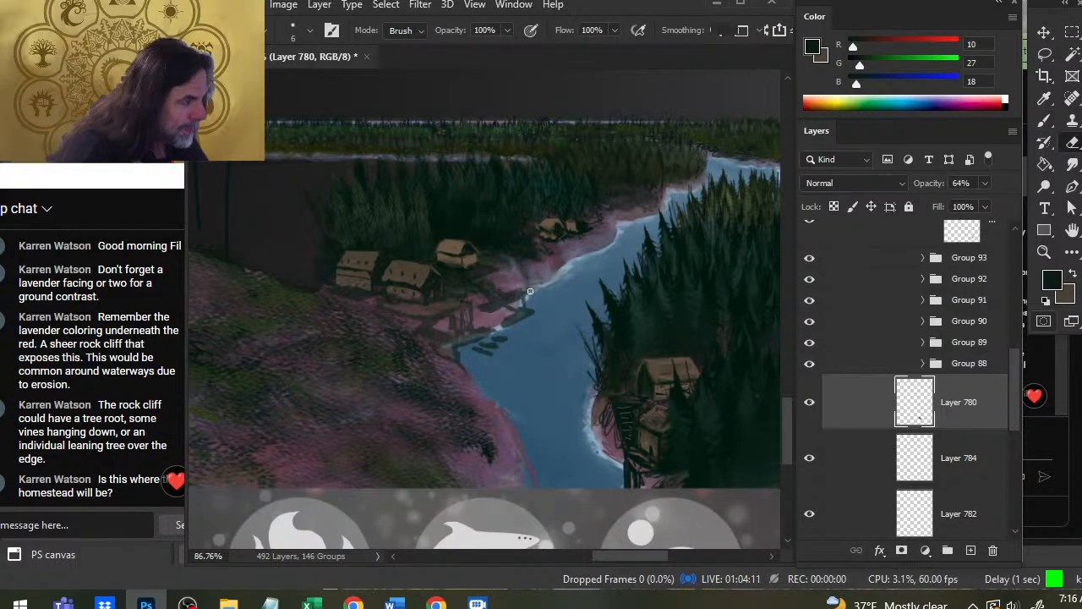
key(b)
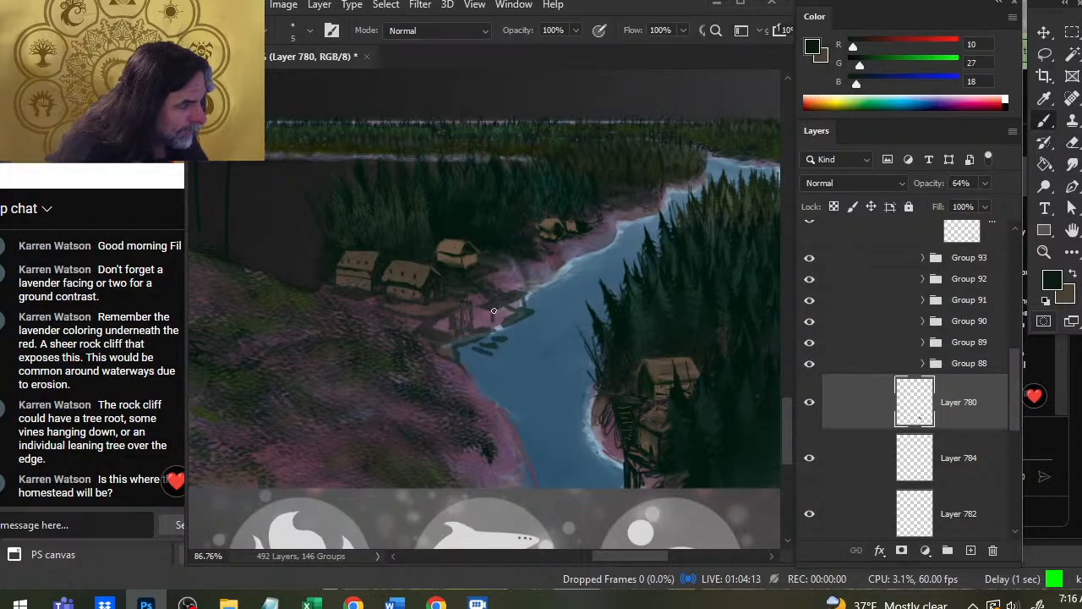
key(r)
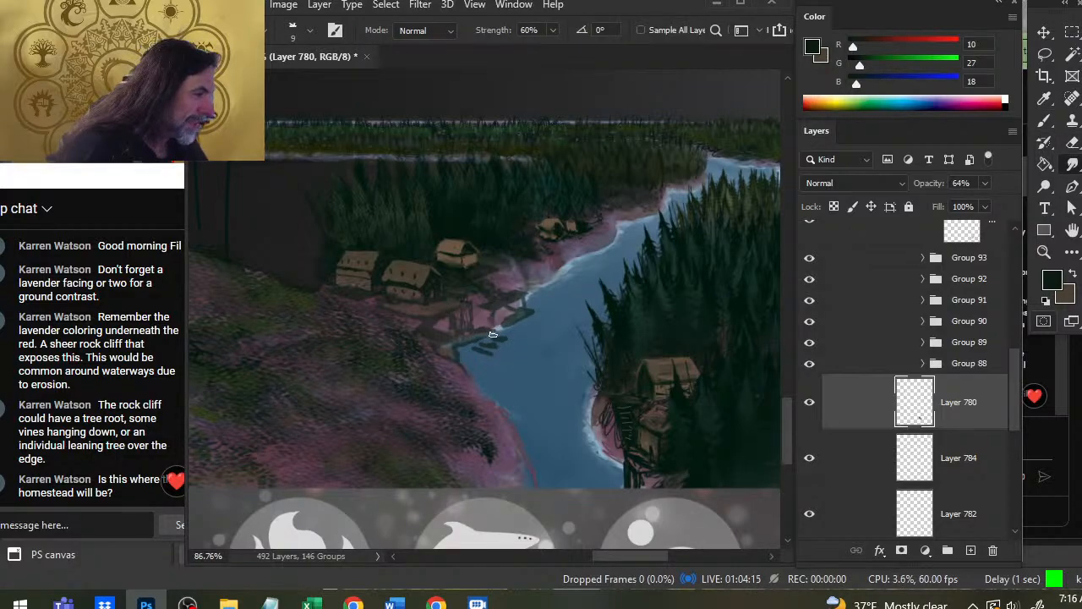
key(e)
key(b)
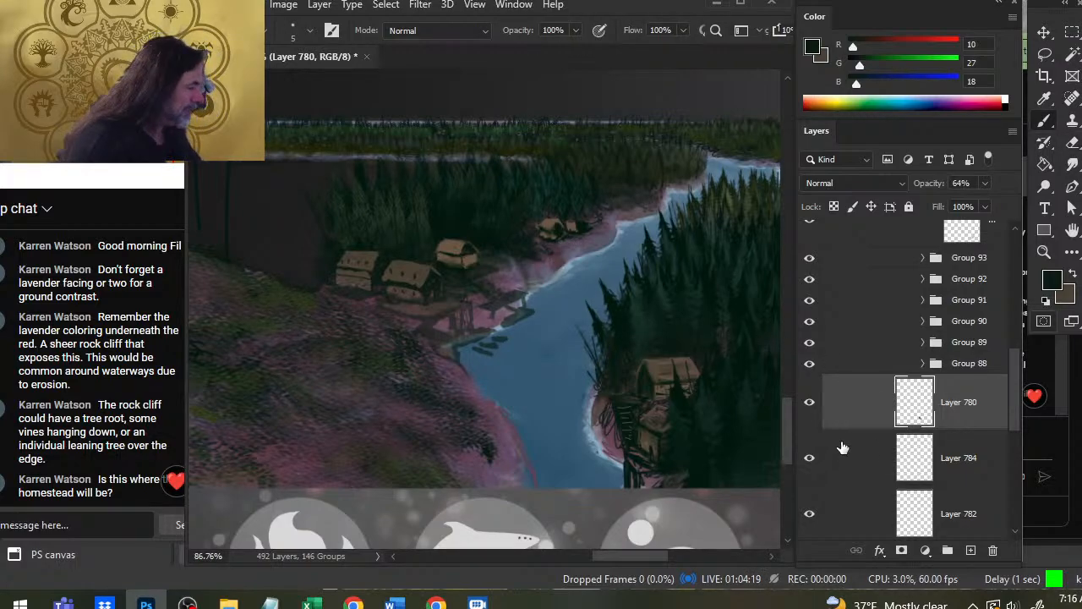
Compare the painting with and without Layer 780 and review the huts and piers within the whole page.
click(814, 411)
click(815, 412)
key(z)
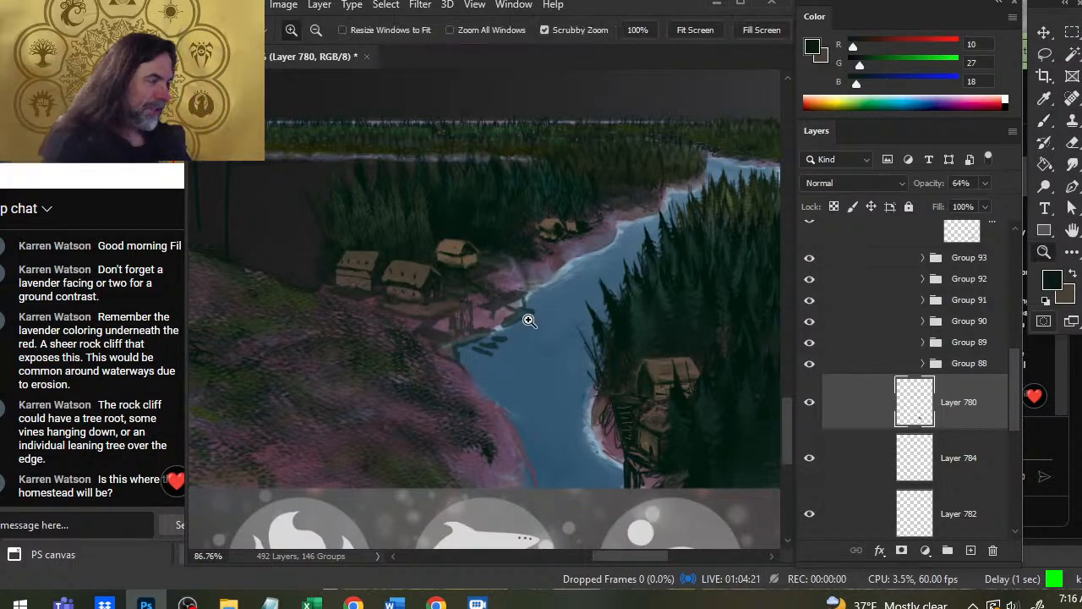
mouse_move(516, 318)
mouse_down()
mouse_move(456, 352)
mouse_move(500, 316)
mouse_move(470, 347)
mouse_up()
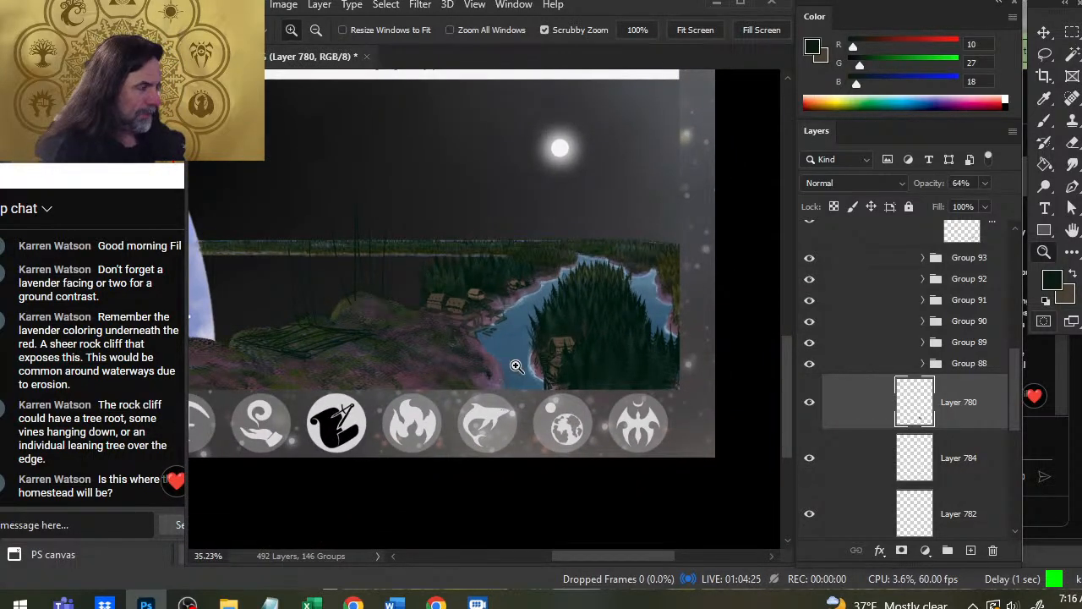
drag(541, 375, 507, 389)
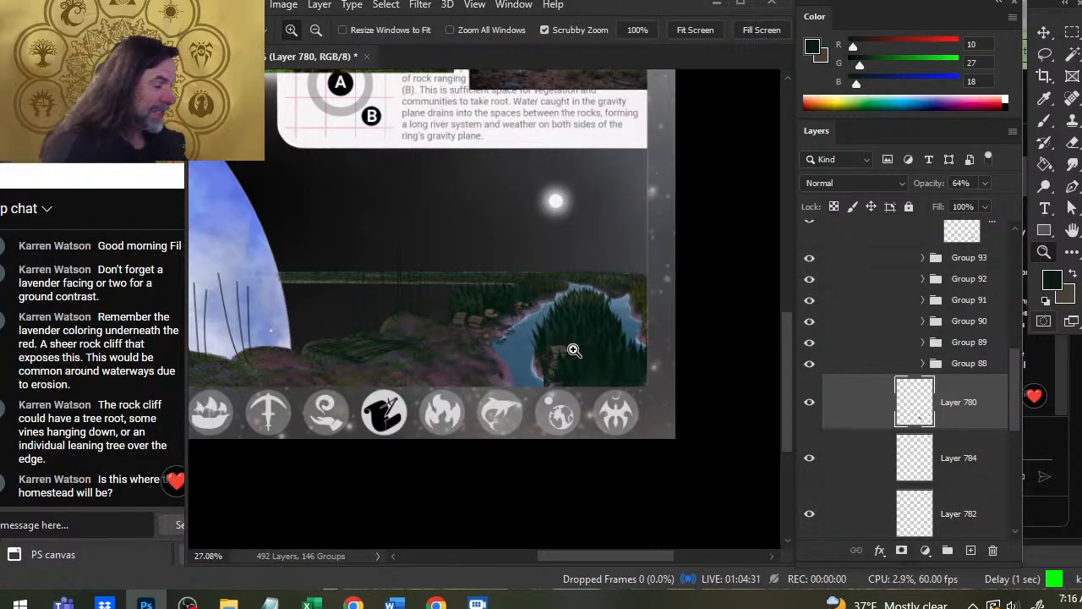
drag(574, 349, 546, 383)
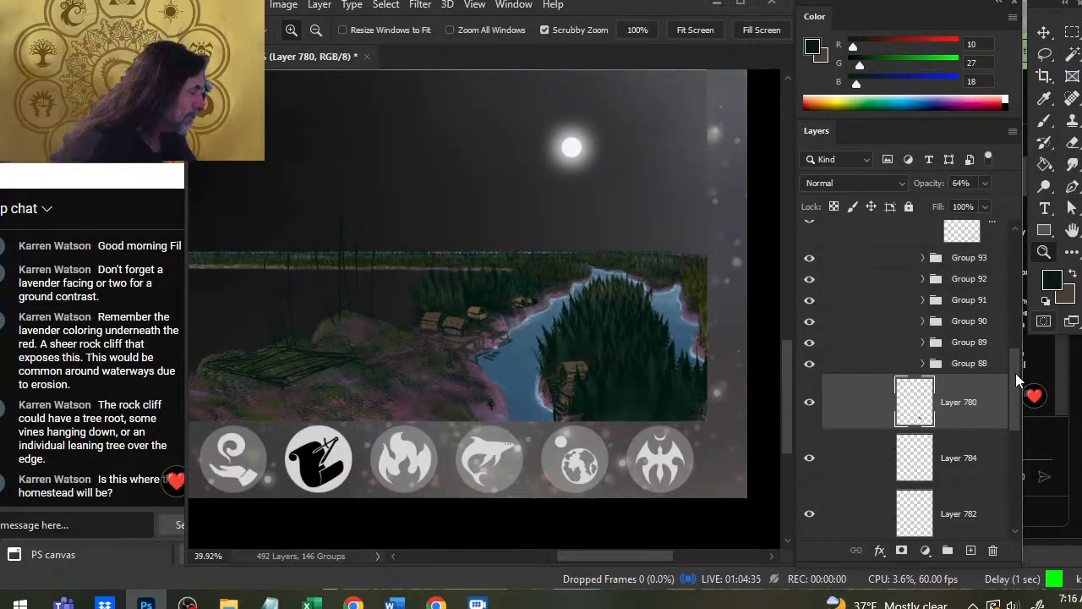
Scale the right-bank hut layer in Group 95 up to about 103% with Free Transform and nudge it down.
scroll(1015, 373, up, 3)
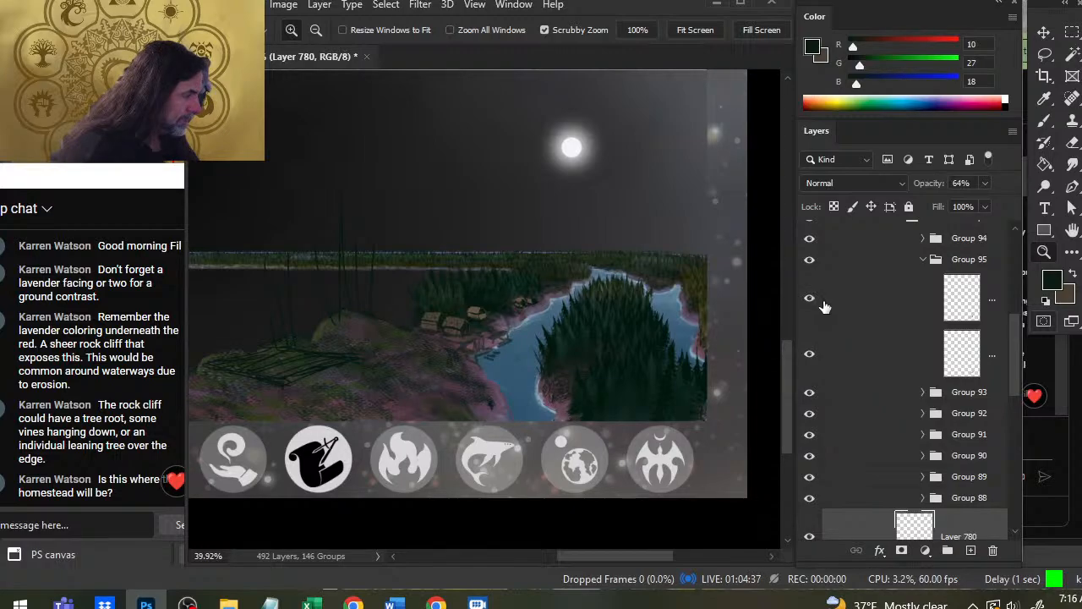
right_click(858, 287)
click(712, 420)
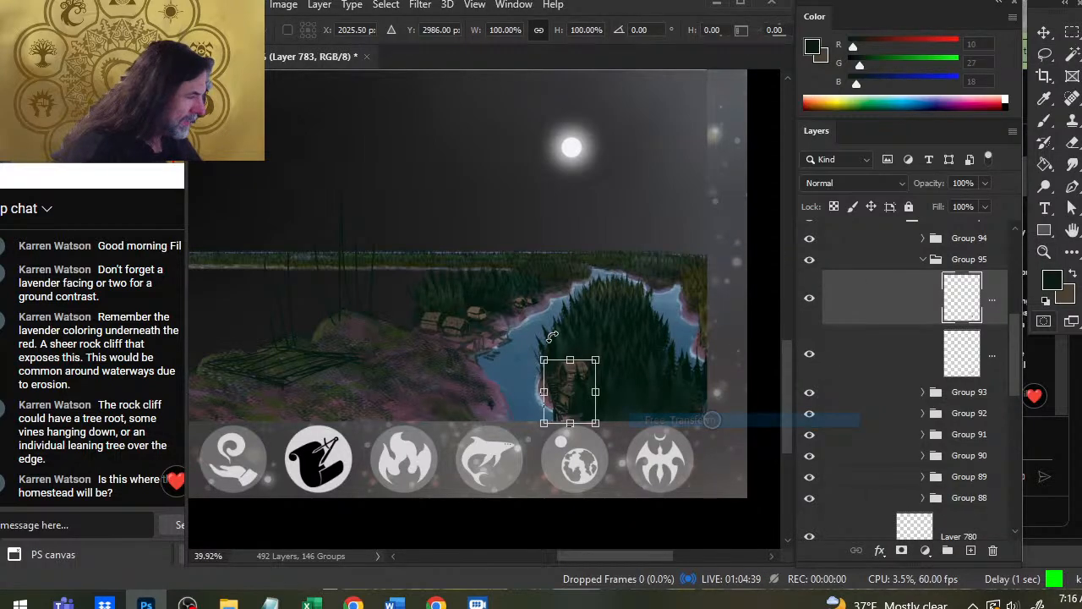
mouse_move(543, 360)
mouse_down()
mouse_move(534, 348)
mouse_move(541, 356)
mouse_up()
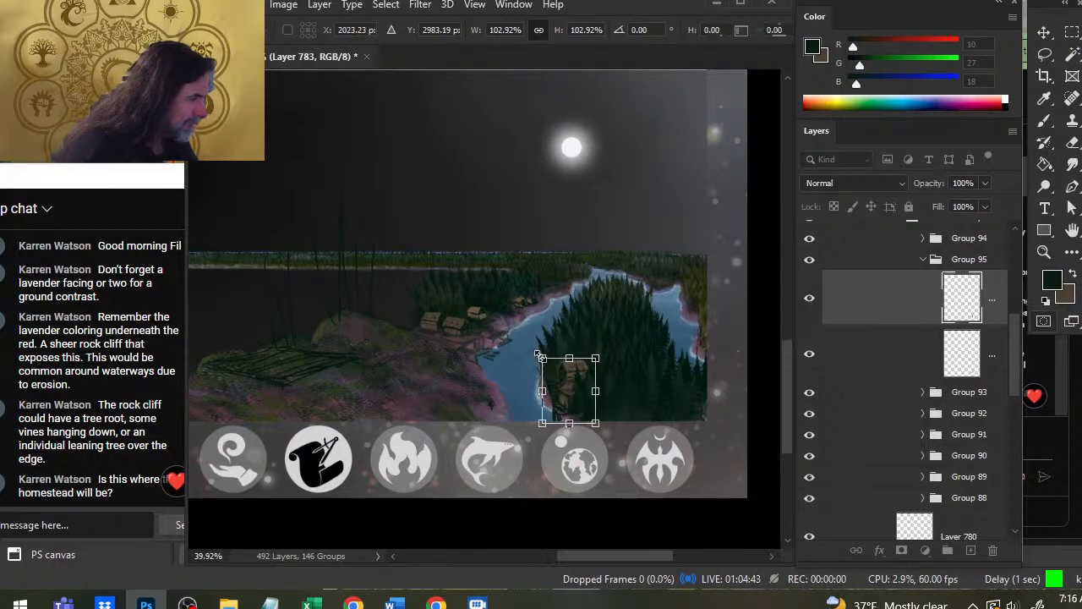
key(Return)
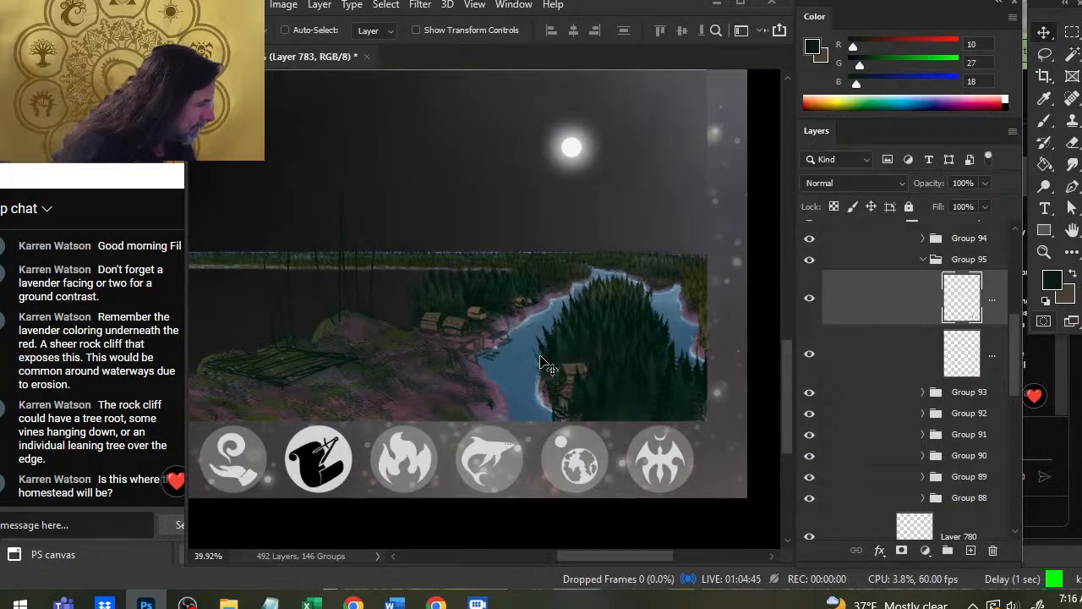
key(shift+Down)
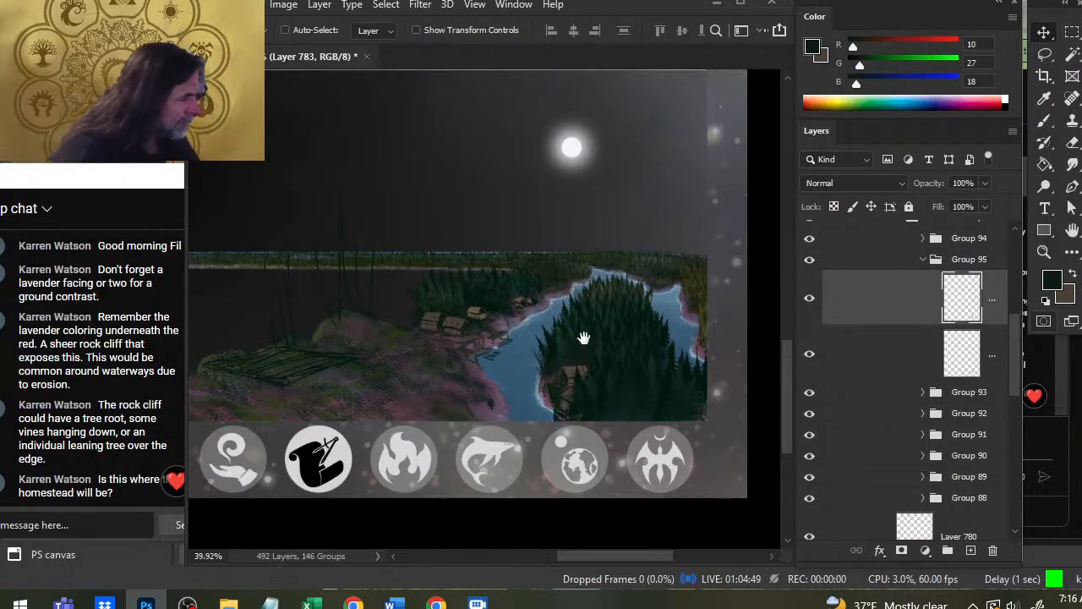
Check up close what Layer 780 and the "left bnack" group contribute by toggling their visibility.
drag(555, 343, 494, 249)
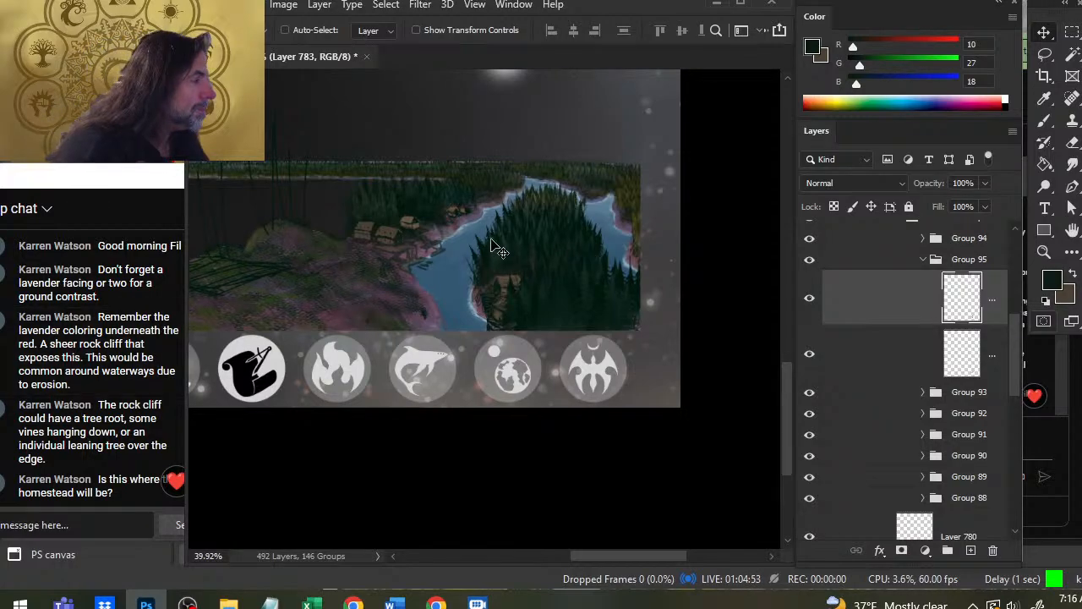
key(z)
drag(458, 210, 524, 306)
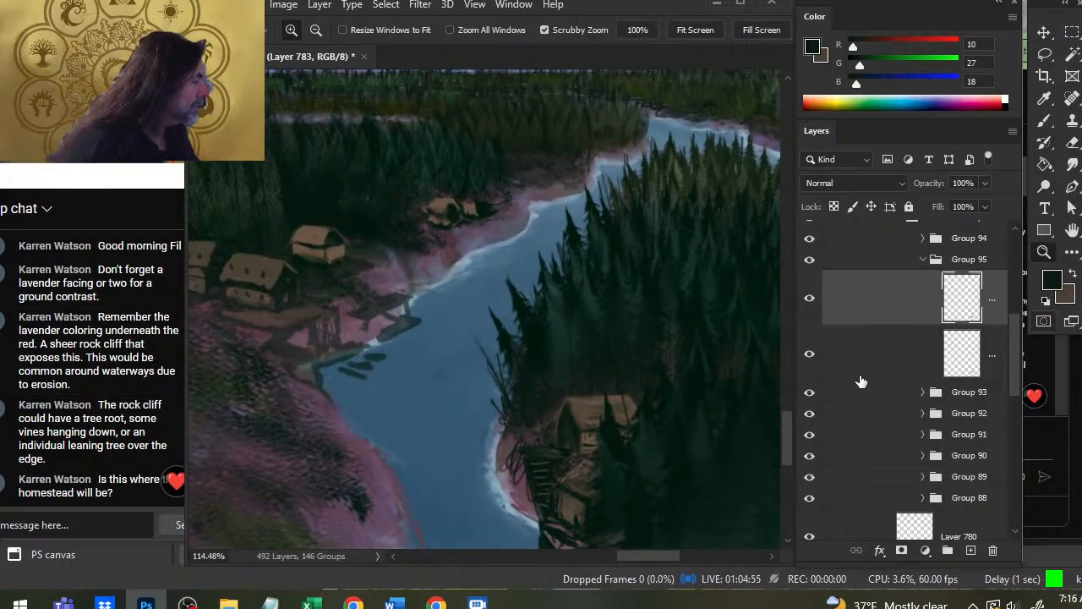
drag(1008, 327, 1016, 386)
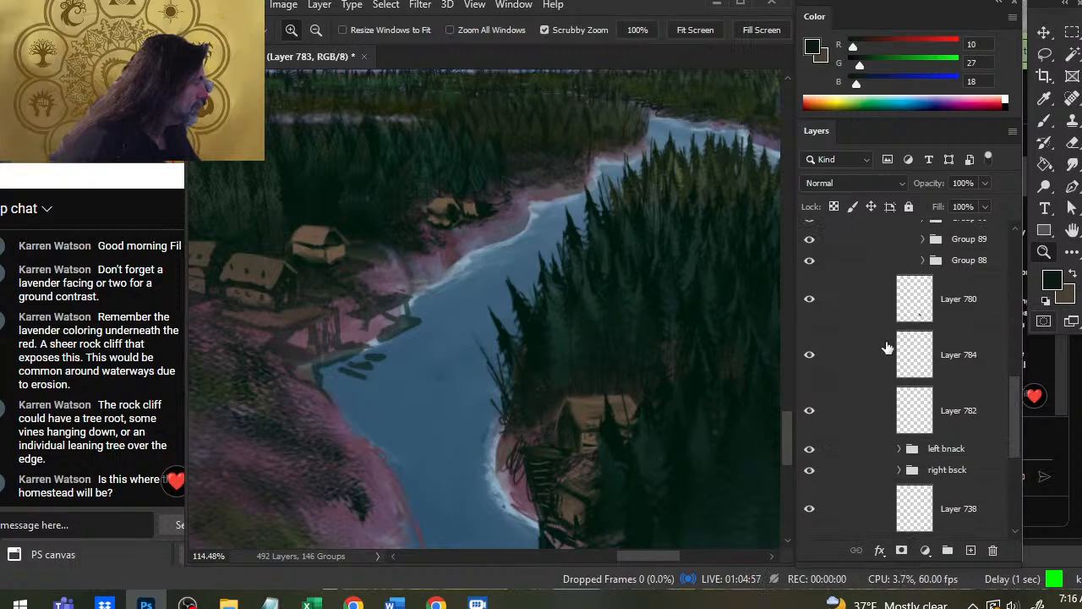
click(811, 303)
click(813, 302)
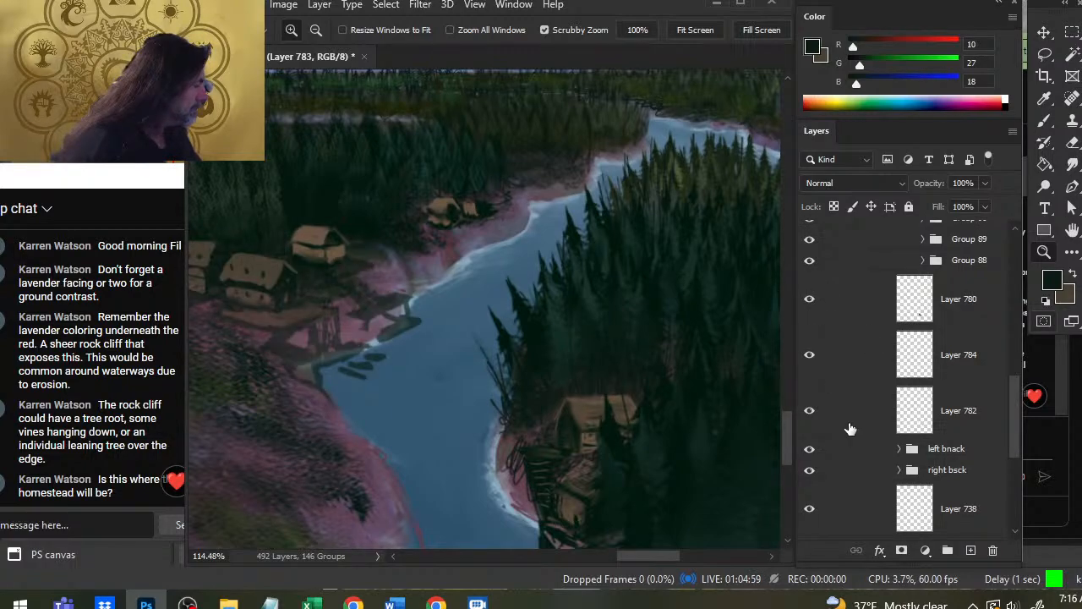
click(810, 451)
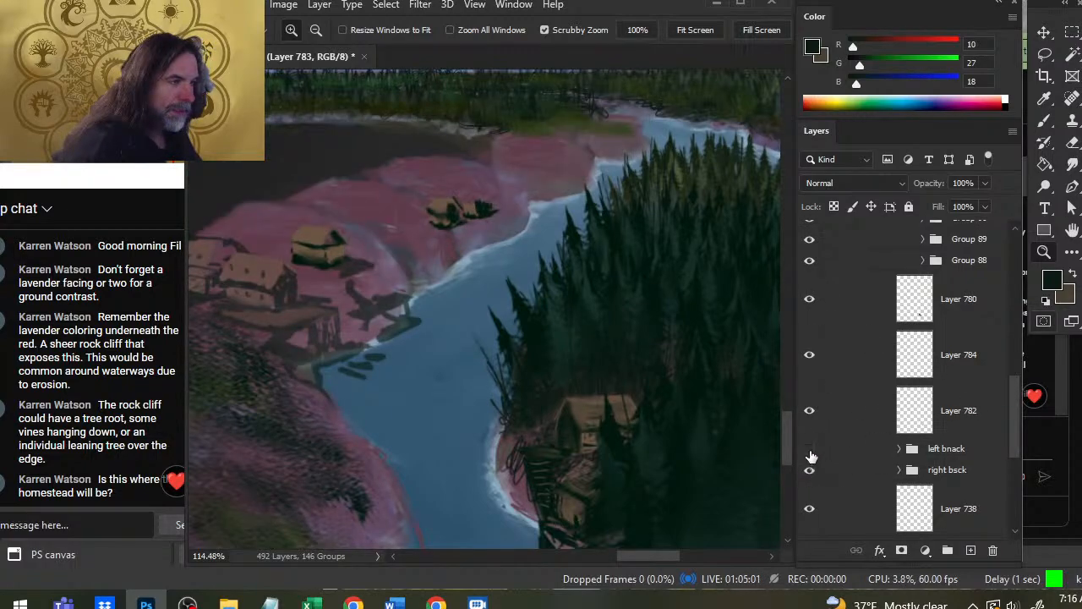
click(810, 452)
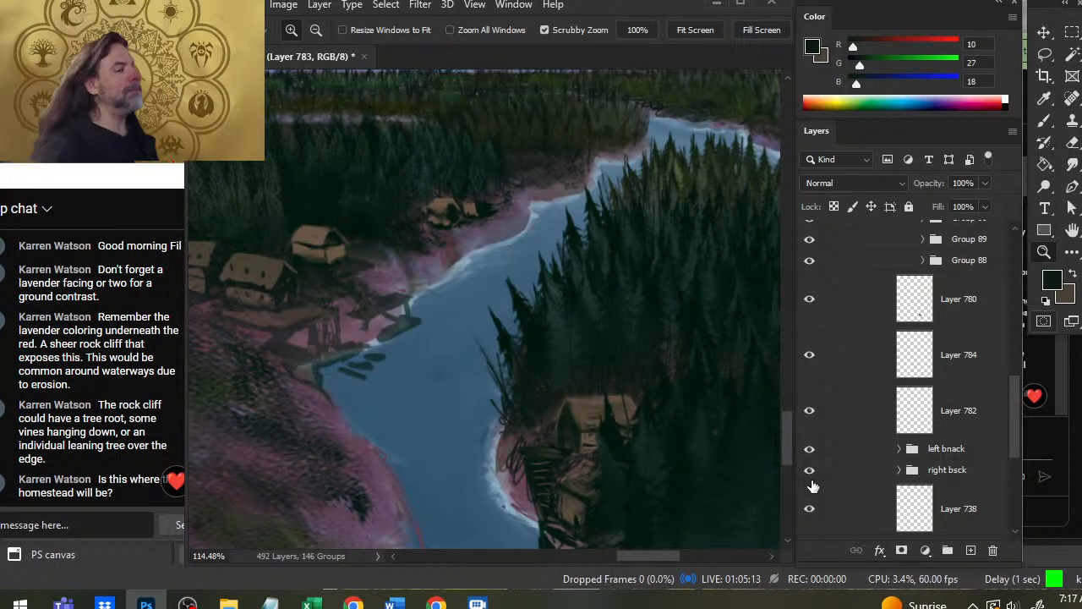
Review the whole river scene and hide Layer 738 below the "right bsck" group.
drag(380, 309, 454, 329)
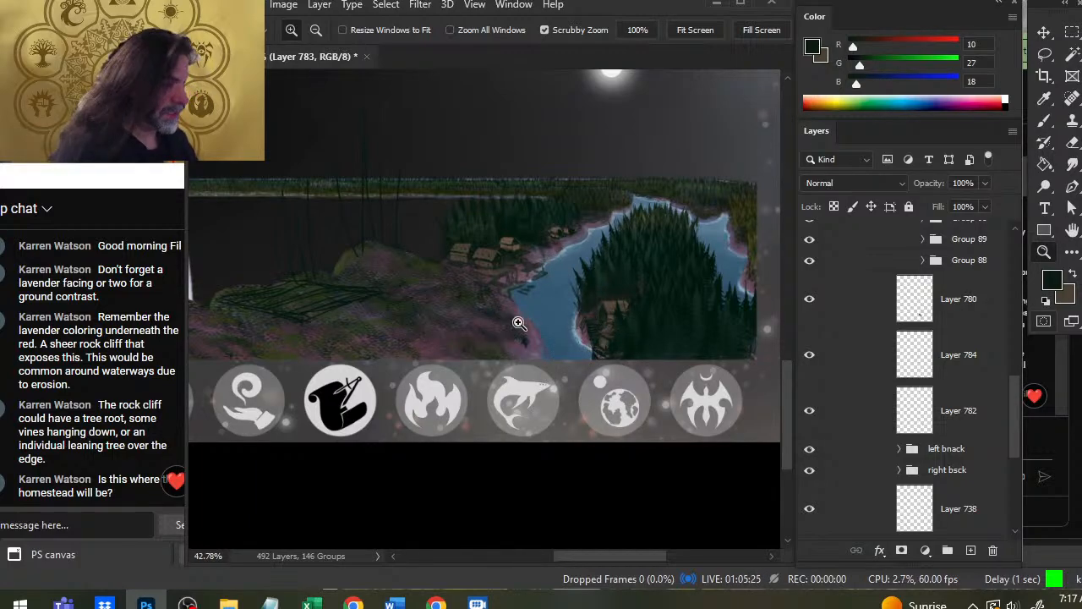
drag(611, 309, 512, 290)
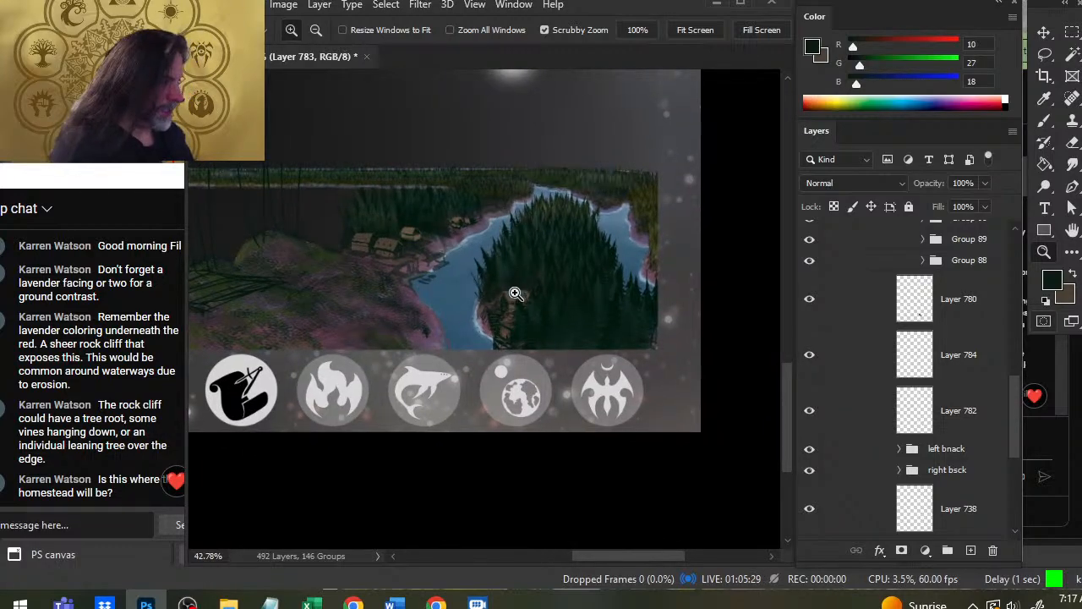
drag(1013, 373, 1015, 419)
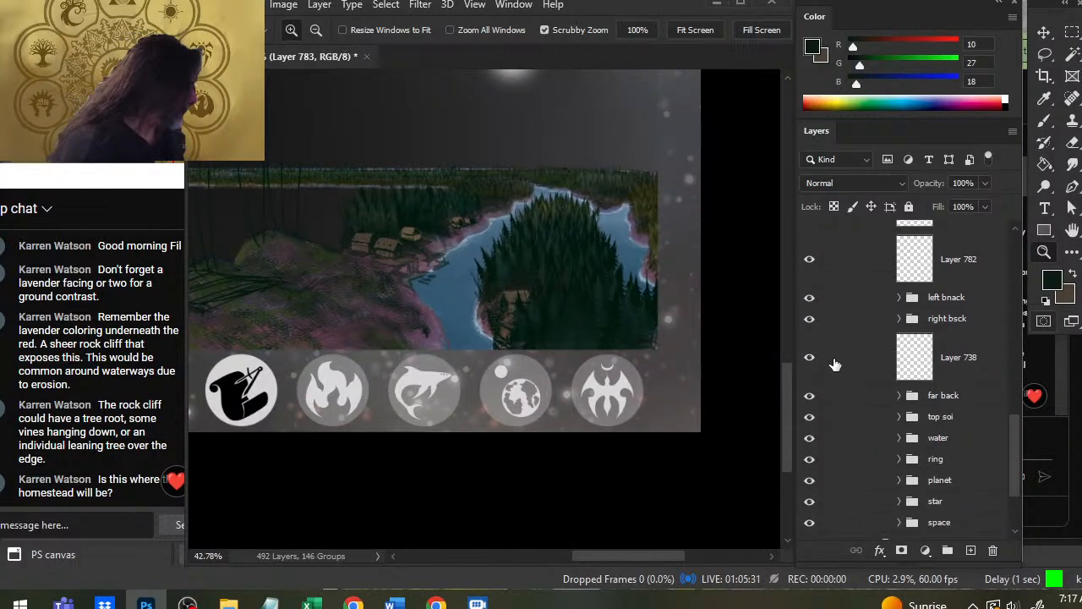
click(809, 357)
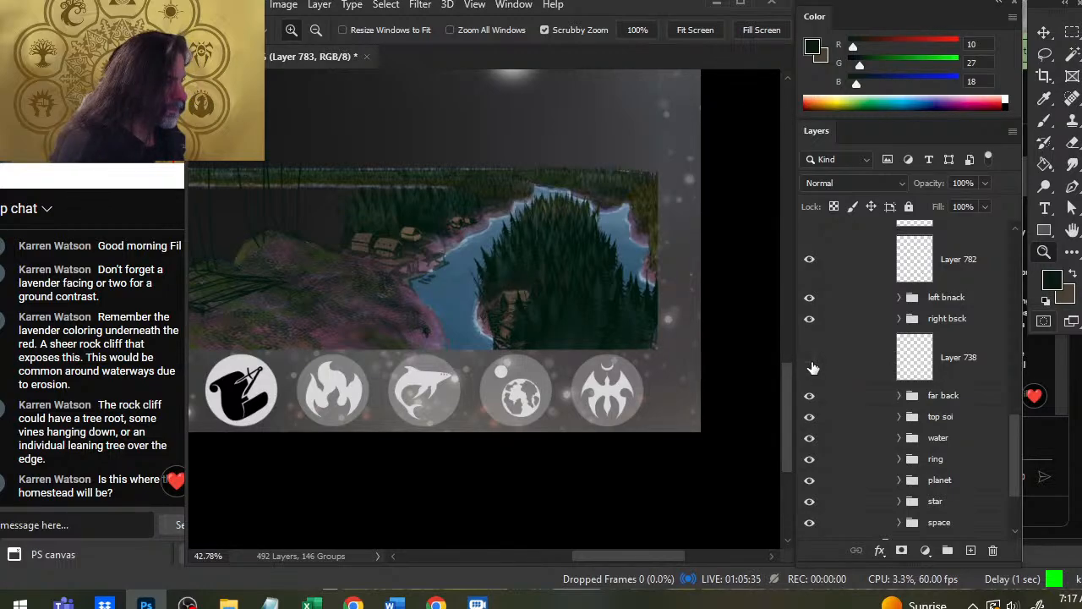
Show Layer 738 again and check what the "right bsck" and "far back" groups contribute by toggling their visibility.
click(809, 358)
click(810, 321)
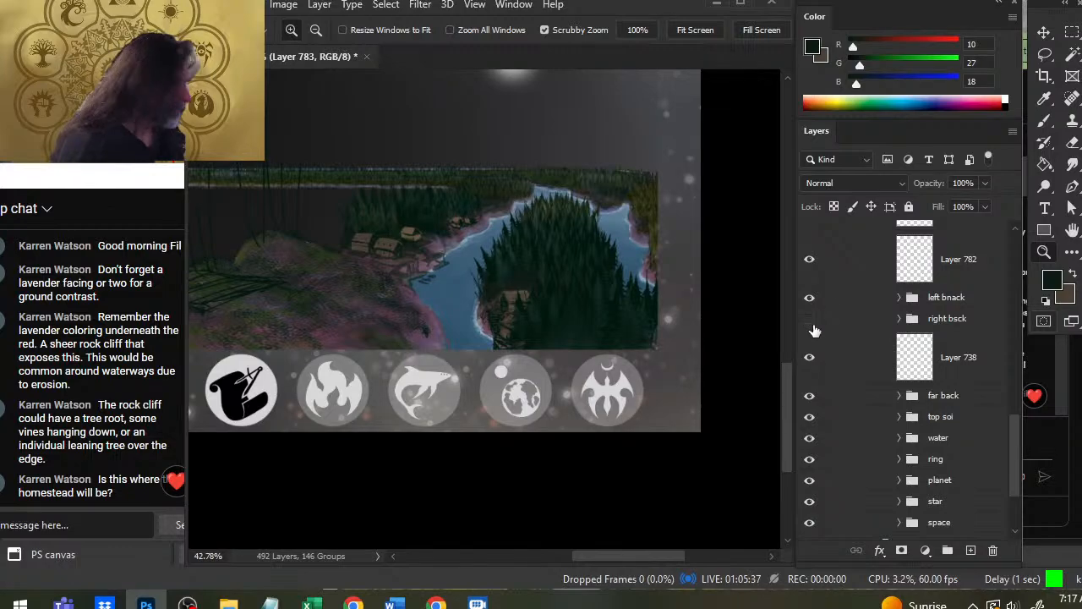
click(810, 321)
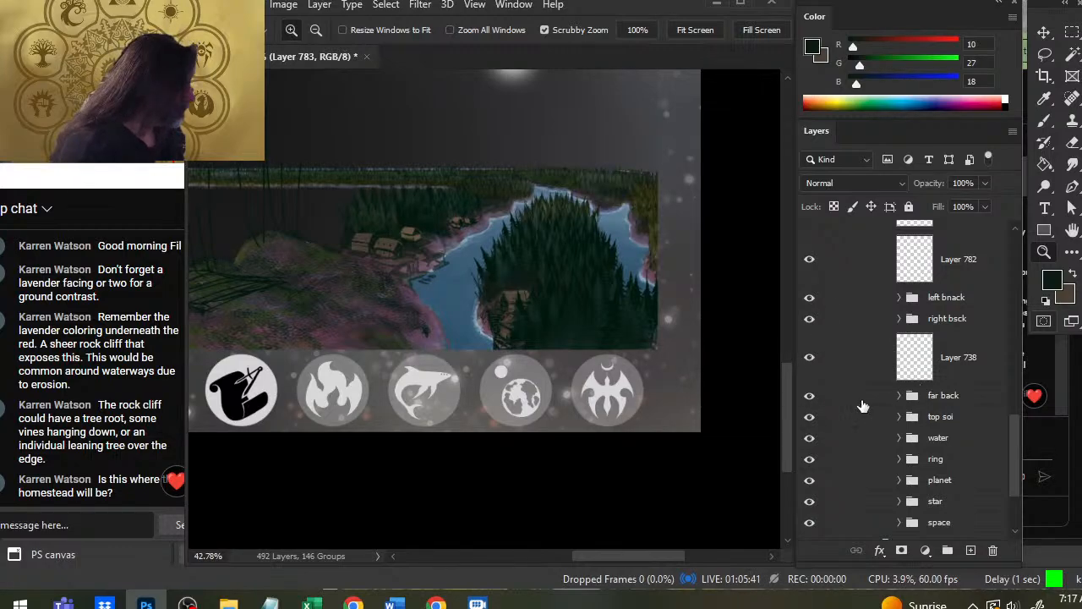
click(810, 397)
click(811, 396)
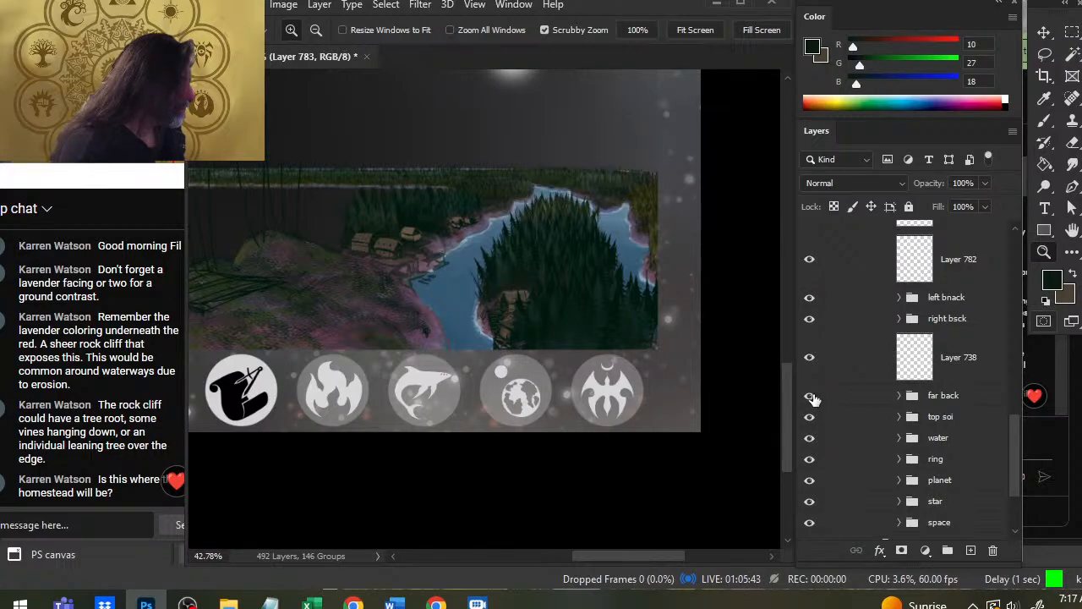
click(808, 320)
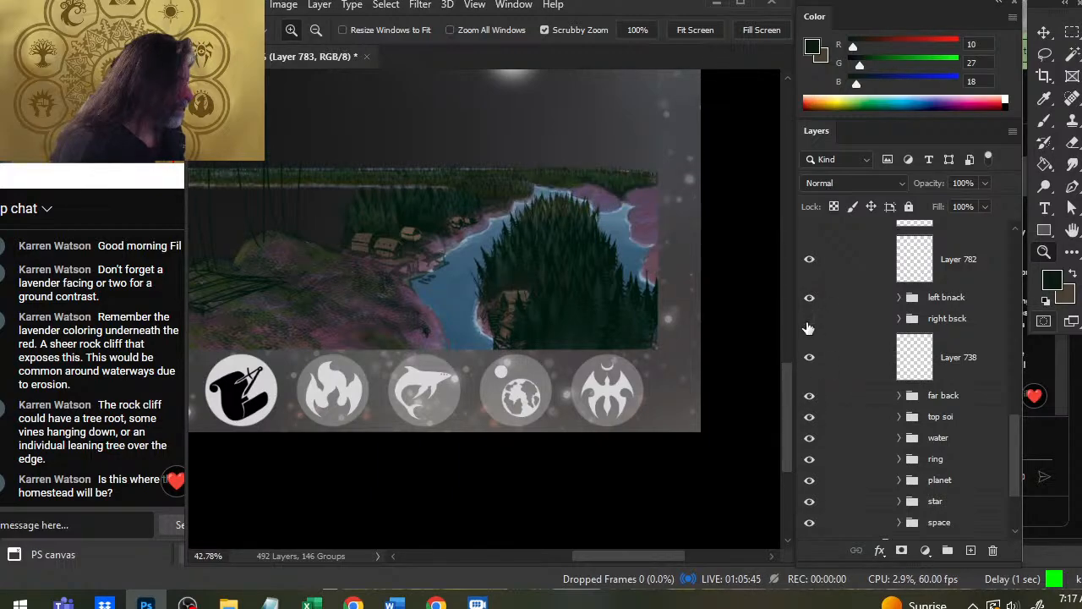
click(809, 321)
click(810, 397)
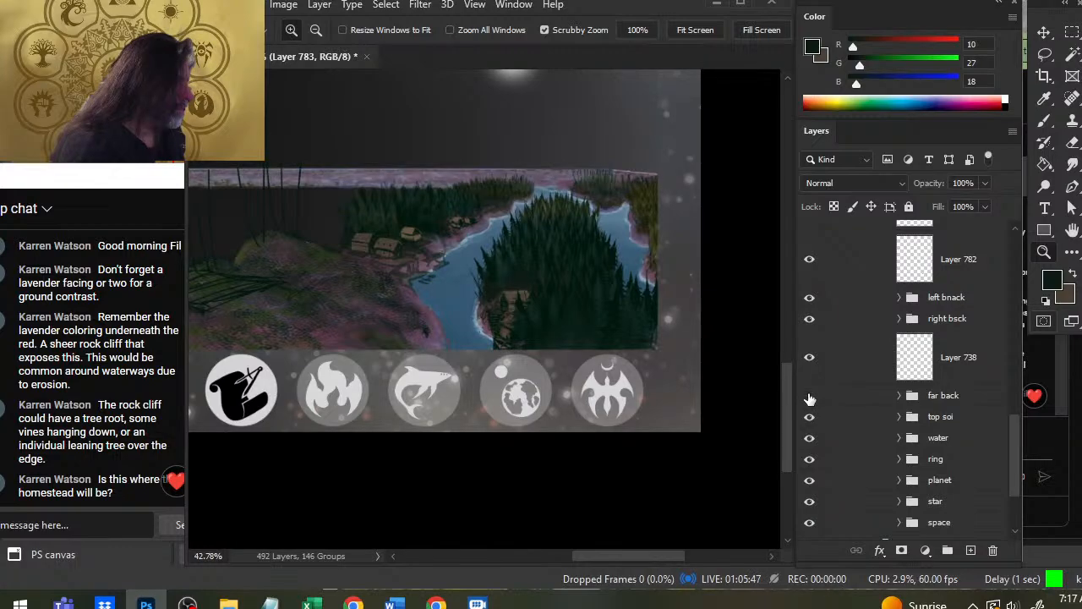
click(809, 397)
Paint a thin brown shoreline strip on Layer 738 along the far bank at the river's distant bend.
click(854, 369)
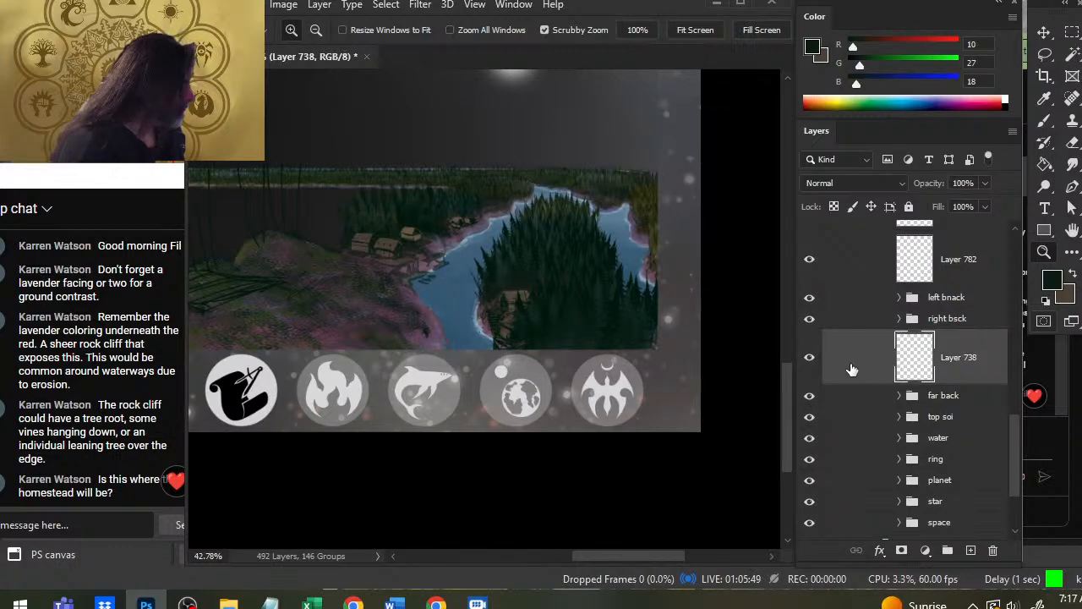
drag(599, 208, 605, 263)
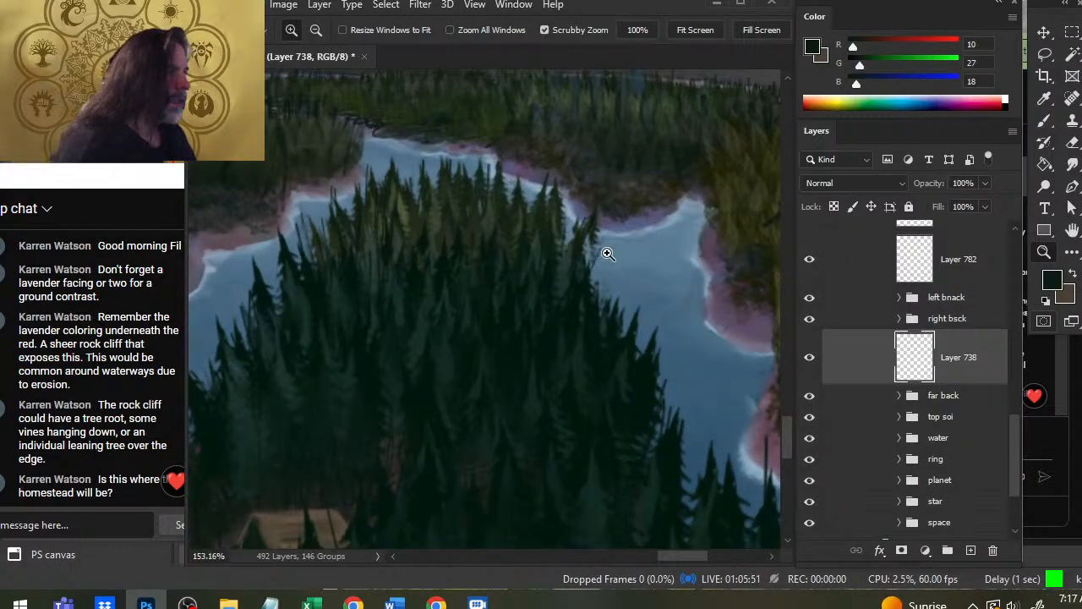
click(809, 395)
click(809, 394)
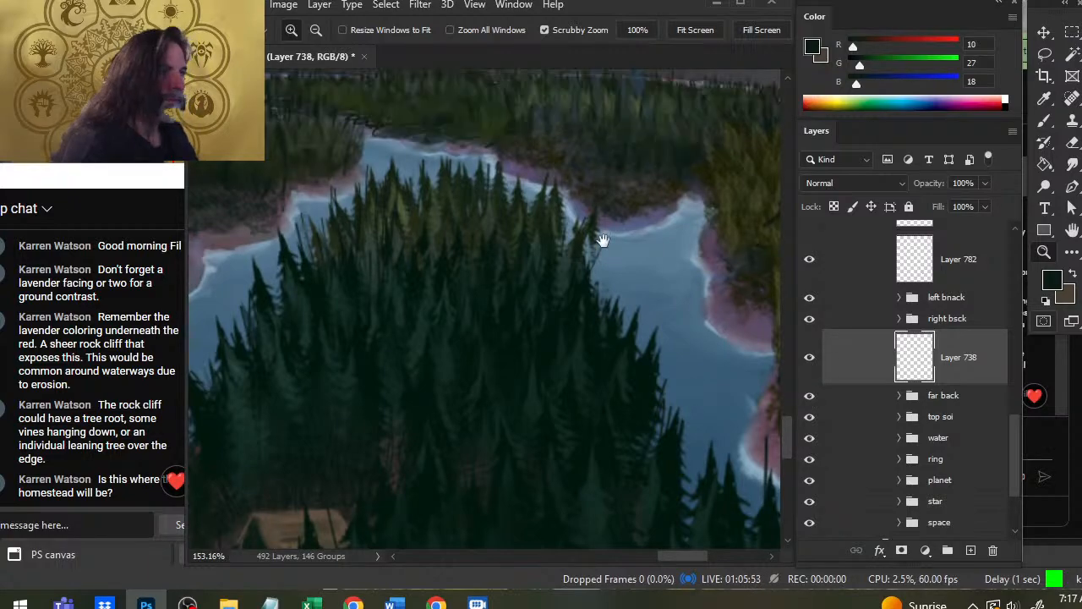
drag(502, 191, 584, 293)
key(b)
key(x)
mouse_move(500, 237)
mouse_down()
mouse_move(541, 242)
mouse_move(489, 235)
mouse_up()
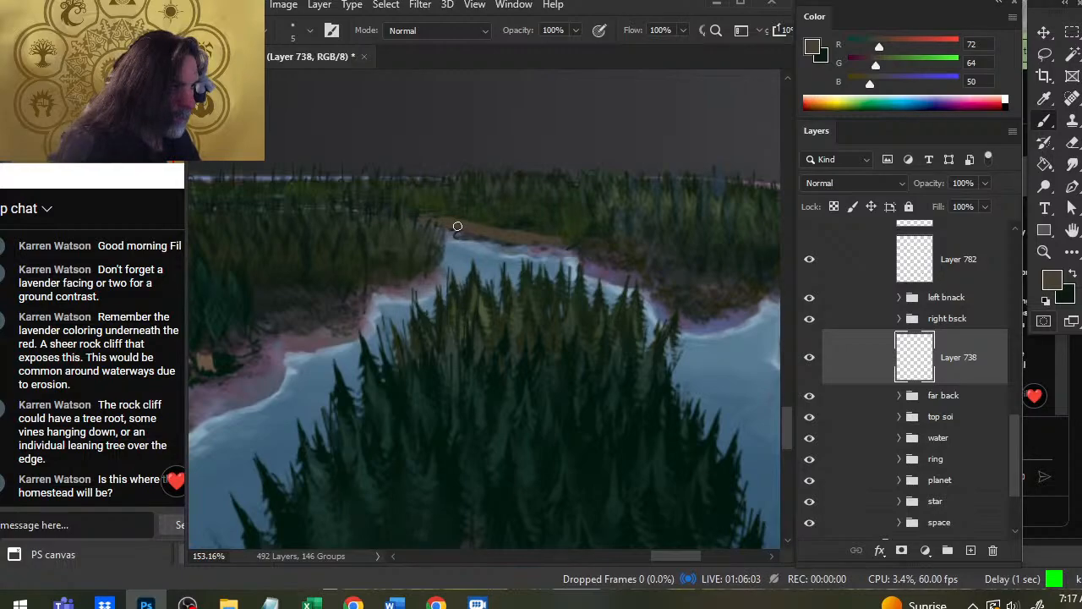
Trim the edges of the brown shoreline strip and extend its narrow end into the trees on the far left bank.
key(e)
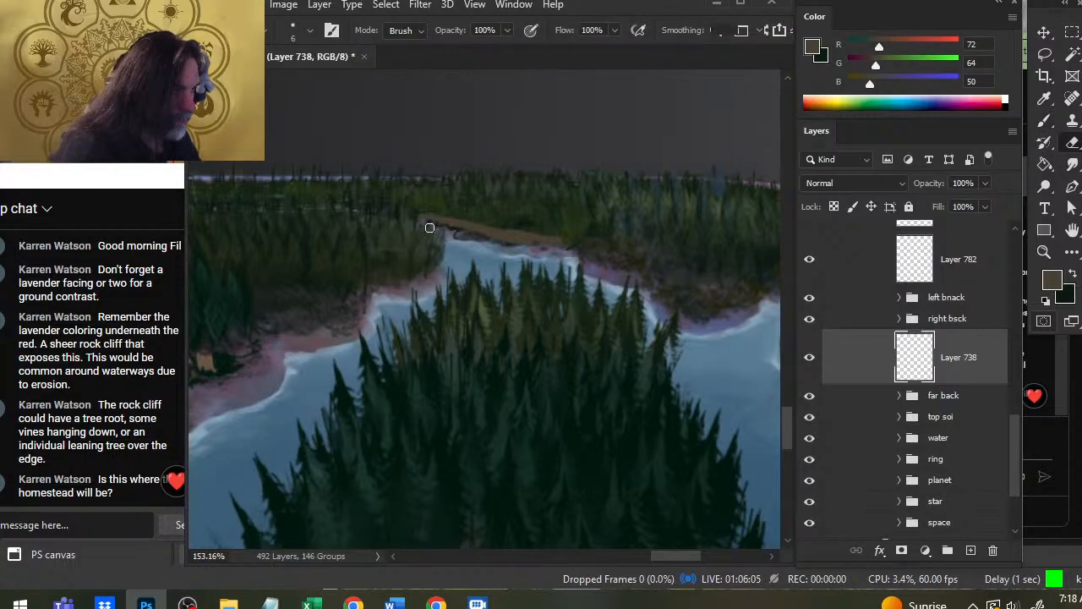
key(b)
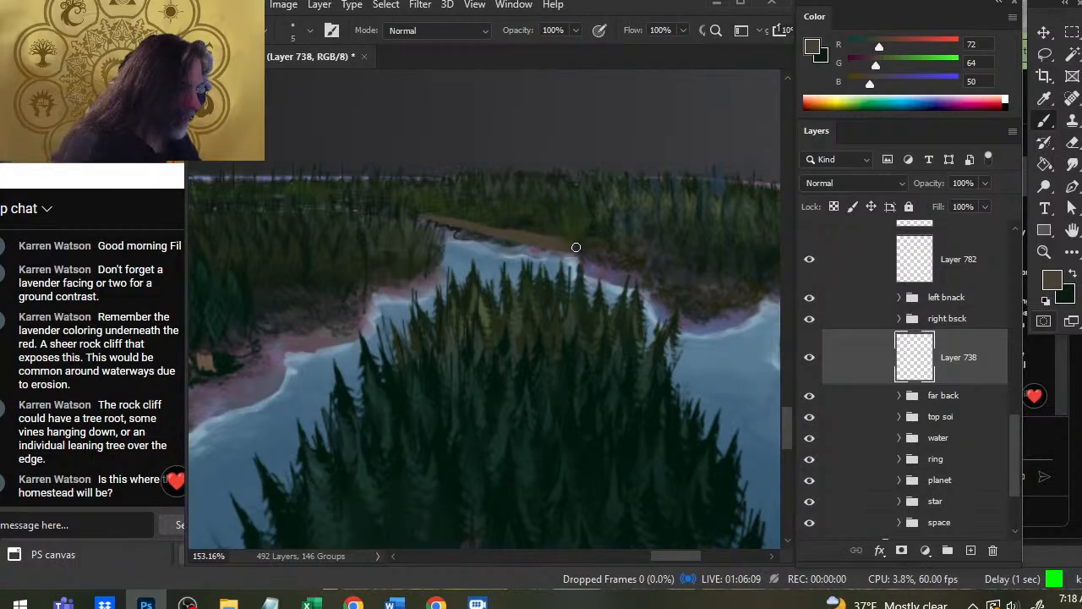
key(e)
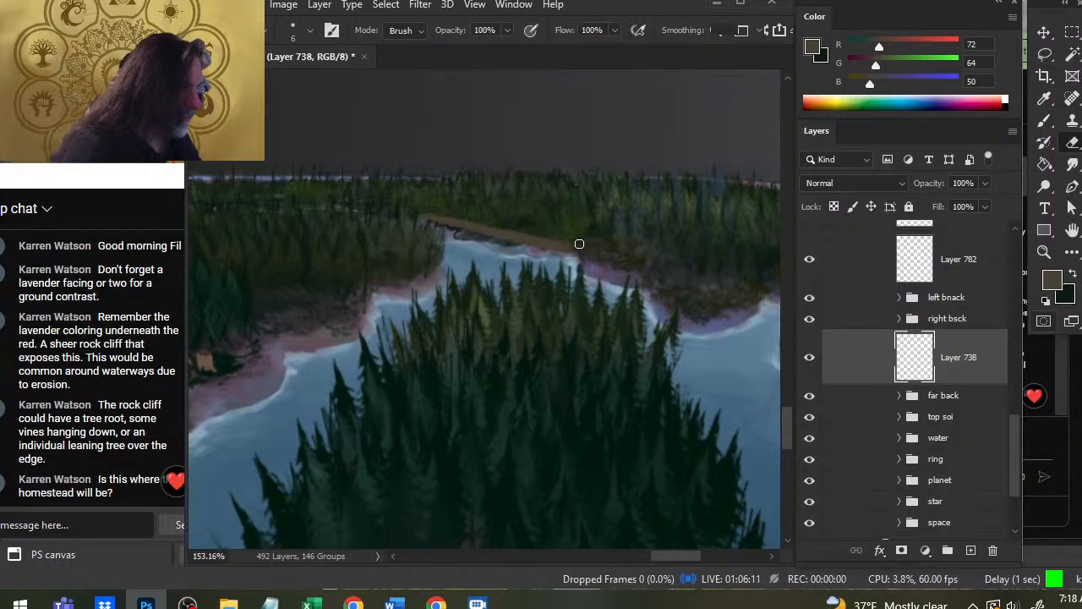
key(b)
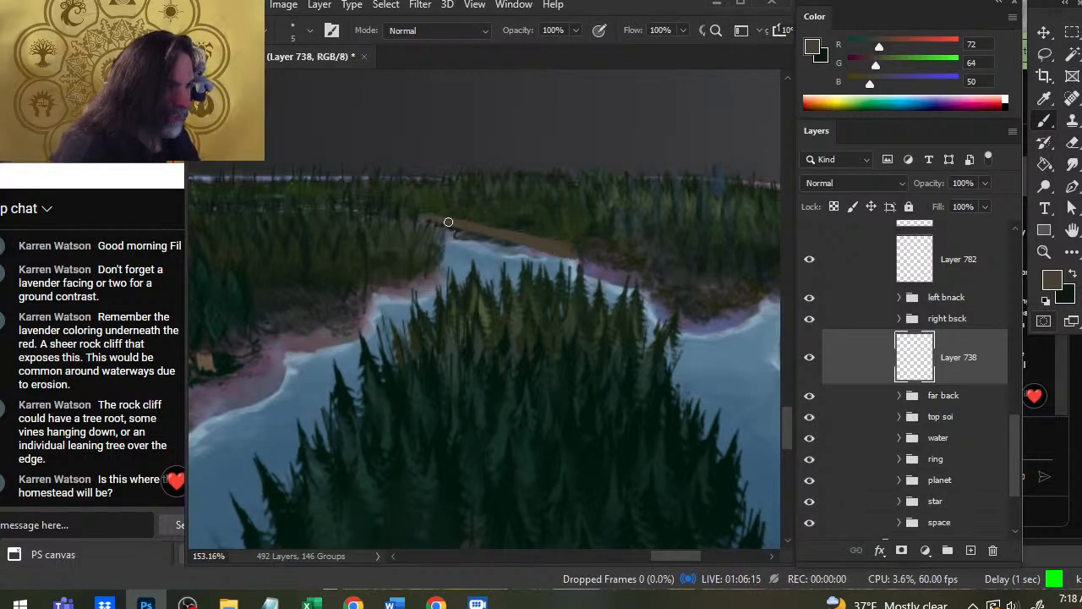
key(e)
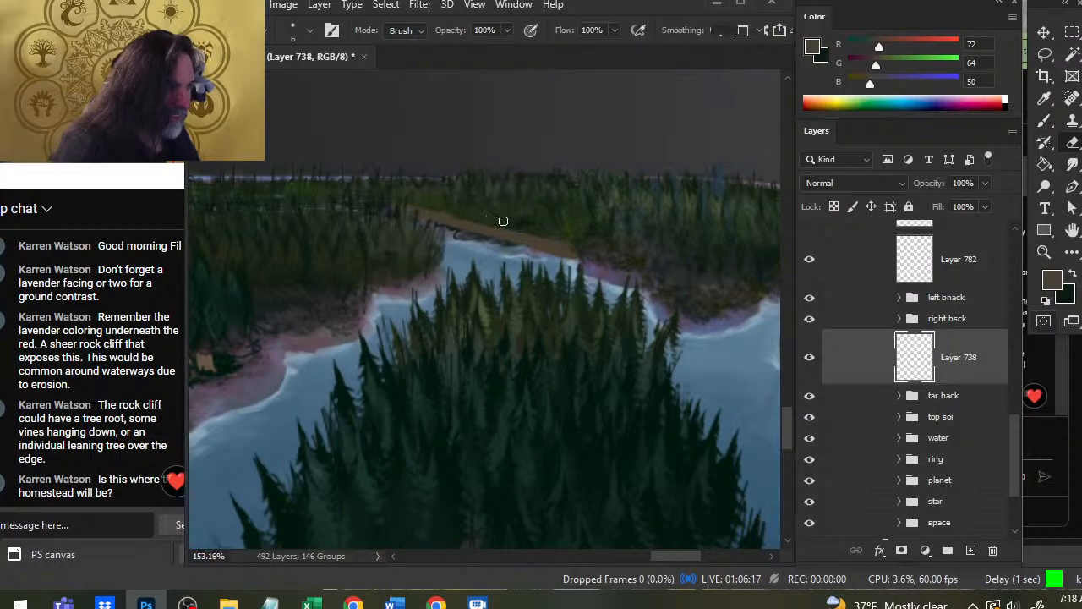
drag(432, 211, 465, 216)
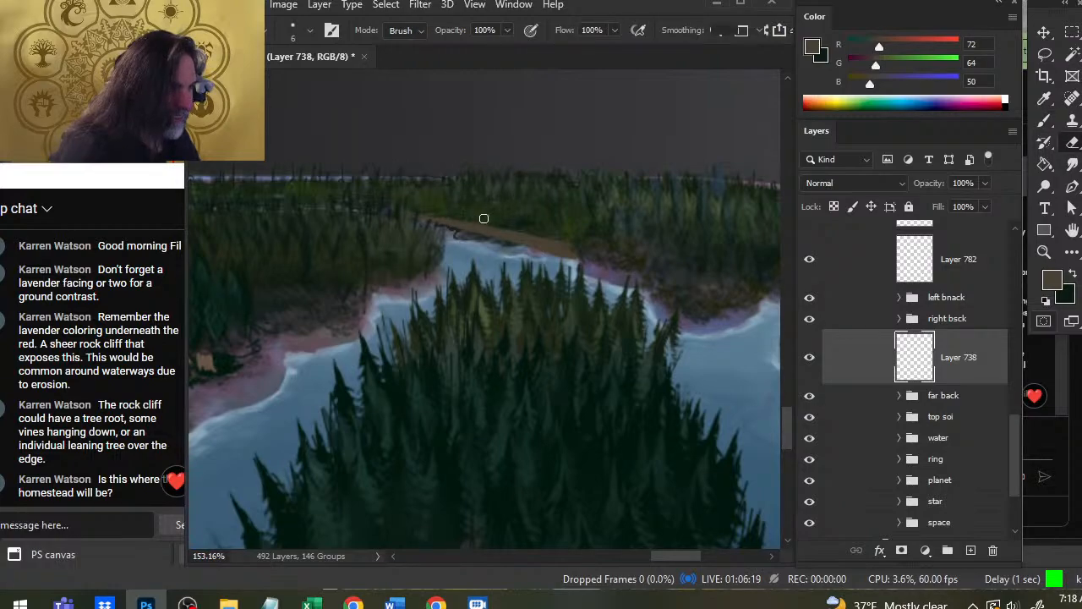
key(b)
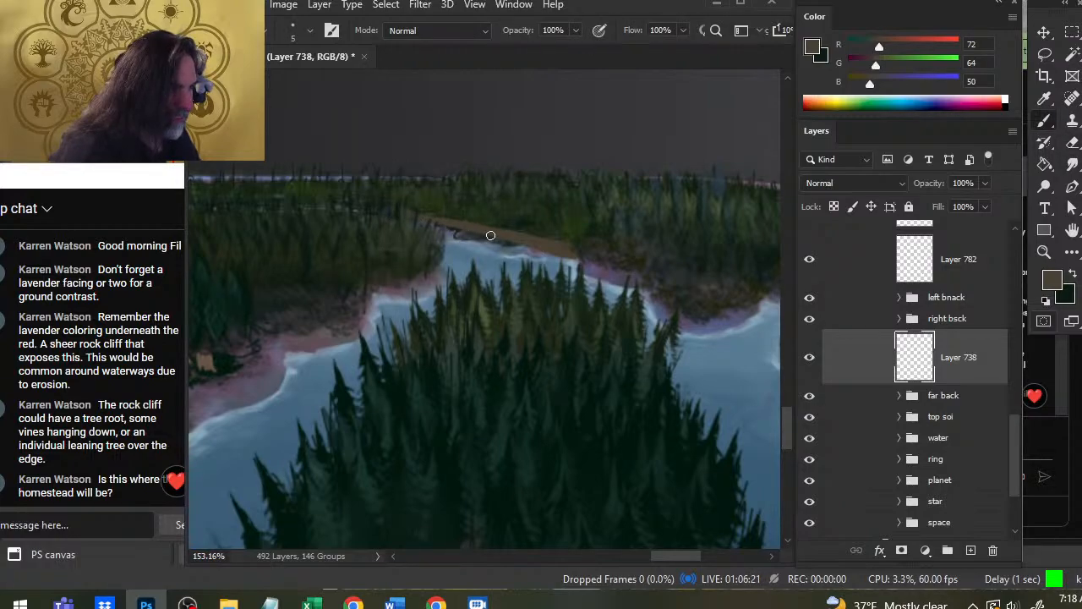
drag(460, 218, 419, 211)
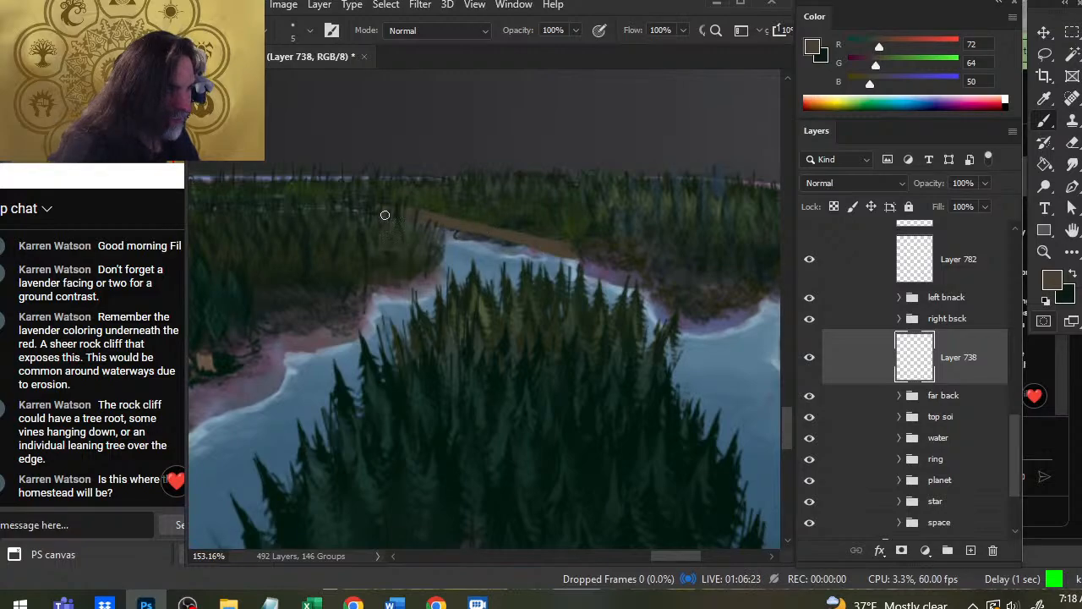
Reshape the brown shoreline with a small inland clearing among the trees, cleaning up its narrow end and water edge.
key(e)
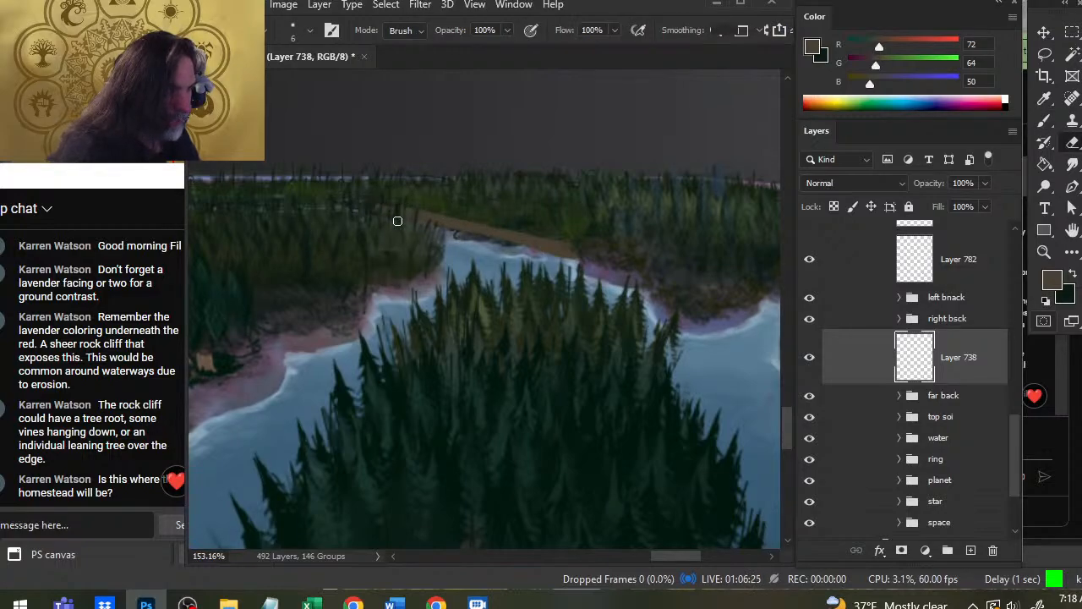
key(b)
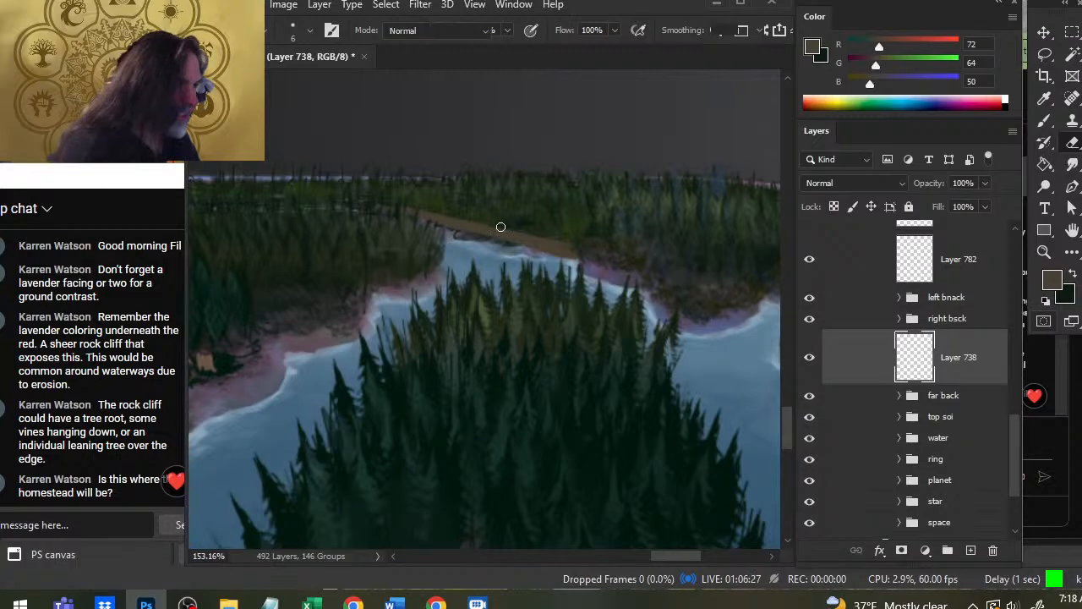
key(e)
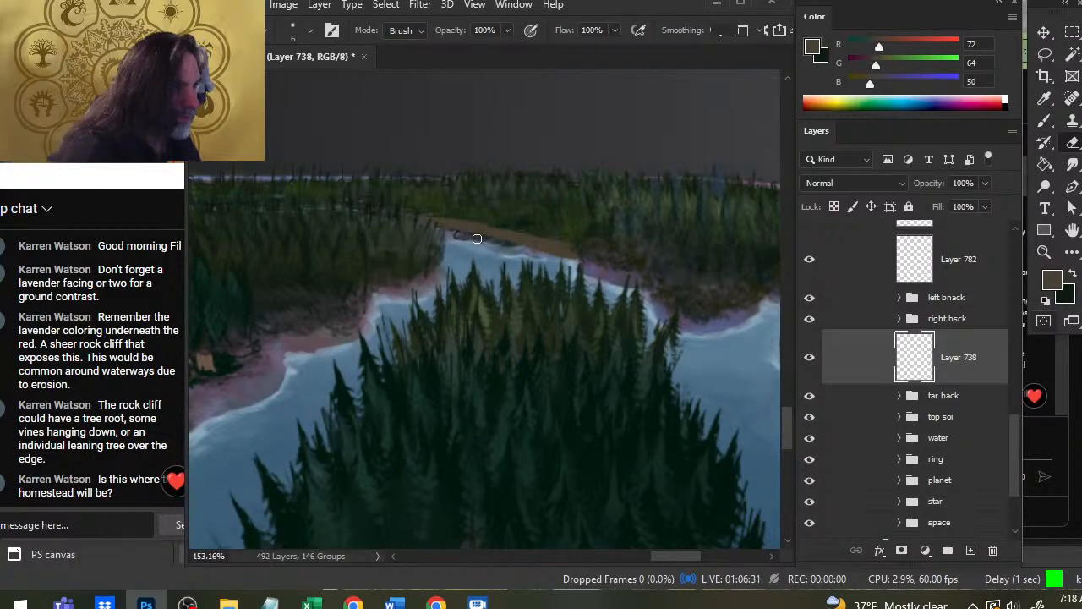
key(b)
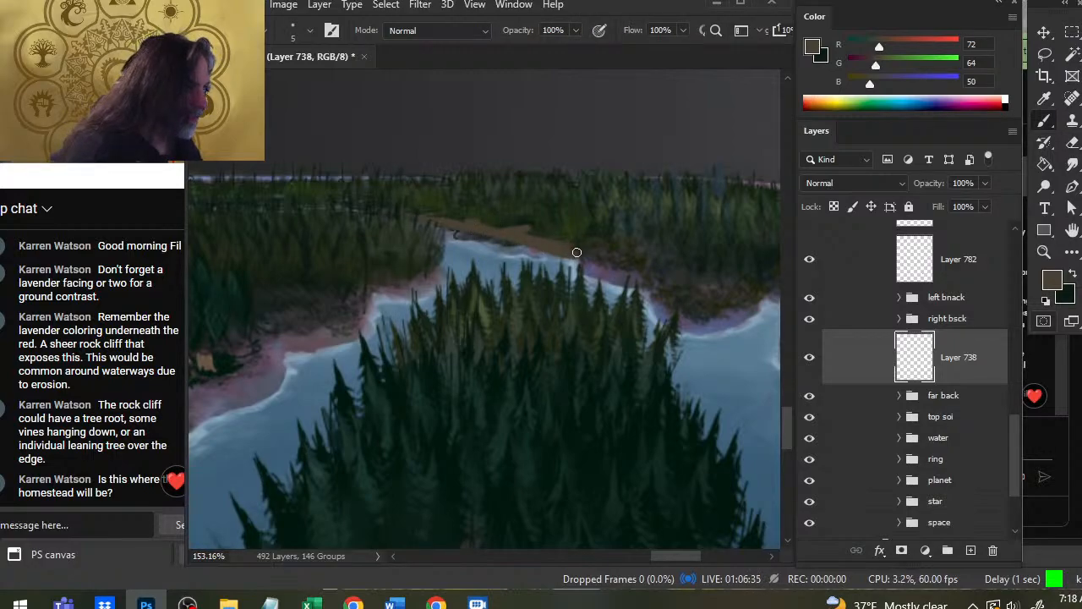
key(e)
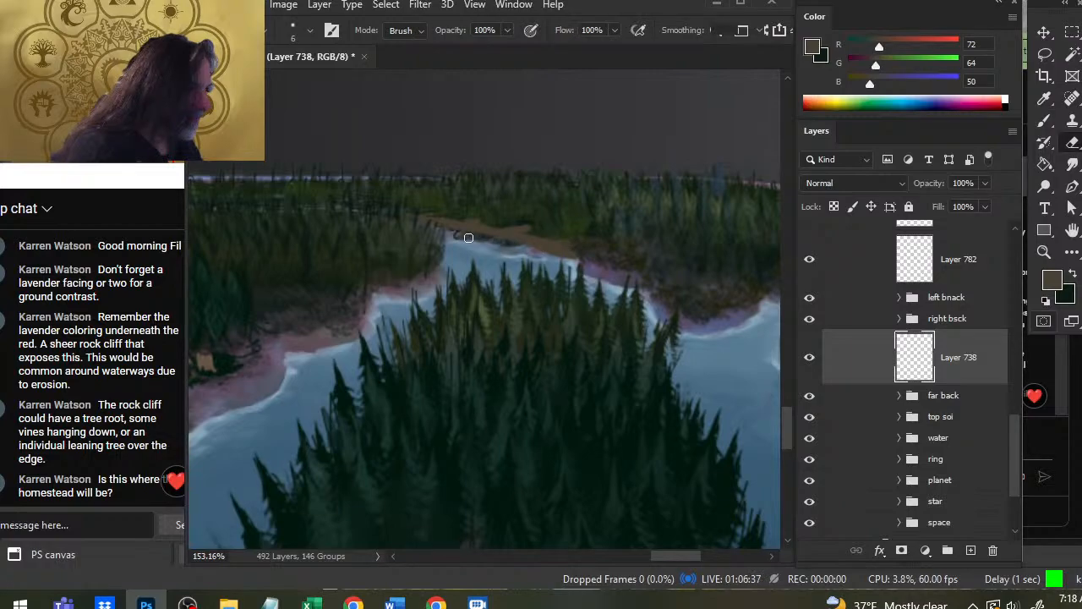
key(b)
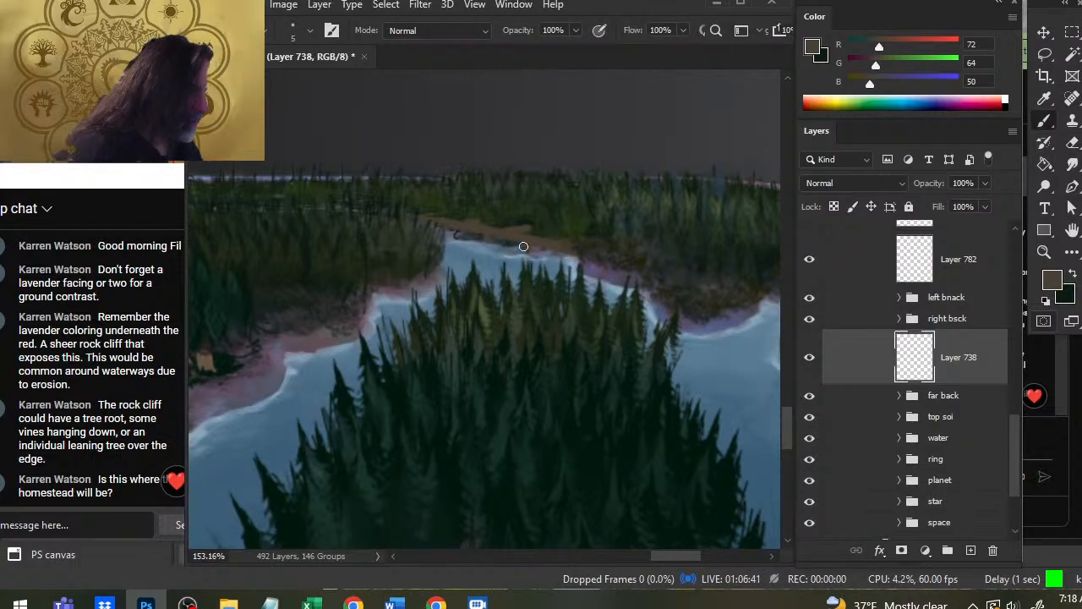
key(e)
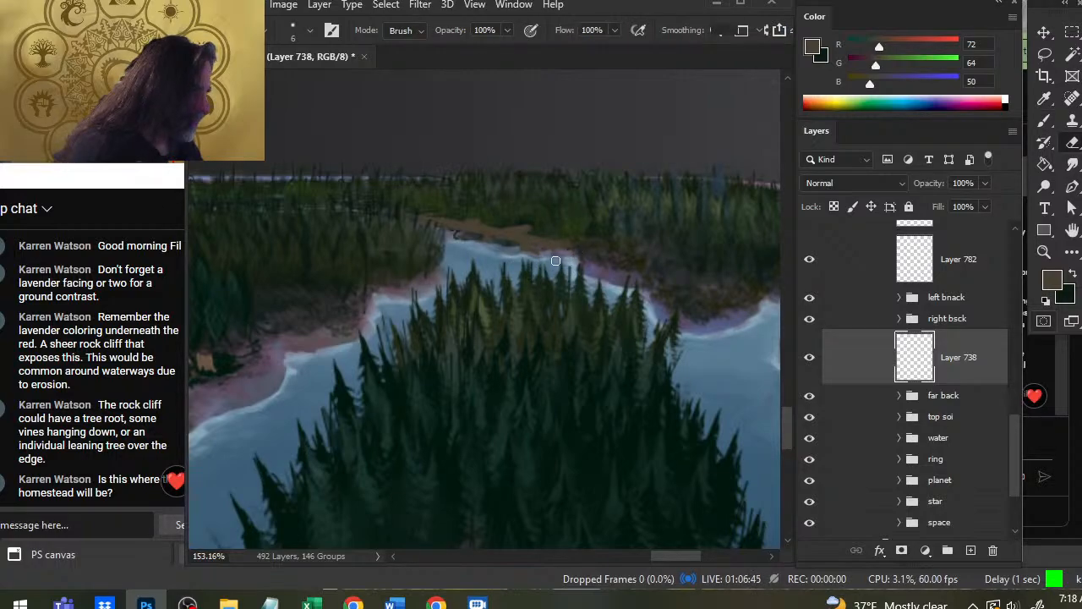
key(b)
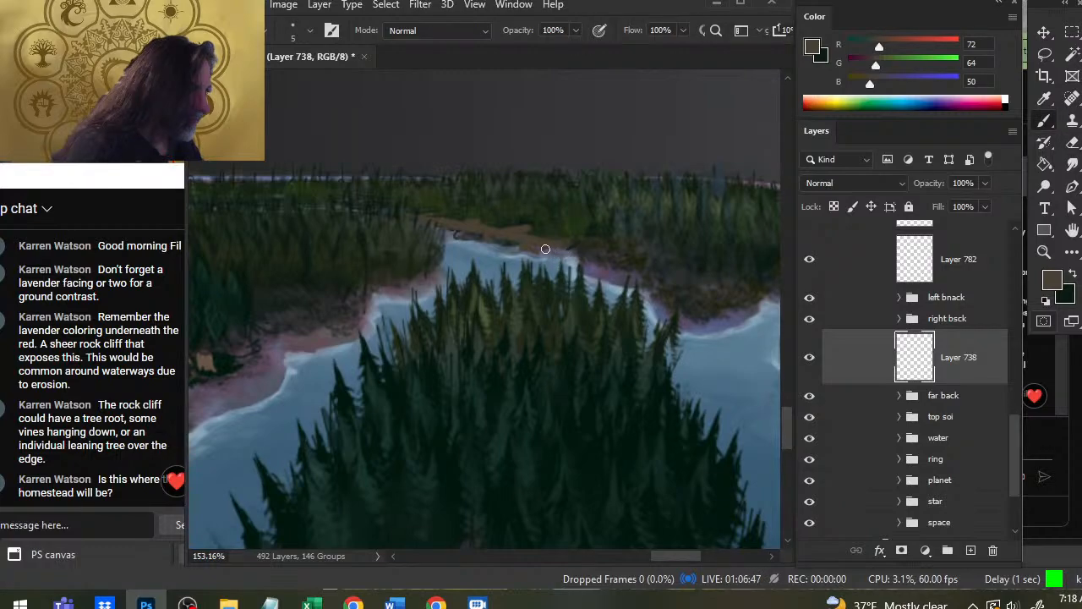
Paint a dark green (10, 27, 18) patch beside the brown clearing on the far bank.
alt+click(511, 233)
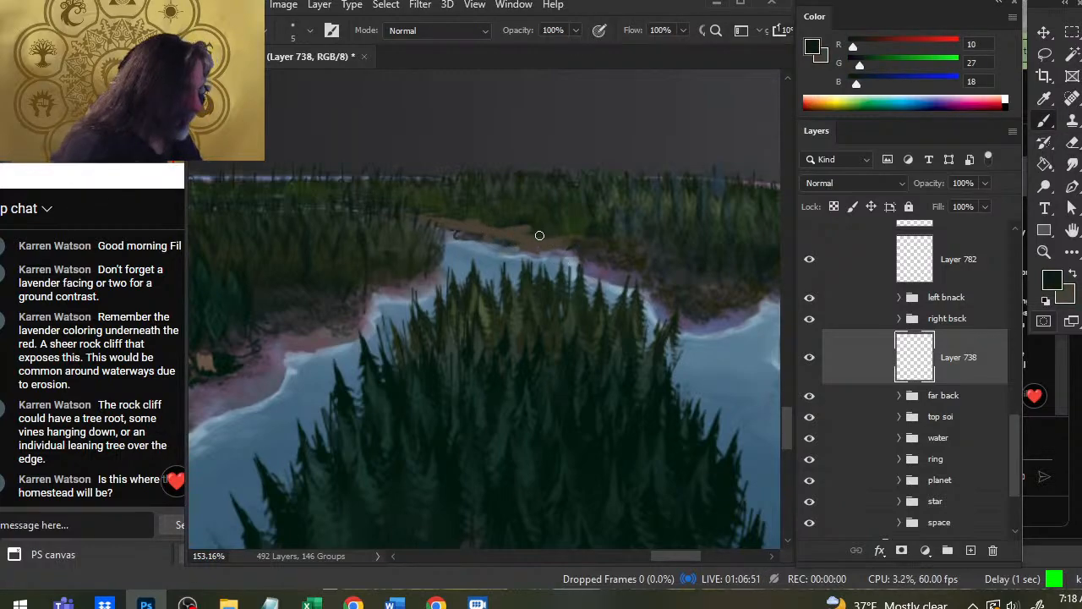
drag(531, 224, 526, 235)
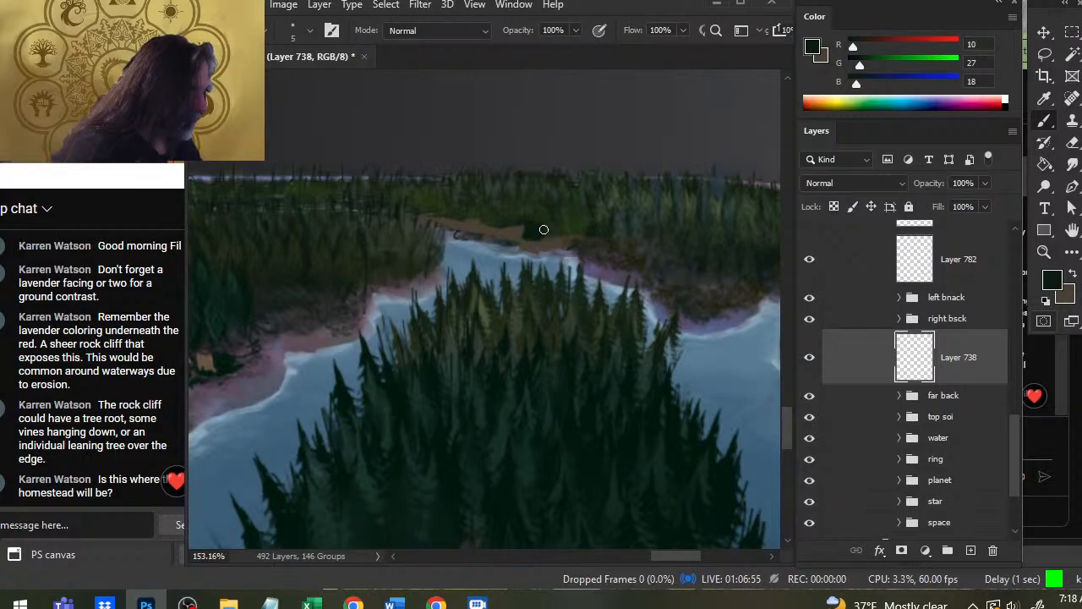
drag(550, 300, 609, 302)
drag(660, 277, 478, 406)
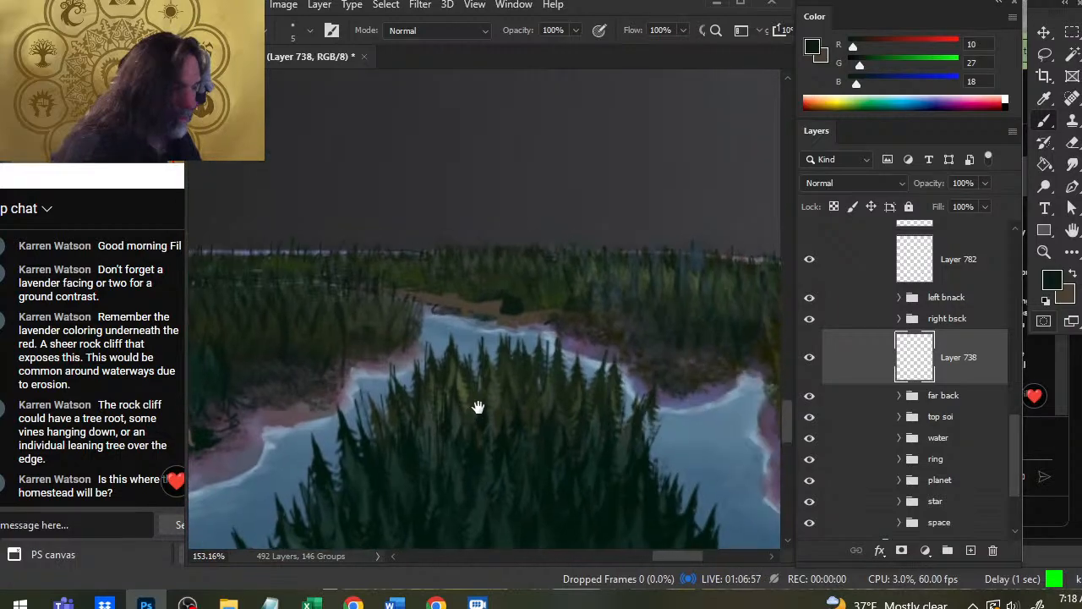
key(ctrl)
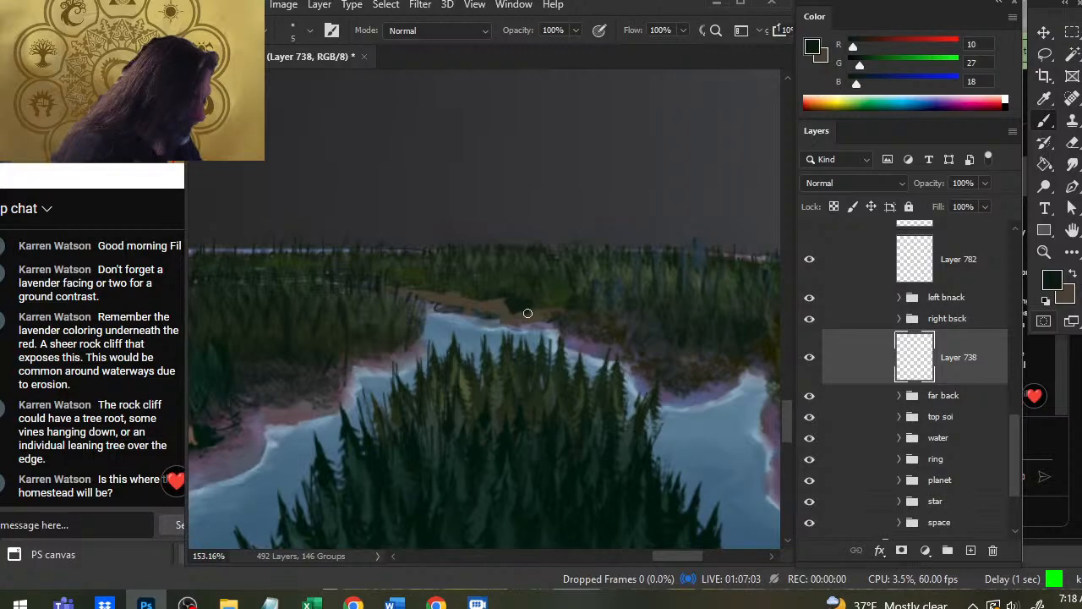
Form a tiny distant hut over the dark patch with alternating brown and dark green strokes, reducing the brush to 2 px.
key(x)
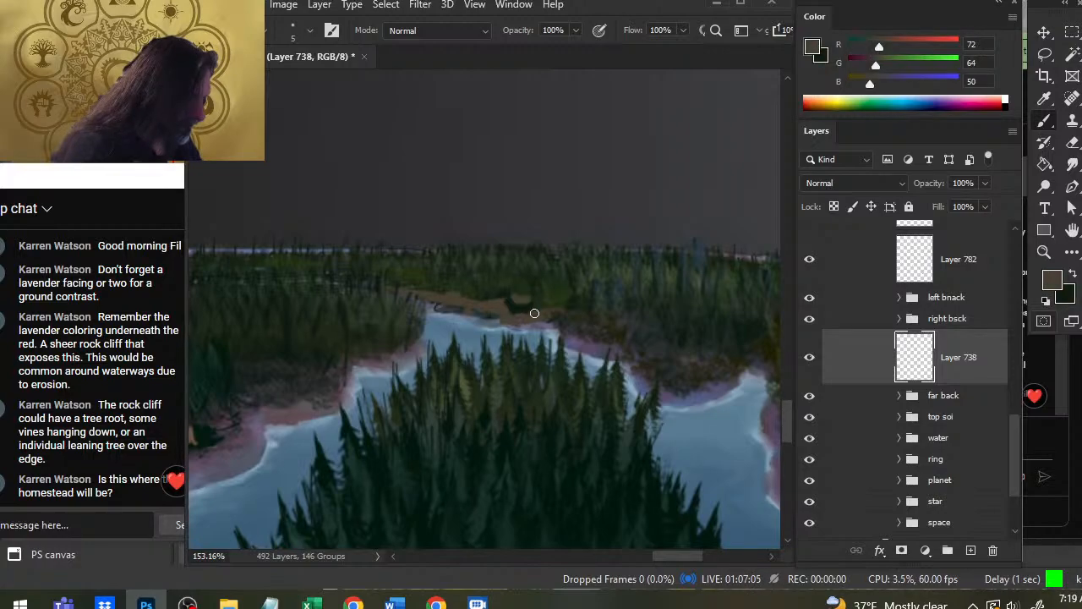
key(x)
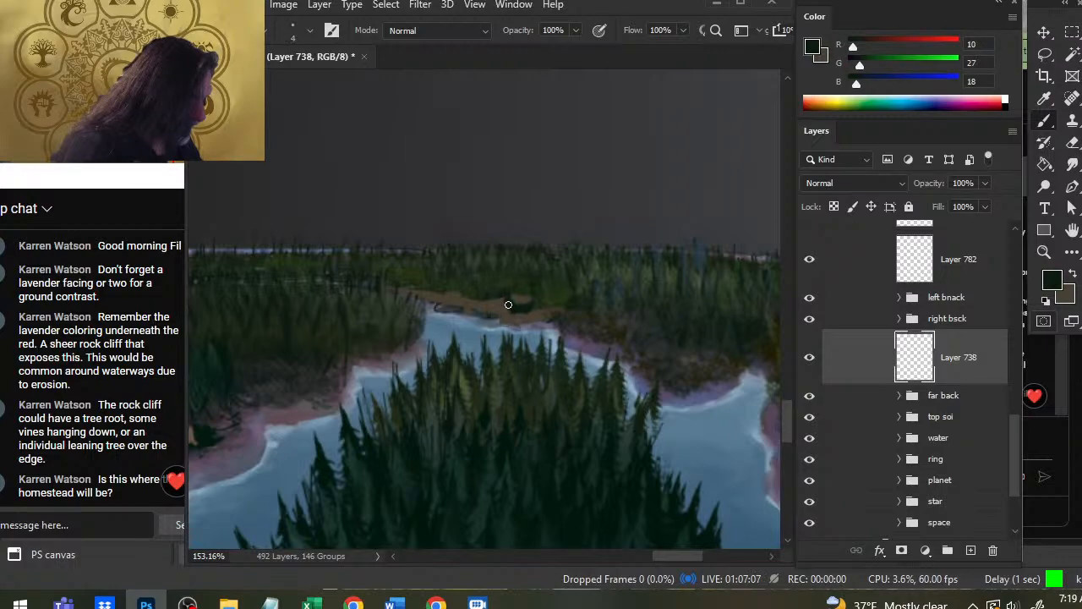
key(x)
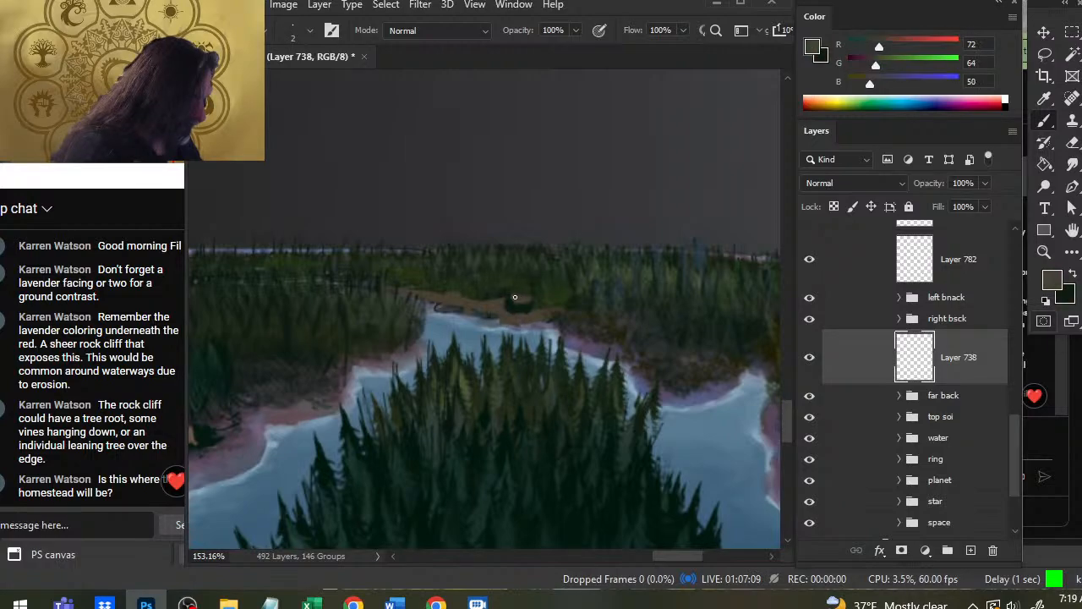
key(x)
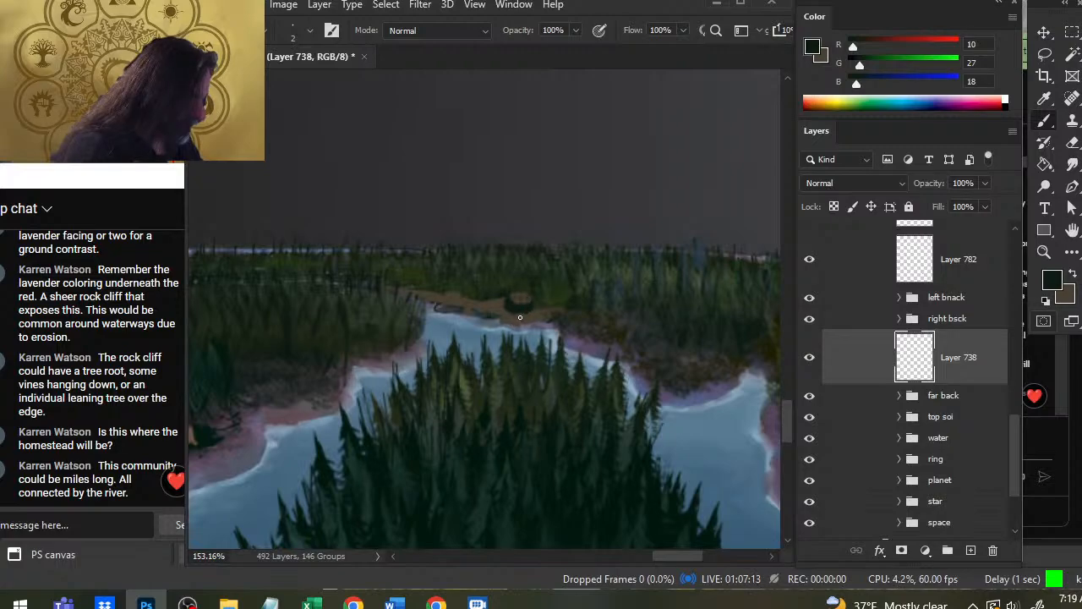
key(x)
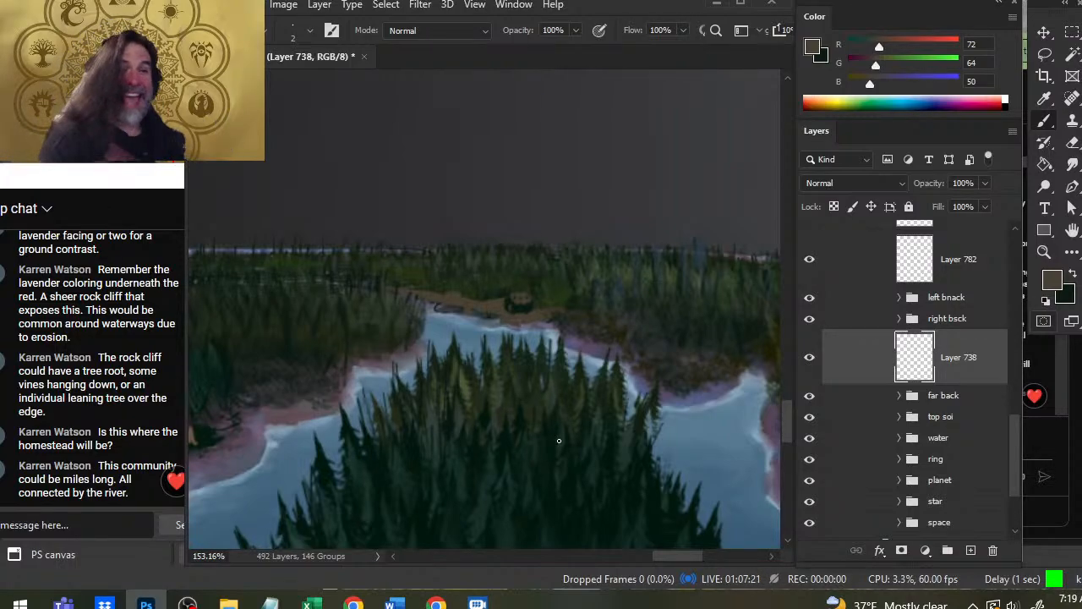
Examine the far shoreline, the foreground outcrop and the riverside hut settlement at different magnifications.
mouse_move(507, 350)
mouse_down()
mouse_move(640, 296)
mouse_move(705, 296)
mouse_move(616, 329)
mouse_move(669, 380)
mouse_move(609, 388)
mouse_move(725, 391)
mouse_up()
drag(425, 334, 492, 328)
key(z)
drag(498, 281, 575, 292)
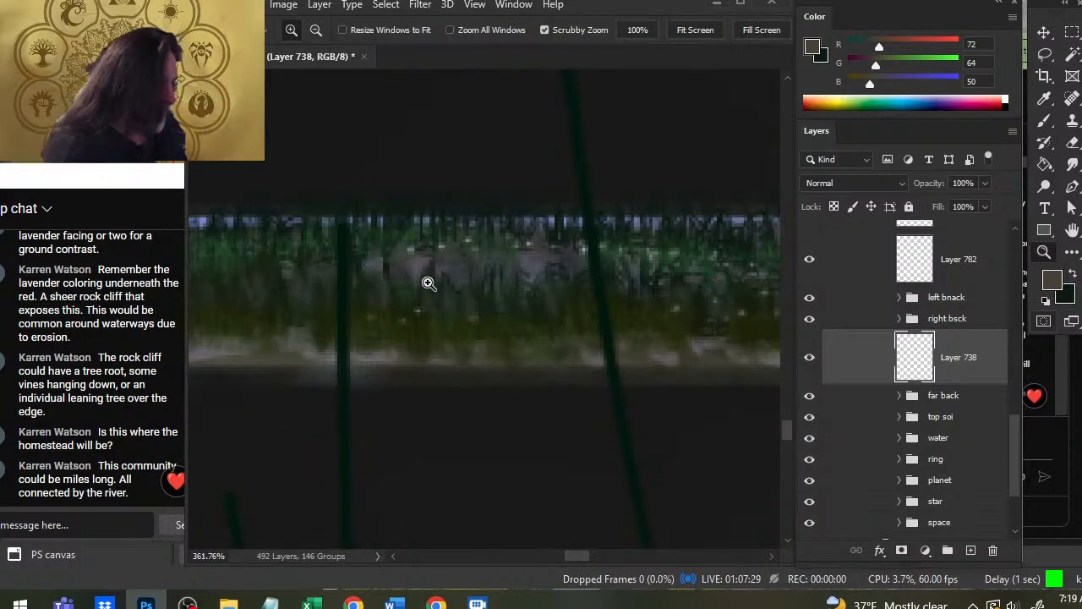
drag(599, 278, 496, 282)
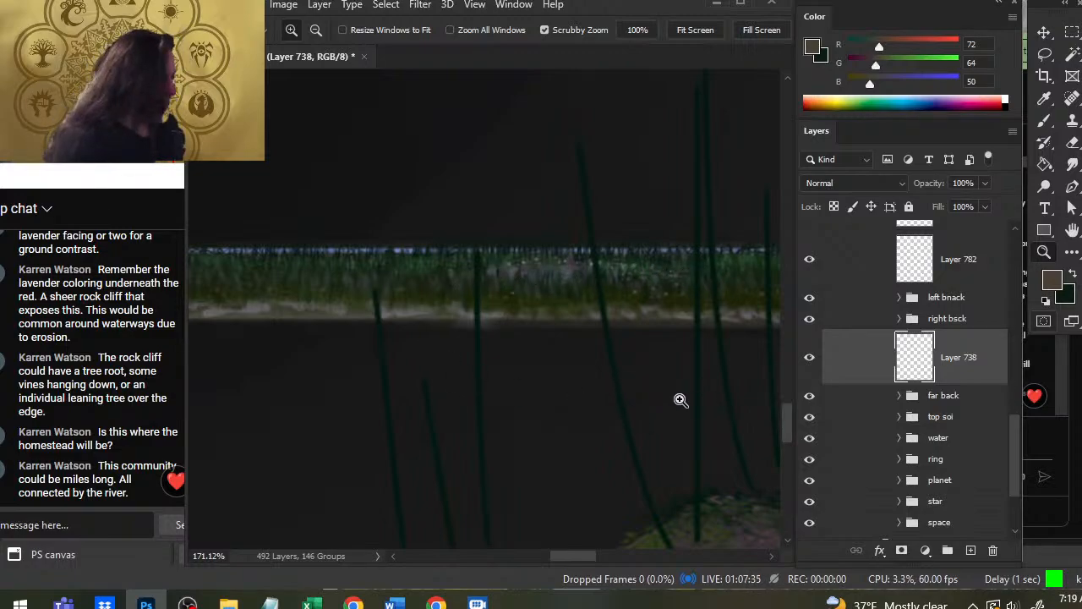
drag(681, 399, 507, 253)
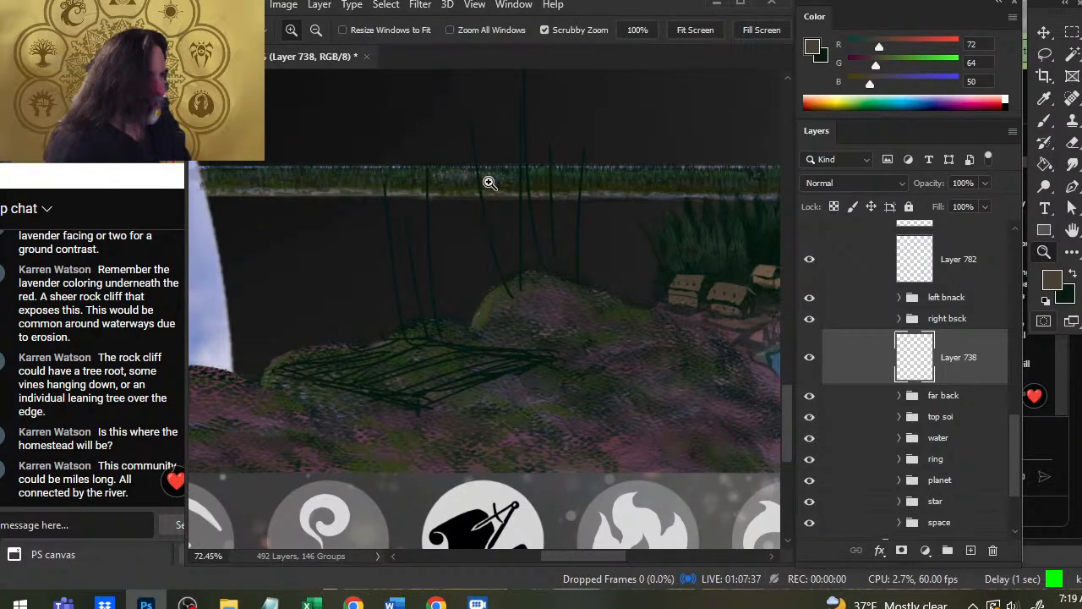
drag(488, 182, 473, 203)
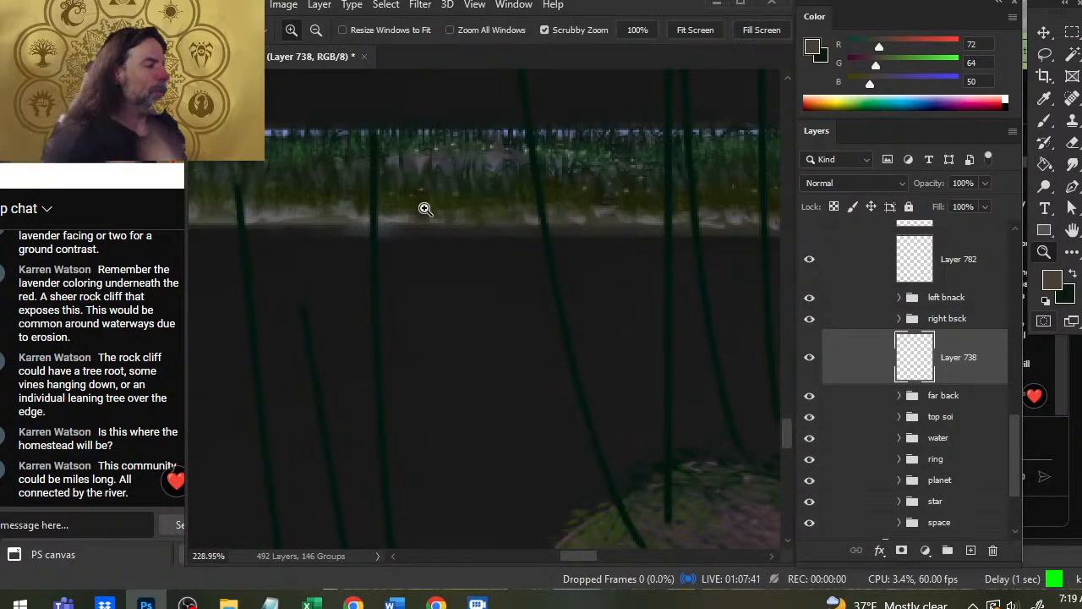
drag(657, 309, 624, 334)
drag(659, 364, 372, 202)
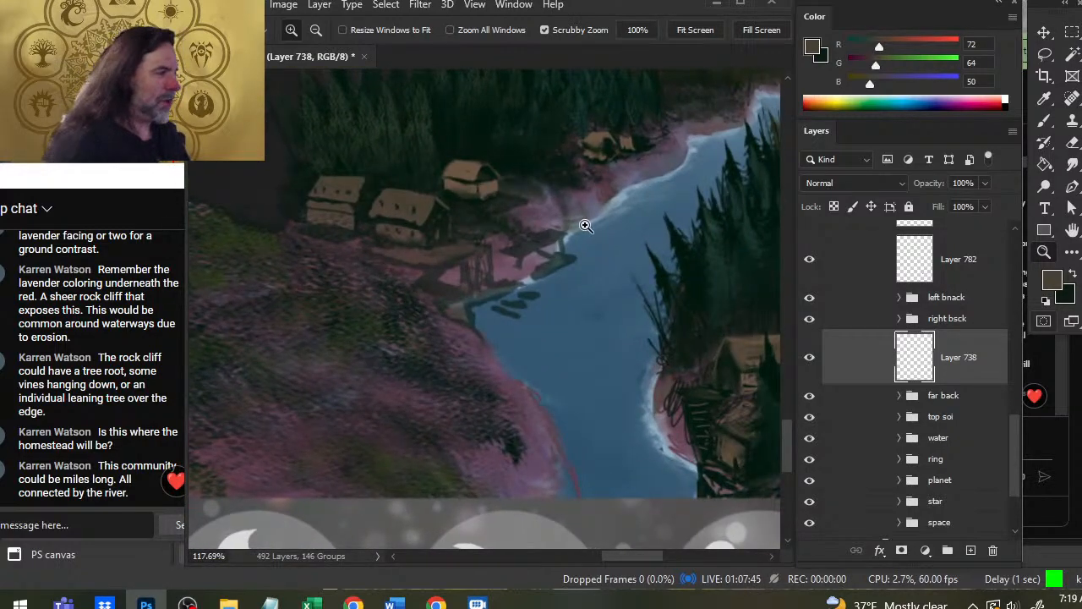
Find the hut layer inside Group 95 of the center outcrop and dab small white marks on and beside the riverside hut.
key(b)
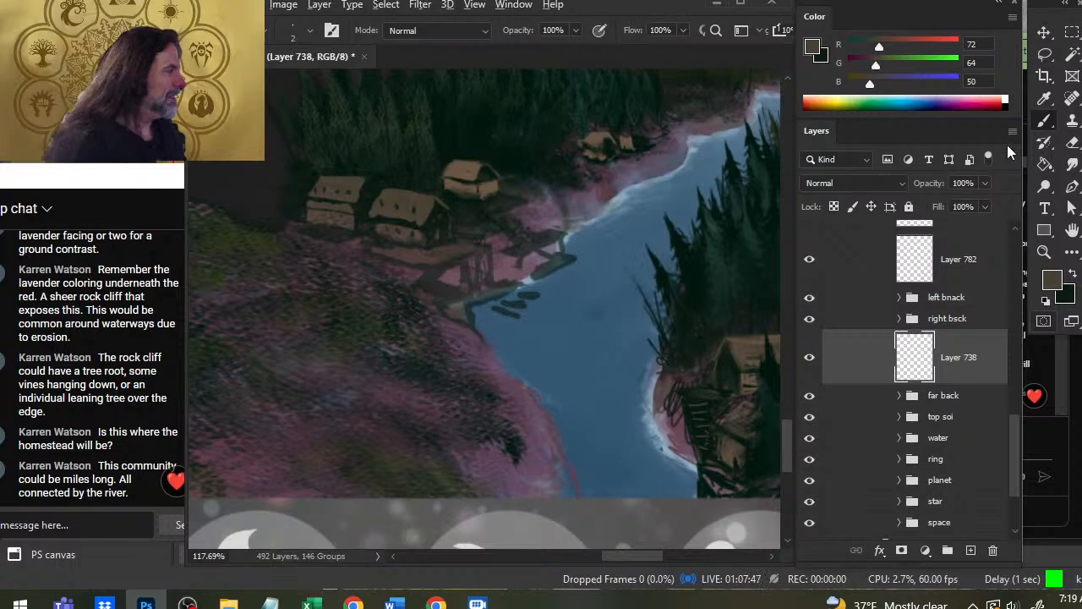
click(1046, 300)
key(x)
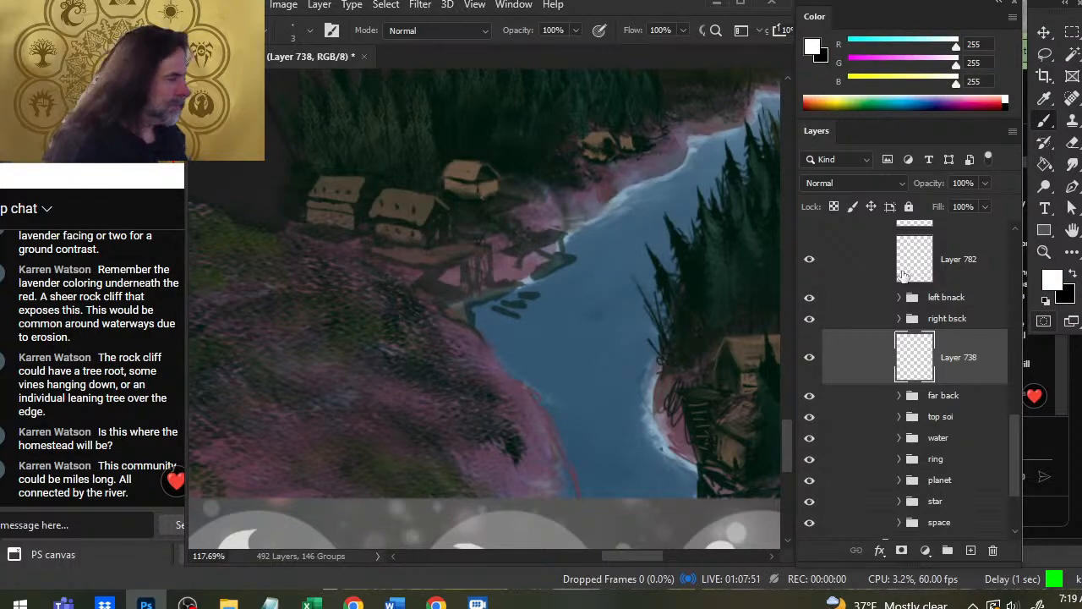
drag(1018, 415, 1010, 302)
click(809, 349)
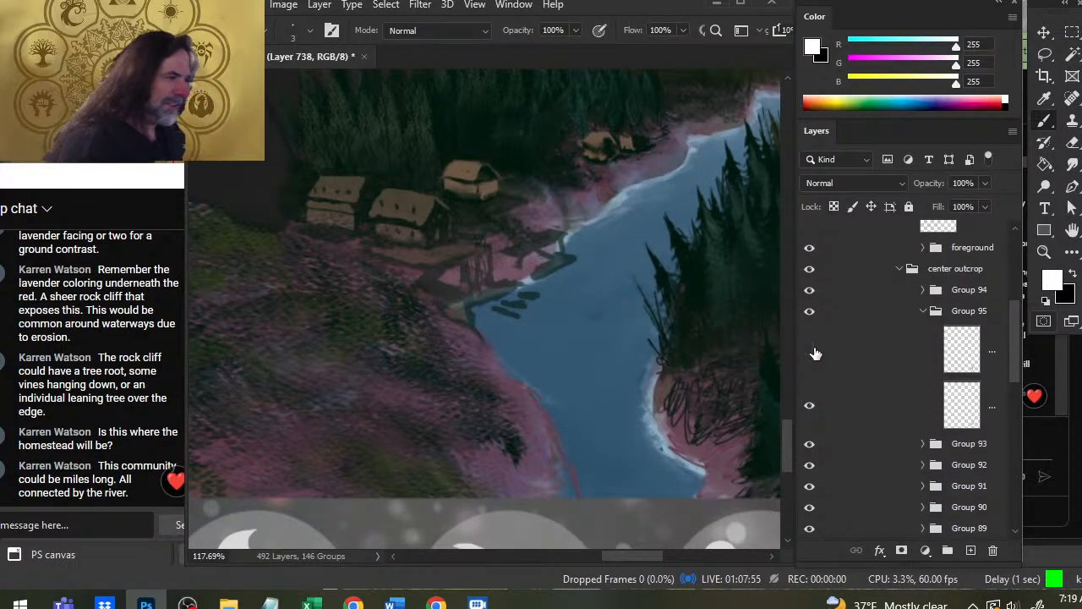
click(811, 350)
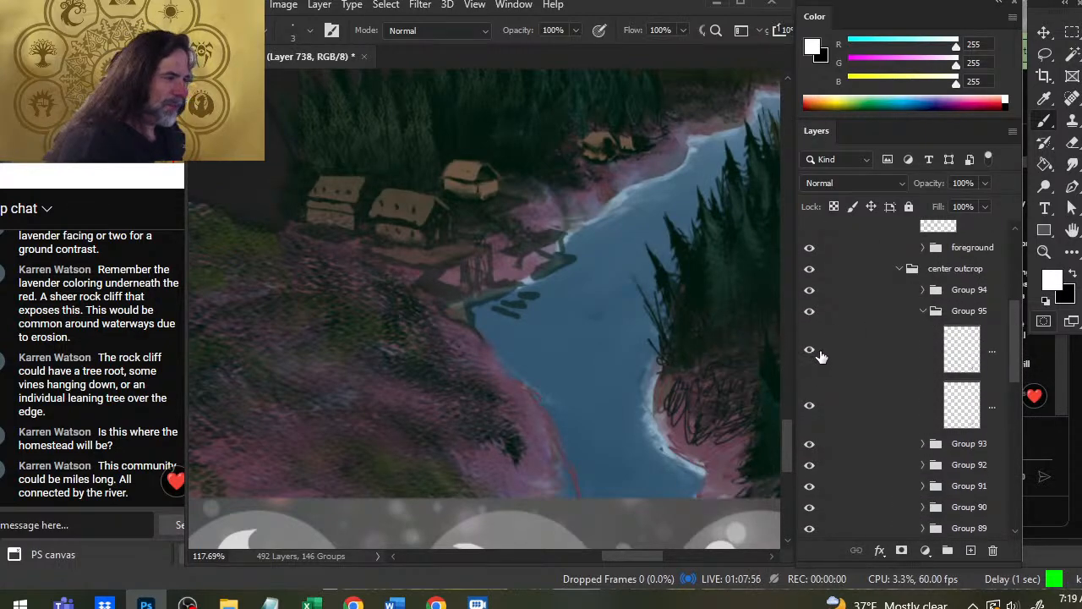
click(912, 353)
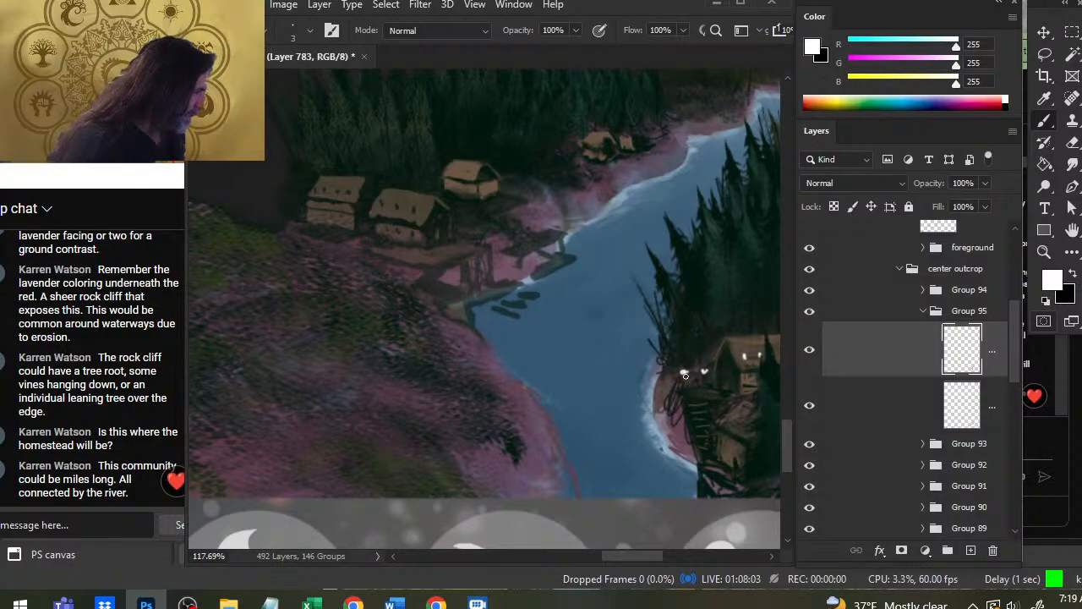
Sample the brown of the left-bank hut roof (102, 84, 66) and the dark green beside it (2, 23, 14) as brush colors.
key(z)
drag(676, 365, 590, 347)
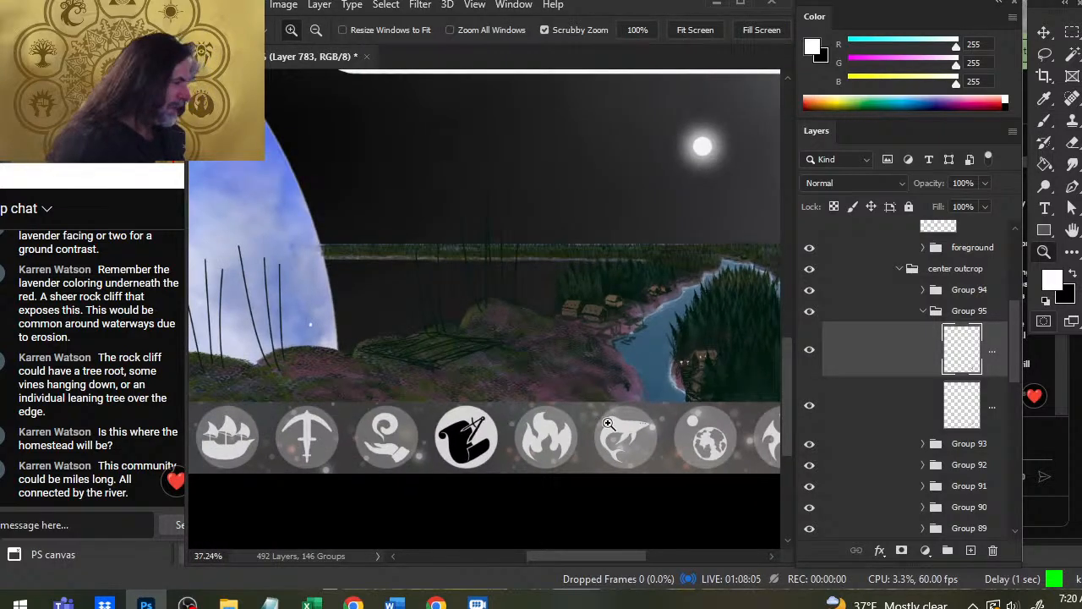
mouse_move(684, 280)
mouse_down()
mouse_move(576, 304)
mouse_move(608, 367)
mouse_up()
key(b)
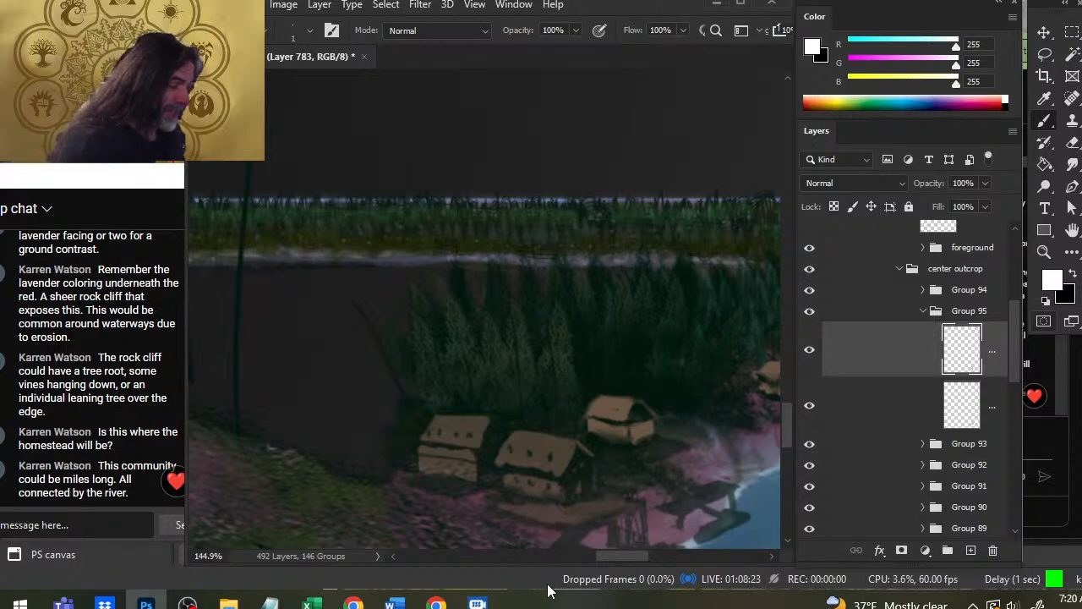
alt+click(610, 408)
key(x)
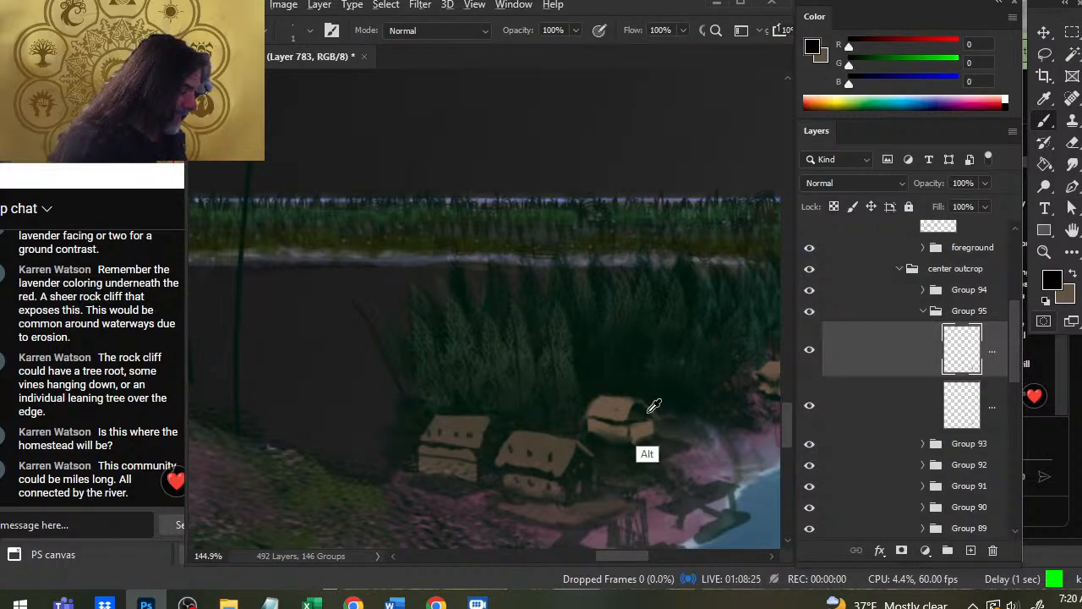
alt+click(645, 413)
drag(690, 432, 582, 437)
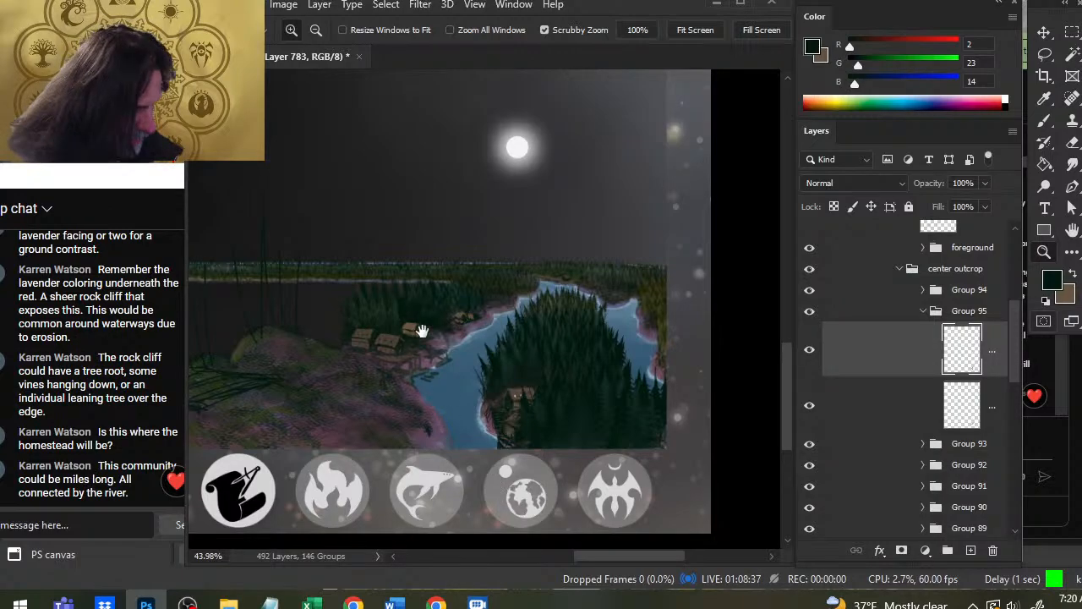
Hide the ref group that holds the forest and cabin reference photos.
drag(338, 212, 463, 476)
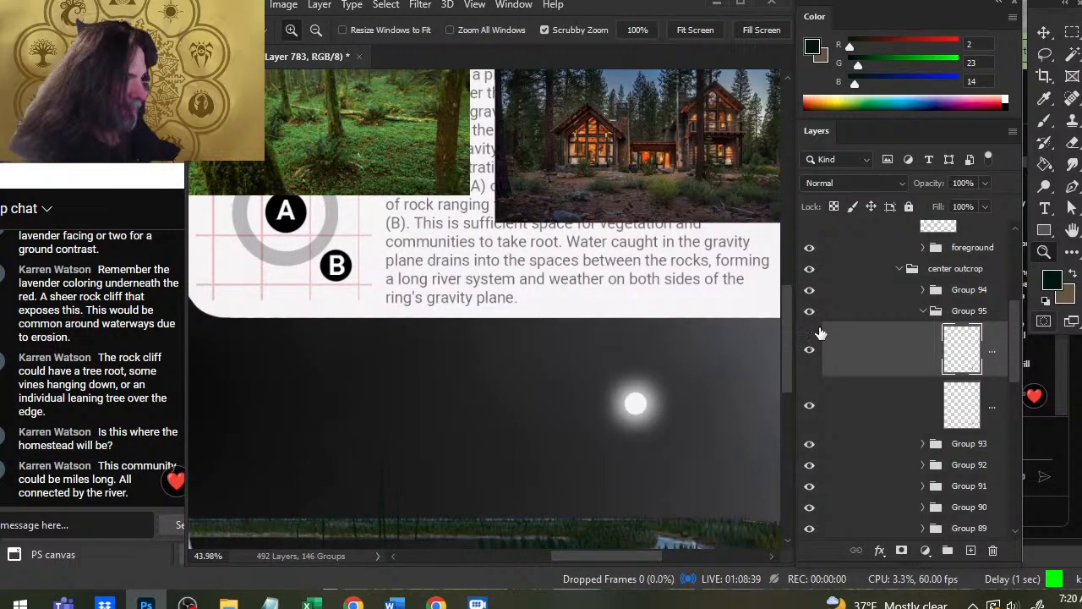
scroll(827, 273, up, 5)
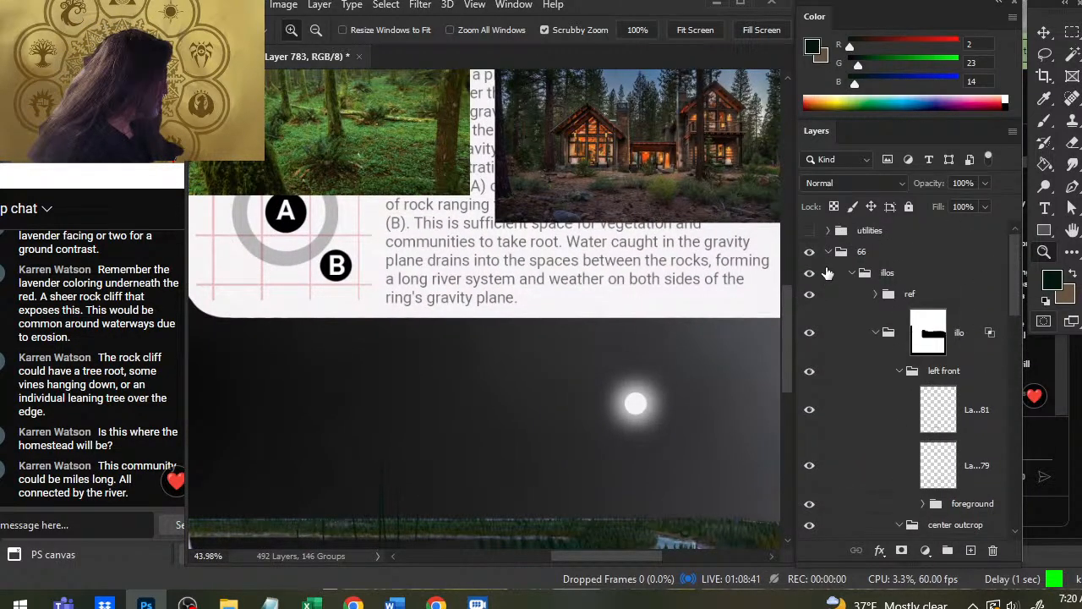
click(809, 293)
Read the Gravity Fields text, checking the planet-and-ring diagram and the illustration within the whole page layout.
drag(339, 226, 444, 237)
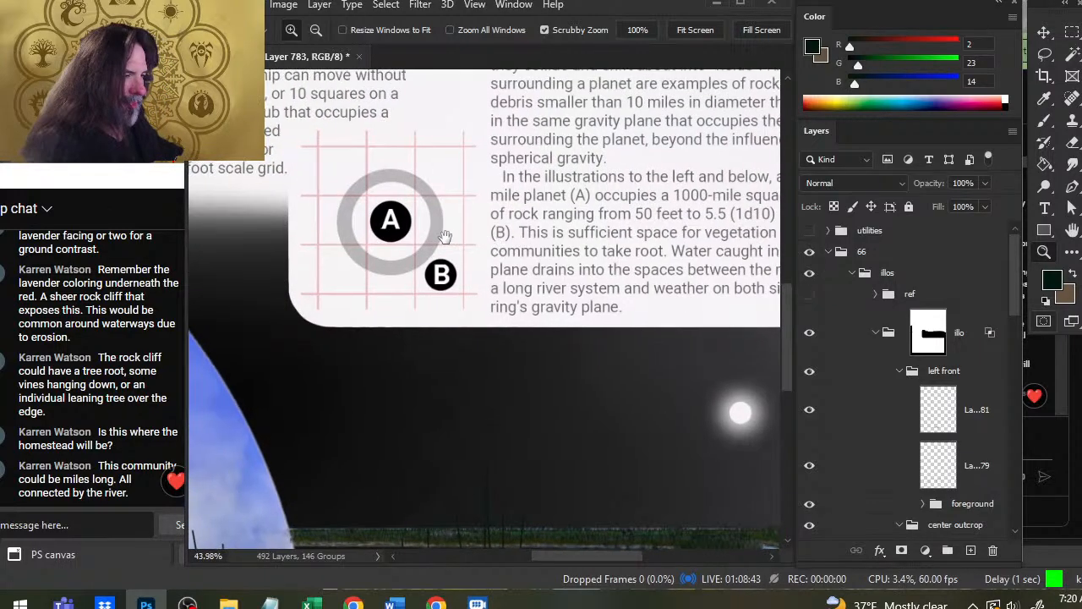
scroll(482, 332, down, 1)
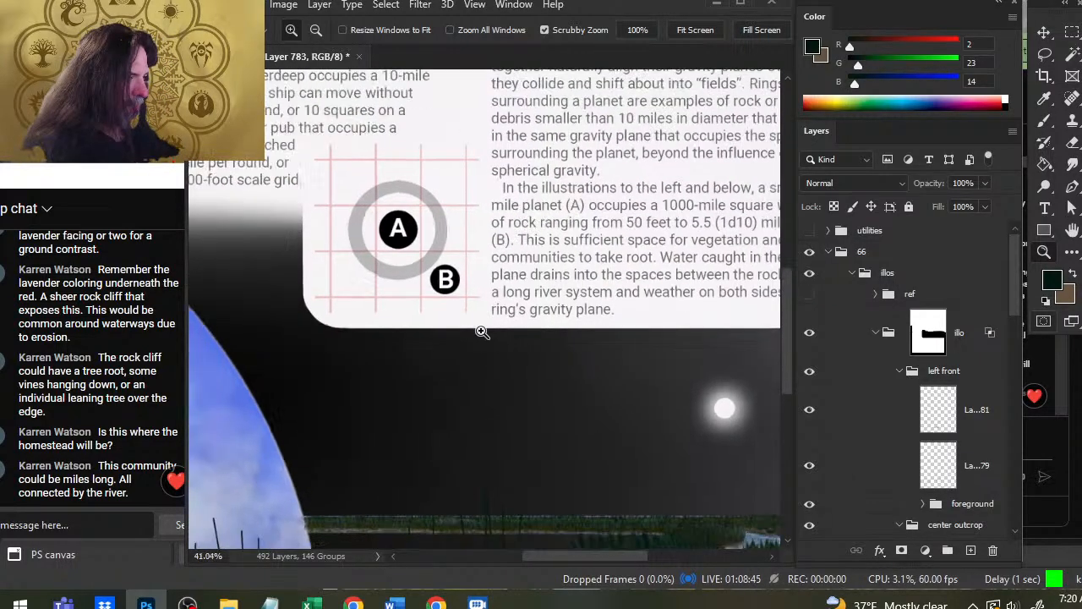
scroll(481, 333, down, 8)
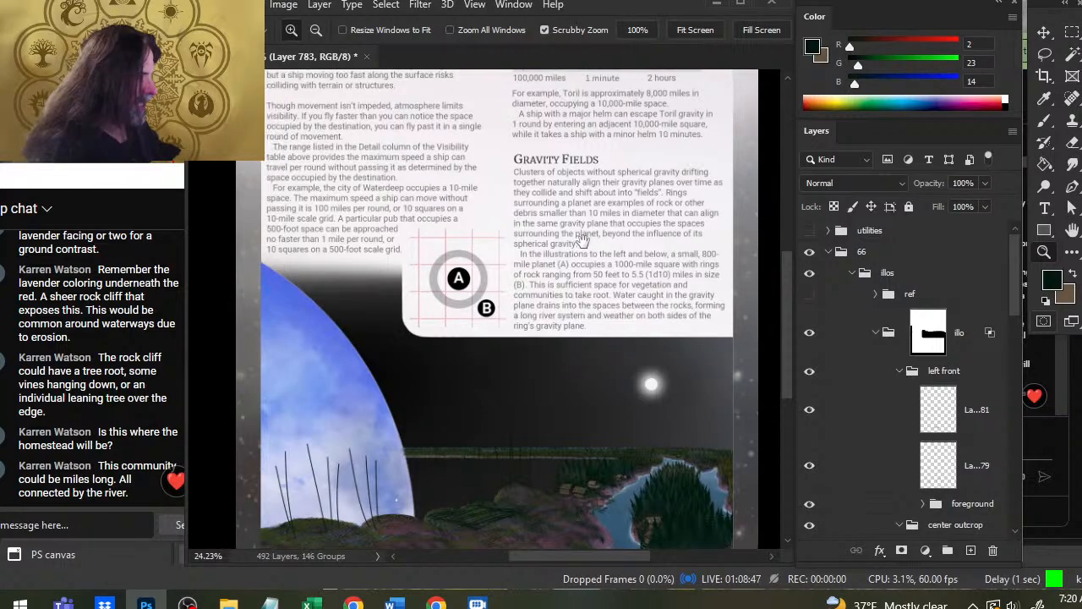
scroll(558, 241, up, 8)
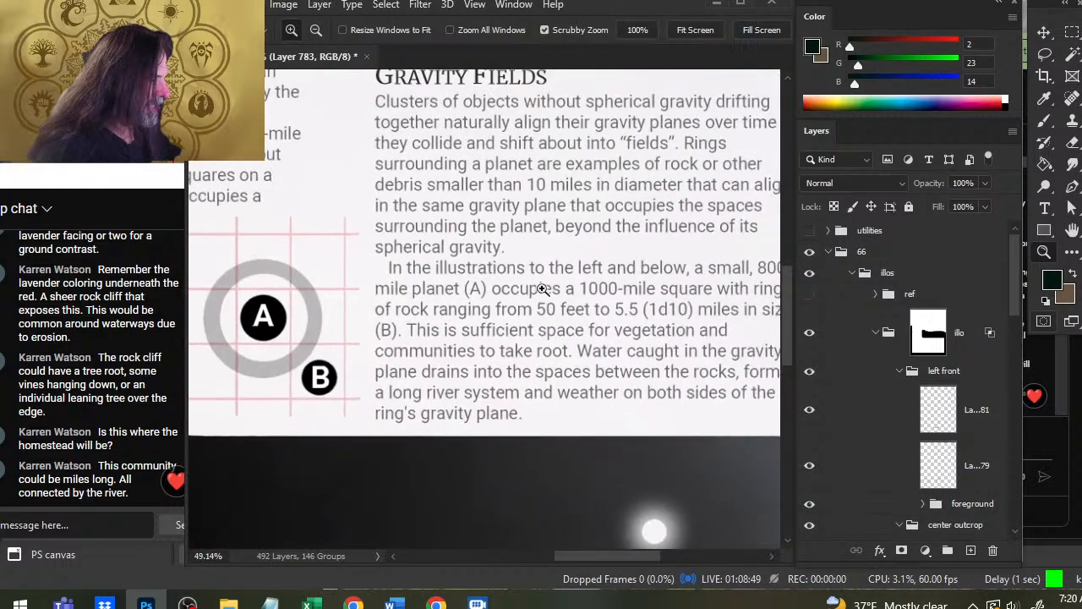
drag(542, 290, 538, 284)
drag(623, 325, 587, 309)
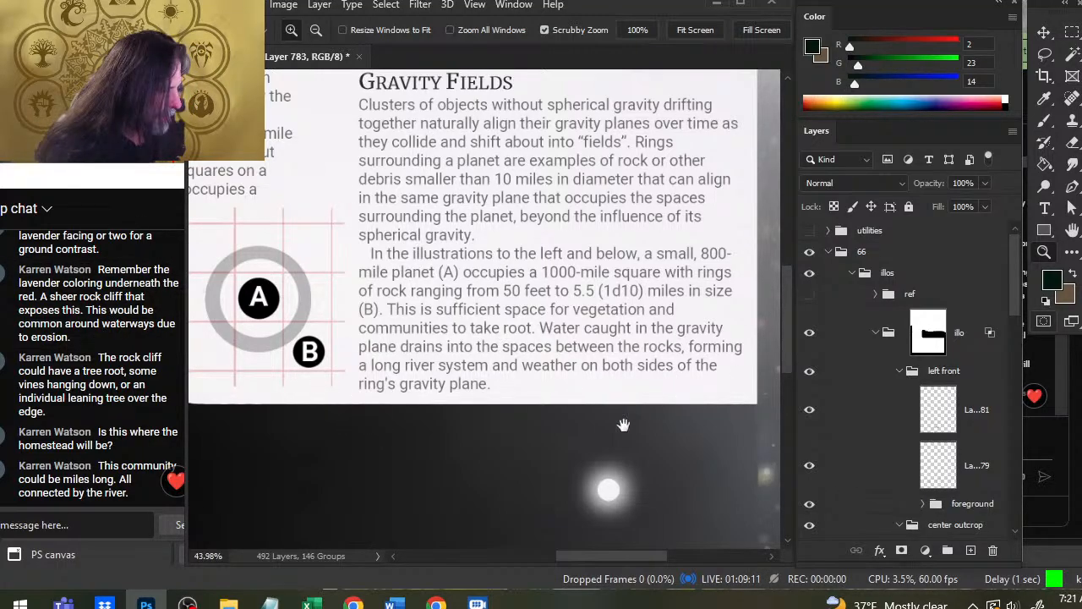
drag(647, 457, 520, 283)
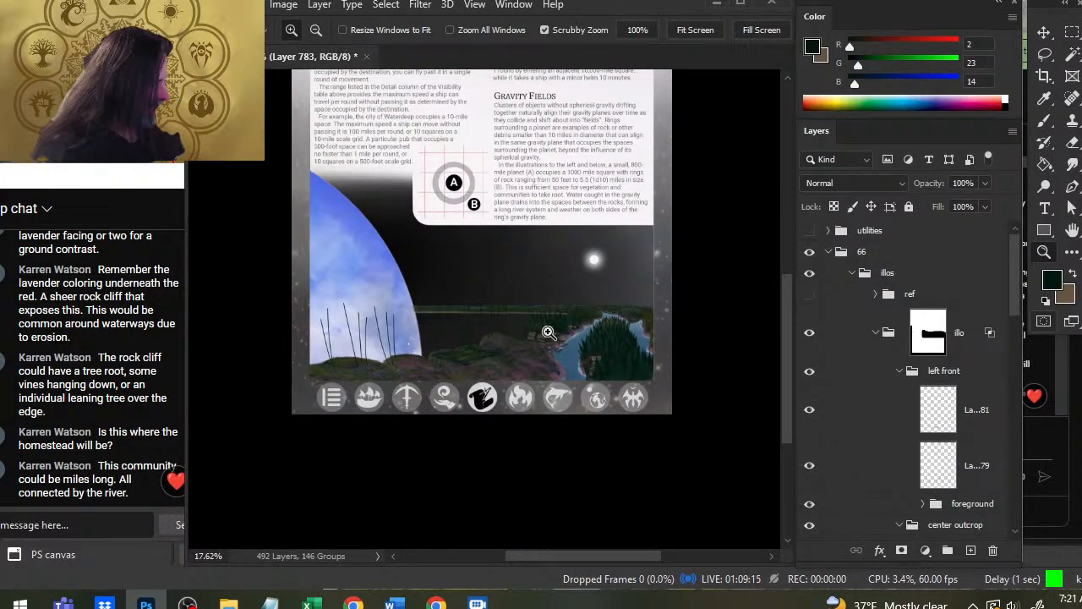
drag(529, 327, 480, 316)
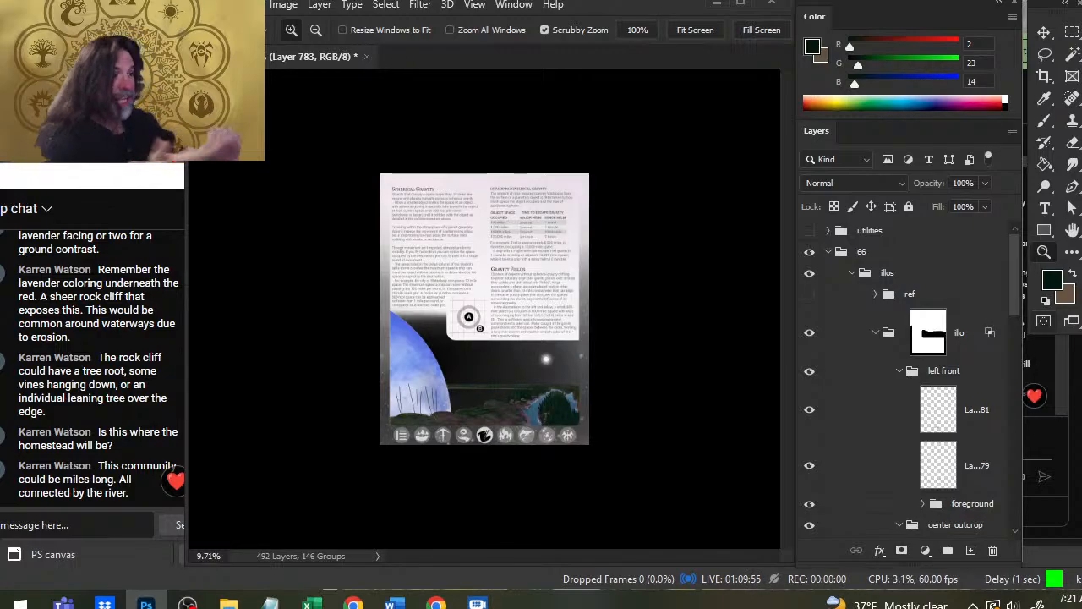
Try sketching a thin looping curve from the foreground outcrop up across the distant shoreline.
drag(477, 424, 610, 446)
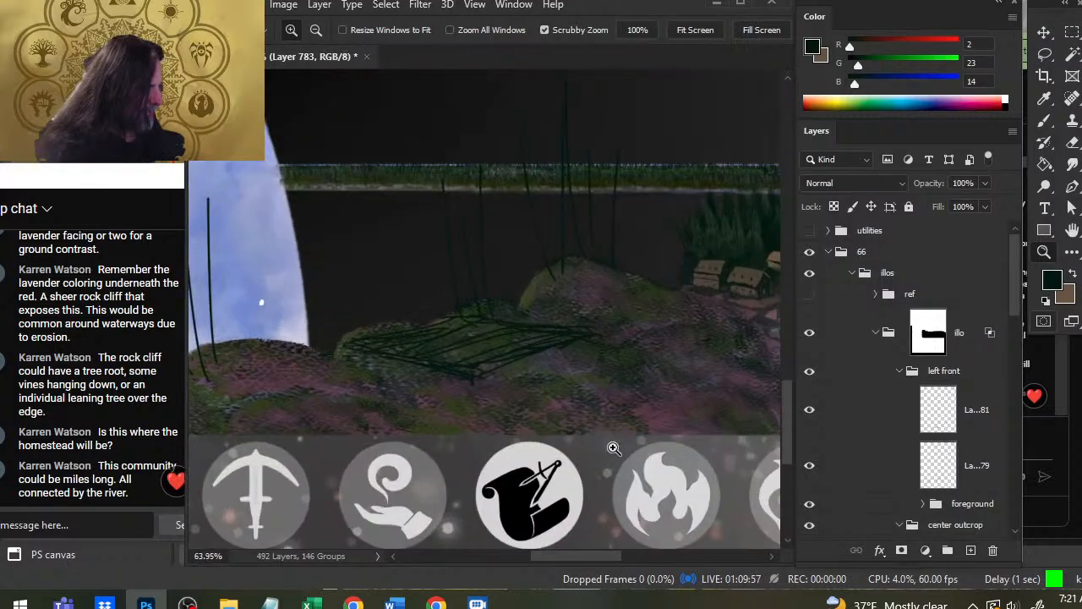
key(b)
drag(418, 297, 471, 374)
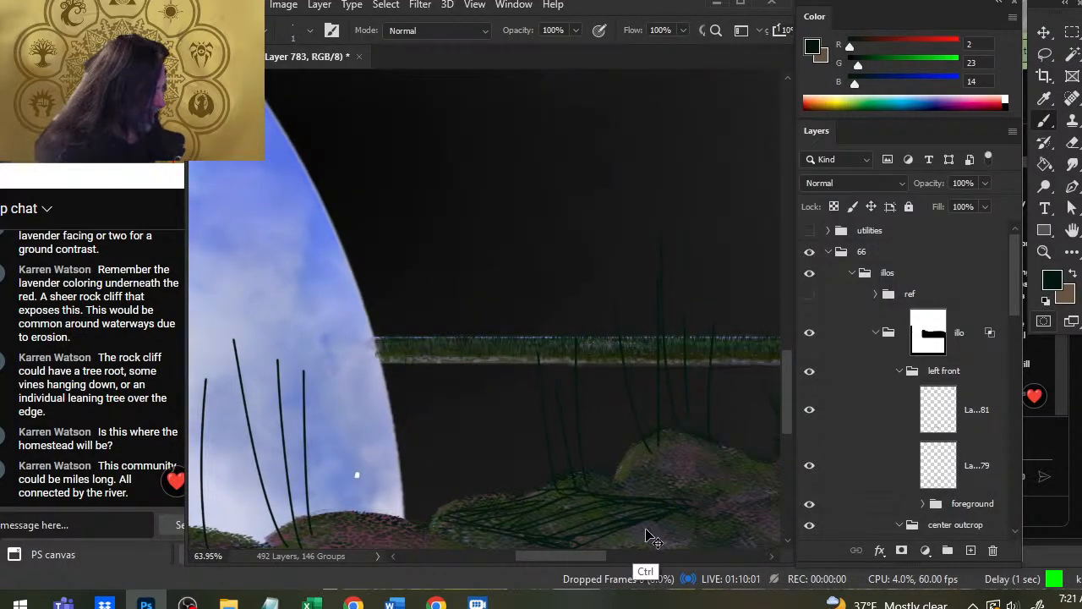
key(x)
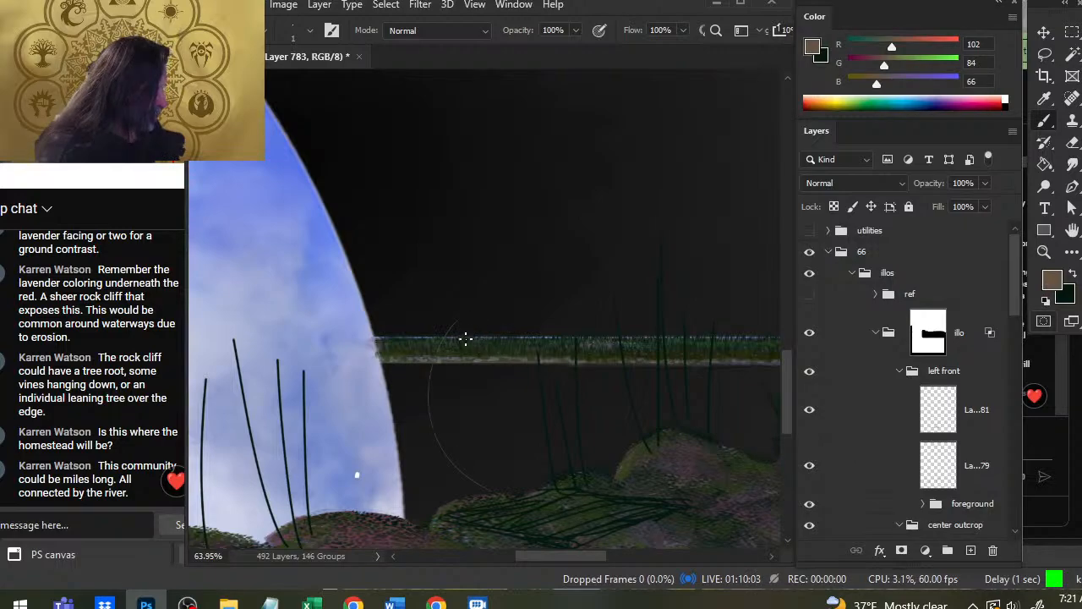
key(x)
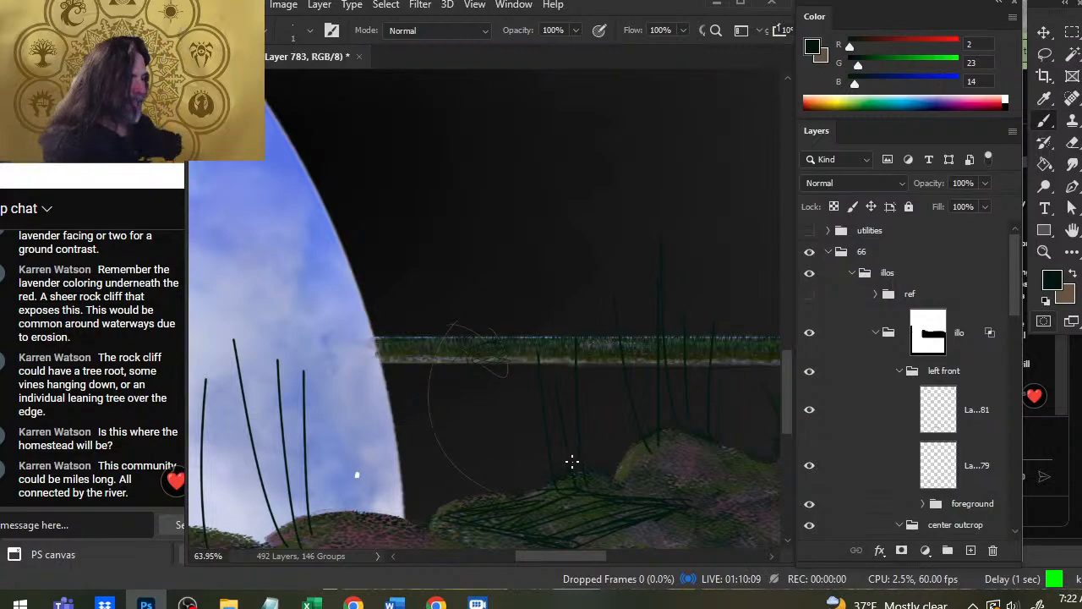
Examine the planet (A) and ring (B) grid diagram up close.
scroll(572, 461, up, 5)
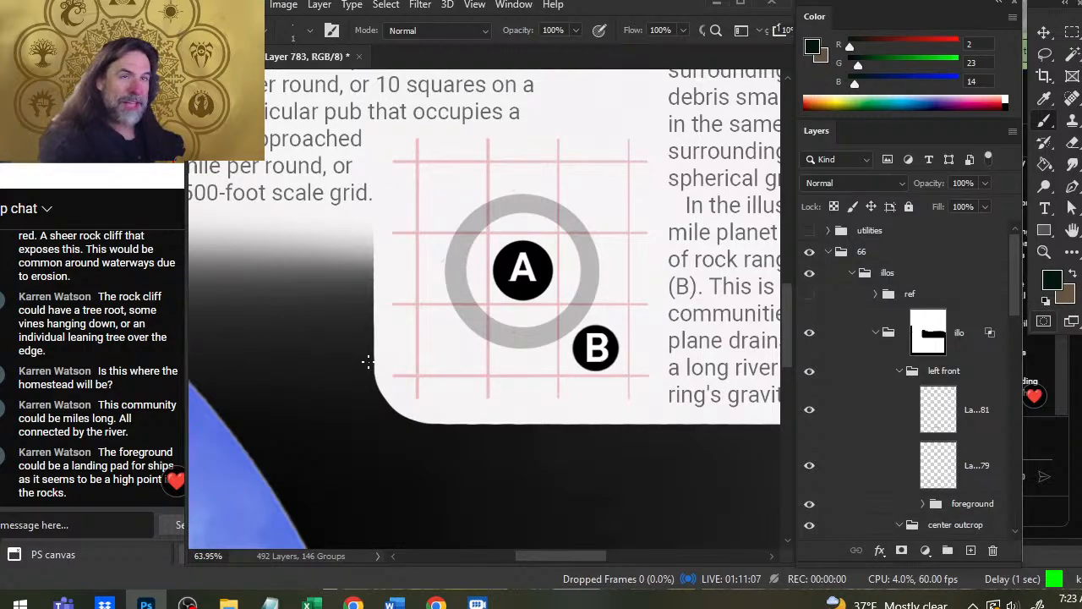
key(z)
drag(701, 267, 520, 300)
drag(456, 259, 548, 272)
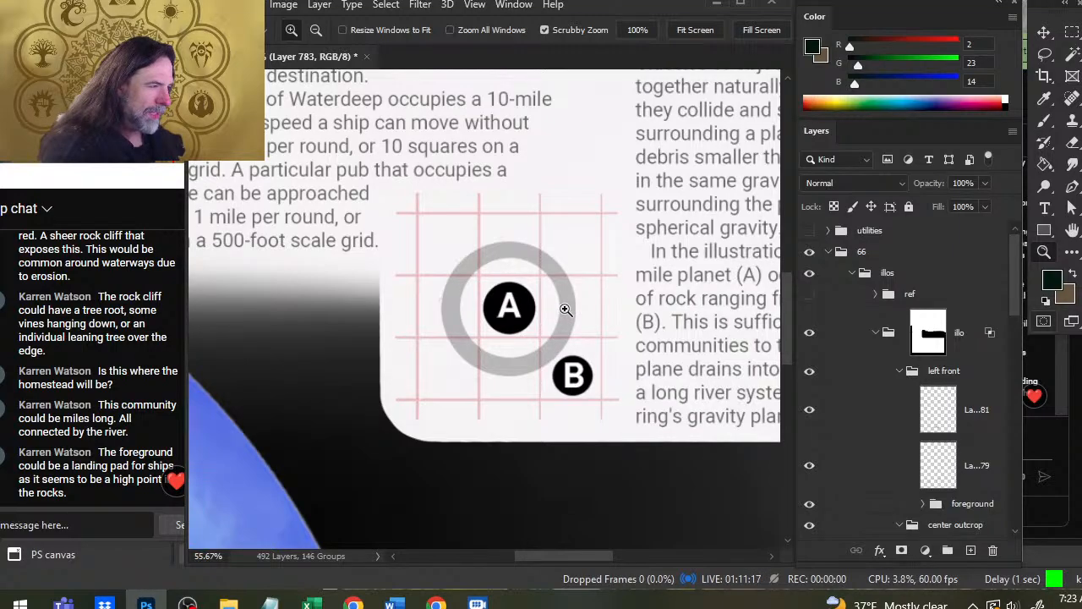
click(425, 263)
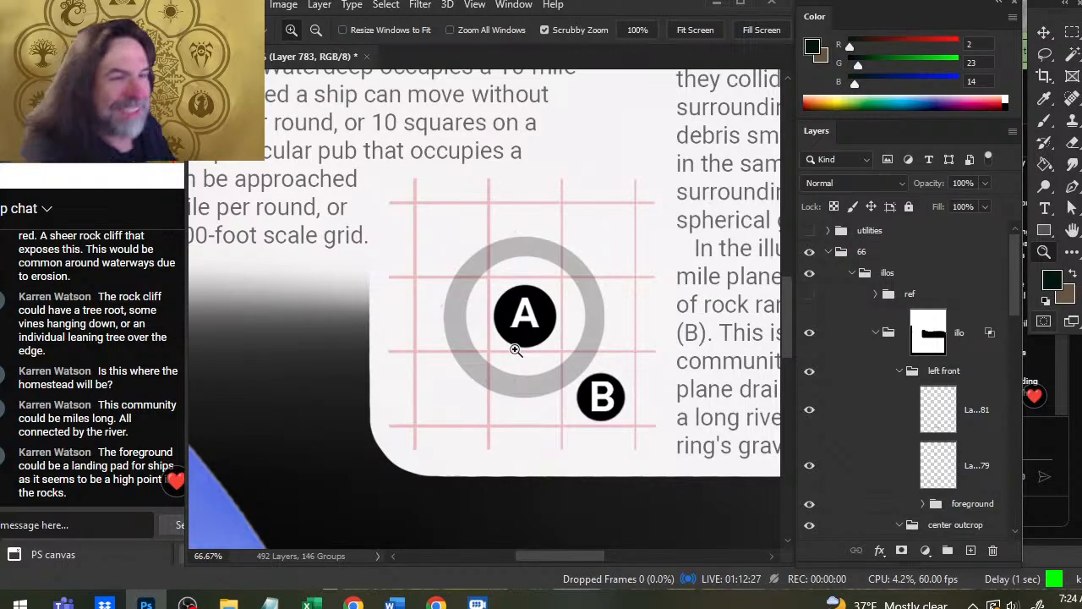
Undo the thin curve sketch and activate Layer 781 in the left front group for painting with a 5 px brush.
scroll(677, 282, down, 6)
drag(653, 462, 492, 235)
scroll(465, 303, up, 5)
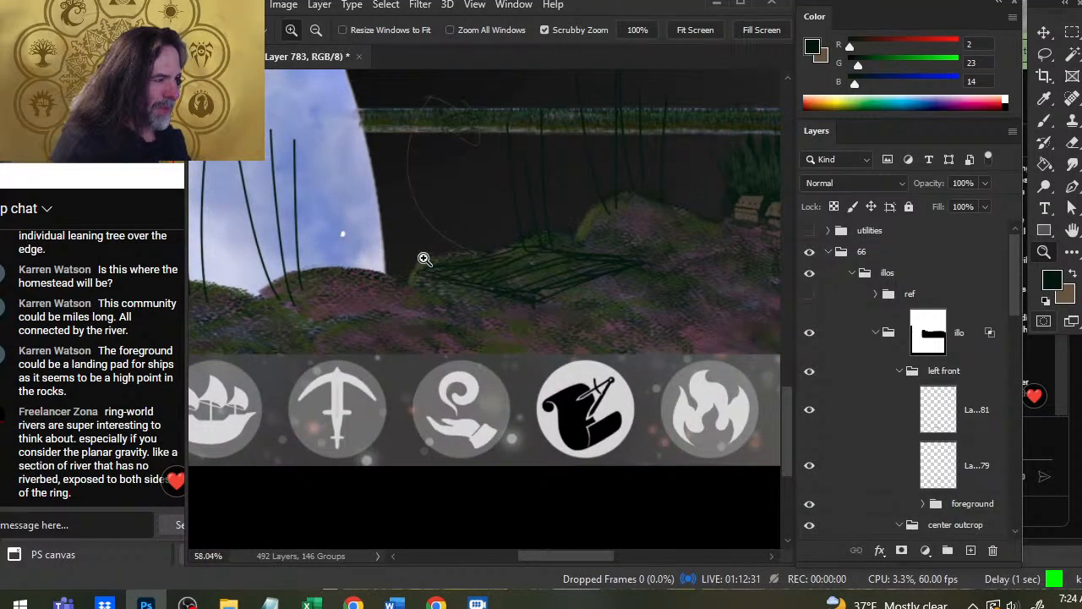
ctrl+click(594, 300)
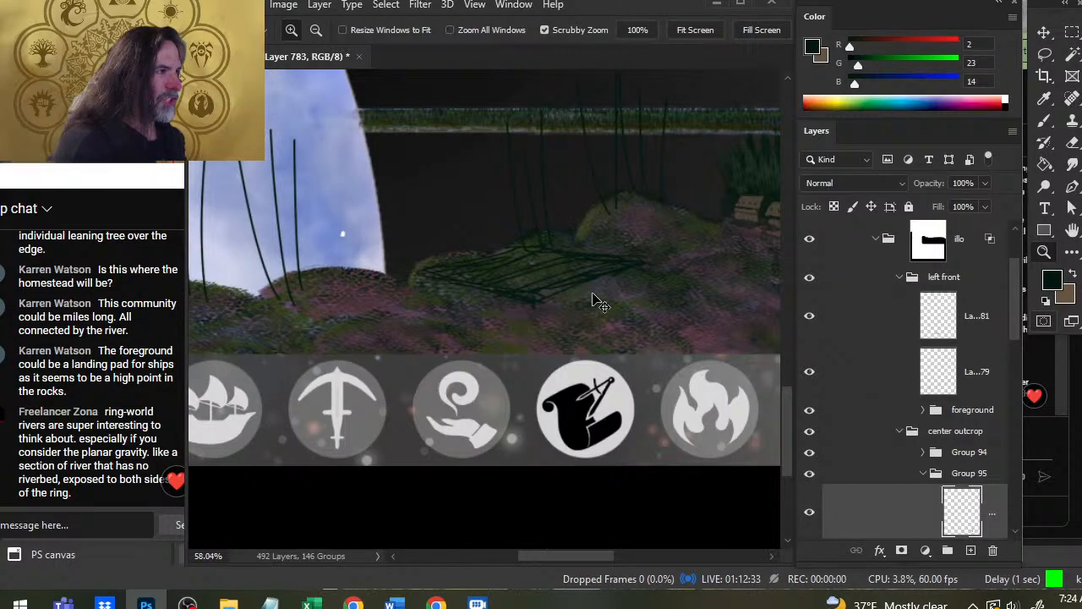
click(809, 513)
click(809, 513)
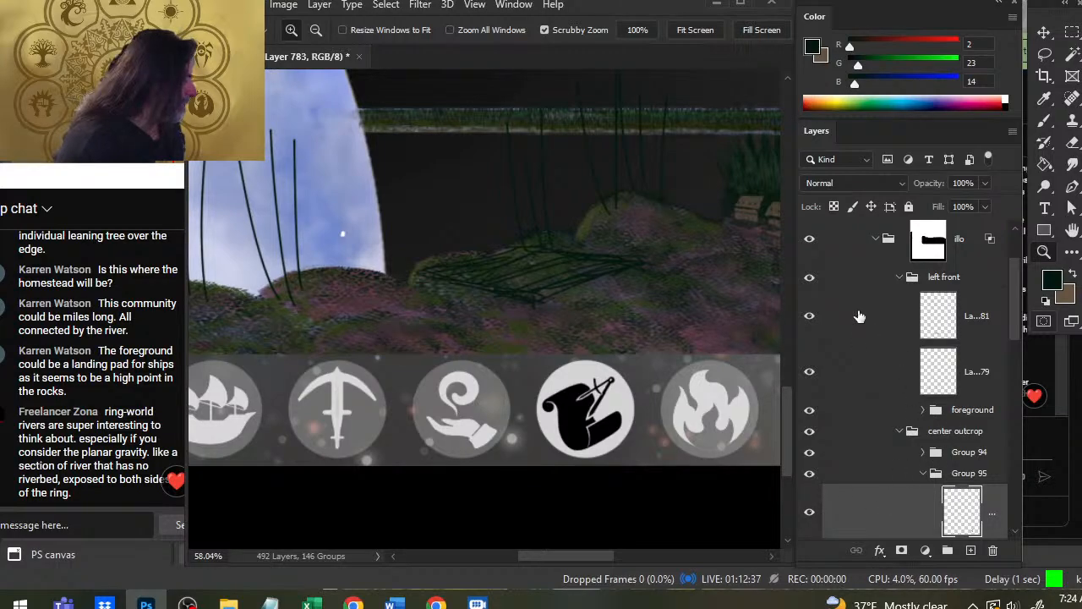
click(826, 323)
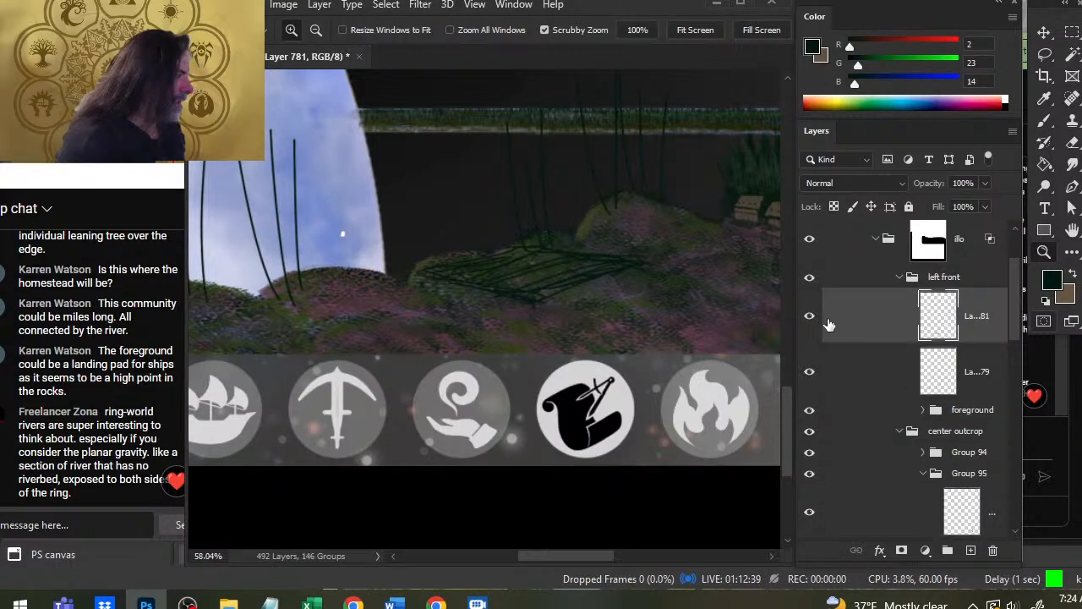
key(b)
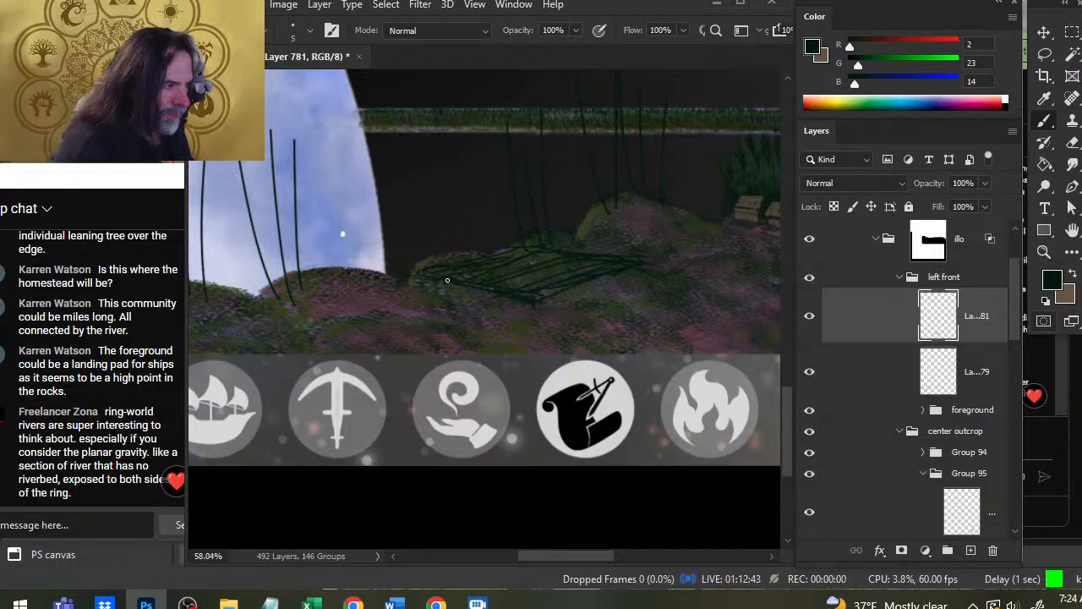
Extend the platform sketch into a point over the planet's edge, shift the whole sketch slightly left and trim the pointed tip.
mouse_move(447, 280)
mouse_down()
mouse_move(377, 266)
mouse_move(431, 270)
mouse_up()
drag(367, 261, 386, 264)
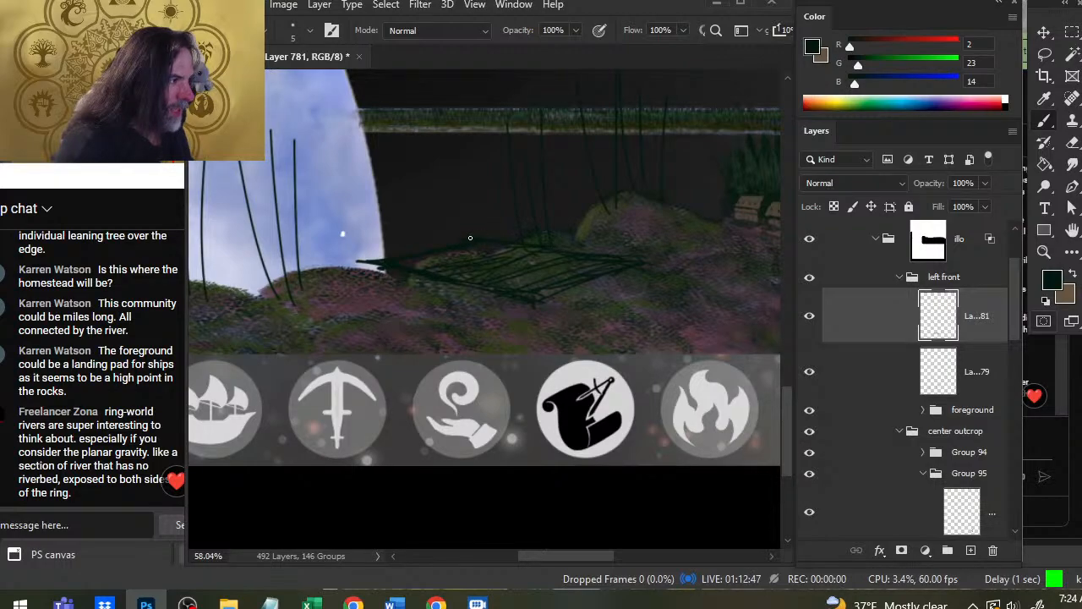
key(v)
drag(603, 295, 555, 285)
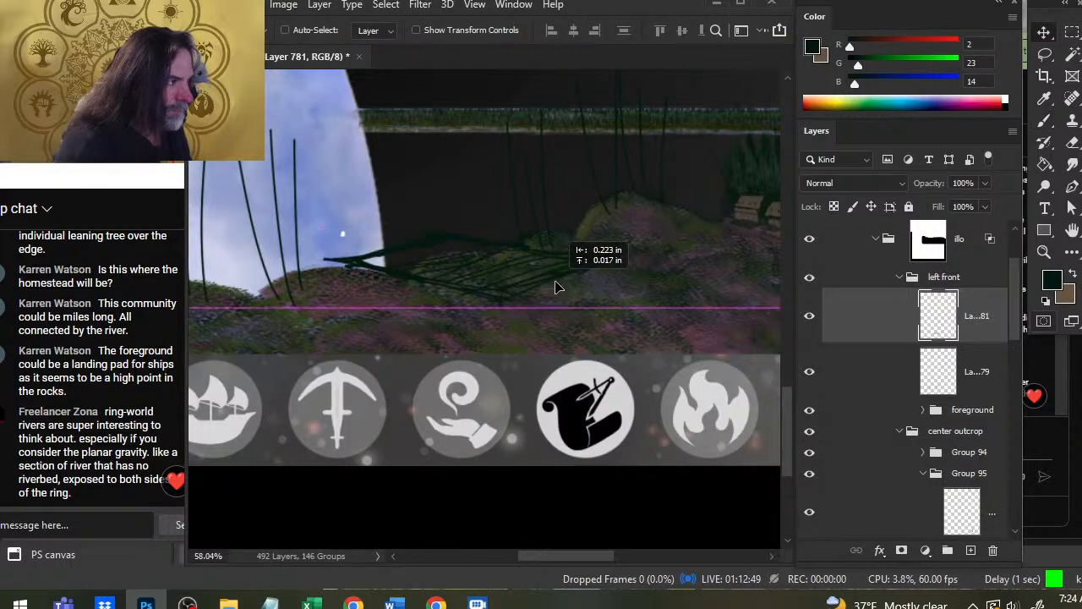
key(e)
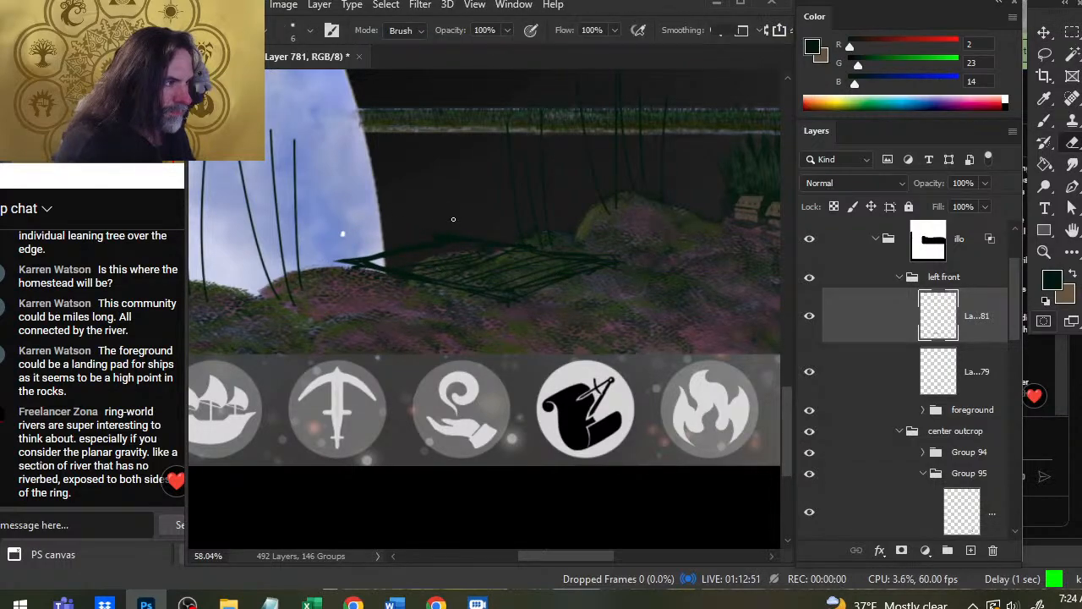
mouse_move(333, 261)
mouse_down()
mouse_move(456, 239)
mouse_move(458, 249)
mouse_up()
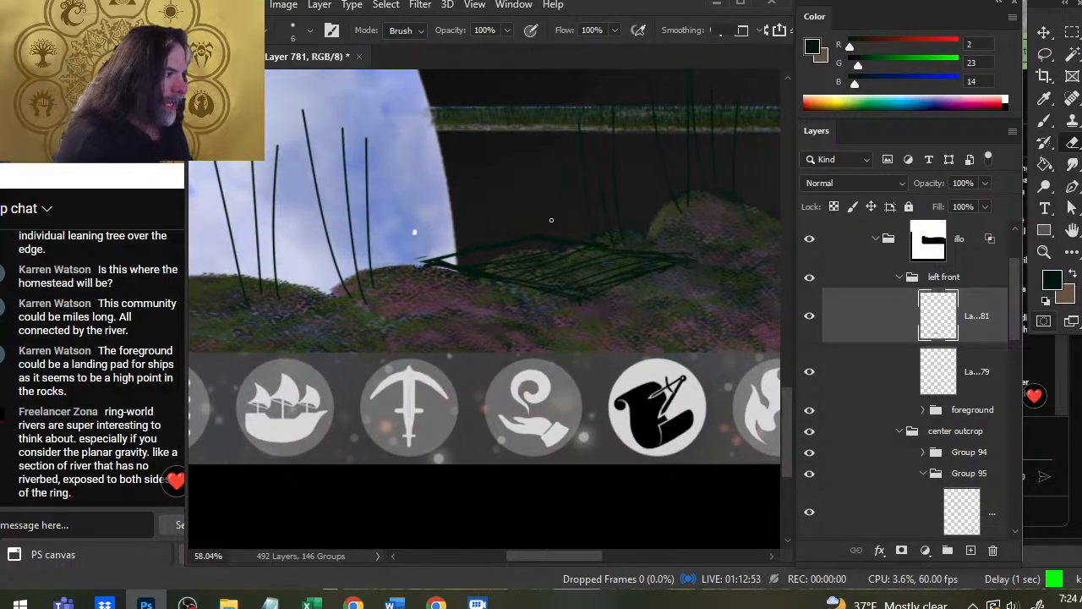
Sketch a rough dark green ship hull above the platform, with a looped round nose, a long top line and a strut onto the outcrop.
key(b)
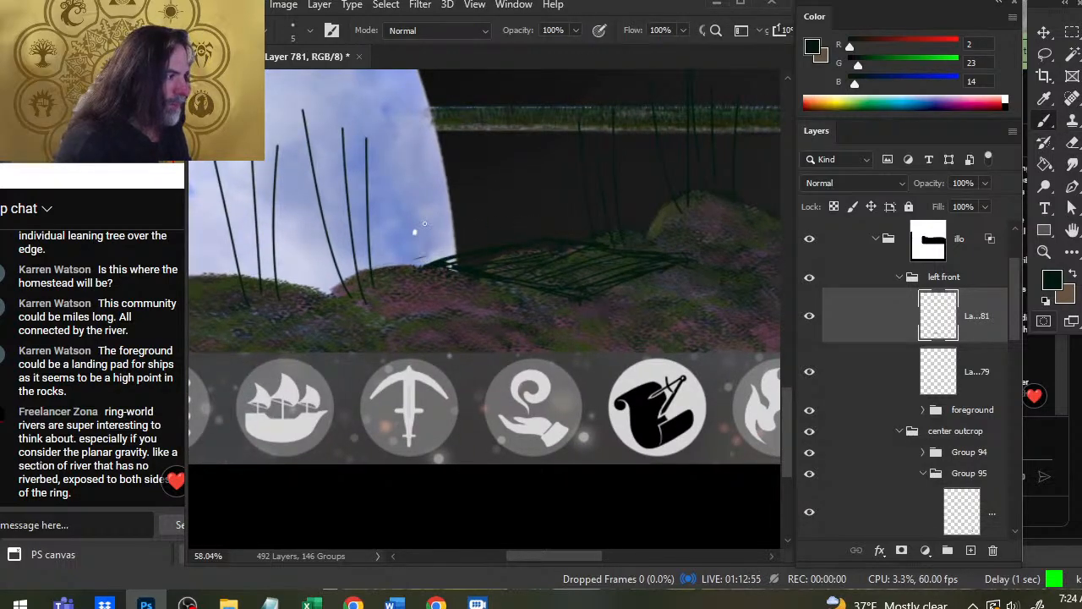
mouse_move(398, 225)
mouse_down()
mouse_move(304, 211)
mouse_move(368, 225)
mouse_move(453, 217)
mouse_move(428, 221)
mouse_move(500, 194)
mouse_move(349, 255)
mouse_up()
drag(349, 255, 377, 267)
mouse_move(433, 205)
mouse_down()
mouse_move(382, 264)
mouse_move(377, 252)
mouse_move(428, 210)
mouse_move(385, 254)
mouse_move(397, 221)
mouse_move(416, 232)
mouse_move(384, 222)
mouse_move(448, 199)
mouse_move(406, 205)
mouse_up()
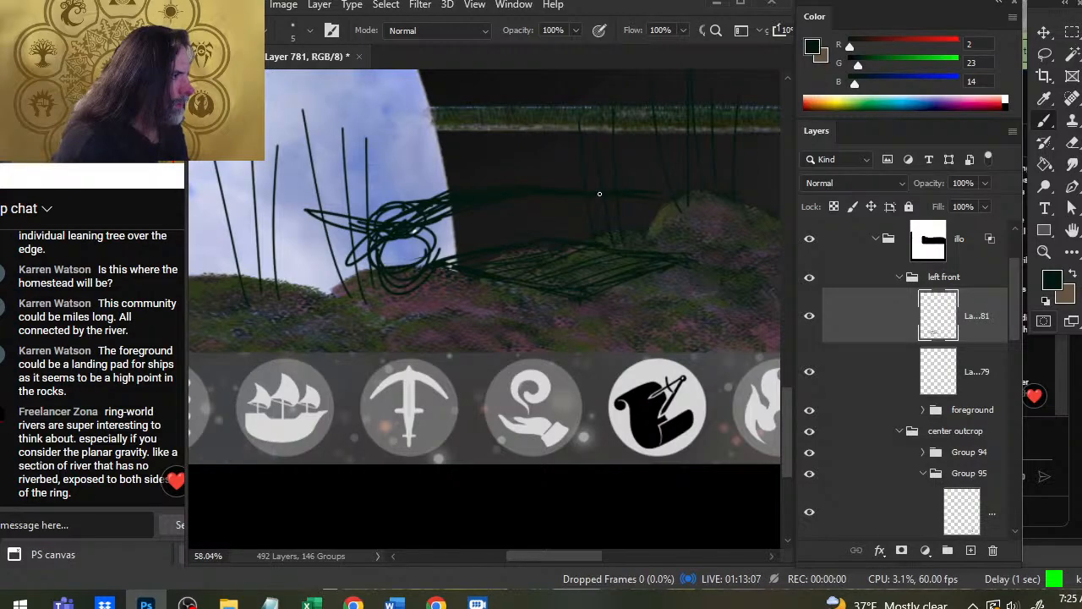
drag(681, 198, 629, 241)
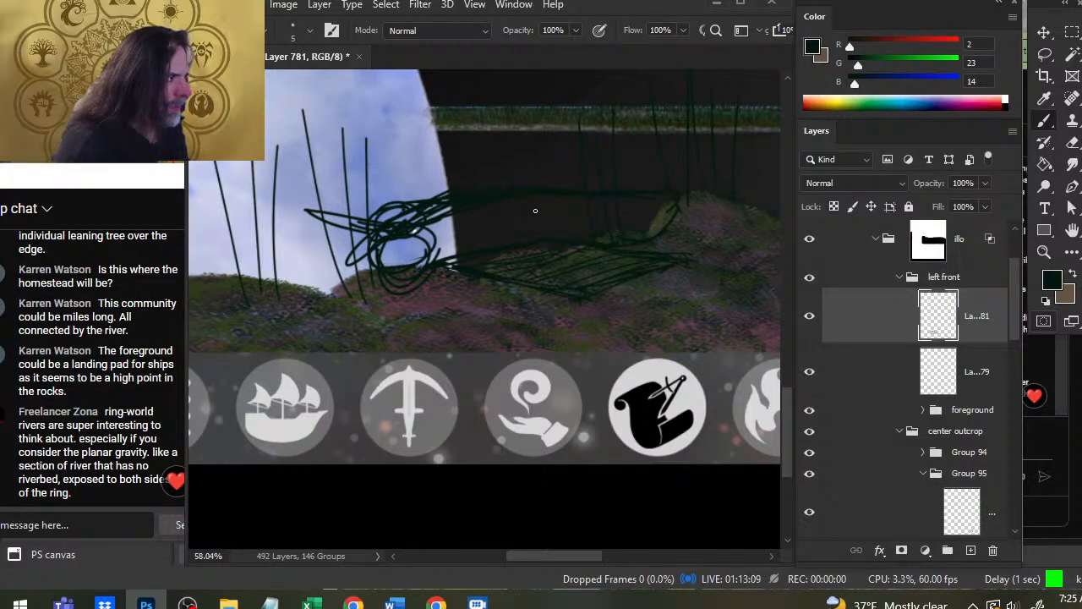
drag(450, 255, 448, 223)
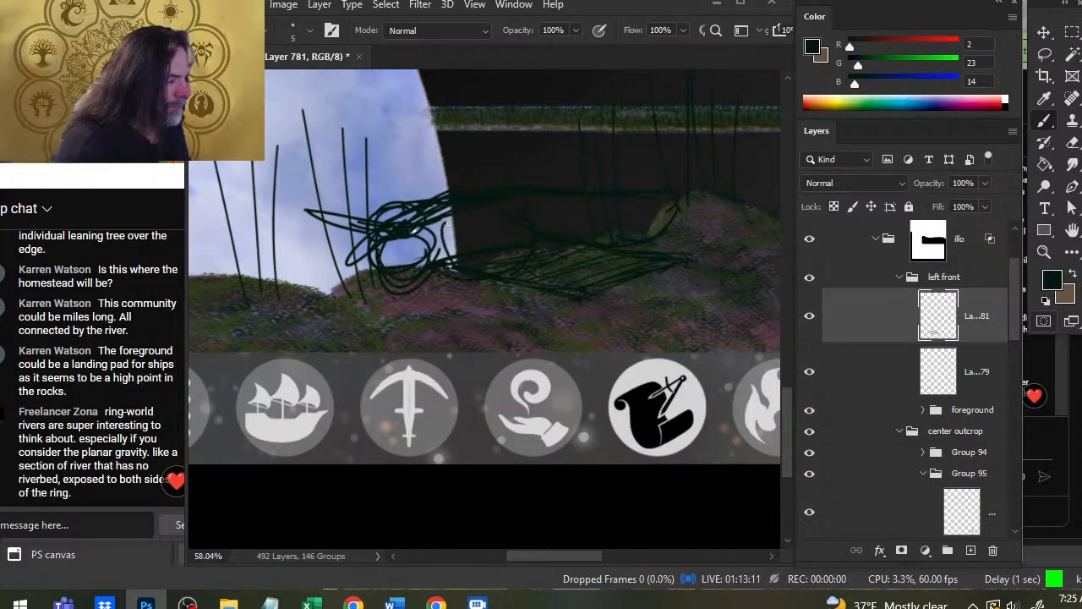
mouse_move(452, 264)
mouse_down()
mouse_move(447, 291)
mouse_move(414, 315)
mouse_move(435, 350)
mouse_up()
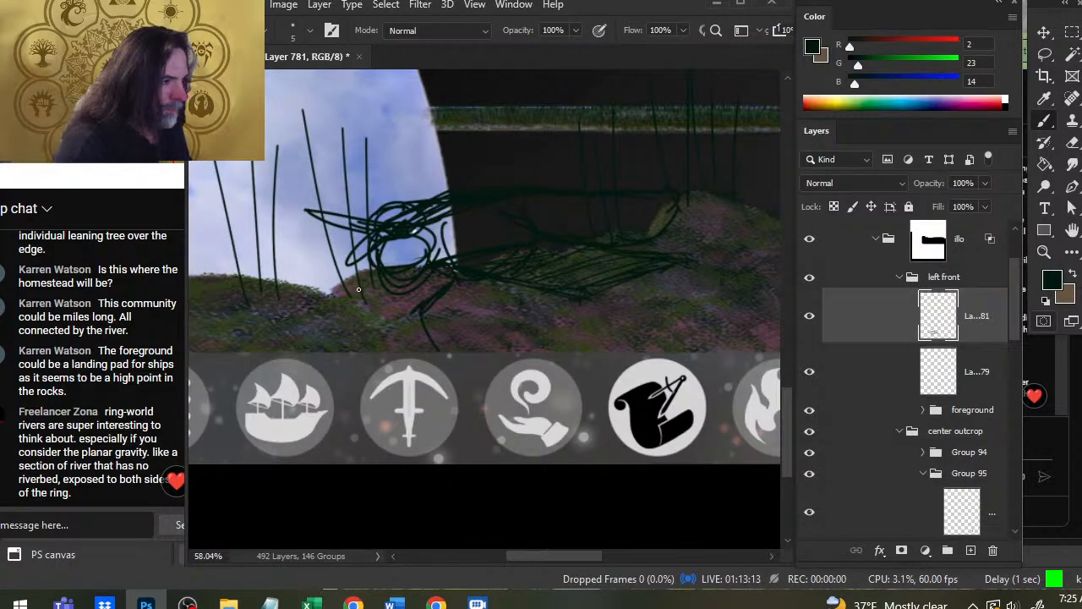
Erase the stray strokes sticking out beyond the ship's looped nose, enlarging the eraser to 40 px.
key(e)
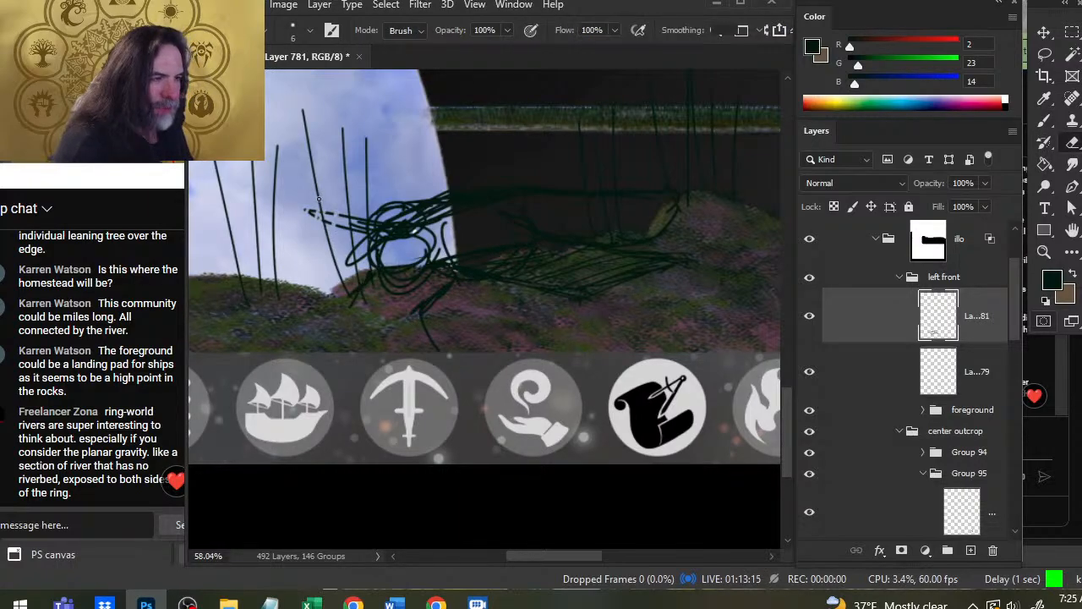
key(bracketright)
key(bracketright)
key(bracketright)
key(bracketright)
key(bracketright)
key(bracketright)
key(bracketright)
key(bracketright)
key(bracketright)
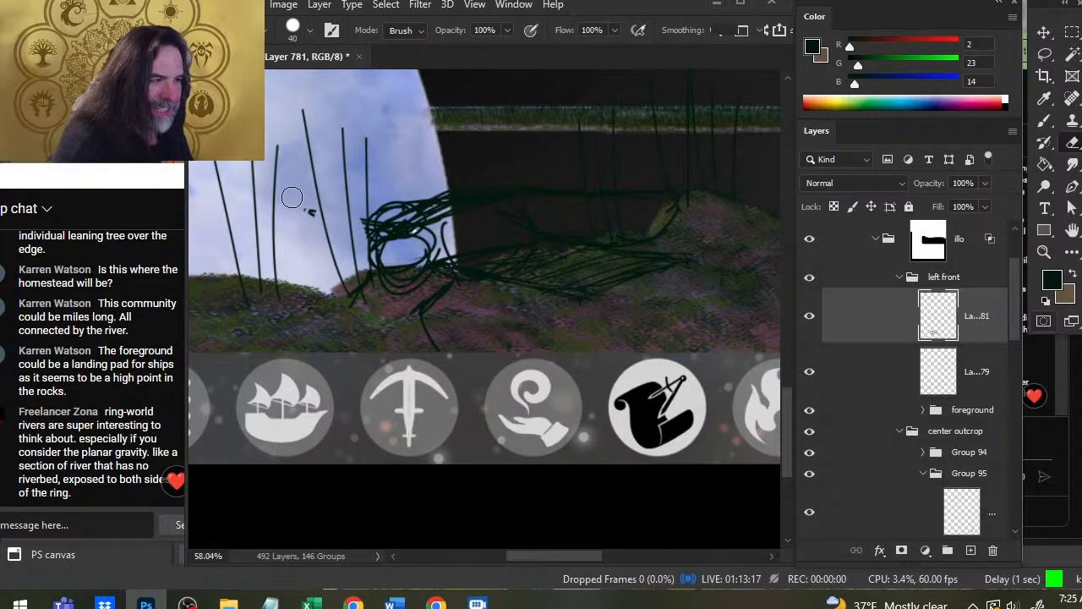
Sketch curved leg lines below the platform, diagonal lines above the hull and a long looping wing across the planet in dark green.
key(b)
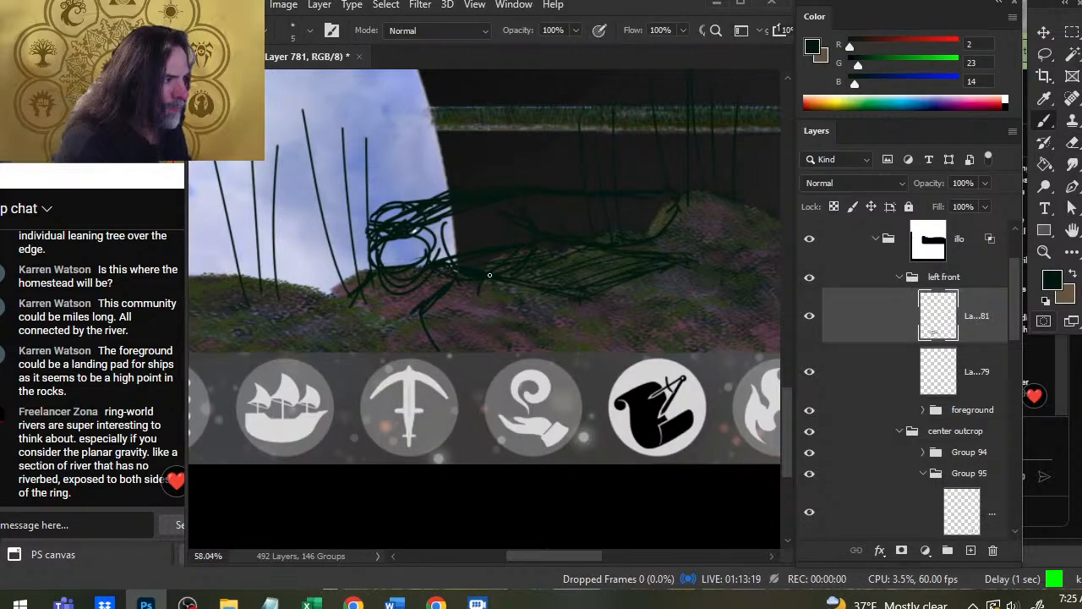
drag(488, 275, 579, 378)
mouse_move(519, 269)
mouse_down()
mouse_move(553, 288)
mouse_move(590, 344)
mouse_up()
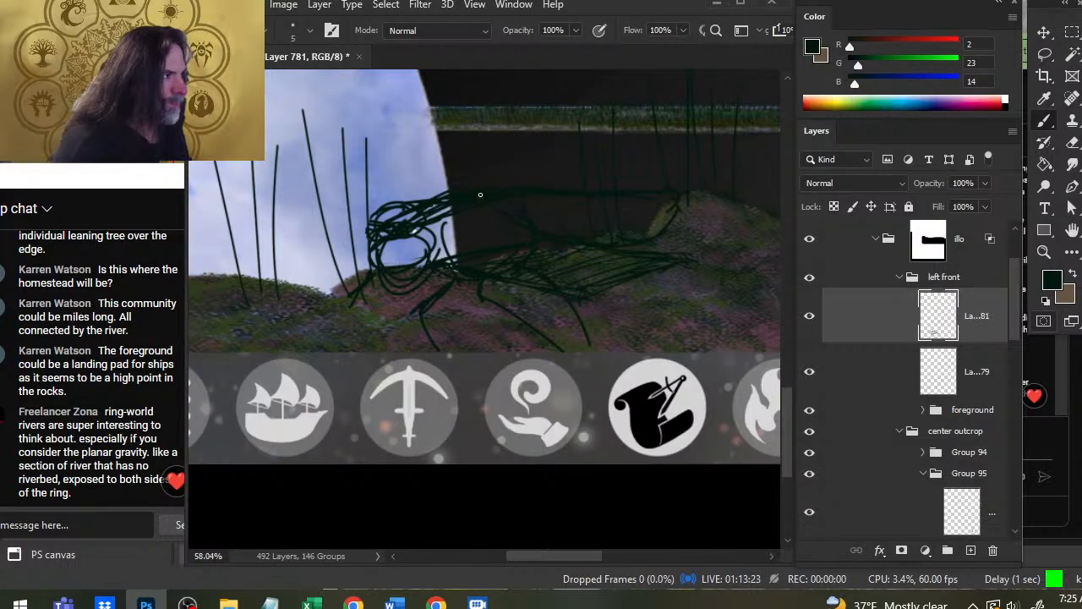
drag(532, 131, 558, 105)
drag(494, 217, 590, 105)
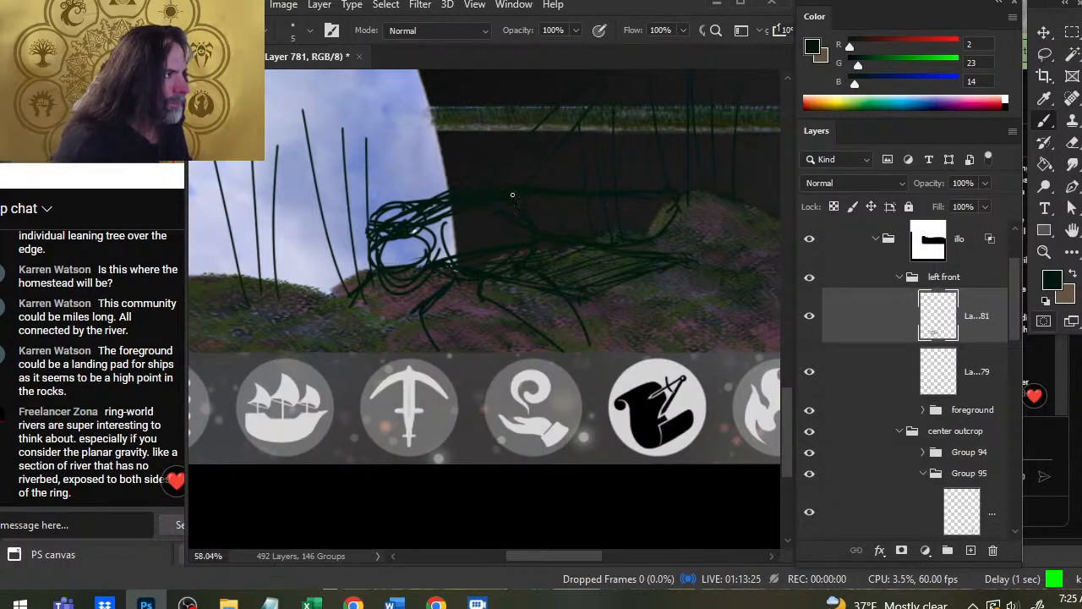
drag(416, 200, 328, 75)
mouse_move(433, 228)
mouse_down()
mouse_move(482, 329)
mouse_move(349, 131)
mouse_move(381, 197)
mouse_up()
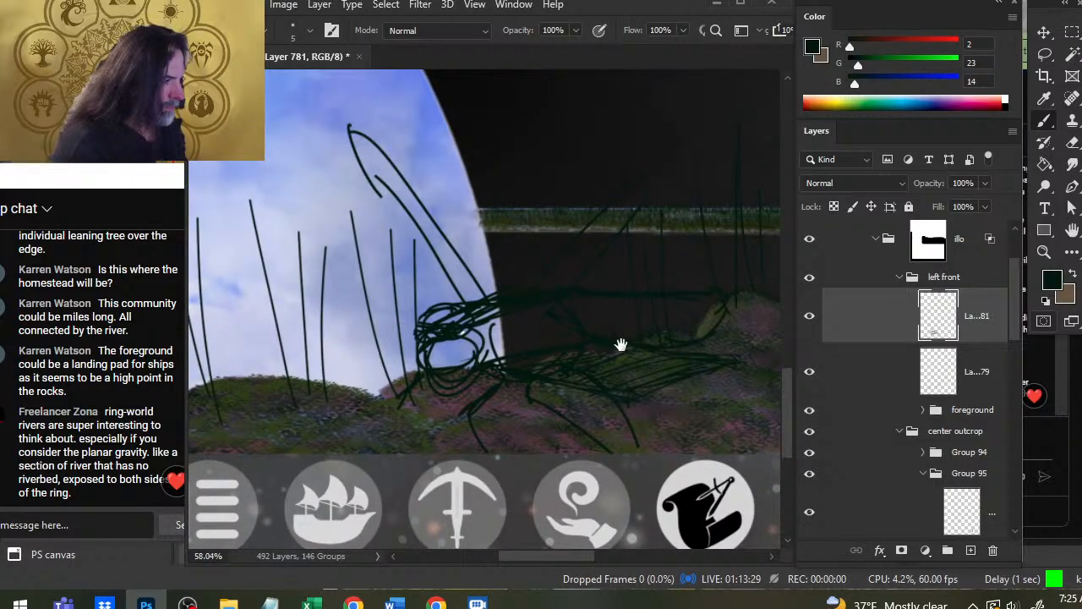
drag(615, 346, 526, 243)
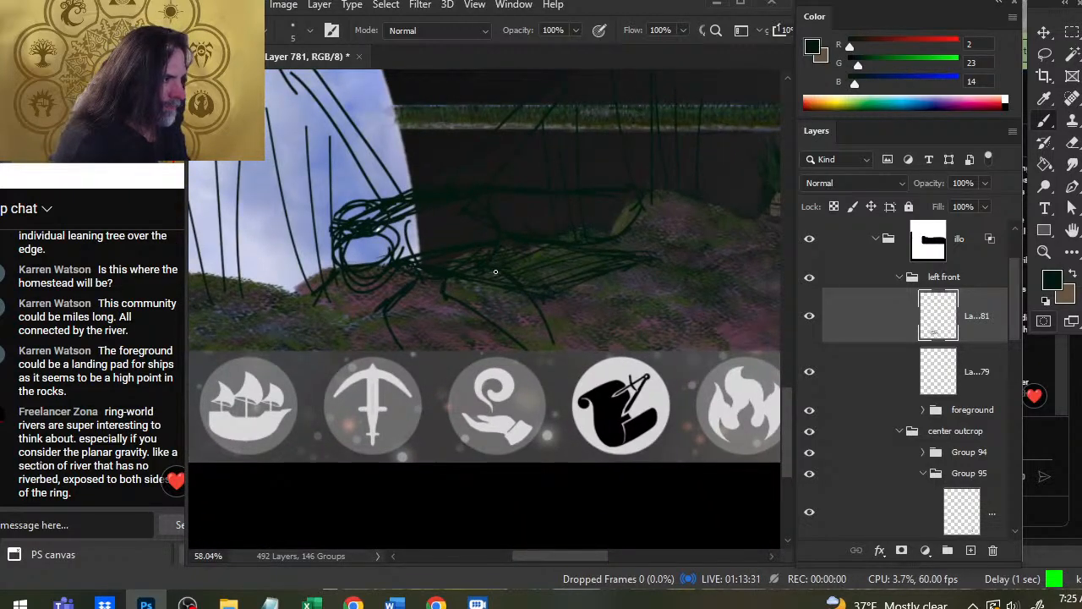
Erase the curved leg lines sketched on the outcrop below the platform.
key(e)
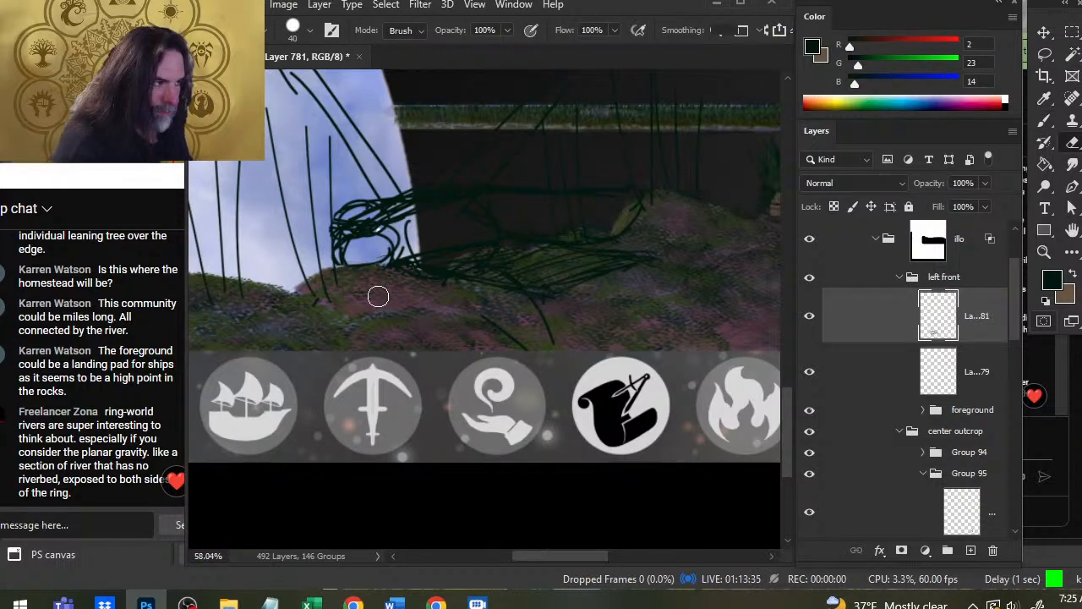
key(ctrl+z)
key(b)
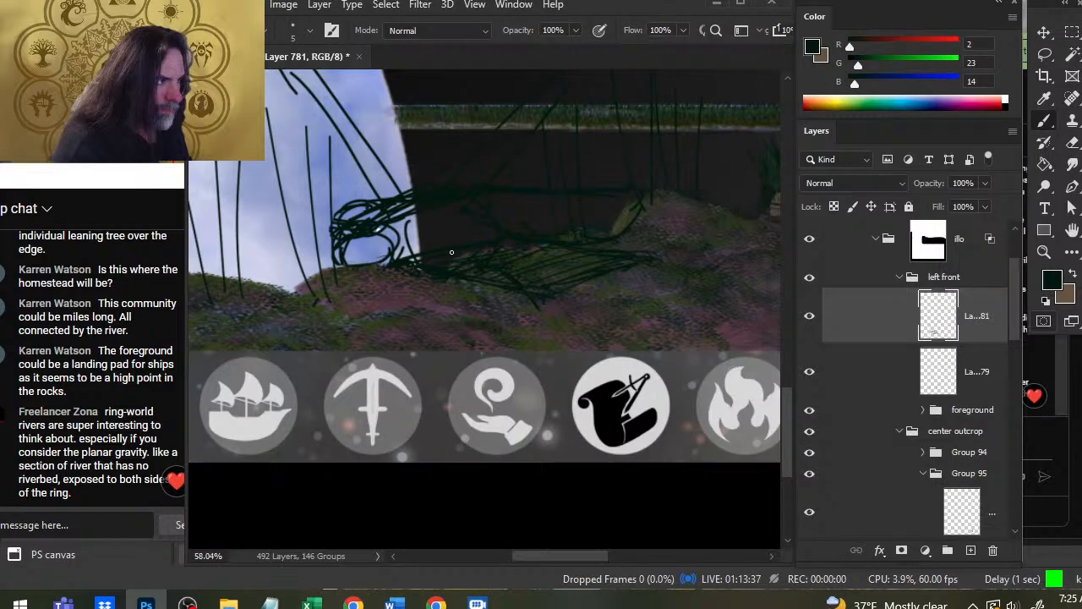
Paint a brown gangway with rungs from the ship down to the platform and erase the dark curve beside the neighbouring mound.
drag(422, 213, 409, 226)
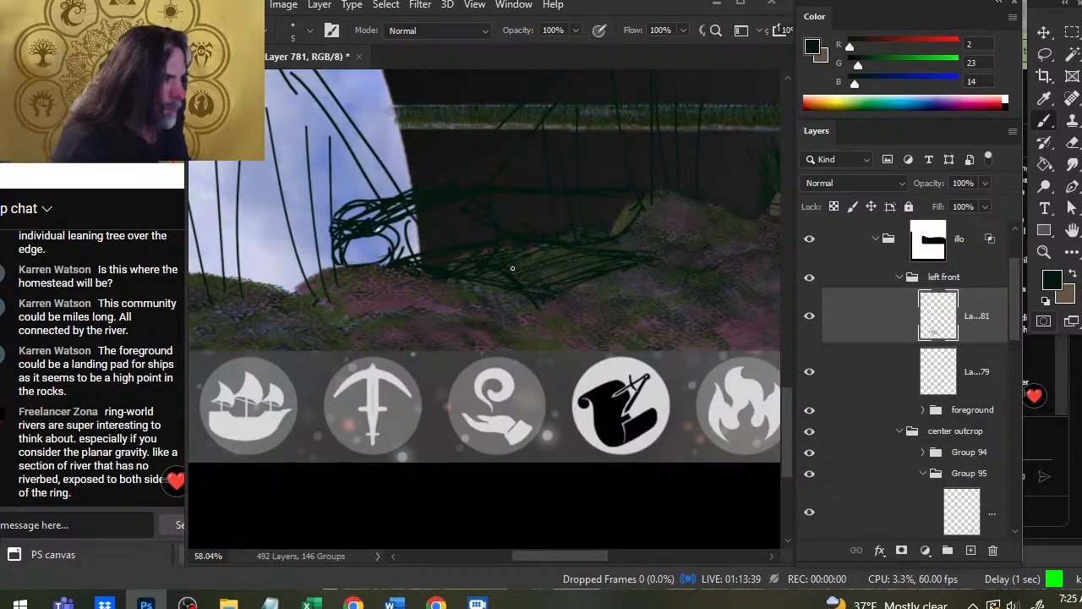
key(x)
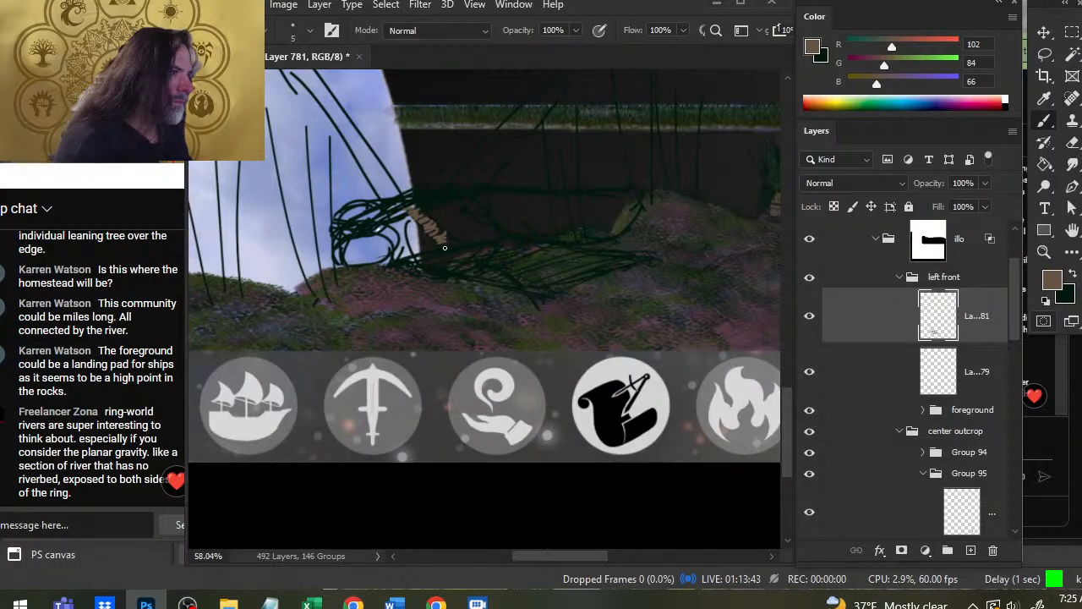
drag(418, 206, 462, 246)
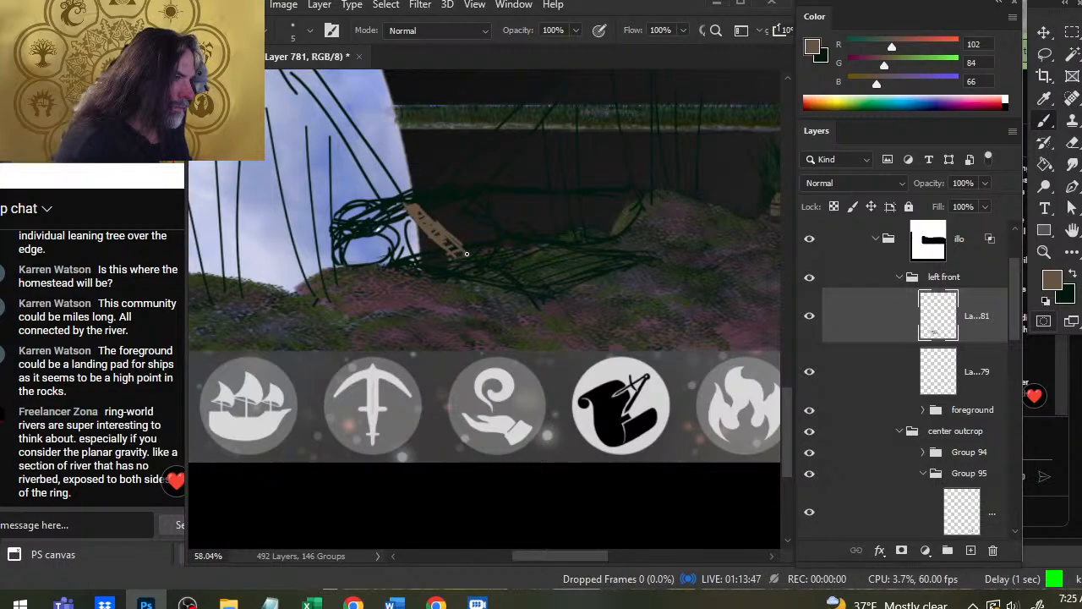
key(e)
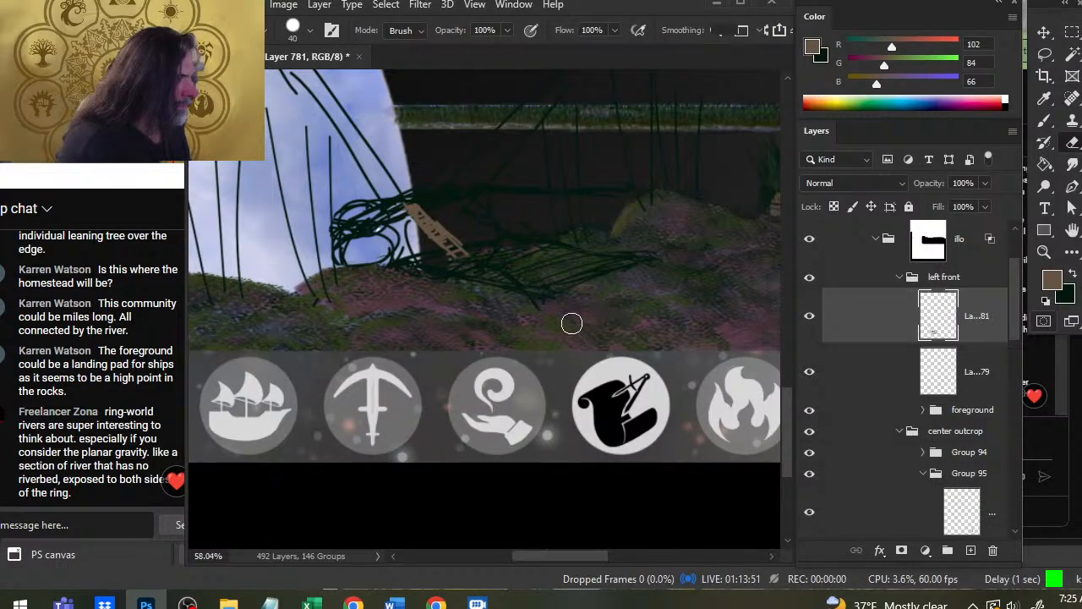
Sketch small dark green looping shapes on the hillside between the platform and the riverside huts.
key(z)
drag(582, 338, 508, 335)
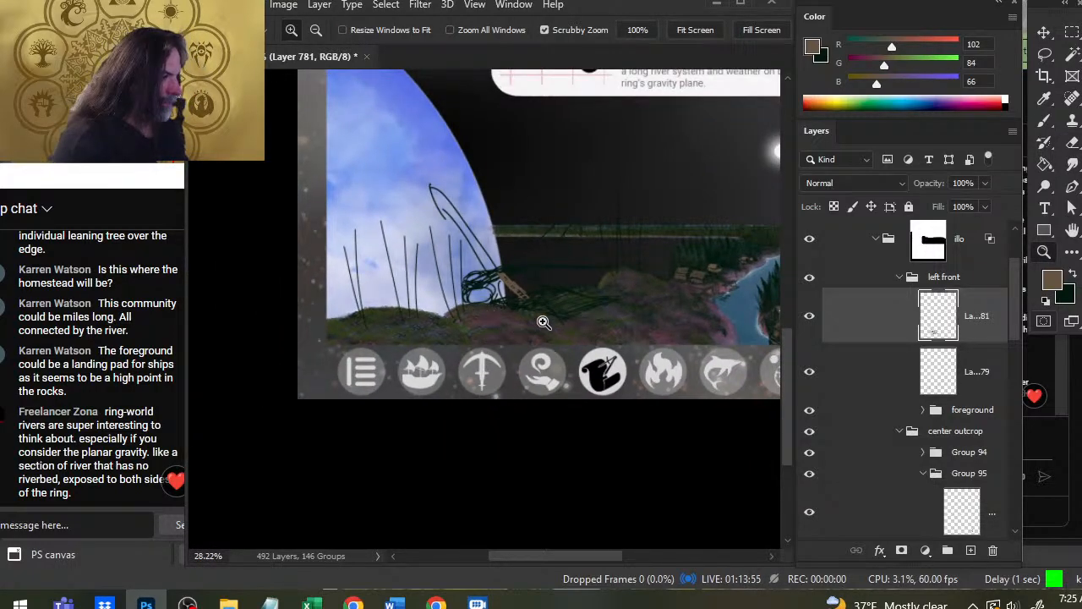
key(b)
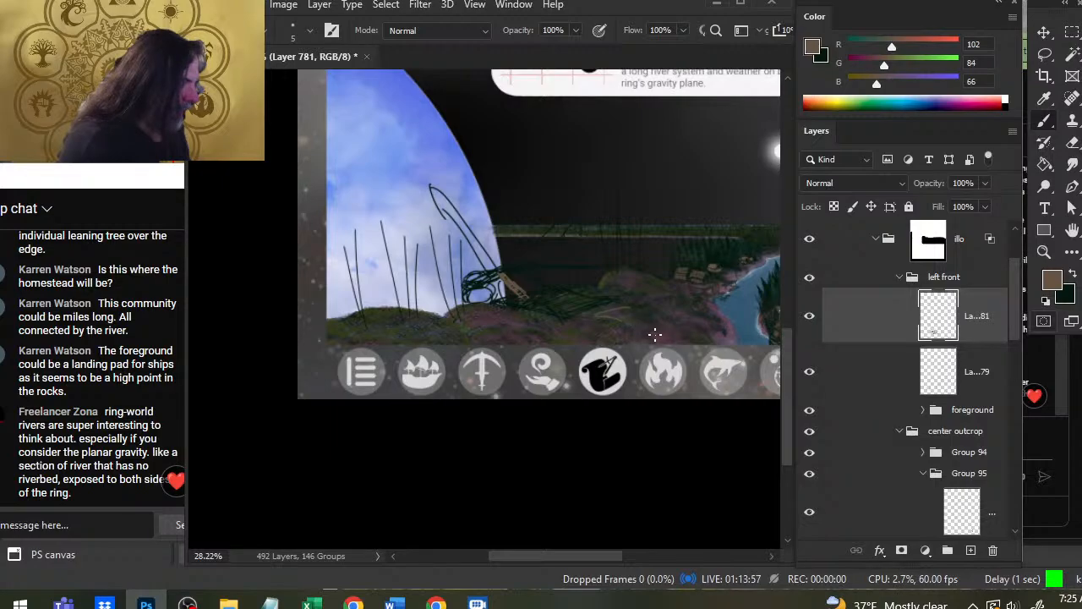
key(space)
drag(647, 324, 567, 297)
key(z)
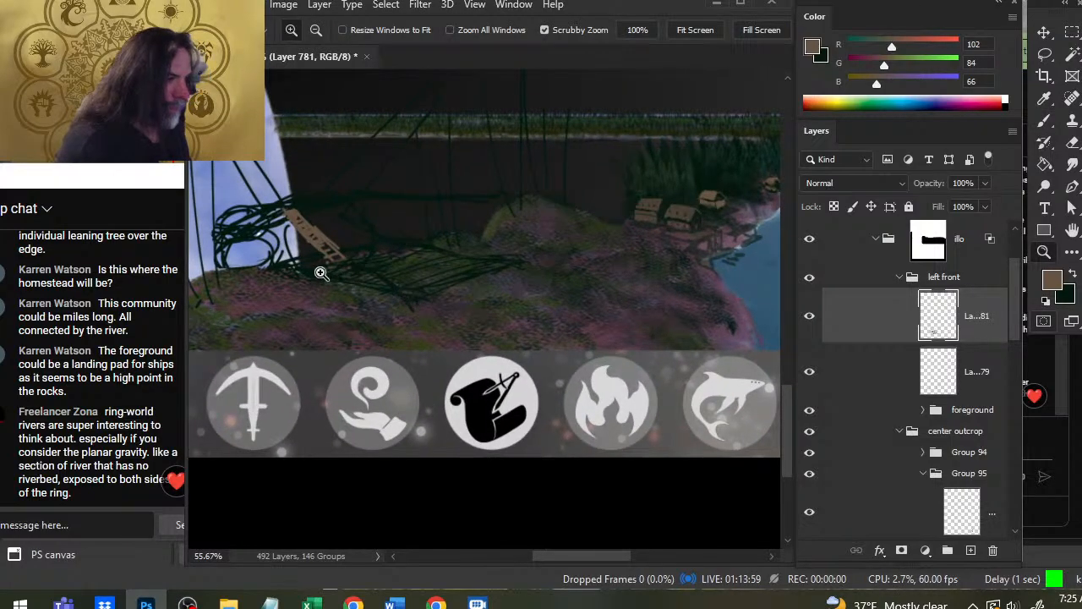
key(x)
key(b)
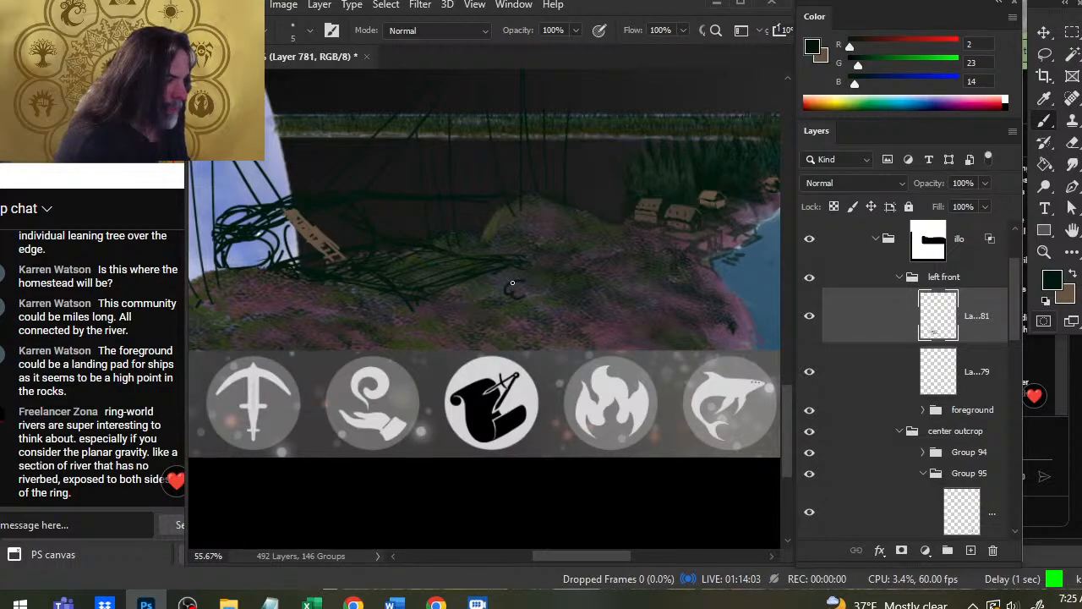
mouse_move(512, 283)
mouse_down()
mouse_move(504, 296)
mouse_move(518, 276)
mouse_up()
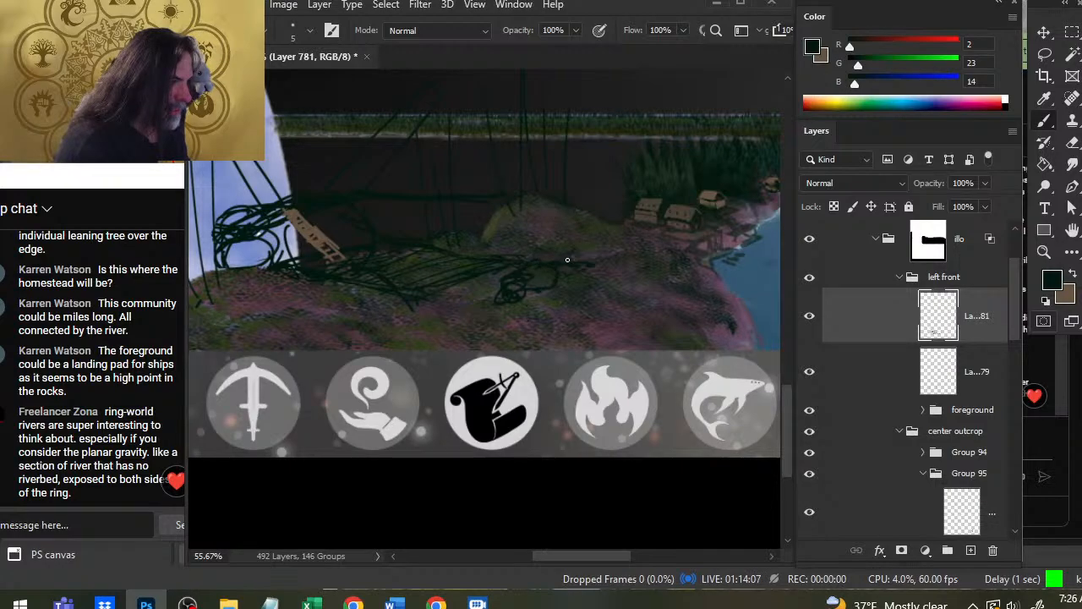
drag(587, 280, 566, 286)
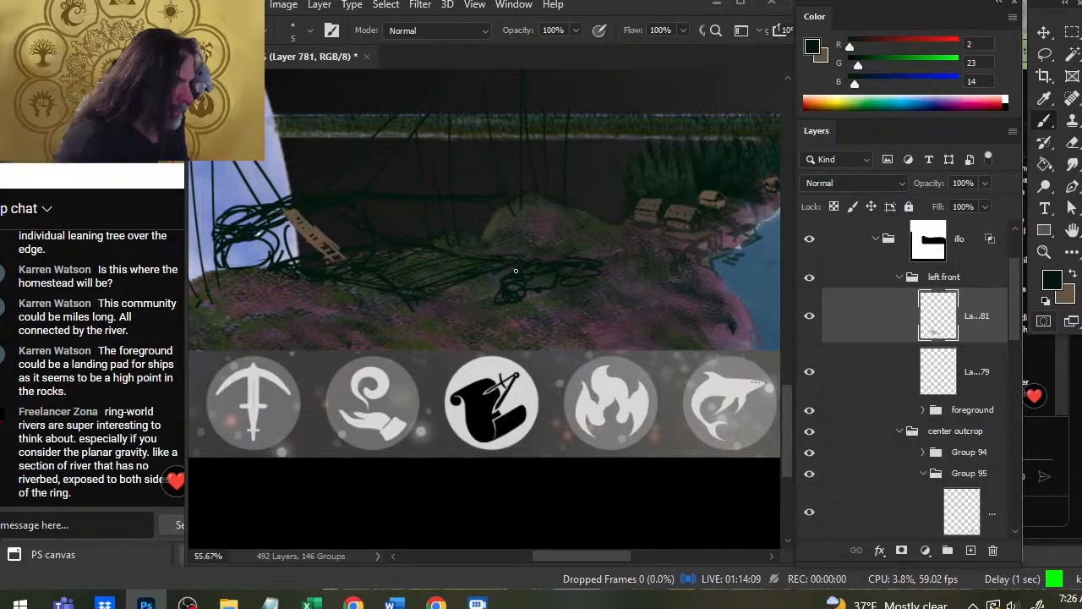
Paint brown looping strokes over the small dark hillside sketch and undo the last stroke.
key(x)
mouse_move(470, 240)
mouse_down()
mouse_move(517, 272)
mouse_move(493, 284)
mouse_move(532, 262)
mouse_move(541, 284)
mouse_up()
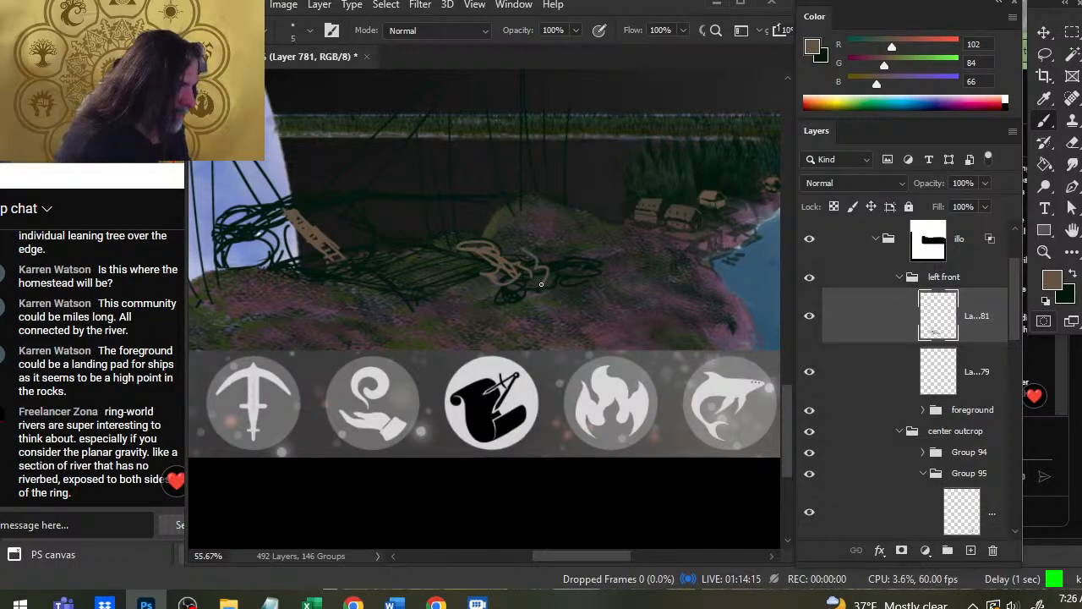
mouse_move(554, 238)
mouse_down()
mouse_move(578, 266)
mouse_move(550, 278)
mouse_move(559, 284)
mouse_up()
key(ctrl+z)
Lasso the small looping hillside sketch, cut it onto its own new layer and nudge it into position.
key(l)
mouse_move(564, 246)
mouse_down()
mouse_move(453, 249)
mouse_move(493, 286)
mouse_move(554, 307)
mouse_move(591, 254)
mouse_up()
drag(551, 287, 556, 268)
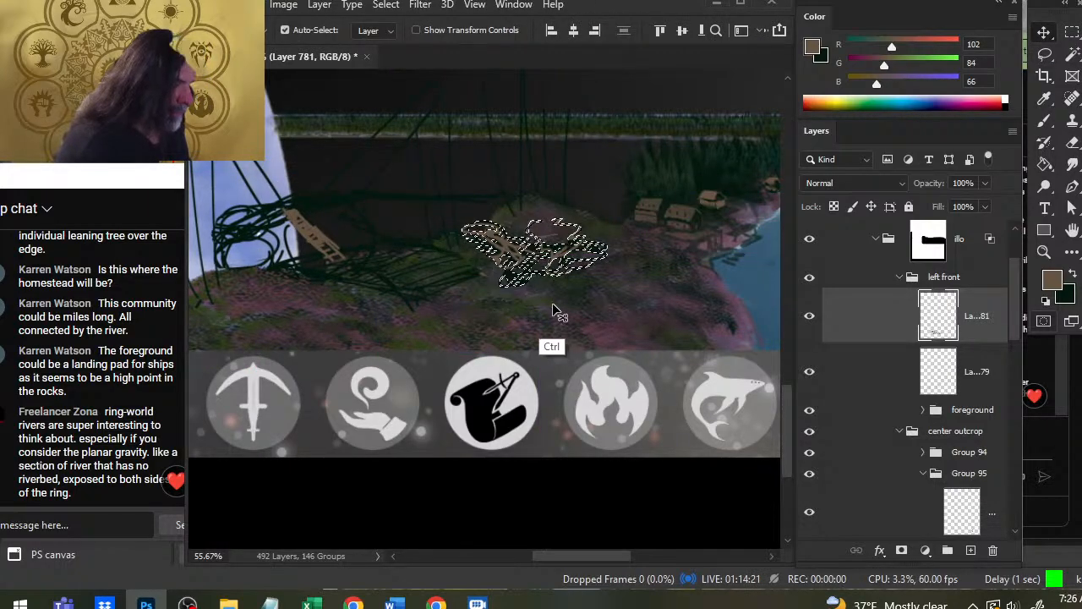
key(ctrl+z)
key(ctrl+shift+j)
drag(556, 325, 554, 306)
key(b)
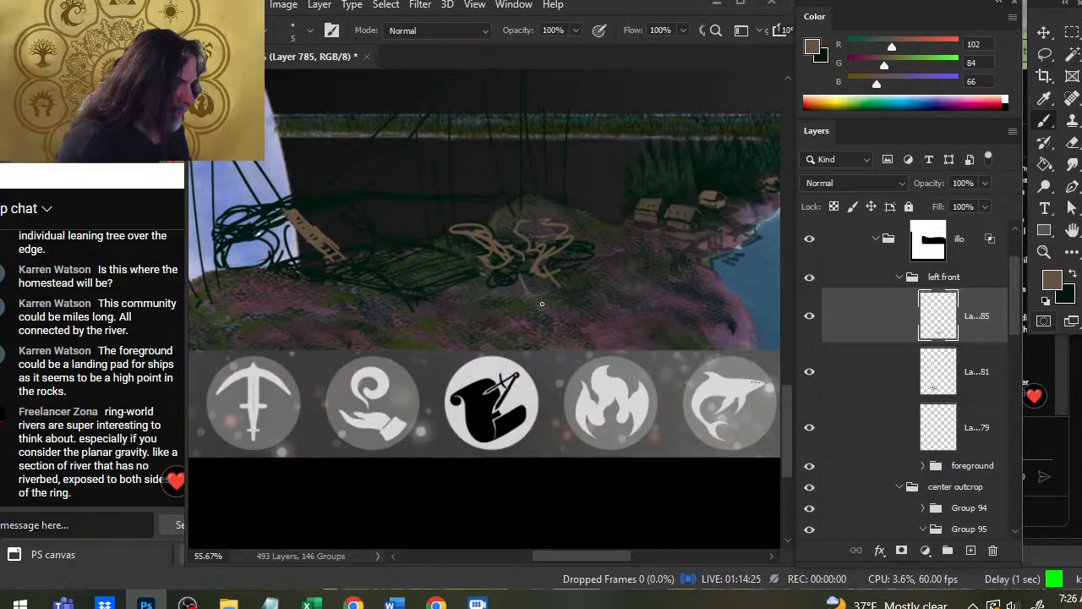
Add dark green strokes and more brown loops to the small hillside sketch on its new layer.
key(x)
drag(520, 270, 536, 298)
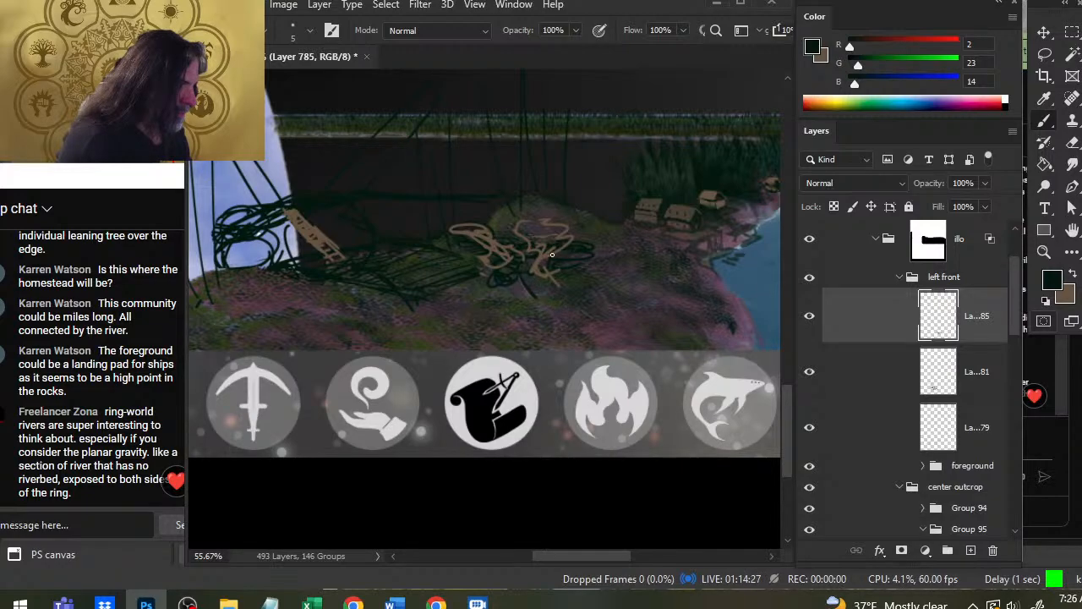
key(x)
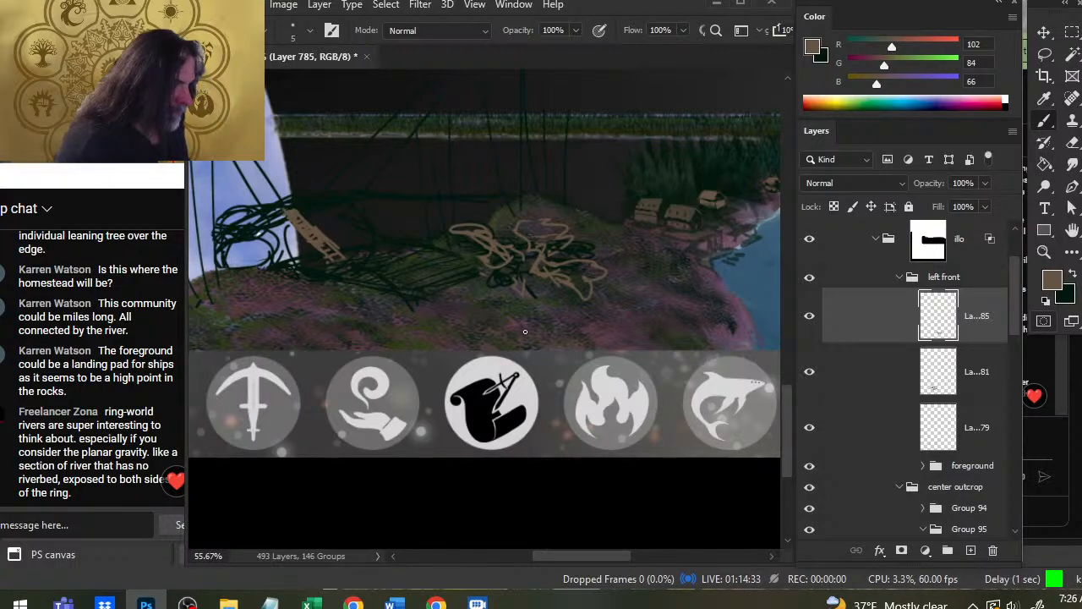
Move the brown looping sketch over to the ship's gangway and back to the mound at the platform's far end.
key(v)
mouse_move(549, 287)
mouse_down()
mouse_move(473, 211)
mouse_move(406, 208)
mouse_move(384, 237)
mouse_up()
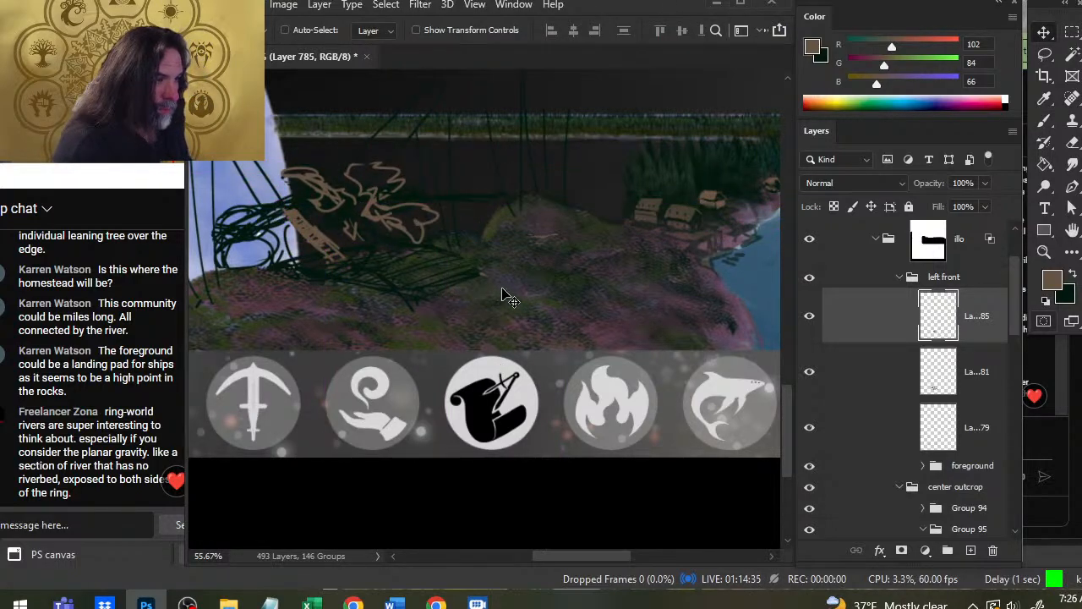
mouse_move(504, 296)
mouse_down()
mouse_move(509, 279)
mouse_move(543, 321)
mouse_move(598, 293)
mouse_move(626, 296)
mouse_move(541, 287)
mouse_move(664, 275)
mouse_up()
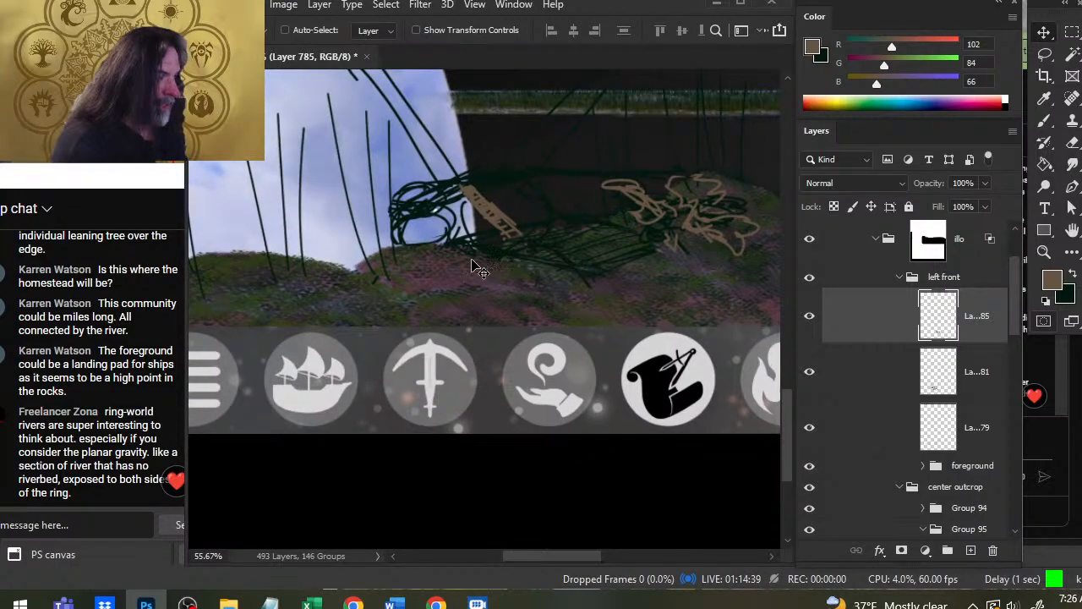
Lasso the landed ship and its gangway, cut them from layer 781 and paste them in place on their own new layer.
key(l)
mouse_move(406, 135)
mouse_down()
mouse_move(737, 189)
mouse_move(724, 72)
mouse_move(291, 116)
mouse_move(325, 136)
mouse_up()
mouse_move(581, 224)
mouse_down()
mouse_move(587, 336)
mouse_move(582, 328)
mouse_up()
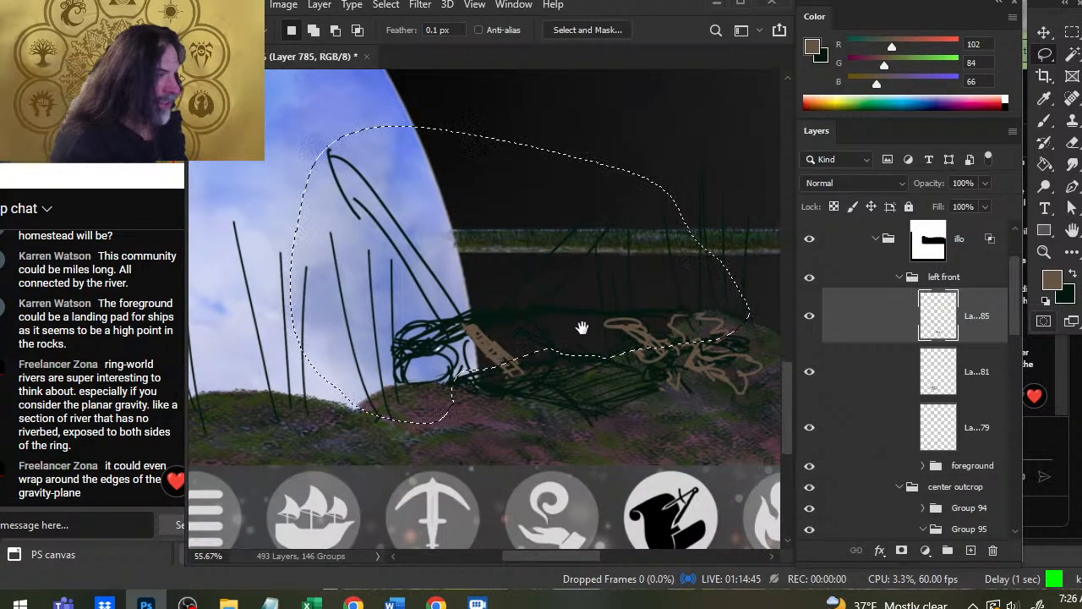
drag(586, 132, 514, 150)
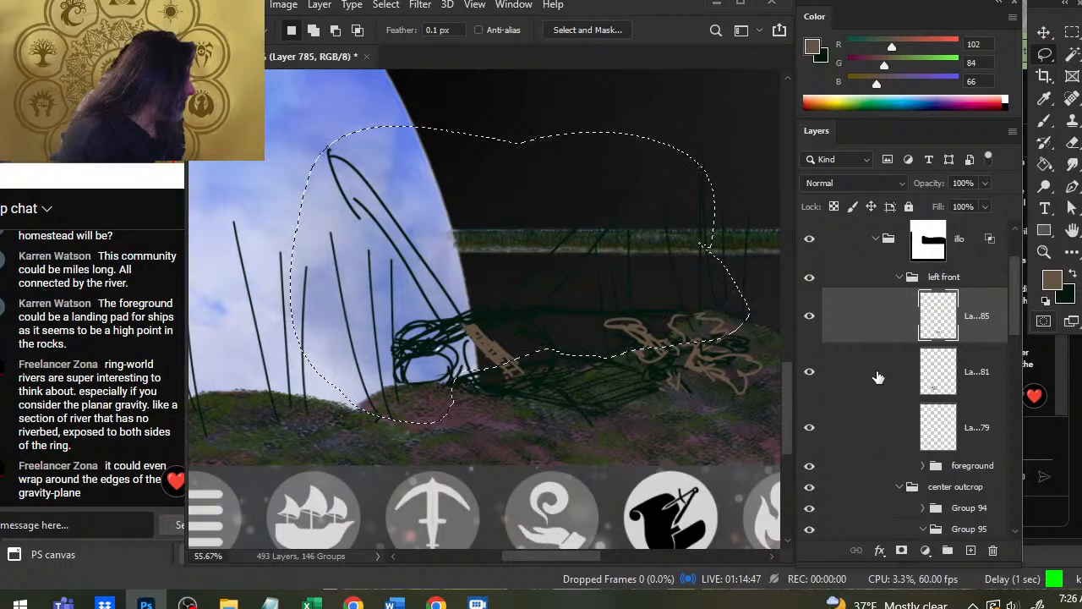
click(877, 378)
key(ctrl+x)
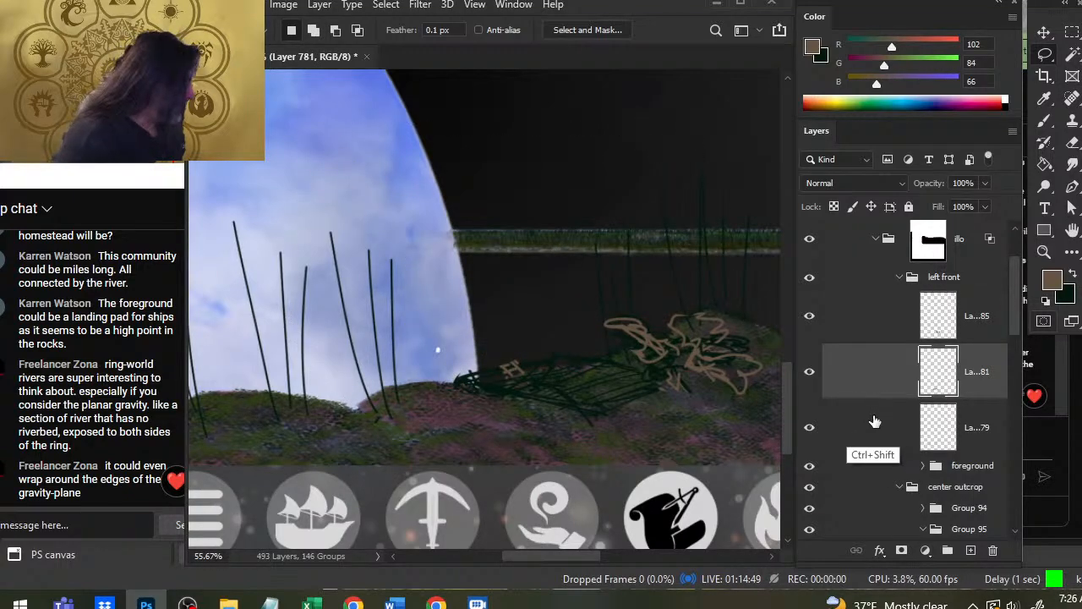
key(ctrl+shift+v)
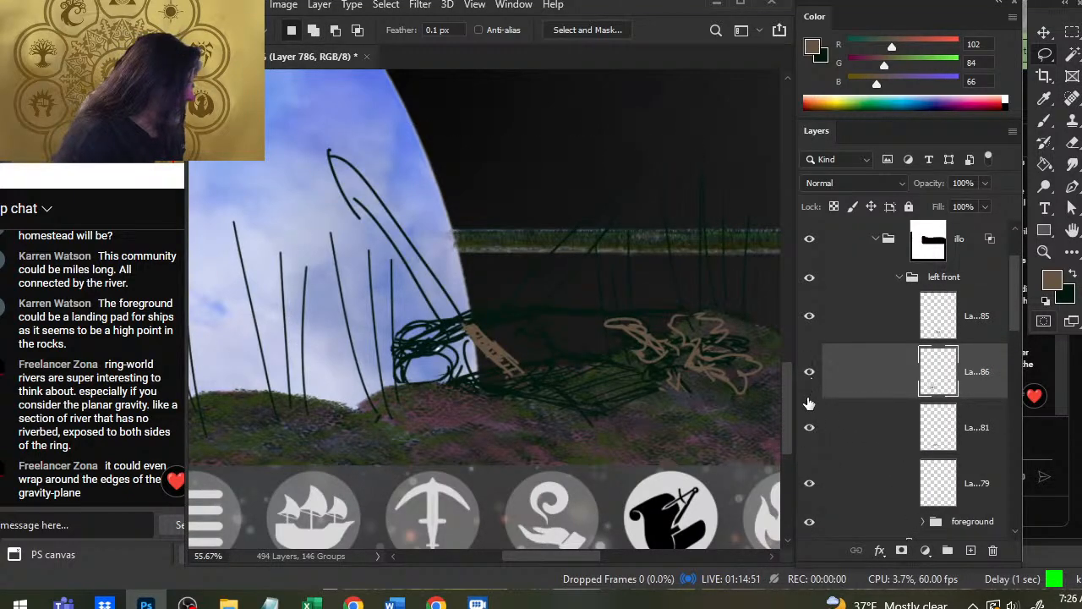
Hide the new ship sketch layer and the brown looping sketch layer above it.
mouse_move(683, 427)
mouse_down()
mouse_move(617, 303)
mouse_move(645, 313)
mouse_move(614, 321)
mouse_move(528, 304)
mouse_move(497, 255)
mouse_move(446, 261)
mouse_move(420, 234)
mouse_move(545, 288)
mouse_move(541, 296)
mouse_up()
key(v)
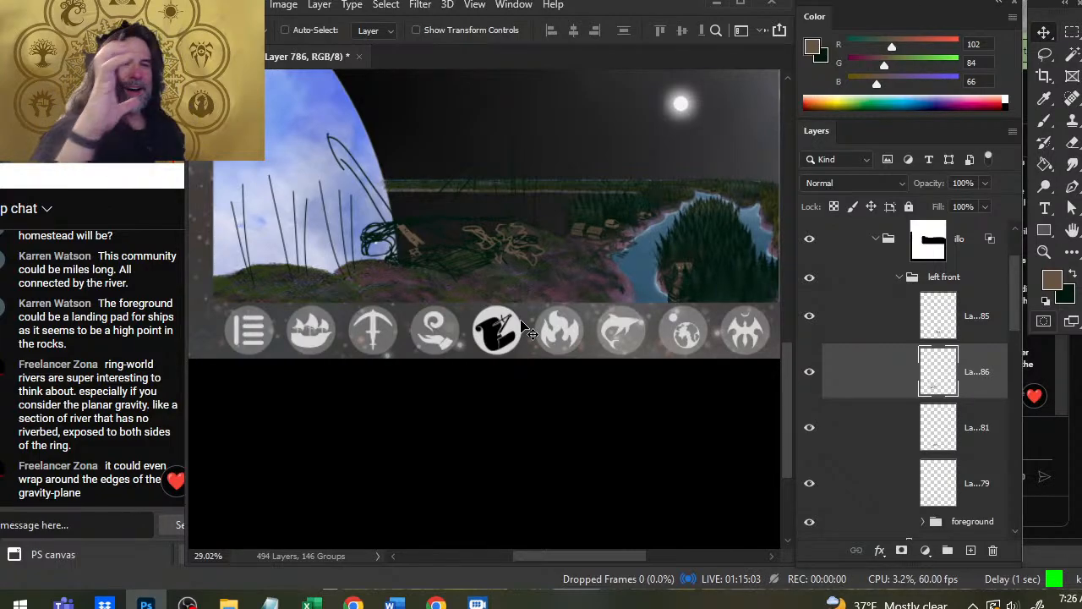
click(805, 381)
click(809, 316)
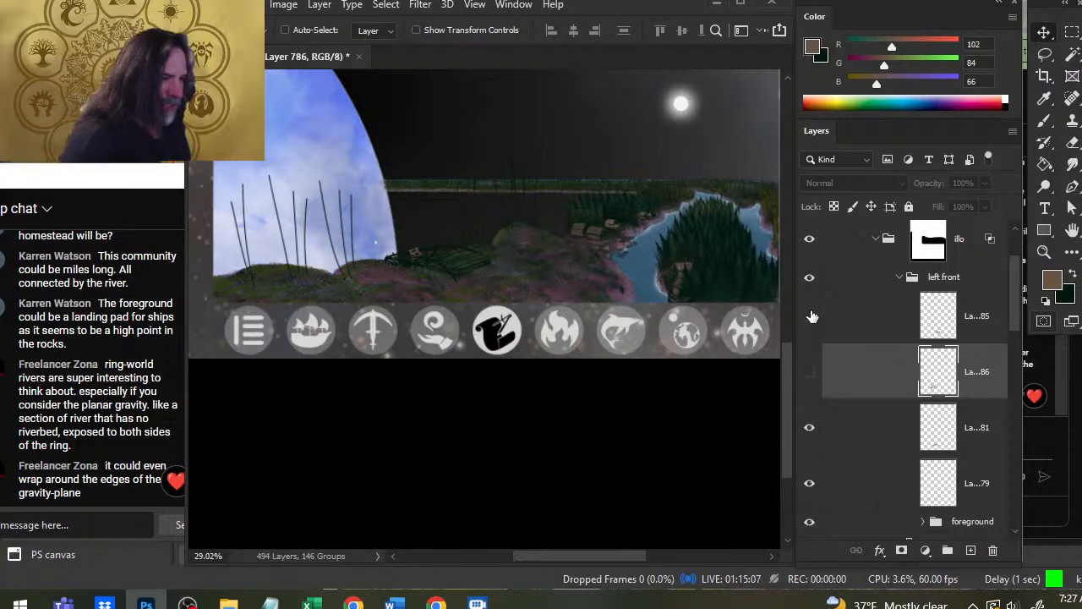
On layer 781, sketch a small brown angular frame with a dark green core over the distant ring's lower edge.
key(z)
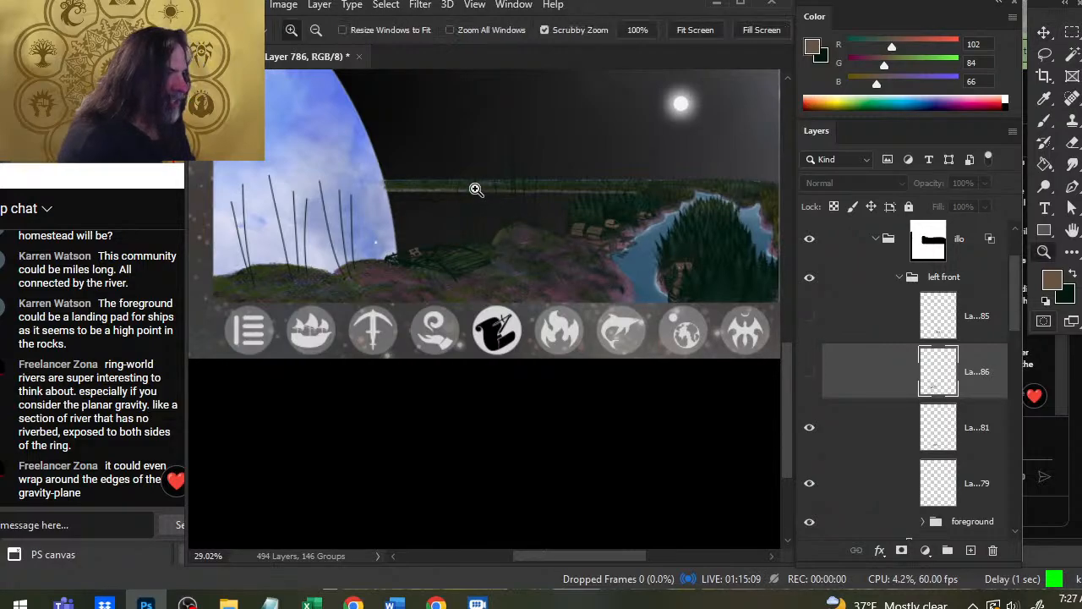
drag(448, 186, 542, 226)
key(b)
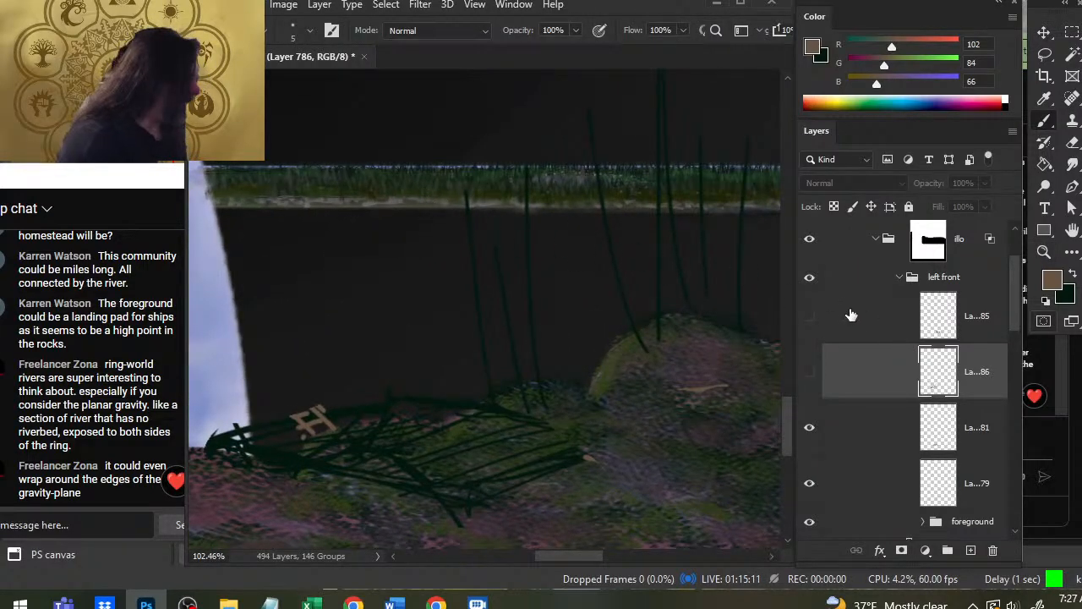
click(881, 434)
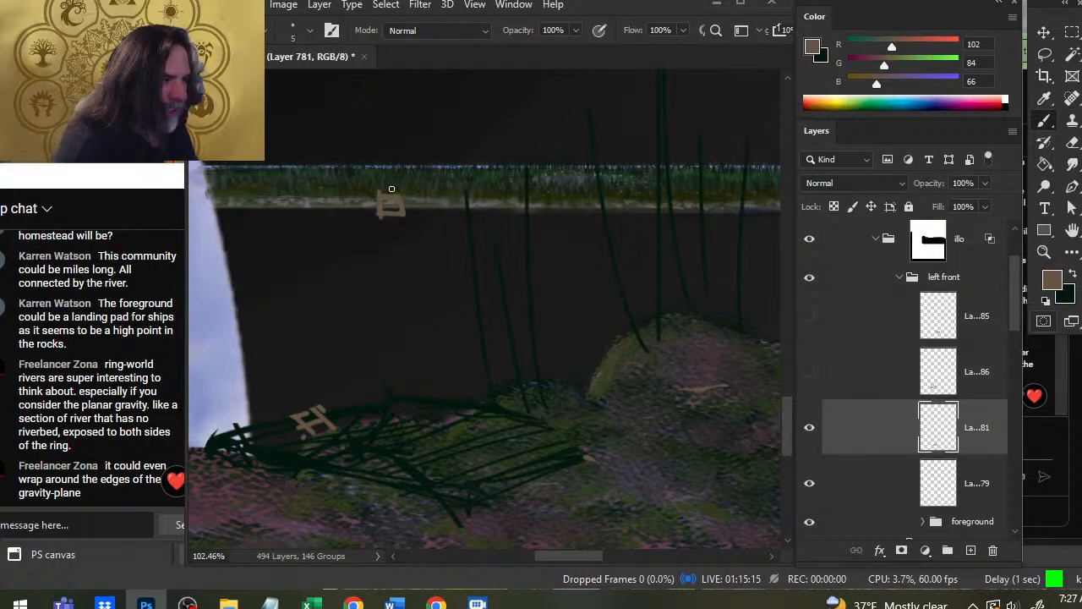
key(x)
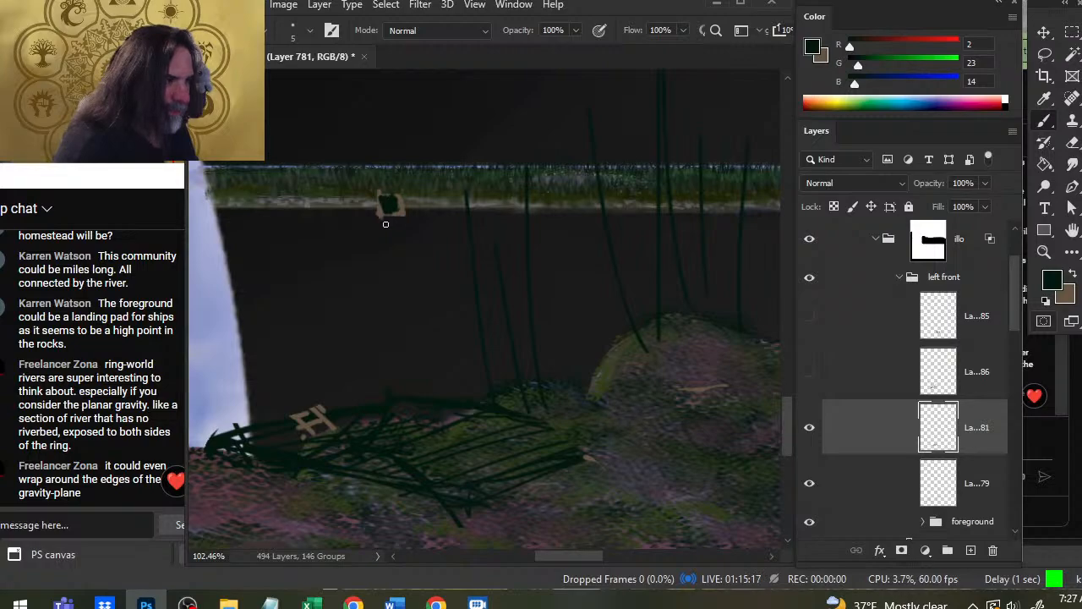
key(x)
drag(394, 231, 405, 212)
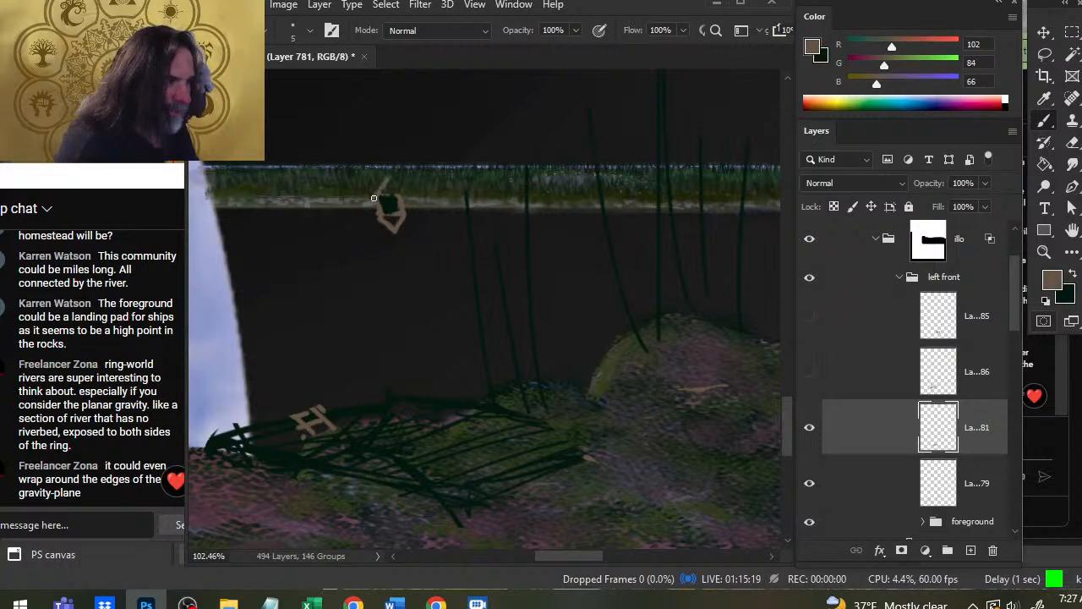
key(x)
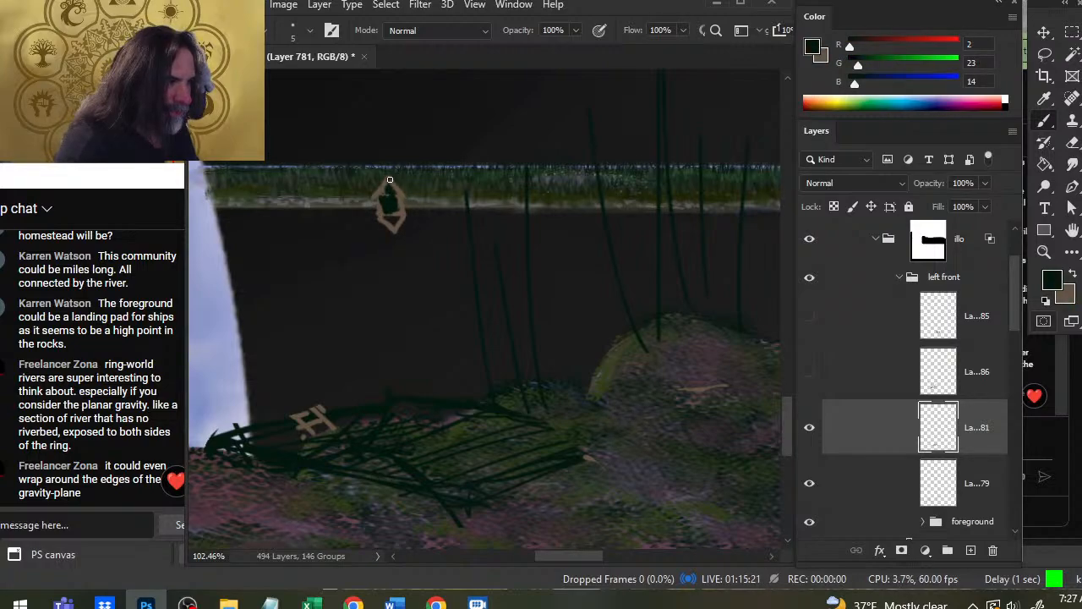
key(x)
mouse_move(416, 179)
mouse_down()
mouse_move(389, 178)
mouse_move(419, 195)
mouse_up()
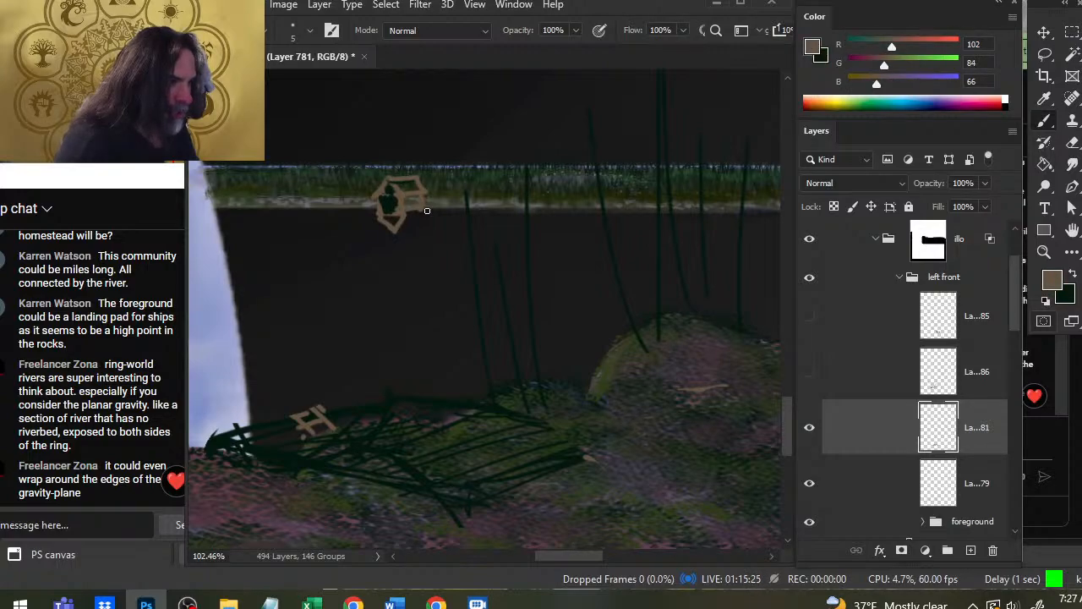
drag(393, 235, 428, 233)
Lasso the small brown and green sketch on the distant ring, reposition it and deselect.
key(v)
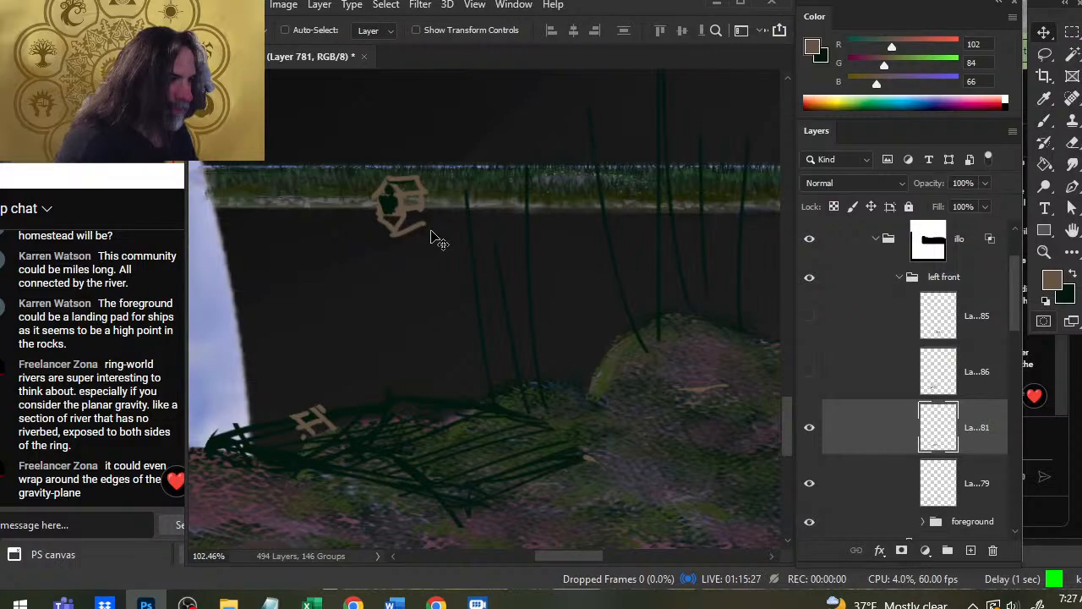
key(l)
drag(429, 164, 433, 167)
key(v)
mouse_move(427, 235)
mouse_down()
mouse_move(435, 222)
mouse_move(442, 234)
mouse_move(401, 231)
mouse_move(419, 241)
mouse_move(396, 221)
mouse_move(400, 230)
mouse_move(469, 206)
mouse_move(497, 214)
mouse_up()
key(ctrl+d)
Add a dark green horizontal line through the small ring sketch and brown strokes beside its crossbar.
key(b)
key(e)
key(b)
key(x)
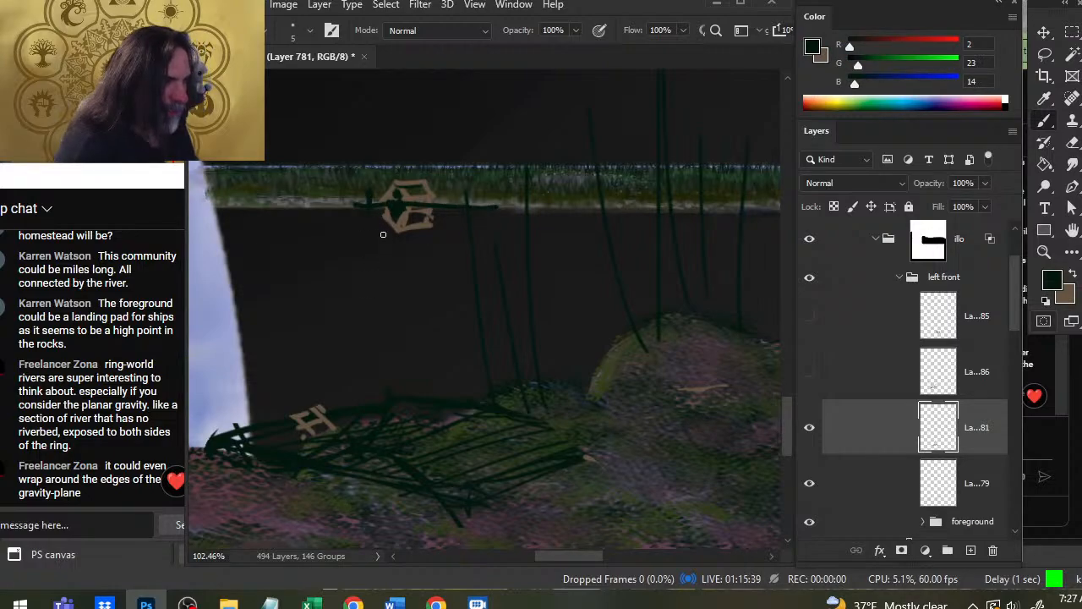
key(x)
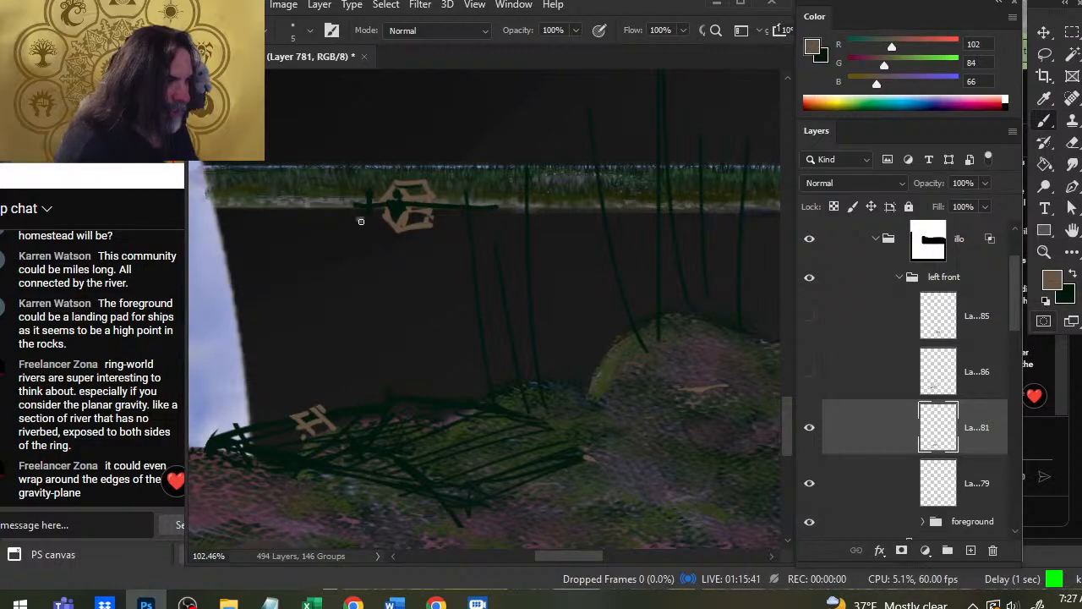
mouse_move(361, 221)
mouse_down()
mouse_move(358, 183)
mouse_move(439, 215)
mouse_move(376, 205)
mouse_move(460, 208)
mouse_up()
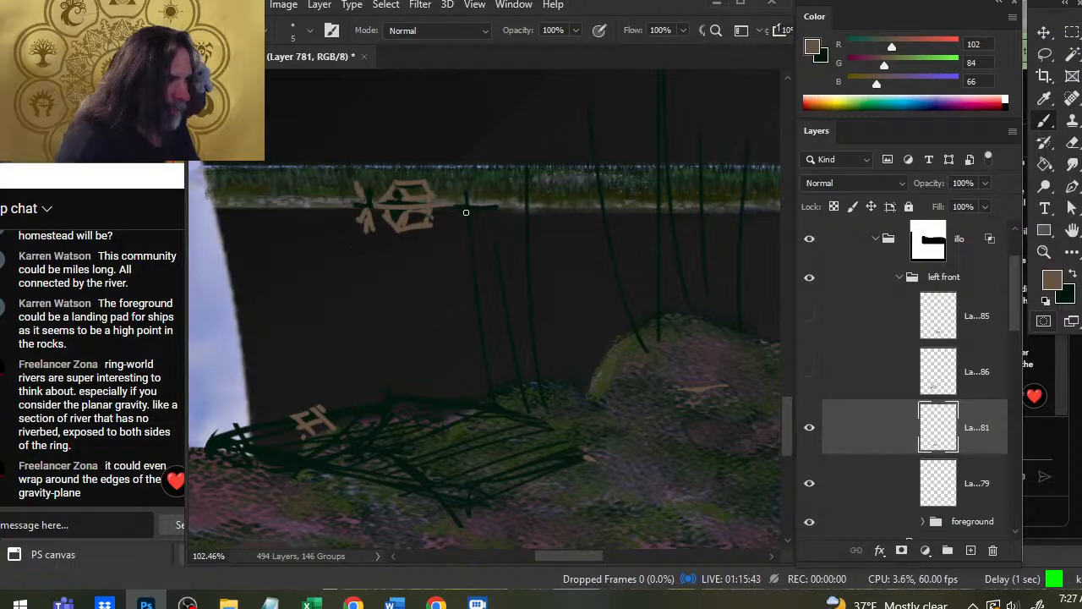
Undo the latest strokes on the small ring sketch and remove the rest of it from the distant ring.
key(ctrl+z)
key(ctrl+z)
key(ctrl+z)
key(ctrl+z)
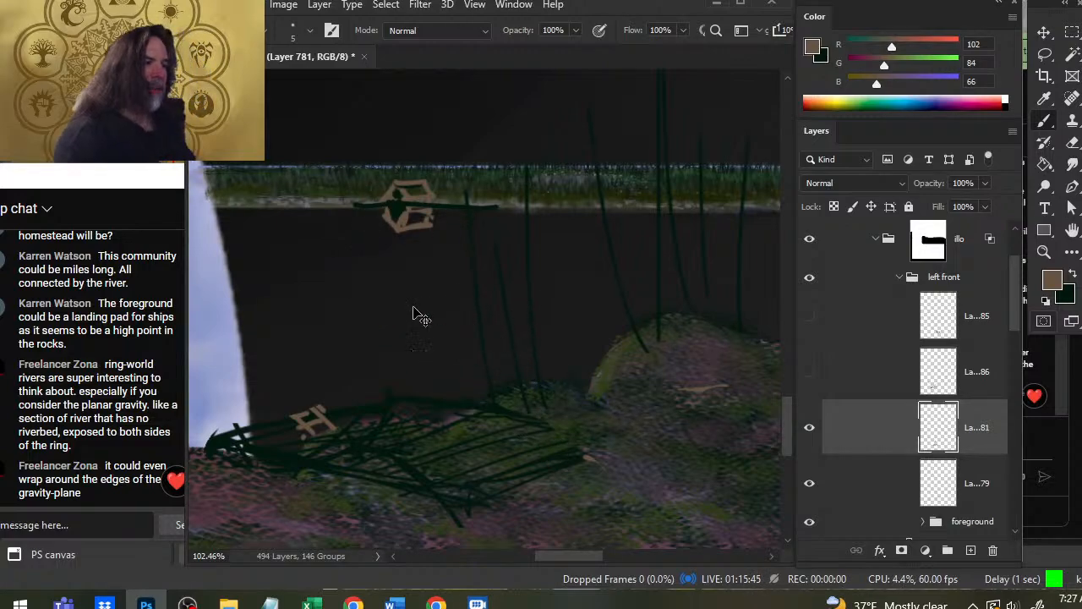
key(ctrl+z)
key(ctrl+z)
key(e)
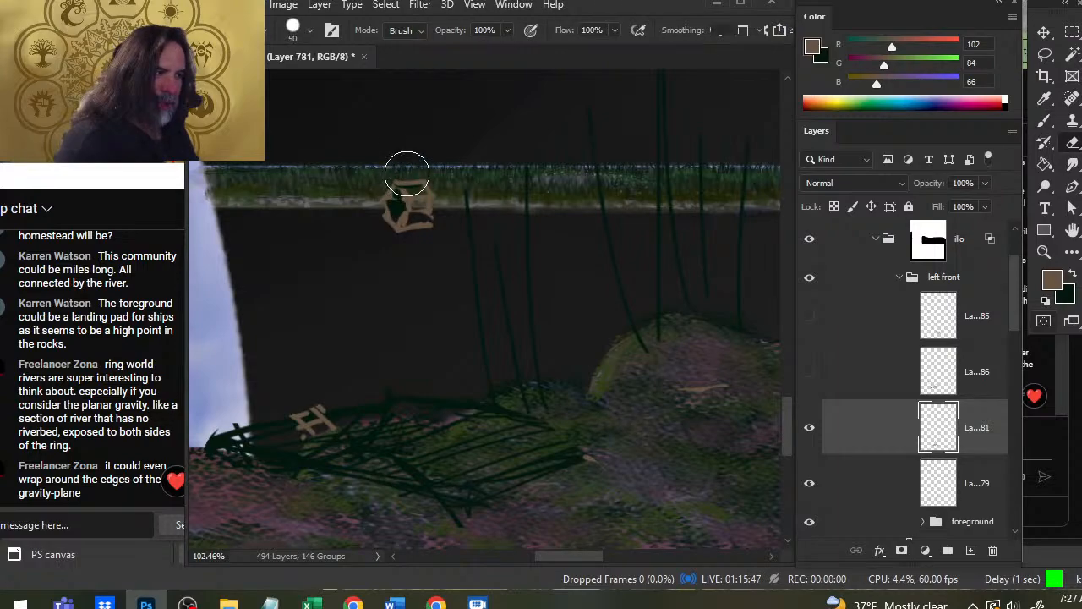
key(ctrl+z)
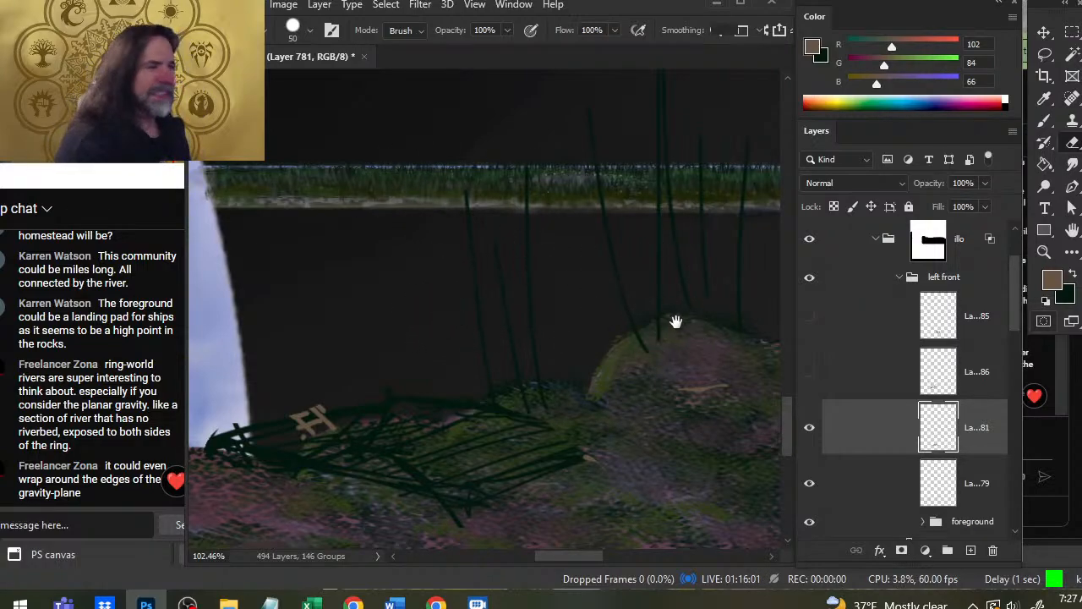
Examine the river landscape, the planet-and-ring grid diagram marked A and B, and the illustration as a whole.
drag(676, 321, 552, 283)
key(z)
drag(636, 306, 561, 299)
drag(698, 382, 440, 324)
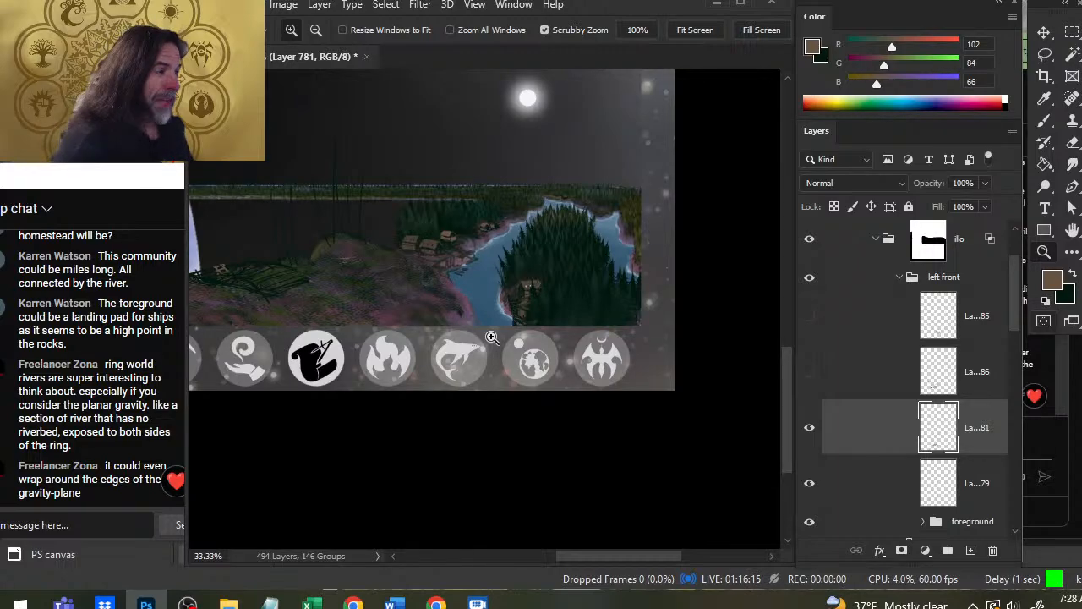
drag(473, 191, 679, 488)
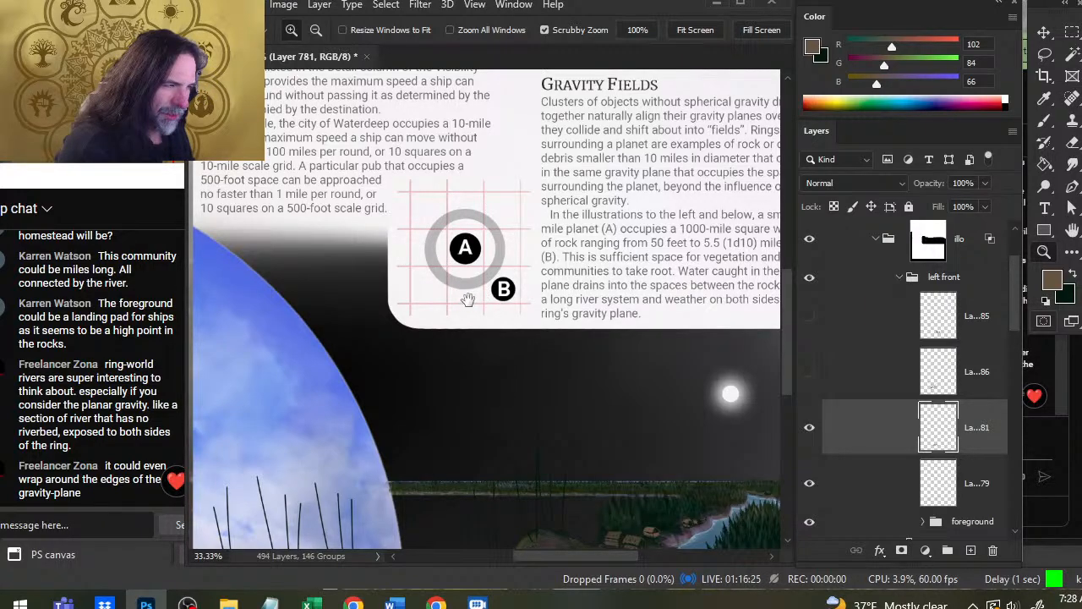
drag(477, 285, 564, 327)
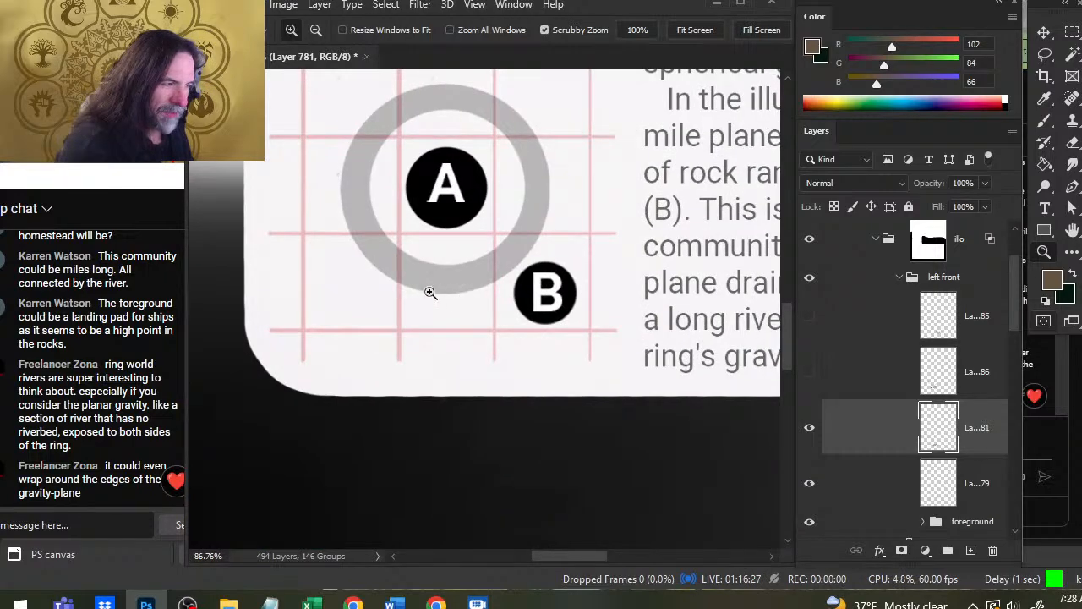
key(b)
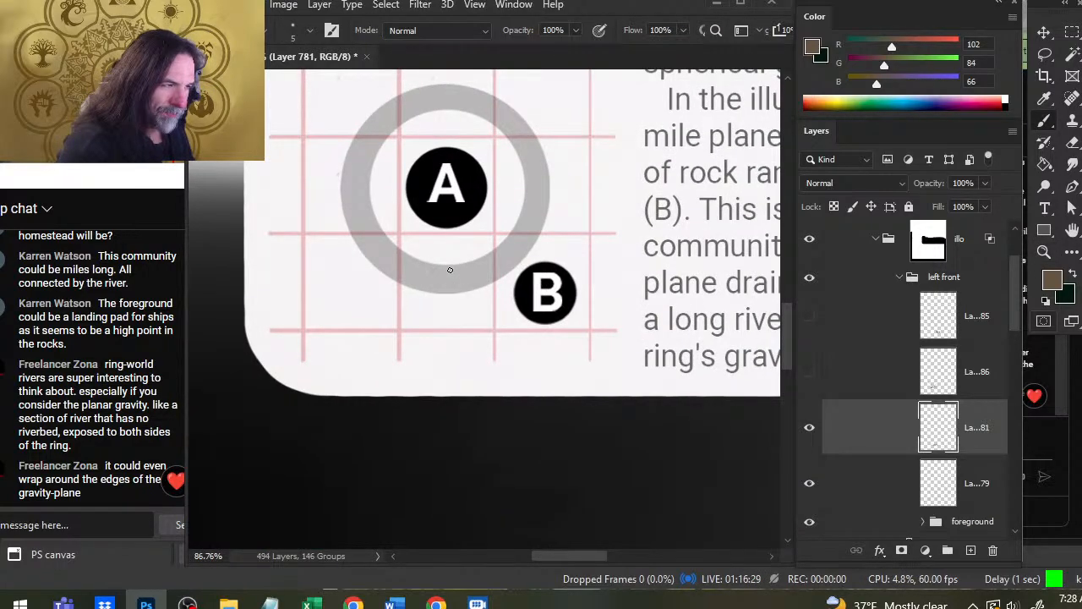
key(x)
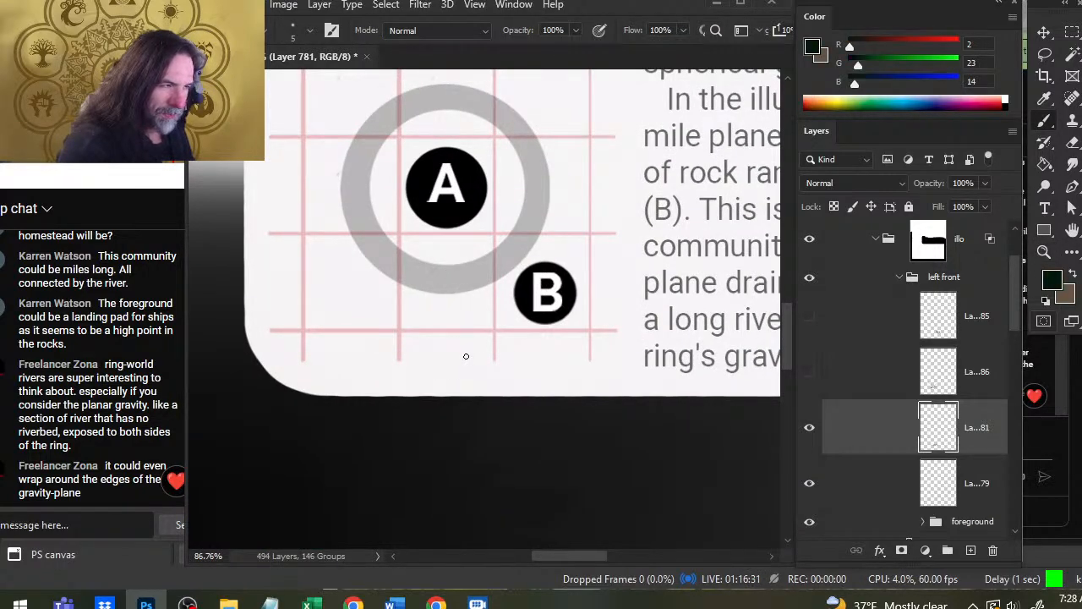
key(z)
drag(570, 406, 512, 410)
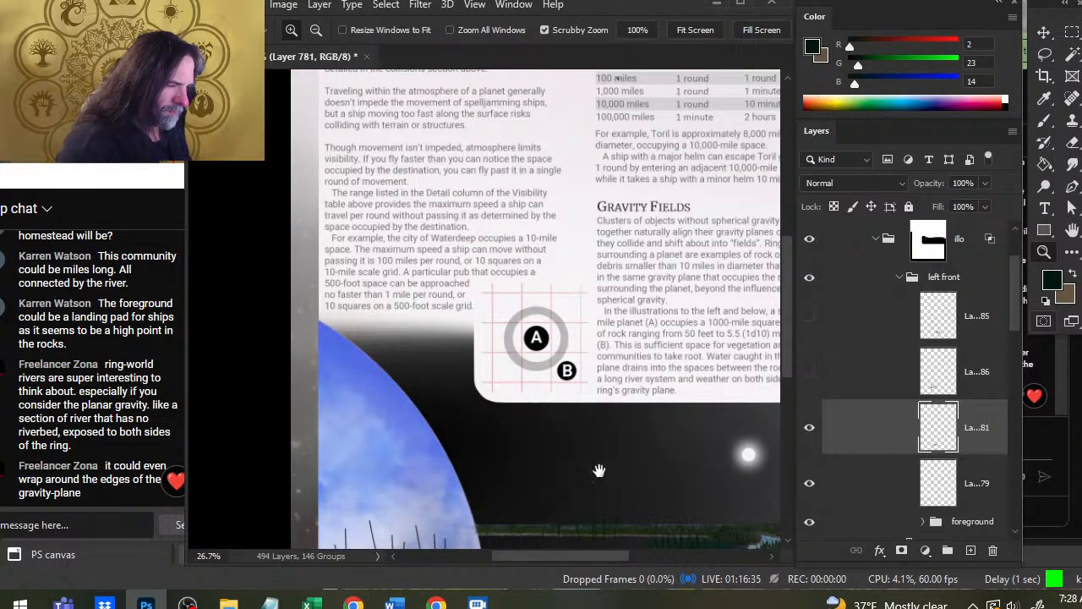
drag(599, 470, 454, 217)
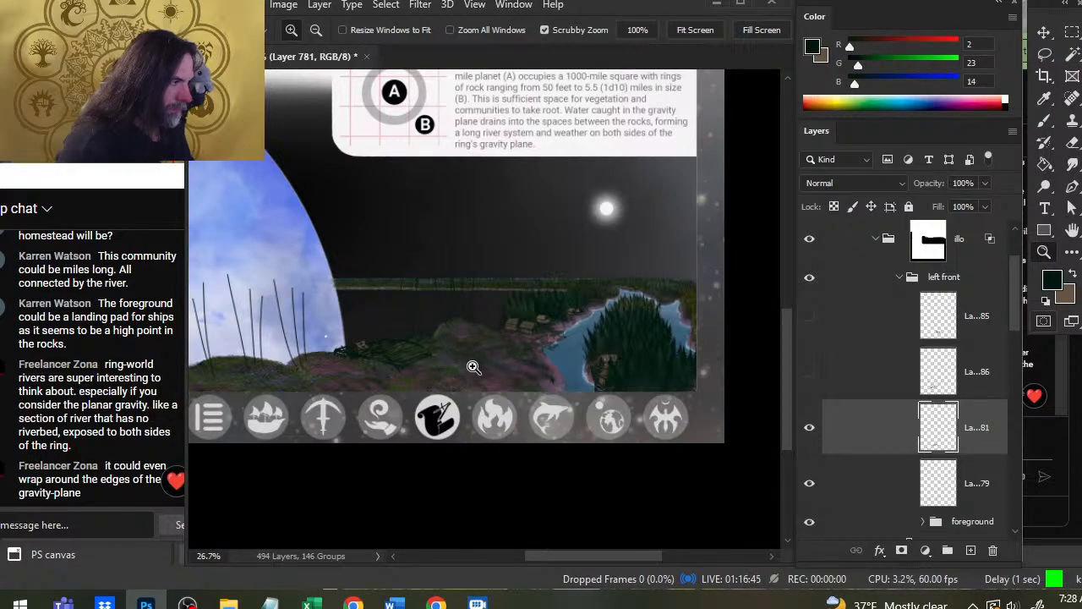
drag(531, 332, 479, 329)
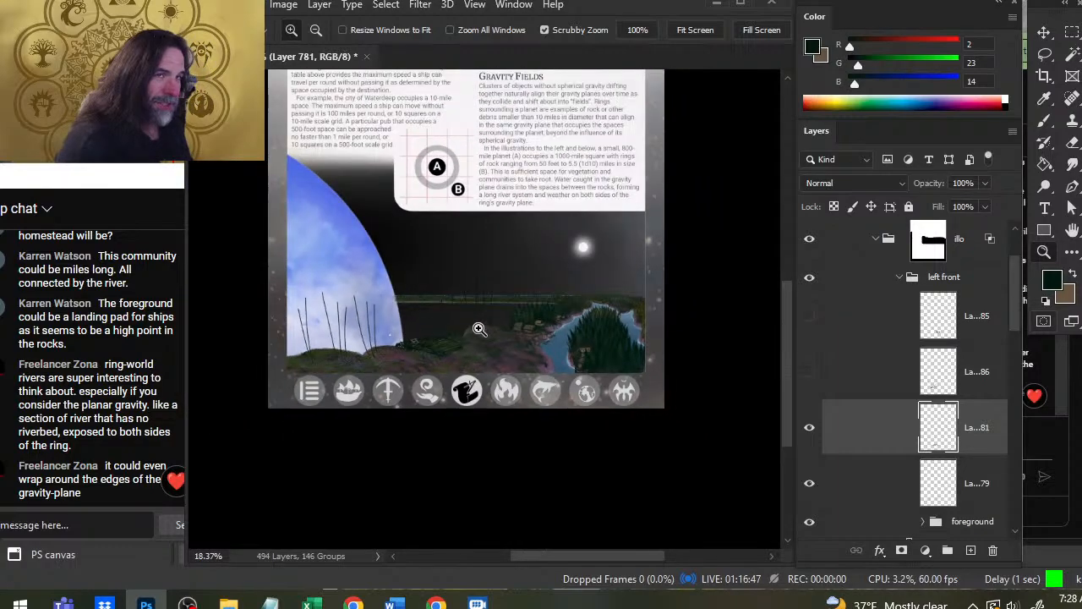
drag(551, 363, 591, 343)
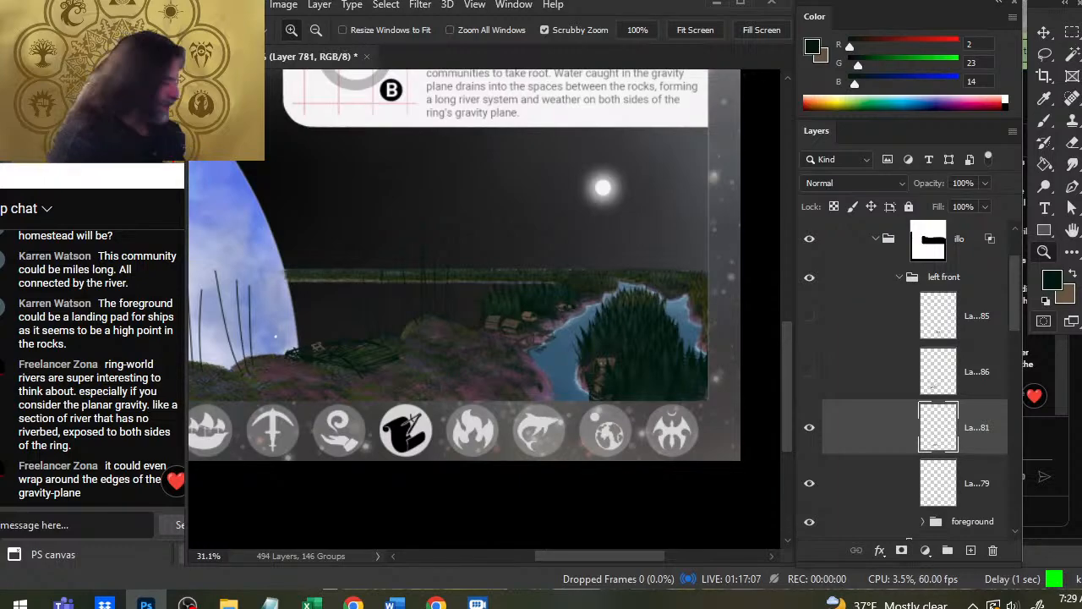
Switch to Chrome and search Google in a new tab for "how many miles across is missiouri".
key(alt+Tab)
key(alt+Tab)
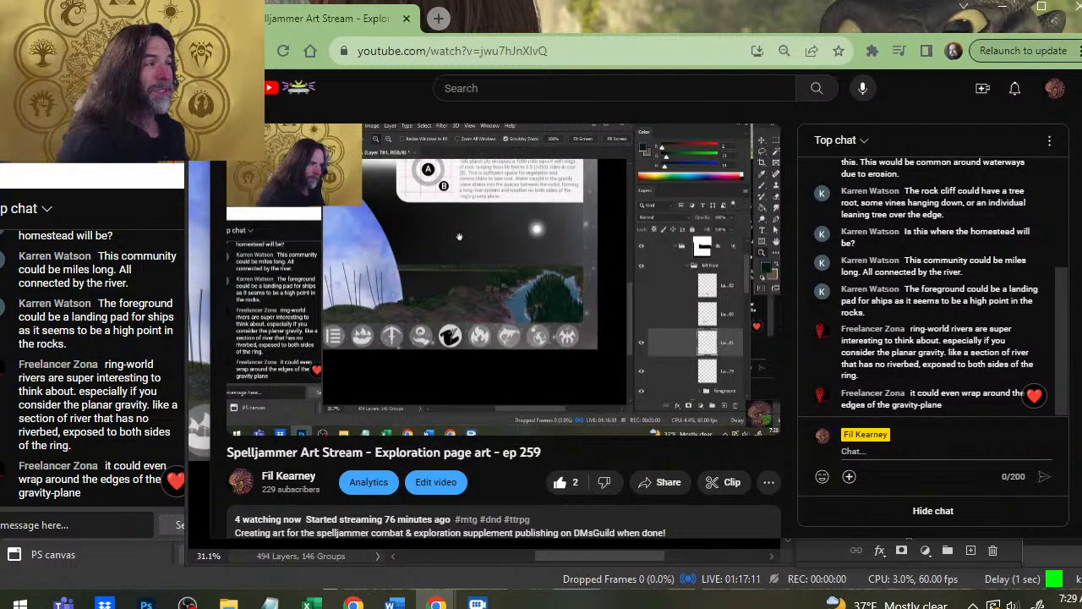
click(439, 18)
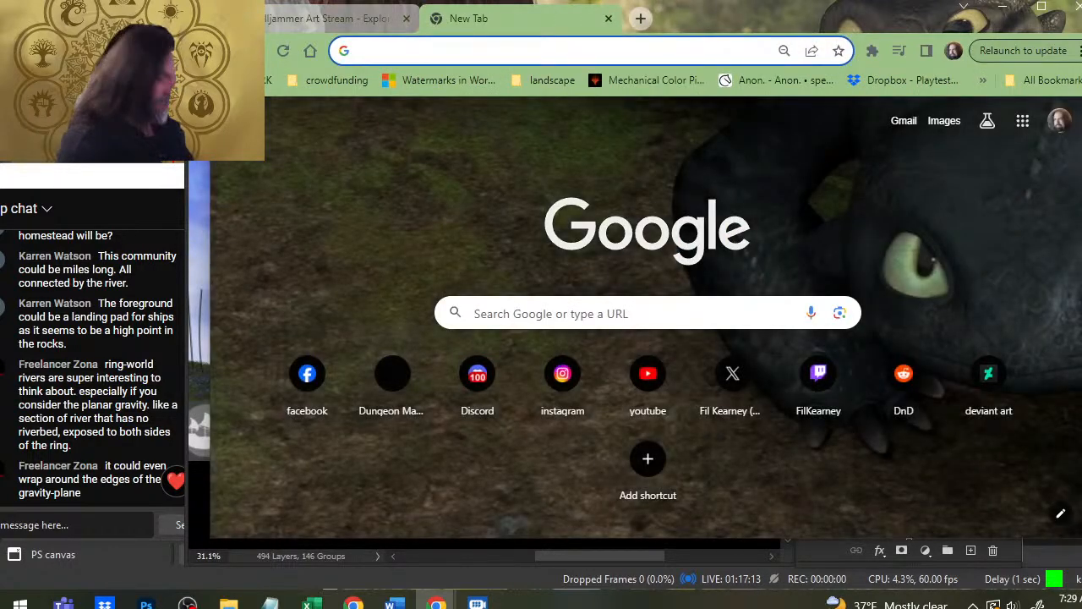
text(he)
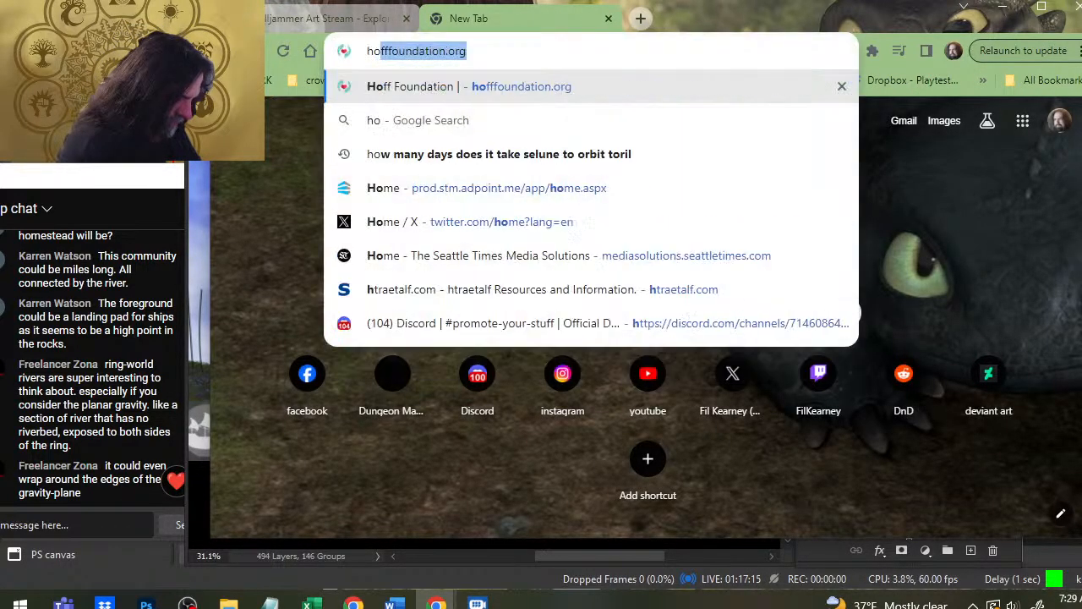
key(BackSpace)
text(ow many miles ac)
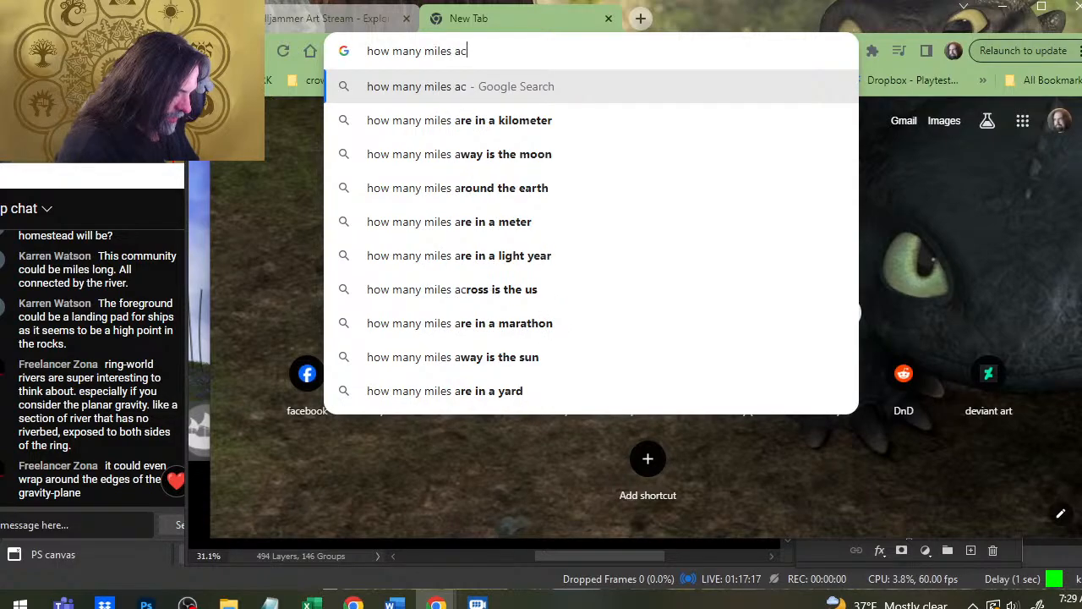
text(ross is missiouri)
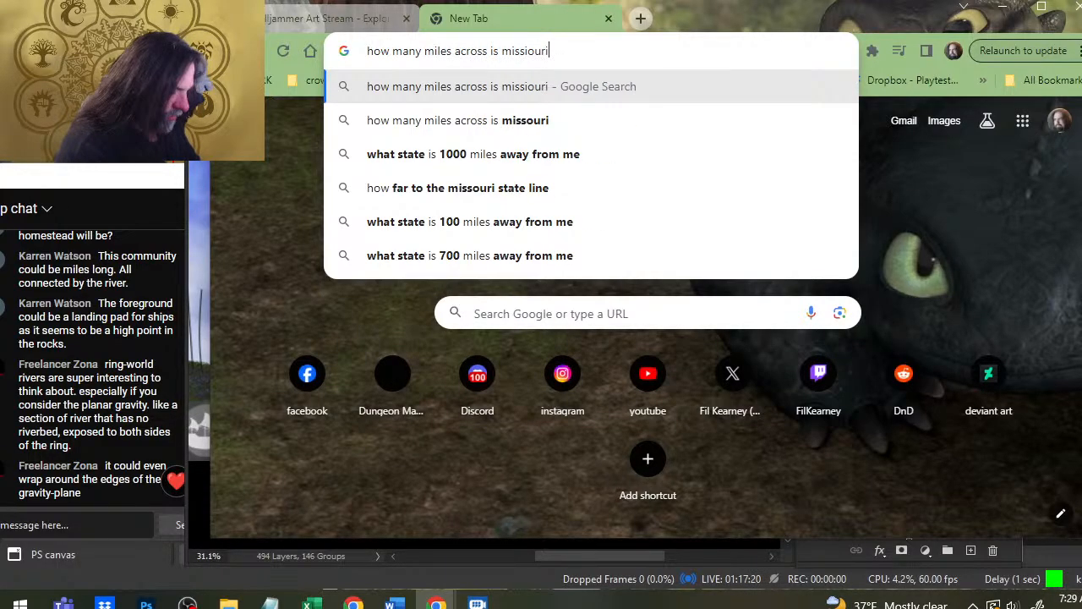
key(Return)
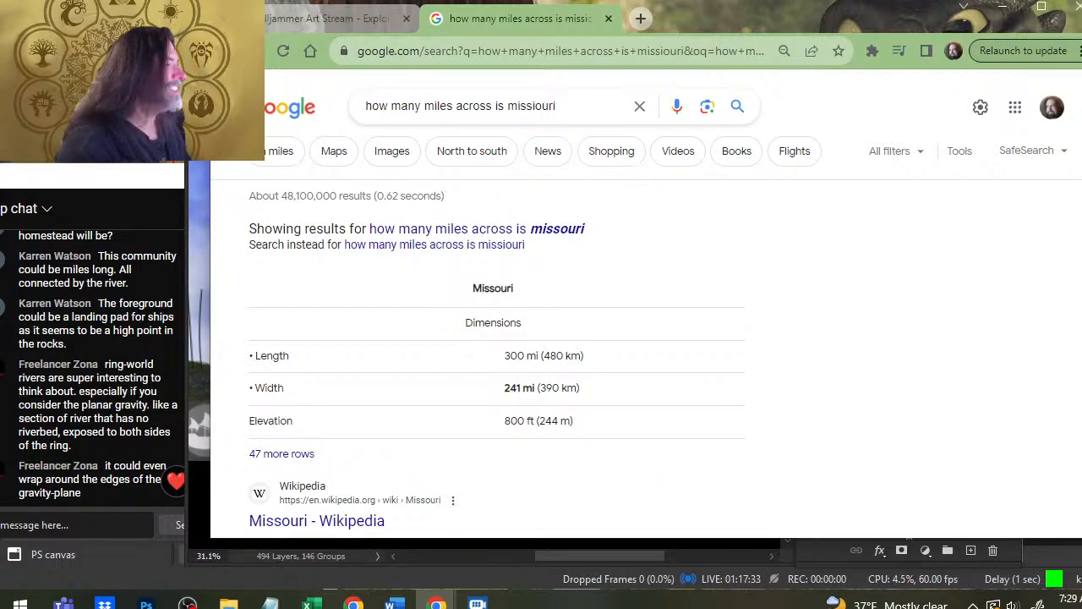
Close the Missouri search tab and switch back to Photoshop to view the whole page.
click(607, 19)
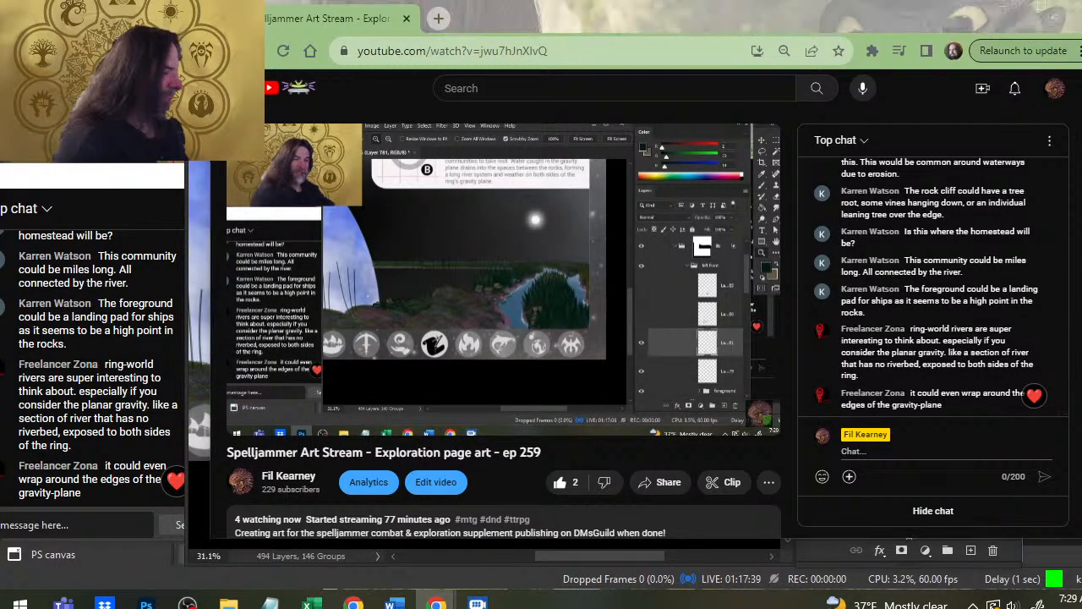
key(alt+Tab)
drag(631, 313, 515, 270)
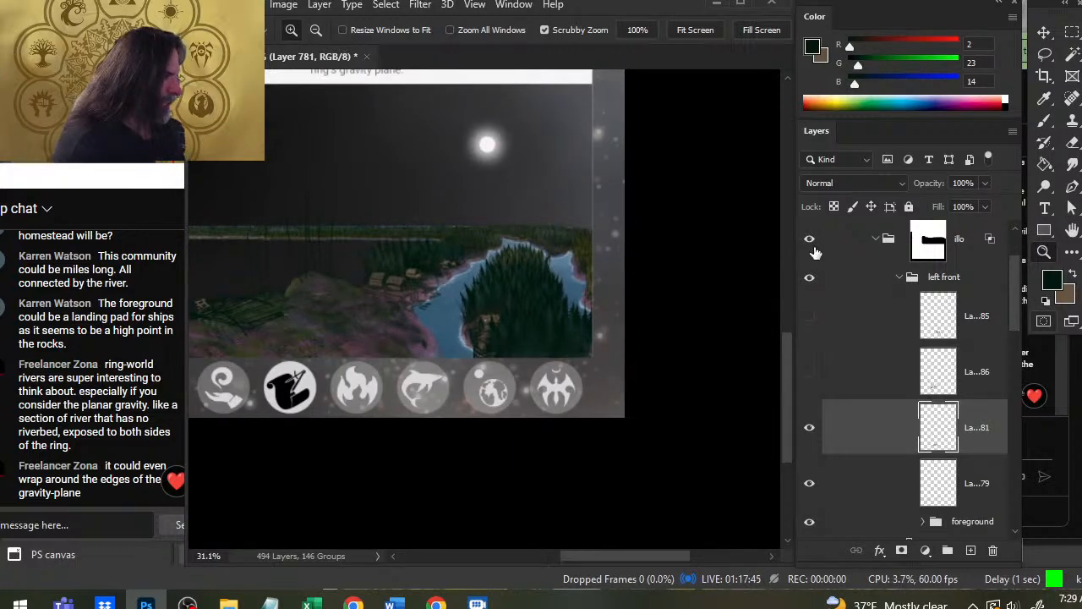
drag(687, 300, 613, 297)
mouse_move(667, 337)
mouse_down()
mouse_move(591, 300)
mouse_move(469, 331)
mouse_move(463, 349)
mouse_up()
Try to trace the ring's extent beyond the page with the Lasso tool.
key(m)
key(l)
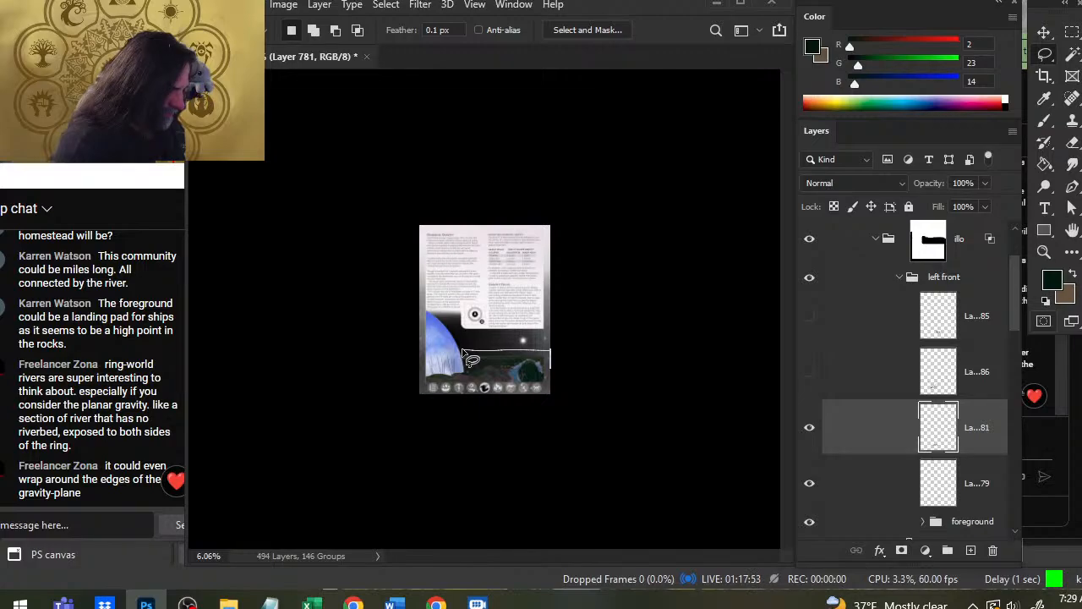
drag(463, 349, 742, 361)
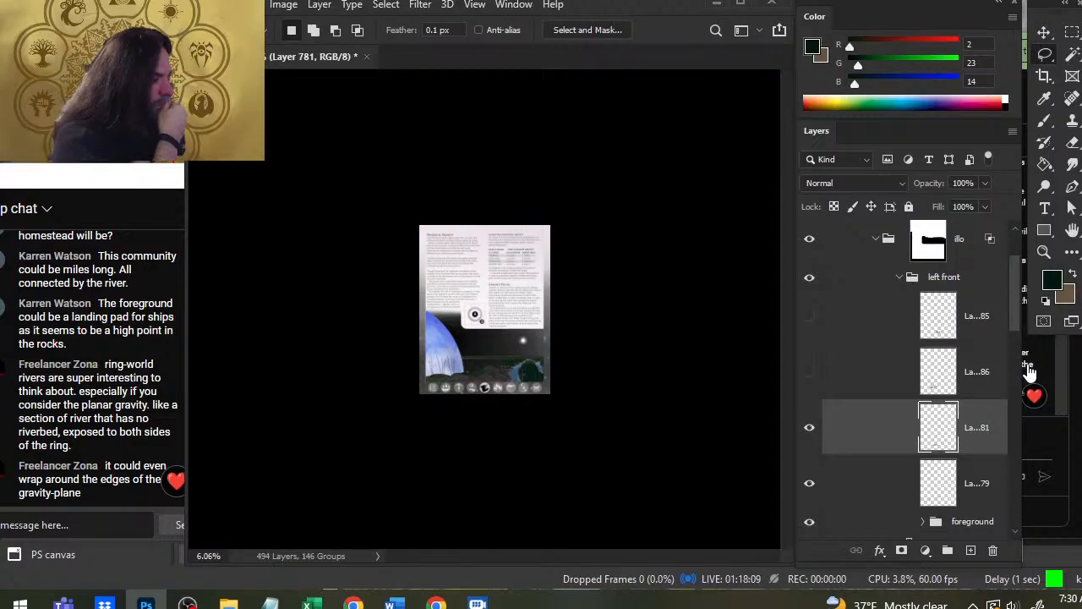
Undo the stray curve in the sky and sketch a slanted dark green perspective grid beside the sun.
key(z)
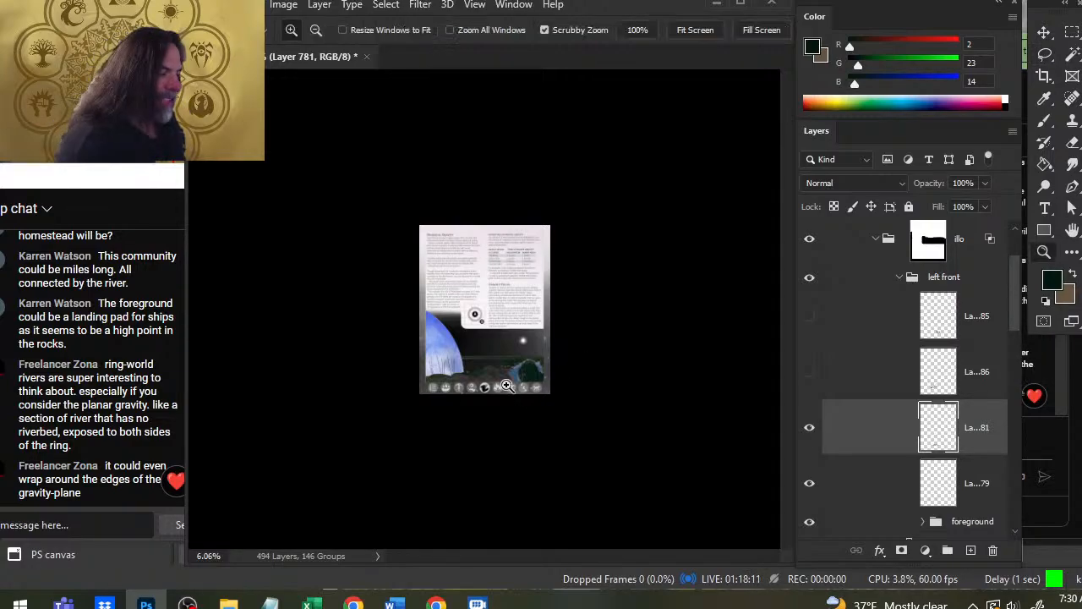
drag(505, 385, 550, 427)
mouse_move(541, 369)
mouse_down()
mouse_move(534, 332)
mouse_move(554, 371)
mouse_up()
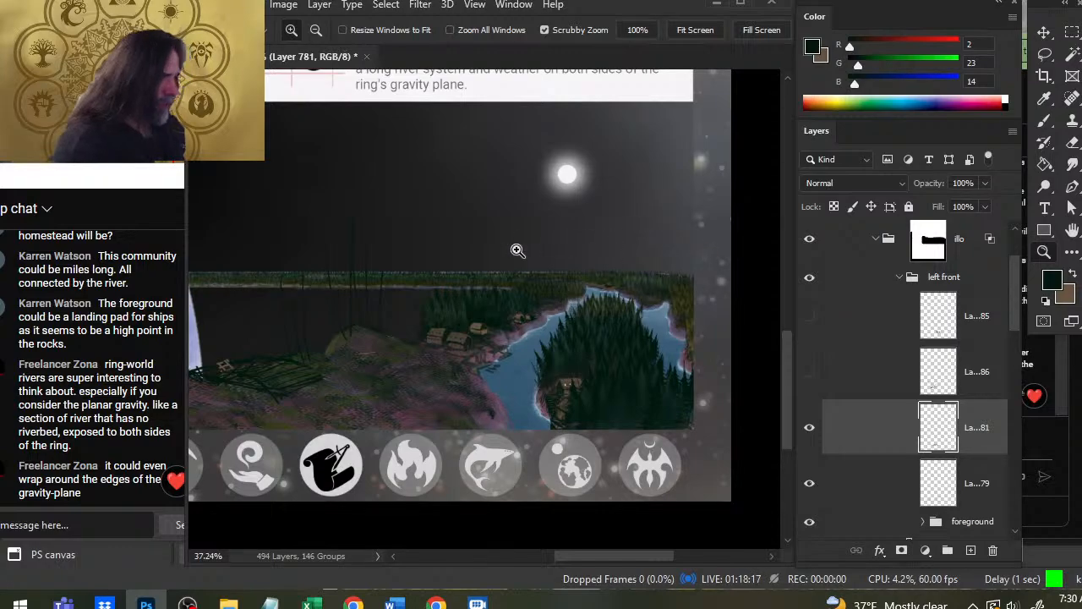
key(b)
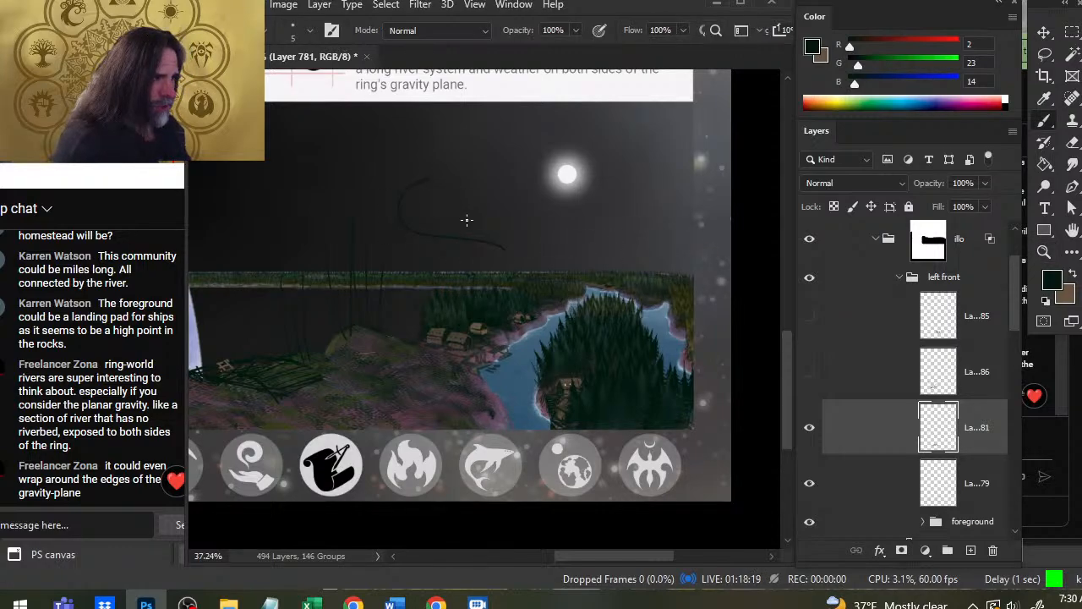
key(ctrl+z)
drag(365, 141, 519, 187)
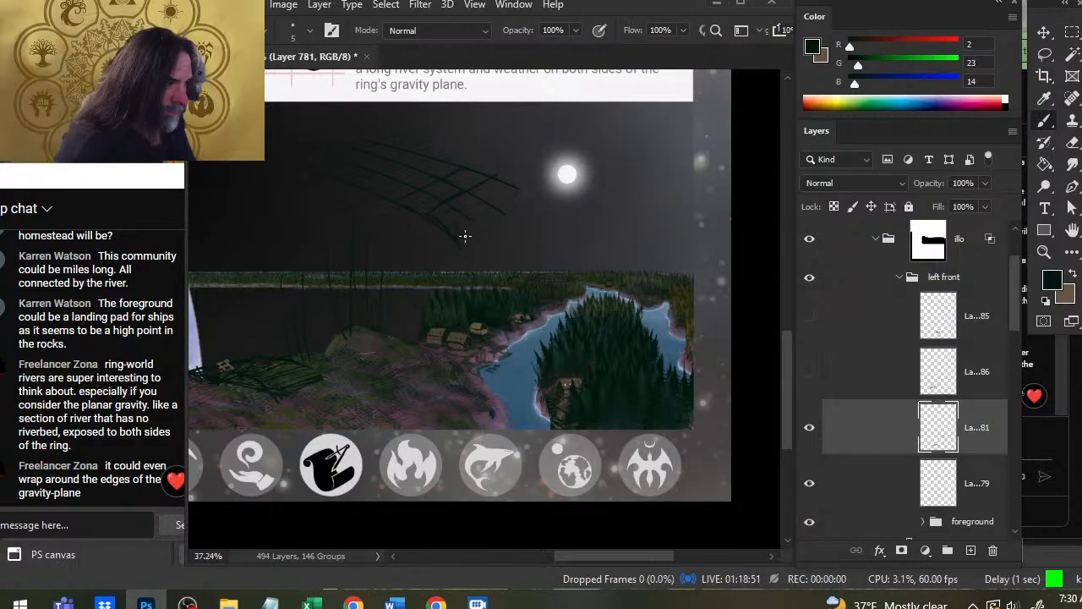
Sketch jagged coastline strokes at the grid's lower end and enclose them in a rounded outline.
key(z)
mouse_move(445, 208)
mouse_down()
mouse_move(514, 223)
mouse_move(534, 262)
mouse_up()
key(e)
key(b)
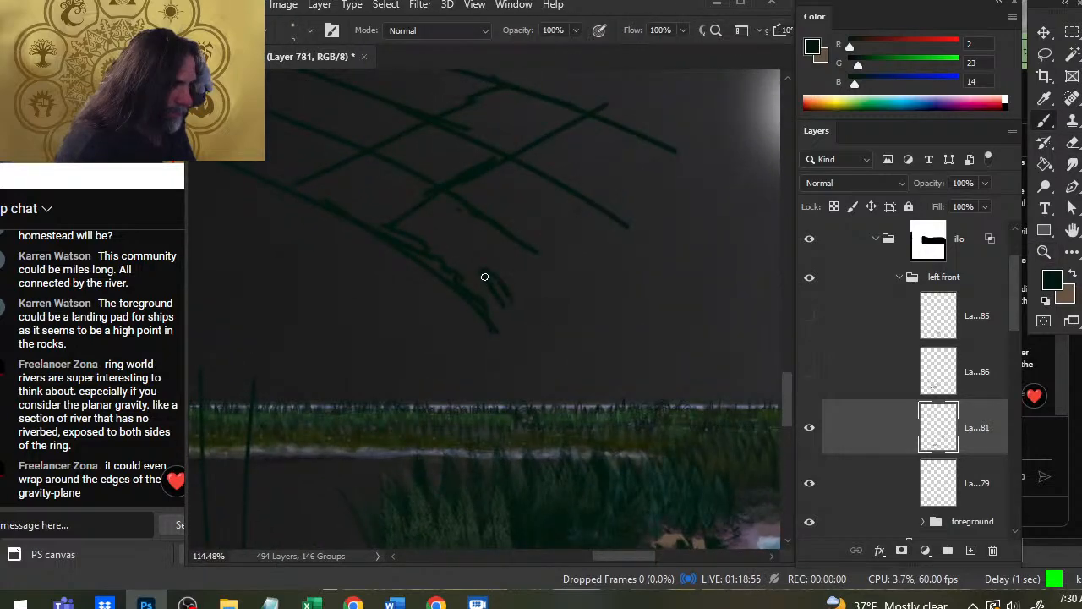
mouse_move(500, 265)
mouse_down()
mouse_move(445, 225)
mouse_move(480, 242)
mouse_up()
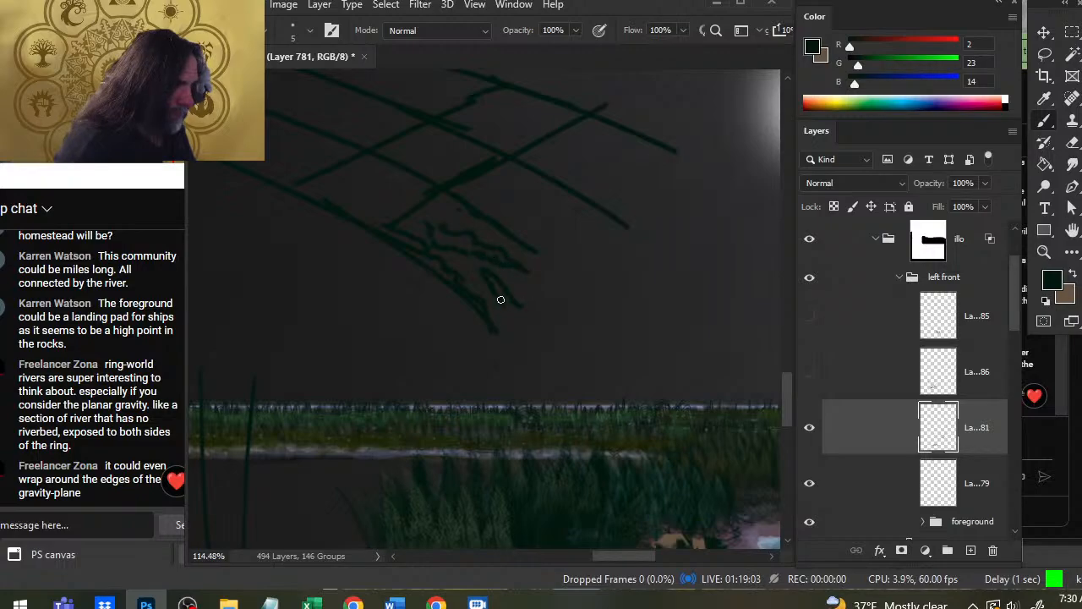
drag(501, 300, 517, 312)
drag(529, 268, 496, 326)
drag(488, 239, 551, 269)
Sketch a curved end stroke near the horizon below the grid and add more strokes around the rounded outline.
key(z)
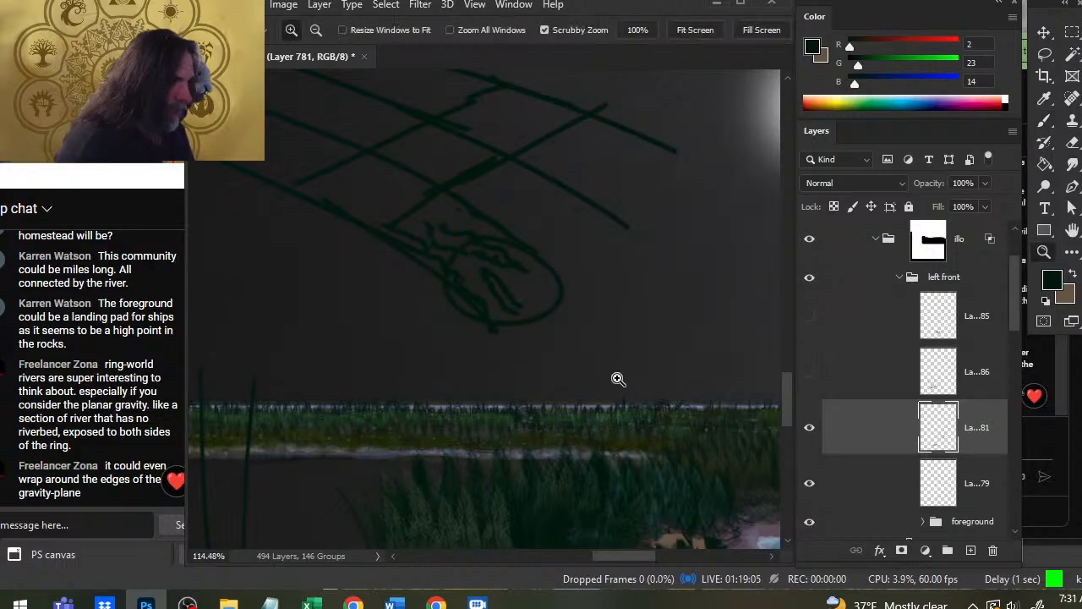
drag(618, 380, 549, 384)
drag(655, 433, 502, 228)
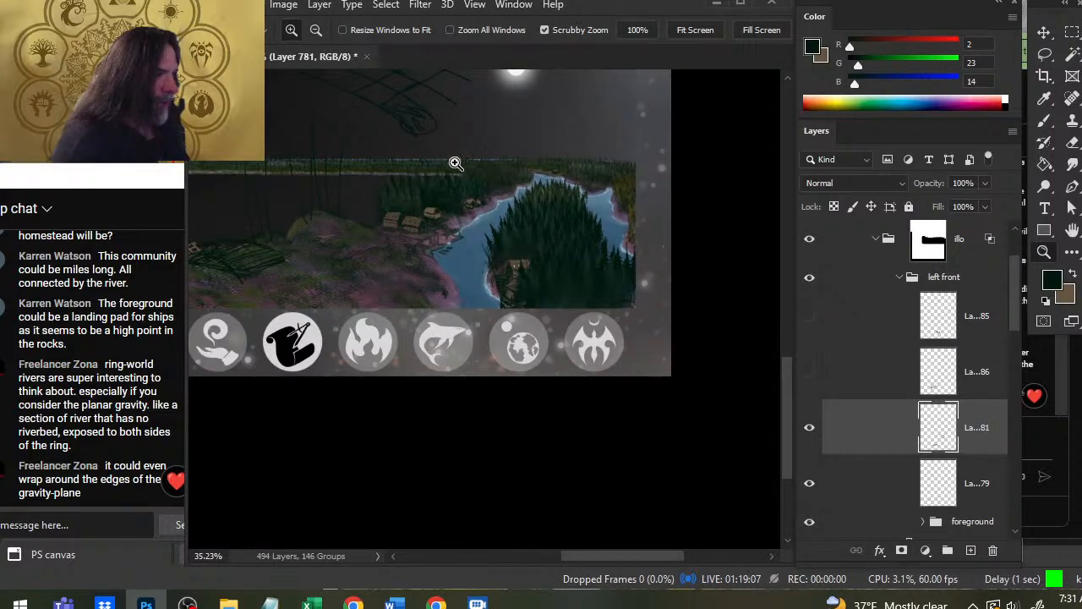
key(b)
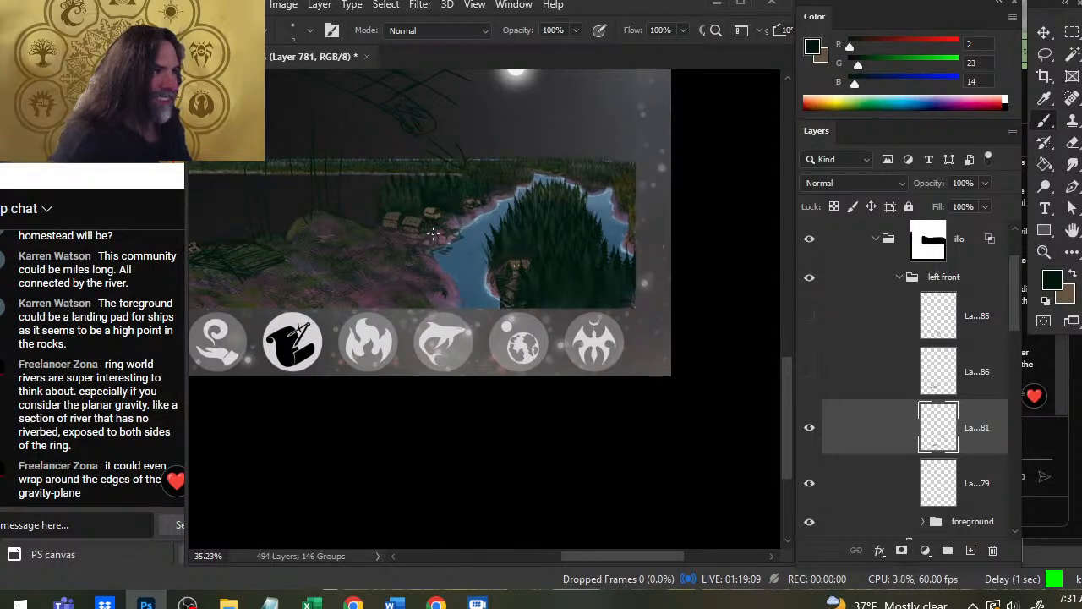
key(z)
drag(398, 213, 485, 237)
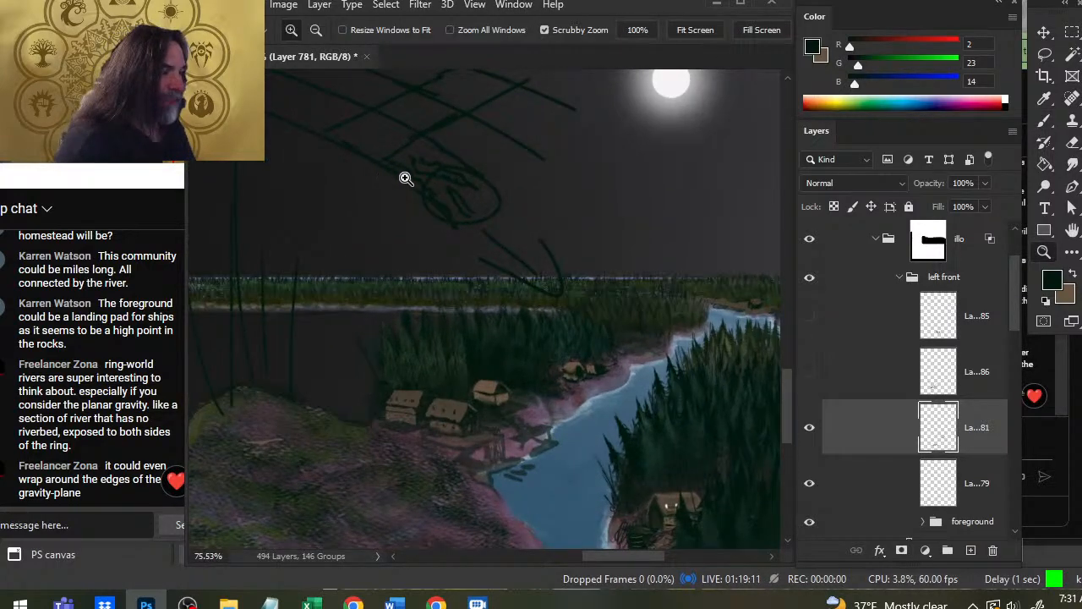
key(b)
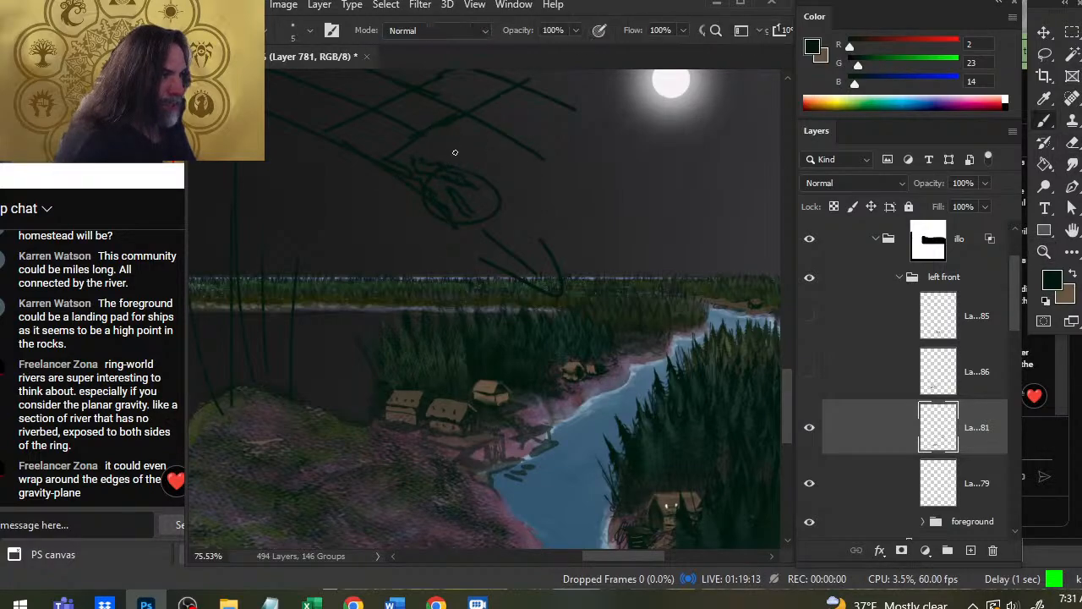
mouse_move(420, 133)
mouse_down()
mouse_move(517, 189)
mouse_move(466, 205)
mouse_up()
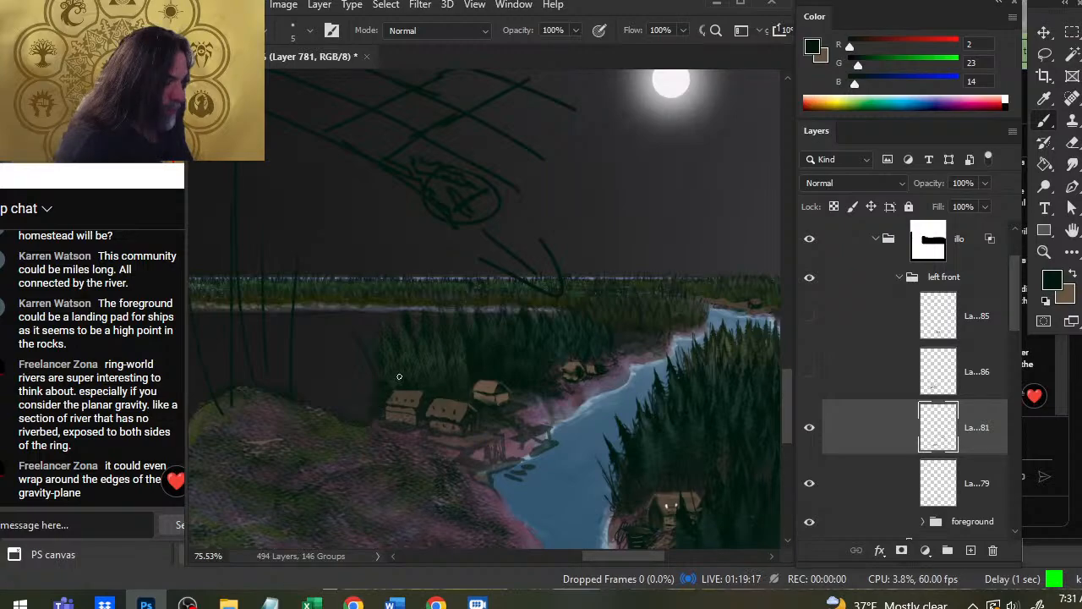
Erase the rounded outline and its interior, and sketch small irregular landmass shapes at the grid's lower end.
scroll(488, 182, up, 3)
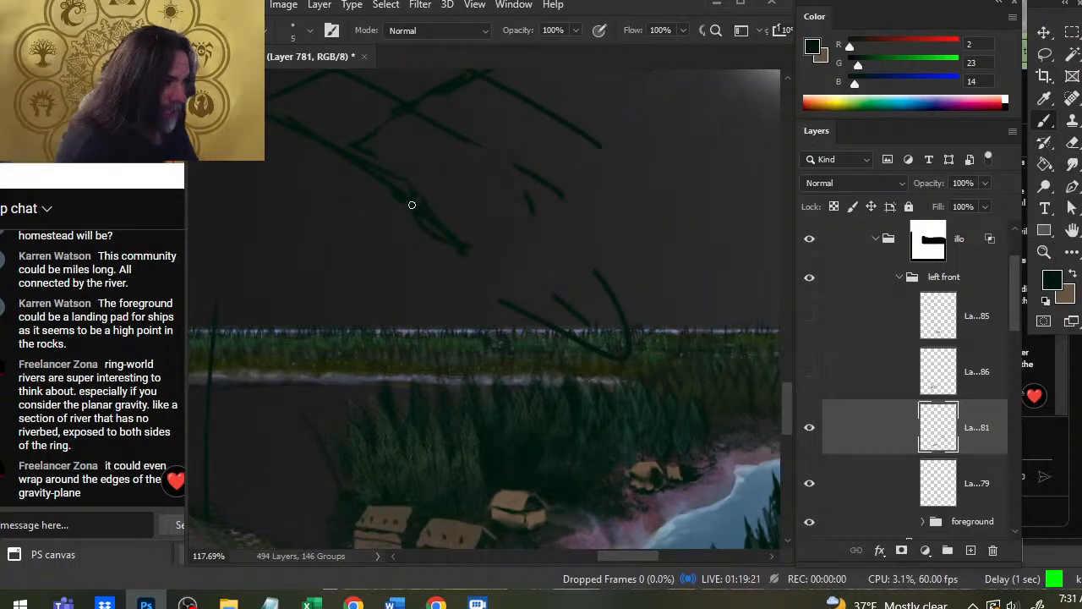
key(e)
key(b)
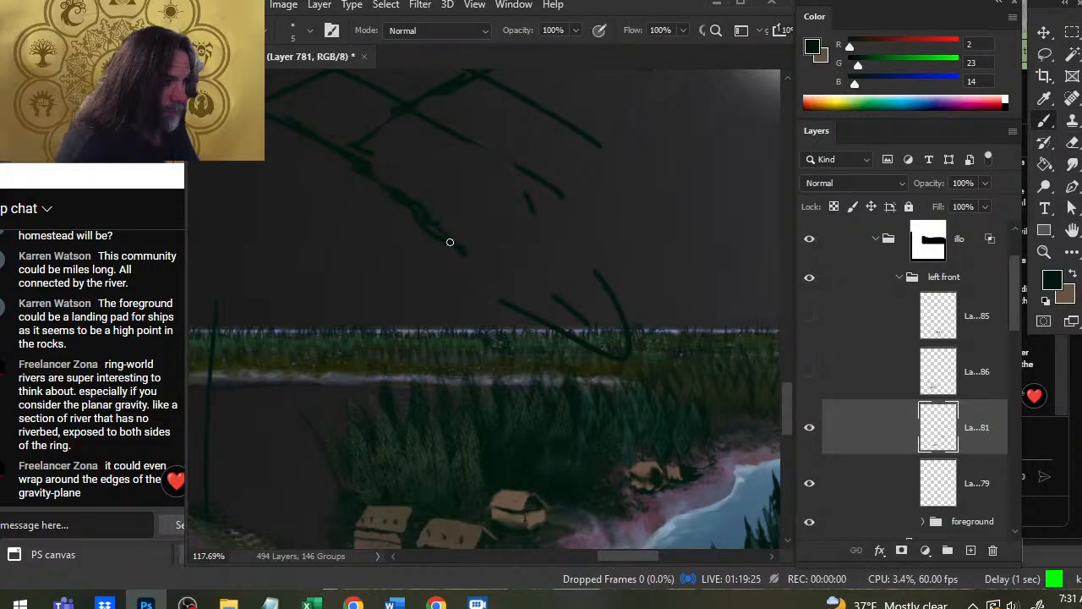
mouse_move(434, 220)
mouse_down()
mouse_move(493, 255)
mouse_move(469, 221)
mouse_move(494, 255)
mouse_move(430, 204)
mouse_move(437, 242)
mouse_move(475, 206)
mouse_up()
mouse_move(439, 193)
mouse_down()
mouse_move(511, 223)
mouse_move(487, 216)
mouse_move(474, 252)
mouse_move(506, 214)
mouse_move(497, 212)
mouse_move(510, 249)
mouse_move(491, 223)
mouse_move(517, 243)
mouse_up()
mouse_move(402, 169)
mouse_down()
mouse_move(414, 163)
mouse_move(458, 189)
mouse_move(422, 159)
mouse_up()
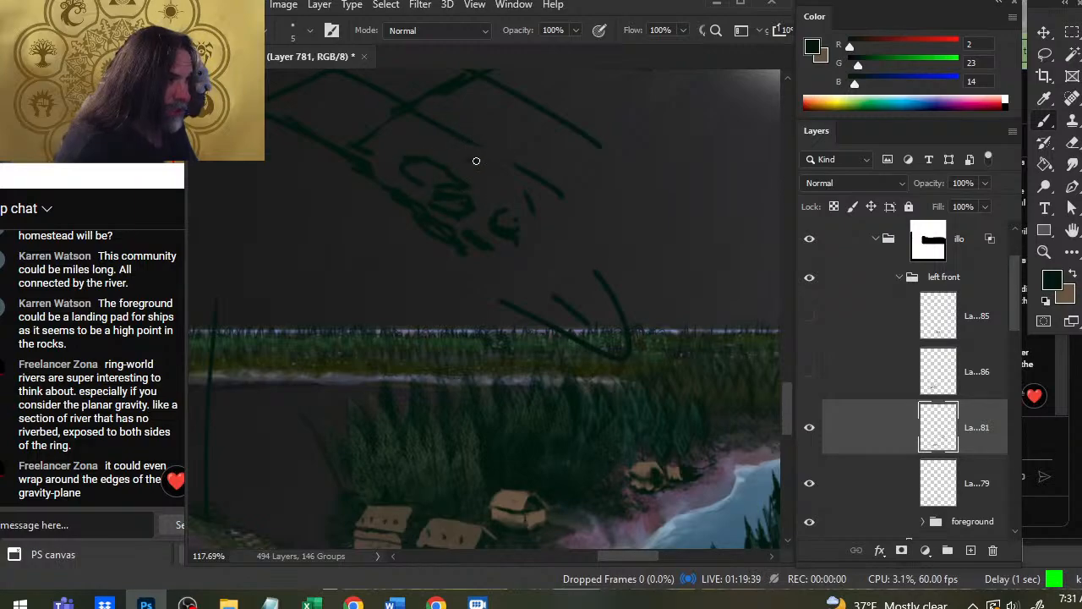
Add smaller irregular shapes above the landmass cluster and erase the grid line beside them.
drag(526, 164, 516, 260)
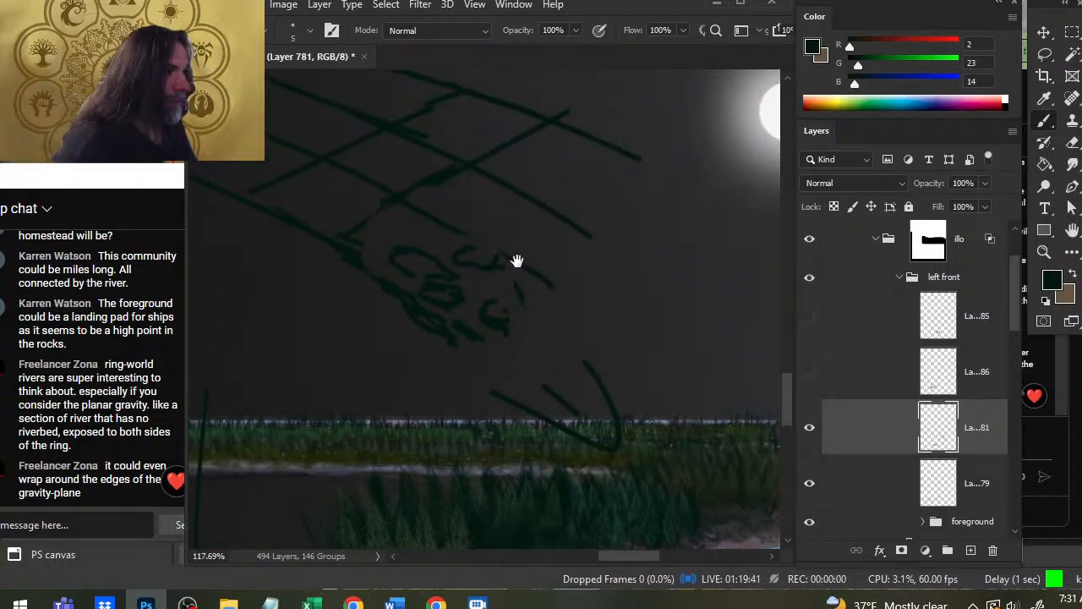
mouse_move(438, 234)
mouse_down()
mouse_move(406, 217)
mouse_move(444, 245)
mouse_up()
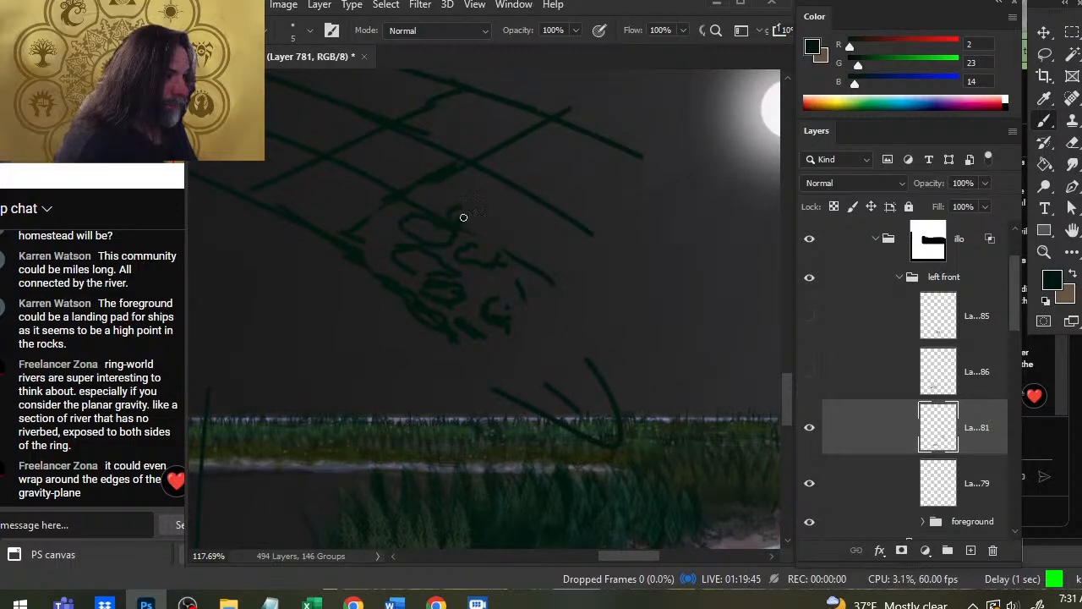
key(e)
key(b)
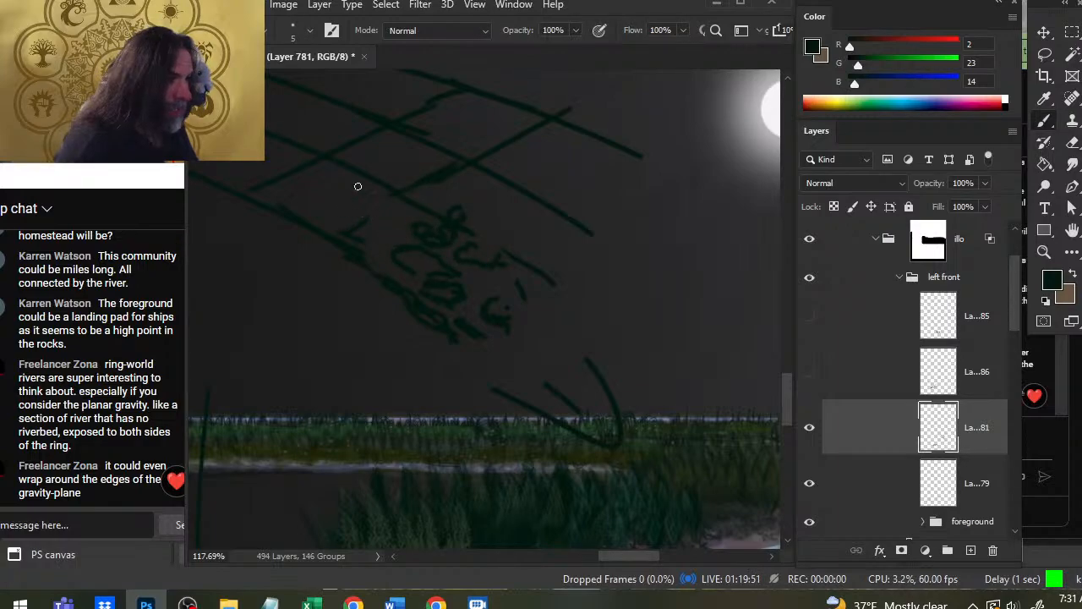
Redraw the grid cell next to the landmass shapes and fill it with a fine crosshatch.
drag(350, 153, 349, 152)
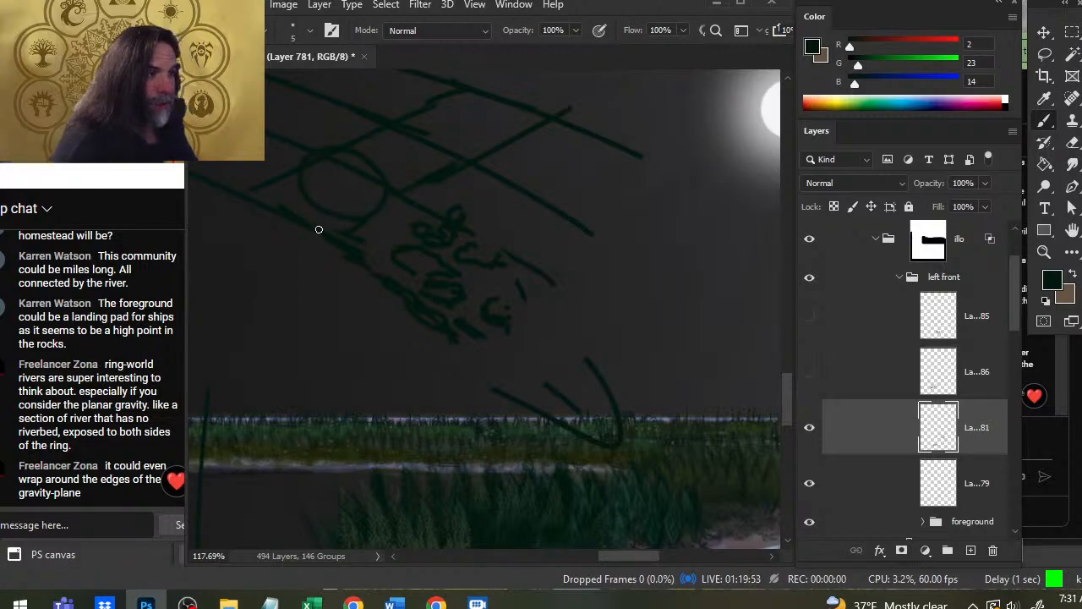
drag(270, 184, 298, 163)
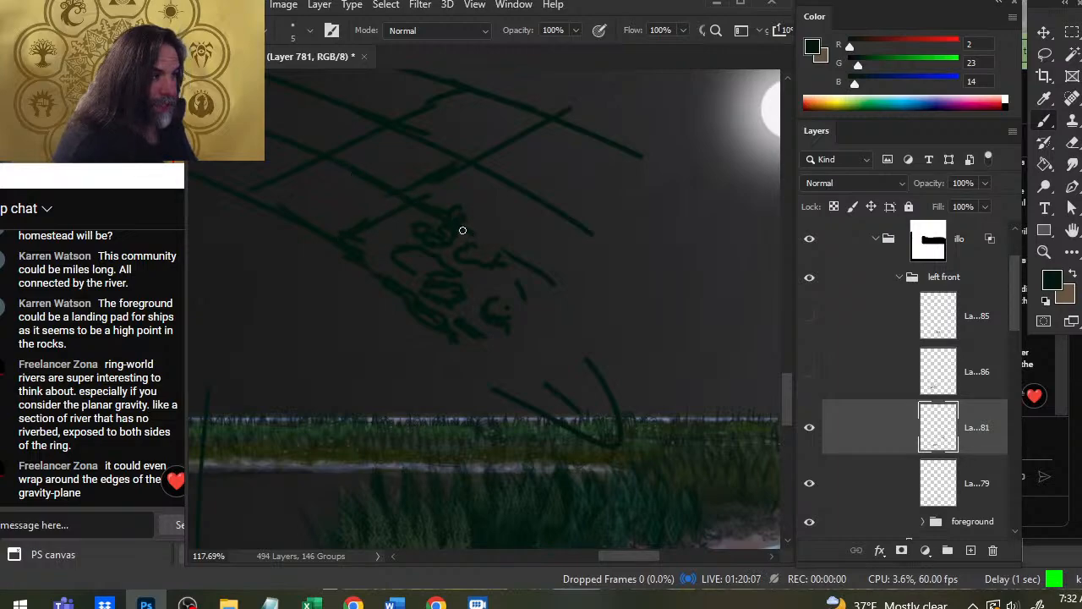
mouse_move(256, 202)
mouse_down()
mouse_move(319, 183)
mouse_move(275, 211)
mouse_move(347, 175)
mouse_move(284, 218)
mouse_move(349, 189)
mouse_move(296, 222)
mouse_move(351, 206)
mouse_move(311, 234)
mouse_move(365, 212)
mouse_move(317, 238)
mouse_move(411, 197)
mouse_move(335, 237)
mouse_move(414, 227)
mouse_move(341, 242)
mouse_up()
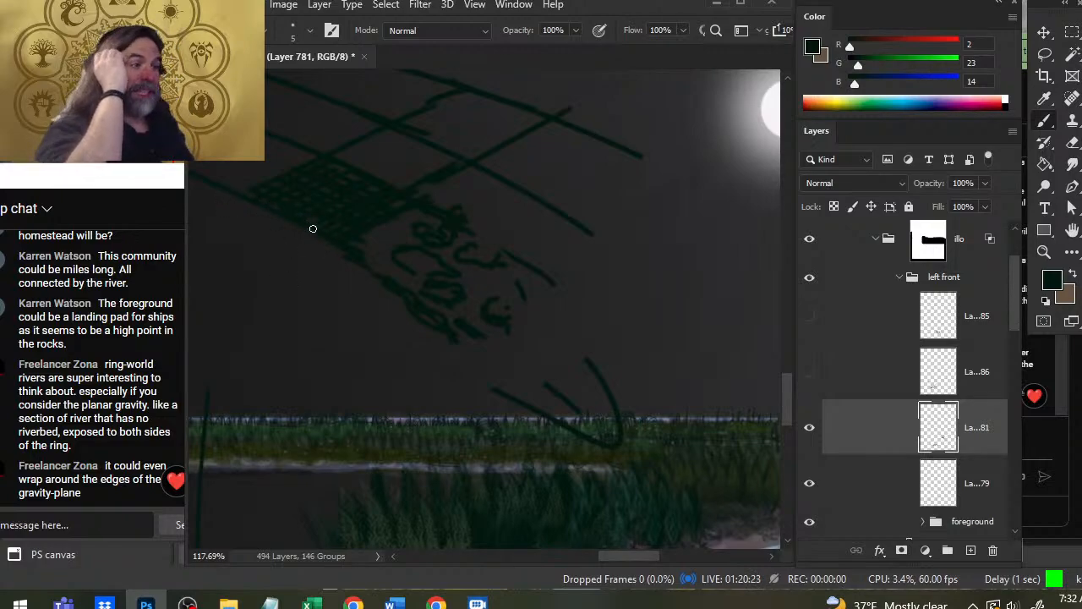
Outline the cell at the upper end of the sky grid and fill it with dense dark green hatching.
key(z)
drag(324, 230, 341, 256)
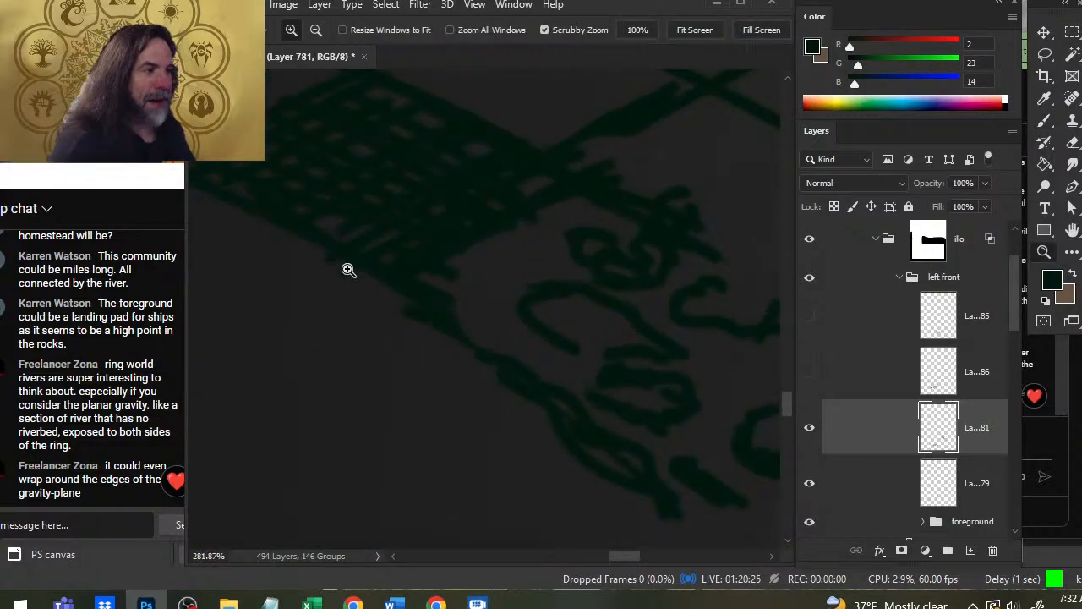
drag(553, 317, 420, 303)
drag(627, 408, 425, 138)
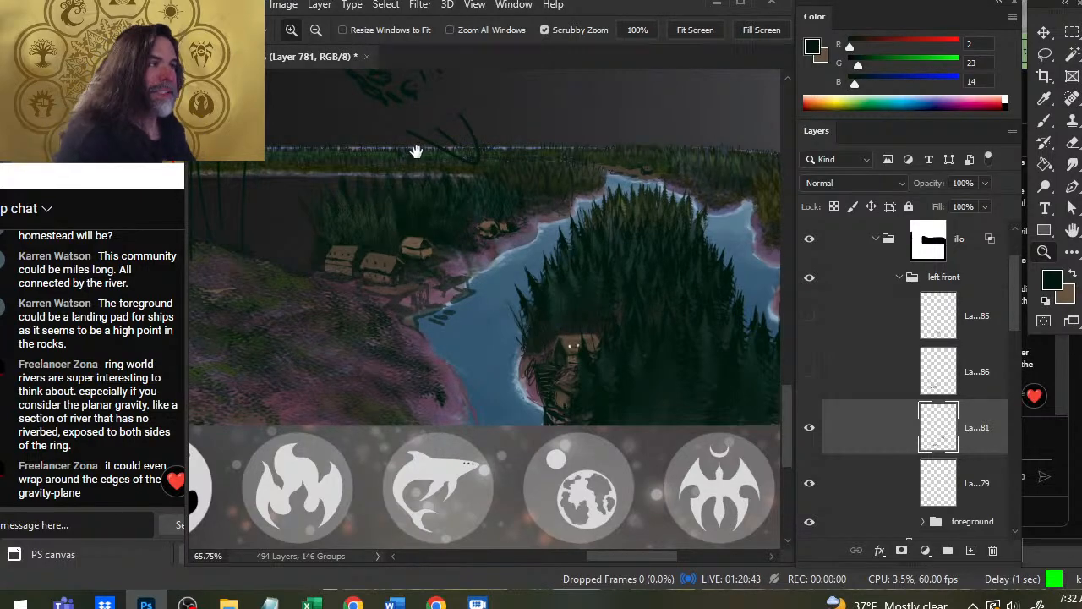
drag(407, 153, 495, 326)
drag(389, 205, 465, 246)
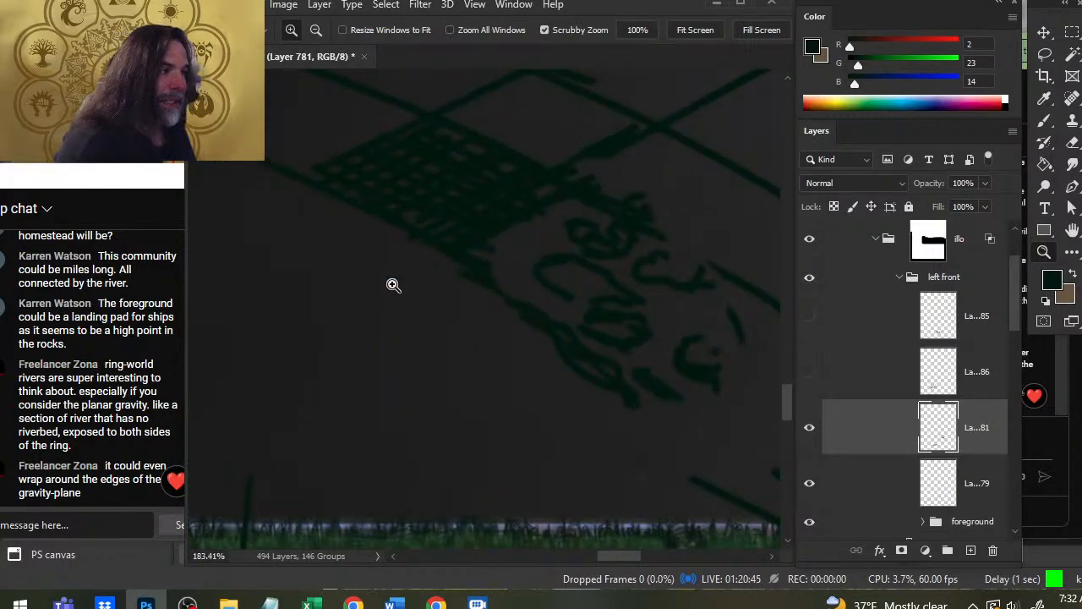
scroll(510, 248, down, 5)
key(b)
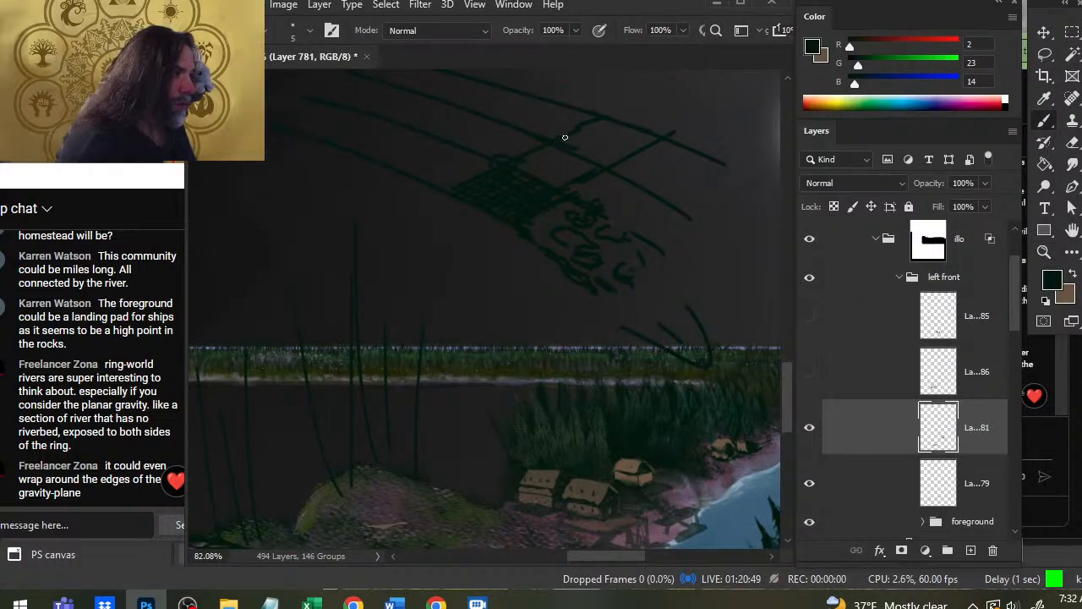
mouse_move(587, 107)
mouse_down()
mouse_move(593, 165)
mouse_move(671, 143)
mouse_move(597, 111)
mouse_move(611, 157)
mouse_move(634, 133)
mouse_up()
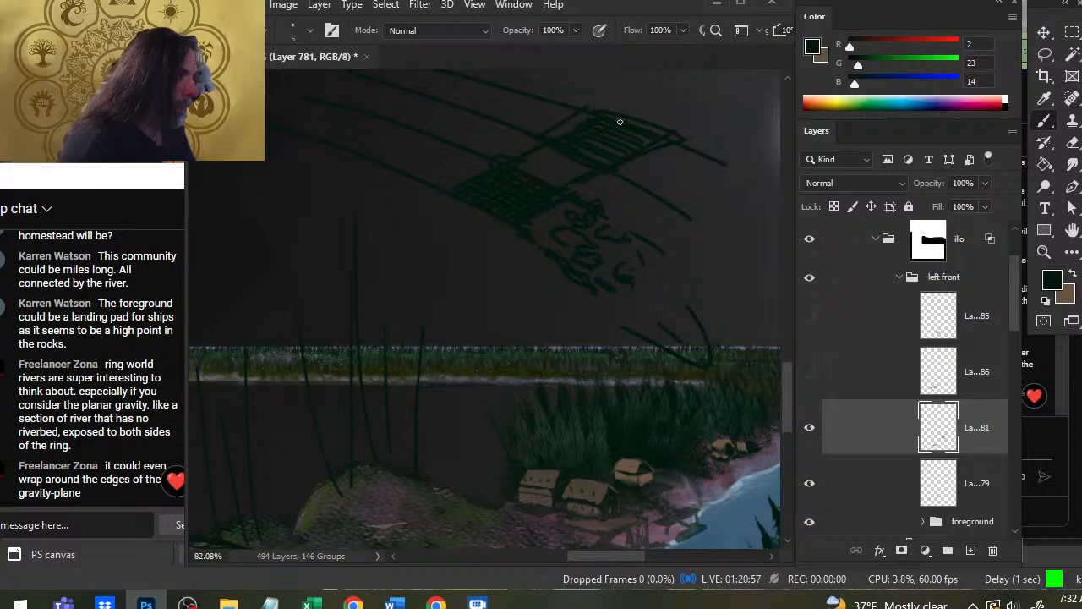
Write 10 beside the lower crosshatched cell and 1 below the upper one, and draw a curved arrow from the upper cell.
drag(649, 169, 538, 220)
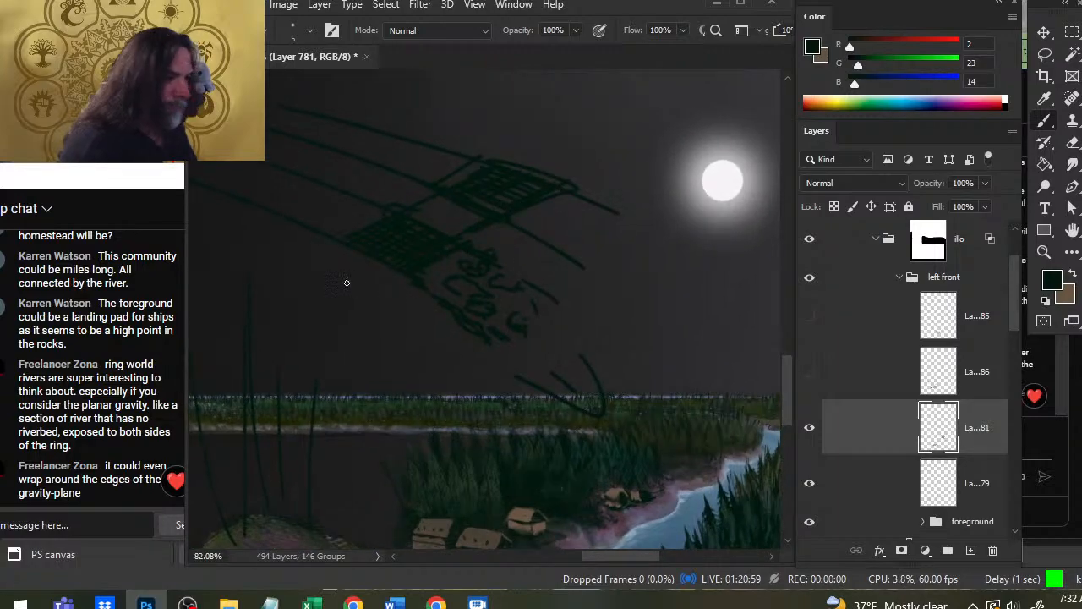
drag(547, 258, 481, 337)
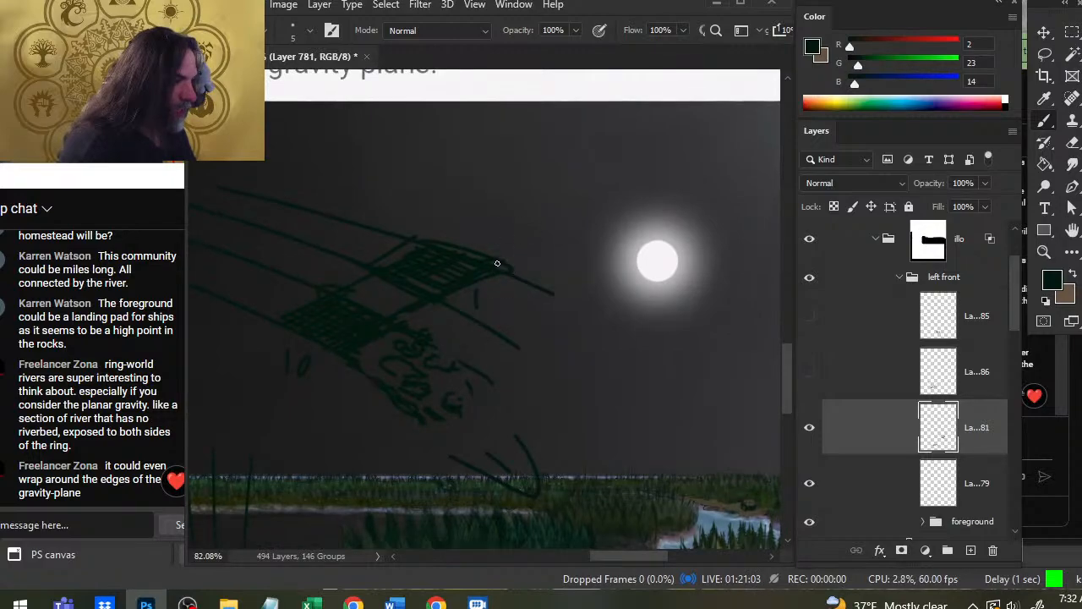
drag(519, 229, 505, 251)
Sketch a hatched slanted panel above the glowing sun, with a small downward arrow beneath its near corner.
drag(479, 205, 600, 234)
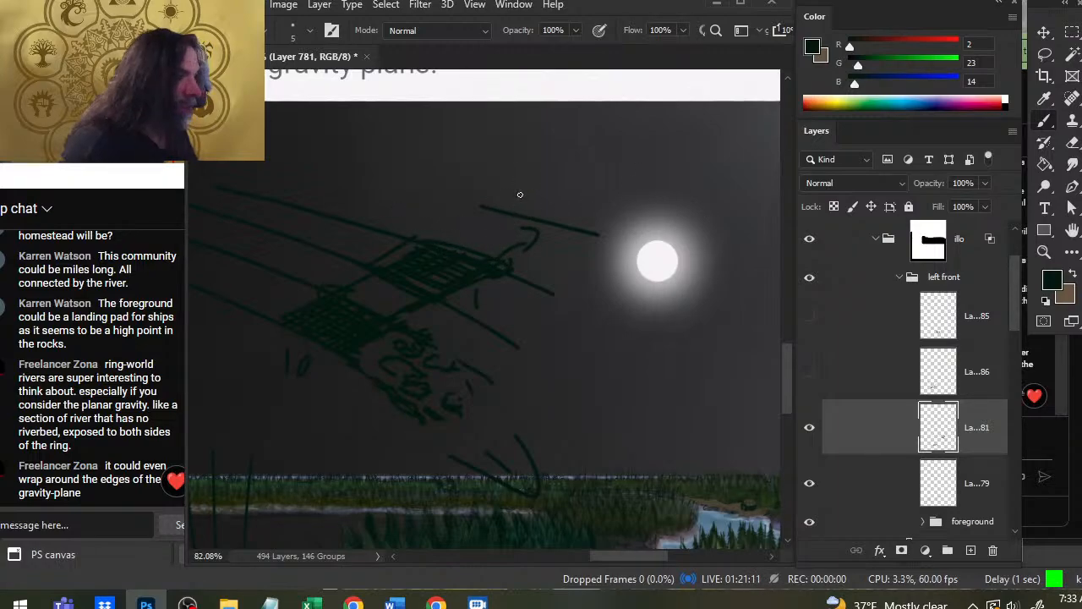
mouse_move(520, 194)
mouse_down()
mouse_move(568, 183)
mouse_move(552, 178)
mouse_move(667, 210)
mouse_up()
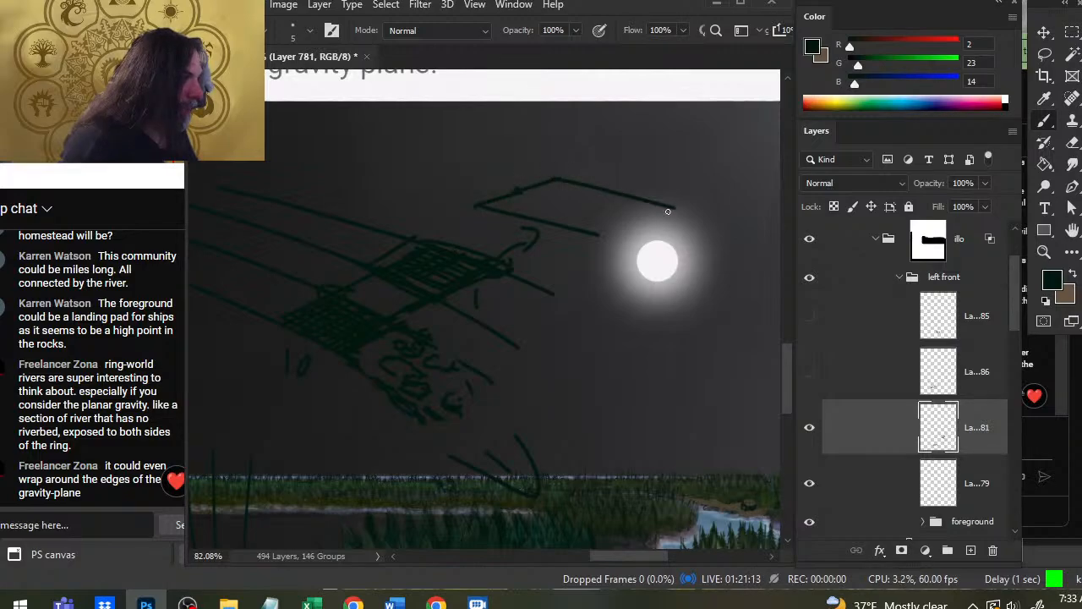
drag(589, 236, 683, 208)
drag(491, 205, 602, 226)
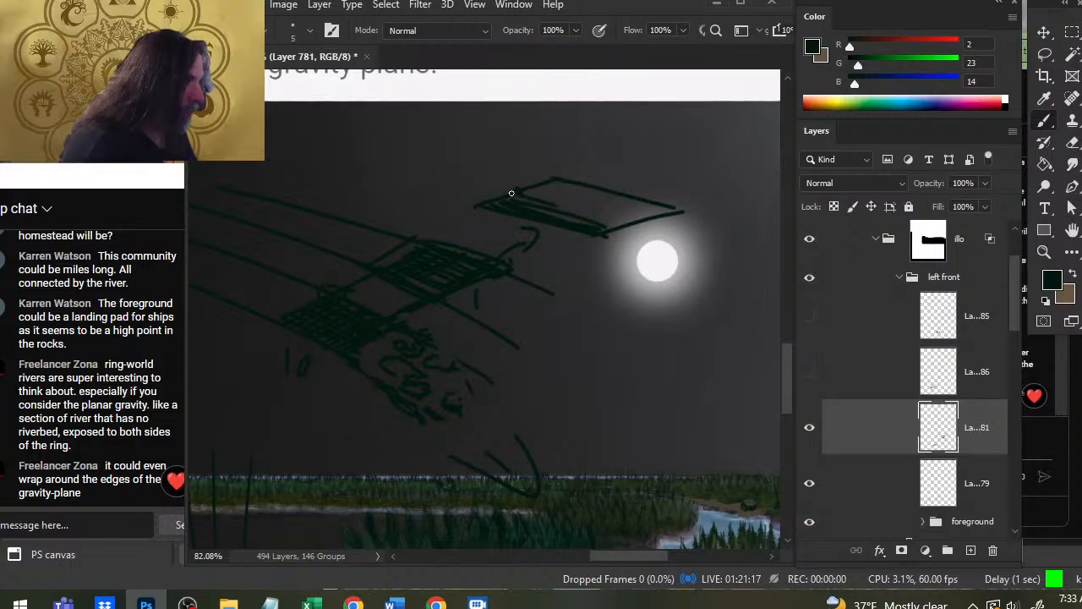
drag(517, 194, 629, 222)
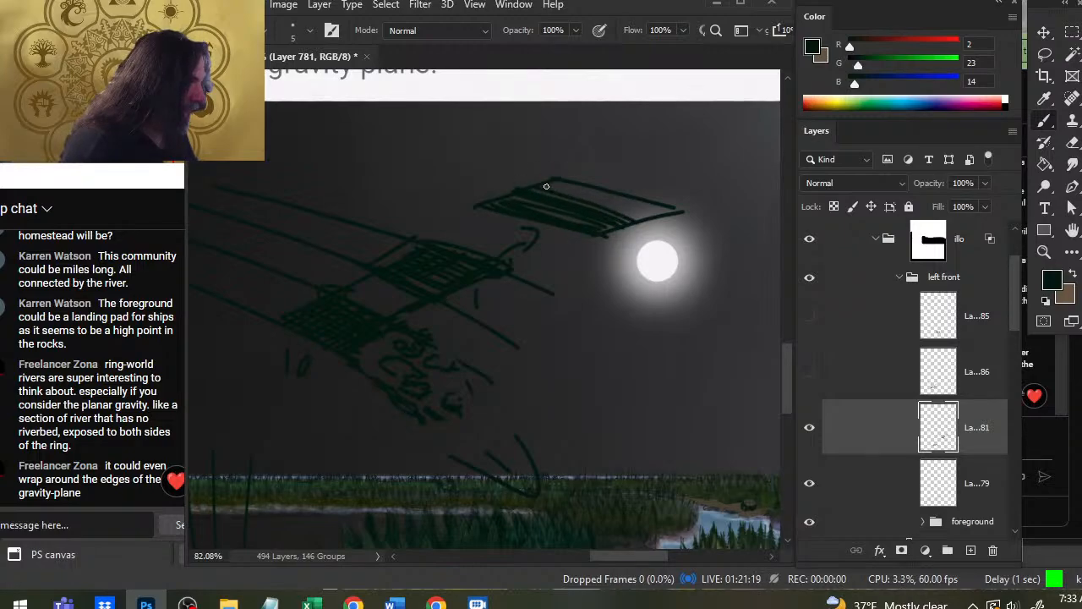
drag(541, 181, 650, 208)
drag(561, 179, 592, 176)
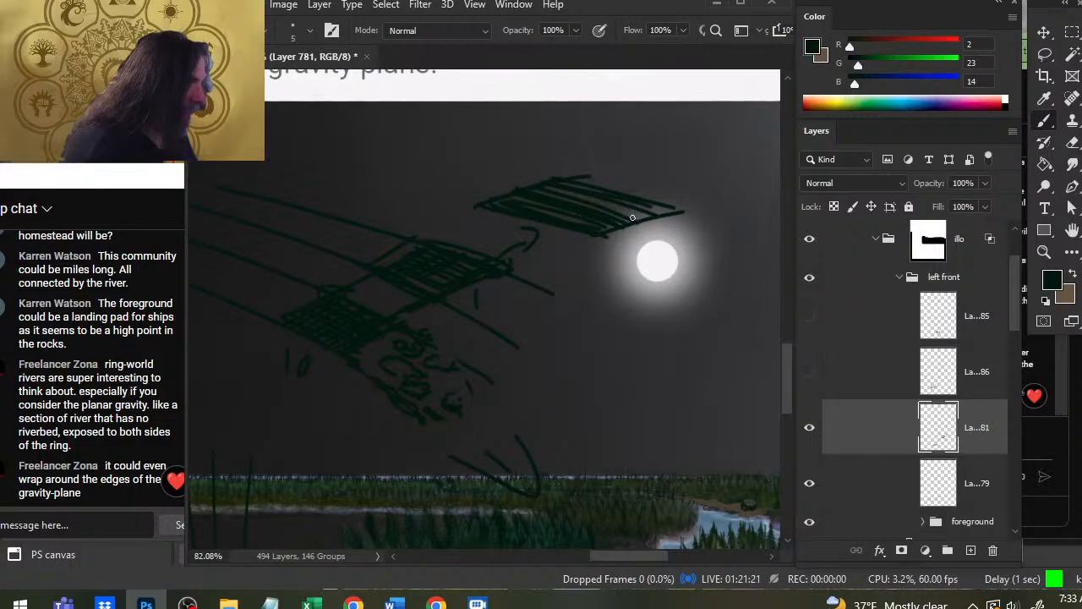
drag(595, 243, 605, 252)
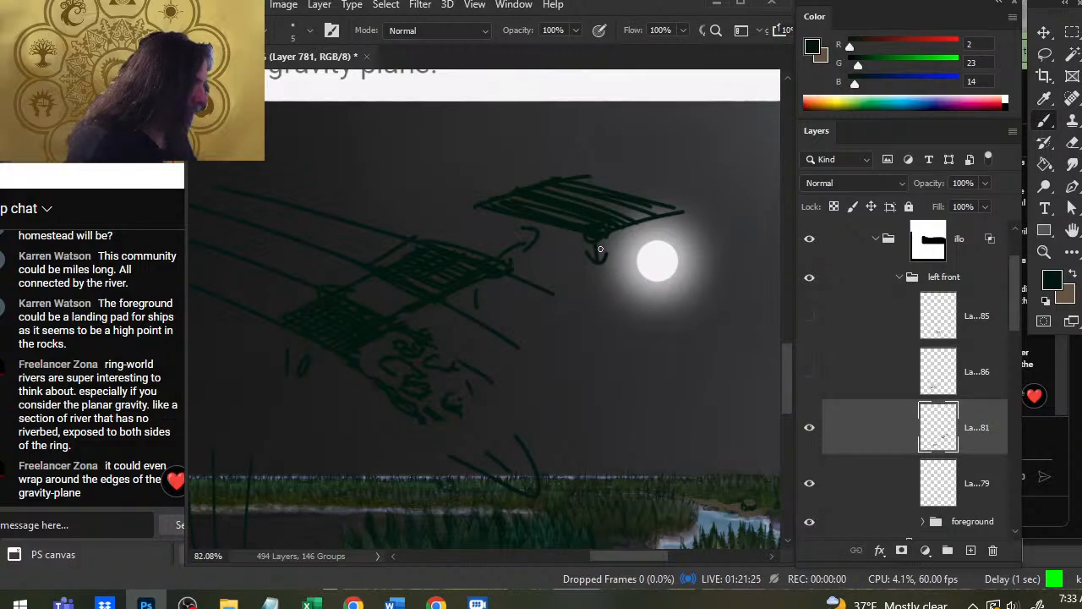
Try to erase the small arrow beneath the hatched panel.
key(e)
drag(599, 229, 597, 261)
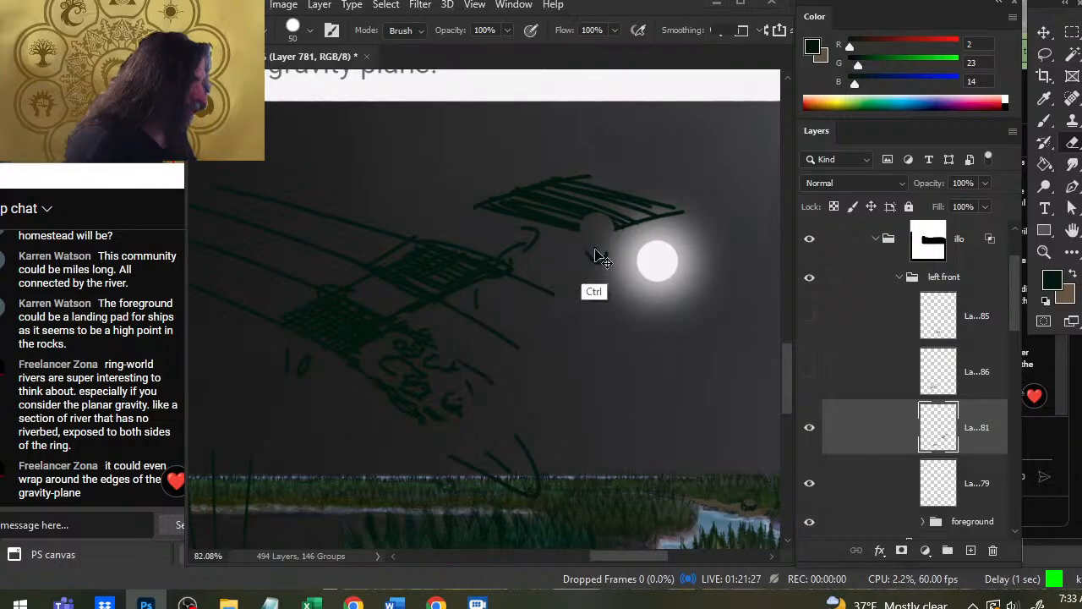
key(alt+z)
key(alt+z)
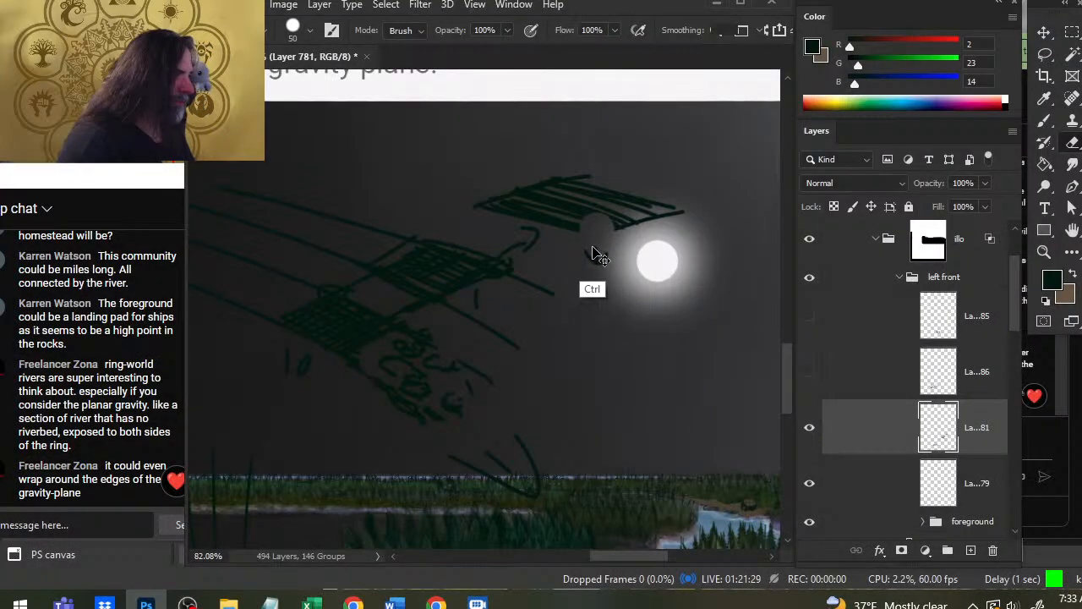
key(ctrl+z)
Reduce the eraser size to 3 px.
key([)
key(bracketleft)
key(bracketleft)
key(bracketleft)
key(bracketleft)
key(bracketleft)
key(bracketleft)
key(bracketleft)
key(bracketleft)
key(bracketleft)
key(bracketleft)
key(bracketleft)
key(bracketleft)
key(bracketleft)
key(bracketleft)
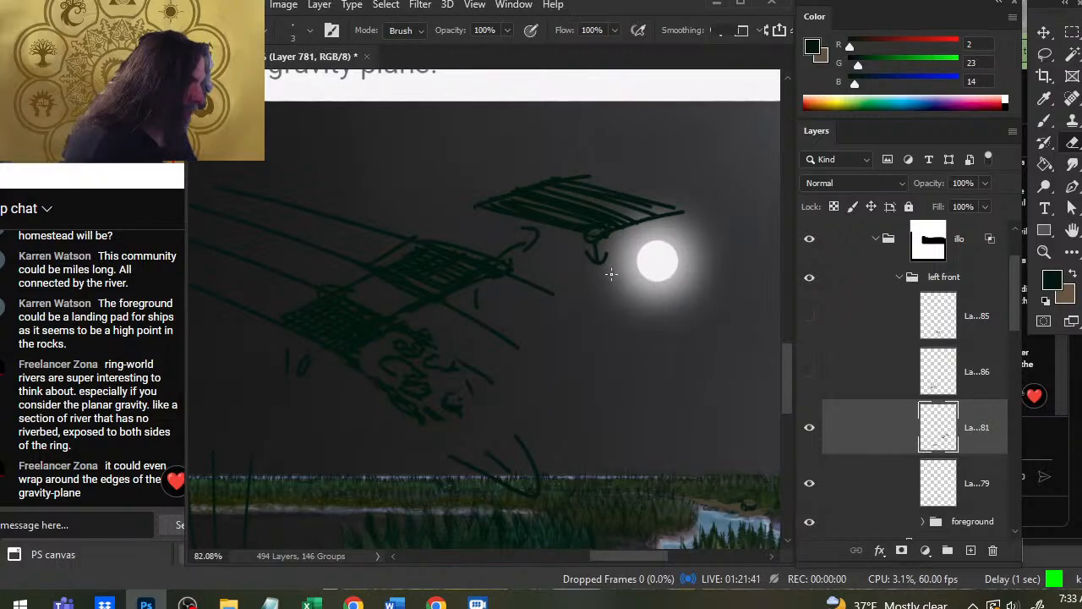
Brush upright strokes and a baseline across the sun, plus lines linking the hatched grid cell to the raised panel.
key(b)
mouse_move(608, 267)
mouse_down()
mouse_move(586, 270)
mouse_move(647, 273)
mouse_move(613, 267)
mouse_up()
drag(639, 295, 640, 247)
mouse_move(623, 268)
mouse_down()
mouse_move(621, 238)
mouse_move(595, 276)
mouse_move(700, 296)
mouse_up()
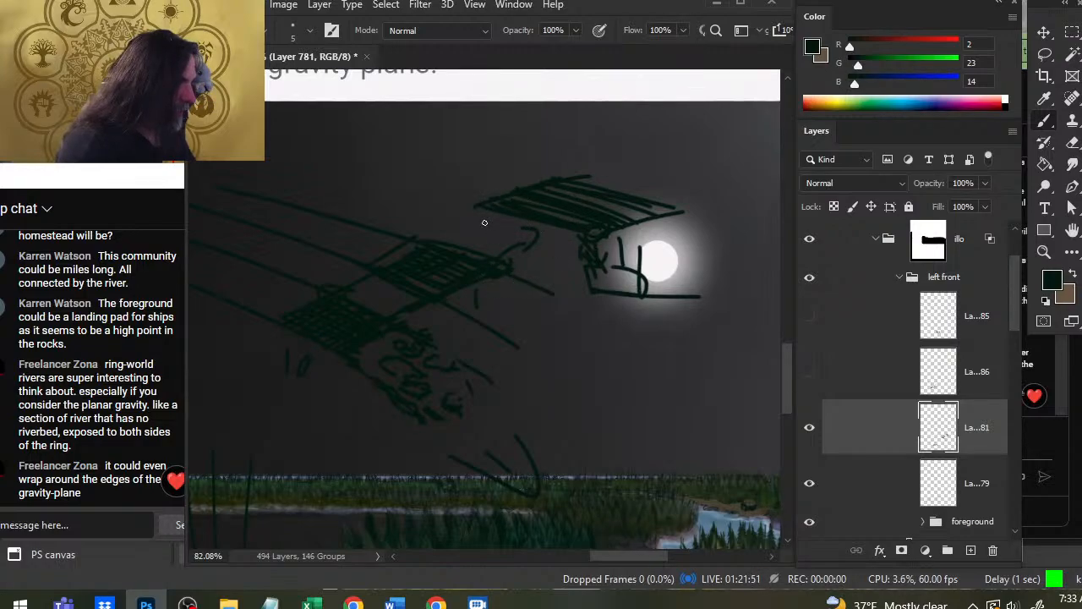
mouse_move(454, 205)
mouse_down()
mouse_move(551, 268)
mouse_move(504, 267)
mouse_move(584, 244)
mouse_up()
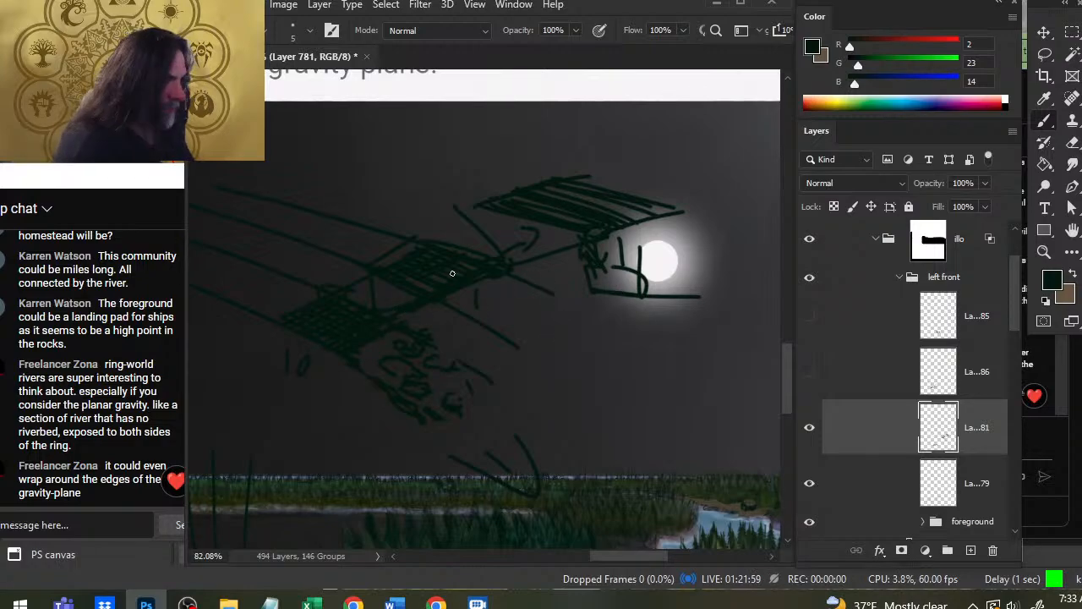
Lasso the entire sky diagram on Layer 781, delete it and clear the selection.
key(z)
drag(511, 339, 388, 340)
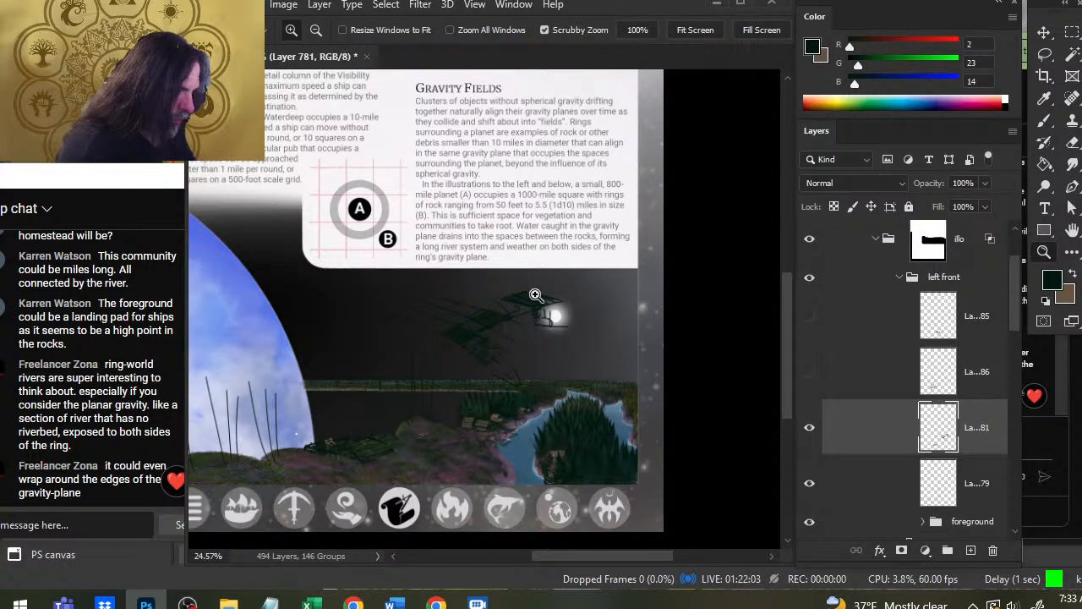
mouse_move(506, 435)
mouse_down()
mouse_move(462, 381)
mouse_move(432, 312)
mouse_up()
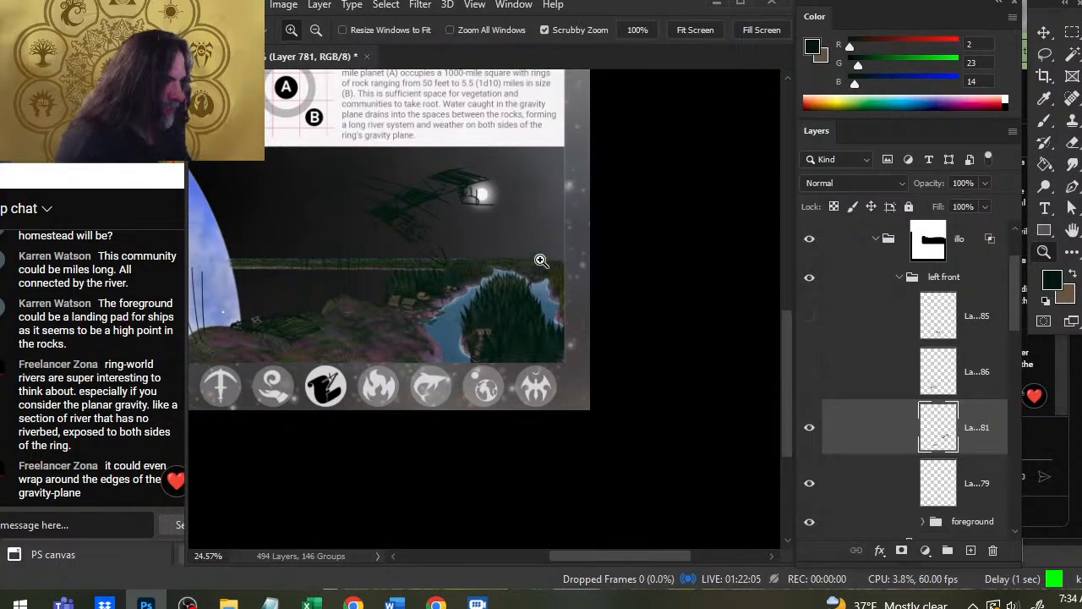
key(b)
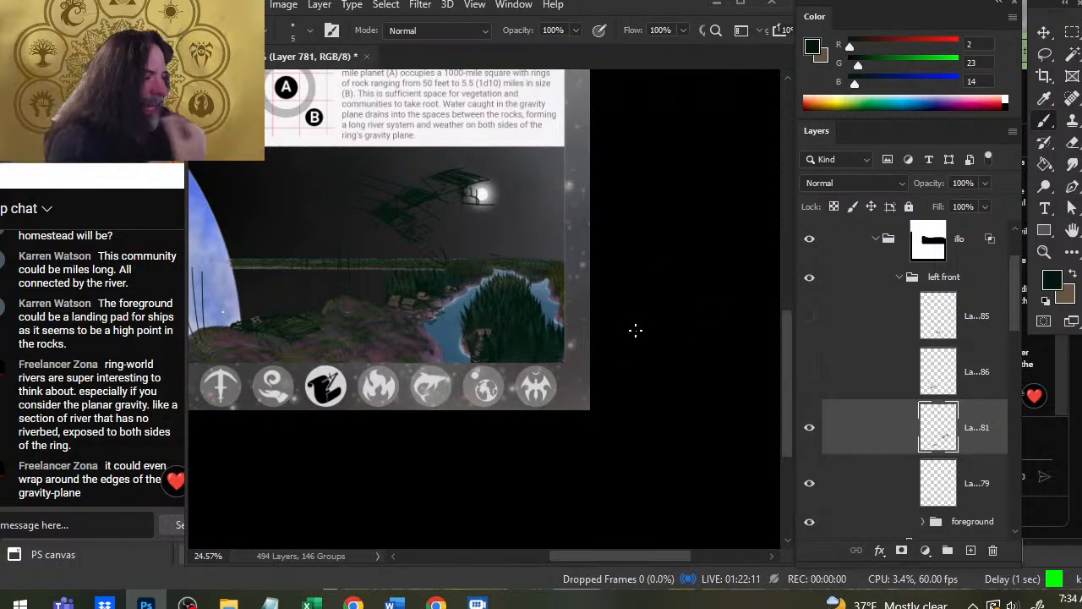
click(810, 441)
click(809, 442)
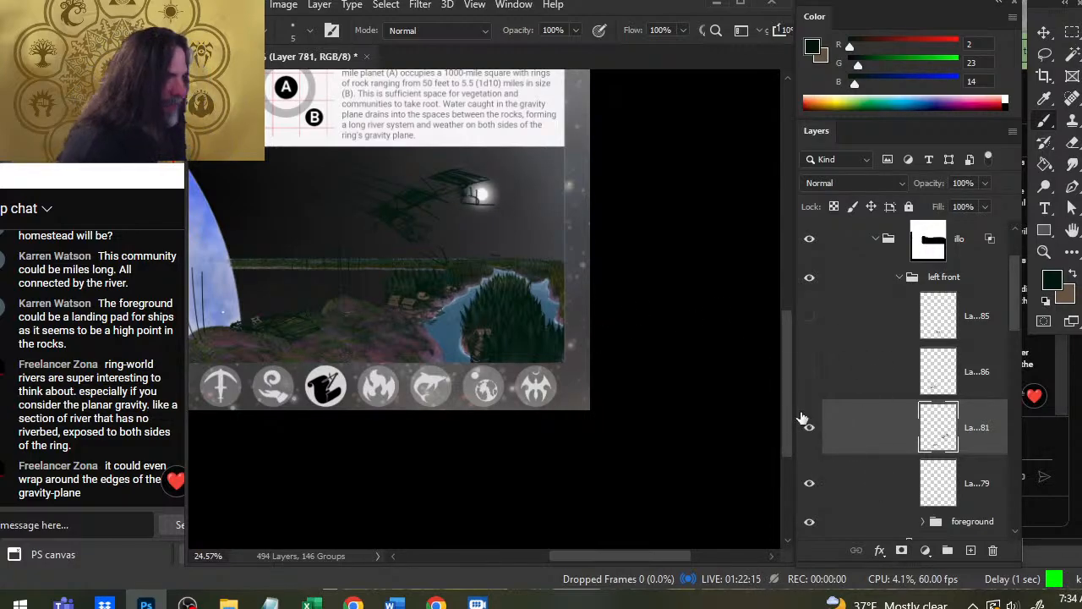
key(l)
mouse_move(592, 150)
mouse_down()
mouse_move(326, 144)
mouse_move(285, 221)
mouse_move(387, 263)
mouse_move(368, 273)
mouse_move(359, 302)
mouse_move(440, 355)
mouse_move(585, 260)
mouse_up()
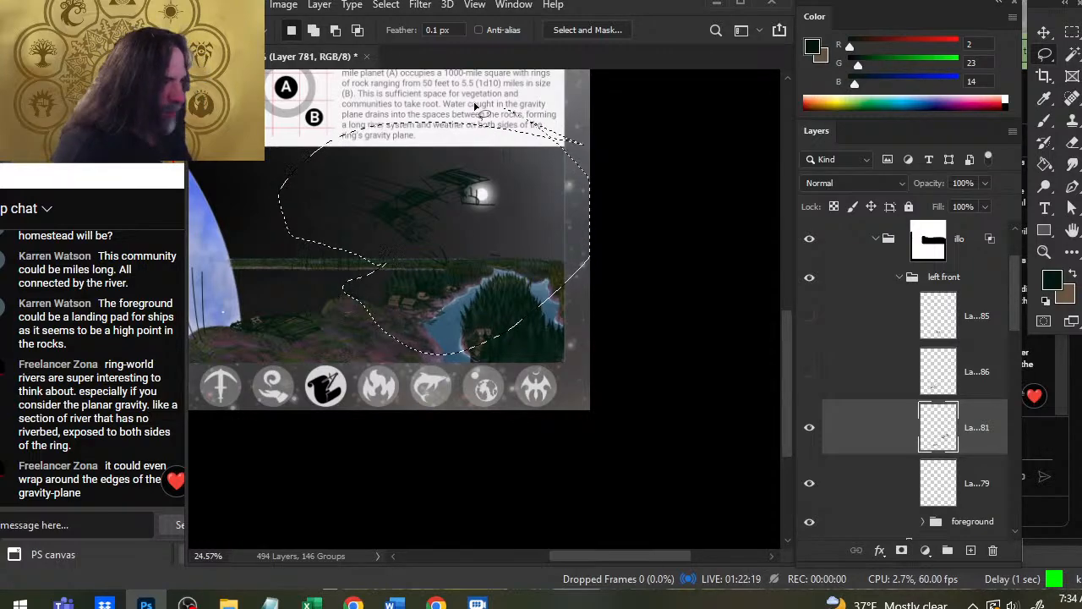
key(Delete)
key(ctrl+d)
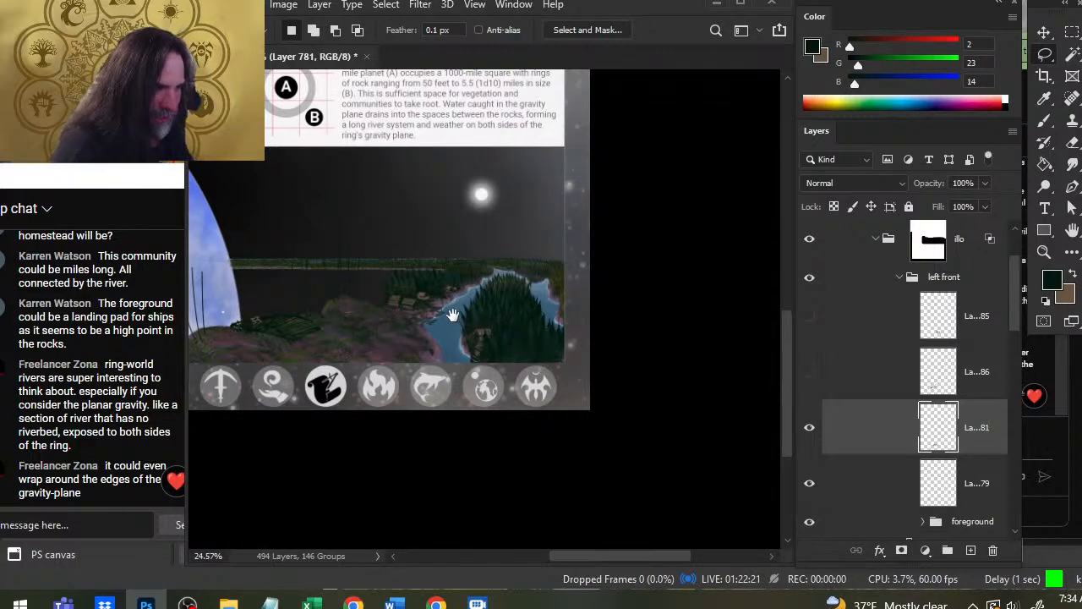
Examine the river scene up close and toggle the visibility of Layer 785 to check what it contains.
drag(448, 315, 516, 271)
key(z)
drag(488, 319, 504, 320)
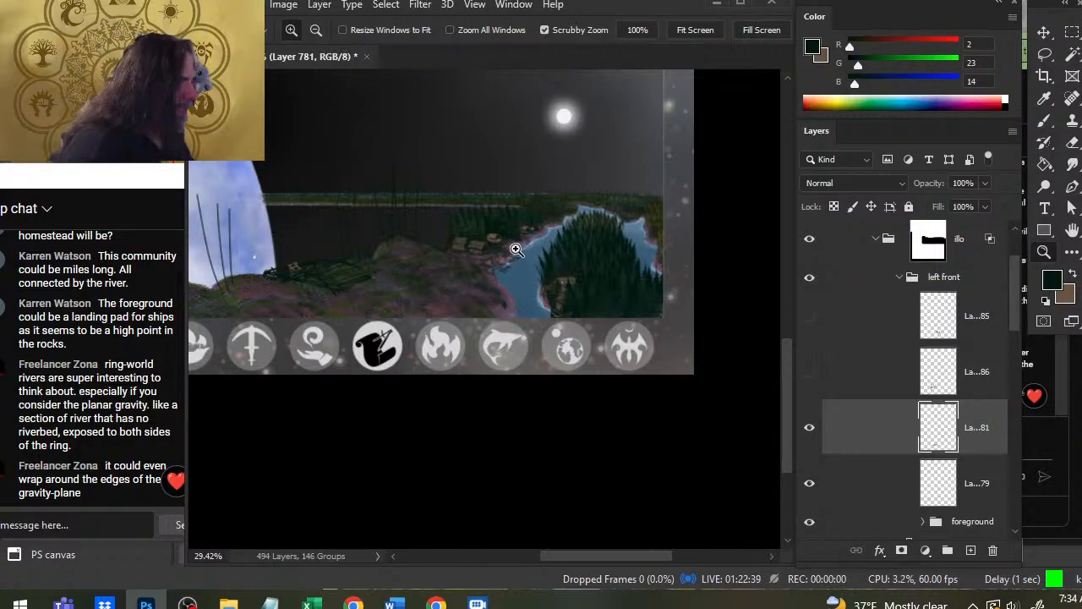
drag(512, 250, 602, 353)
scroll(544, 246, right, 3)
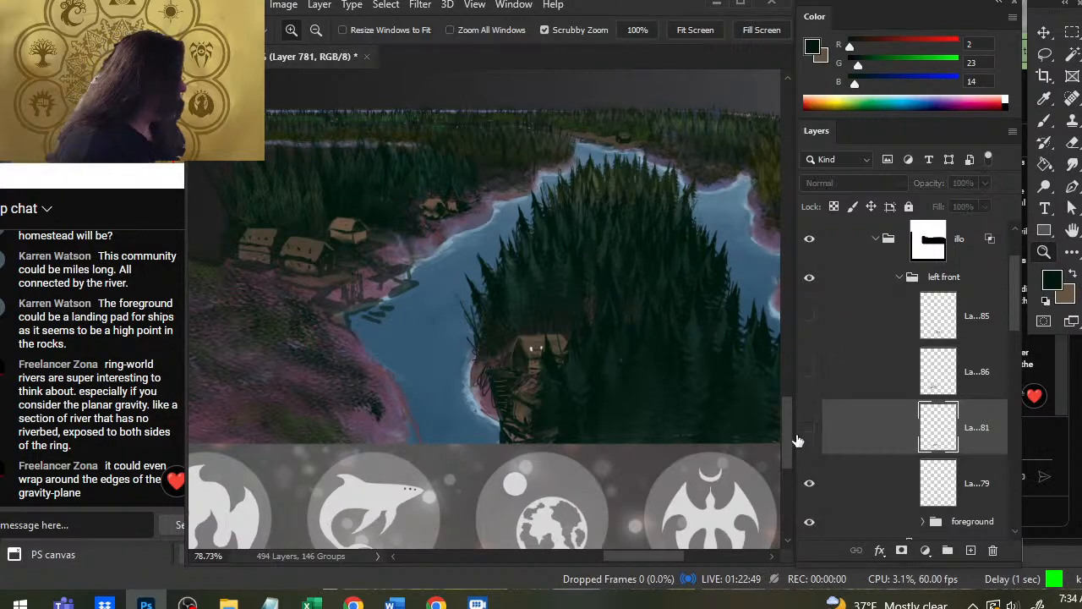
click(812, 325)
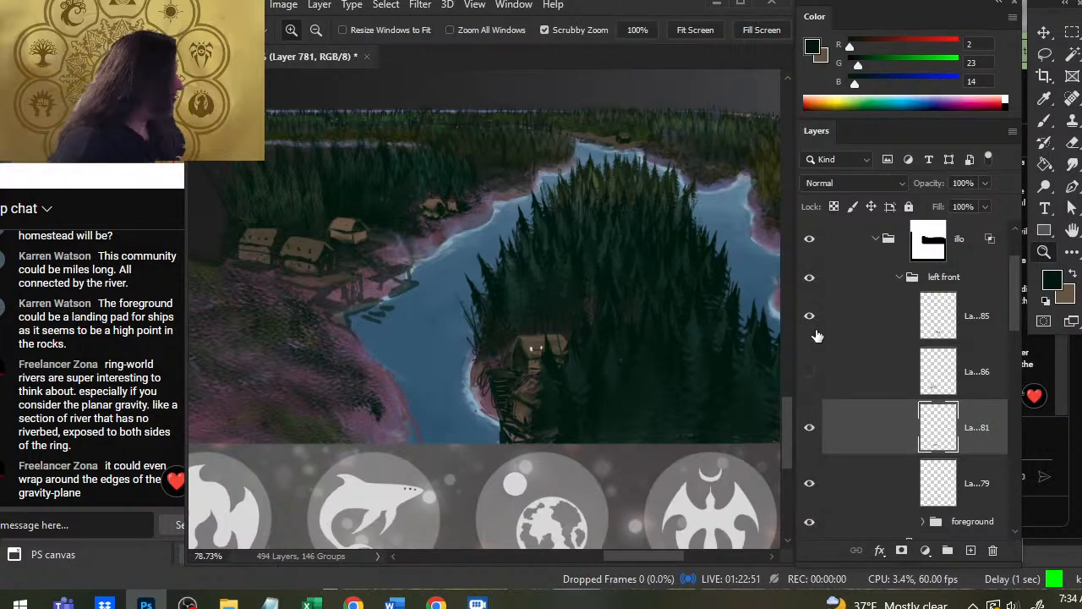
click(811, 325)
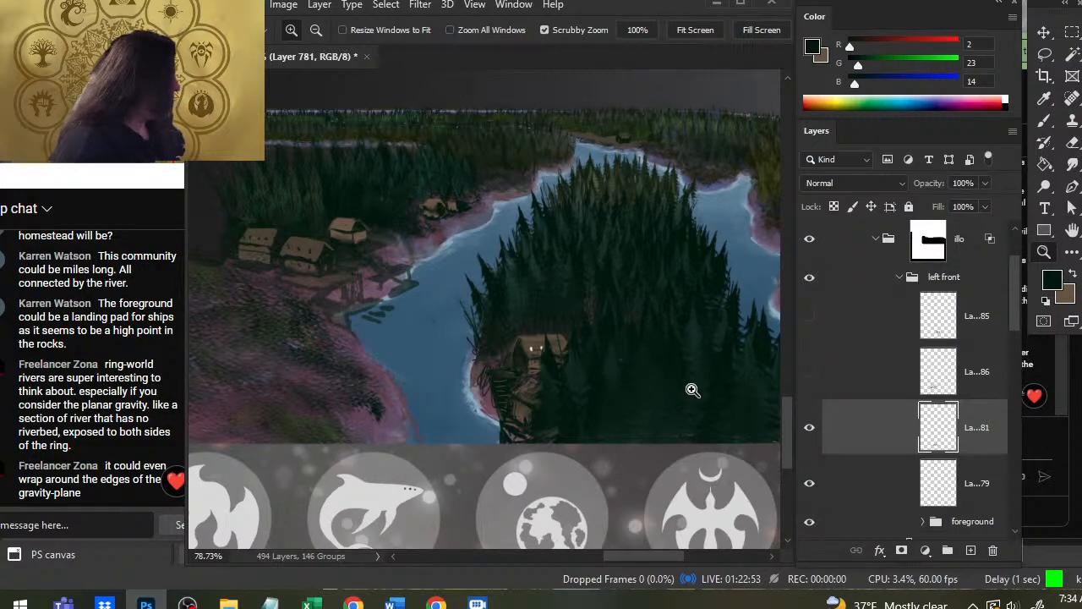
drag(689, 387, 667, 370)
click(810, 317)
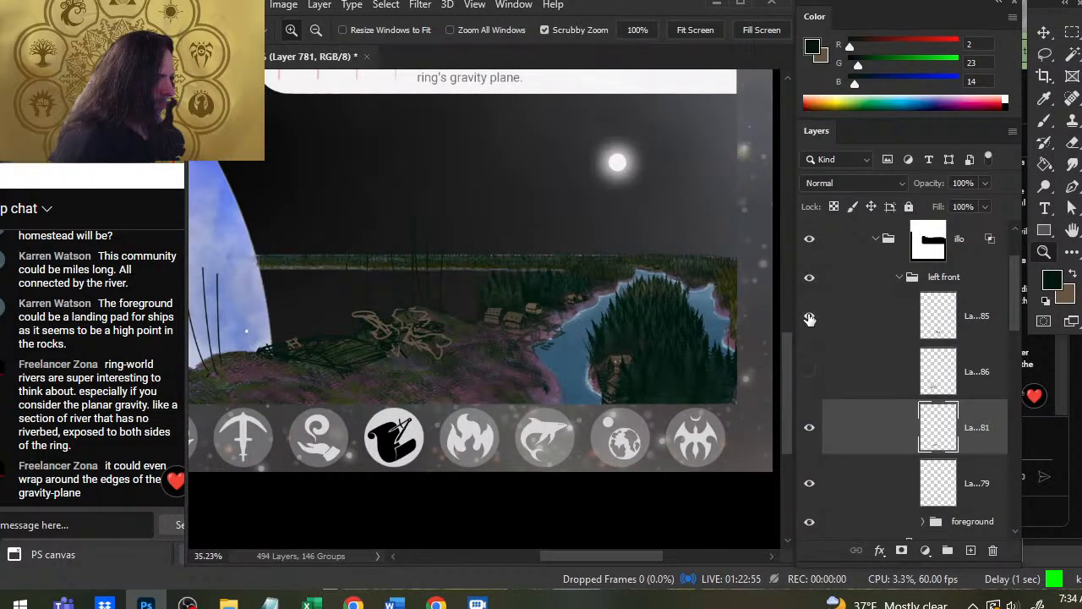
click(810, 317)
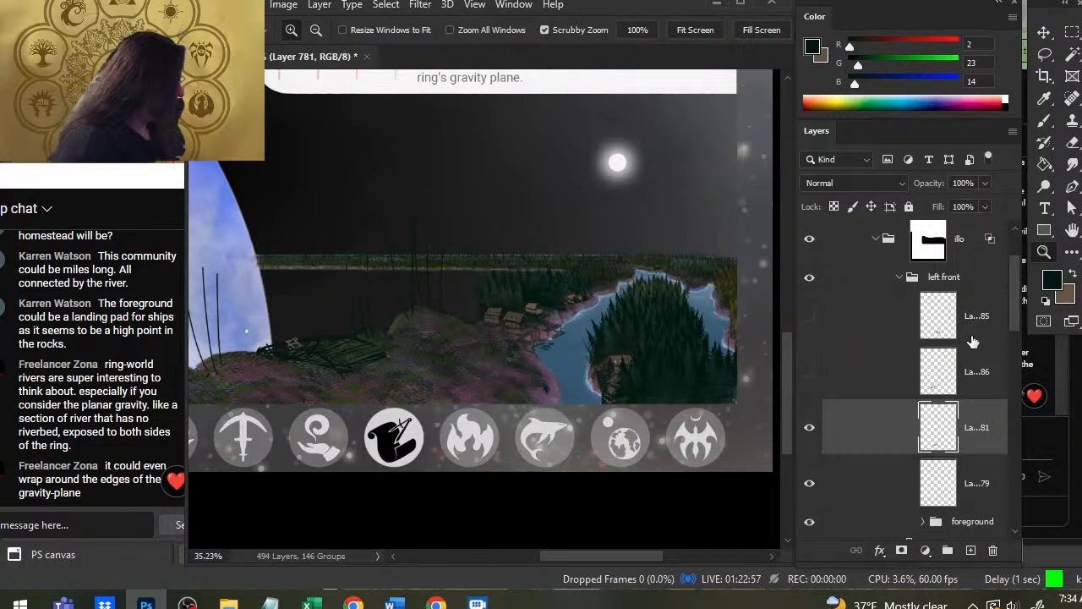
Group Layer 785 and Layer 786 in the left front group and name the new group trash.
drag(1013, 316, 1015, 295)
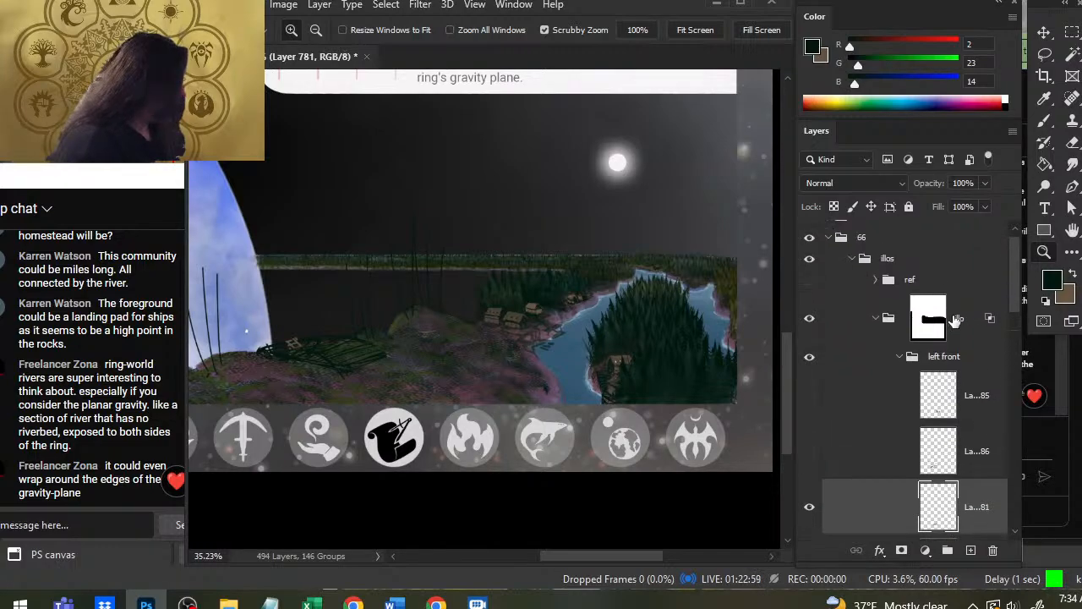
click(874, 407)
shift+click(874, 448)
key(ctrl+g)
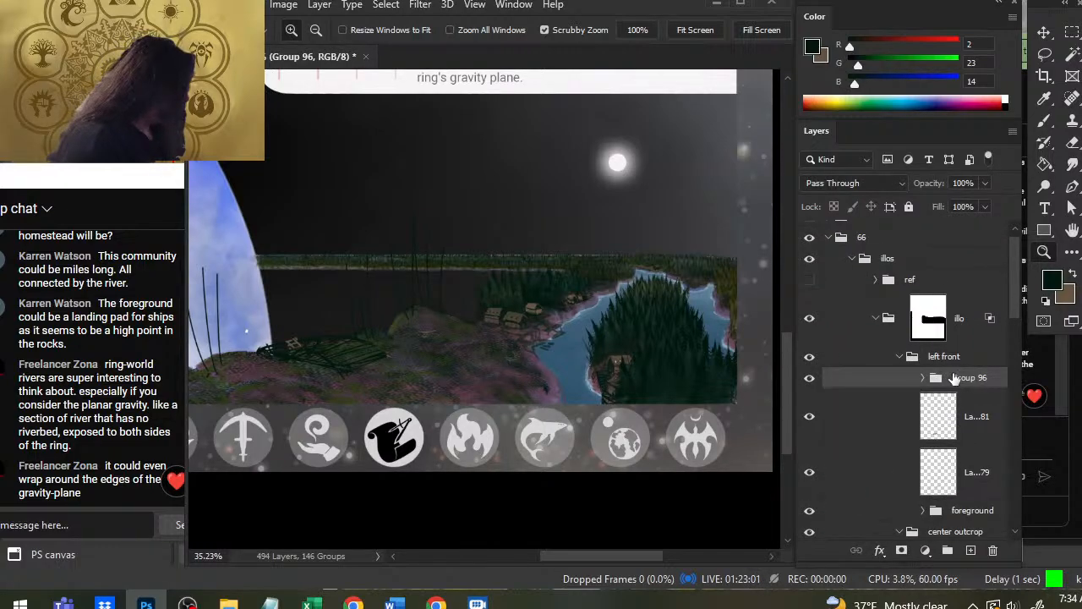
double_click(954, 378)
text(trash)
key(Return)
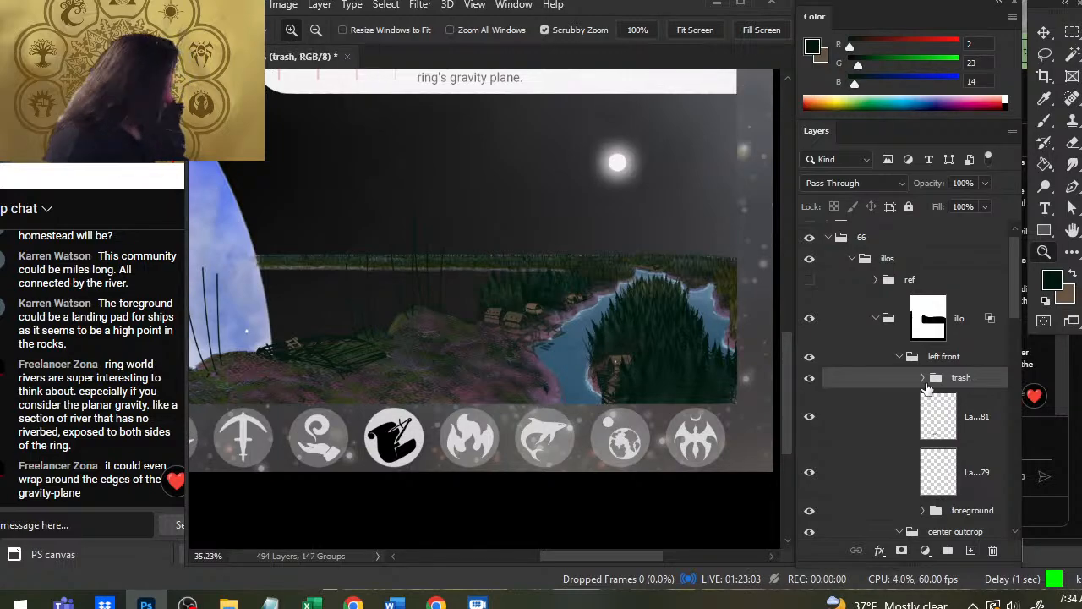
Hide the trash group and move it out of left front to the top of the illos group.
click(809, 377)
drag(865, 382, 860, 283)
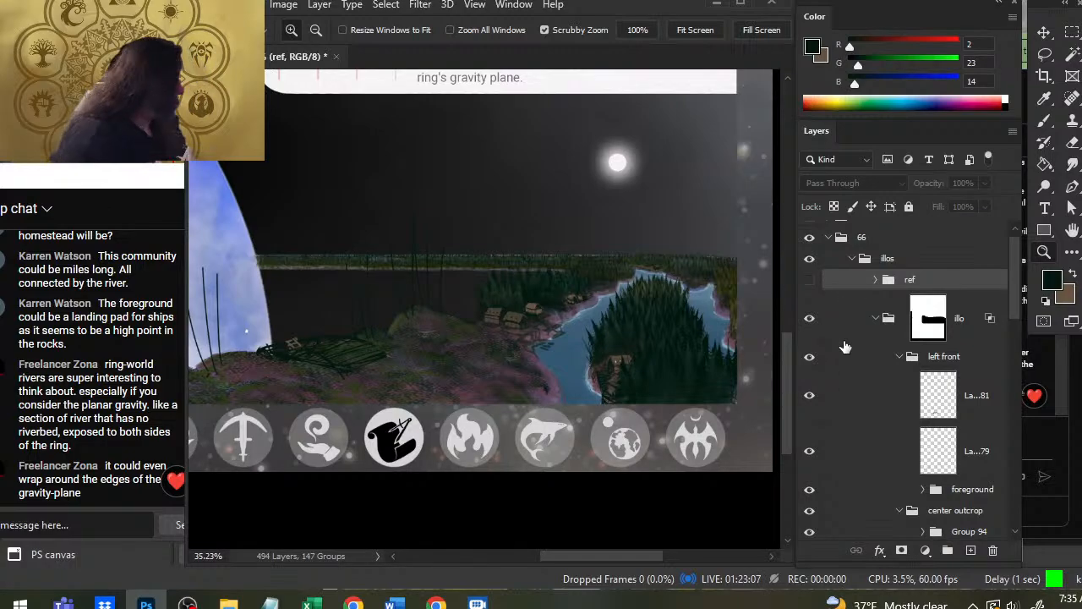
key(ctrl+z)
drag(867, 380, 861, 264)
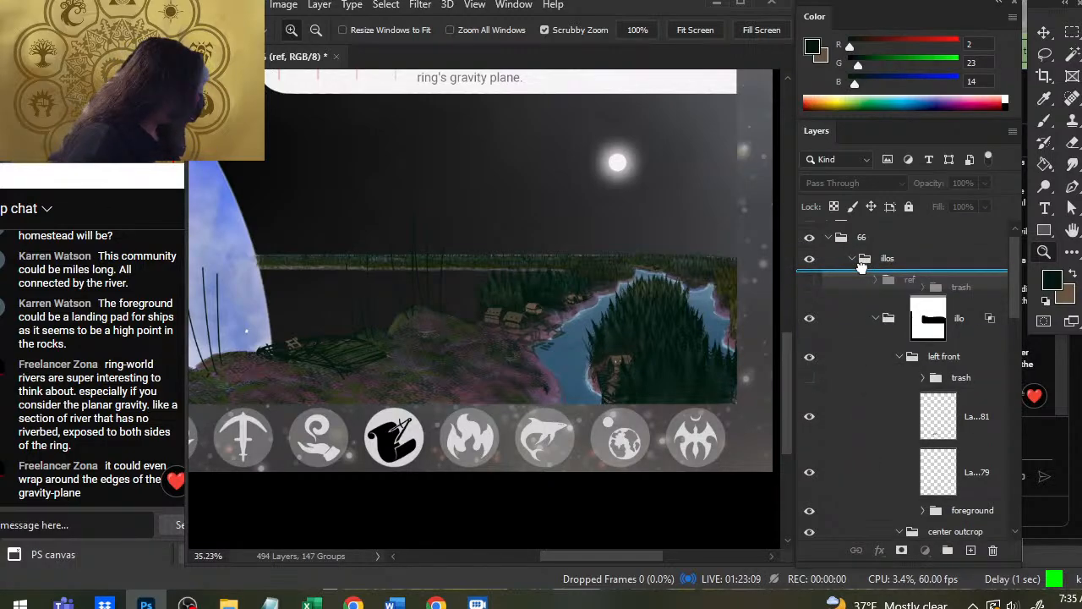
Toggle the visibility of Layer 781, the uppermost layer in Group 95 and Layer 780 to check what each contains.
drag(1012, 302, 1012, 331)
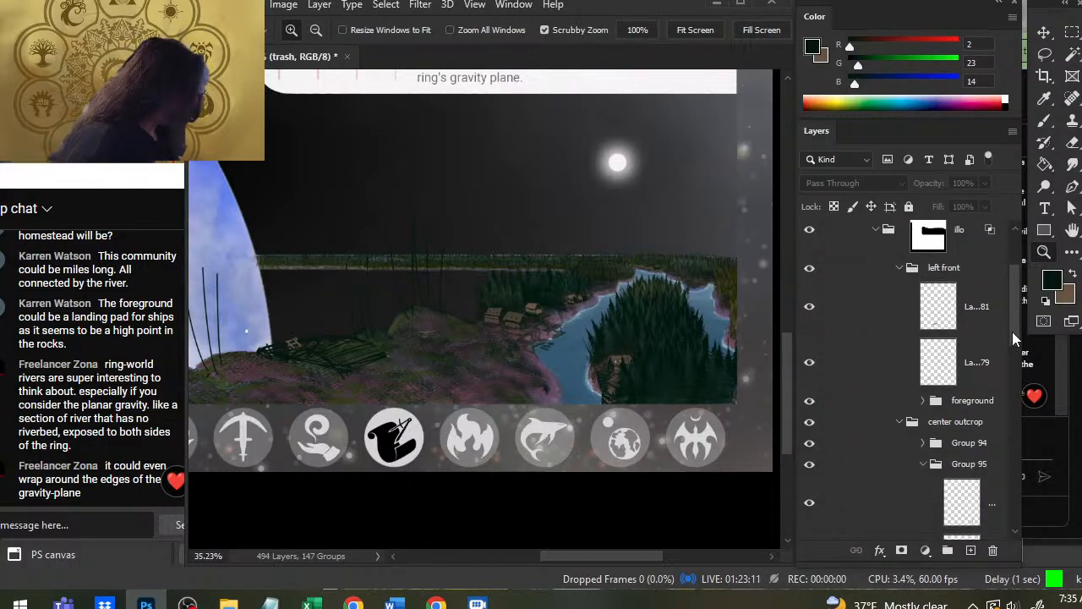
click(810, 301)
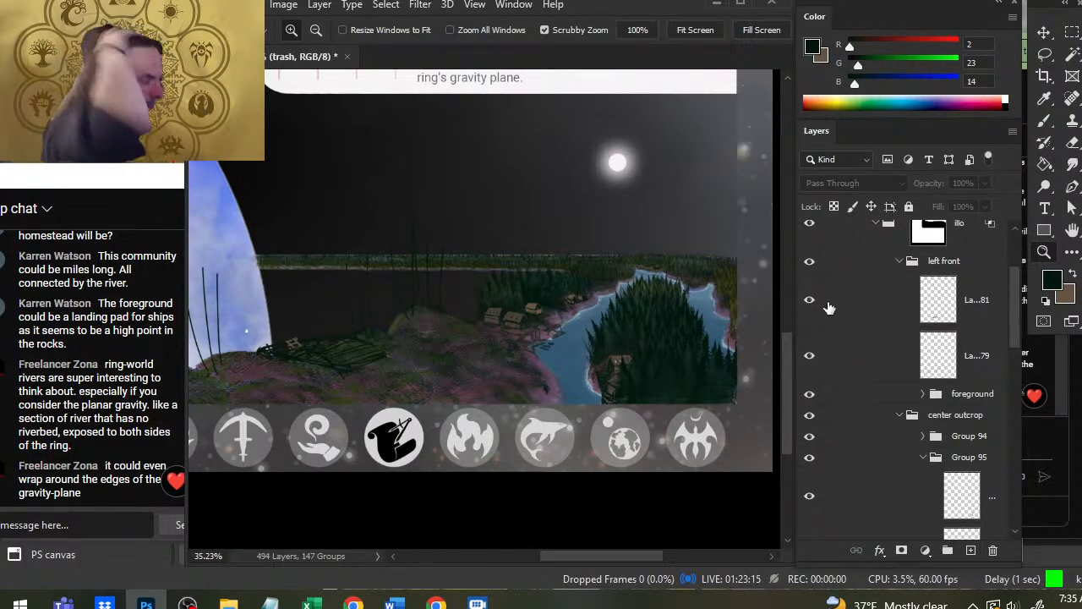
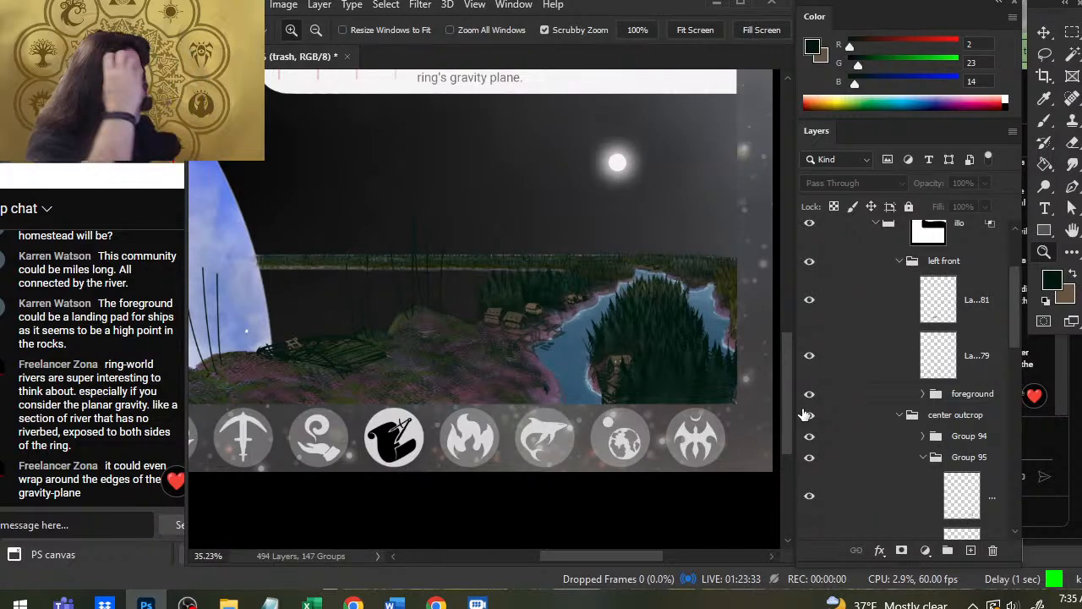
scroll(640, 333, up, 5)
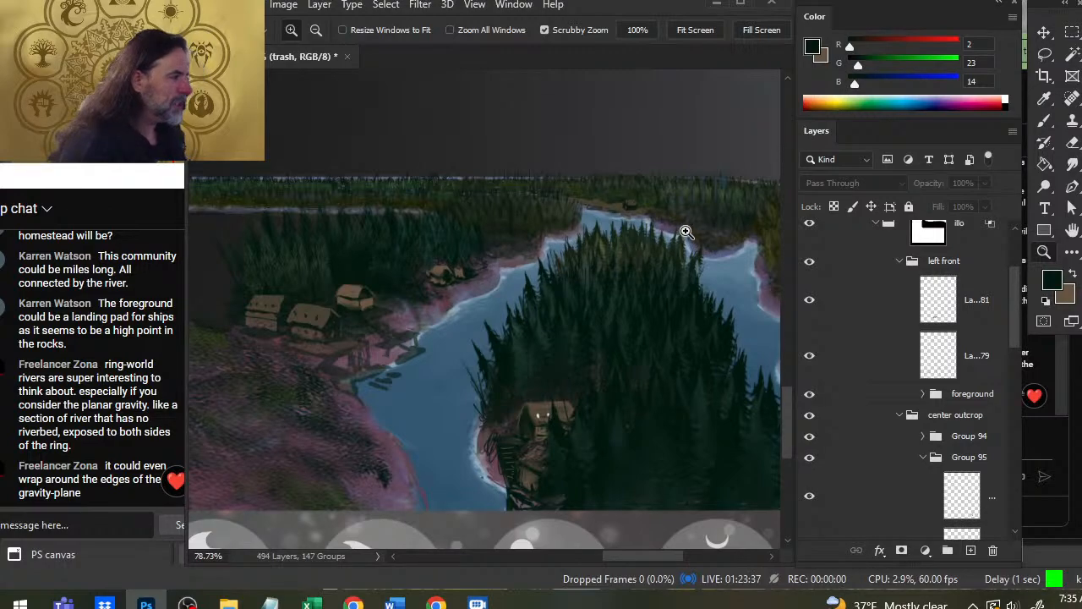
click(809, 495)
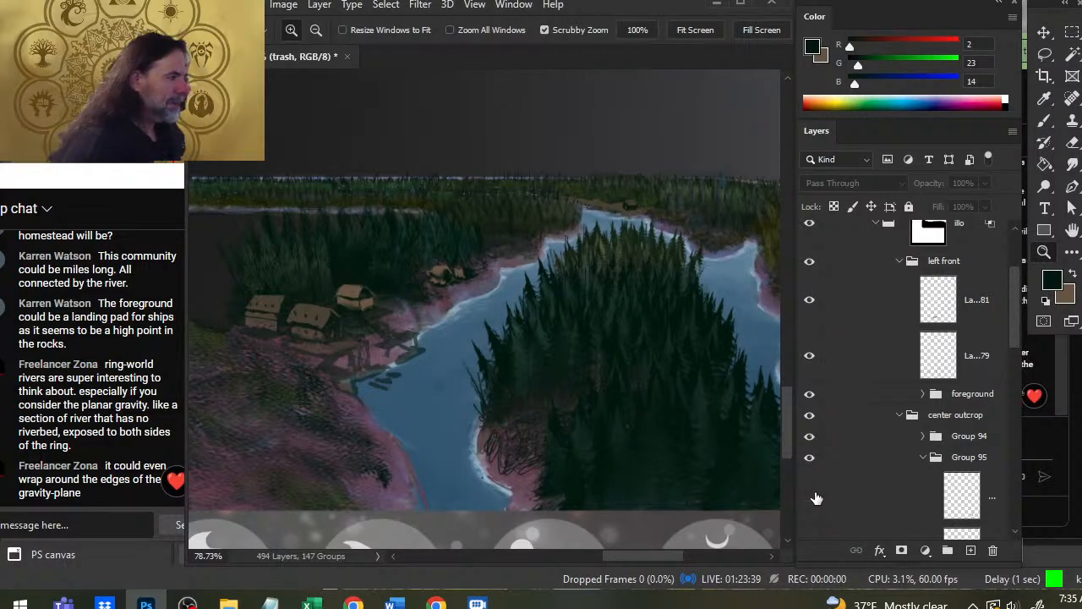
click(809, 496)
scroll(1017, 331, down, 5)
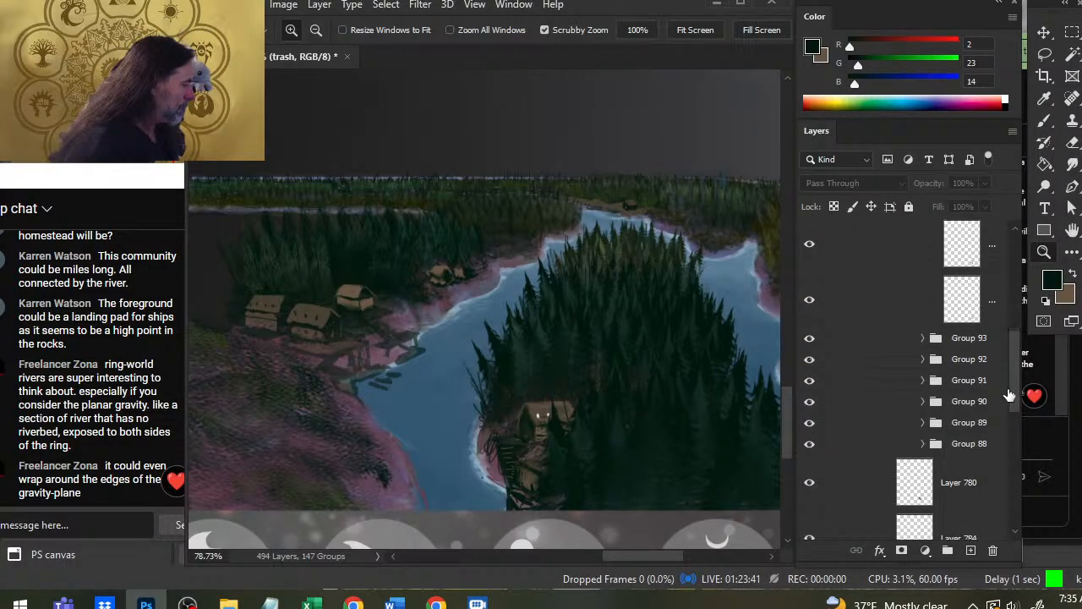
click(811, 492)
click(811, 494)
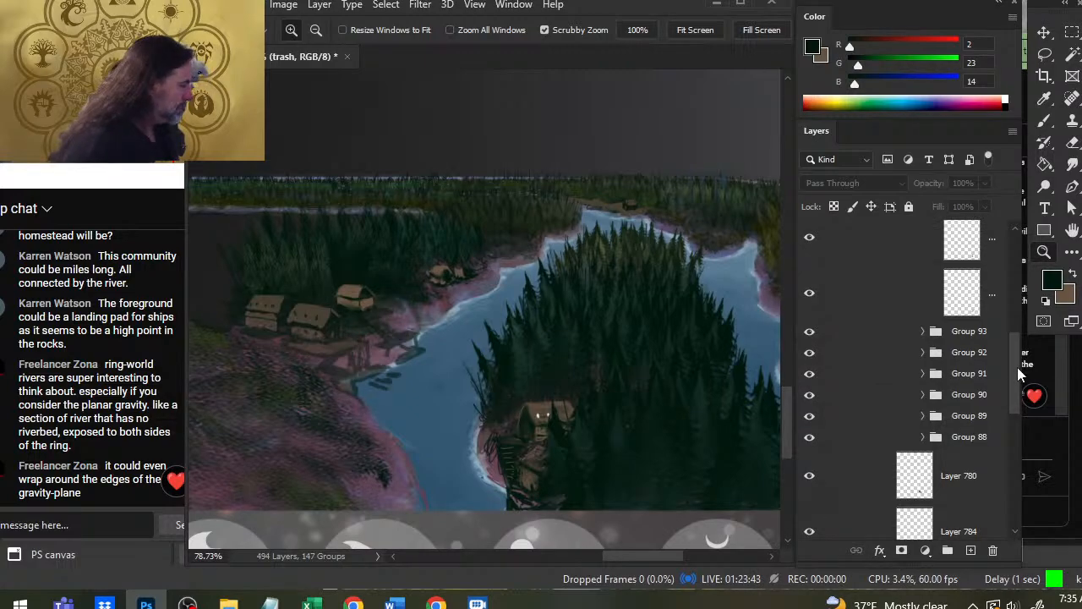
Add a new layer directly above Layer 738, below the right bsck group.
drag(1015, 371, 1020, 424)
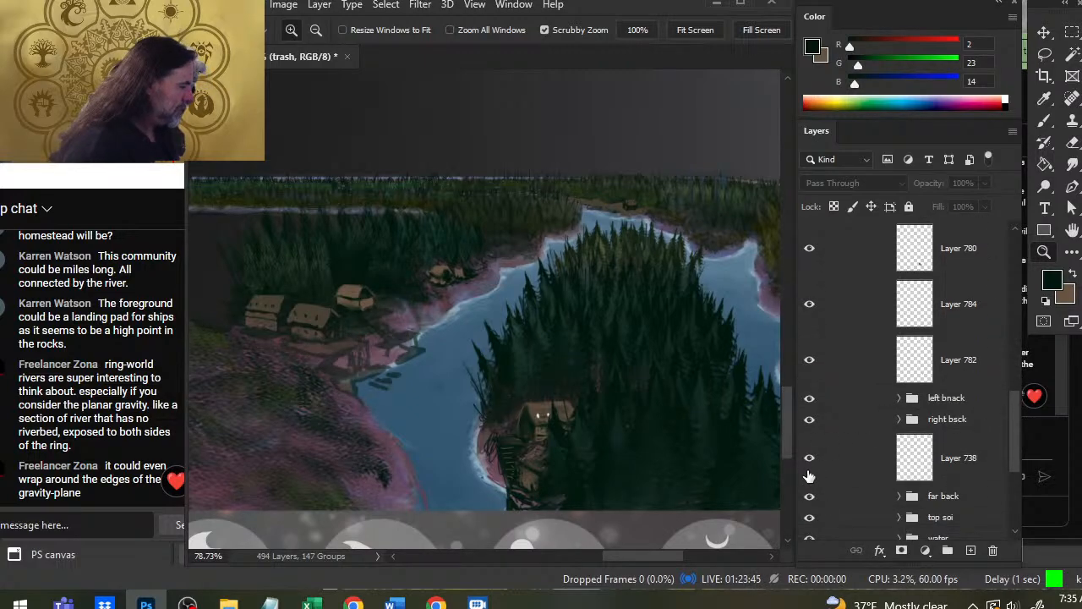
click(845, 478)
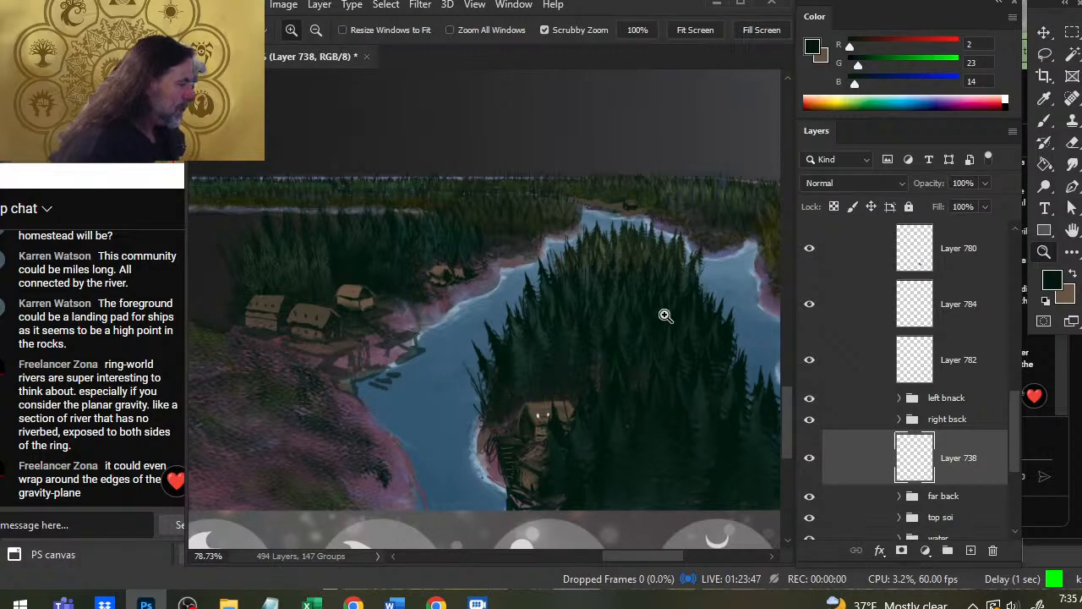
drag(679, 222, 727, 223)
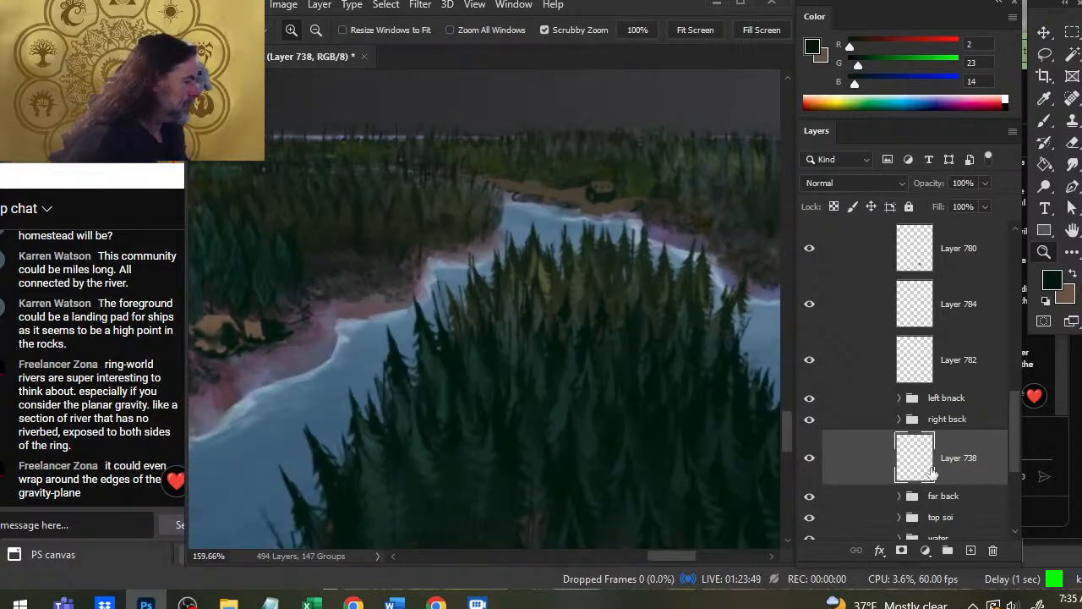
click(970, 551)
Paint a second small hut beside the existing one on the far riverbank, using sampled dark green and brown.
scroll(514, 249, right, 4)
key(b)
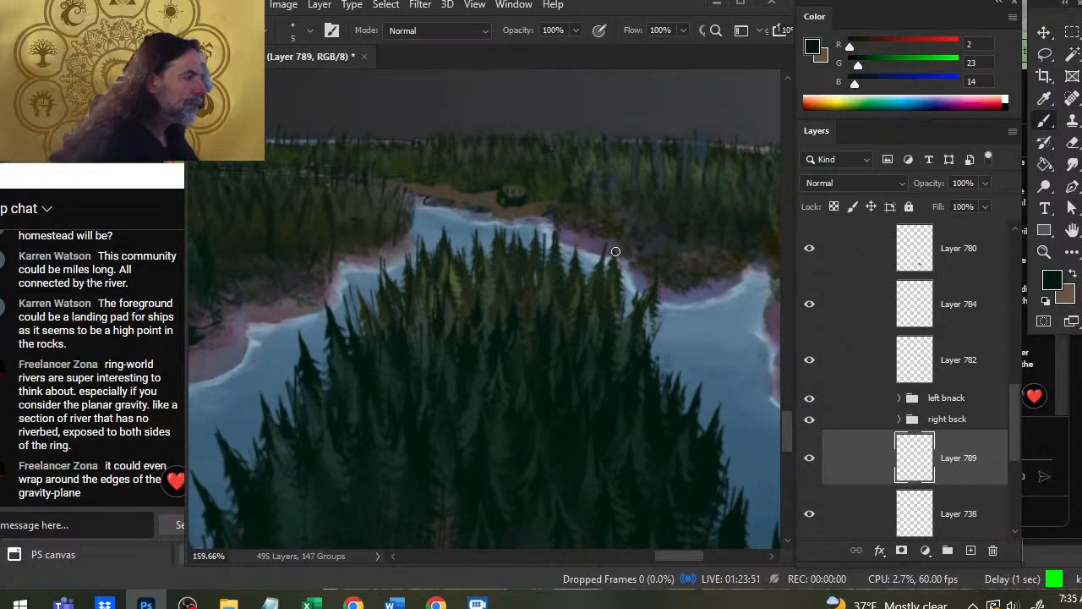
alt+click(515, 186)
alt+click(490, 194)
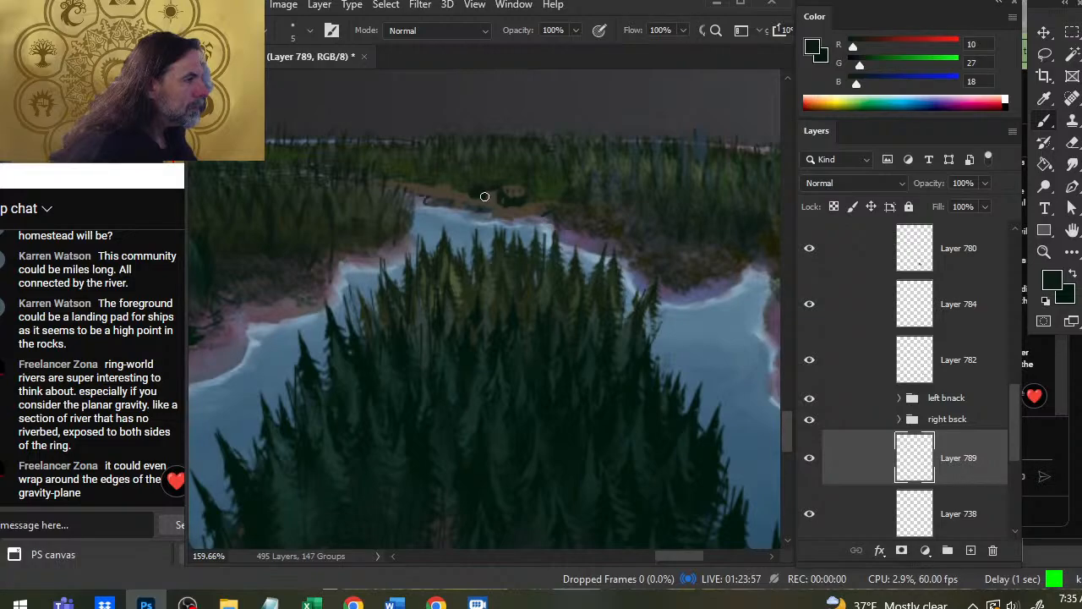
key(e)
key(b)
alt+click(480, 189)
alt+click(448, 185)
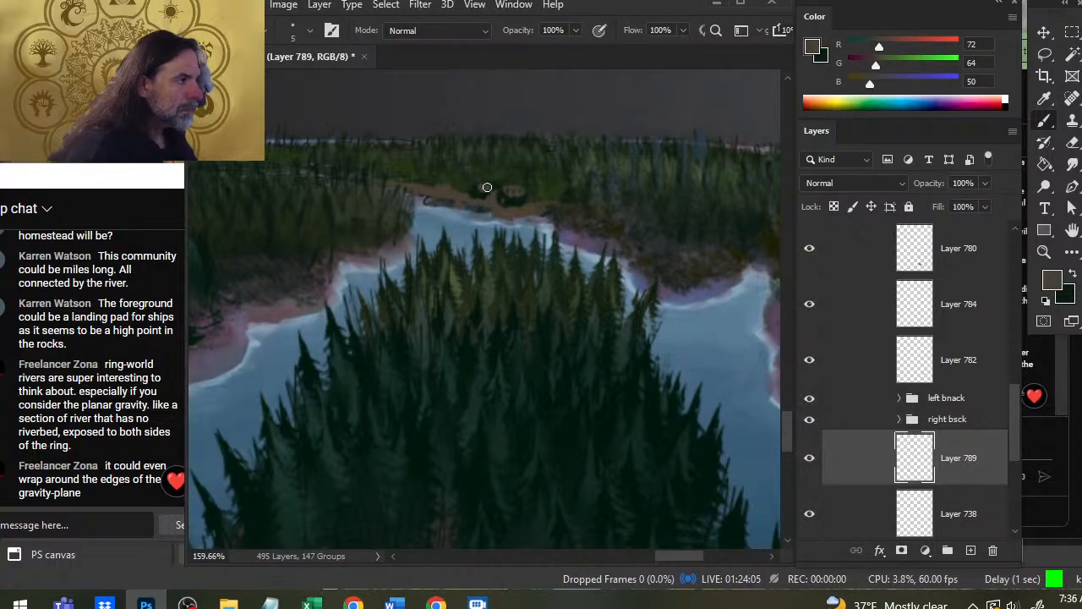
alt+click(487, 197)
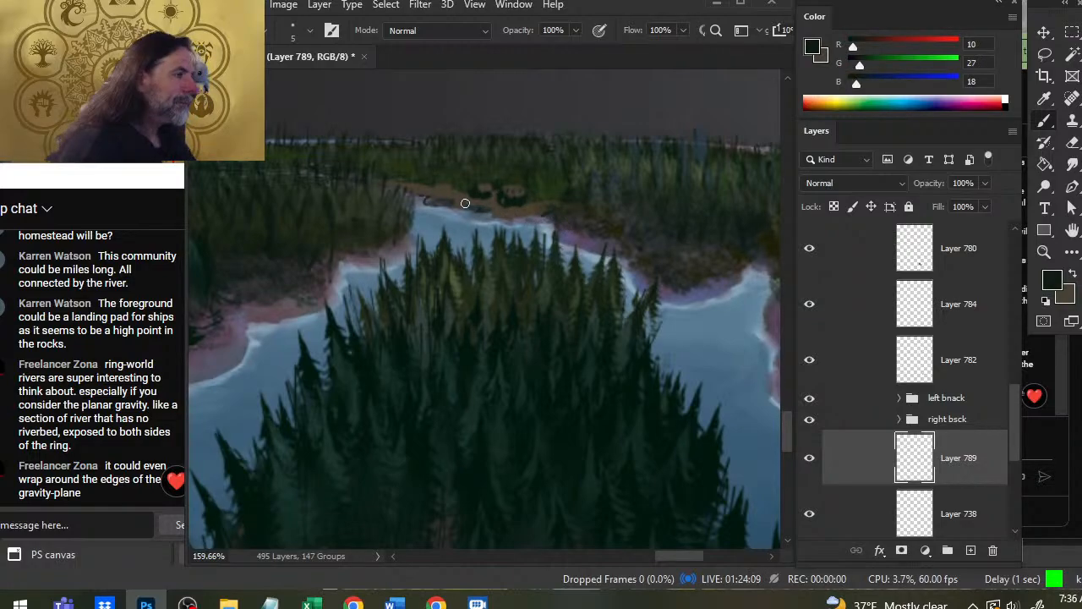
Paint a third small hut farther along the far bank with a dark green base and brown roof.
alt+click(442, 183)
key(x)
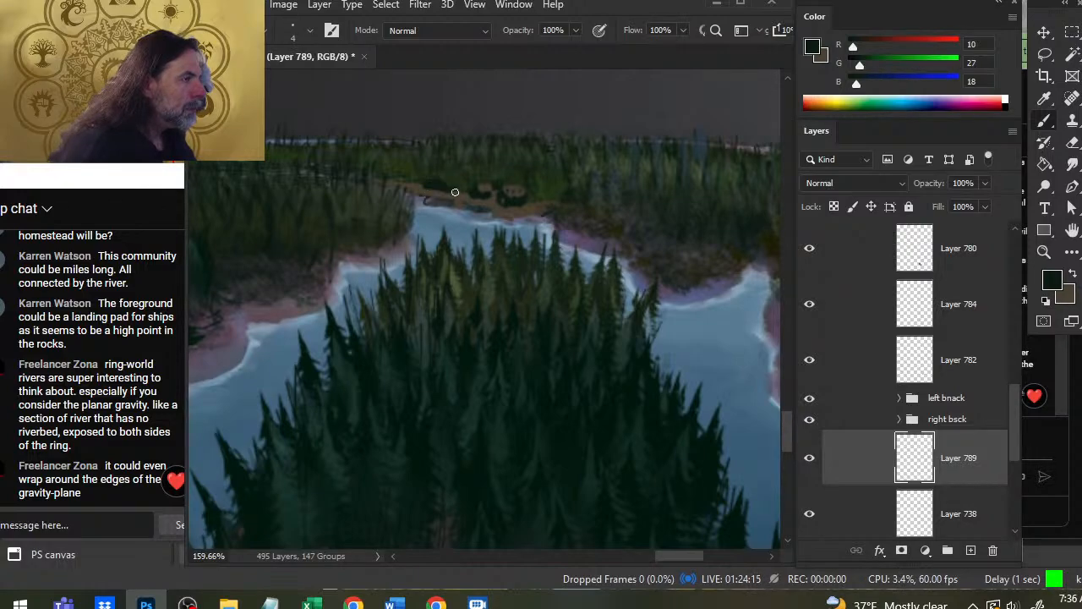
key(x)
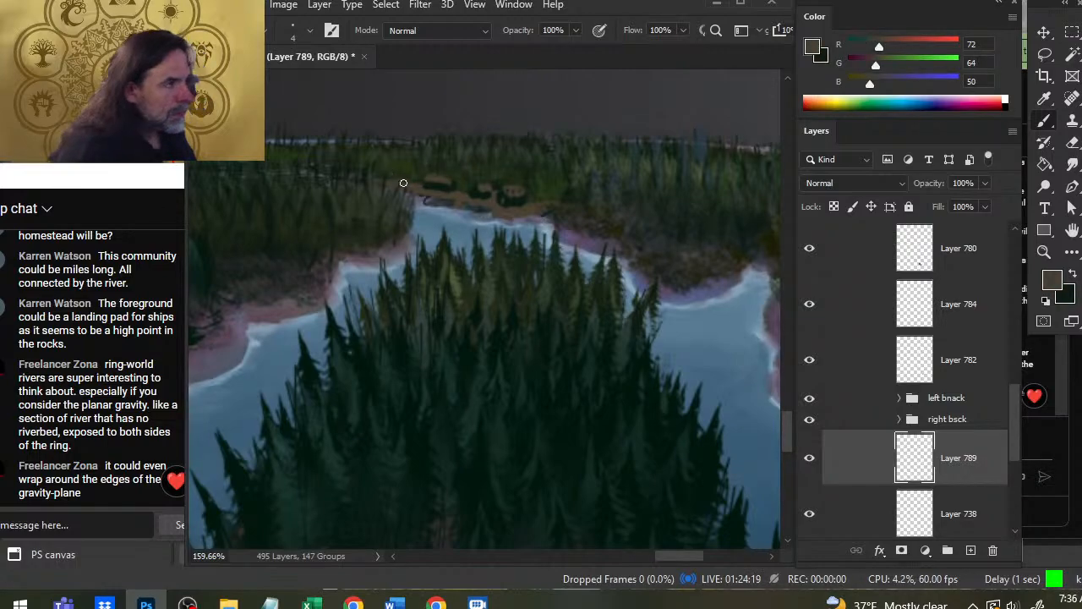
Extend the far-bank settlement toward the left tree line with tiny huts, alternating dark green and brown strokes.
key(x)
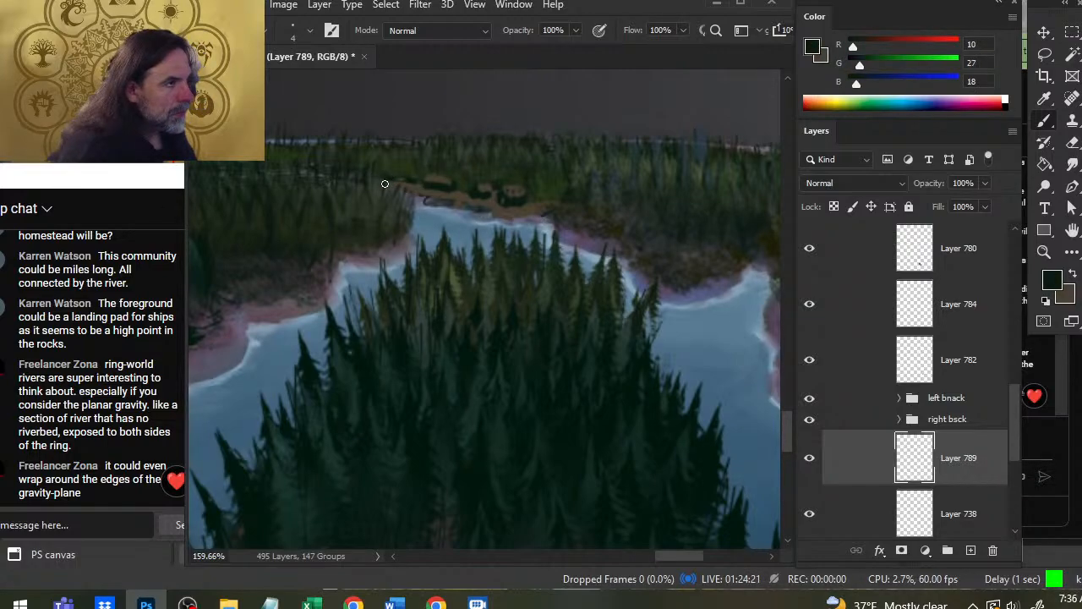
key(x)
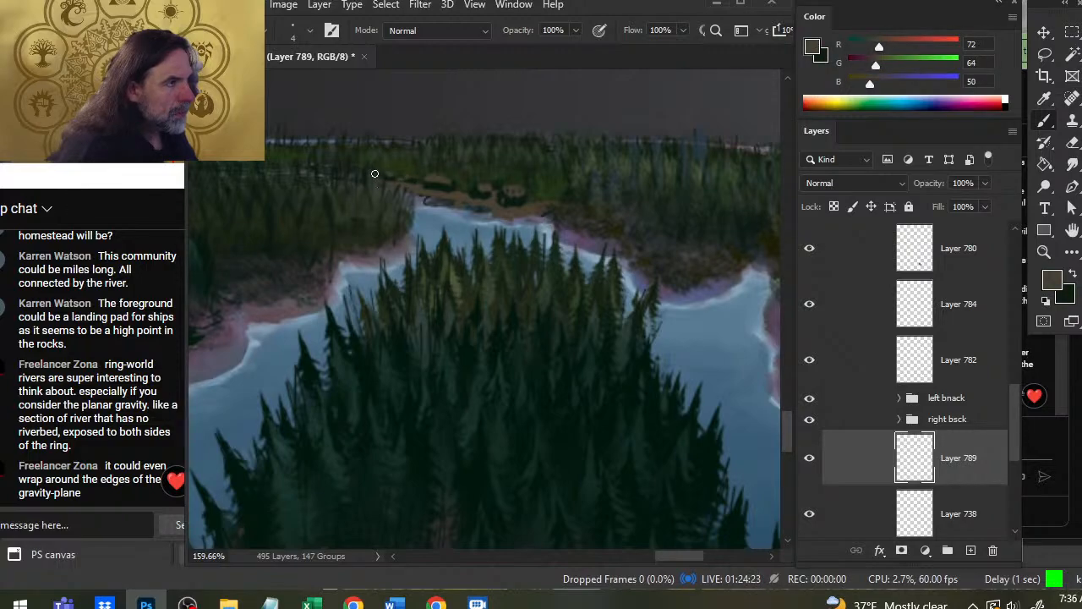
key(x)
key(x)
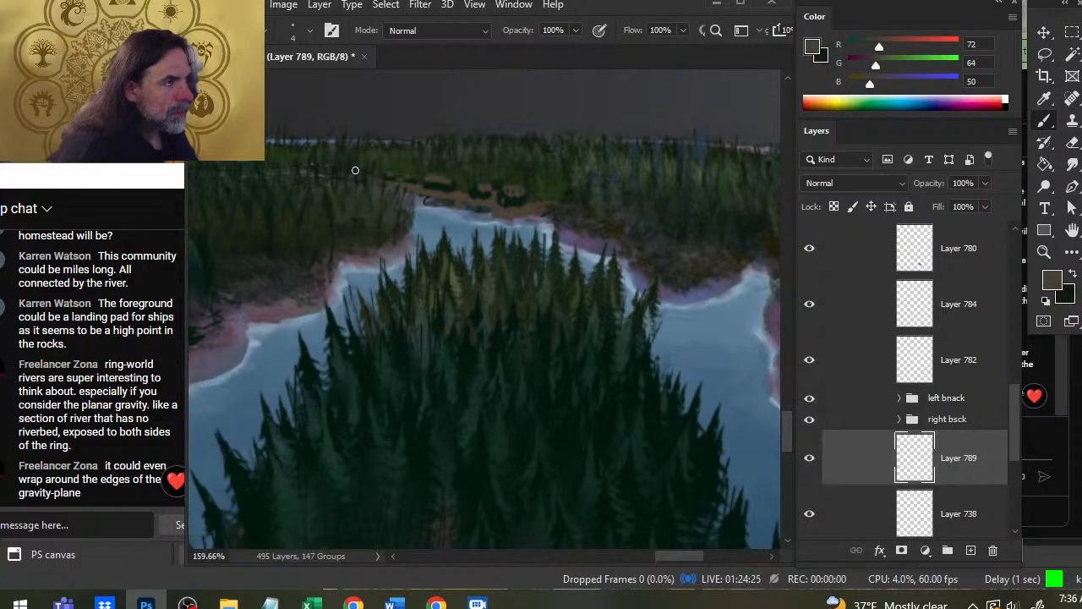
key(x)
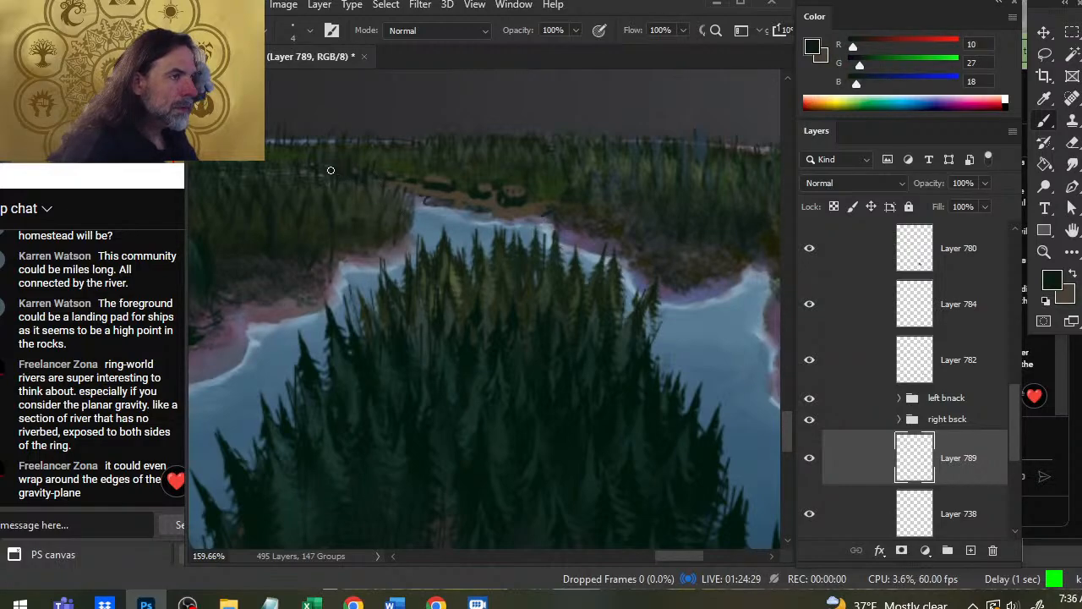
key(x)
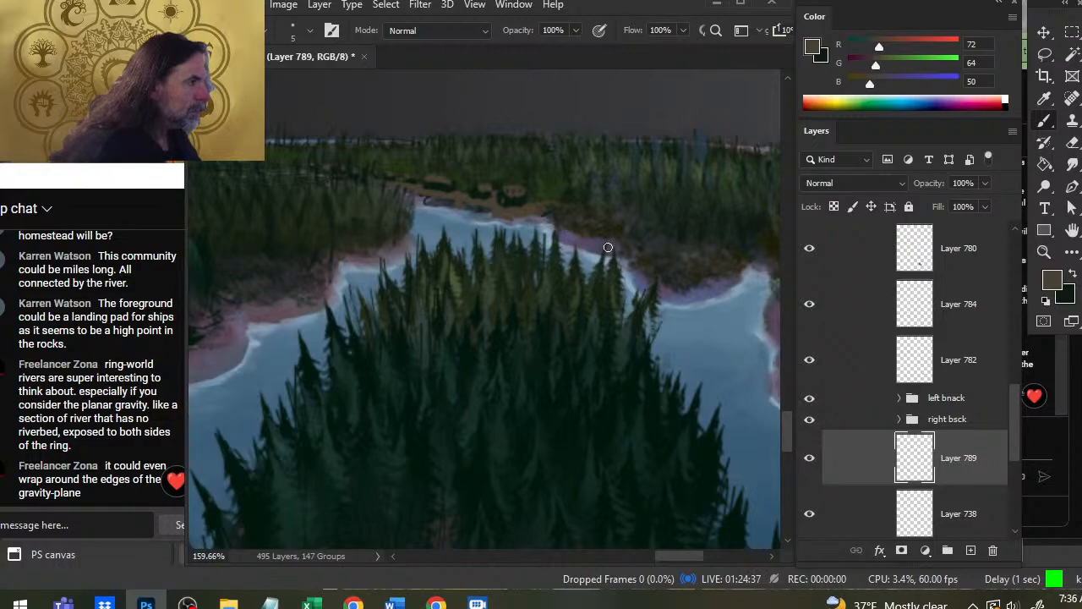
Check what the left bnack and right bsck groups cover, and add a new layer above right bsck.
alt+click(589, 220)
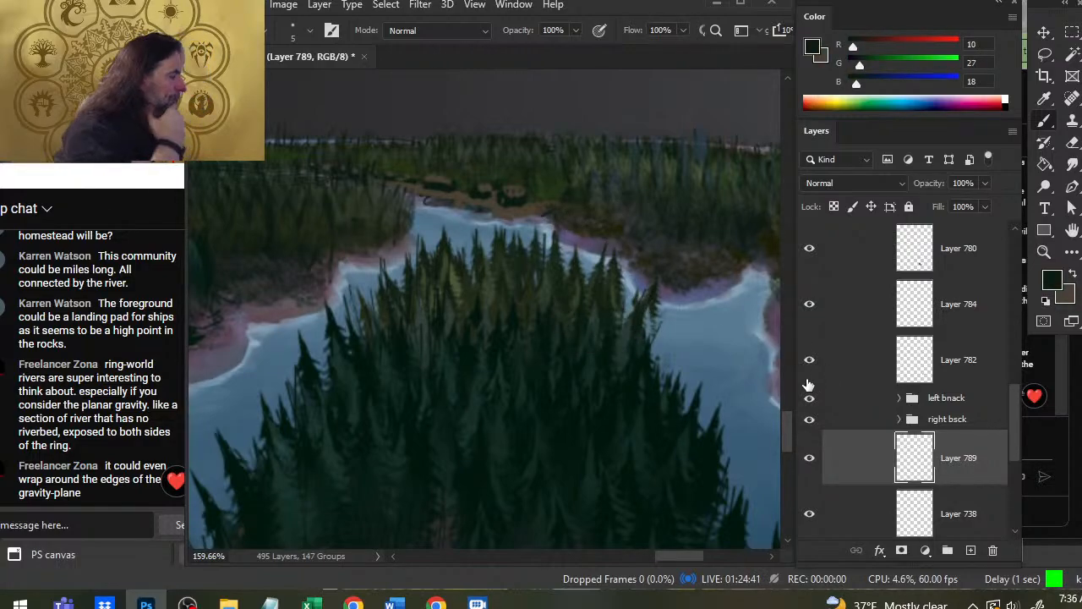
click(809, 398)
click(809, 398)
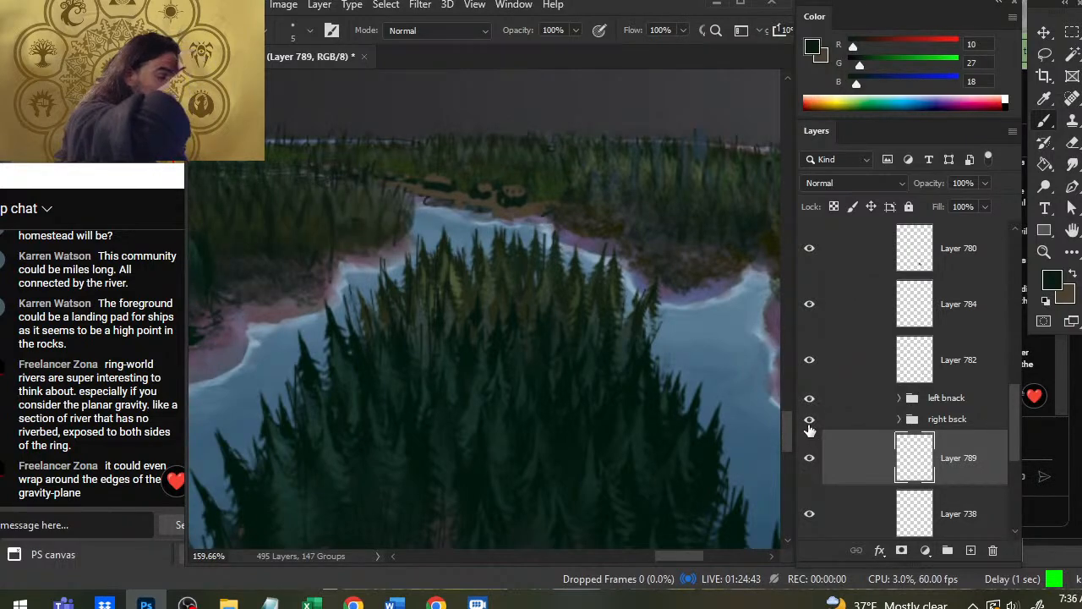
click(809, 420)
click(808, 419)
click(846, 419)
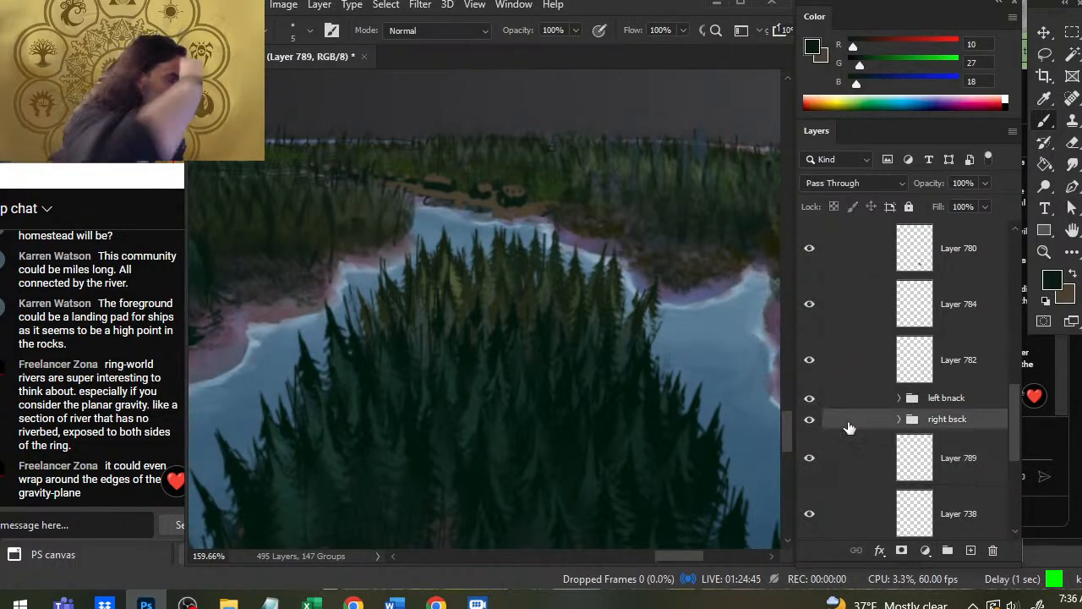
click(969, 550)
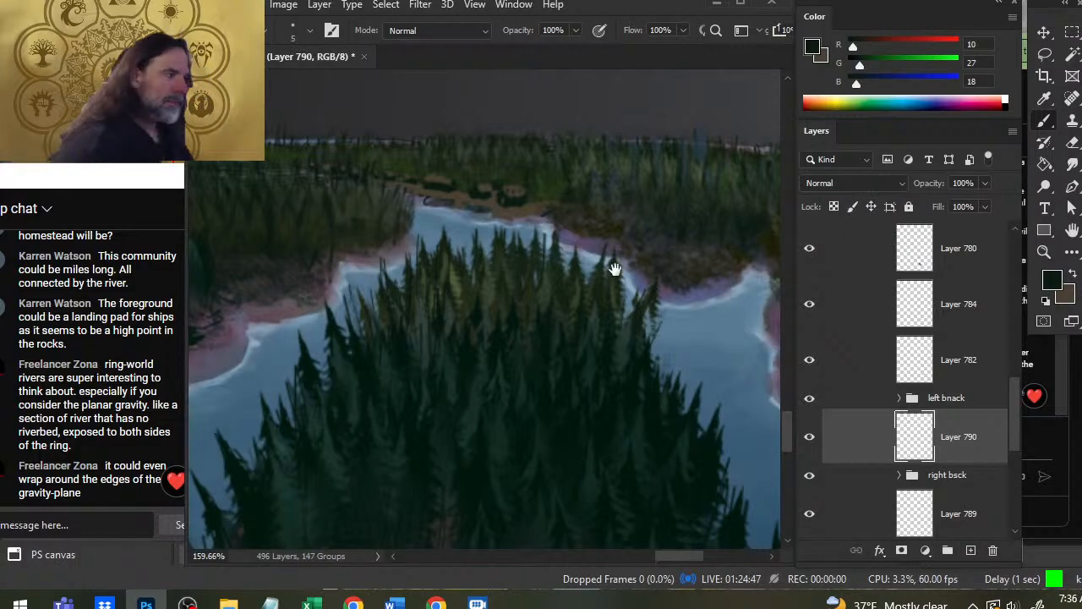
Paint a hut on the right bank behind the island trees, with a dark green base and broad brown roof.
drag(611, 265, 515, 251)
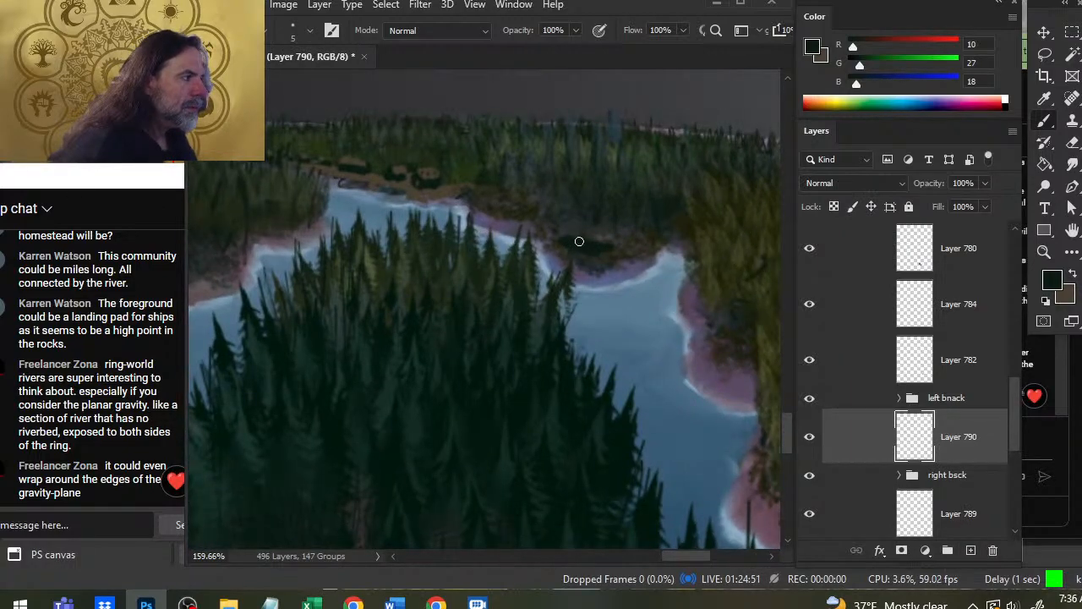
key(x)
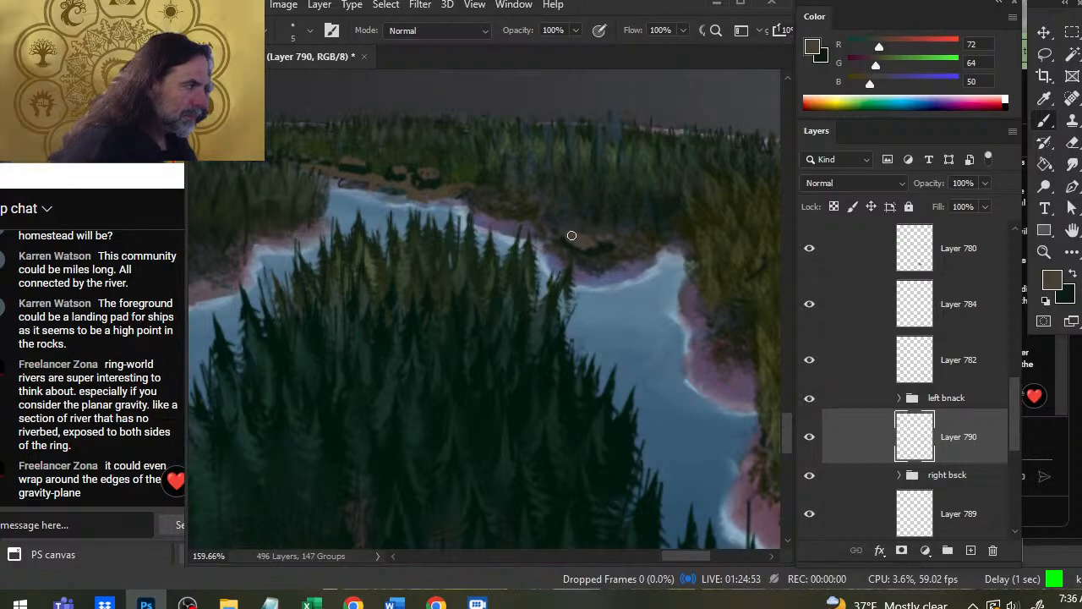
key(x)
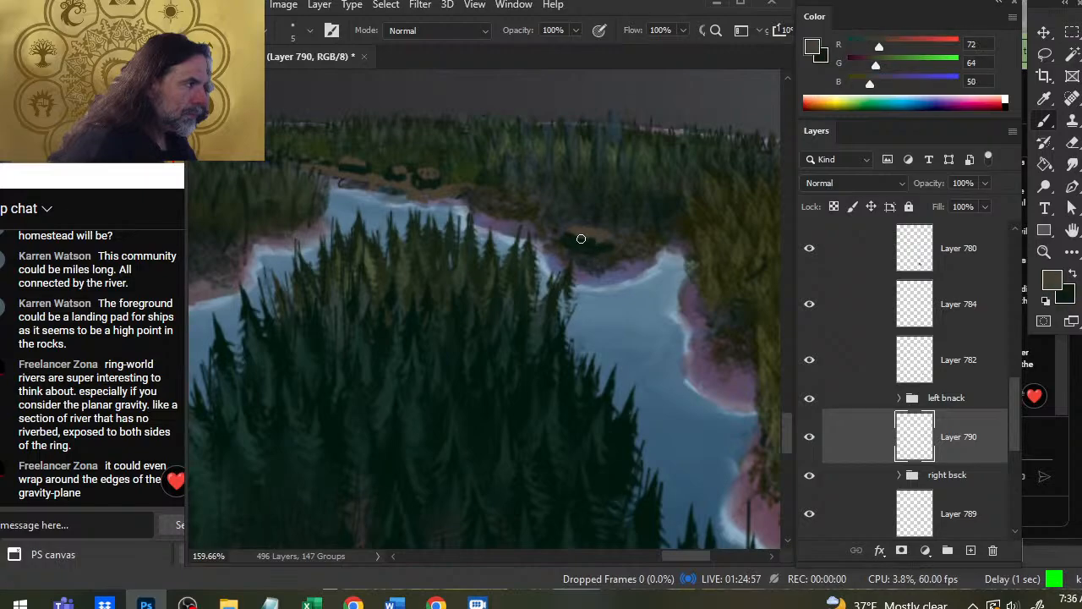
key(x)
drag(577, 222, 604, 232)
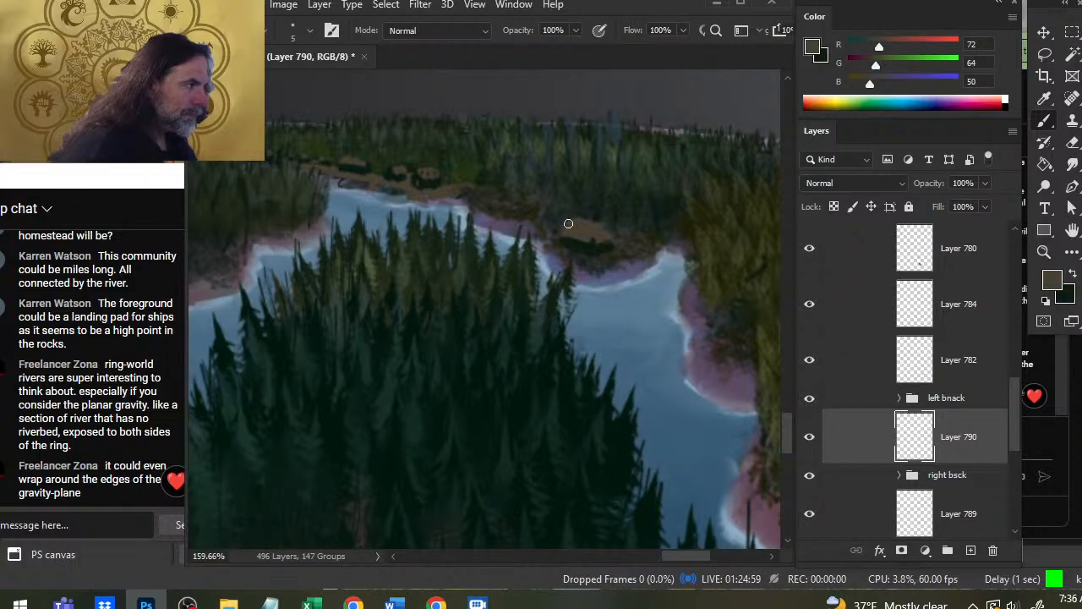
key(x)
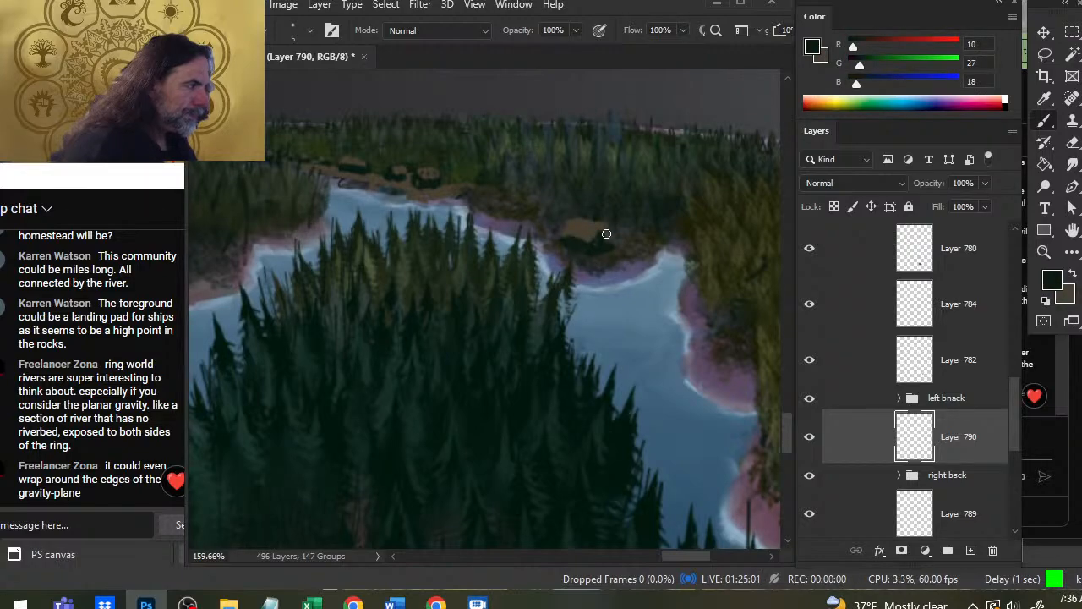
key(e)
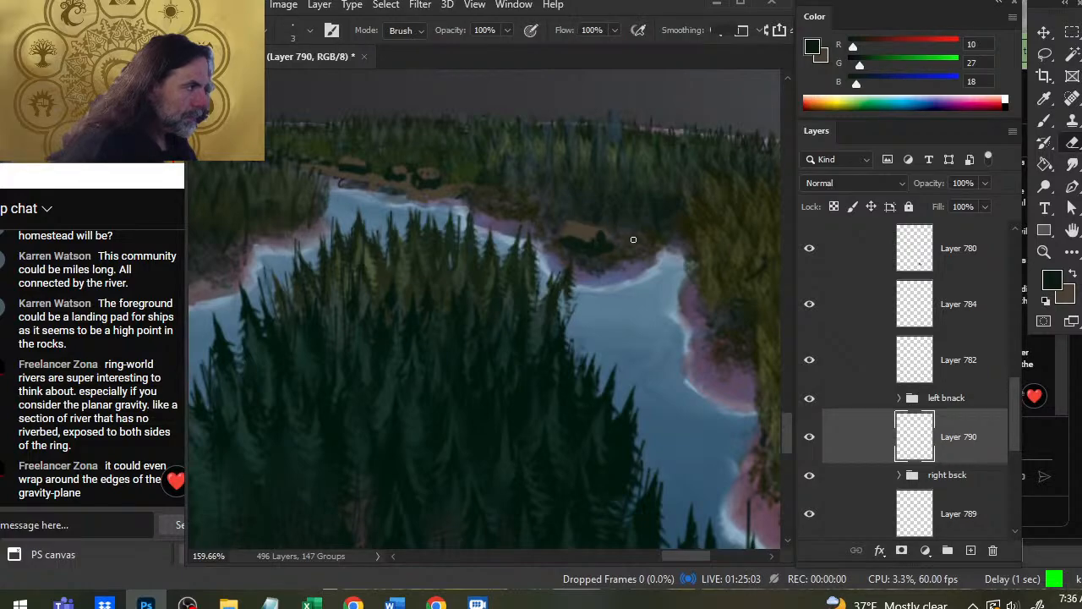
Paint a smaller hut beside the right-bank hut, closer to the river bend, in sampled brown and dark green.
key(z)
drag(638, 270, 563, 268)
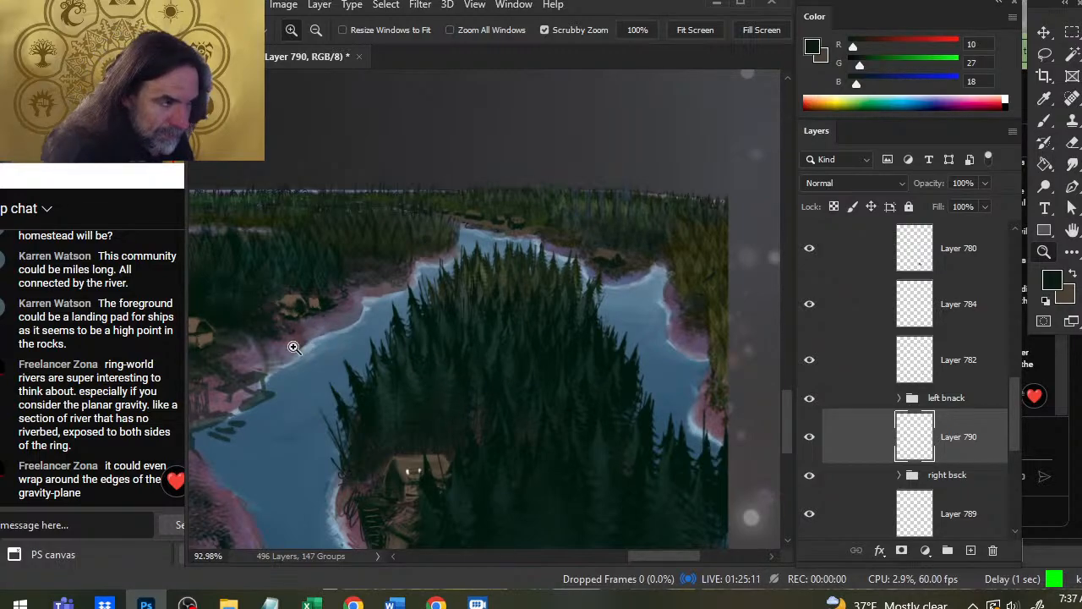
drag(635, 282, 659, 294)
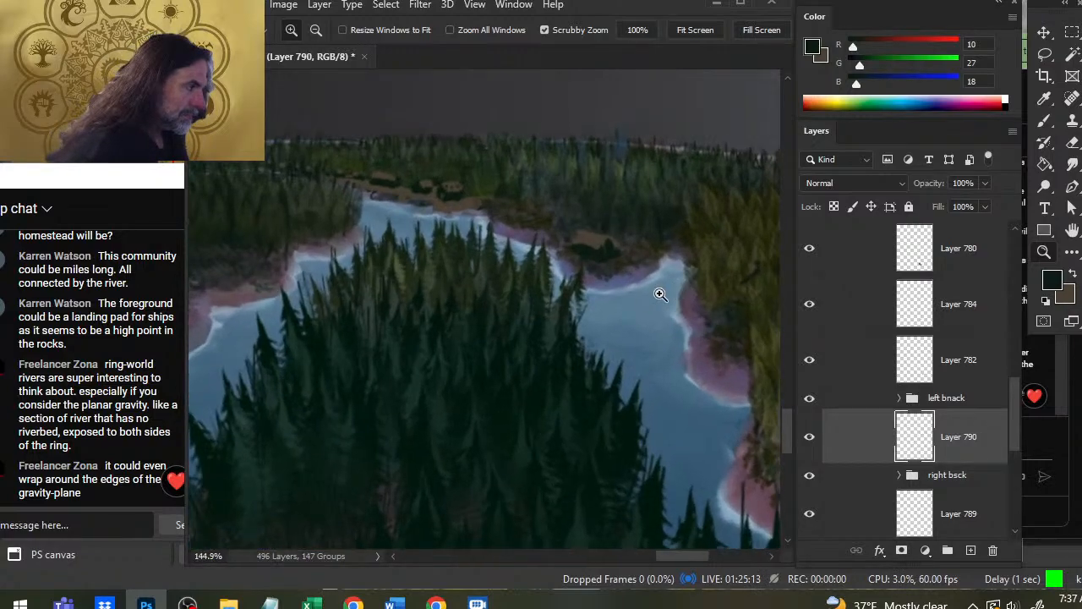
key(b)
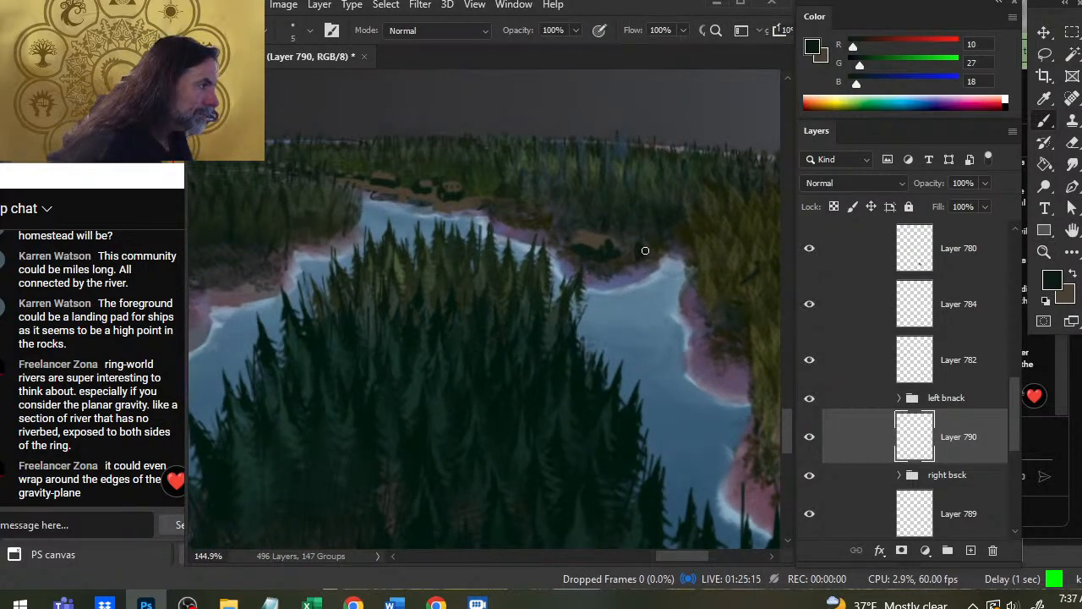
alt+click(639, 264)
key(e)
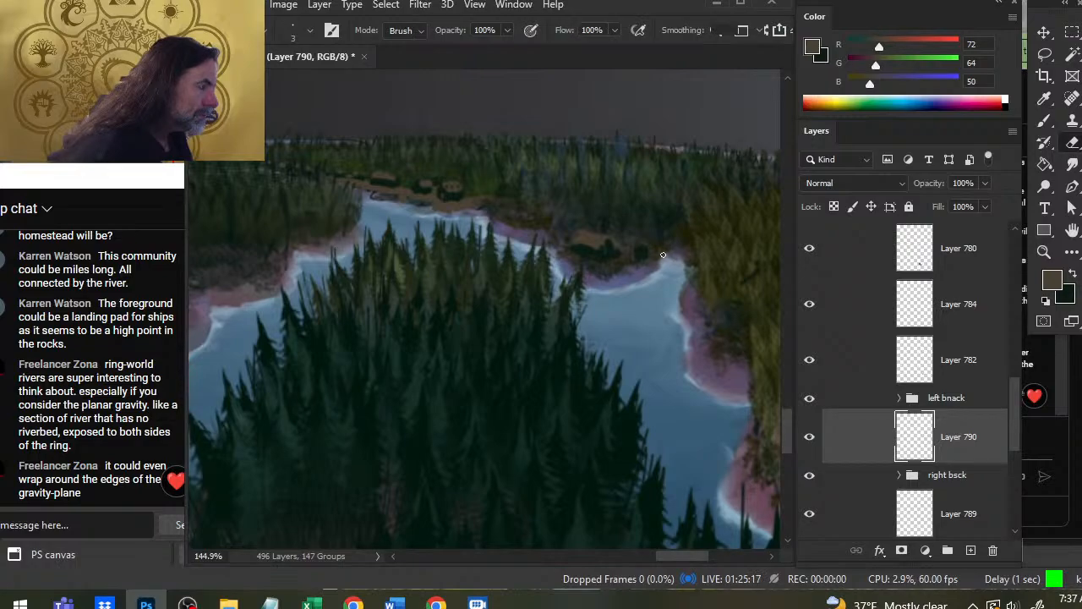
key(b)
alt+click(636, 252)
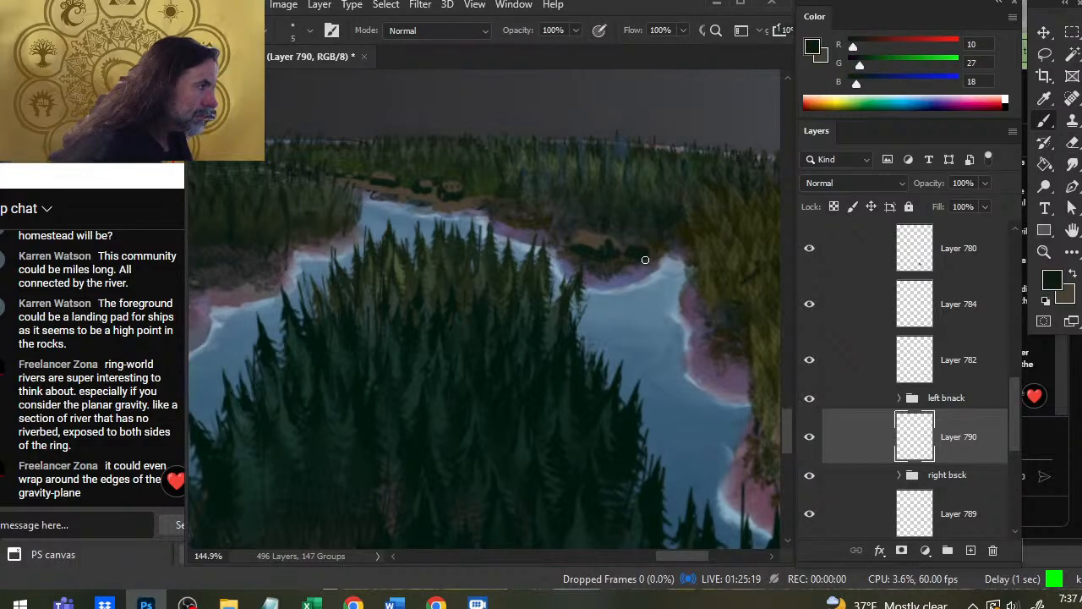
alt+click(634, 250)
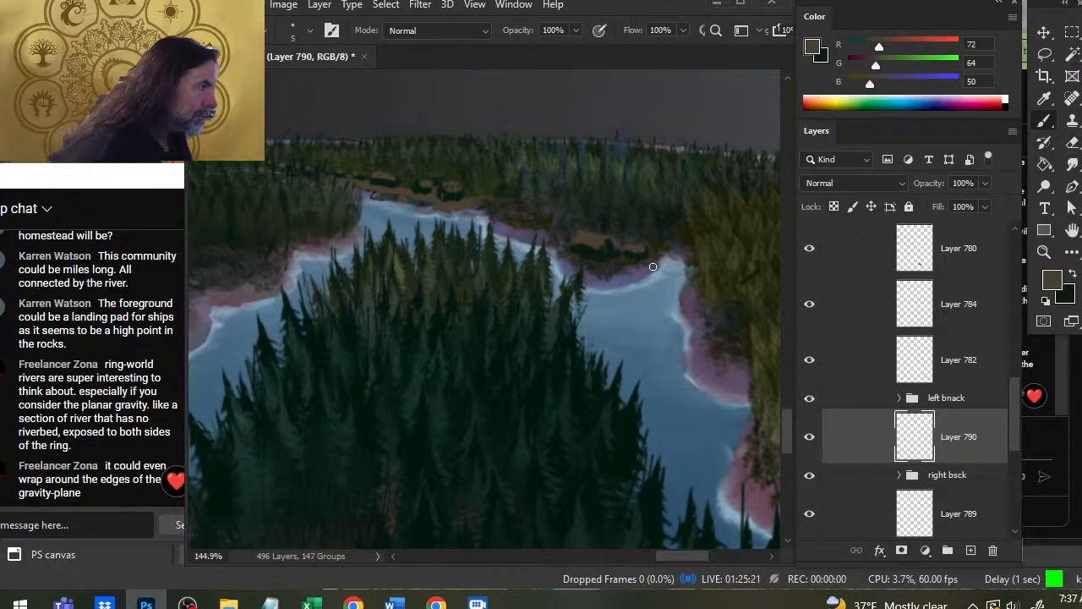
alt+click(641, 254)
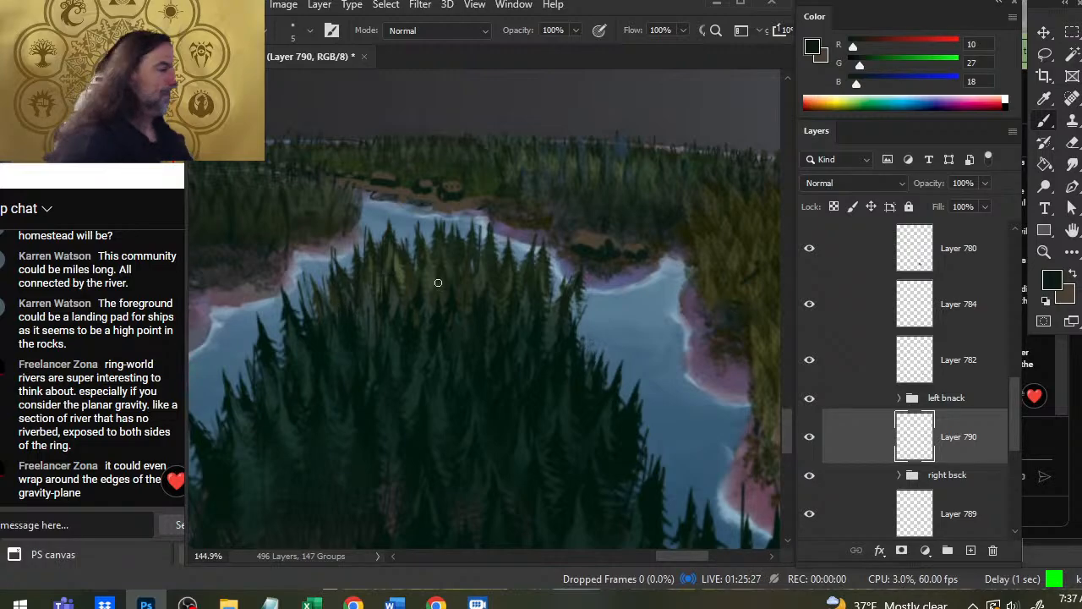
Paint the dark green base of another low hut on the right bank, just behind the tips of the island trees.
alt+click(524, 209)
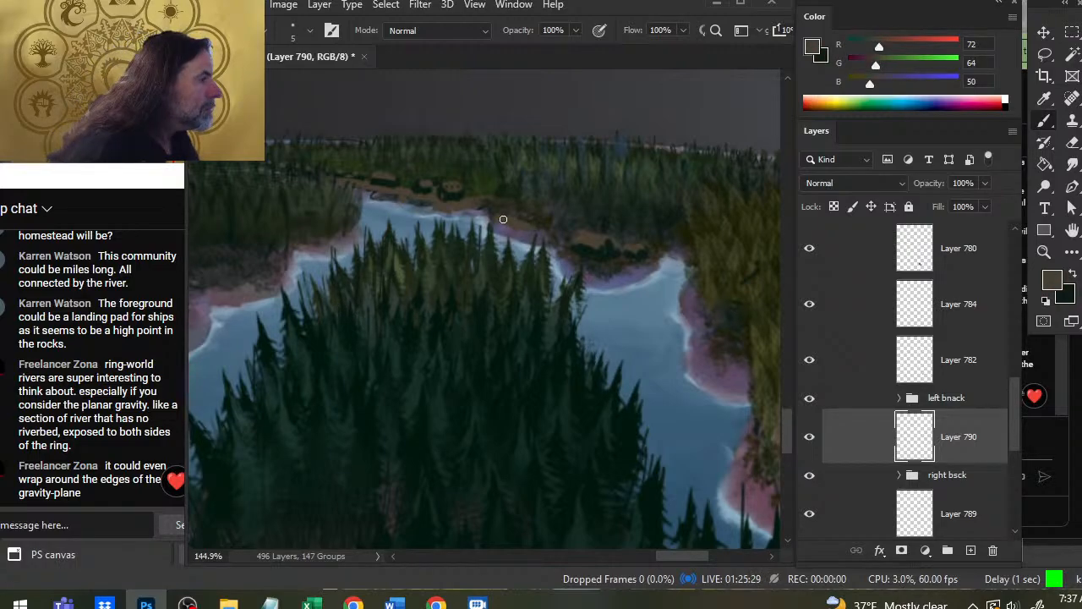
key(x)
drag(496, 217, 528, 230)
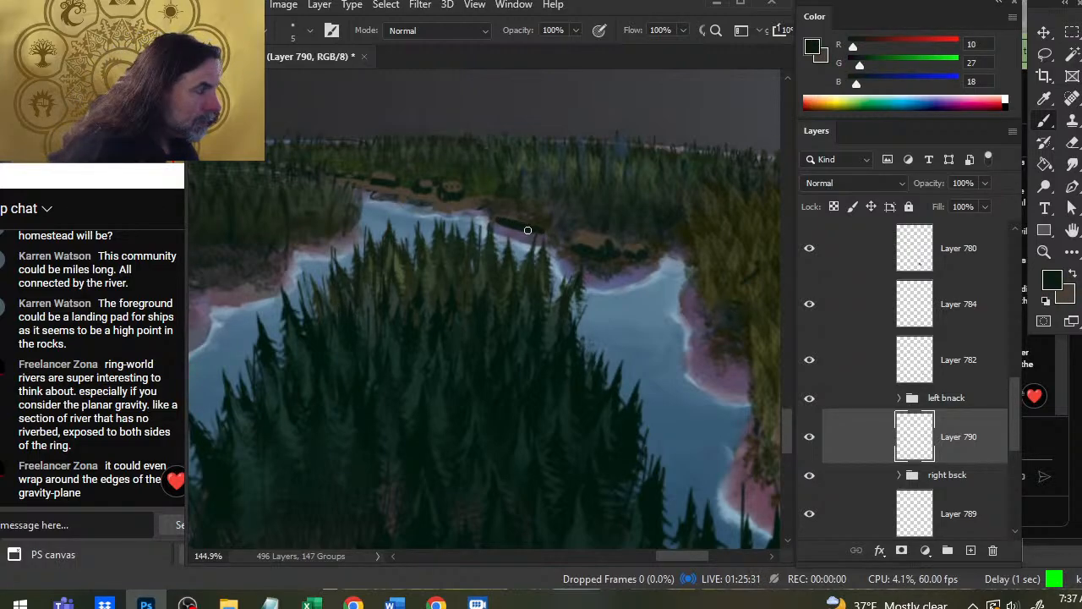
key(r)
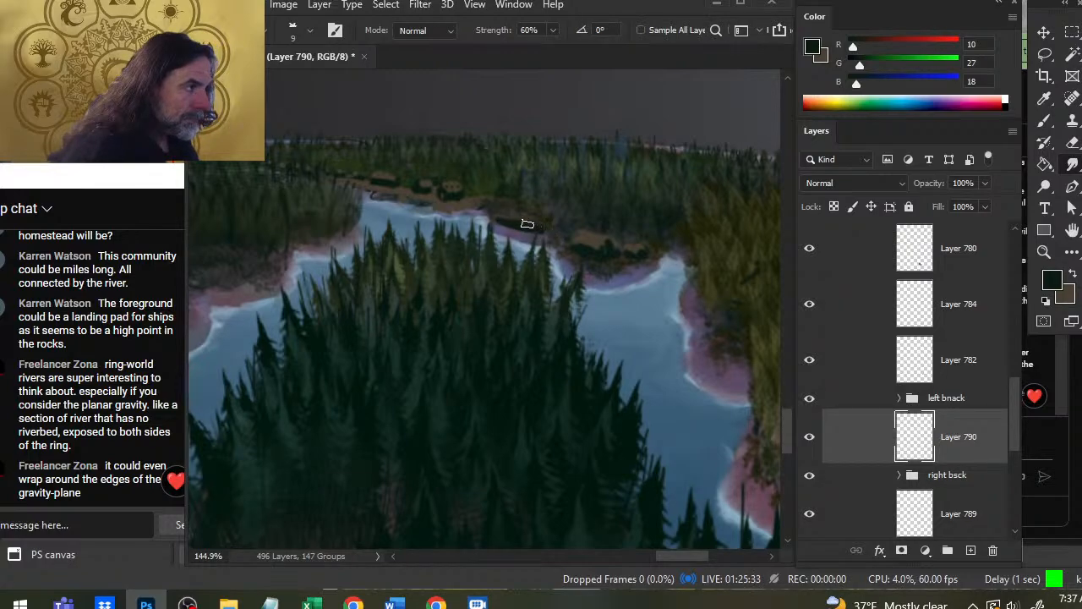
key(b)
key(x)
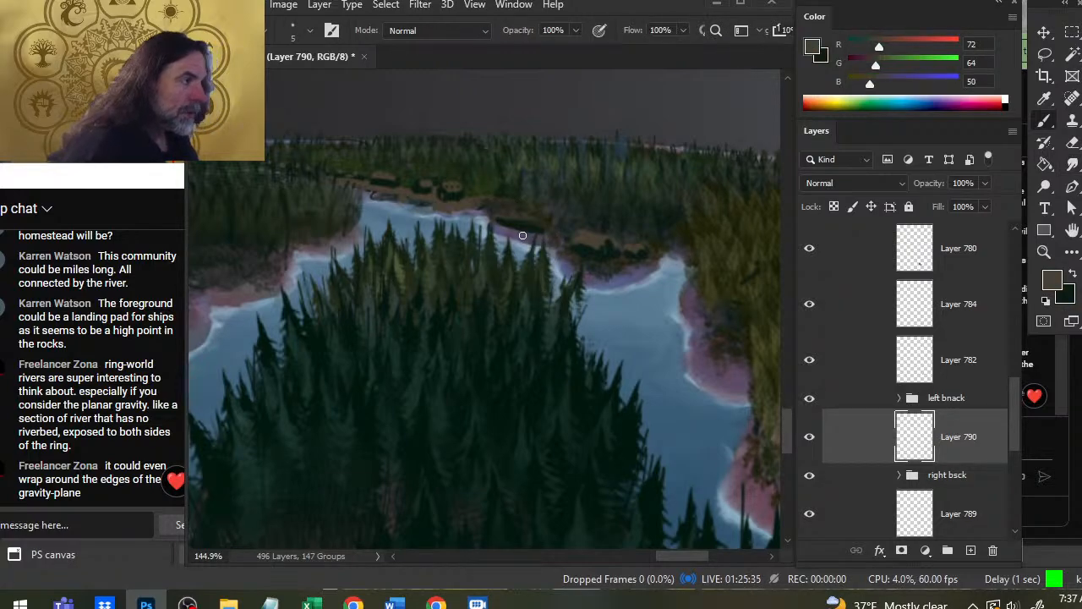
Build up the new hut's roof and walls with small alternating strokes of sampled brown and dark green.
key(x)
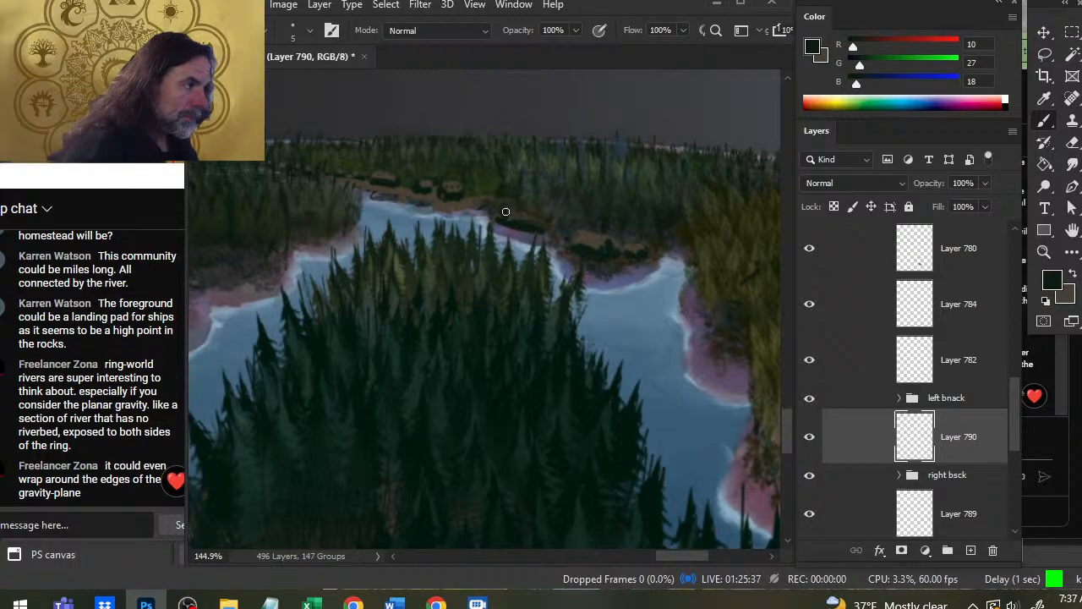
key(x)
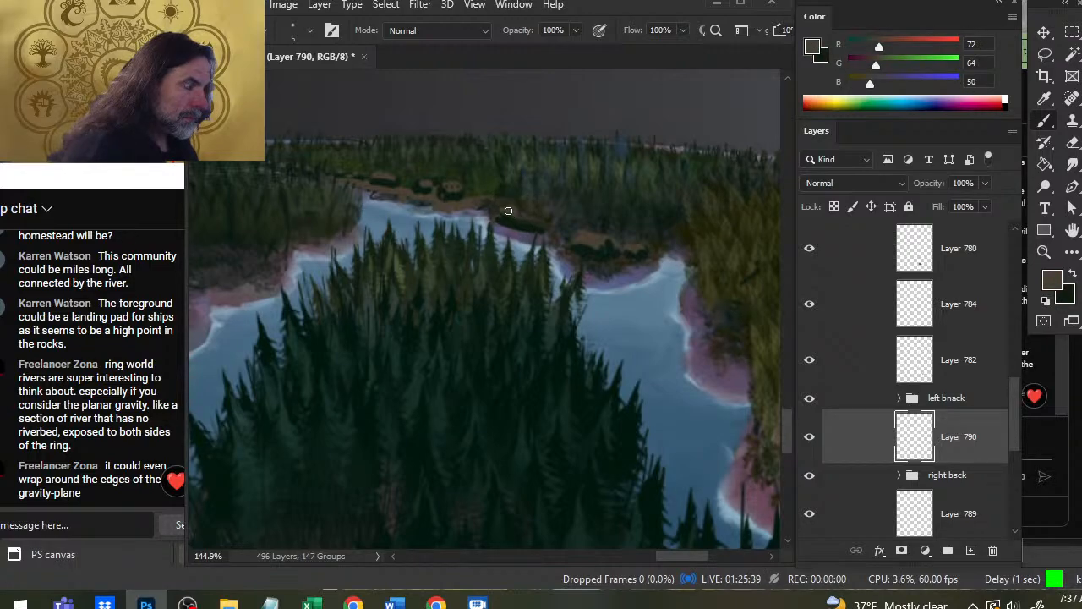
key(x)
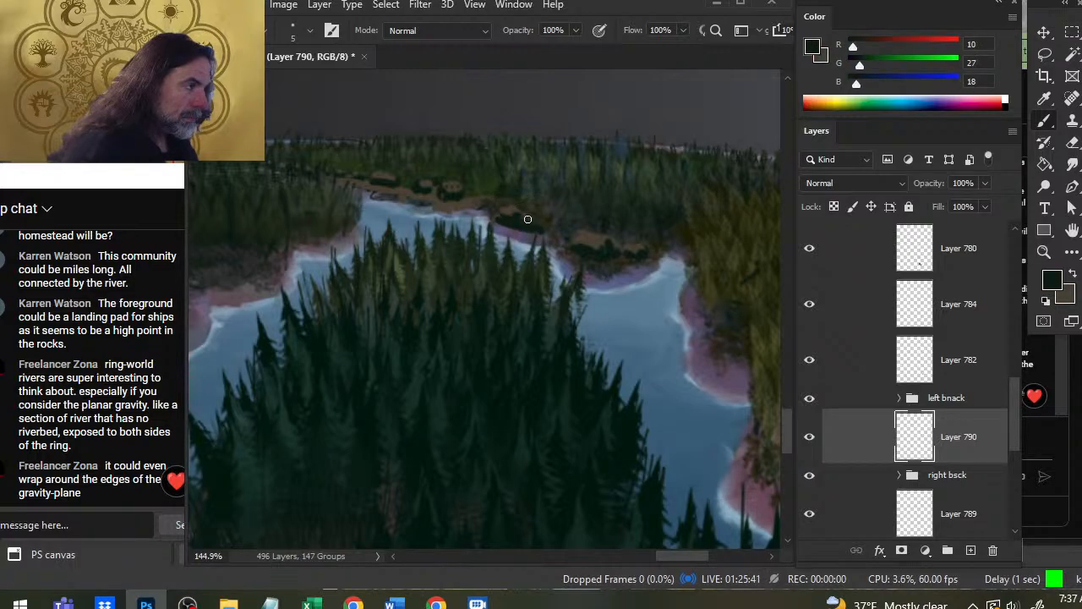
key(x)
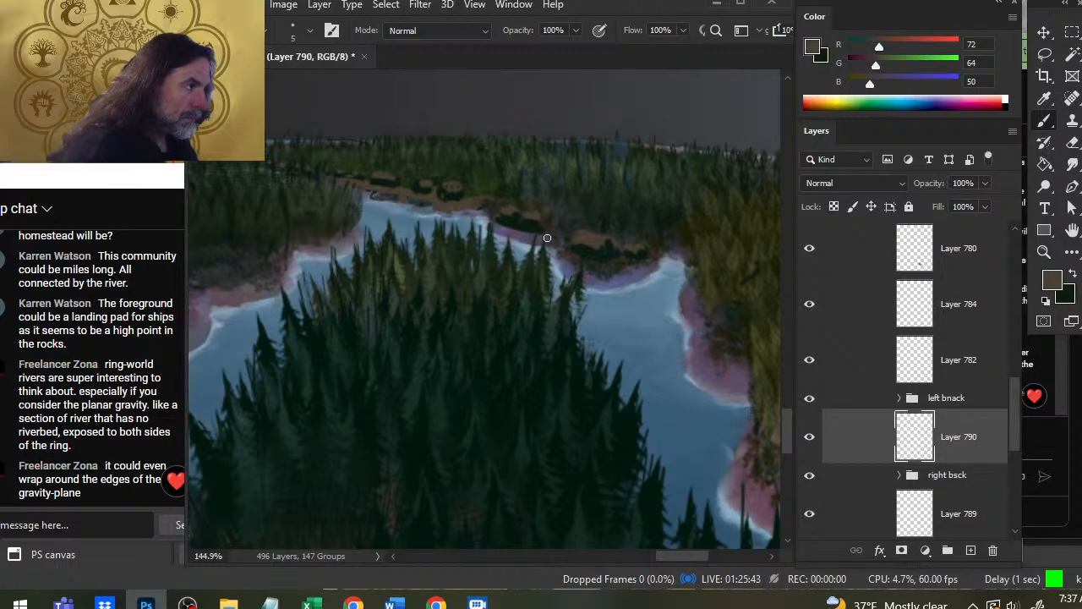
key(x)
key(r)
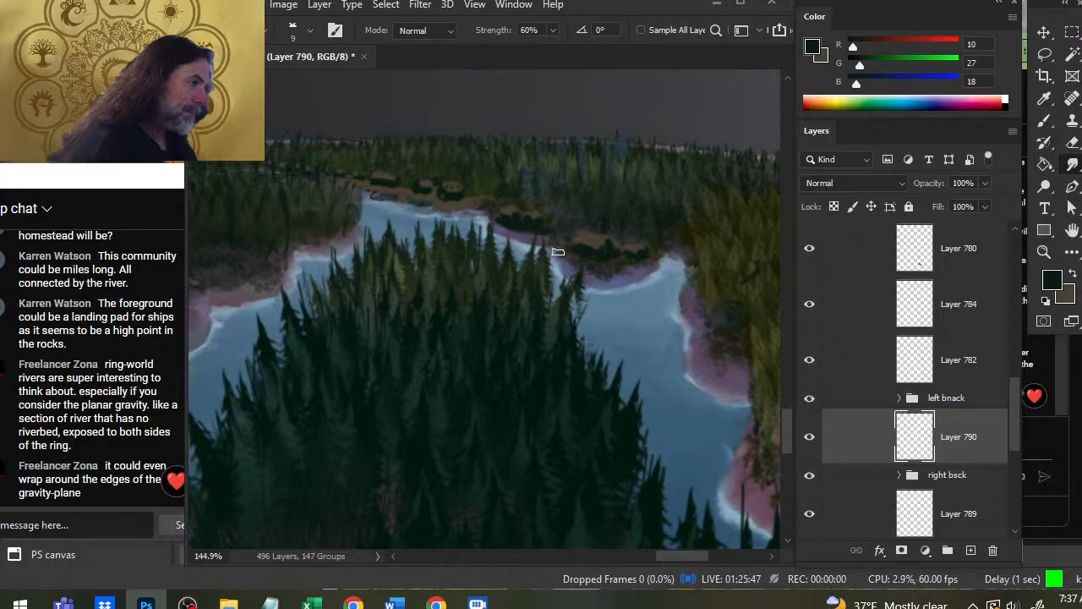
Check what the two layers inside Group 95 contribute to the island hut, and select the upper one.
key(z)
drag(570, 275, 490, 297)
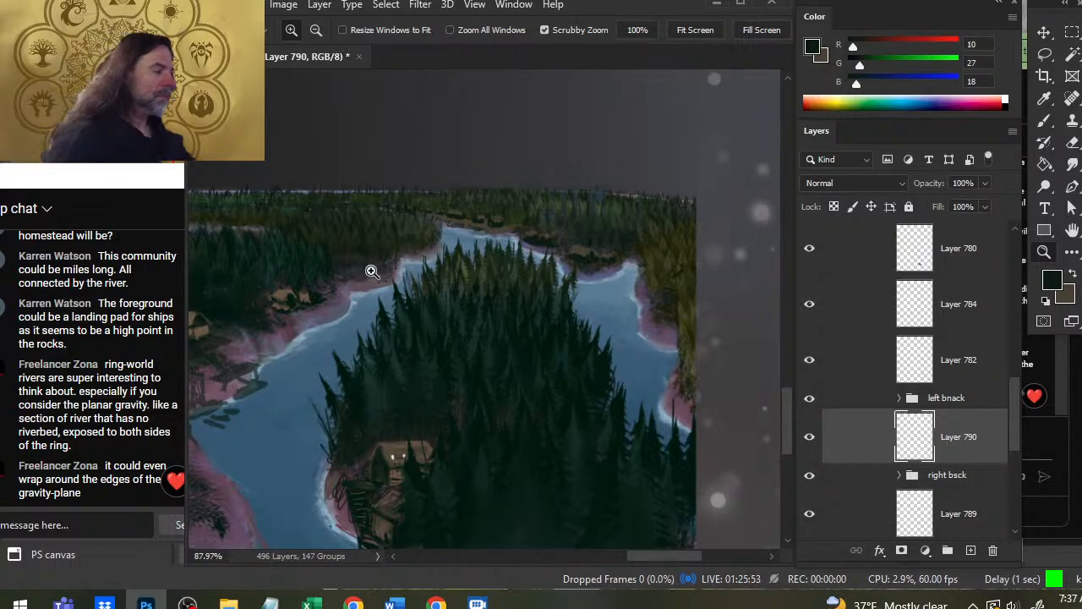
drag(657, 363, 726, 247)
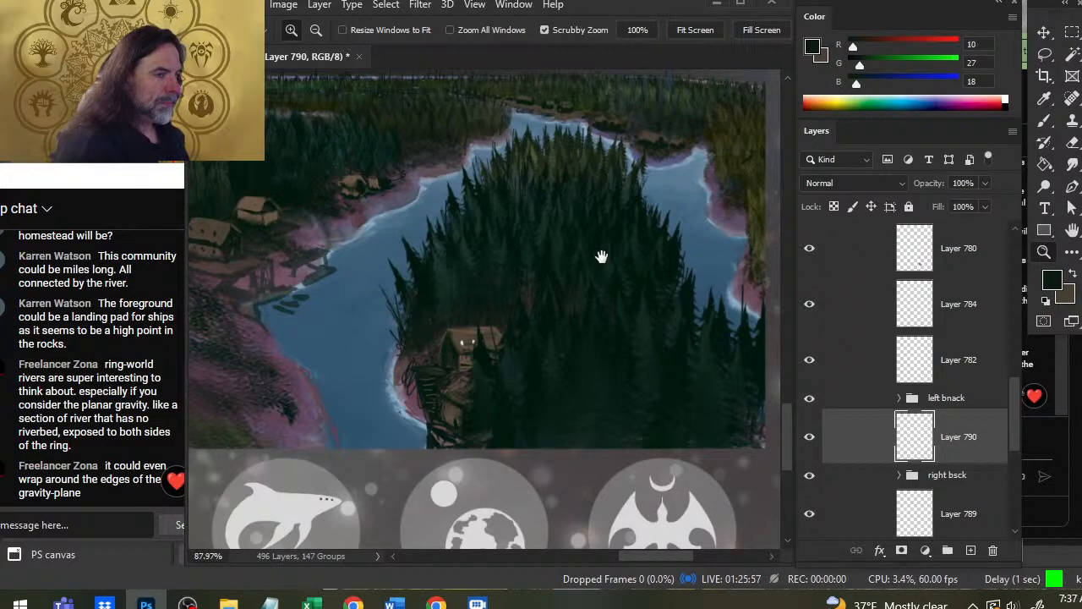
drag(673, 298, 628, 292)
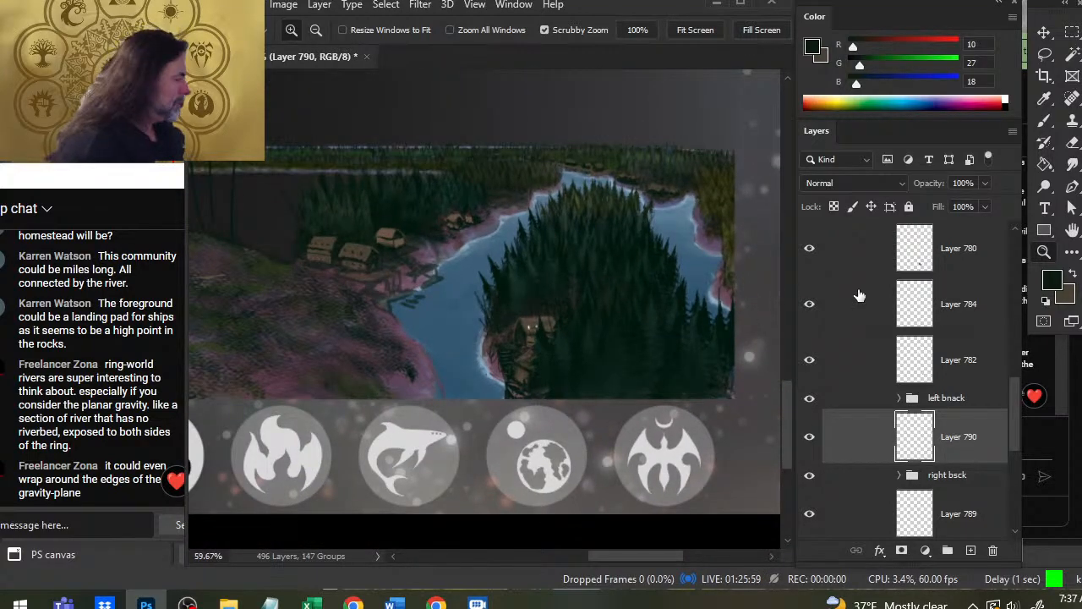
scroll(1014, 377, up, 1)
drag(1014, 383, 1014, 326)
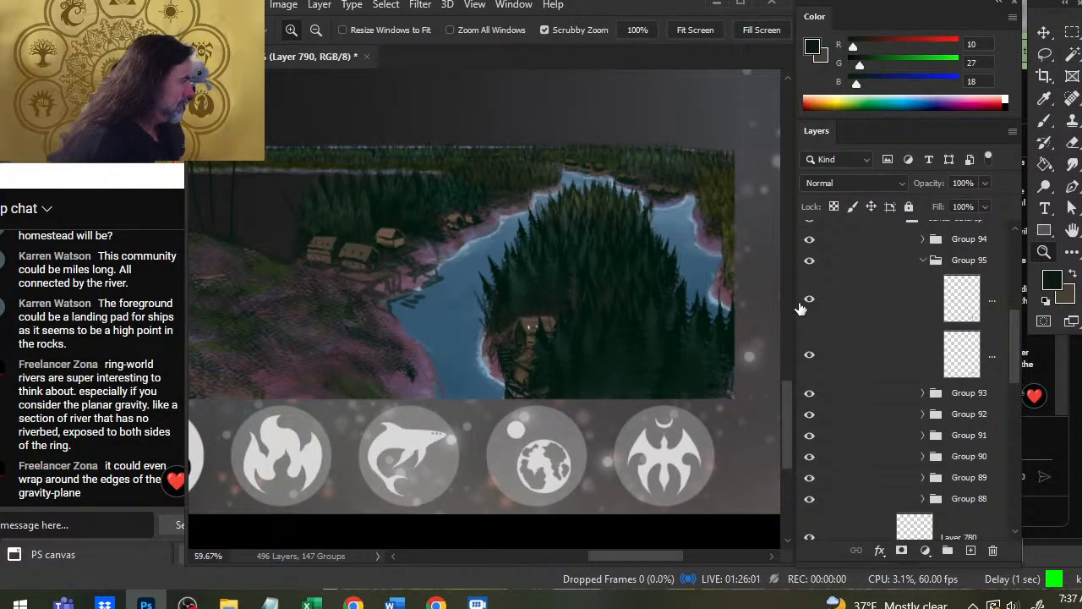
click(810, 302)
click(812, 301)
click(838, 320)
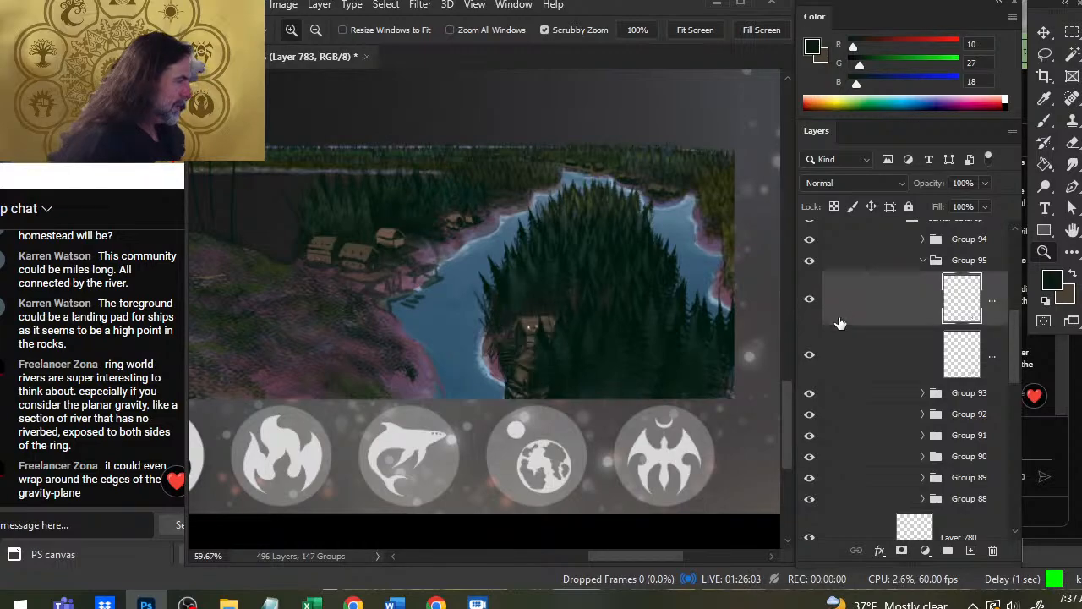
click(811, 356)
click(811, 355)
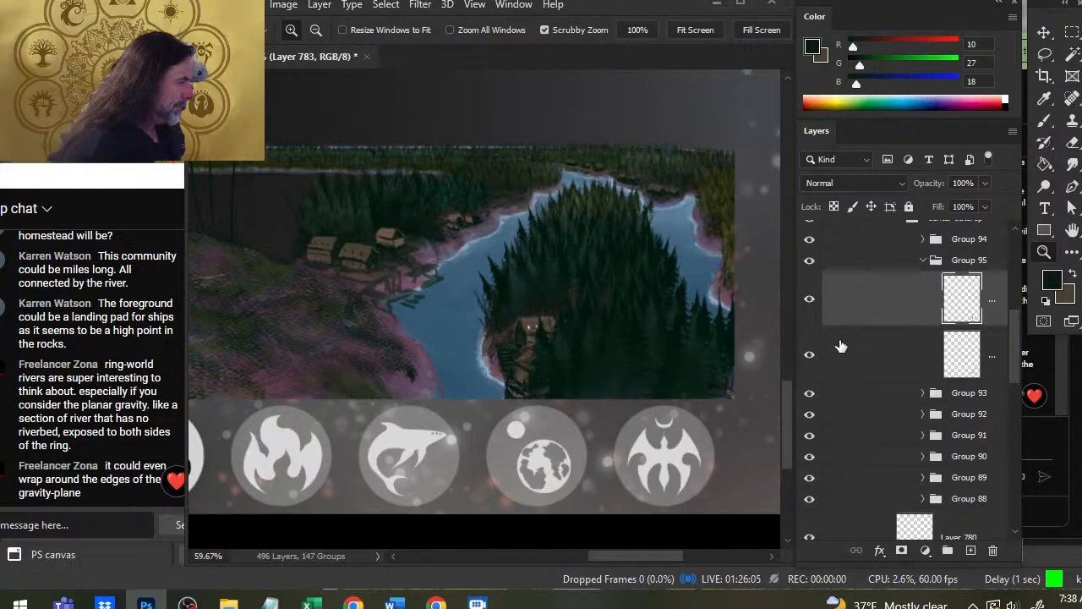
click(809, 356)
click(811, 359)
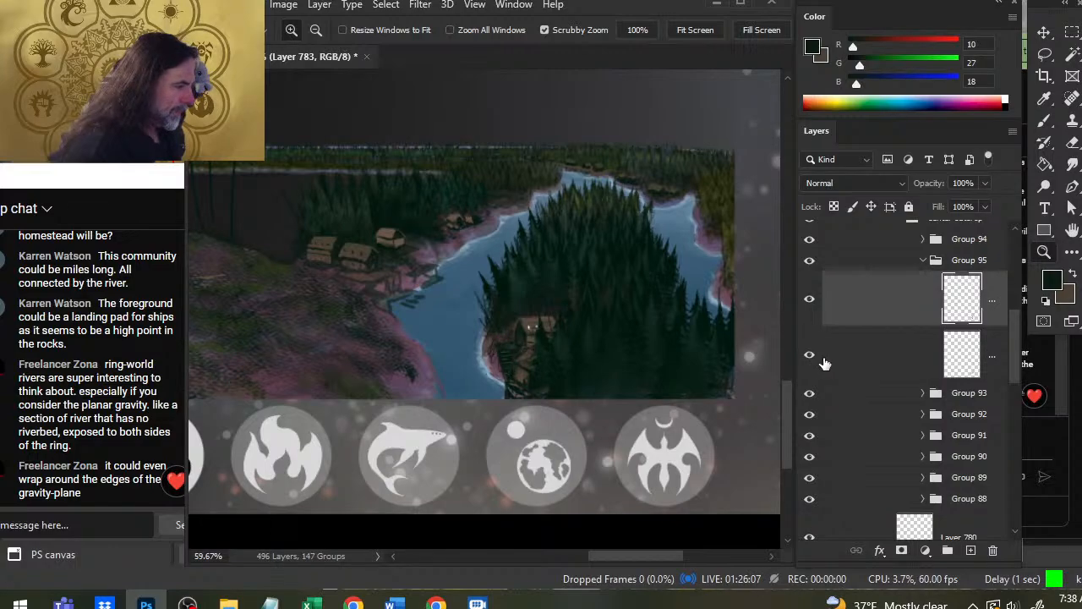
Hide the lower layer in Group 95 and keep the upper layer with the island hut shown.
click(810, 301)
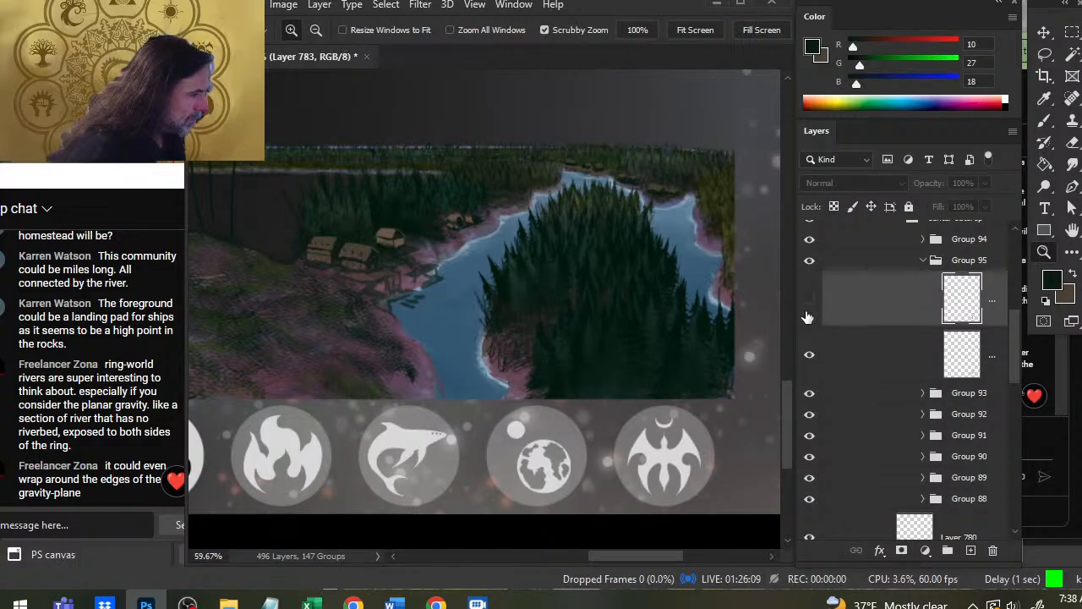
click(809, 354)
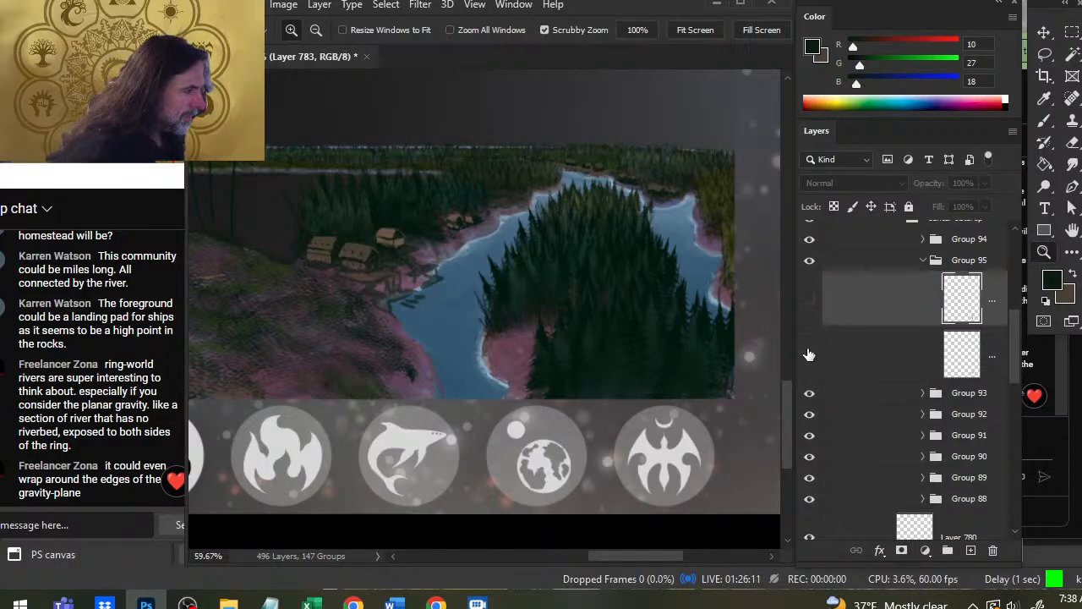
click(810, 301)
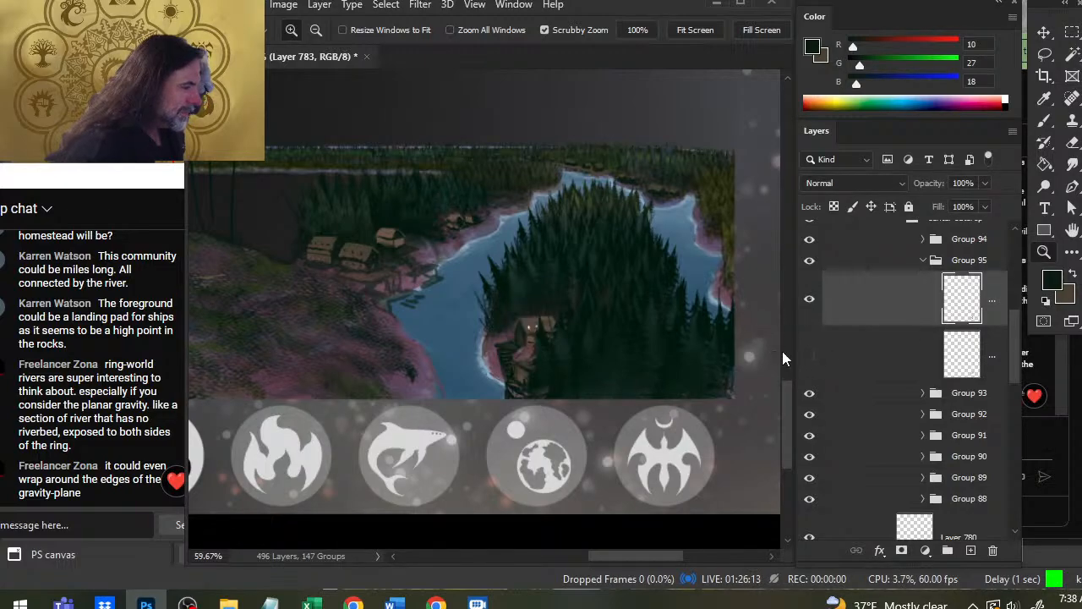
Clear the stray marks over the foreground hill from the island hut's layer using a lasso selection, and deselect.
key(l)
right_click(665, 266)
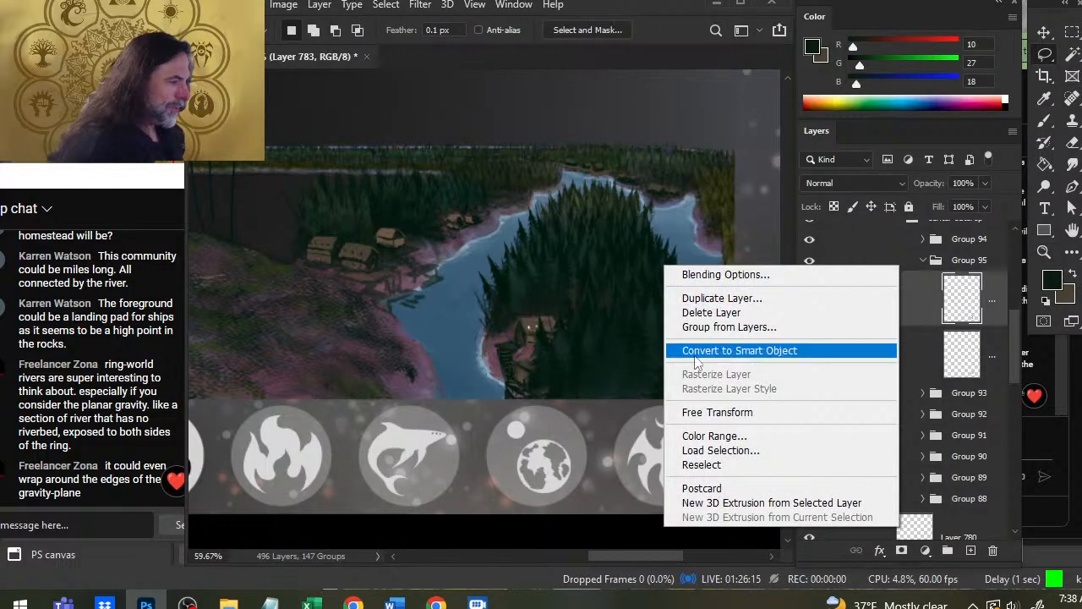
click(744, 412)
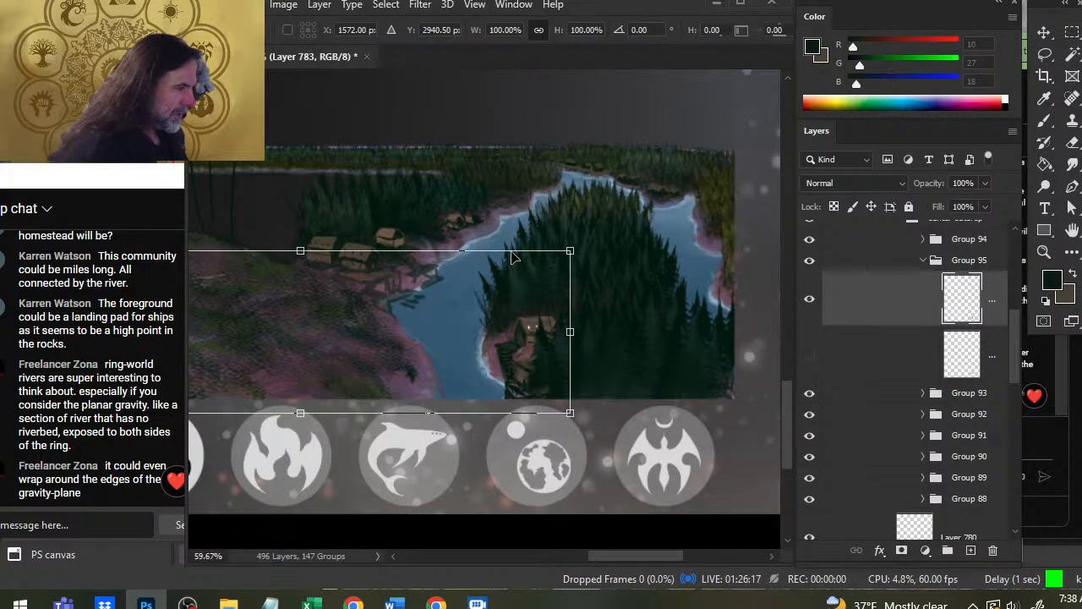
drag(443, 359, 665, 350)
key(Return)
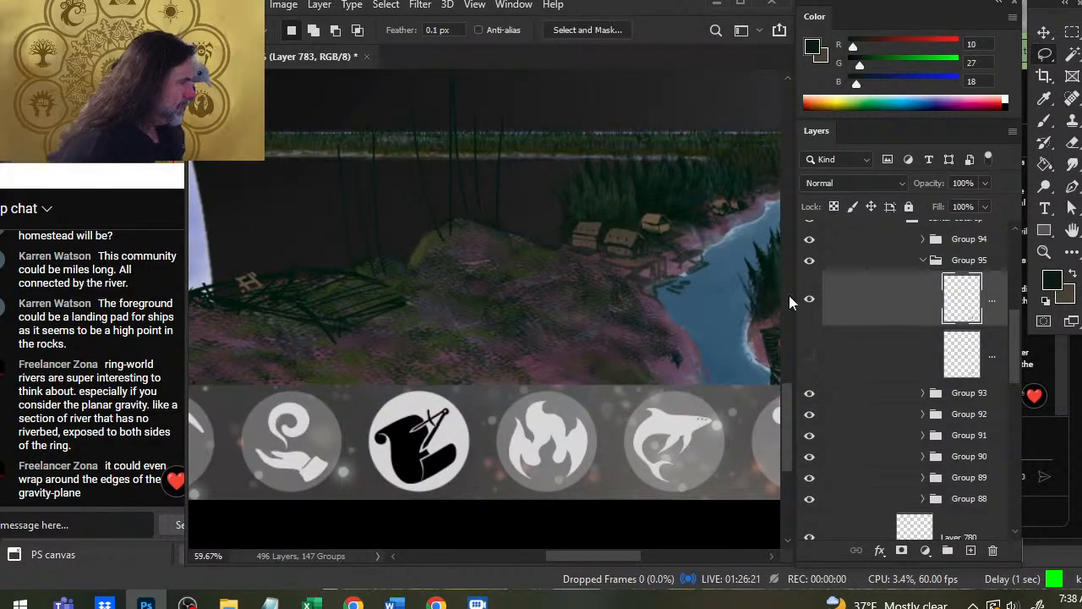
mouse_move(551, 221)
mouse_down()
mouse_move(526, 198)
mouse_move(465, 465)
mouse_up()
key(ctrl+d)
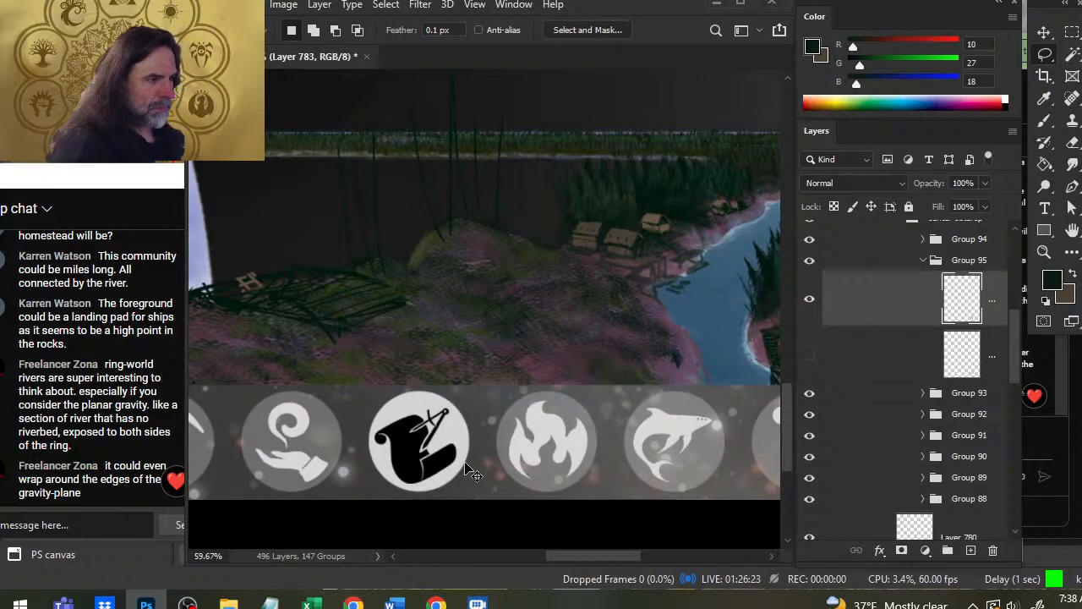
Scale the island hut up slightly toward its upper-left corner with Free Transform.
right_click(618, 285)
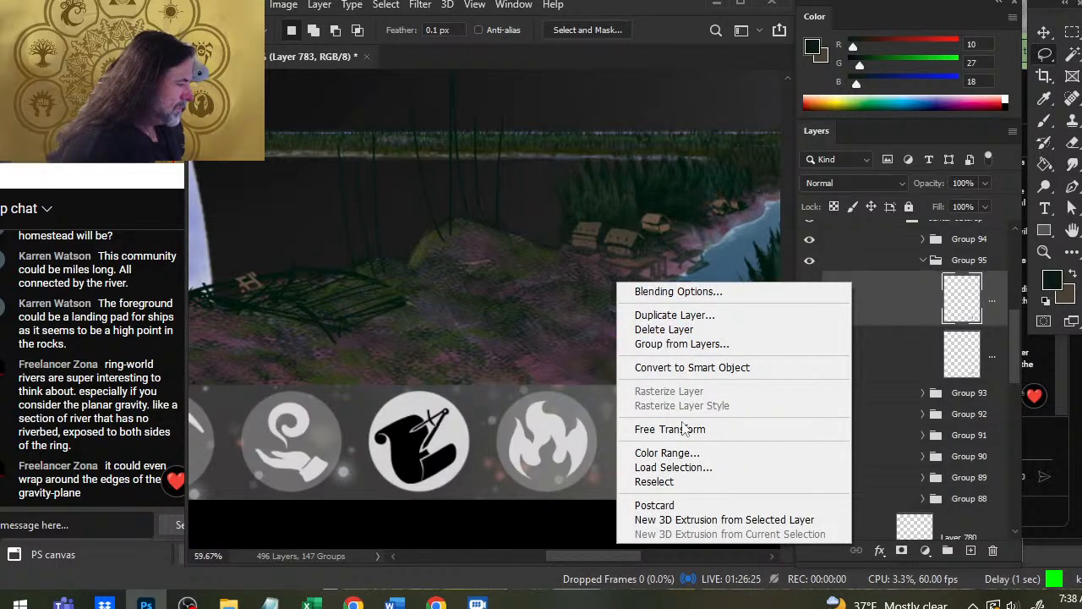
click(683, 429)
drag(640, 331, 459, 279)
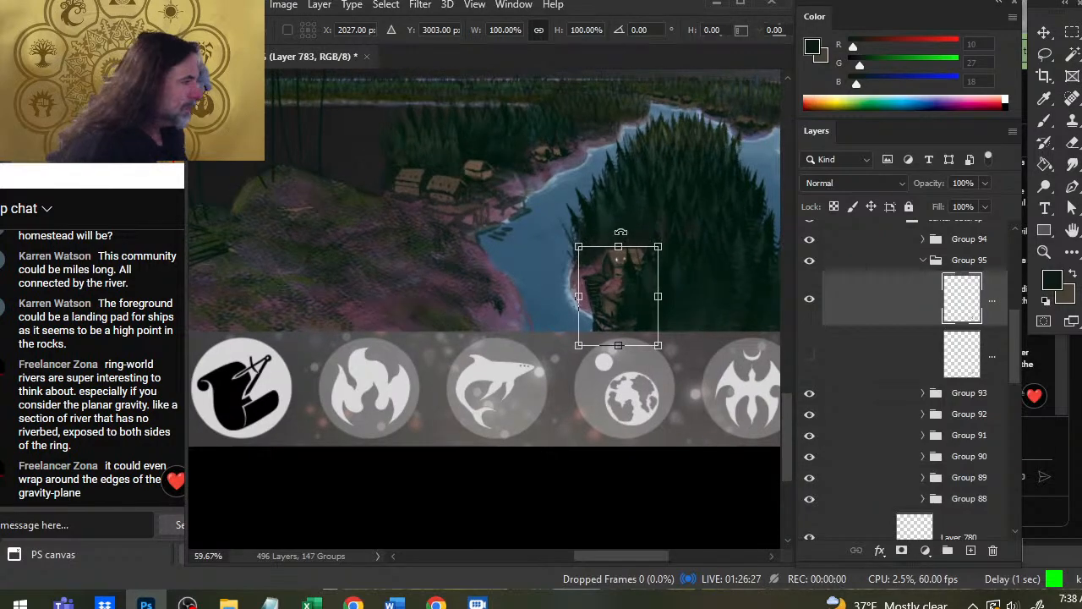
drag(578, 246, 572, 239)
key(Return)
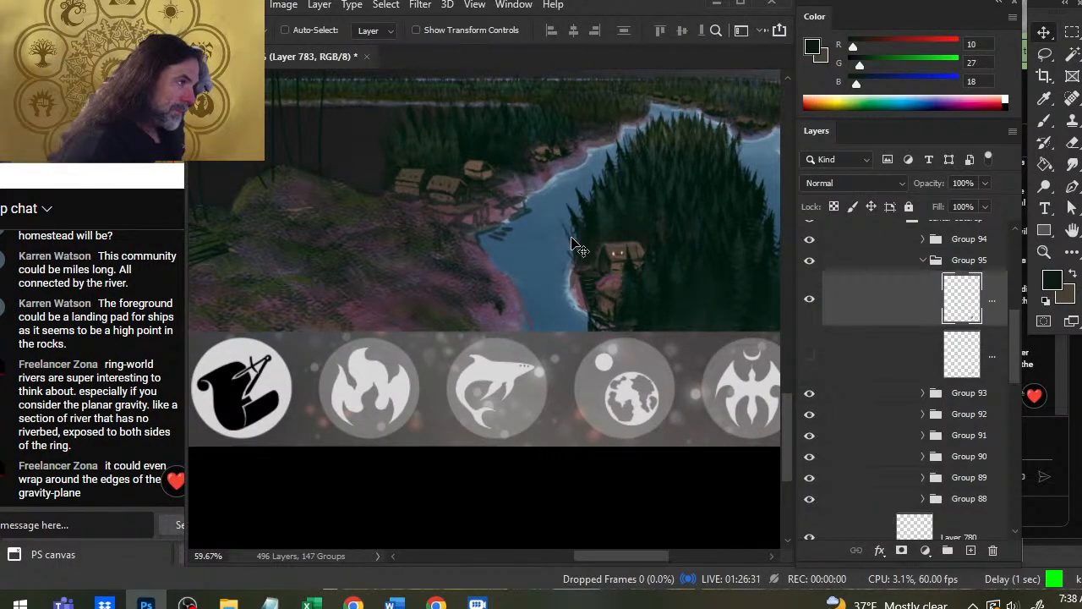
Nudge the island hut slightly left and up to seat it on the island's shore.
key(Left)
key(Left)
key(Left)
key(Left)
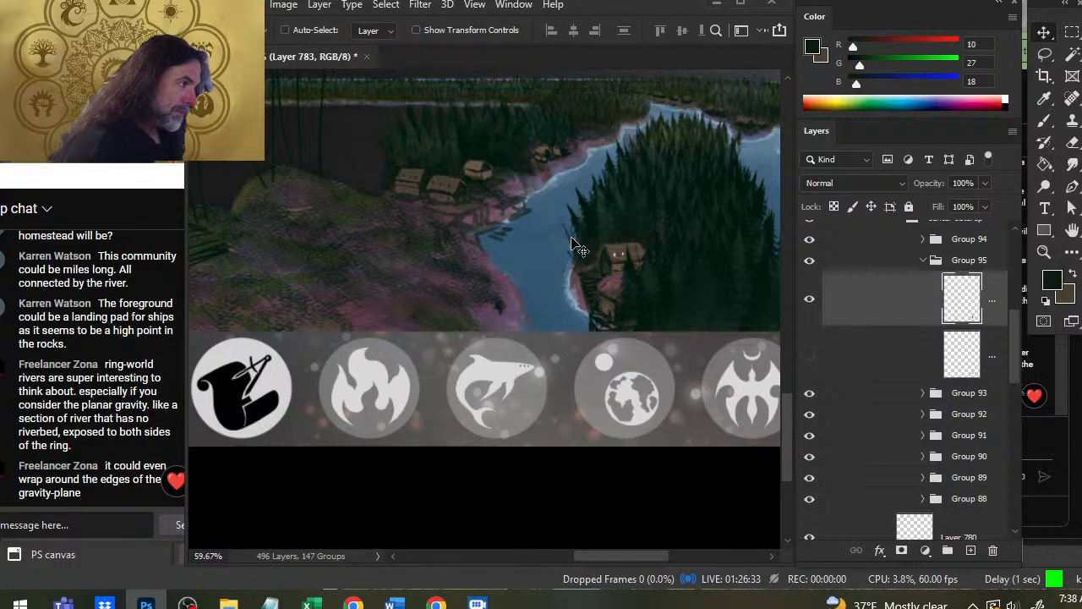
key(Up)
key(Up)
key(Up)
key(Up)
key(Up)
key(Left)
key(Left)
key(Left)
key(Left)
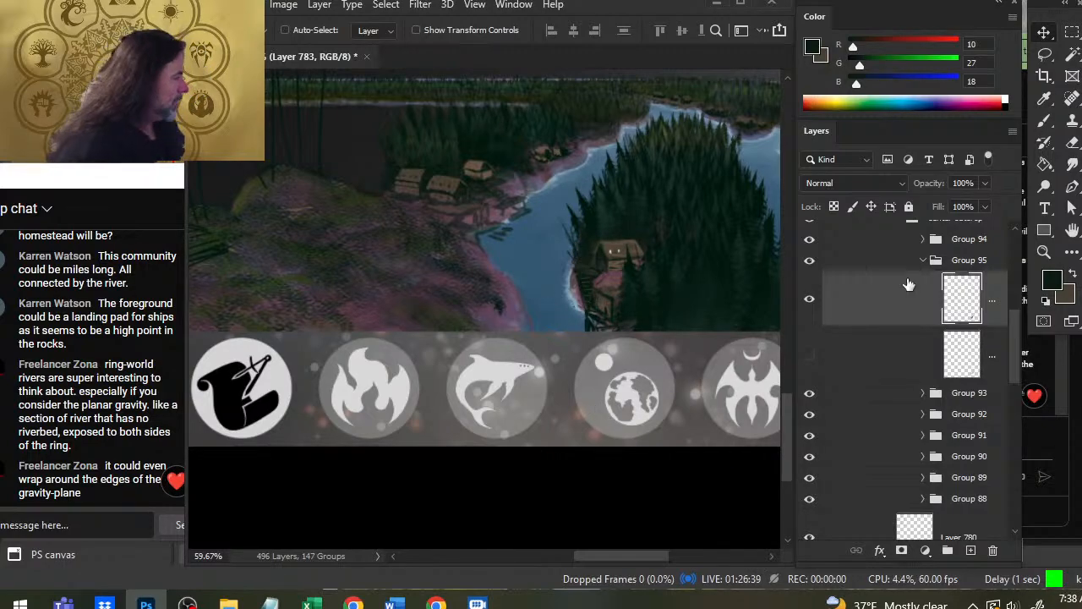
Check what the island hut's layer, Layer 780 and Layer 784 each contain by toggling their visibility.
click(811, 307)
click(811, 308)
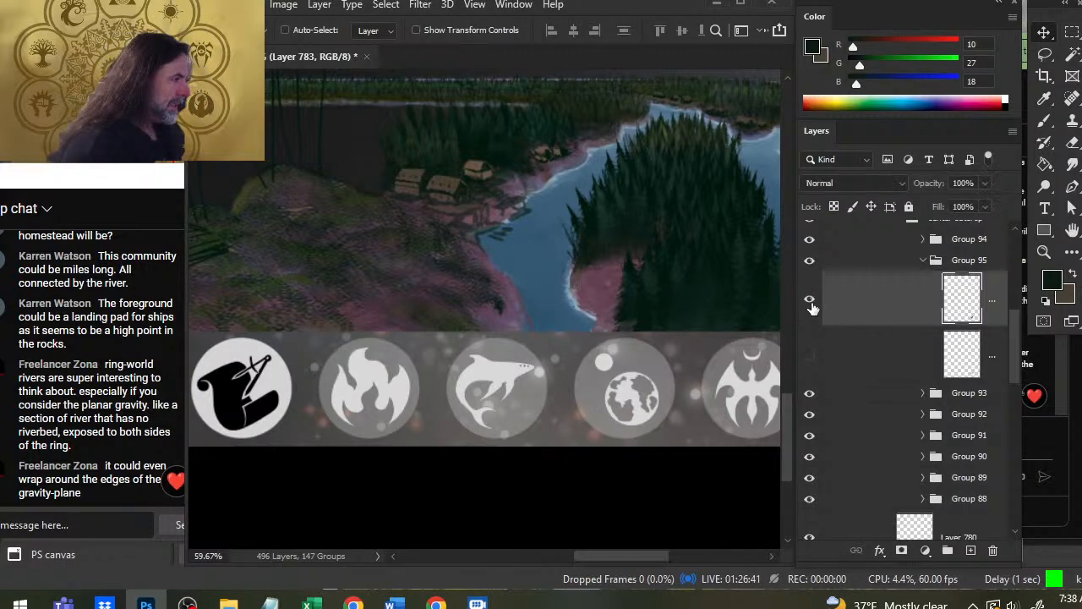
drag(1012, 324, 1017, 360)
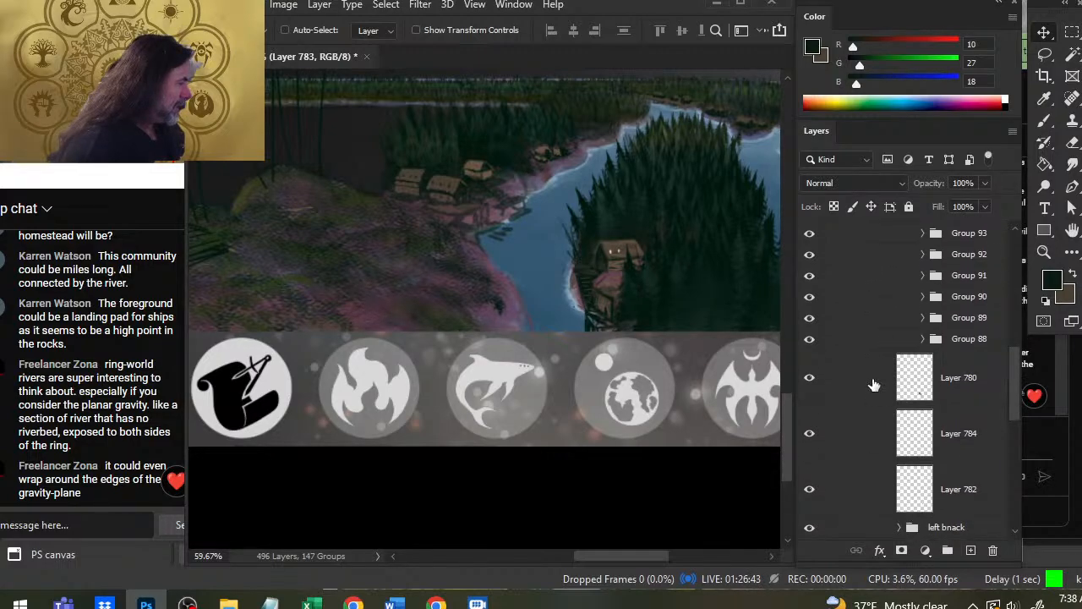
click(810, 382)
click(810, 387)
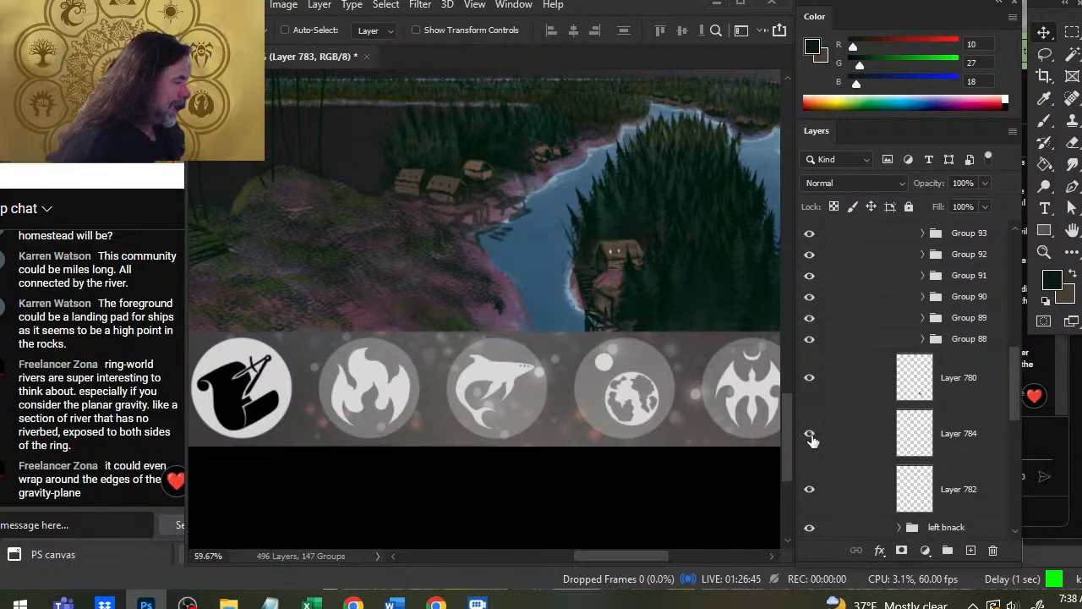
click(810, 435)
click(810, 434)
drag(1013, 366, 997, 344)
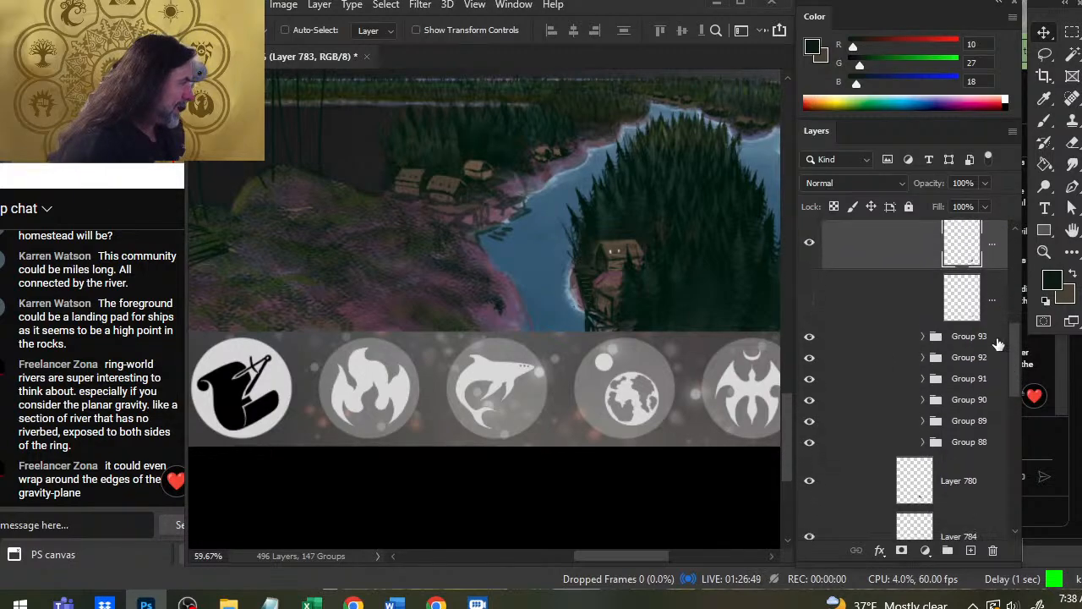
Delete the hidden layer directly above Group 93.
click(905, 302)
key(Delete)
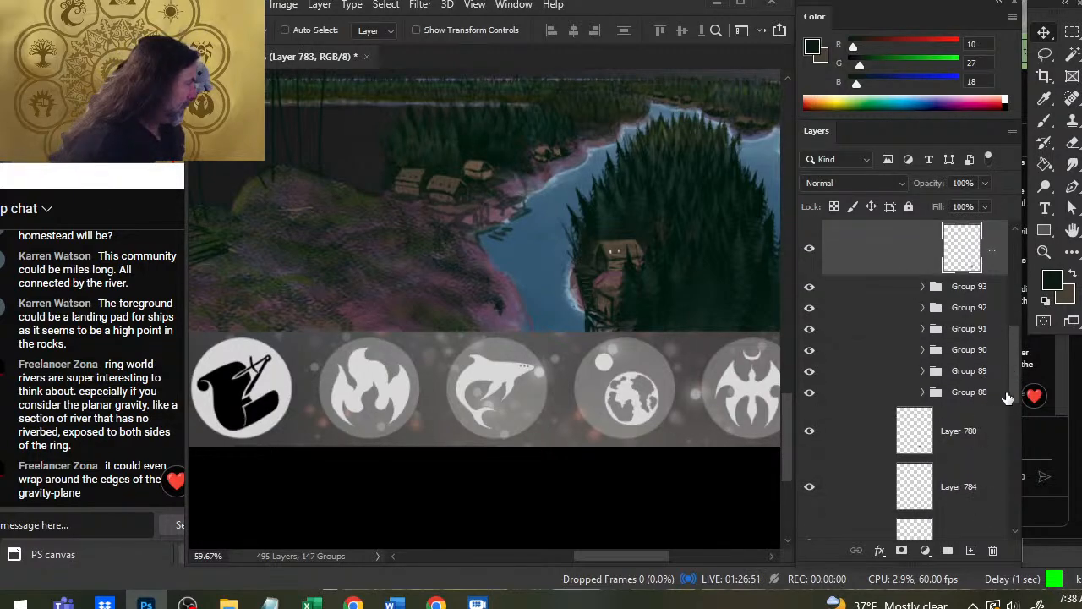
Add Layers 780, 784 and 782 to the layer selection, toggling the visibility of Layer 782 to check its contents.
drag(1014, 395, 1014, 410)
ctrl+click(862, 369)
ctrl+click(861, 424)
ctrl+click(866, 464)
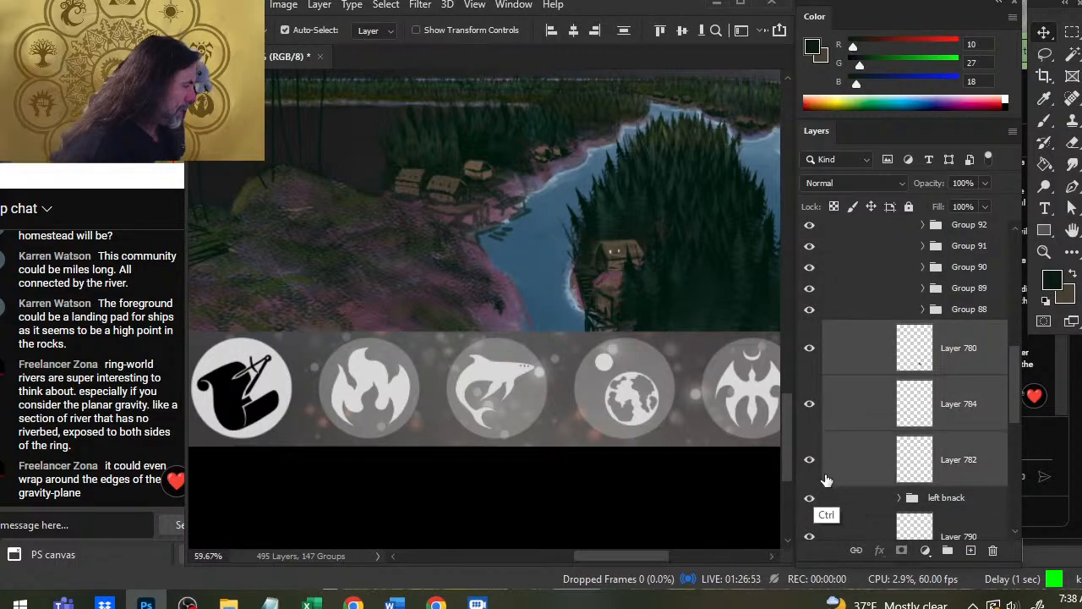
click(812, 460)
click(813, 461)
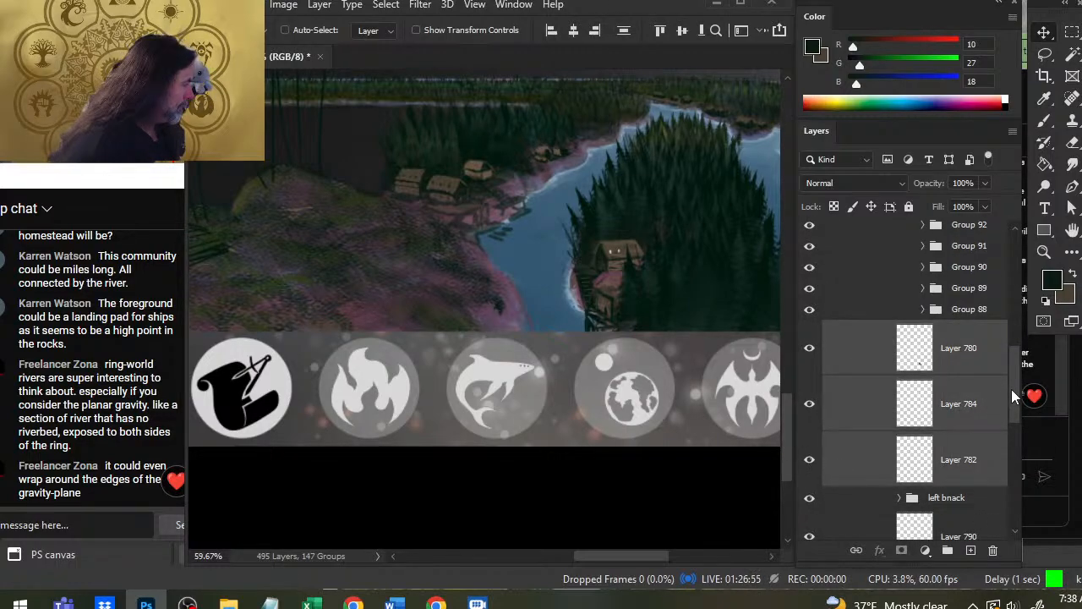
Add Layers 790, 789 and 738 to the layer selection, toggling their visibility to check what they contain.
drag(1011, 392, 1015, 448)
click(810, 345)
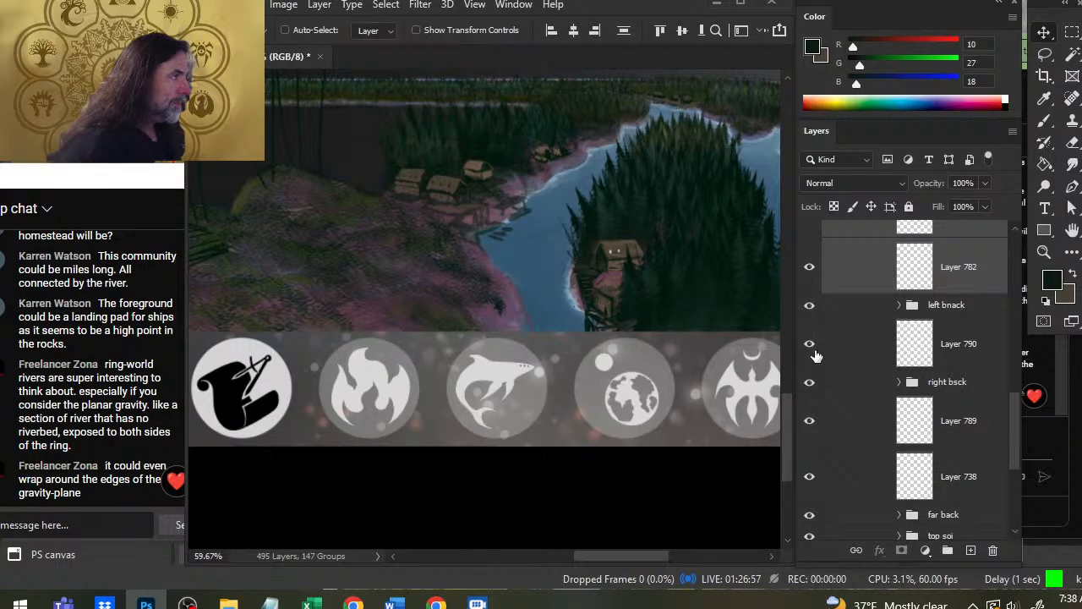
click(811, 420)
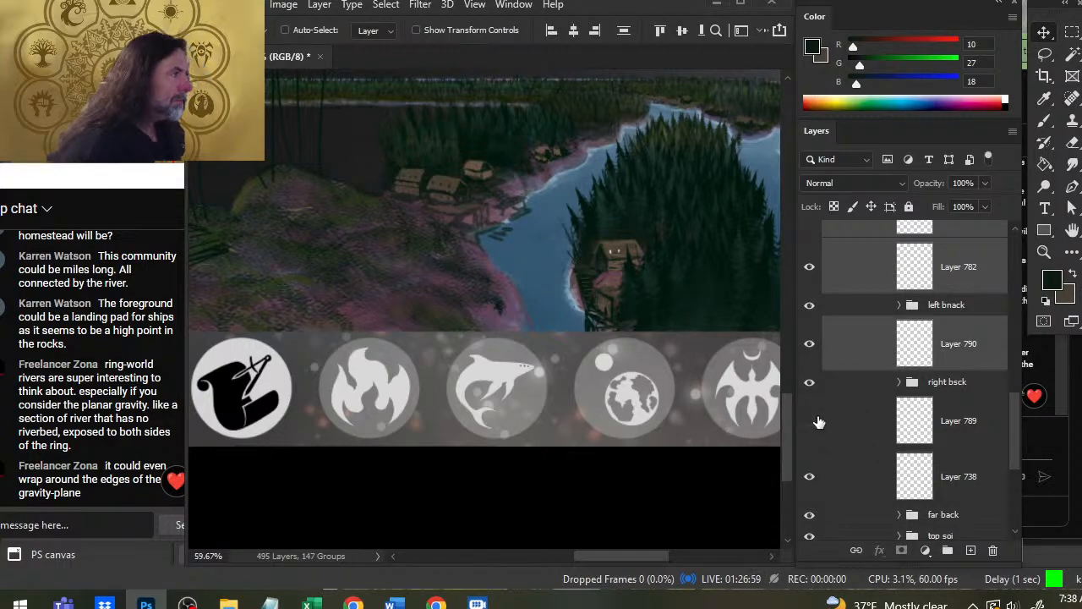
click(812, 420)
ctrl+click(841, 441)
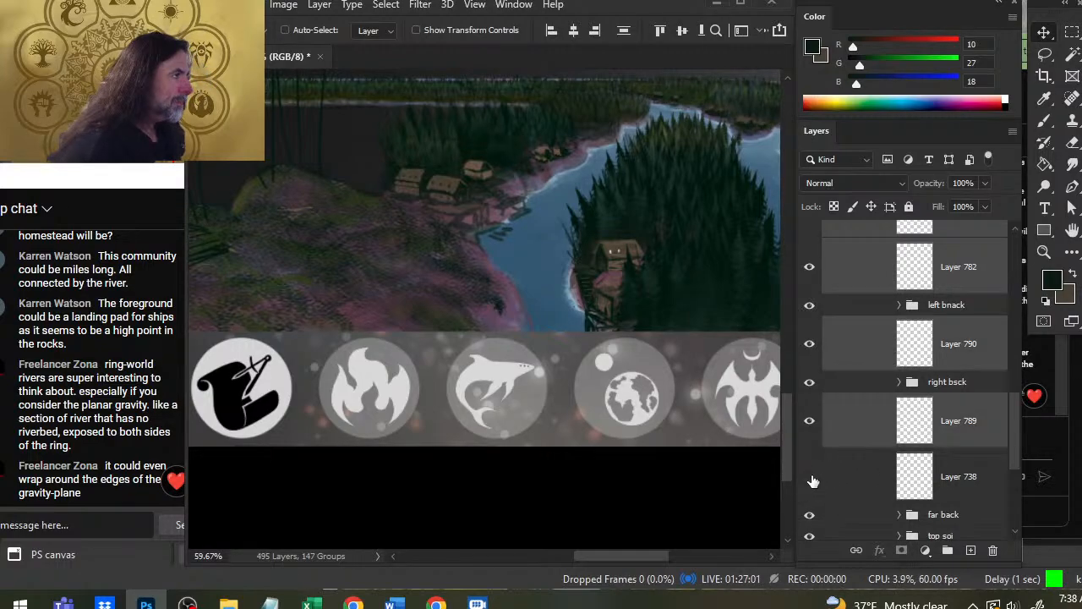
ctrl+click(837, 490)
Scale the selected building layers down to 88.48% with Free Transform and reposition them along the riverbanks.
drag(1015, 405, 998, 324)
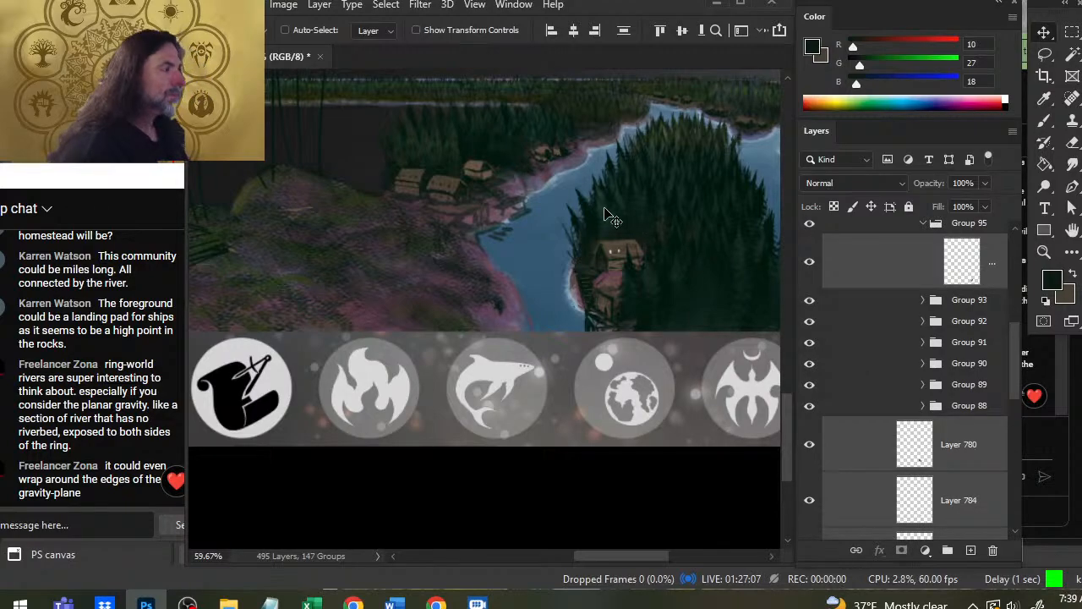
key(l)
right_click(639, 194)
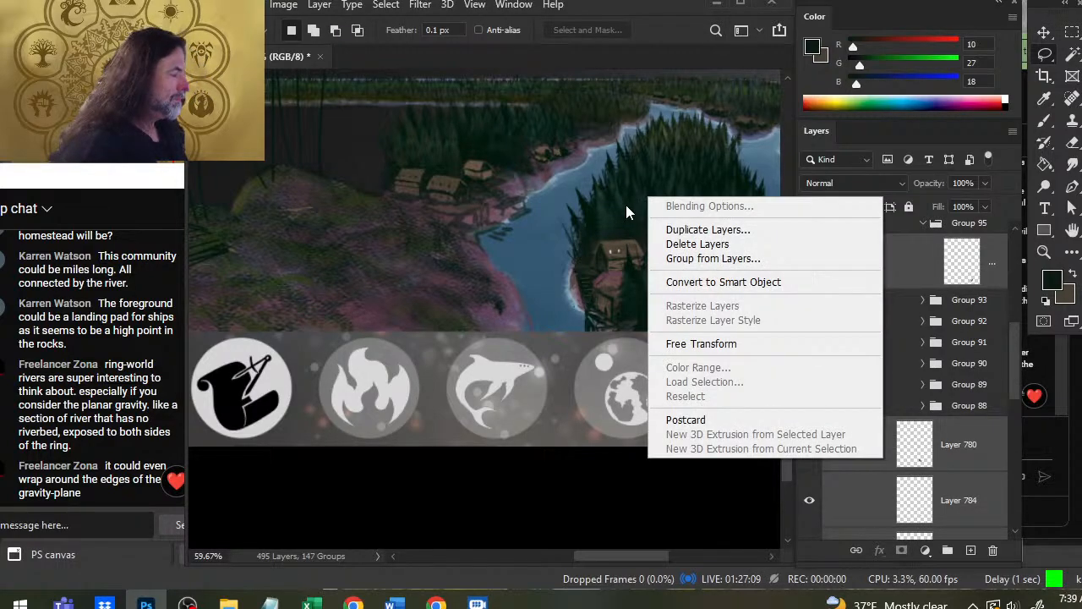
click(716, 343)
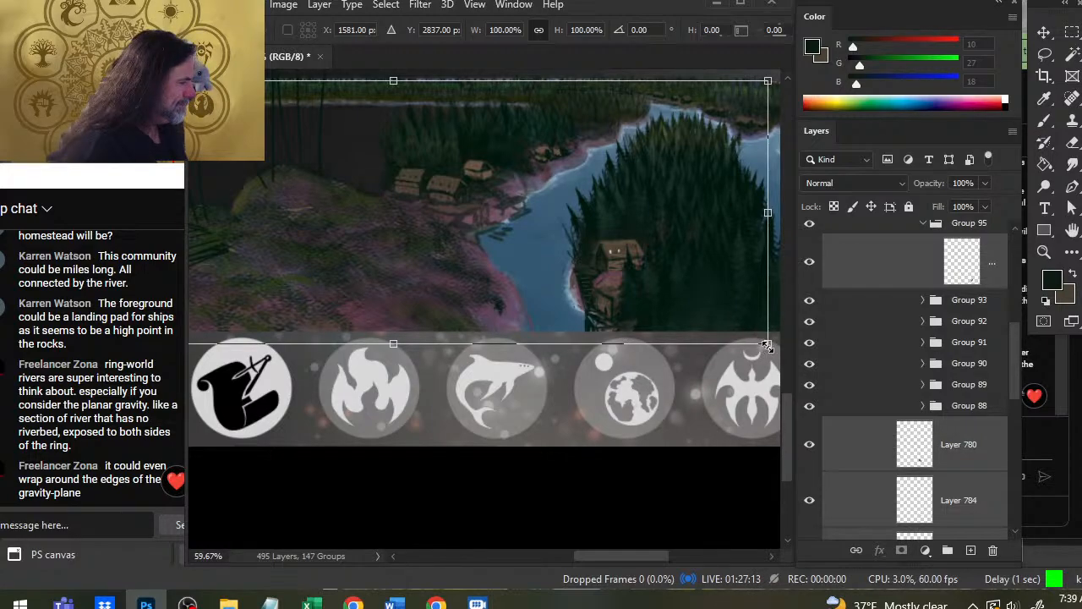
drag(765, 346, 676, 307)
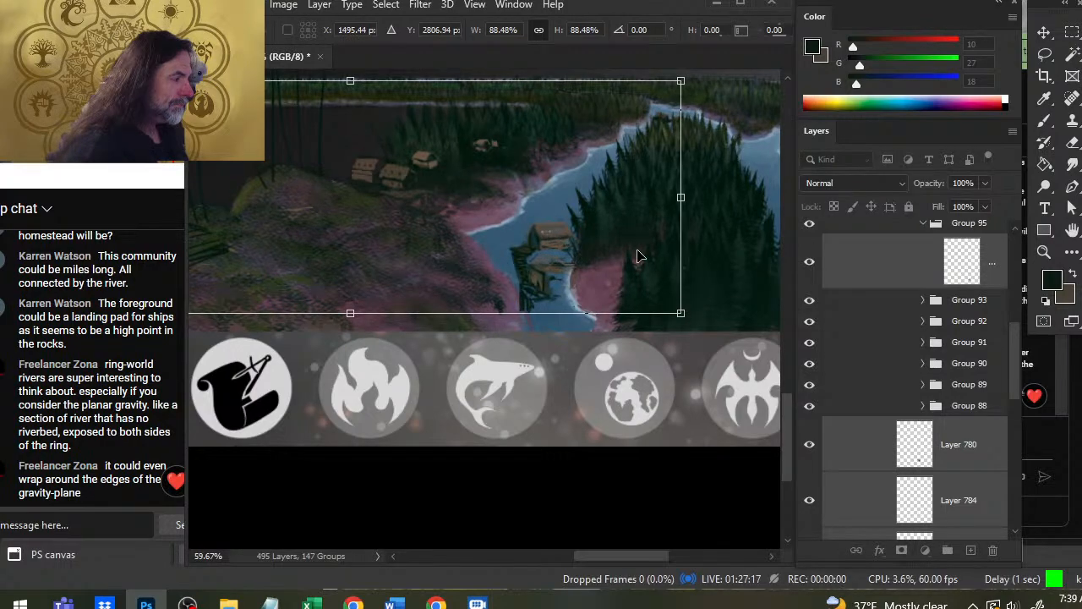
drag(639, 256, 665, 262)
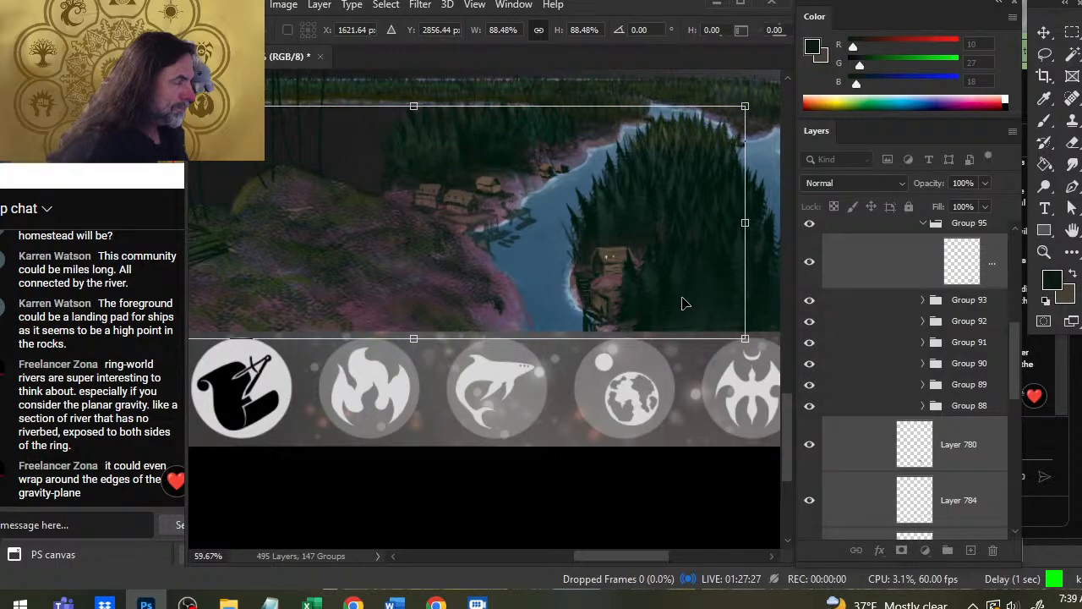
drag(675, 313, 685, 311)
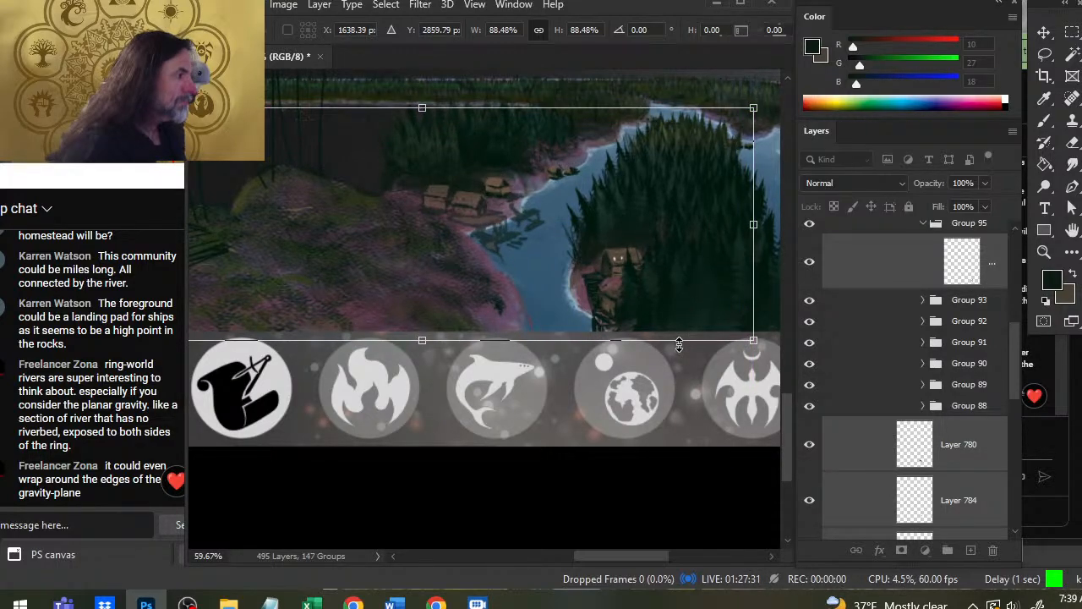
key(Return)
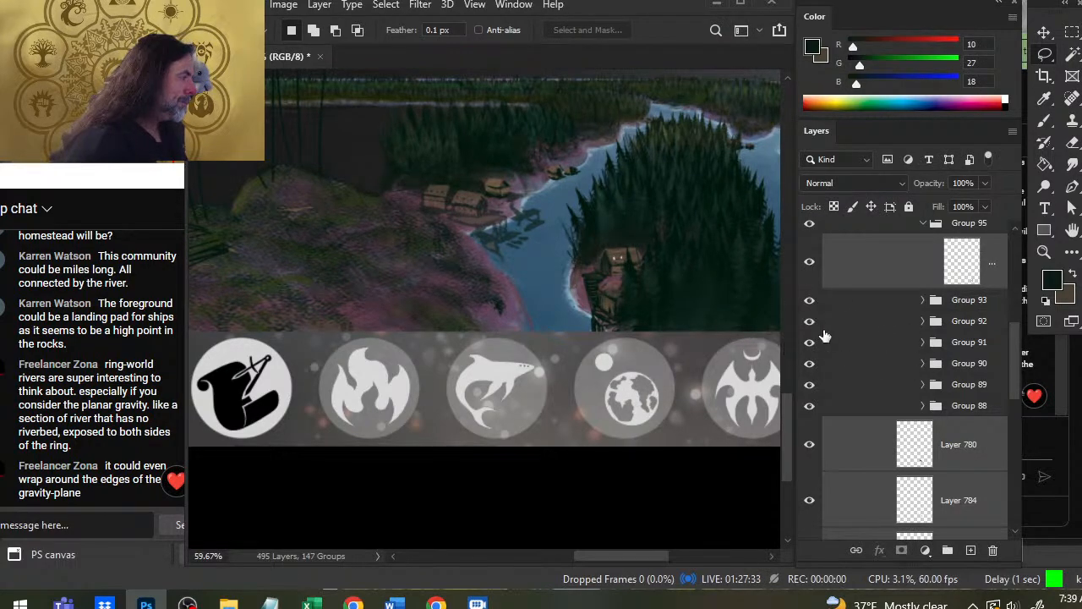
Remove the Group 95 layer from the selection and move the remaining building layers up and left along the riverbank.
ctrl+click(904, 265)
key(v)
drag(607, 333, 635, 314)
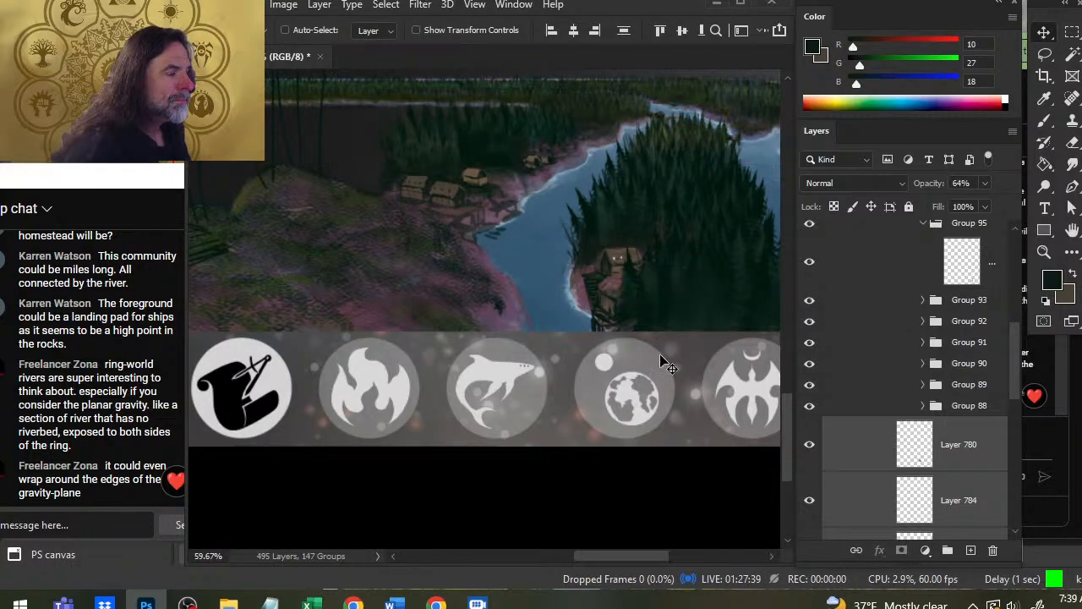
Check Layers 780 and 784, drop Layer 780 from the selection, and nudge the remaining building layers slightly up and right.
click(809, 445)
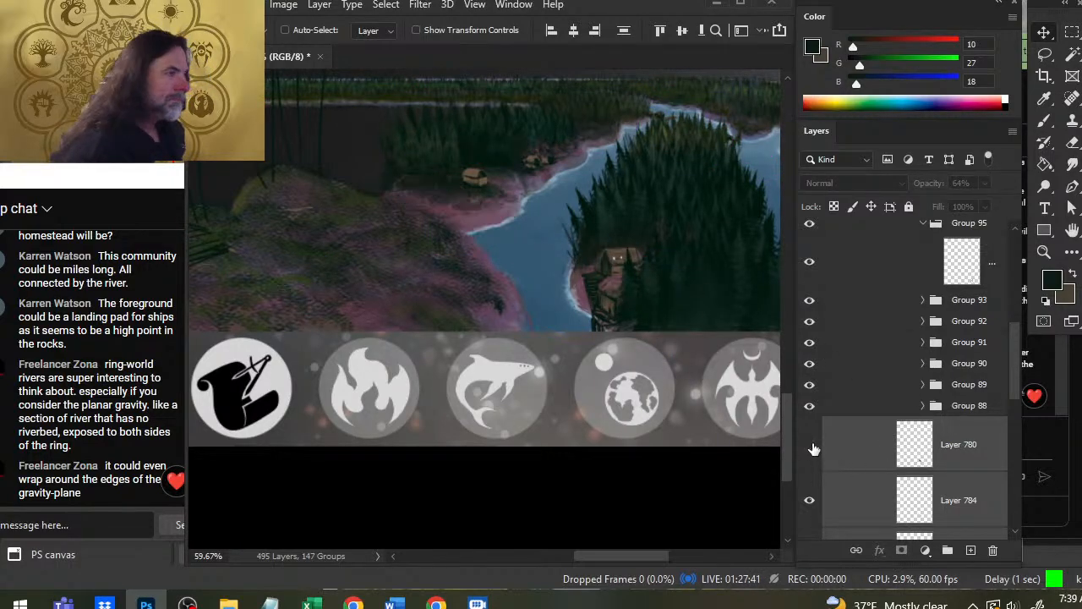
click(810, 445)
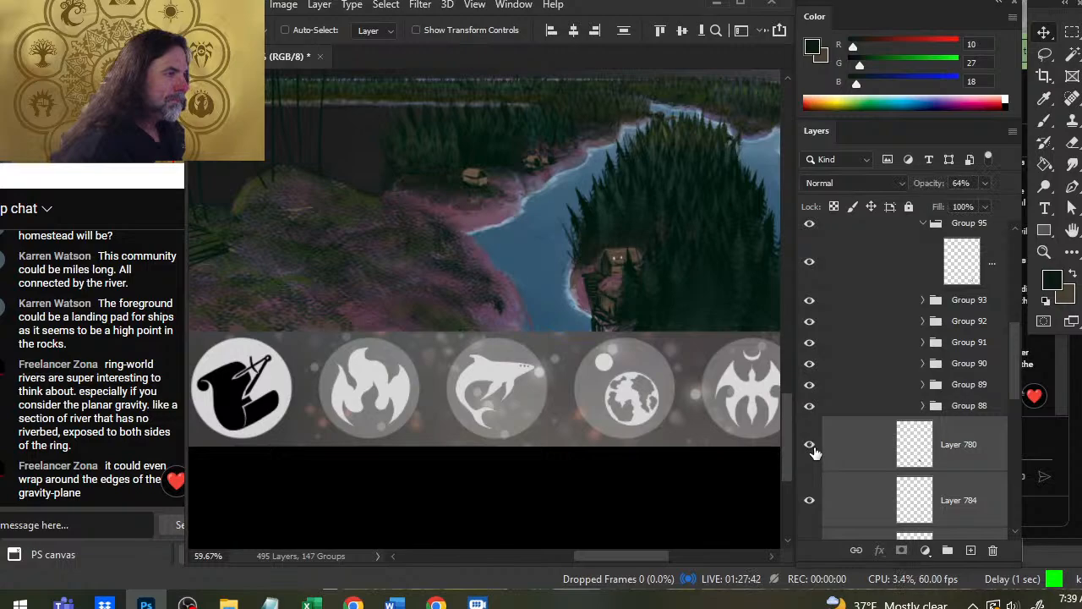
click(809, 501)
click(845, 486)
drag(621, 287, 572, 333)
drag(536, 285, 543, 276)
drag(589, 304, 590, 309)
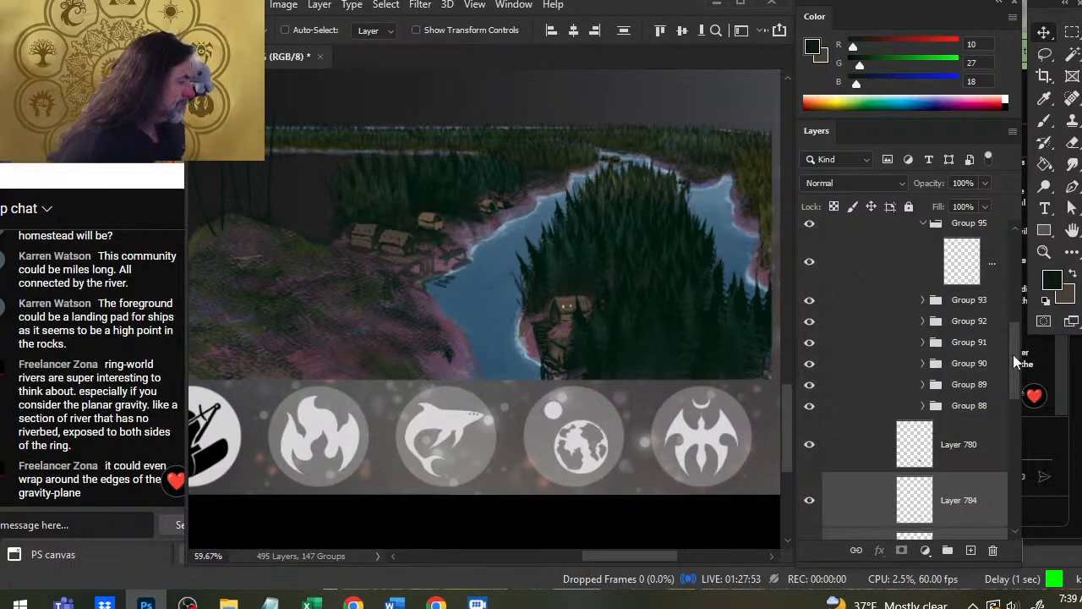
Remove Layers 784 and 782 from the layer selection, keeping Layers 790, 789 and 738 selected.
drag(1011, 348, 1017, 385)
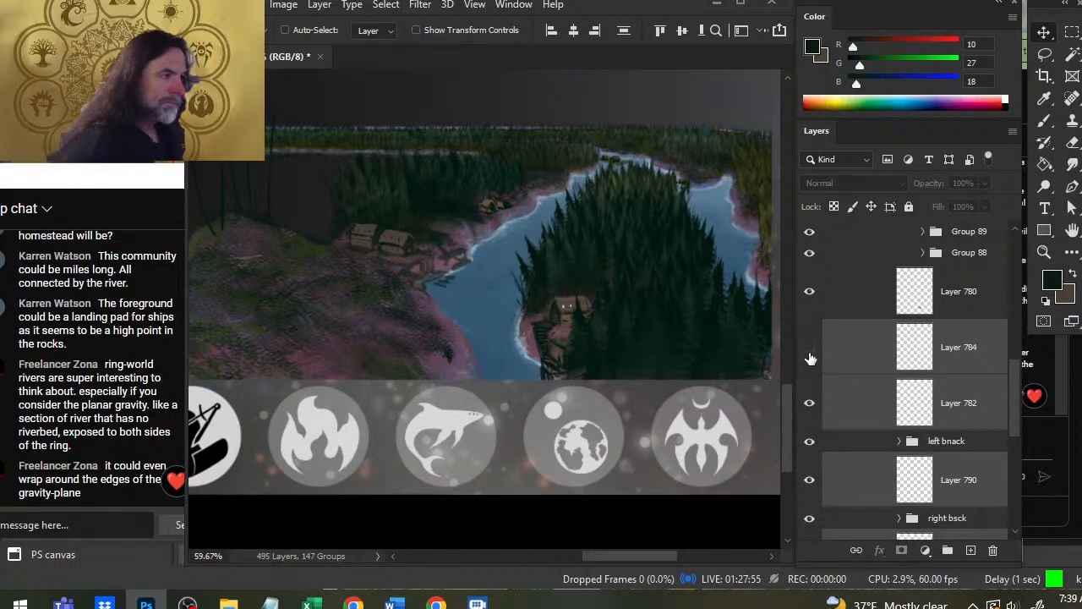
ctrl+click(858, 359)
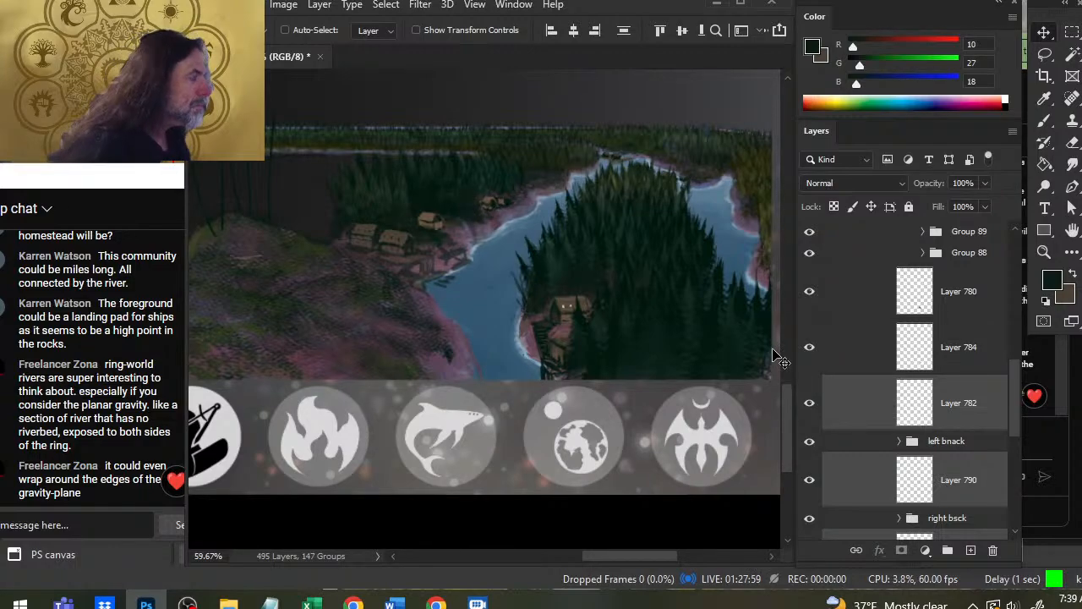
ctrl+click(928, 384)
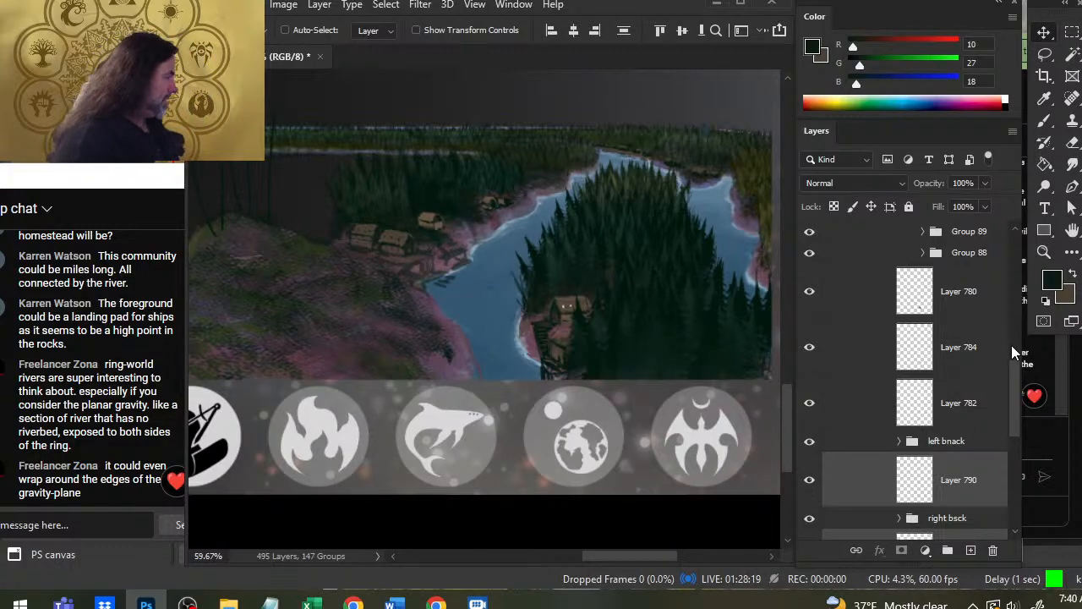
Examine the rescaled settlements against the whole landscape, from the full scene down to the river bend.
drag(1011, 345, 1025, 411)
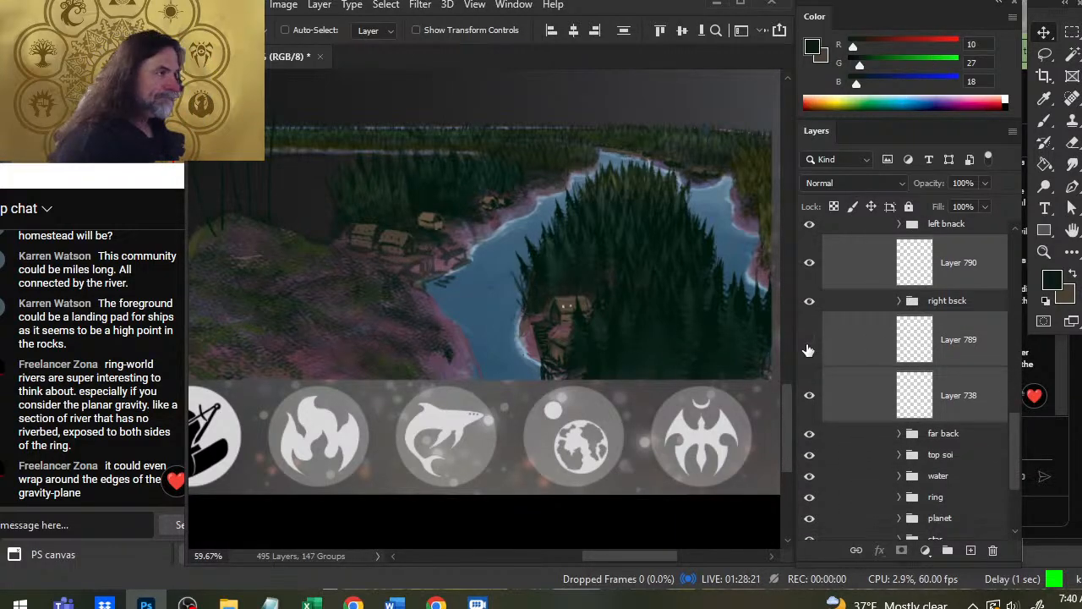
key(z)
drag(718, 306, 676, 293)
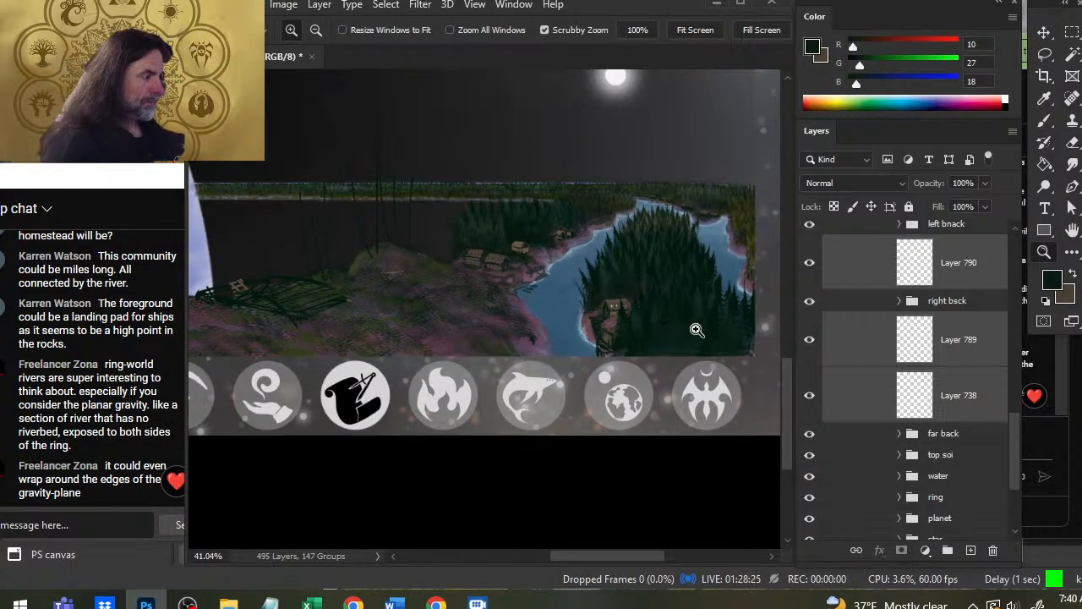
drag(696, 329, 654, 411)
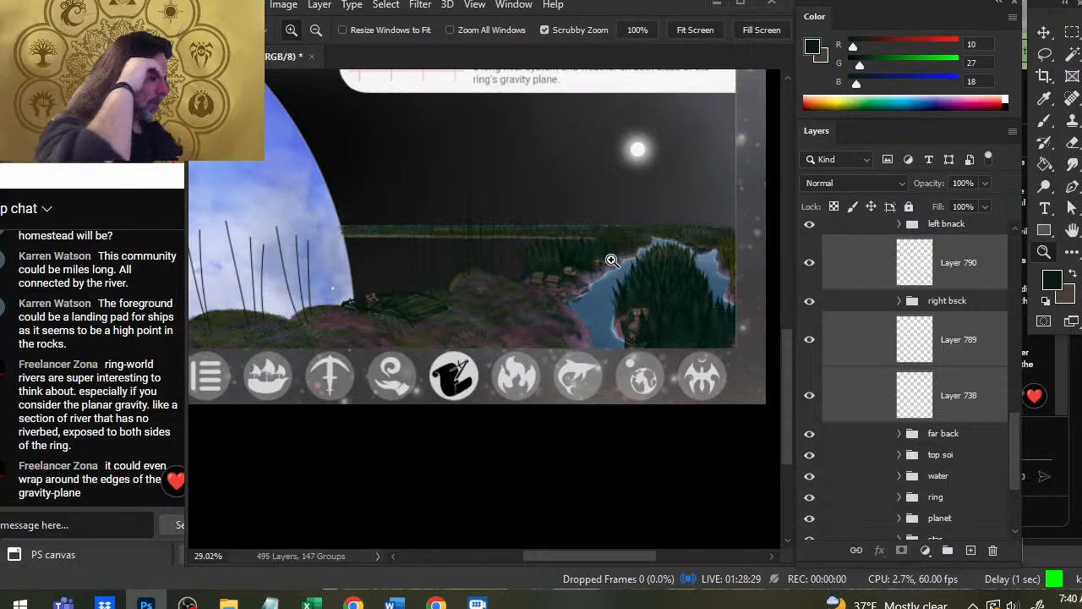
drag(546, 261, 589, 270)
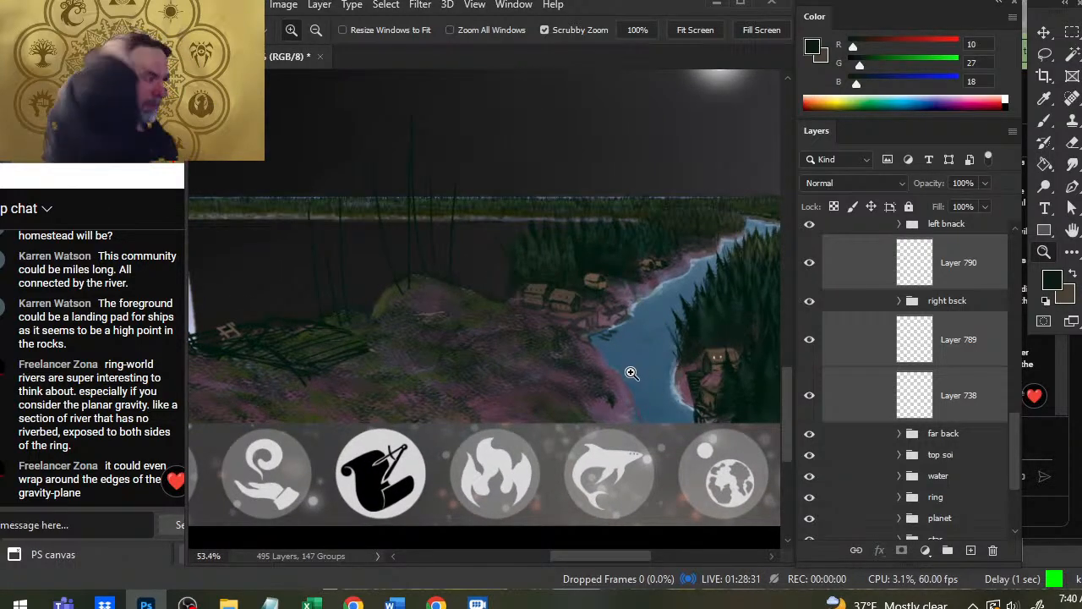
drag(617, 336, 589, 334)
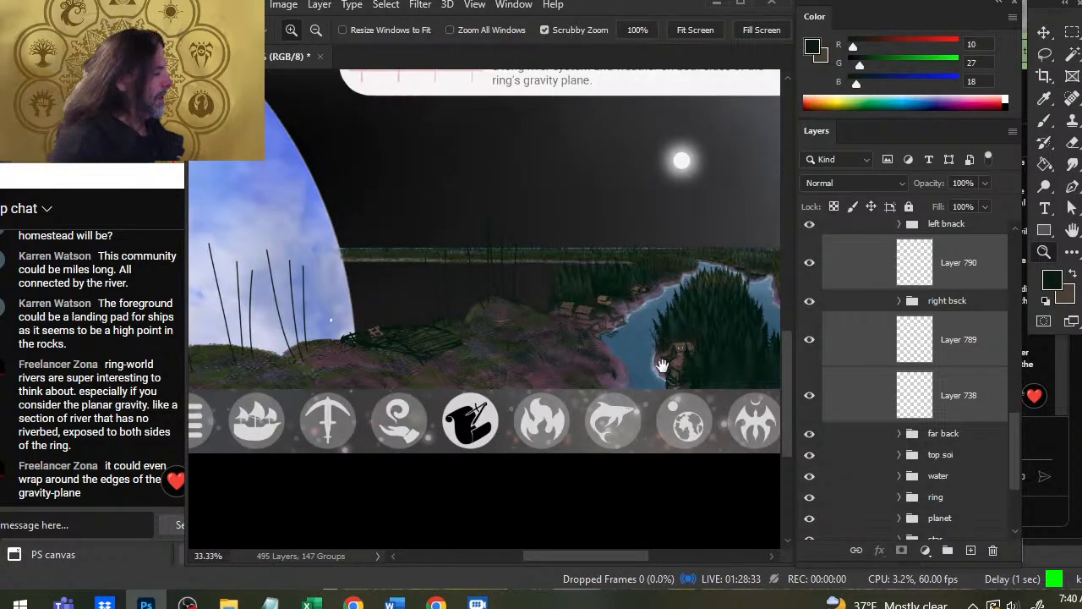
drag(650, 348, 474, 311)
drag(552, 330, 623, 278)
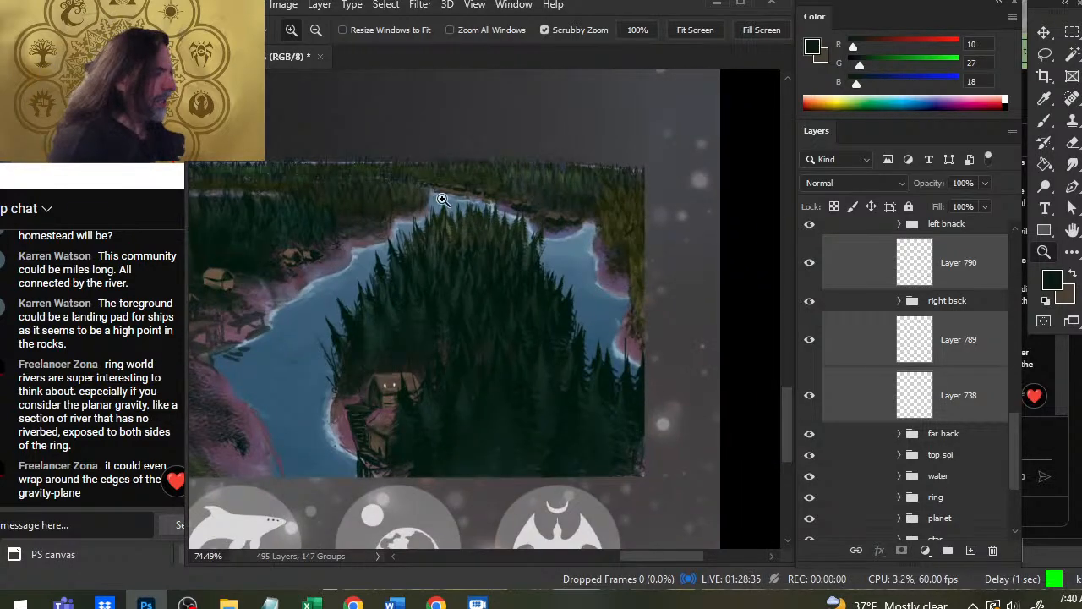
Toggle the visibility of Layer 790 and the "left bnack" group to check which parts of the scene they hold.
click(809, 264)
click(811, 263)
click(809, 224)
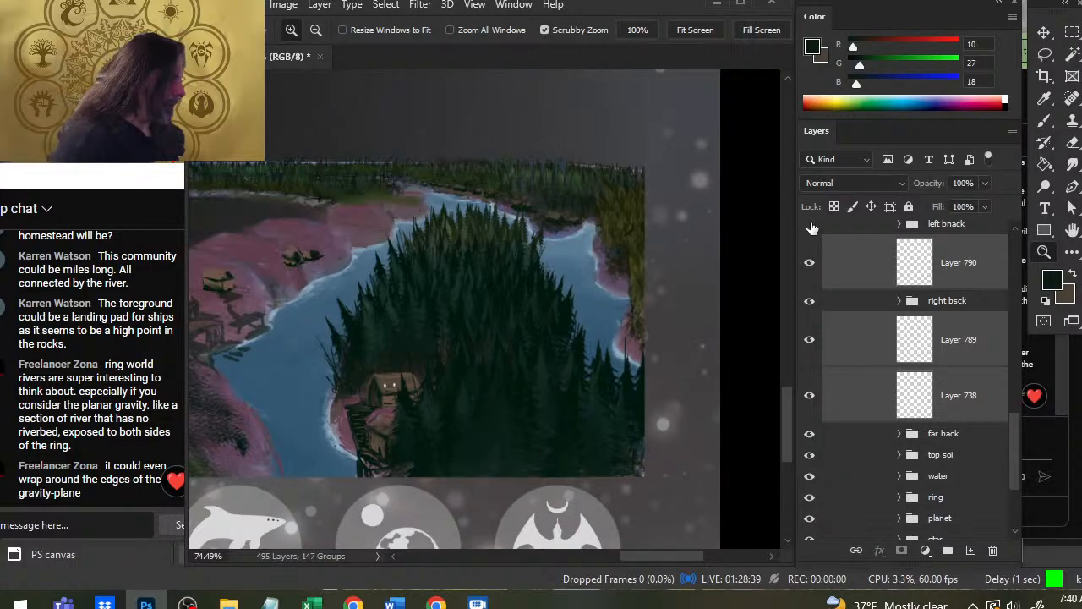
click(809, 225)
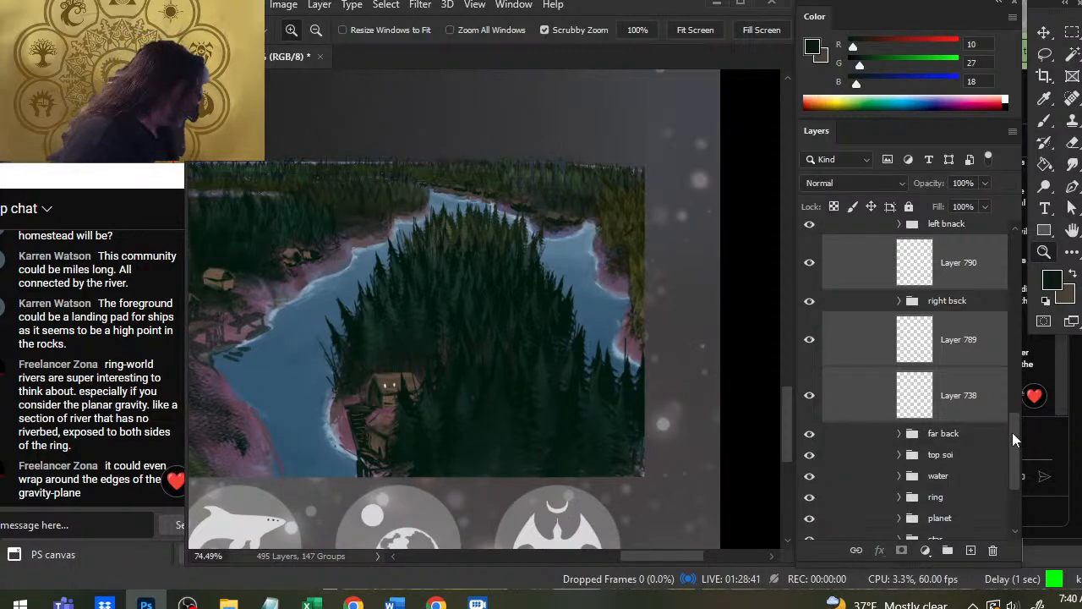
Toggle Group 88, Group 89 and Layer 780 off and on to check which parts of the painting they hold.
drag(1012, 432, 999, 367)
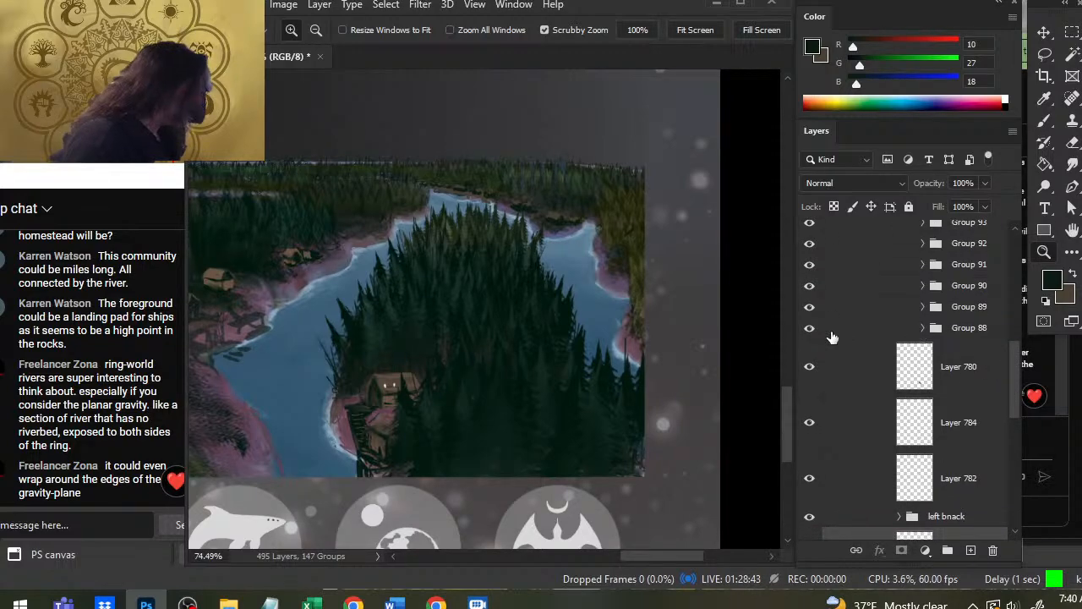
click(809, 328)
click(809, 329)
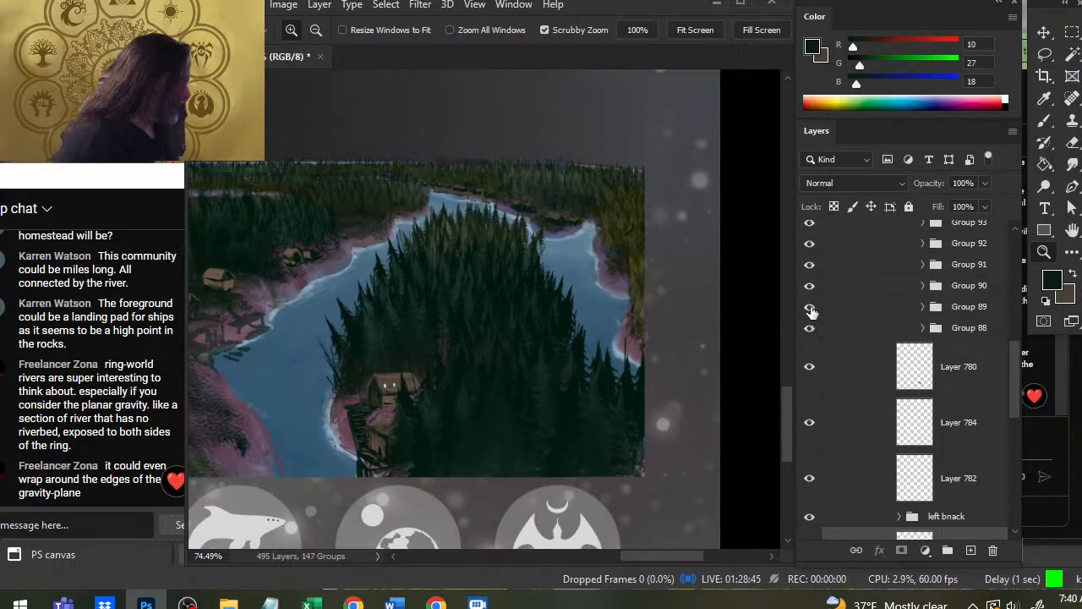
click(810, 310)
click(811, 310)
click(810, 366)
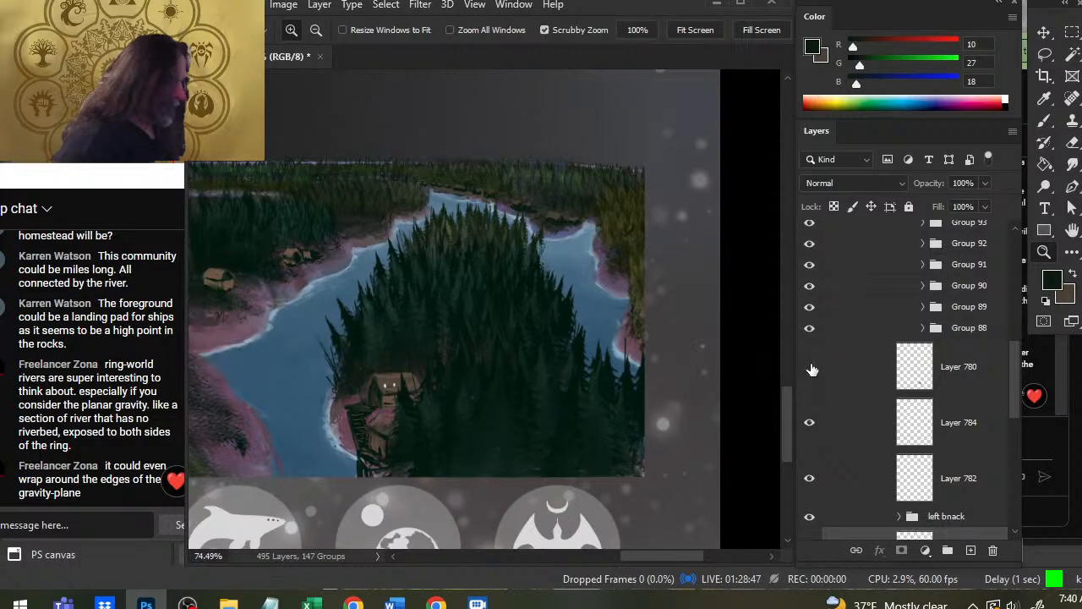
click(809, 366)
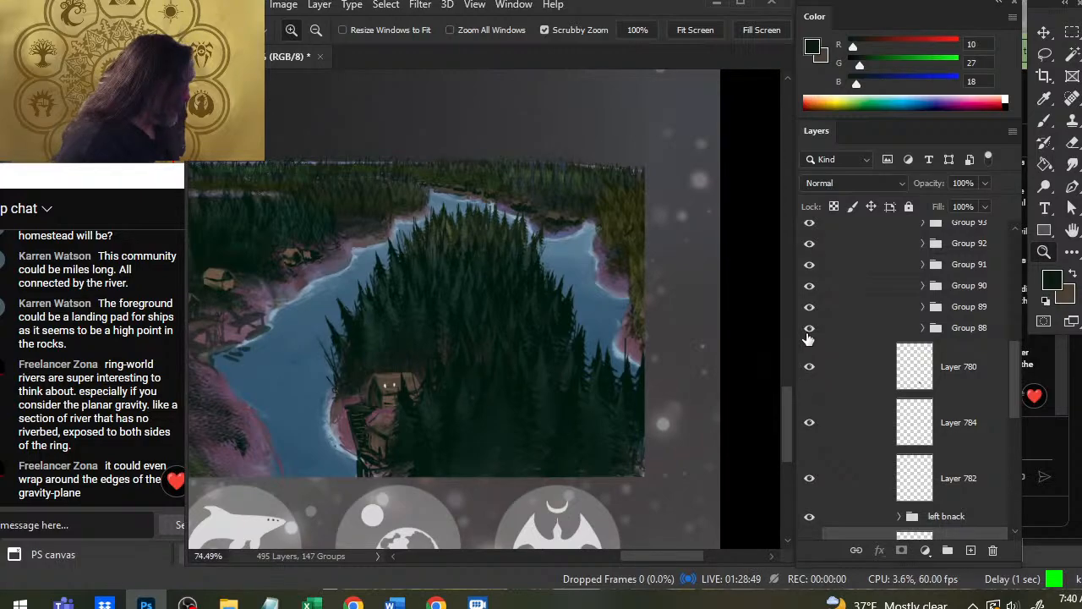
Toggle the "left bnack" group, Layer 790 and the "right bsck" group off and on to check which parts of the landscape they hold.
click(809, 516)
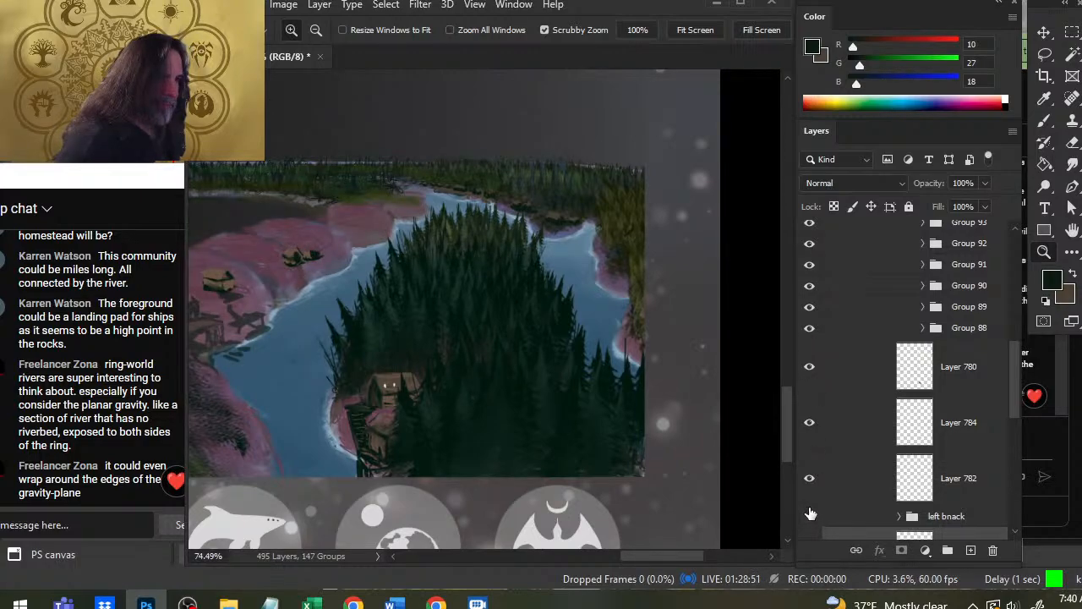
click(811, 517)
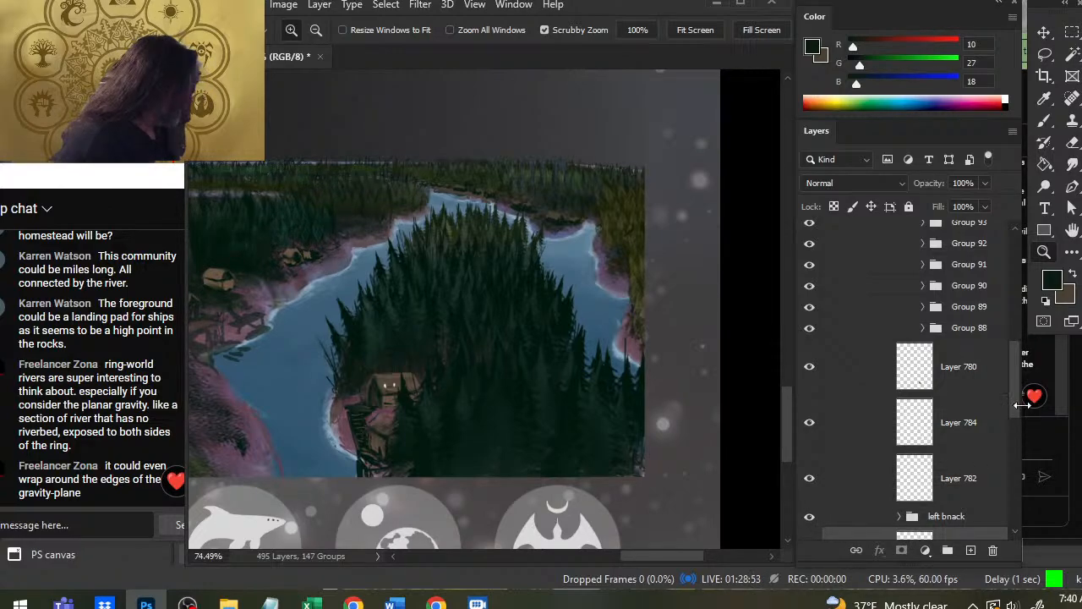
drag(1015, 393, 1014, 424)
click(811, 437)
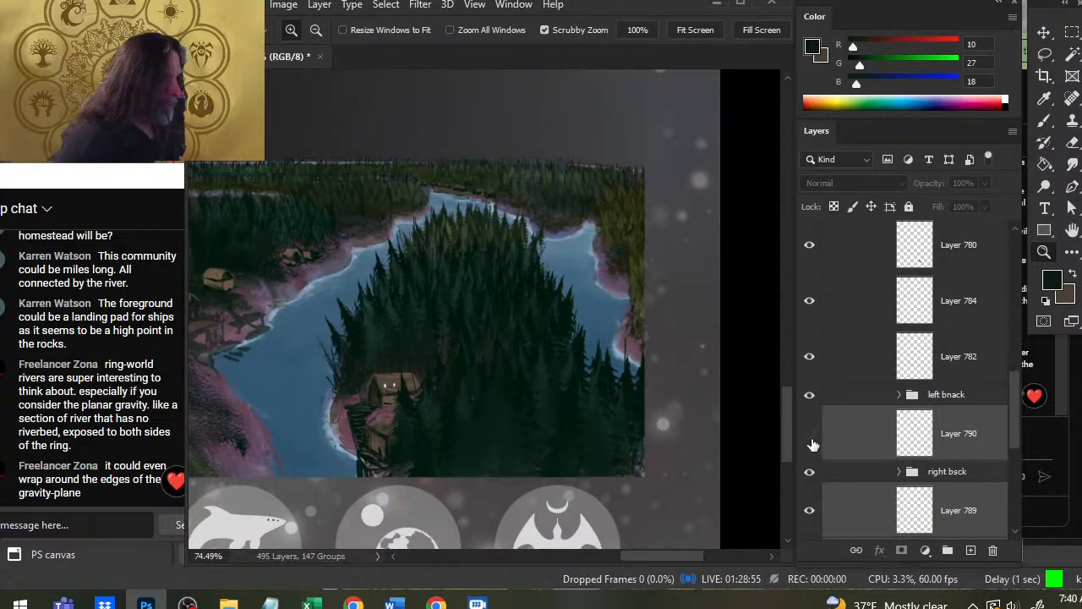
click(810, 437)
click(810, 475)
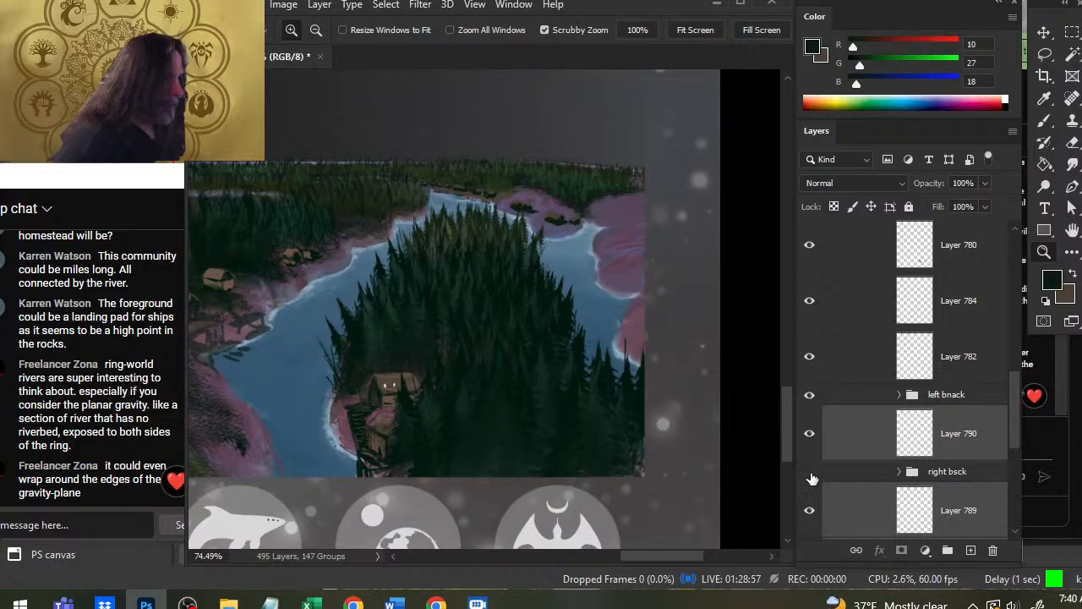
click(811, 474)
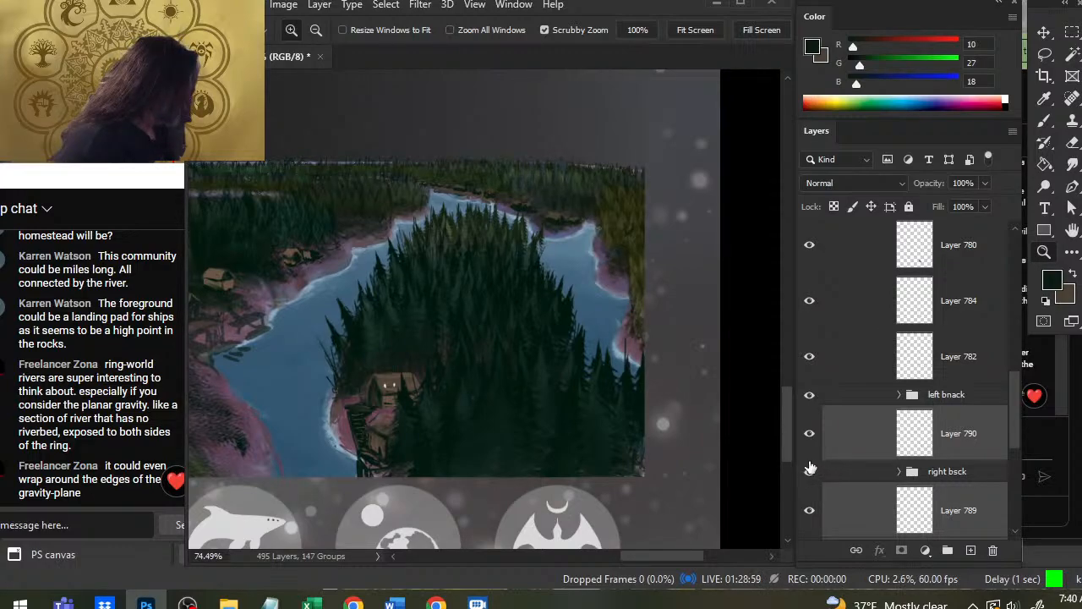
click(811, 474)
click(810, 472)
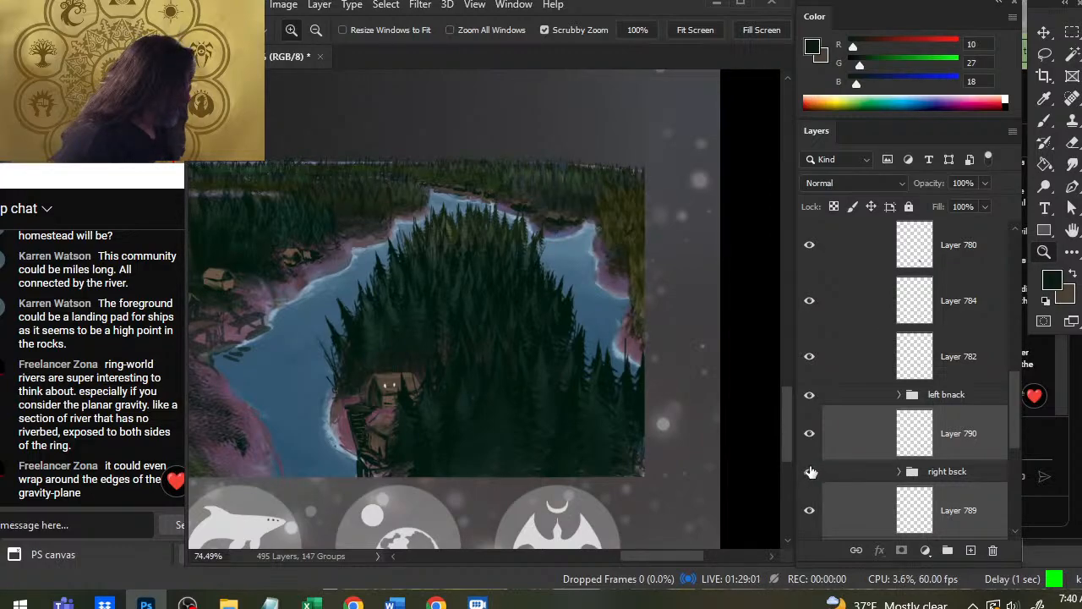
click(810, 396)
click(810, 397)
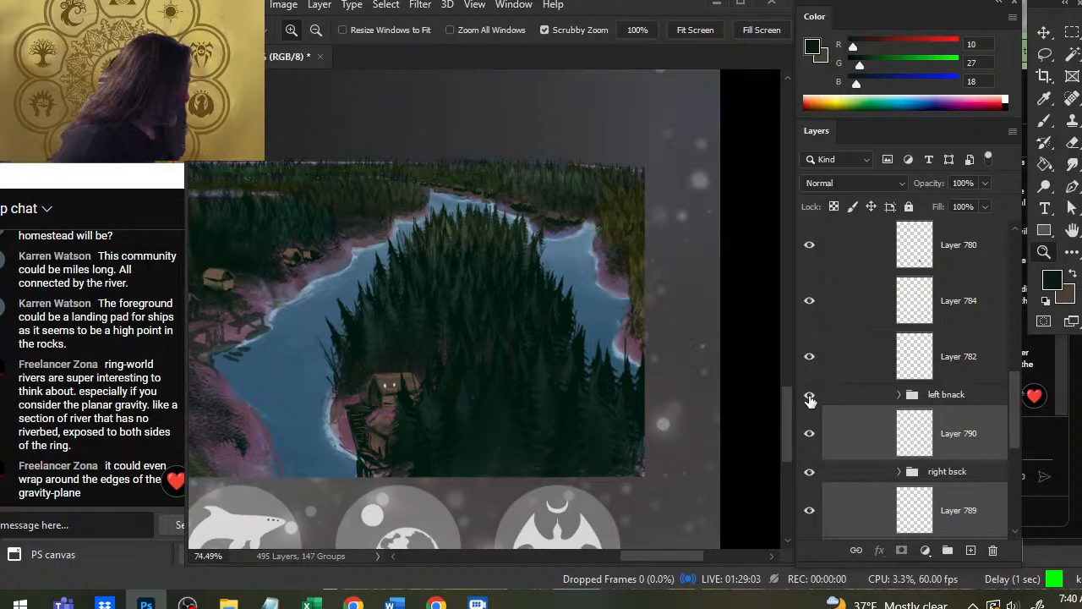
Check what Layer 780 contains, and recheck the "right bsck" group, by switching their visibility off and on.
drag(1010, 413, 1003, 380)
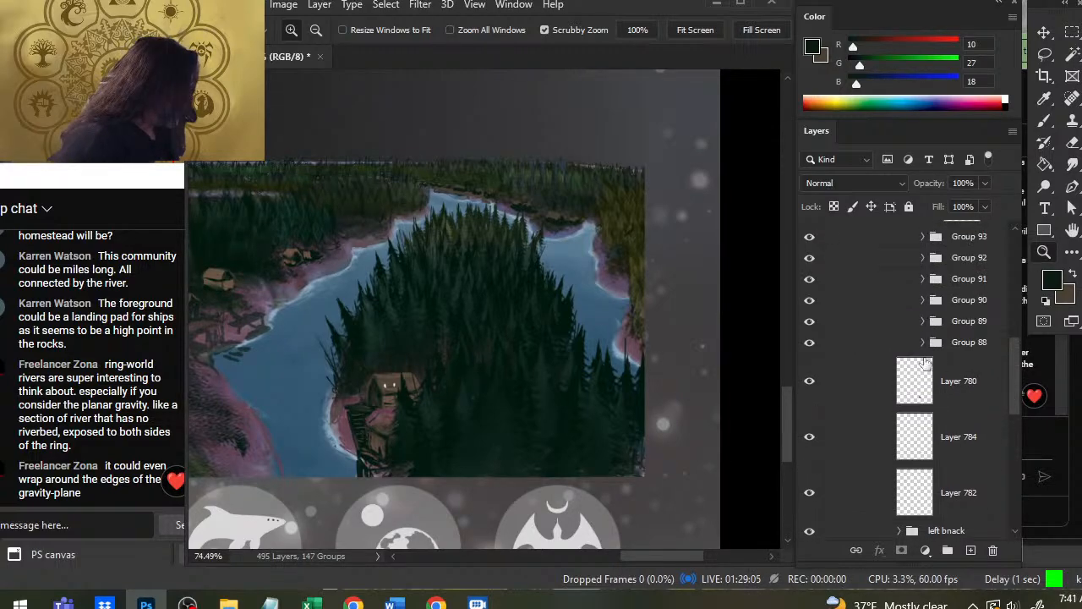
click(809, 381)
click(809, 381)
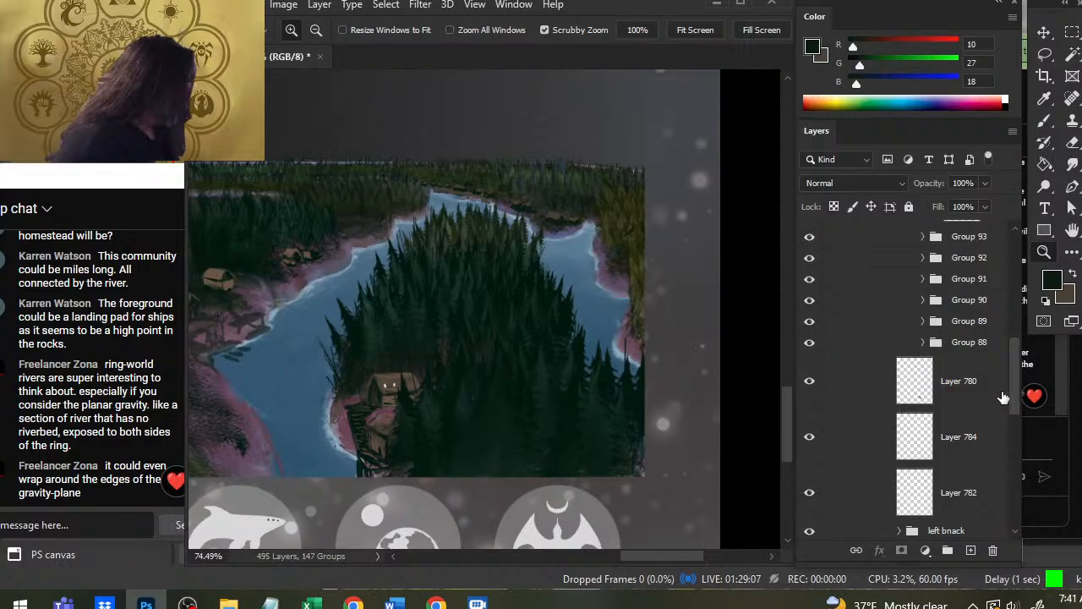
drag(1016, 391, 995, 467)
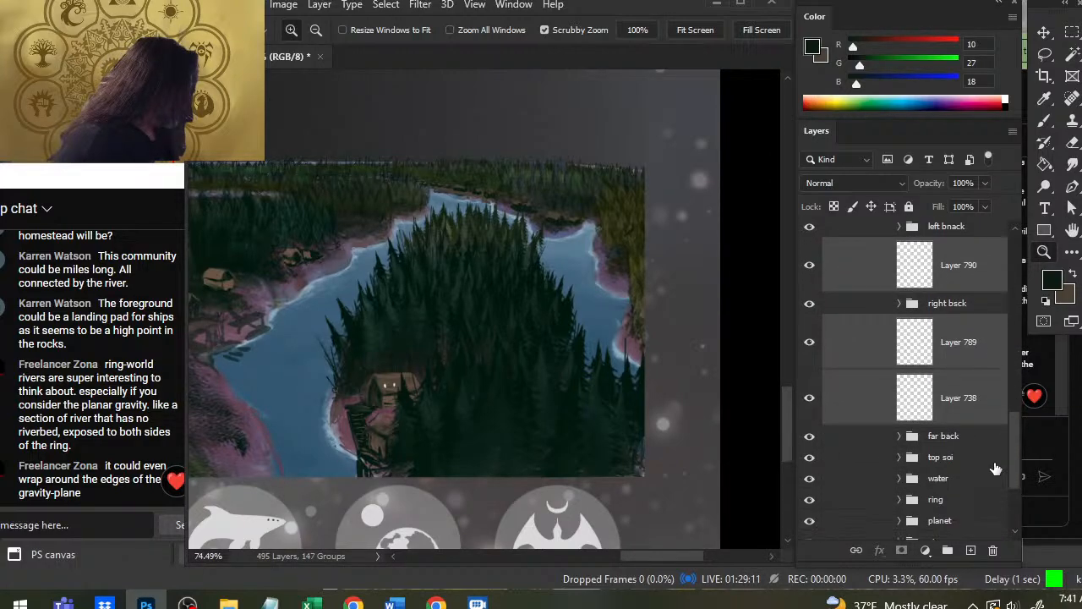
scroll(981, 486, down, 2)
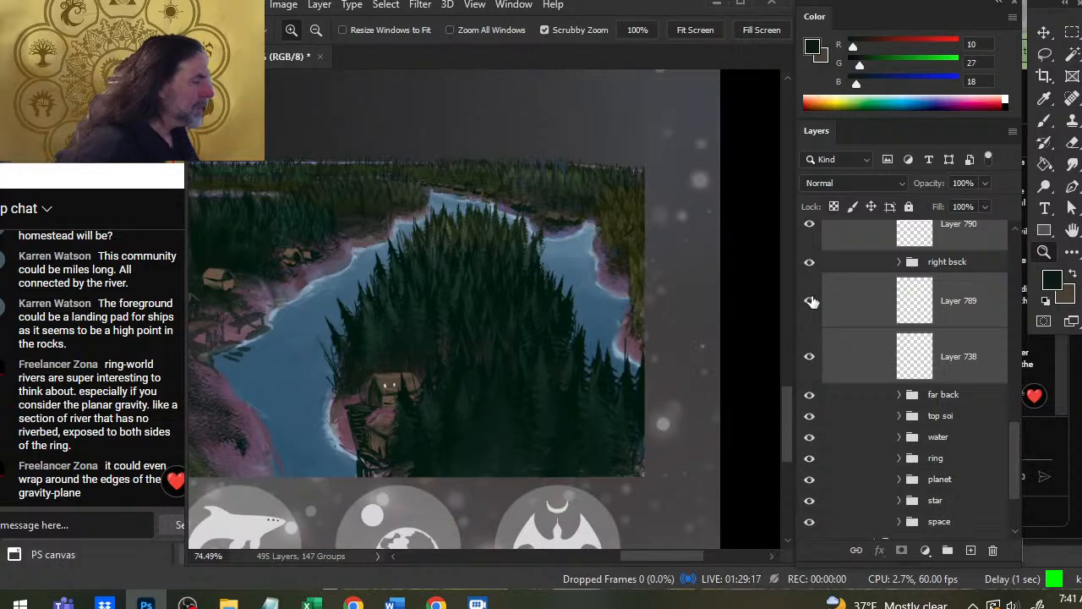
click(810, 262)
click(810, 264)
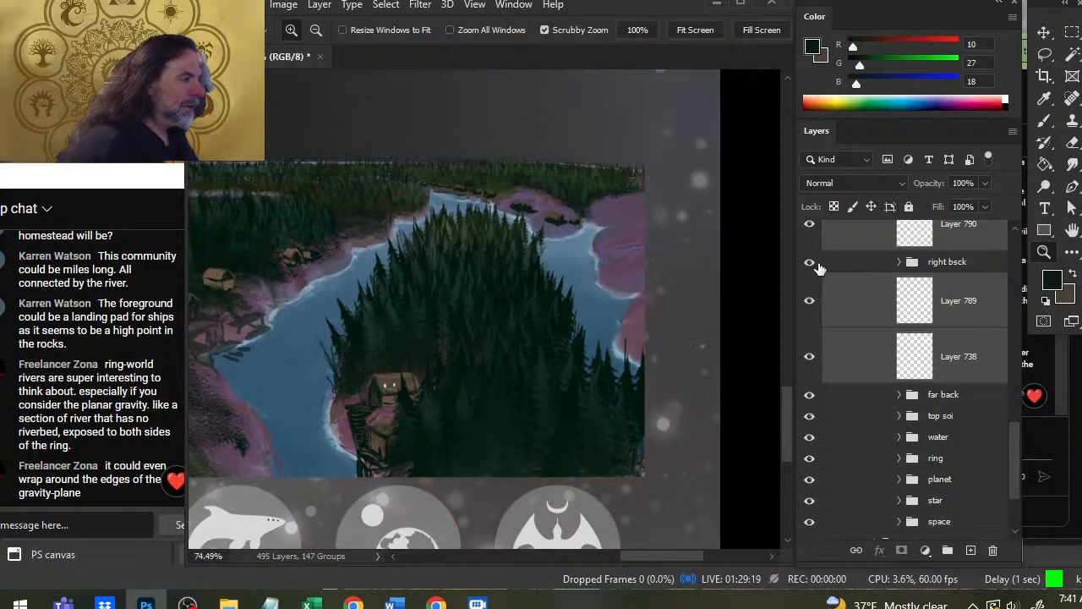
Add a new layer directly above the "right bsck" group and brush a small dark green (10, 27, 18) building silhouette onto the right riverbank.
click(867, 266)
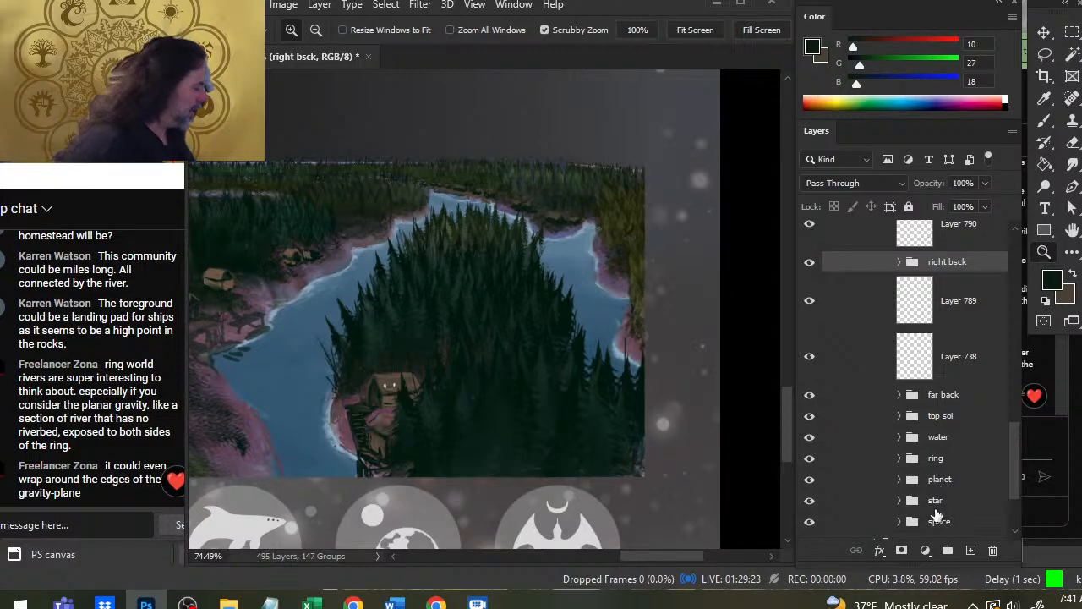
click(970, 550)
drag(511, 242, 444, 242)
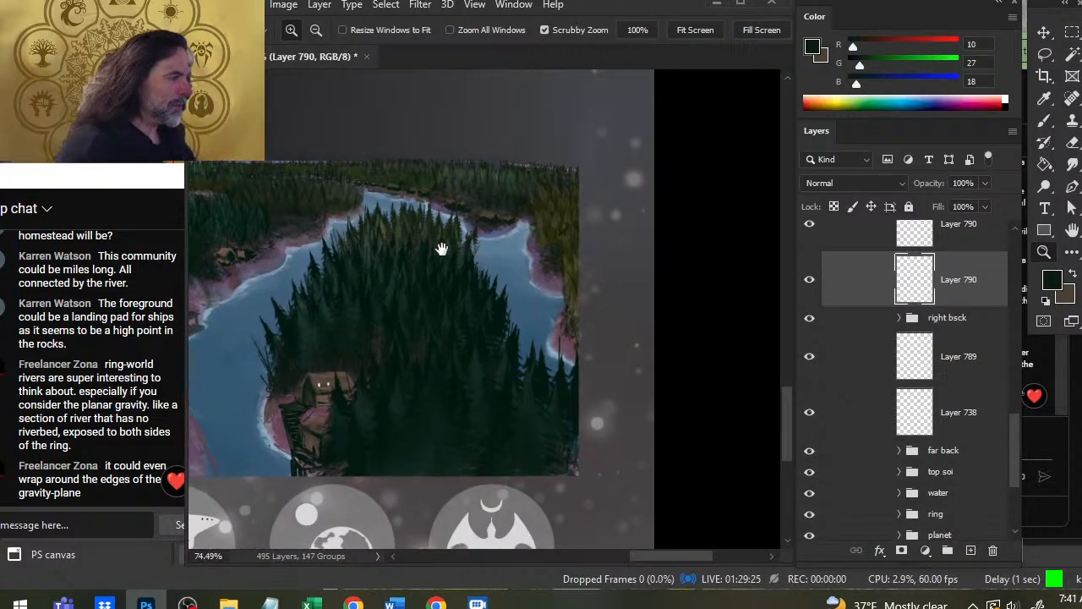
key(b)
alt+click(469, 207)
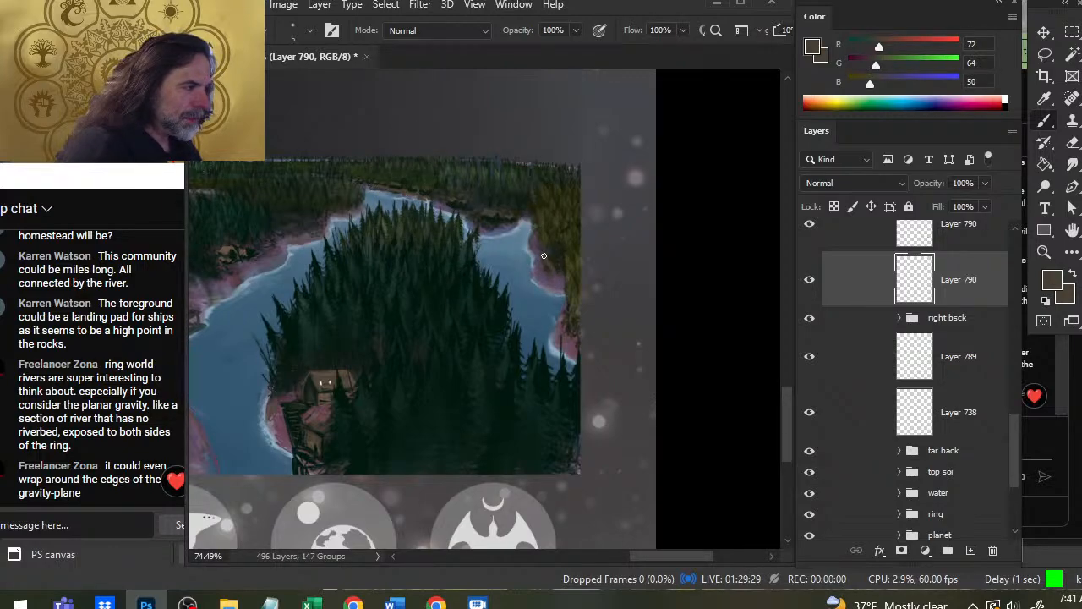
alt+click(497, 236)
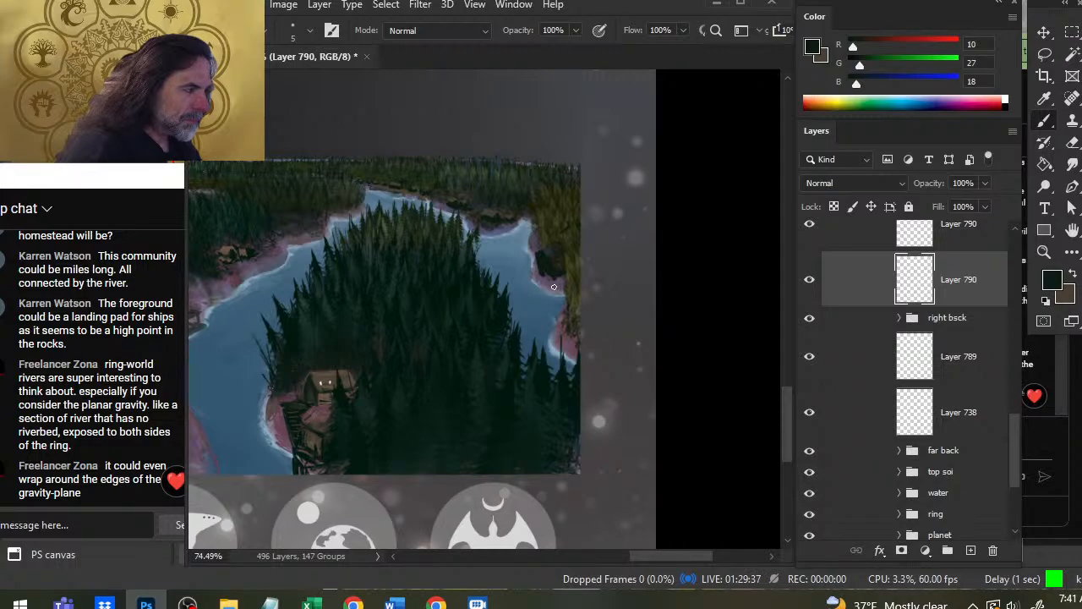
Shape the small dark building silhouette on the right riverbank by alternately erasing its edges and repainting them in dark green.
key(e)
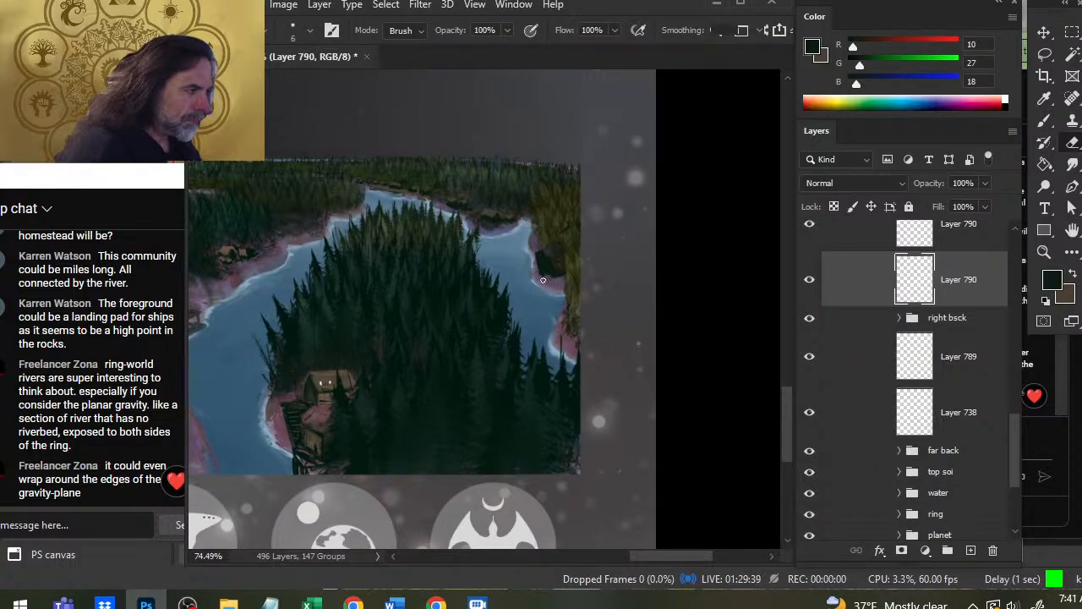
key(b)
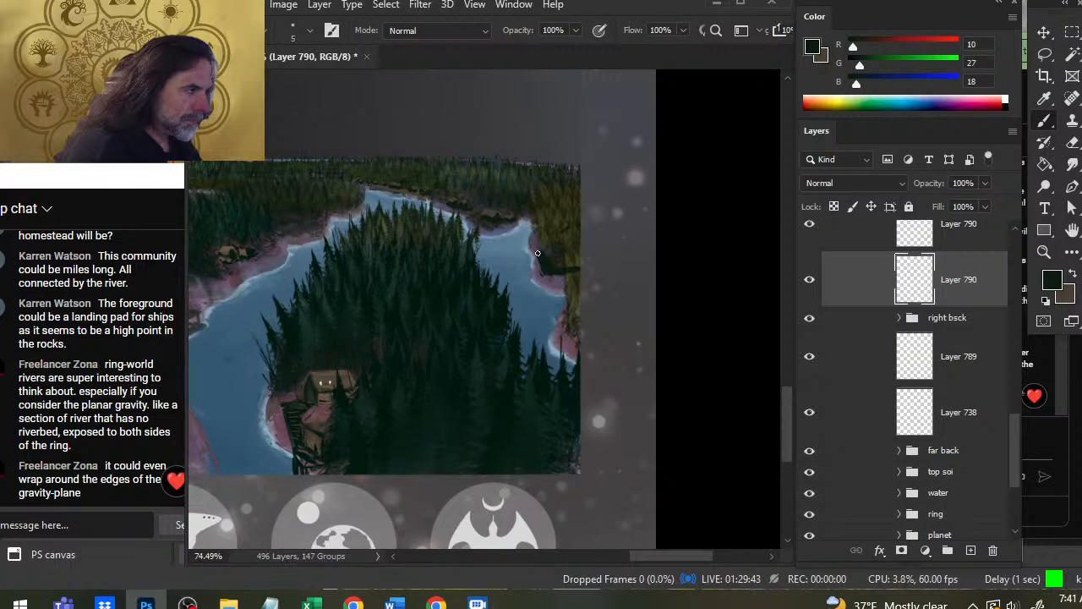
key(e)
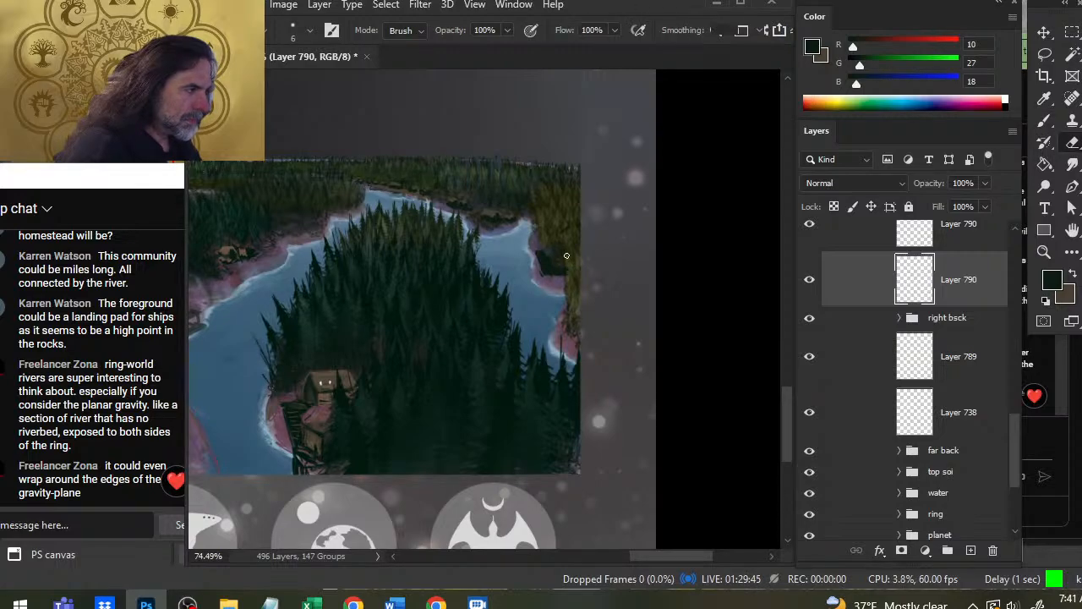
key(b)
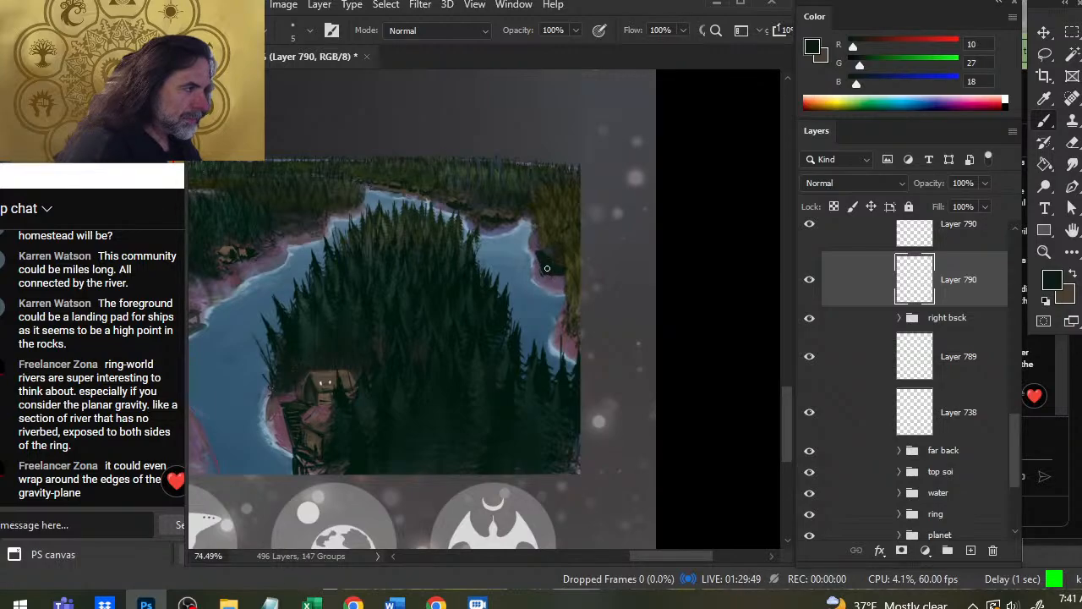
key(e)
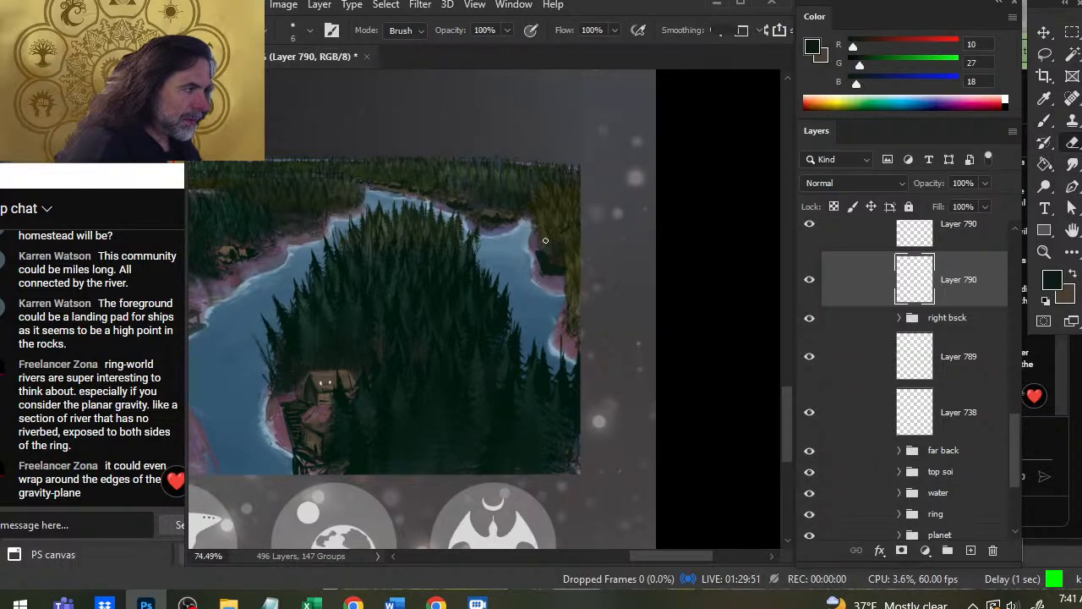
key(b)
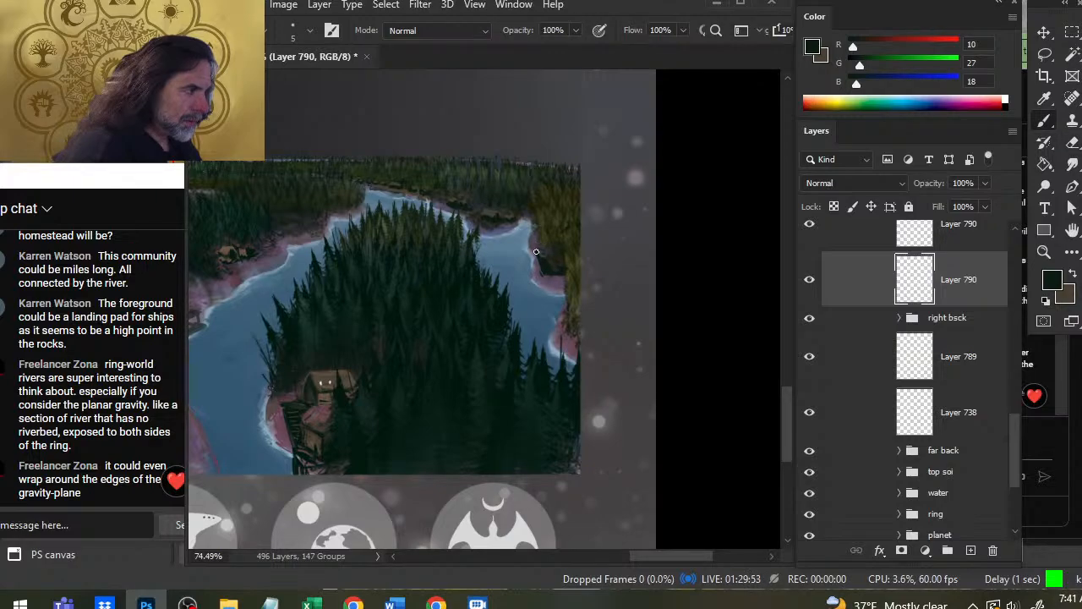
key(e)
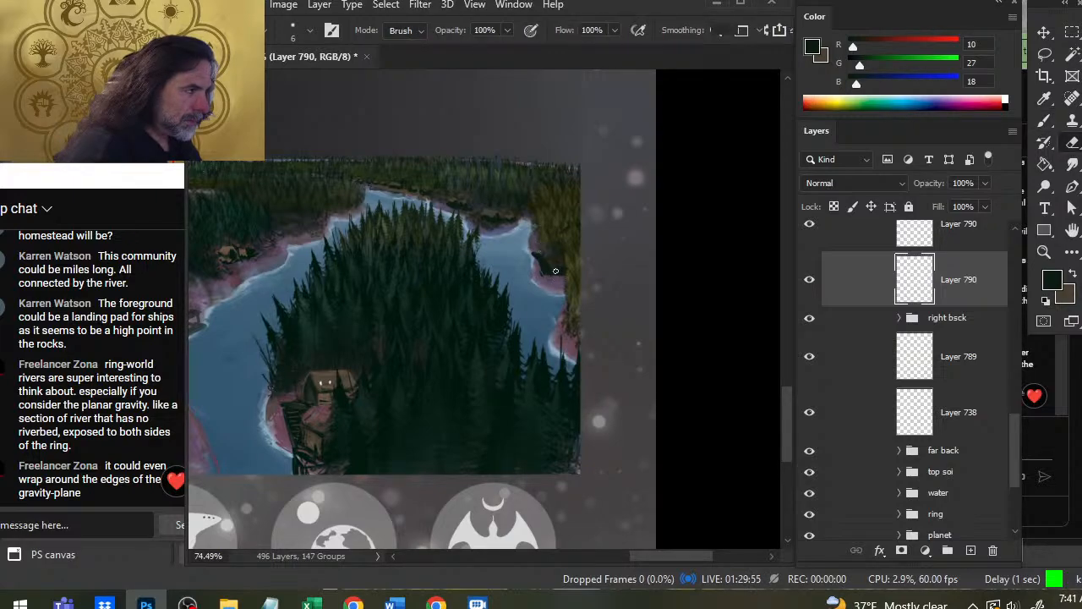
key(b)
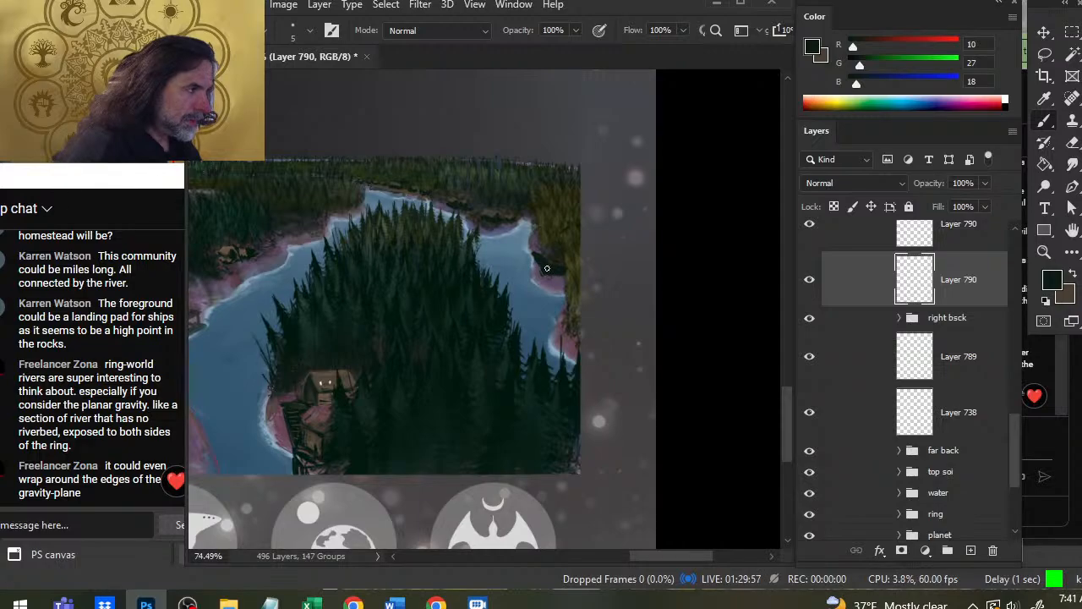
key(e)
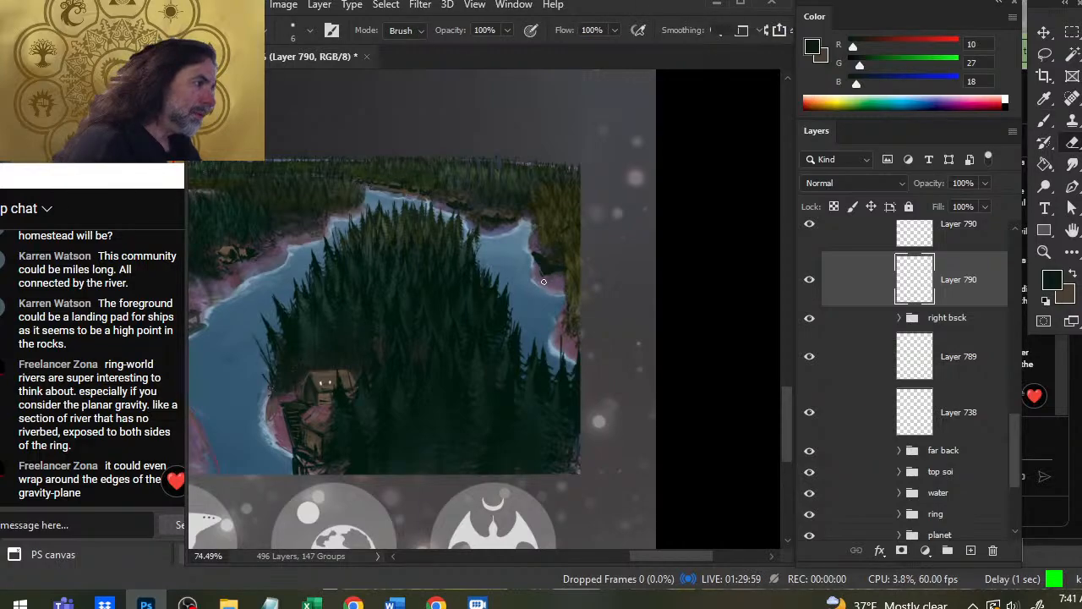
key(b)
key(e)
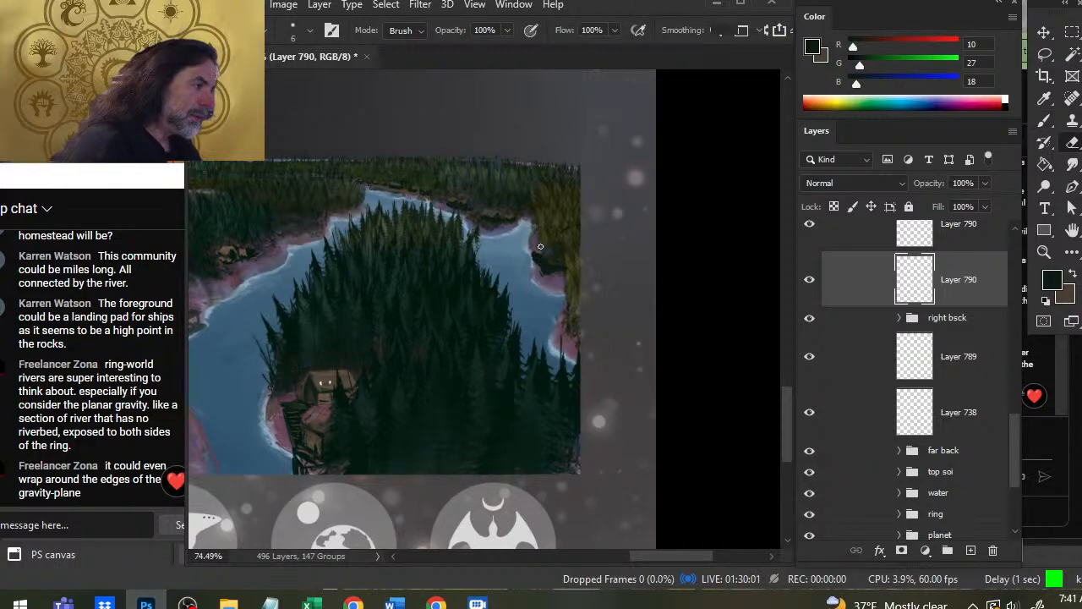
key(b)
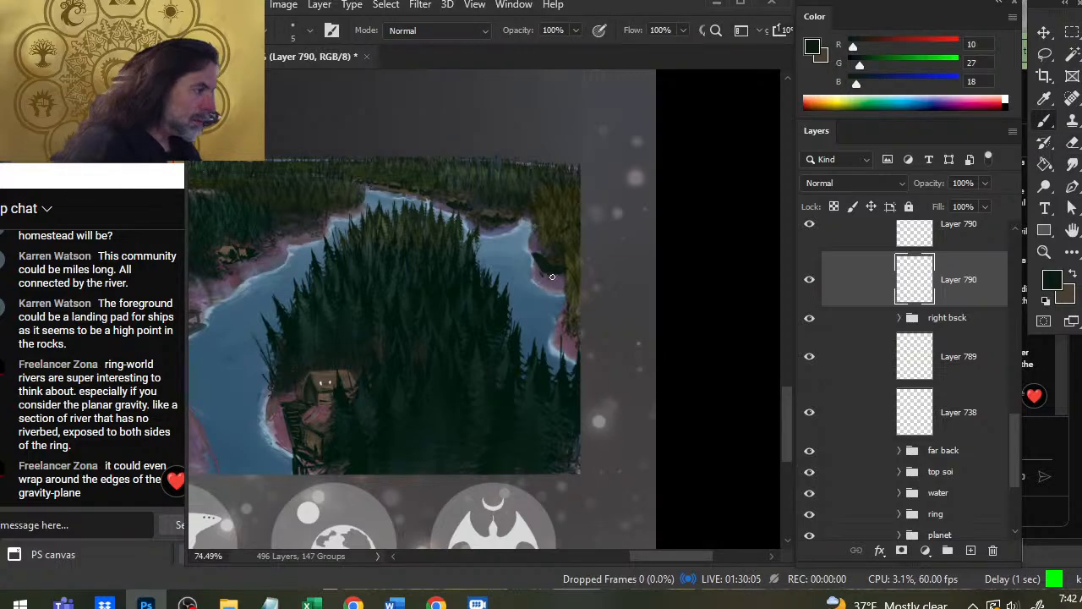
key(e)
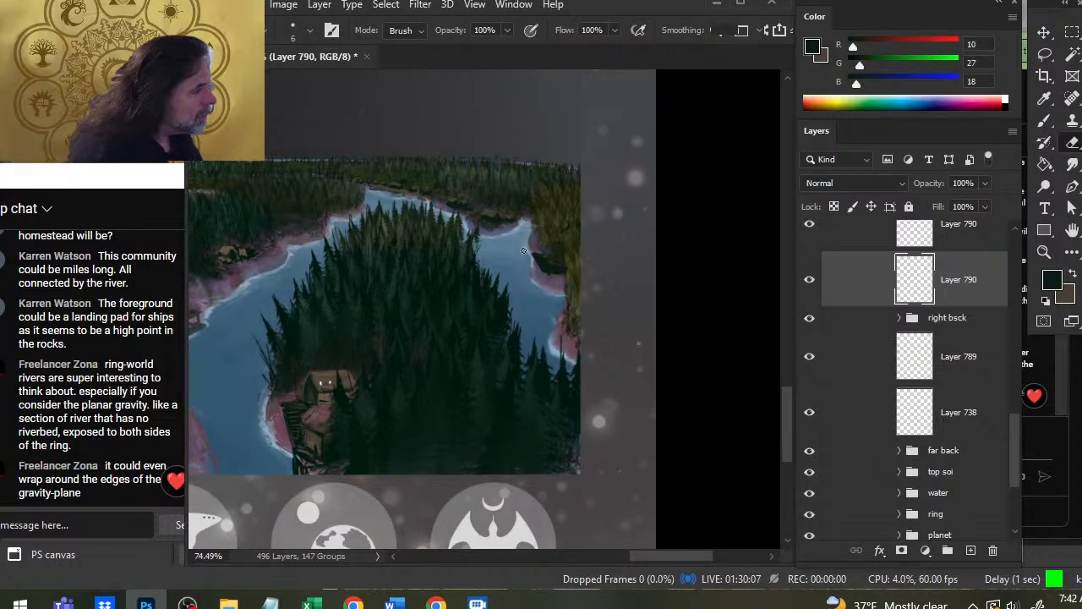
key(b)
key(e)
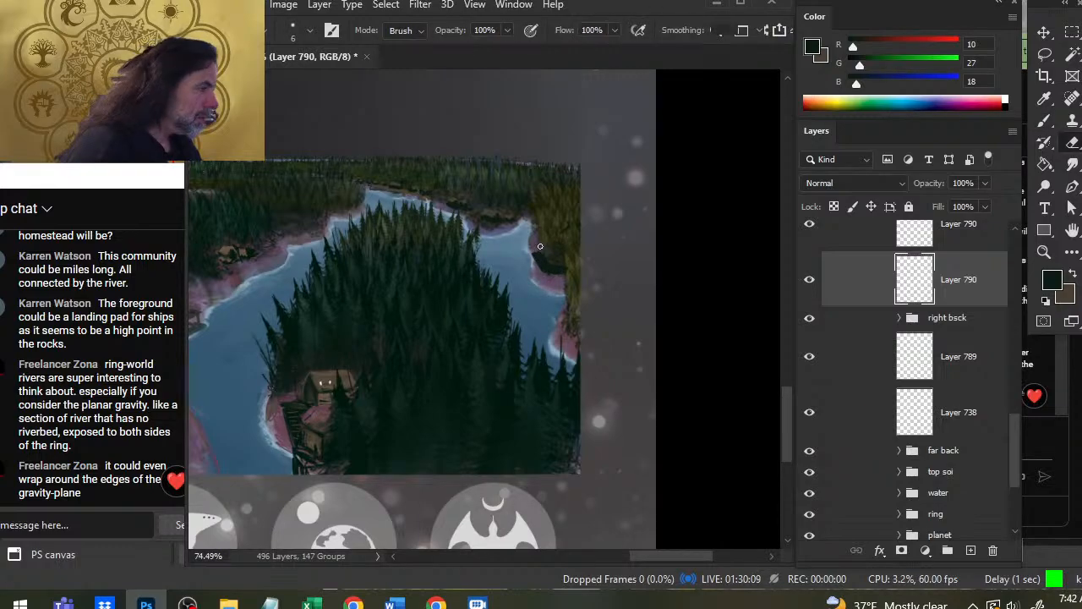
key(b)
key(e)
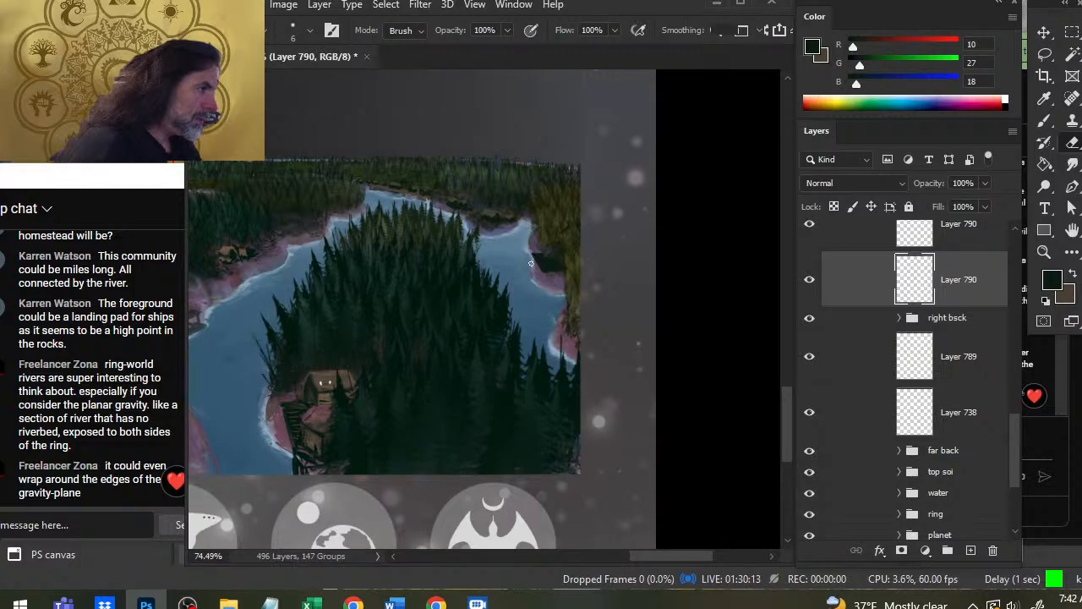
key(b)
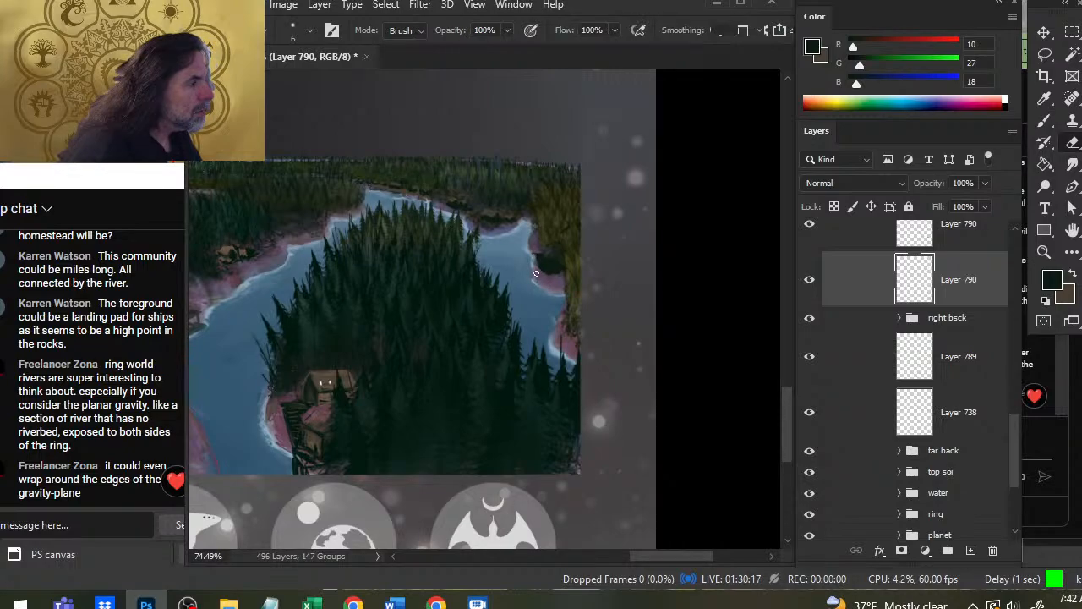
Paint a grey-brown (71, 63, 50) roof on the small building on the right riverbank and trim it, with dark green shading below.
key(b)
alt+click(546, 262)
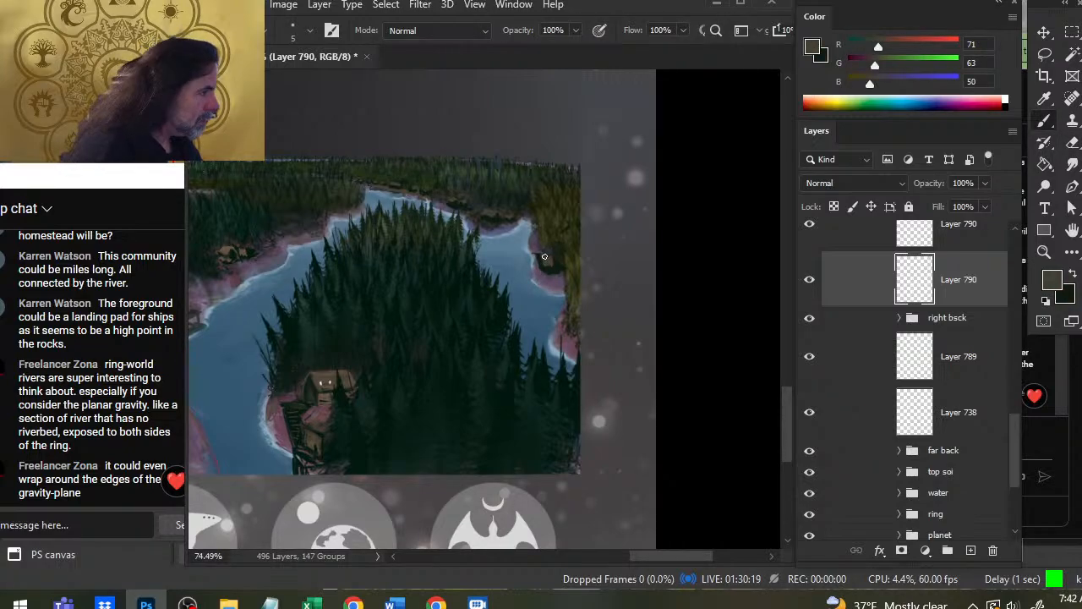
key(x)
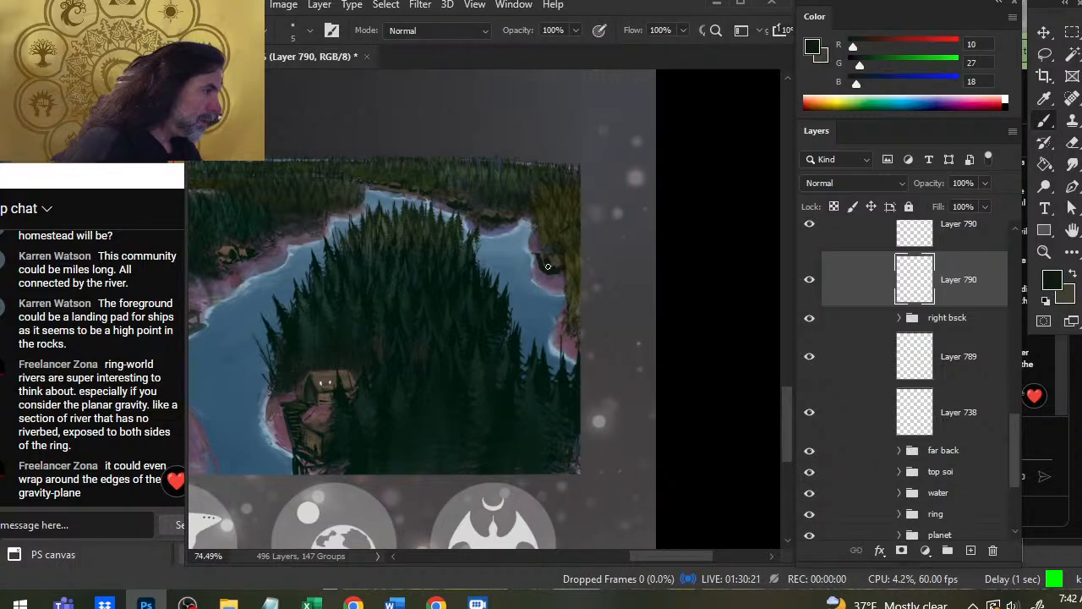
drag(548, 267, 550, 280)
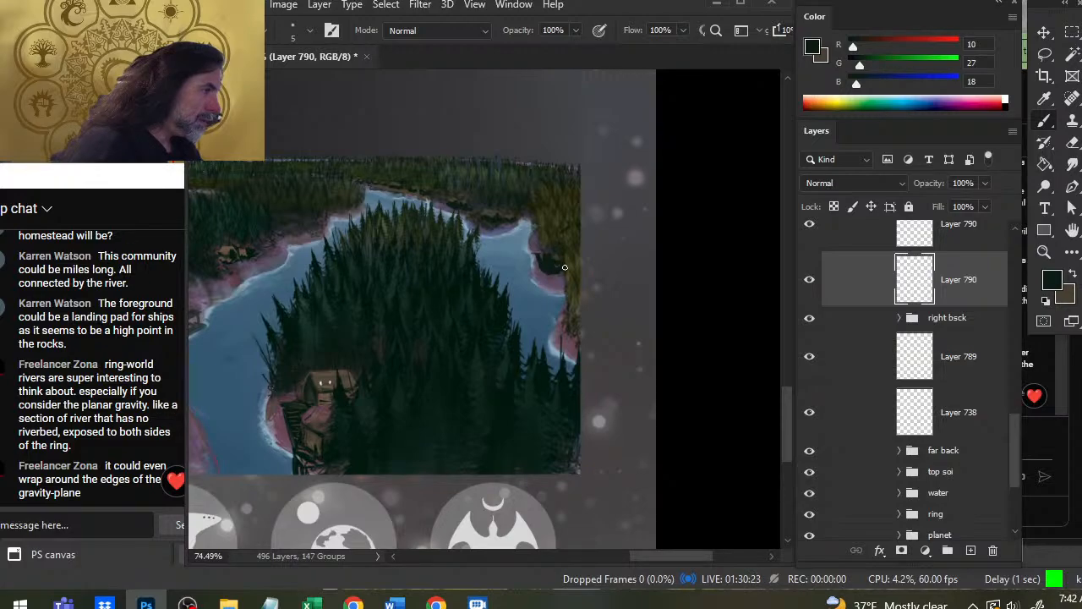
key(x)
drag(545, 252, 562, 255)
key(e)
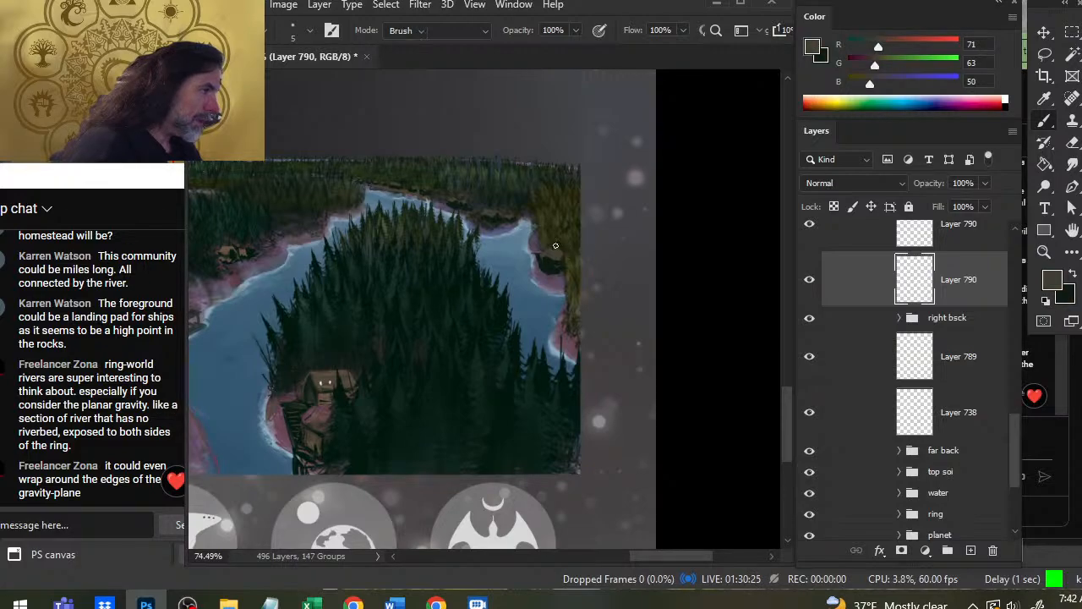
key(b)
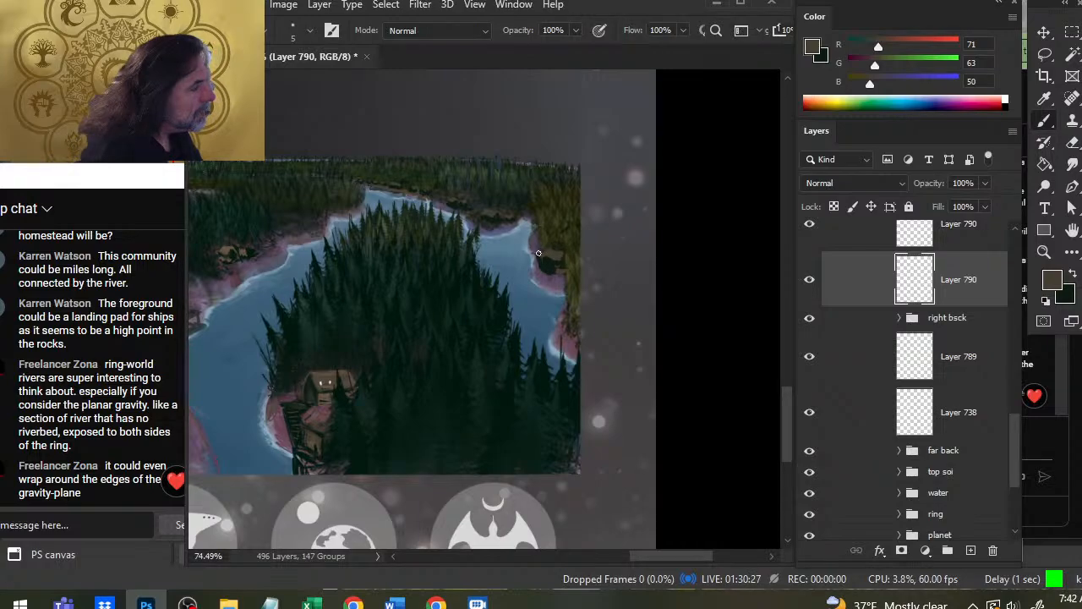
View the painted building in the whole landscape and switch its Layer 790 and the "right bsck" group off and on to compare.
key(z)
drag(559, 317, 479, 284)
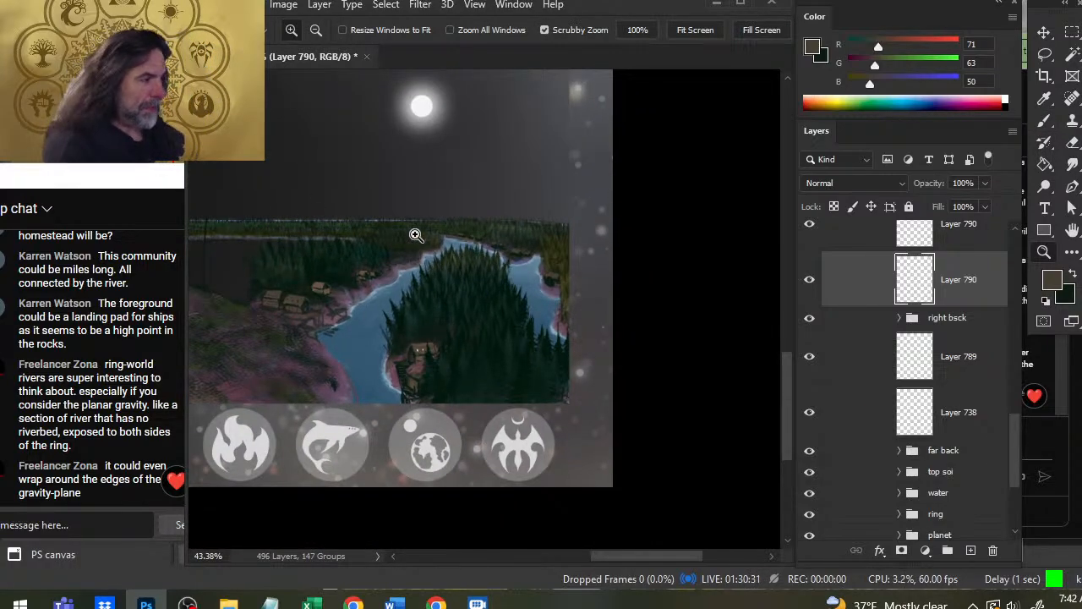
drag(415, 271, 415, 300)
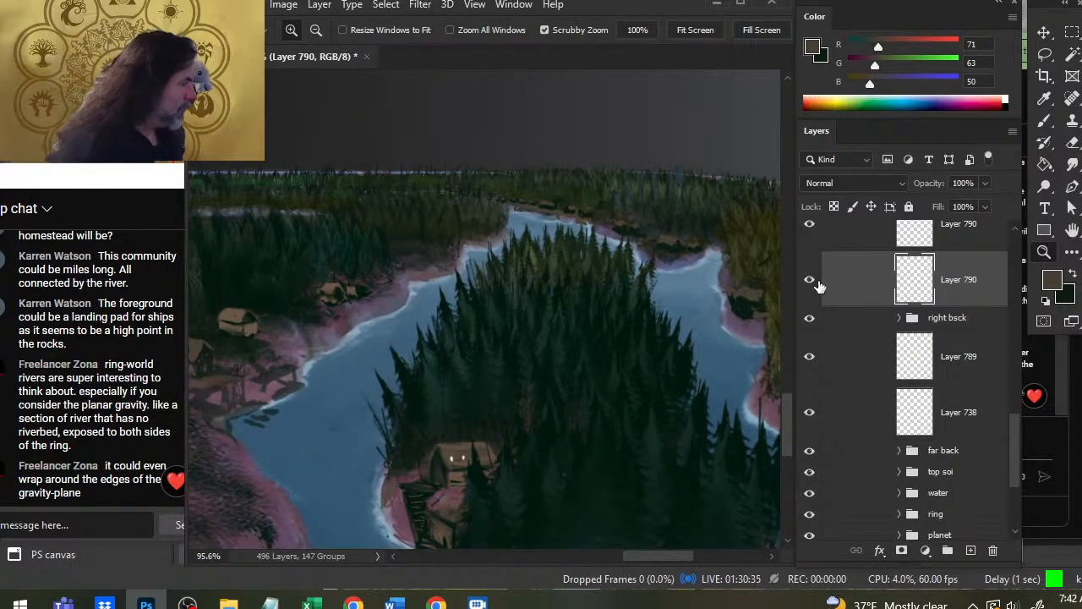
click(815, 284)
click(816, 285)
click(815, 320)
click(815, 321)
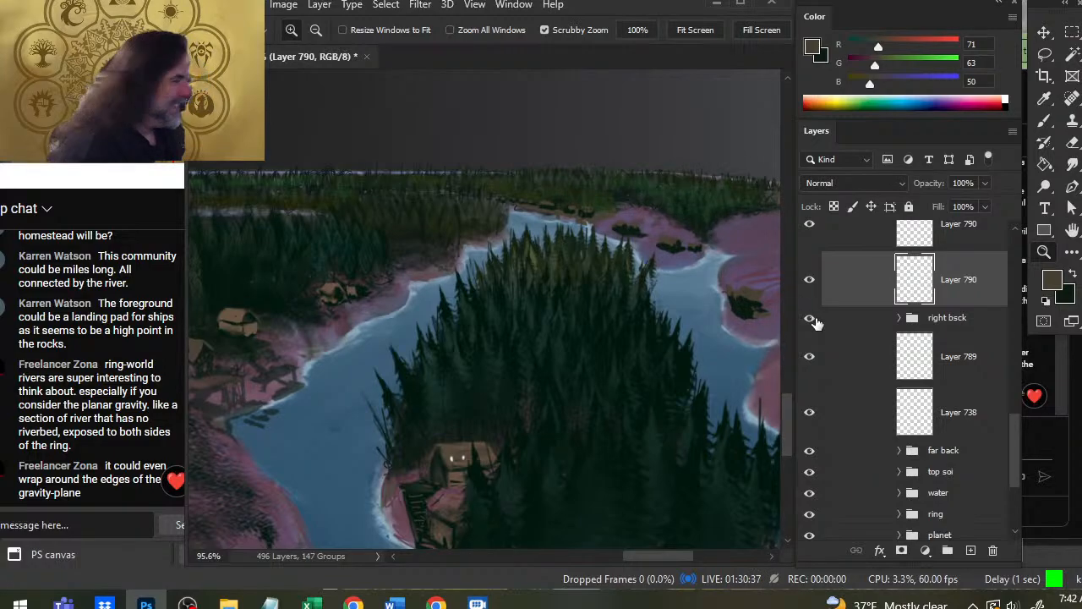
Check what Group 95, Group 93, the "left bnack" group and Layer 782 contain by switching their visibility off and on.
drag(1016, 441, 1016, 338)
click(809, 263)
click(809, 264)
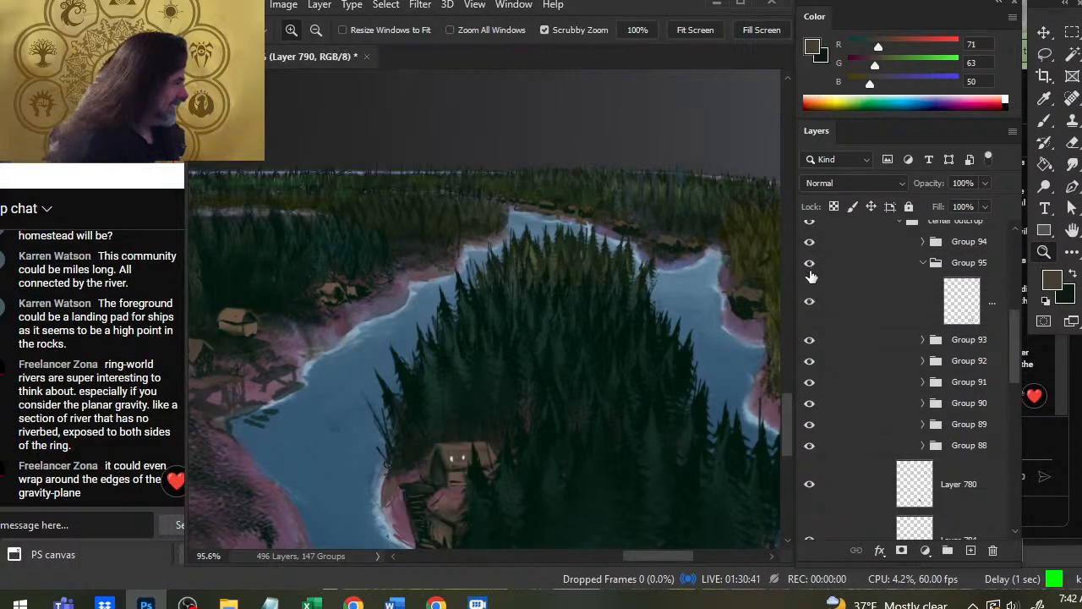
click(809, 341)
click(808, 341)
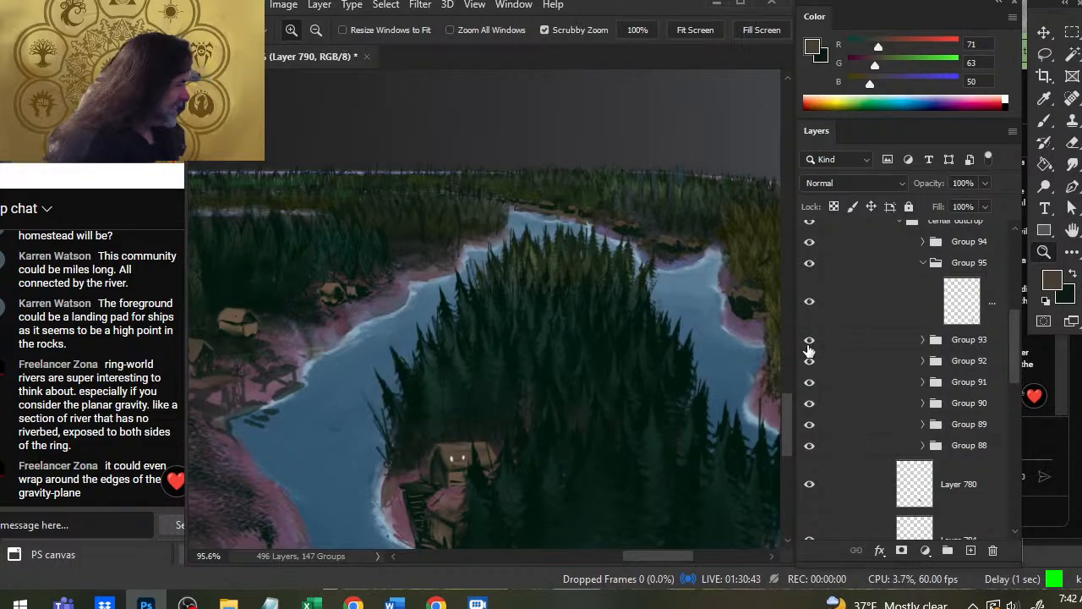
drag(1013, 360, 1014, 340)
scroll(983, 394, down, 5)
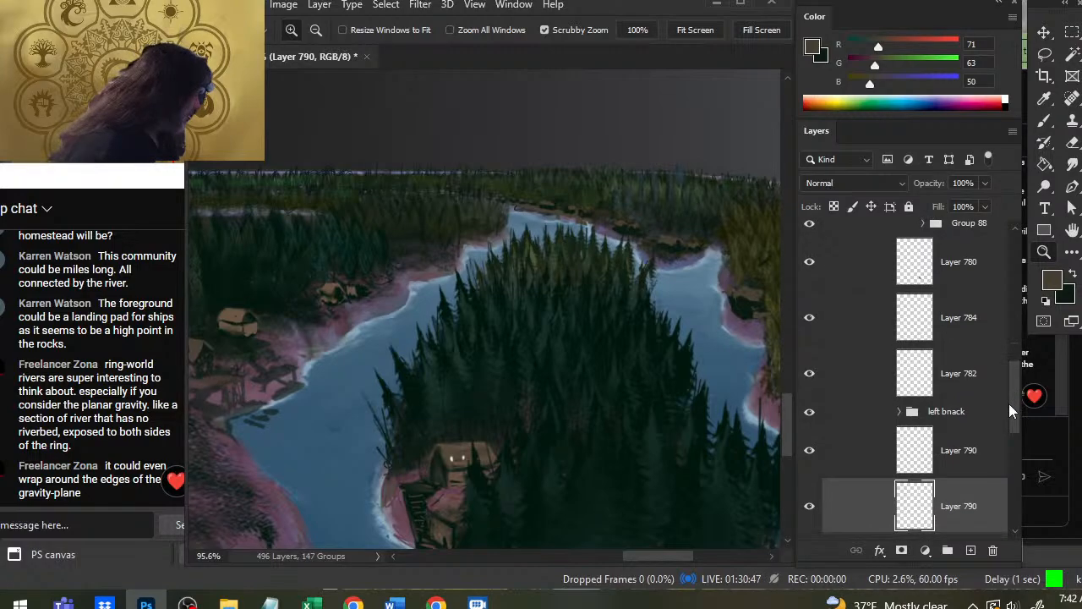
click(807, 385)
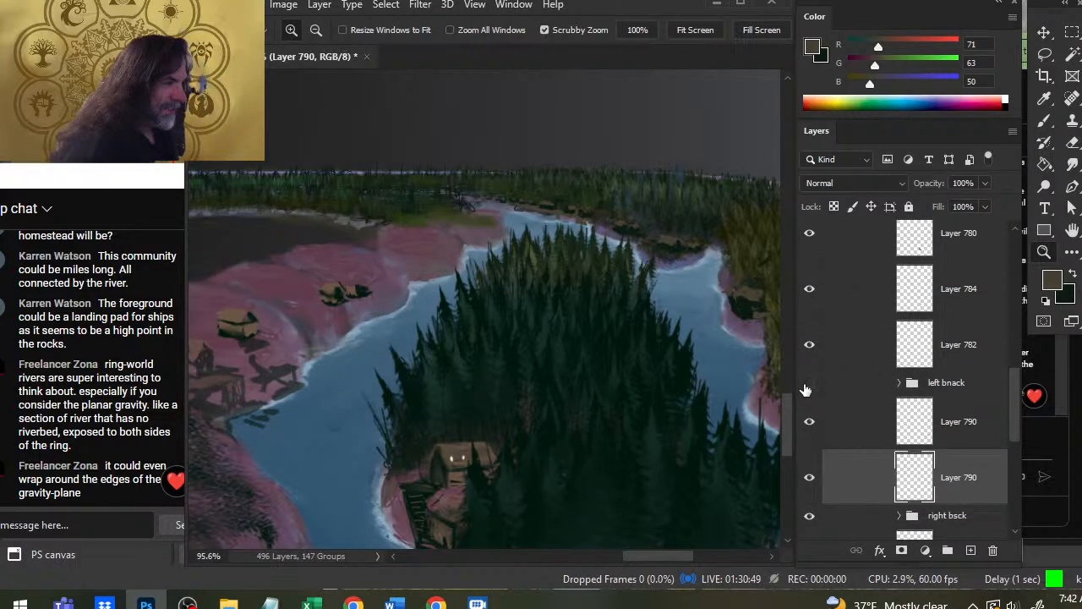
click(807, 384)
click(808, 344)
click(809, 344)
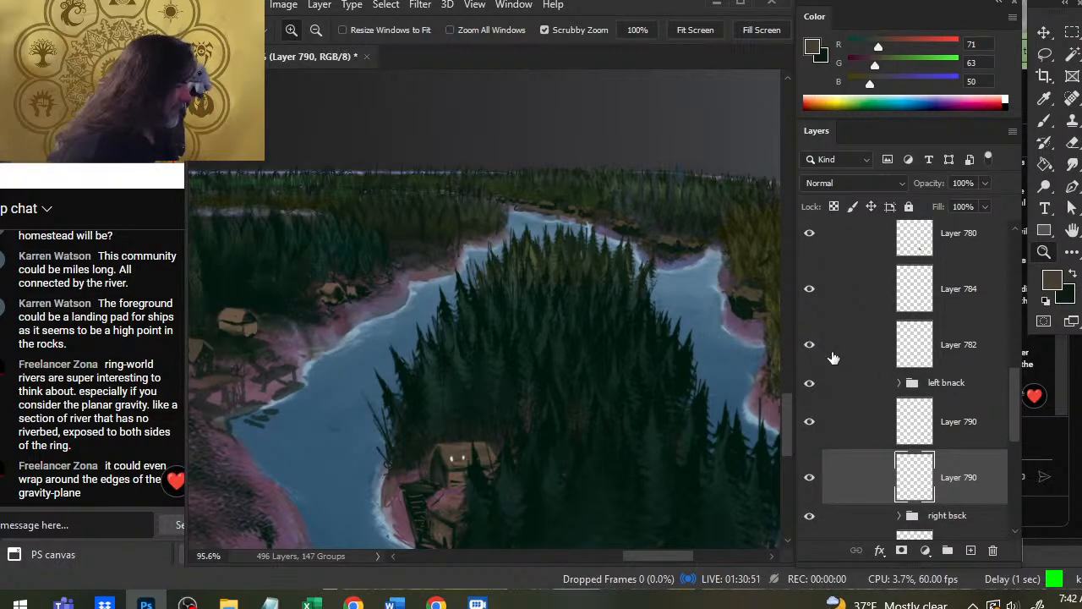
Add a new layer above the "left bnack" group and paint a distant cluster of dark green buildings with grey-brown roofs on the left riverbank.
click(850, 391)
click(971, 550)
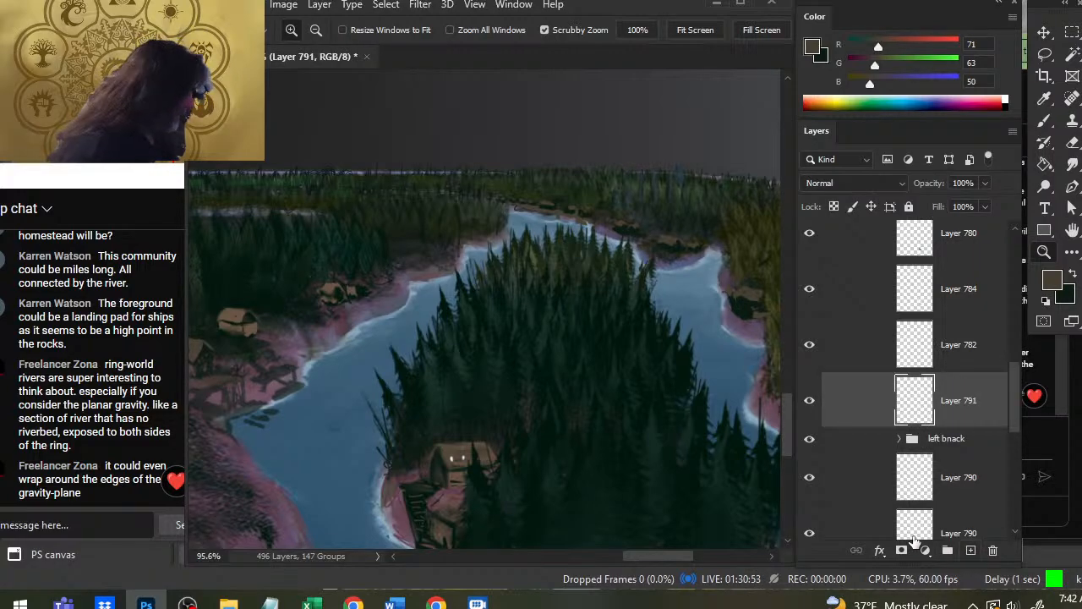
alt+click(450, 288)
key(b)
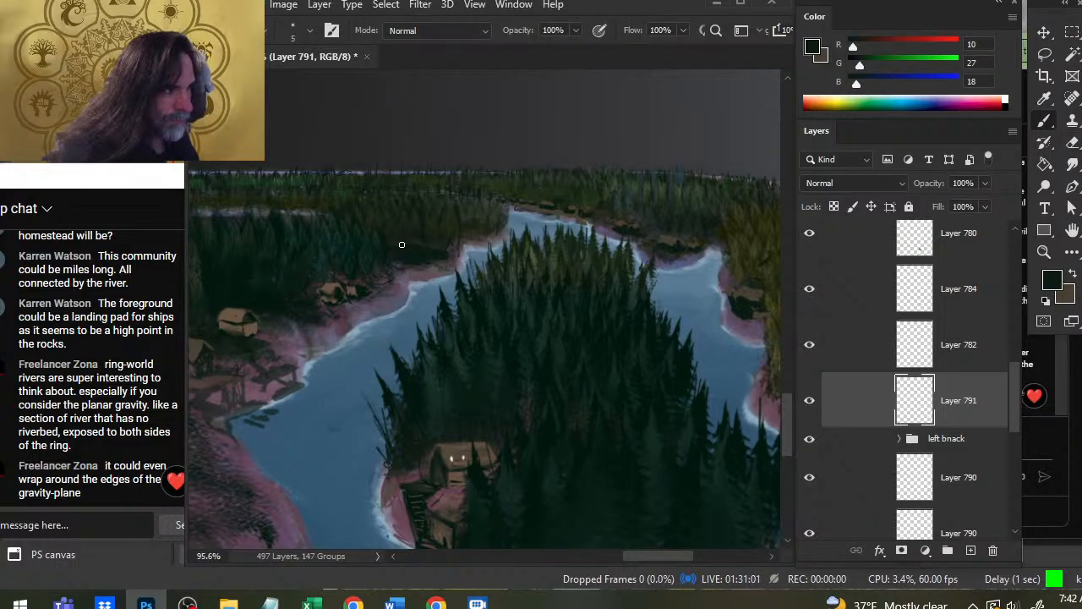
alt+click(436, 260)
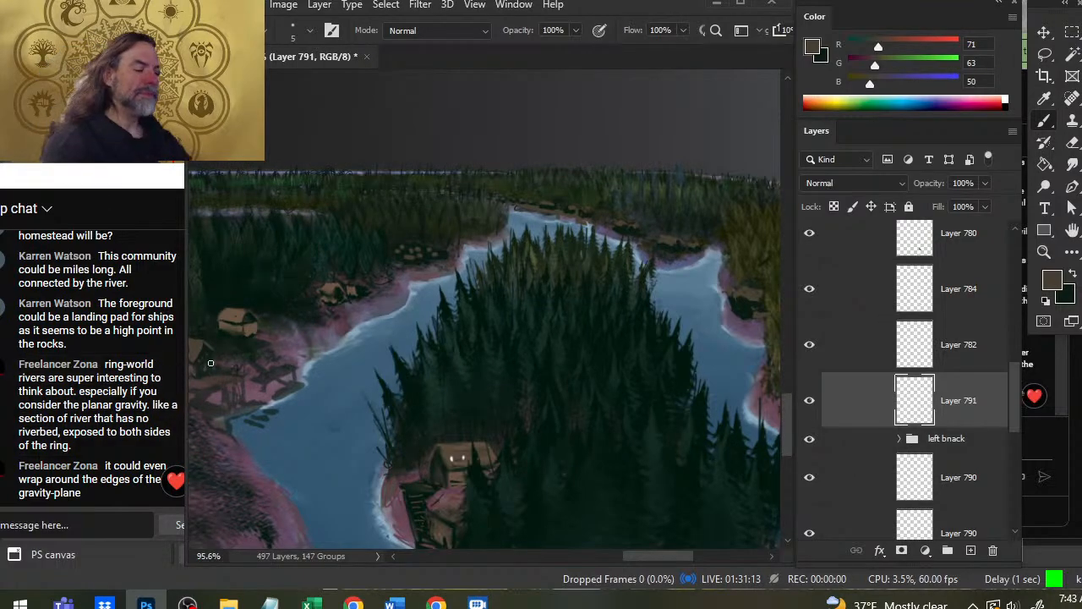
Try to block in grey-brown shapes along the water's edge on both riverbanks and beside the foreground cabin.
drag(353, 361, 353, 341)
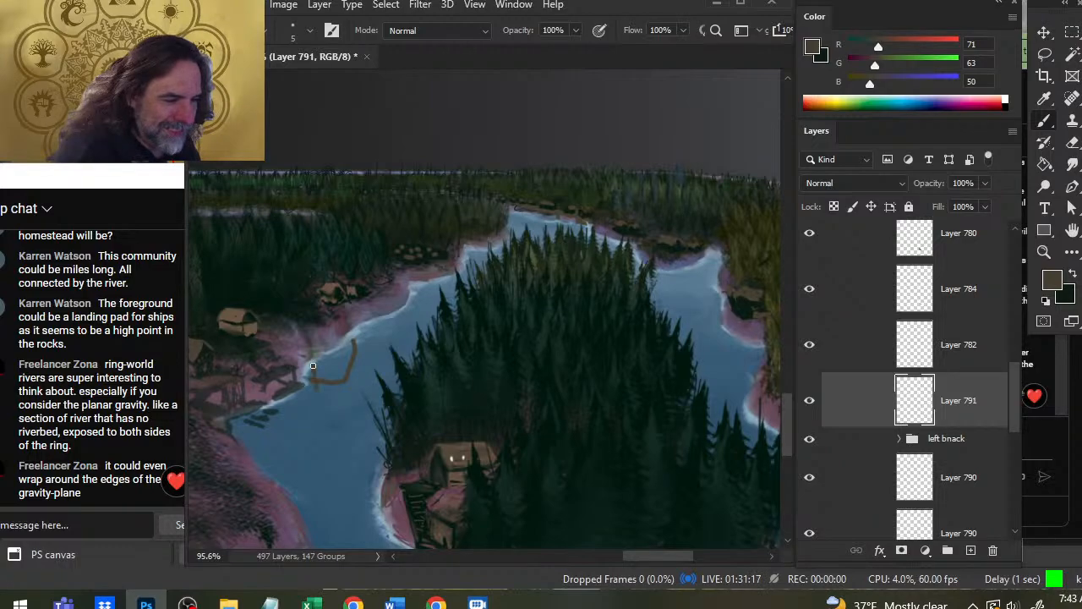
drag(375, 343, 392, 332)
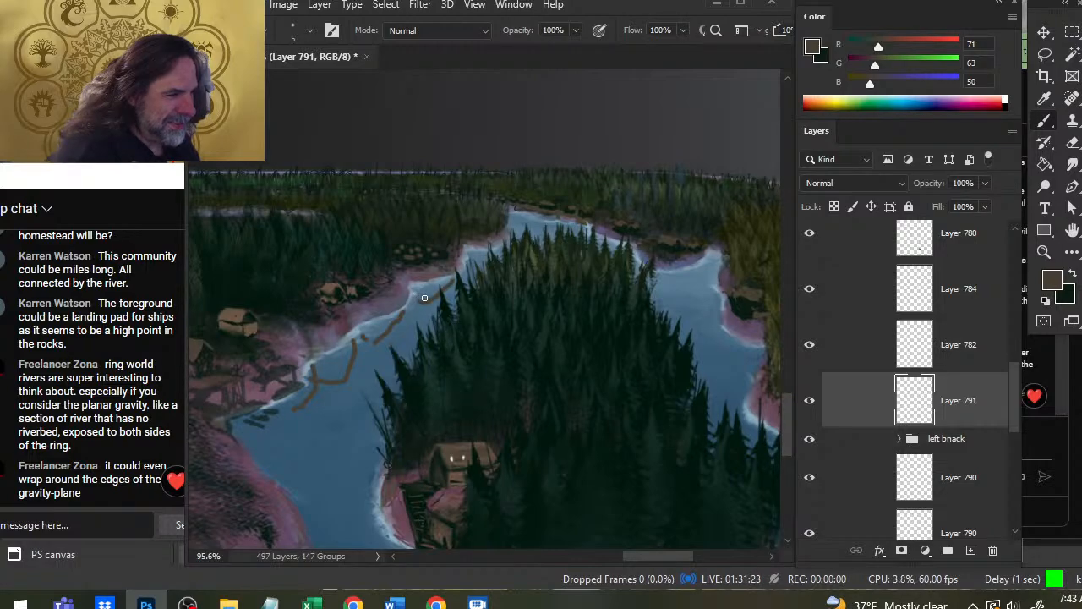
mouse_move(425, 298)
mouse_down()
mouse_move(431, 290)
mouse_move(419, 300)
mouse_up()
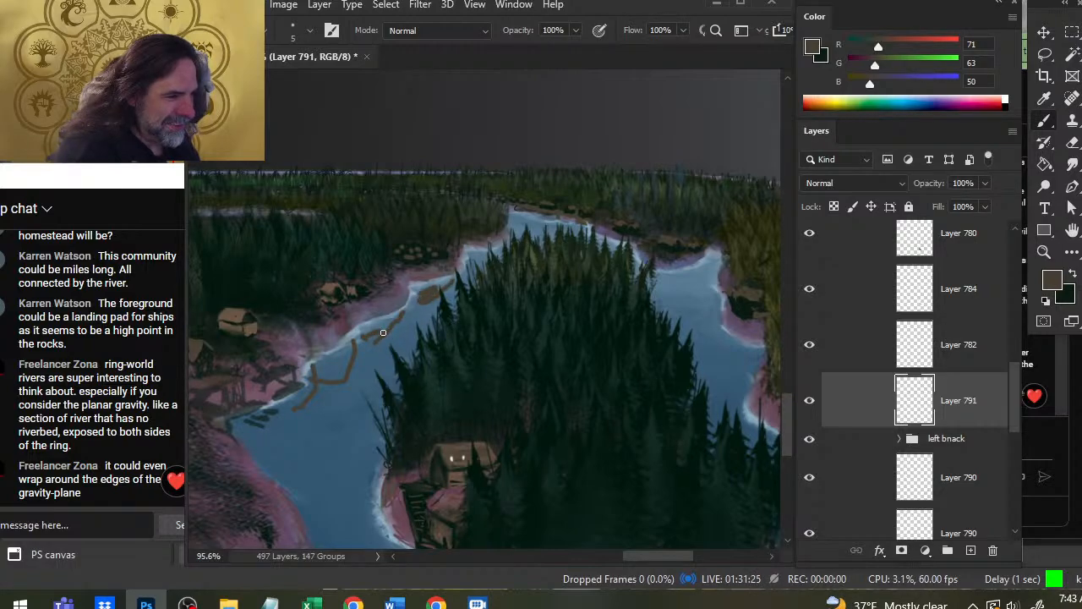
mouse_move(321, 377)
mouse_down()
mouse_move(349, 377)
mouse_move(309, 390)
mouse_up()
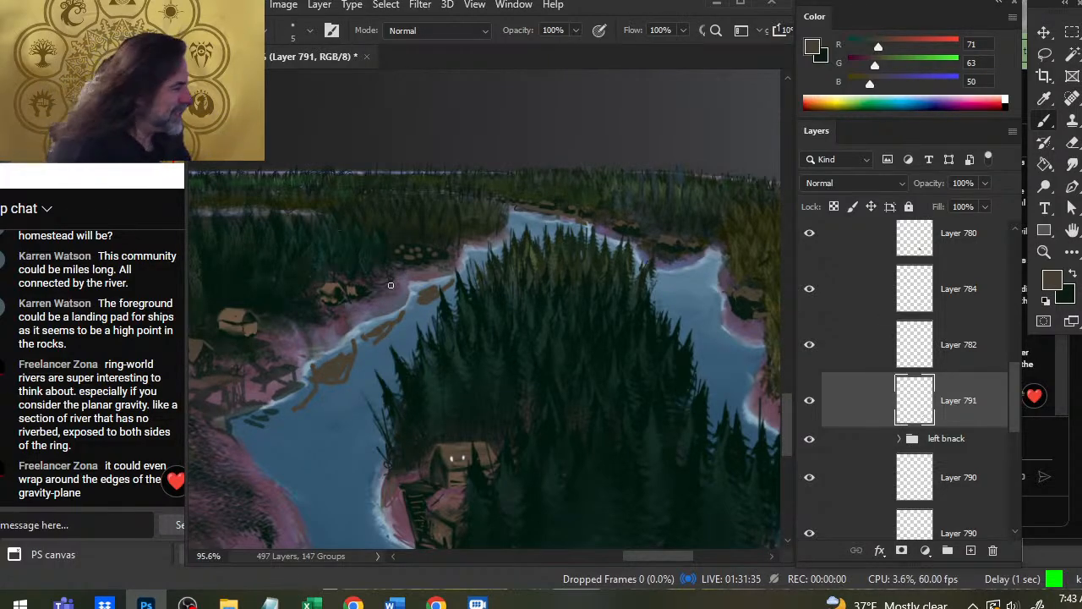
mouse_move(718, 293)
mouse_down()
mouse_move(726, 337)
mouse_move(758, 375)
mouse_move(751, 427)
mouse_up()
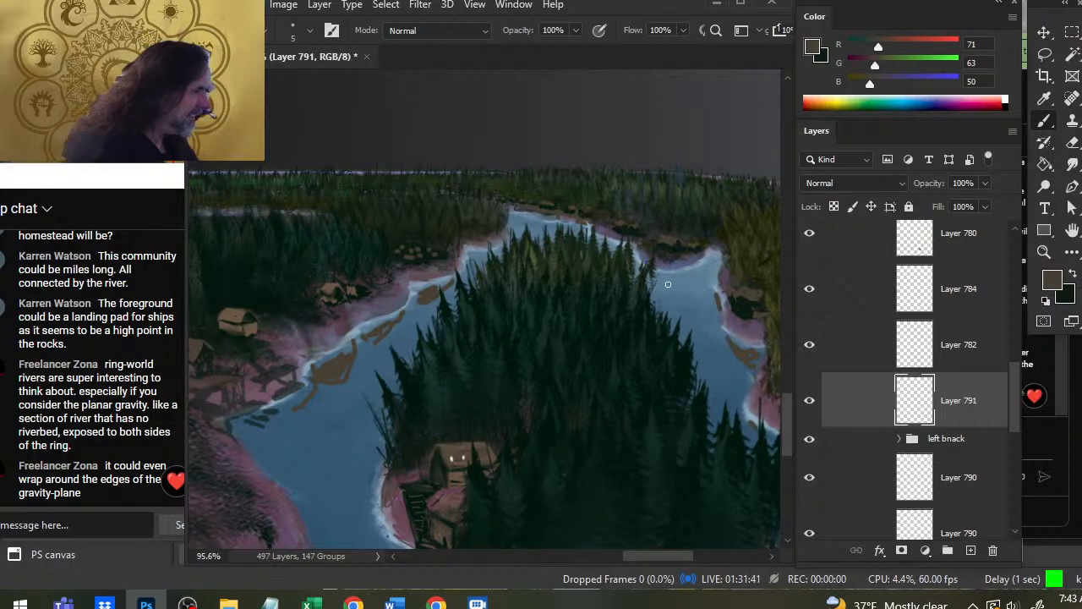
mouse_move(697, 271)
mouse_down()
mouse_move(657, 279)
mouse_move(682, 292)
mouse_move(666, 273)
mouse_move(700, 271)
mouse_up()
key(z)
drag(497, 361, 415, 396)
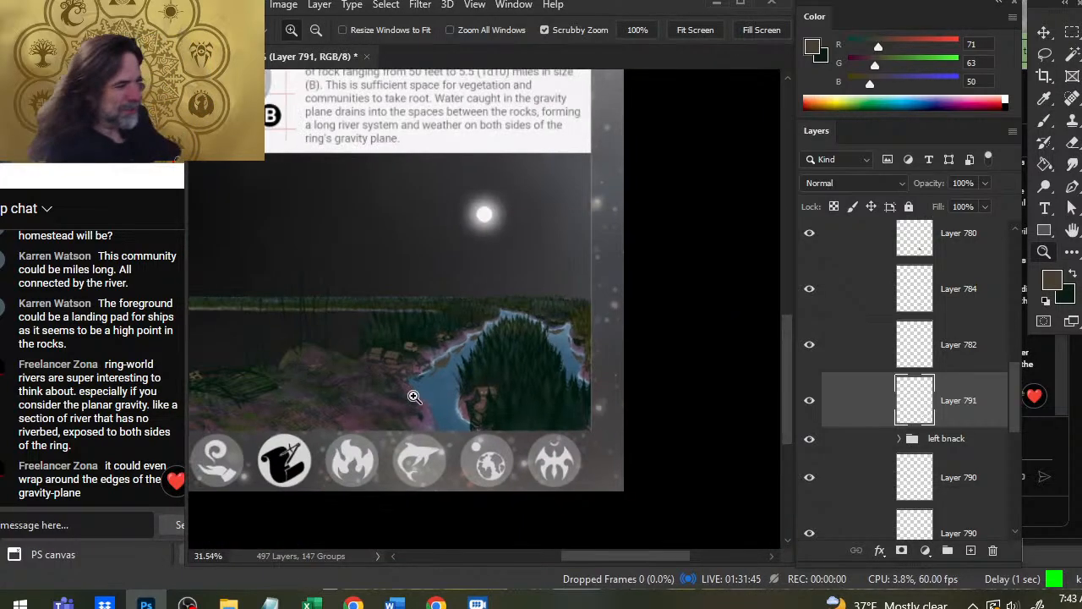
click(457, 399)
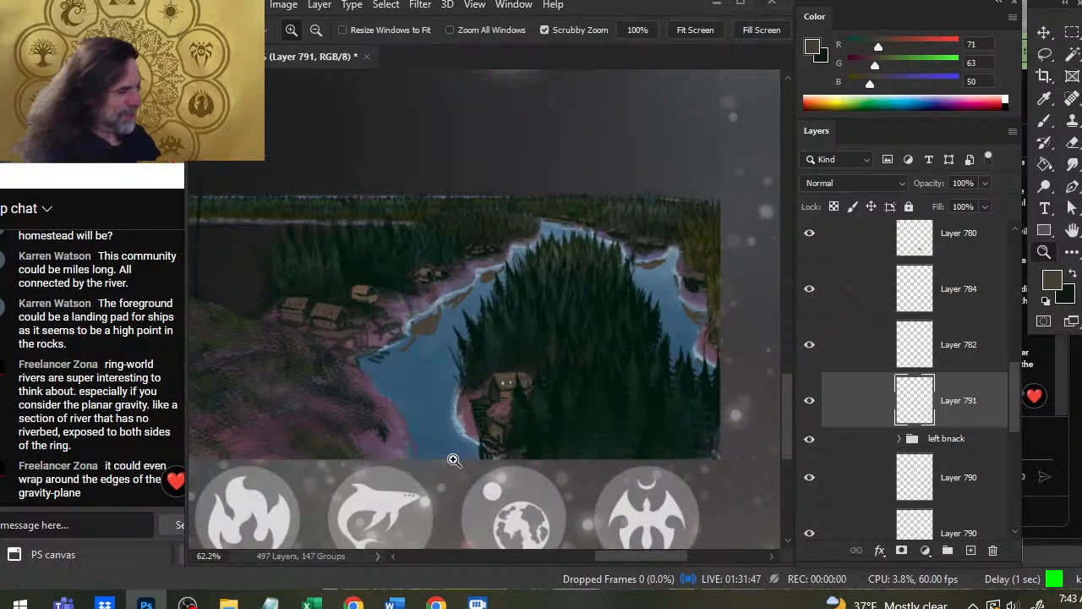
key(b)
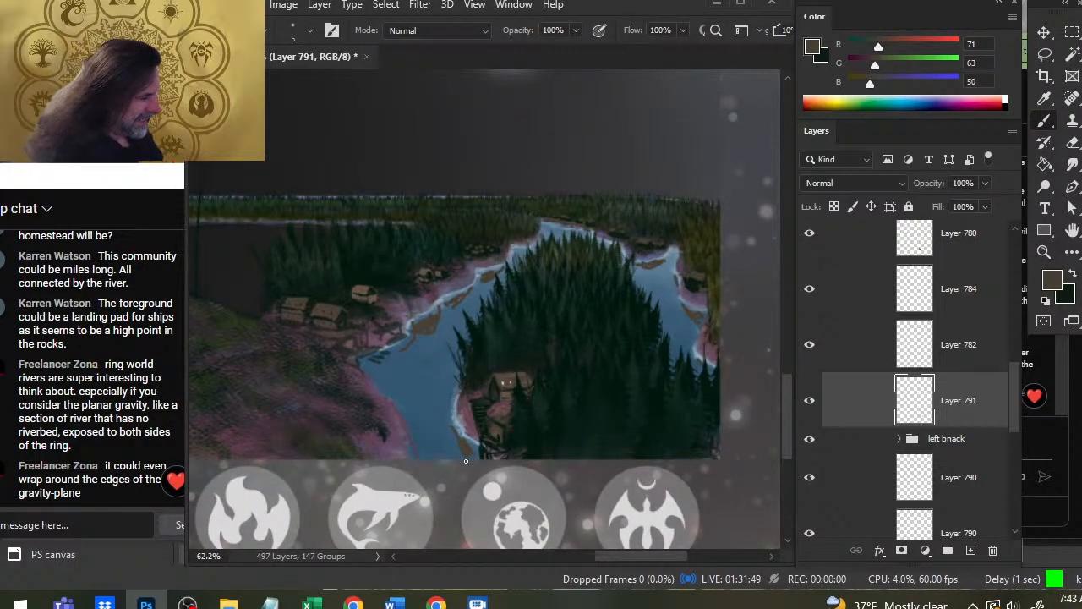
key(ctrl)
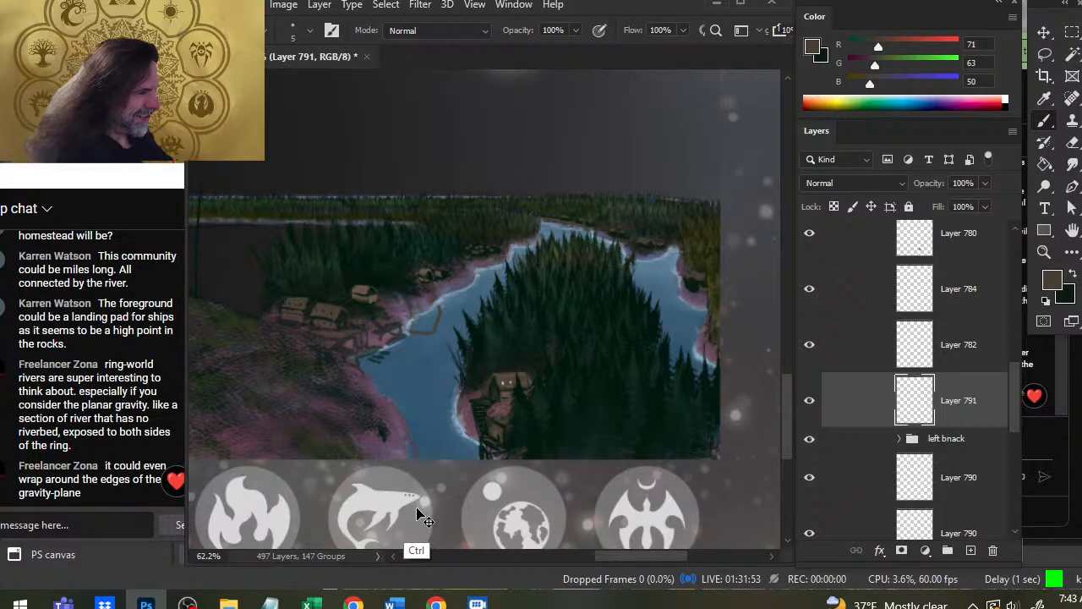
key(space)
mouse_move(583, 283)
mouse_down()
mouse_move(561, 302)
mouse_move(625, 273)
mouse_move(615, 273)
mouse_up()
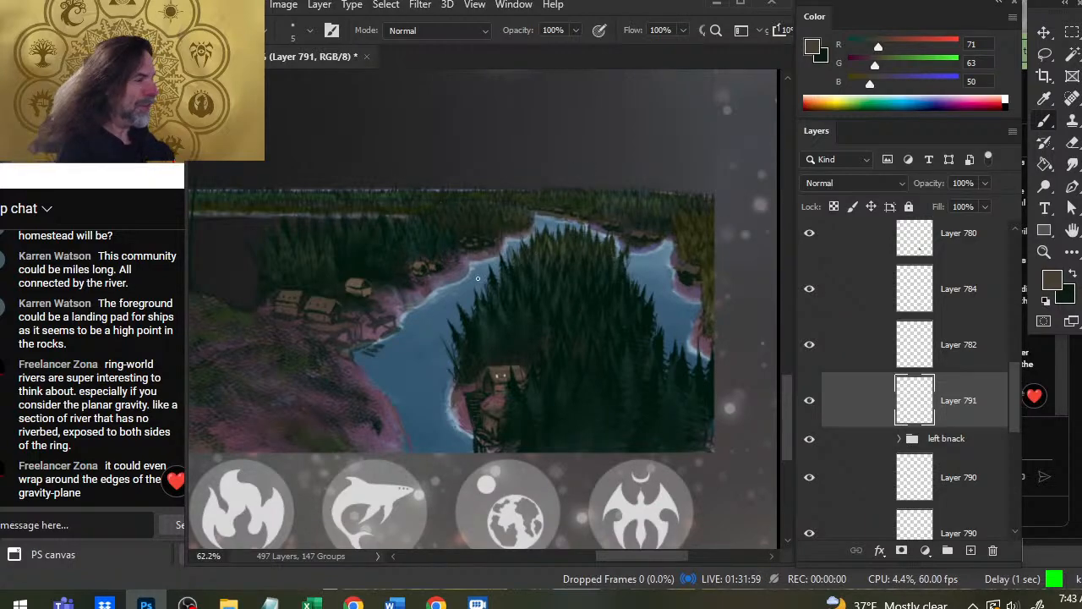
Check what Layer 781 in the "left front" group holds in the foreground by switching its visibility off and on.
key(space)
drag(411, 326, 723, 244)
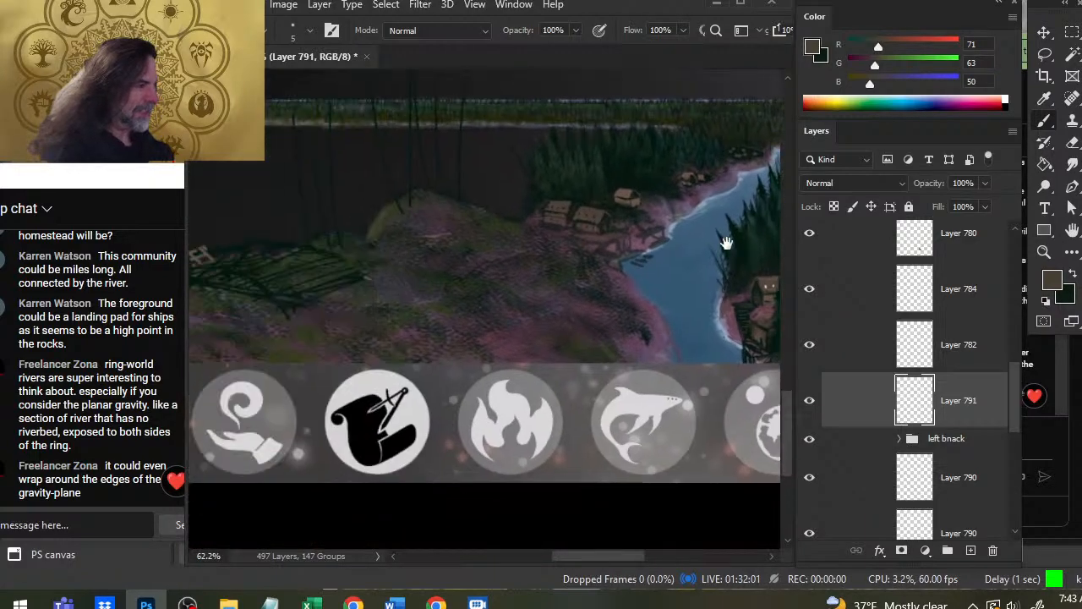
drag(1015, 396, 1017, 281)
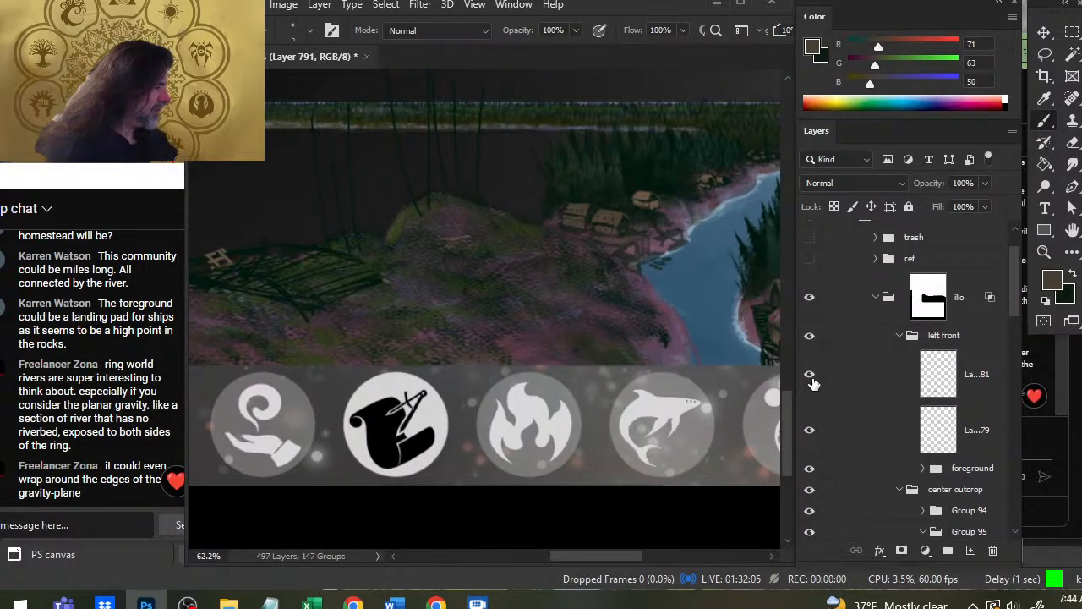
click(810, 377)
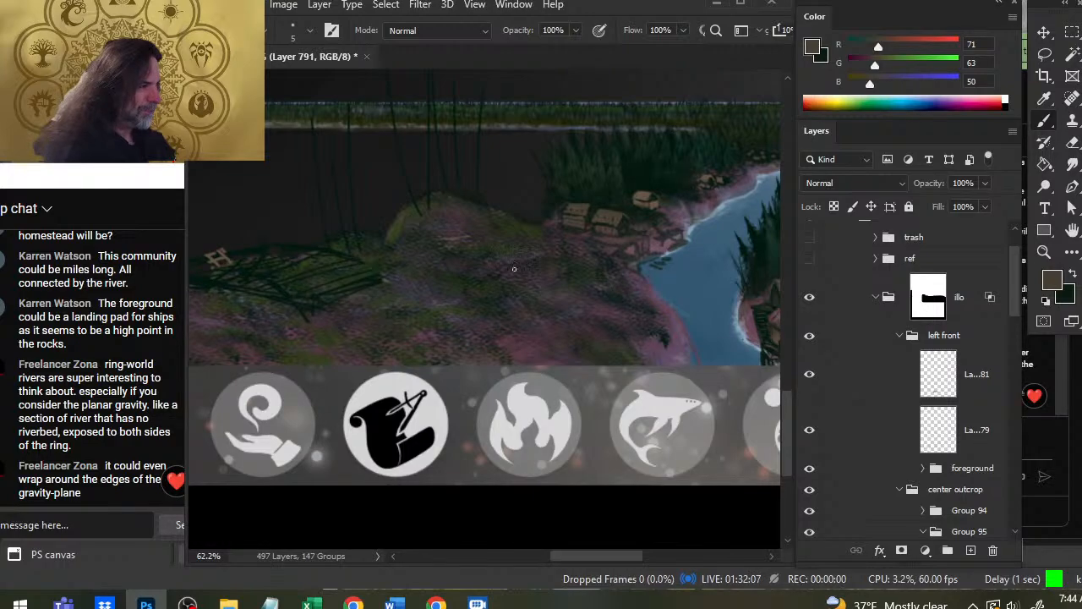
Select Layer 781 and, with a 20 px eraser, remove the small brown structure and the rough far edge of the dark foreground platform.
key(e)
key(bracketright)
key(bracketright)
key(bracketright)
key(bracketright)
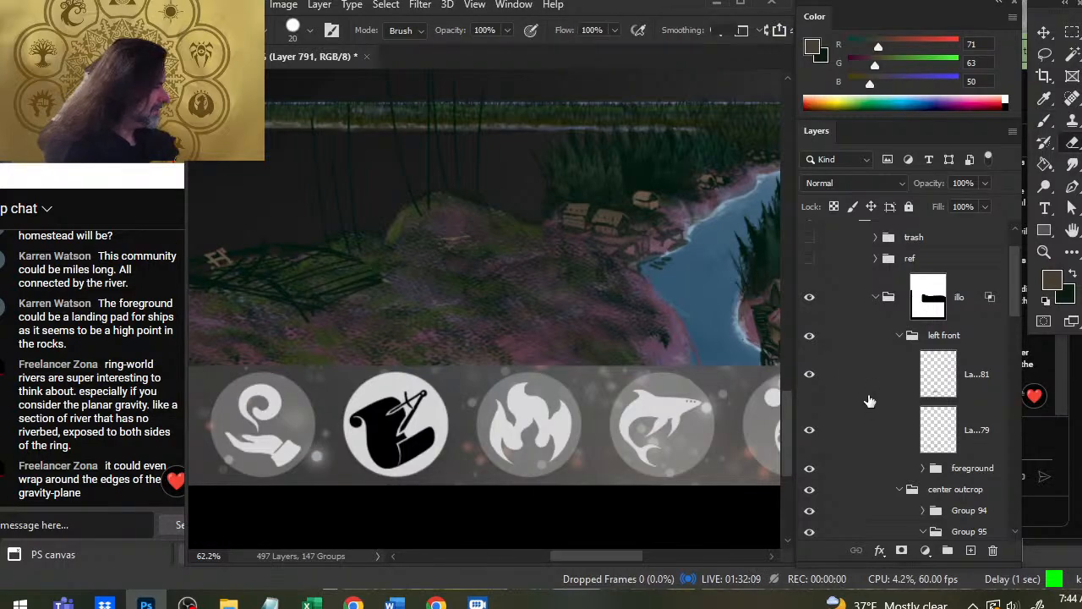
click(868, 394)
click(809, 431)
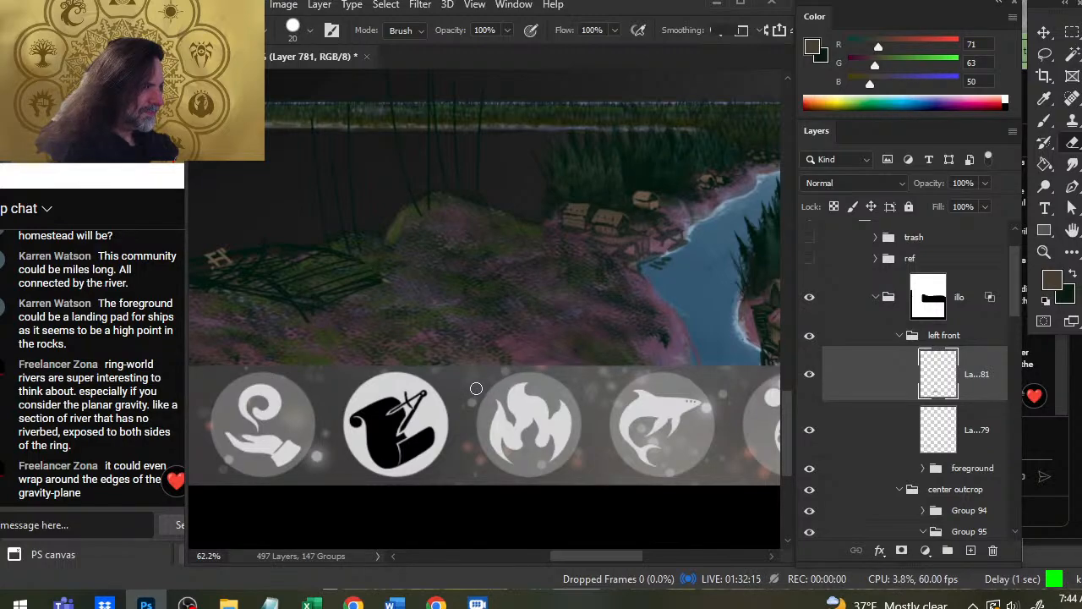
drag(398, 319, 539, 345)
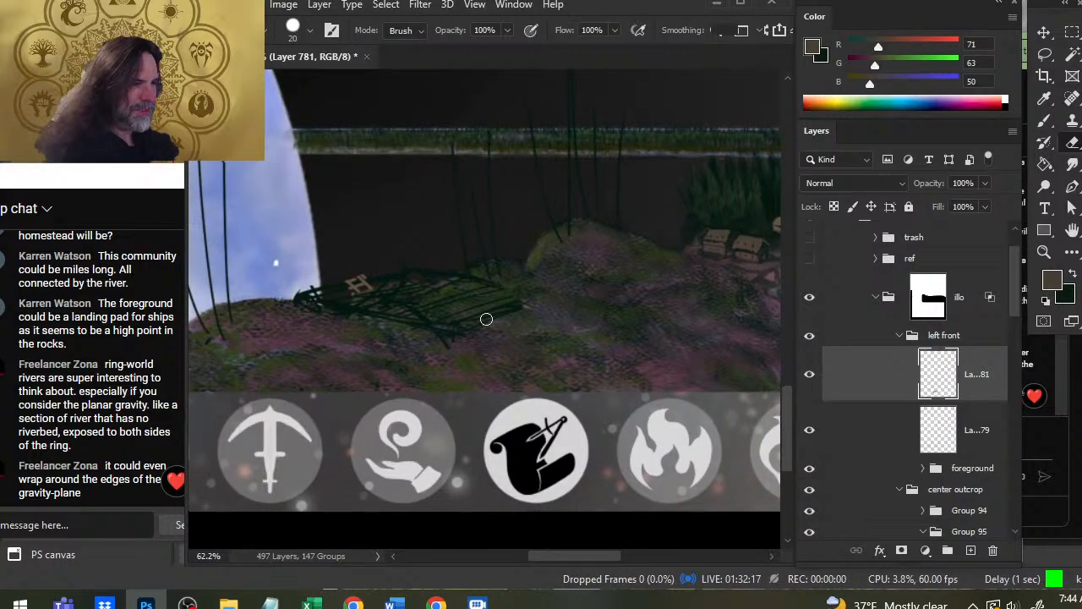
drag(345, 281, 488, 280)
Redraw the outline of the foreground platform on Layer 781 in sampled dark green (2, 23, 14).
key(b)
key(ctrl+z)
key(x)
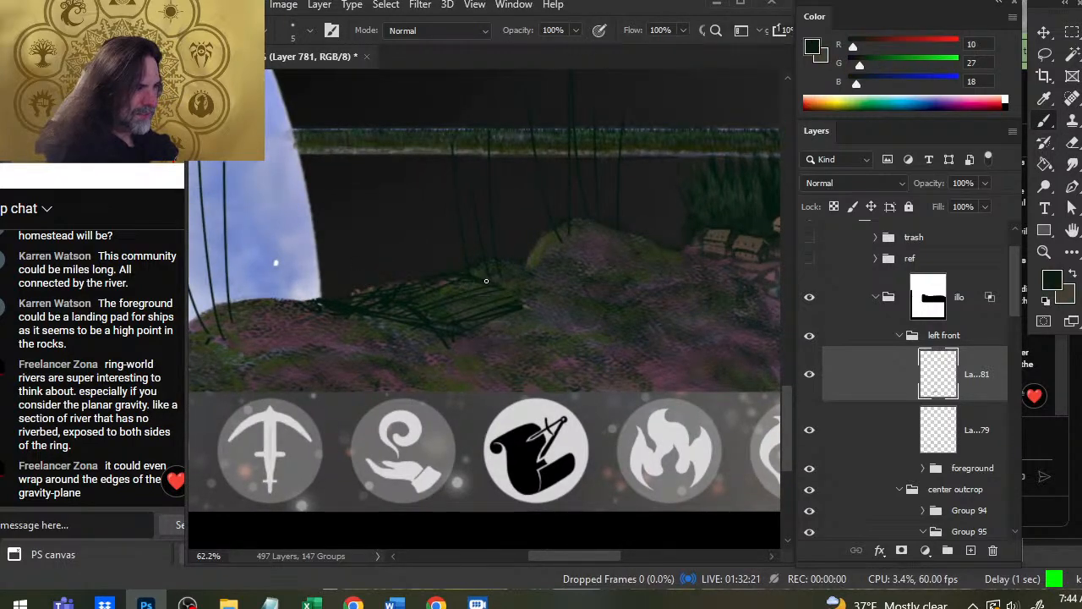
alt+click(358, 292)
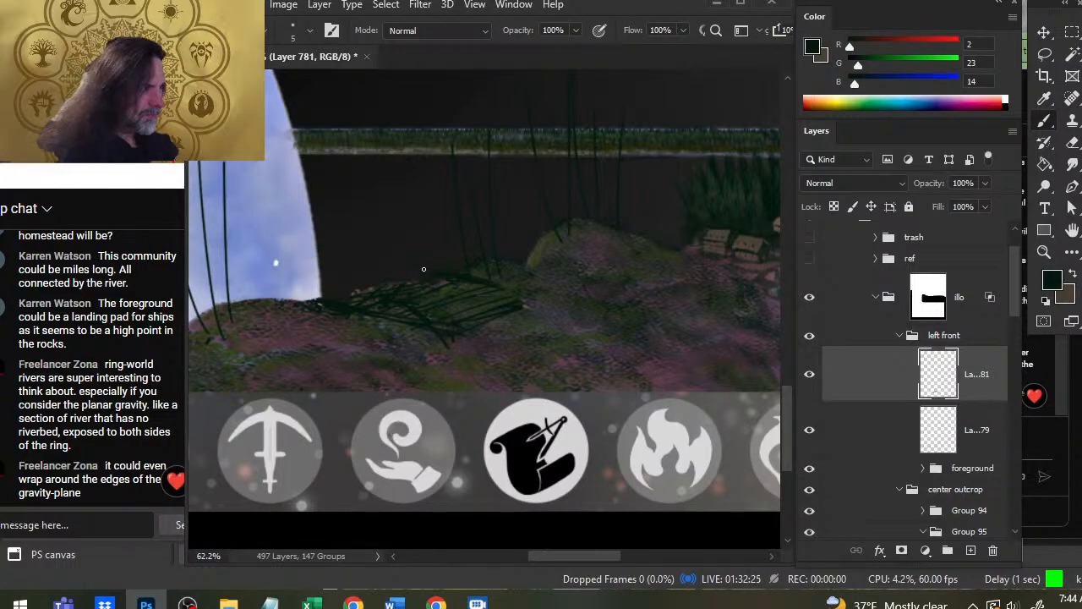
mouse_move(380, 287)
mouse_down()
mouse_move(300, 296)
mouse_move(327, 303)
mouse_up()
mouse_move(448, 336)
mouse_down()
mouse_move(533, 308)
mouse_move(516, 306)
mouse_move(525, 290)
mouse_up()
key(e)
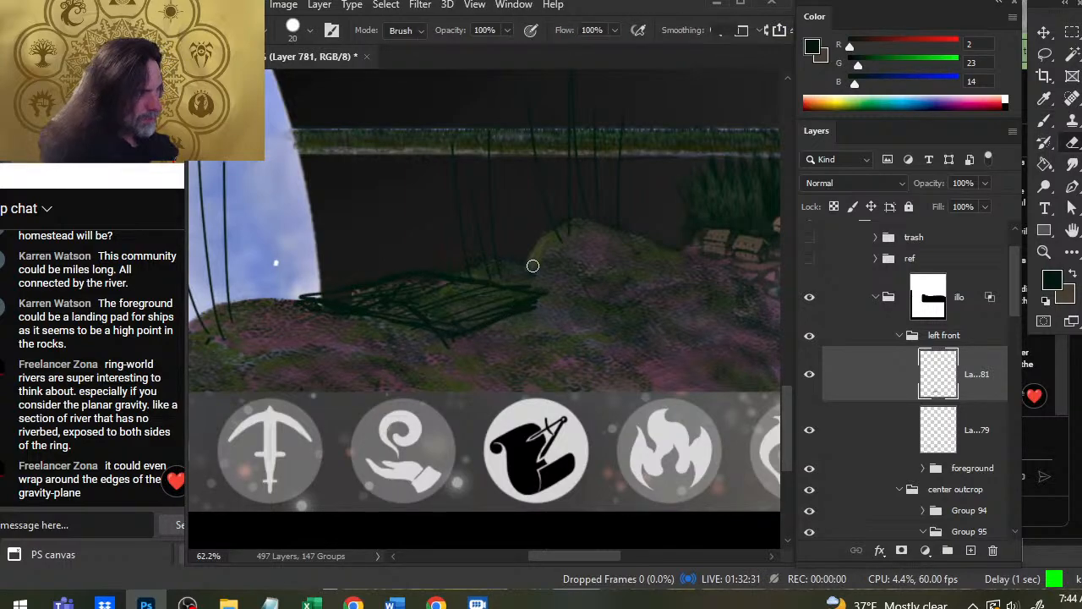
Erase the dark hatching inside the foreground platform's outline on Layer 781 with the 20 px eraser.
key(b)
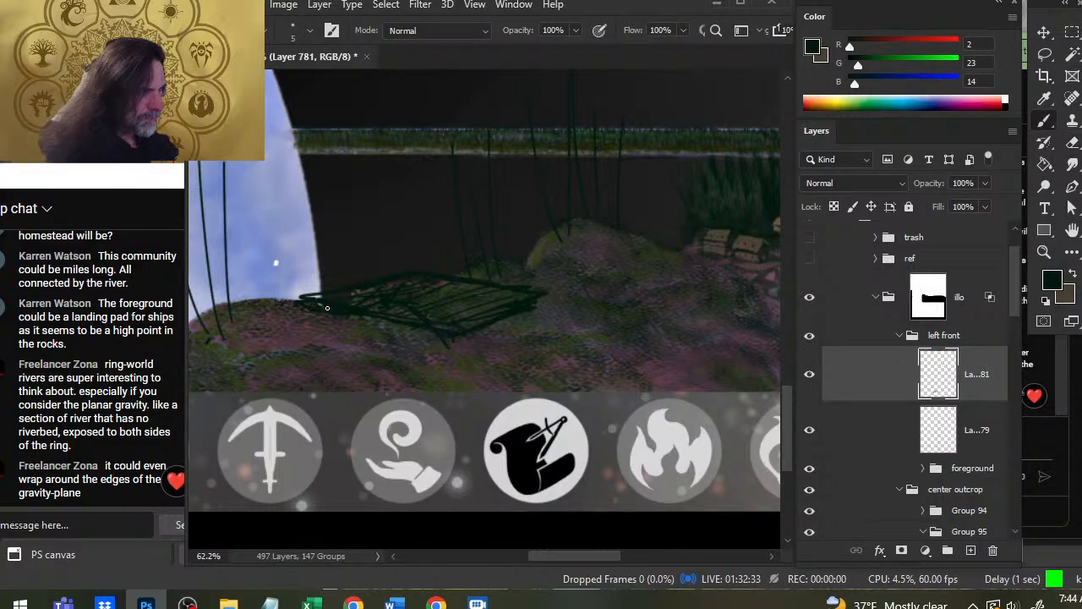
drag(358, 292, 404, 282)
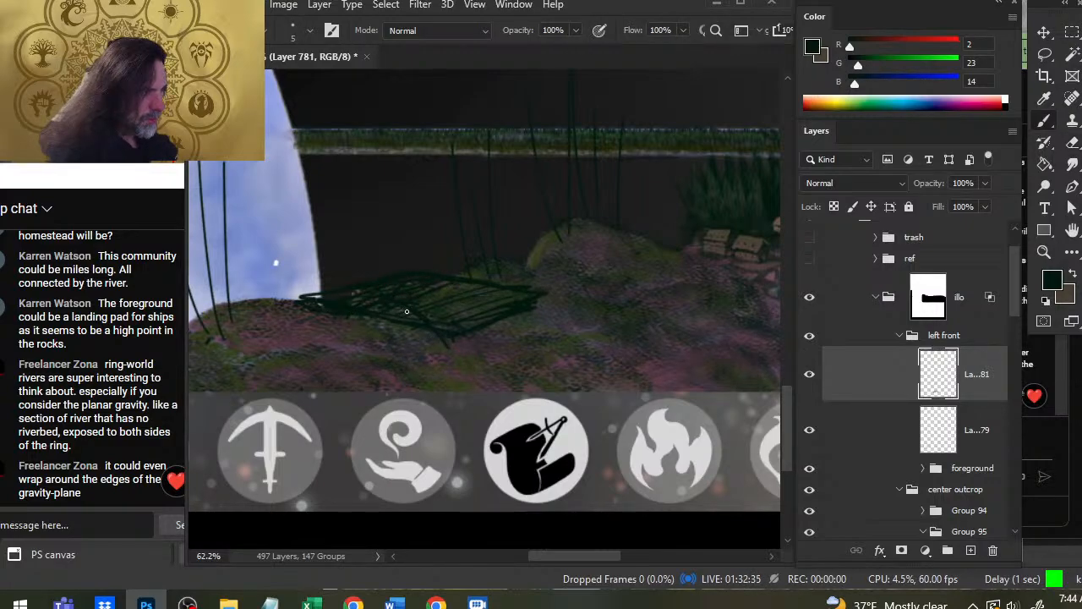
key(e)
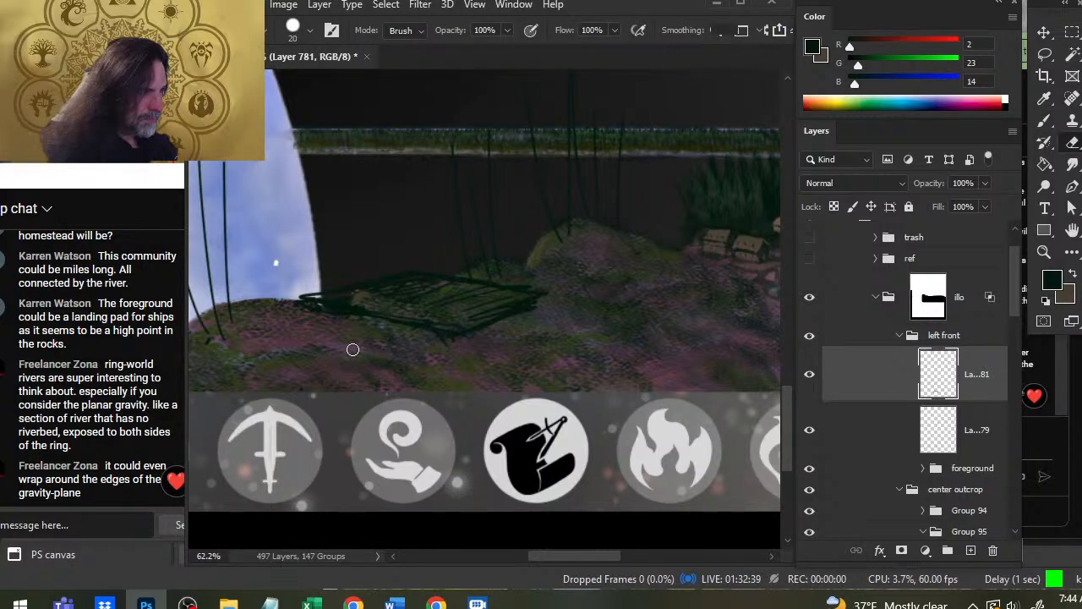
drag(352, 304, 446, 306)
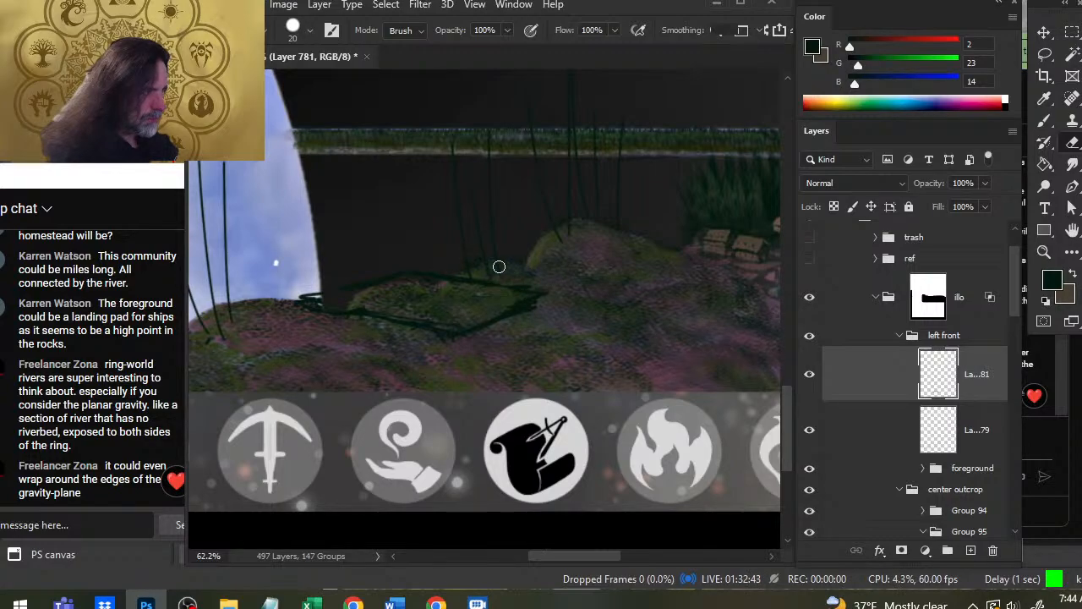
drag(582, 291, 509, 317)
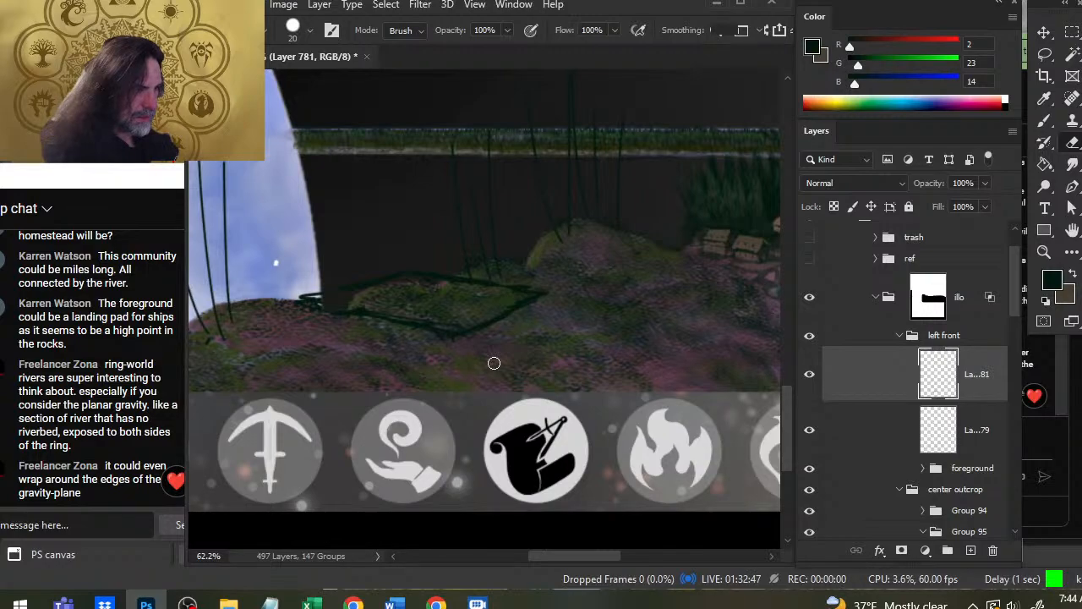
Reinforce the platform's near edge in dark green (2, 23, 14) and trim its far left corner.
key(b)
drag(320, 299, 468, 326)
key(e)
Fill the platform outline with a crossed grid of thin dark green lines using a 3 px brush, and erase the overhang at its left corner.
key(b)
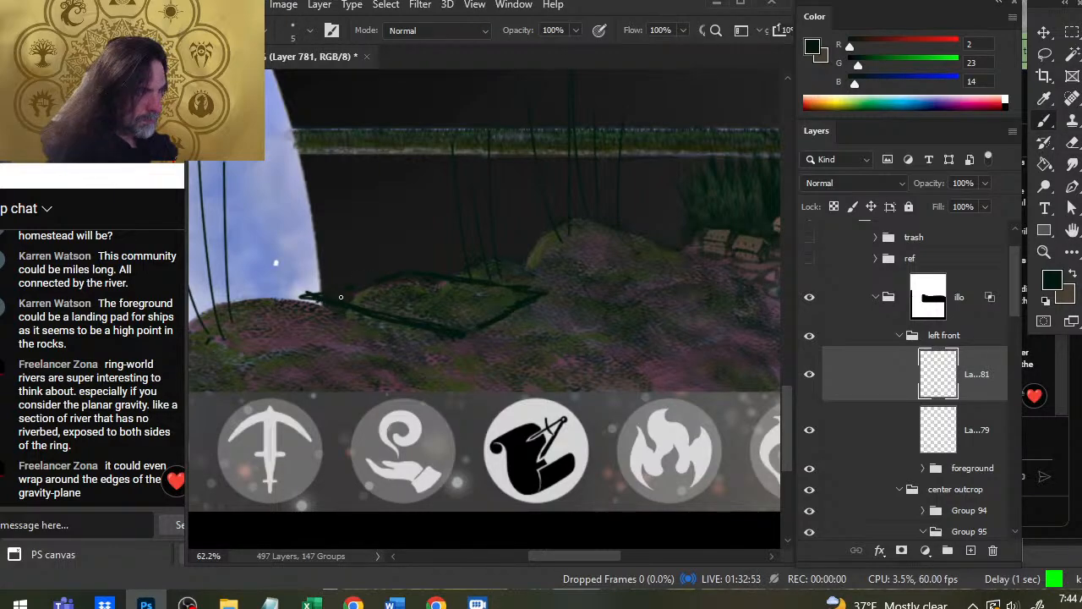
key(x)
key(bracketleft)
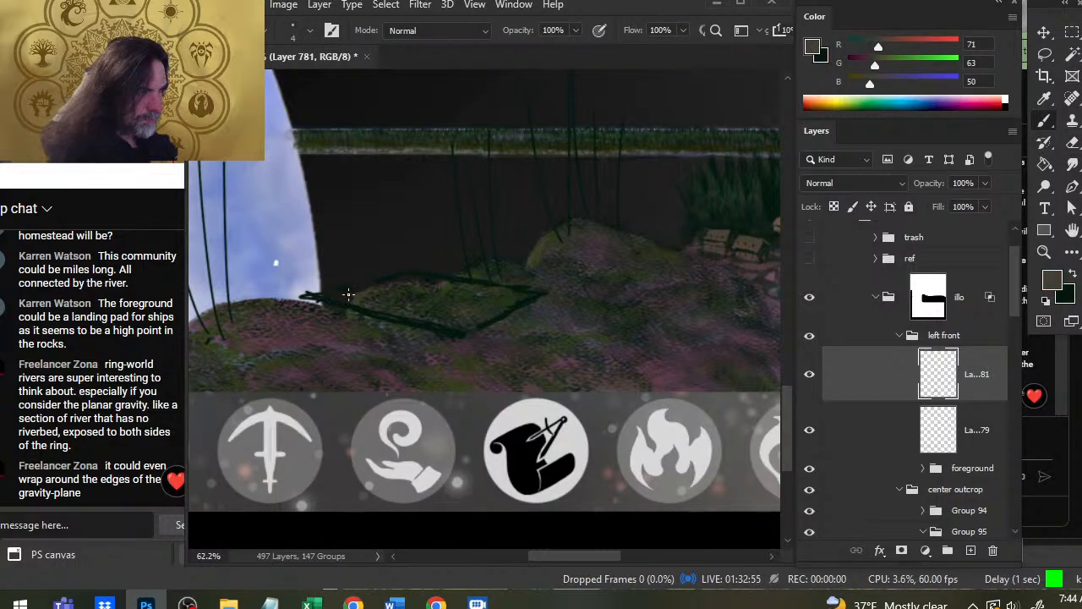
key(x)
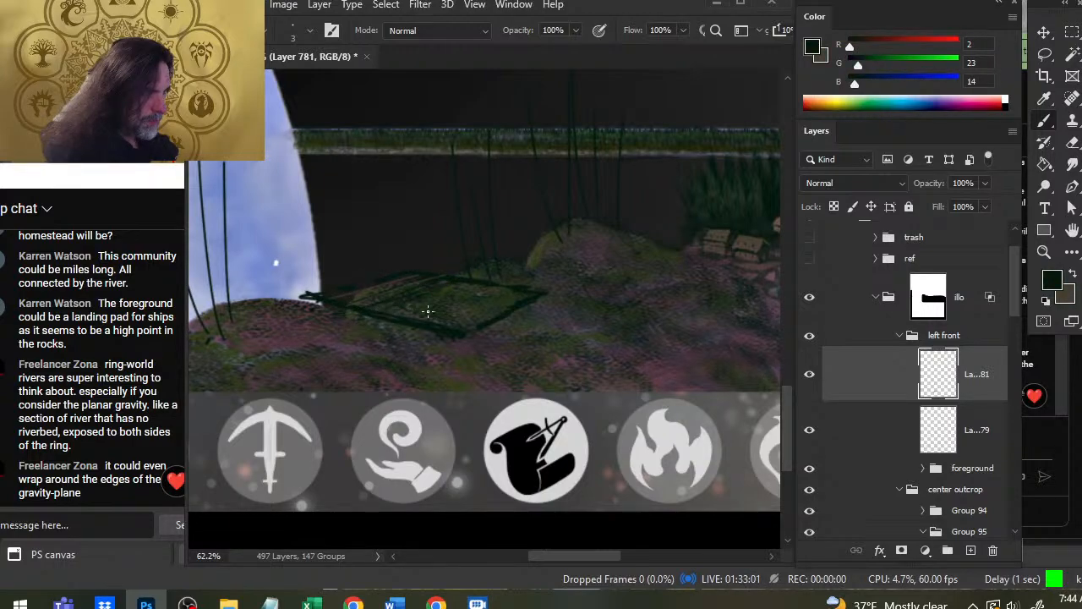
drag(428, 311, 386, 317)
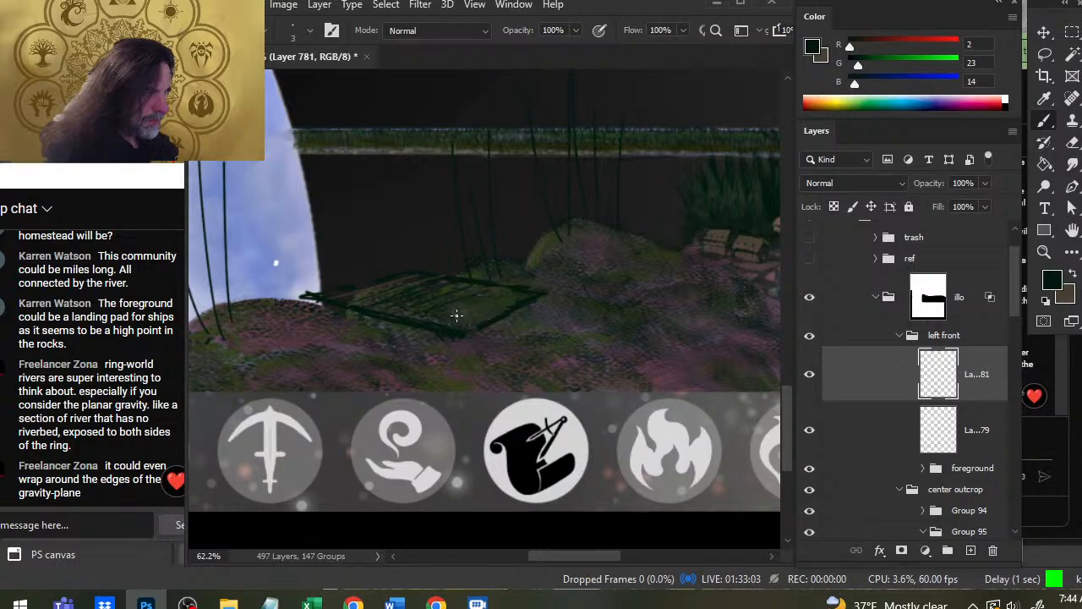
mouse_move(514, 293)
mouse_down()
mouse_move(446, 315)
mouse_move(516, 299)
mouse_up()
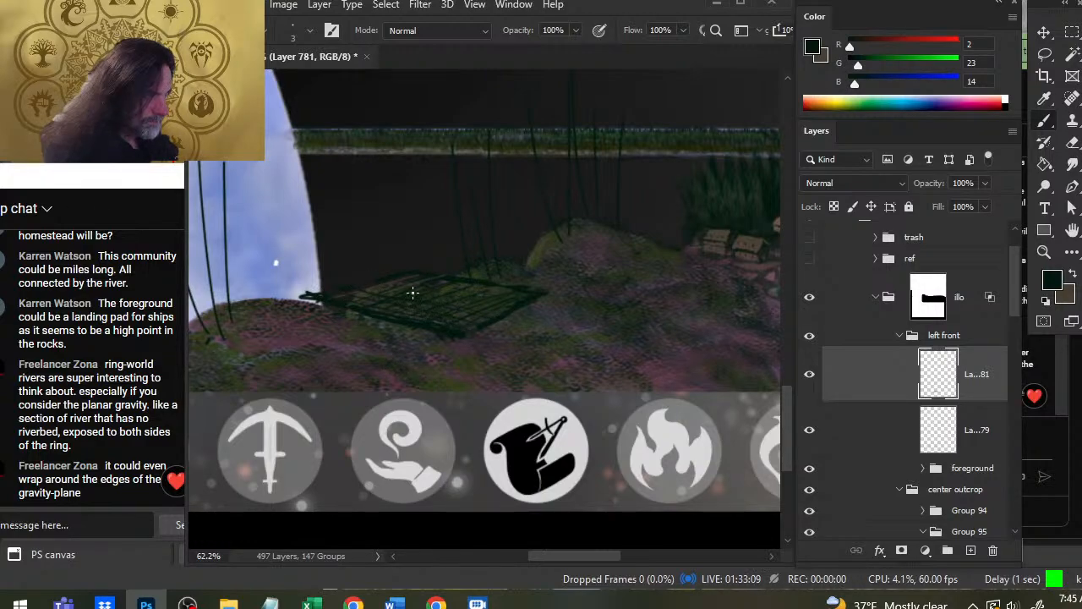
drag(373, 292, 395, 282)
key(e)
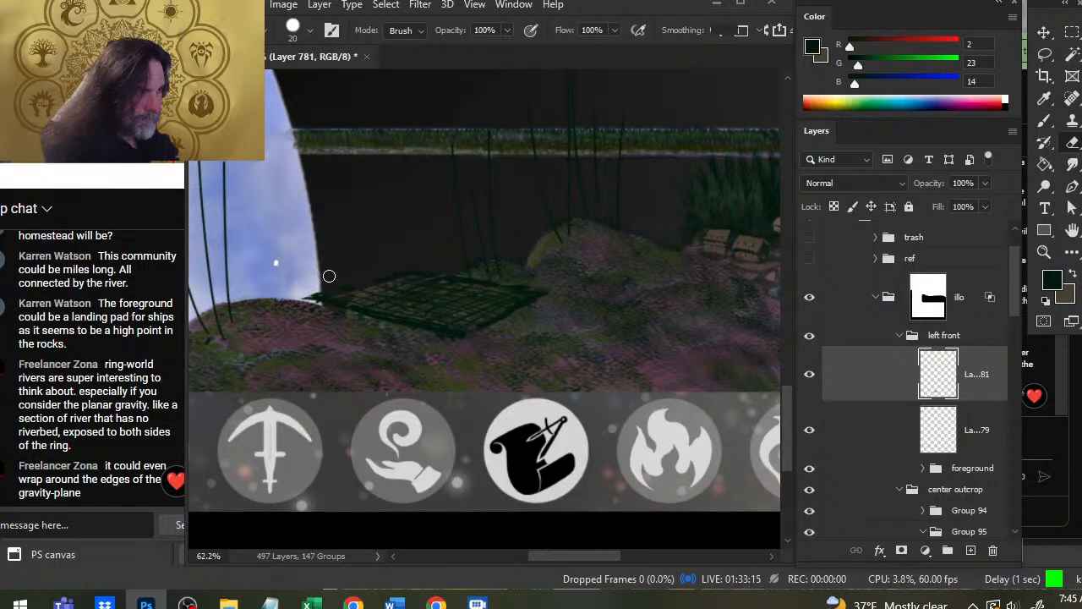
drag(305, 295, 329, 275)
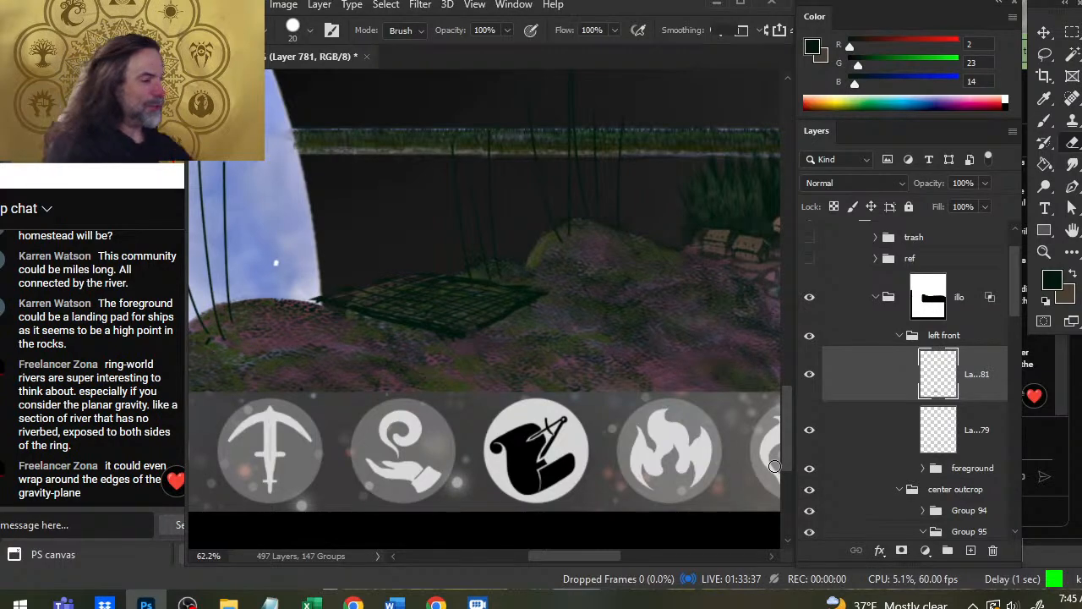
key(b)
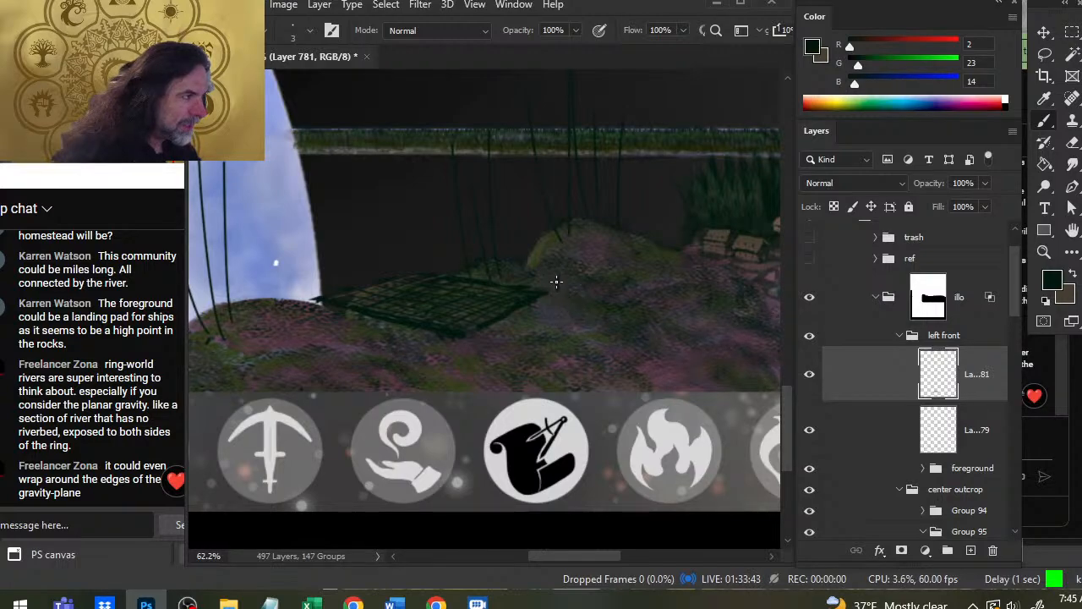
drag(589, 320, 504, 335)
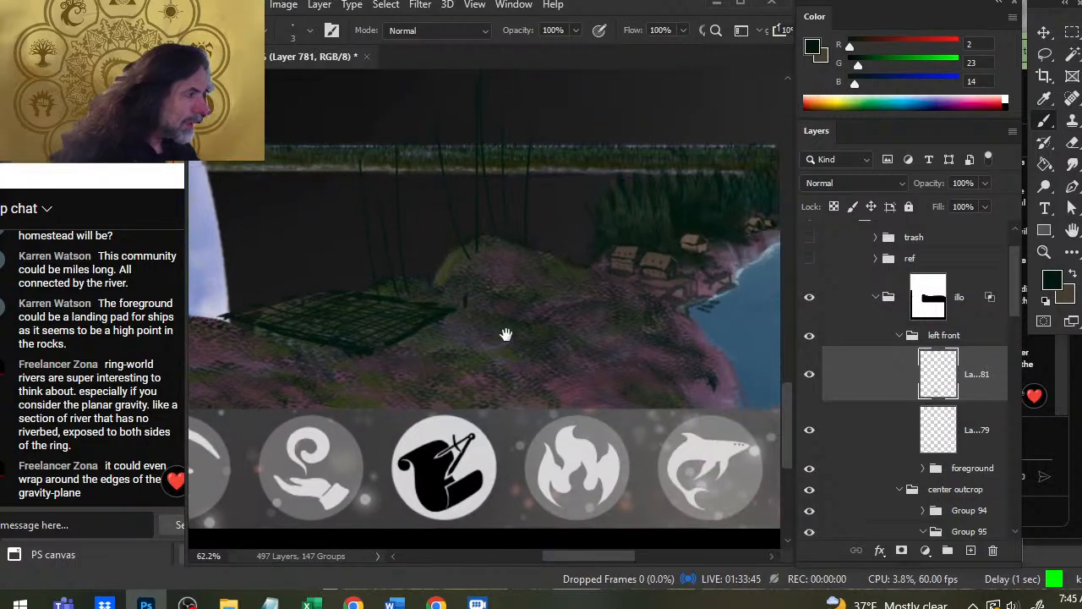
key(l)
key(v)
mouse_move(493, 286)
mouse_down()
mouse_move(497, 311)
mouse_move(695, 299)
mouse_move(721, 282)
mouse_move(703, 268)
mouse_up()
mouse_move(703, 317)
mouse_down()
mouse_move(711, 302)
mouse_move(560, 343)
mouse_move(570, 358)
mouse_up()
key(l)
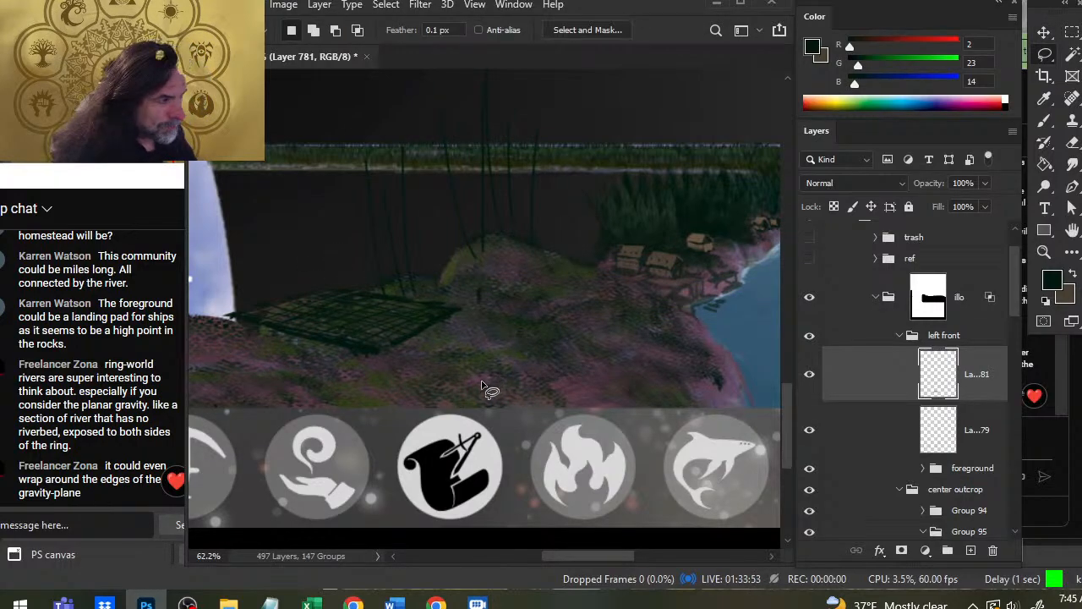
Try to draw upright posts on the platform in grey-brown (71, 63, 50) with the 3 px brush.
key(b)
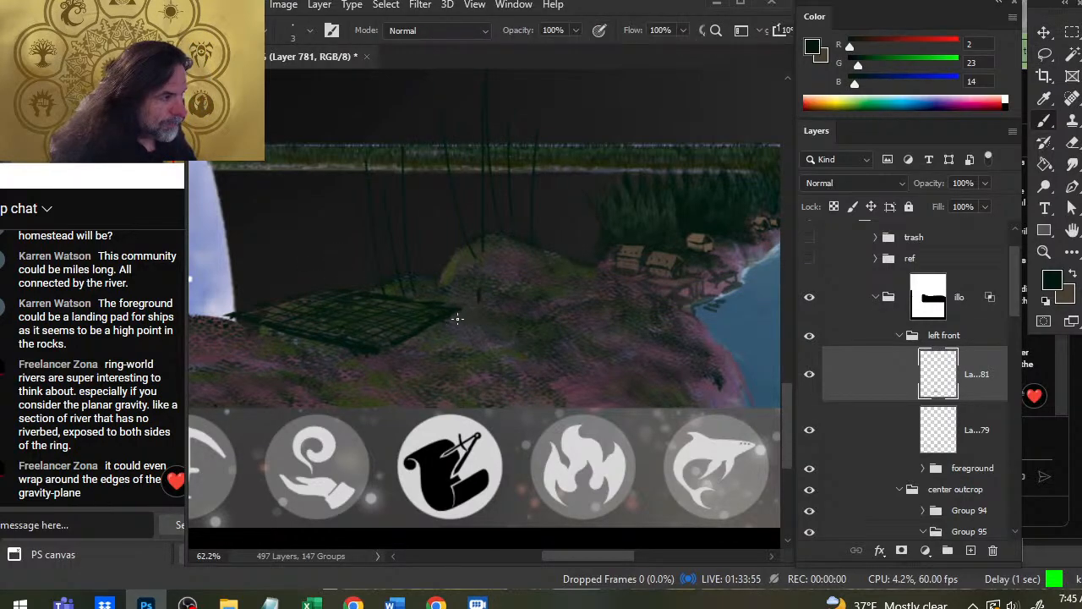
alt+click(389, 303)
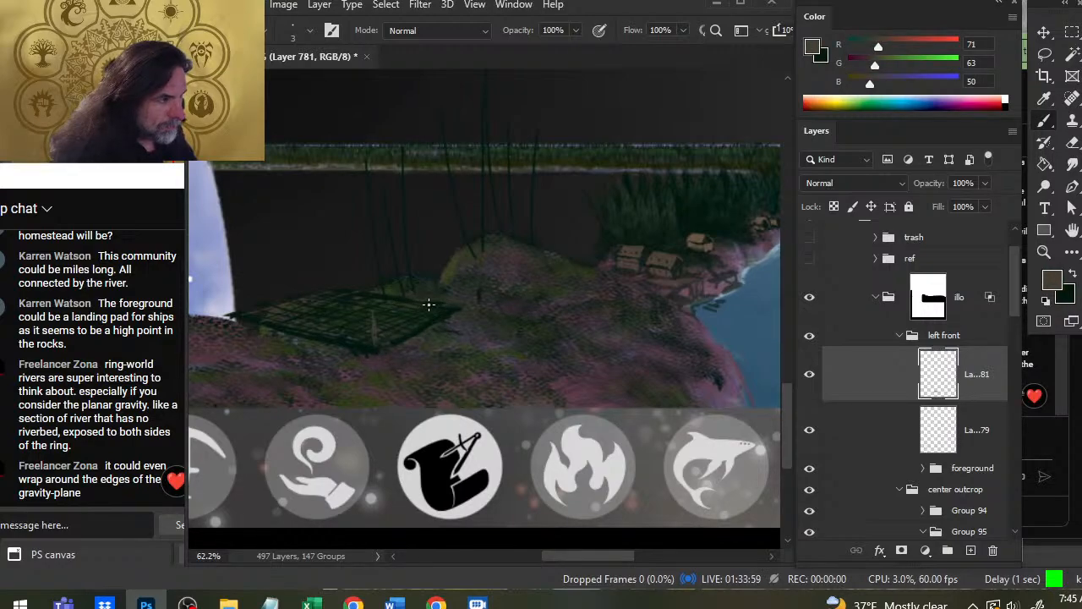
drag(426, 290, 425, 306)
key(x)
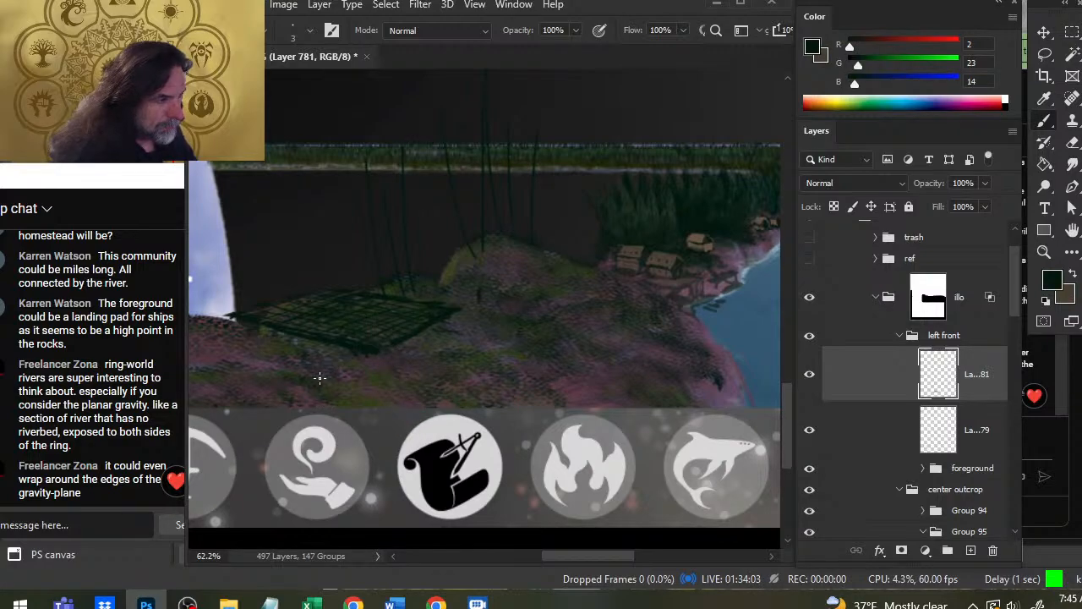
Draw corner posts and a lower rail around all sides of the platform in grey-brown (71, 63, 50) with the 3 px brush.
key(x)
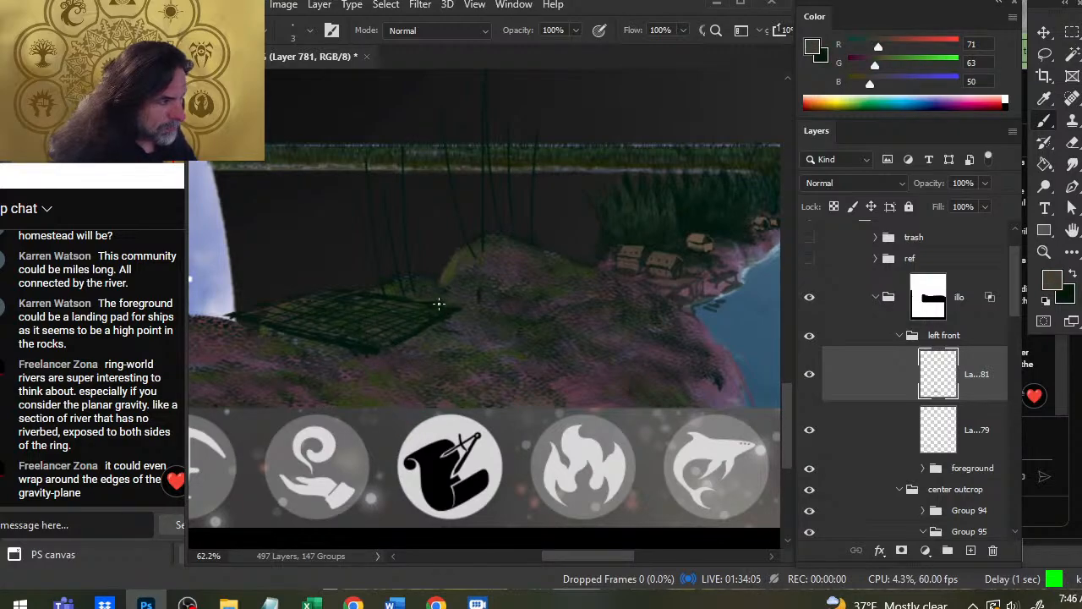
drag(353, 318, 353, 340)
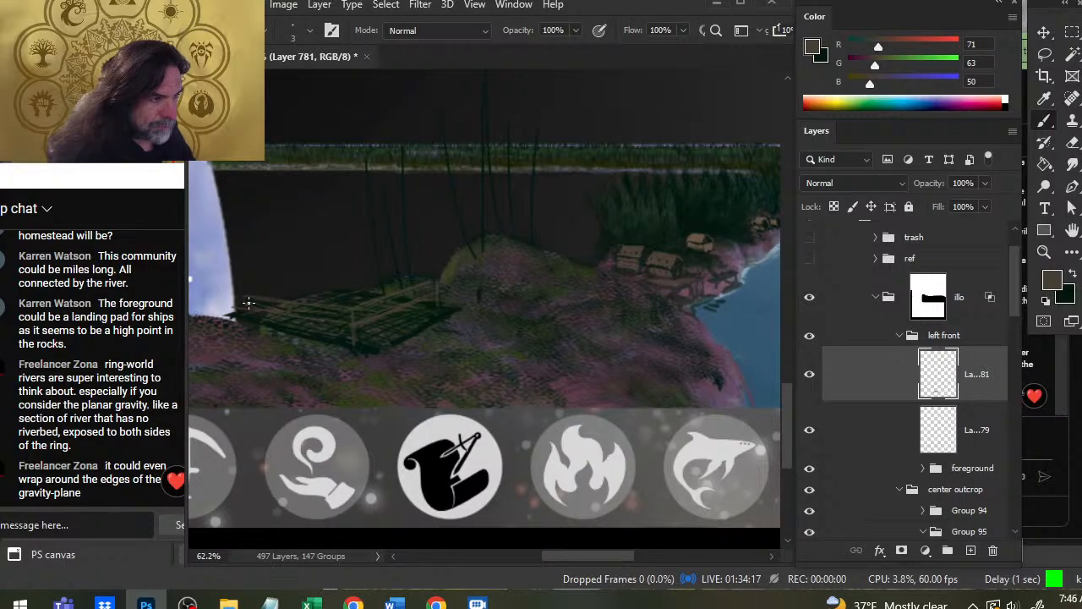
key(ctrl)
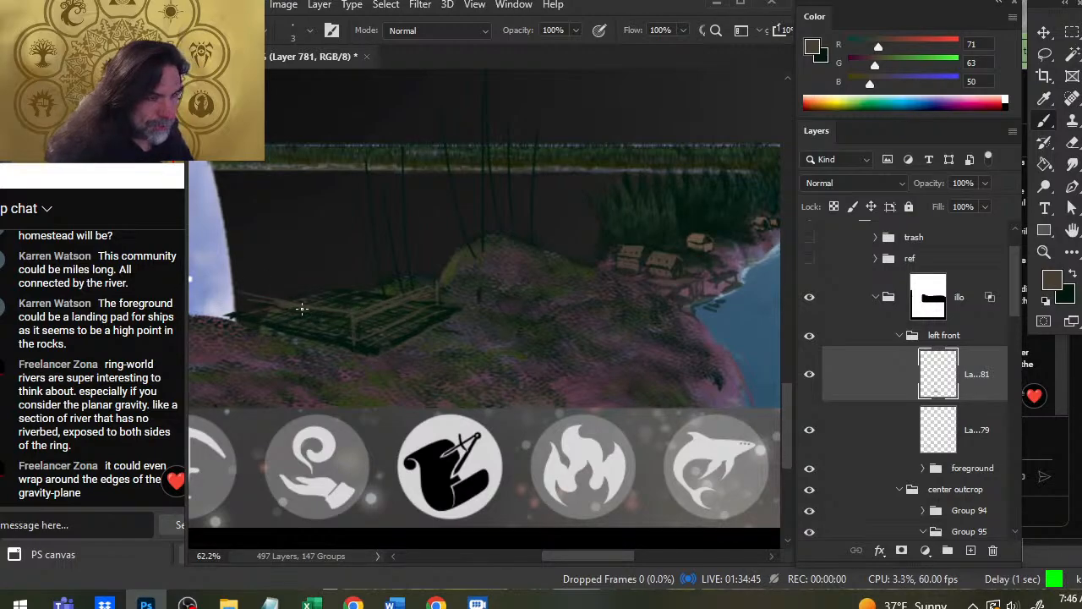
key(e)
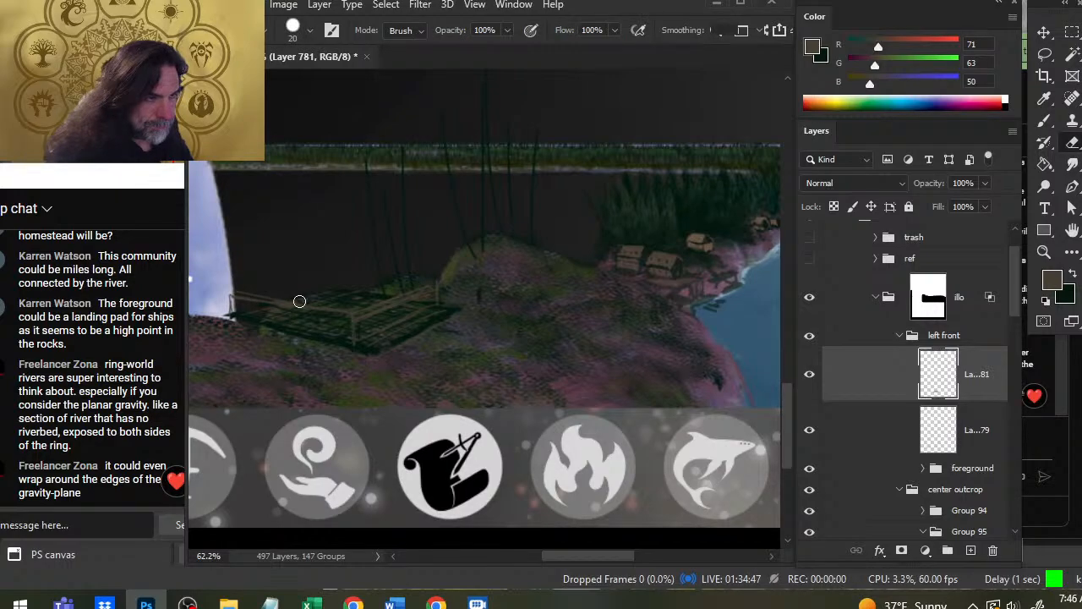
key(b)
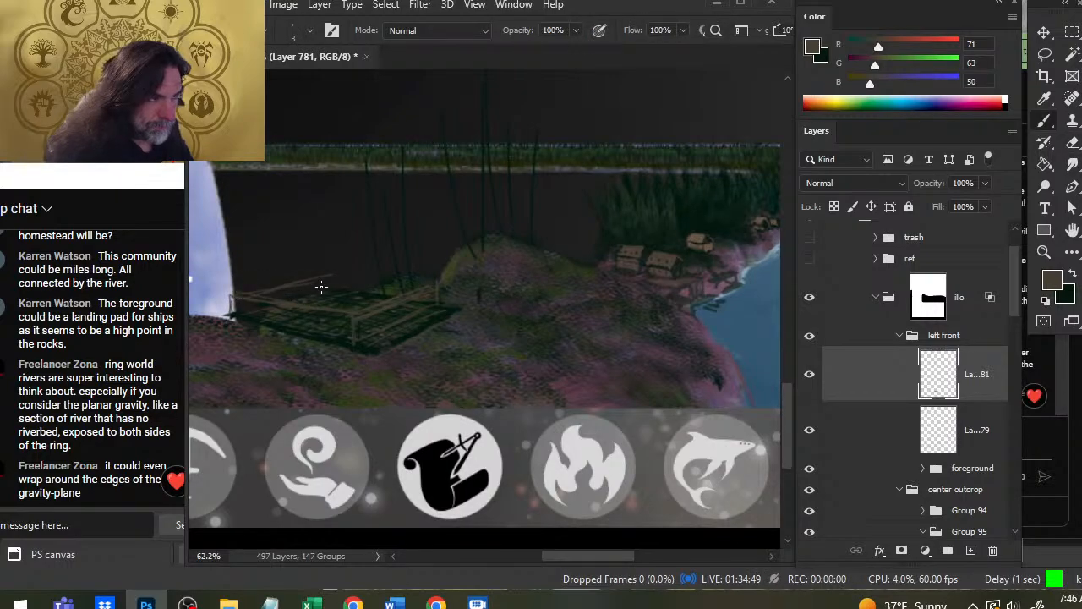
drag(325, 278, 412, 282)
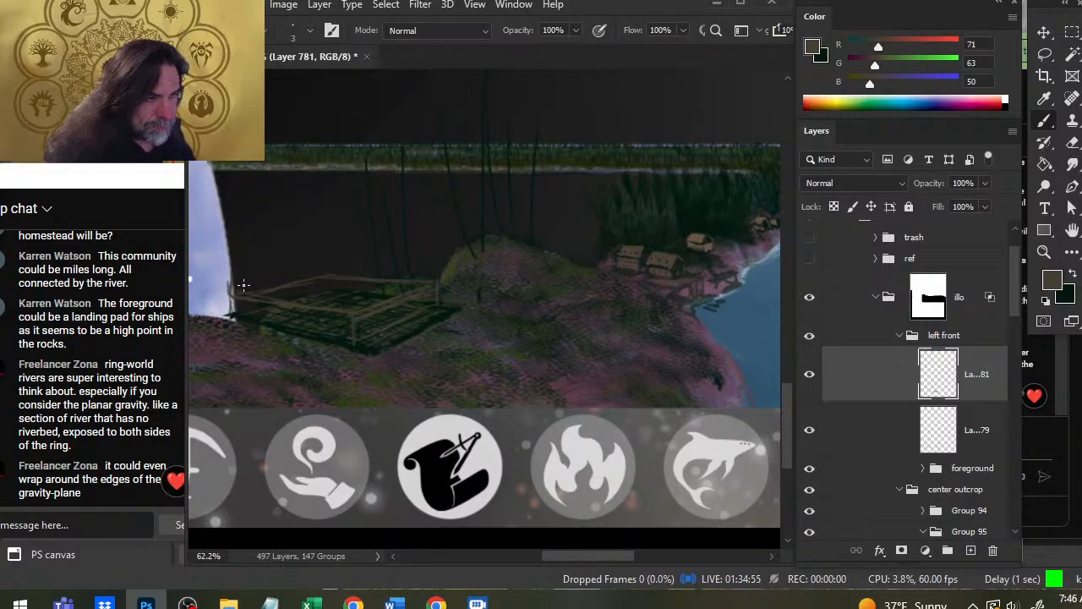
Extend the posts upward and draw a second, higher grey-brown rail around the platform frame, redoing the line of its back left side.
drag(231, 276, 340, 291)
mouse_move(264, 276)
mouse_down()
mouse_move(361, 299)
mouse_move(352, 286)
mouse_move(355, 316)
mouse_up()
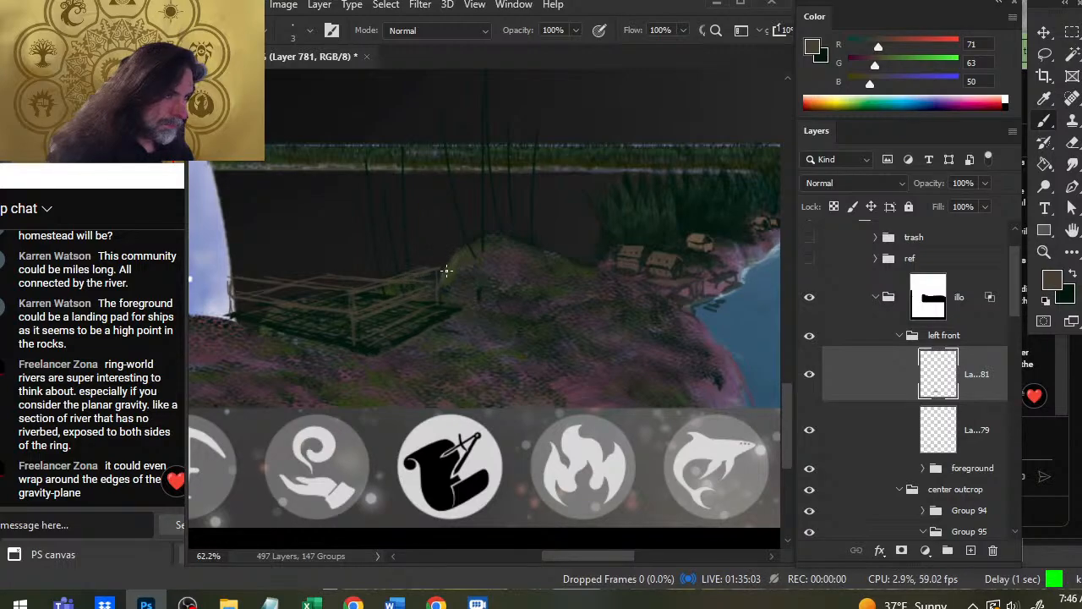
drag(439, 269, 330, 259)
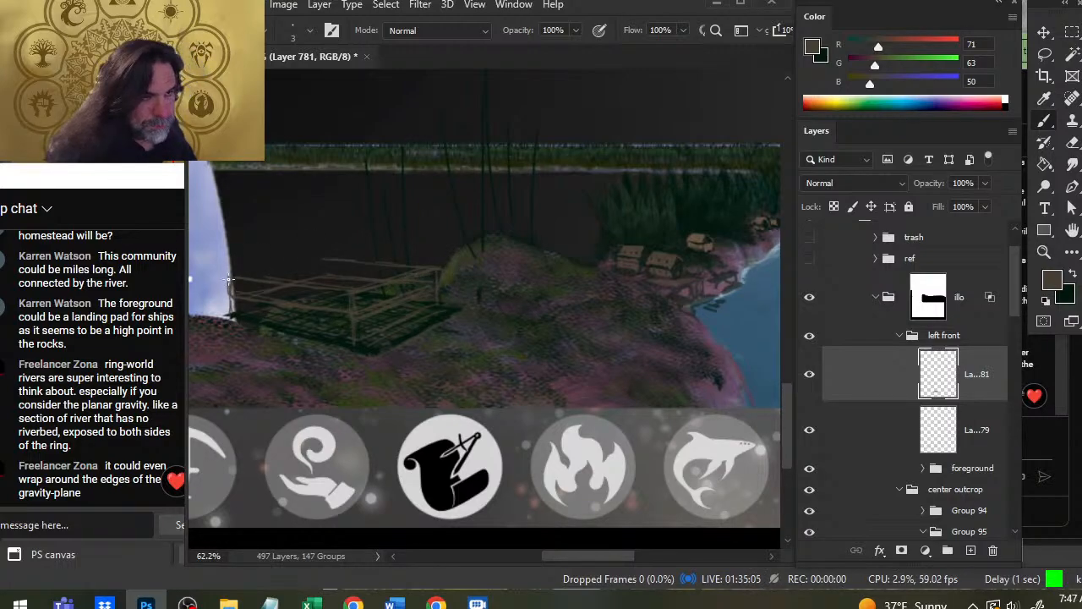
key(e)
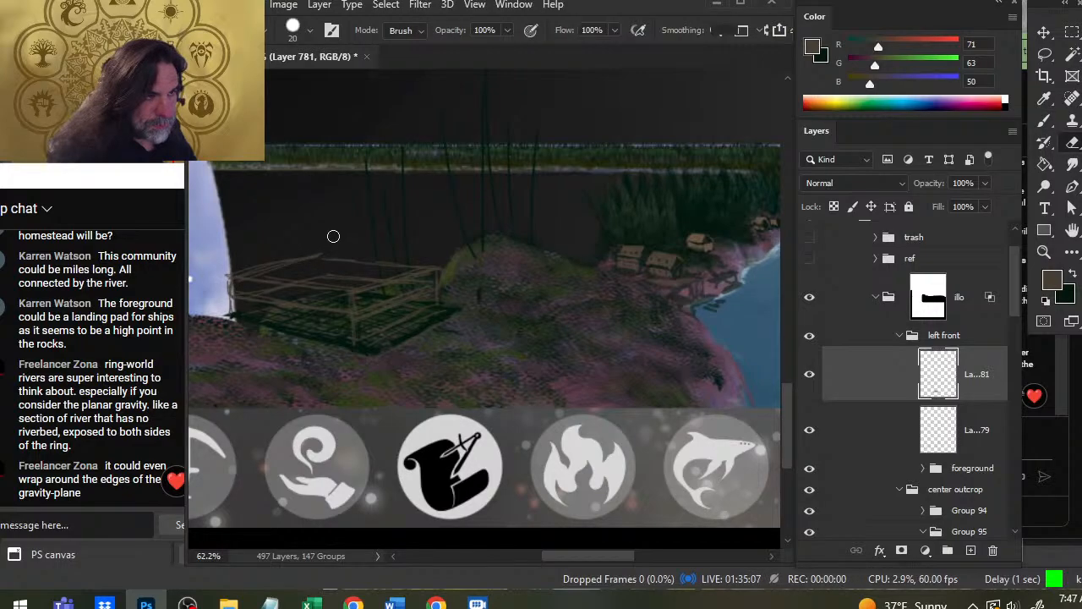
key(b)
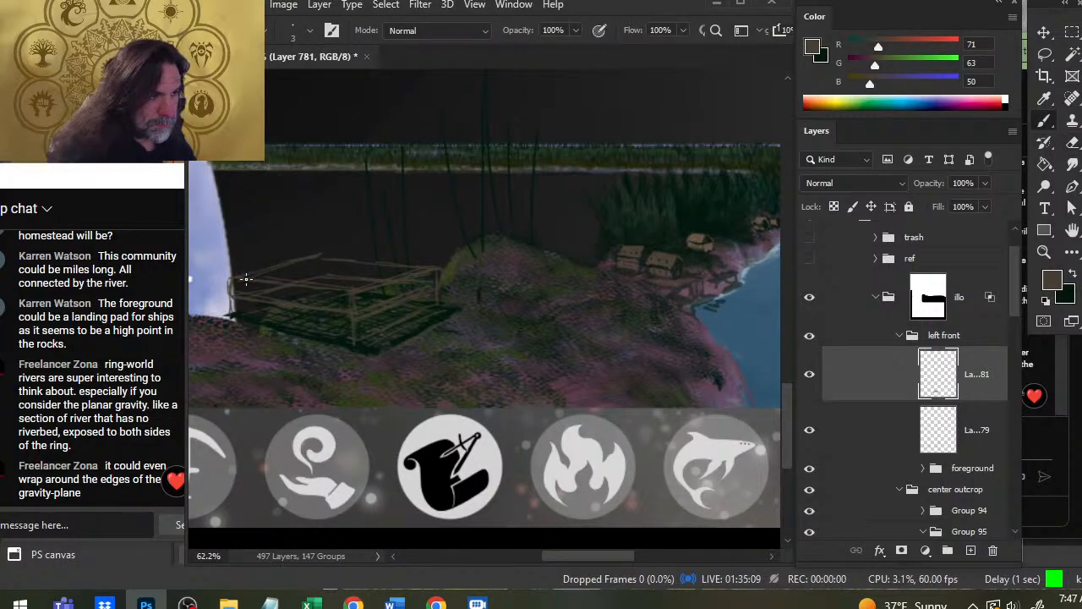
key(e)
key(b)
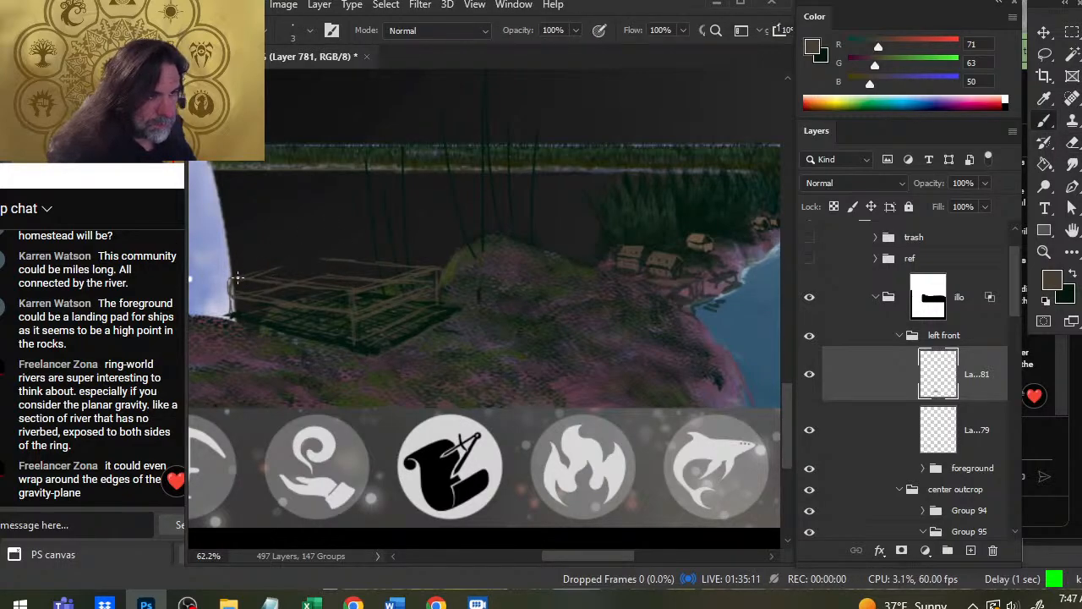
drag(231, 276, 312, 259)
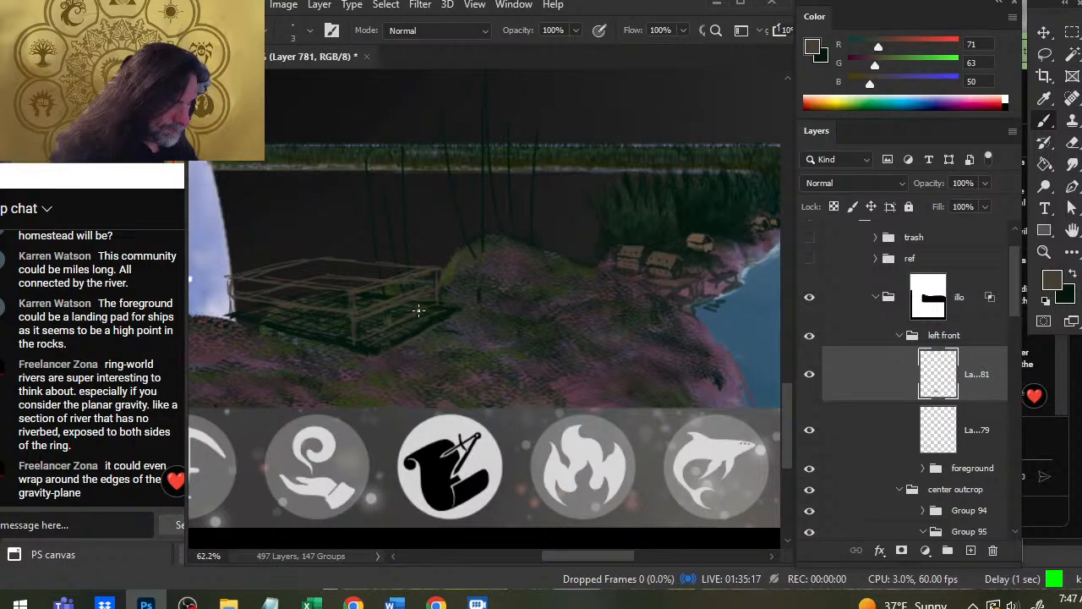
Add grey-brown (71, 63, 50) and dark green (2, 23, 14) beams and shading to the right-hand side of the platform frame.
alt+click(386, 317)
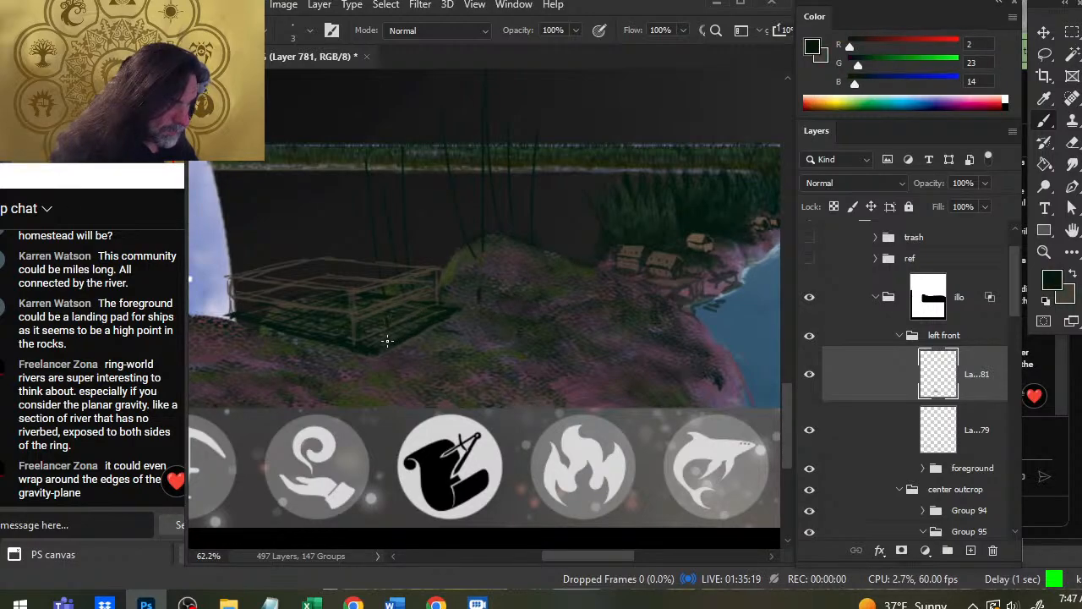
key(x)
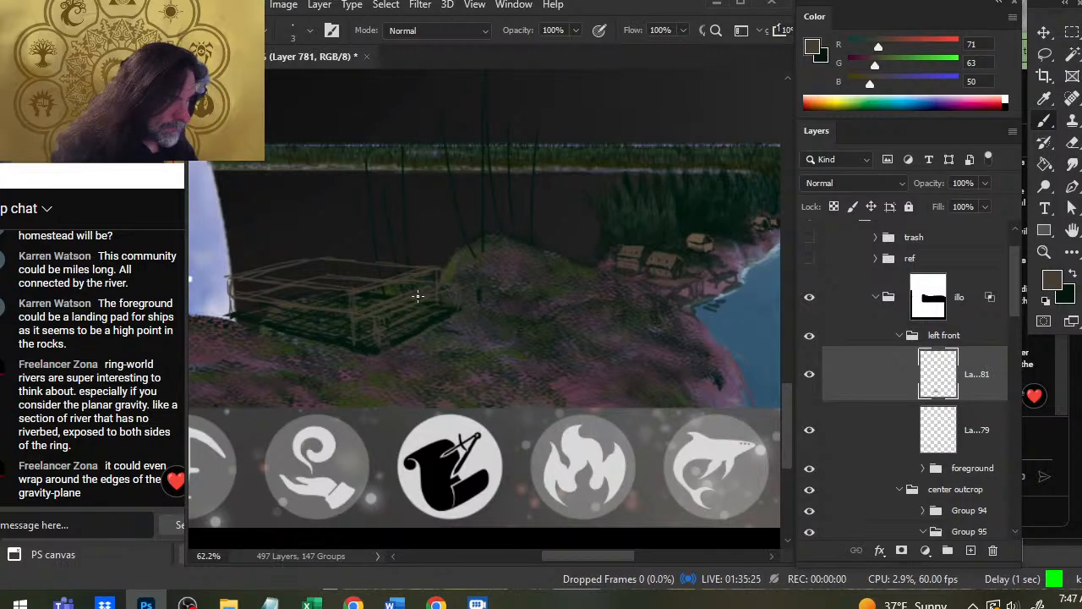
key(x)
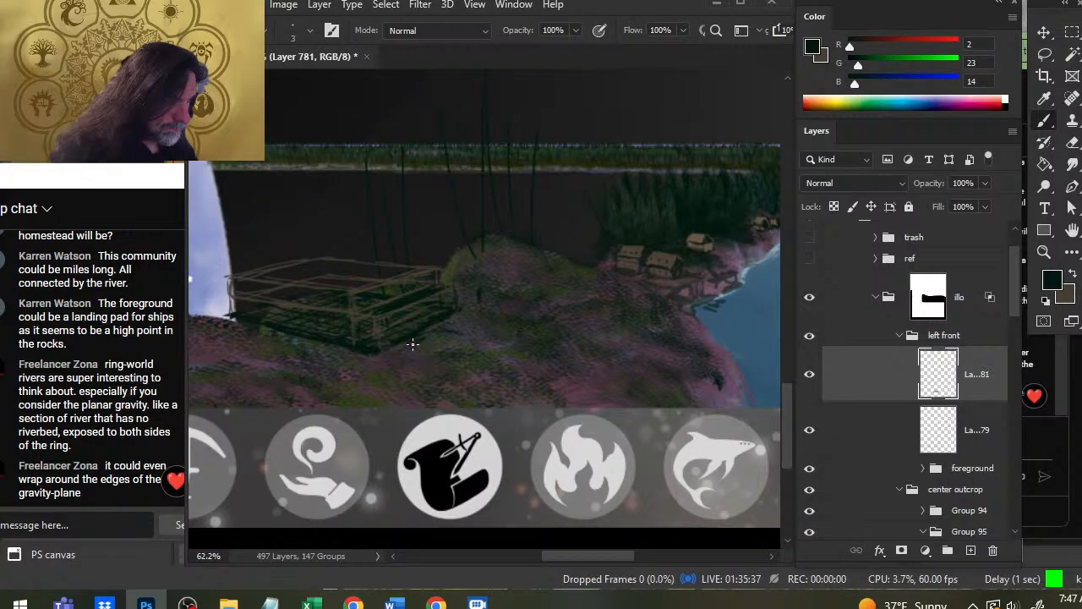
Draw a dark green (2, 23, 14) ground contour from the platform's front corner across the slope beside it, erasing and redoing uneven parts.
key(e)
key(b)
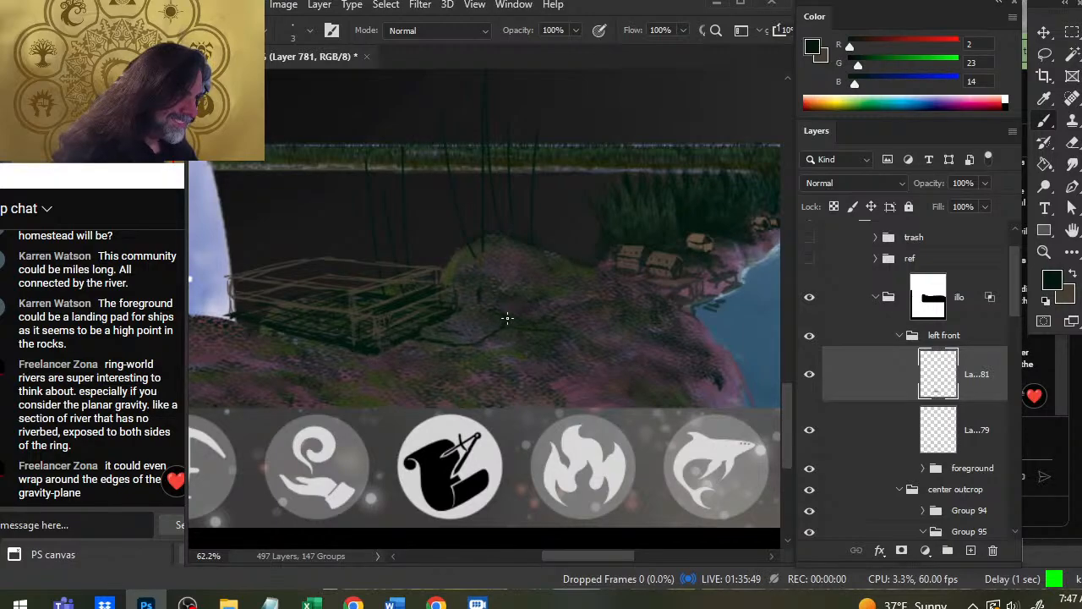
key(e)
drag(519, 312, 536, 326)
key(b)
key(e)
key(b)
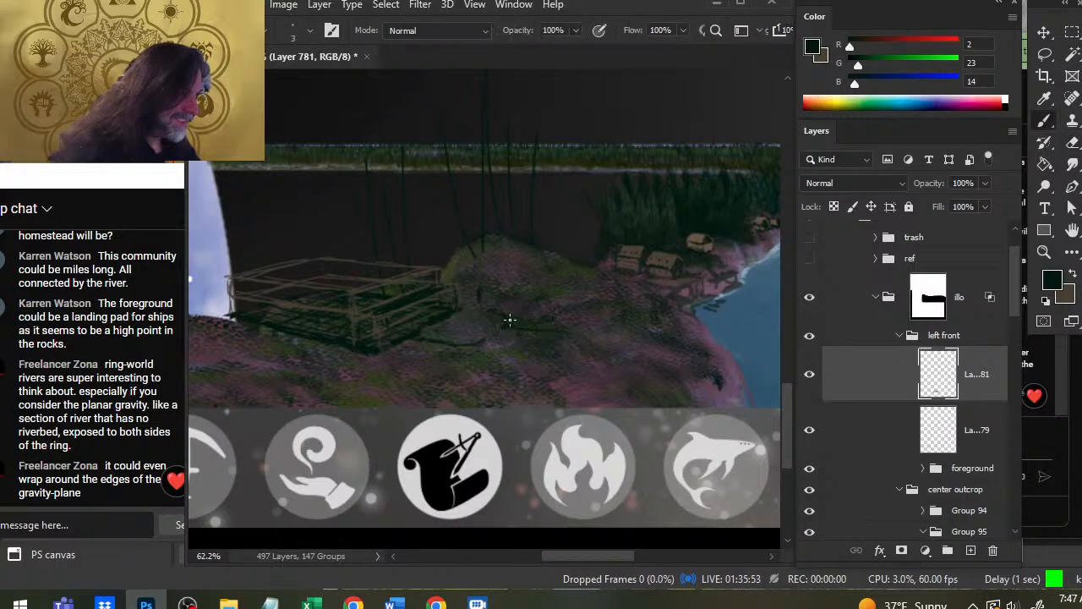
key(e)
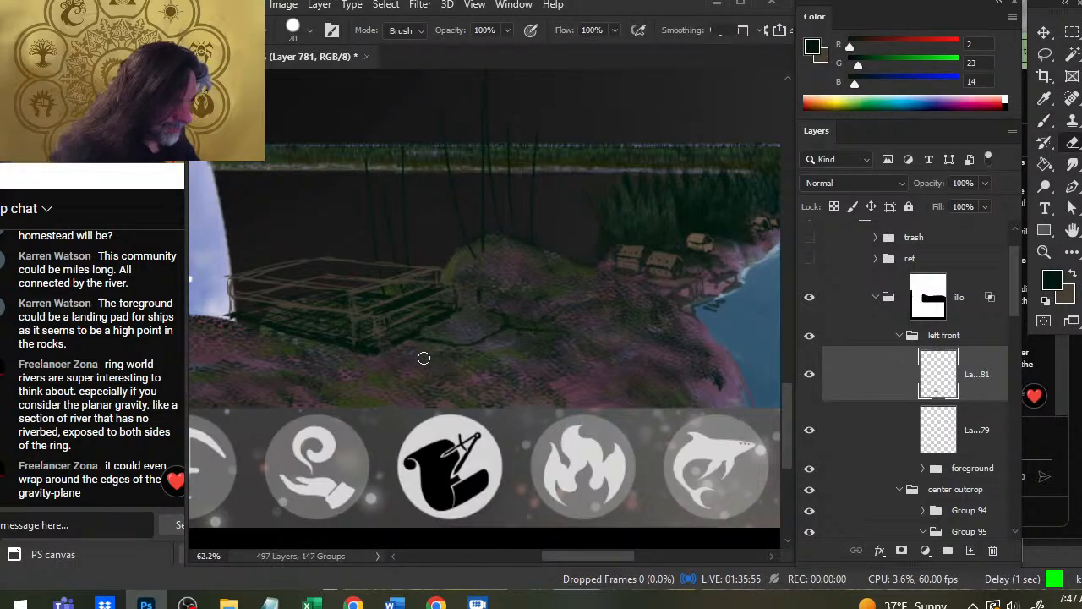
key(b)
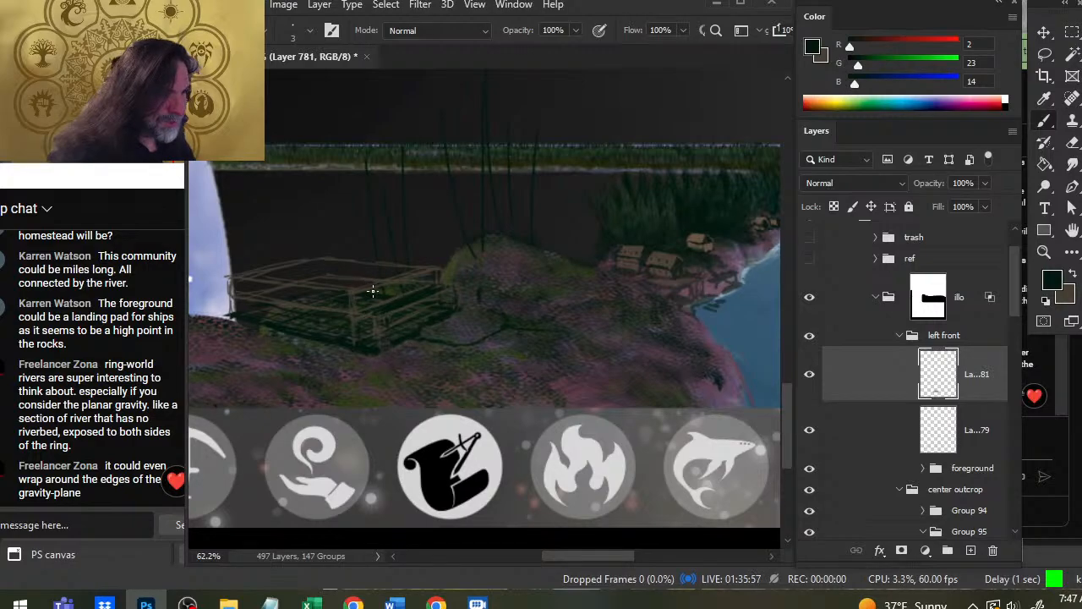
Draw a pitched gable over the right-hand end of the platform frame in grey-brown (71, 63, 50), trimming stray line ends.
alt+click(356, 286)
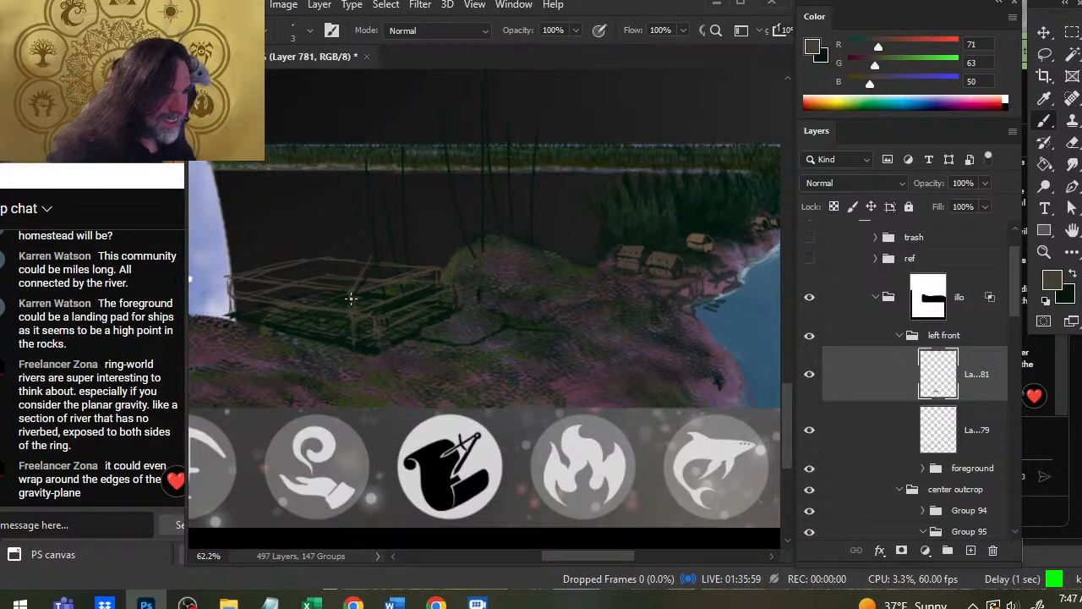
drag(350, 299, 377, 251)
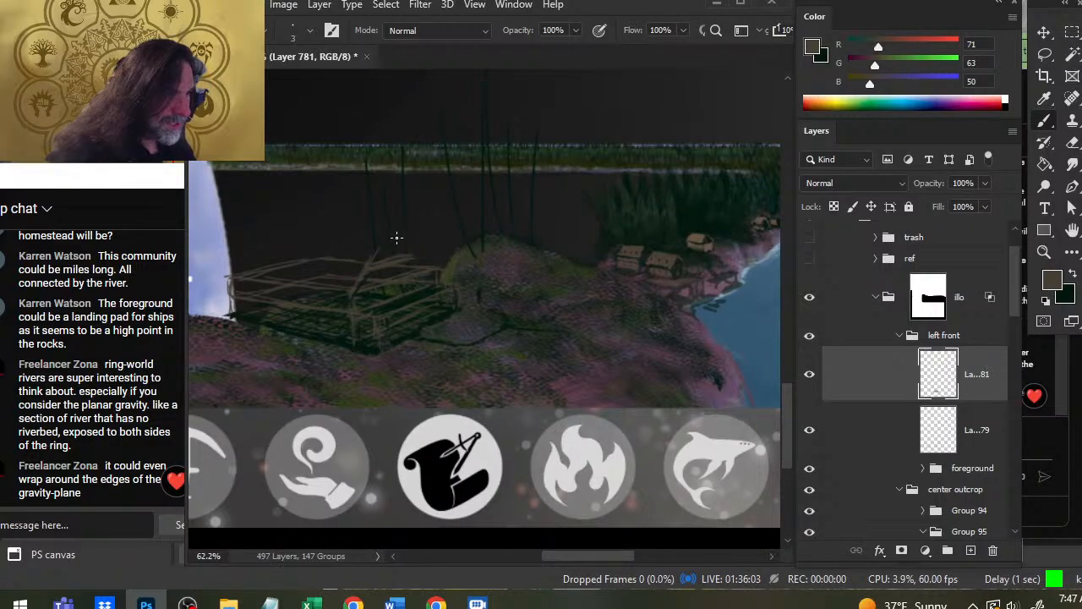
mouse_move(380, 241)
mouse_down()
mouse_move(394, 236)
mouse_move(425, 258)
mouse_up()
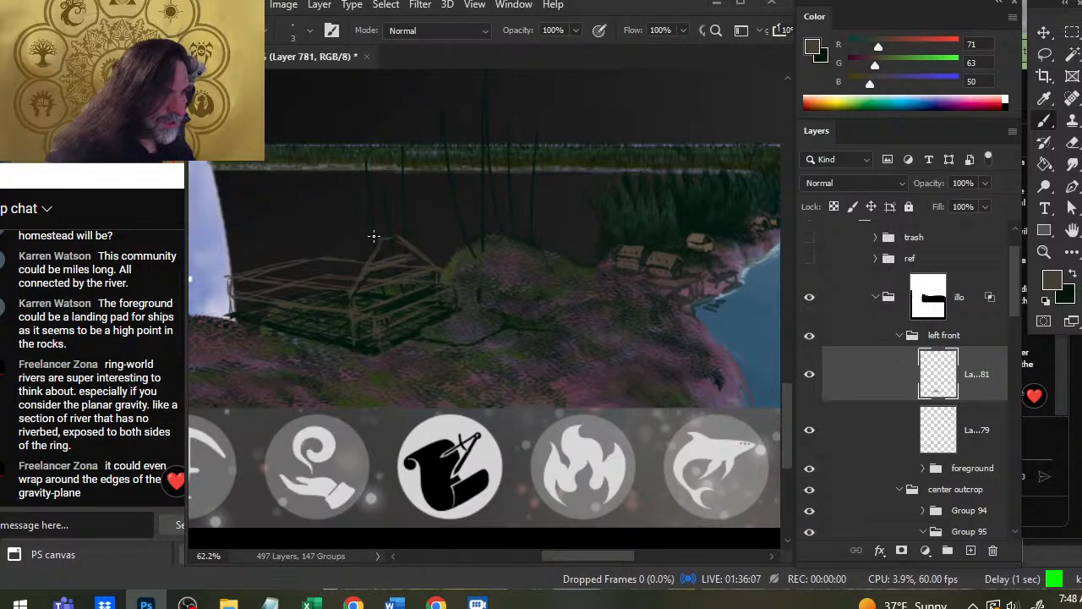
drag(374, 235, 376, 352)
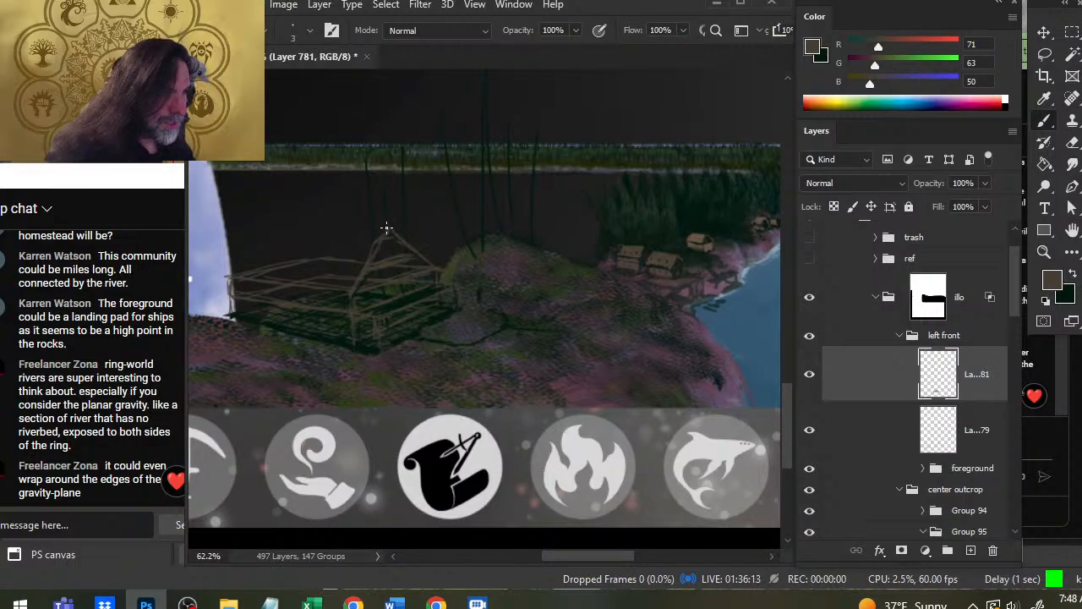
key(e)
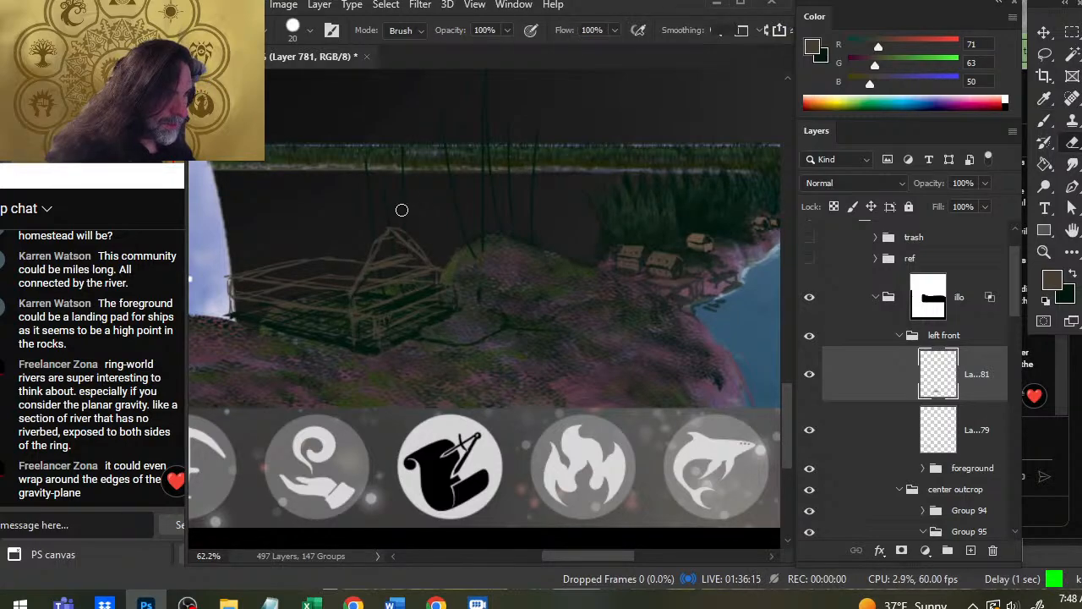
key(b)
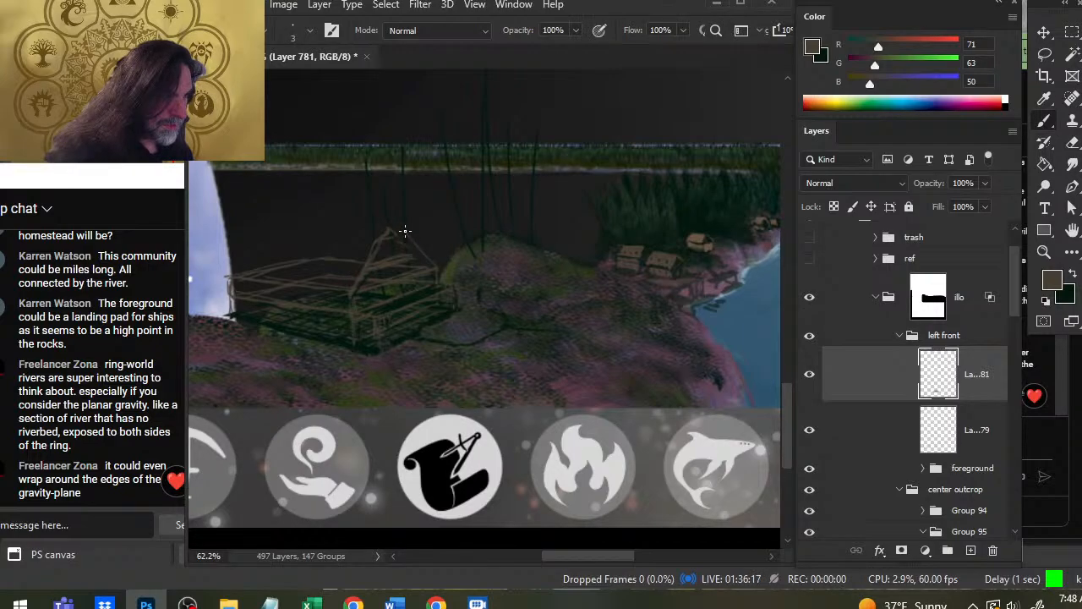
drag(405, 231, 432, 267)
Draw the grey-brown roof ridge from the gable peak and a sloping rafter at the far left end, erasing the overshoot at that peak.
drag(396, 231, 296, 220)
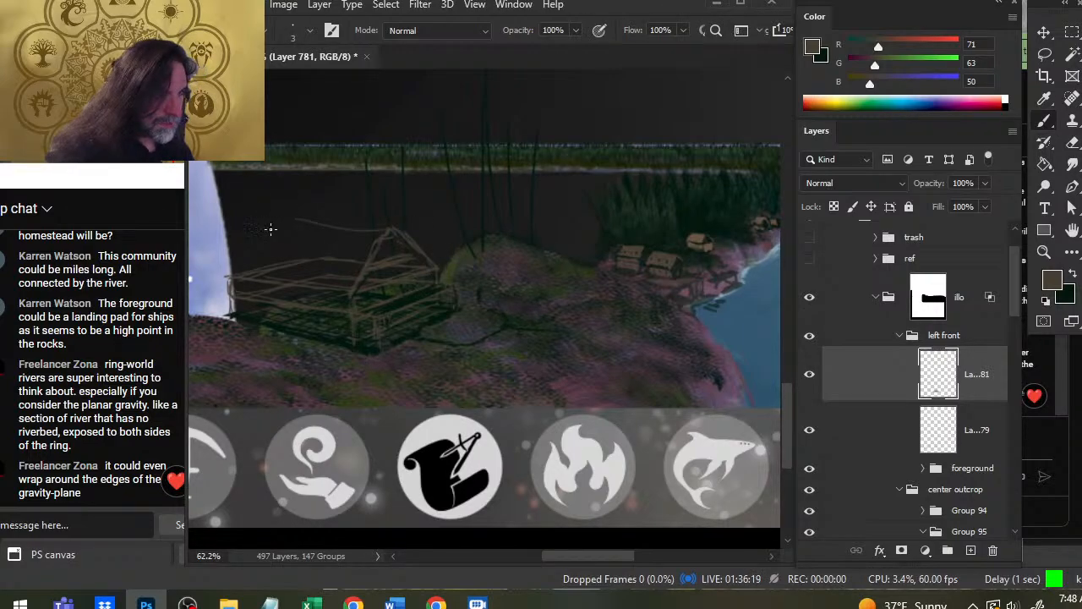
drag(395, 229, 255, 221)
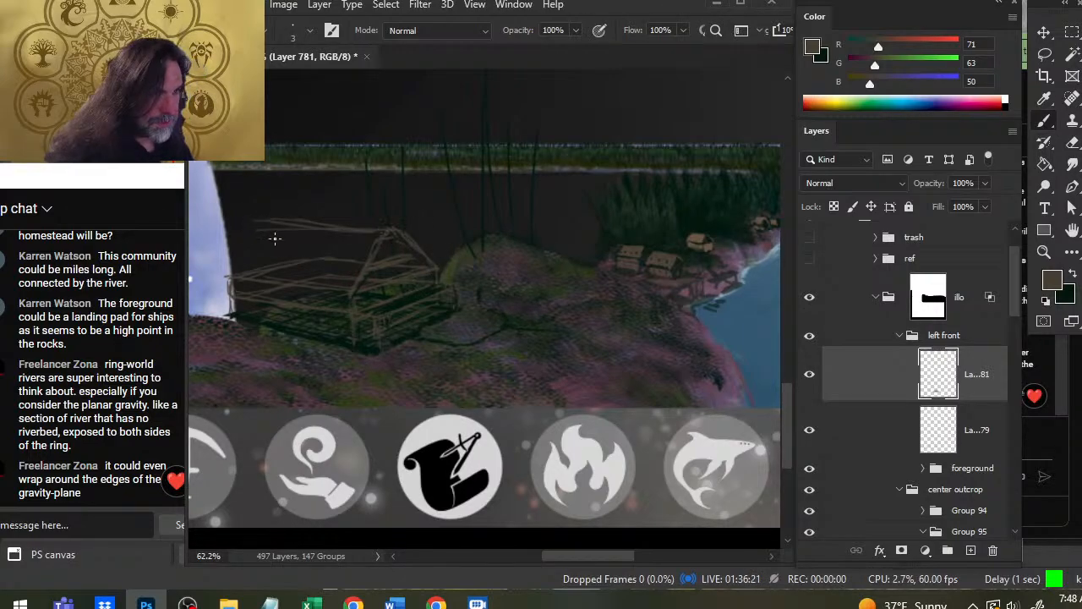
mouse_move(221, 272)
mouse_down()
mouse_move(261, 222)
mouse_move(225, 281)
mouse_up()
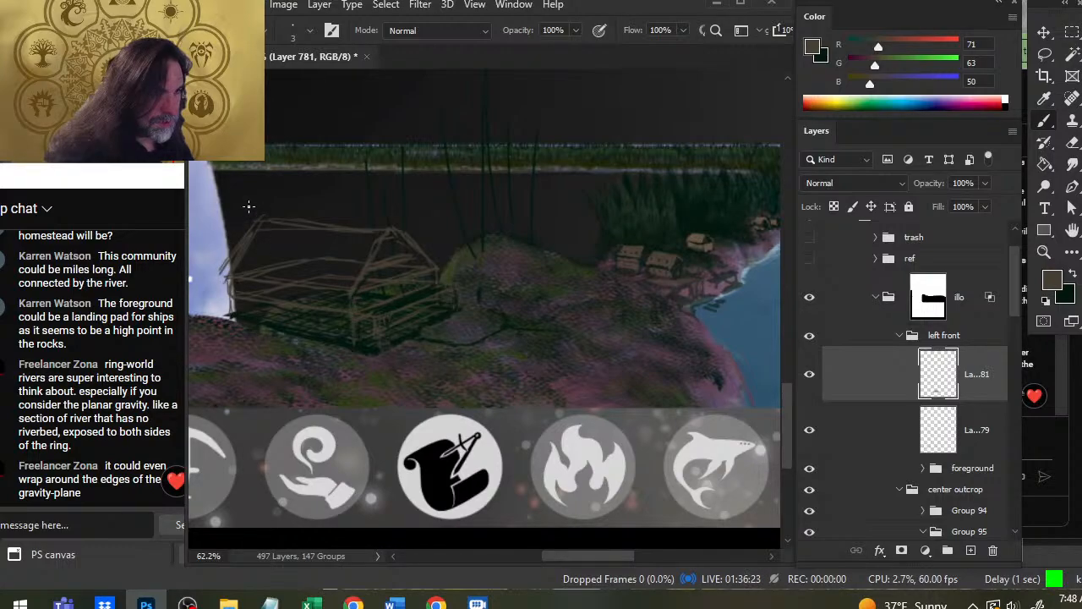
key(e)
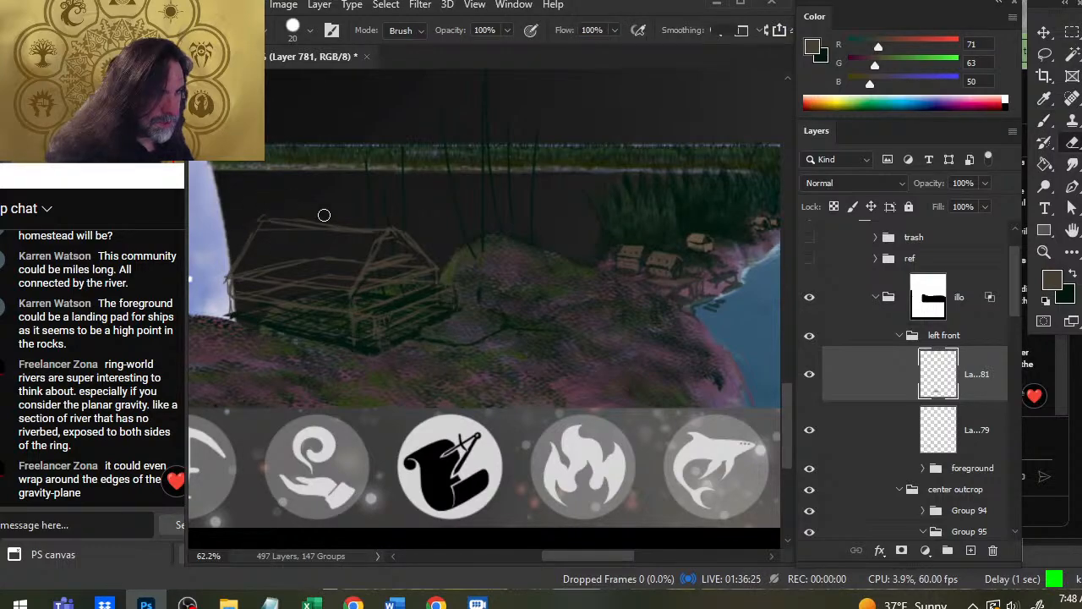
key(b)
key(e)
mouse_move(257, 217)
mouse_down()
mouse_move(386, 219)
mouse_move(368, 234)
mouse_move(257, 226)
mouse_up()
key(b)
key(e)
key(b)
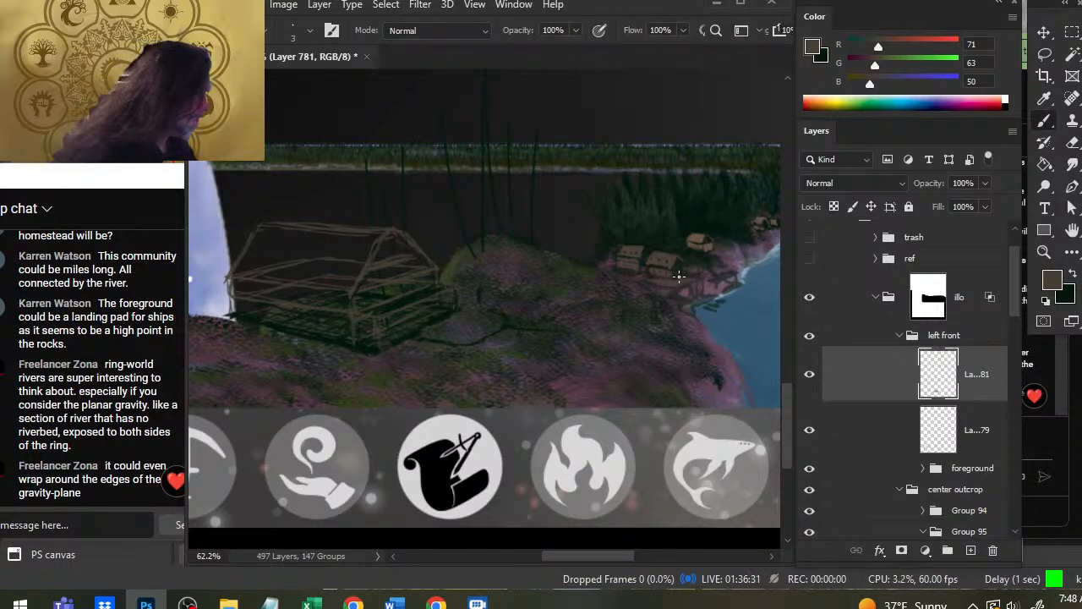
Examine the house frame against the distant huts and the wider landscape at different zoom levels.
alt+click(655, 271)
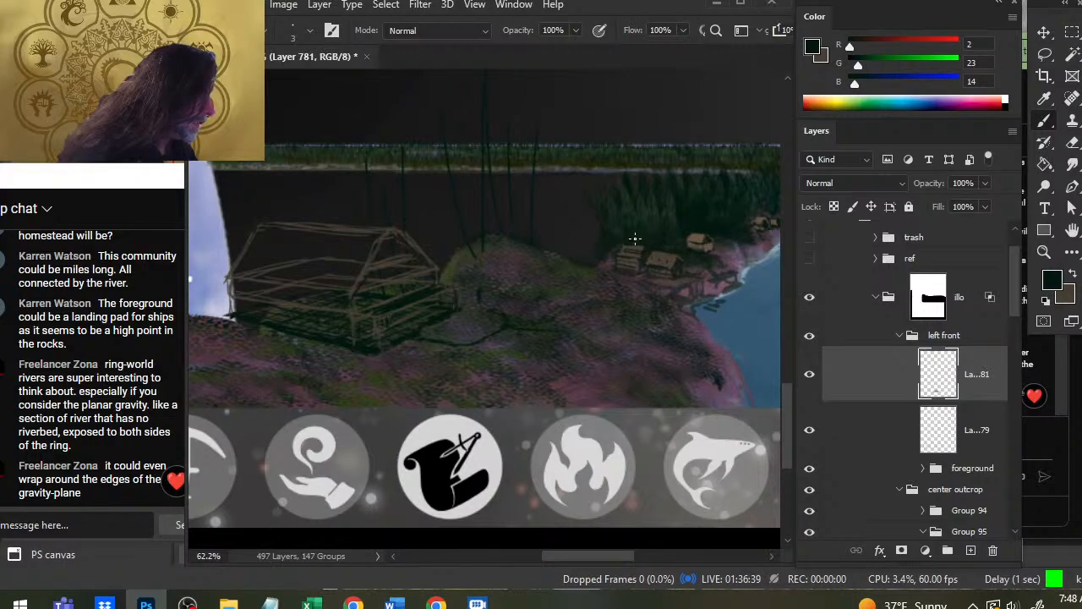
drag(610, 252, 608, 268)
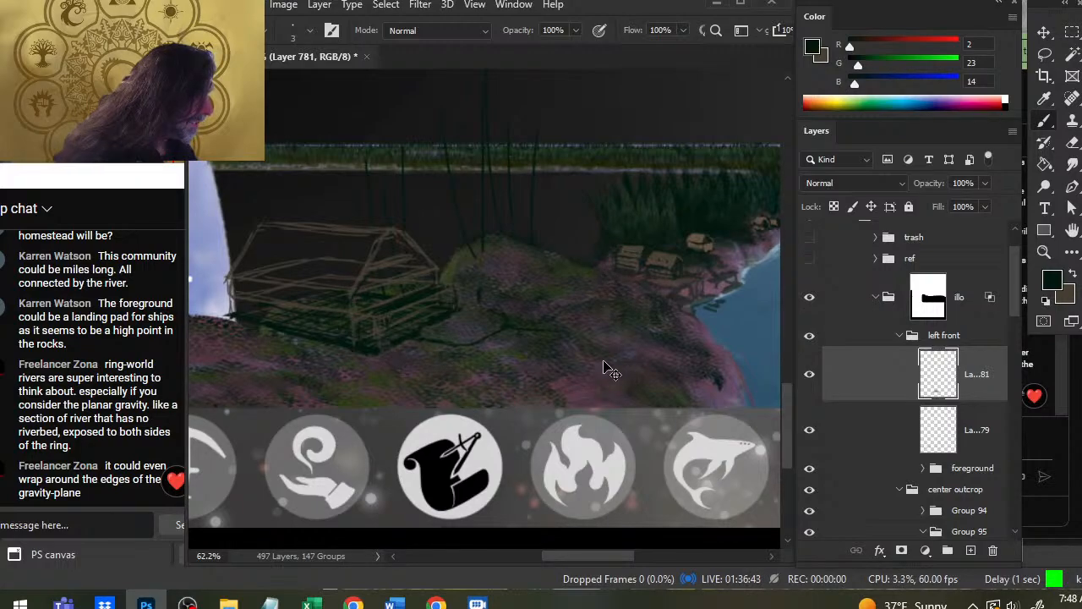
drag(622, 353, 498, 338)
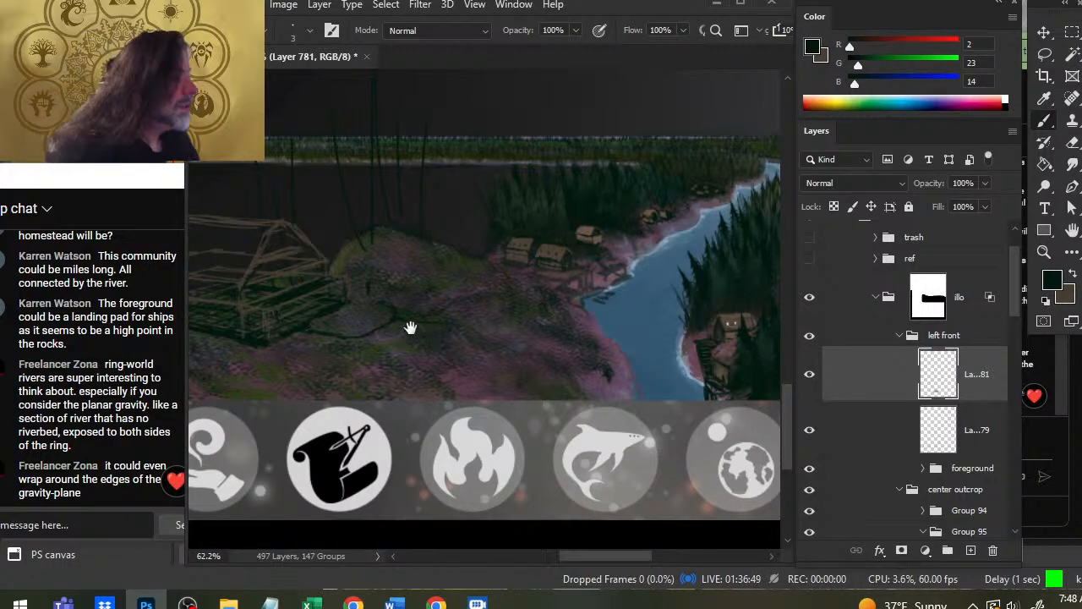
mouse_move(372, 359)
mouse_down()
mouse_move(565, 345)
mouse_move(429, 357)
mouse_up()
key(z)
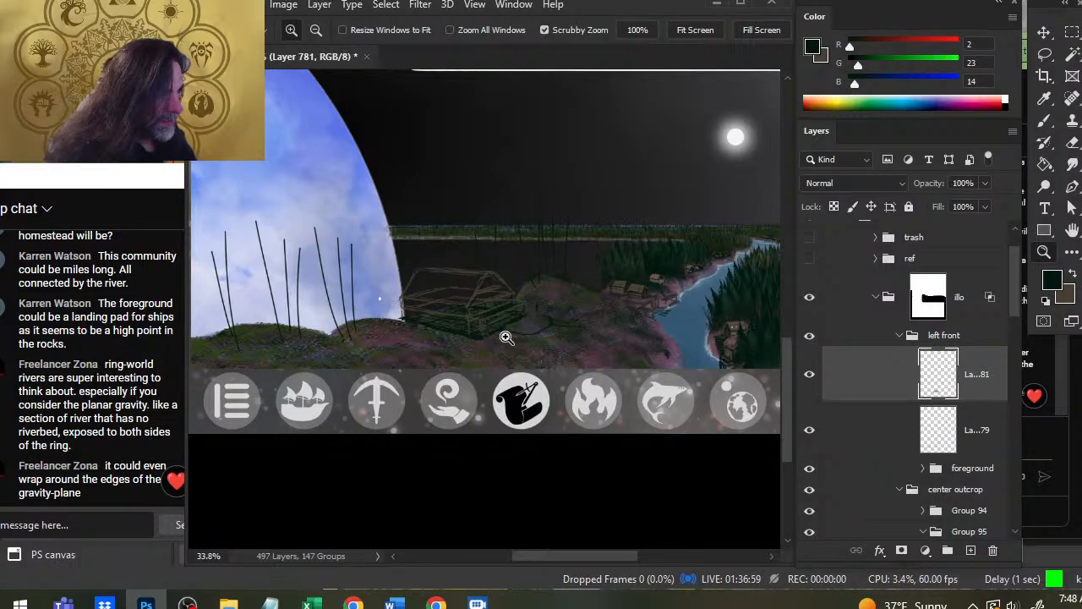
drag(508, 335, 526, 379)
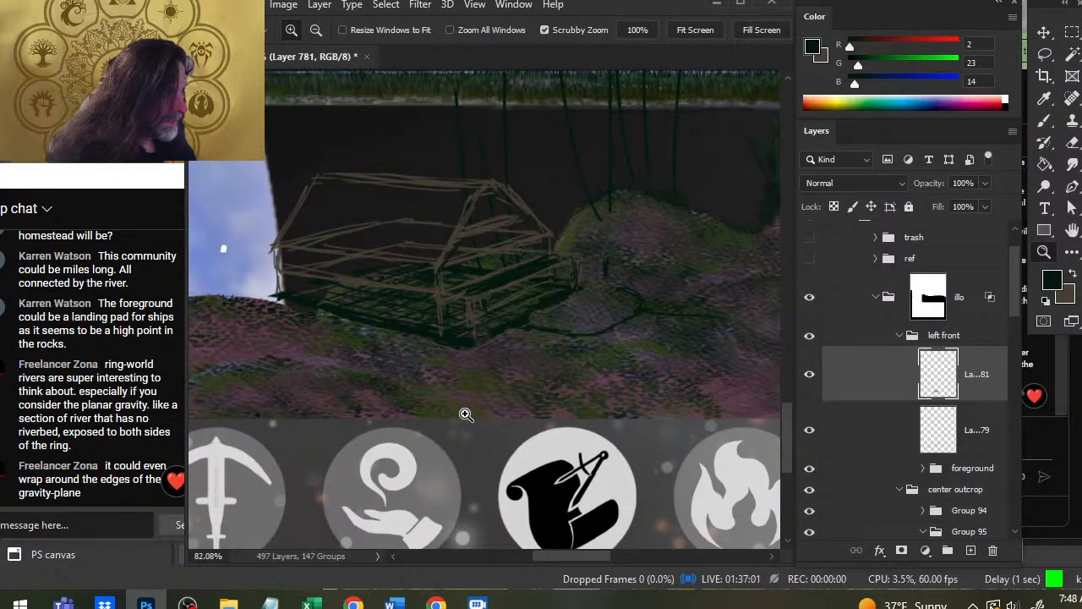
key(b)
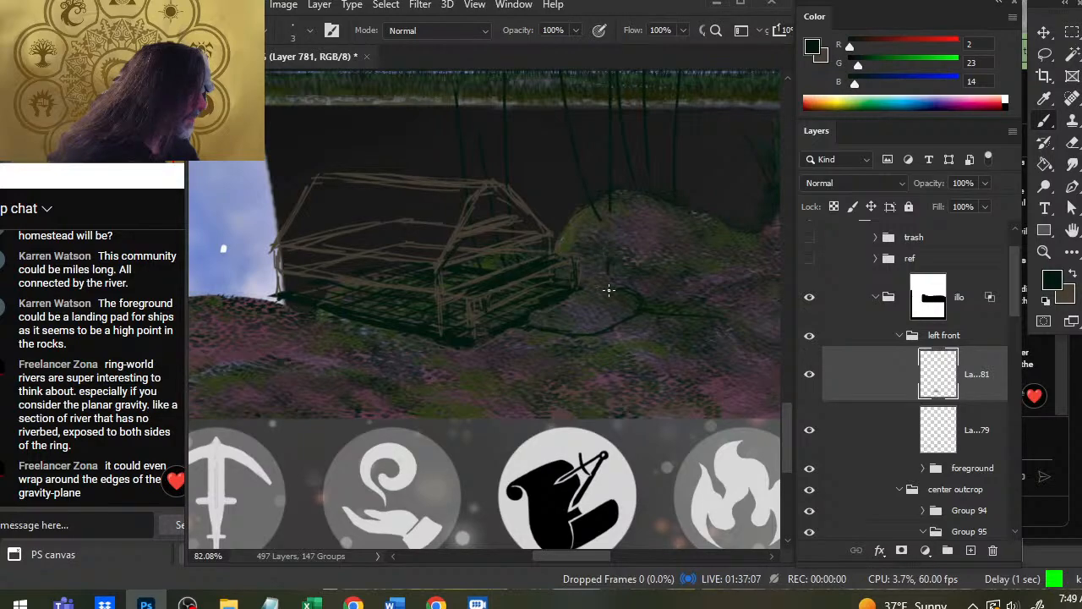
key(v)
mouse_move(611, 261)
mouse_down()
mouse_move(570, 301)
mouse_move(532, 307)
mouse_move(376, 287)
mouse_move(454, 292)
mouse_move(395, 265)
mouse_move(430, 275)
mouse_move(566, 242)
mouse_move(517, 262)
mouse_move(399, 258)
mouse_move(401, 279)
mouse_move(638, 296)
mouse_move(651, 287)
mouse_up()
key(l)
drag(614, 350, 486, 367)
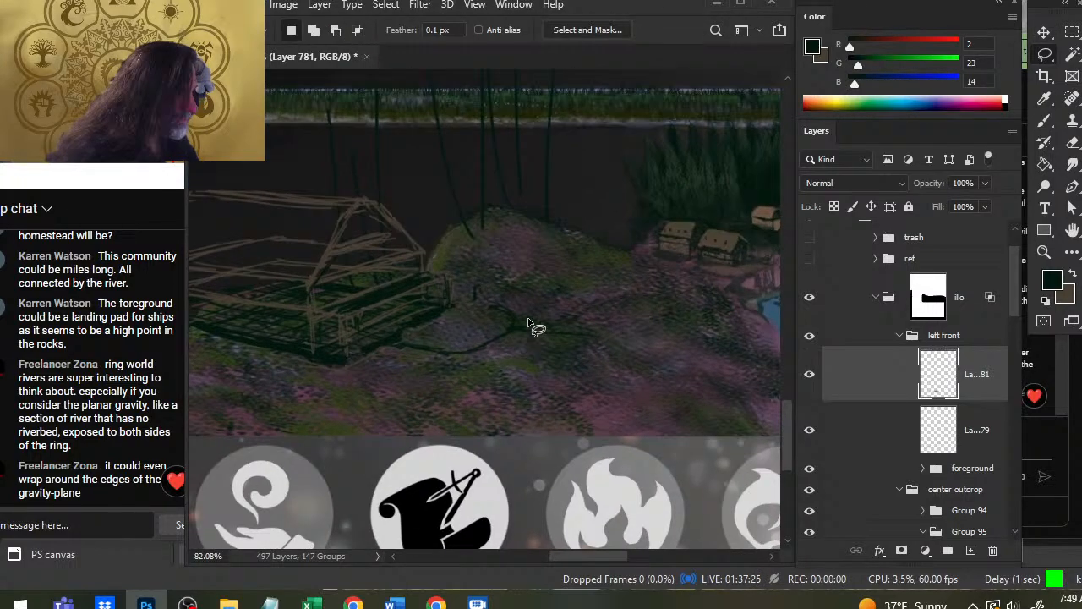
key(b)
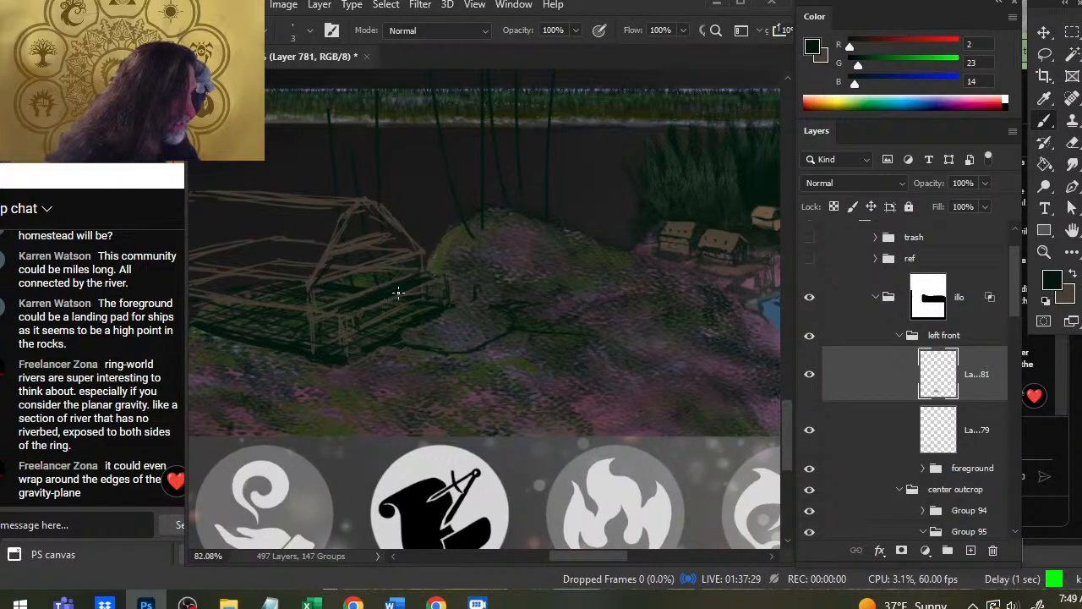
mouse_move(334, 341)
mouse_down()
mouse_move(532, 307)
mouse_move(641, 307)
mouse_up()
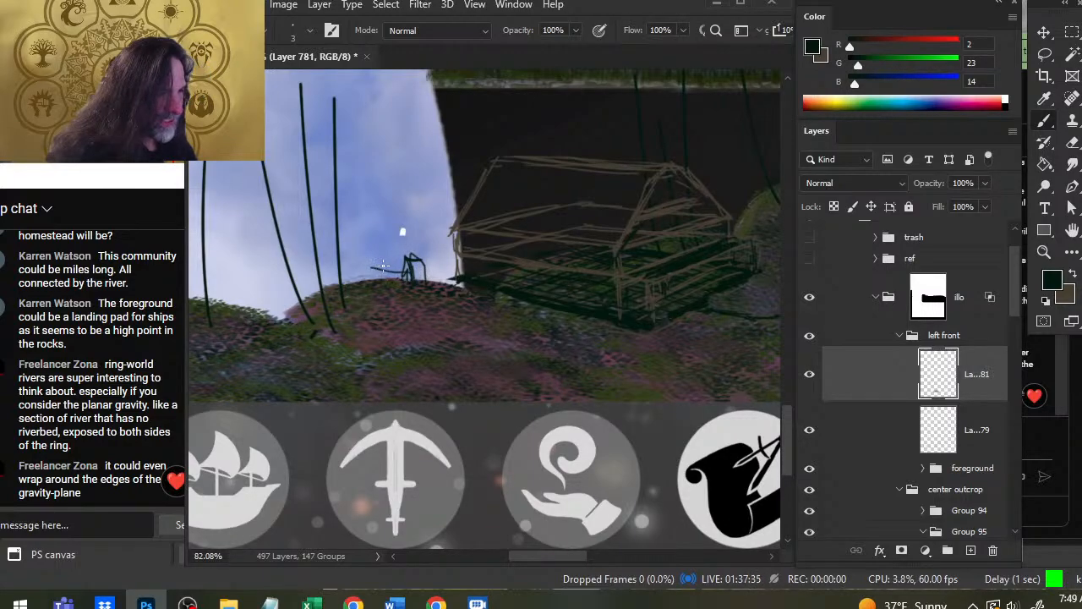
mouse_move(282, 275)
mouse_down()
mouse_move(421, 333)
mouse_move(346, 286)
mouse_move(335, 303)
mouse_up()
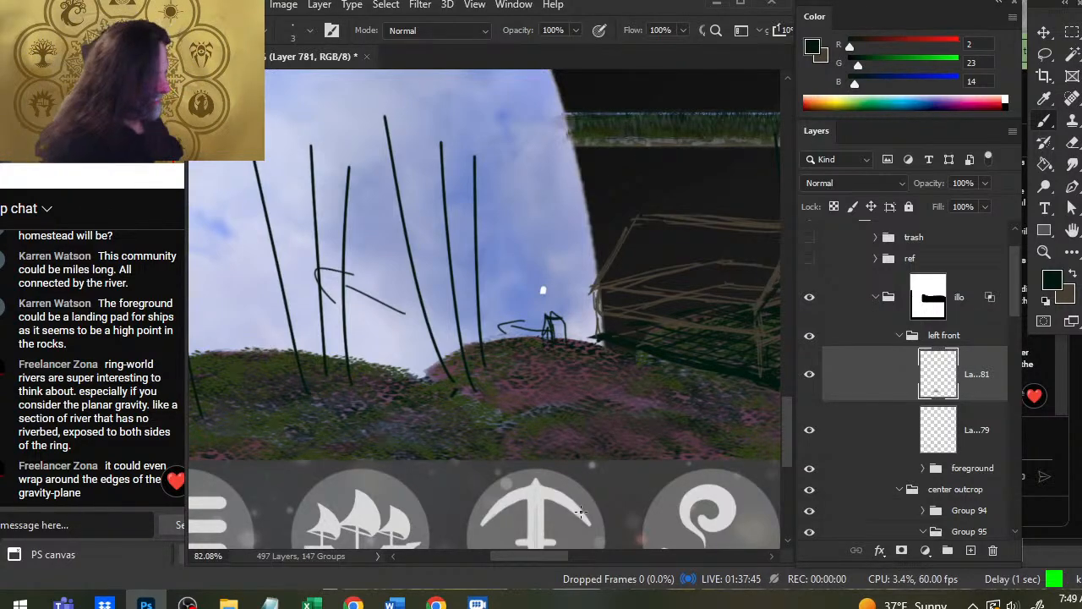
key(e)
drag(319, 273, 337, 254)
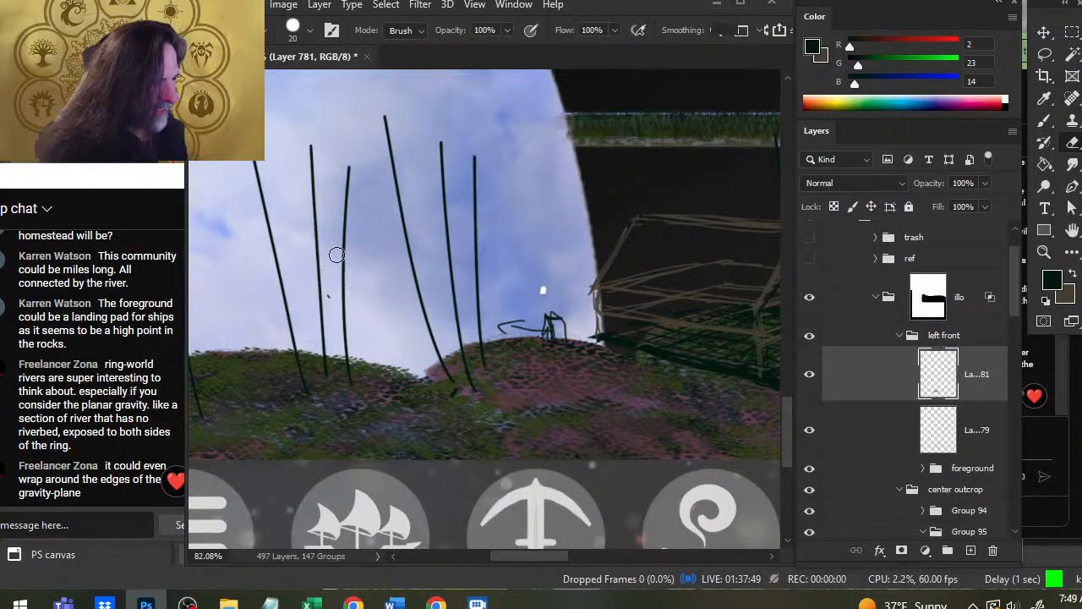
drag(509, 325, 562, 326)
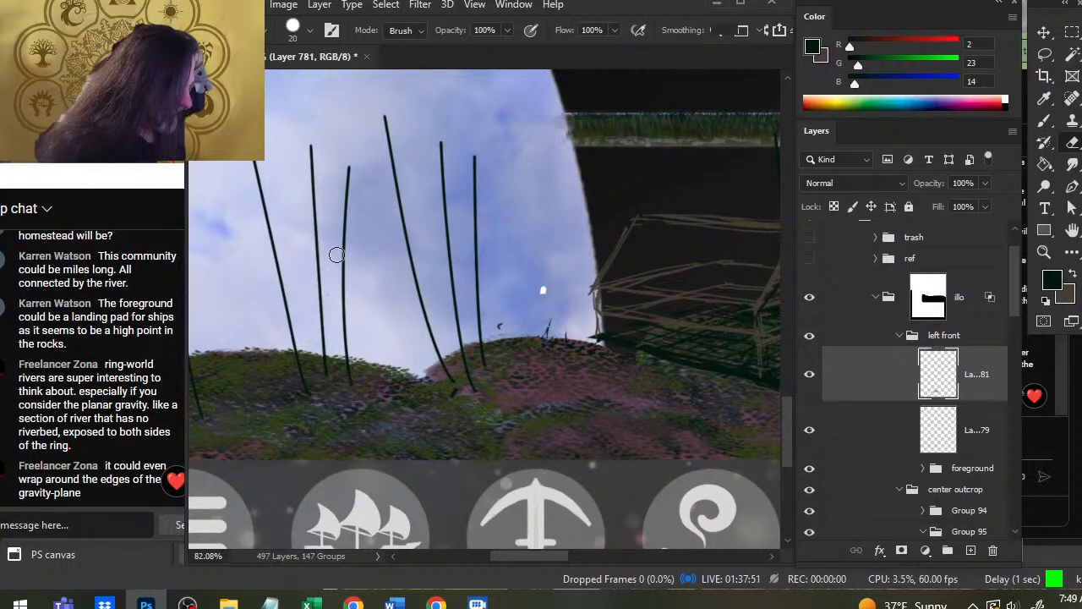
Erase the overshoot at the platform's left corner and draw short dark green (2, 23, 14) support posts beneath that edge.
key(z)
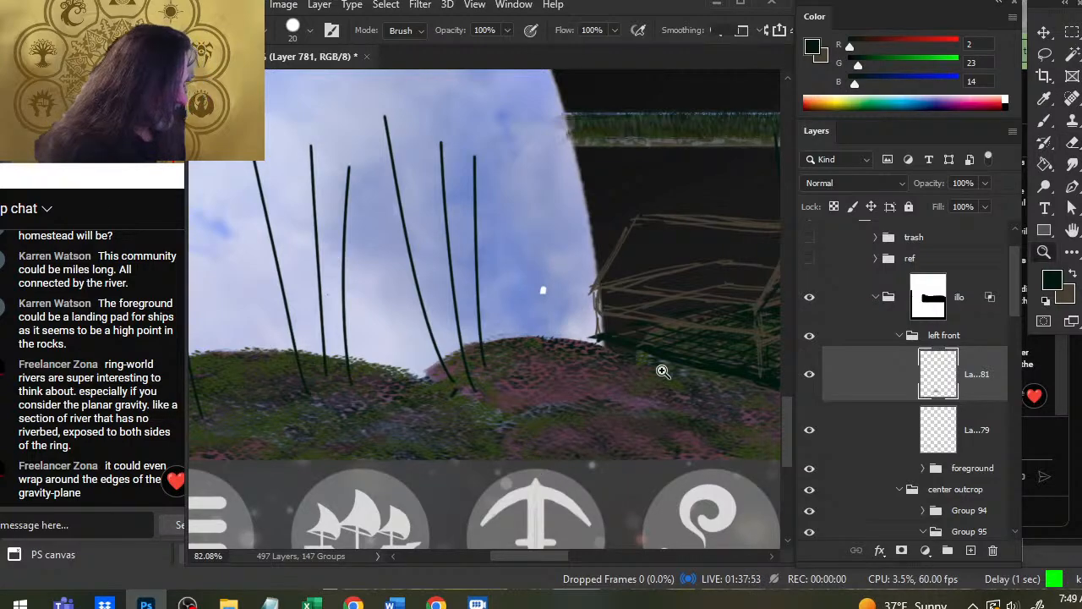
drag(661, 370, 592, 367)
drag(725, 361, 397, 284)
drag(311, 295, 321, 203)
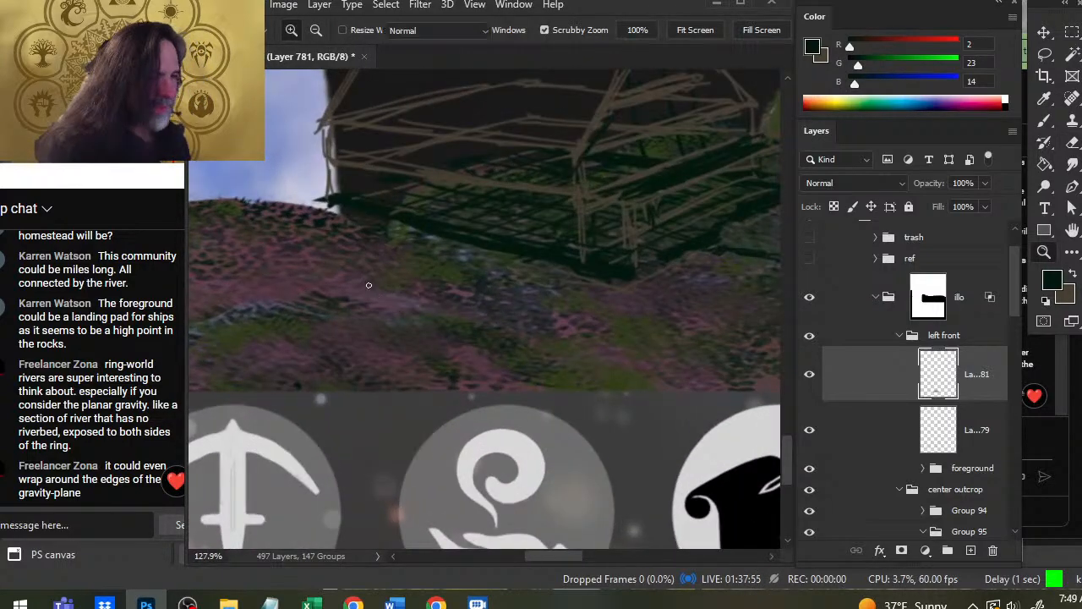
key(b)
key(e)
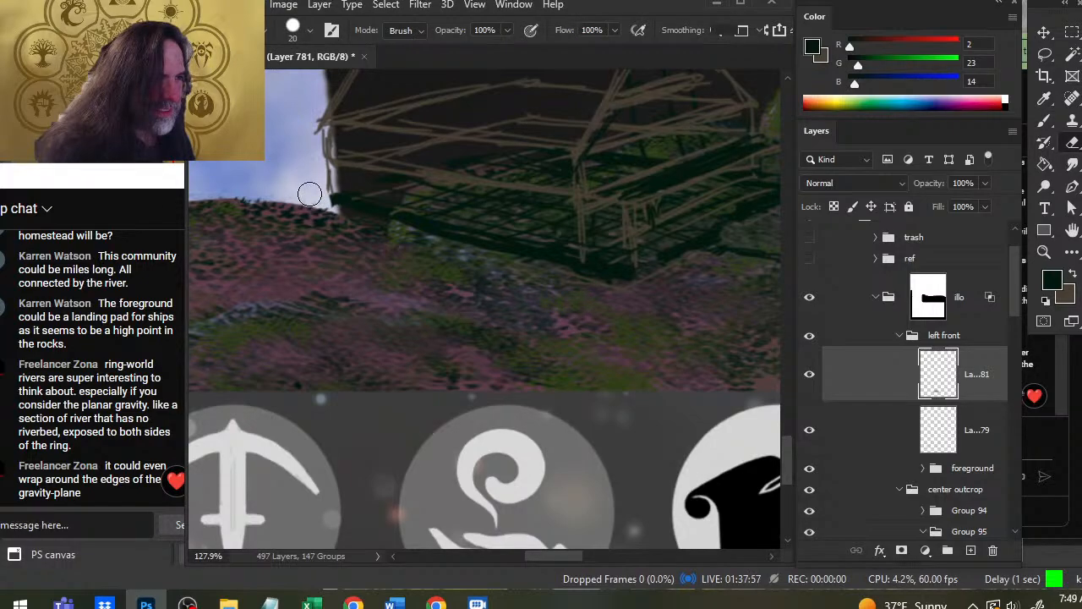
key(b)
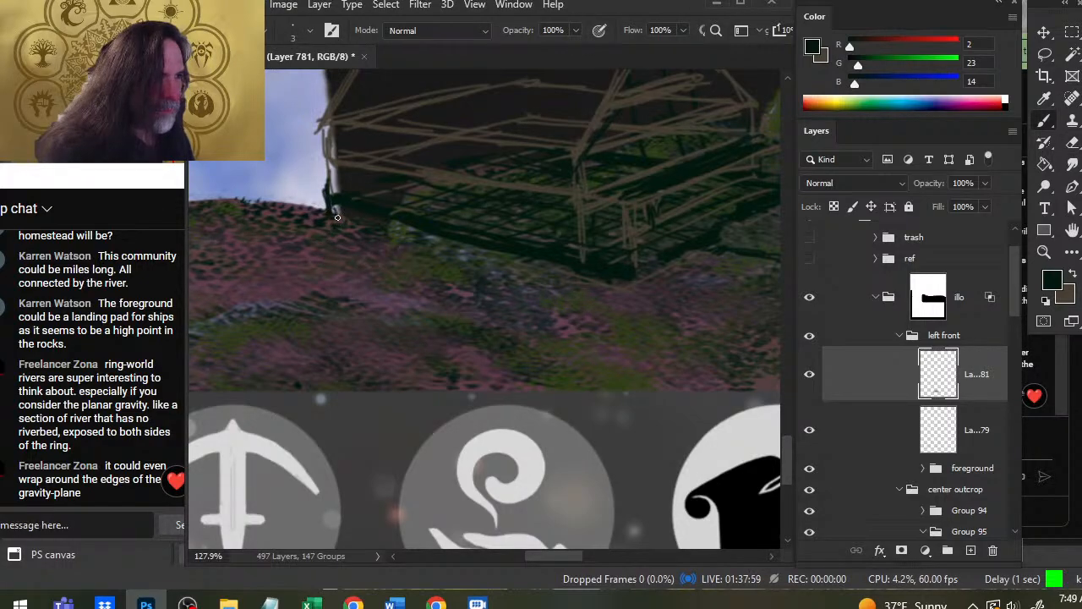
mouse_move(336, 208)
mouse_down()
mouse_move(390, 251)
mouse_move(382, 229)
mouse_up()
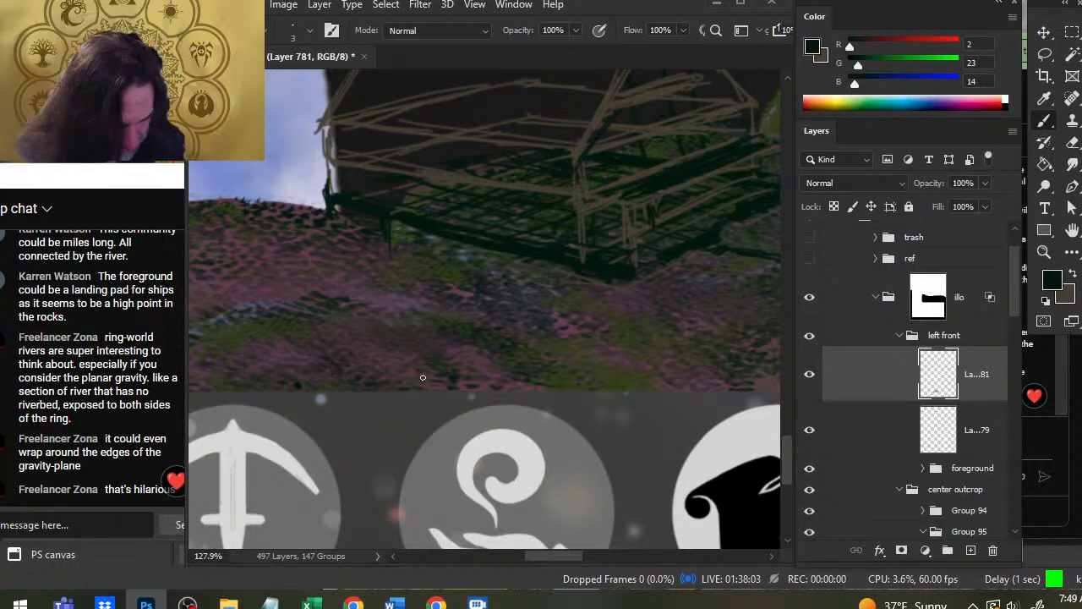
Erase and redraw the sloping rafters at the far left end of the house roof in grey-brown (71, 63, 50).
drag(567, 346, 459, 342)
drag(585, 304, 500, 302)
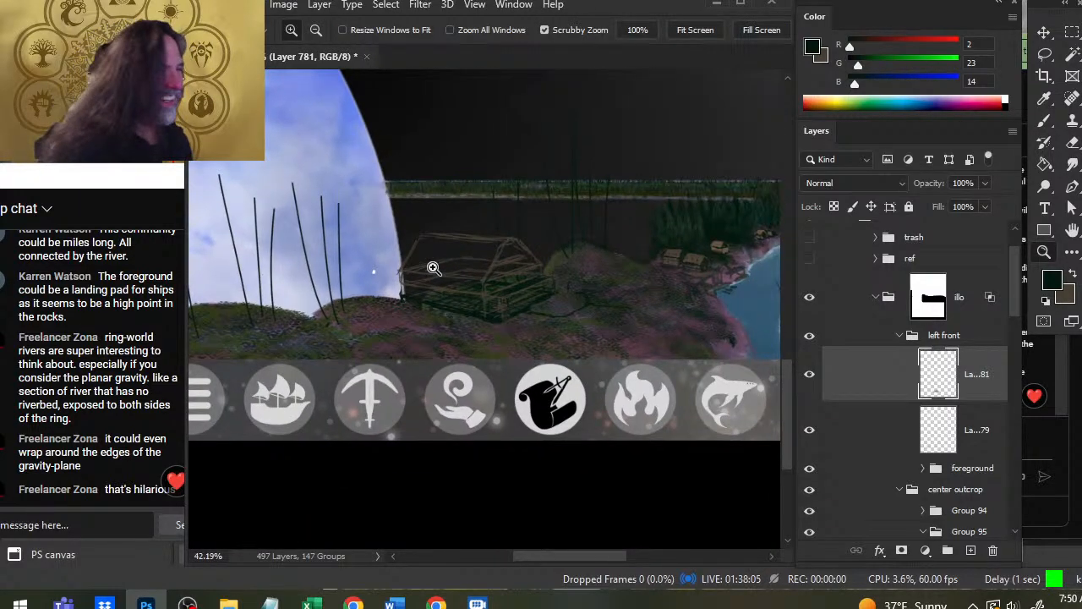
drag(438, 267, 465, 271)
drag(644, 323, 573, 283)
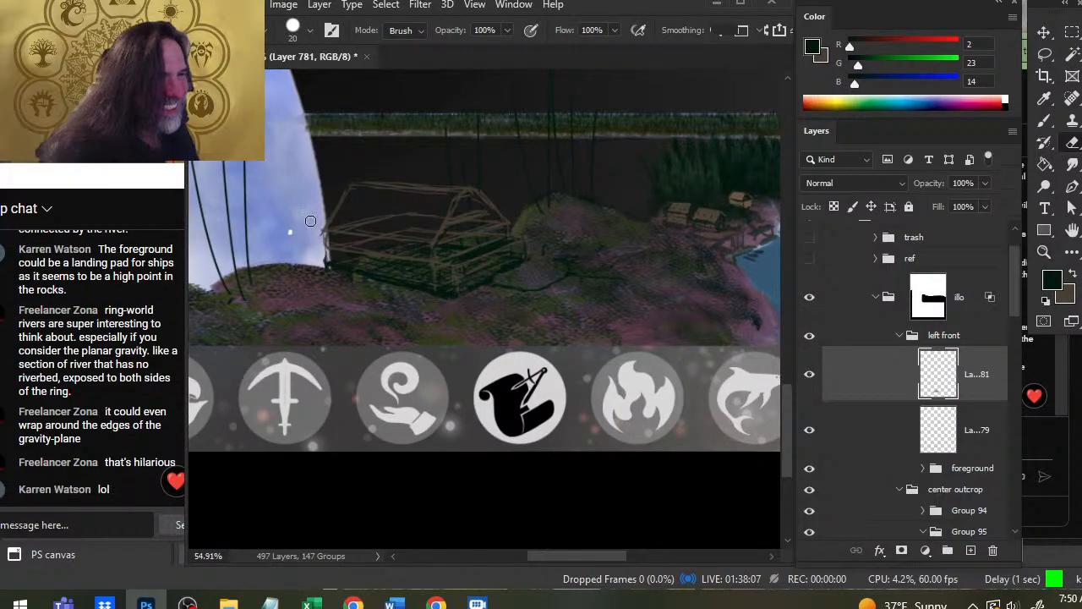
alt+click(364, 181)
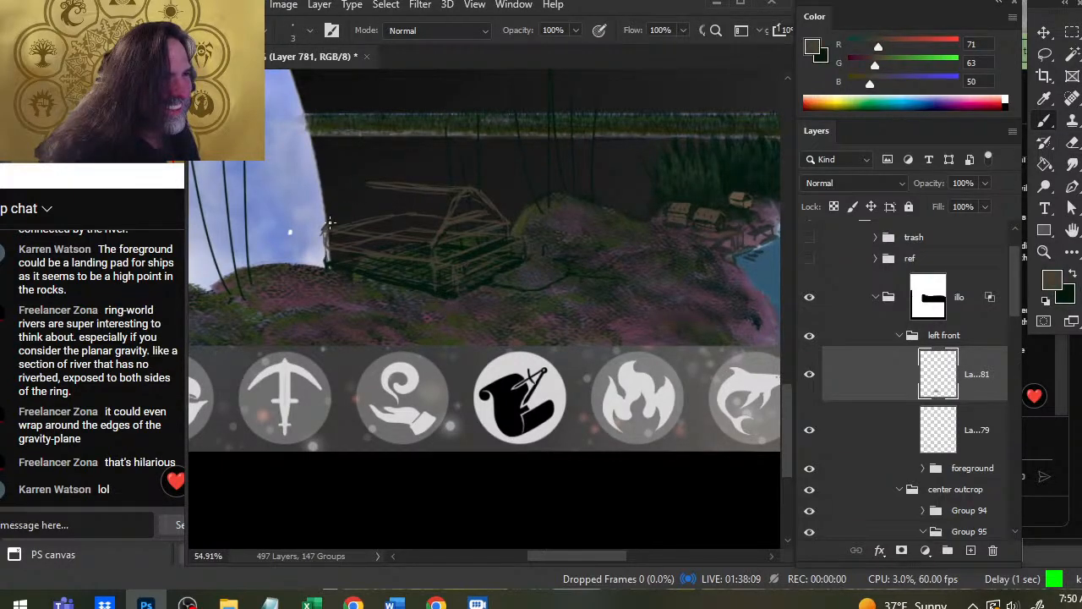
shift+click(361, 184)
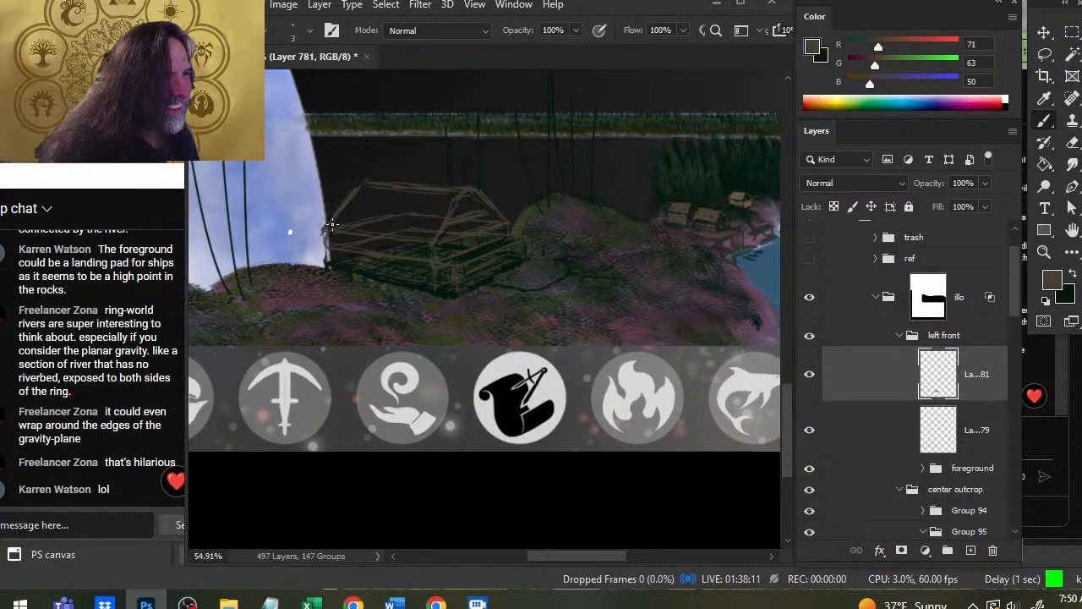
key(e)
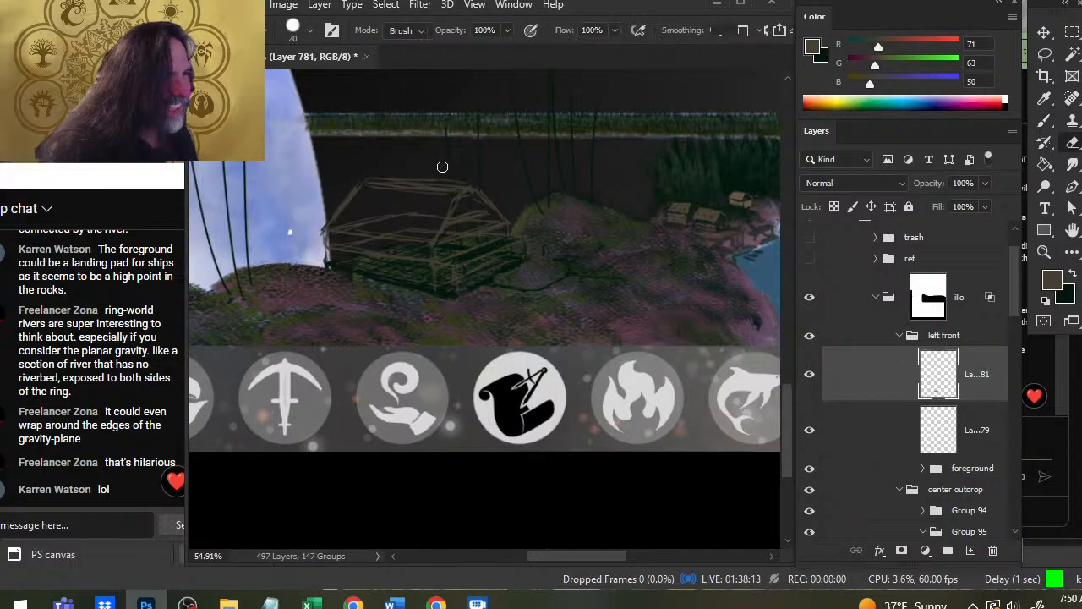
key(b)
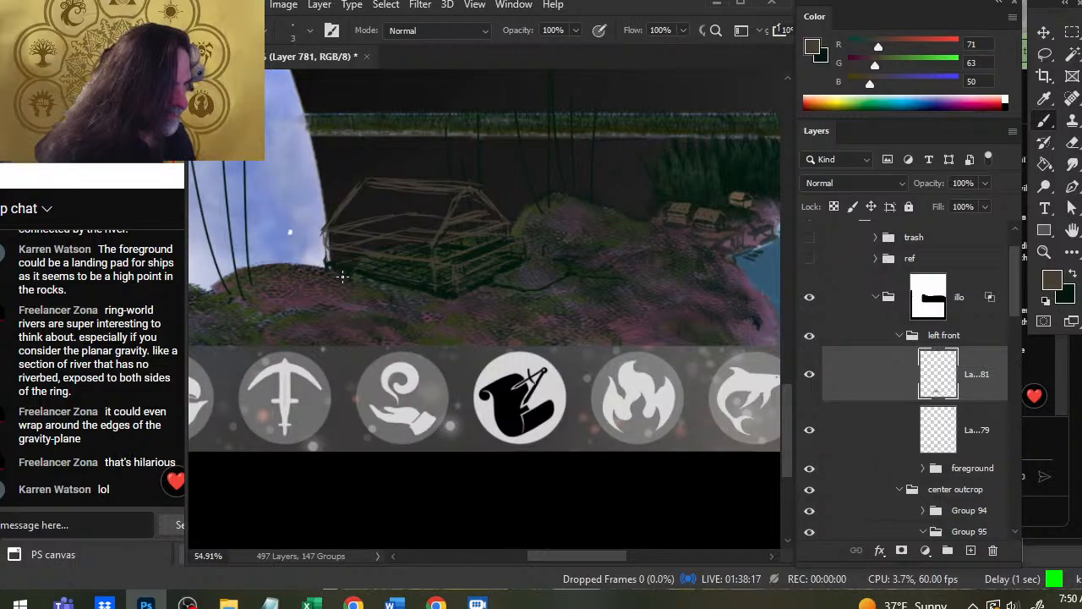
Strengthen the base and support posts of the house platform with dark green (2, 23, 14) strokes.
alt+click(335, 272)
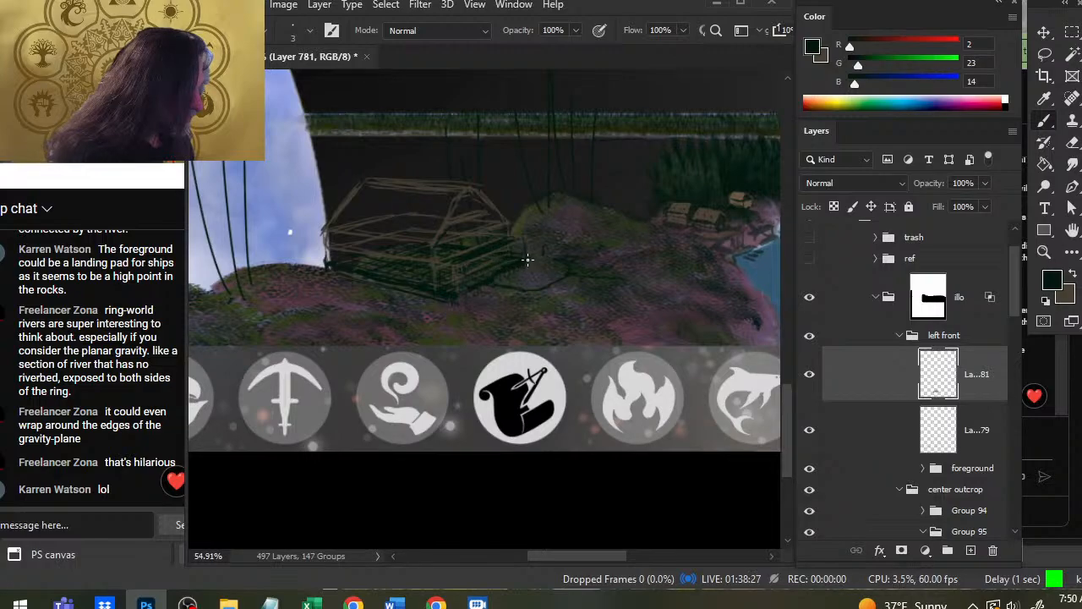
key(z)
drag(574, 318, 500, 310)
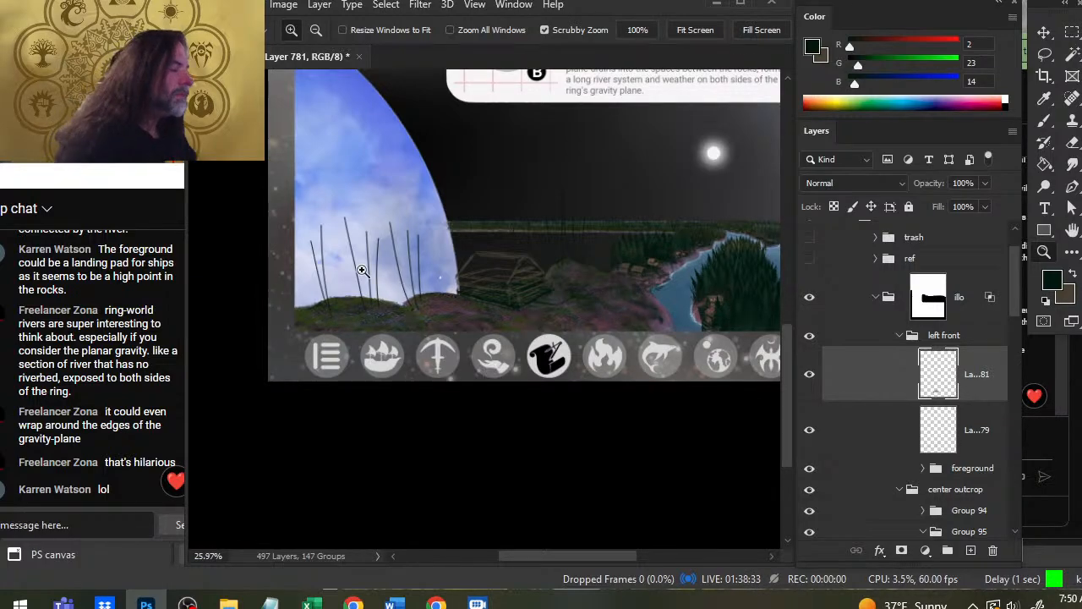
drag(547, 295, 618, 309)
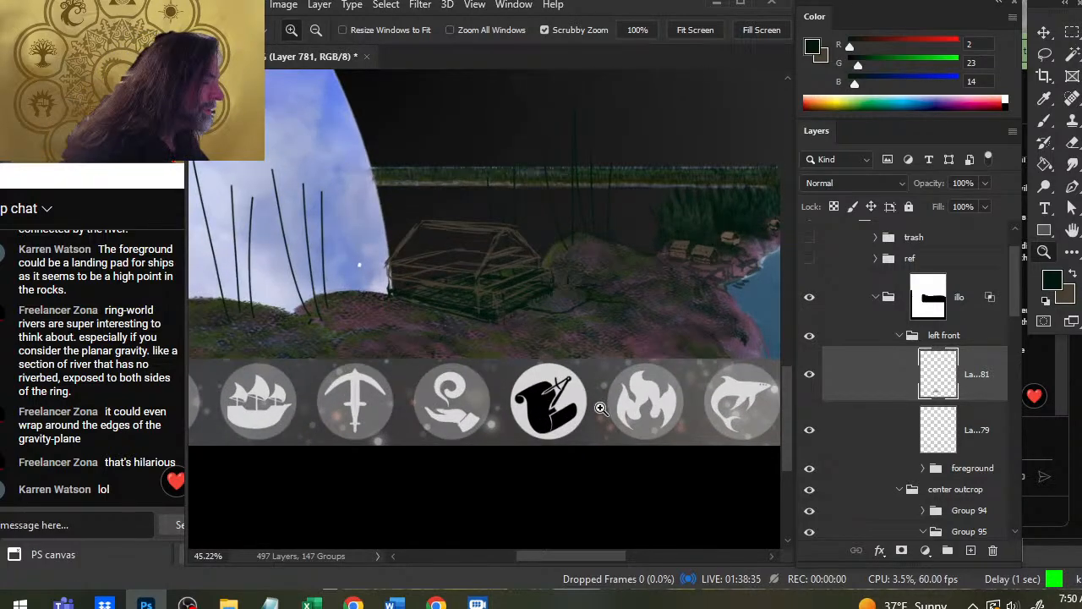
Check the extent of the house frame layer with Free Transform and by toggling the layer's visibility.
key(l)
right_click(495, 295)
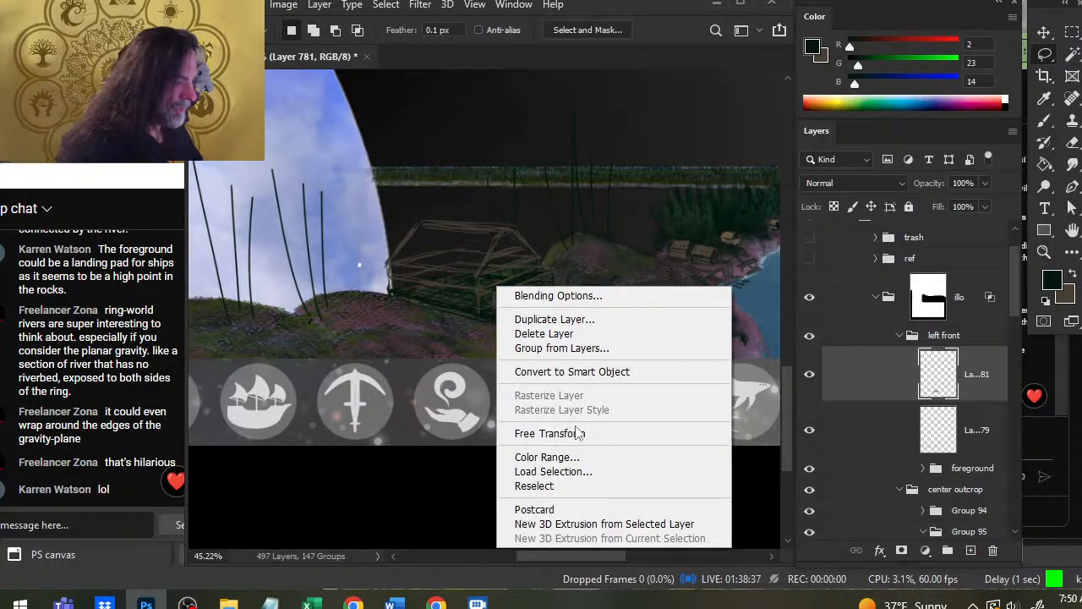
click(541, 433)
key(Return)
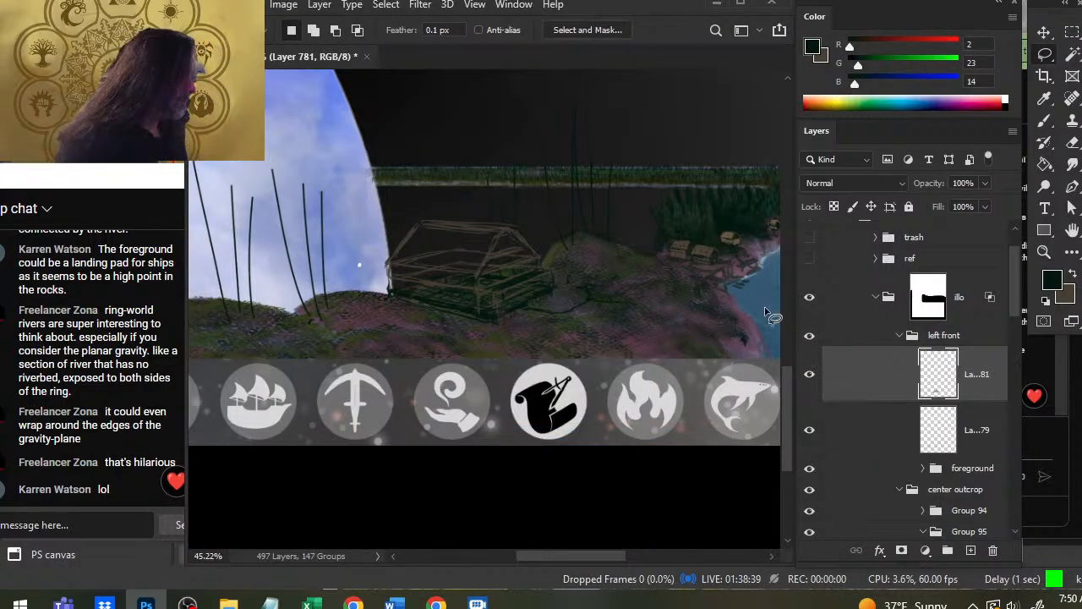
click(811, 375)
click(810, 375)
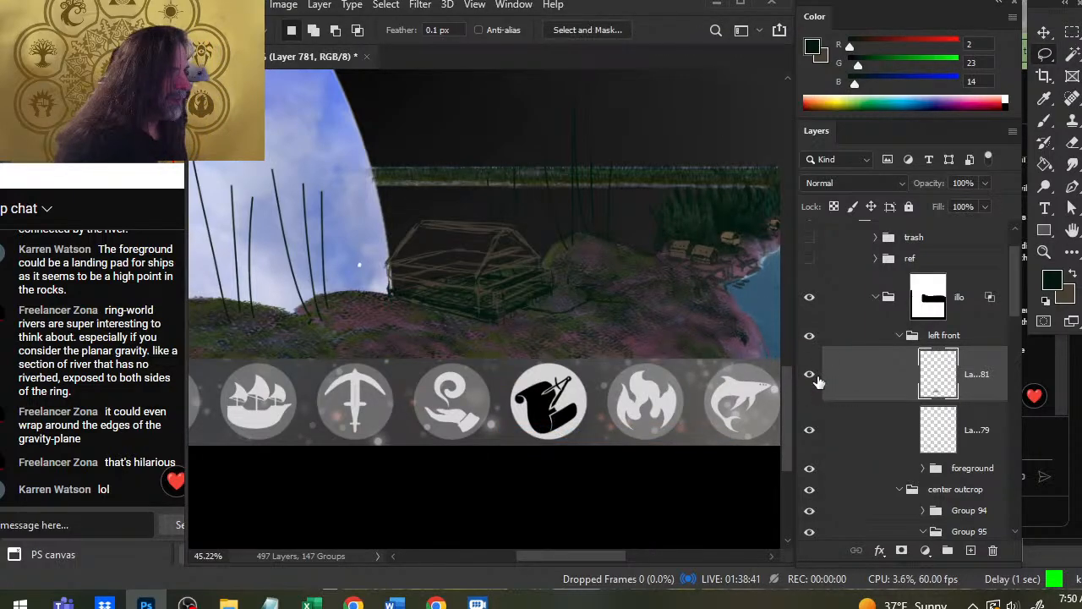
Erase stray marks around the house frame with a 70 px eraser and check the layer's bounds with Free Transform.
key(z)
drag(729, 338, 706, 331)
key(e)
key(bracketright)
key(bracketright)
key(bracketright)
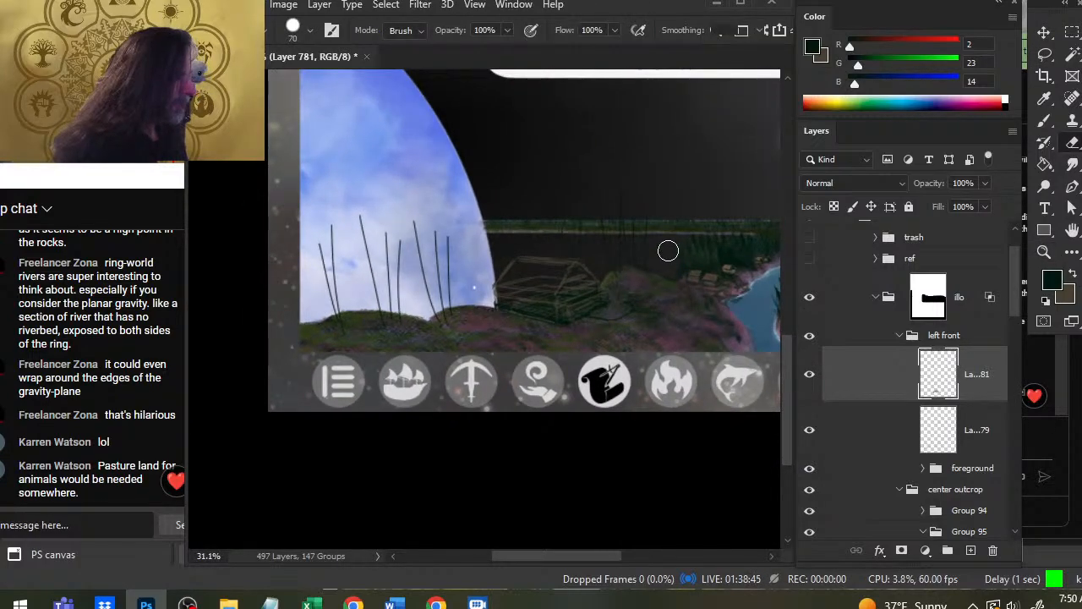
key(l)
right_click(740, 332)
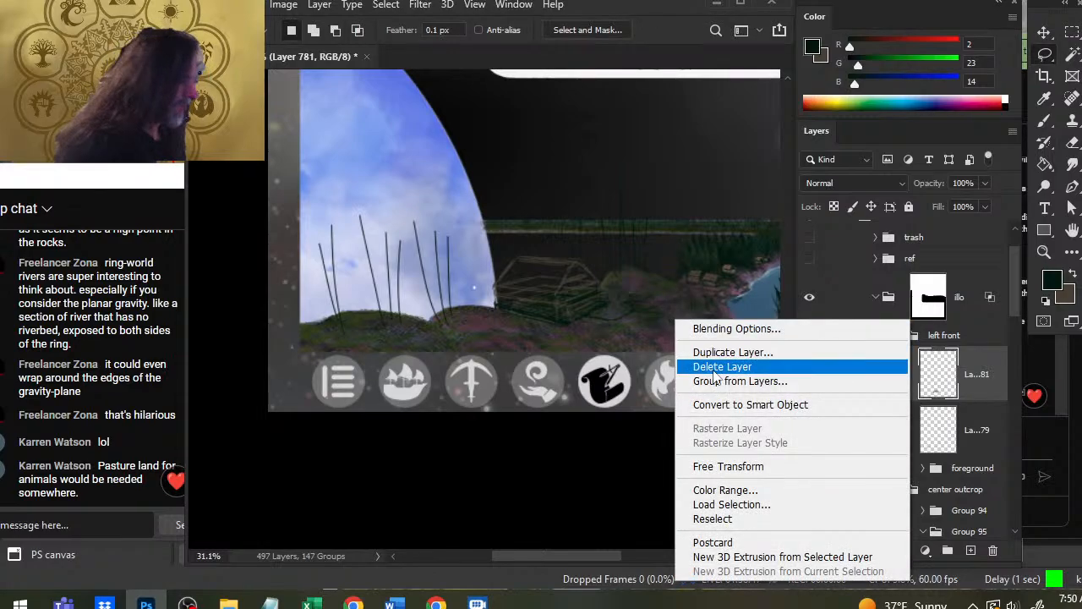
click(738, 466)
key(Escape)
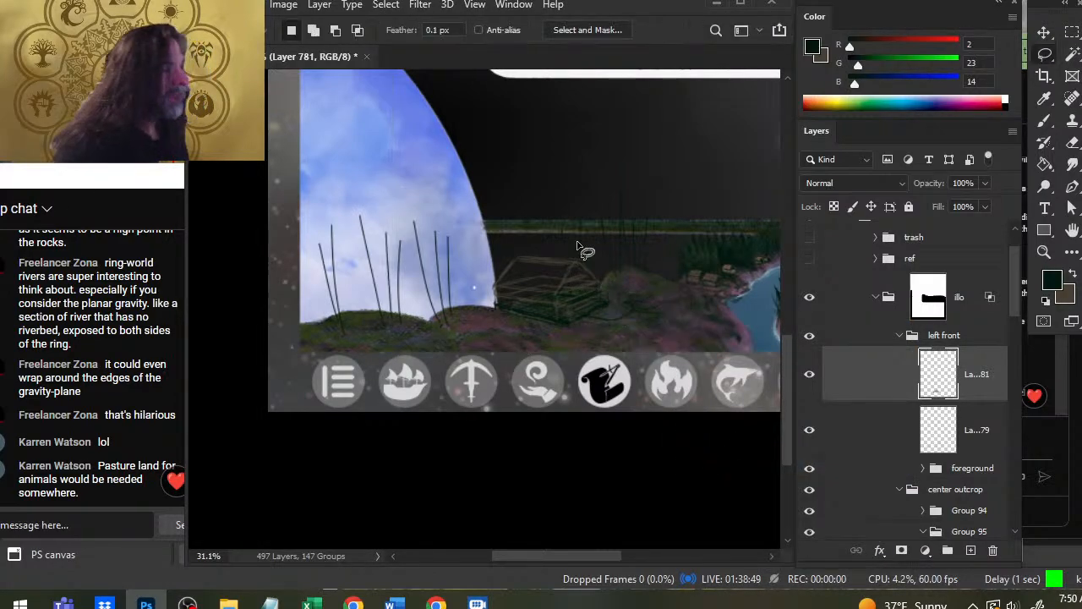
Erase stray marks in the area above the house with a 125 px eraser and recheck the layer's bounds with Free Transform.
drag(567, 169, 587, 295)
key(e)
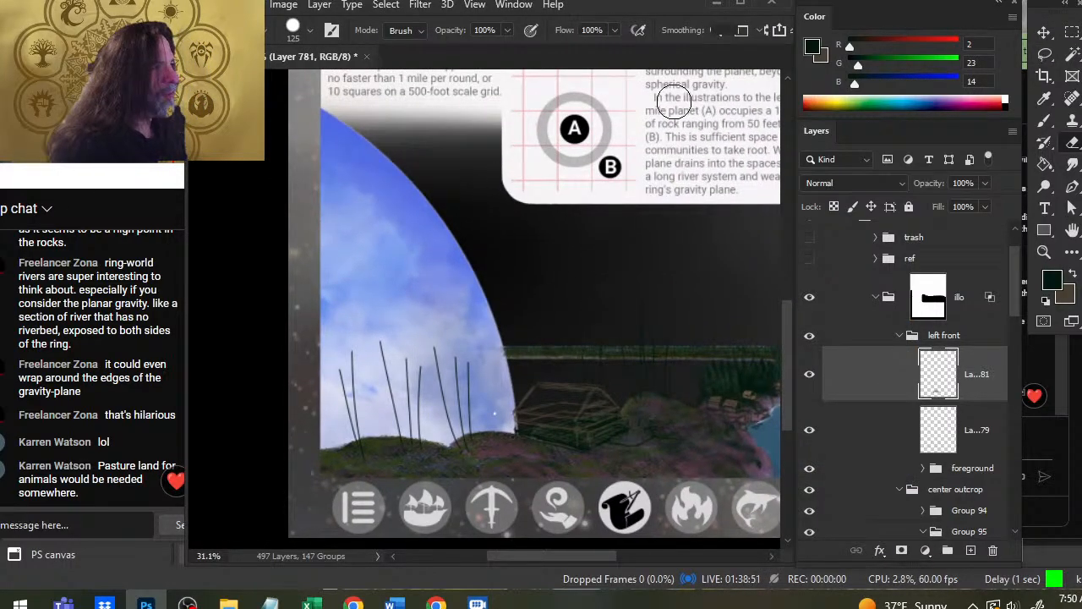
key(l)
right_click(566, 212)
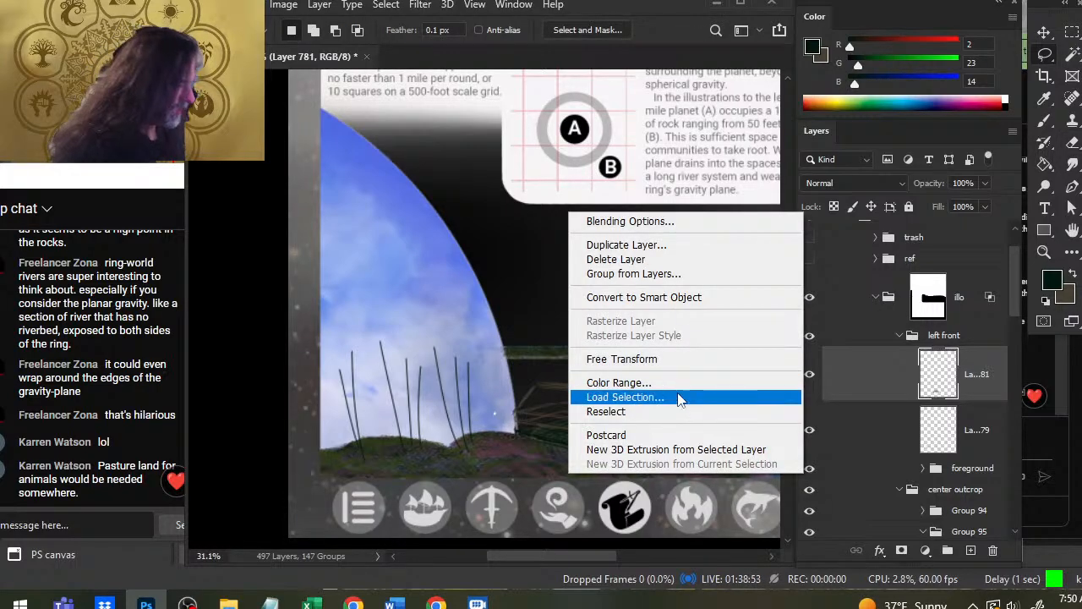
click(659, 358)
drag(611, 375, 592, 262)
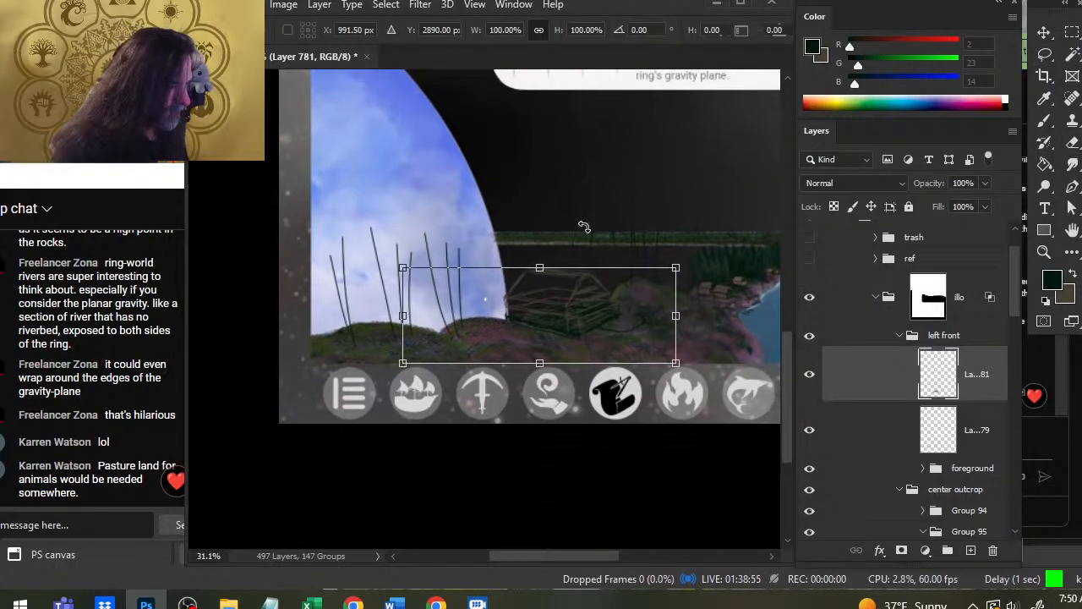
key(Escape)
Erase the stray marks among the plant stems beside the house with a 150 px eraser, rechecking the layer's bounds with Free Transform.
key(e)
key(bracketright)
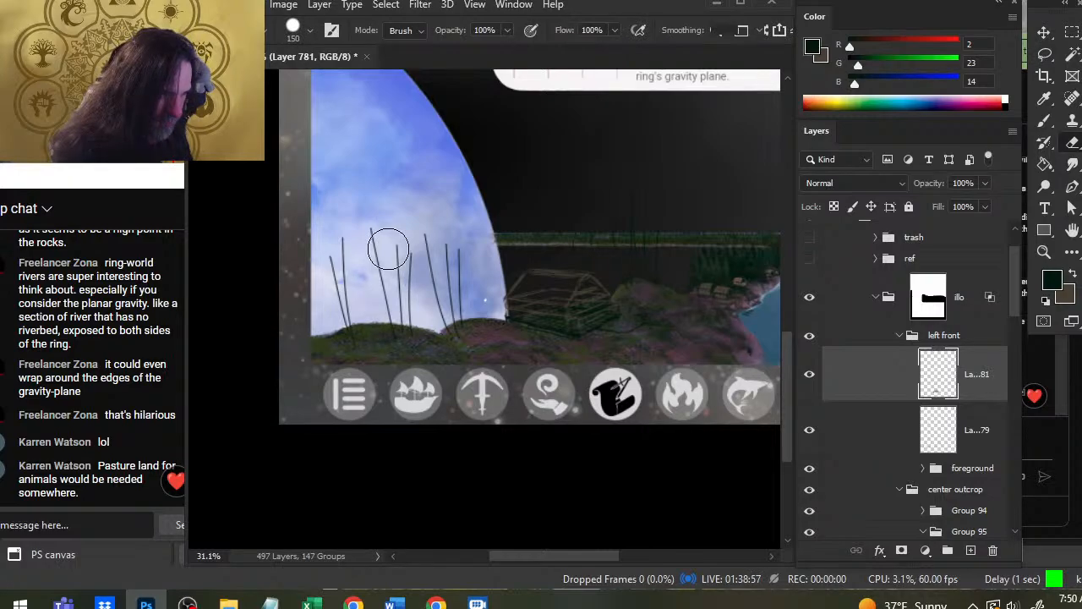
key(l)
right_click(583, 230)
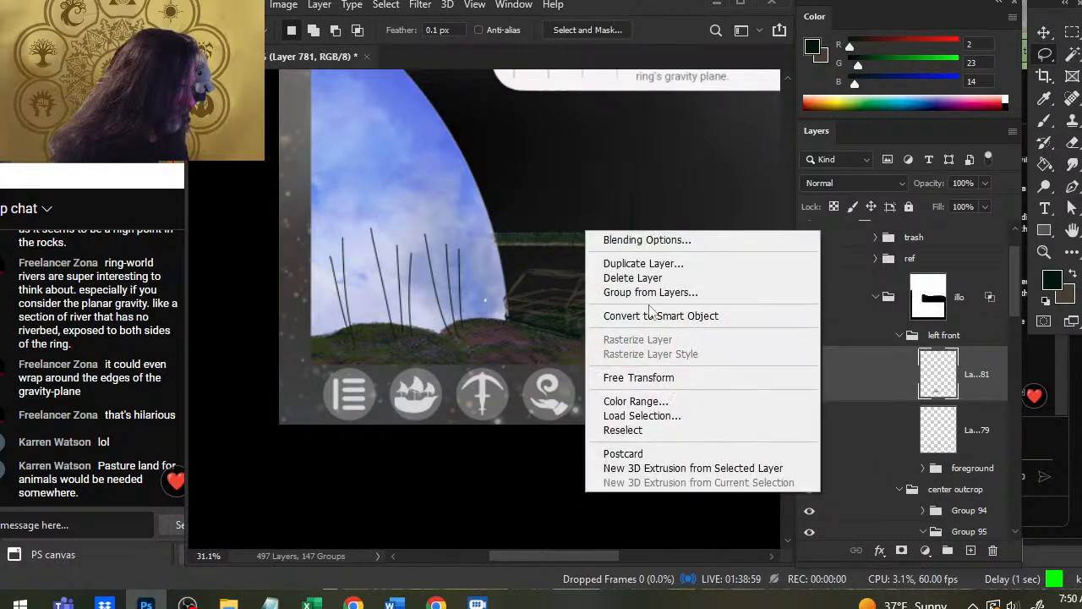
click(668, 378)
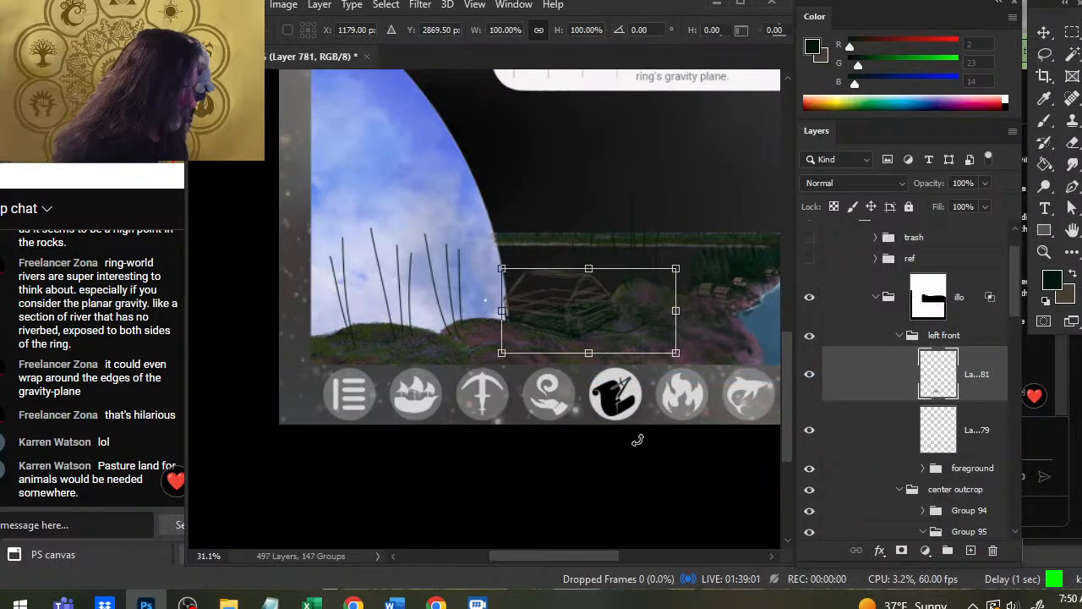
key(Return)
Scale the house frame down to 89.14% and shift it slightly left against the sky's edge.
right_click(616, 331)
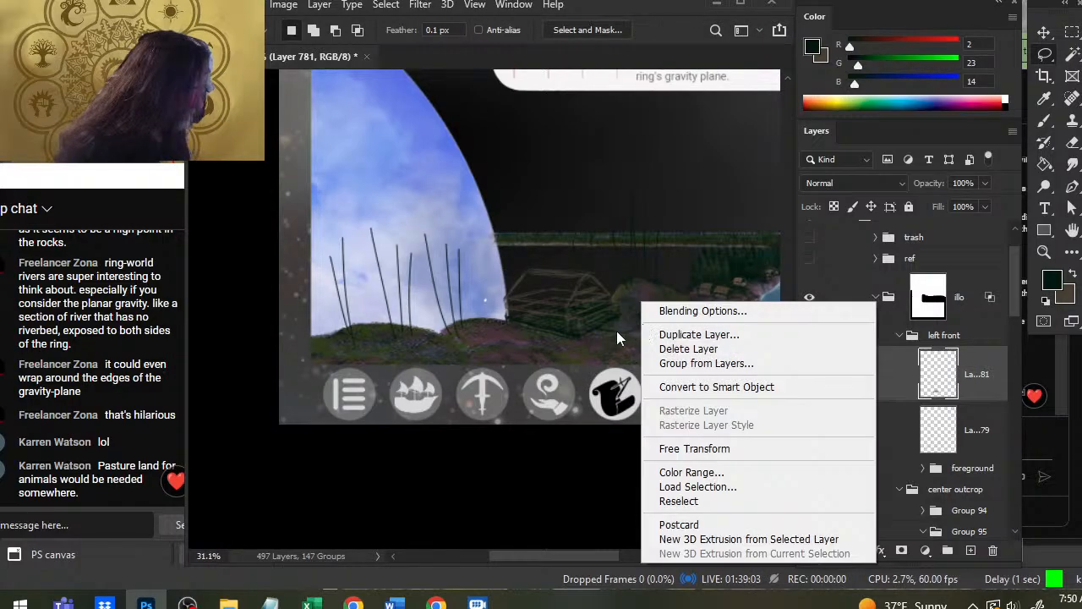
click(700, 449)
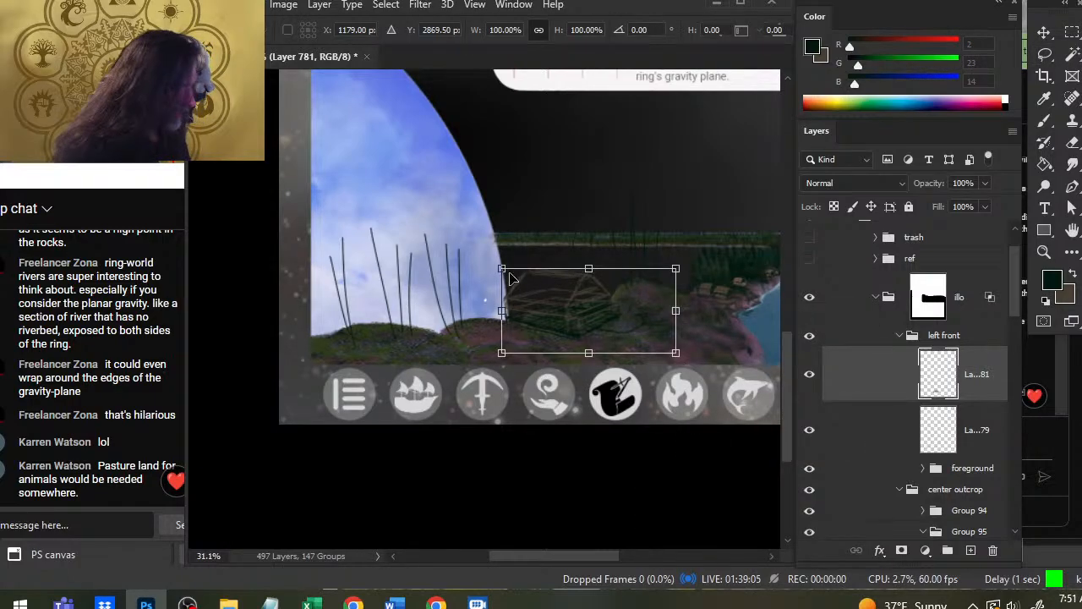
drag(502, 269, 517, 277)
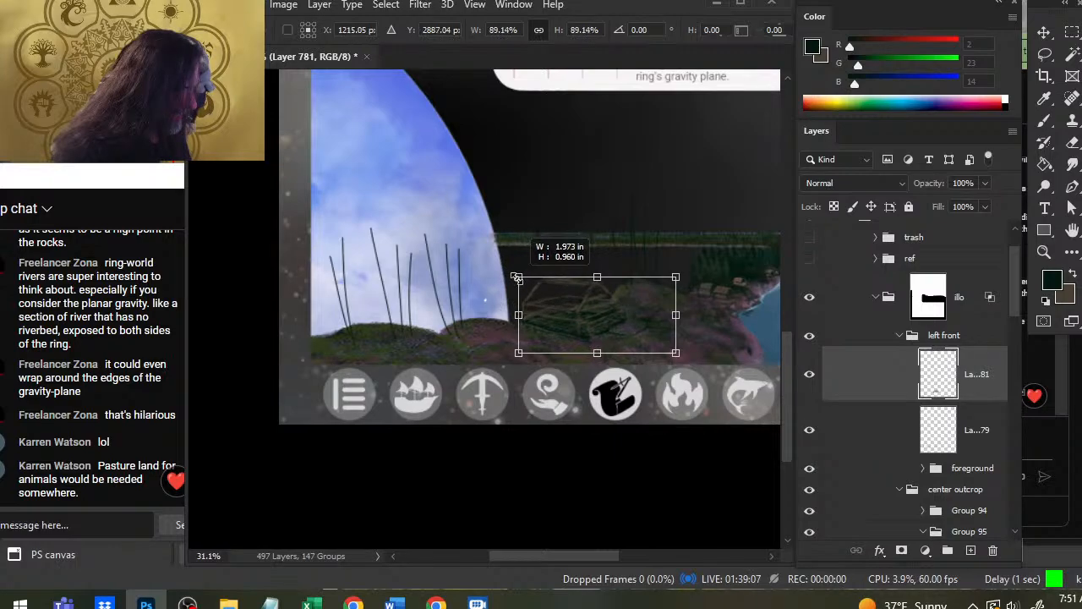
drag(622, 330, 613, 331)
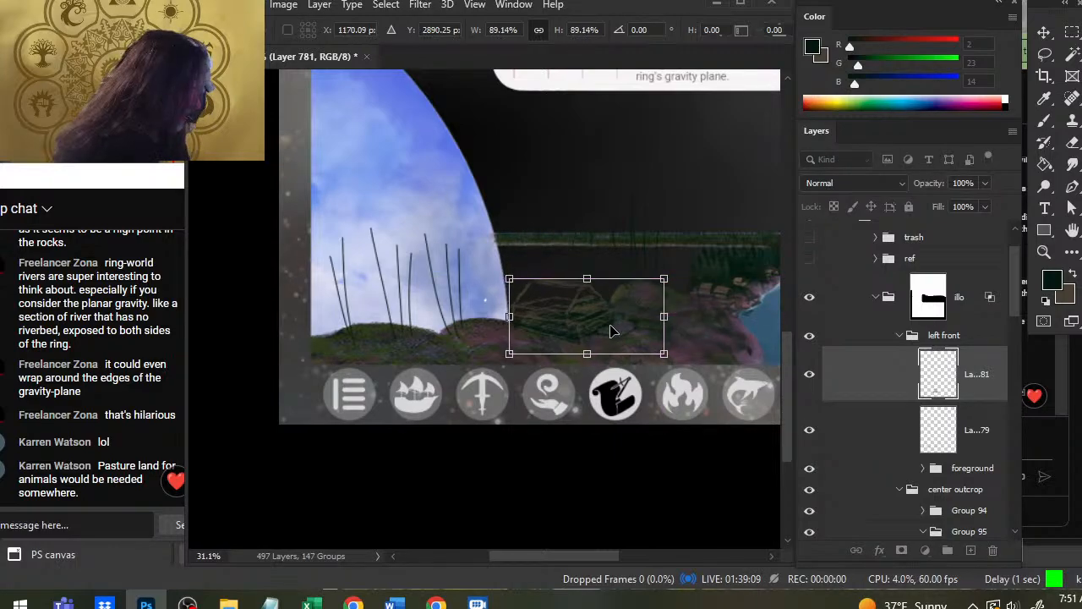
key(Return)
key(l)
key(space)
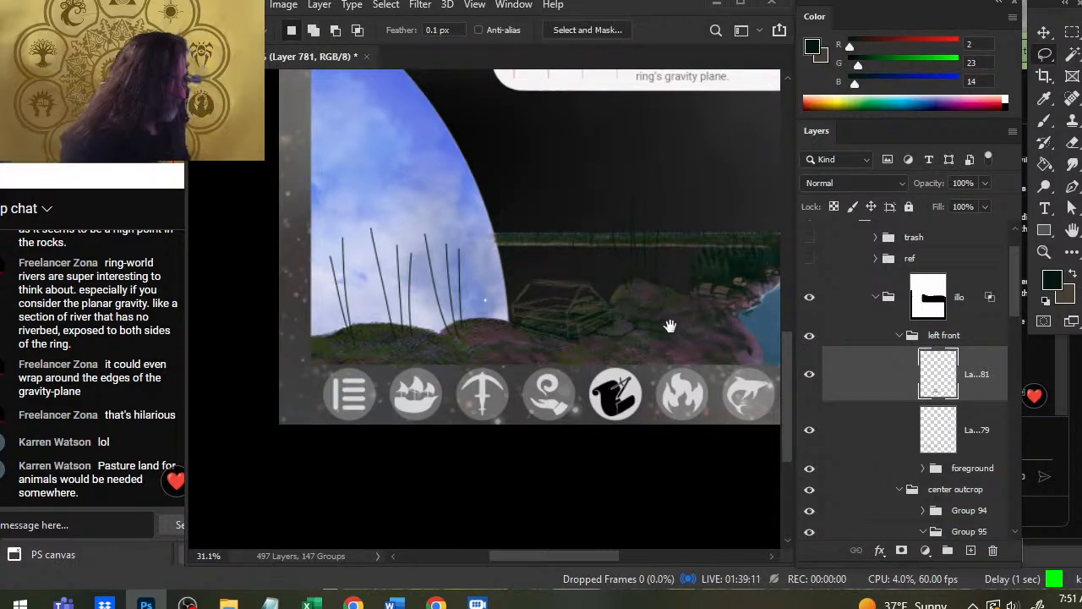
Skew the house frame horizontally by -4.48 degrees so that its roof leans to the right.
drag(668, 321, 527, 220)
key(z)
key(v)
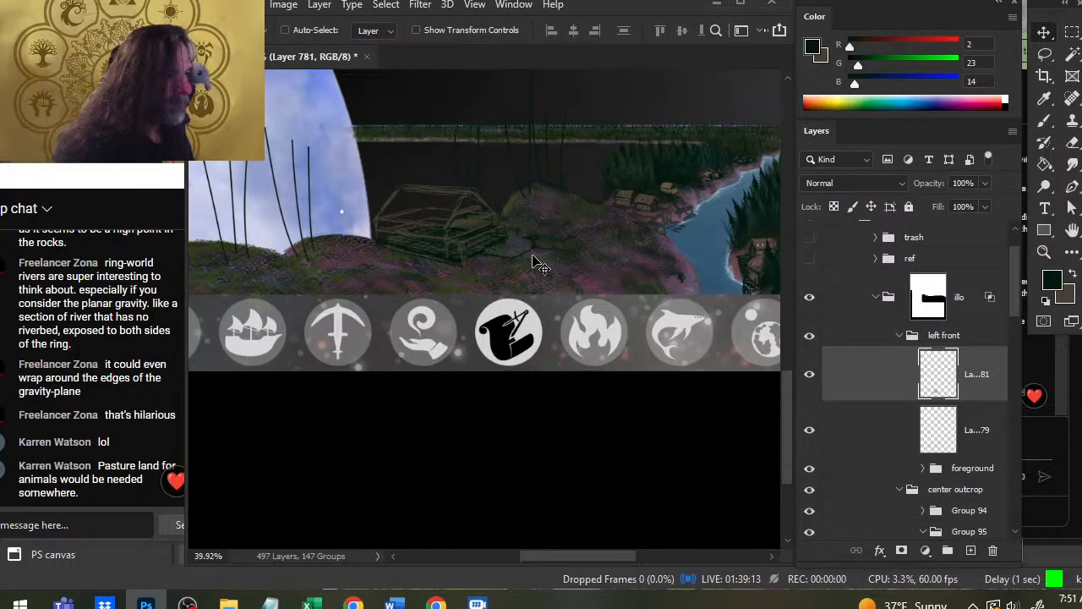
key(l)
right_click(589, 209)
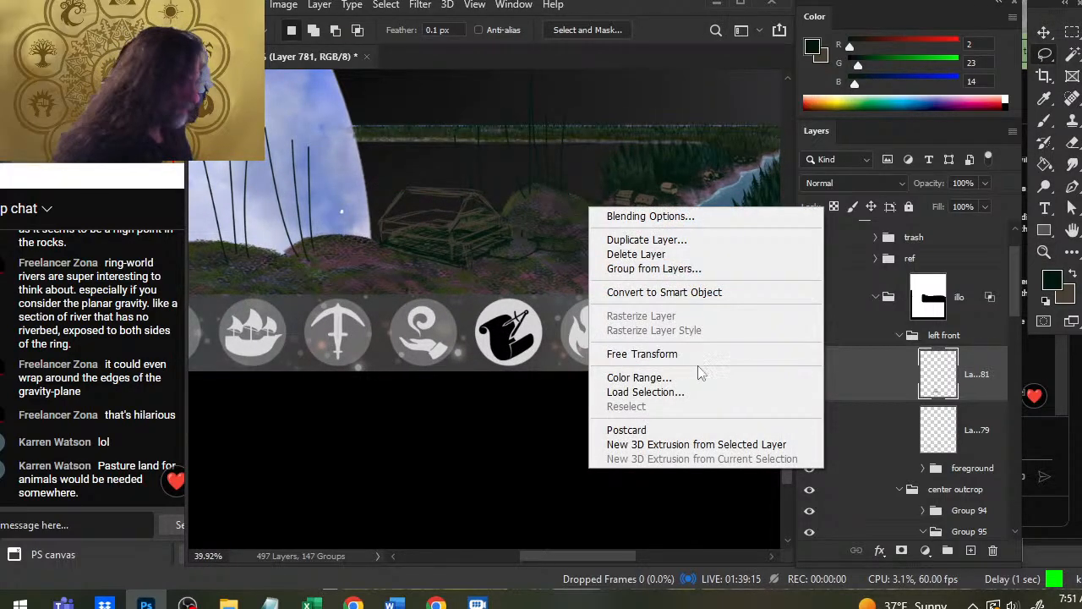
click(642, 352)
right_click(624, 205)
click(686, 279)
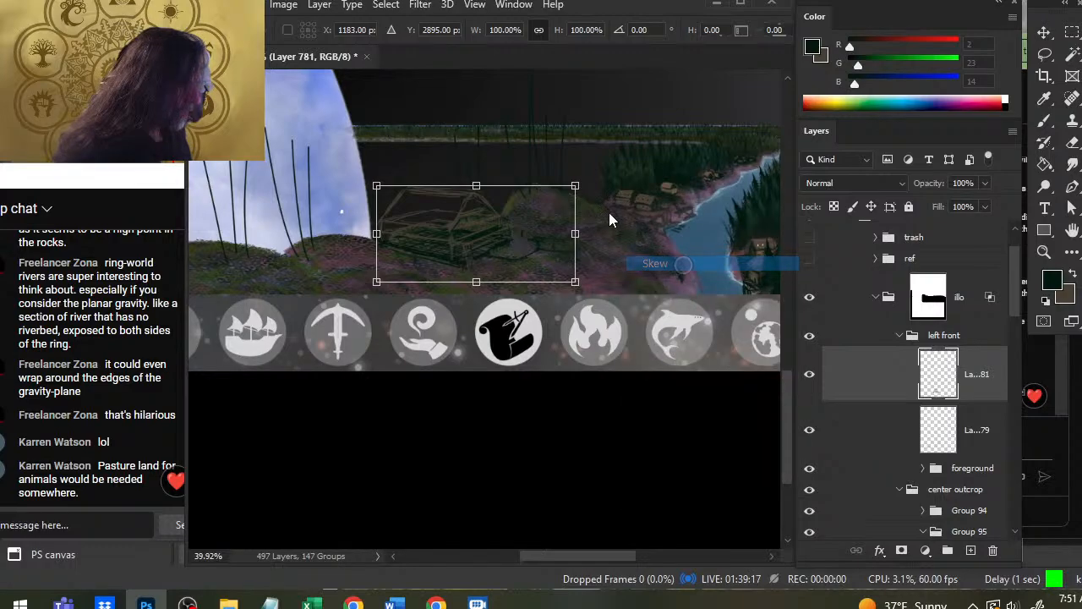
drag(478, 186, 487, 191)
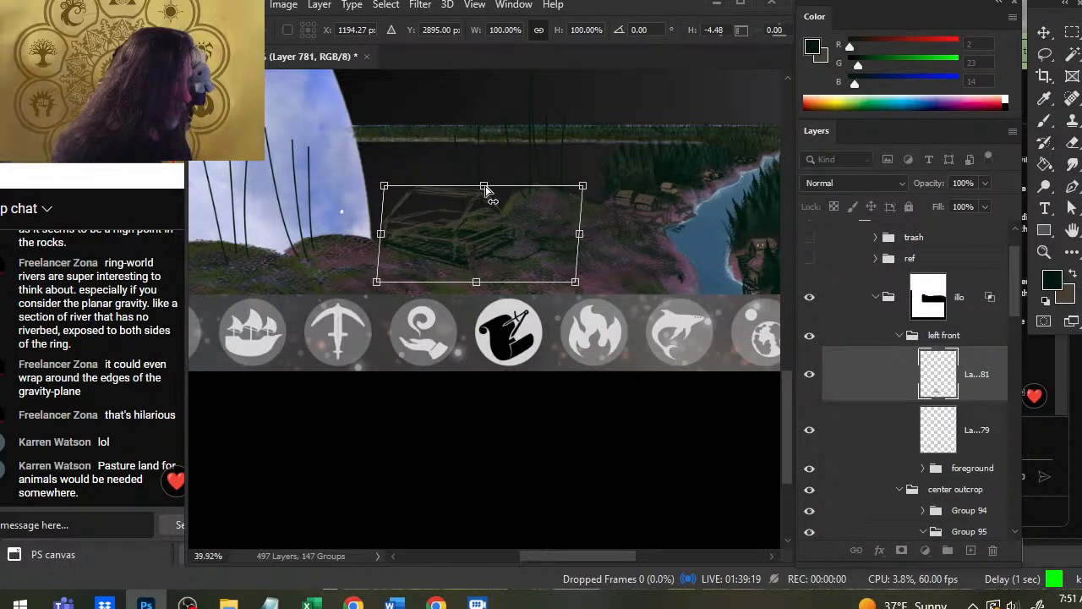
key(Return)
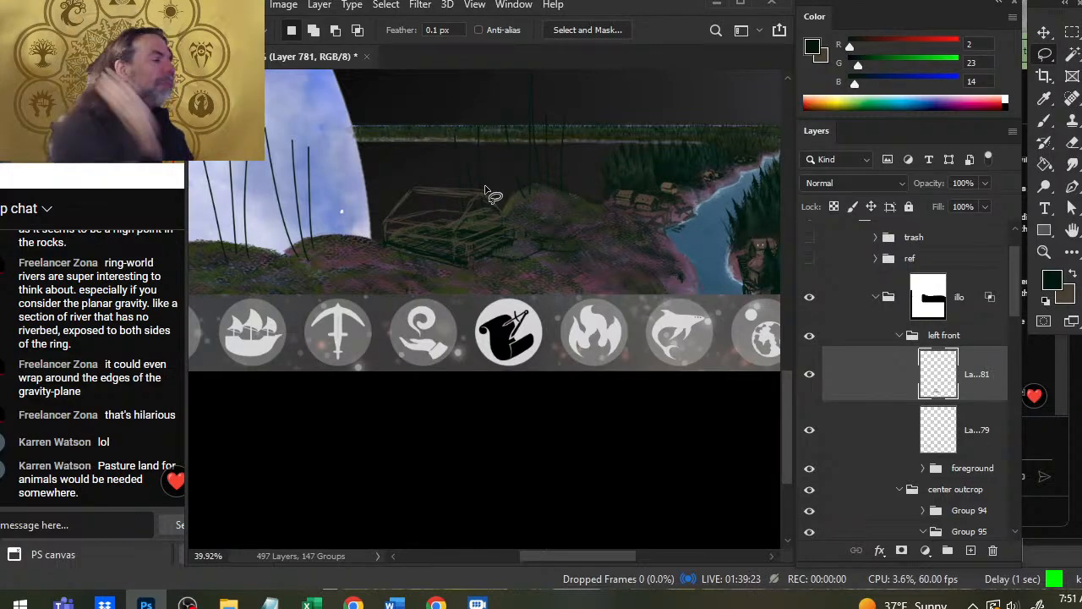
scroll(575, 235, up, 2)
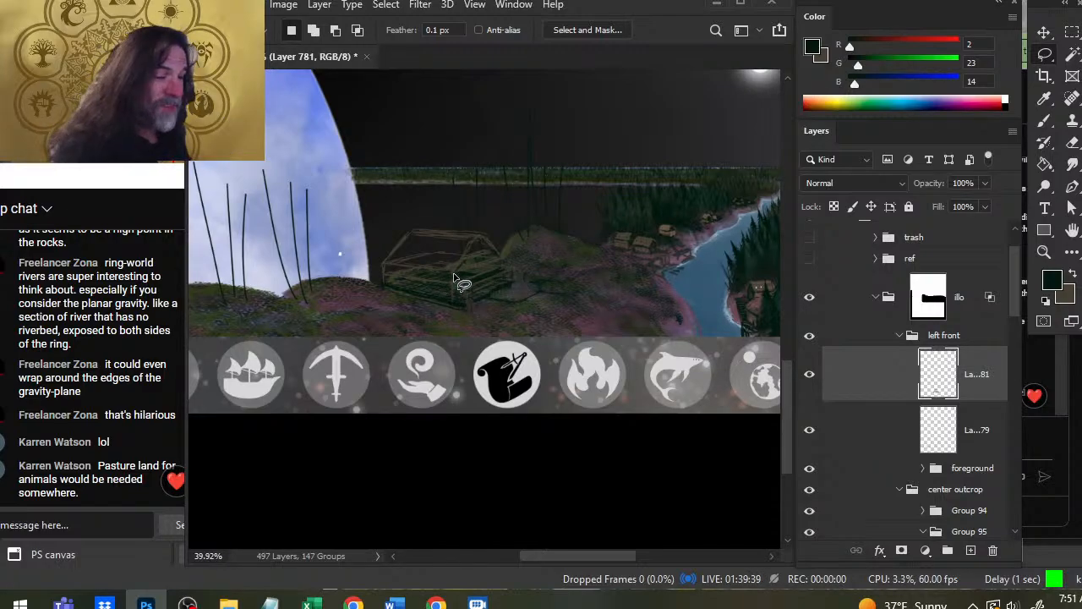
key(b)
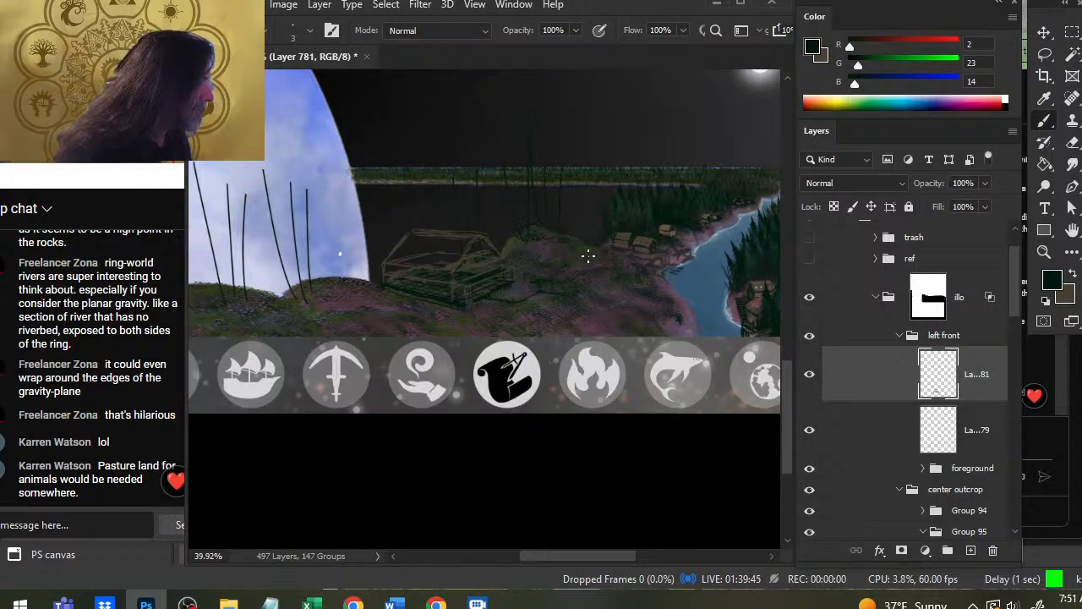
key(e)
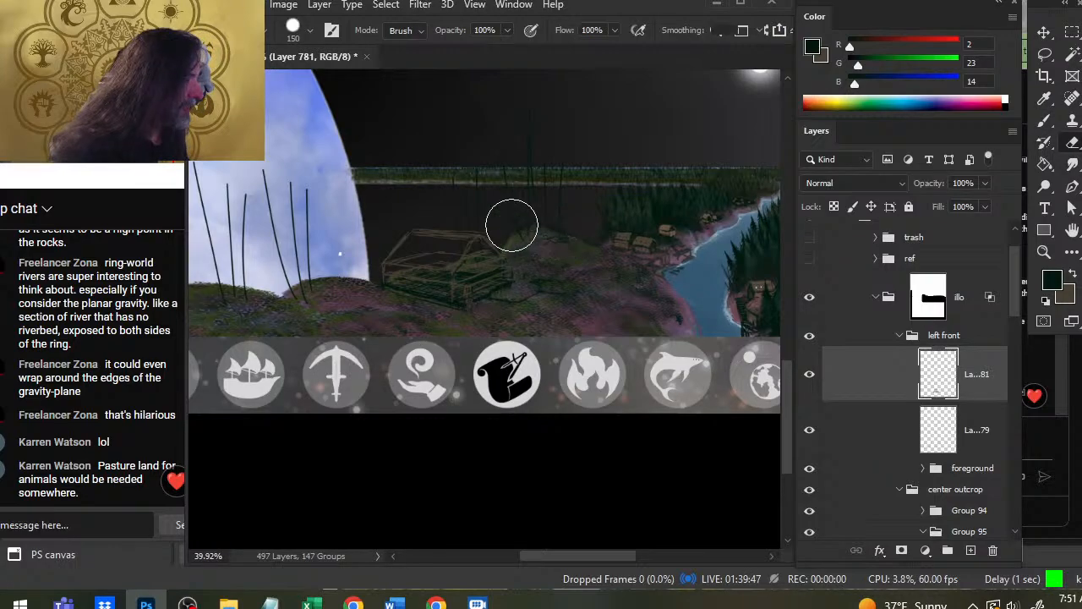
key(z)
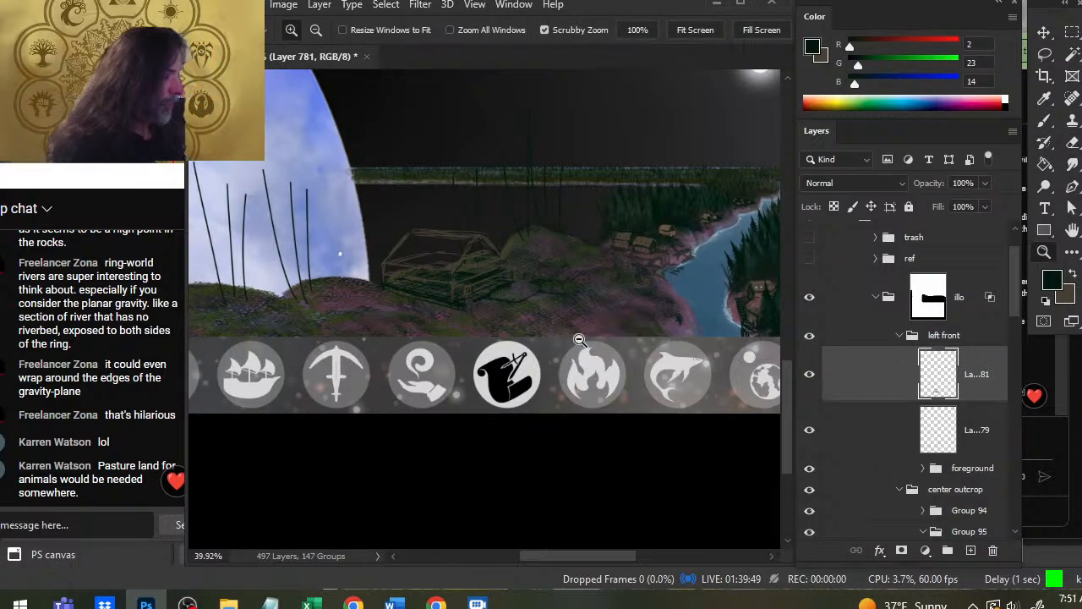
Adjust the house frame slightly against the riverbank once more with Free Transform.
drag(595, 352, 583, 352)
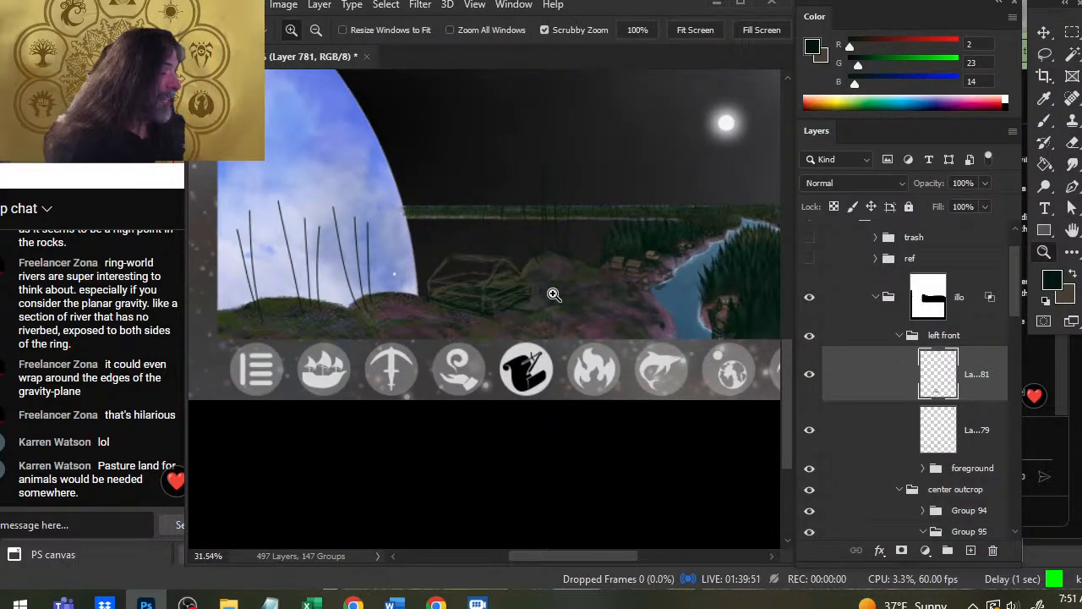
drag(550, 307, 511, 356)
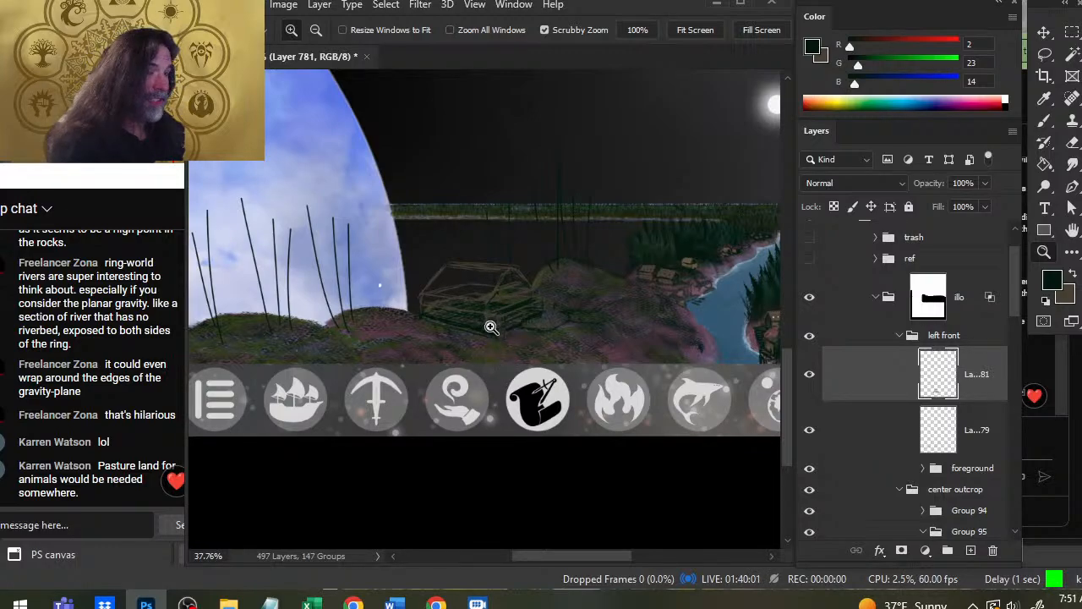
key(l)
right_click(579, 238)
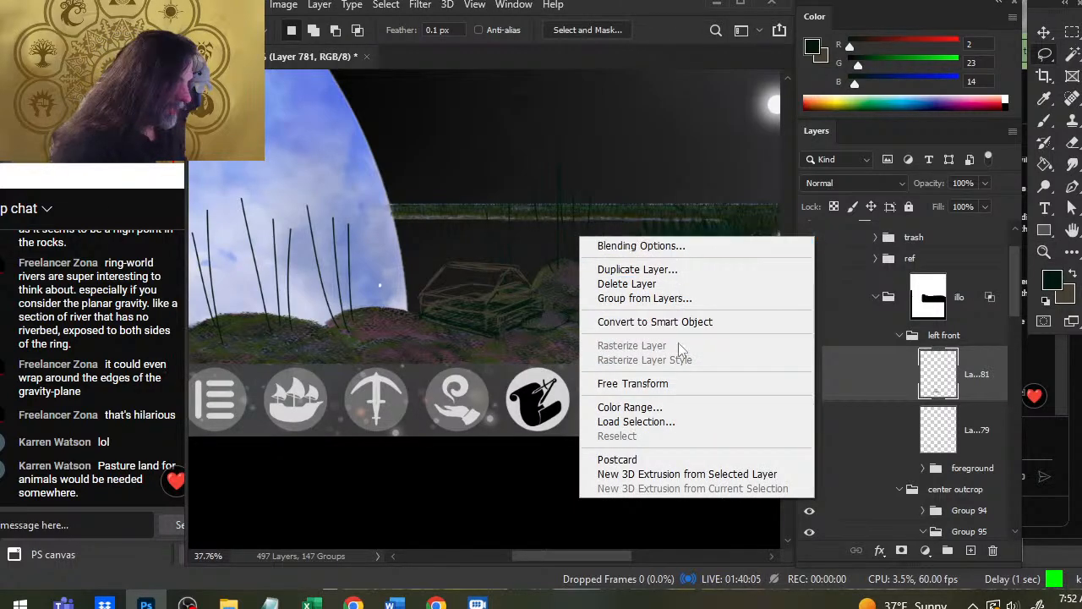
click(684, 383)
mouse_move(688, 225)
mouse_down()
mouse_move(726, 211)
mouse_move(691, 226)
mouse_move(681, 196)
mouse_move(679, 209)
mouse_up()
key(Return)
Sketch a small low structure on the ground by the house platform's front corner with the 3 px brush in dark green and brown.
drag(741, 290, 624, 268)
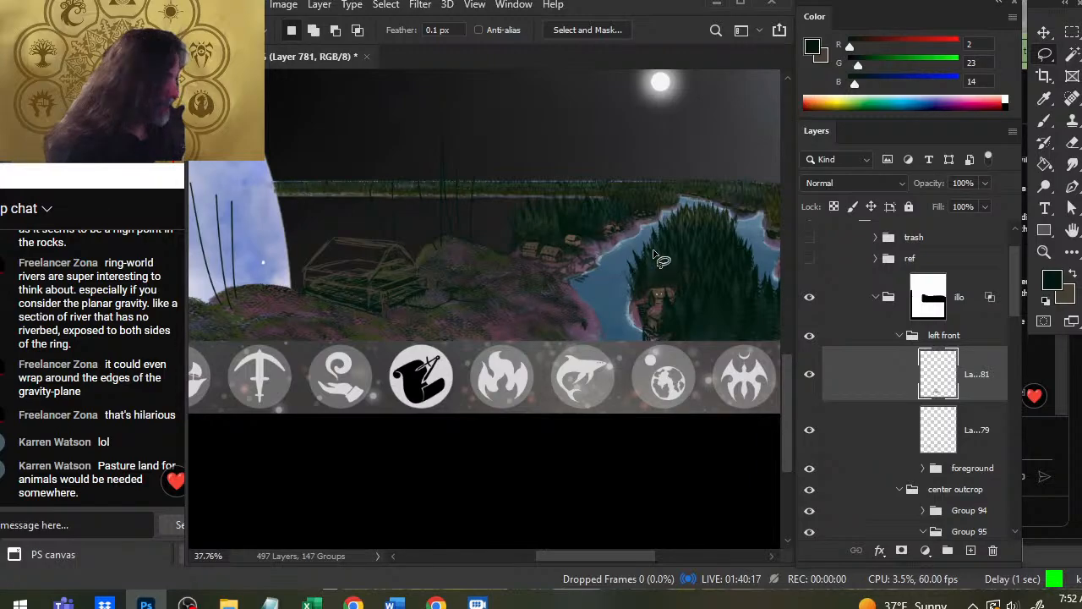
drag(668, 258, 505, 217)
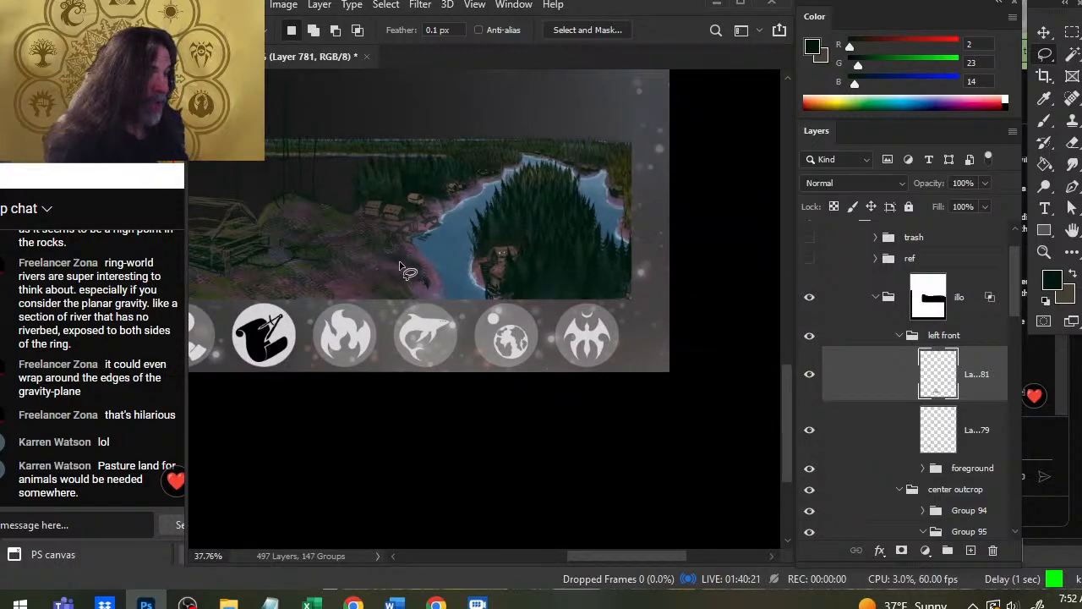
drag(364, 200, 466, 234)
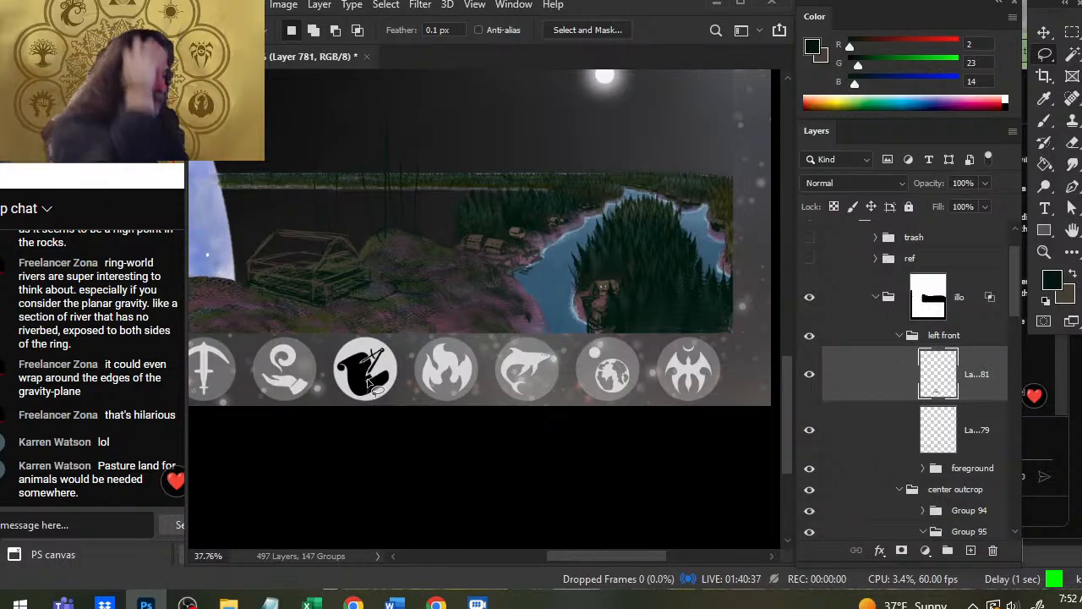
key(z)
drag(300, 320, 372, 321)
key(b)
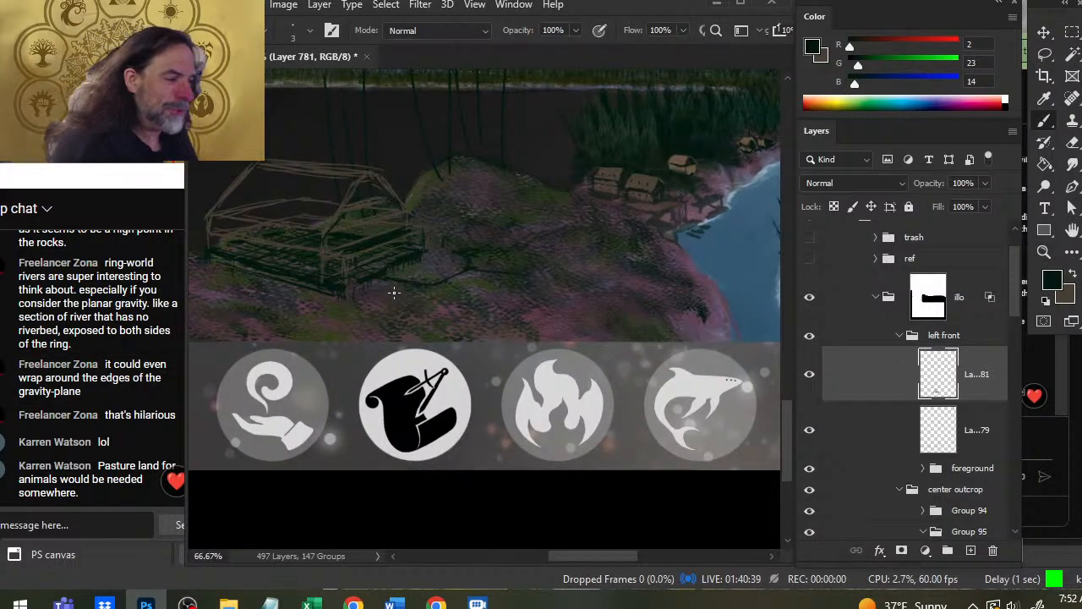
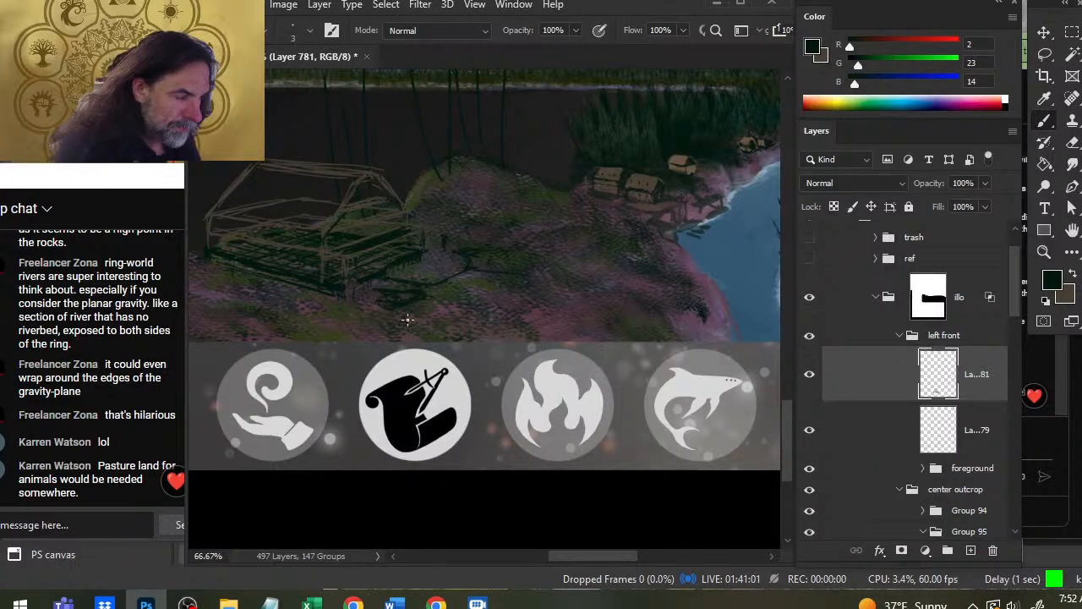
alt+click(386, 303)
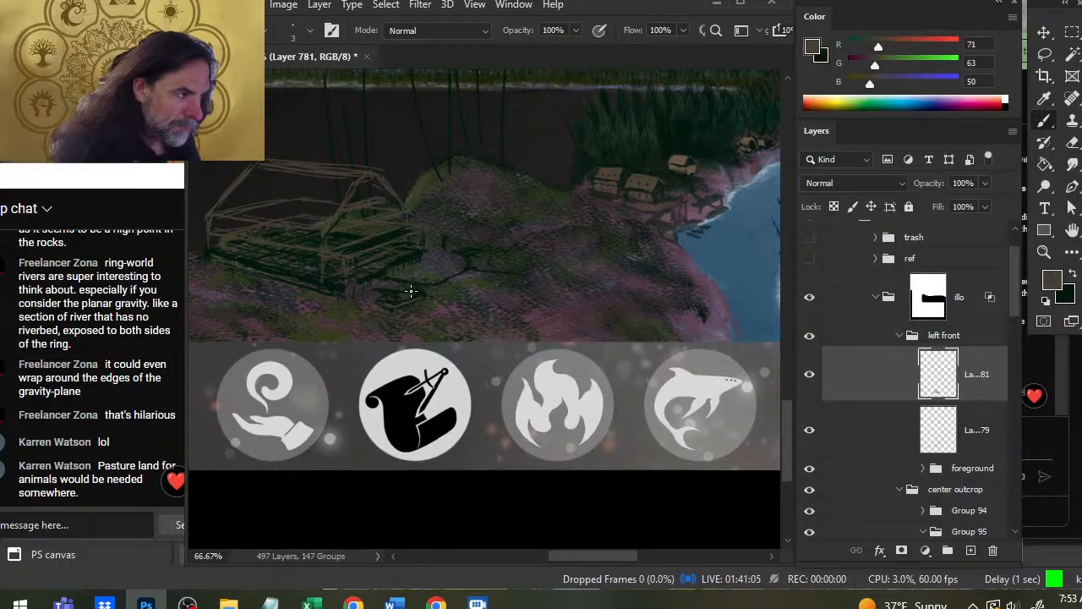
key(x)
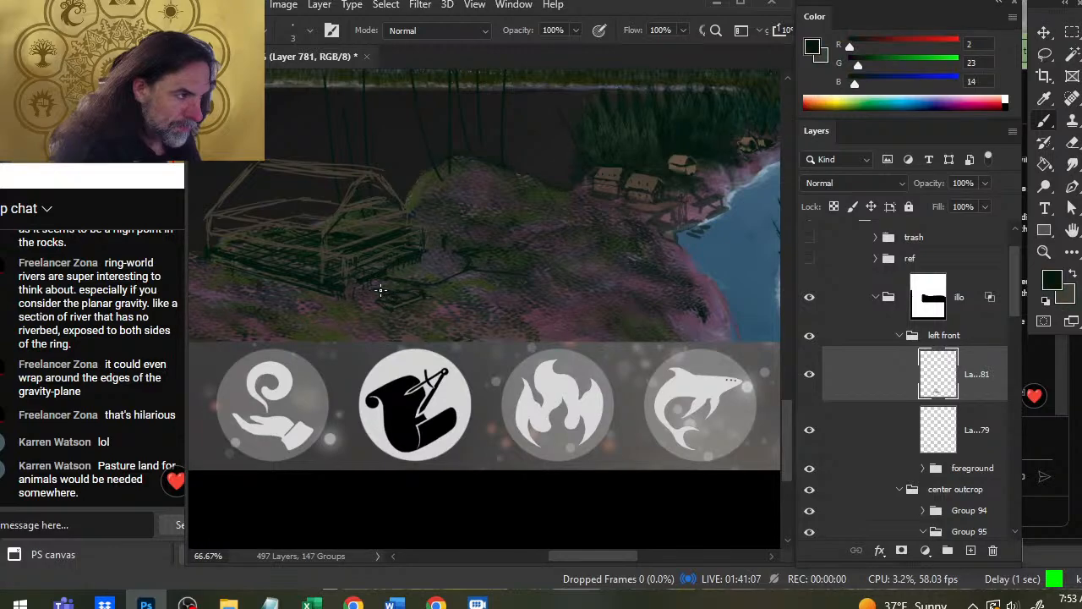
key(x)
key(x)
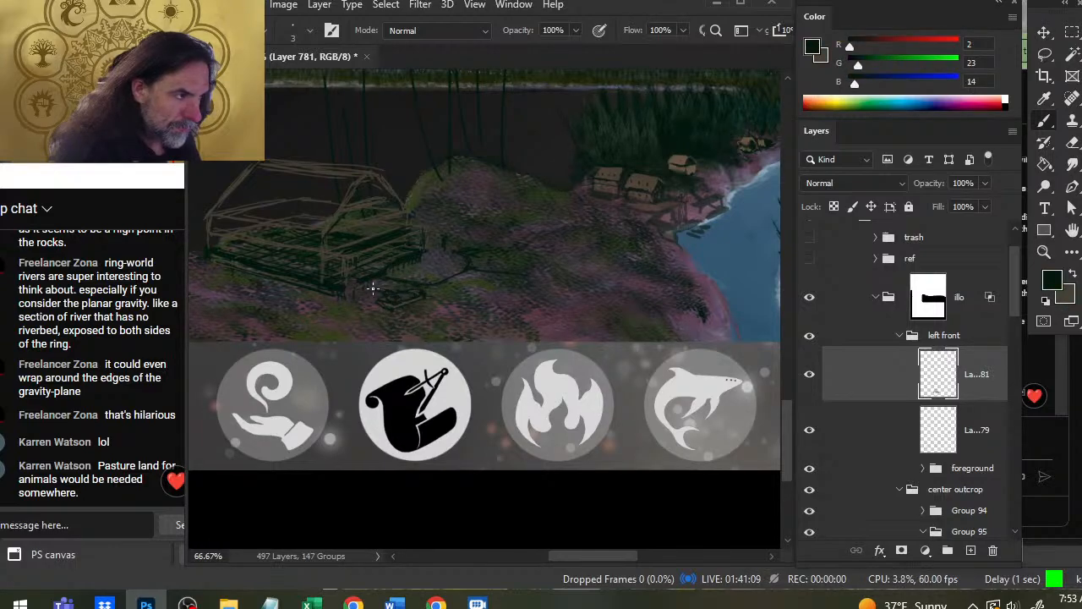
Cut the small sketched structure onto its own layer and move it away from the house platform onto the slope toward the river.
key(l)
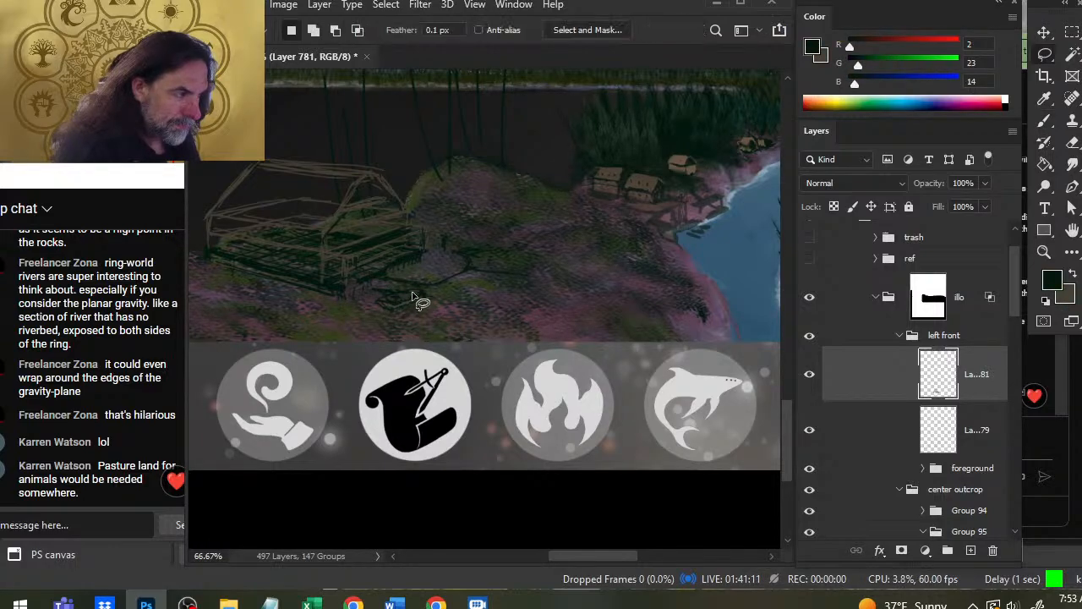
mouse_move(426, 289)
mouse_down()
mouse_move(374, 284)
mouse_move(415, 317)
mouse_move(355, 323)
mouse_move(365, 332)
mouse_move(482, 305)
mouse_move(554, 251)
mouse_up()
key(v)
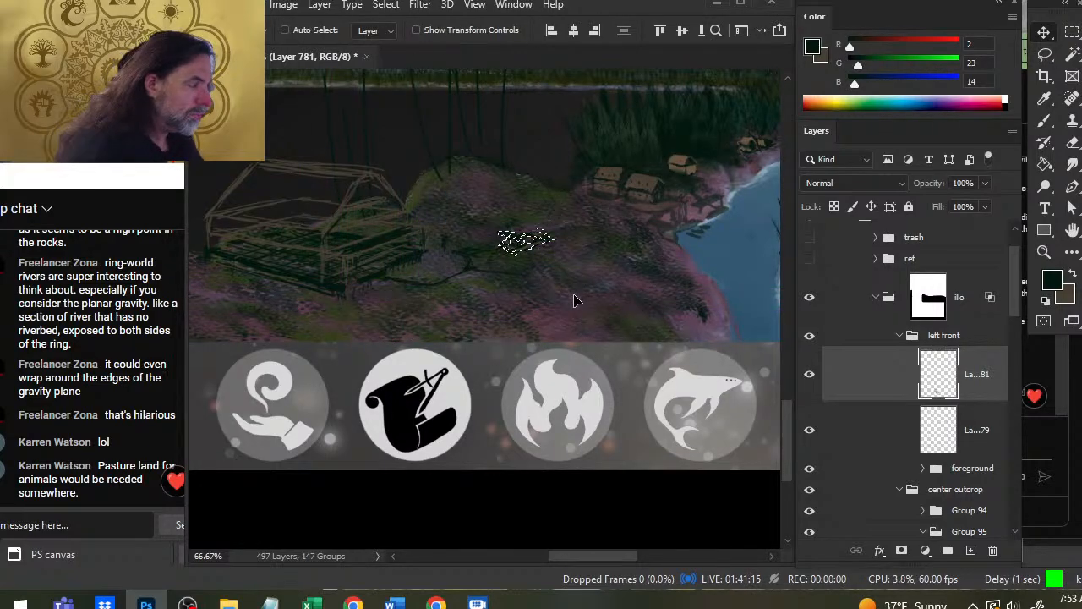
key(ctrl+shift+alt+n)
key(ctrl+d)
mouse_move(602, 301)
mouse_down()
mouse_move(580, 270)
mouse_move(534, 306)
mouse_up()
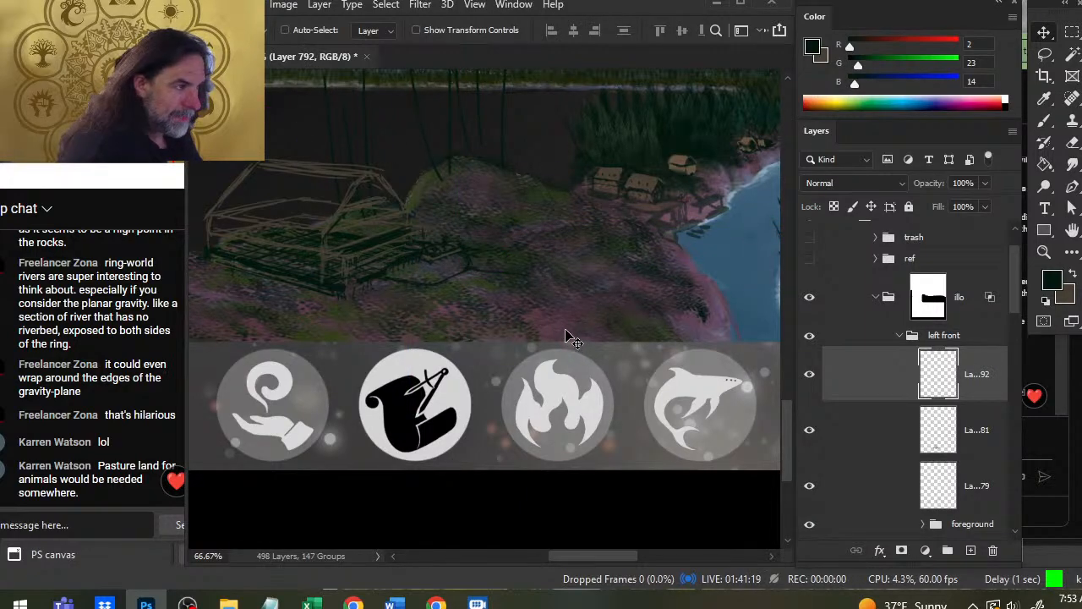
mouse_move(571, 337)
mouse_down()
mouse_move(652, 282)
mouse_move(669, 285)
mouse_move(659, 304)
mouse_move(611, 288)
mouse_up()
Lasso the small structure's river-side end and shift it slightly inward to shorten the shape.
key(z)
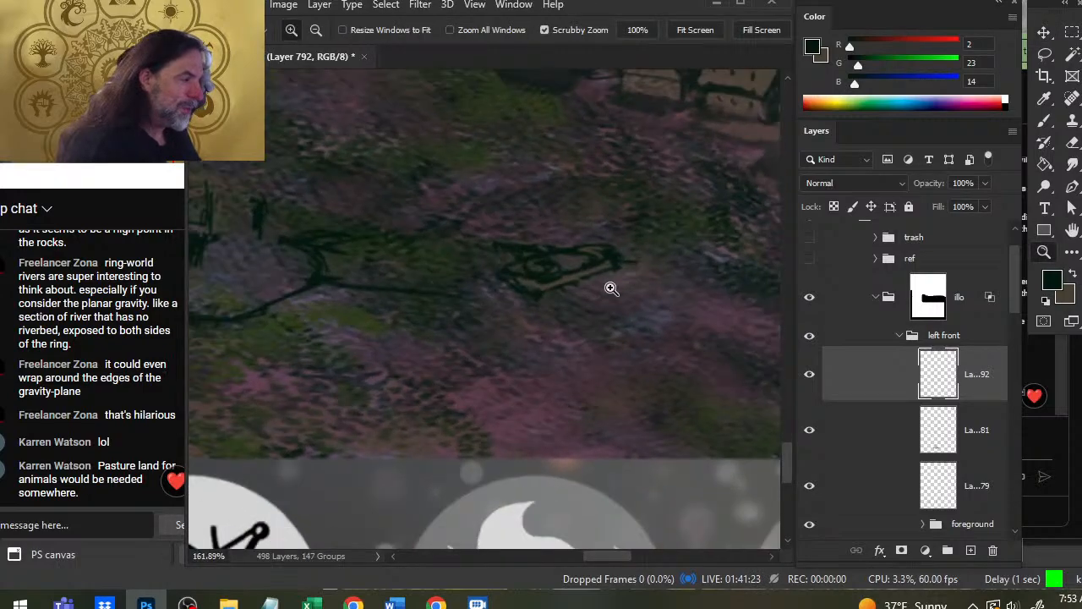
drag(655, 358, 633, 367)
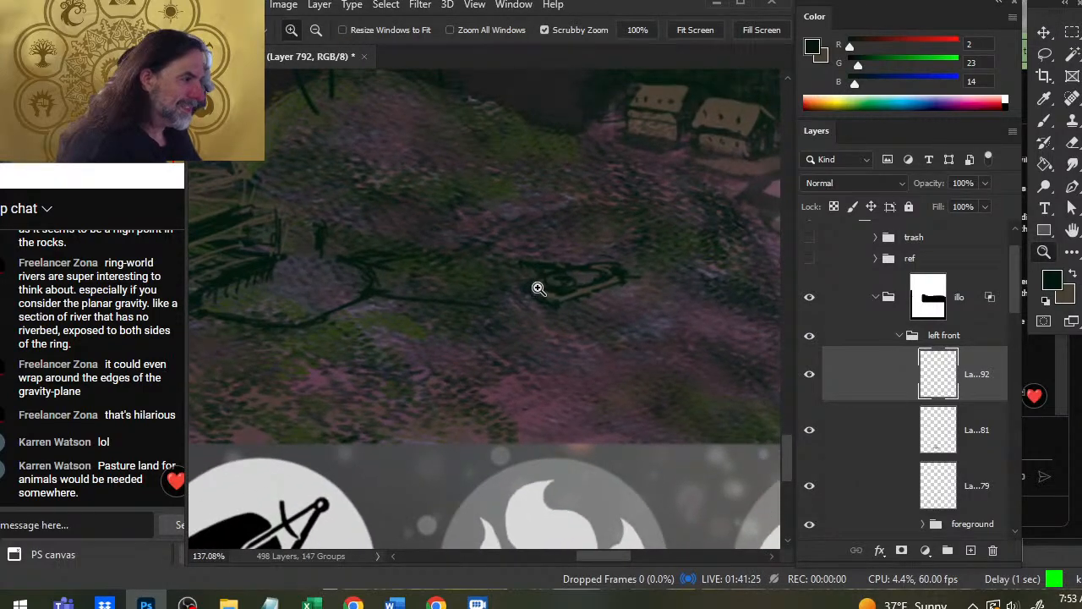
key(l)
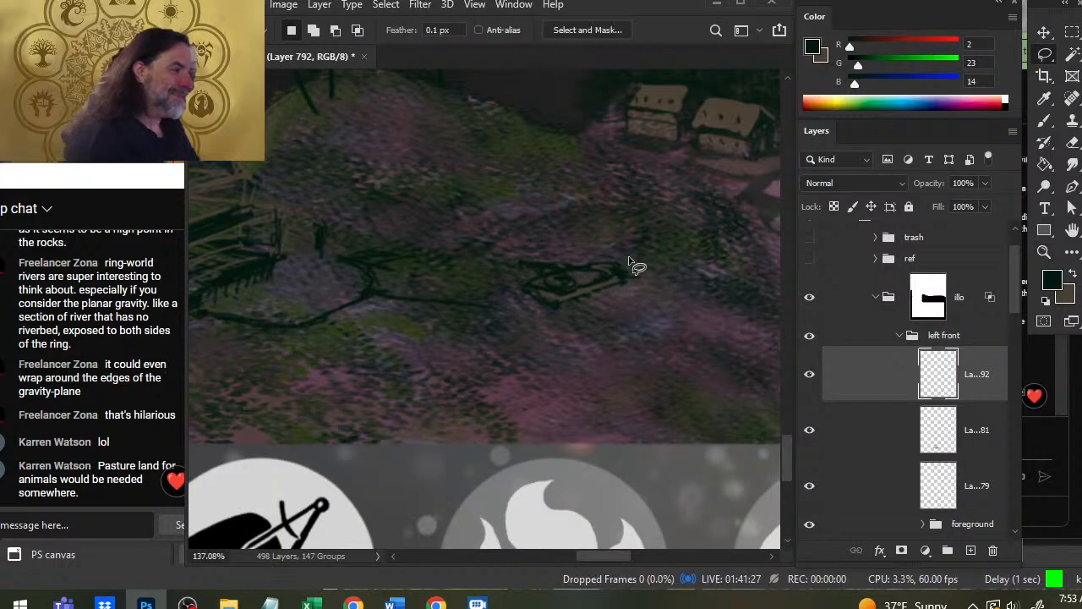
mouse_move(632, 252)
mouse_down()
mouse_move(576, 263)
mouse_move(627, 279)
mouse_move(615, 276)
mouse_up()
key(v)
key(ctrl+d)
key(l)
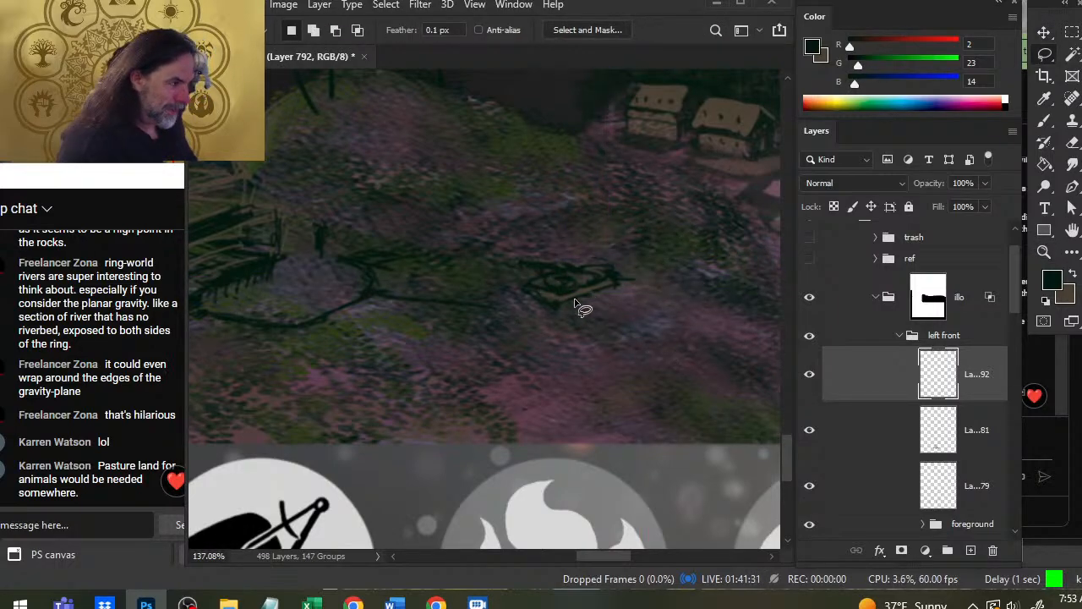
Refine the small structure with Free Transform and reposition it on the slope between the house and the river village.
key(z)
scroll(590, 331, down, 3)
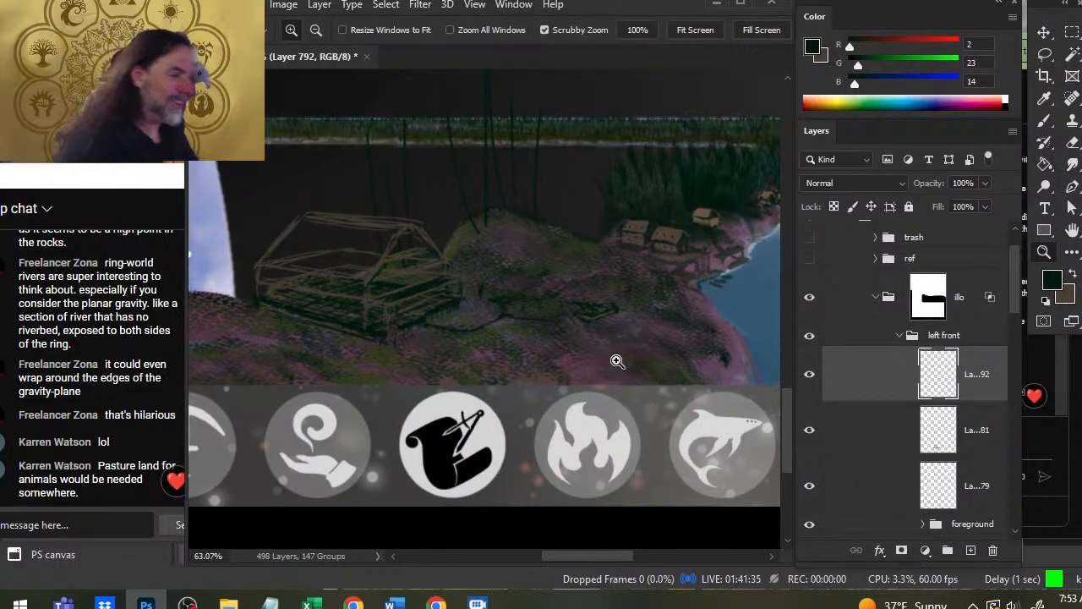
key(v)
mouse_move(618, 361)
mouse_down()
mouse_move(580, 338)
mouse_move(526, 338)
mouse_move(615, 333)
mouse_move(583, 306)
mouse_move(584, 317)
mouse_move(524, 296)
mouse_move(524, 329)
mouse_move(559, 344)
mouse_move(594, 329)
mouse_move(608, 338)
mouse_move(618, 309)
mouse_move(642, 331)
mouse_move(581, 357)
mouse_move(623, 358)
mouse_move(729, 316)
mouse_move(714, 344)
mouse_up()
key(l)
right_click(583, 306)
click(649, 453)
key(Return)
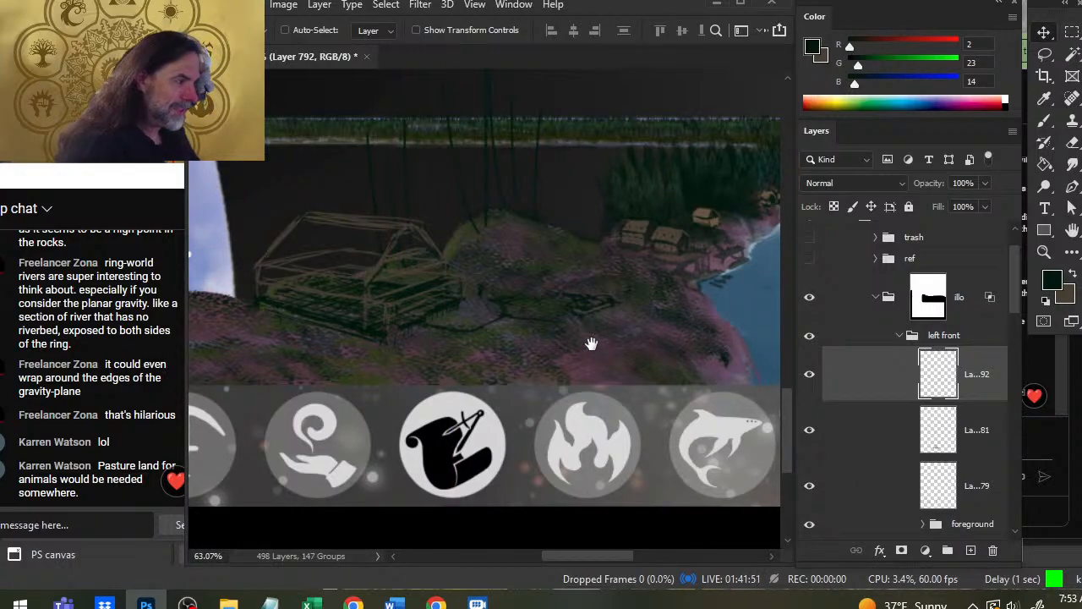
mouse_move(591, 343)
mouse_down()
mouse_move(507, 327)
mouse_move(546, 313)
mouse_move(427, 284)
mouse_move(380, 316)
mouse_move(390, 322)
mouse_up()
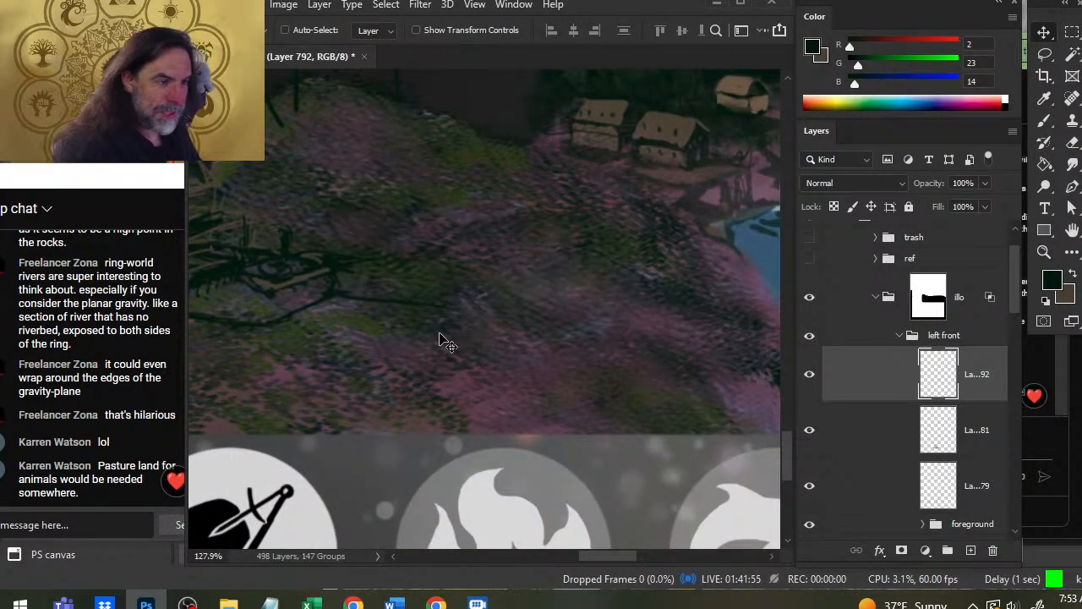
mouse_move(445, 342)
mouse_down()
mouse_move(429, 330)
mouse_move(506, 369)
mouse_move(640, 348)
mouse_up()
mouse_move(519, 370)
mouse_down()
mouse_move(416, 359)
mouse_move(391, 376)
mouse_up()
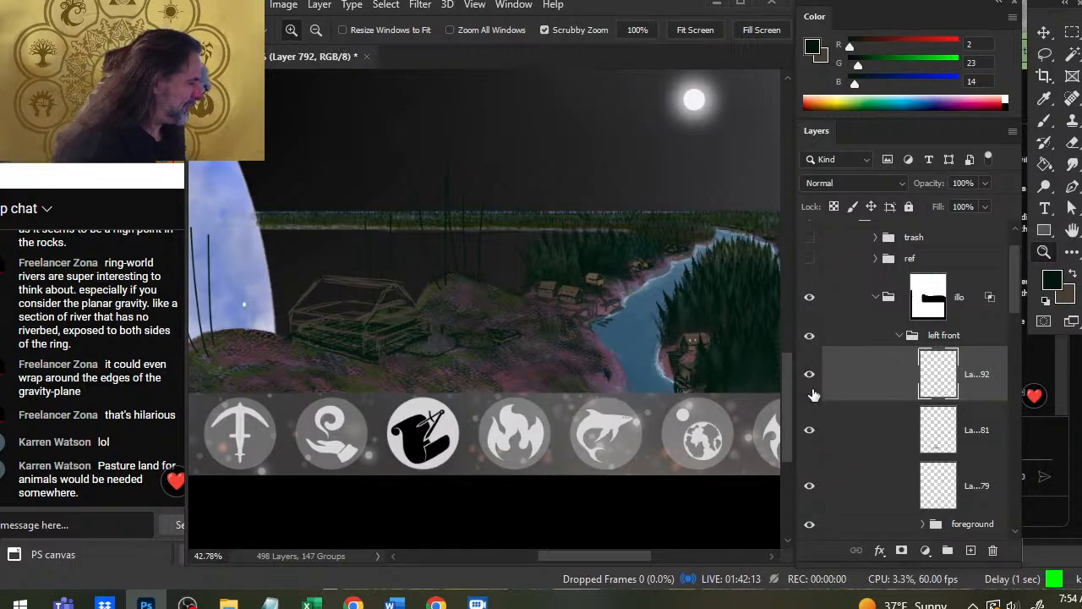
Identify the plant stems' layer by toggling visibility, place it in a new group and name the group "foreground foliage".
scroll(1006, 338, down, 3)
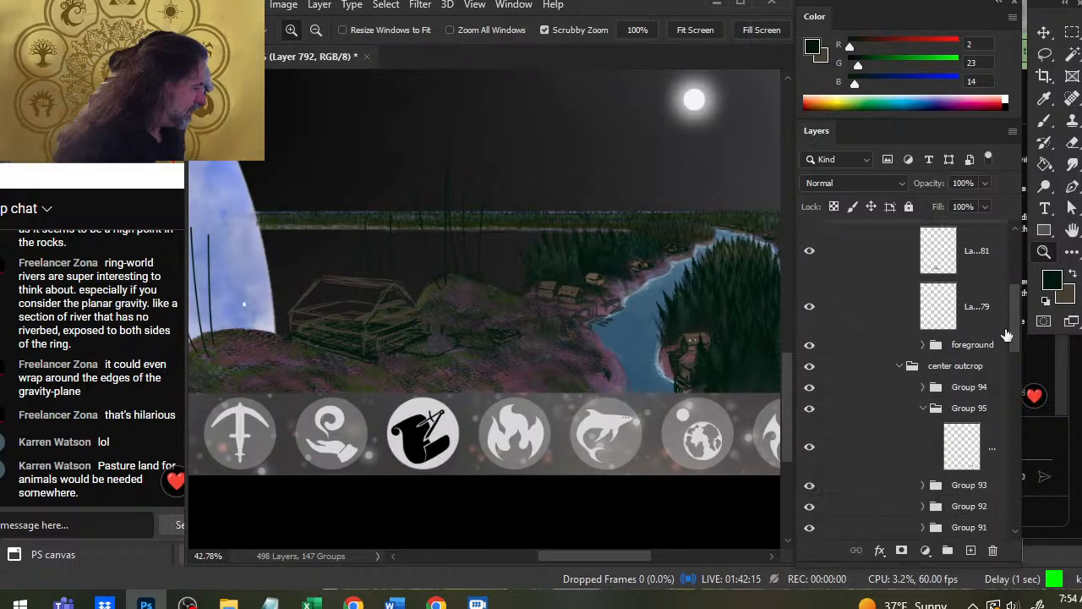
click(807, 346)
click(809, 346)
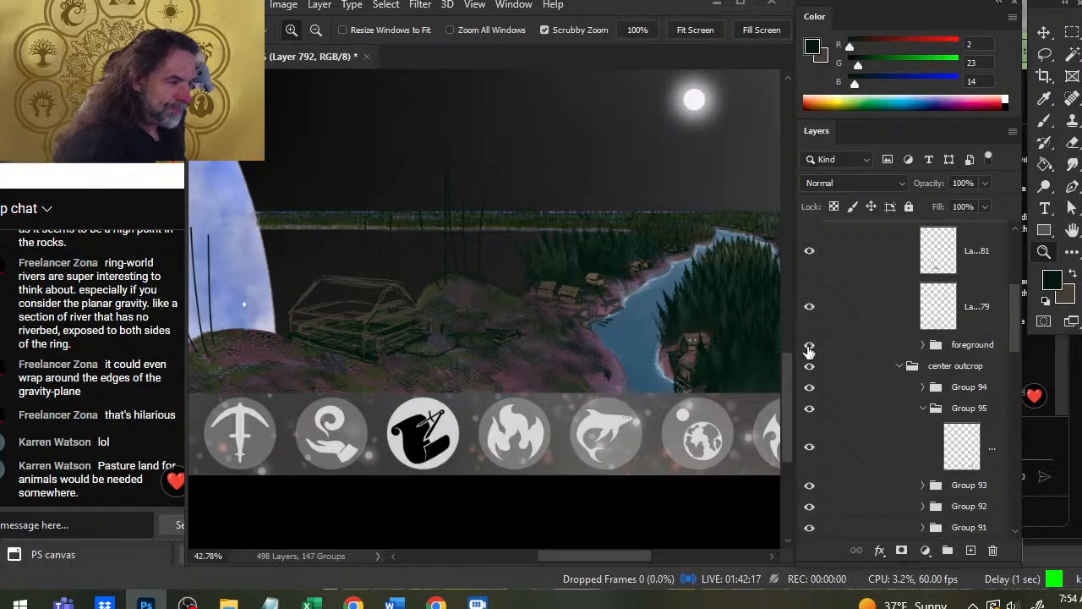
click(810, 306)
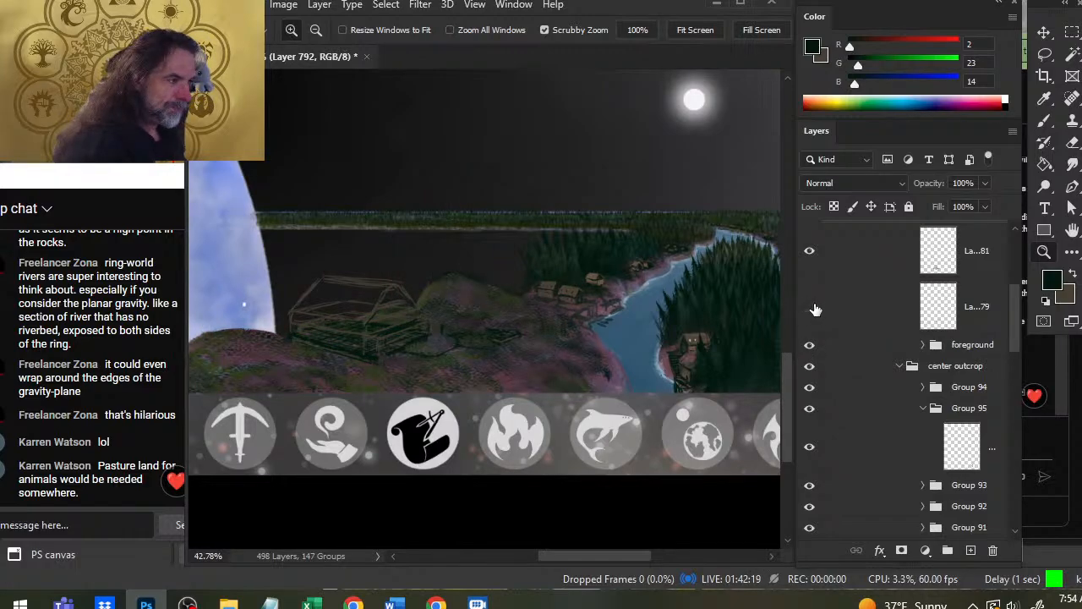
click(849, 318)
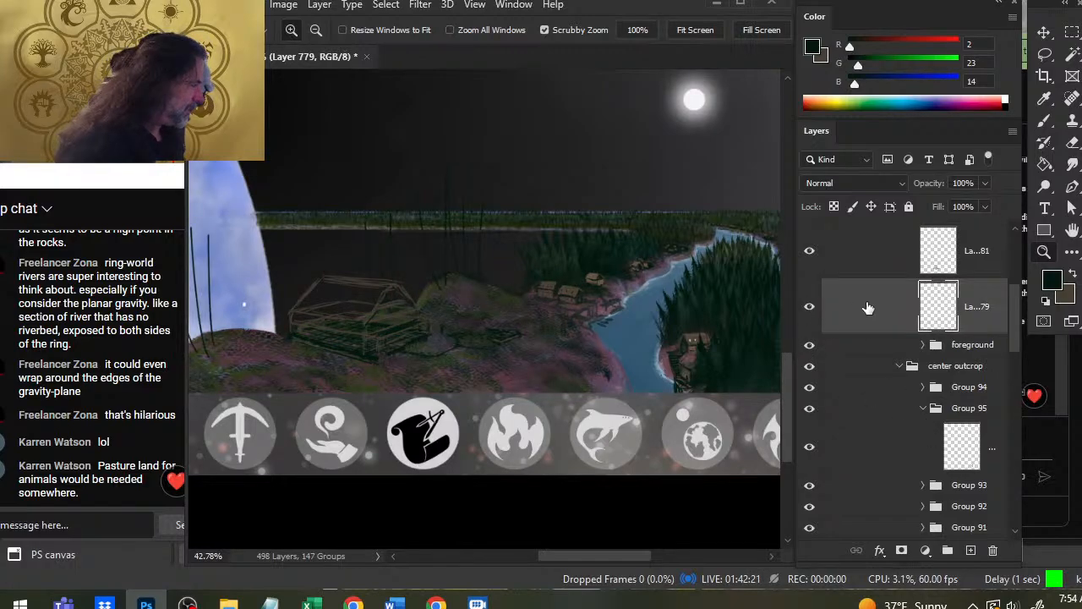
key(ctrl+g)
double_click(961, 290)
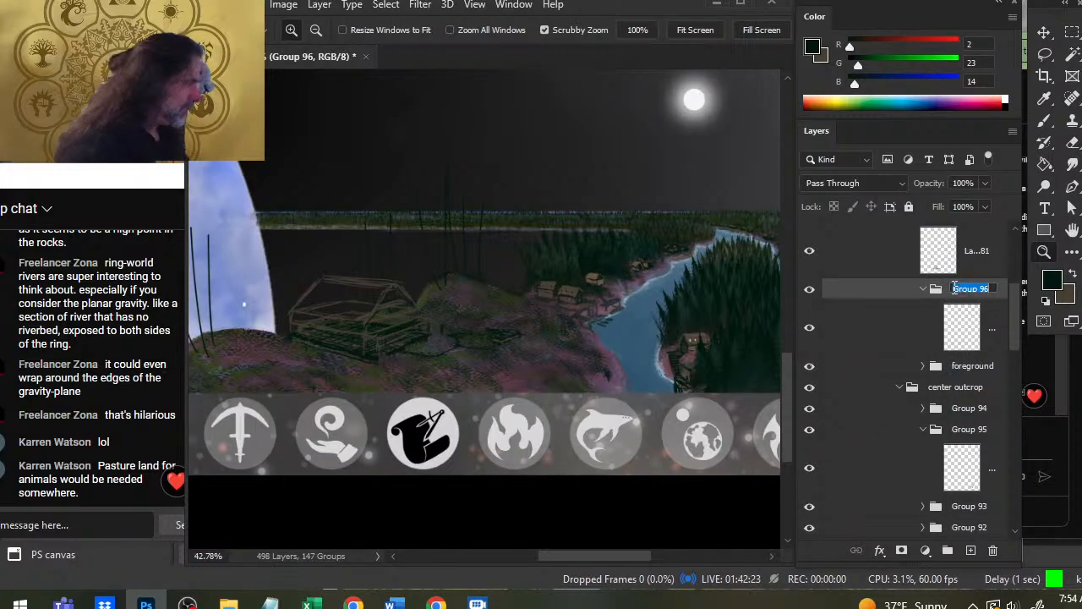
text(foreg)
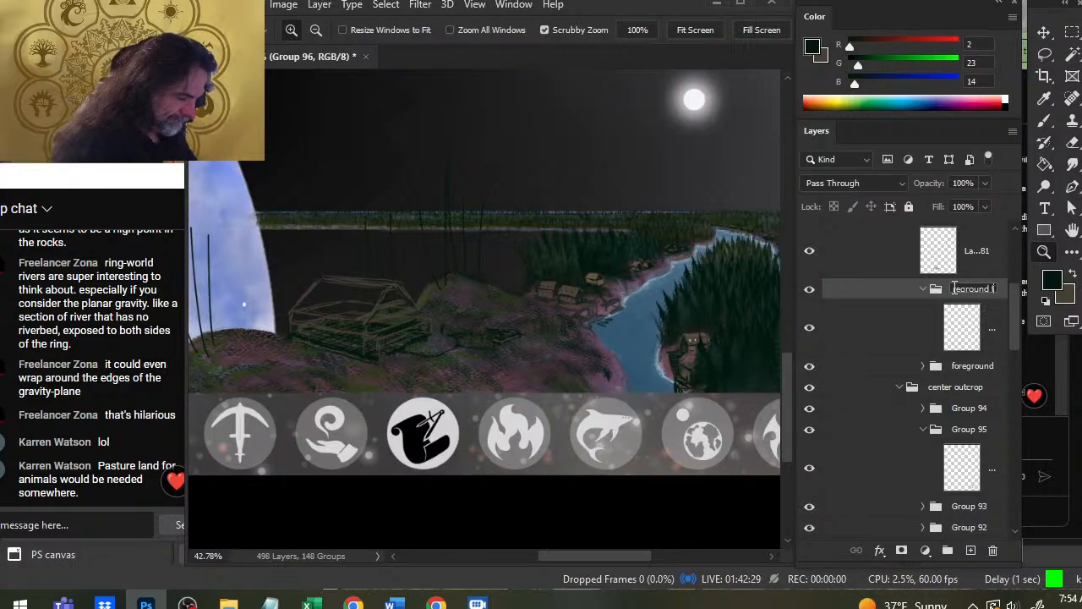
text(round foliage)
key(Return)
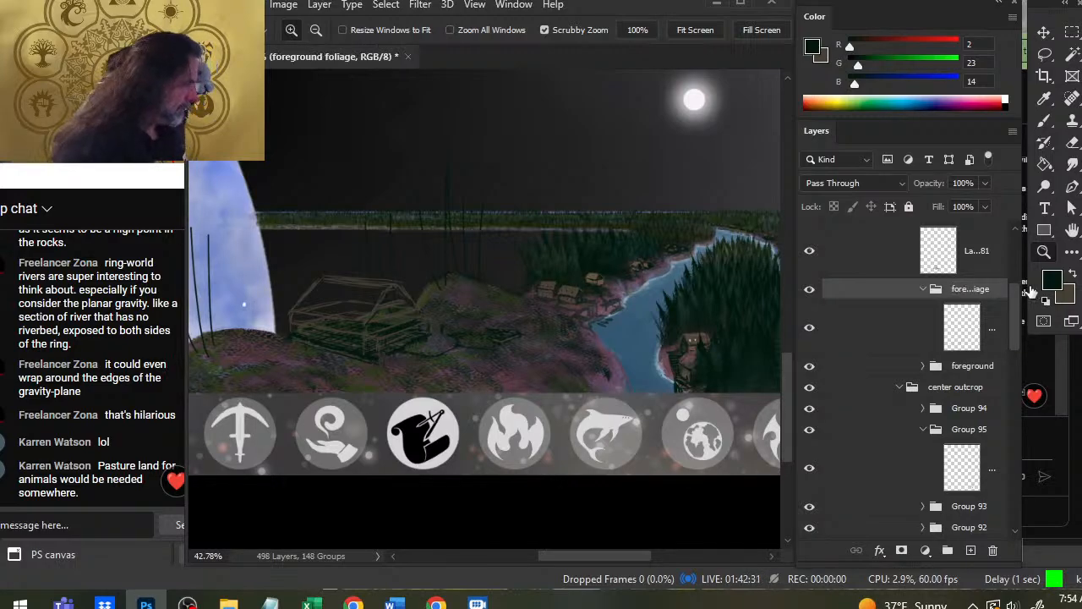
Sample a dark green (RGB 7, 25, 17) from the river trees for the plant stems' layer and browse the brush presets for foliage.
click(849, 340)
key(b)
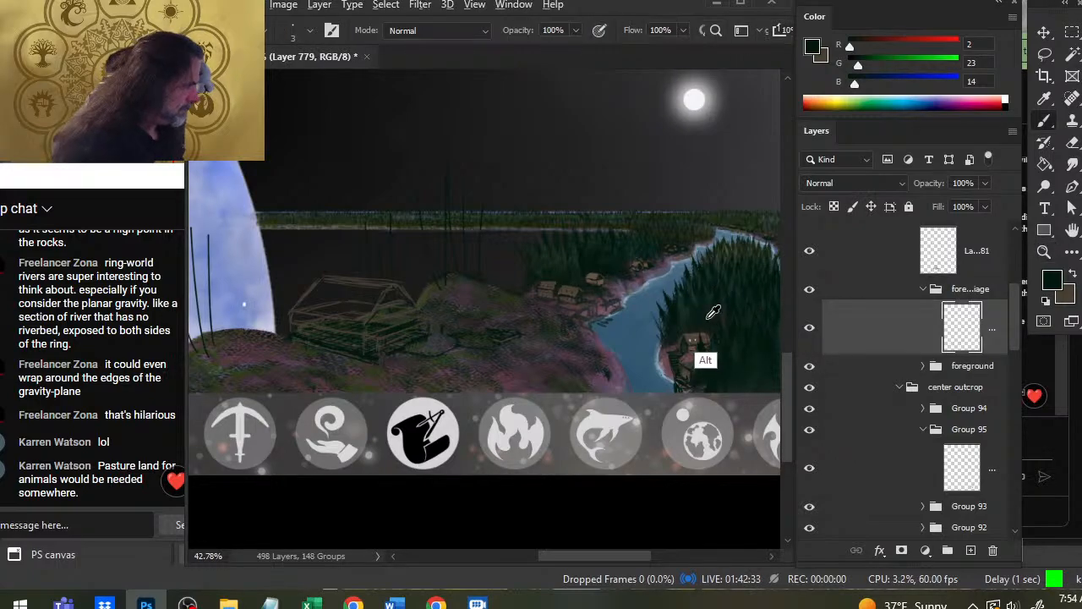
alt+click(710, 316)
scroll(459, 242, up, 5)
right_click(486, 204)
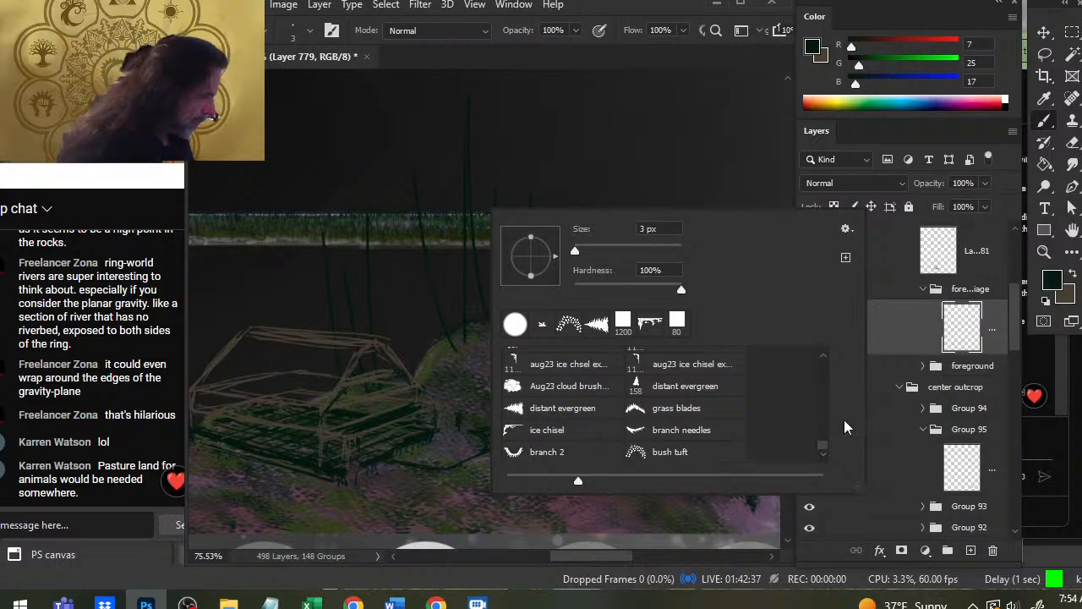
drag(822, 452, 824, 441)
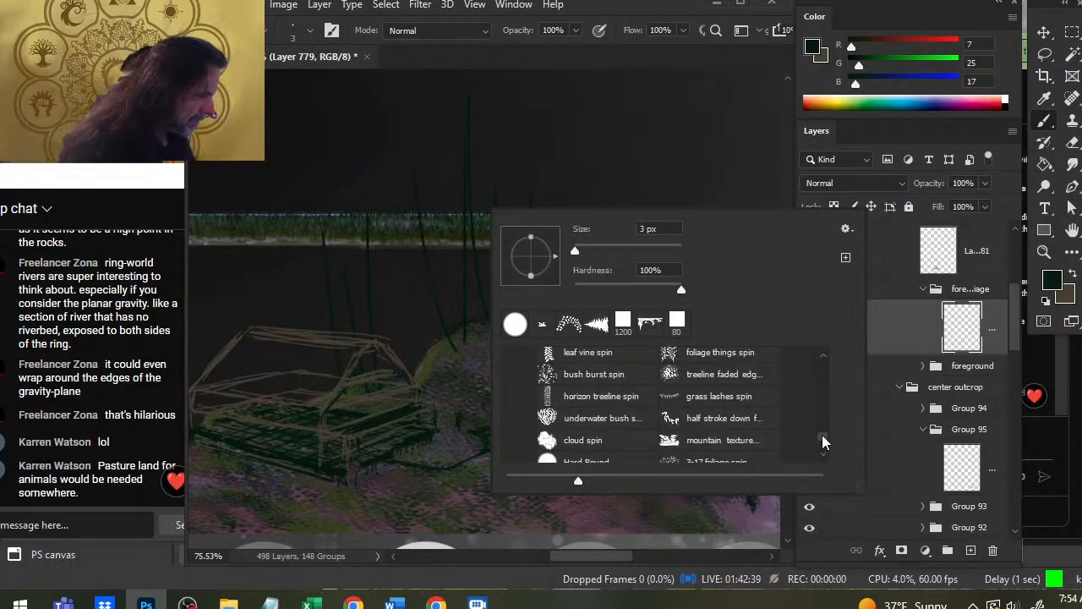
scroll(824, 441, down, 1)
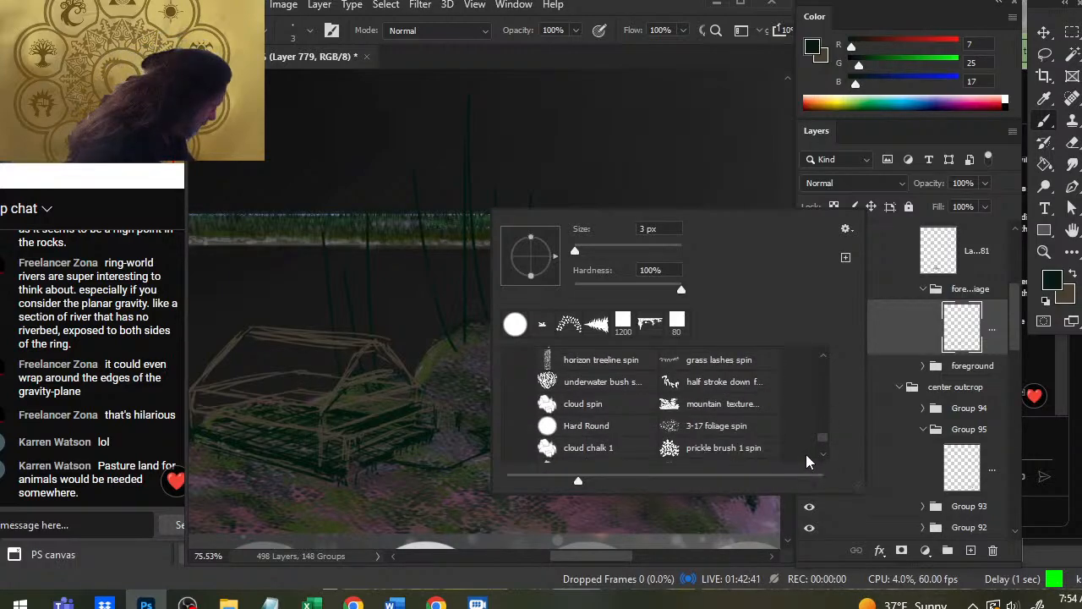
click(625, 131)
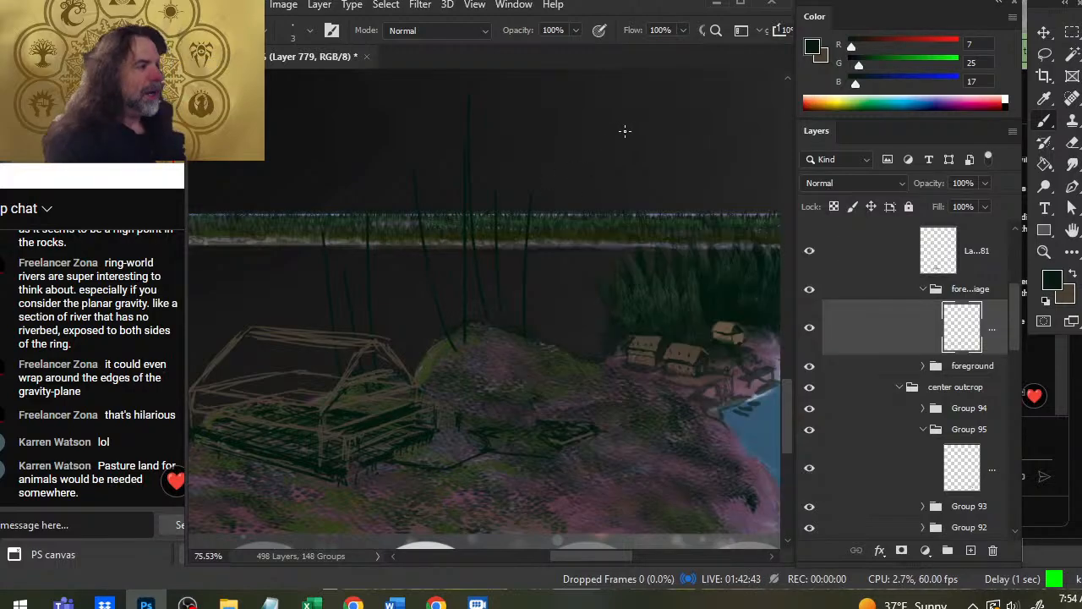
key(z)
drag(631, 404, 555, 423)
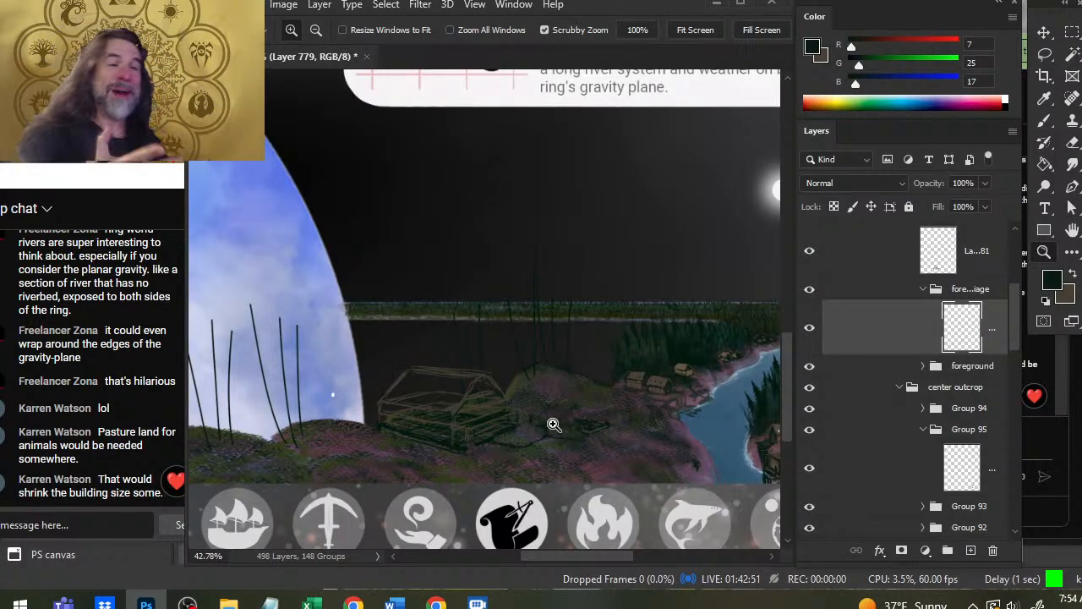
Lasso a narrow curved sliver across the lower band of the ring around planet A in the gravity diagram, and clear the selection.
mouse_move(903, 604)
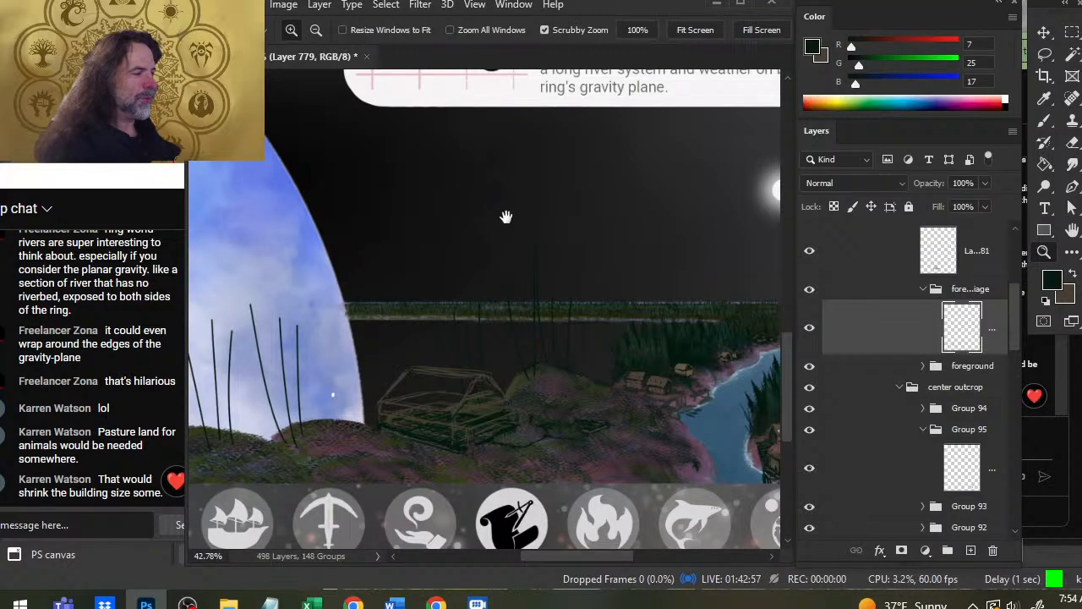
scroll(511, 288, up, 5)
click(456, 198)
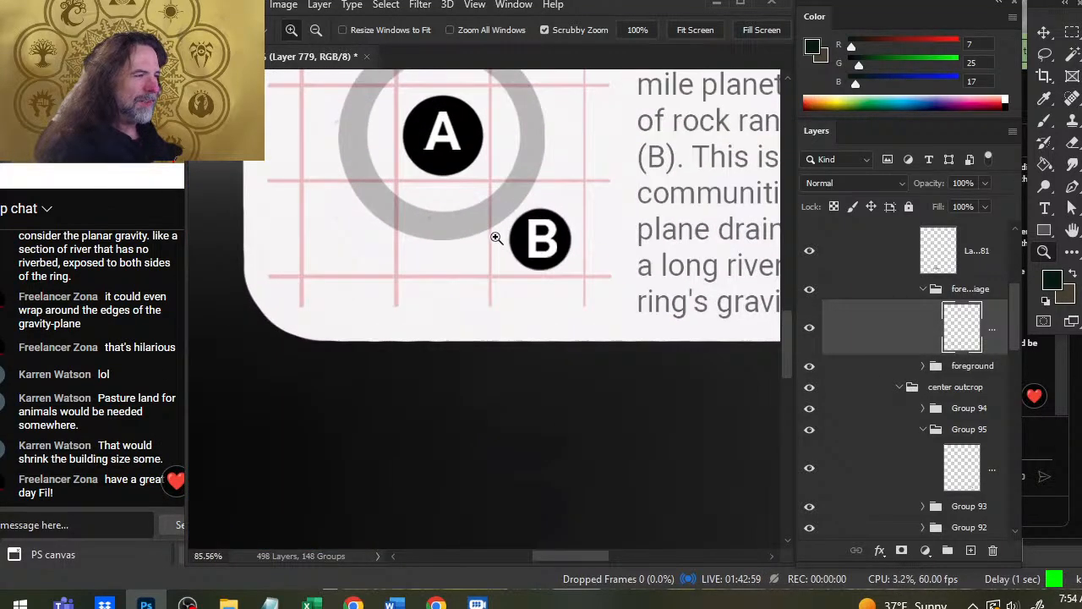
click(449, 222)
key(b)
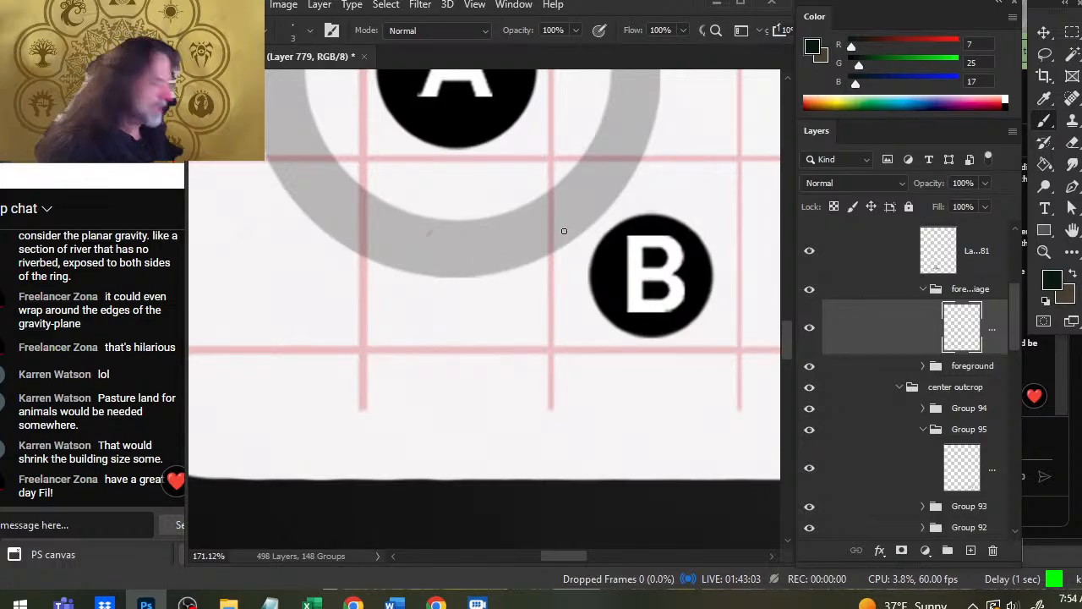
key(l)
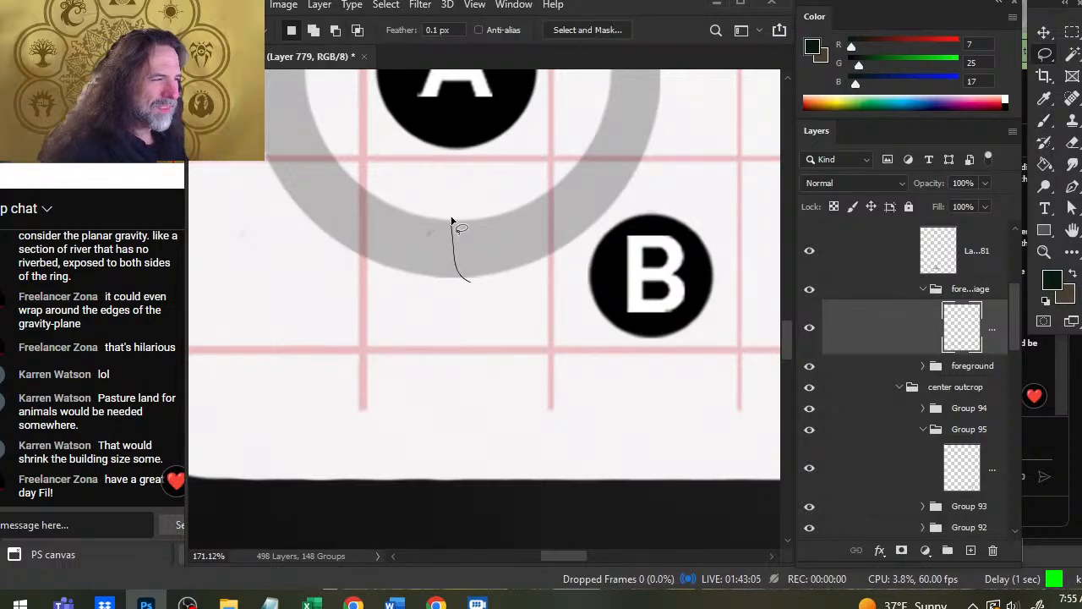
drag(451, 222, 470, 281)
key(z)
mouse_move(463, 226)
mouse_down()
mouse_move(532, 255)
mouse_move(497, 256)
mouse_move(547, 269)
mouse_move(476, 249)
mouse_up()
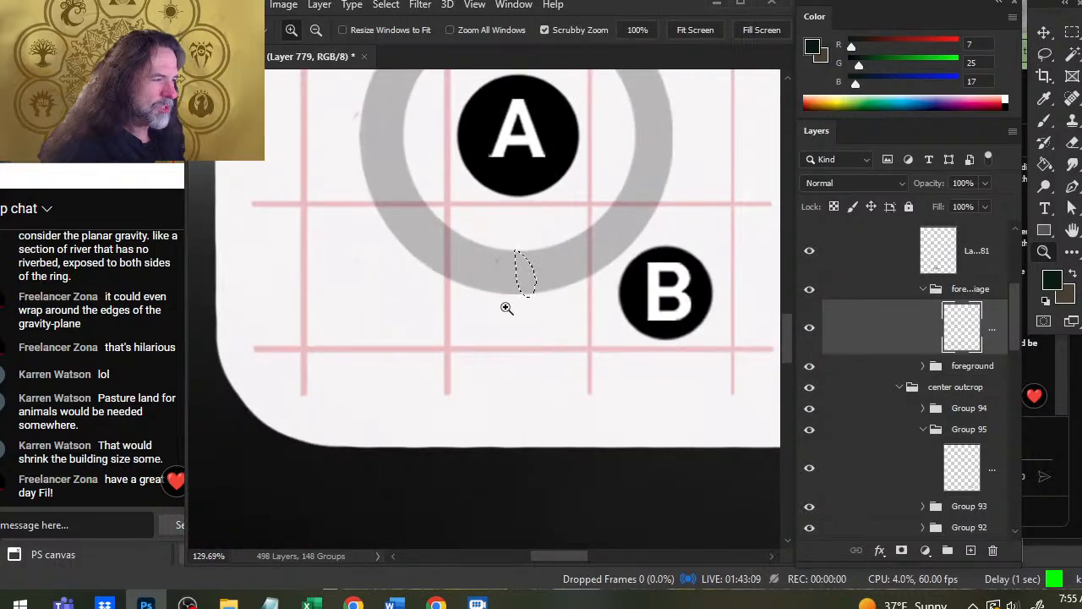
mouse_move(506, 307)
mouse_down()
mouse_move(563, 273)
mouse_move(571, 287)
mouse_up()
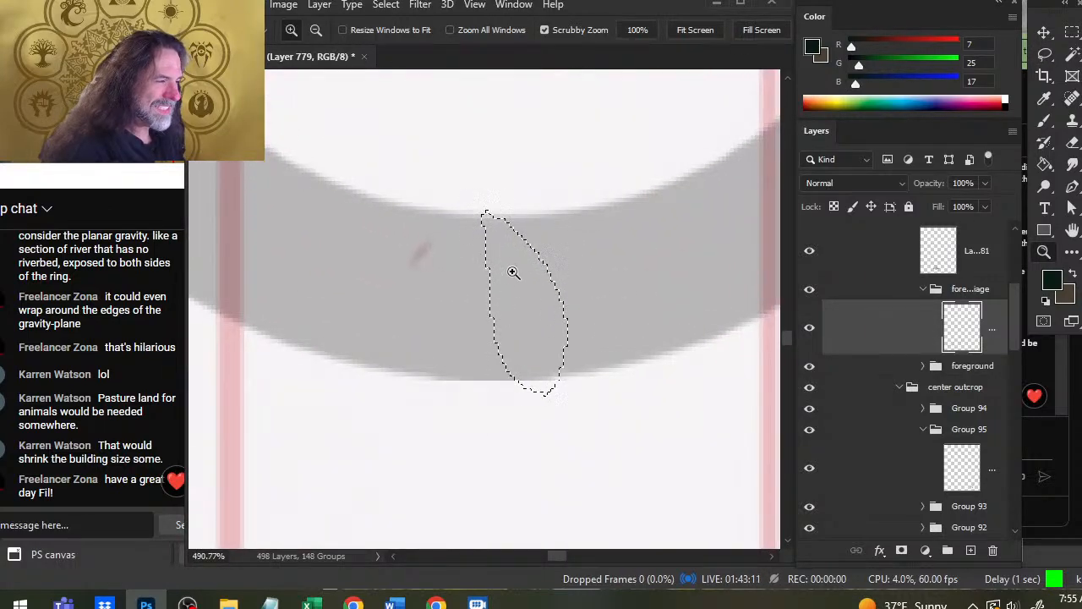
key(l)
key(ctrl+d)
key(b)
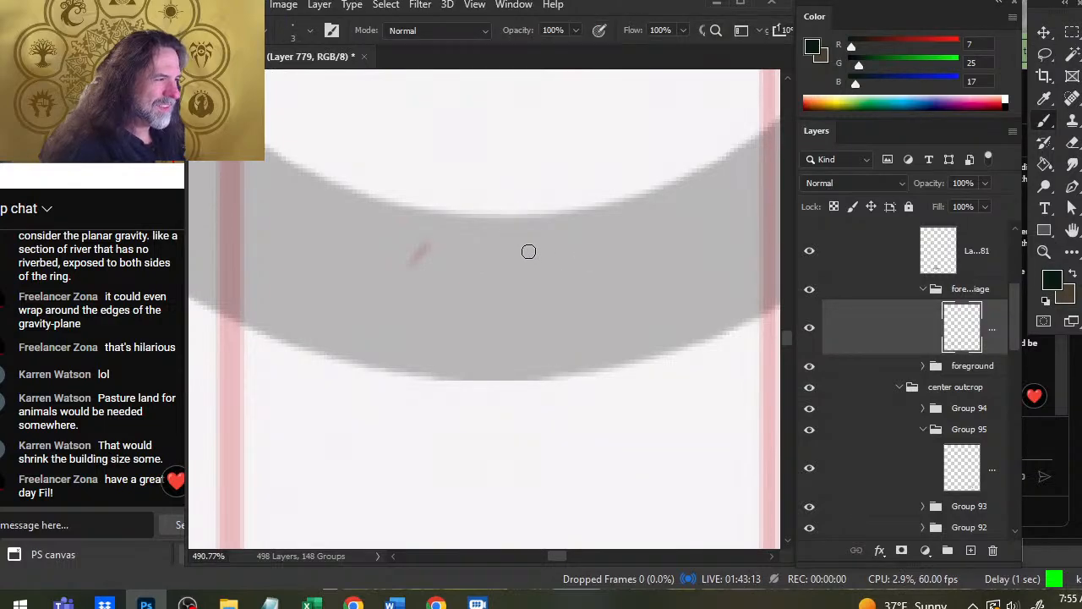
Lasso a jagged rock-like patch within the ring's lower band and enlarge the selection outline to span the band's width.
key(l)
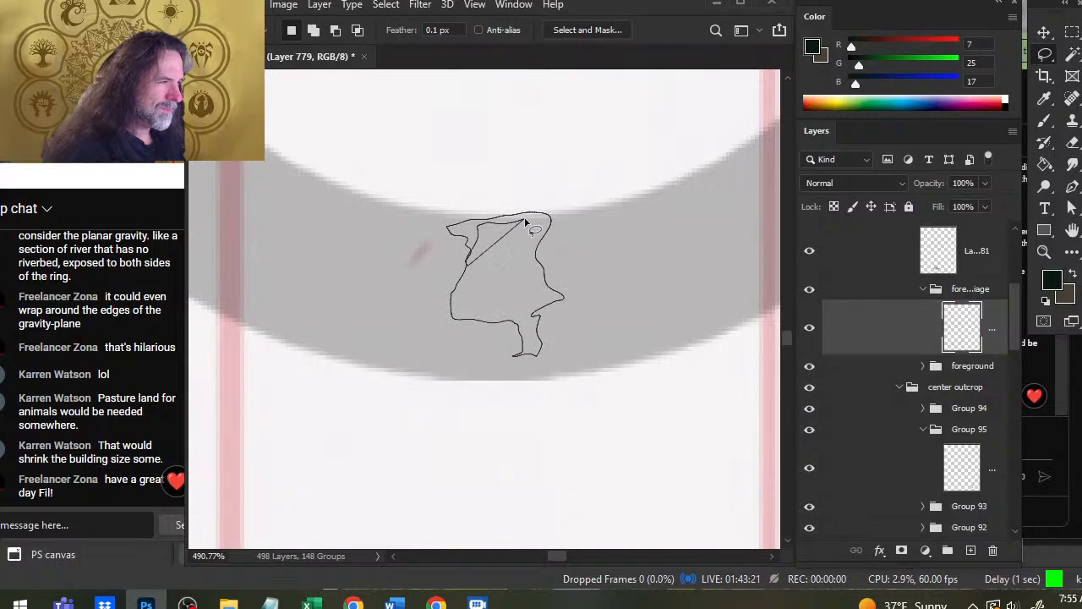
drag(525, 222, 526, 224)
right_click(486, 270)
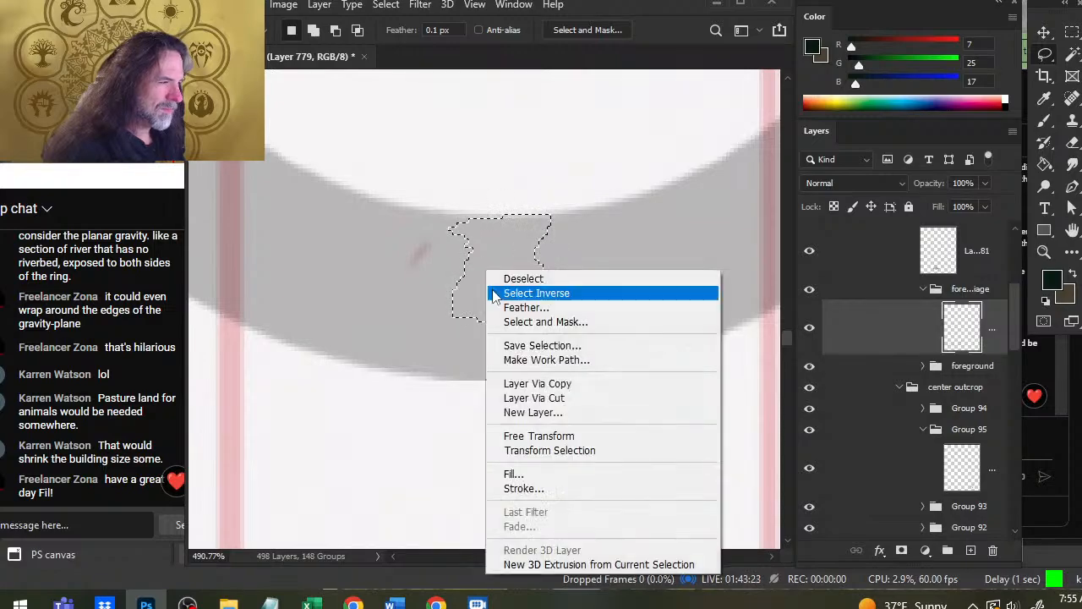
click(573, 449)
drag(555, 355, 590, 377)
drag(471, 240, 434, 213)
key(Return)
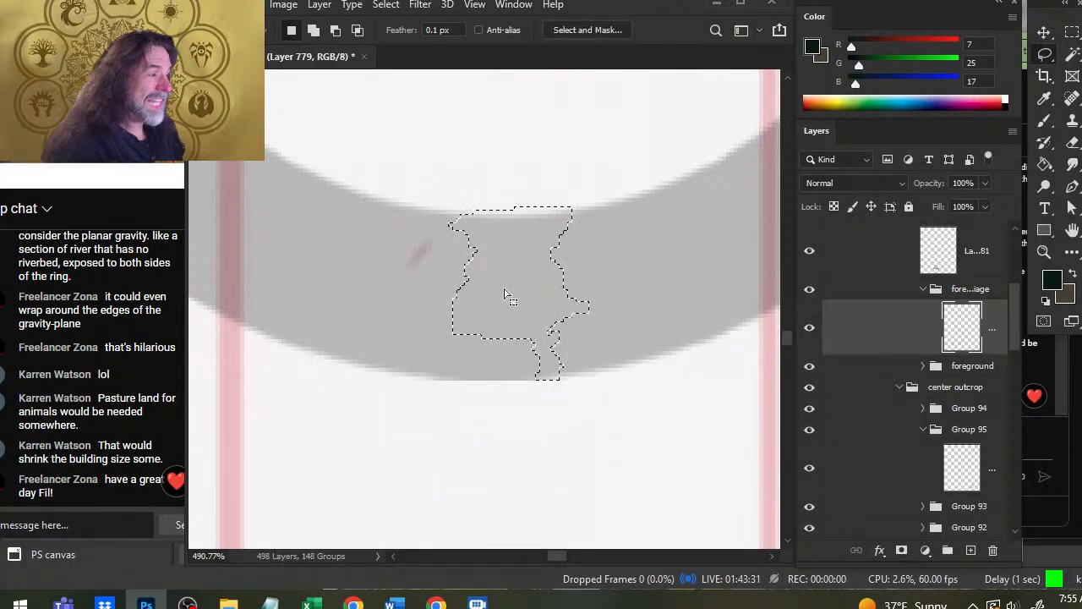
key(z)
drag(616, 321, 558, 351)
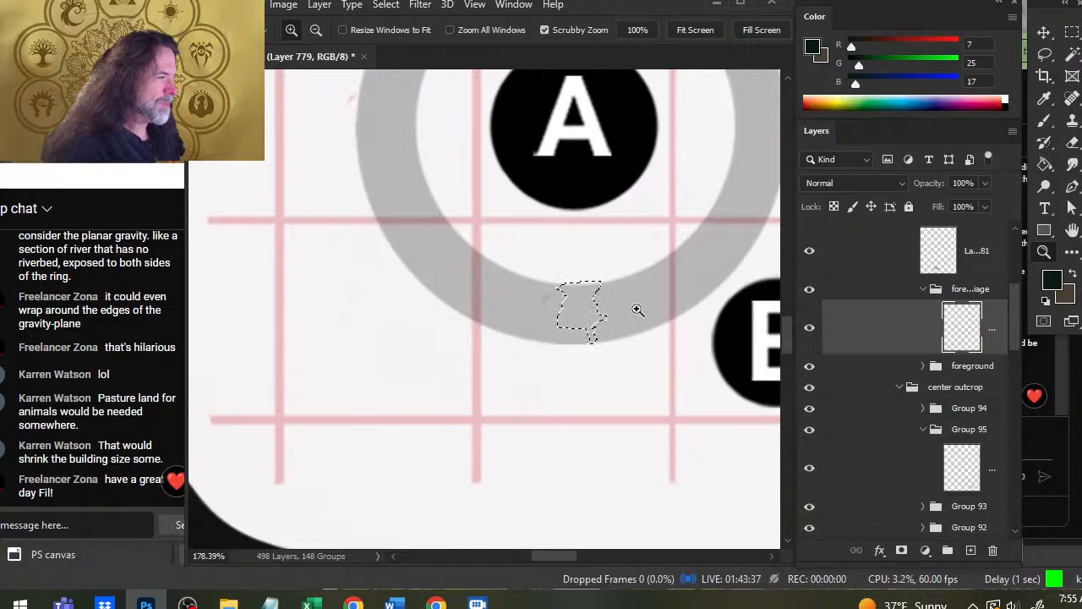
Replace the jagged selection with smaller lassoed rock and gap outlines along the ring's lower band, clearing each one.
key(b)
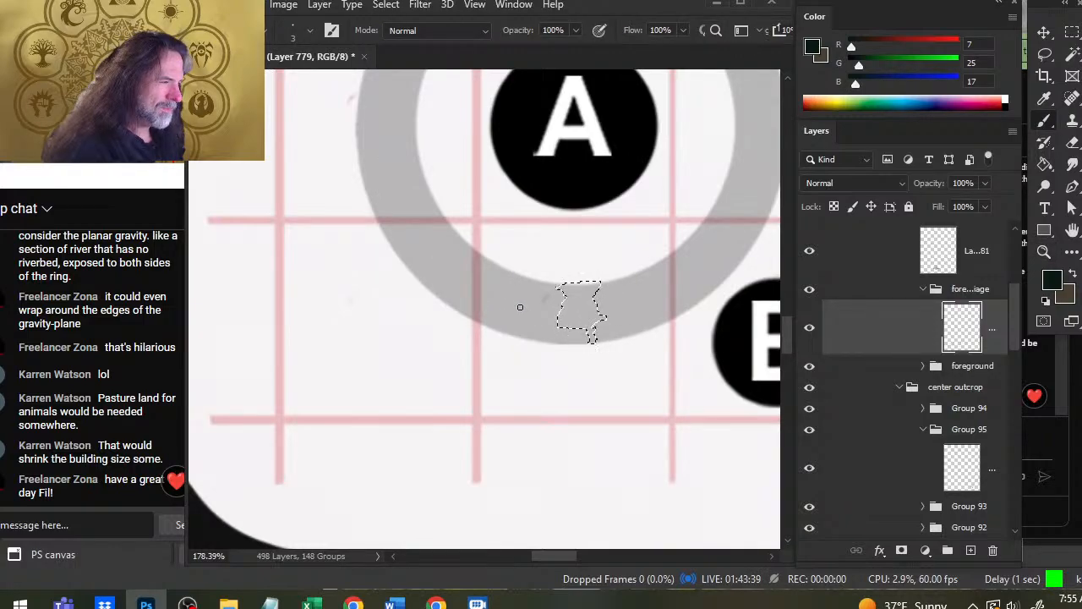
key(l)
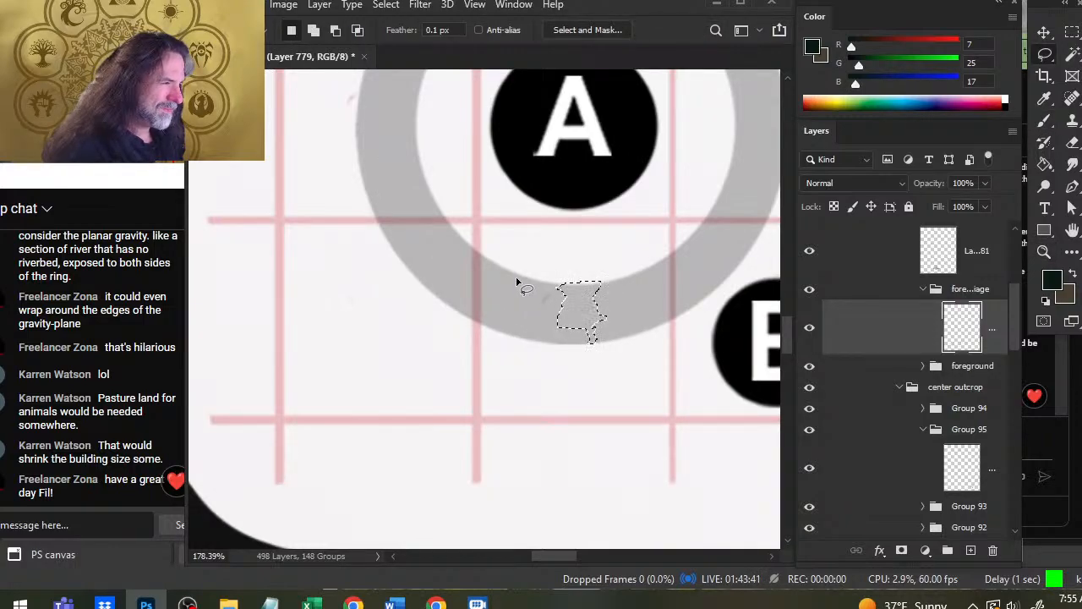
click(520, 283)
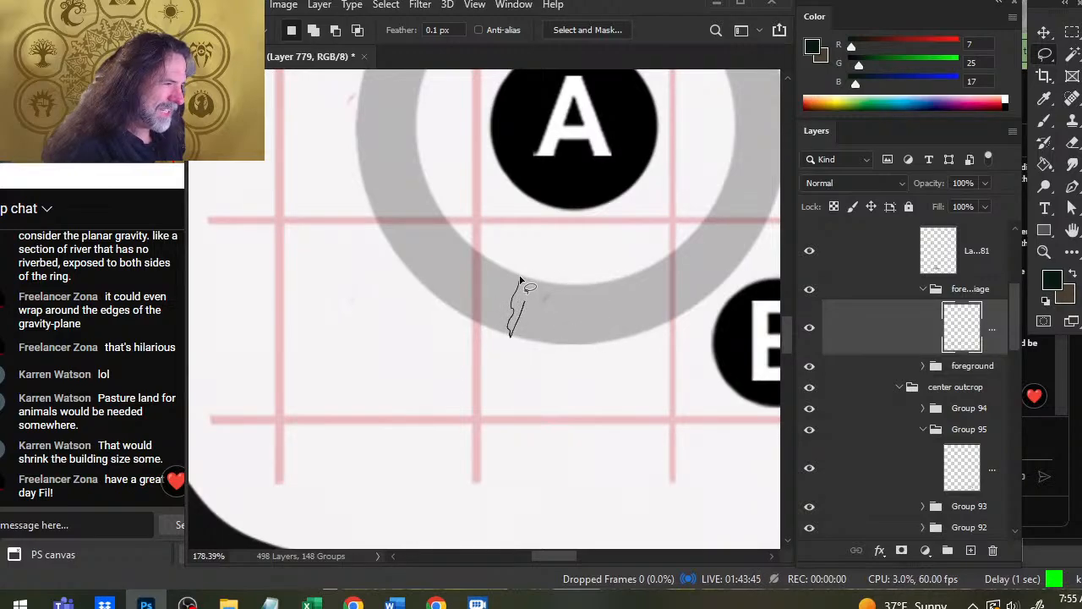
drag(521, 281, 521, 282)
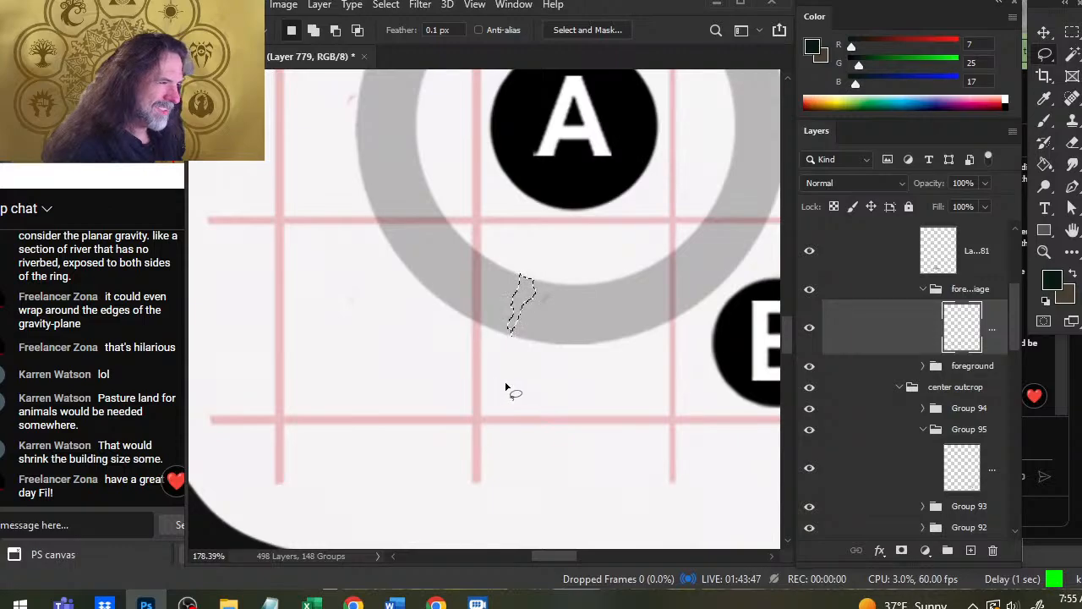
click(554, 338)
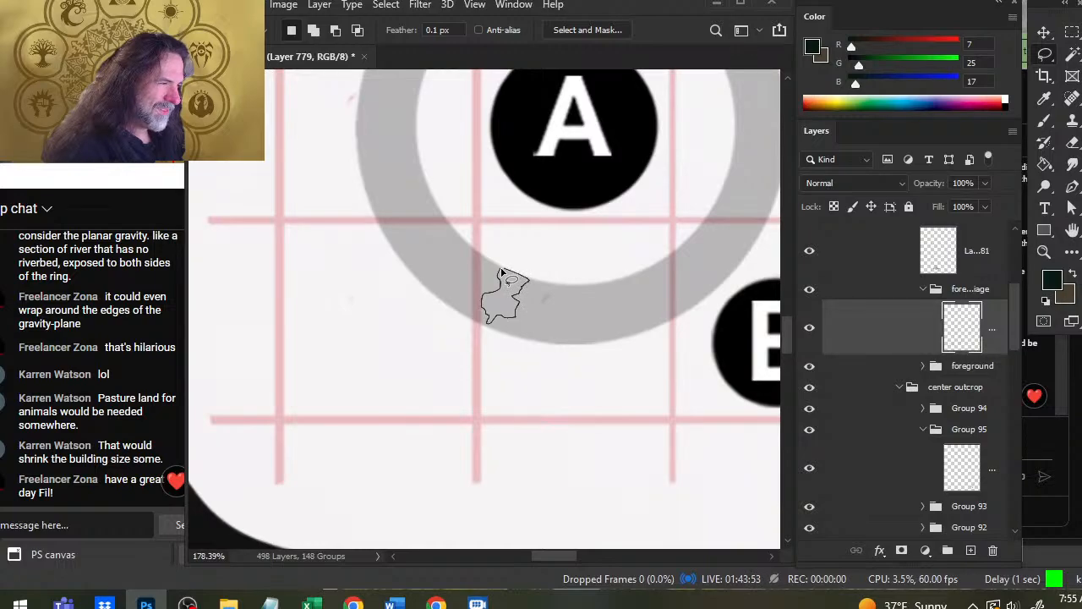
drag(500, 268, 502, 271)
click(615, 306)
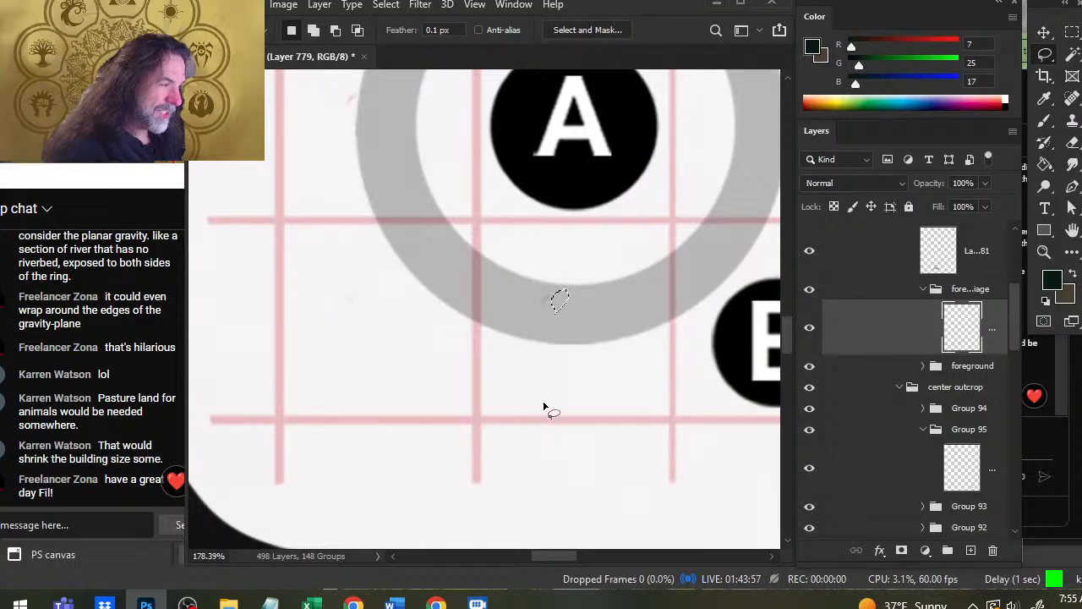
click(530, 361)
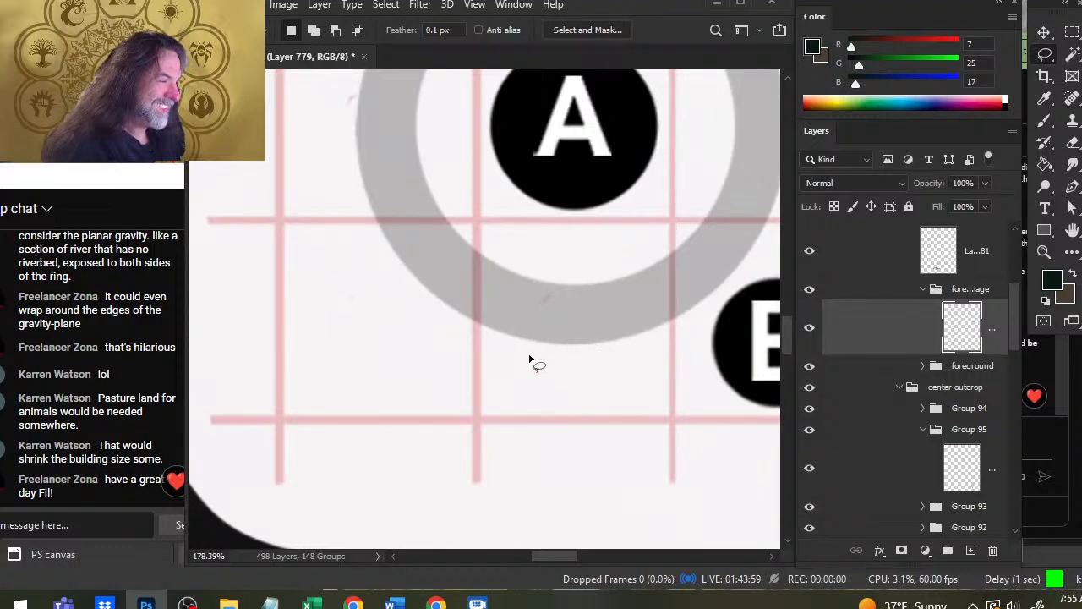
Lasso a blocky patch across the ring's lower band directly below planet A, and clear the selection.
drag(653, 309, 512, 335)
key(z)
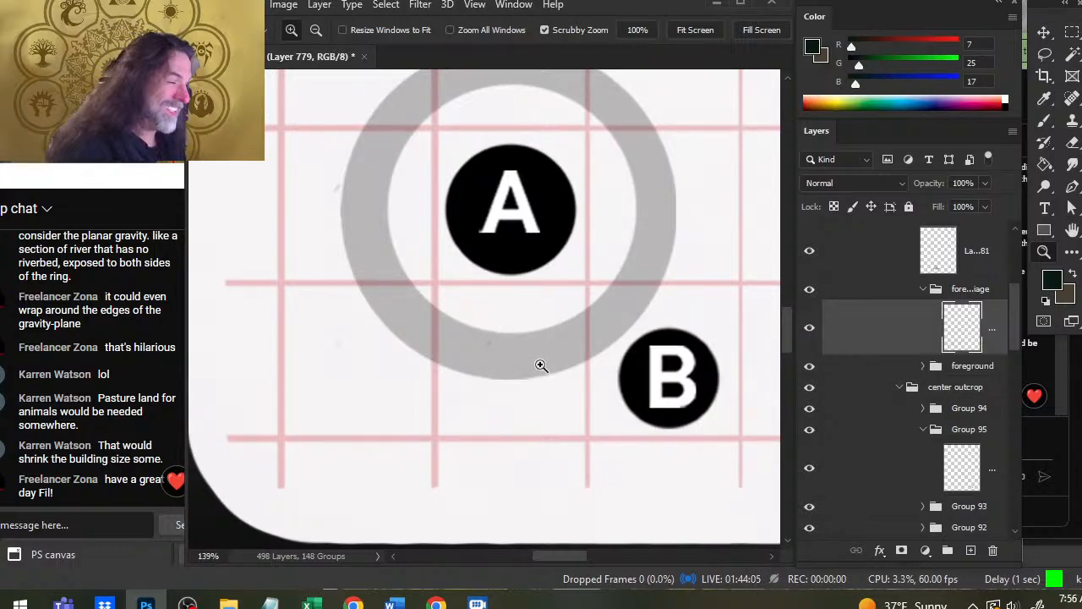
scroll(526, 358, up, 1)
key(l)
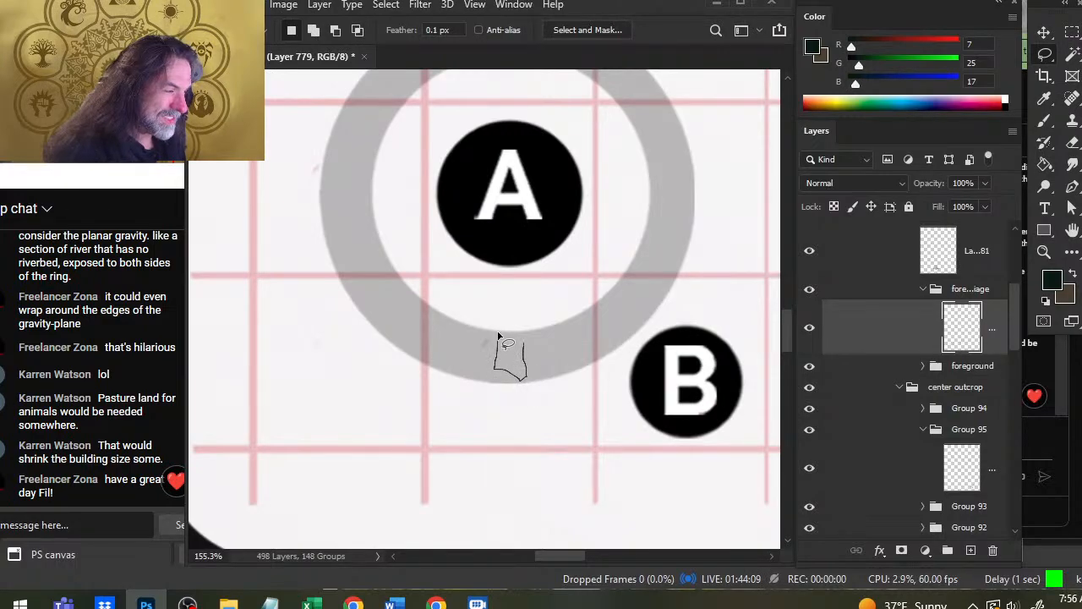
drag(499, 337, 500, 338)
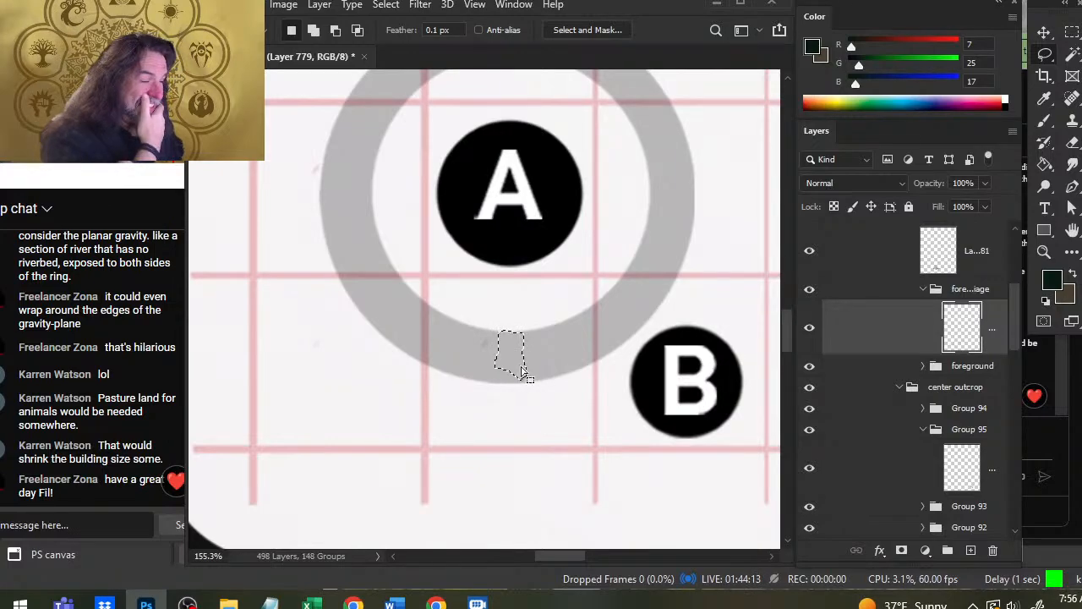
drag(492, 267, 488, 370)
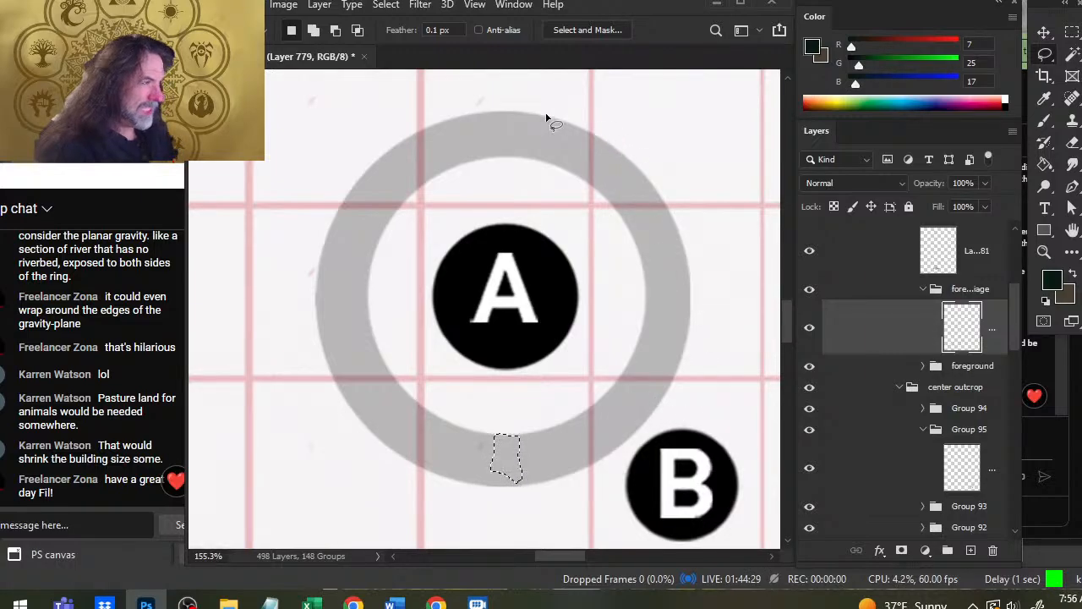
drag(404, 434, 398, 438)
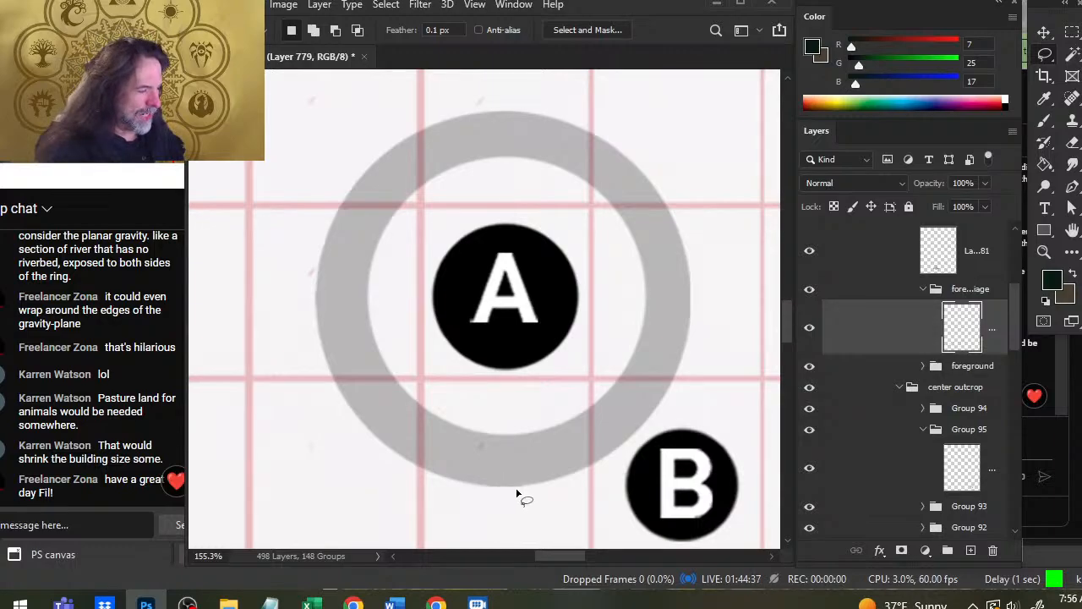
key(e)
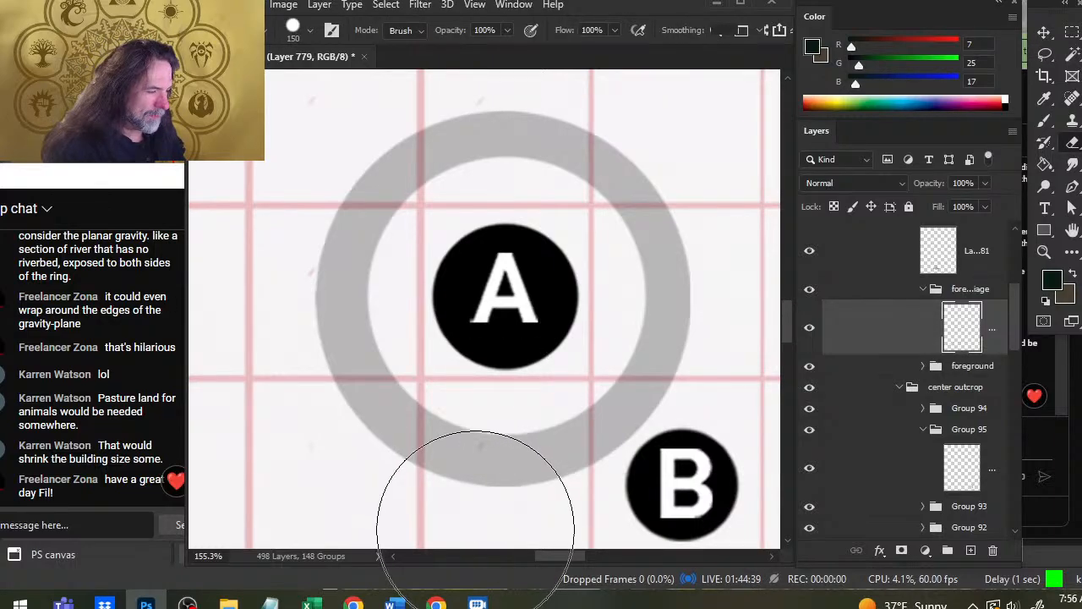
Examine the foreground house, plant stems and river village within the whole page composition at several magnifications.
key(z)
mouse_move(613, 389)
mouse_down()
mouse_move(522, 398)
mouse_move(506, 423)
mouse_up()
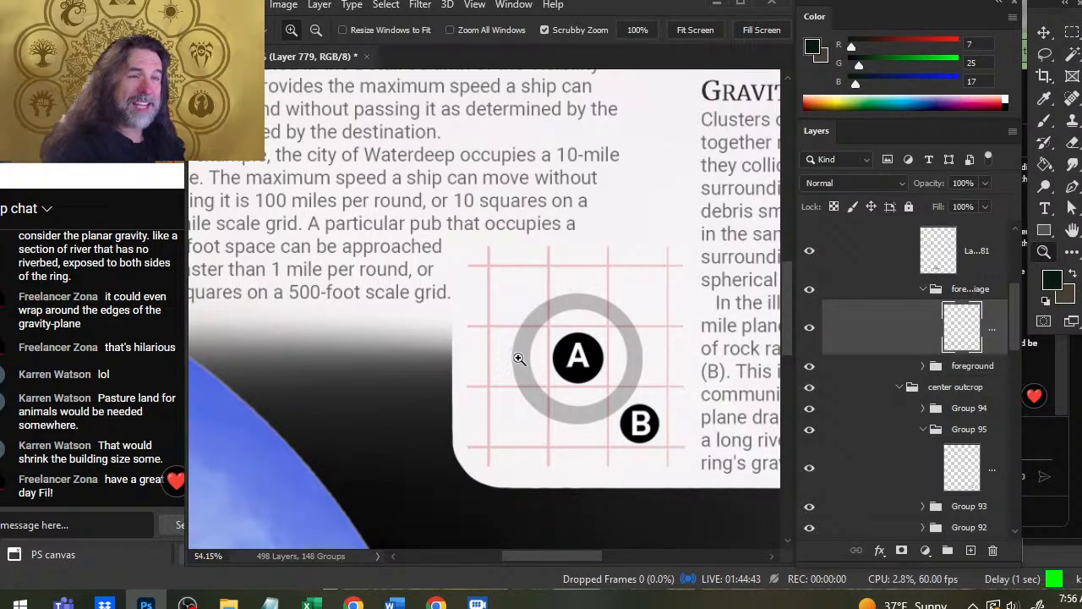
drag(602, 424, 526, 310)
drag(615, 411, 557, 407)
drag(673, 453, 568, 332)
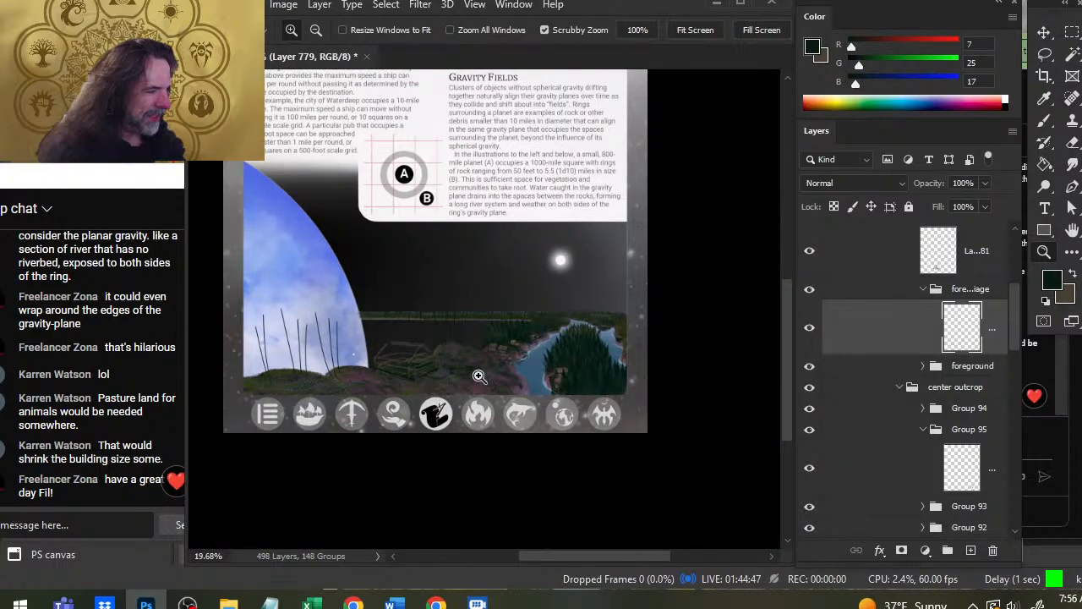
drag(480, 377, 529, 377)
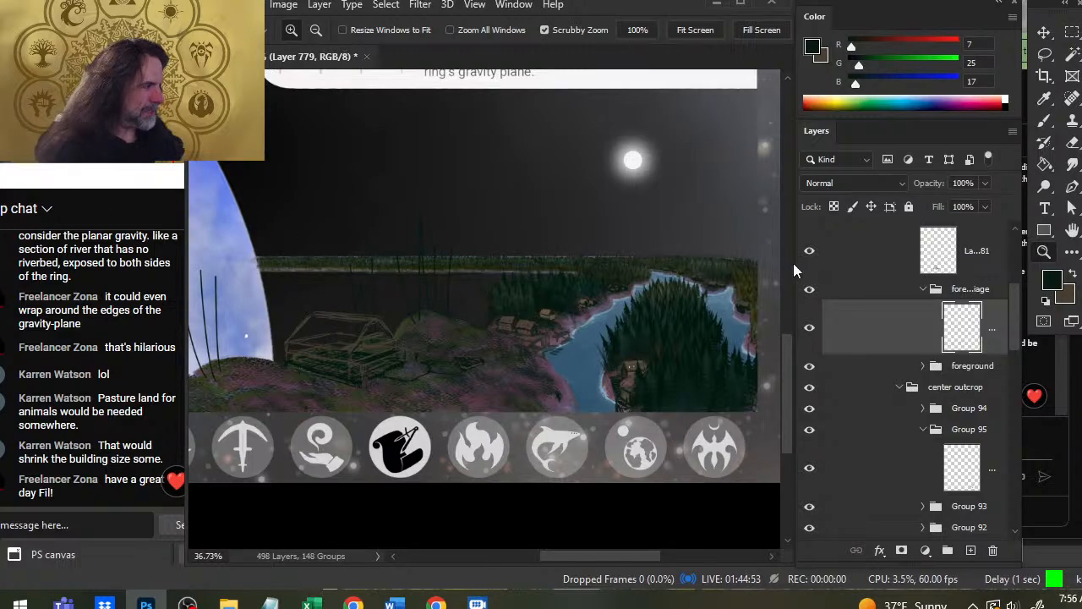
scroll(688, 320, down, 3)
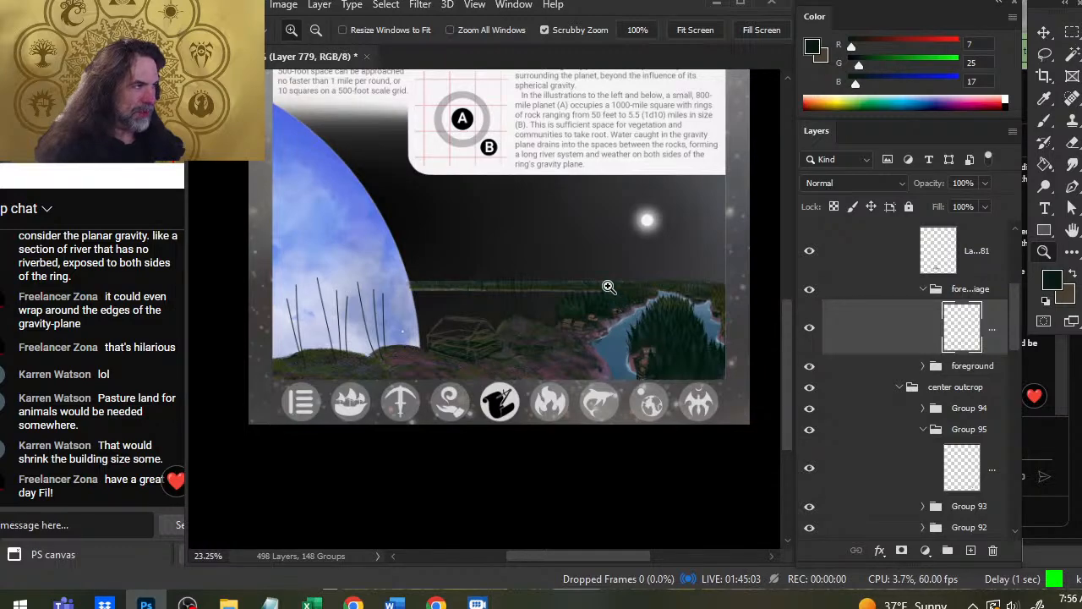
scroll(444, 147, up, 3)
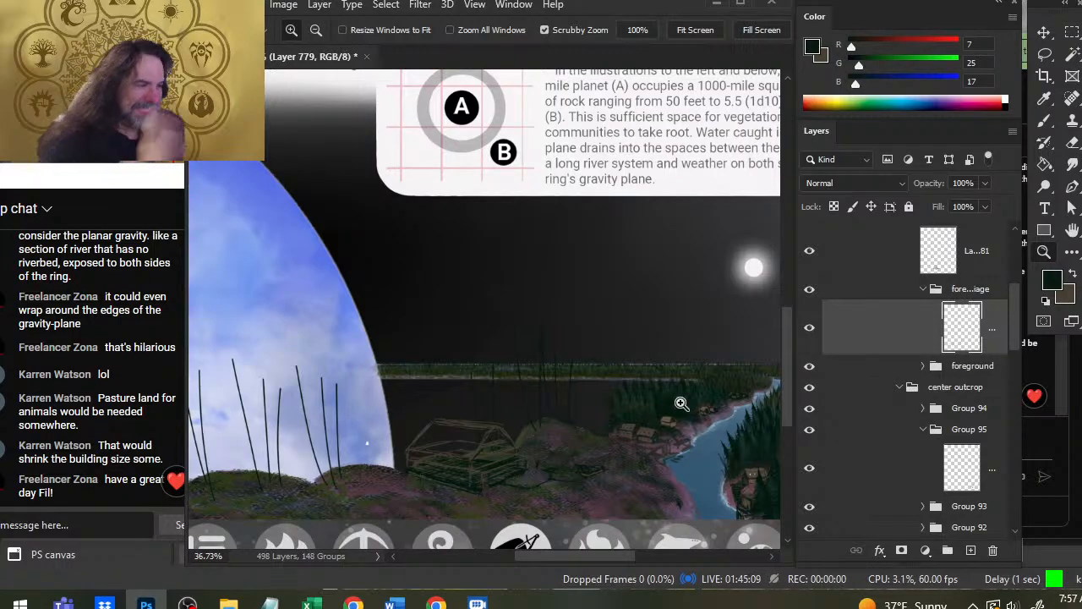
drag(720, 370, 579, 298)
scroll(623, 368, down, 3)
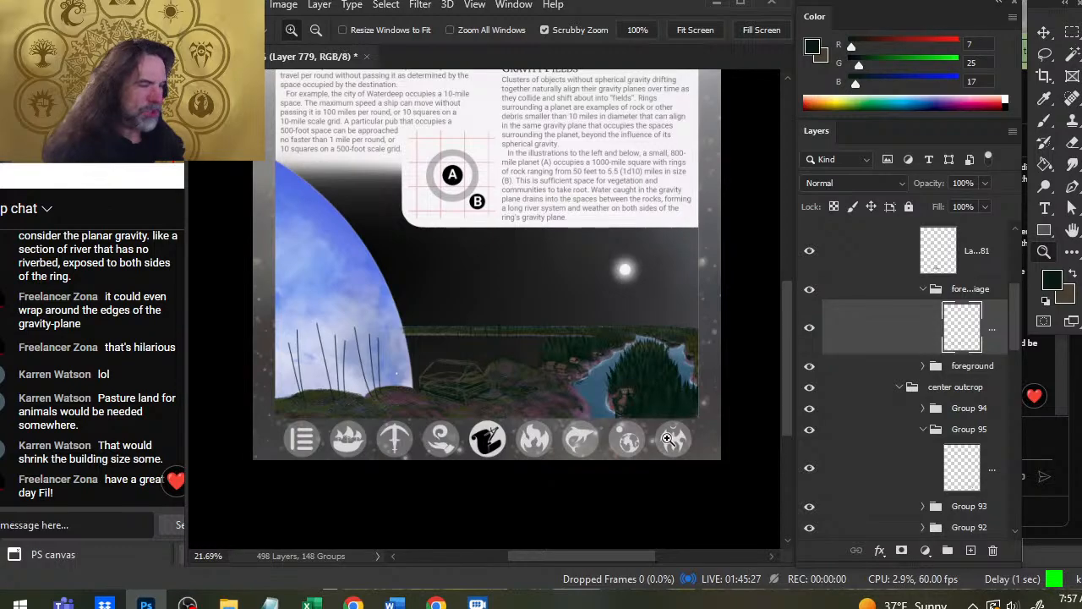
drag(500, 389, 532, 392)
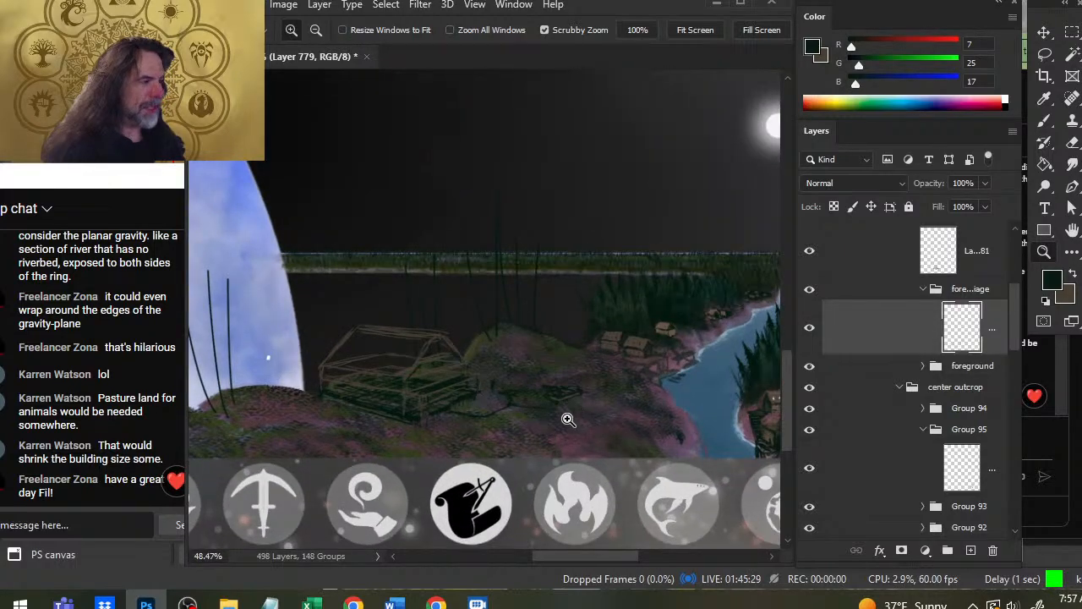
drag(593, 411, 564, 405)
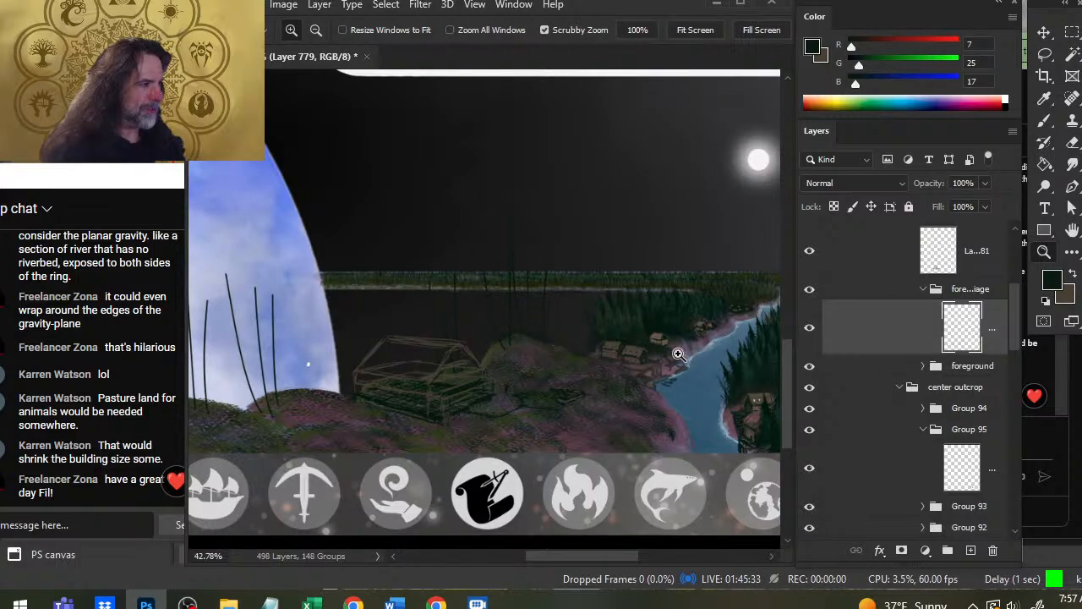
click(445, 346)
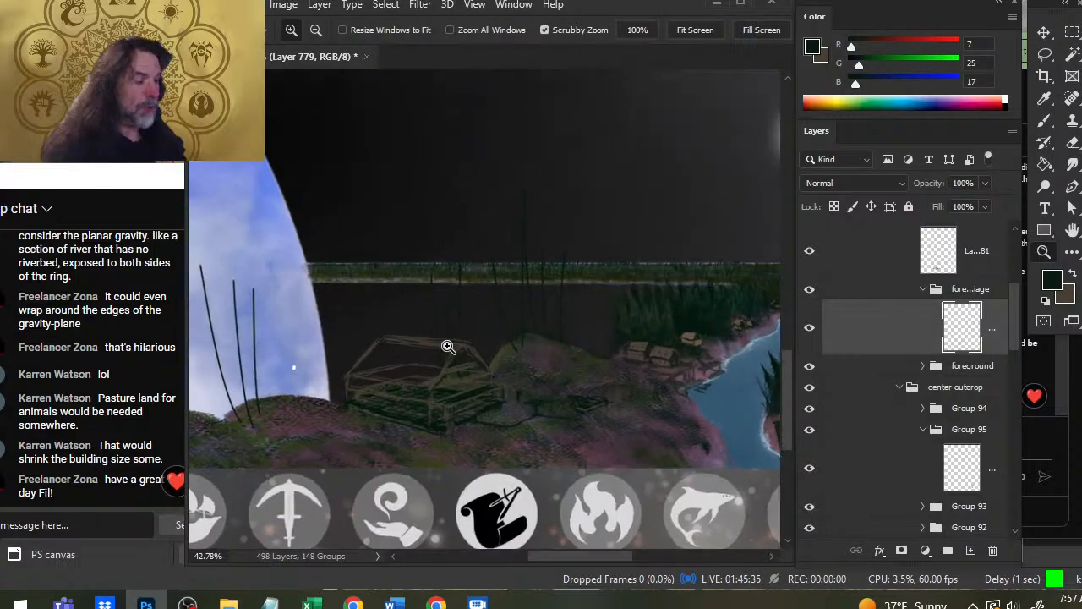
drag(505, 402, 410, 426)
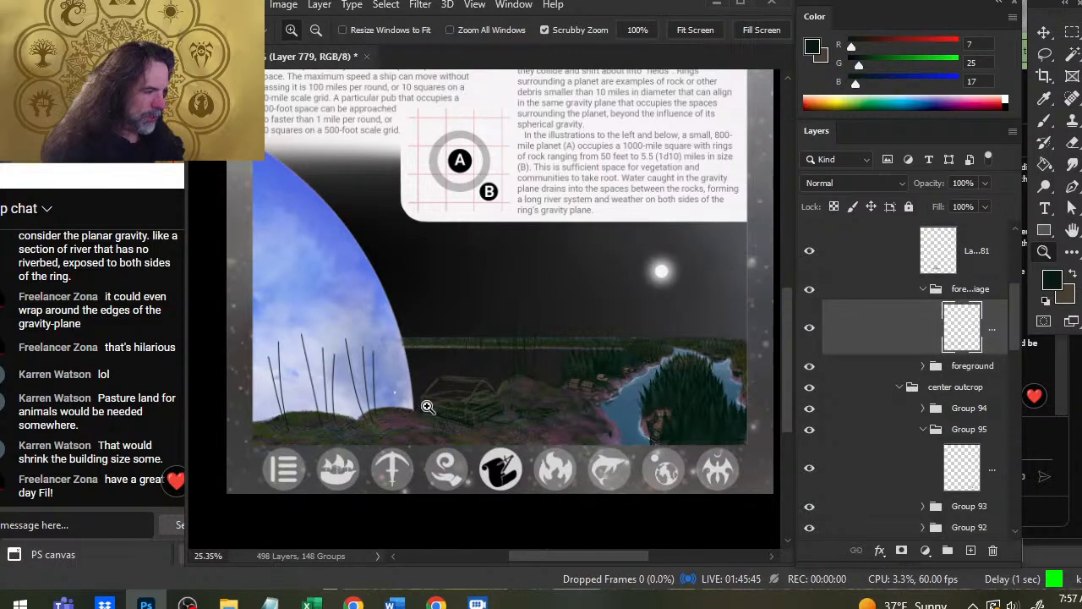
drag(428, 407, 492, 445)
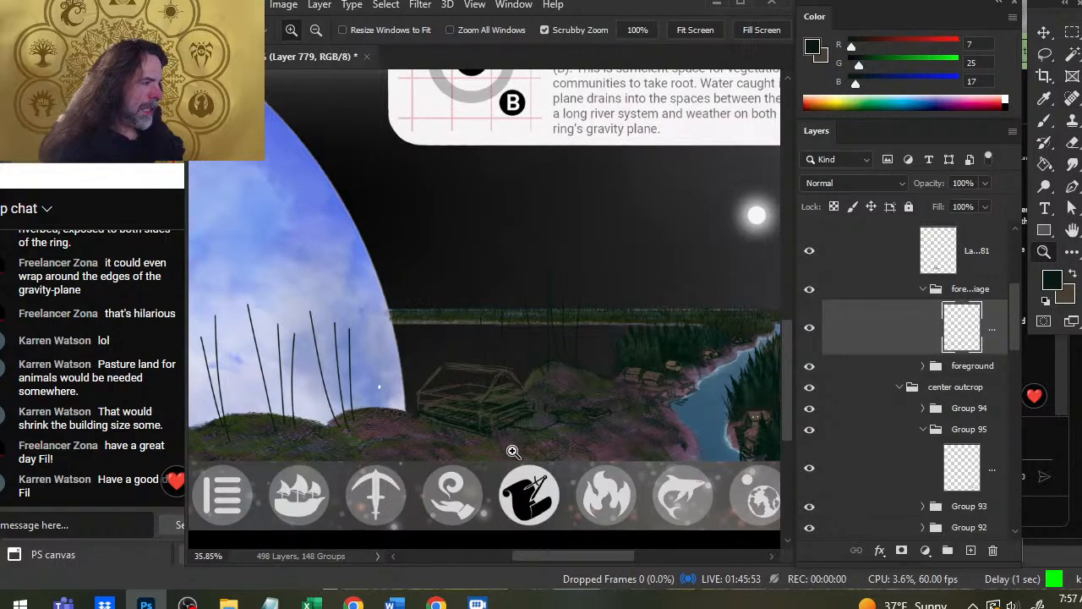
drag(659, 369, 493, 322)
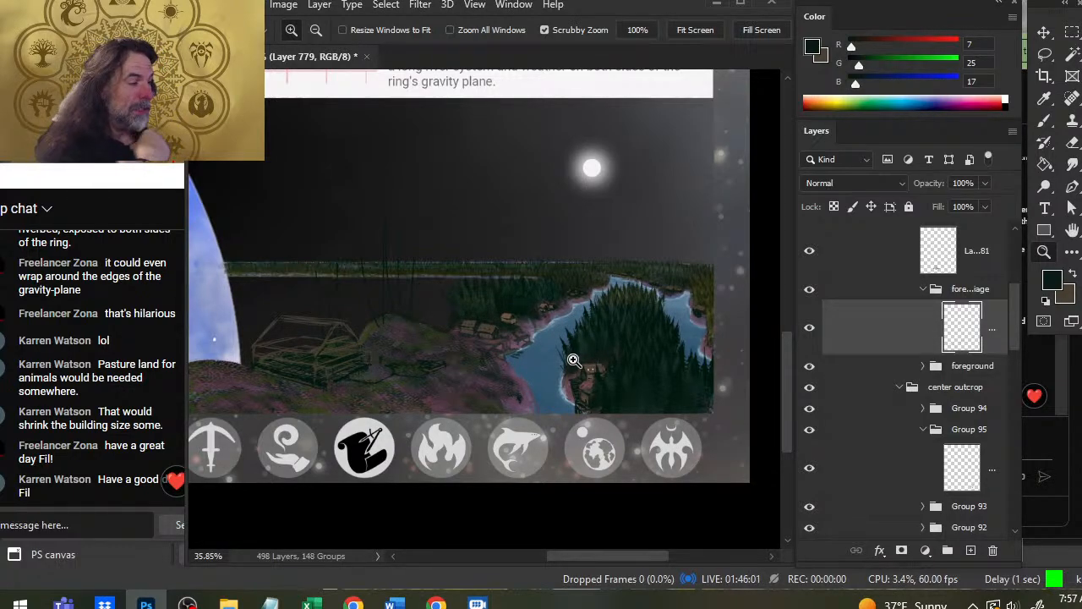
drag(562, 348, 540, 366)
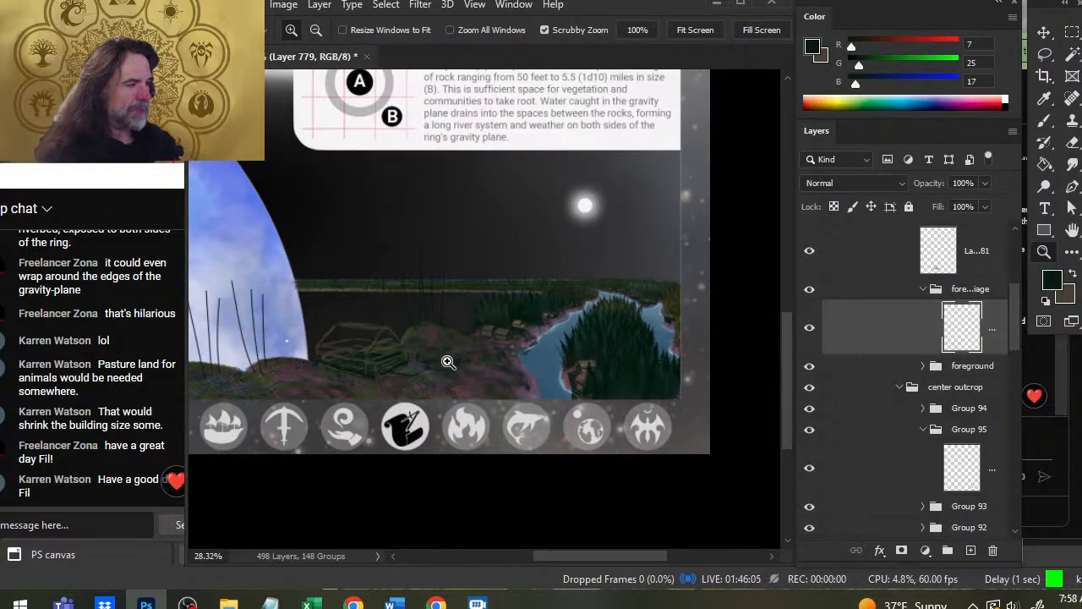
drag(420, 360, 546, 321)
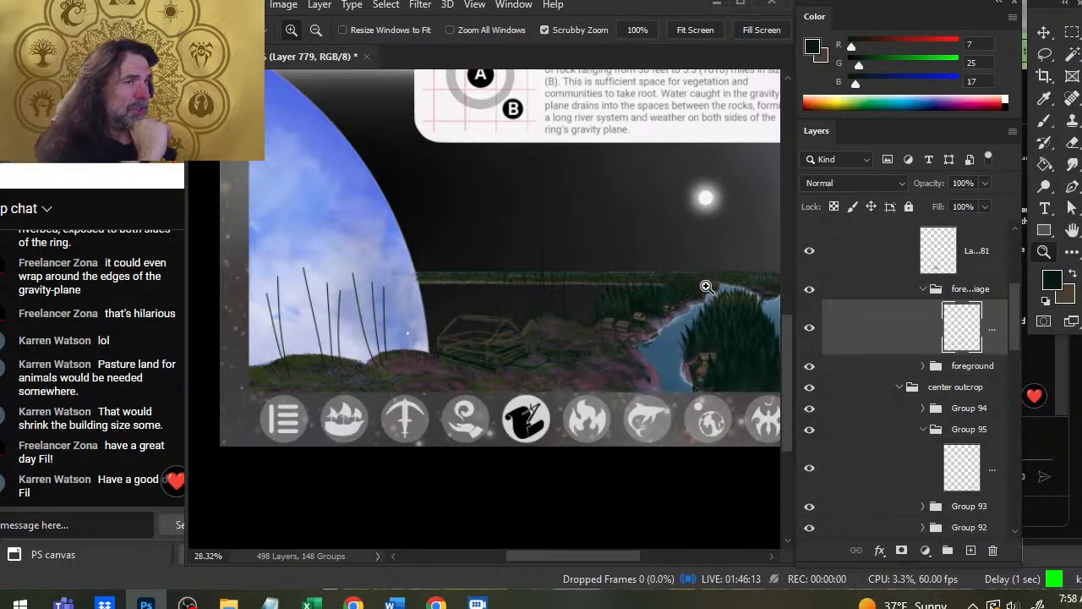
click(1067, 599)
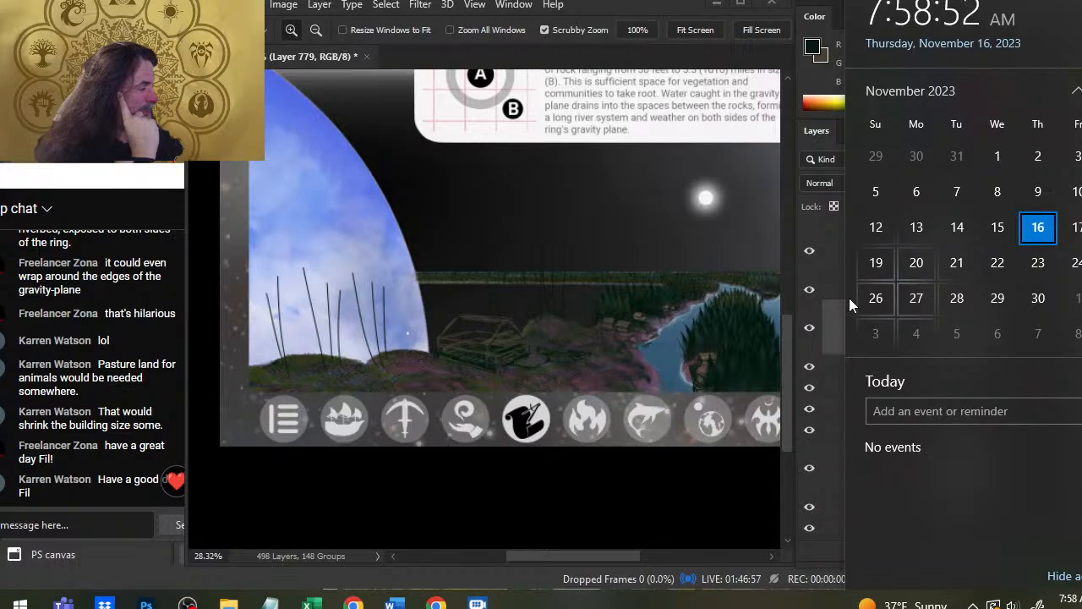
Switch to the SCE Layout 11-09 document in Word and survey its page layouts in the many-page overview.
key(alt+Tab)
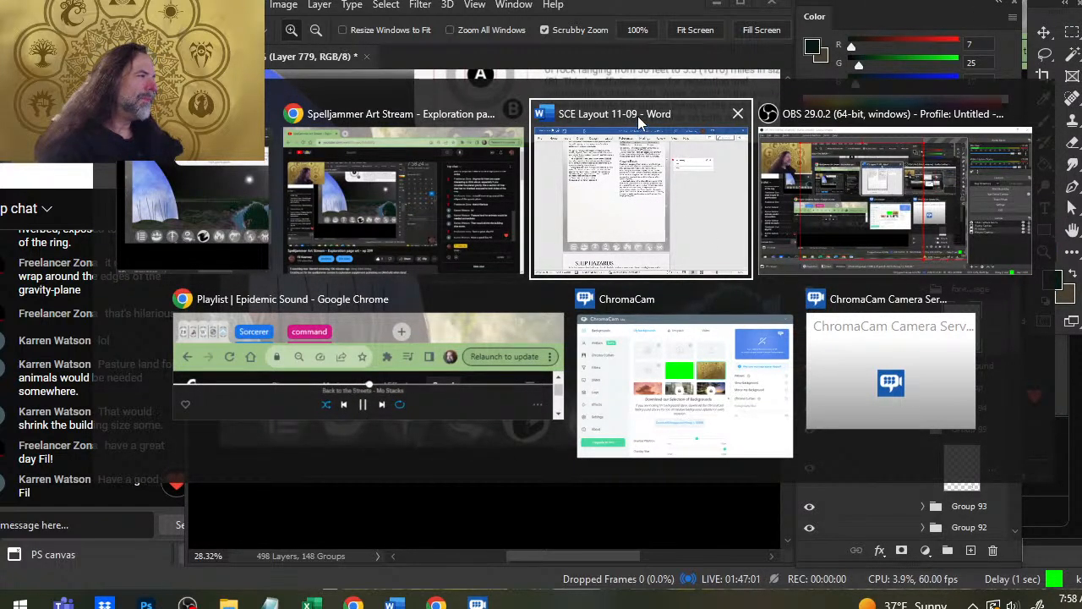
key(Tab)
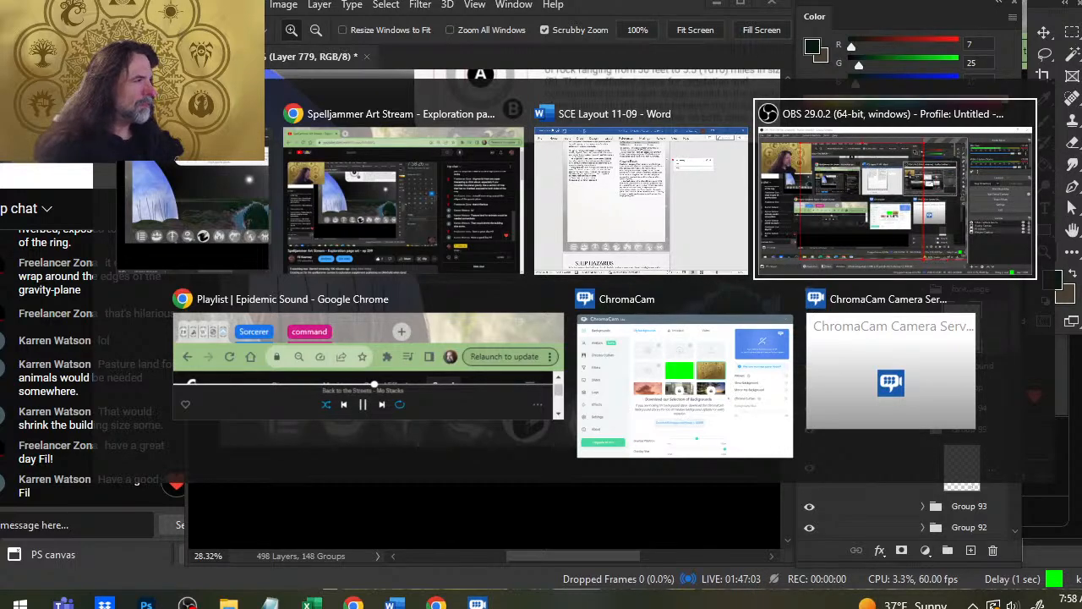
key(alt+Tab)
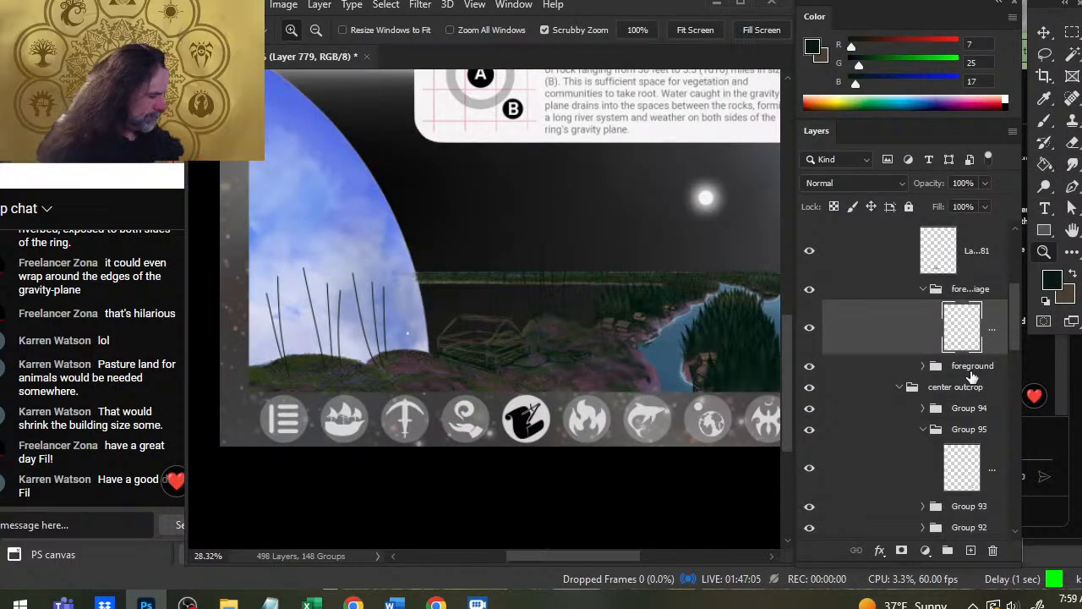
key(alt+Tab)
key(alt+Tab)
key(Tab)
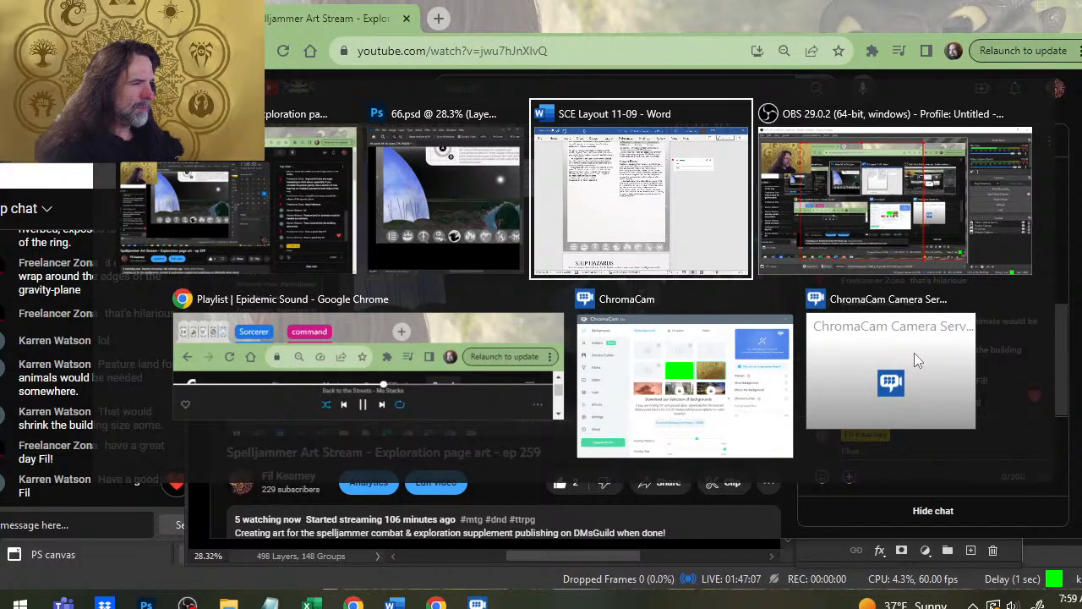
scroll(616, 244, down, 5)
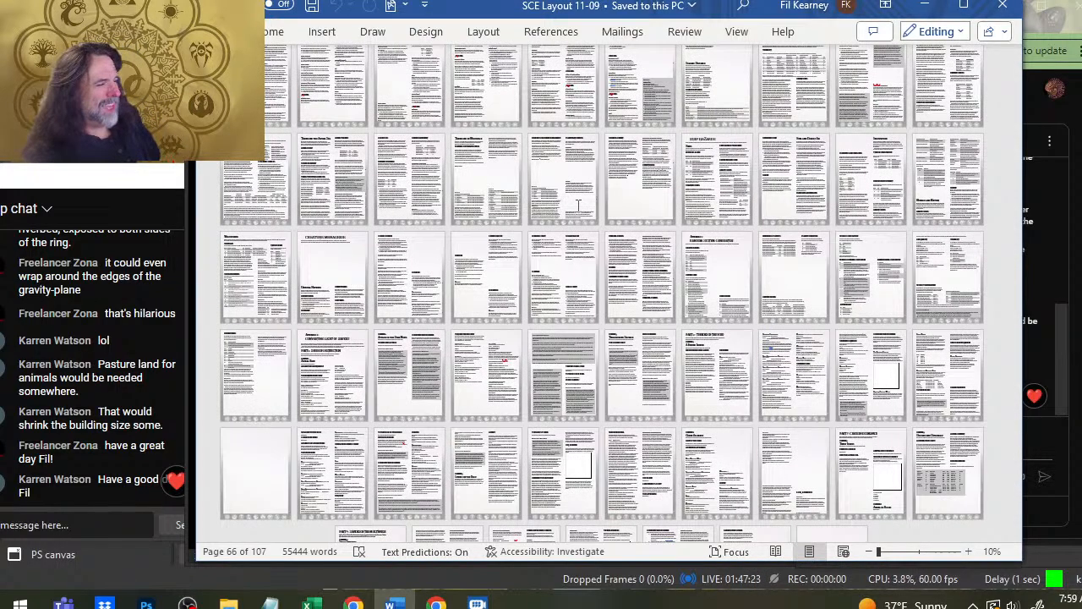
scroll(438, 178, down, 1)
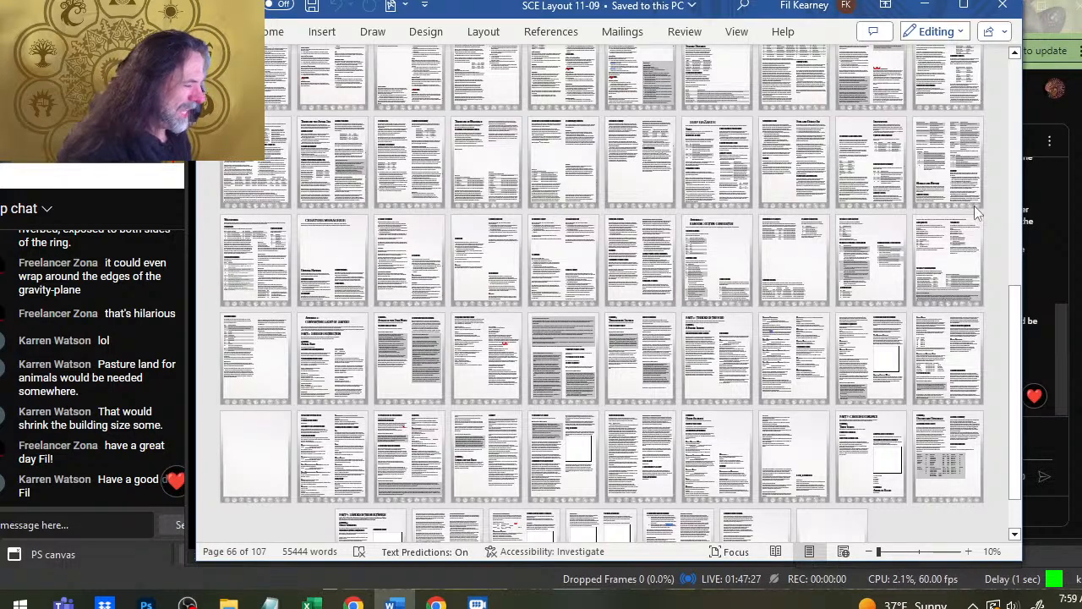
scroll(976, 213, up, 5)
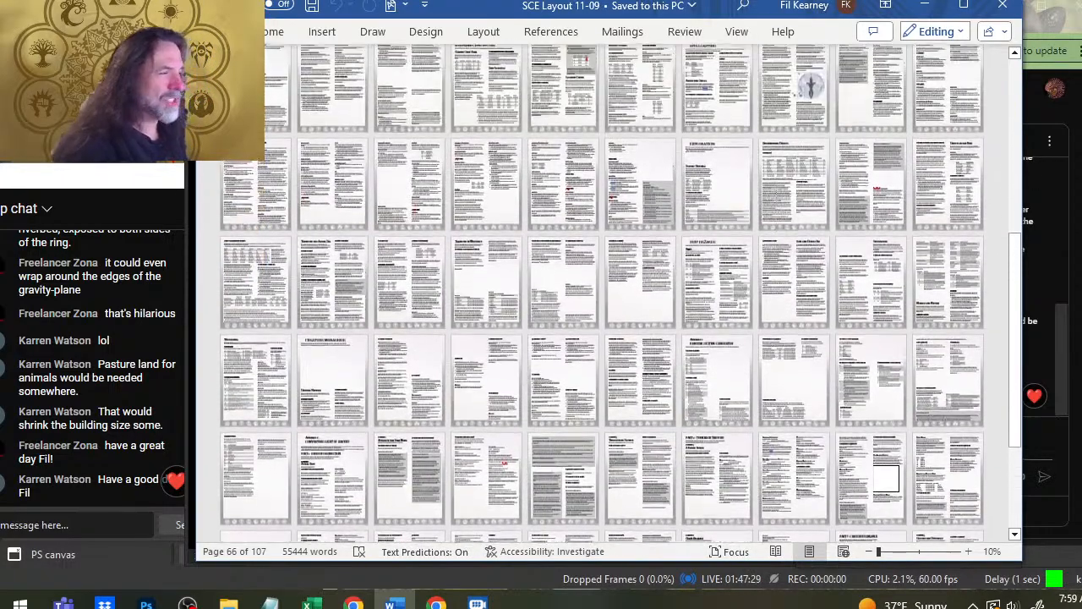
scroll(775, 191, up, 7)
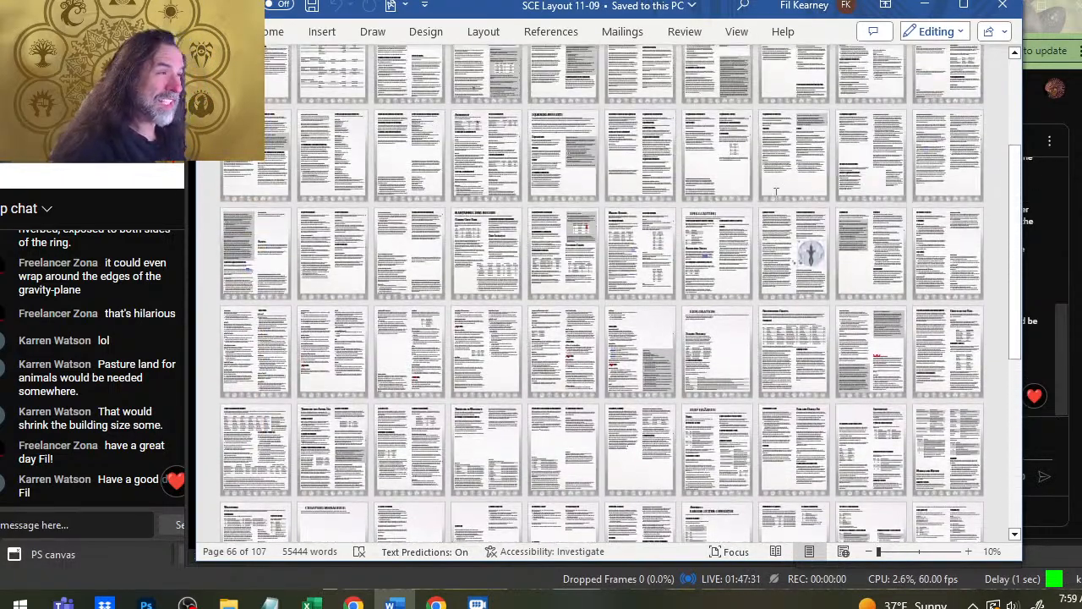
scroll(776, 192, down, 2)
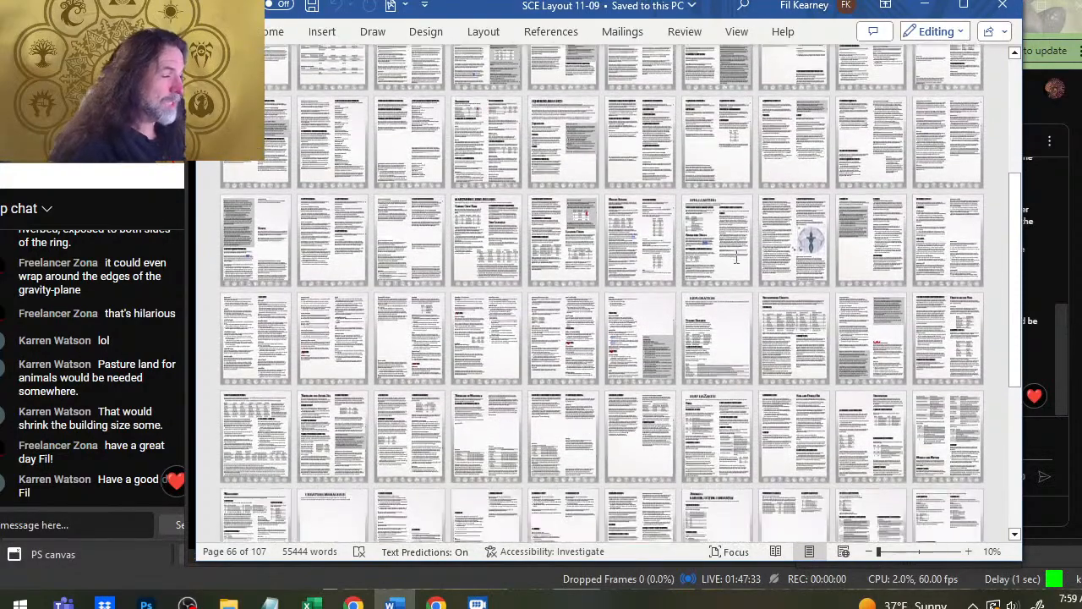
scroll(736, 258, down, 2)
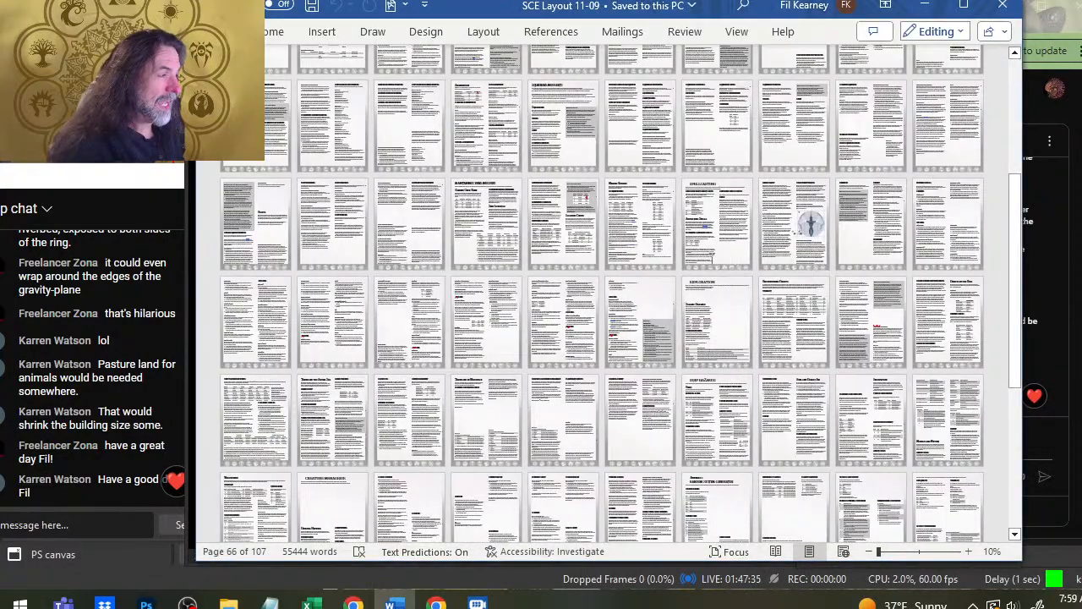
scroll(776, 338, down, 3)
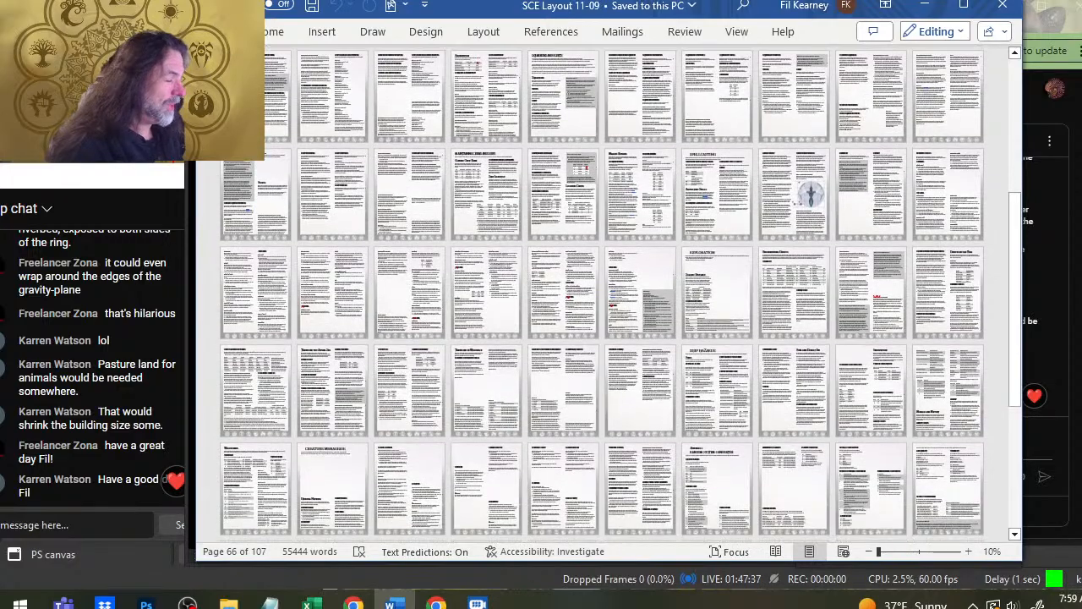
scroll(776, 338, down, 3)
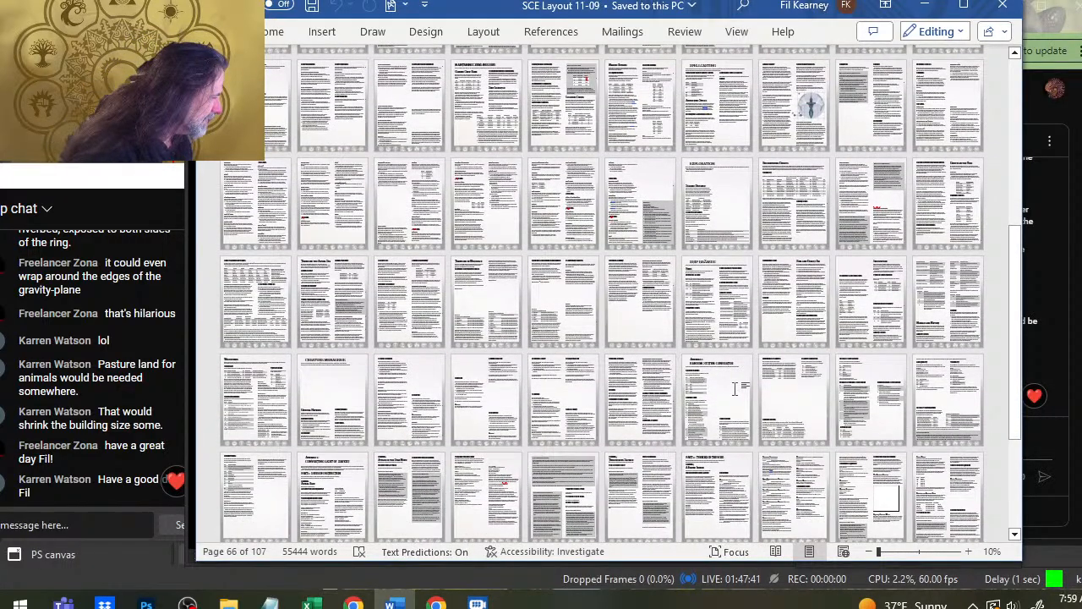
Examine the Appendix 1 Random System Generator pages at 30% zoom, from System Radius through World Composition and Inhabitants.
scroll(735, 388, up, 2)
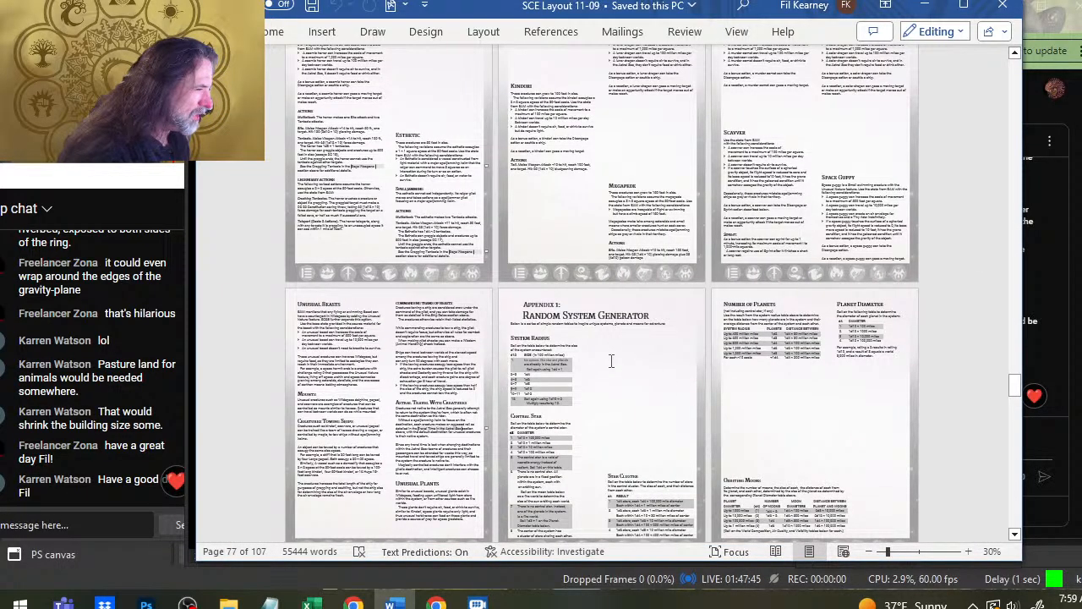
scroll(551, 376, down, 4)
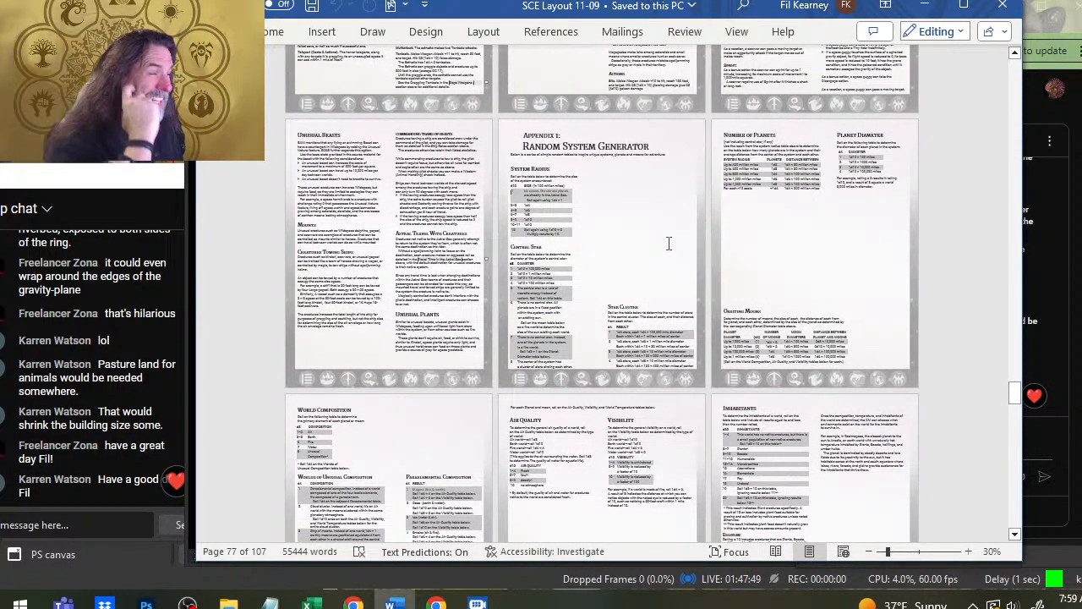
scroll(684, 200, down, 1)
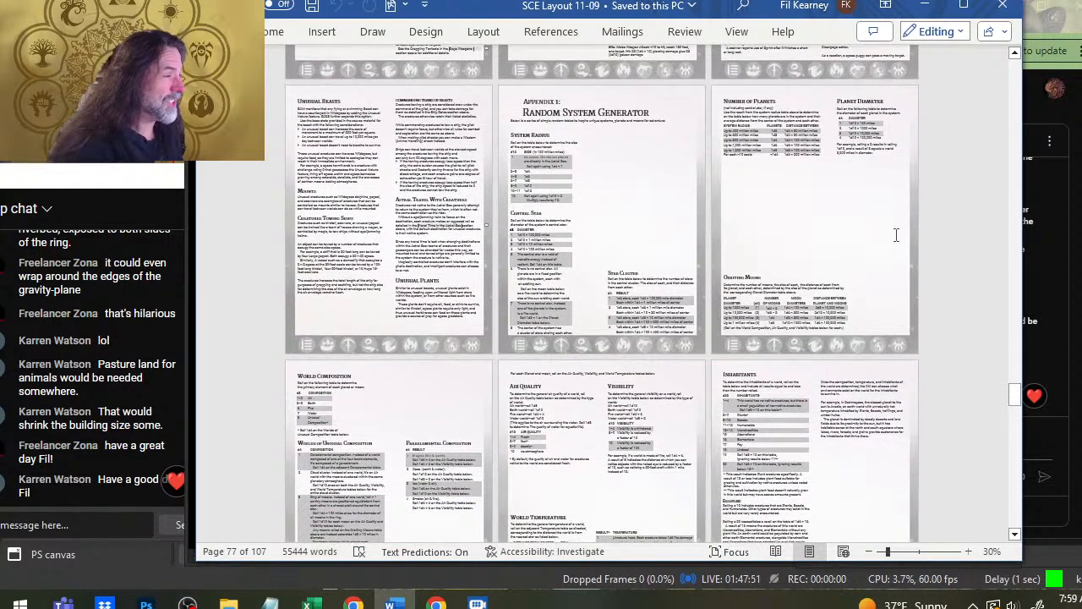
scroll(648, 183, down, 1)
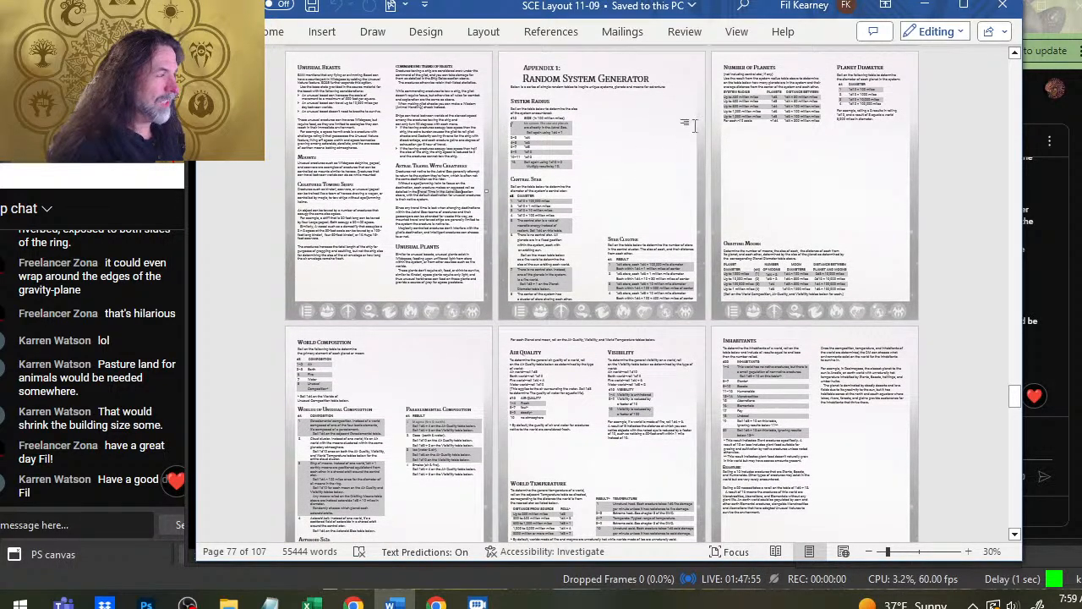
scroll(653, 136, down, 4)
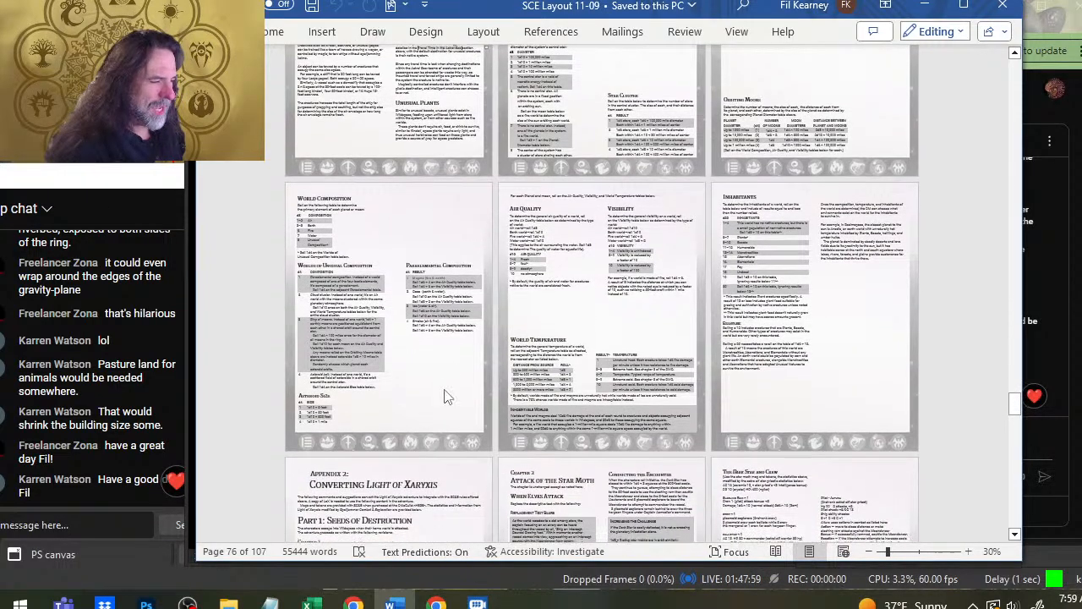
scroll(441, 372, down, 2)
scroll(862, 338, up, 10)
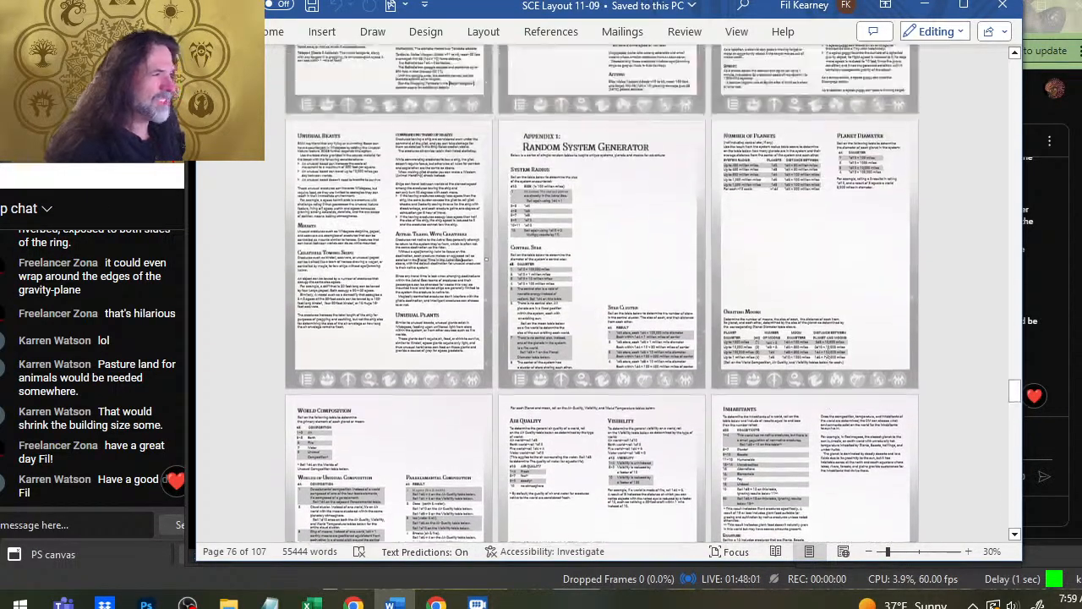
scroll(828, 347, down, 10)
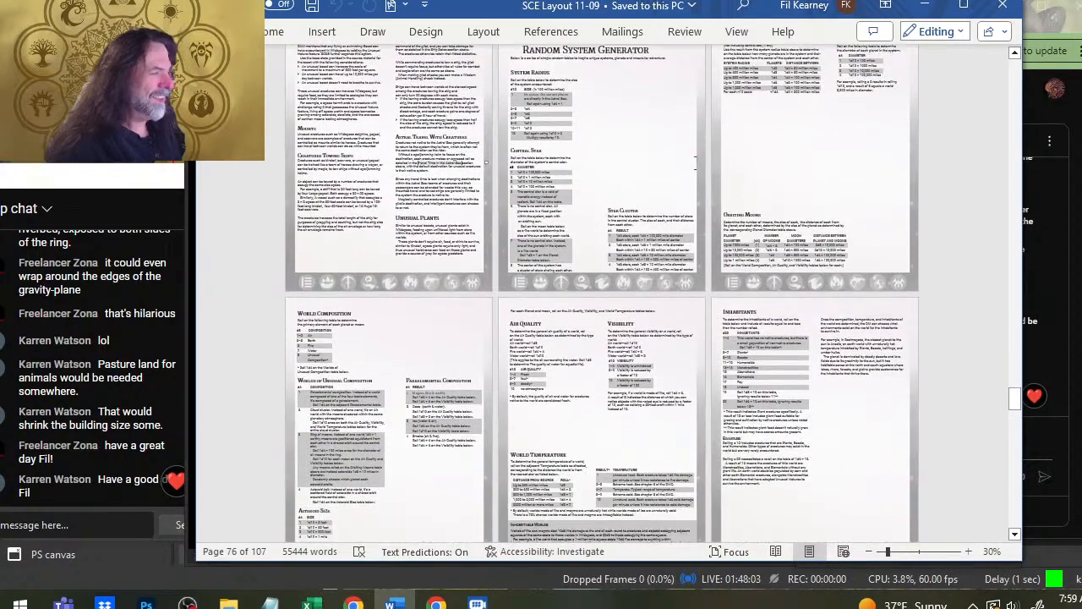
scroll(720, 266, up, 5)
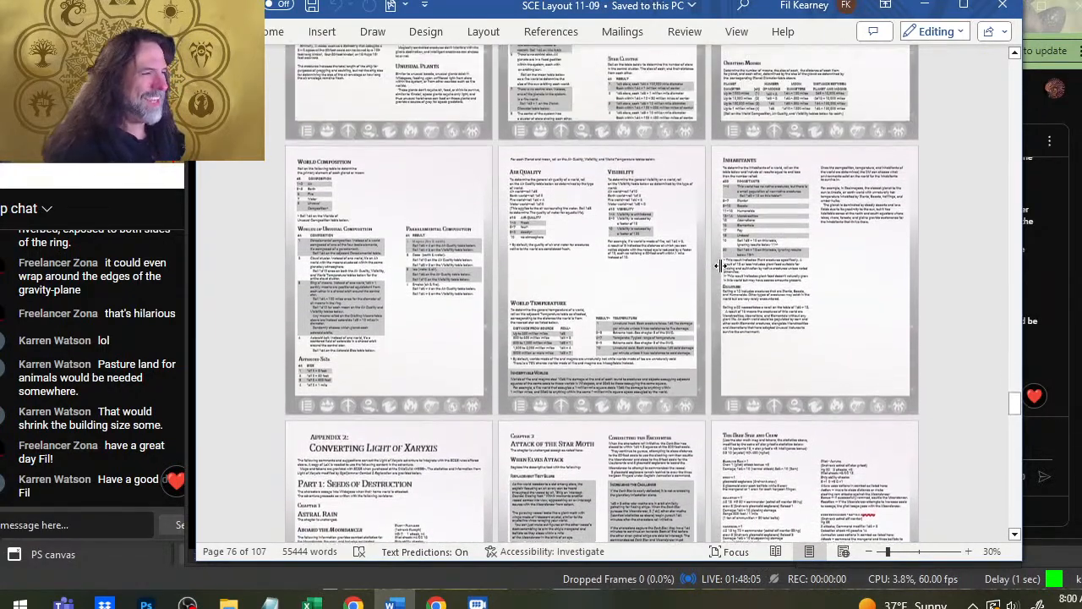
scroll(689, 302, up, 3)
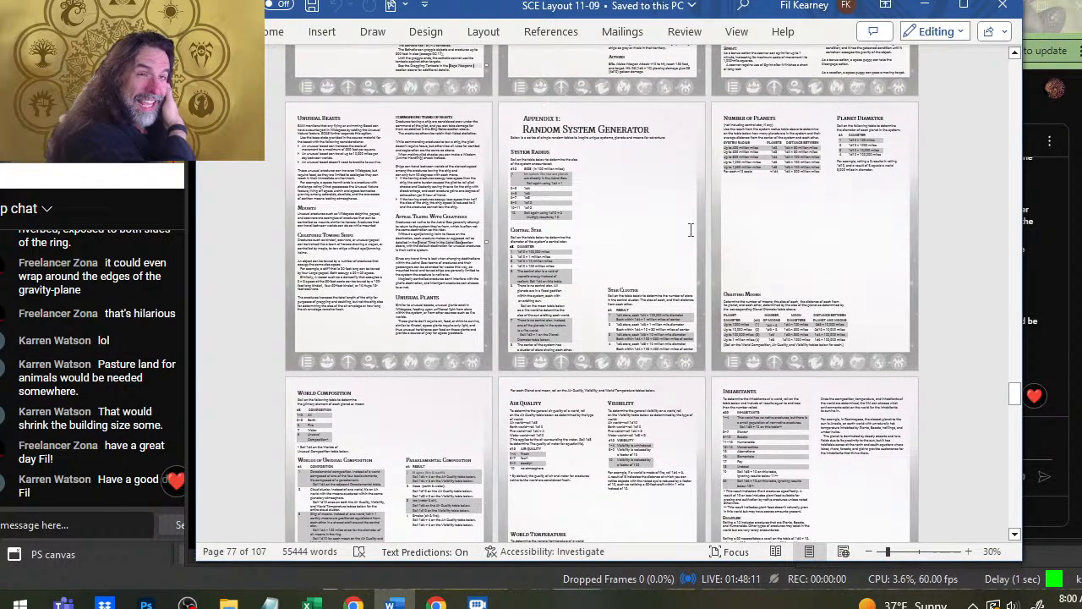
scroll(692, 159, down, 4)
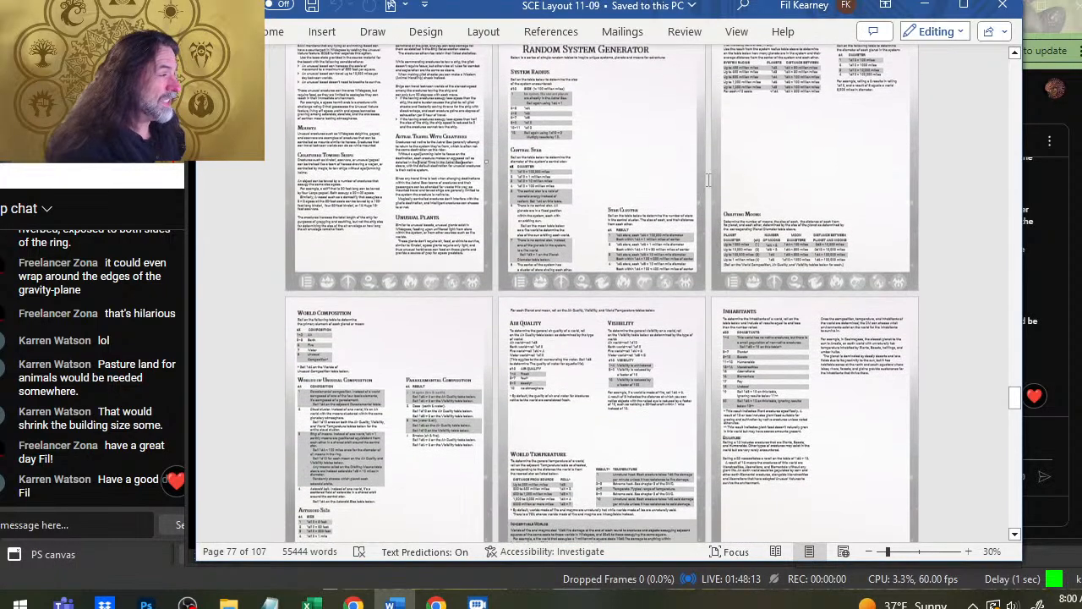
scroll(706, 173, up, 5)
scroll(711, 180, down, 5)
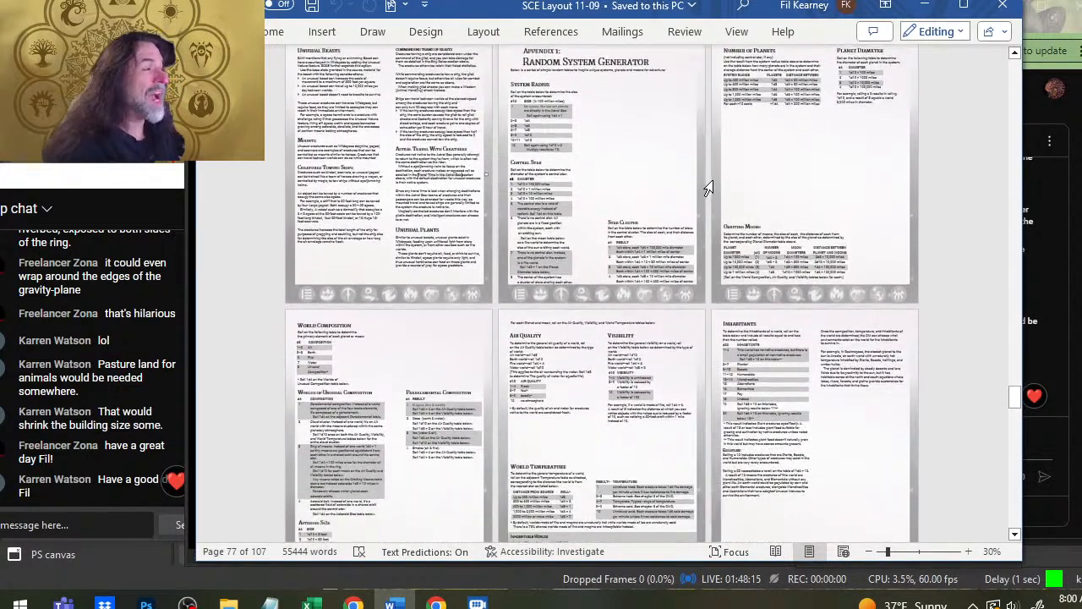
scroll(727, 221, up, 6)
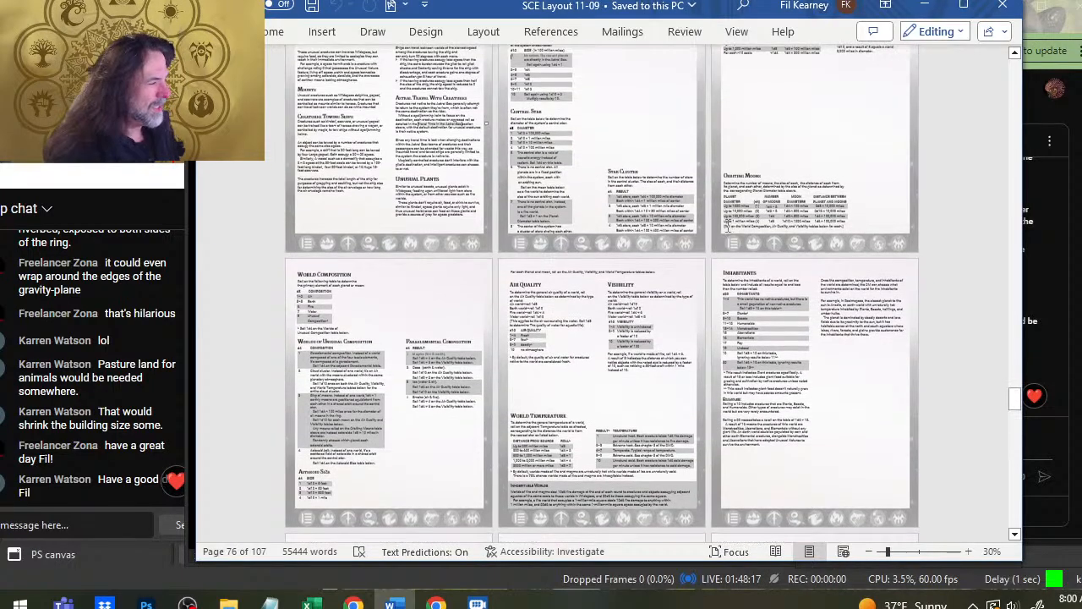
scroll(752, 196, up, 3)
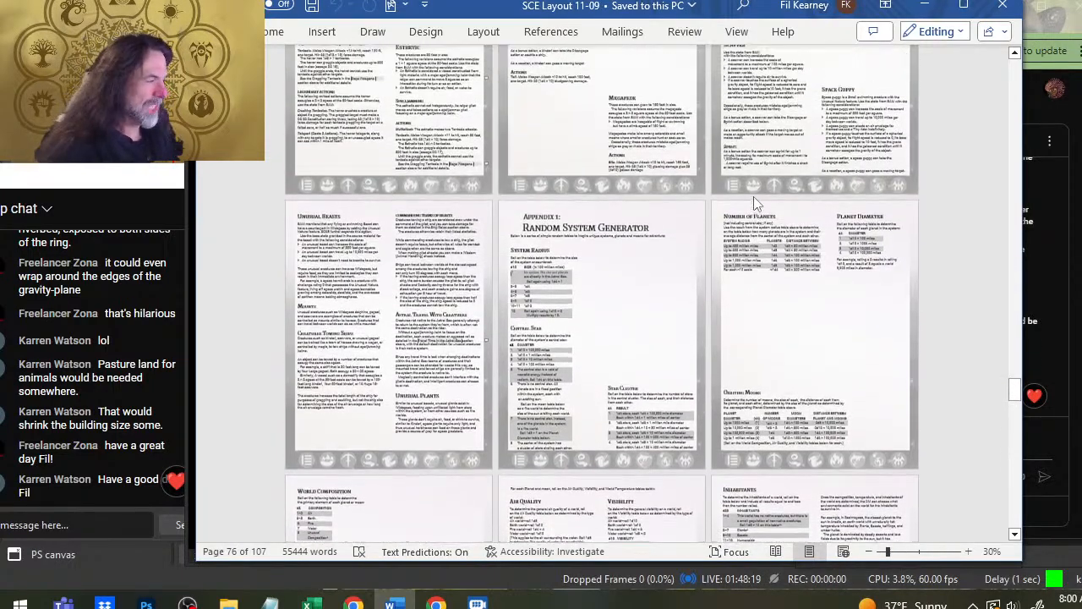
scroll(764, 191, down, 5)
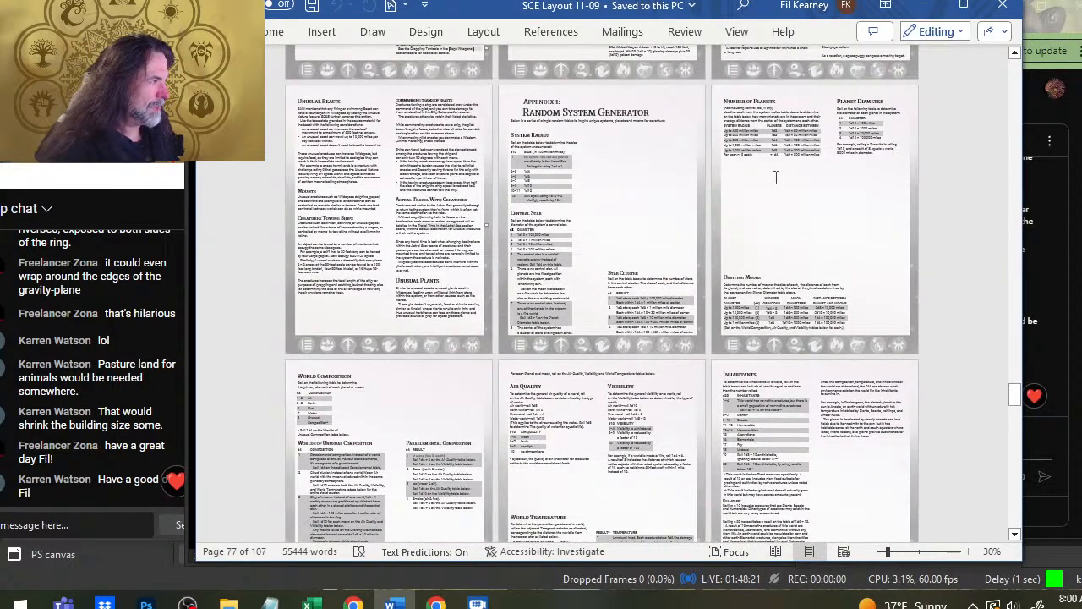
scroll(774, 186, down, 3)
Review the Wildstorms and Creature Menagerie pages that precede the Random System Generator appendix.
scroll(659, 304, up, 8)
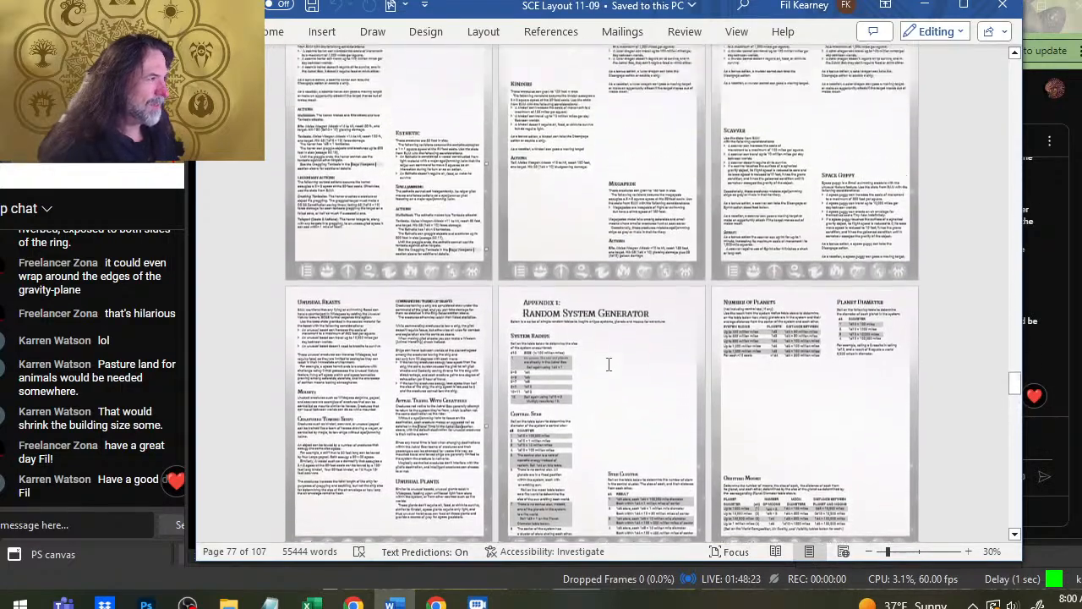
scroll(608, 364, up, 15)
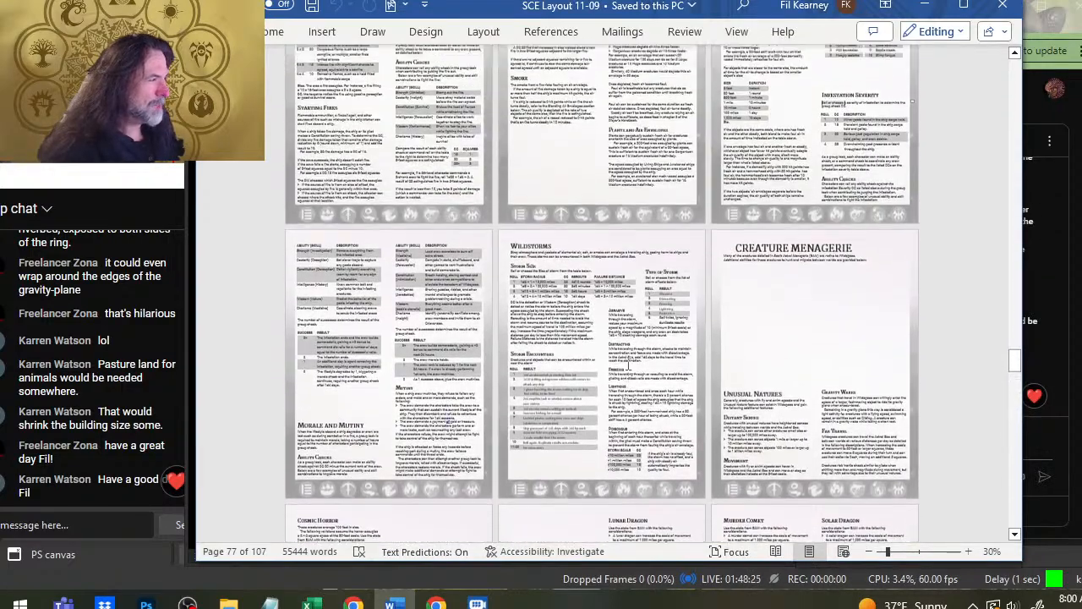
scroll(627, 389, up, 2)
scroll(630, 397, down, 9)
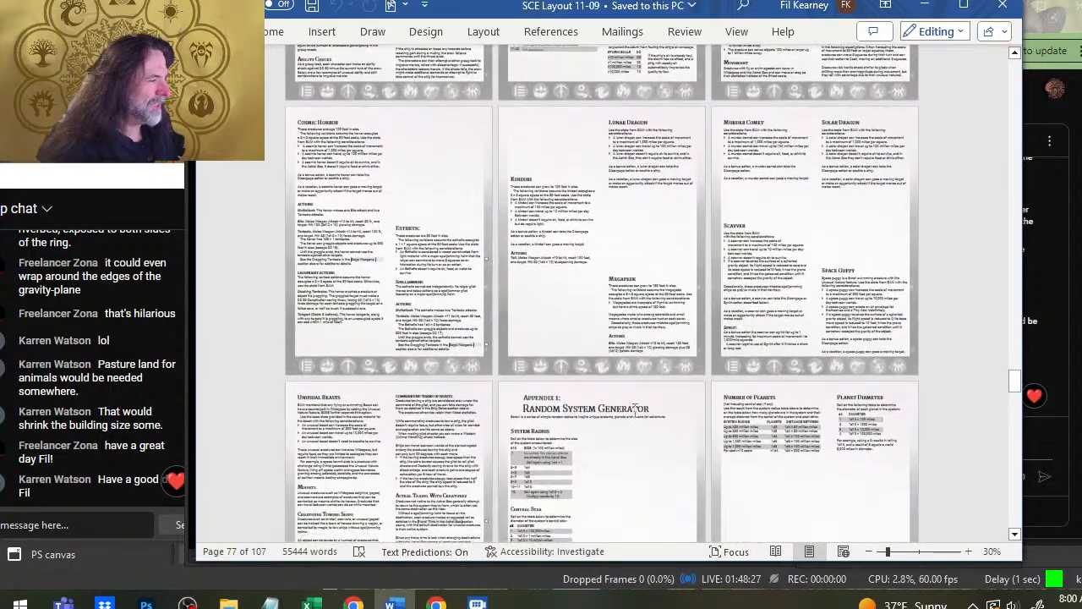
scroll(634, 409, down, 2)
scroll(587, 270, down, 1)
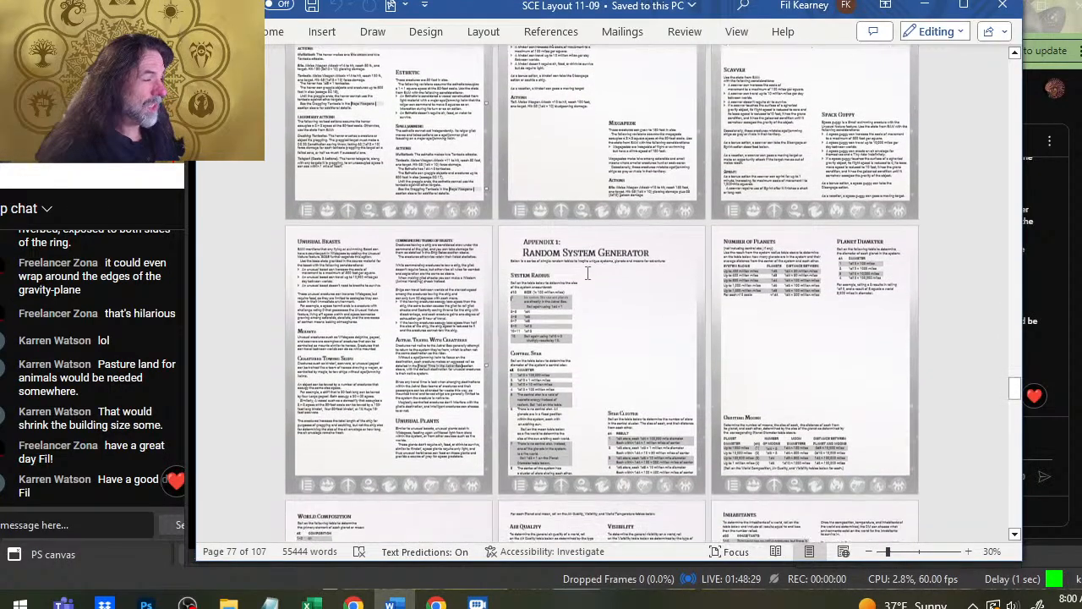
scroll(599, 245, up, 2)
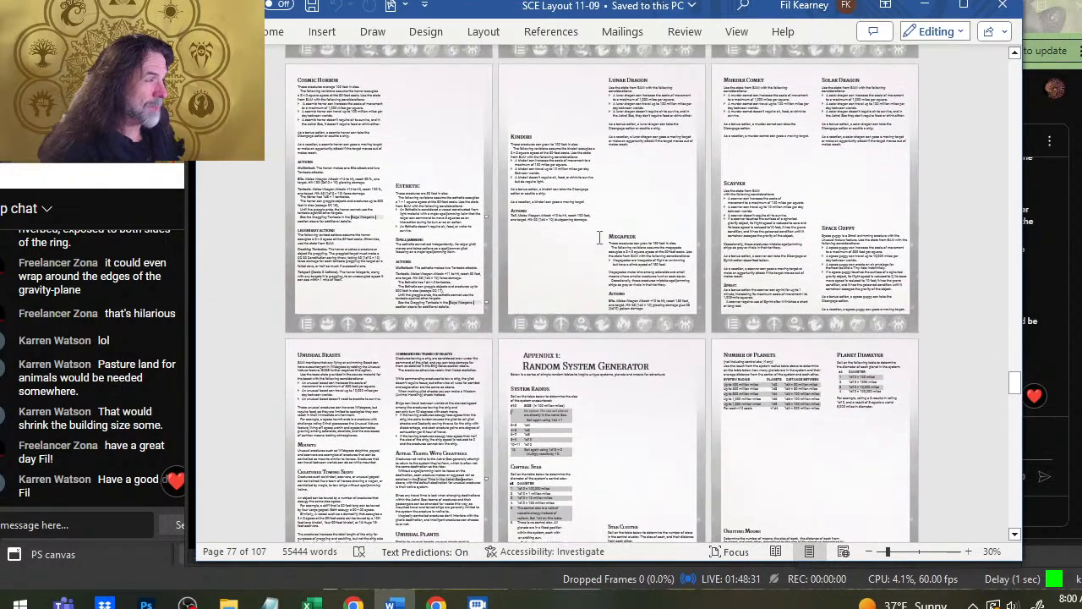
Review the layout from the Unusual Beasts page through Appendix 1 to the start of Appendix 2, Converting Light of Xaryxis.
scroll(599, 237, down, 3)
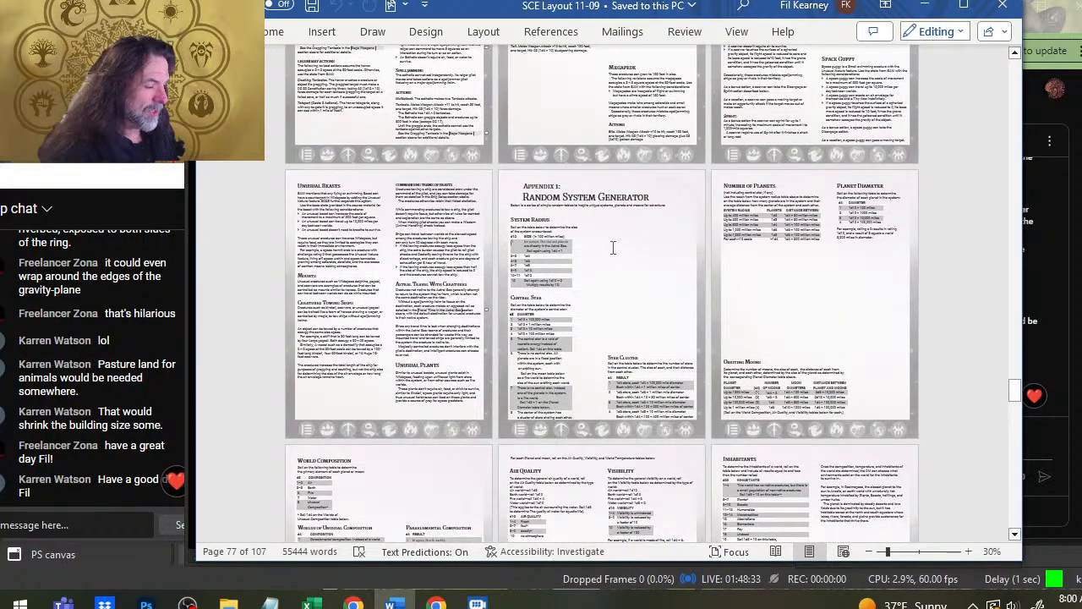
scroll(615, 252, down, 5)
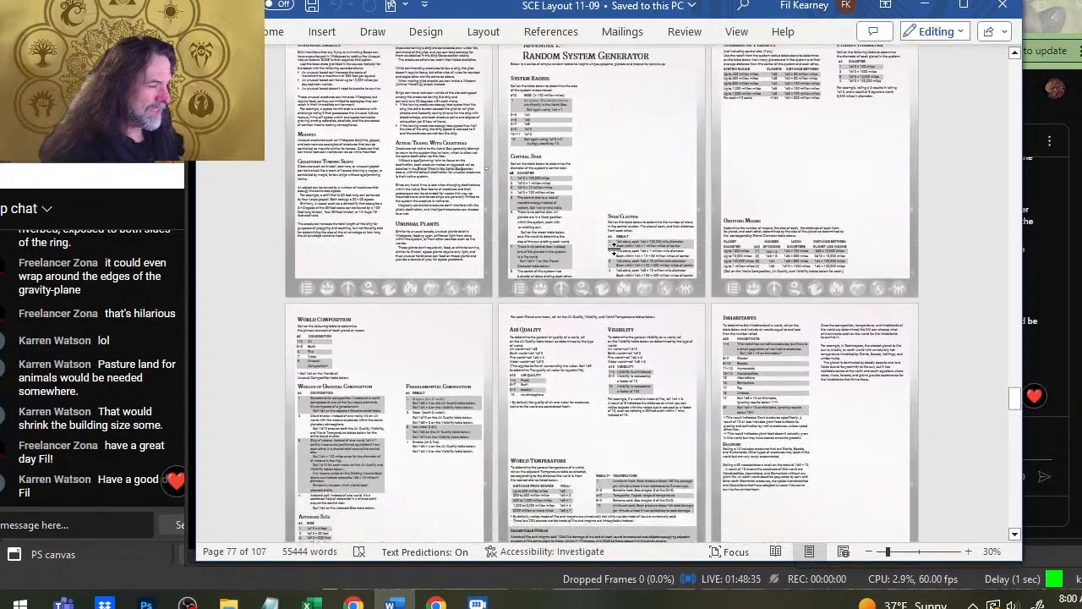
scroll(608, 254, up, 1)
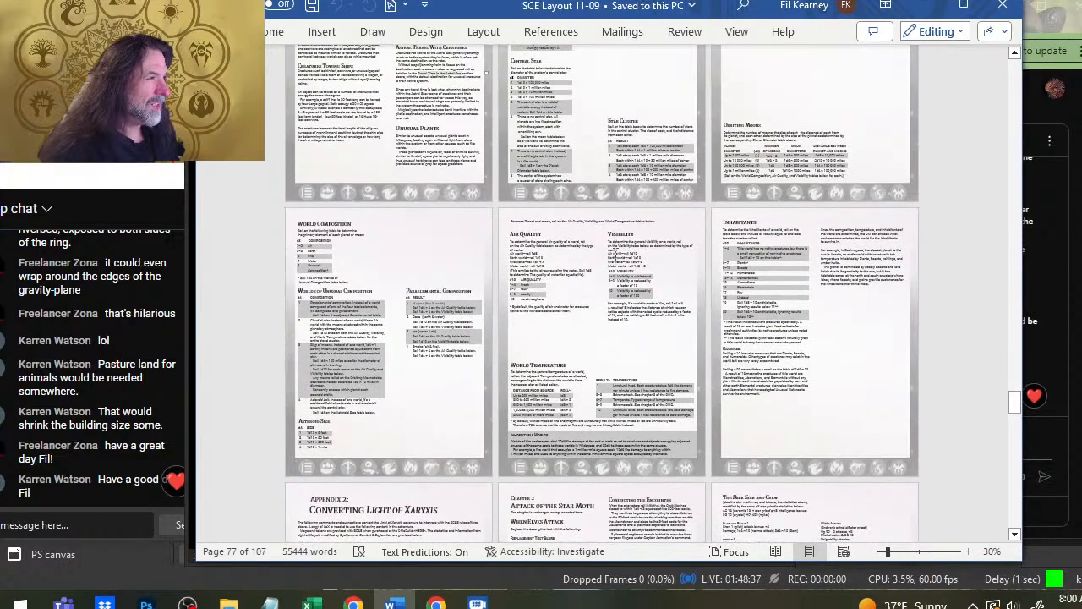
scroll(541, 287, down, 3)
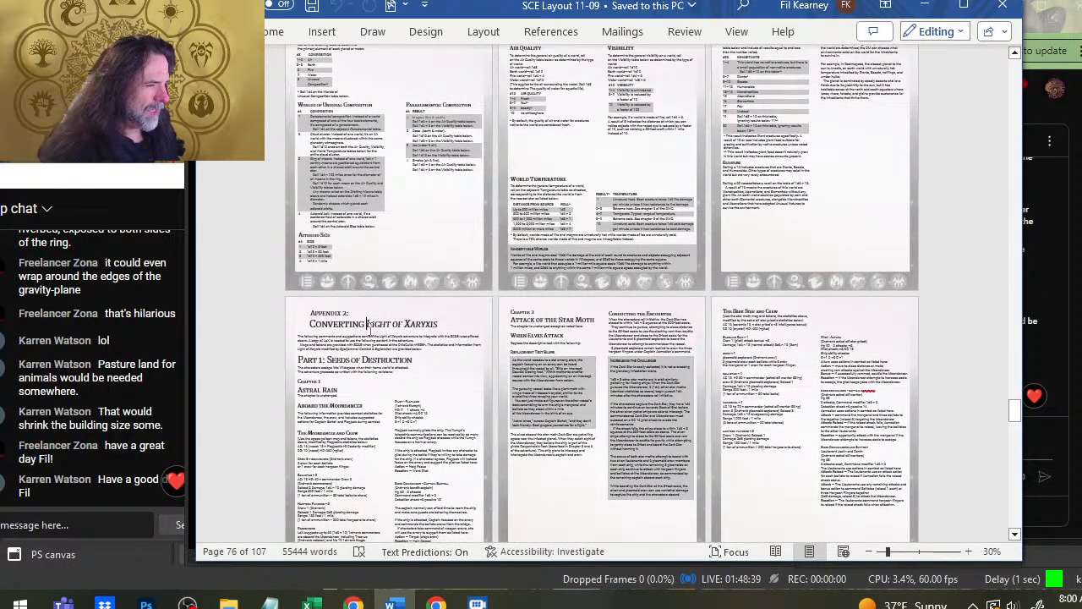
scroll(361, 331, up, 2)
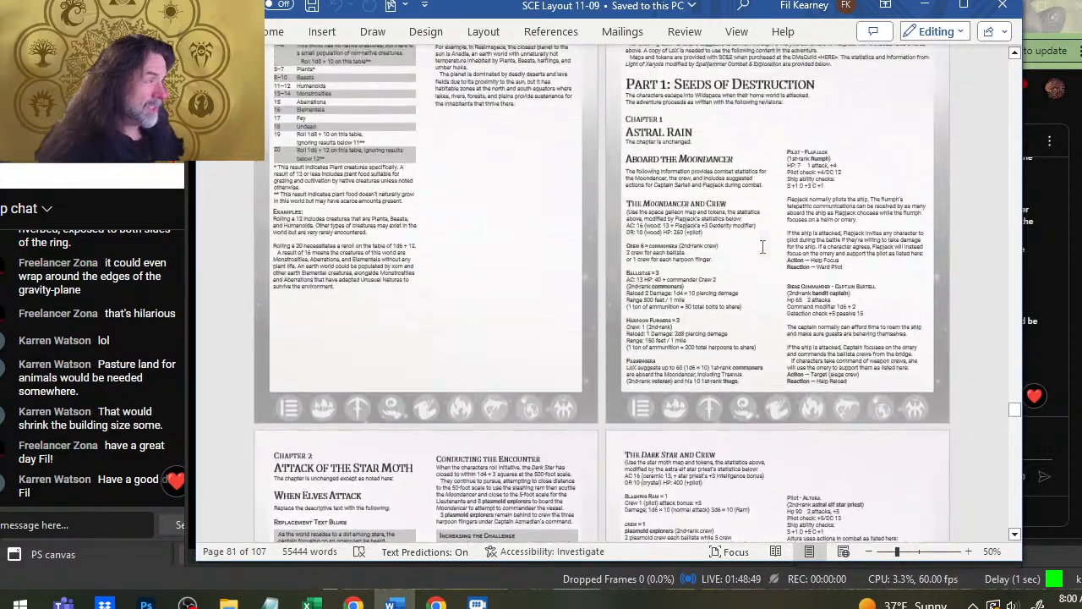
Review the pages backward at 50% zoom, from the creature entries through Wildstorms and the Wildspace maps to the Exploration chapter.
scroll(761, 248, up, 15)
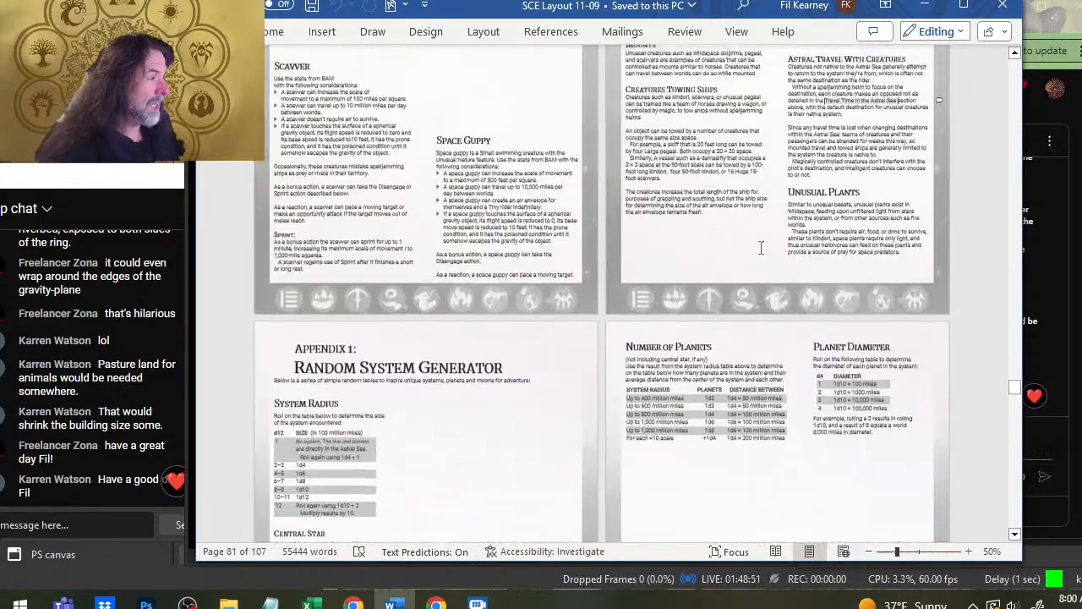
scroll(760, 248, up, 15)
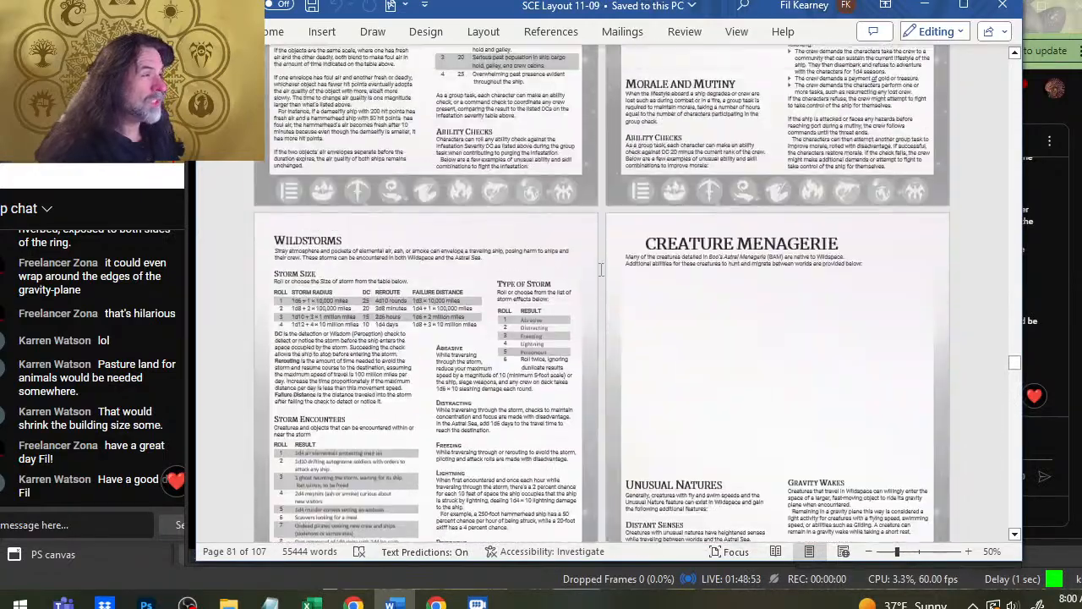
scroll(600, 269, up, 15)
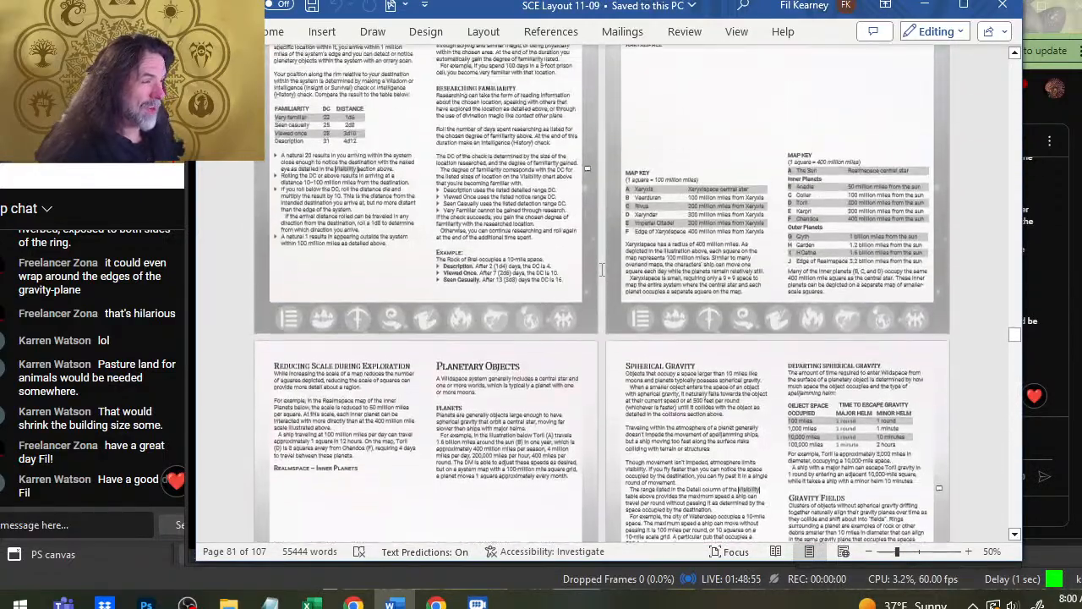
scroll(610, 314, down, 3)
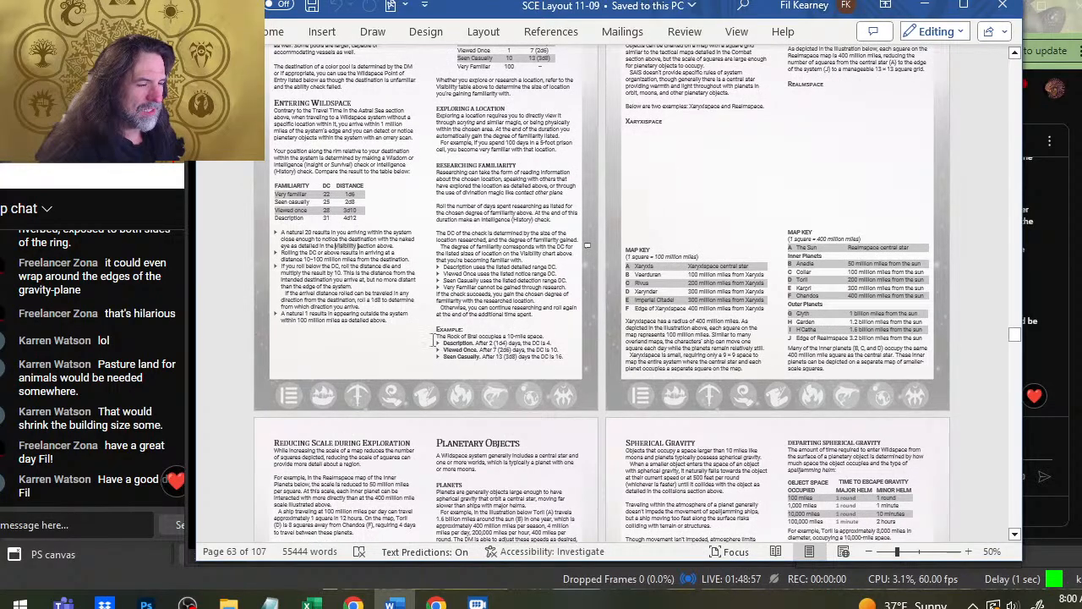
scroll(475, 376, up, 12)
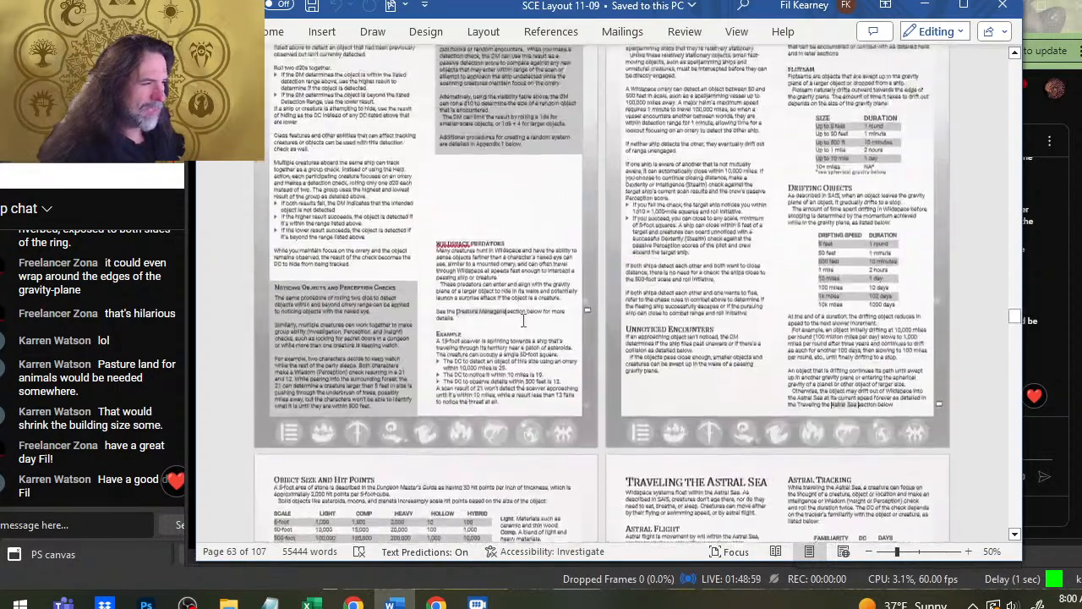
scroll(630, 245, up, 8)
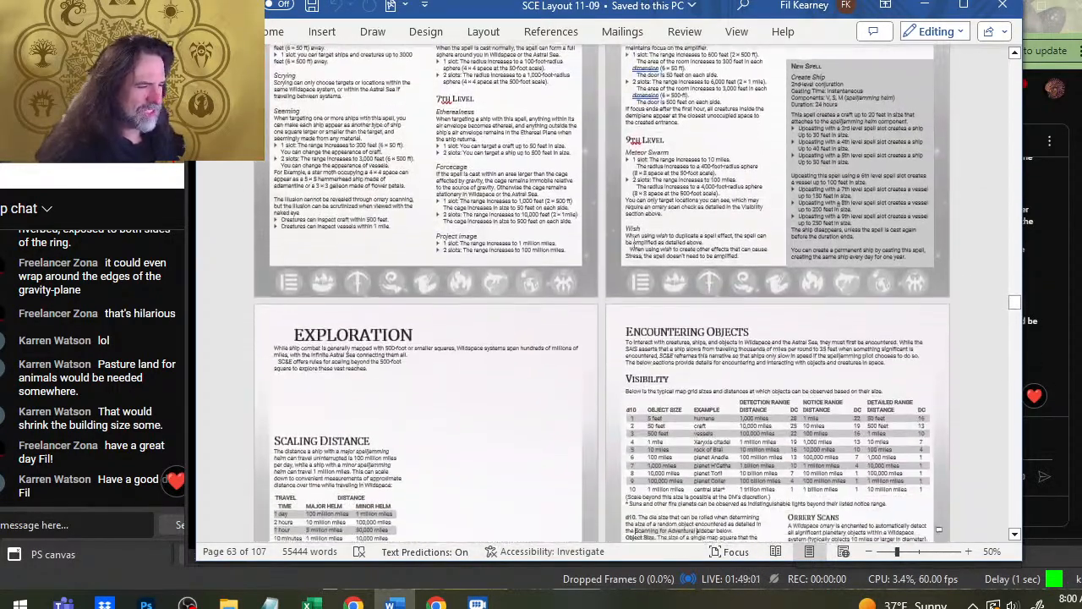
Continue backward through the amplified spell lists, Spellcasting, Maintaining Crews and Ships, and fleet pages to the squadron rules.
scroll(629, 244, up, 8)
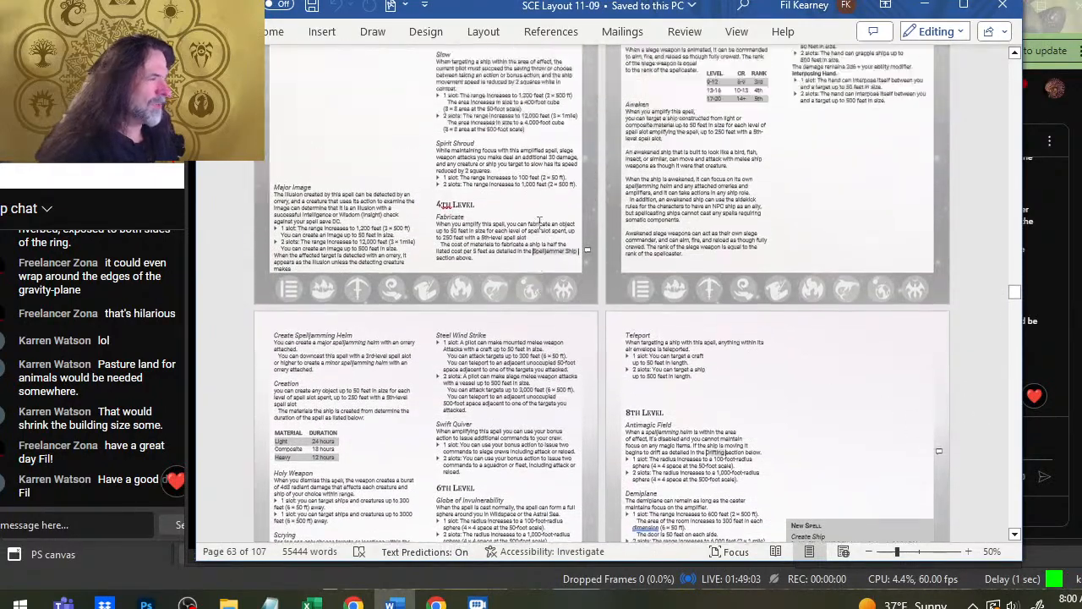
scroll(539, 226, up, 8)
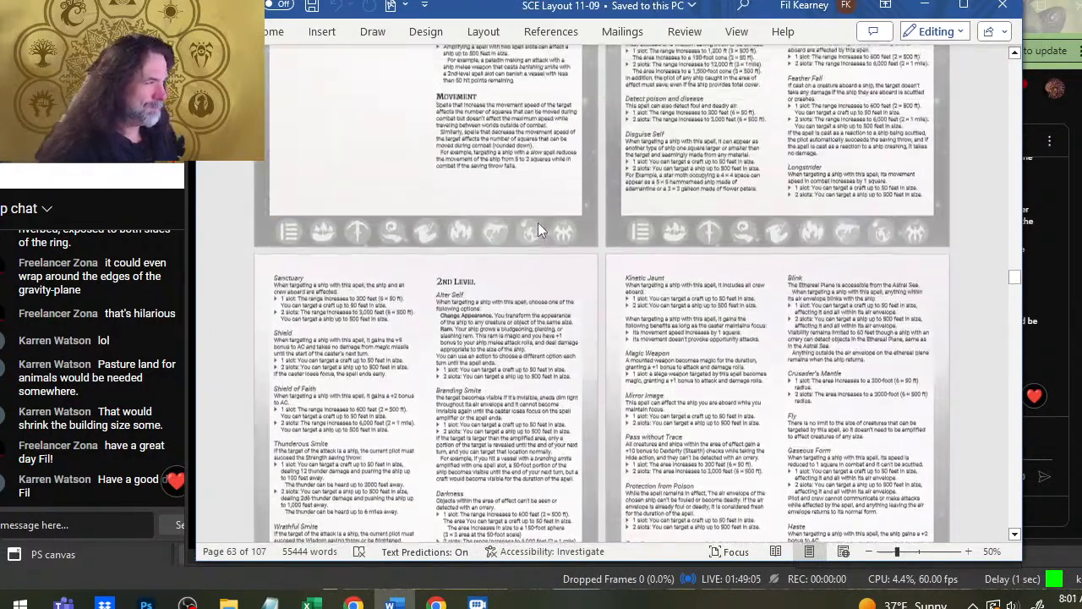
scroll(539, 226, up, 8)
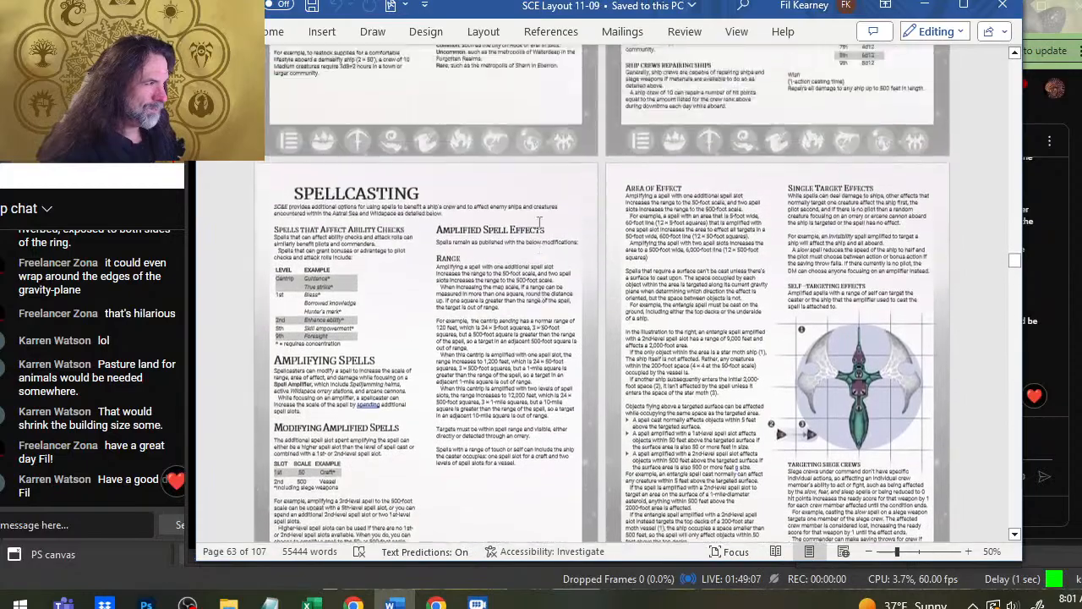
scroll(538, 220, up, 8)
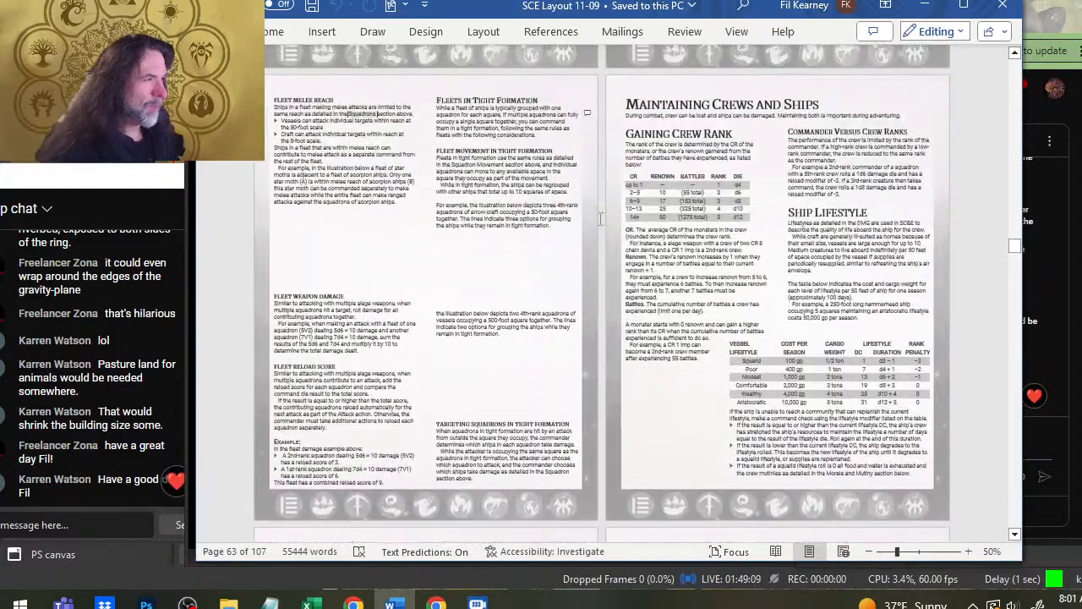
scroll(601, 219, up, 8)
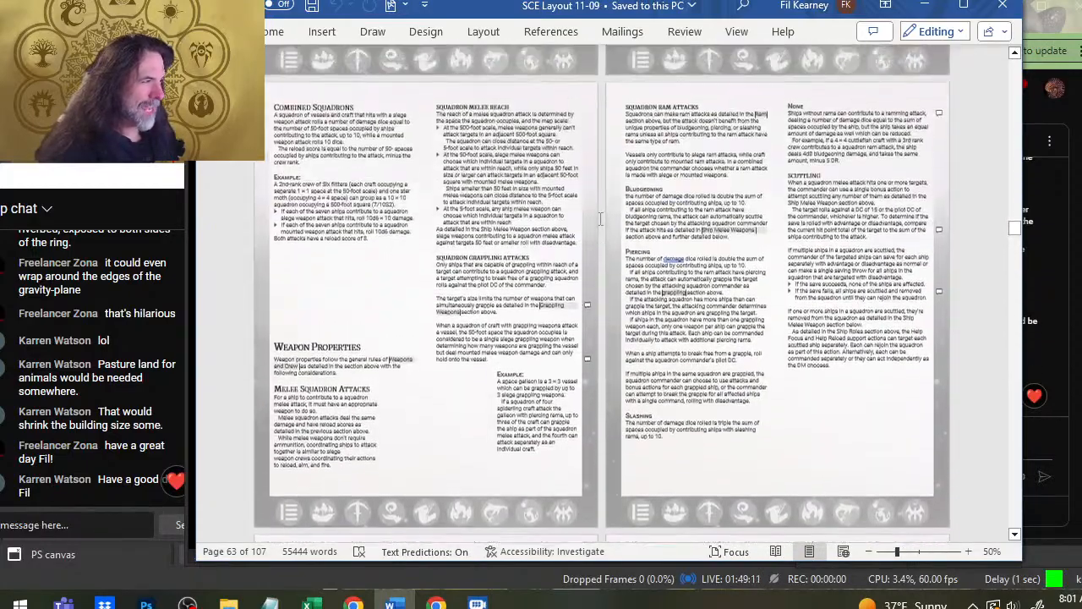
scroll(600, 219, up, 8)
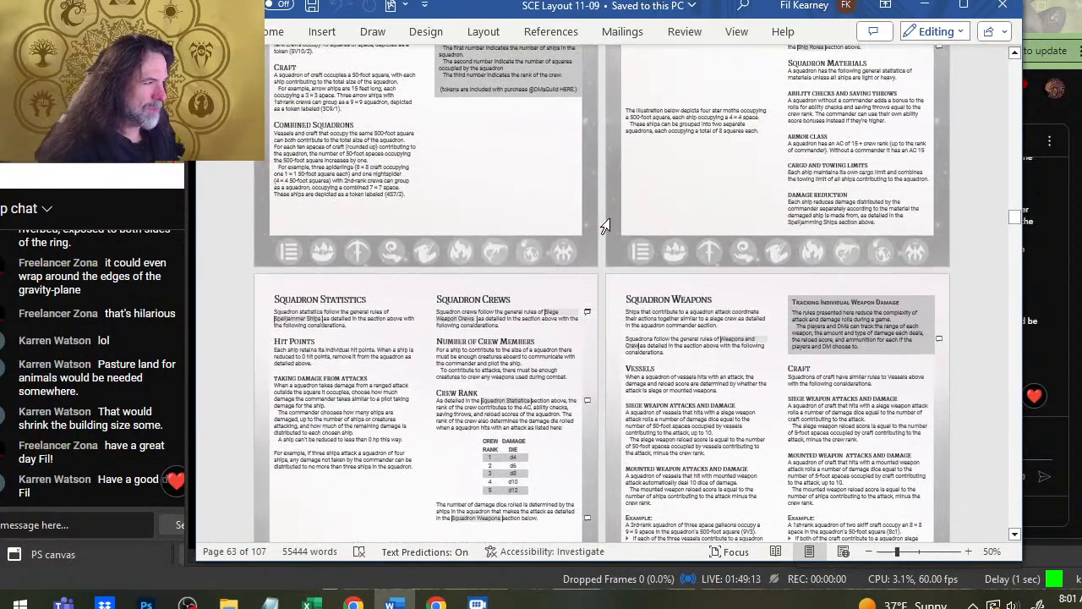
Survey the layout at 20% zoom from the squadron rules forward through Exploration and Ship Hazards to the Creature Menagerie and Appendix 1.
ctrl+scroll(611, 218, down, 1)
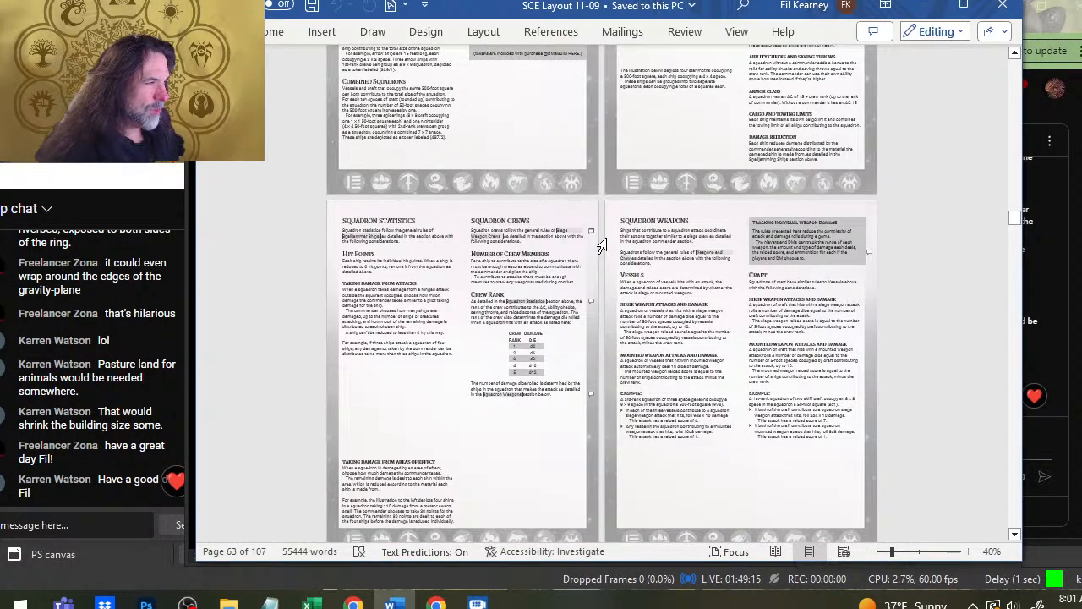
scroll(601, 245, down, 1)
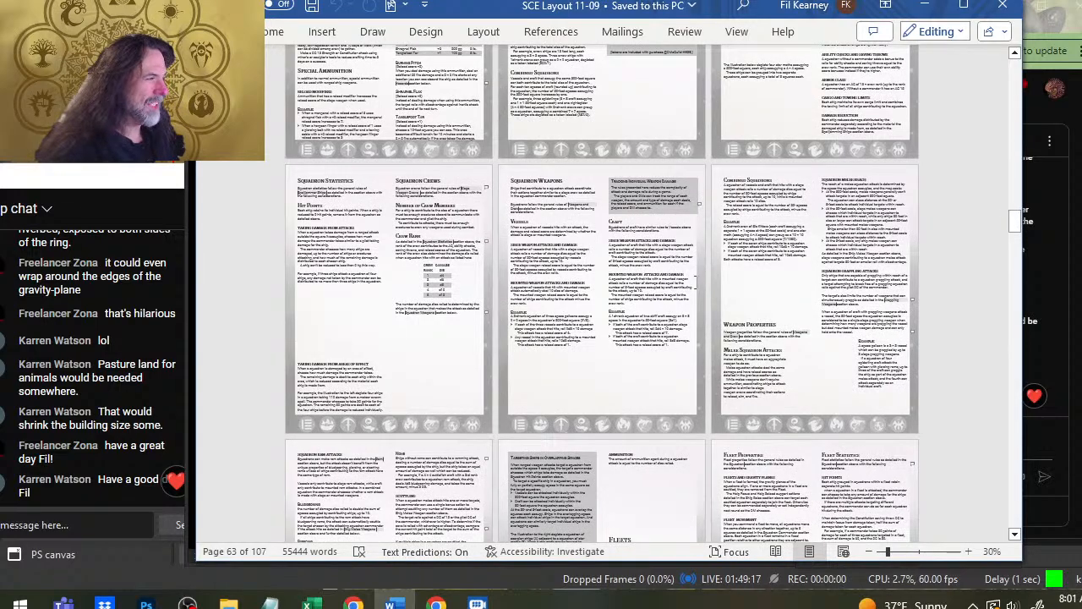
scroll(680, 292, down, 1)
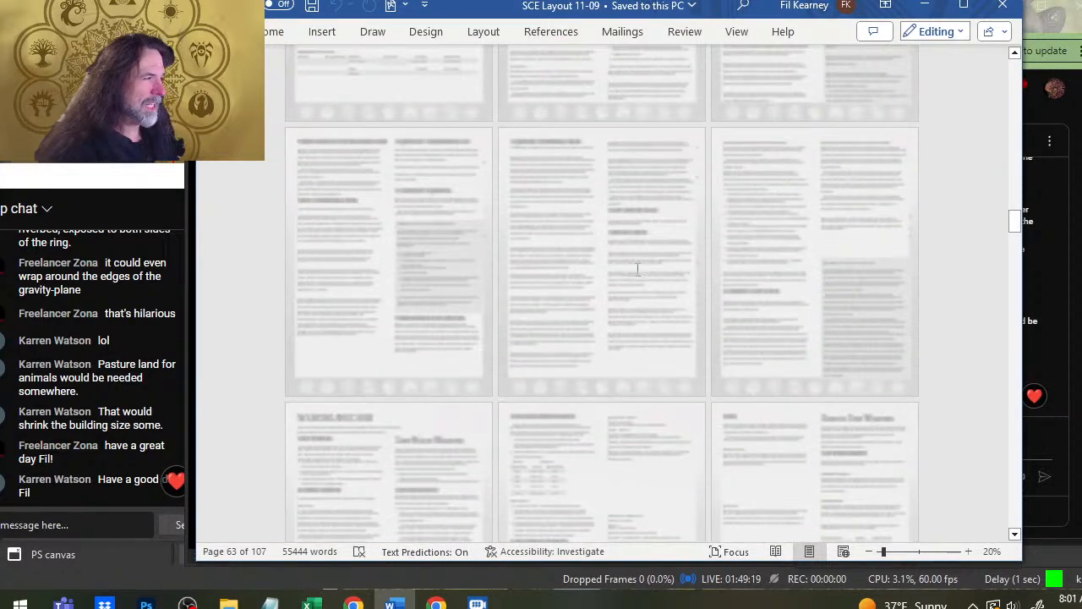
scroll(638, 289, down, 6)
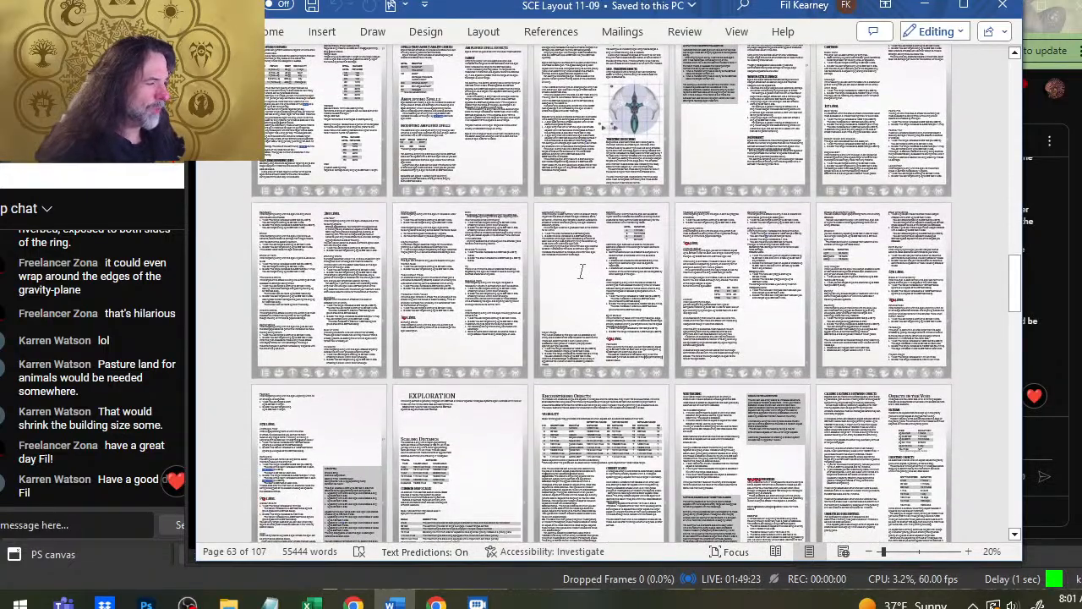
scroll(581, 271, down, 3)
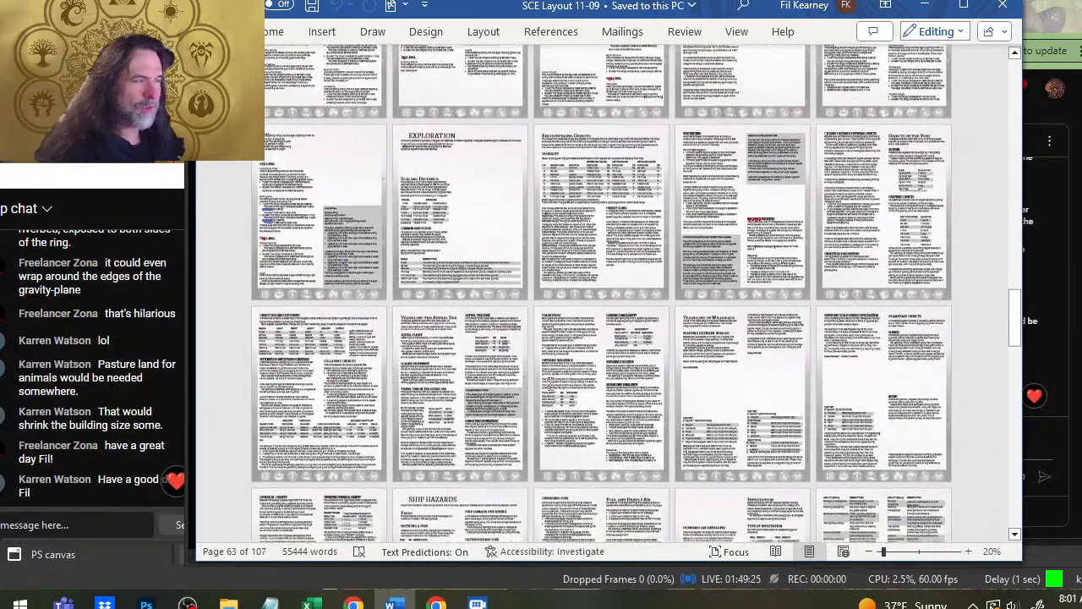
scroll(601, 291, down, 6)
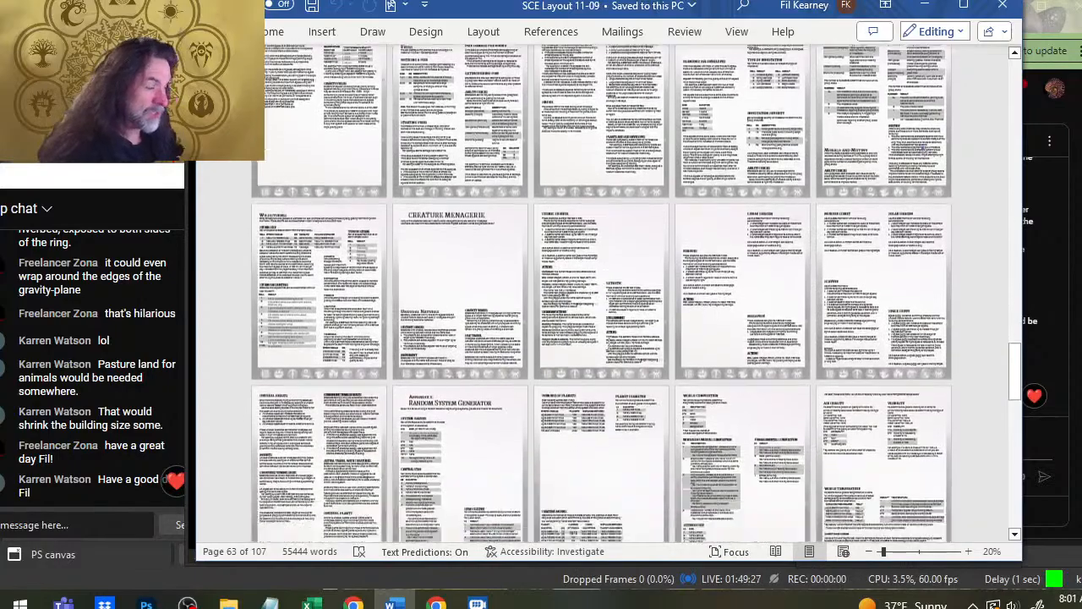
Survey the Appendix 2 pages at 20% zoom, from Seeds of Destruction through Saviors of the Multiverse to the document's final page.
scroll(625, 347, down, 8)
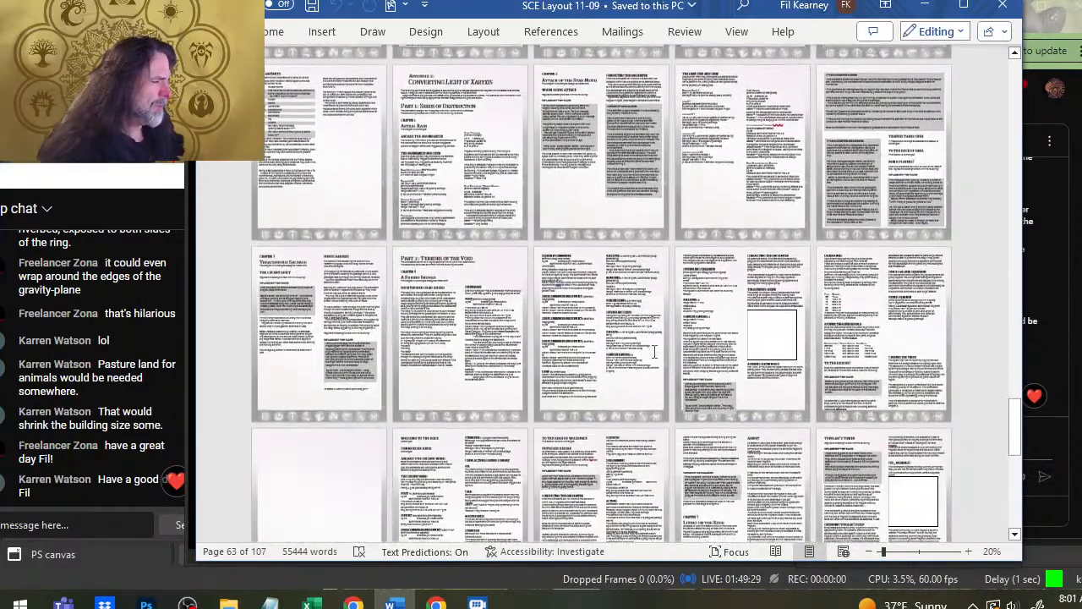
scroll(653, 350, down, 3)
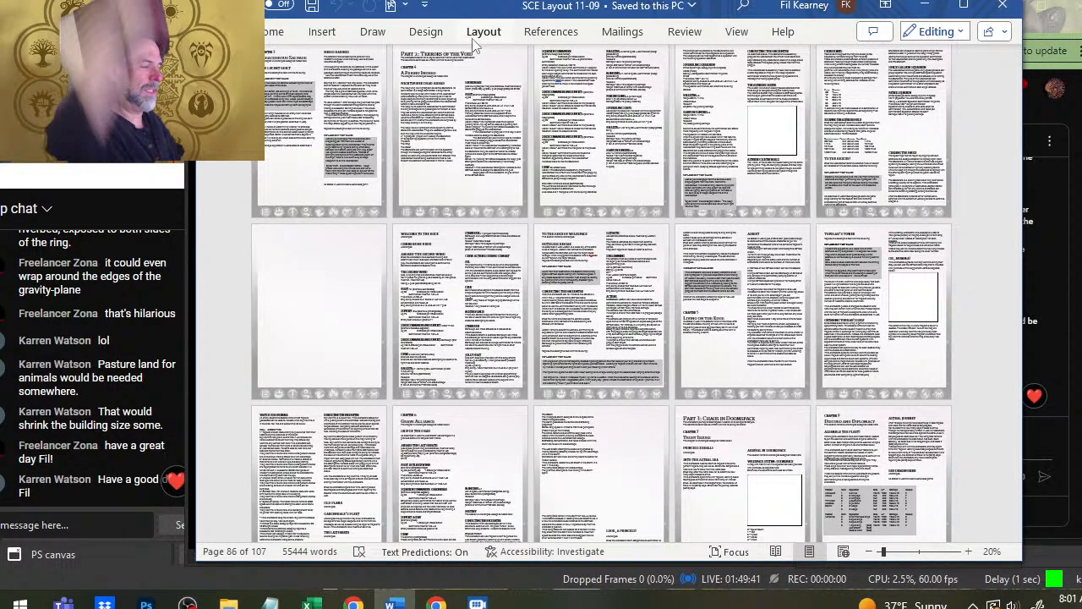
scroll(474, 135, down, 3)
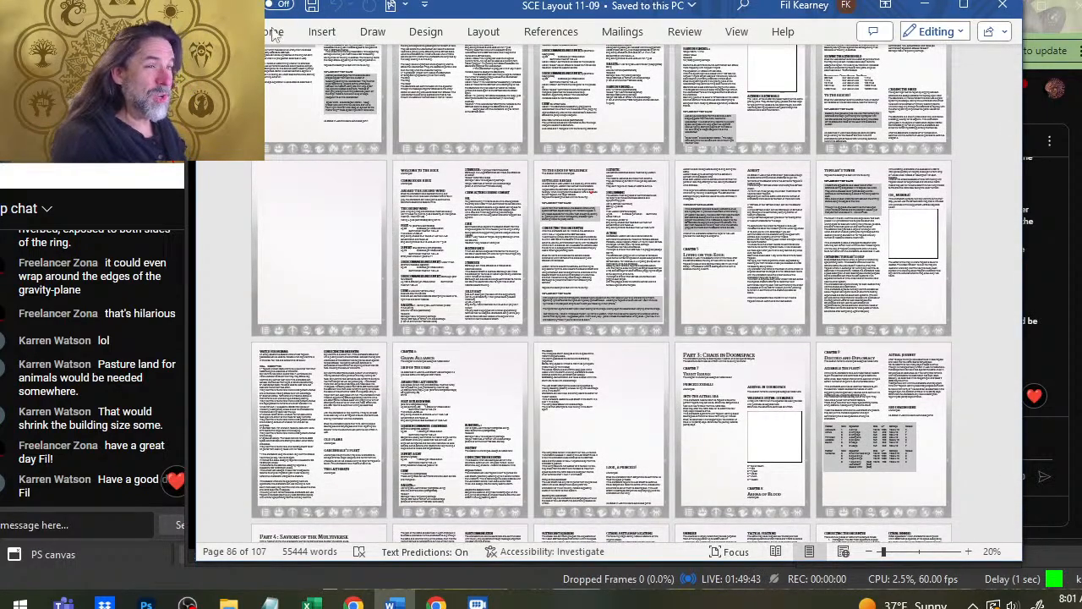
scroll(476, 162, down, 9)
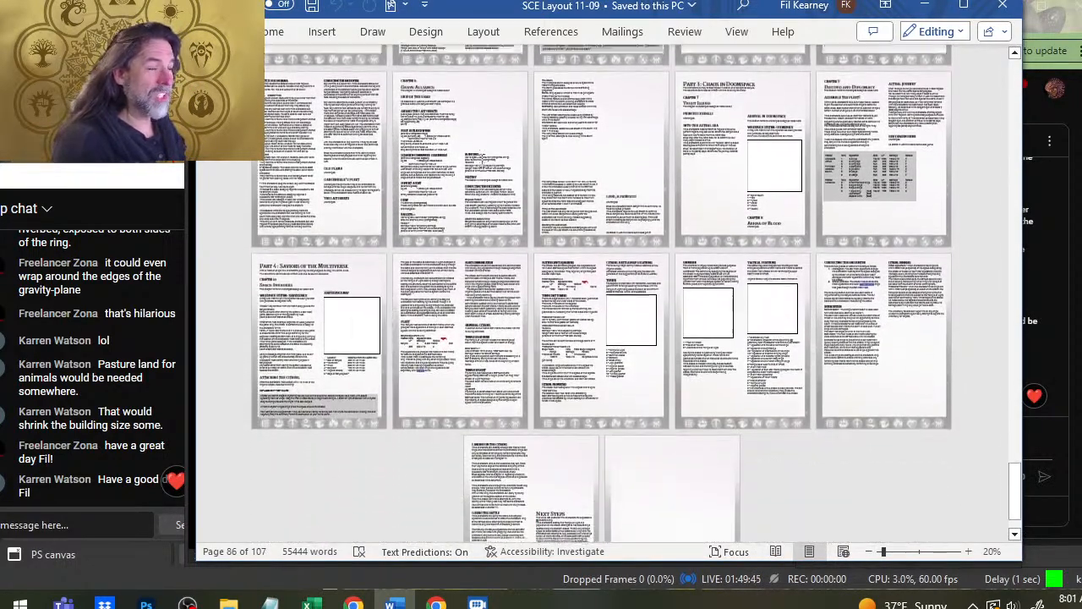
scroll(476, 159, down, 3)
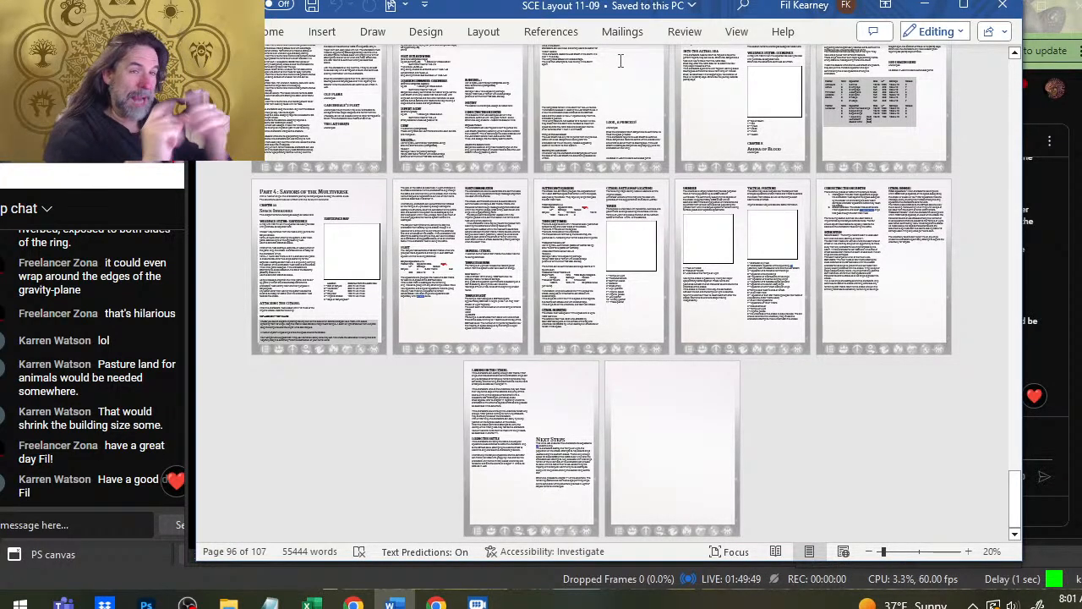
Survey Appendix 2 at 20% zoom, backward from the final page to the Random System Generator and forward again to Terrors of the Void.
scroll(620, 61, up, 15)
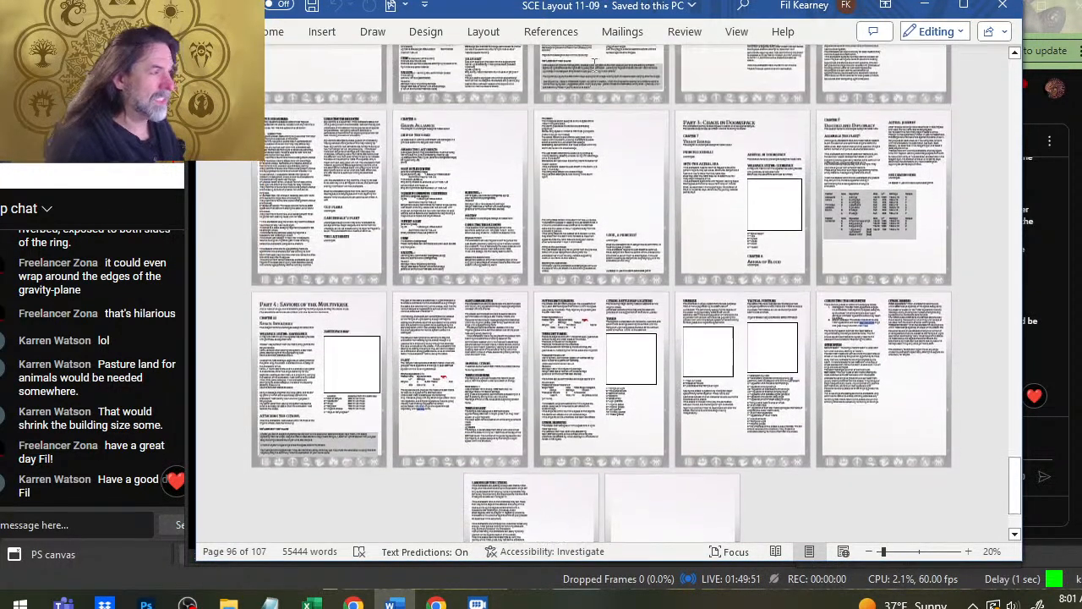
scroll(541, 120, up, 20)
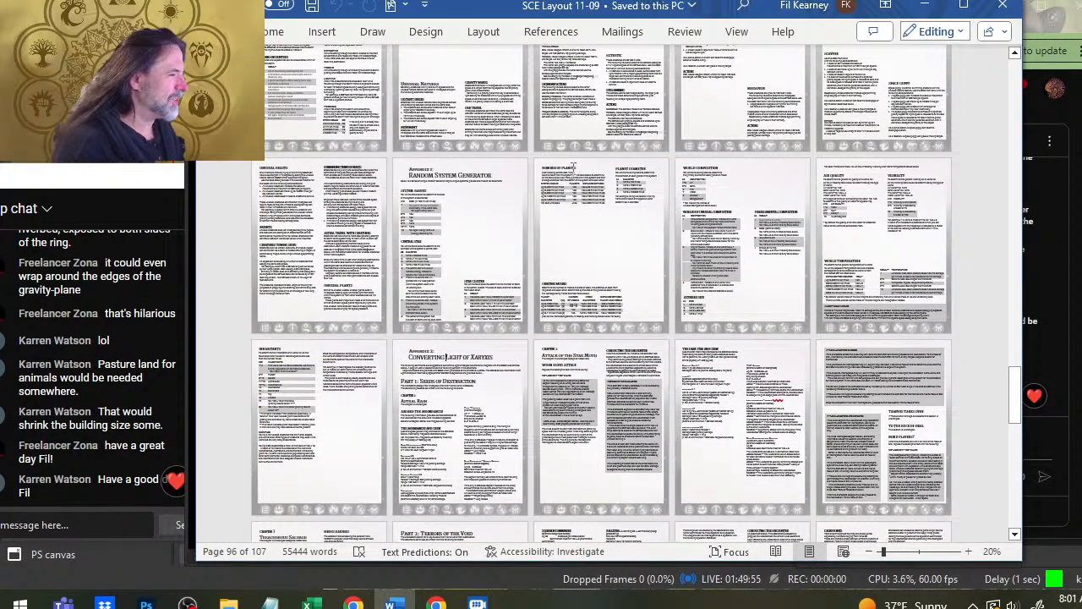
scroll(582, 208, down, 10)
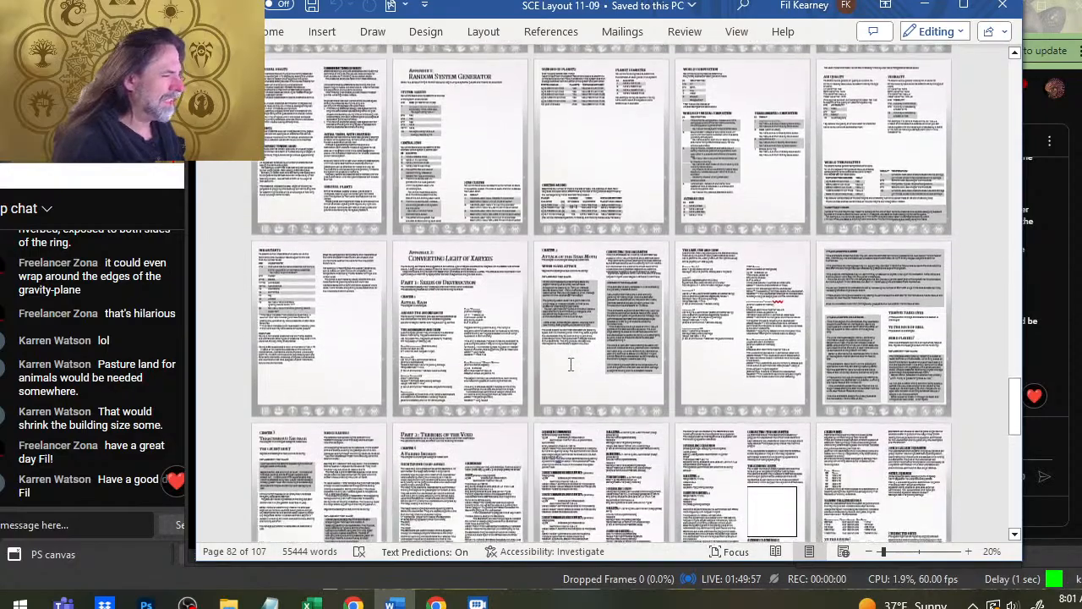
scroll(556, 313, down, 10)
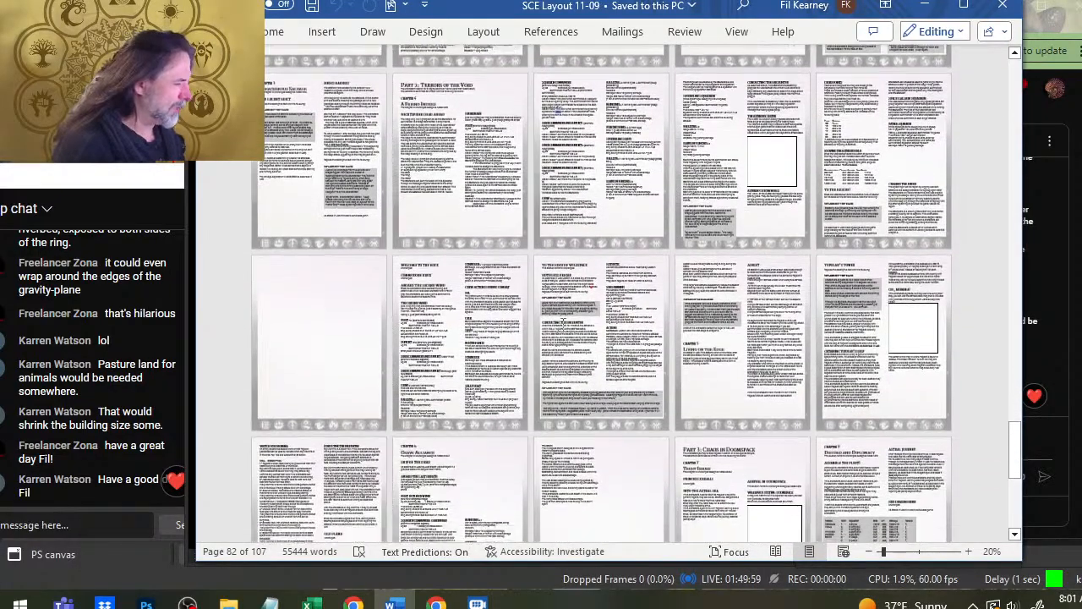
Examine the asteroid cluster encounter pages in Terrors of the Void, enlarging the view from 20% to 60%.
scroll(566, 333, up, 1)
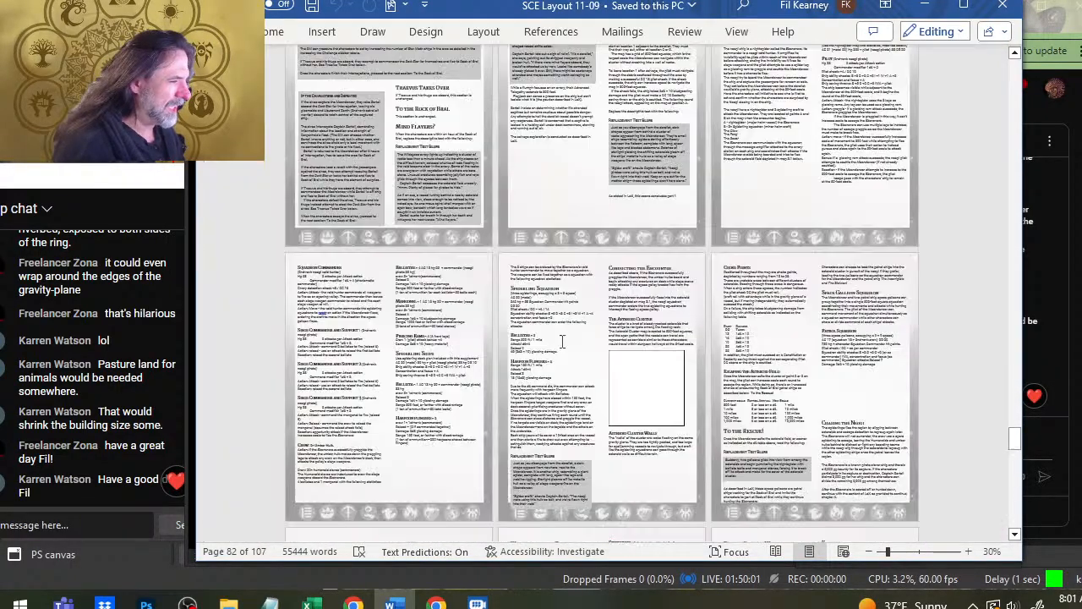
scroll(588, 372, down, 5)
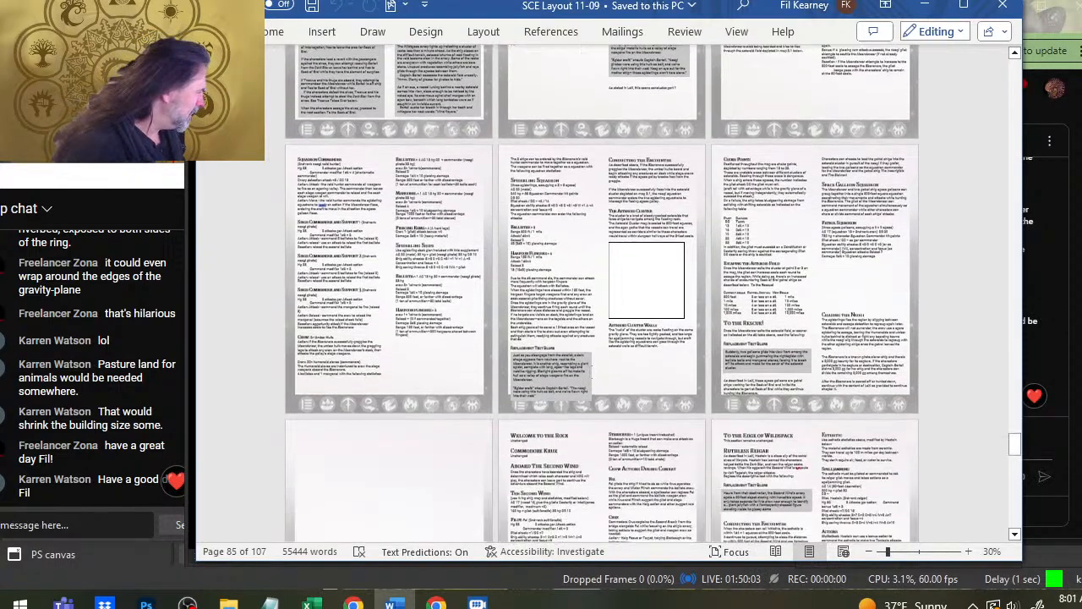
scroll(592, 368, up, 1)
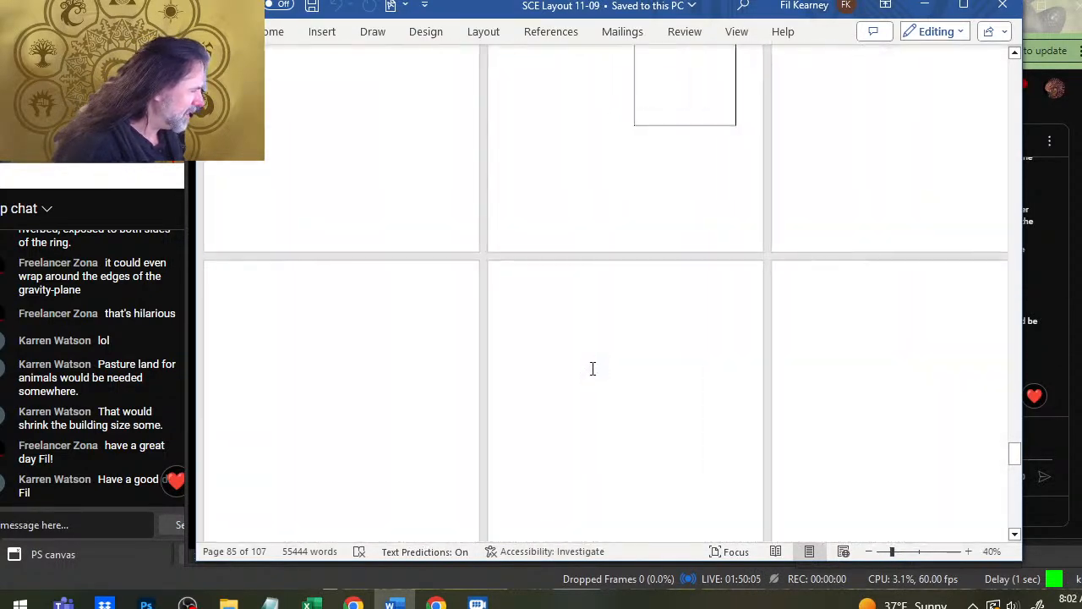
scroll(703, 455, down, 2)
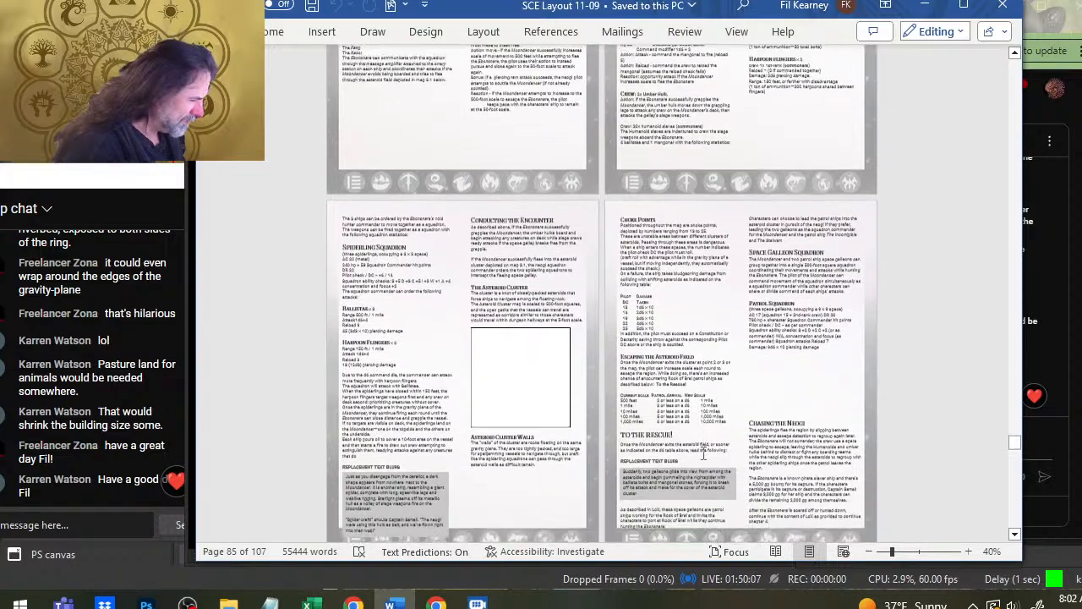
scroll(551, 423, up, 2)
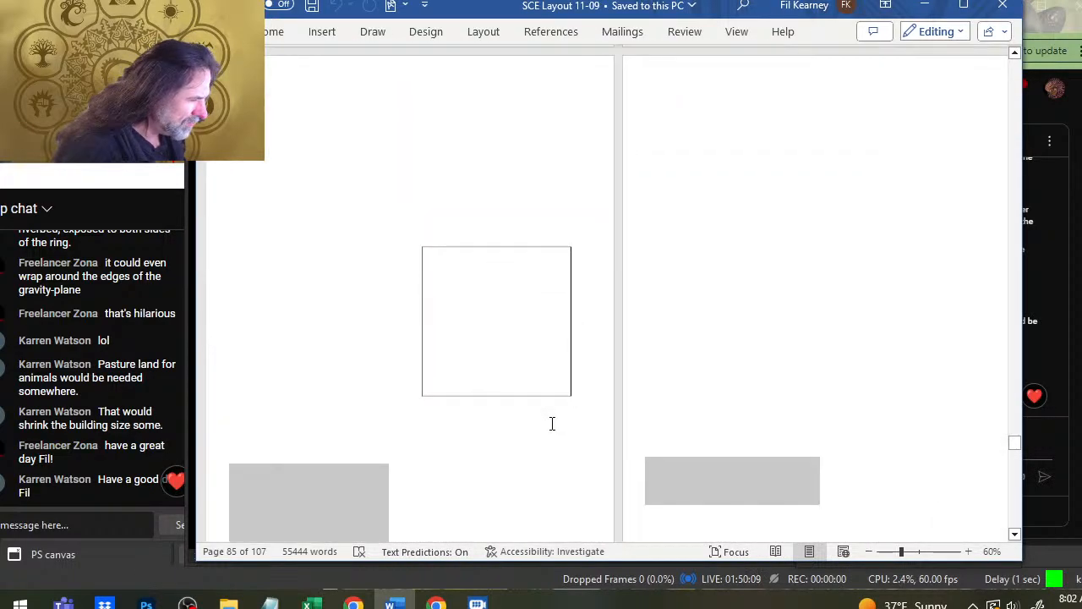
Read forward from To the Rescue! through The Second Wind and Ruthless Reigar to the Topolah's Tower map placeholder.
scroll(569, 386, down, 10)
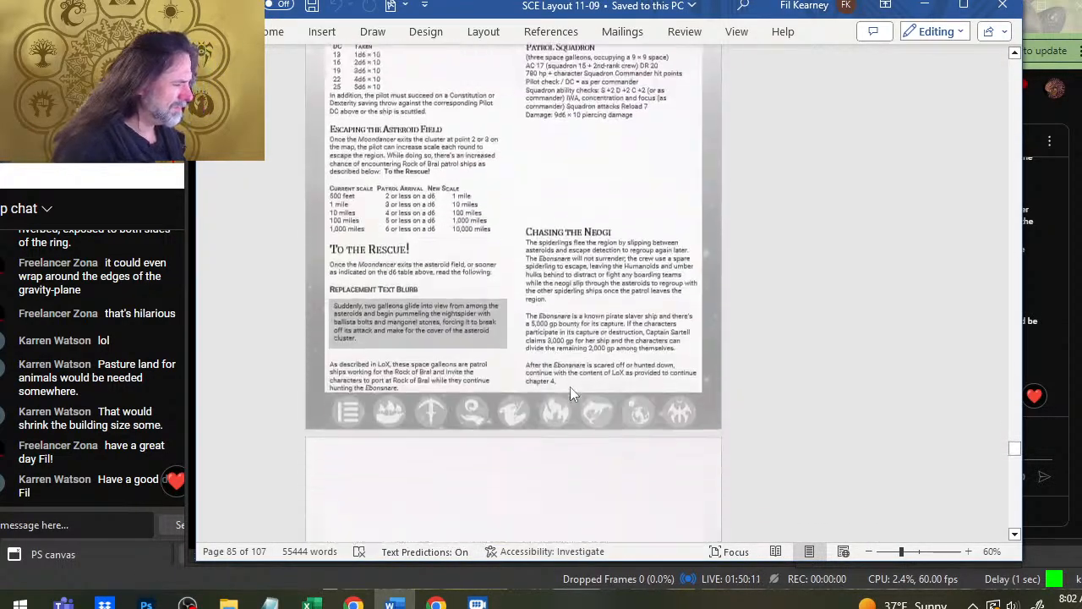
scroll(572, 385, down, 10)
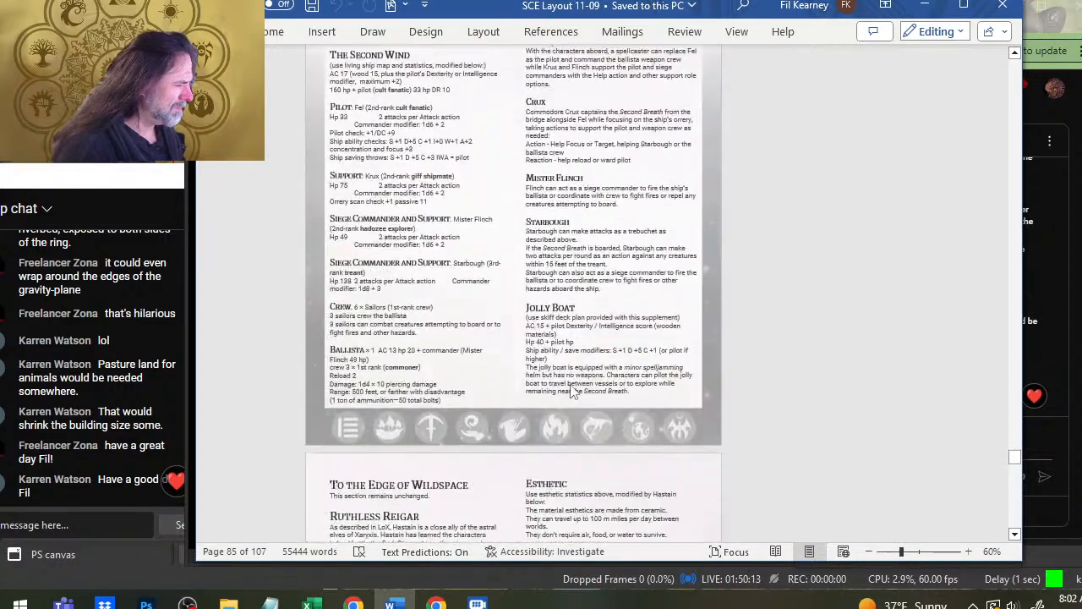
scroll(571, 385, up, 1)
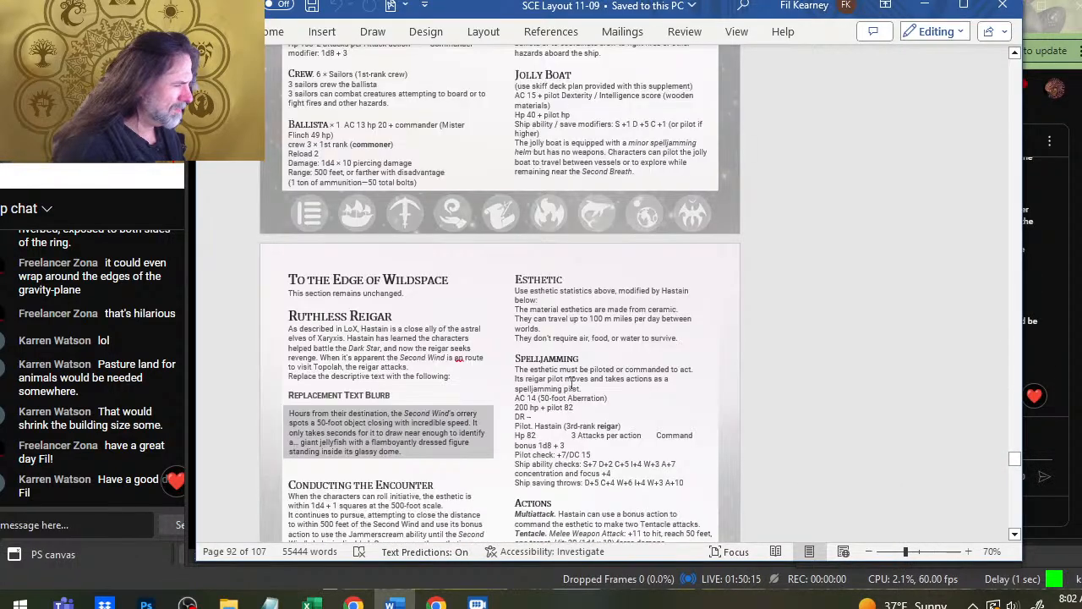
scroll(568, 377, down, 5)
scroll(566, 374, down, 12)
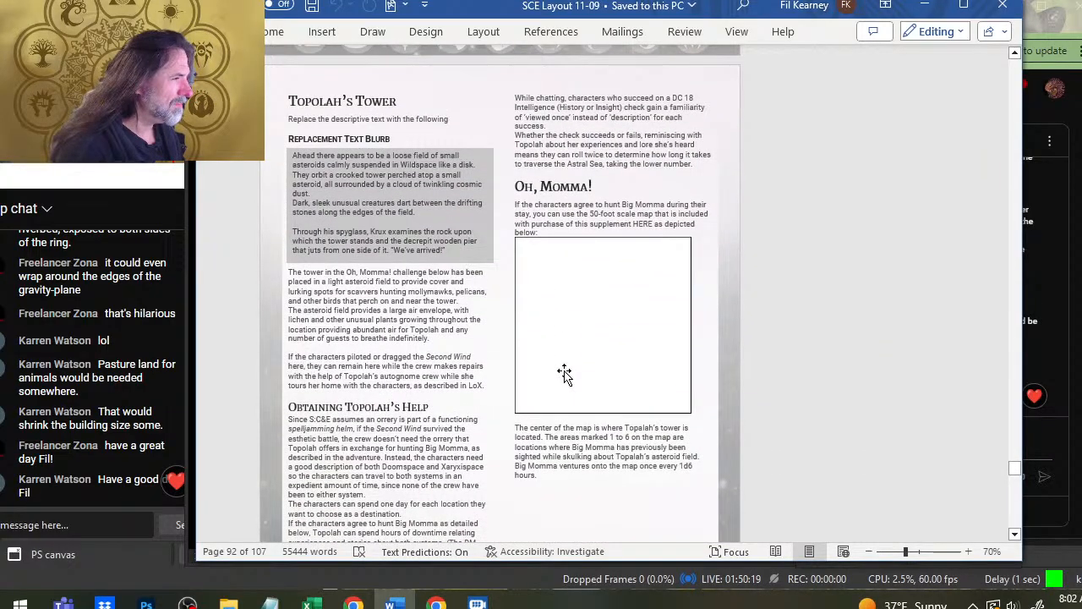
Return backward from Topolah's Tower past the Inhabitants table to the Infestation Severity section and view it at 80% zoom.
scroll(596, 367, up, 4)
middle_click(593, 345)
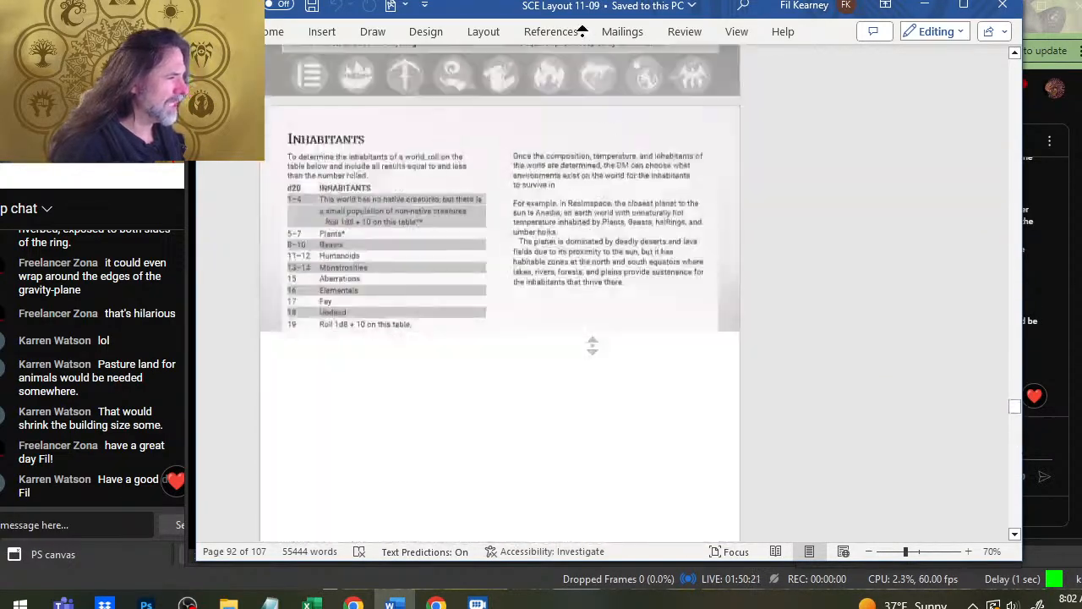
middle_click(583, 41)
scroll(604, 169, up, 6)
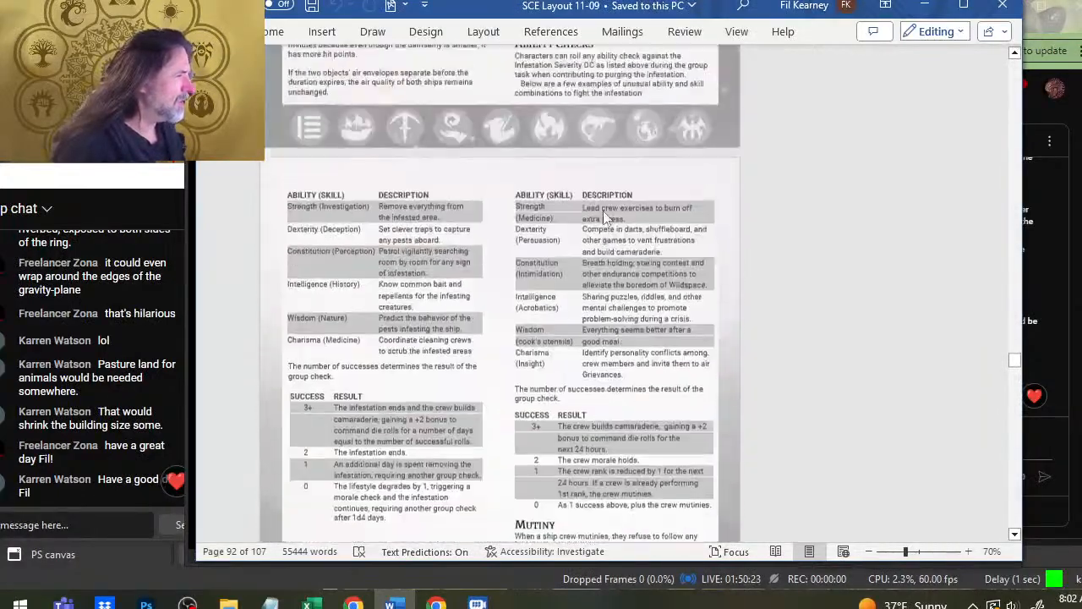
scroll(604, 215, up, 9)
scroll(767, 244, down, 3)
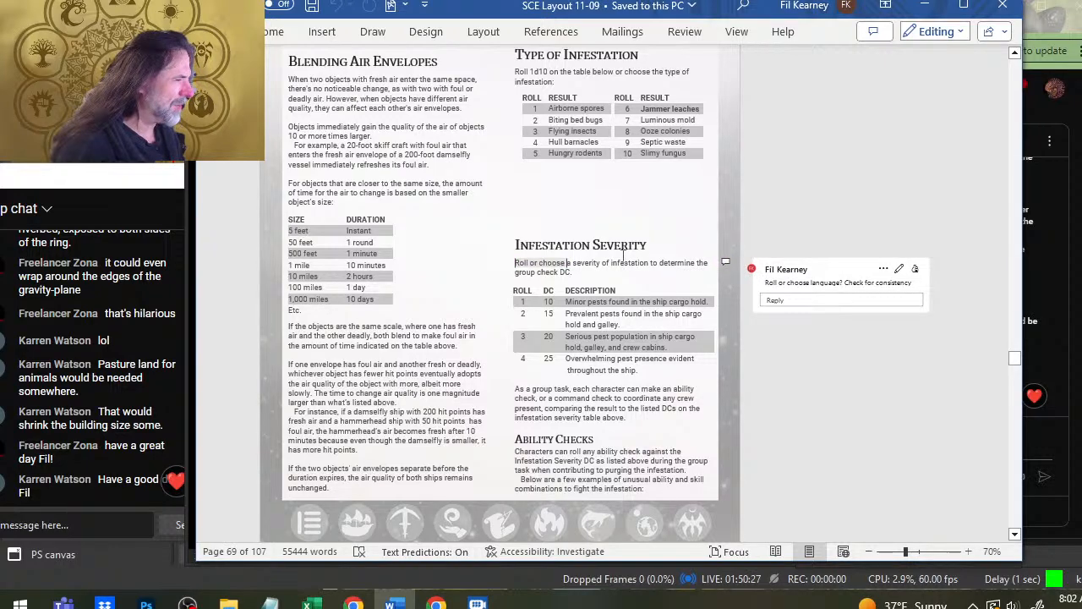
scroll(541, 261, up, 1)
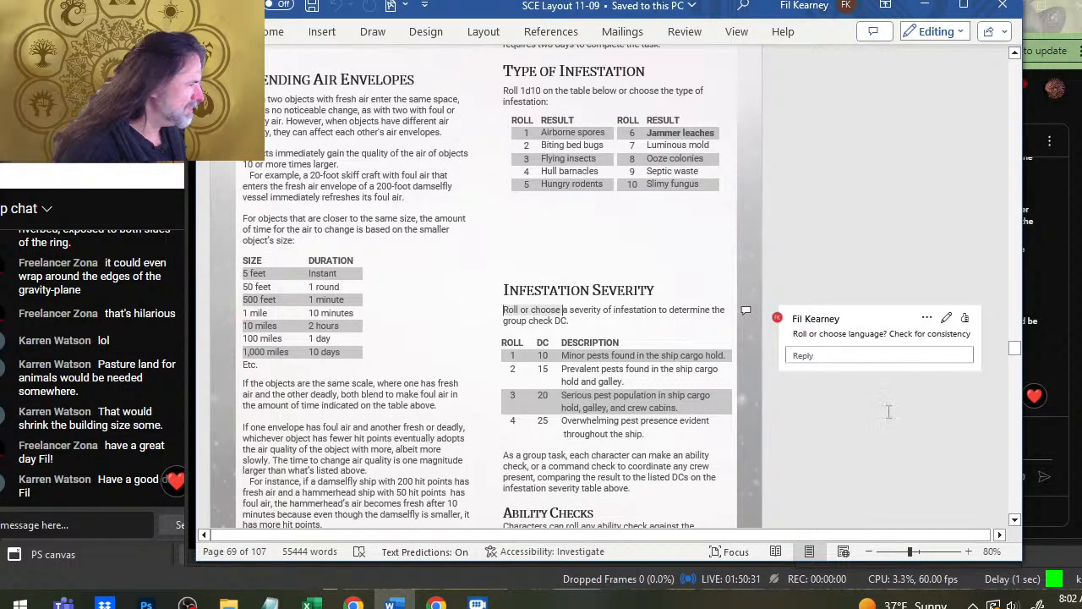
Review the pages backward from Infestation through Extinguishing Fire to the Spherical Gravity and Gravity Fields sections.
scroll(507, 249, up, 10)
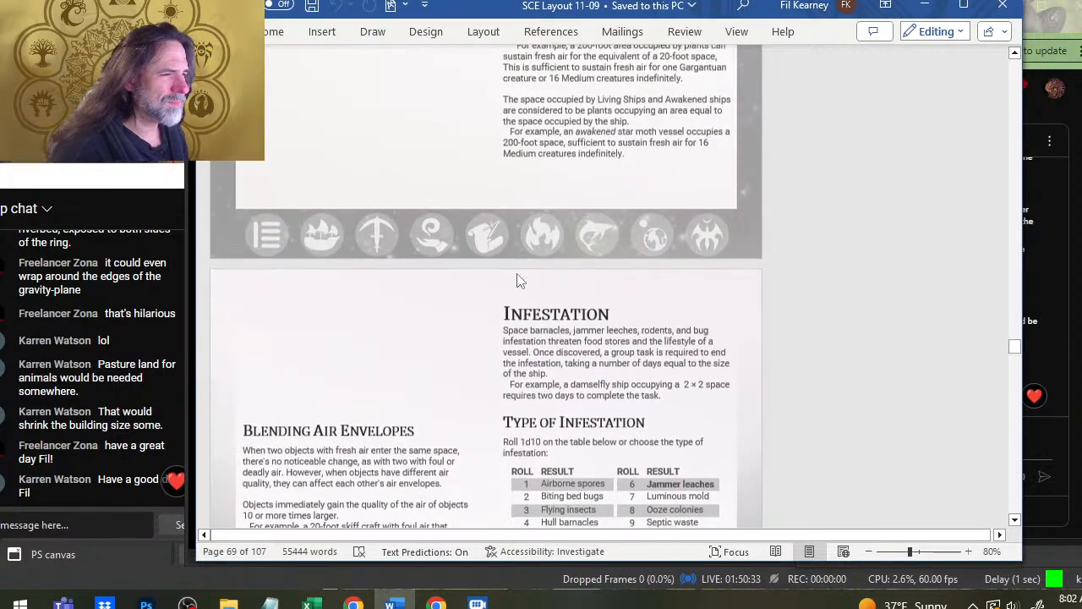
scroll(552, 245, up, 12)
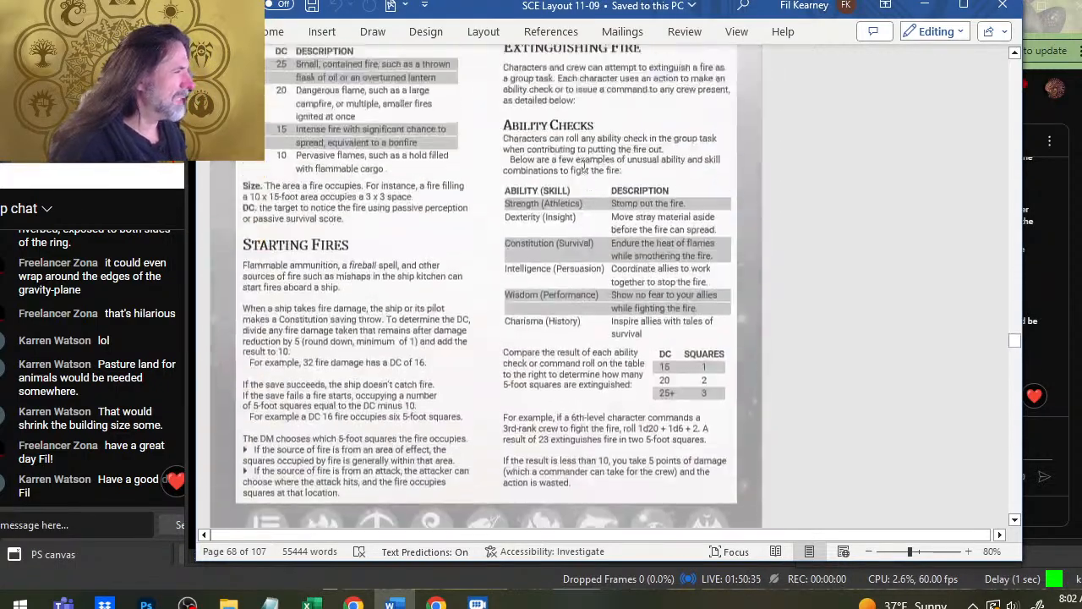
scroll(559, 176, up, 5)
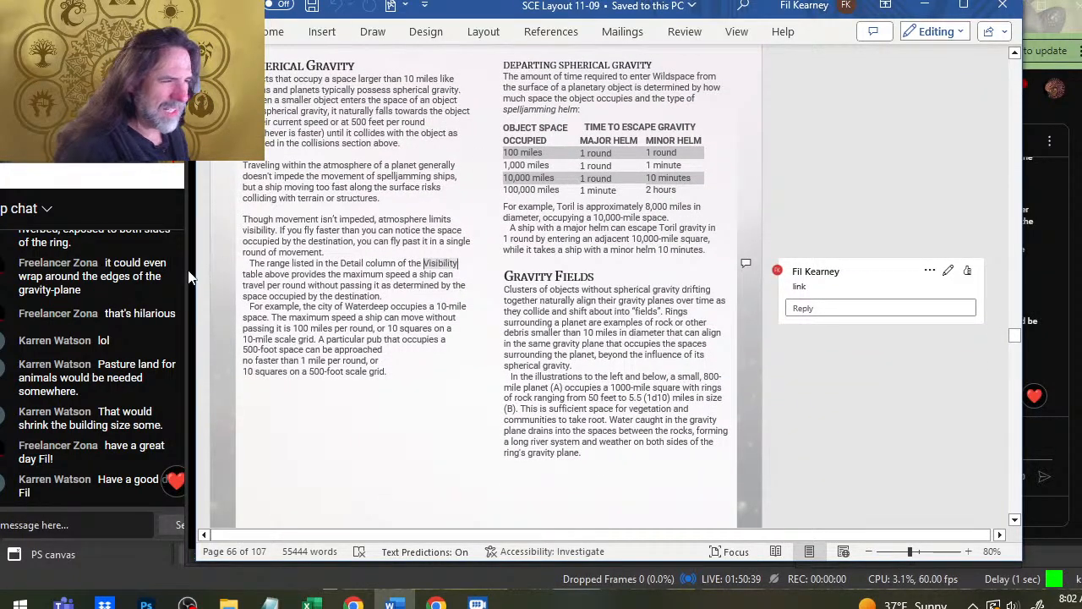
Examine the Gravity Fields text and the Visibility link comment, and the Map Key and Moons sections on the preceding page.
ctrl+scroll(339, 286, up, 1)
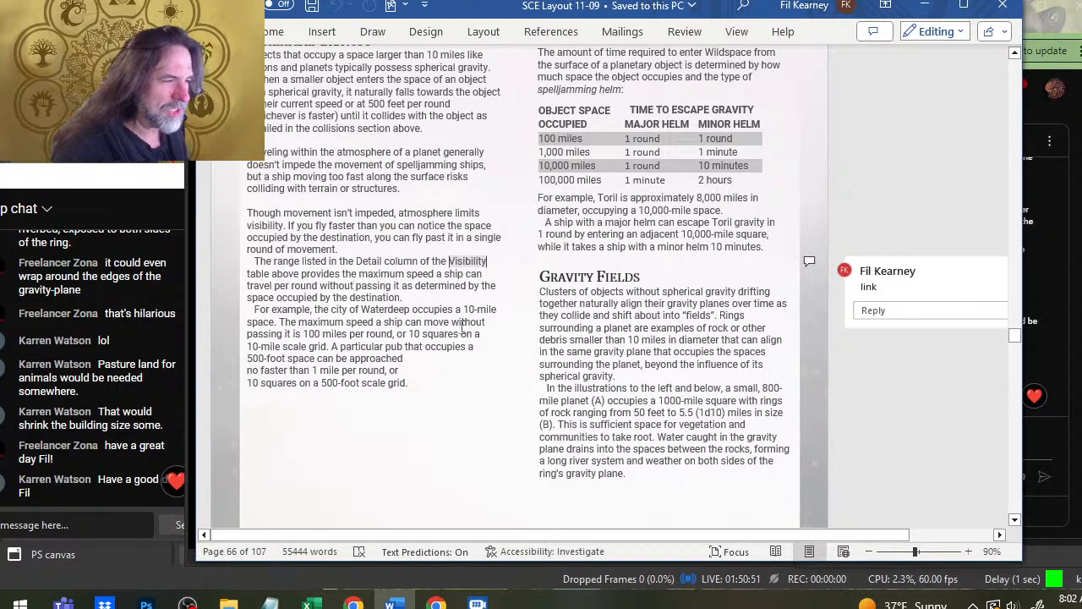
click(918, 279)
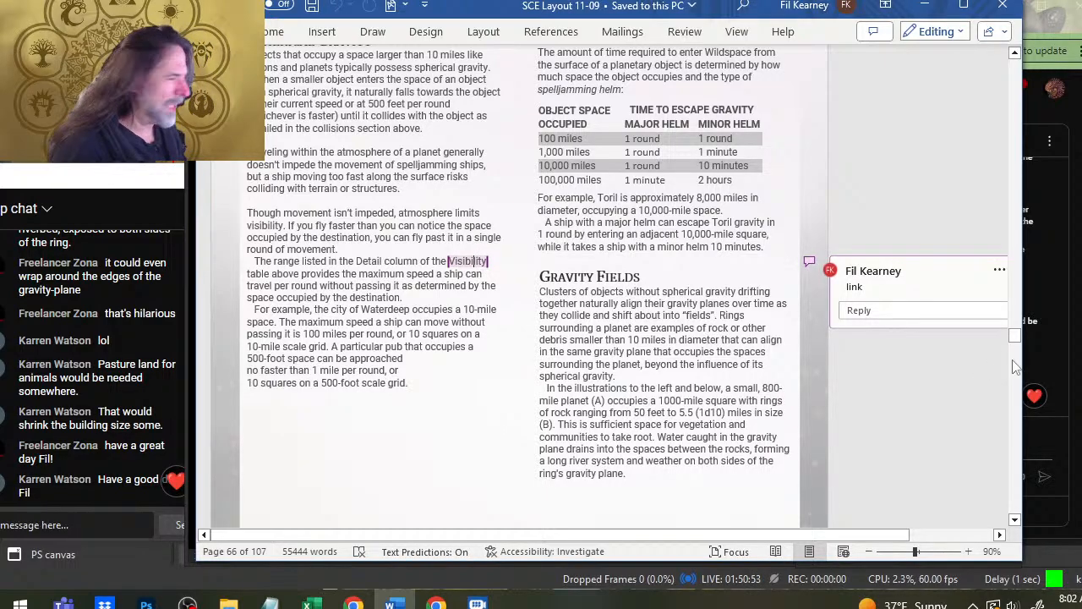
scroll(896, 277, up, 8)
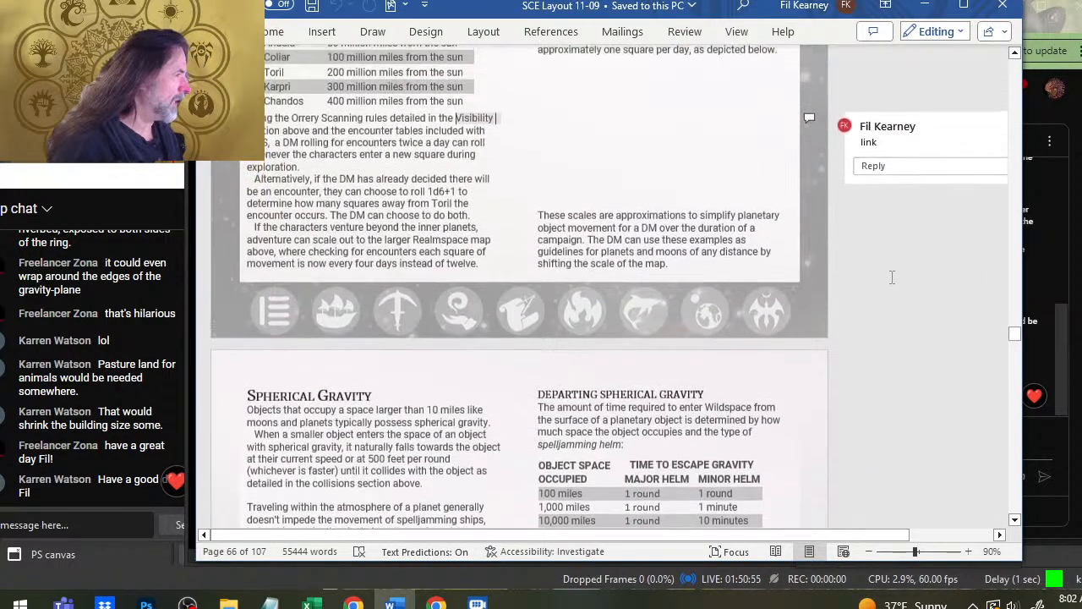
scroll(892, 277, down, 3)
scroll(891, 277, up, 4)
scroll(892, 277, down, 3)
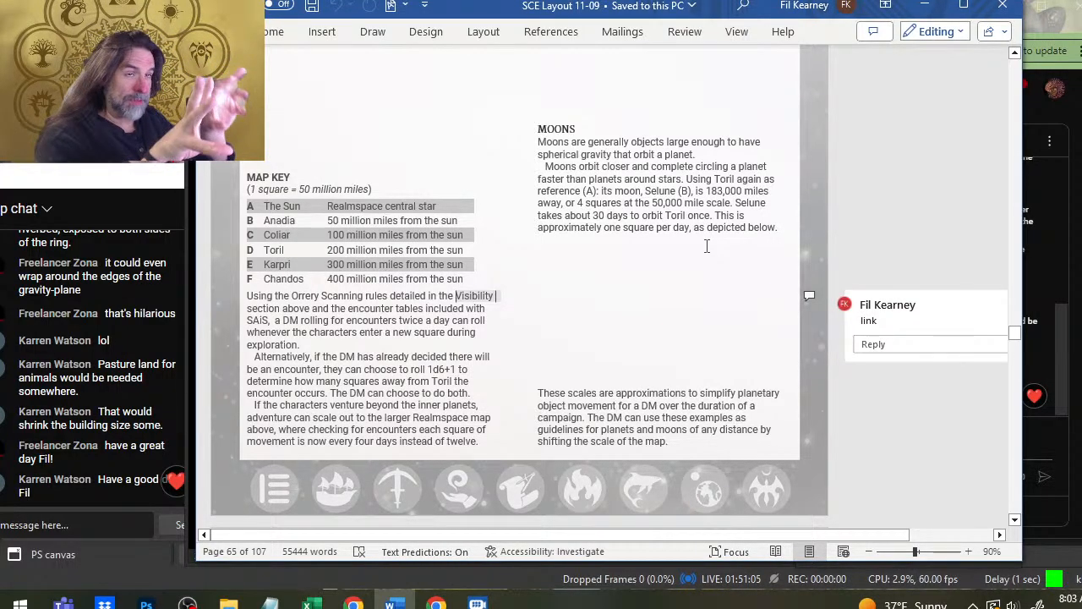
scroll(959, 318, up, 1)
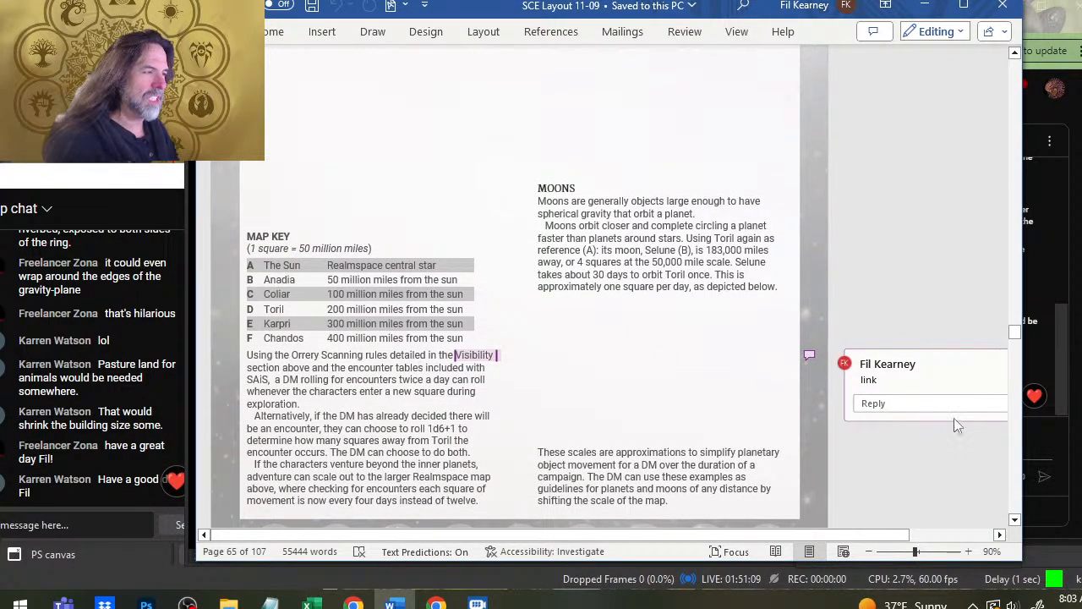
ctrl+scroll(953, 418, down, 1)
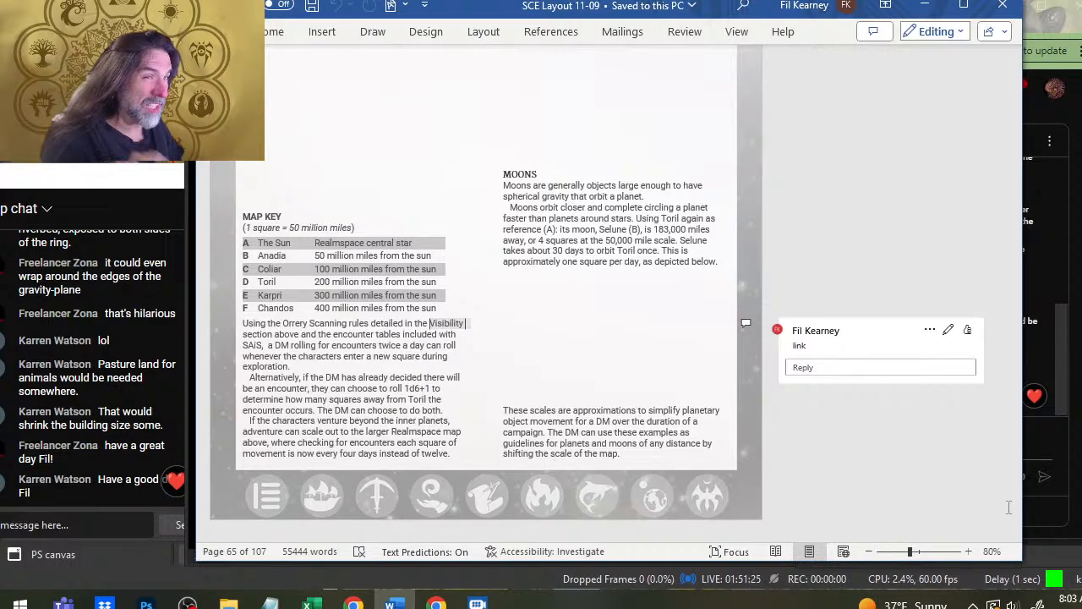
Survey the Exploration pages at 40% zoom, backward to Objects in the Void and forward again to Spherical Gravity.
ctrl+scroll(626, 279, down, 4)
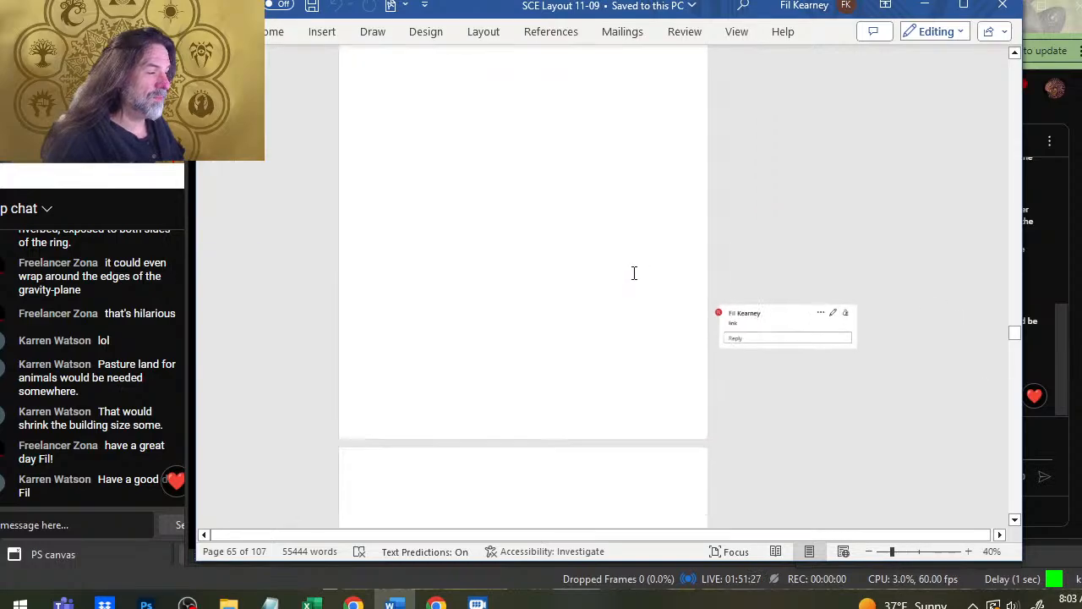
scroll(603, 210, up, 10)
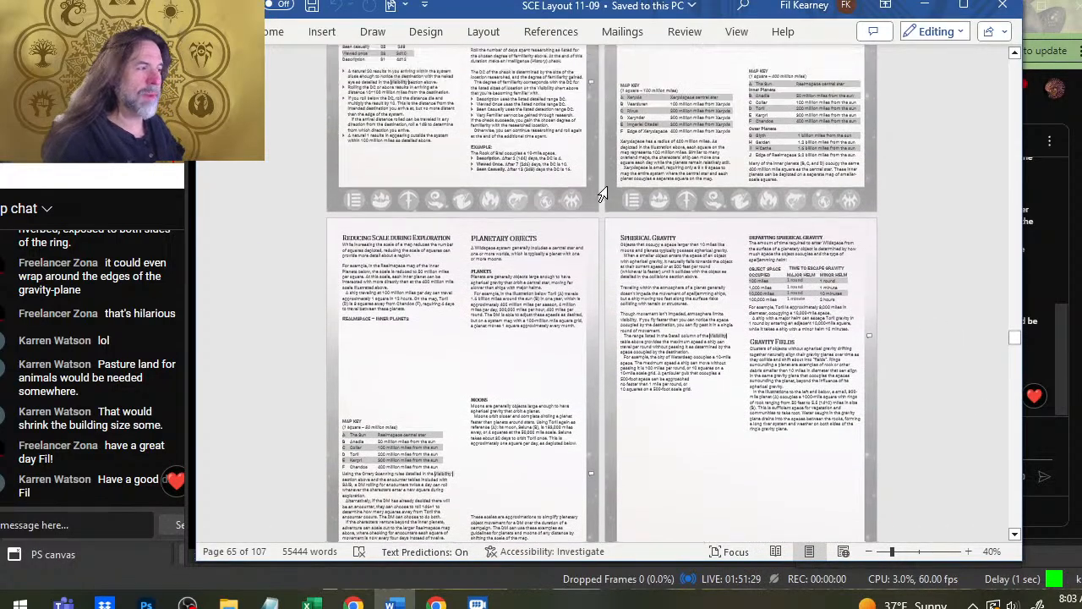
scroll(502, 207, up, 10)
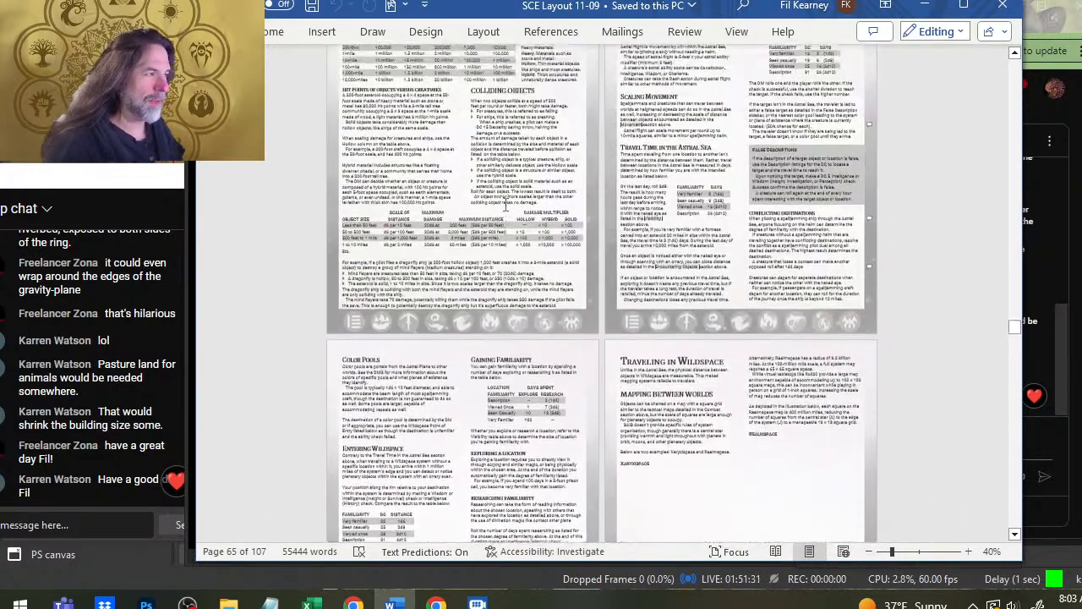
scroll(541, 173, up, 3)
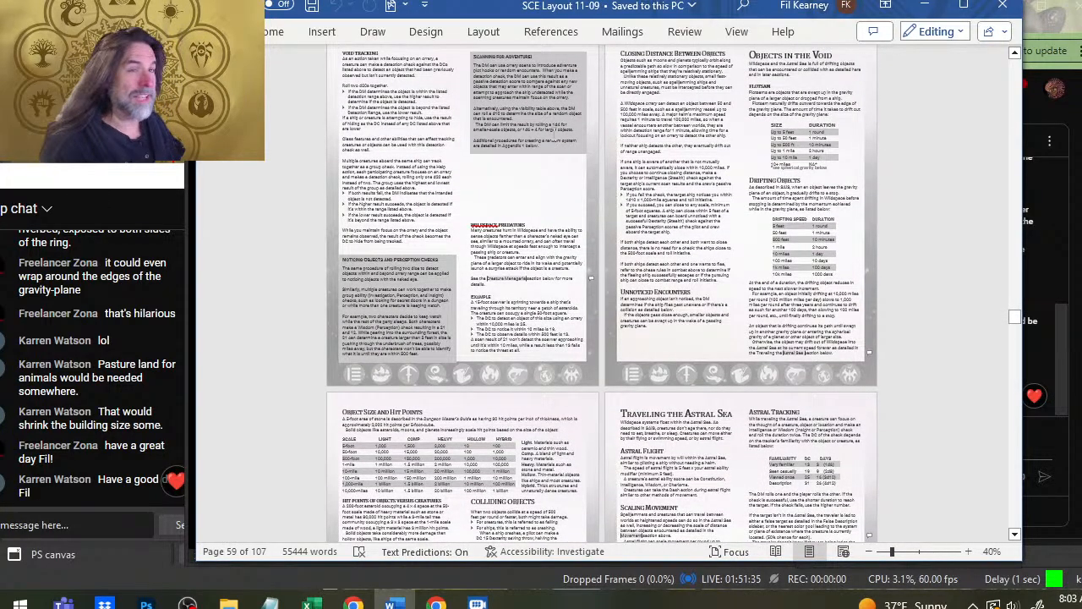
scroll(751, 276, down, 15)
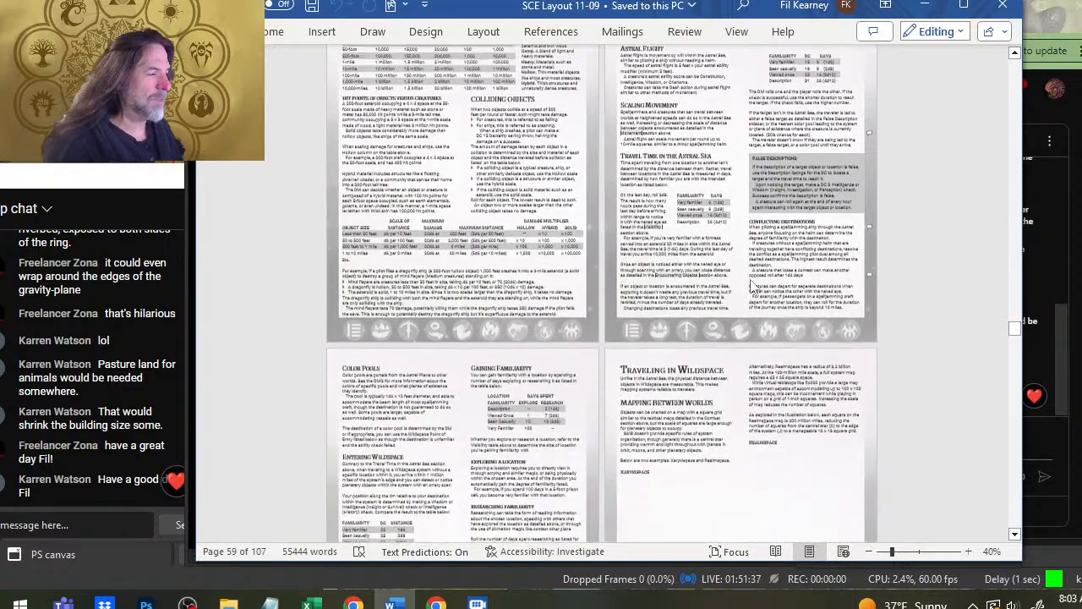
scroll(751, 282, down, 5)
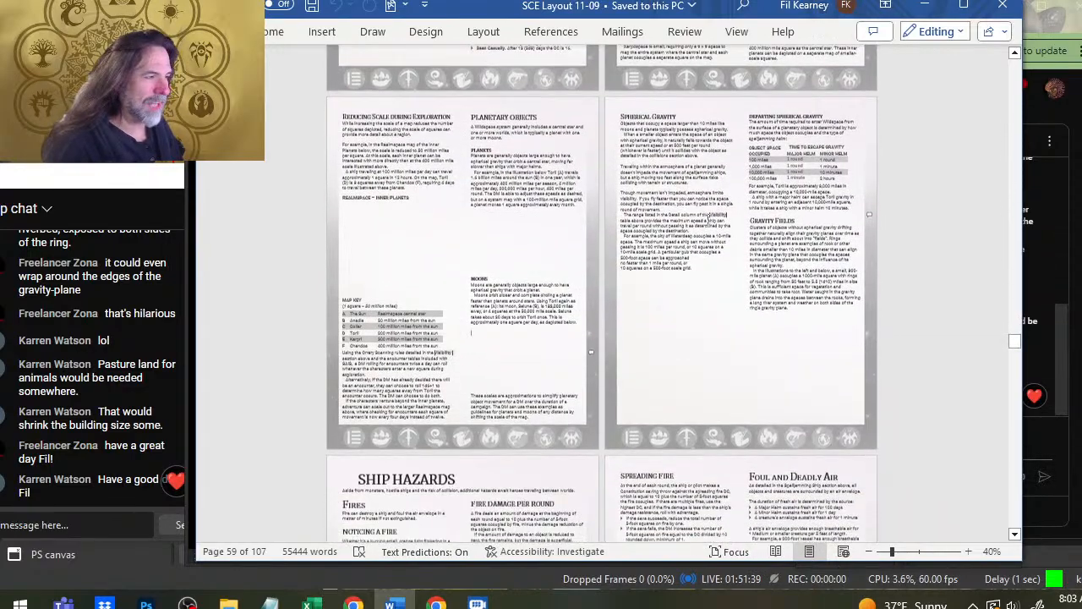
Survey the pages from Traveling in Wildspace to Ship Hazards at 30% zoom, reducing the view to 20% to include the Creature Menagerie.
scroll(697, 202, down, 1)
ctrl+scroll(689, 203, down, 1)
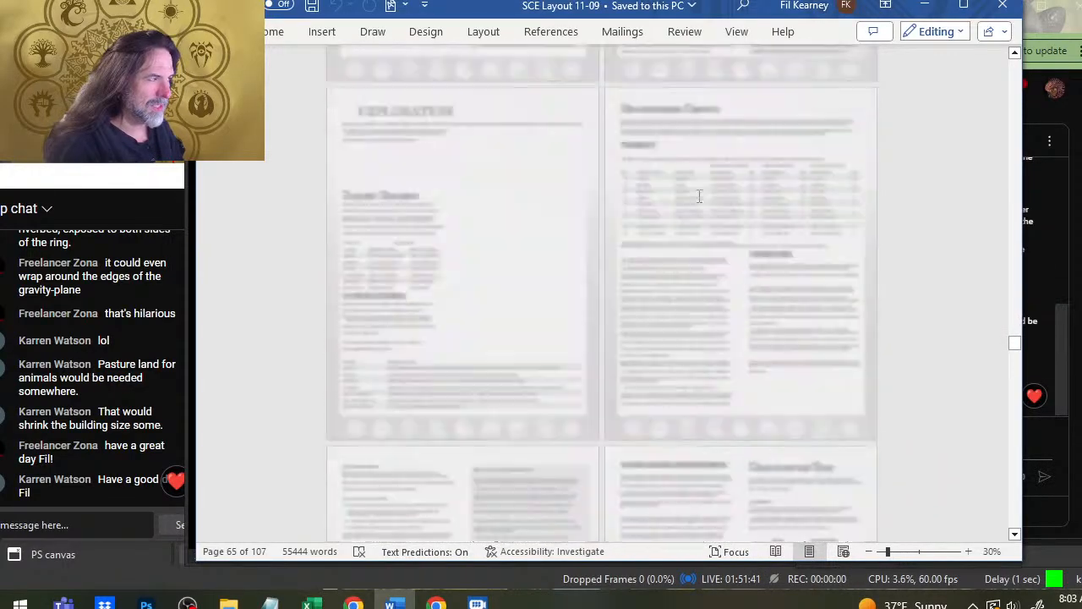
scroll(580, 270, up, 1)
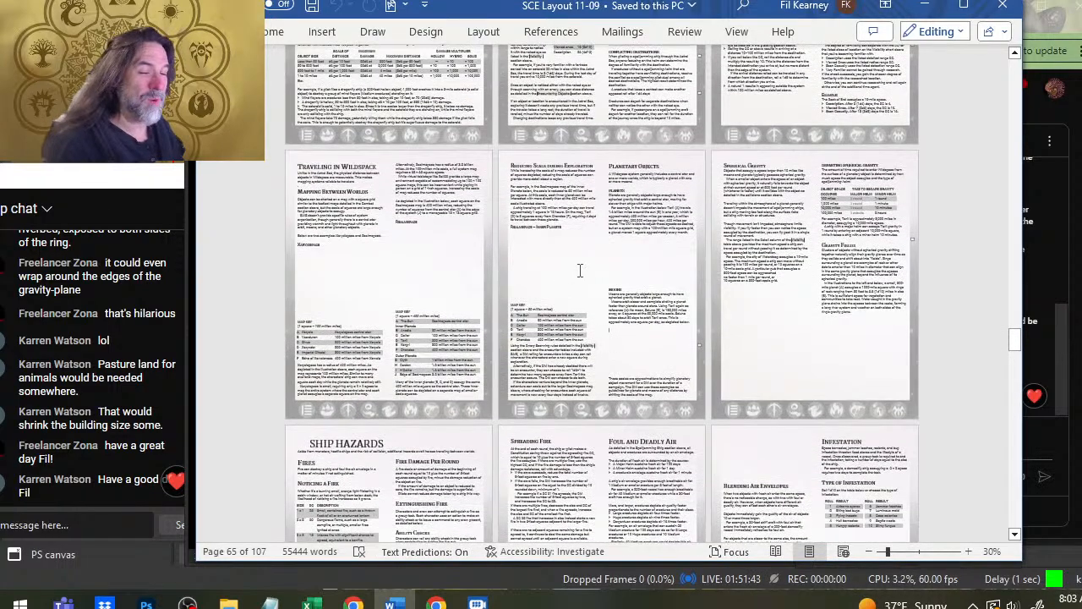
scroll(606, 249, down, 3)
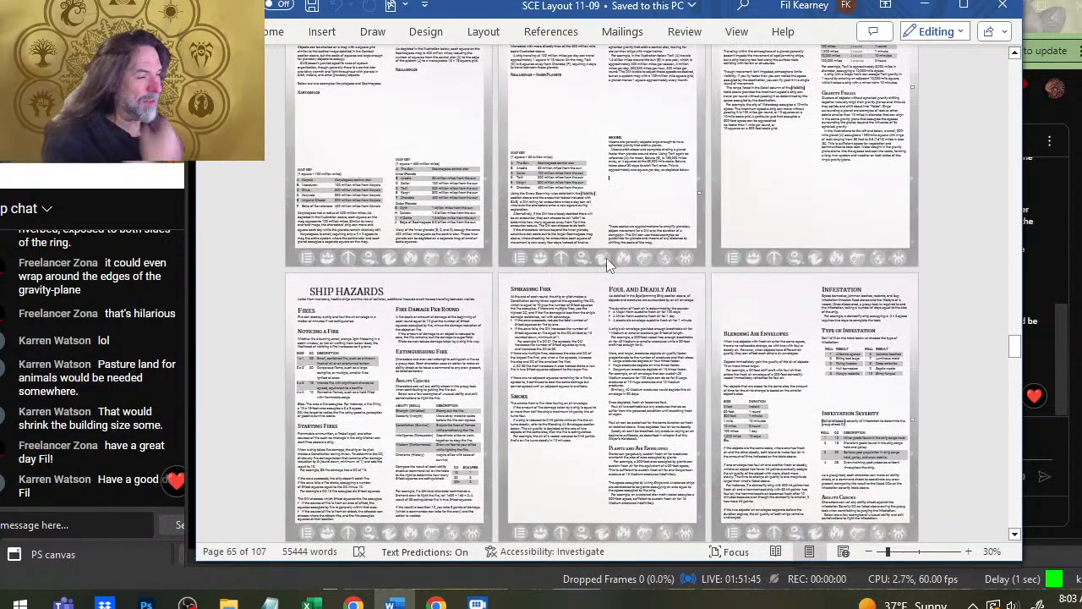
ctrl+scroll(617, 271, down, 1)
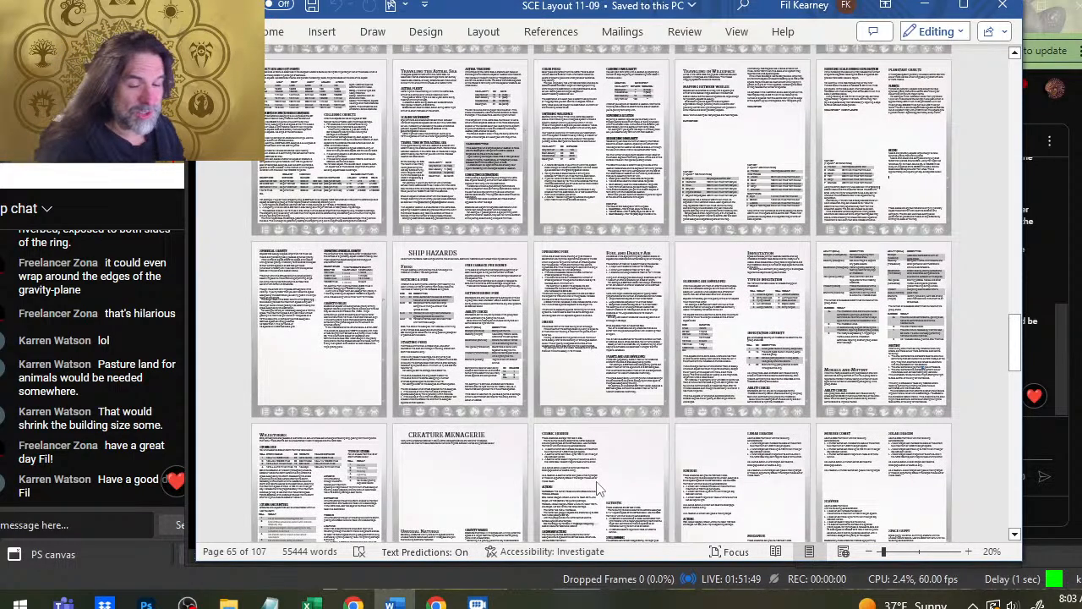
Switch to the YouTube live stream page in Chrome to check its chat, and return to the Word layout document.
key(alt+Tab)
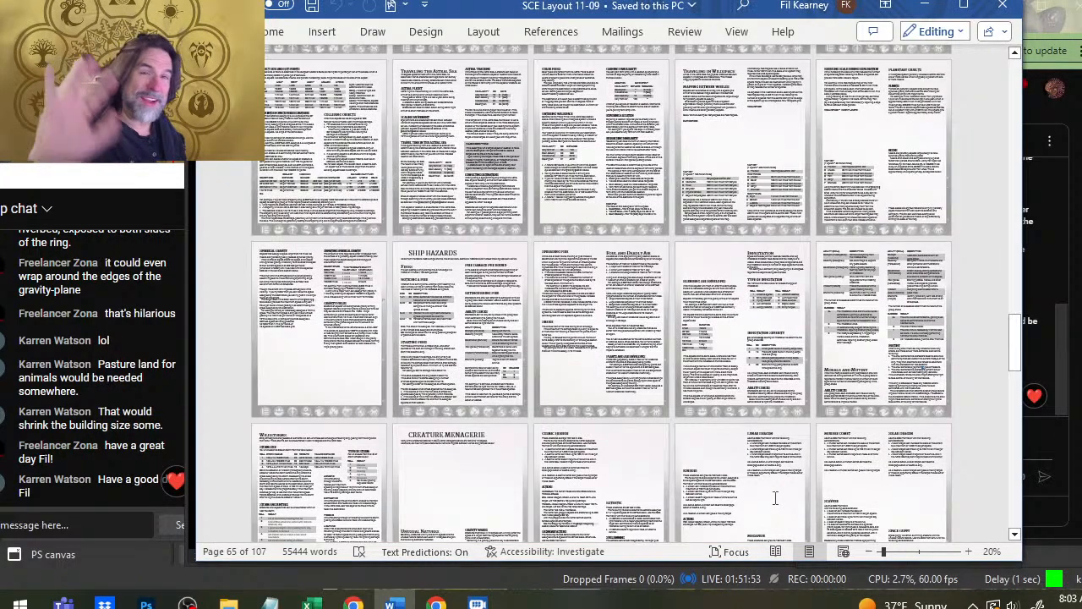
key(alt+Tab)
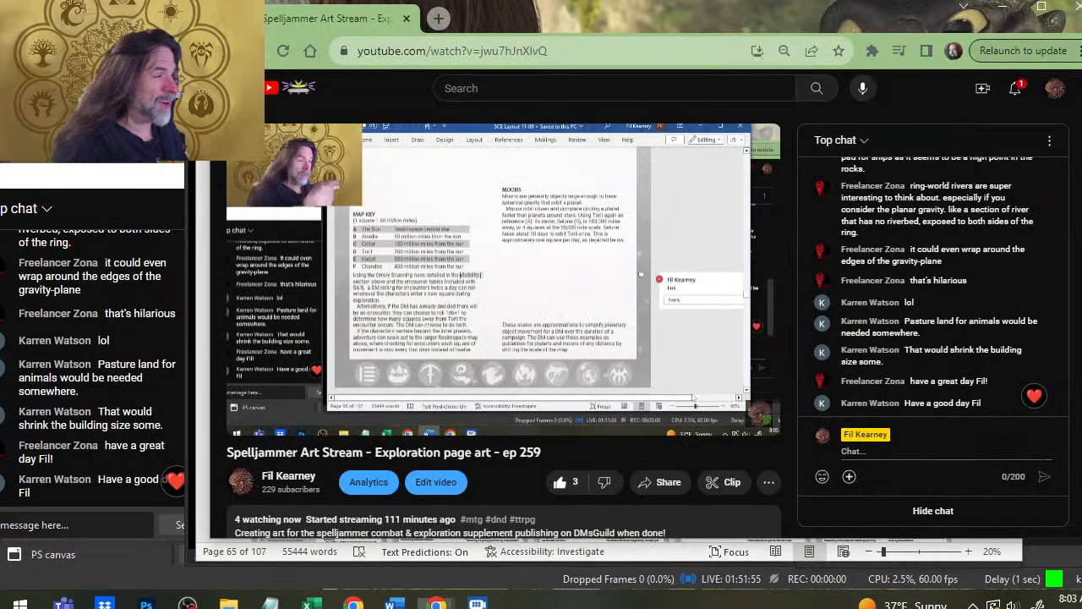
key(alt+Tab)
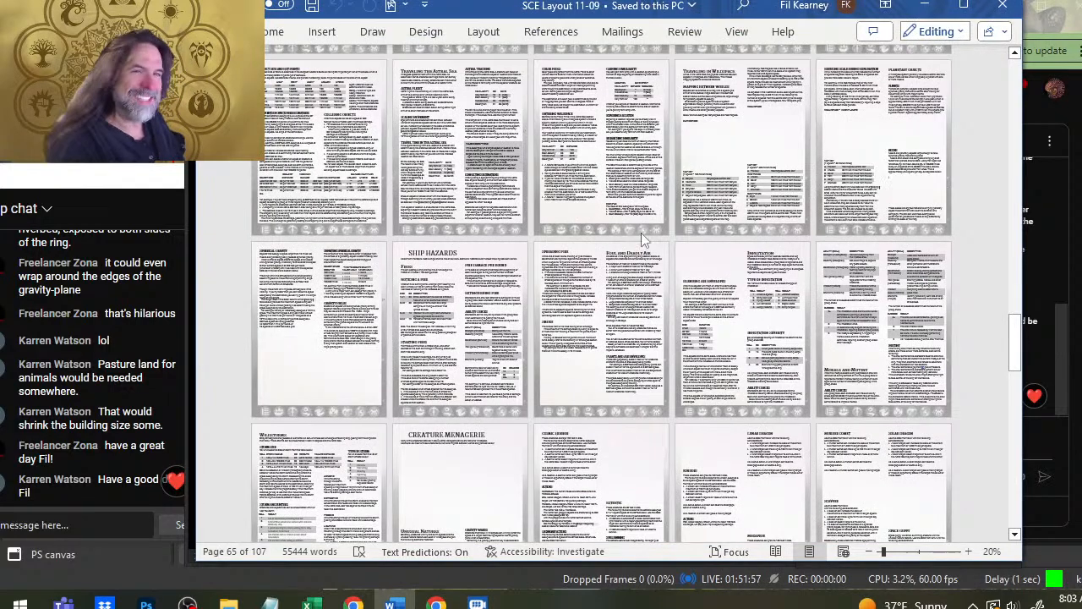